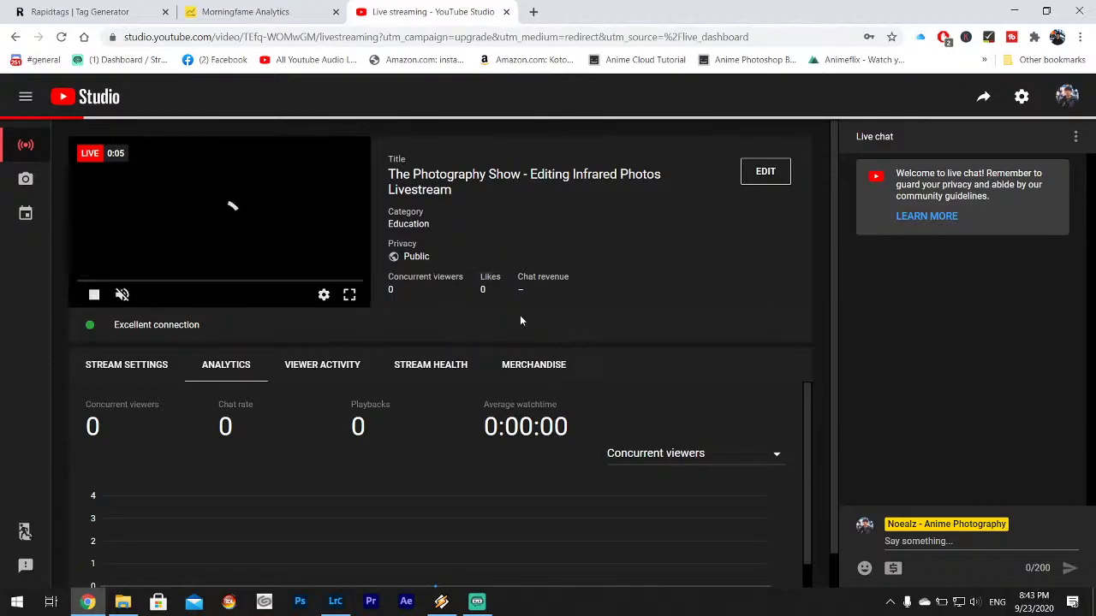
# - Switch to Lightroom Classic and open the bridge photo IMG_7071.CR2 in the Develop module
pyautogui.click(1005, 9)
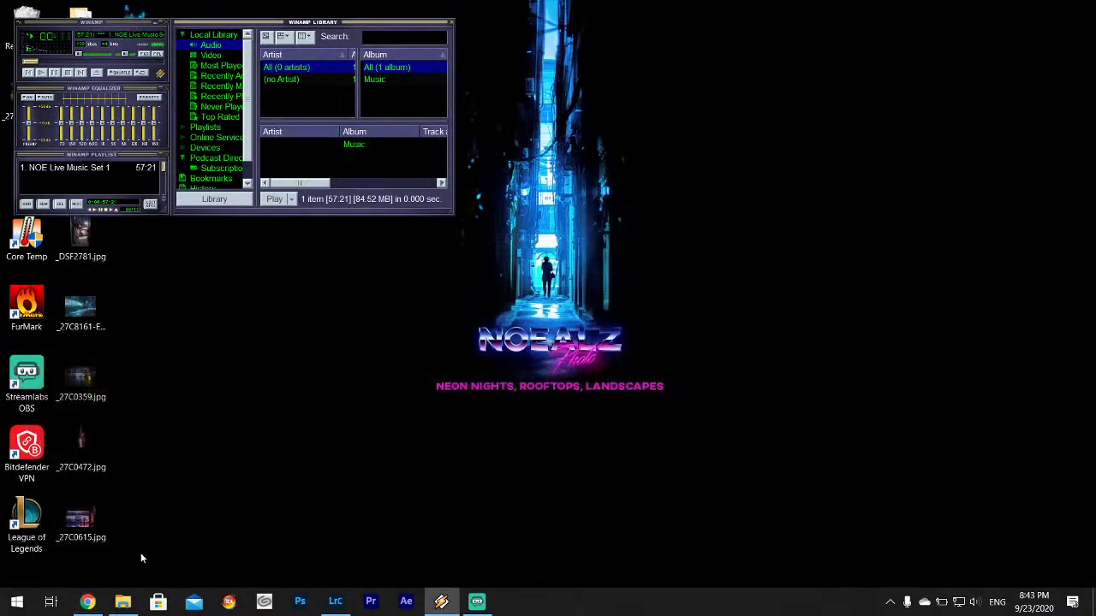
pyautogui.click(88, 602)
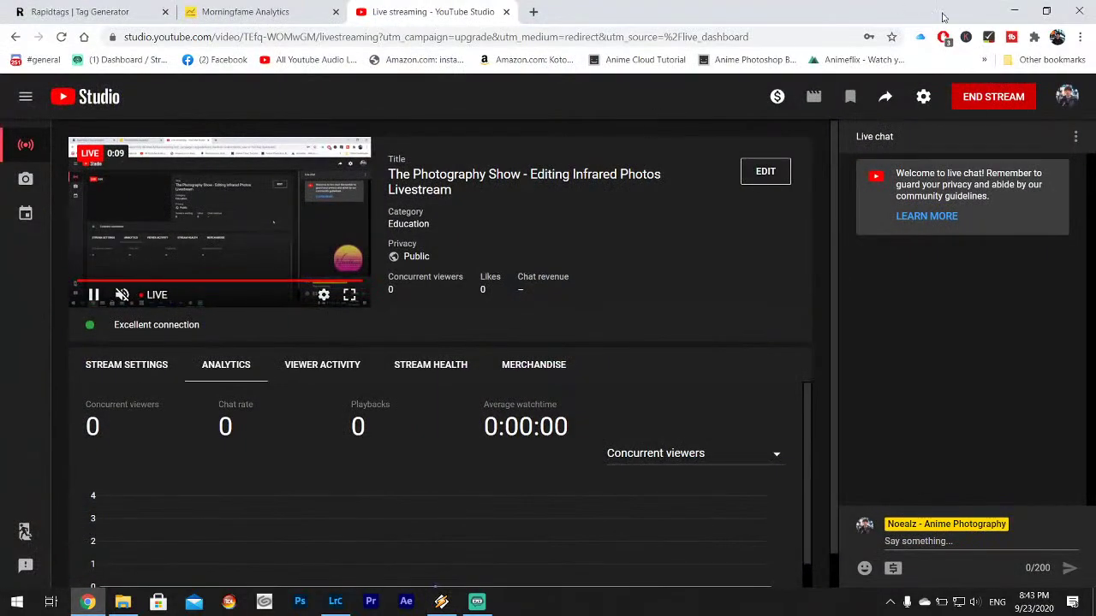
pyautogui.click(997, 8)
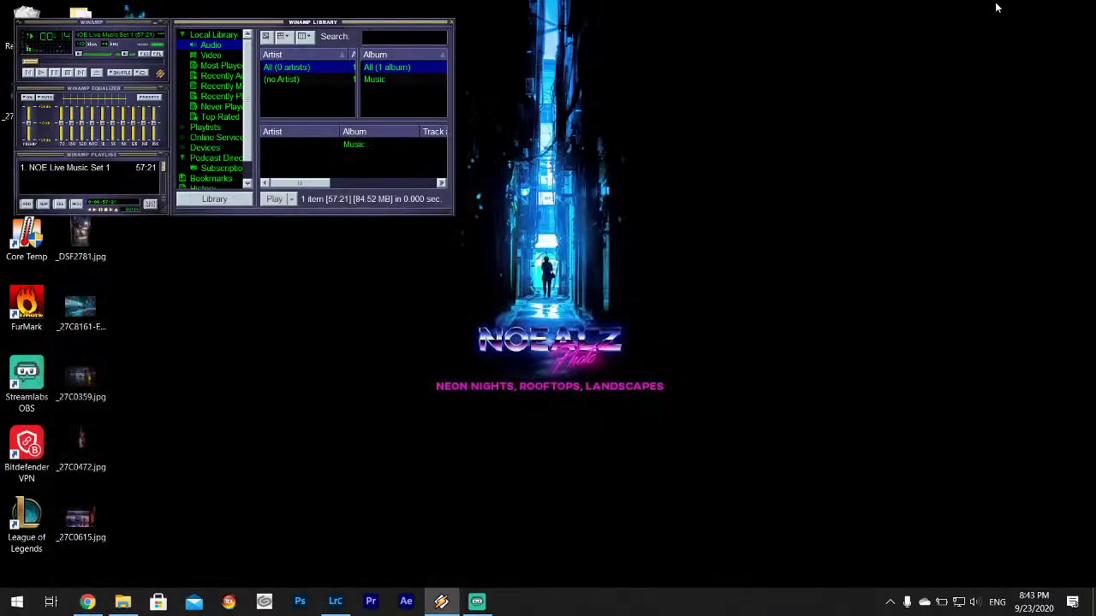
pyautogui.click(335, 602)
pyautogui.click(432, 608)
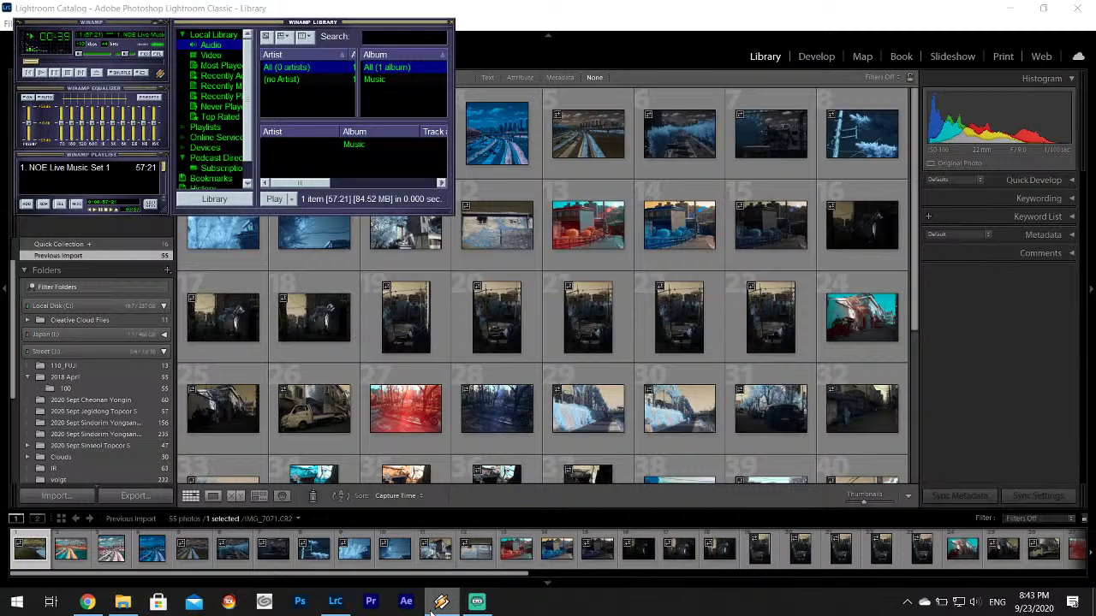
pyautogui.click(634, 5)
pyautogui.click(822, 59)
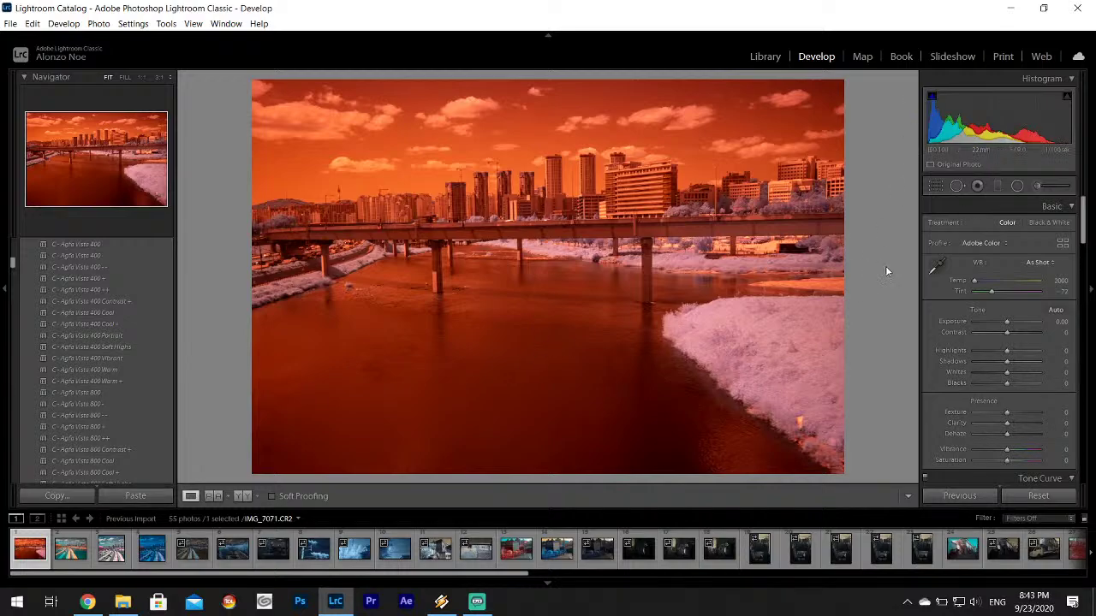
# - Set the bridge photo's white balance by sampling the clouds, the pale riverbank foliage and finally the sky area near the upper edge
pyautogui.click(936, 267)
pyautogui.click(338, 121)
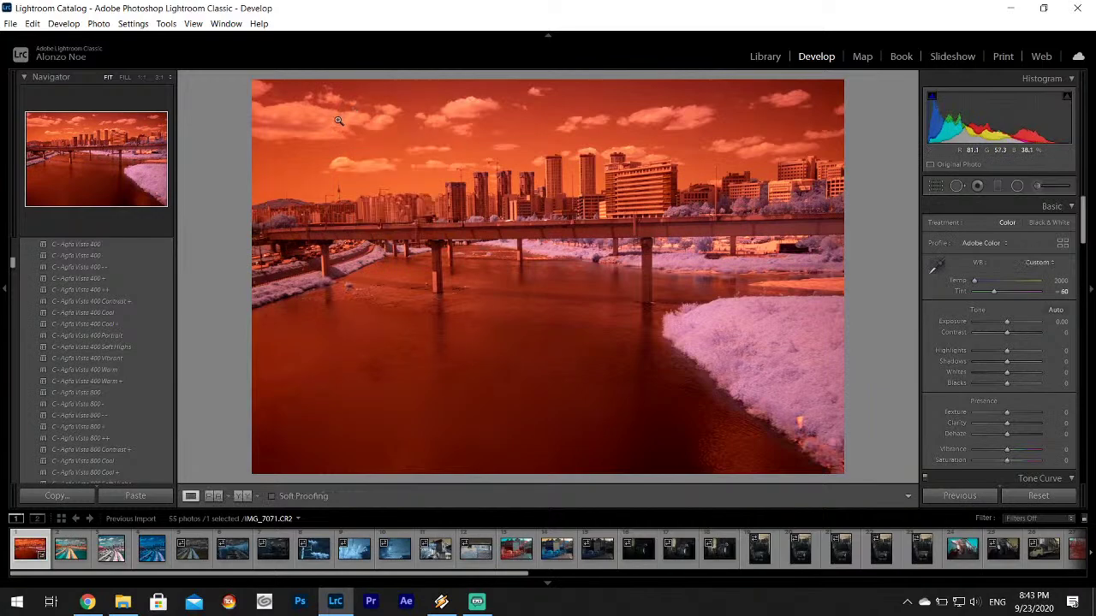
pyautogui.click(937, 267)
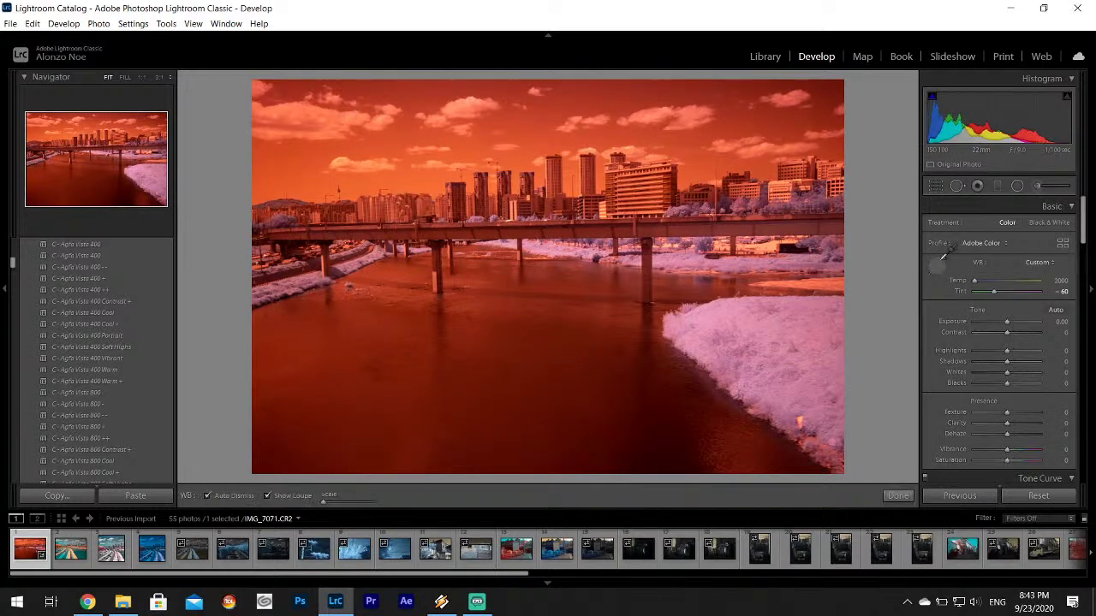
pyautogui.click(736, 303)
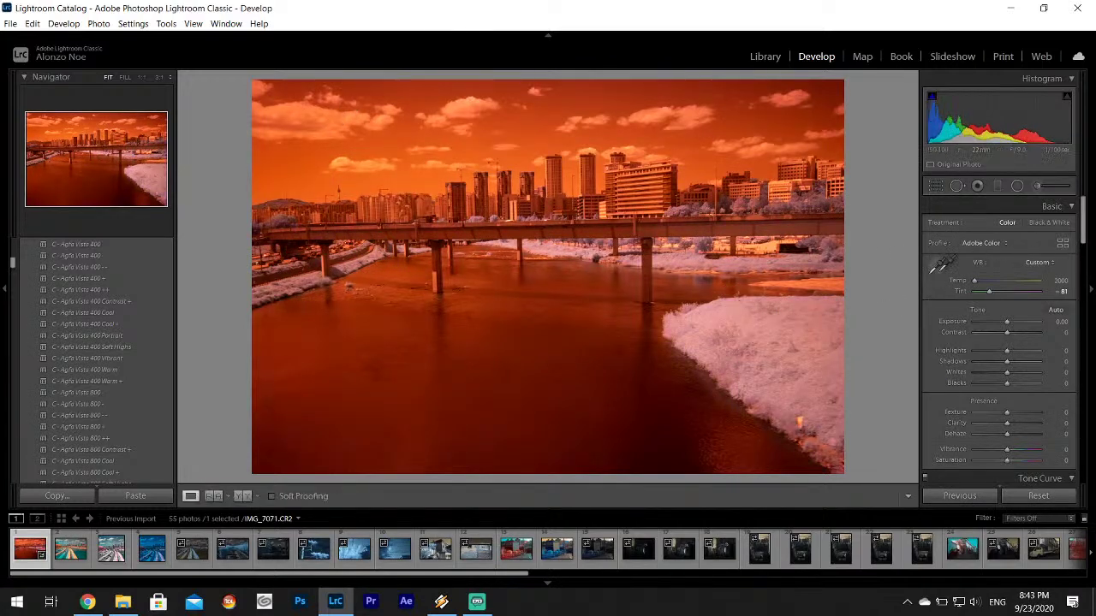
pyautogui.click(939, 267)
pyautogui.click(467, 100)
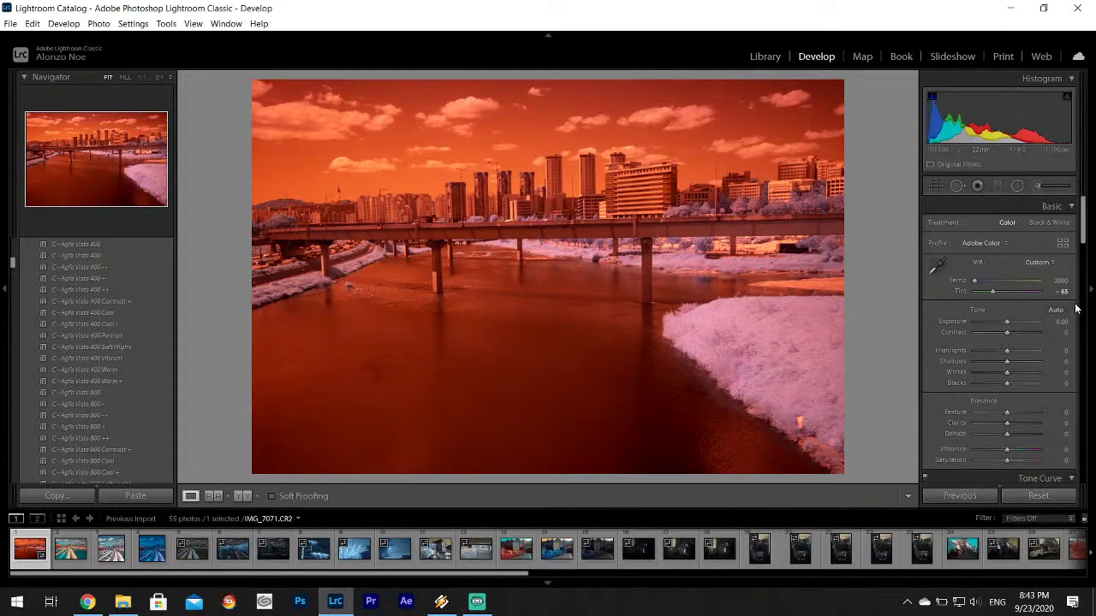
# - Check the white balance presets and the Profile Browser for the bridge photo without applying anything
pyautogui.click(1036, 263)
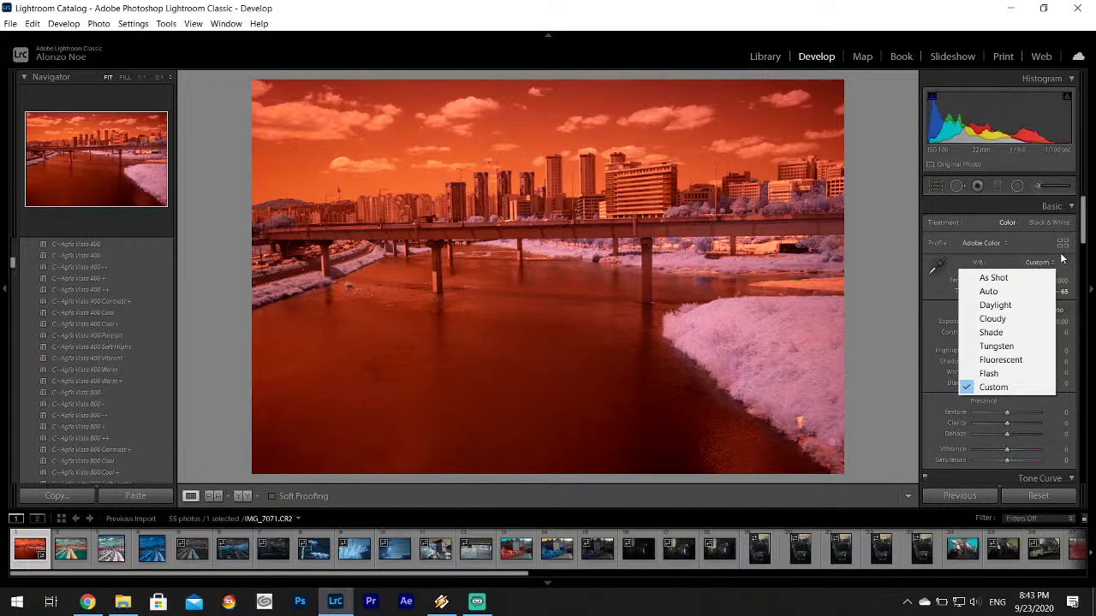
pyautogui.click(1063, 244)
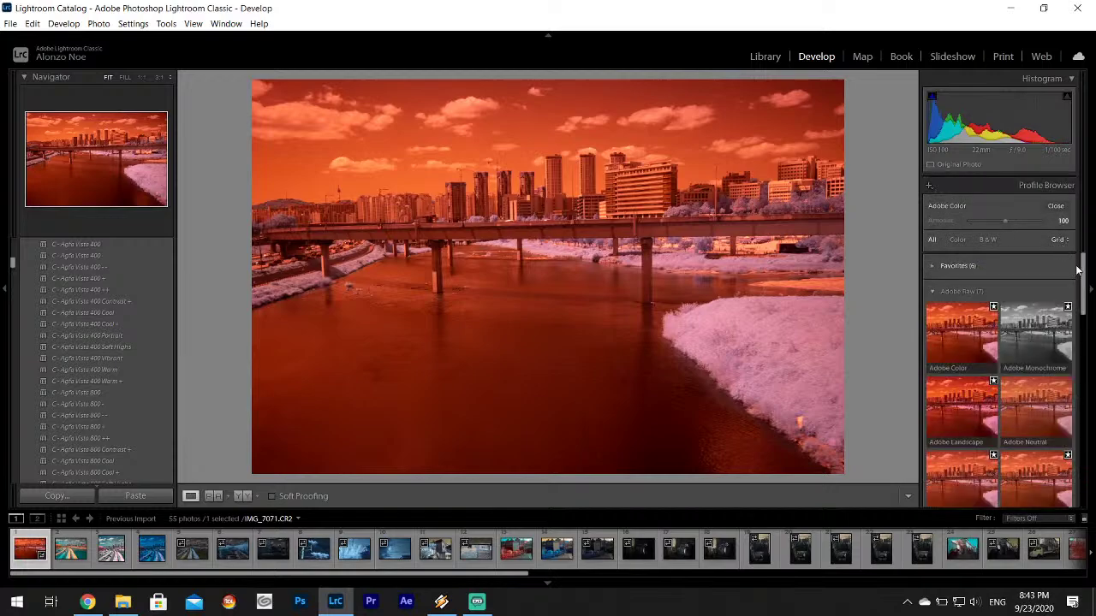
pyautogui.moveTo(1077, 269); pyautogui.dragTo(1092, 242)
pyautogui.click(1055, 208)
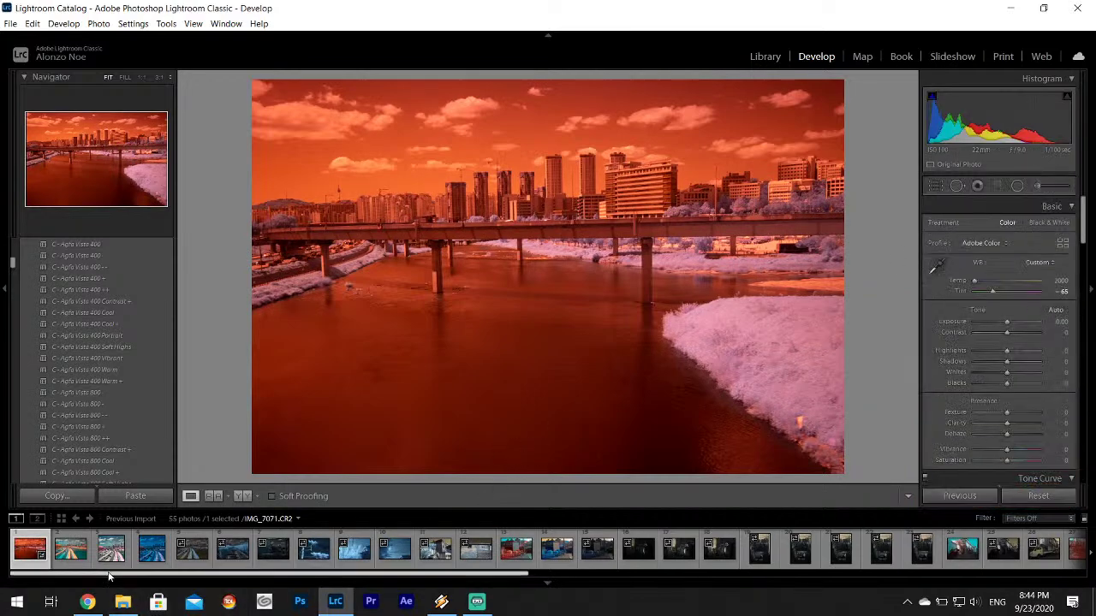
# - Compare the edited highway photos IMG_7072-Edit-2.tif and IMG_7072-Edit-Edit.tif
pyautogui.click(89, 555)
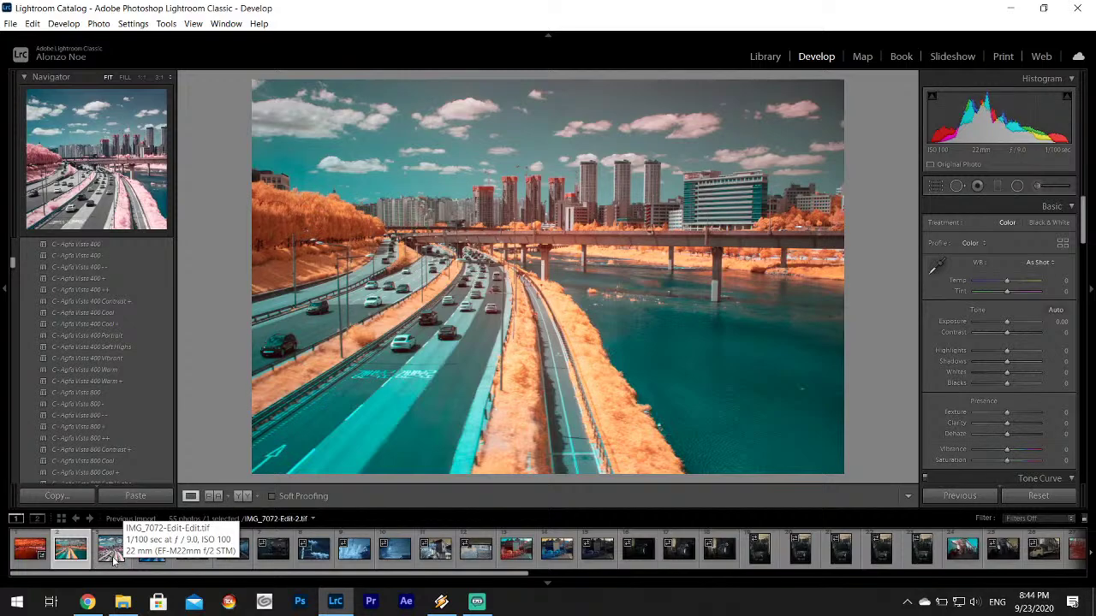
pyautogui.click(111, 555)
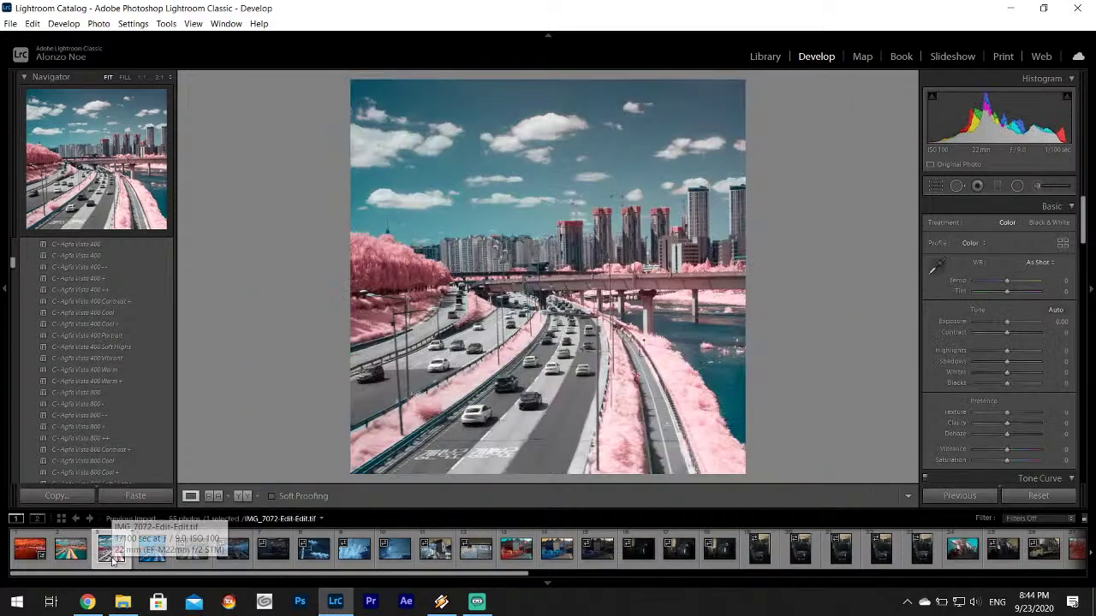
pyautogui.click(60, 555)
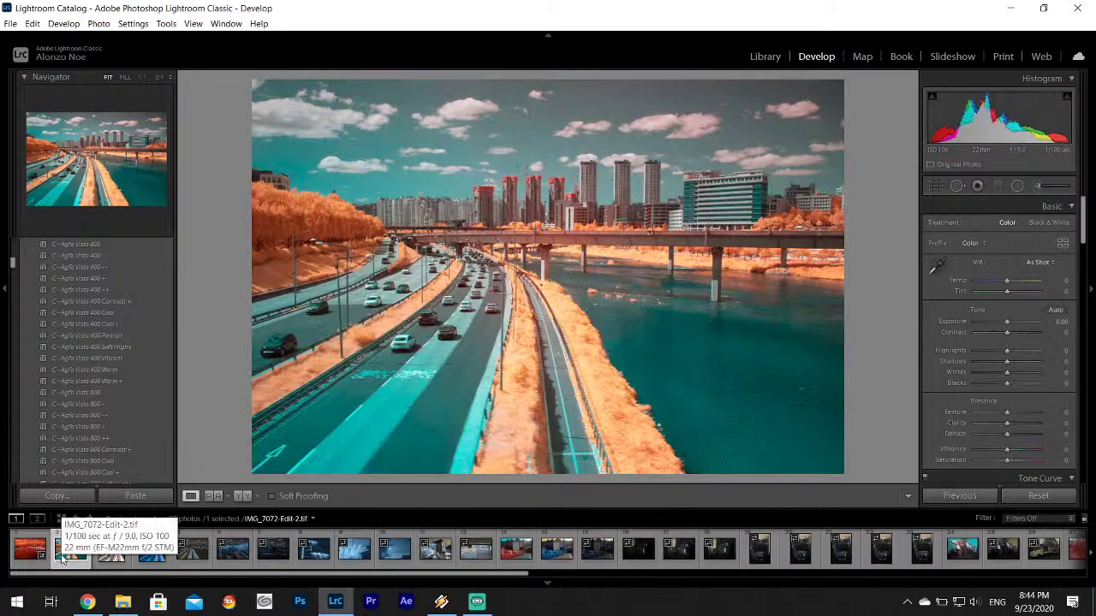
# - Open the raw highway photo IMG_7072.CR2 and set its white balance by sampling the pale foliage beside the road
pyautogui.click(935, 267)
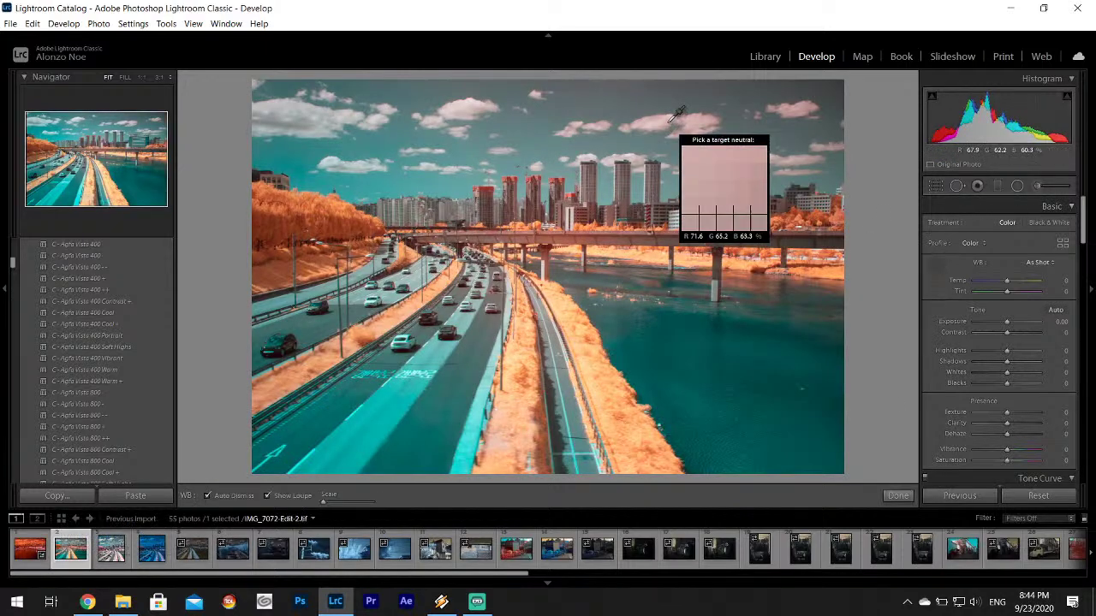
pyautogui.click(111, 549)
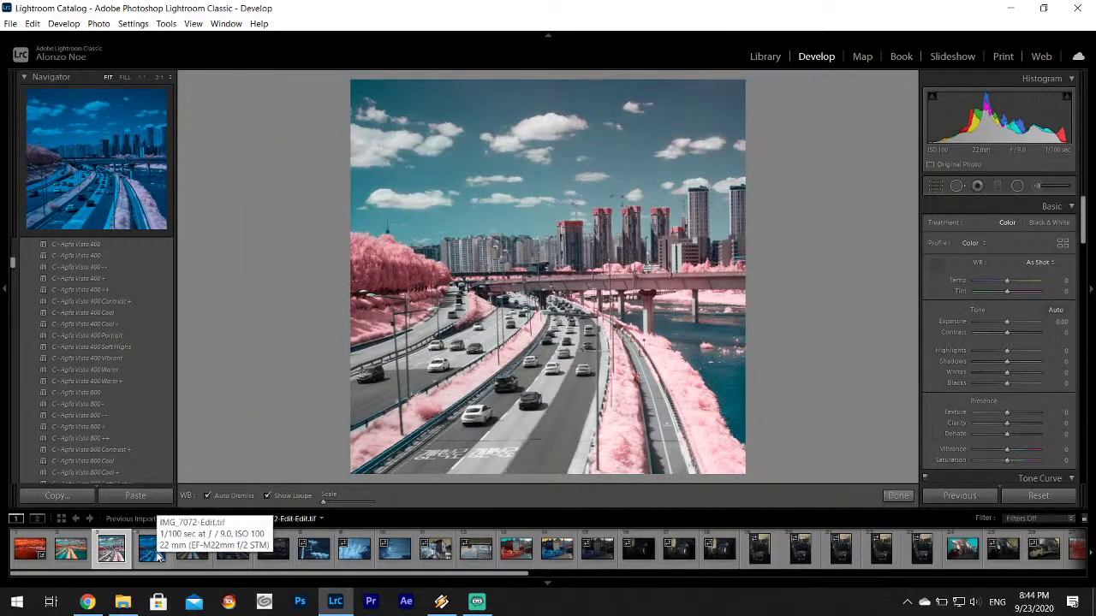
pyautogui.click(154, 553)
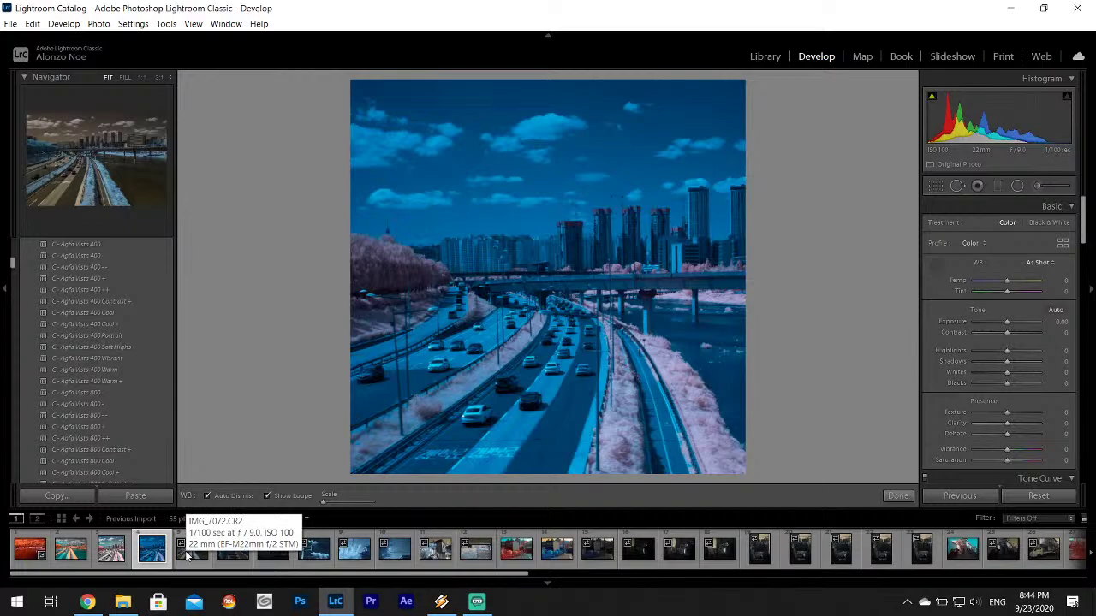
pyautogui.click(187, 557)
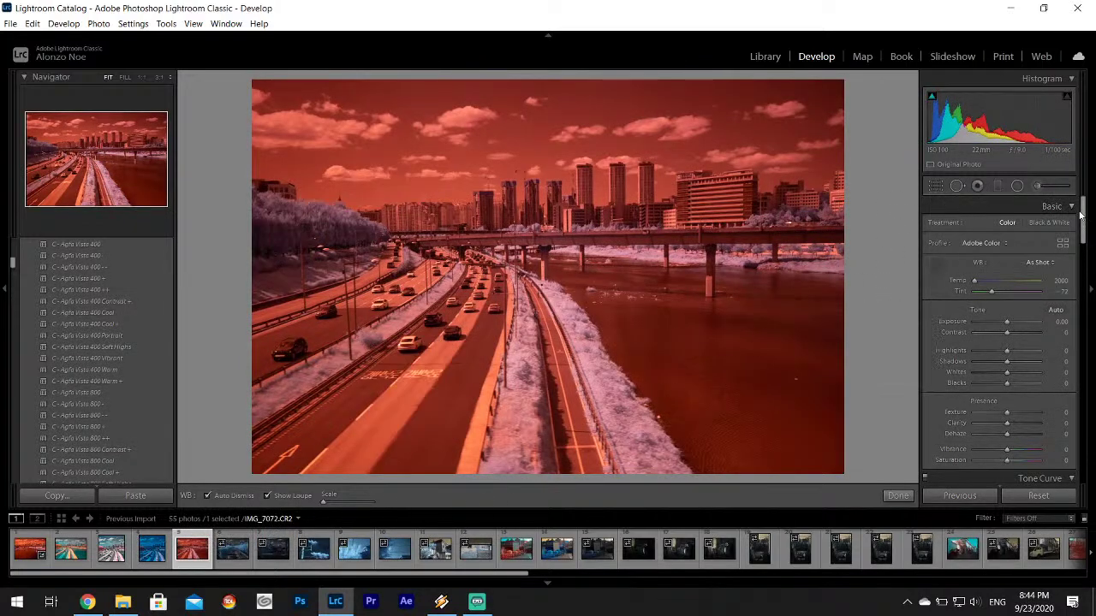
pyautogui.click(531, 414)
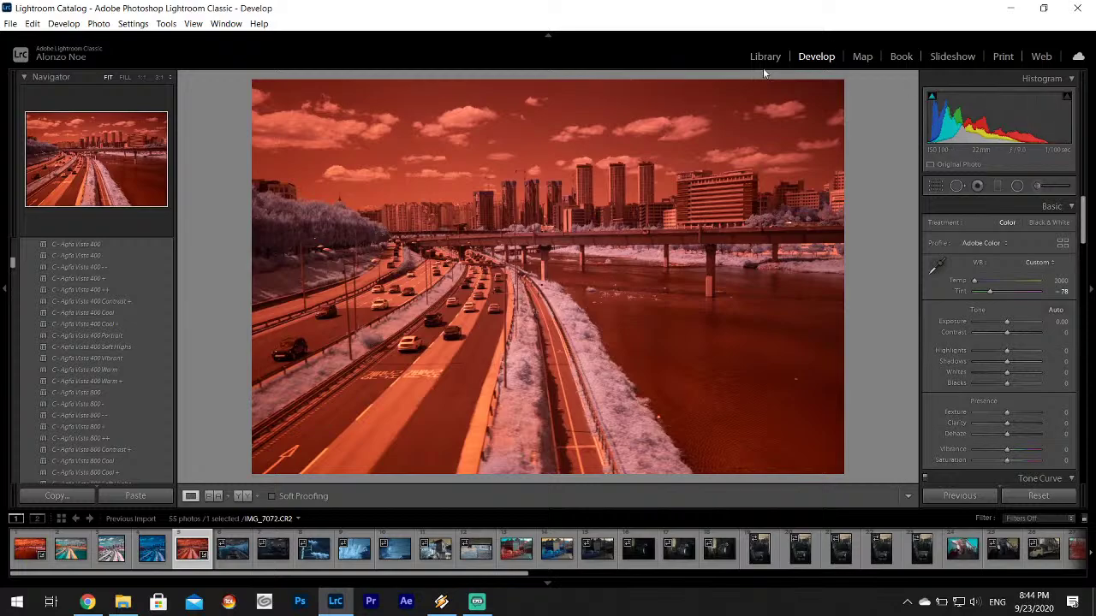
# - Export the highway photo IMG_7072.CR2 to the Desktop folder in DNG format
pyautogui.click(10, 21)
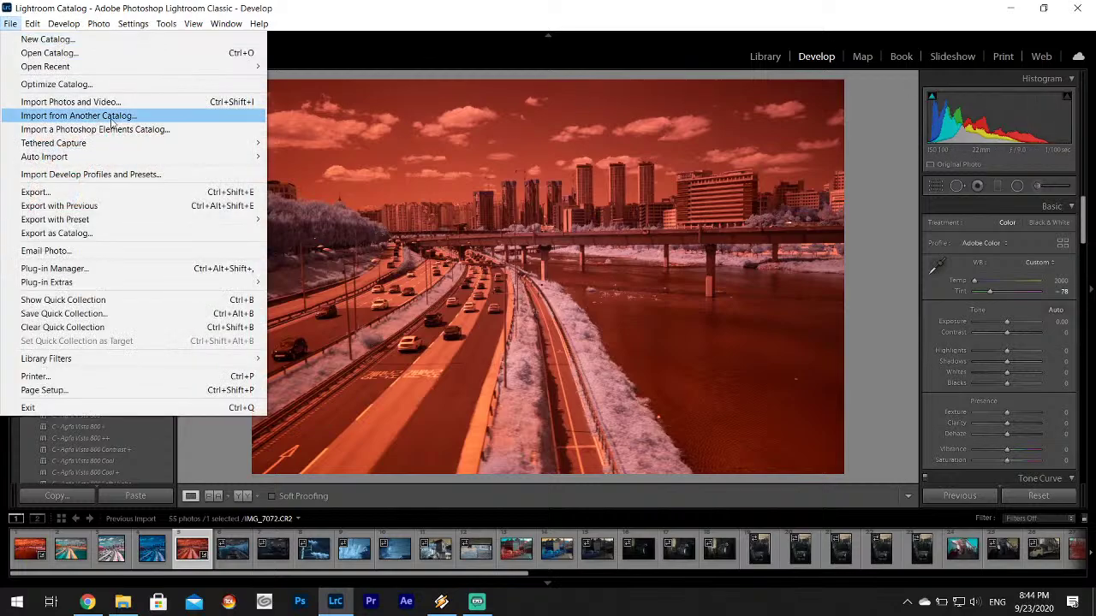
pyautogui.click(96, 195)
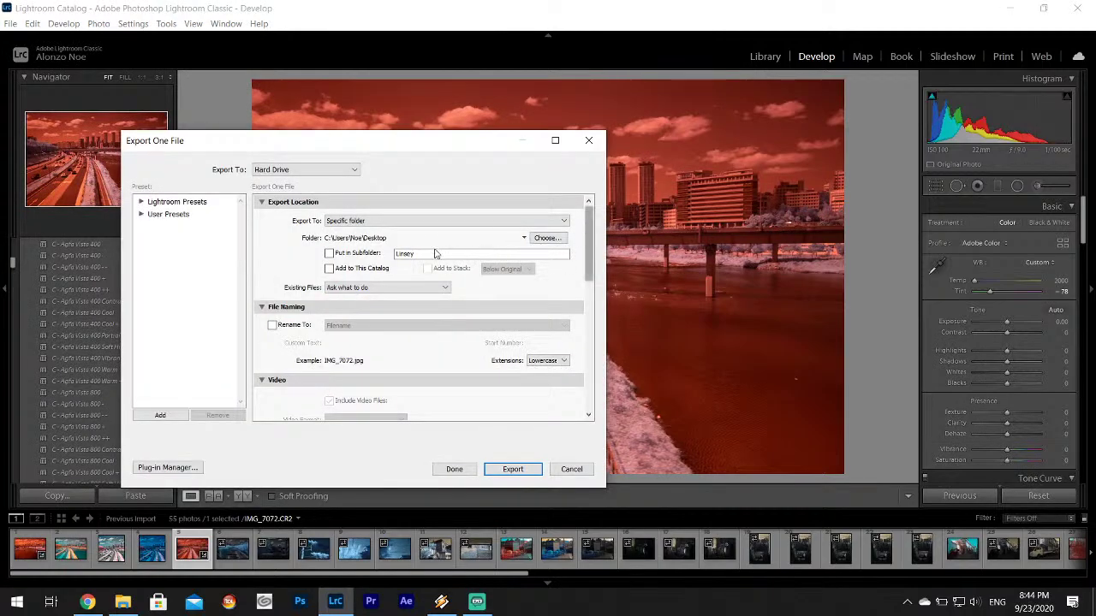
pyautogui.moveTo(589, 242); pyautogui.dragTo(572, 400)
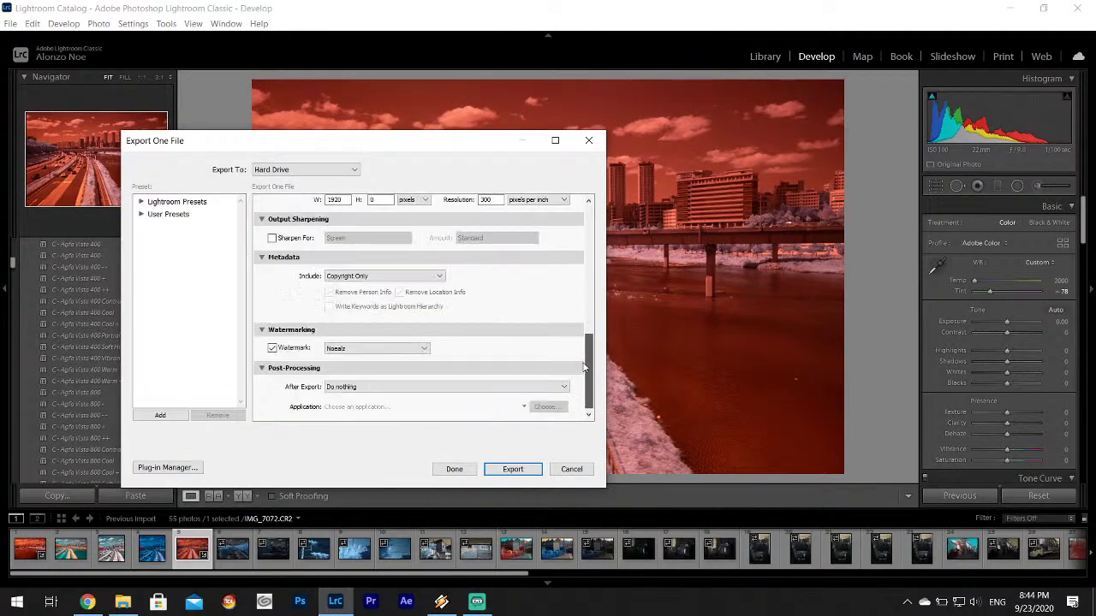
pyautogui.scroll(3, 584, 366)
pyautogui.click(383, 271)
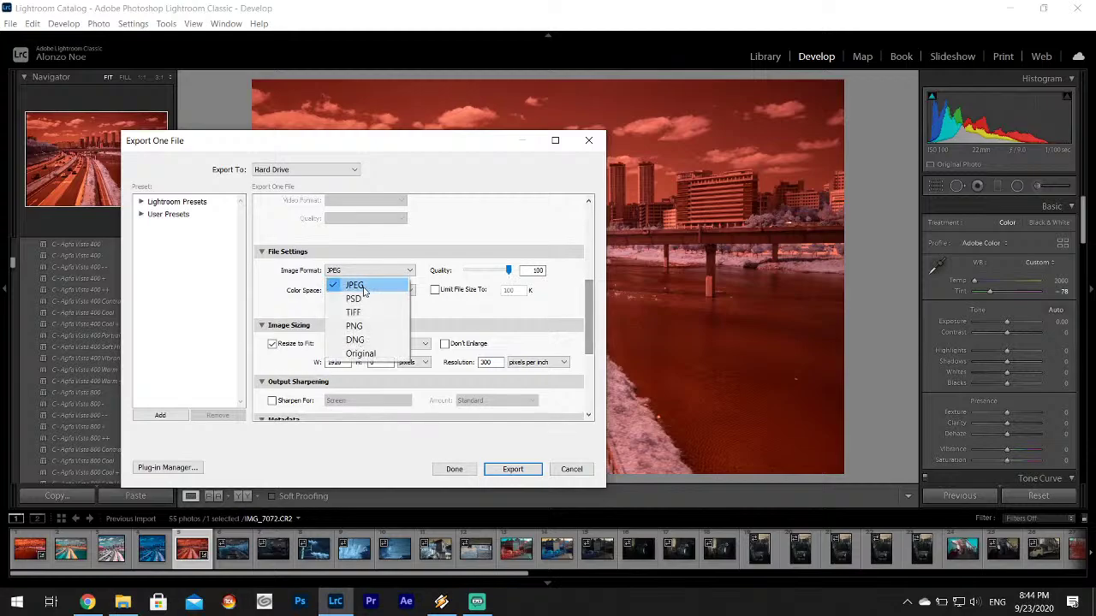
pyautogui.click(358, 340)
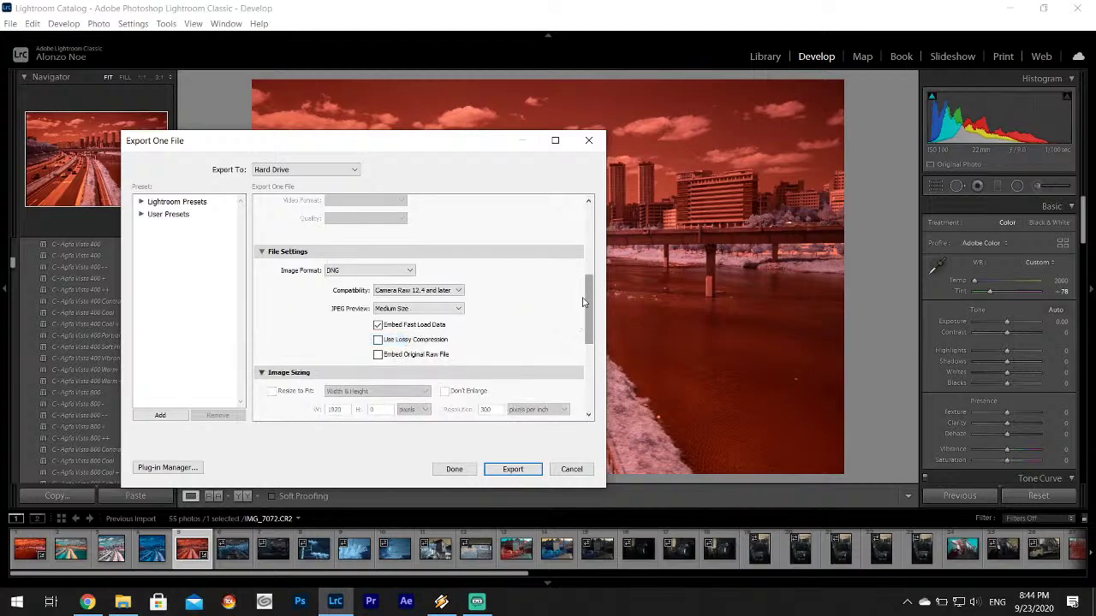
pyautogui.scroll(-5, 582, 302)
pyautogui.click(512, 469)
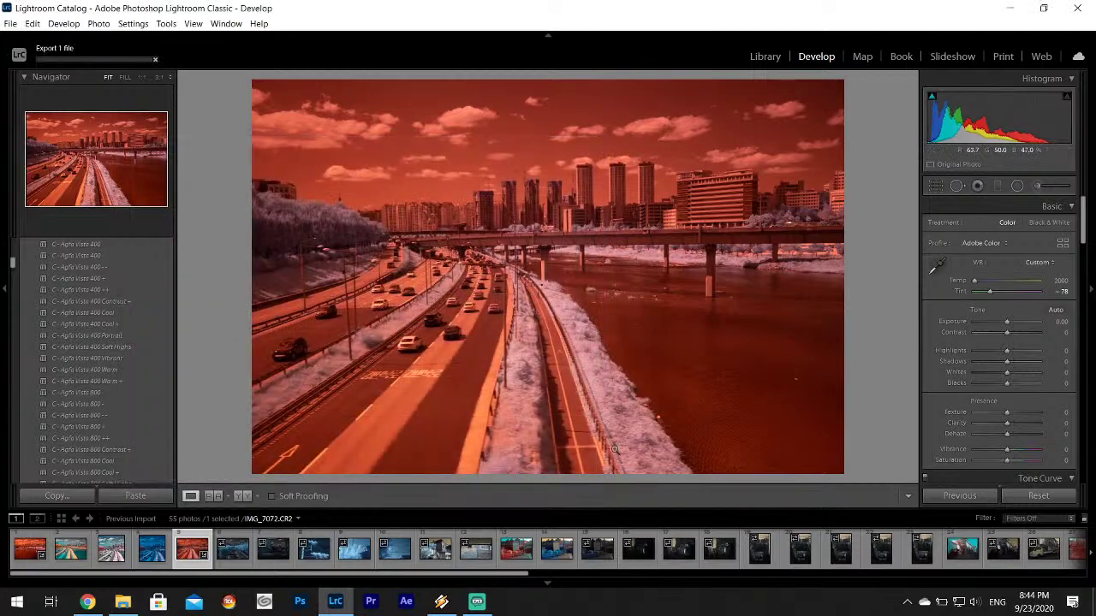
# - Examine the Adobe Raw, Camera Matching and Vintage profiles available for the highway photo in the Profile Browser
pyautogui.click(991, 245)
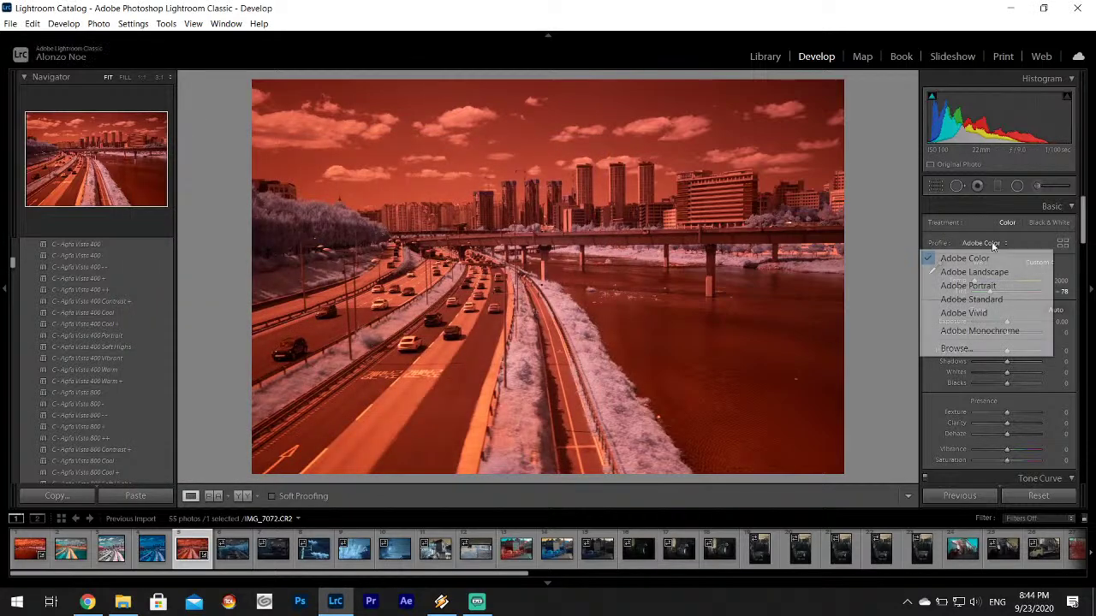
pyautogui.click(990, 349)
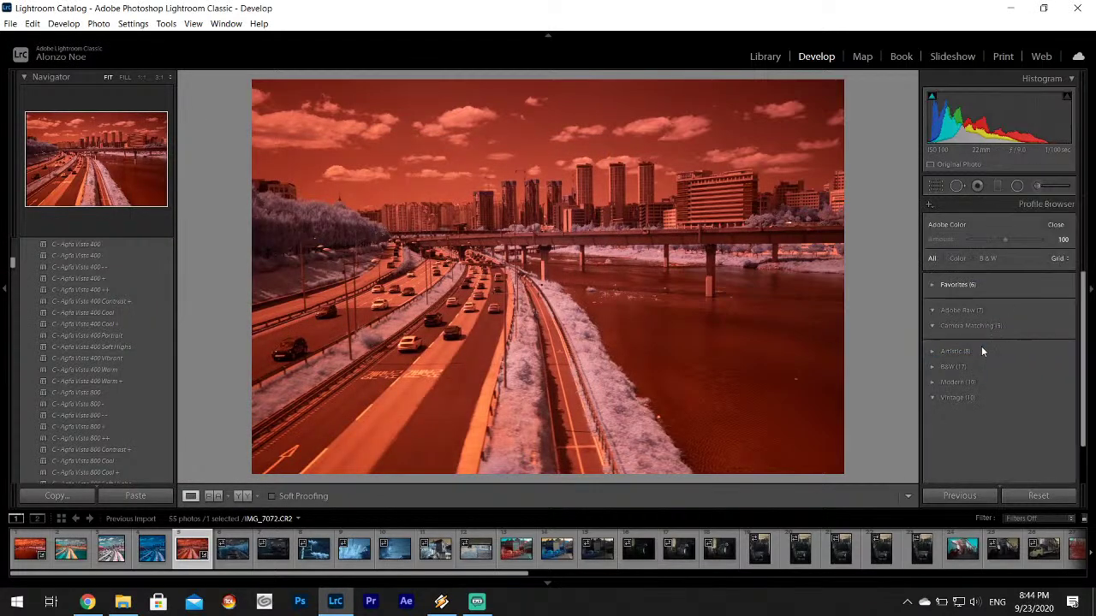
pyautogui.scroll(-5, 996, 334)
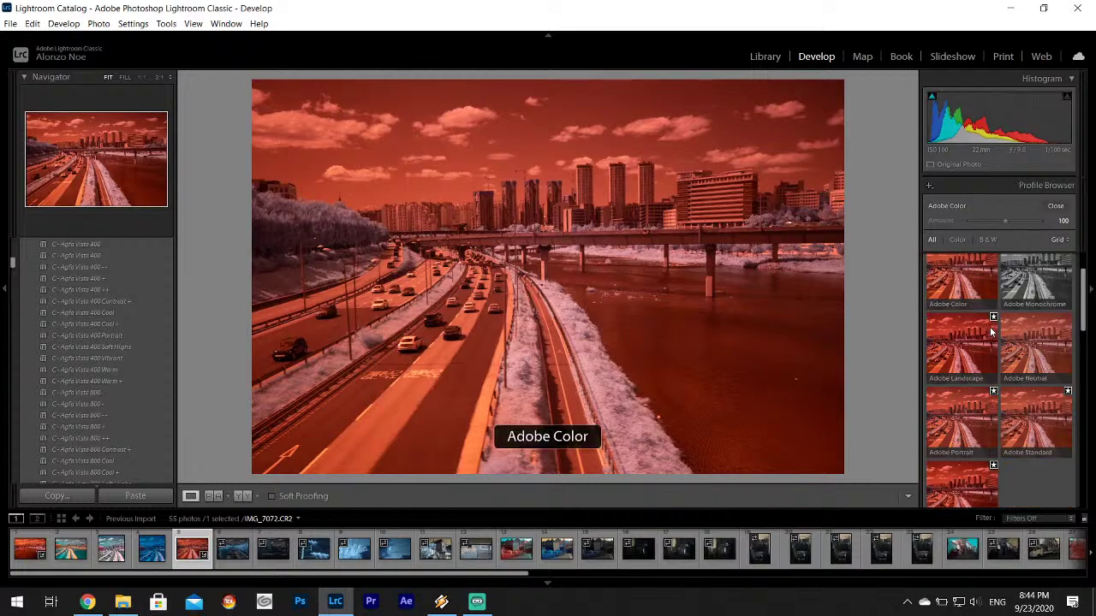
pyautogui.scroll(-2, 996, 338)
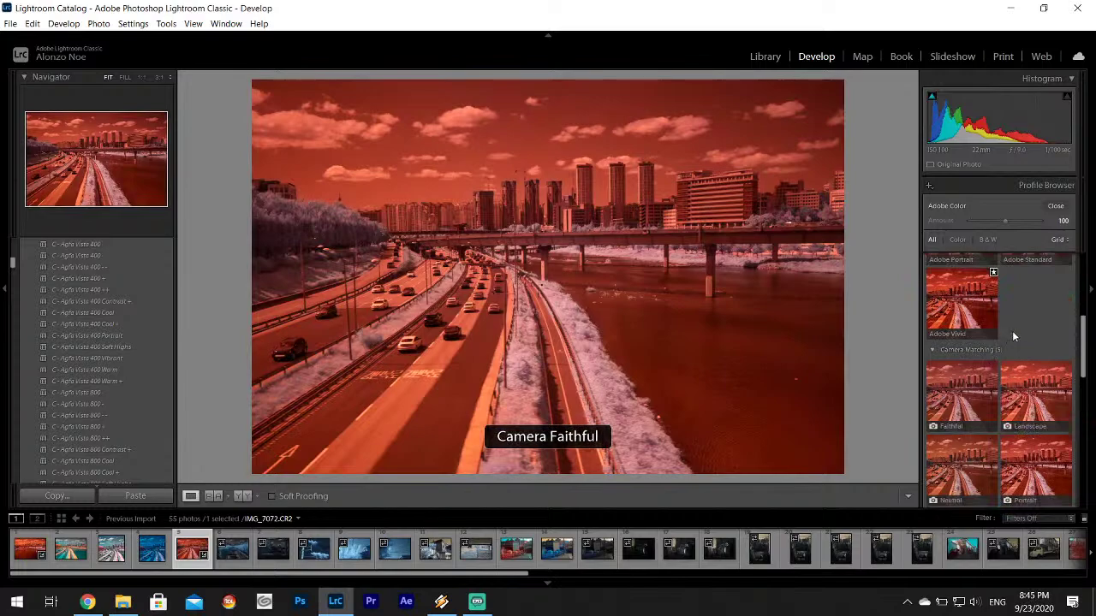
pyautogui.scroll(-3, 1013, 338)
pyautogui.scroll(-5, 1013, 342)
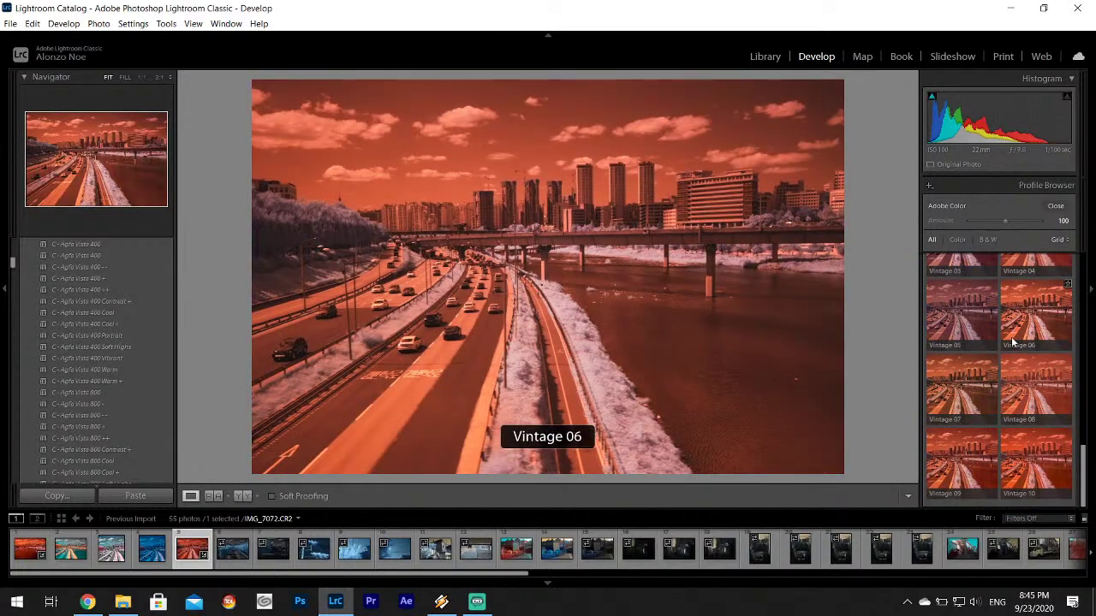
pyautogui.scroll(3, 1012, 339)
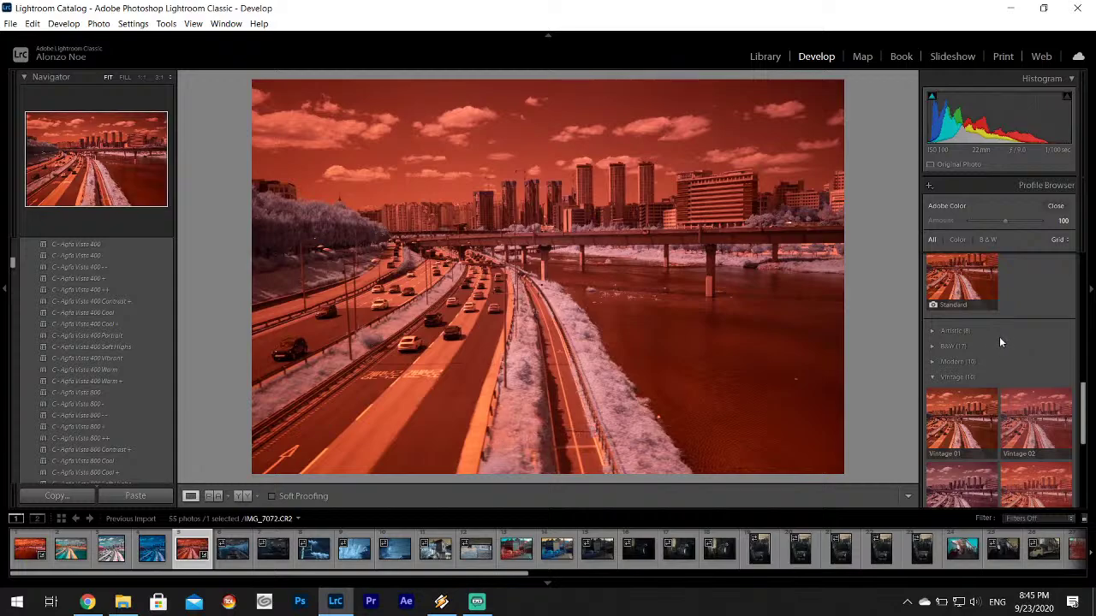
pyautogui.scroll(3, 997, 342)
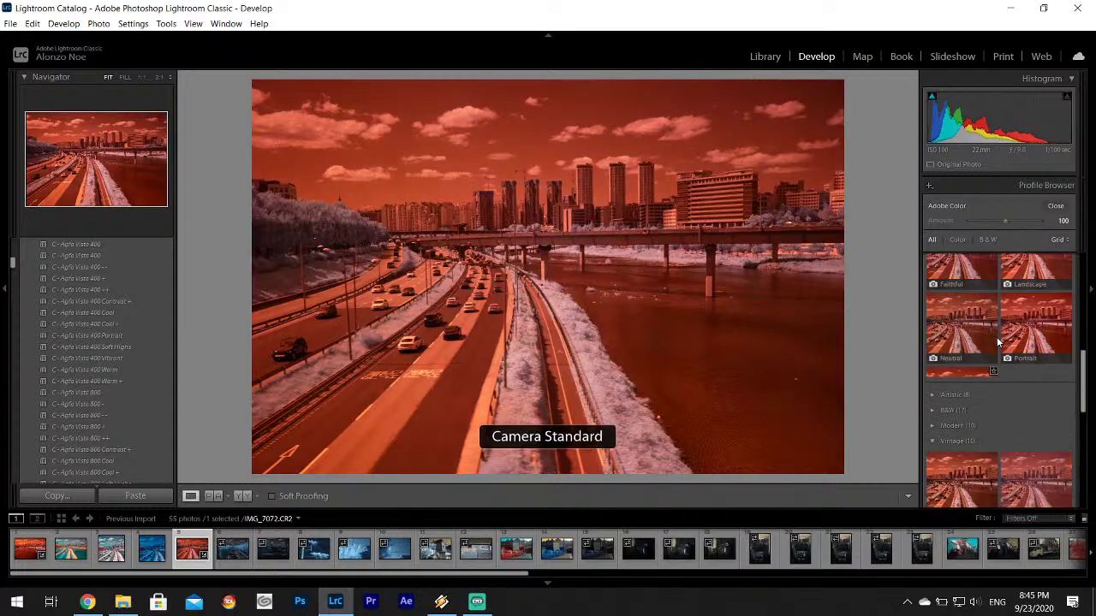
pyautogui.scroll(5, 997, 342)
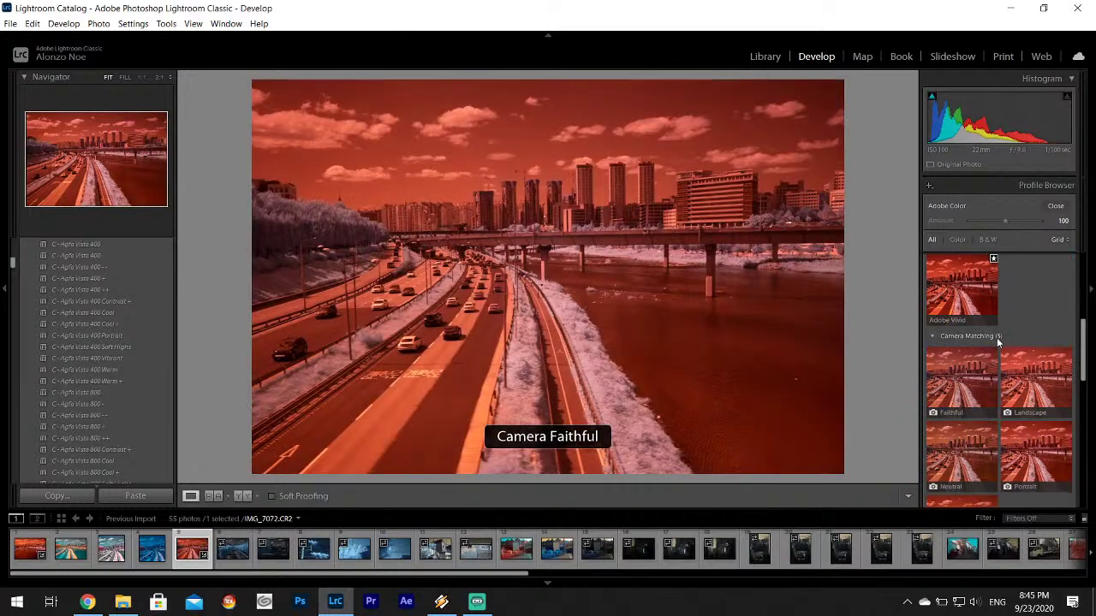
pyautogui.scroll(2, 997, 342)
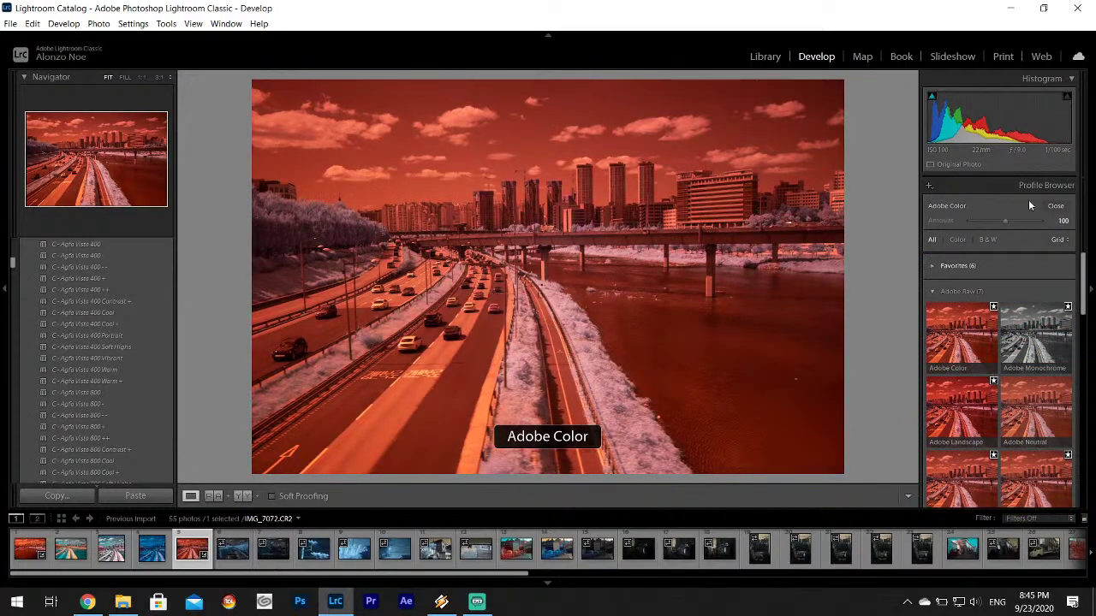
# - Switch to Chrome, search Google for "adobe dng editor" in a new tab and look through Adobe's Digital Negative (DNG) page
pyautogui.click(1010, 8)
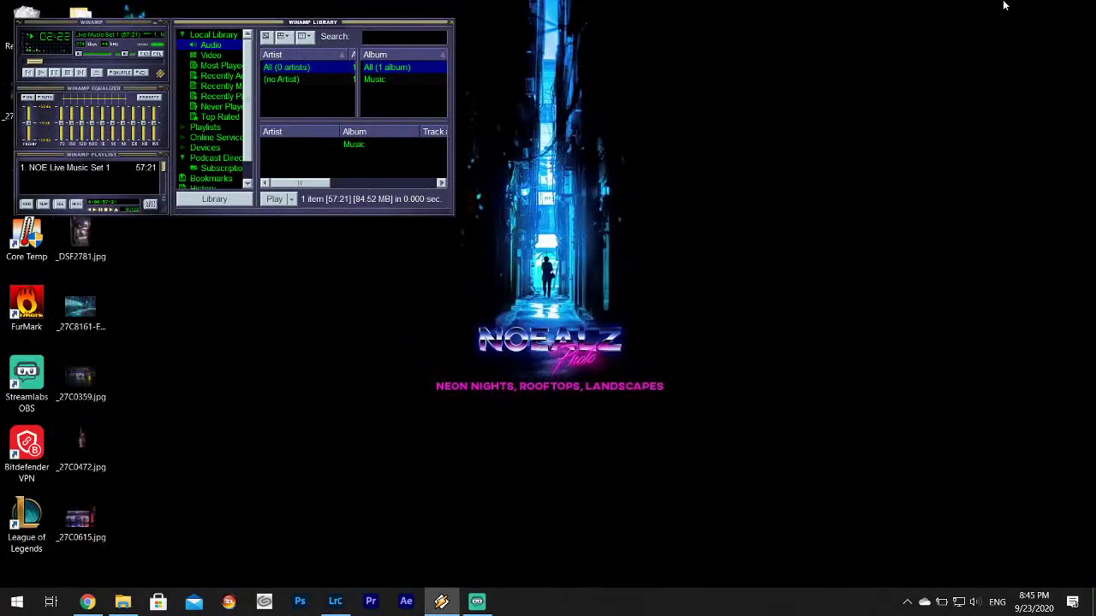
pyautogui.click(87, 602)
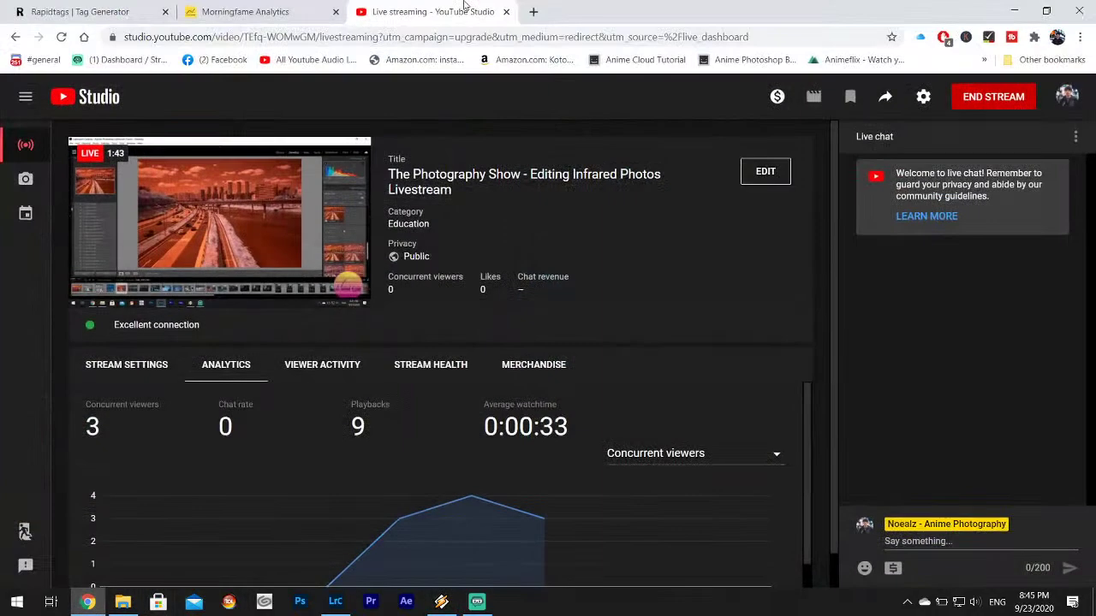
pyautogui.click(536, 9)
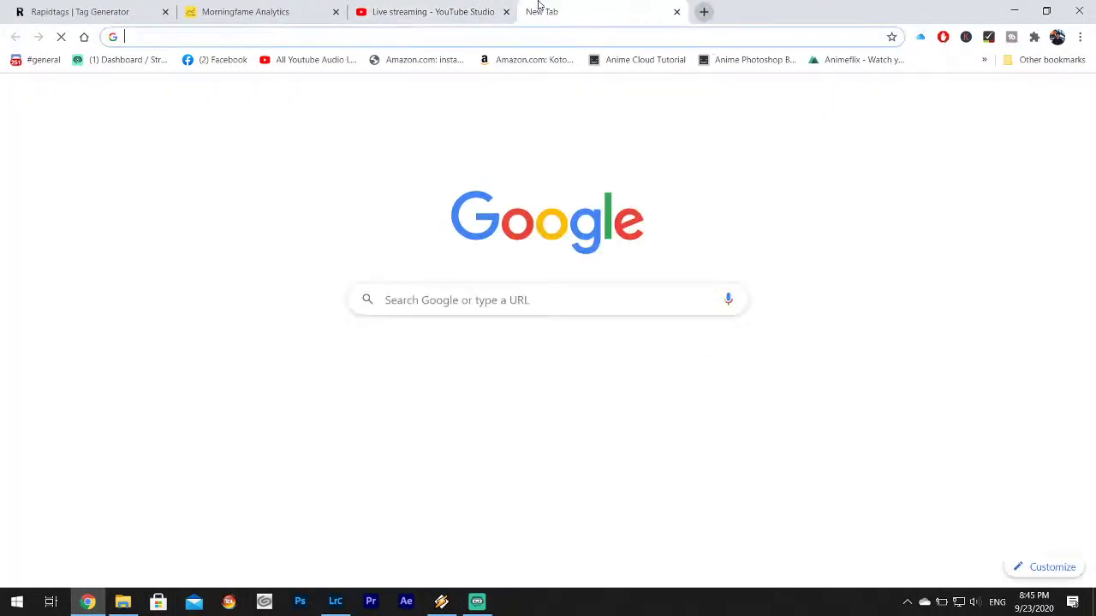
pyautogui.write('adobe dng ')
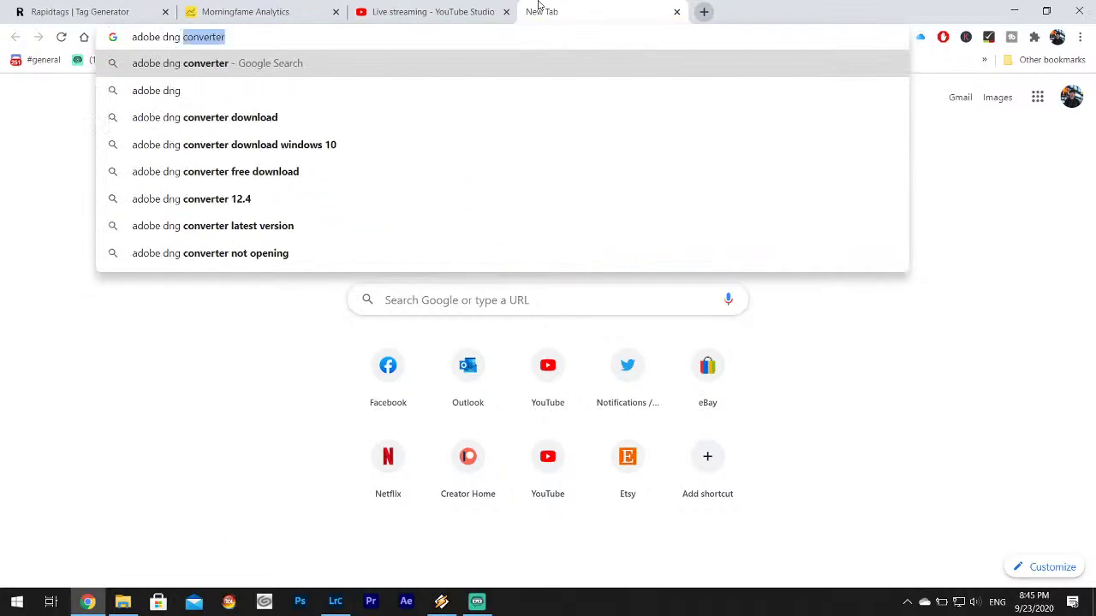
pyautogui.write('editor')
pyautogui.press('Return')
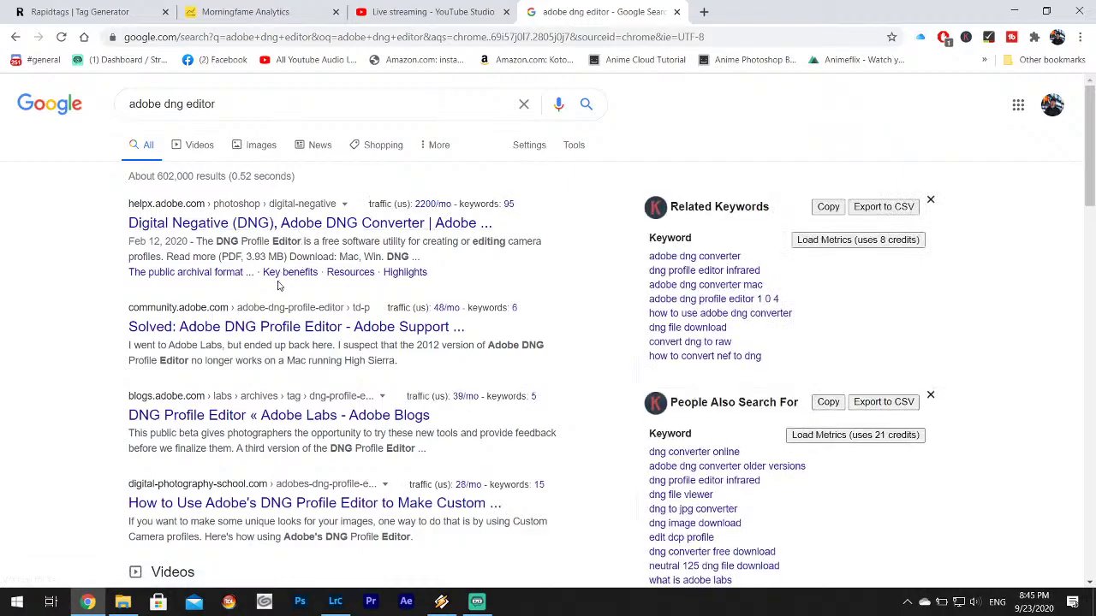
pyautogui.click(242, 224)
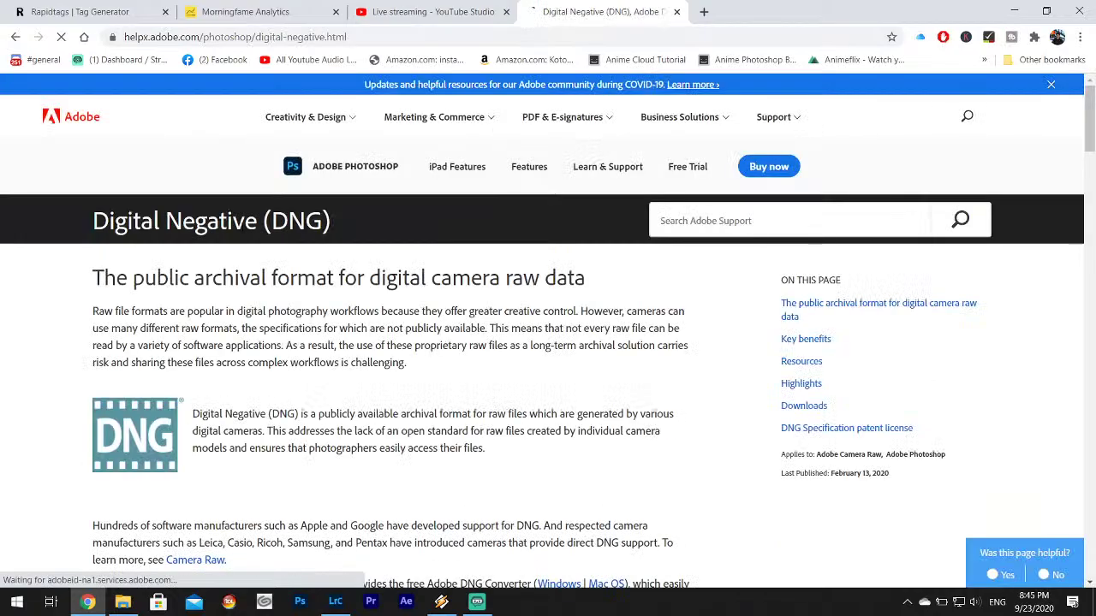
pyautogui.scroll(-3, 548, 342)
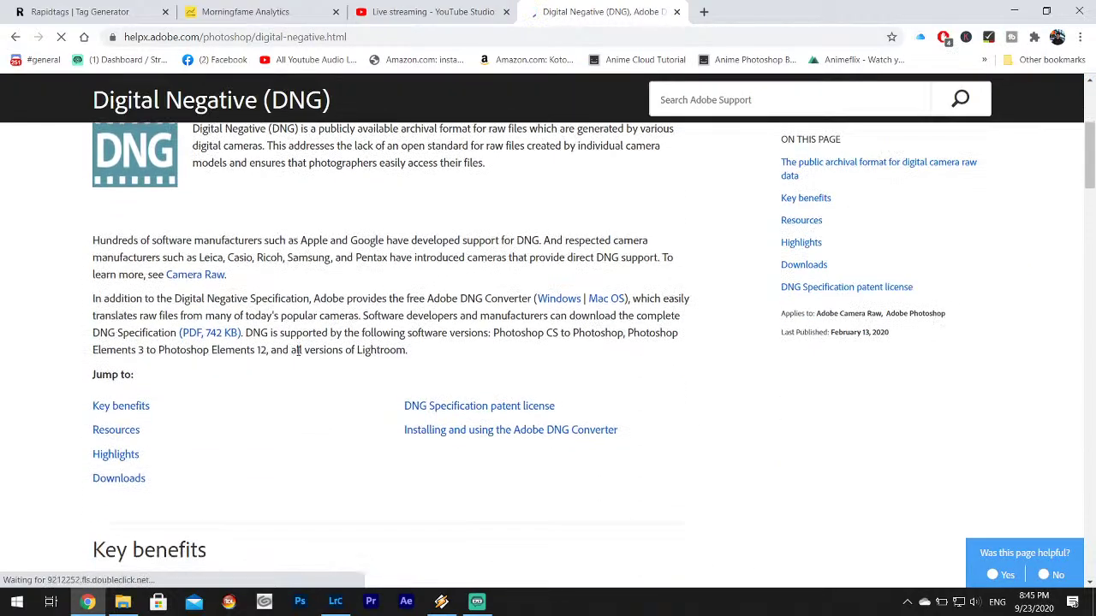
# - Refine the search to "adobe dng profile editor" and reach the Digital Negative resources through the Adobe community's correct answer
pyautogui.click(17, 37)
pyautogui.click(184, 97)
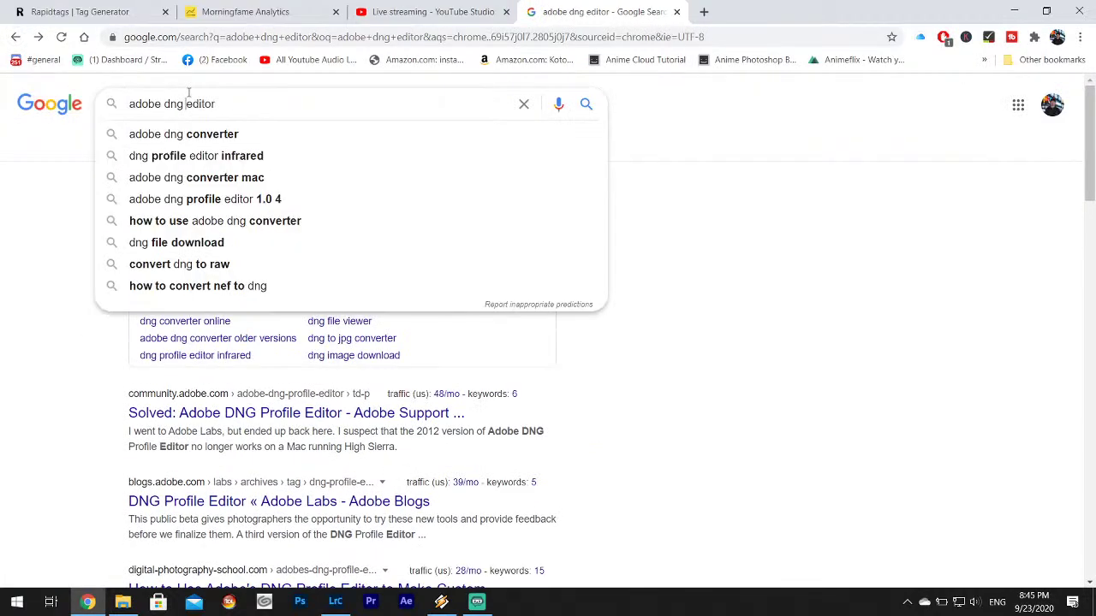
pyautogui.write('profile')
pyautogui.press('Return')
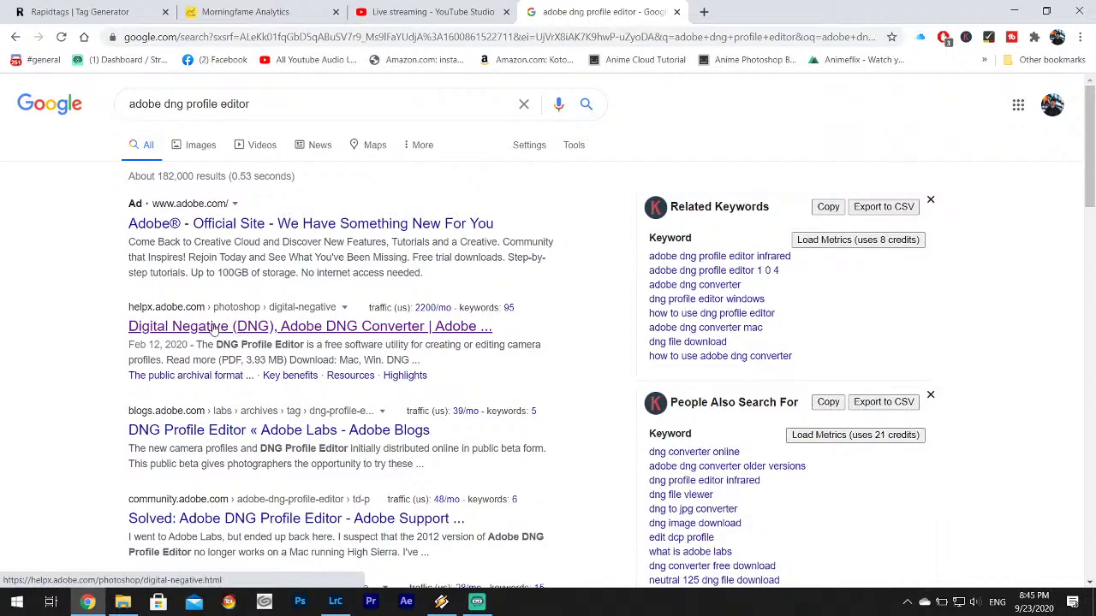
pyautogui.scroll(-2, 214, 330)
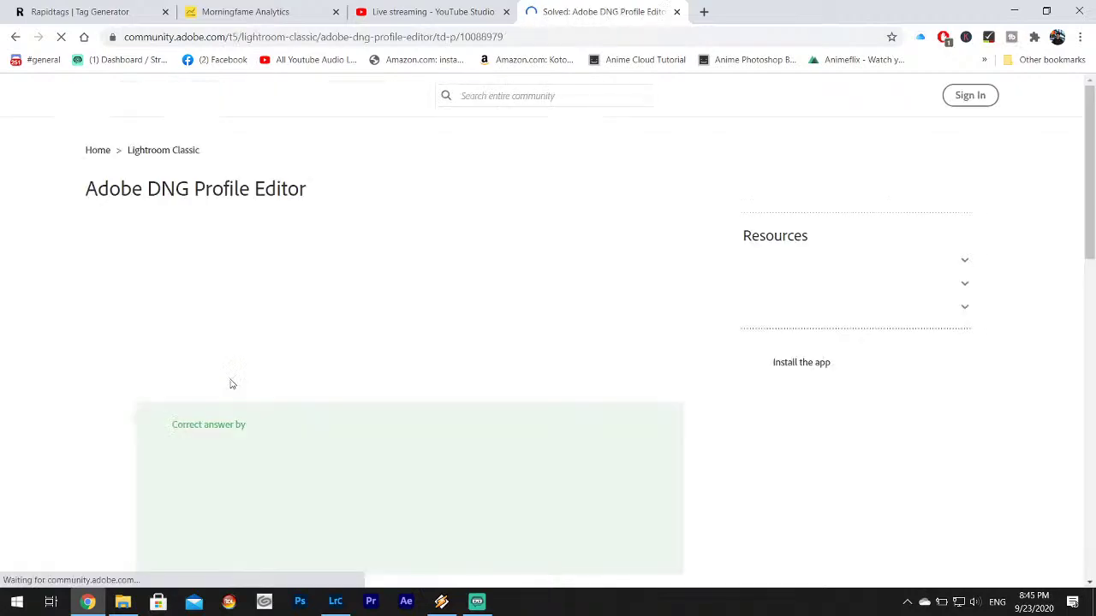
pyautogui.scroll(-1, 599, 385)
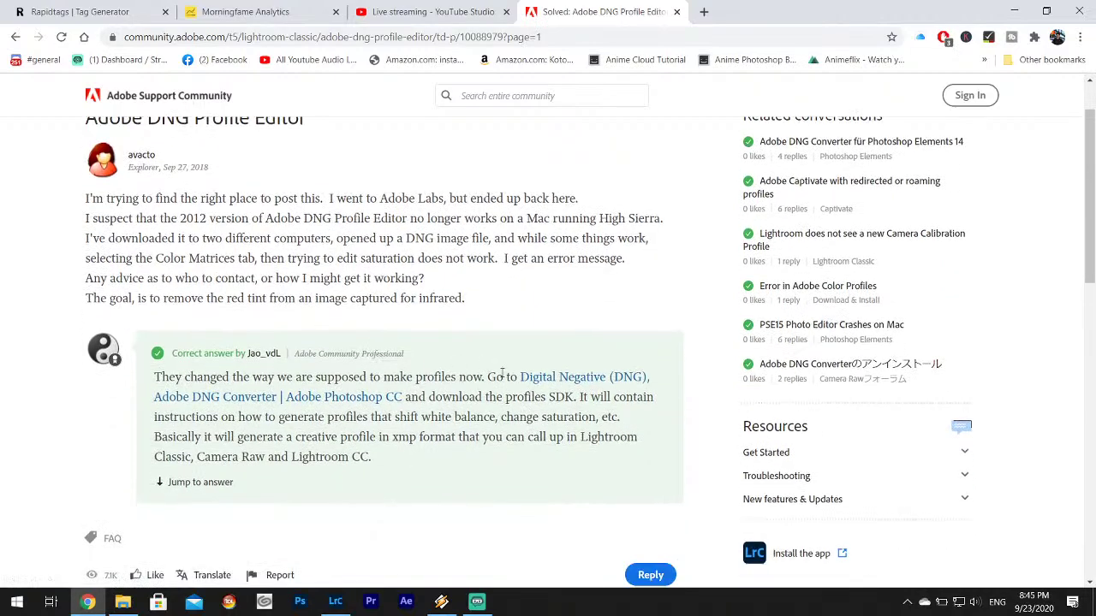
pyautogui.click(203, 398)
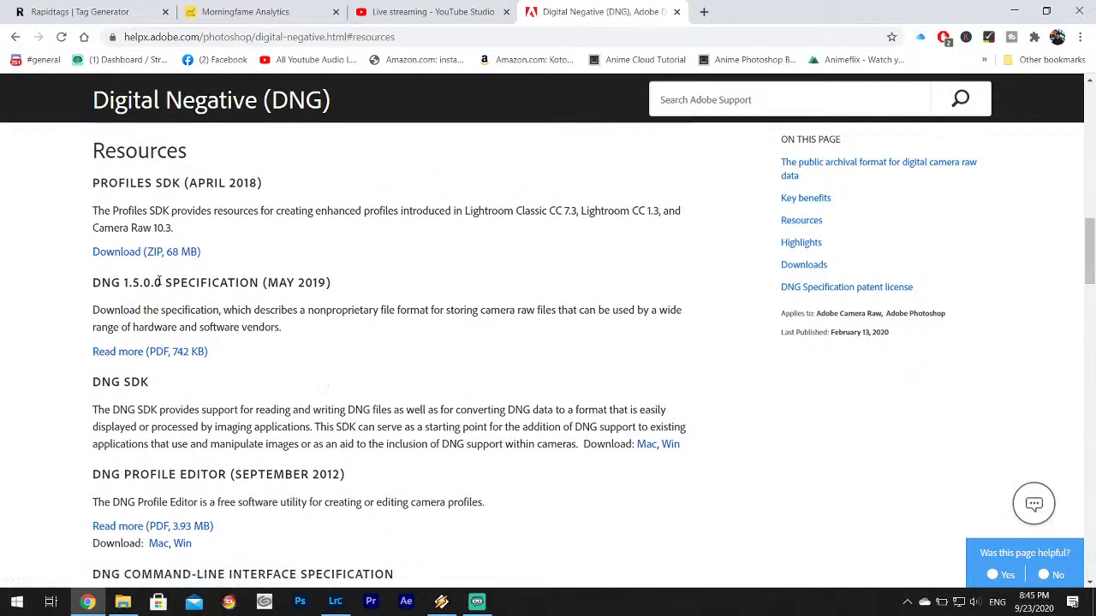
# - Download the Windows version of DNG Profile Editor 1.0.4 and keep the installer file despite the browser's security warning
pyautogui.scroll(-1, 195, 470)
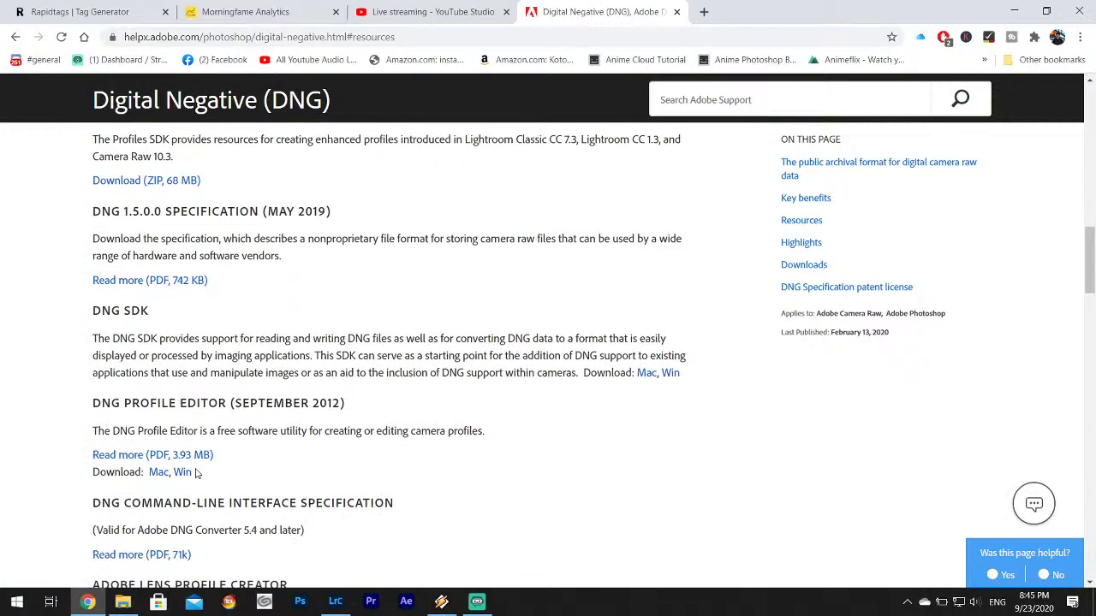
pyautogui.scroll(-2, 182, 458)
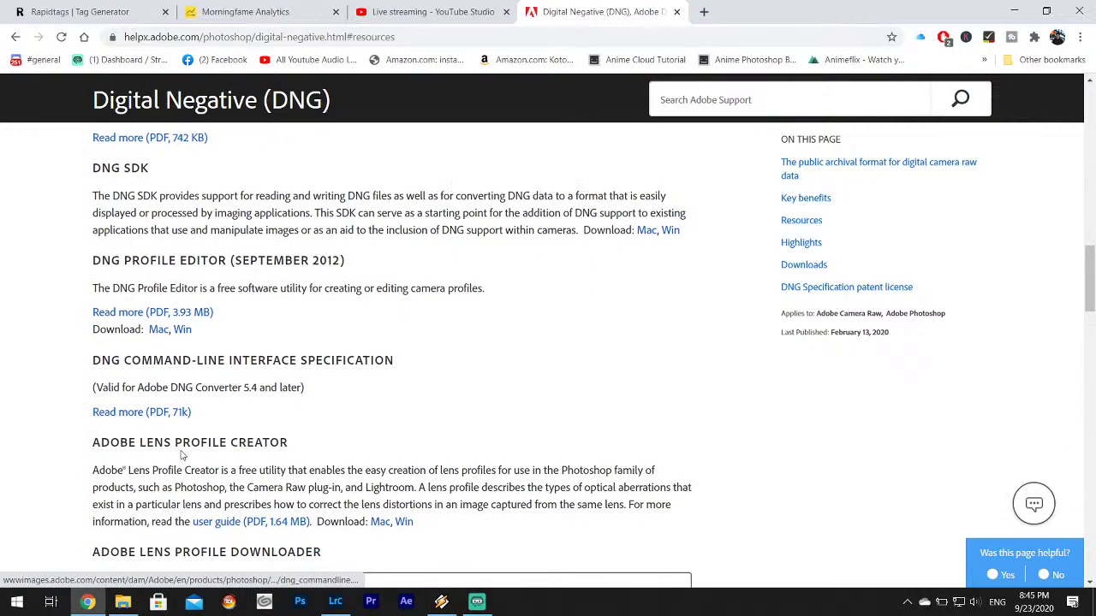
pyautogui.click(182, 331)
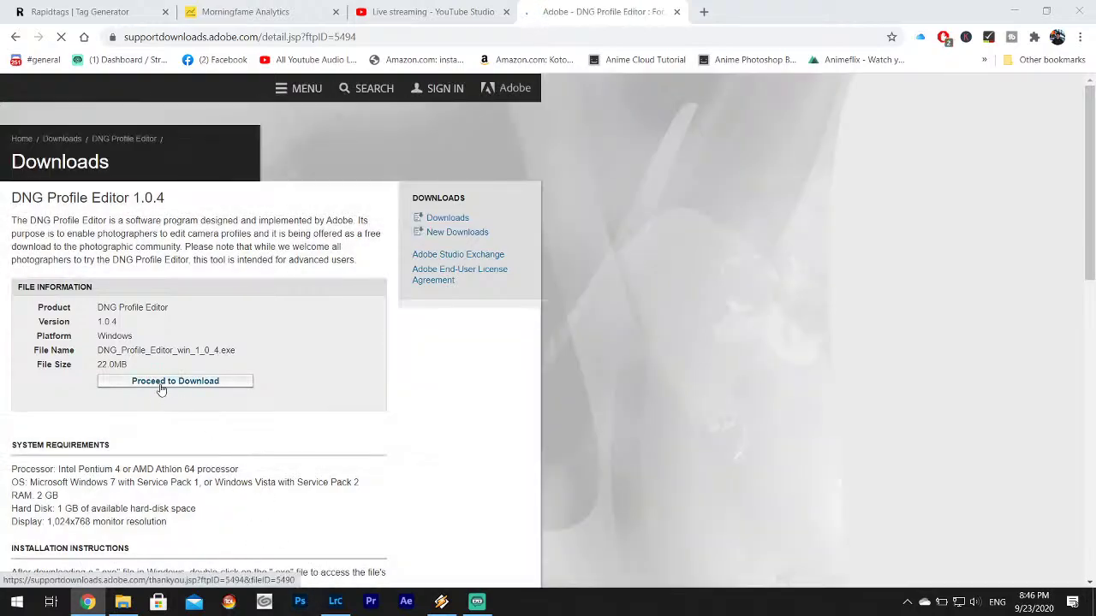
pyautogui.click(175, 381)
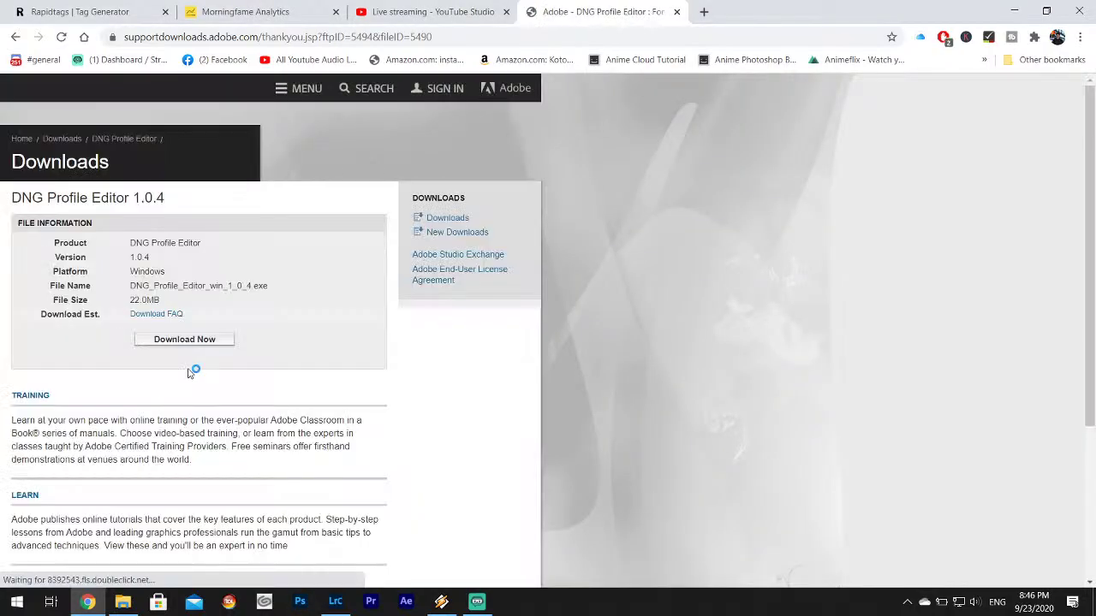
pyautogui.click(203, 346)
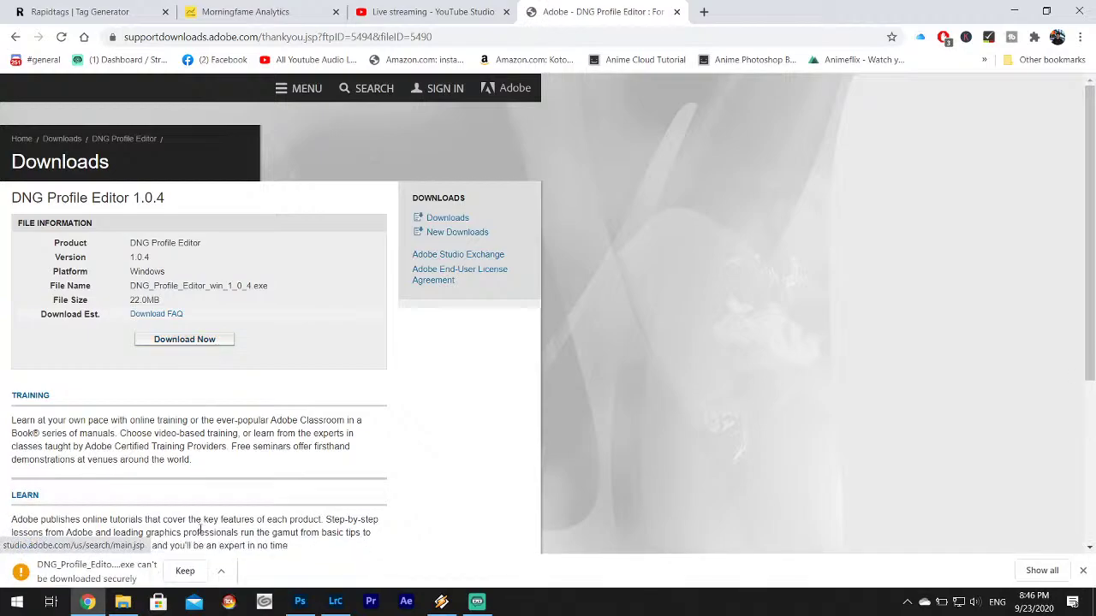
pyautogui.click(185, 572)
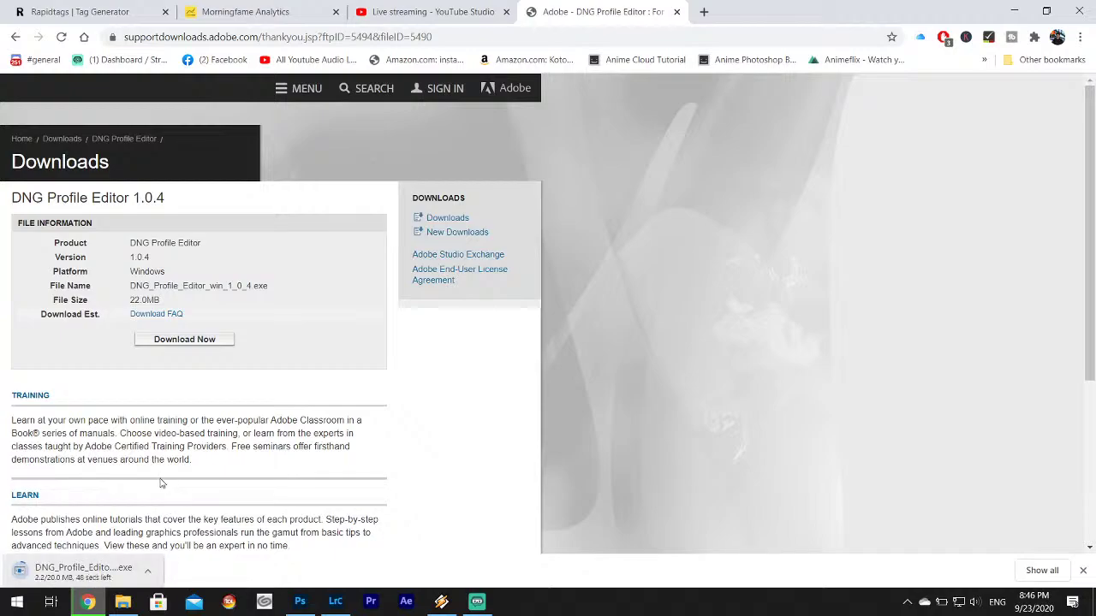
# - Switch to Photoshop and open IMG_7072.dng from the Desktop folder in Camera Raw
pyautogui.click(300, 602)
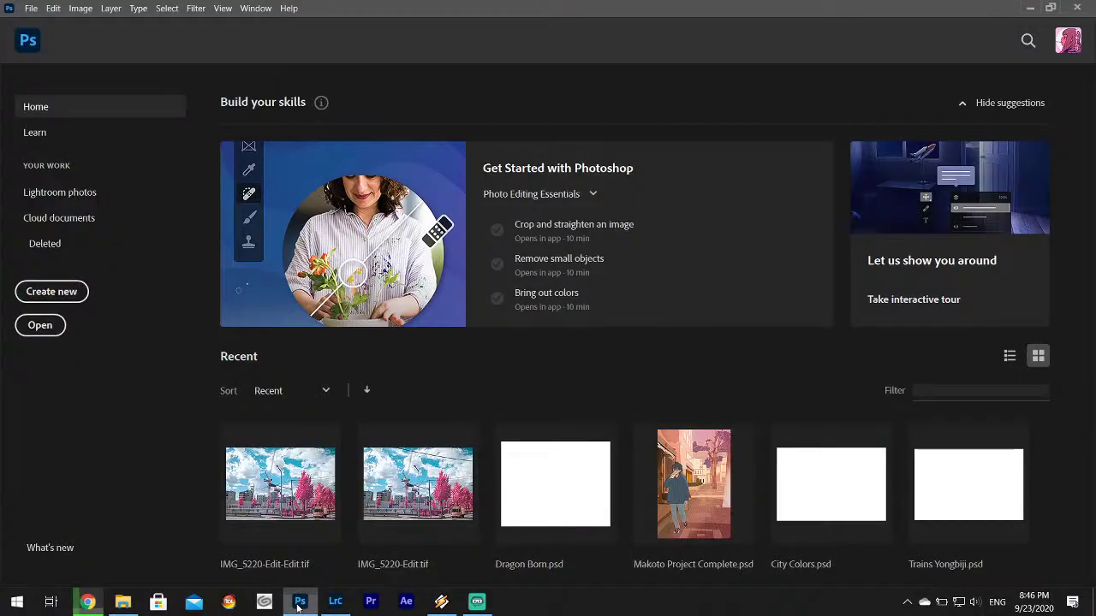
pyautogui.click(30, 8)
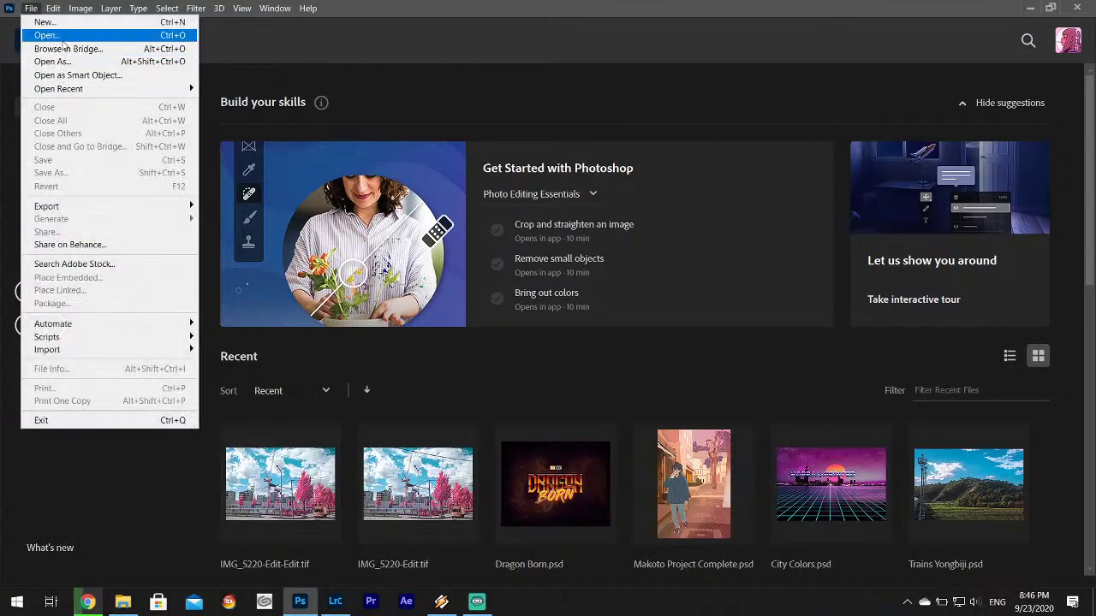
pyautogui.click(51, 36)
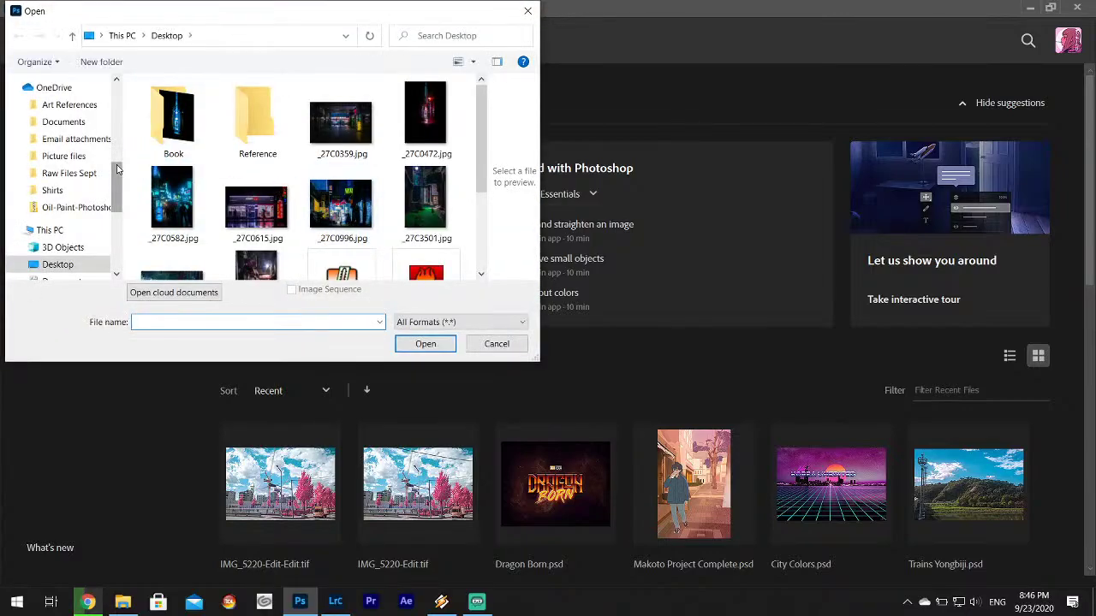
pyautogui.scroll(5, 118, 169)
pyautogui.click(58, 110)
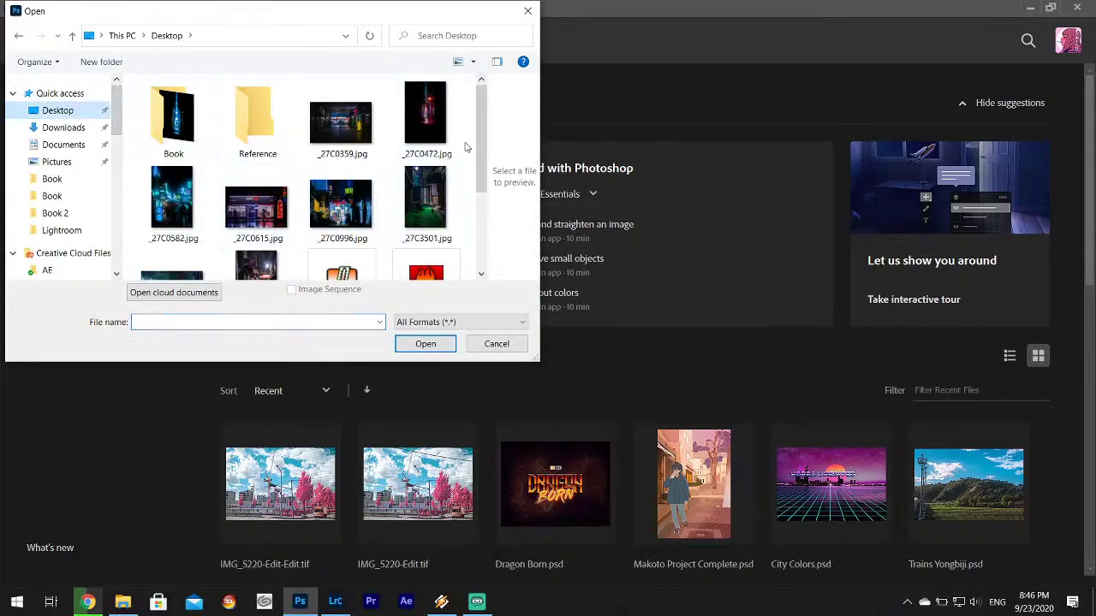
pyautogui.moveTo(481, 147); pyautogui.dragTo(485, 225)
pyautogui.click(171, 240)
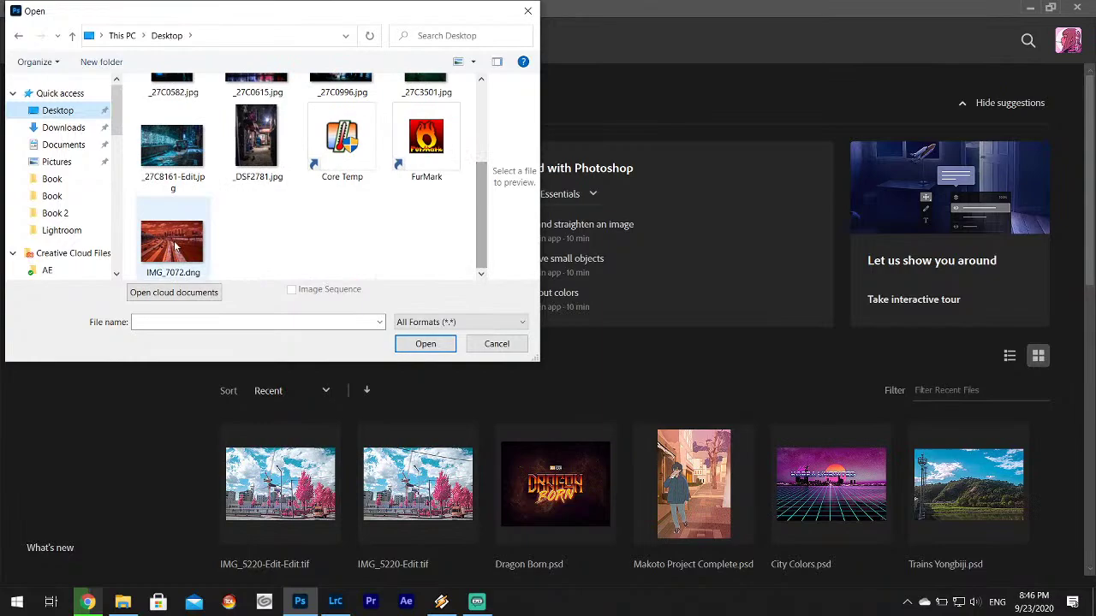
pyautogui.click(415, 344)
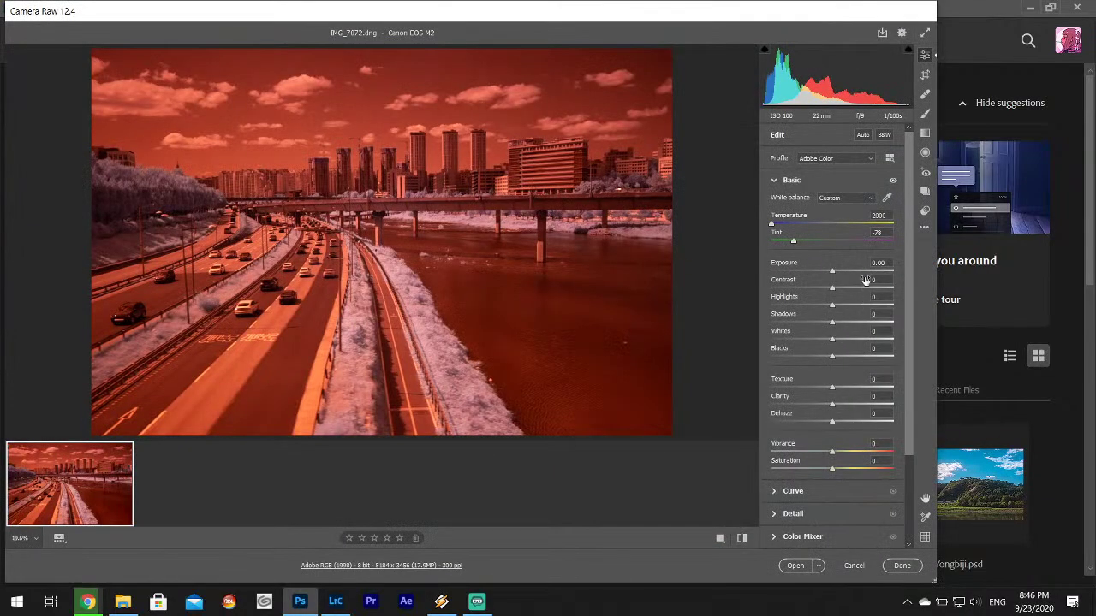
# - Examine the favourite colour profiles and the groups of edit settings available for the highway photo in Camera Raw
pyautogui.click(887, 158)
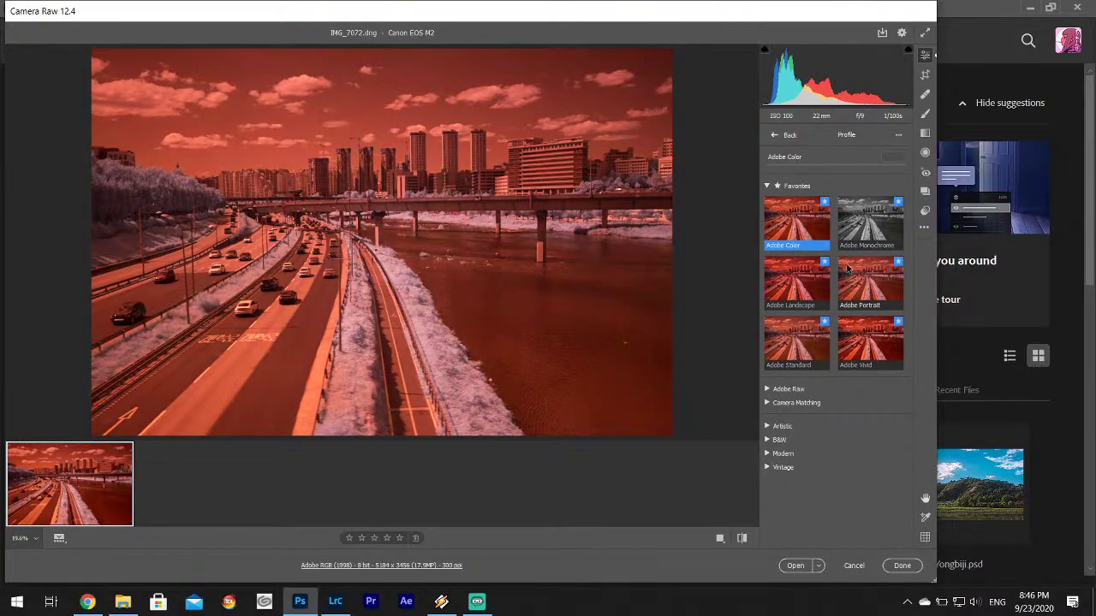
pyautogui.click(774, 137)
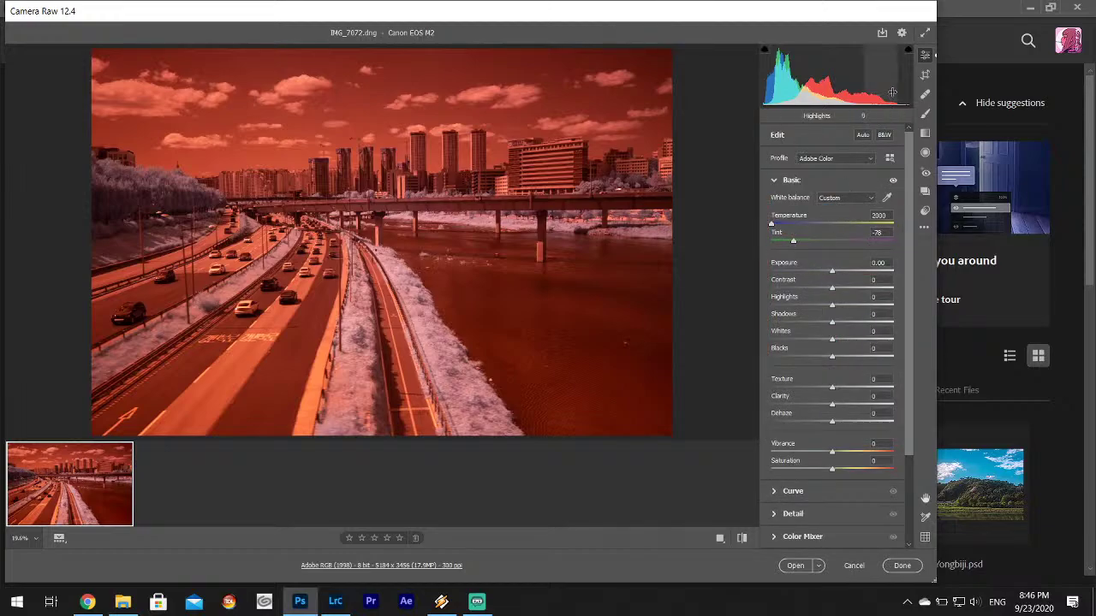
pyautogui.scroll(-3, 913, 172)
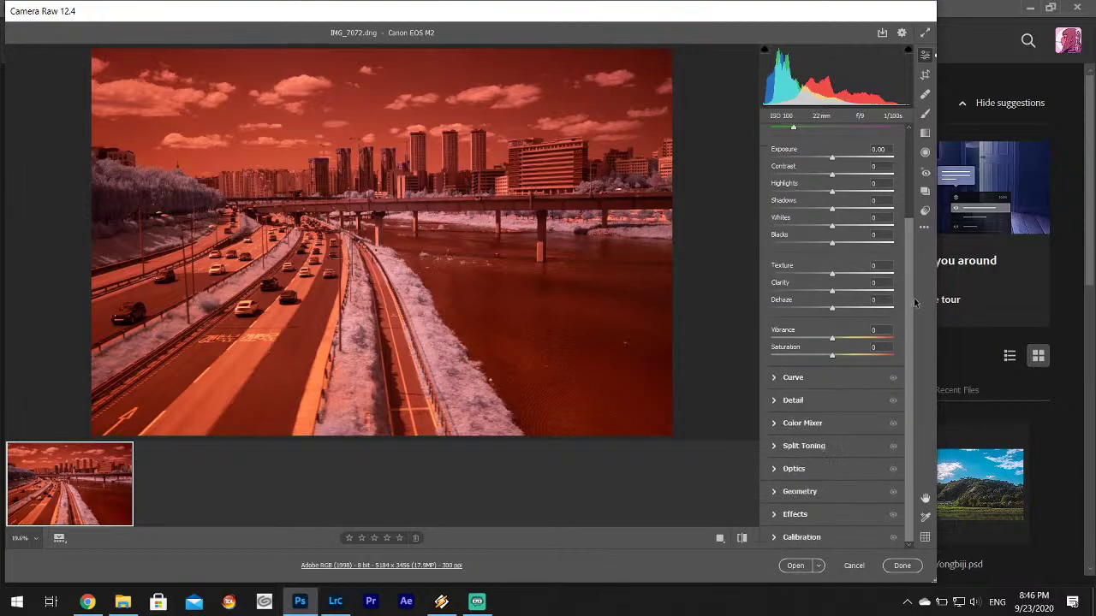
pyautogui.scroll(3, 822, 265)
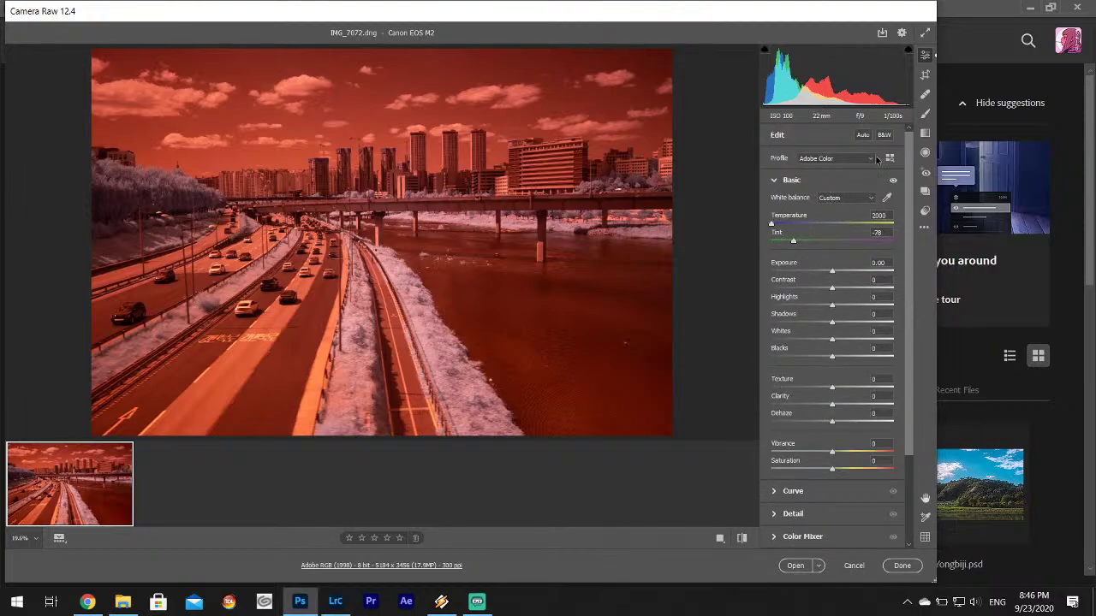
pyautogui.scroll(-3, 908, 163)
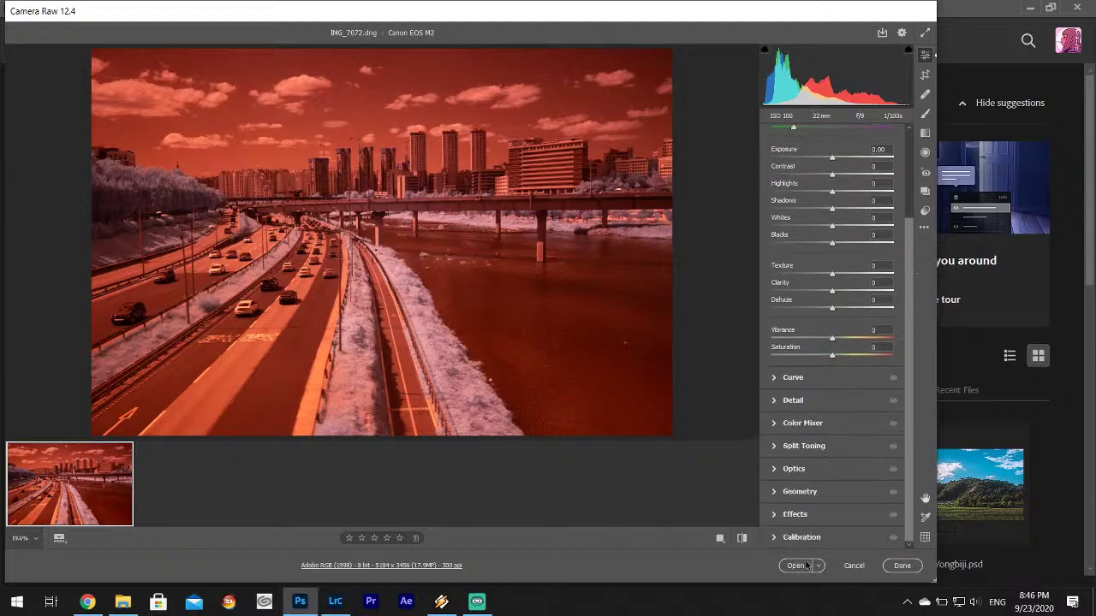
# - In the photo's Calibration settings, shift the Blue Primary hue to -6 and change the process to Version 1
pyautogui.click(775, 538)
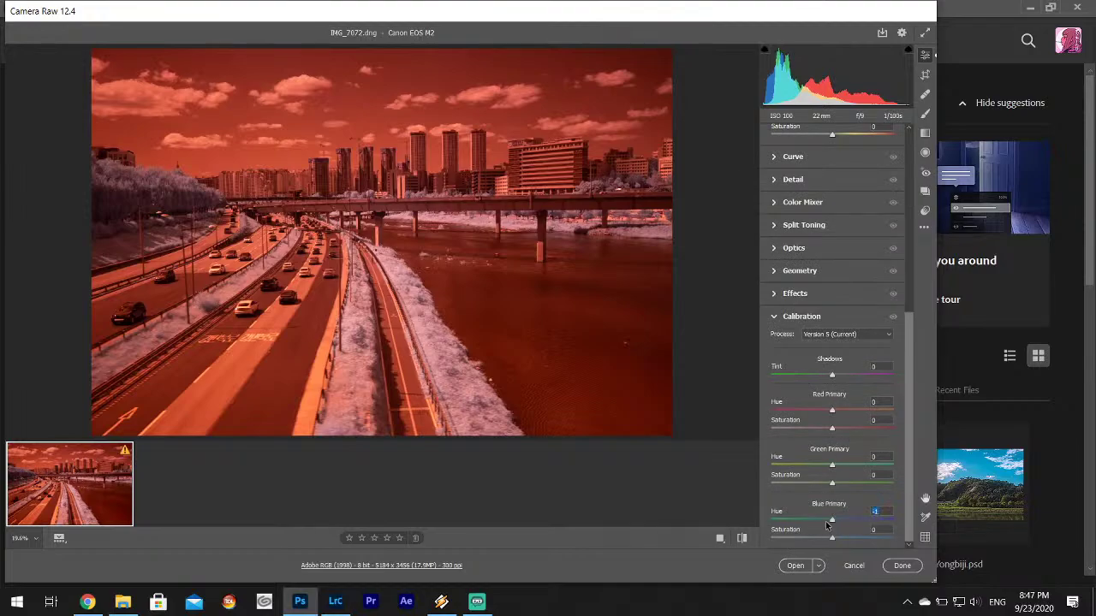
pyautogui.moveTo(831, 521)
pyautogui.mouseDown()
pyautogui.moveTo(760, 532)
pyautogui.moveTo(828, 524)
pyautogui.mouseUp()
pyautogui.click(887, 336)
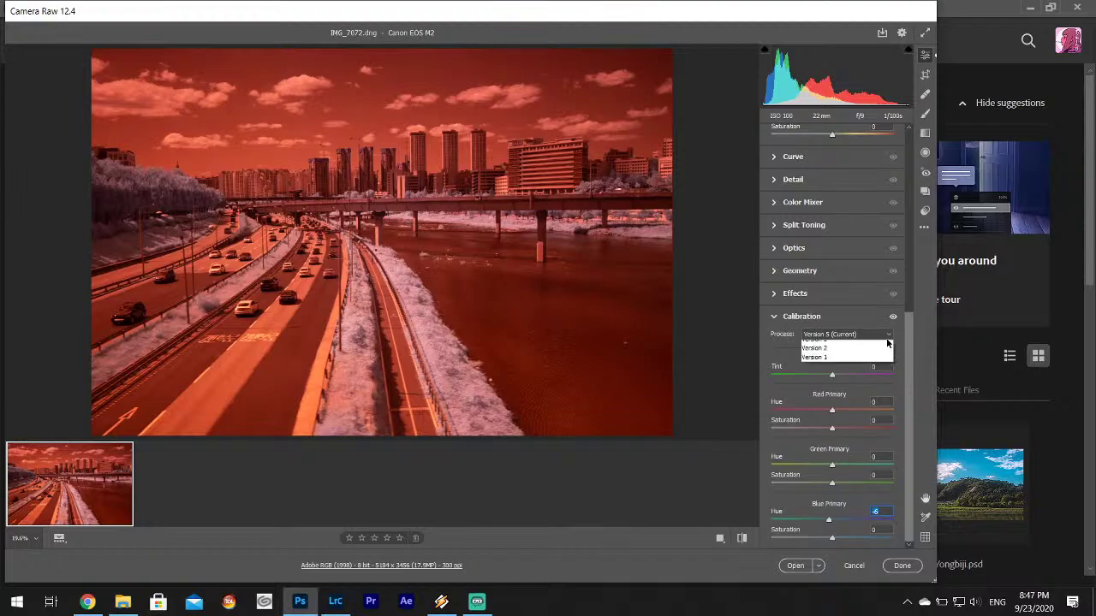
pyautogui.click(849, 388)
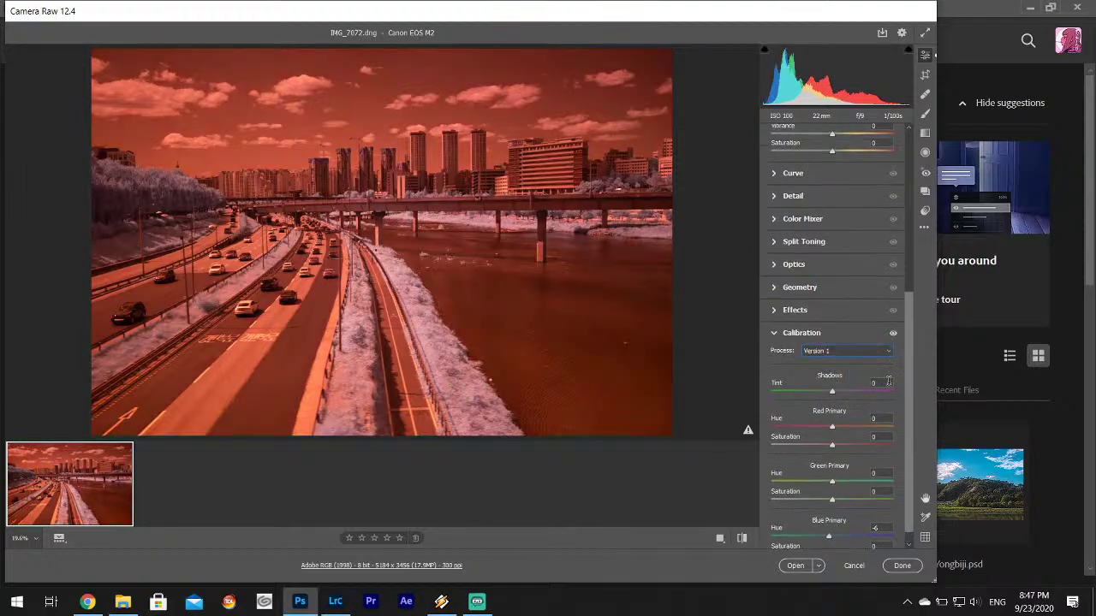
# - View the profile choices for the highway photo and browse the full set of Camera Raw profiles
pyautogui.scroll(10, 899, 353)
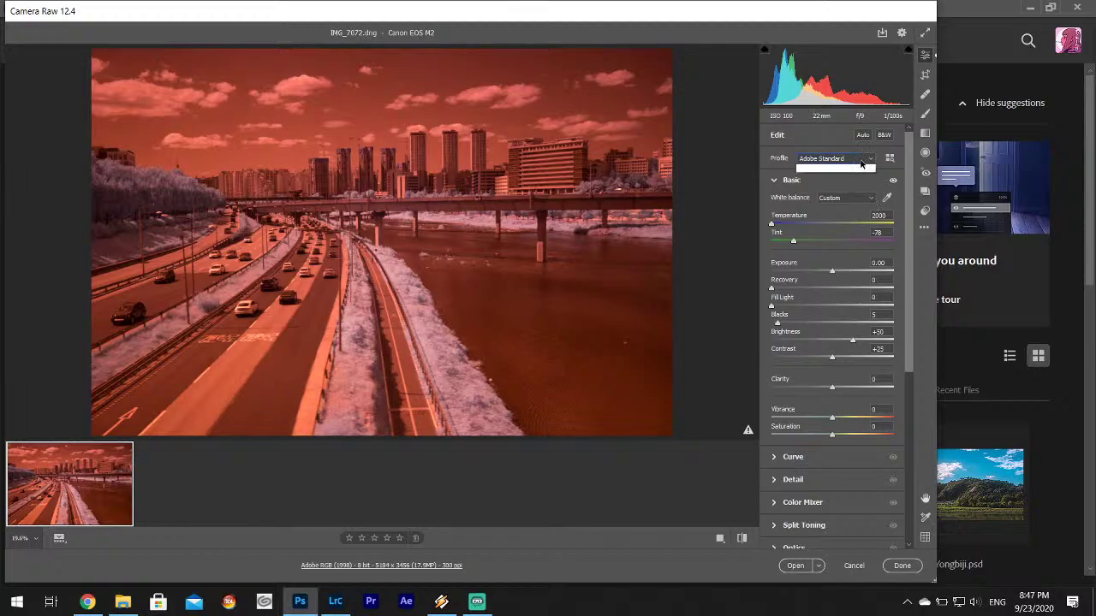
pyautogui.click(862, 161)
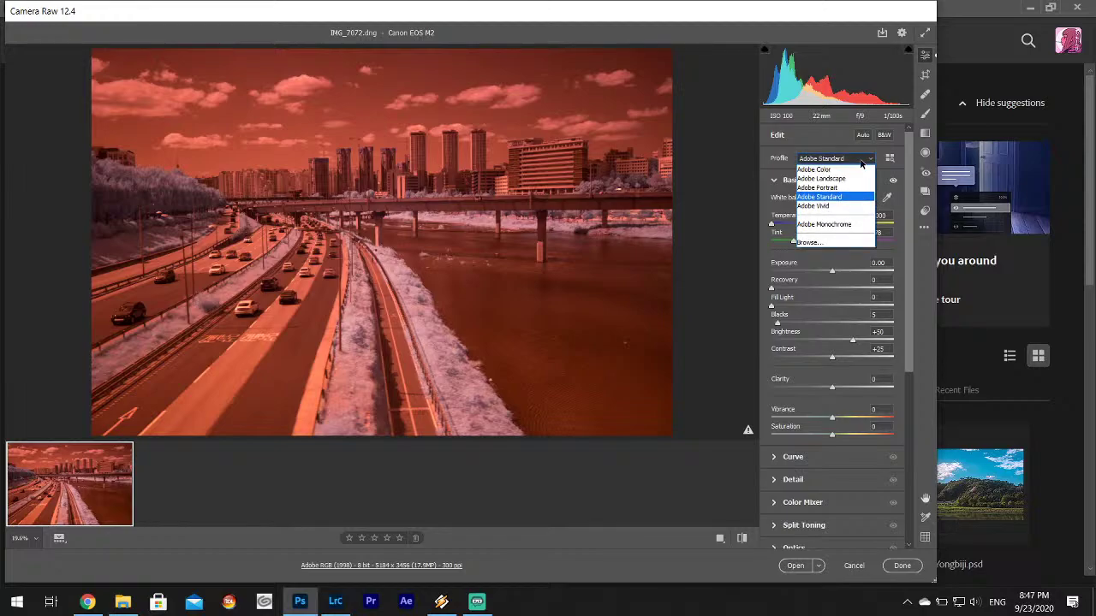
pyautogui.click(810, 242)
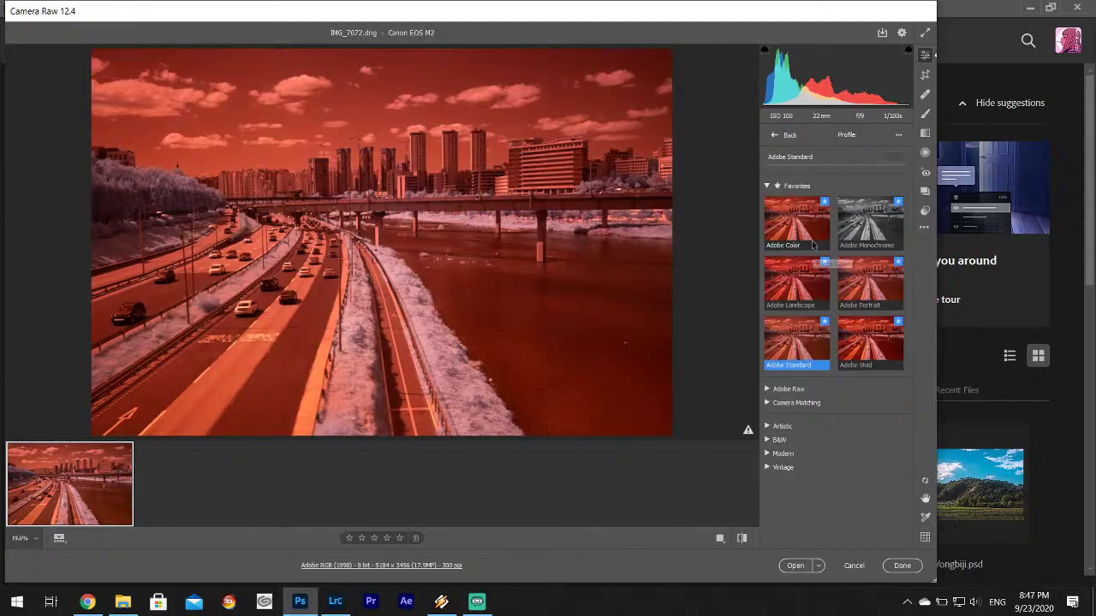
# - Leave the profile browser and change the photo's Calibration process to Version 5 (Current)
pyautogui.click(775, 136)
pyautogui.moveTo(911, 279); pyautogui.dragTo(905, 411)
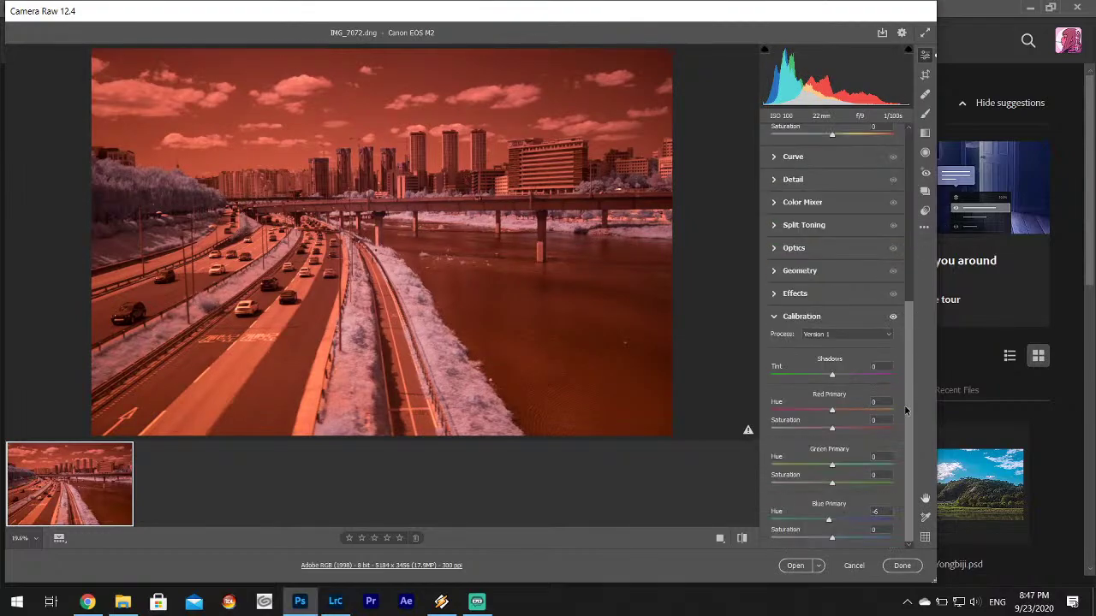
pyautogui.click(848, 333)
pyautogui.click(835, 342)
pyautogui.scroll(1, 911, 340)
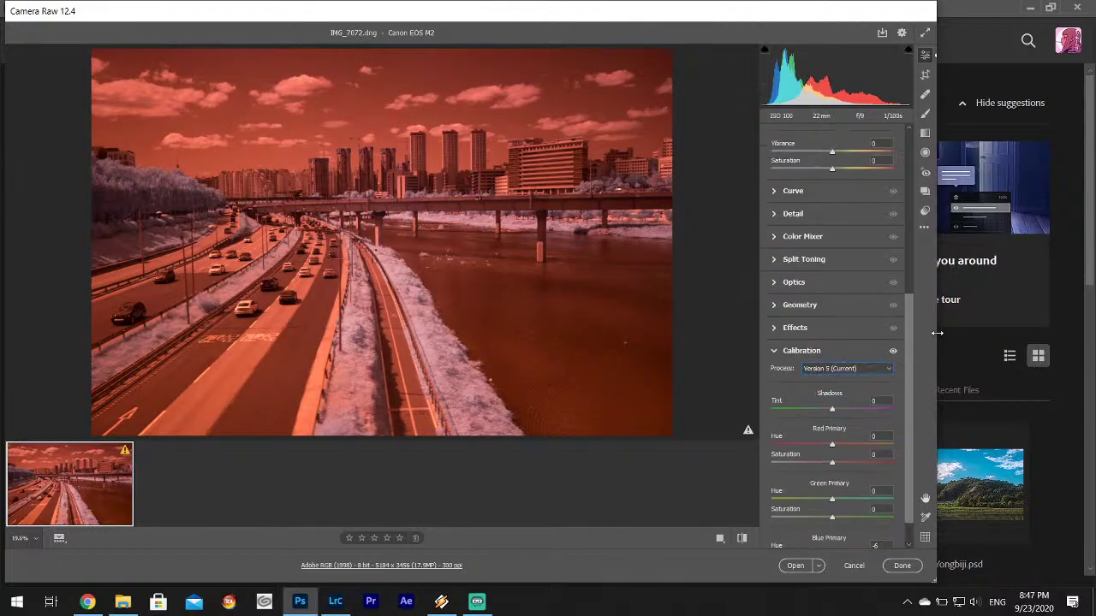
# - Sample the photo's white balance from a cloud in the sky and open the profile browser
pyautogui.scroll(8, 900, 351)
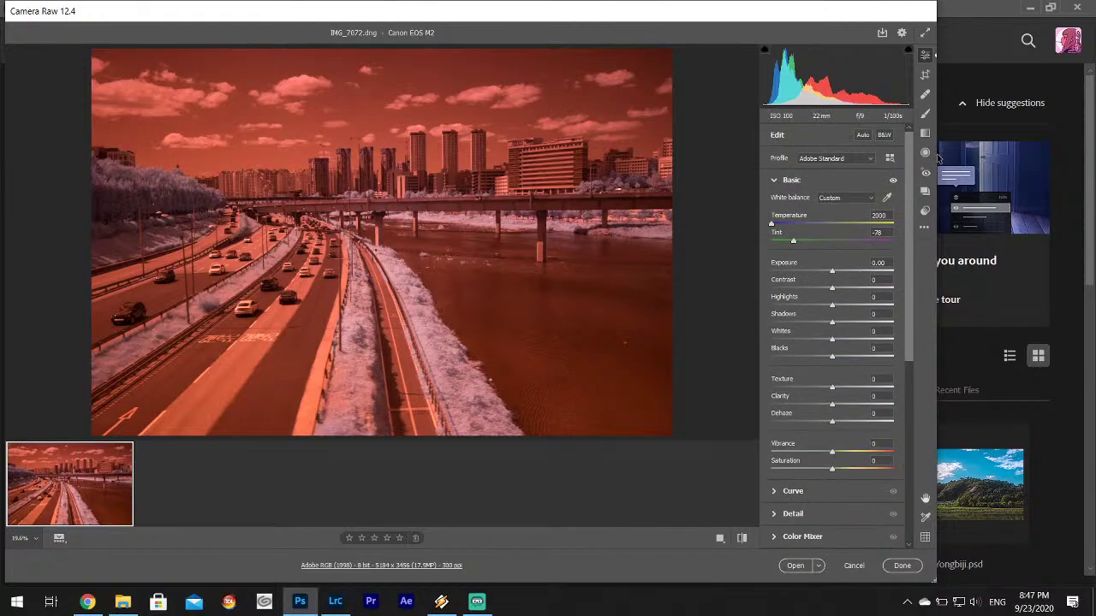
pyautogui.click(887, 199)
pyautogui.click(301, 84)
pyautogui.click(891, 159)
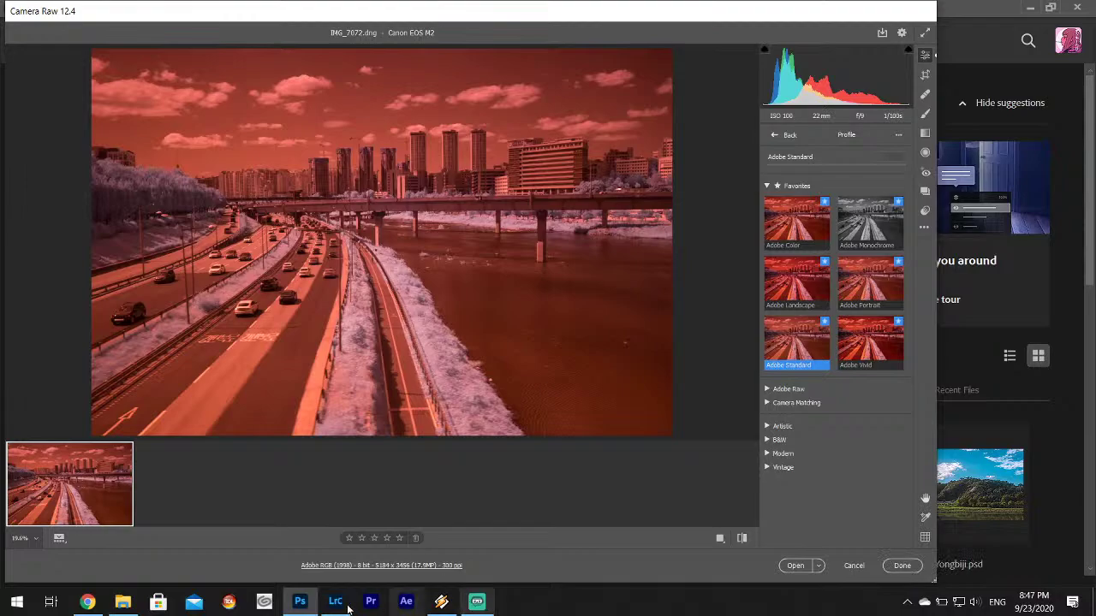
# - Switch to File Explorer and launch DNG Profile Editor from the Downloads folder
pyautogui.click(123, 603)
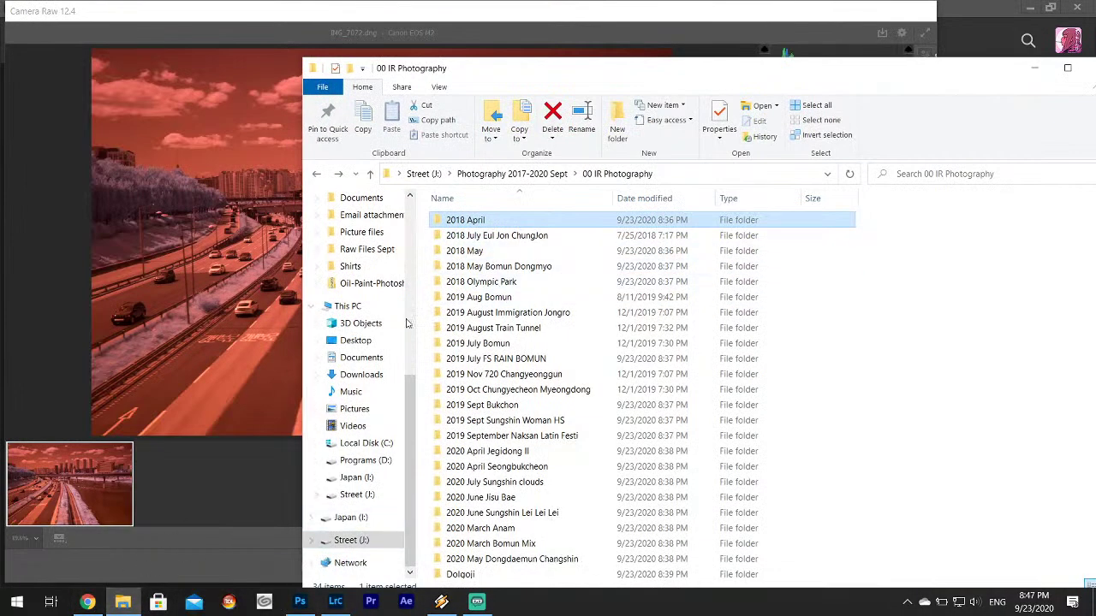
pyautogui.scroll(1, 412, 223)
pyautogui.click(360, 243)
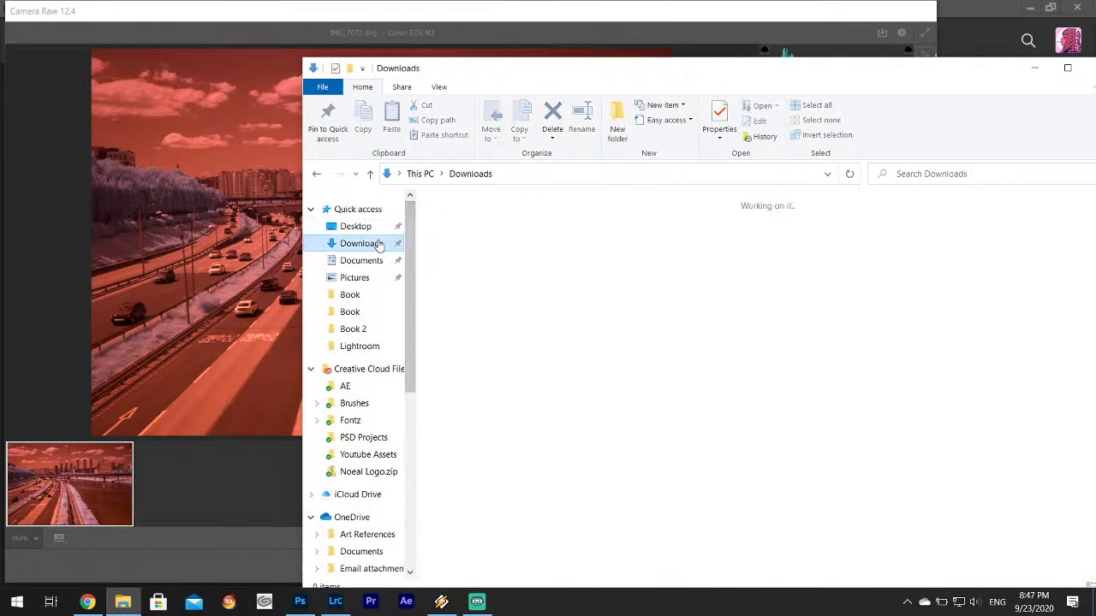
pyautogui.doubleClick(454, 240)
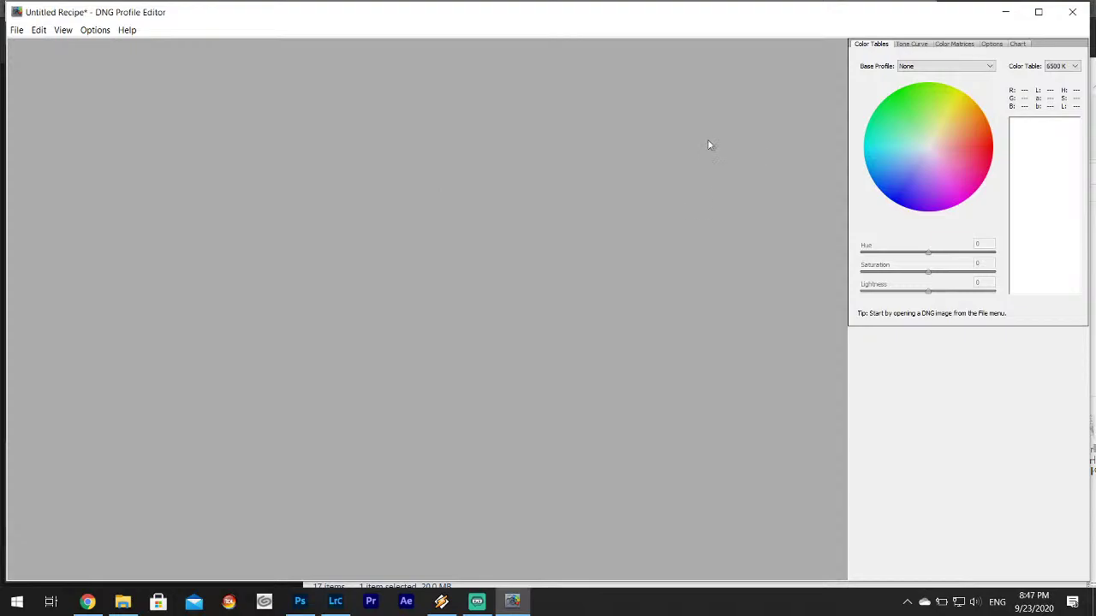
# - Open the DNG image IMG_7072.dng from the Desktop folder in DNG Profile Editor
pyautogui.click(16, 30)
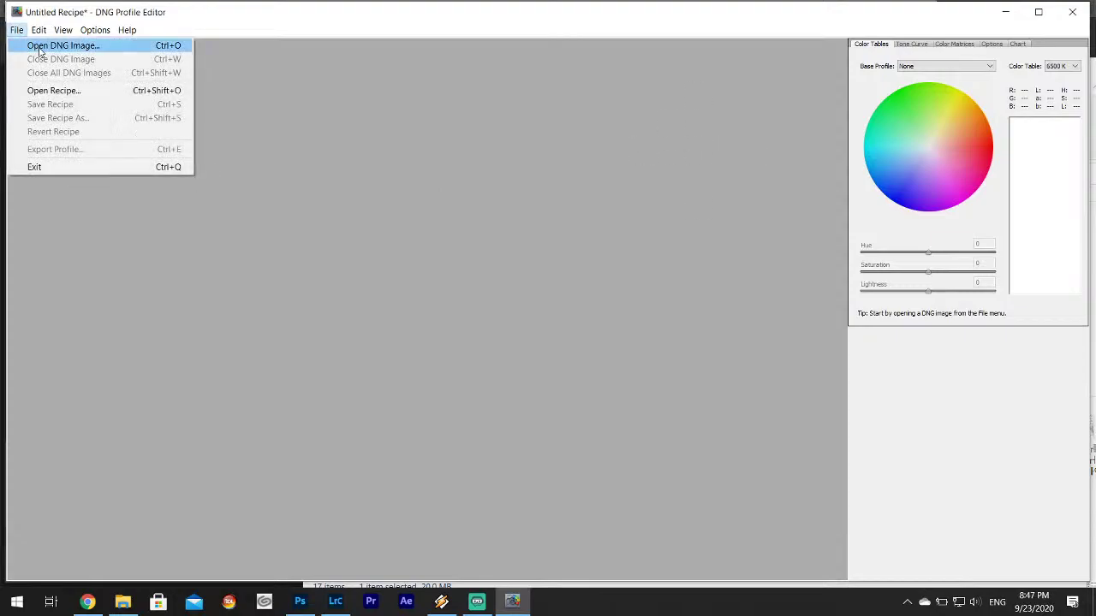
pyautogui.click(34, 45)
pyautogui.click(64, 159)
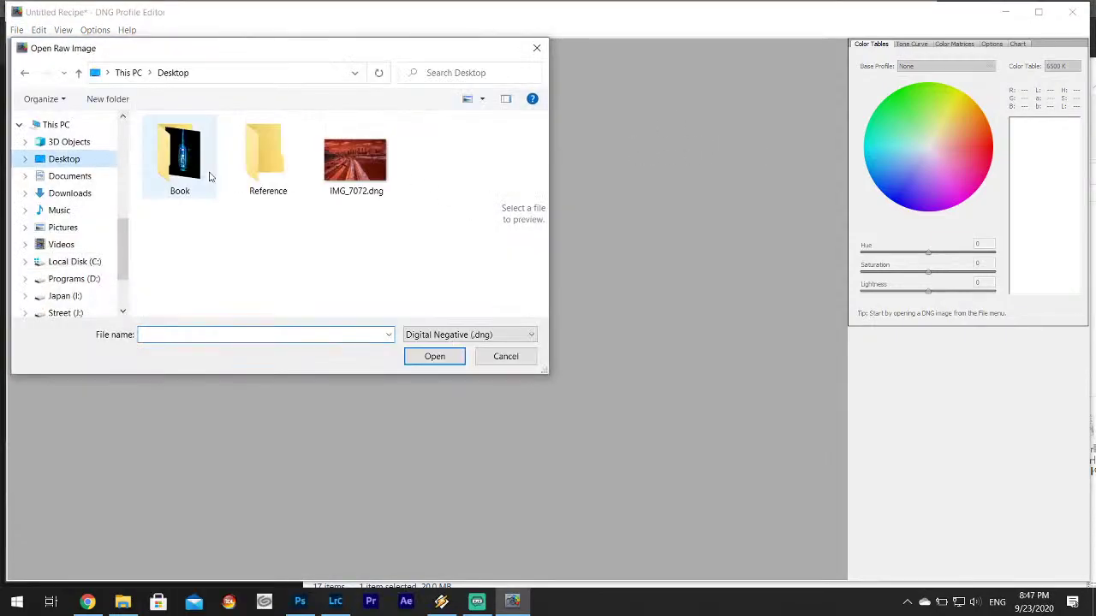
pyautogui.click(368, 177)
pyautogui.click(435, 358)
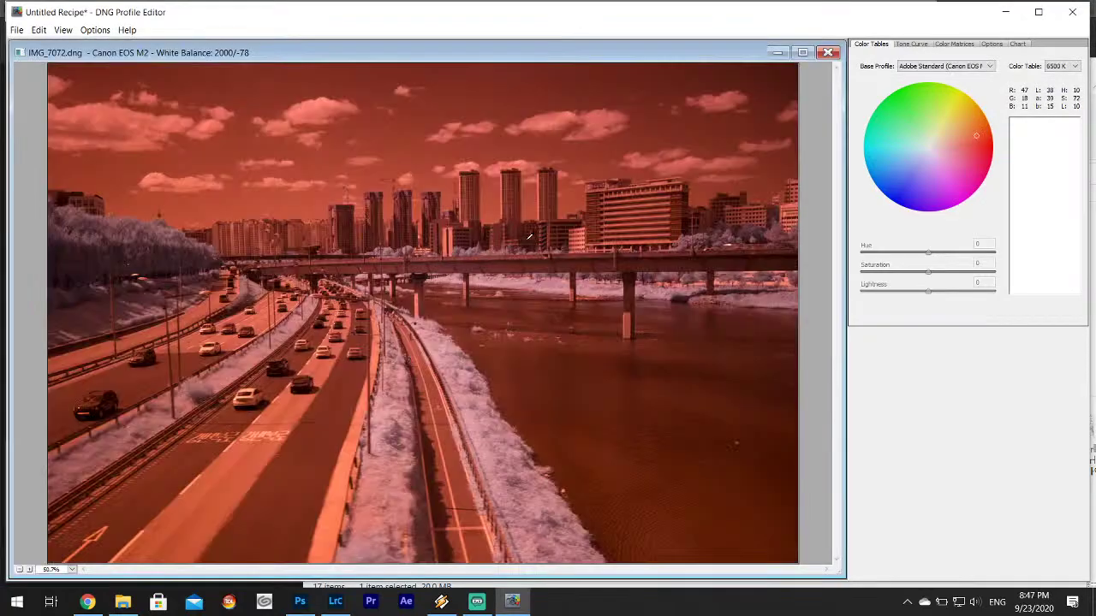
# - Examine the Tone Curve and Color Tables settings, including the base profile choices
pyautogui.click(912, 44)
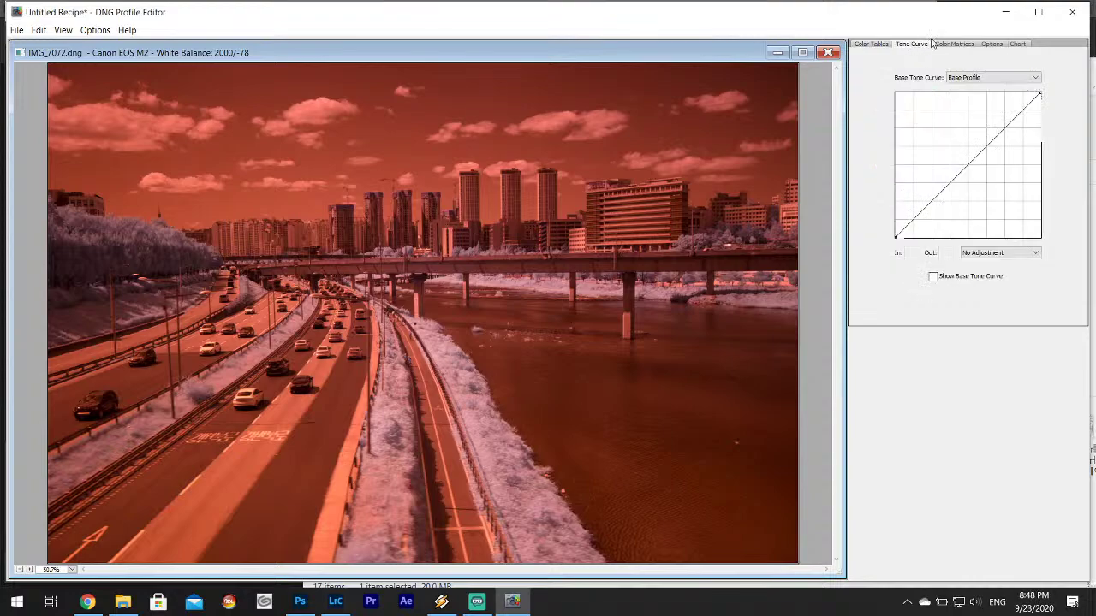
pyautogui.click(882, 44)
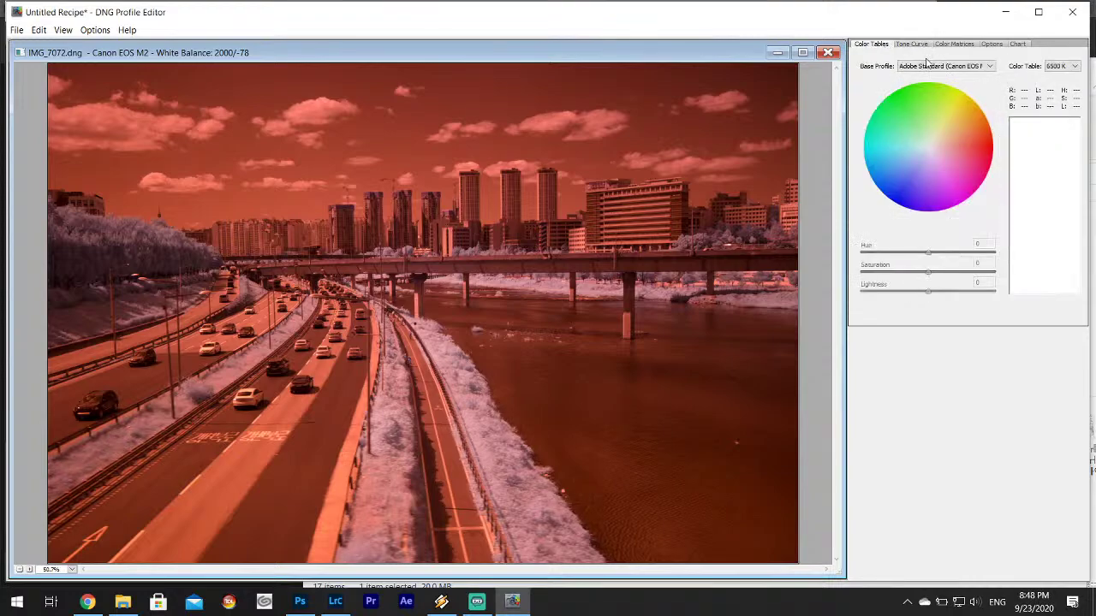
pyautogui.click(923, 67)
pyautogui.click(912, 46)
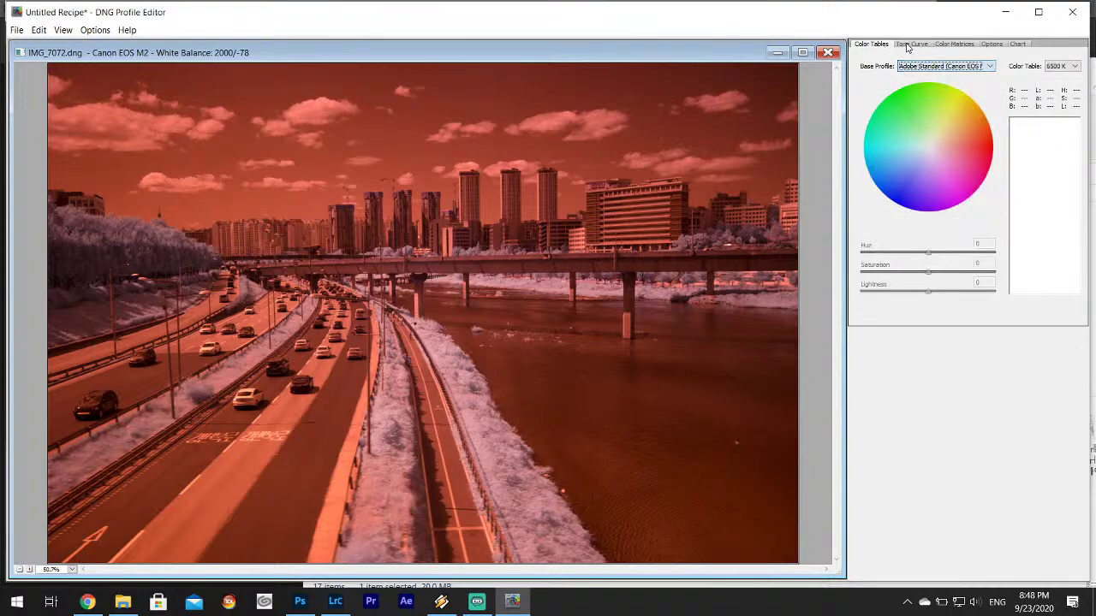
pyautogui.click(911, 45)
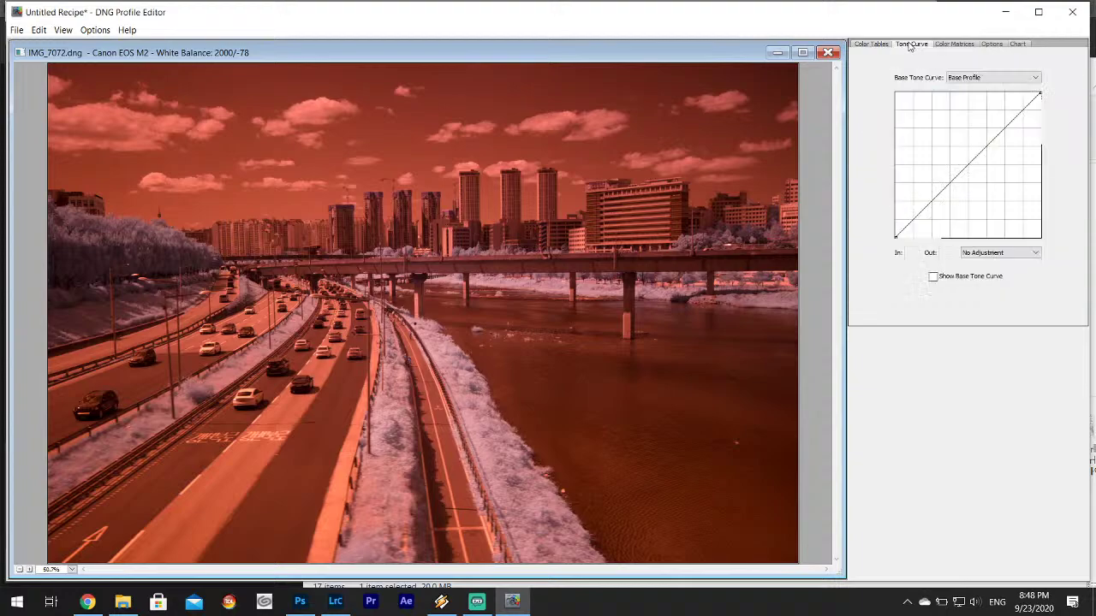
# - In the color matrices, set the White Balance Calibration temperature to -100 and the tint to 0
pyautogui.click(952, 44)
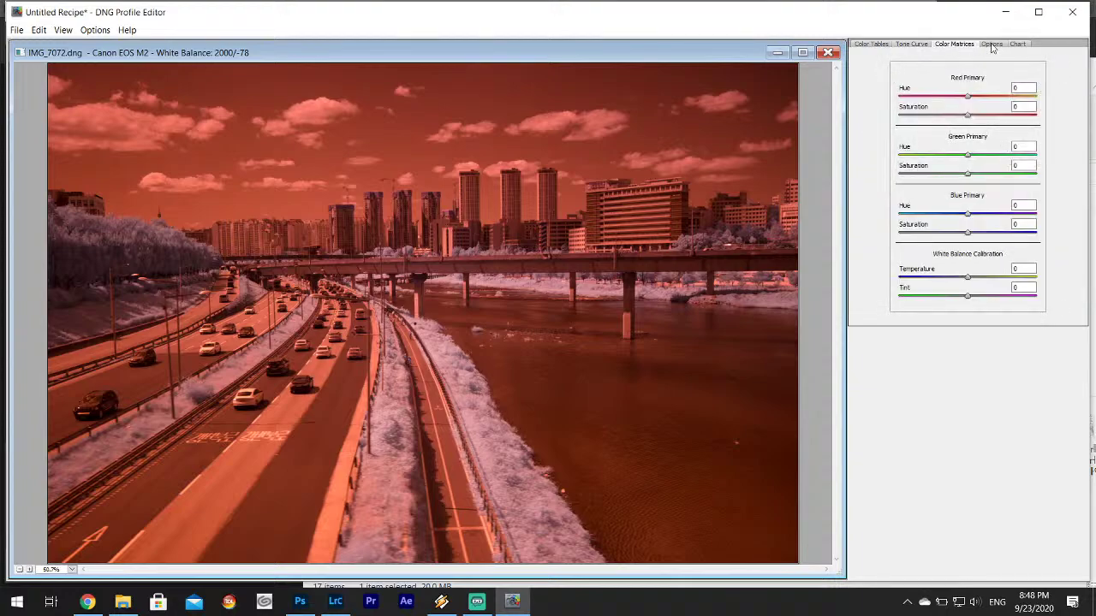
pyautogui.moveTo(968, 277); pyautogui.dragTo(895, 279)
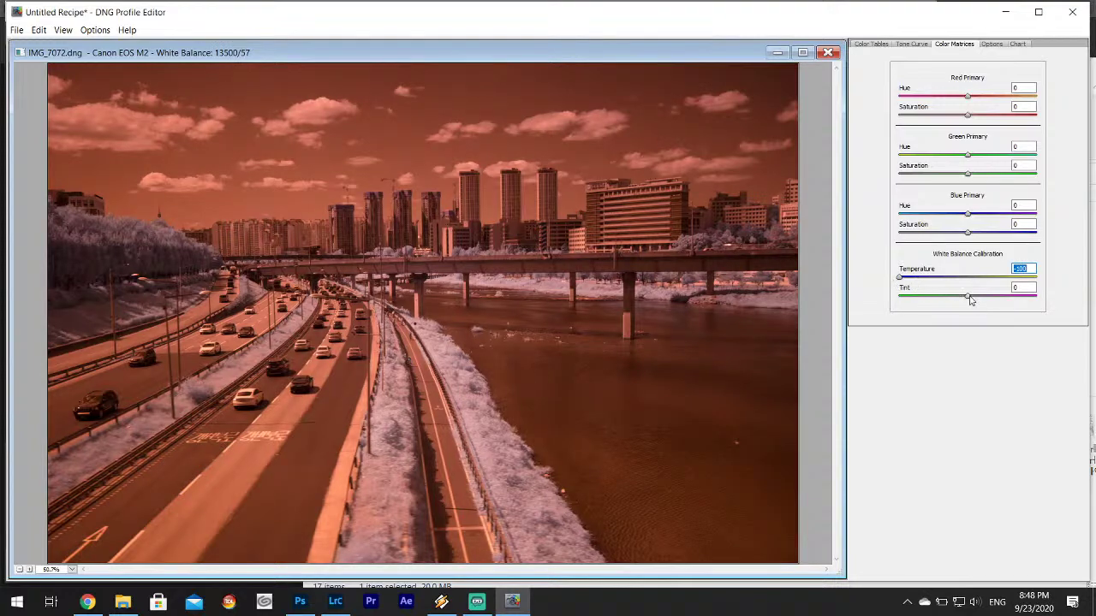
pyautogui.moveTo(968, 297); pyautogui.dragTo(886, 307)
pyautogui.write('0')
# - Name the camera profile Infrared and view the color chart instructions
pyautogui.click(991, 46)
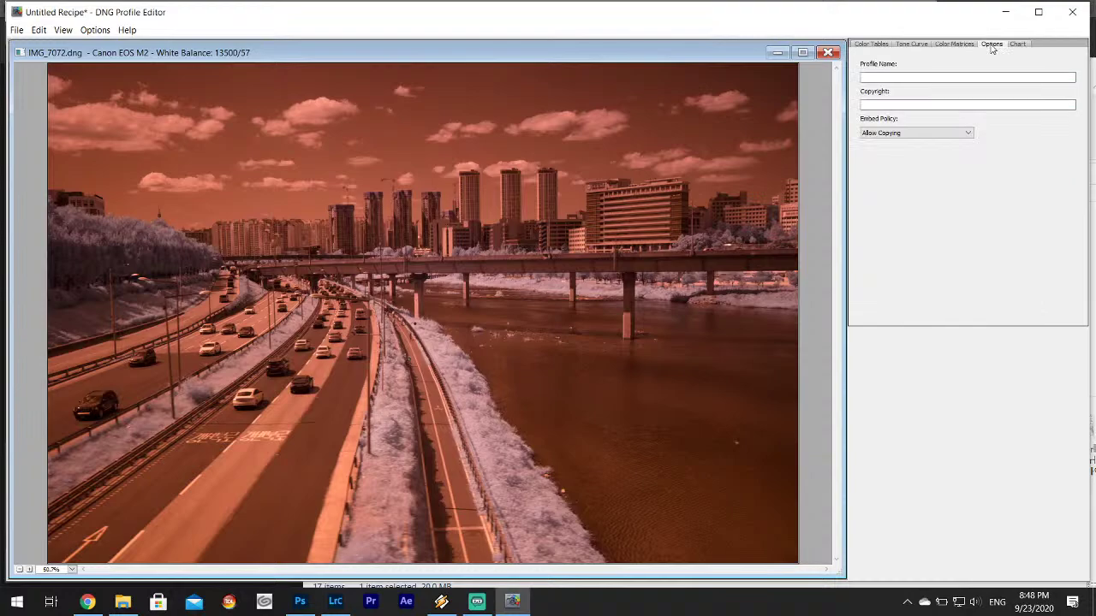
pyautogui.click(967, 79)
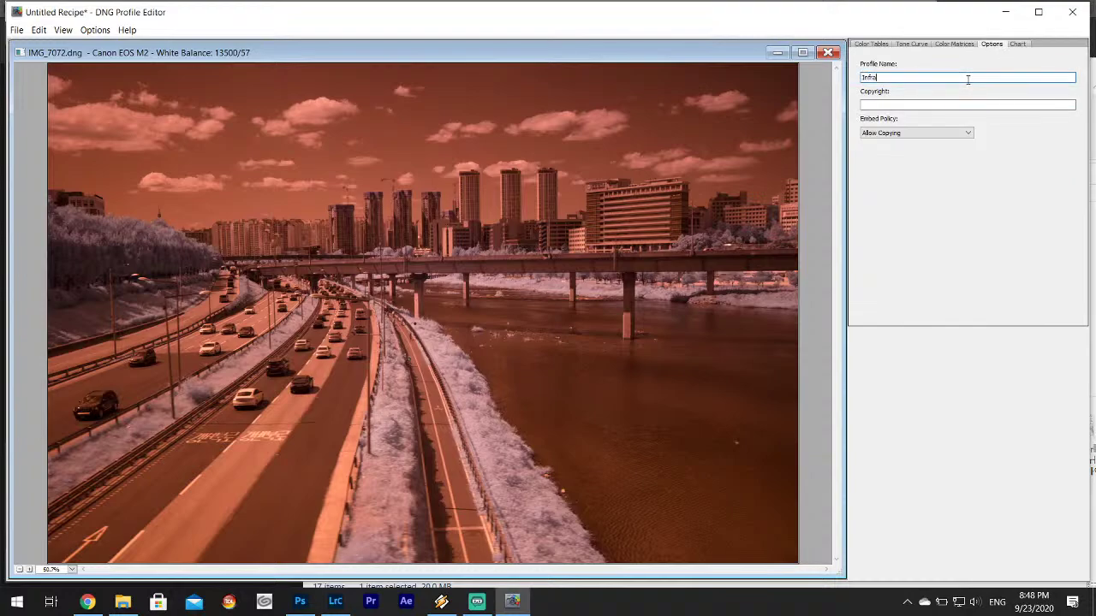
pyautogui.click(1018, 44)
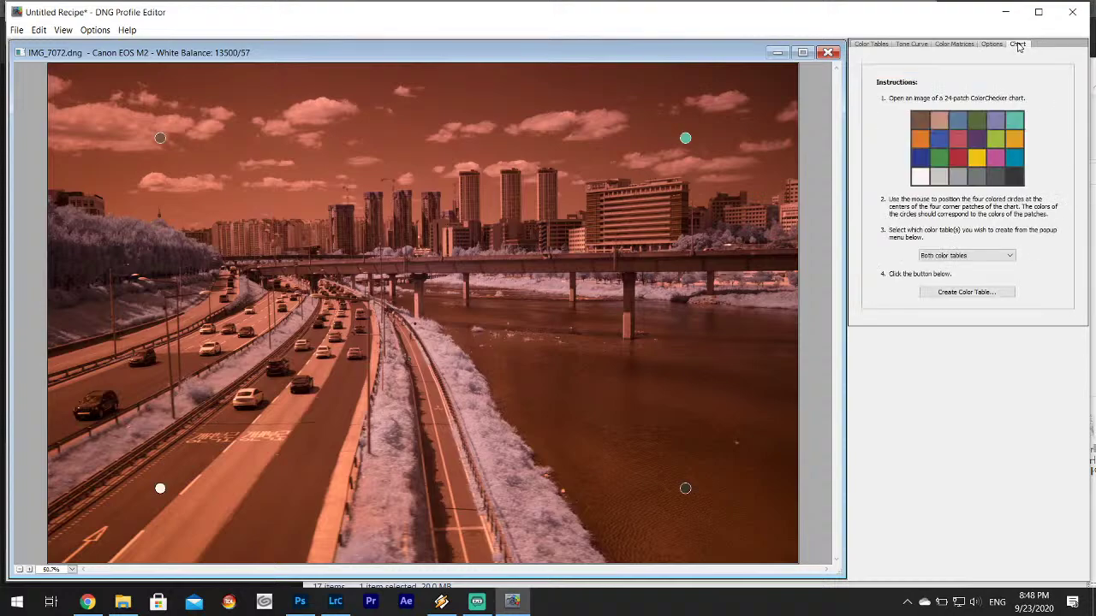
# - Export the Canon EOS M2 profile under the file name Infrared Profile, trying the Documents folder as its location
pyautogui.click(16, 30)
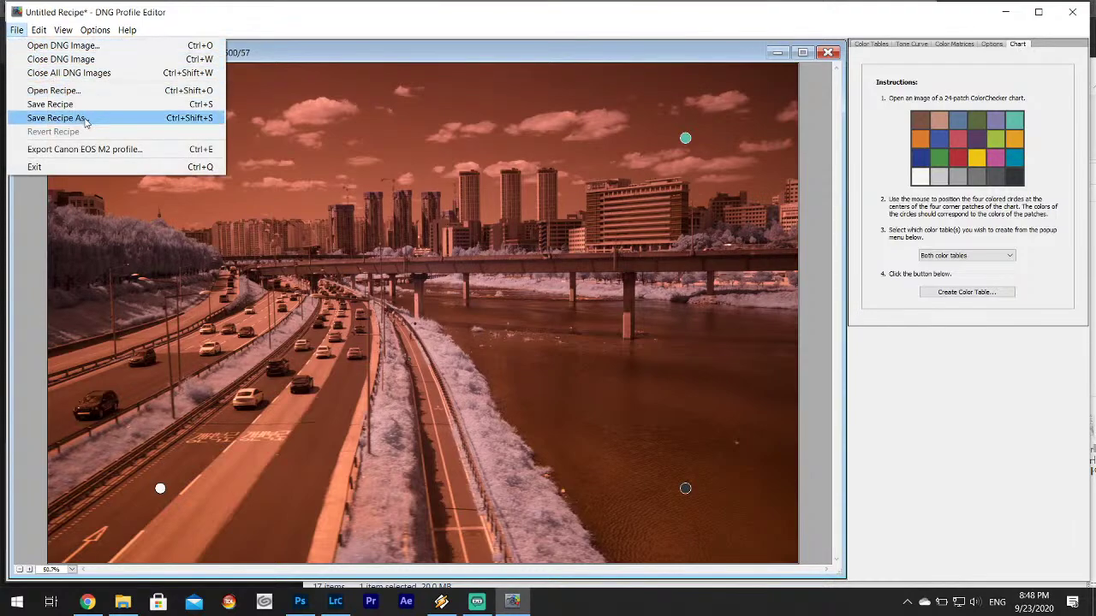
pyautogui.click(89, 150)
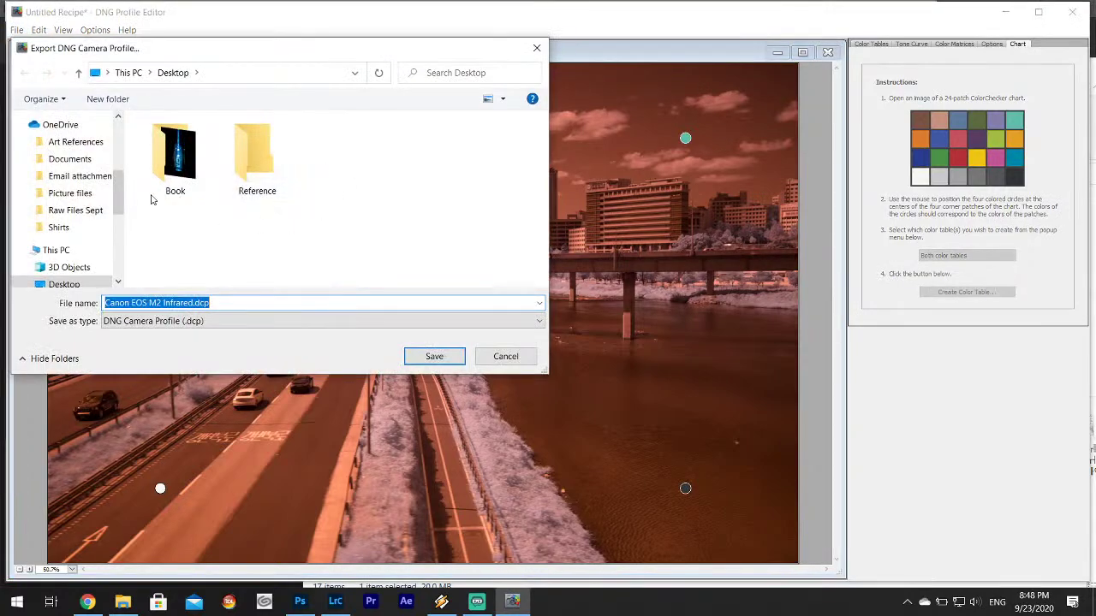
pyautogui.scroll(-2, 120, 214)
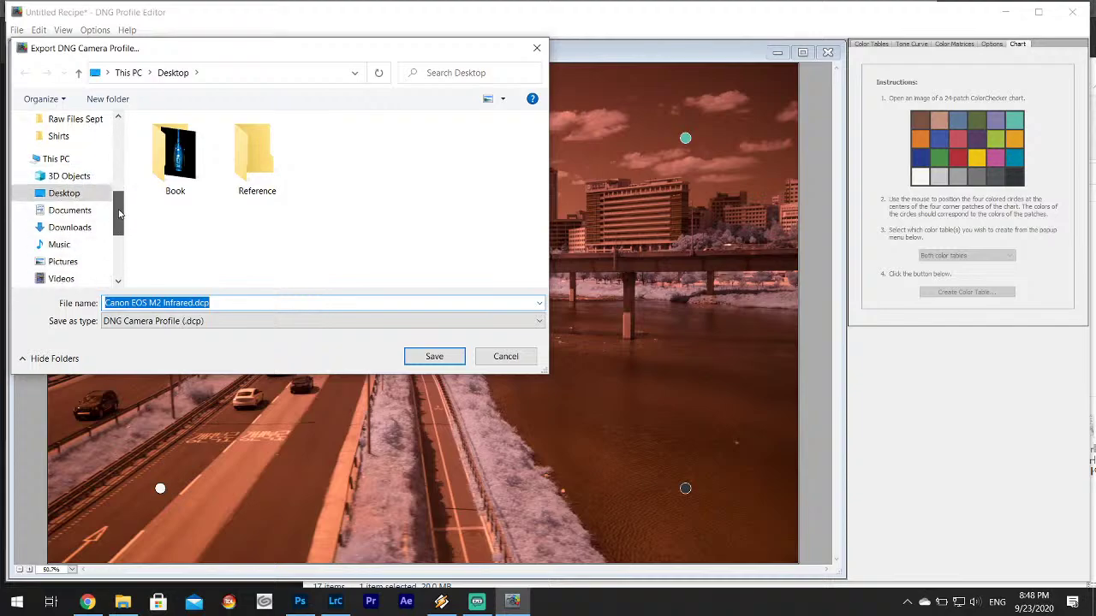
pyautogui.click(77, 192)
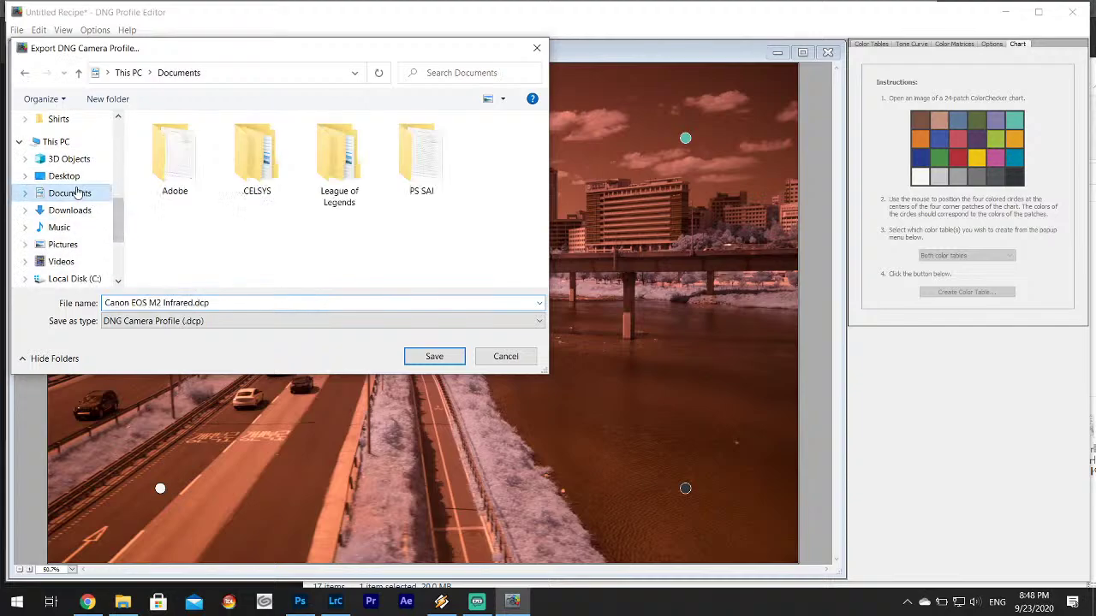
pyautogui.click(262, 300)
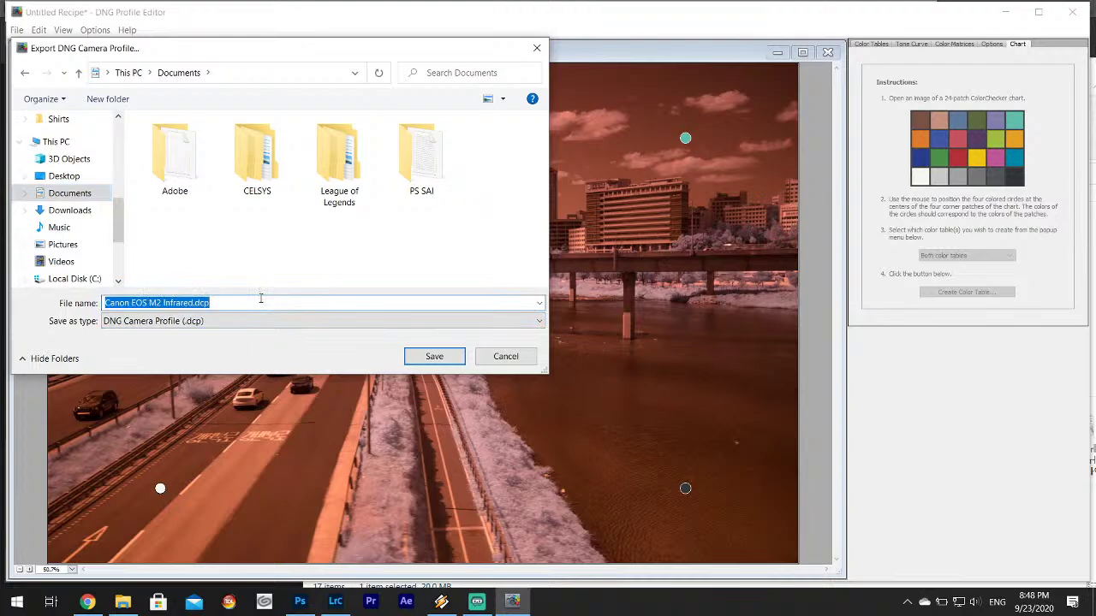
pyautogui.write('Infrared Profile')
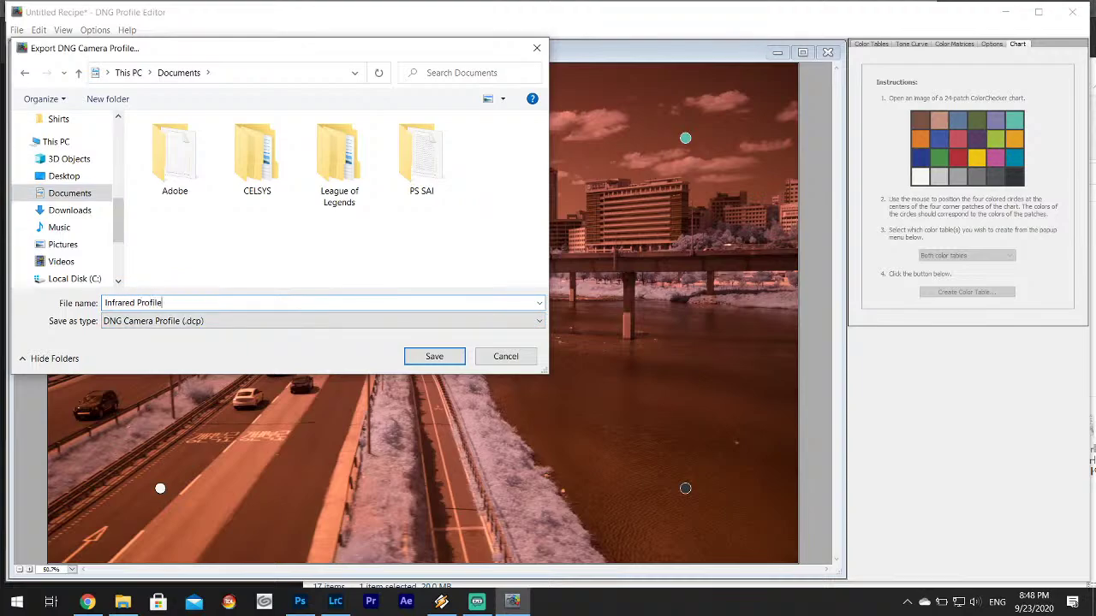
pyautogui.click(435, 356)
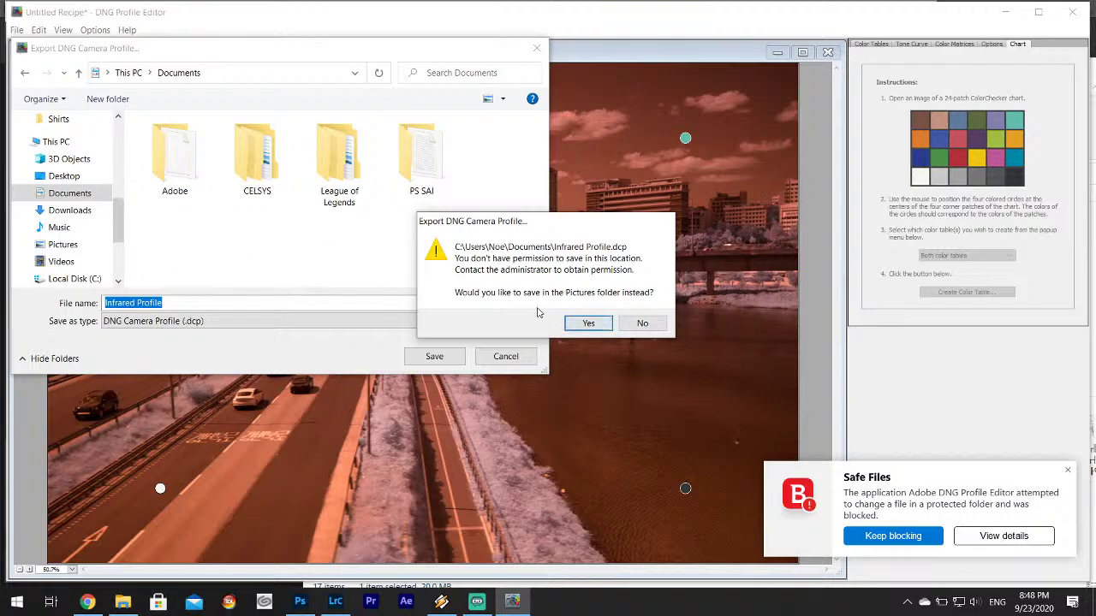
# - Try to save the exported Infrared Profile.dcp in the Pictures folder instead
pyautogui.click(587, 322)
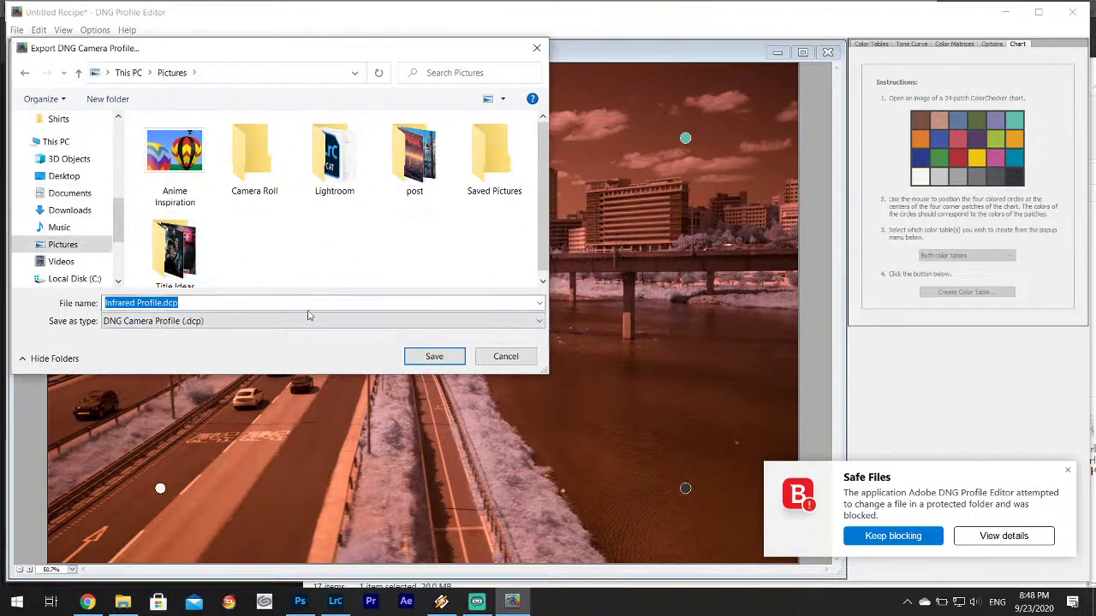
pyautogui.click(435, 357)
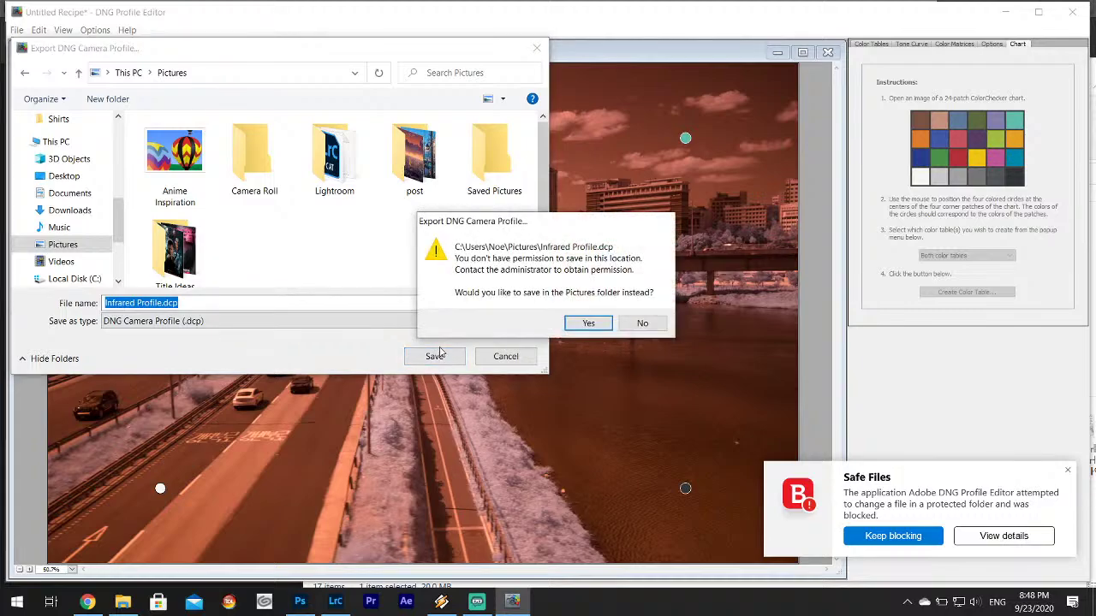
pyautogui.click(585, 329)
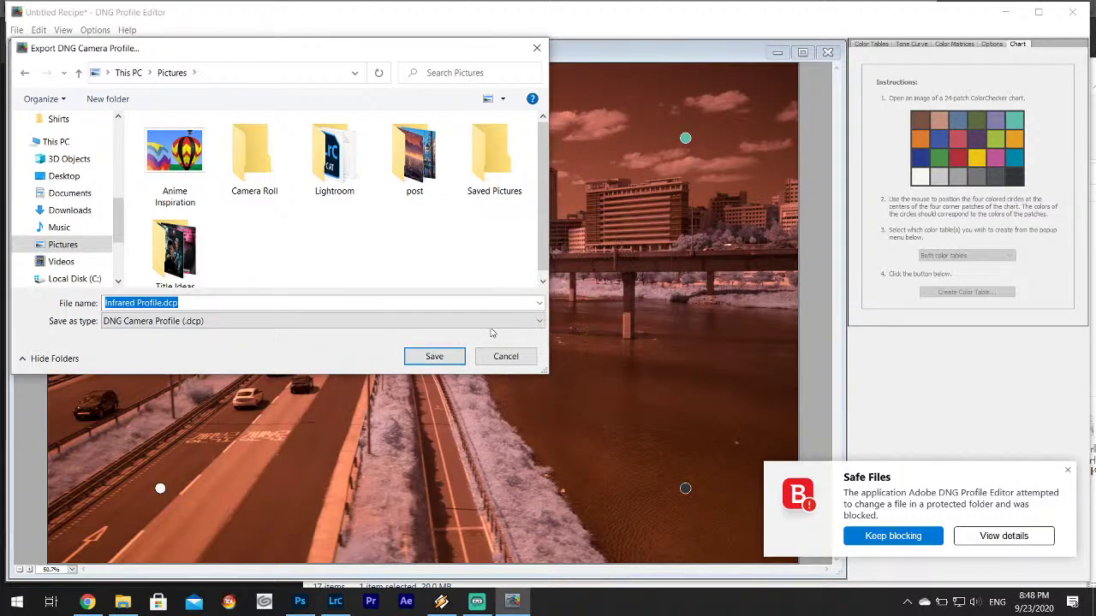
pyautogui.click(452, 360)
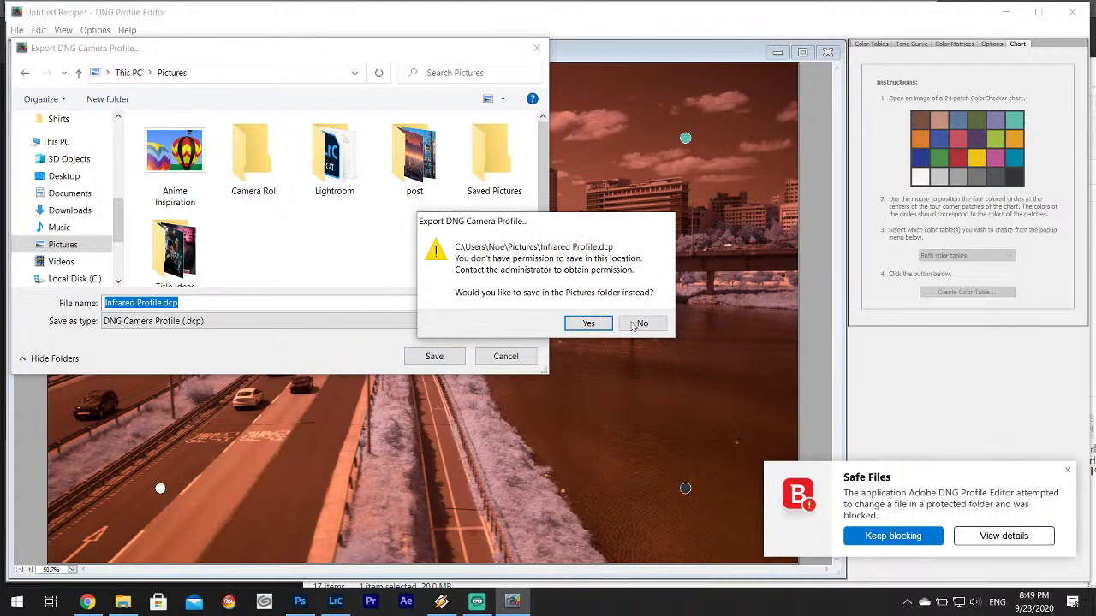
# - Decline the Pictures folder and save Infrared Profile.dcp to the Desktop
pyautogui.click(641, 323)
pyautogui.click(77, 175)
pyautogui.click(431, 358)
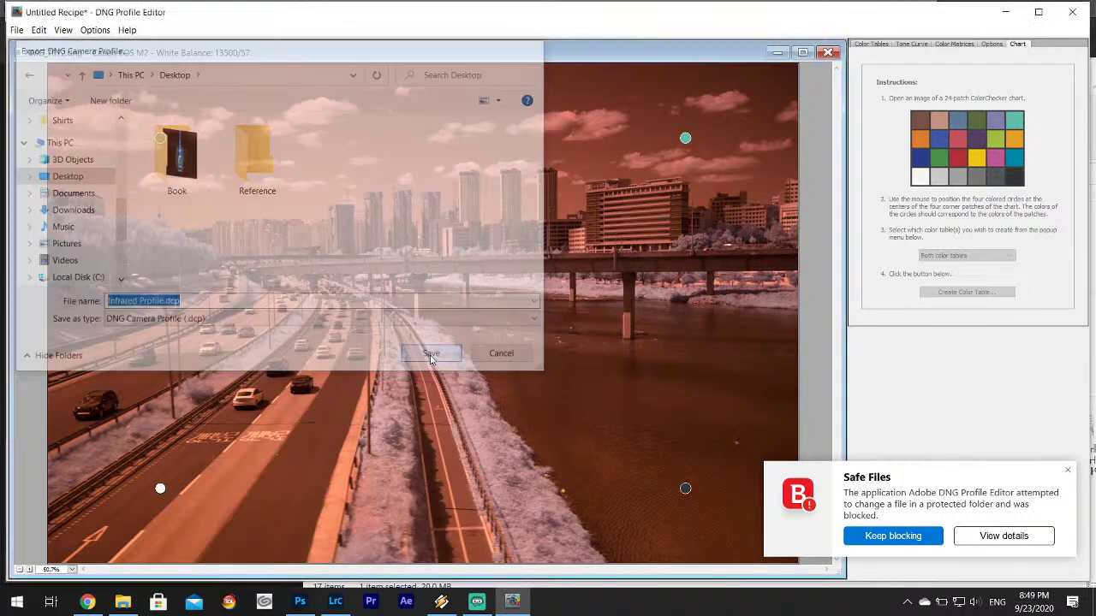
pyautogui.click(555, 239)
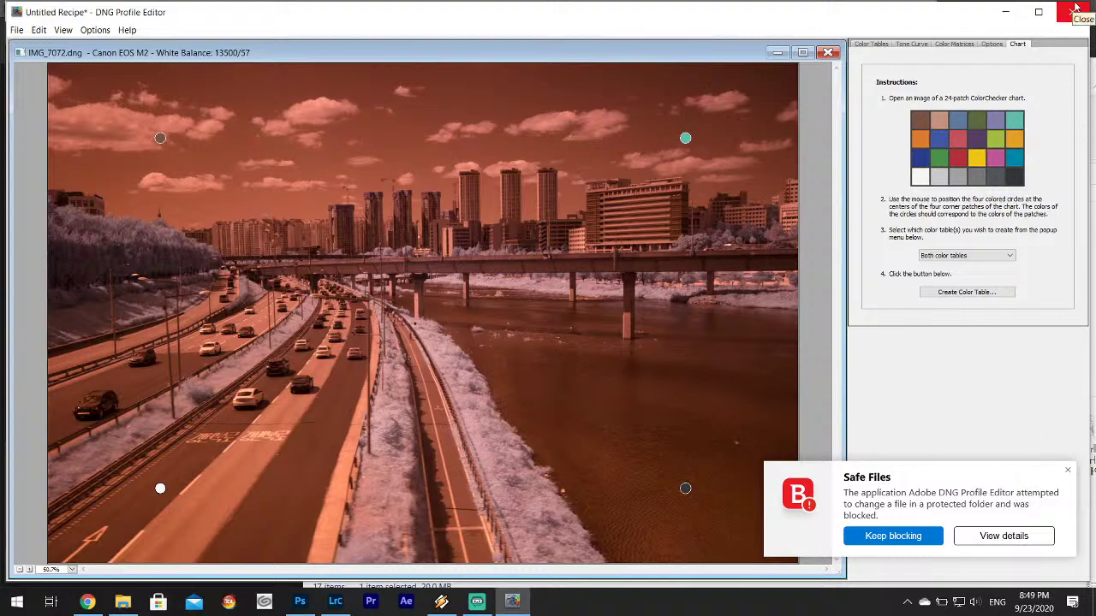
# - Close DNG Profile Editor, move the Downloads window aside and switch back to Camera Raw
pyautogui.click(1077, 9)
pyautogui.click(557, 239)
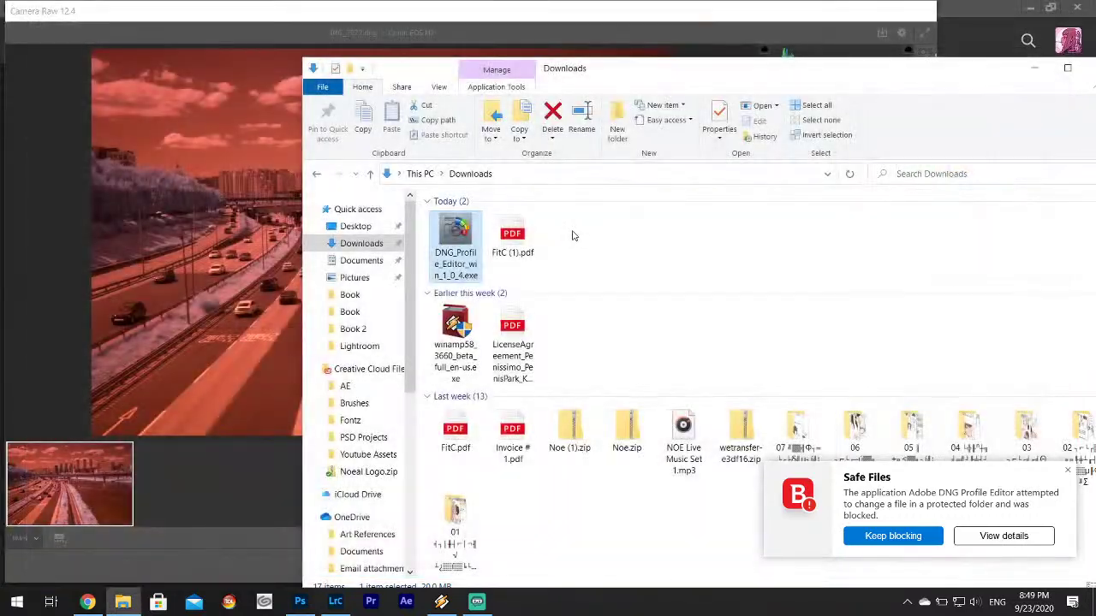
pyautogui.moveTo(1005, 69); pyautogui.dragTo(703, 11)
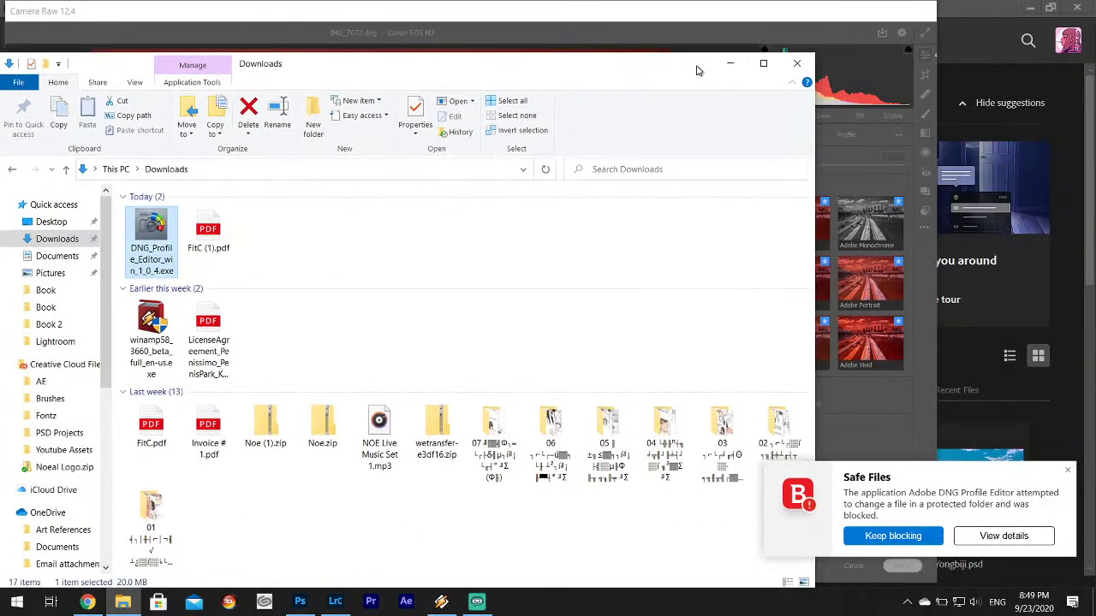
pyautogui.click(911, 187)
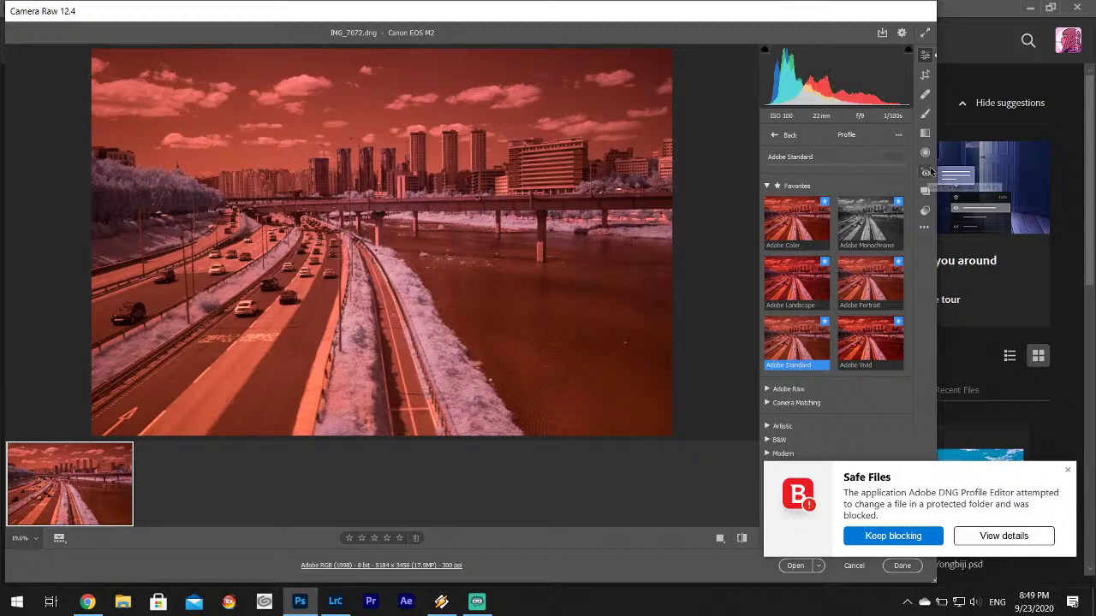
# - Look through the Camera Raw preferences, from General and File Handling to Raw Defaults and Workflow, for a profile option
pyautogui.click(903, 33)
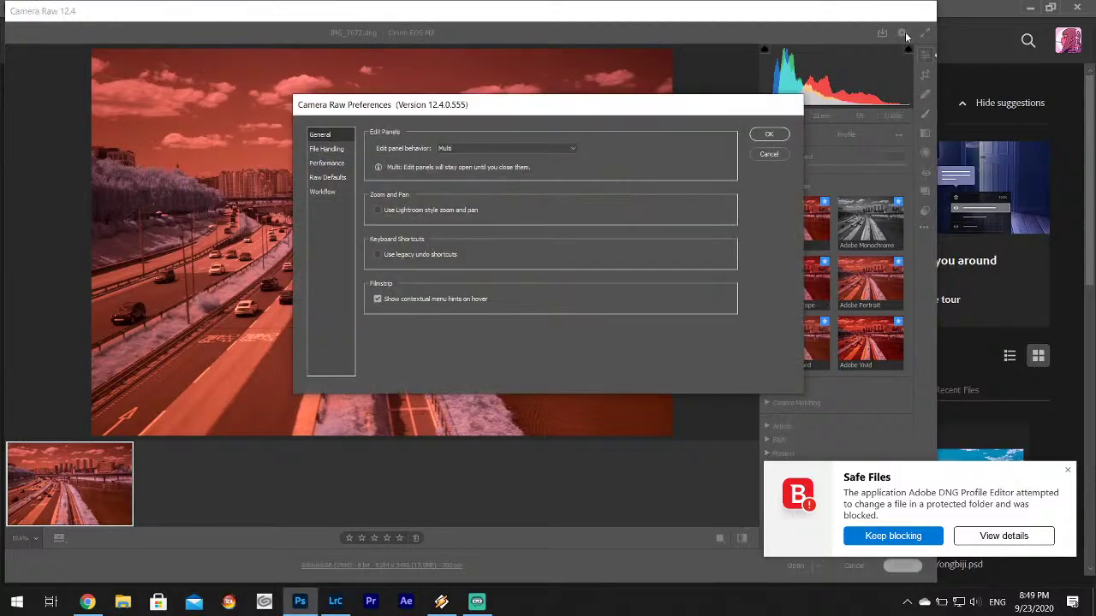
pyautogui.click(326, 155)
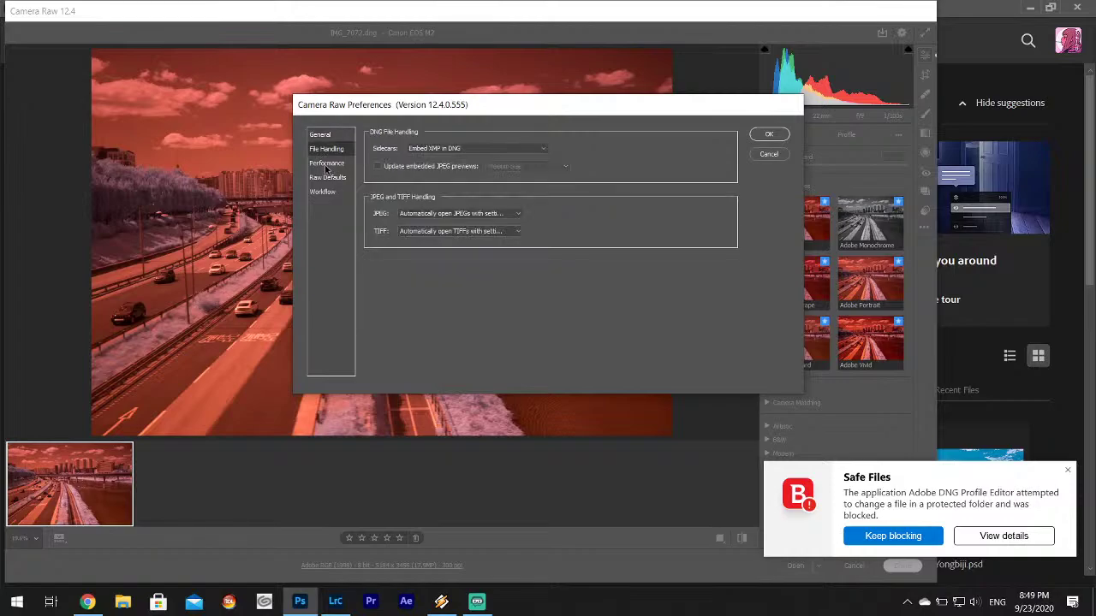
pyautogui.click(326, 165)
pyautogui.click(326, 178)
pyautogui.click(323, 191)
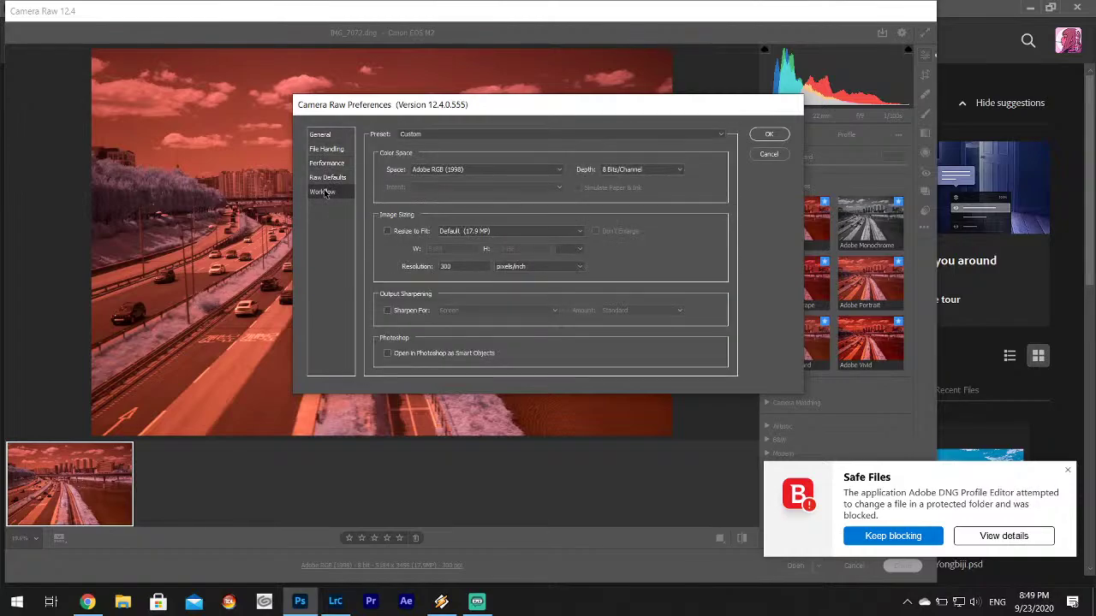
pyautogui.click(327, 178)
pyautogui.click(324, 193)
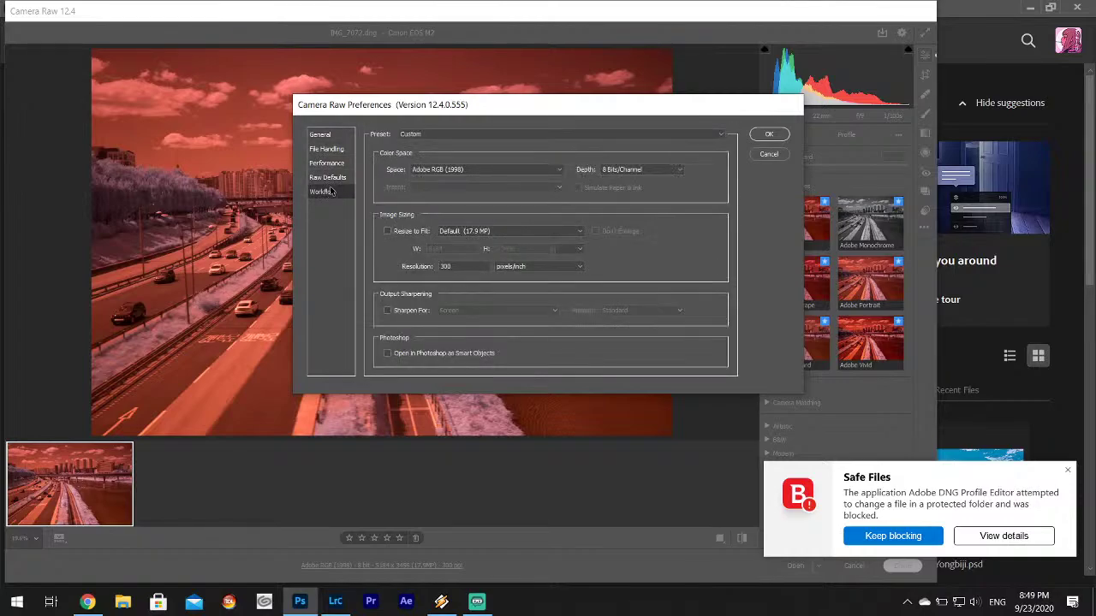
pyautogui.click(769, 136)
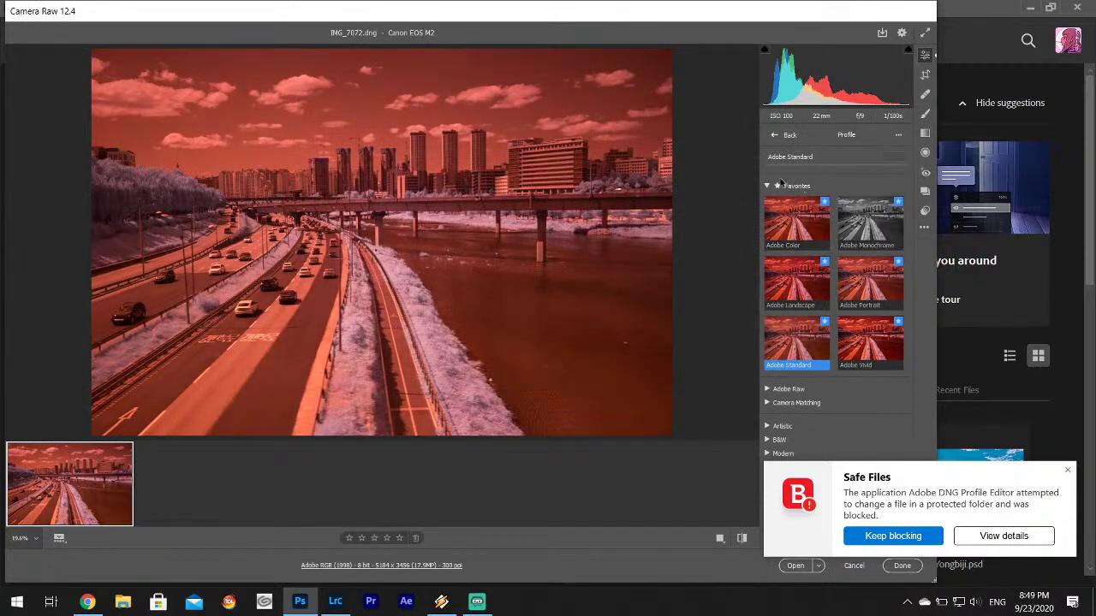
# - Return to the edit controls, reopen the profile browser and dismiss the Safe Files notification
pyautogui.click(774, 135)
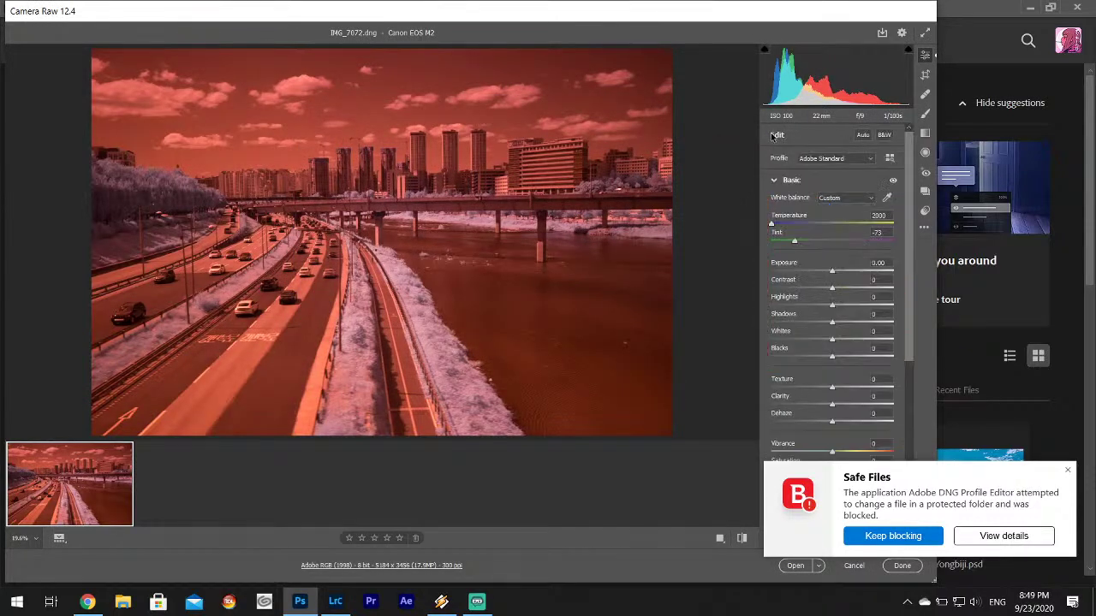
pyautogui.click(889, 159)
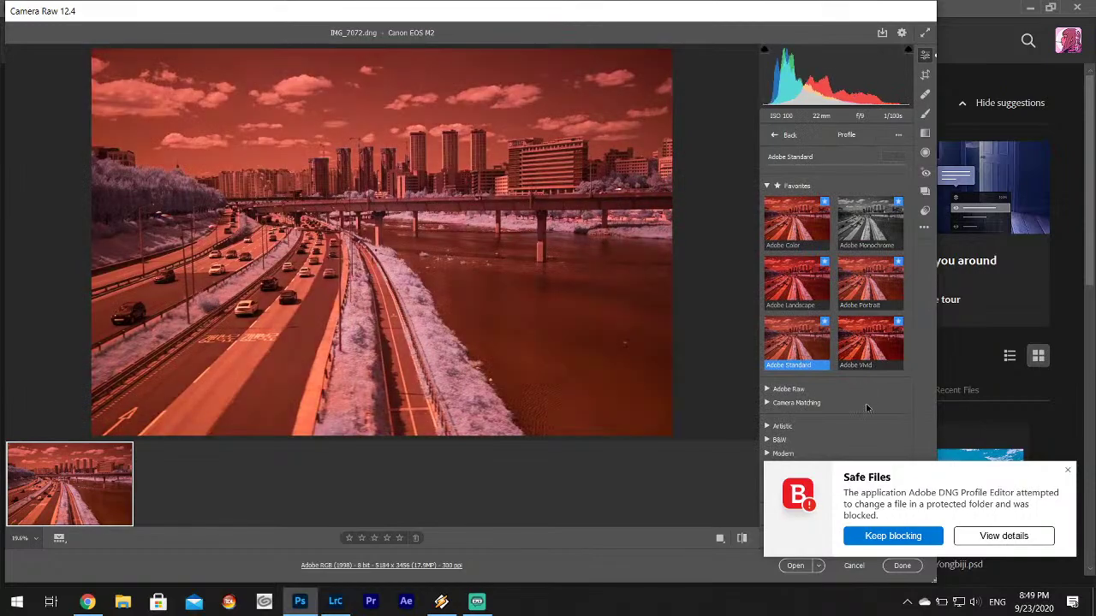
pyautogui.click(1067, 470)
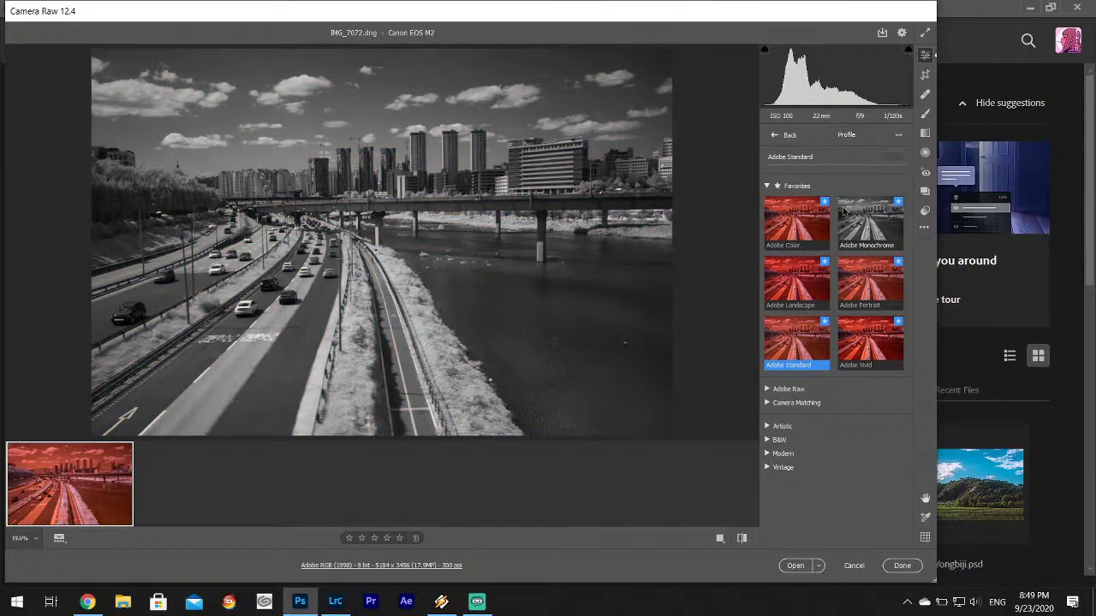
# - Try to import the infrared profile with Import Profiles & Presets, looking in the Documents, Downloads, Pictures, Music, Desktop and Videos folders
pyautogui.click(898, 136)
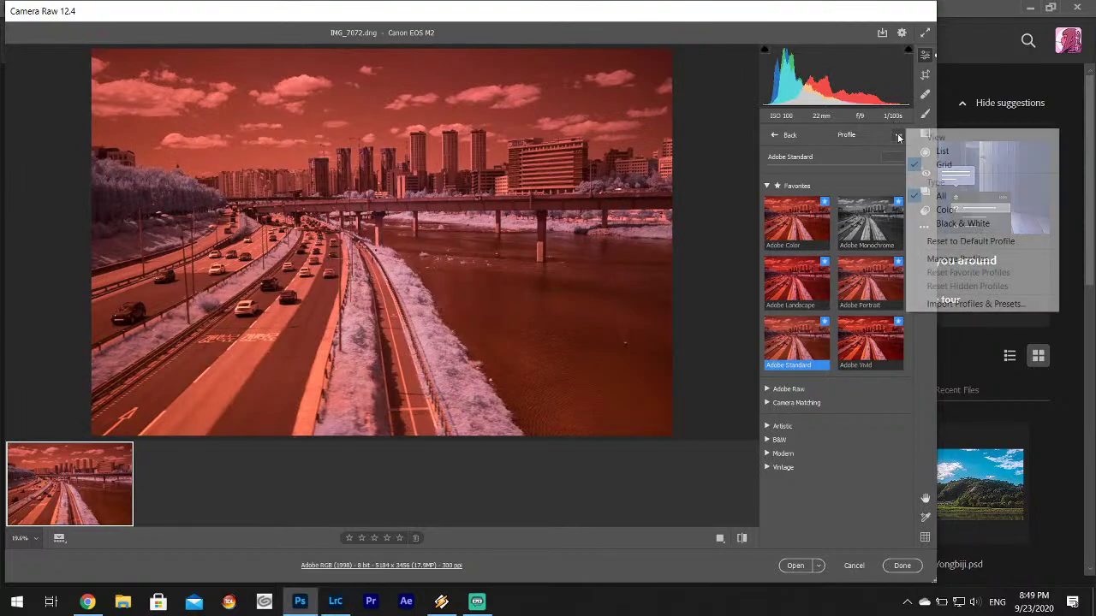
pyautogui.click(965, 303)
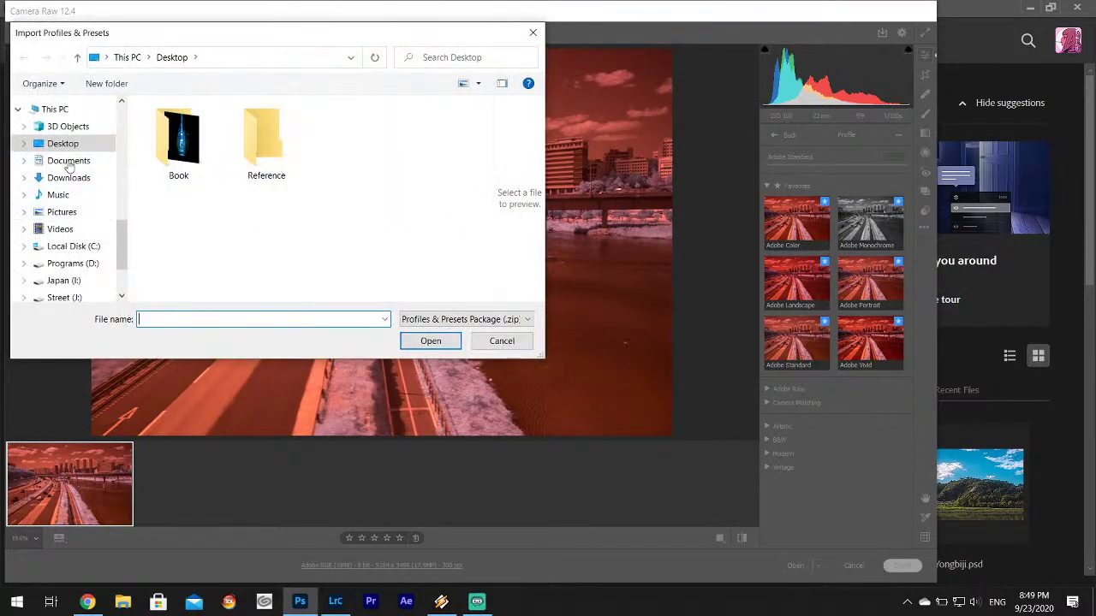
pyautogui.click(68, 161)
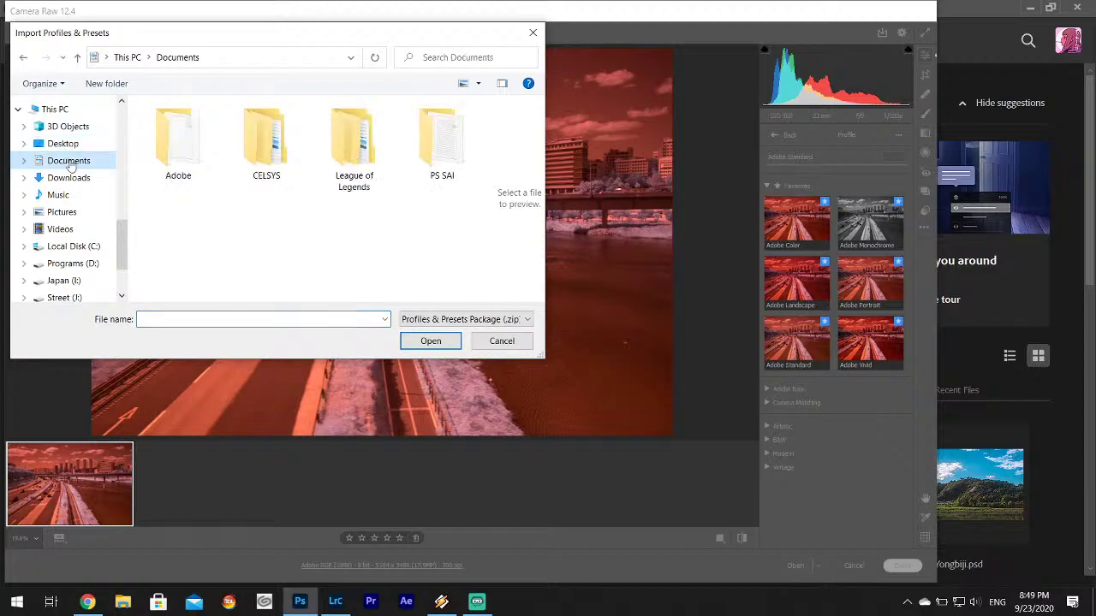
pyautogui.click(72, 178)
pyautogui.click(60, 210)
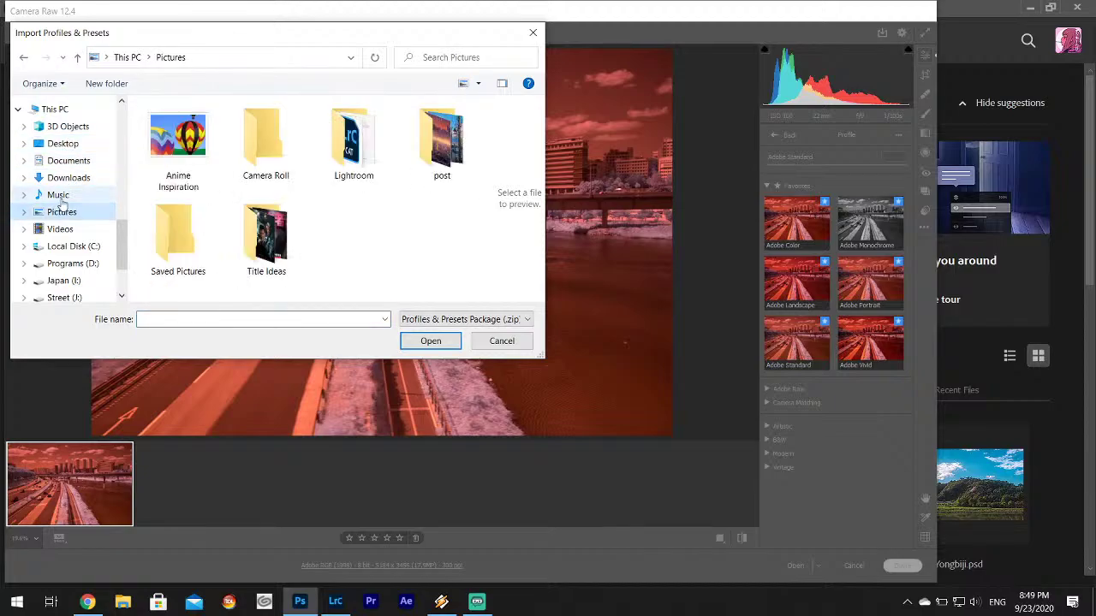
pyautogui.click(58, 195)
pyautogui.click(59, 110)
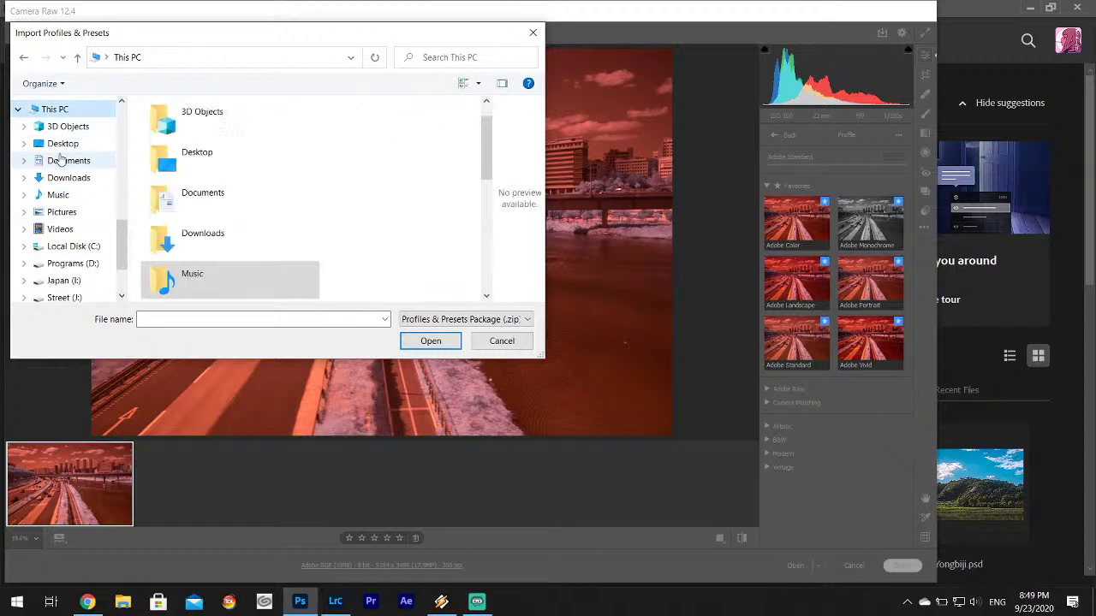
pyautogui.click(65, 144)
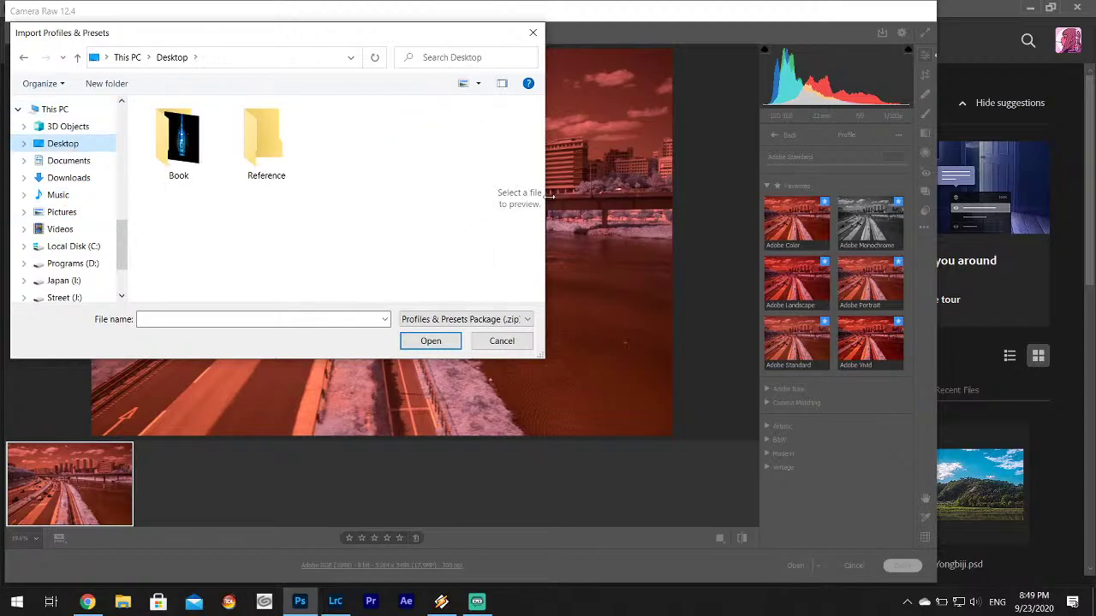
pyautogui.click(59, 229)
pyautogui.click(67, 212)
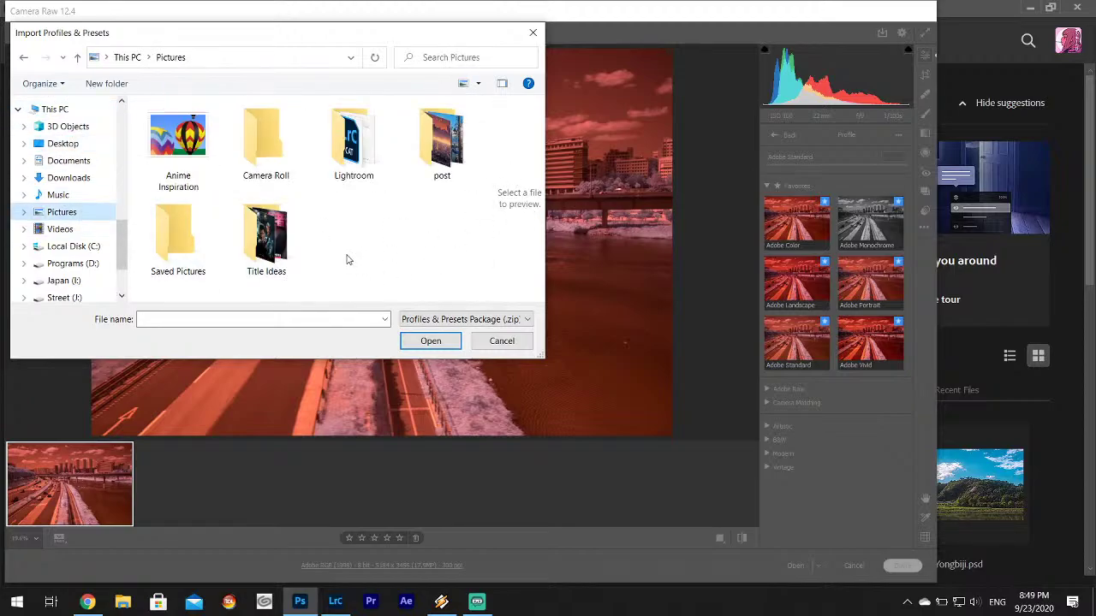
pyautogui.click(491, 341)
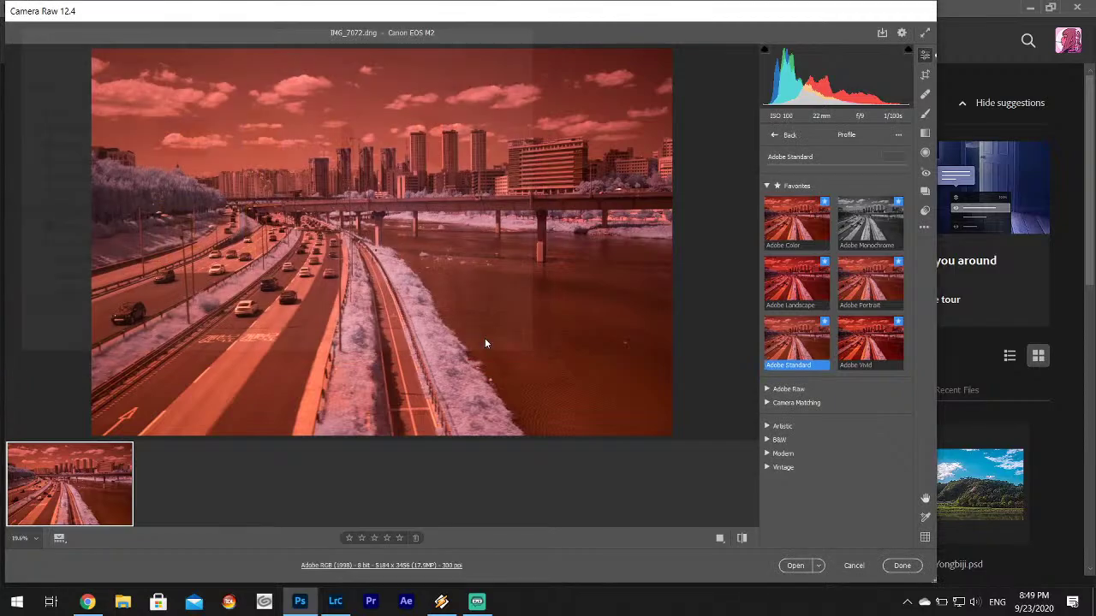
# - Cancel Camera Raw, minimise Photoshop and the browser to reveal the desktop, and switch to Lightroom Classic
pyautogui.click(855, 566)
pyautogui.click(1030, 7)
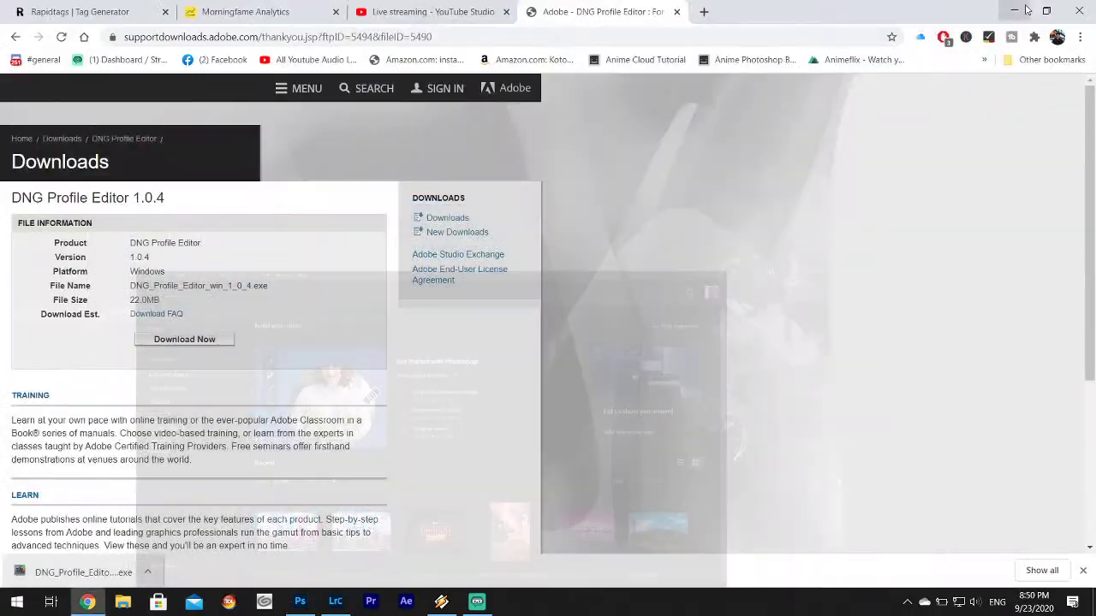
pyautogui.click(1014, 10)
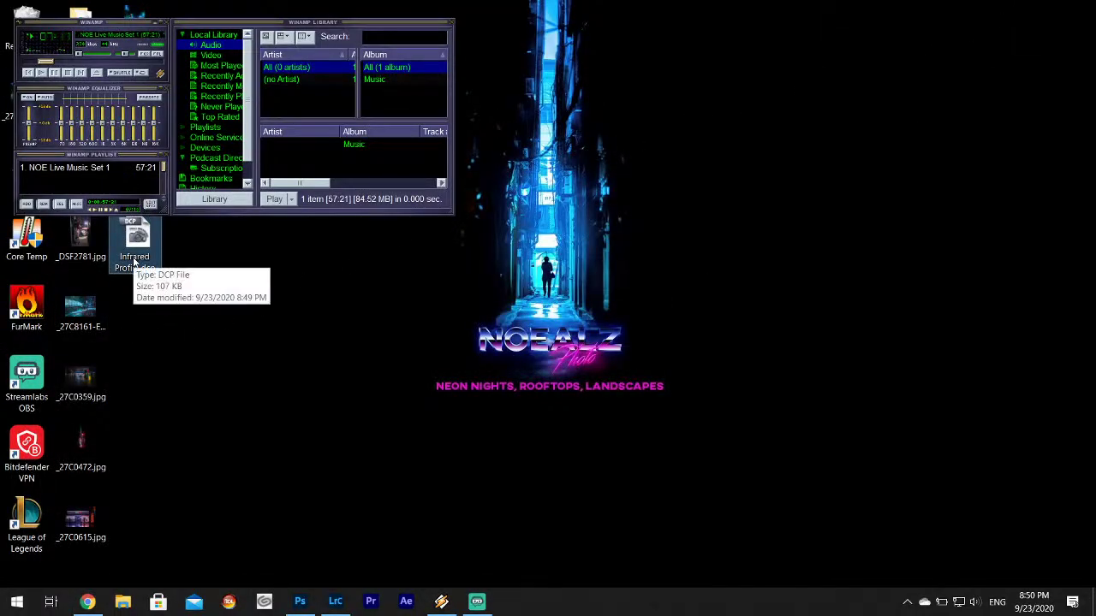
pyautogui.click(335, 601)
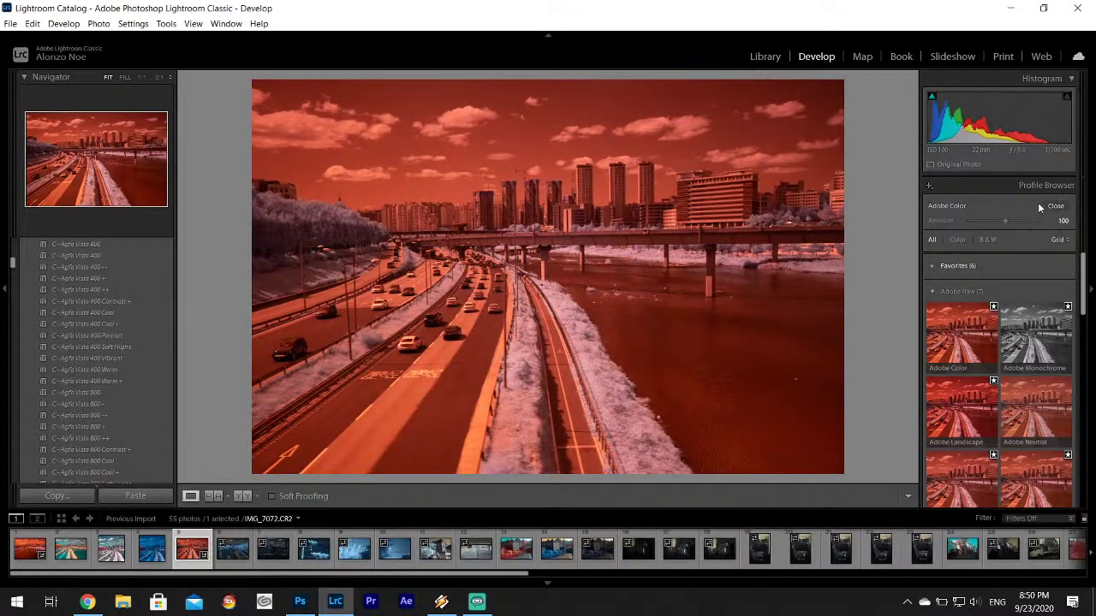
# - Import Infrared Profile.dcp from the Desktop into the Lightroom profile browser
pyautogui.click(930, 187)
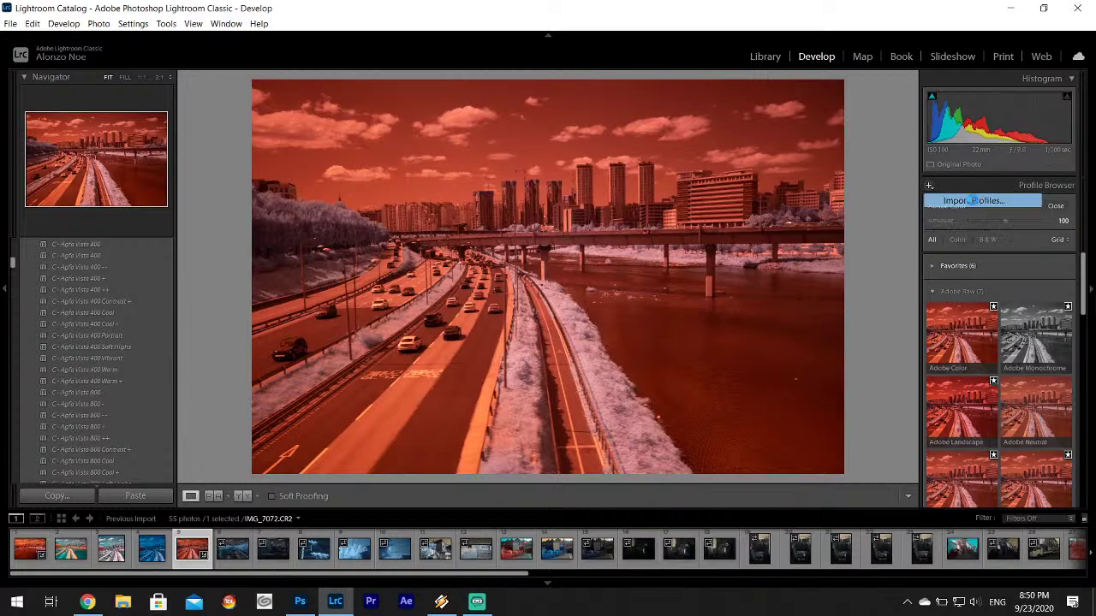
pyautogui.click(950, 200)
pyautogui.click(683, 250)
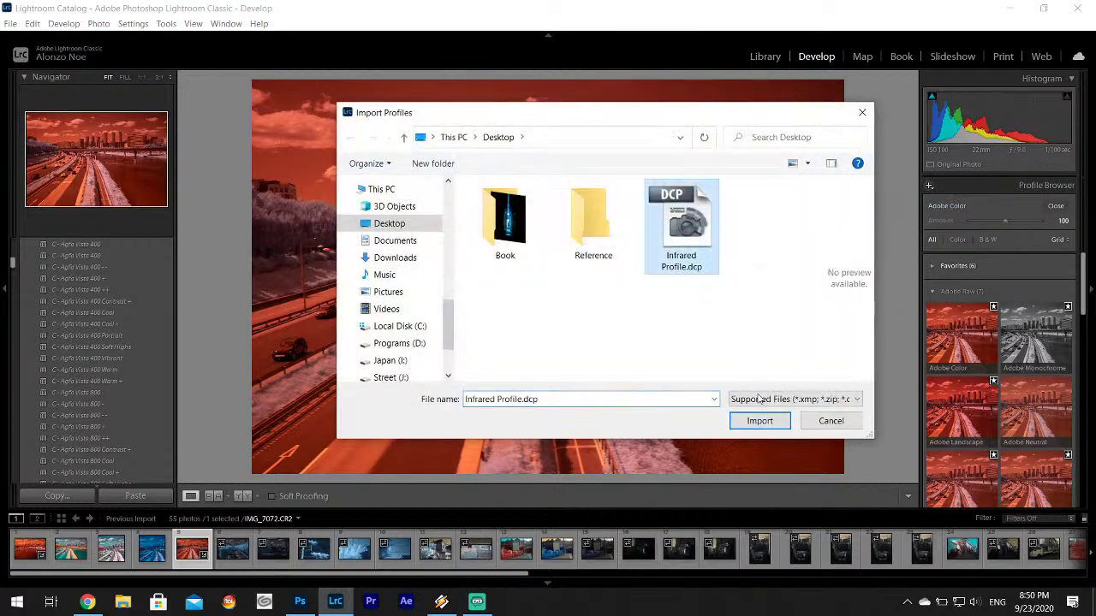
pyautogui.click(757, 420)
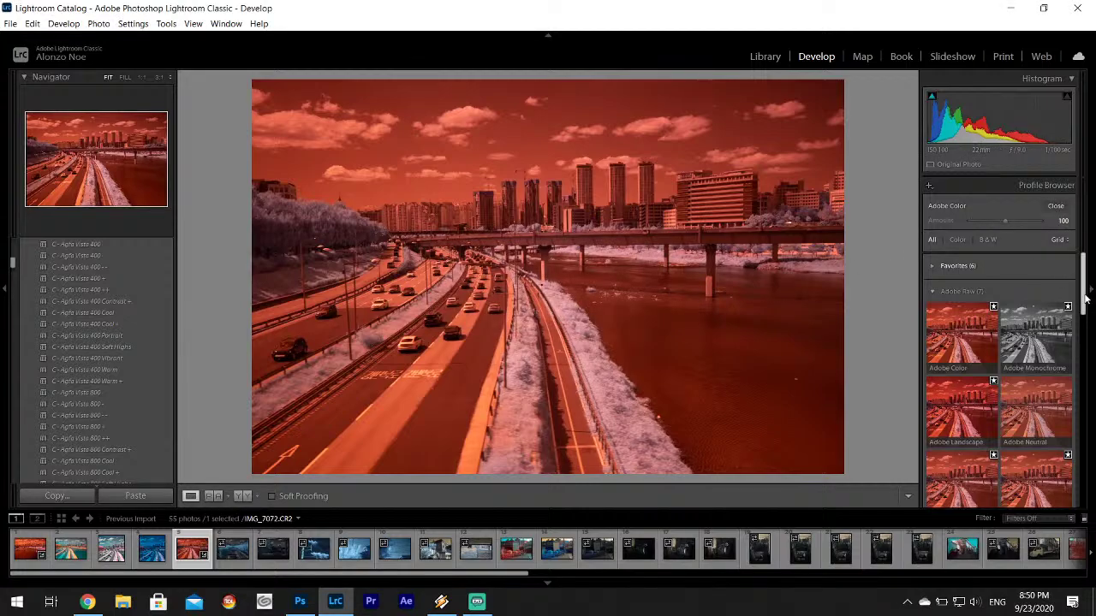
# - Collapse the Adobe Raw and Camera Matching groups and look through the profile browser for the imported infrared profile
pyautogui.moveTo(1085, 297)
pyautogui.mouseDown()
pyautogui.moveTo(1085, 481)
pyautogui.moveTo(1092, 289)
pyautogui.mouseUp()
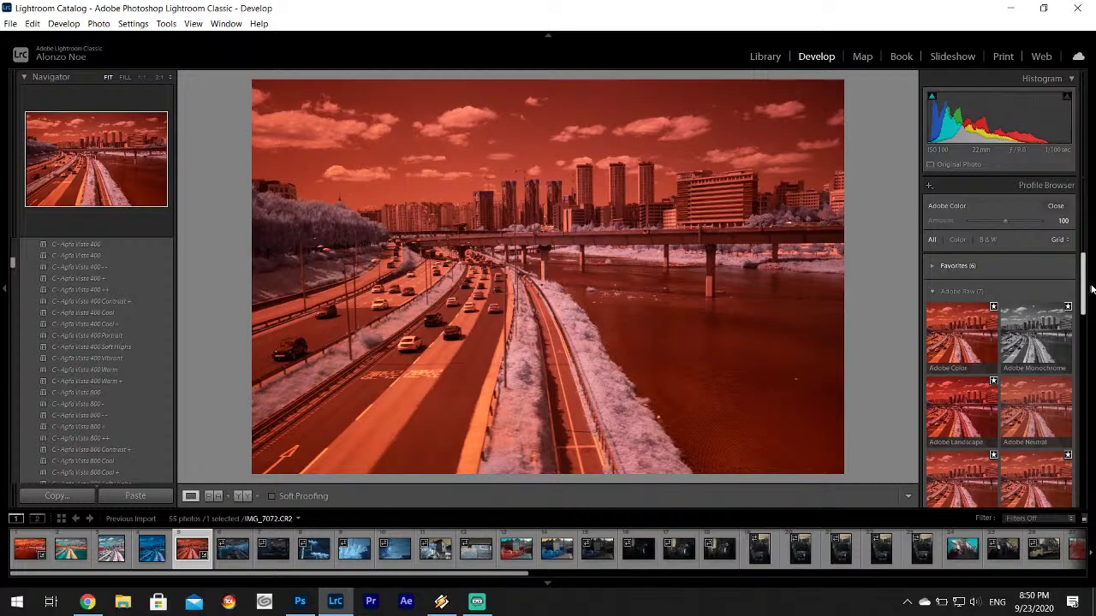
pyautogui.click(934, 293)
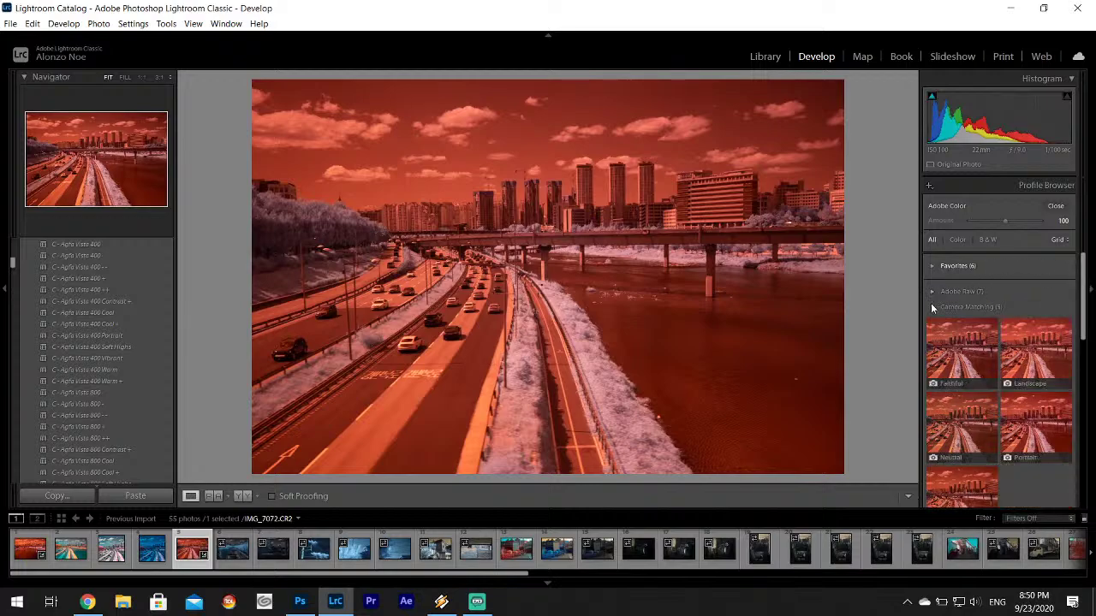
pyautogui.scroll(-10, 976, 339)
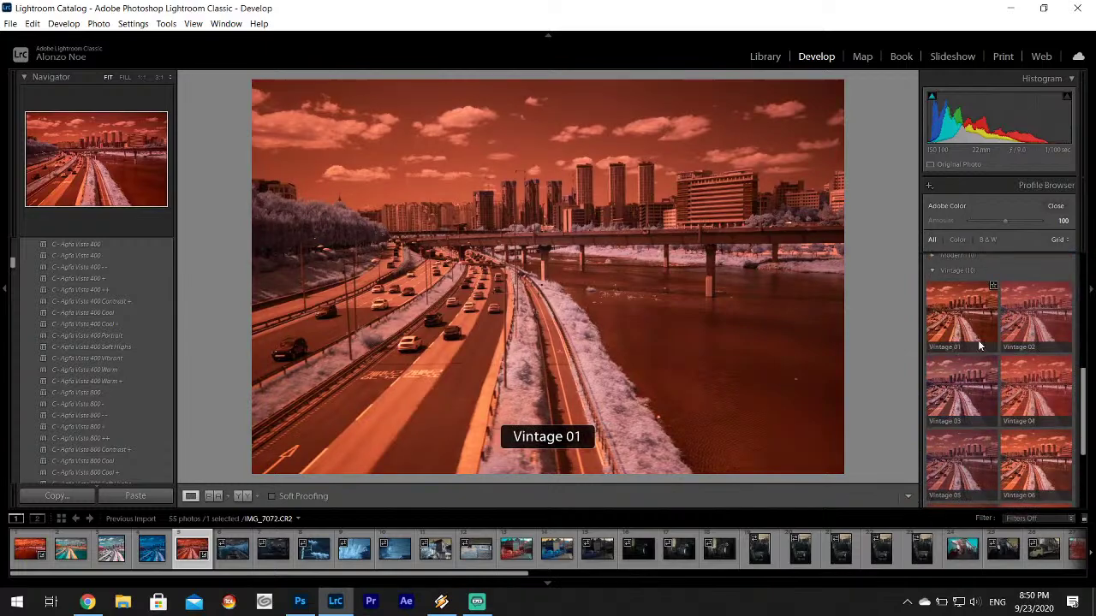
pyautogui.scroll(10, 978, 339)
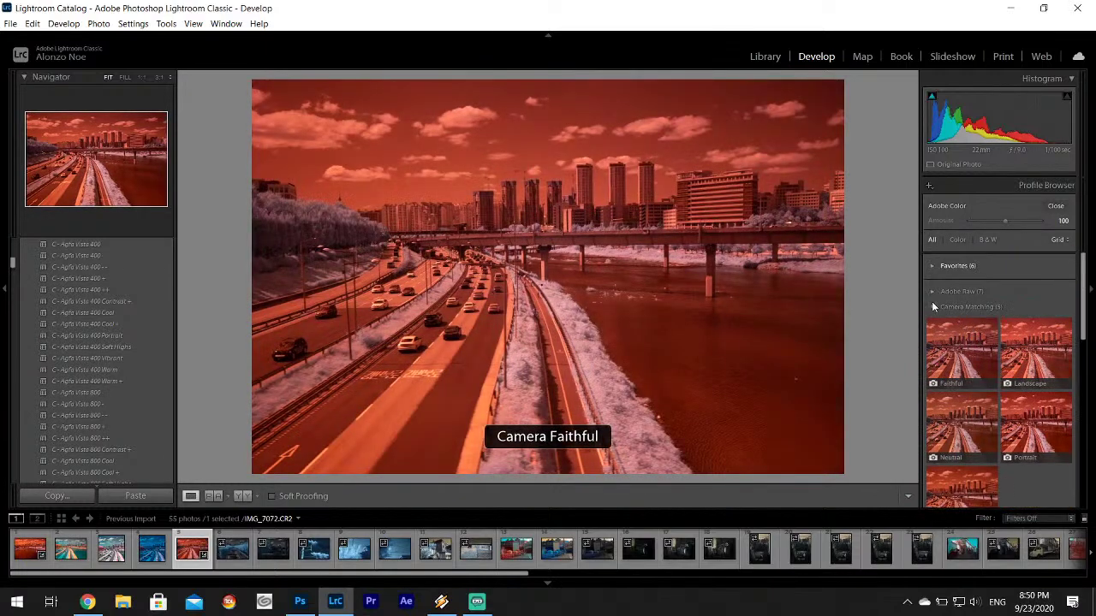
pyautogui.click(932, 306)
pyautogui.scroll(-5, 993, 360)
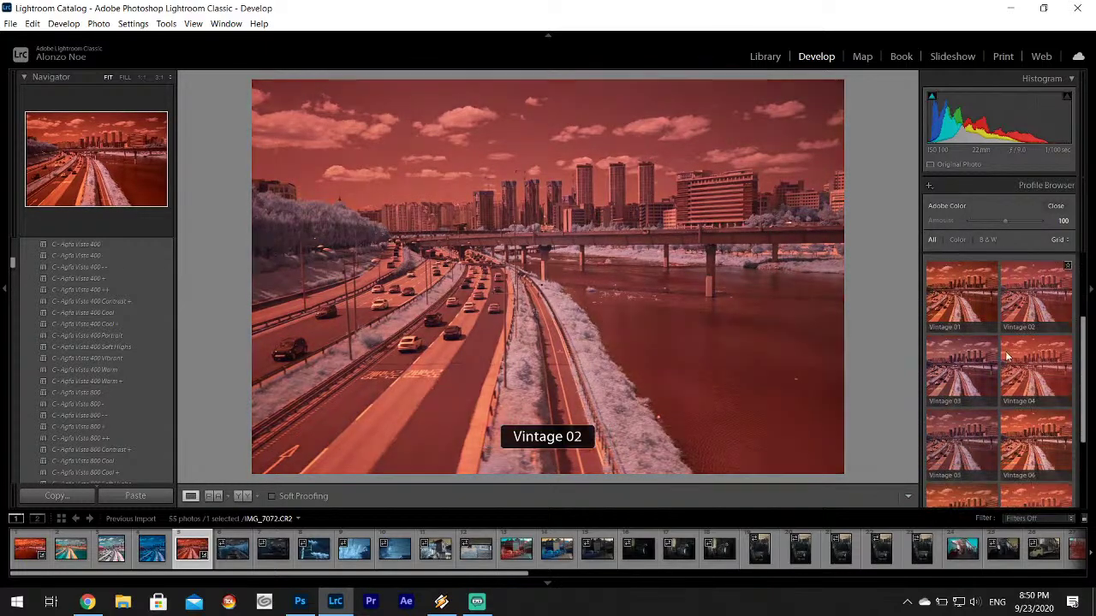
pyautogui.scroll(10, 1005, 347)
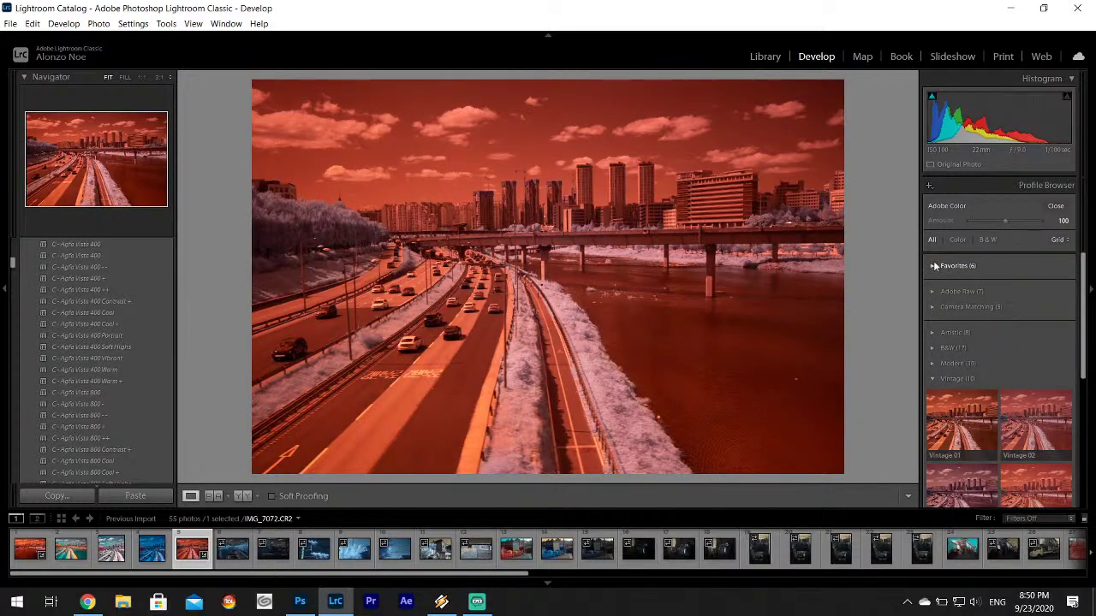
# - Try to import Infrared Profile.dcp from the Desktop a second time and dismiss the warning
pyautogui.click(928, 186)
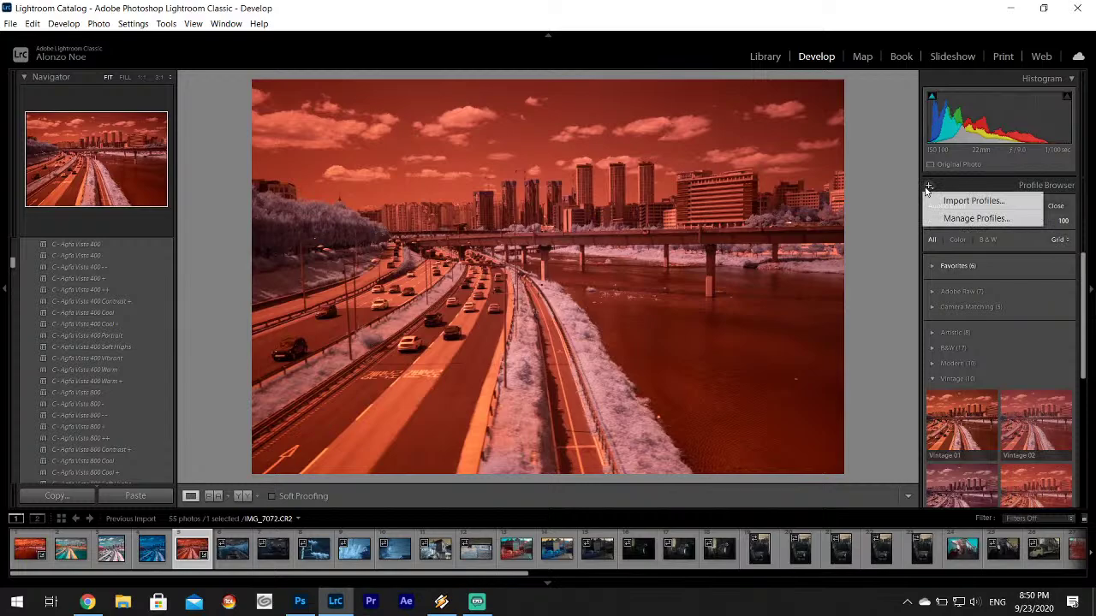
pyautogui.click(985, 202)
pyautogui.click(695, 229)
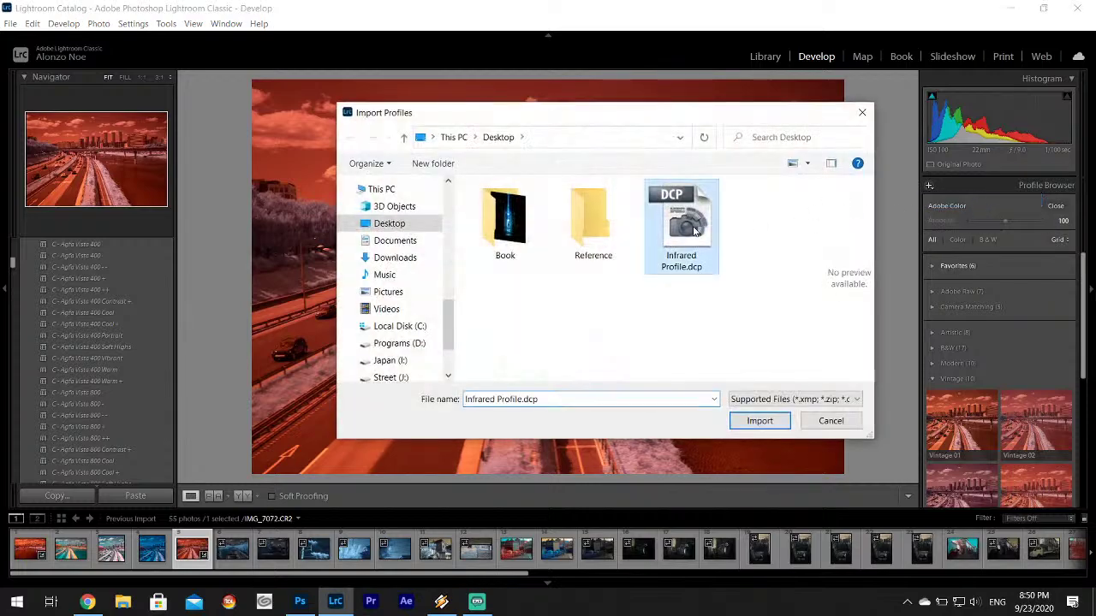
pyautogui.click(760, 422)
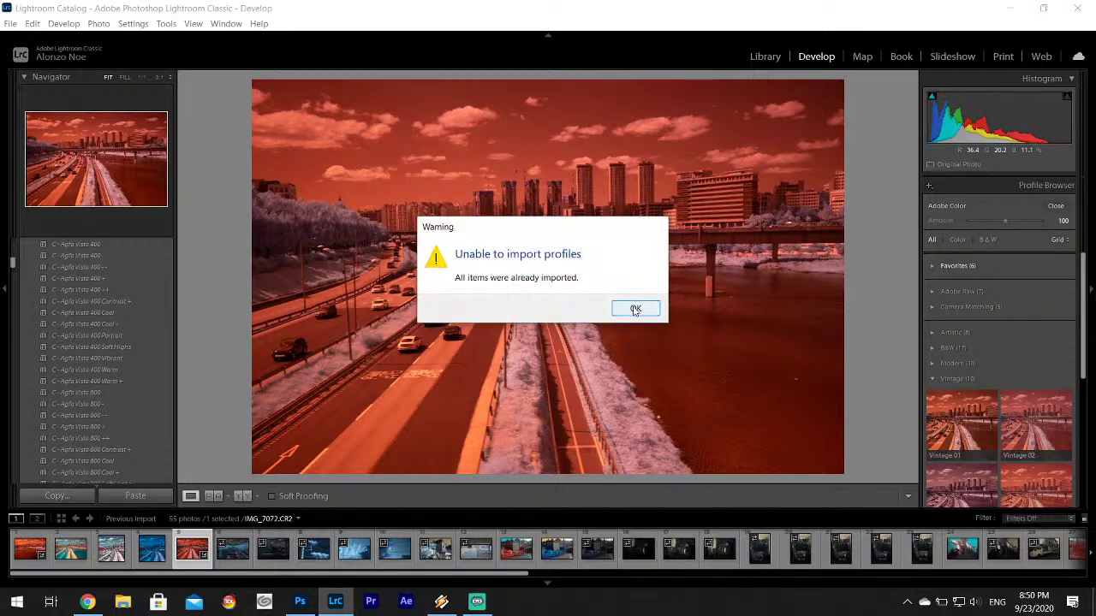
pyautogui.click(635, 309)
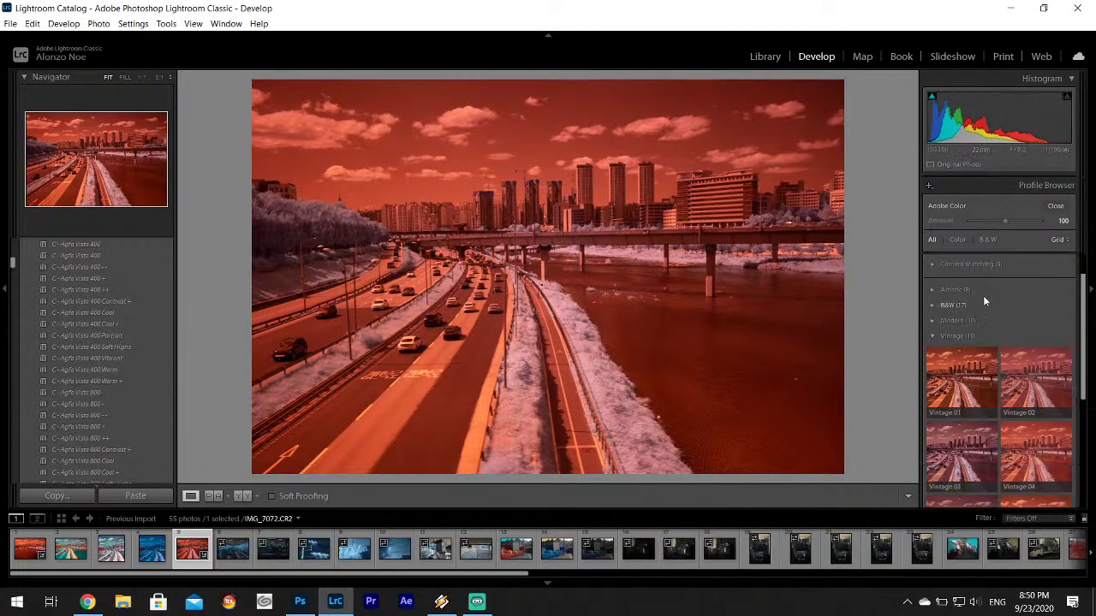
# - Expand the Camera Matching, Adobe Raw and Favorites profile groups and look through them for the imported infrared profile
pyautogui.click(983, 303)
pyautogui.scroll(-1, 1016, 357)
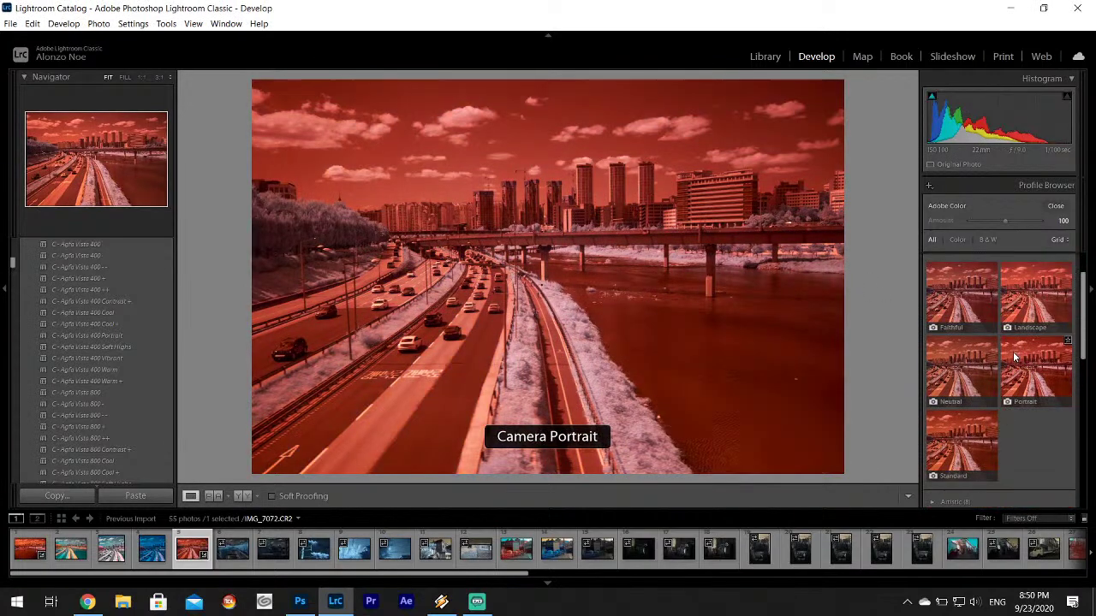
pyautogui.scroll(1, 1015, 356)
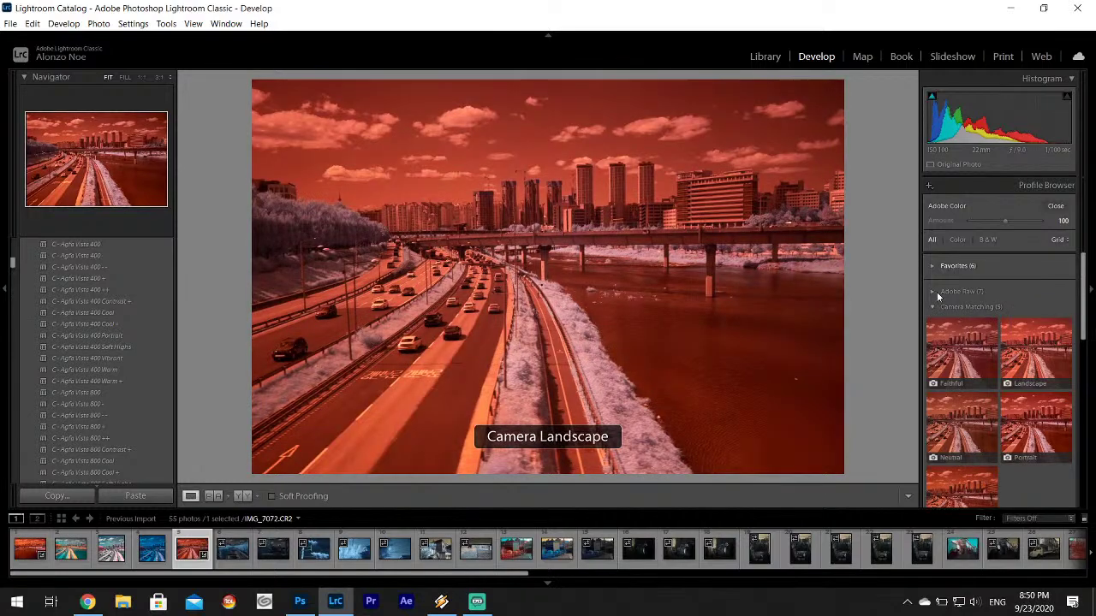
pyautogui.click(933, 292)
pyautogui.scroll(-3, 981, 333)
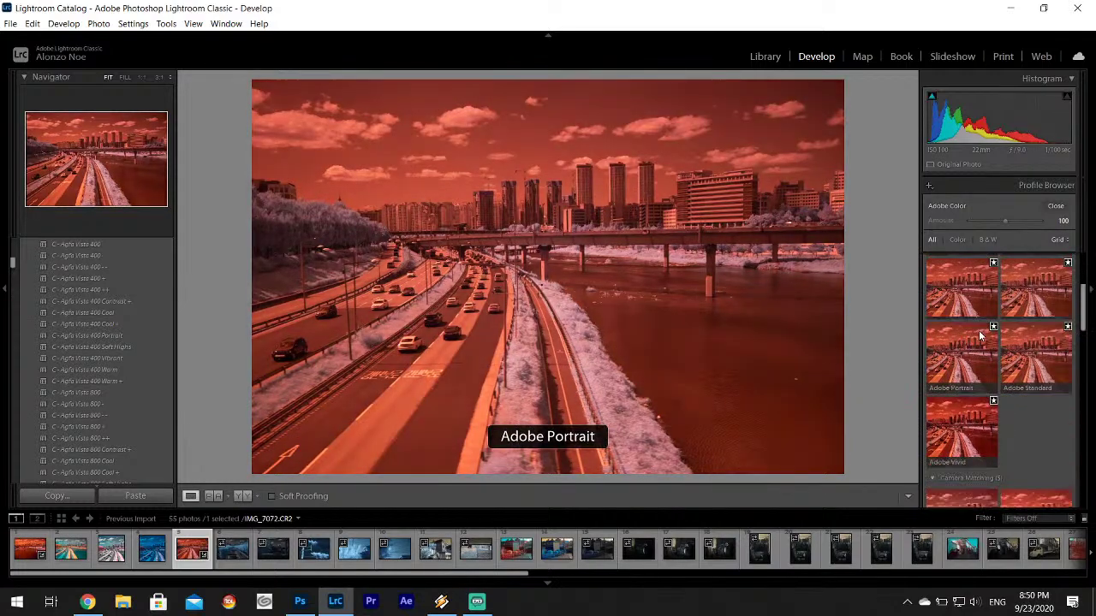
pyautogui.scroll(3, 954, 300)
pyautogui.scroll(-2, 942, 295)
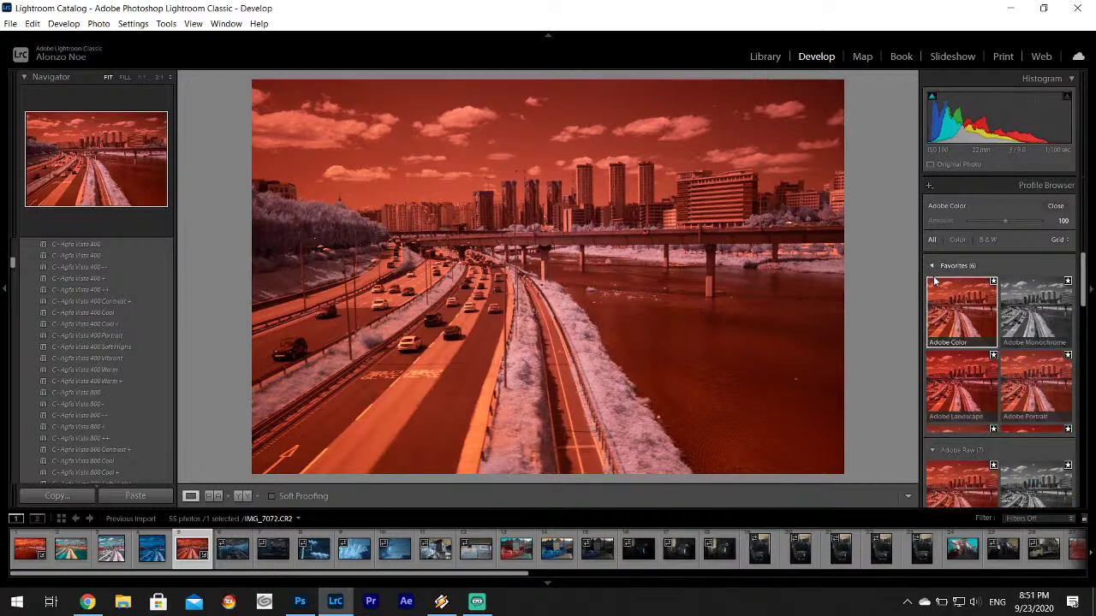
pyautogui.scroll(-5, 946, 317)
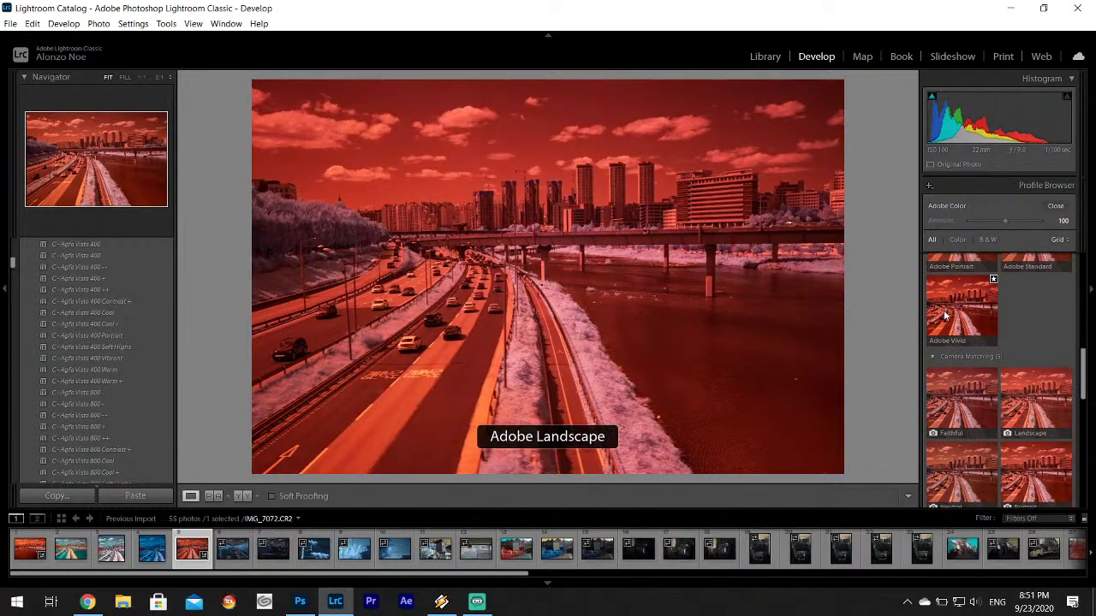
# - Expand the Artistic, B&W and Modern groups, then limit the browser to Color profiles to search for the infrared profile
pyautogui.click(955, 336)
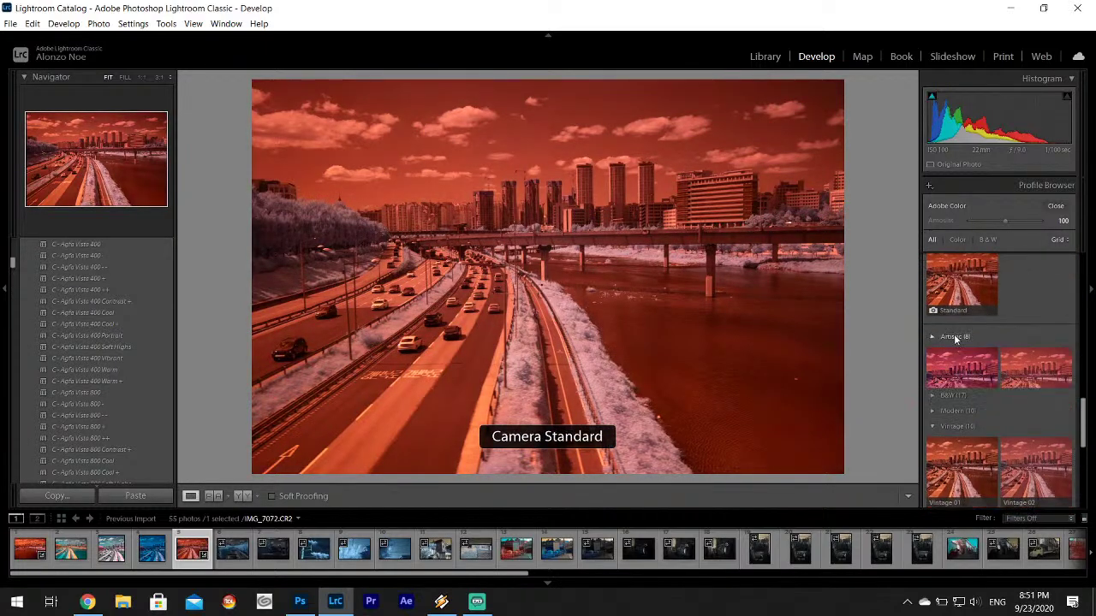
pyautogui.scroll(-5, 959, 343)
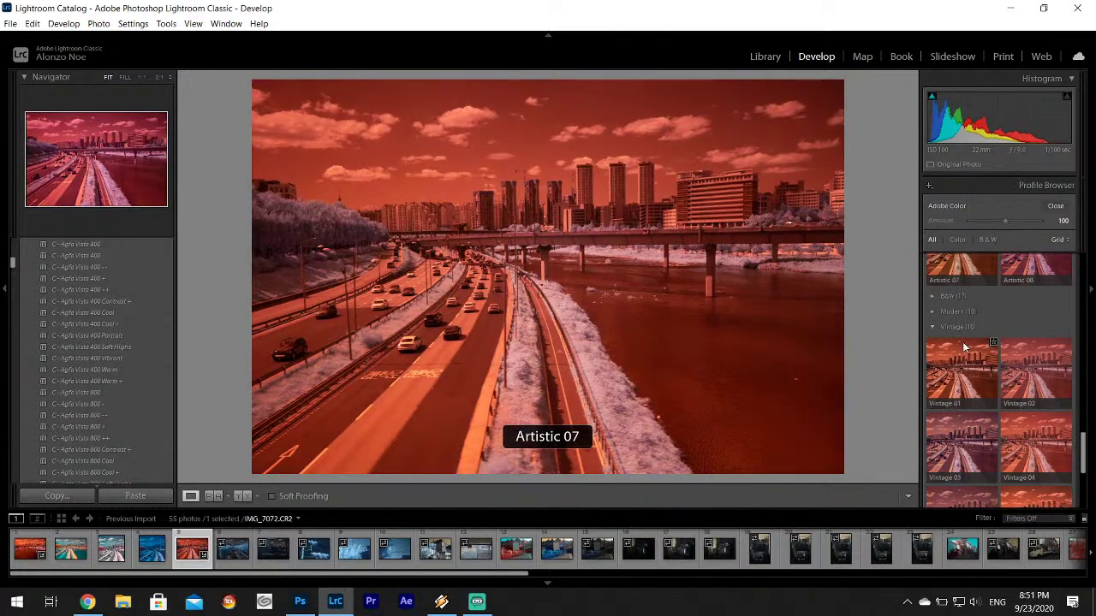
pyautogui.click(950, 296)
pyautogui.scroll(-5, 971, 326)
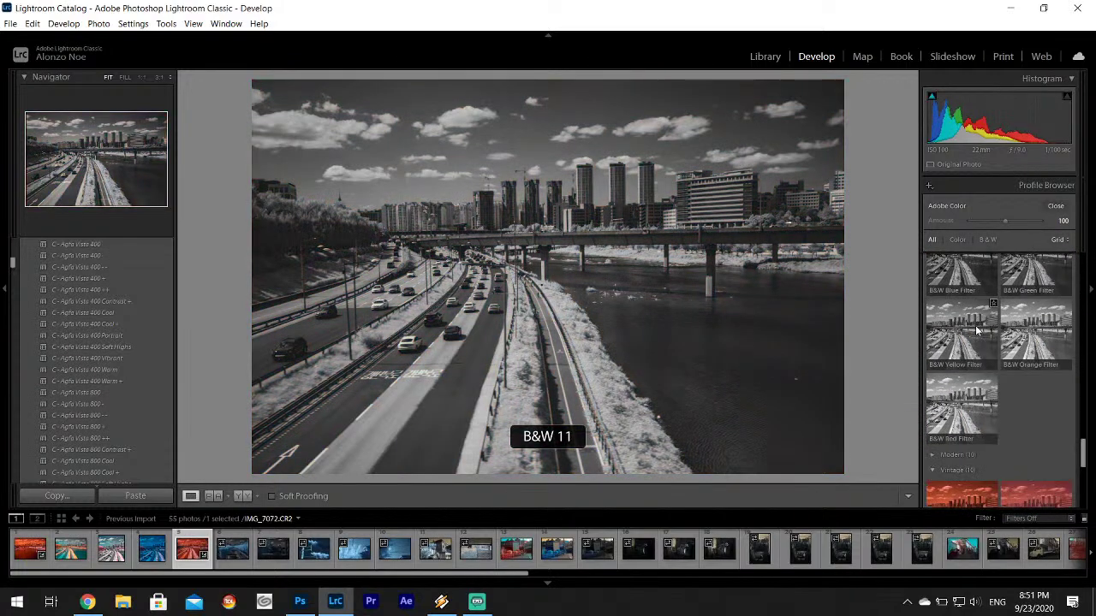
pyautogui.scroll(-3, 975, 326)
pyautogui.scroll(-5, 988, 357)
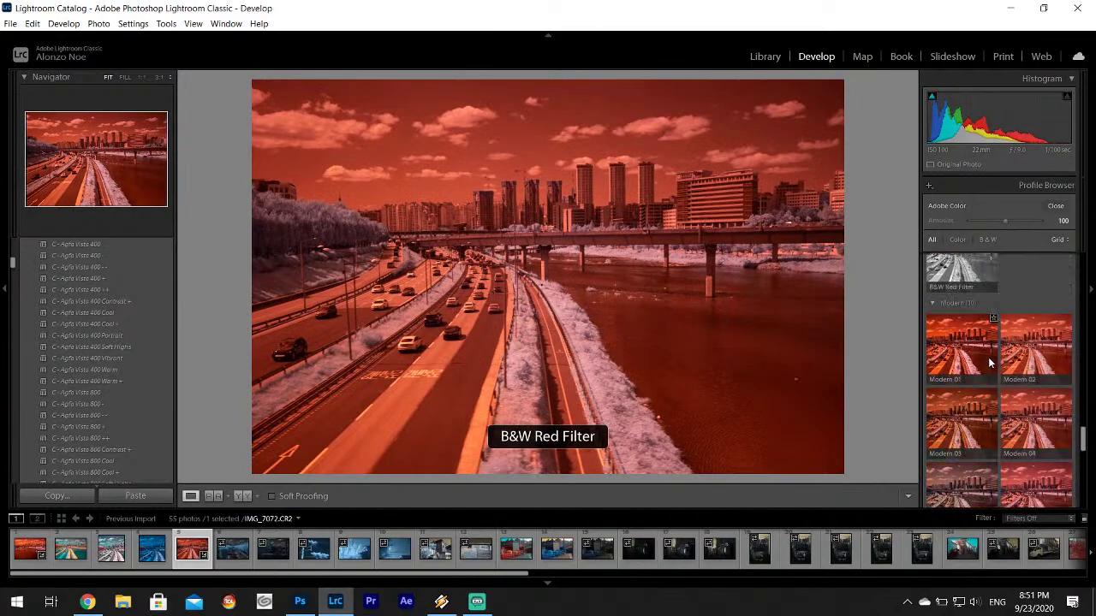
pyautogui.scroll(-2, 989, 357)
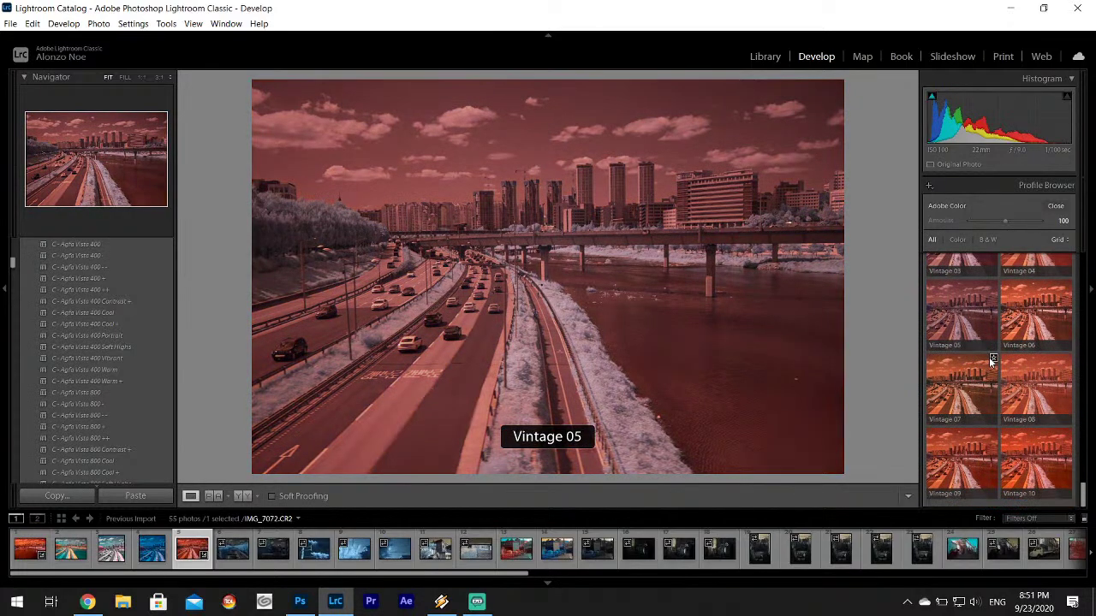
pyautogui.scroll(5, 993, 306)
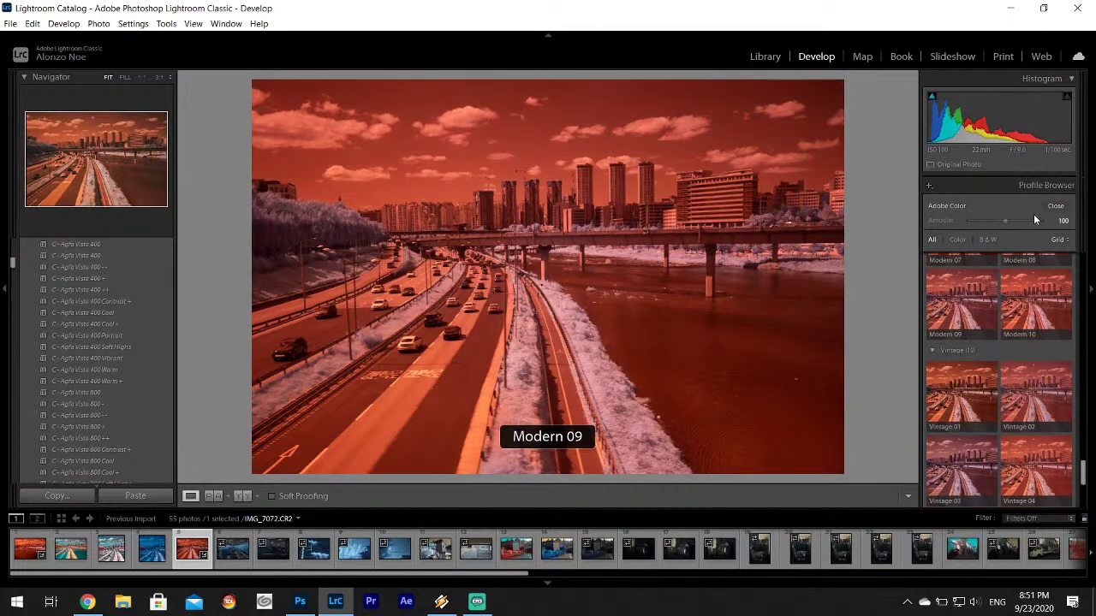
pyautogui.click(957, 240)
pyautogui.scroll(-20, 991, 331)
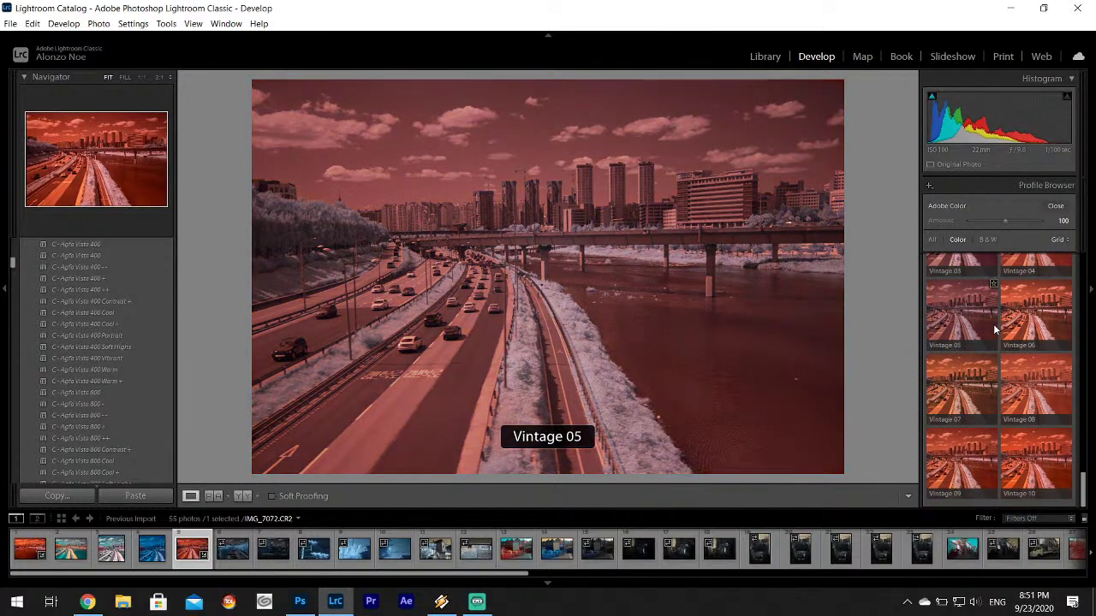
# - Close the profile browser and quit Lightroom Classic
pyautogui.click(1058, 206)
pyautogui.click(1077, 8)
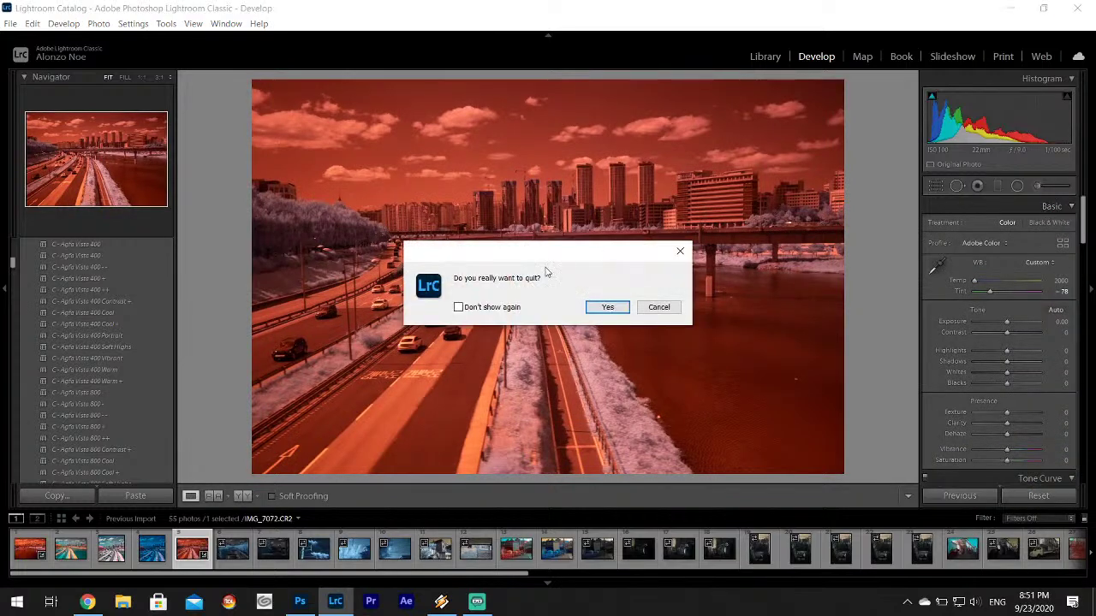
pyautogui.click(622, 301)
pyautogui.click(655, 350)
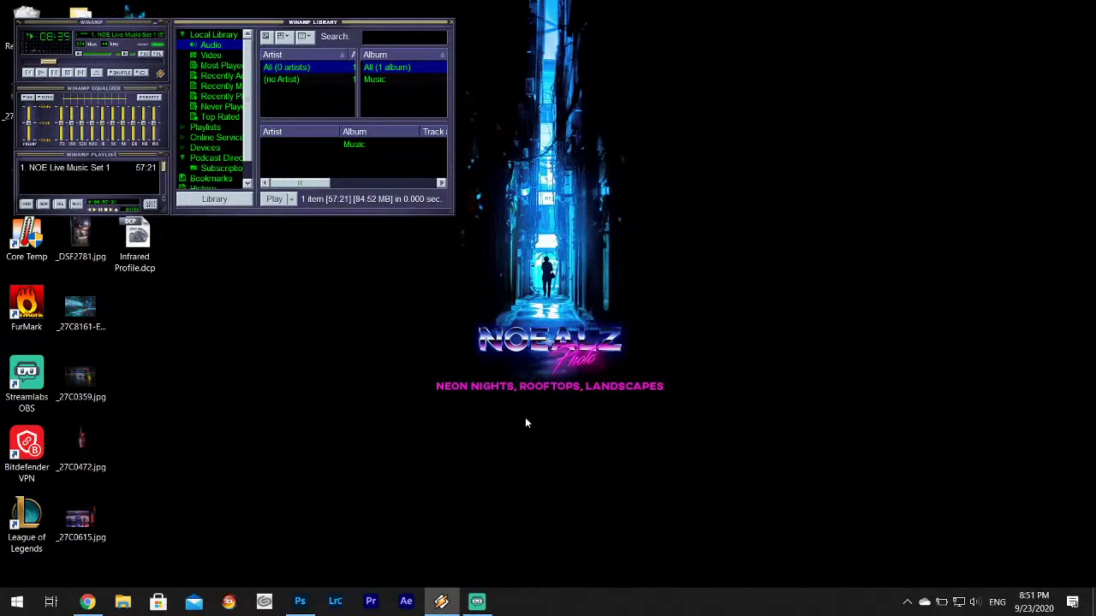
pyautogui.click(335, 601)
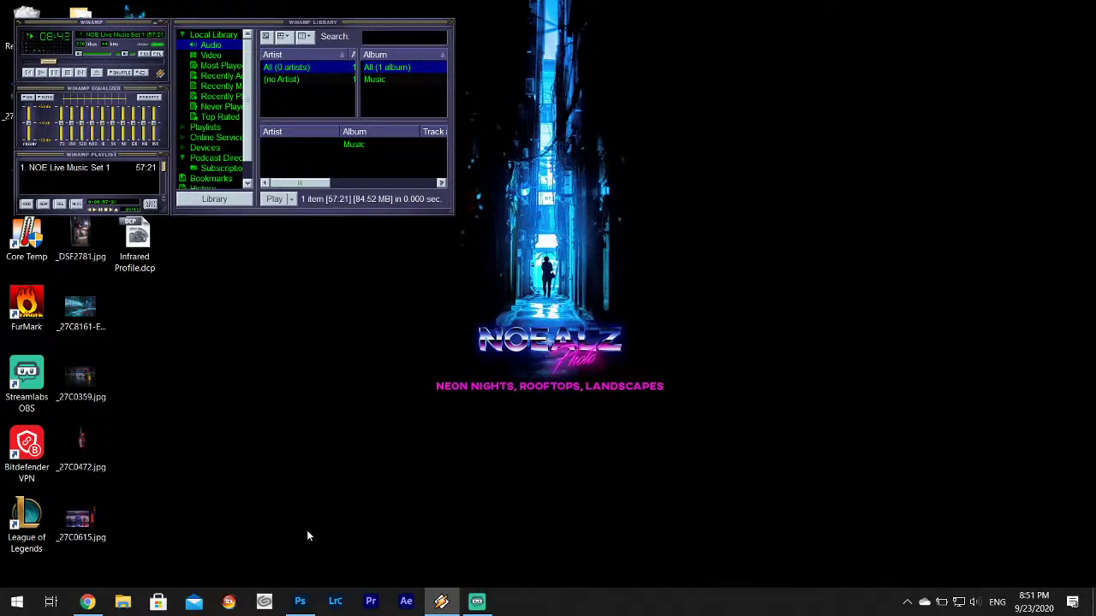
# - Switch to Photoshop and open IMG_7072.dng from the Desktop folder in Camera Raw
pyautogui.click(309, 608)
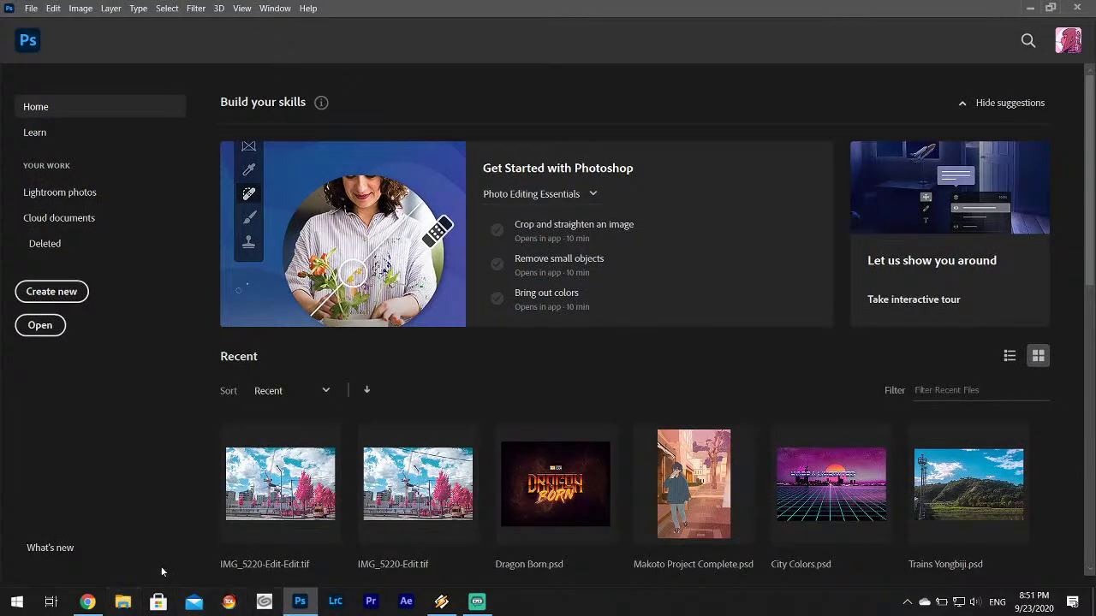
pyautogui.click(125, 604)
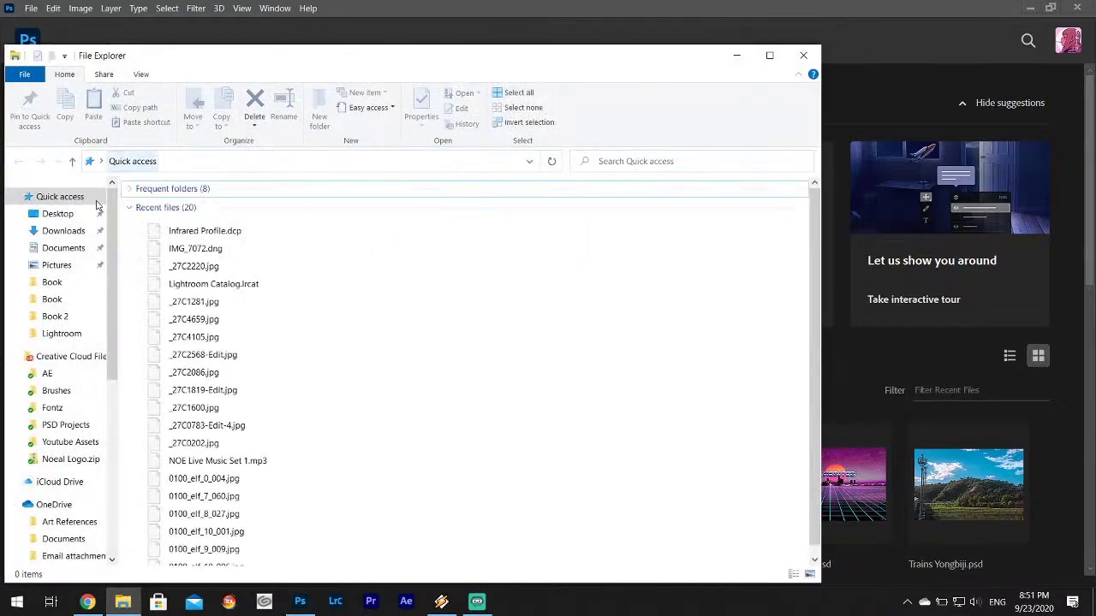
pyautogui.click(58, 214)
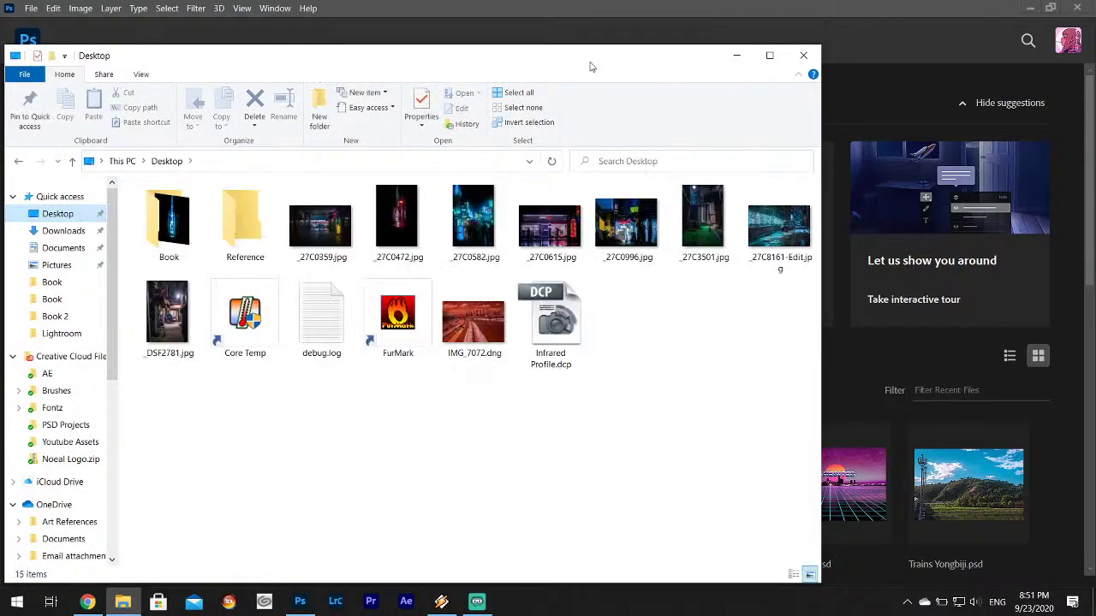
pyautogui.moveTo(590, 67); pyautogui.dragTo(1002, 56)
pyautogui.click(885, 310)
pyautogui.moveTo(885, 310); pyautogui.dragTo(205, 252)
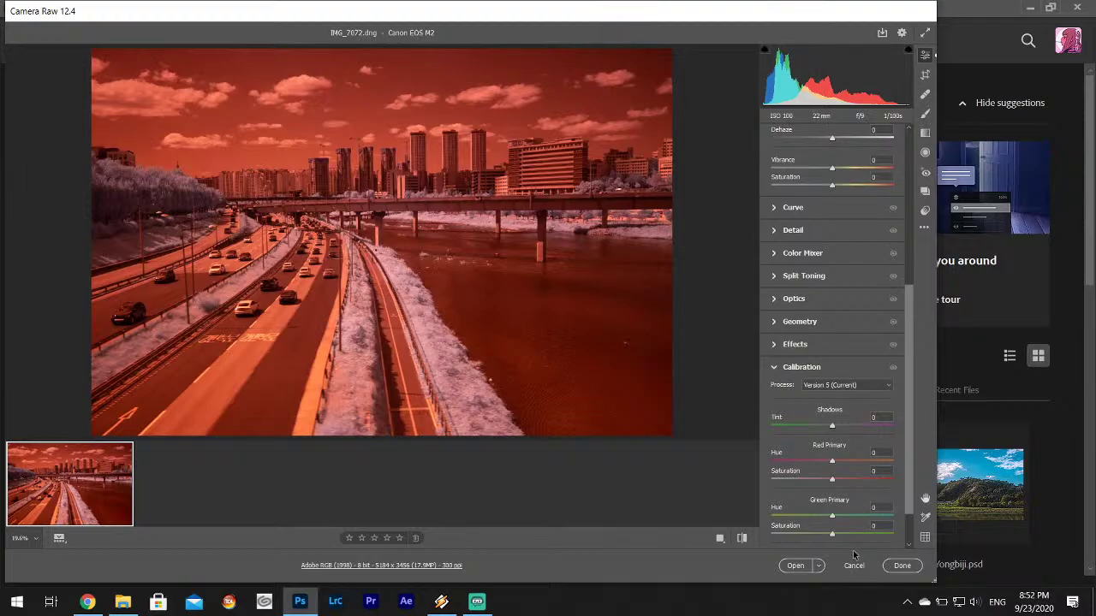
pyautogui.moveTo(913, 291); pyautogui.dragTo(924, 131)
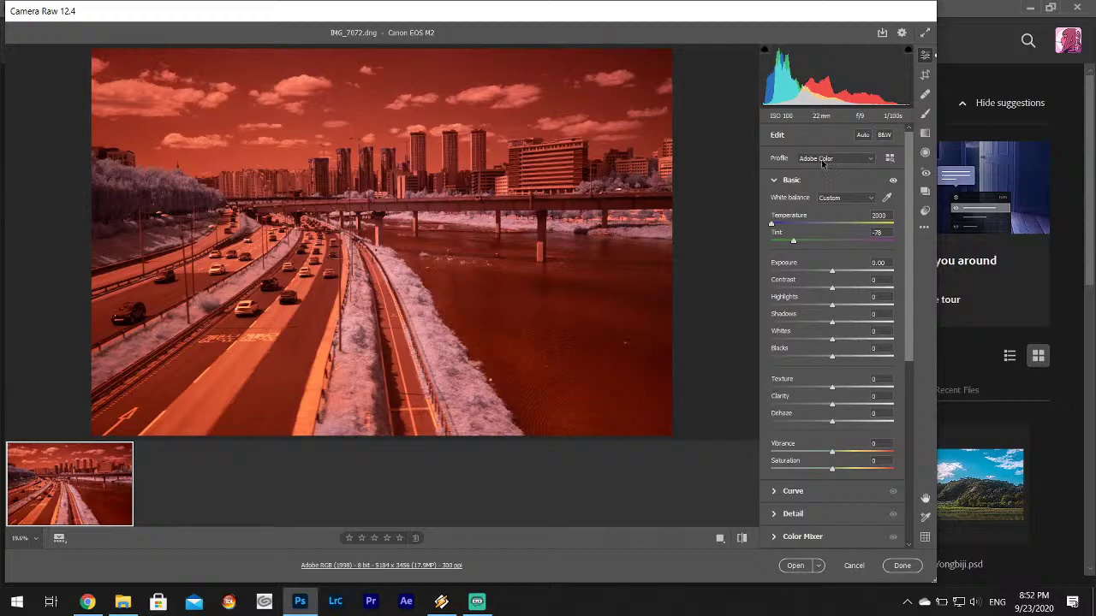
pyautogui.click(890, 159)
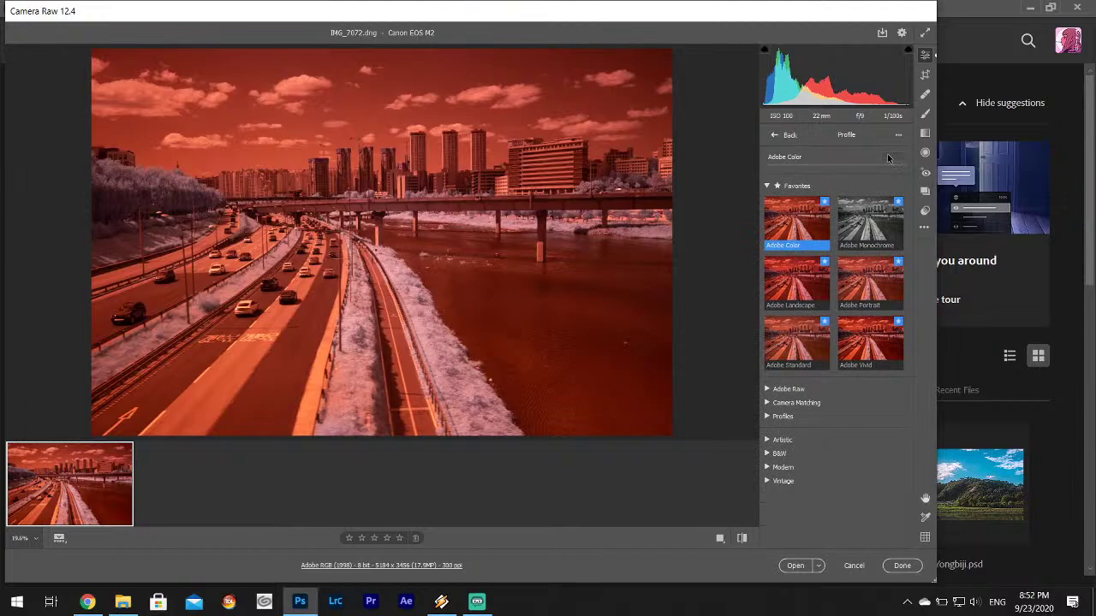
pyautogui.click(898, 134)
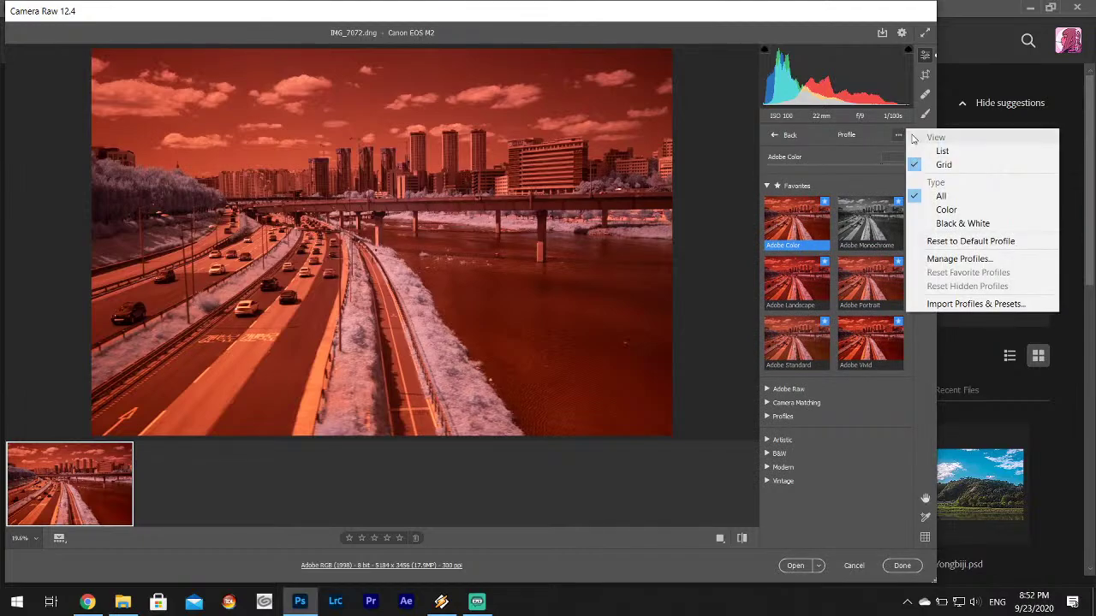
pyautogui.click(972, 260)
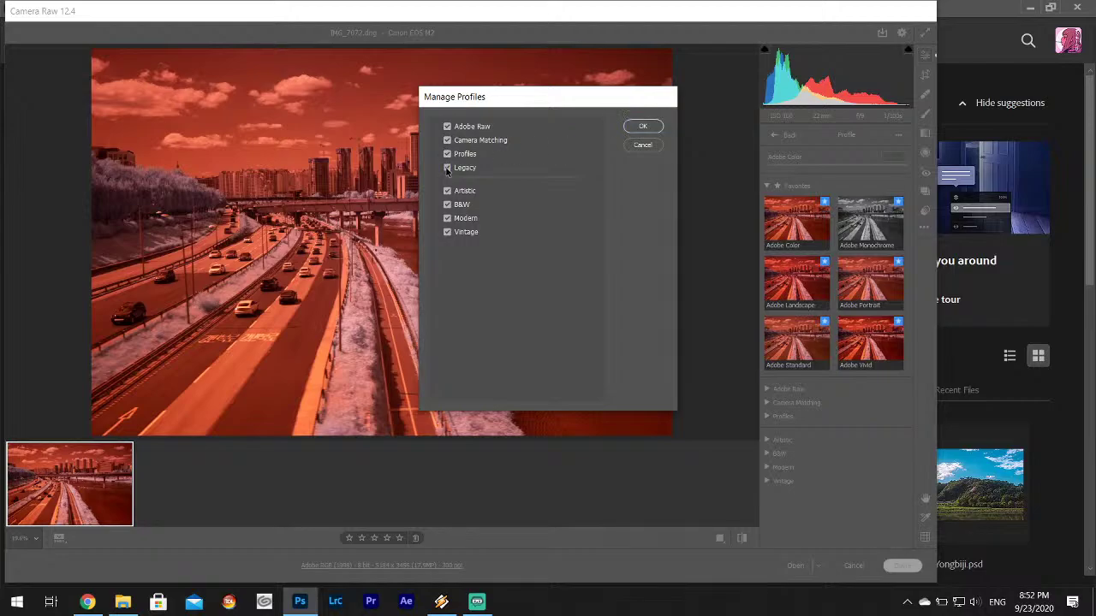
pyautogui.click(642, 128)
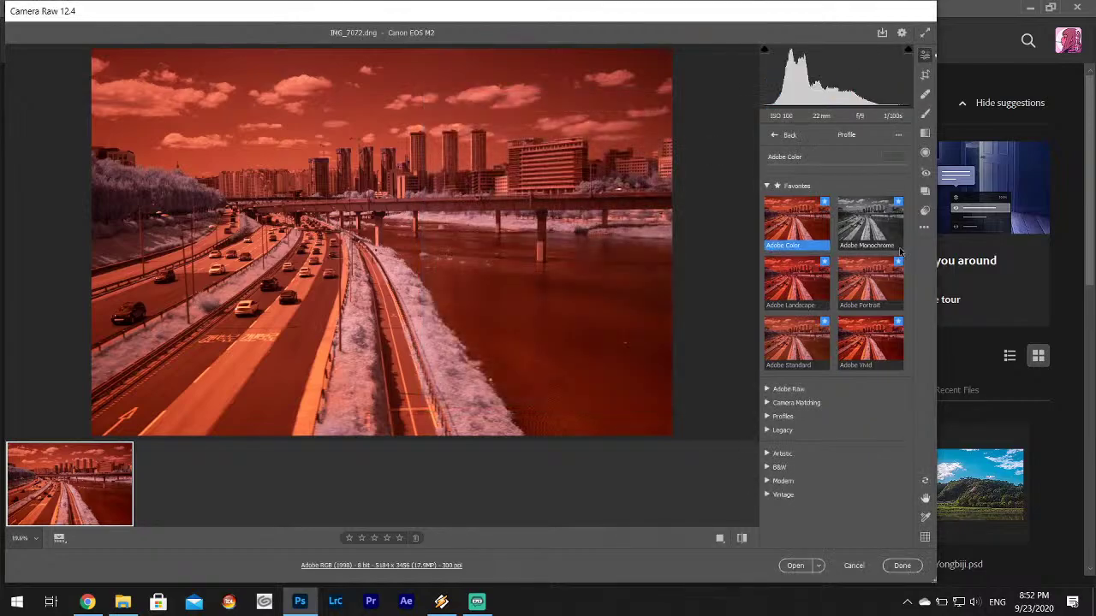
# - Look through the Legacy and Adobe Raw profile groups for the imported infrared profile, collapsing each one again
pyautogui.click(780, 429)
pyautogui.scroll(-5, 813, 411)
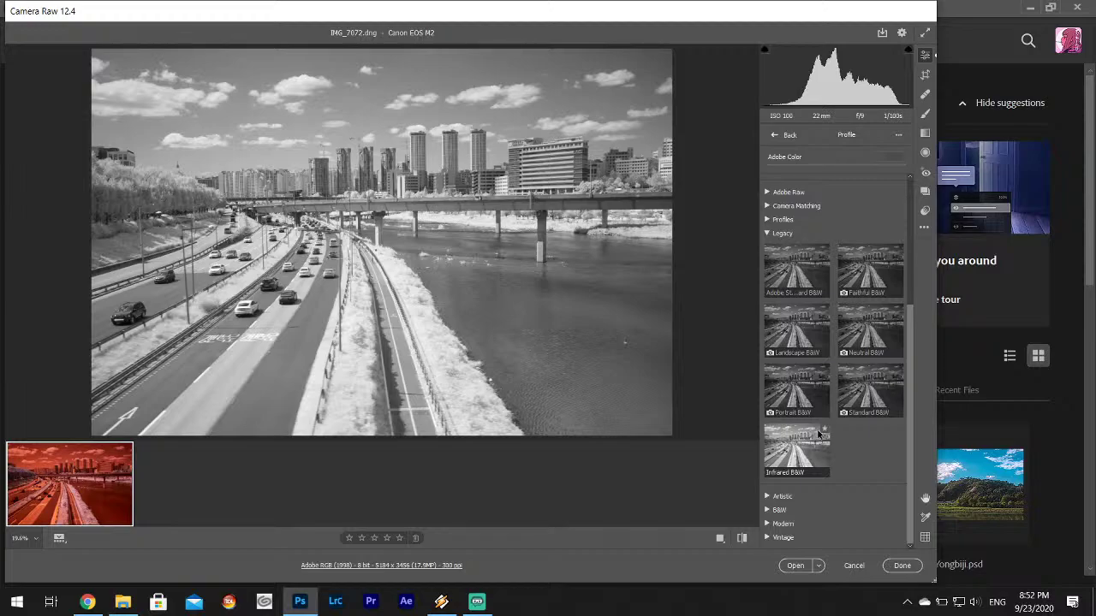
pyautogui.scroll(1, 770, 247)
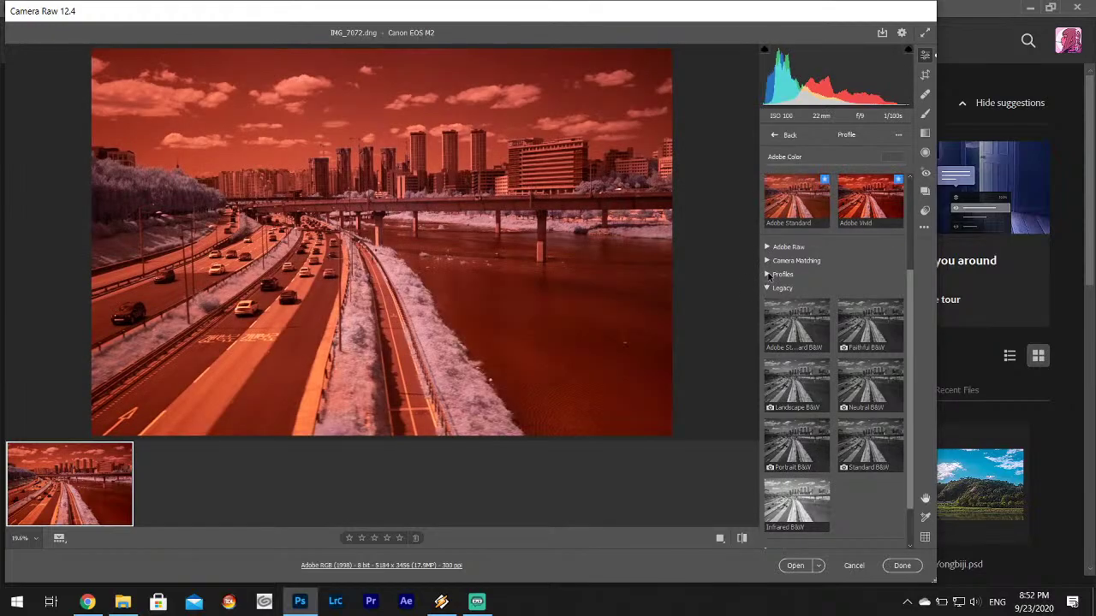
pyautogui.click(767, 288)
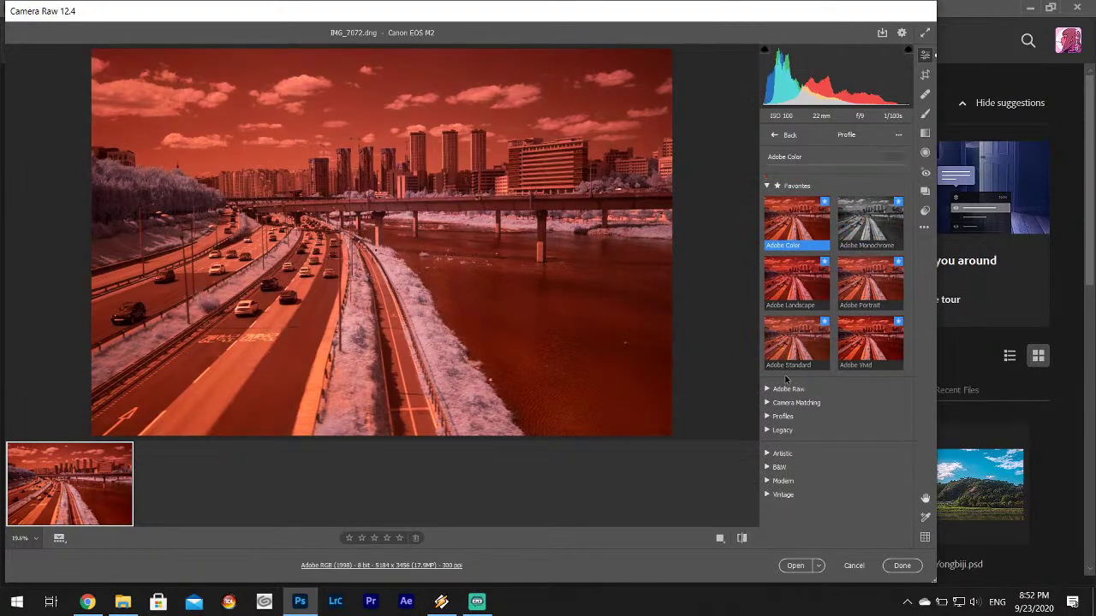
pyautogui.click(773, 390)
pyautogui.scroll(-3, 831, 411)
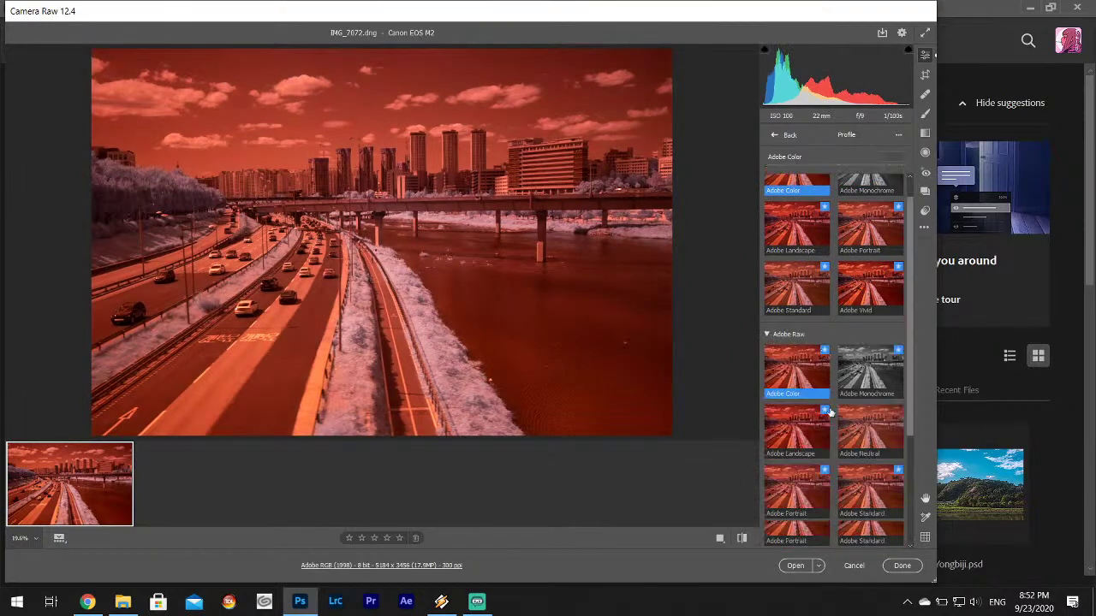
pyautogui.scroll(3, 832, 411)
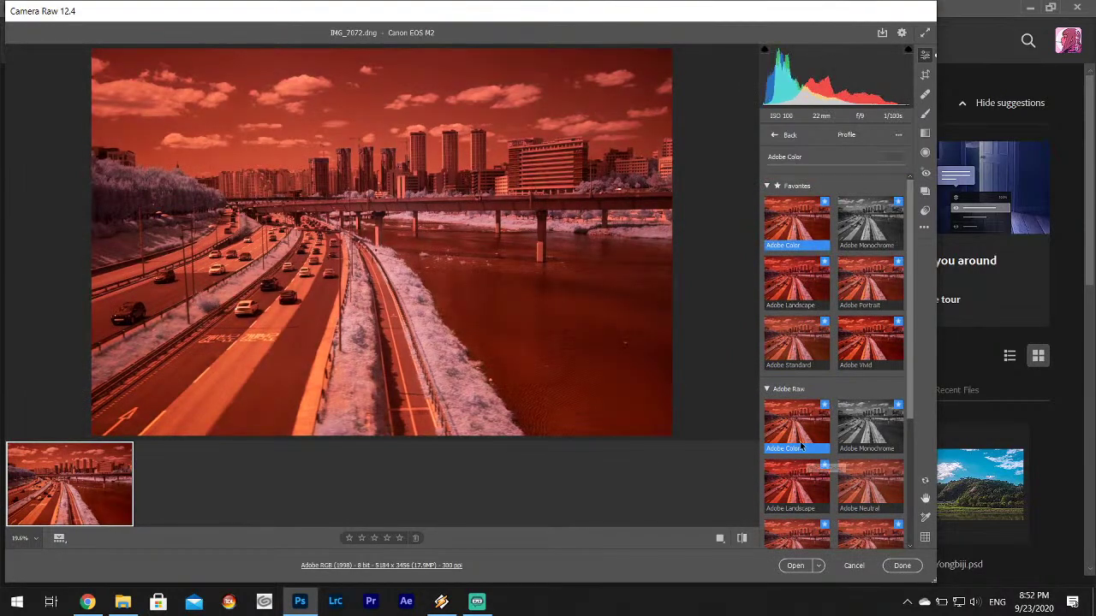
pyautogui.click(768, 390)
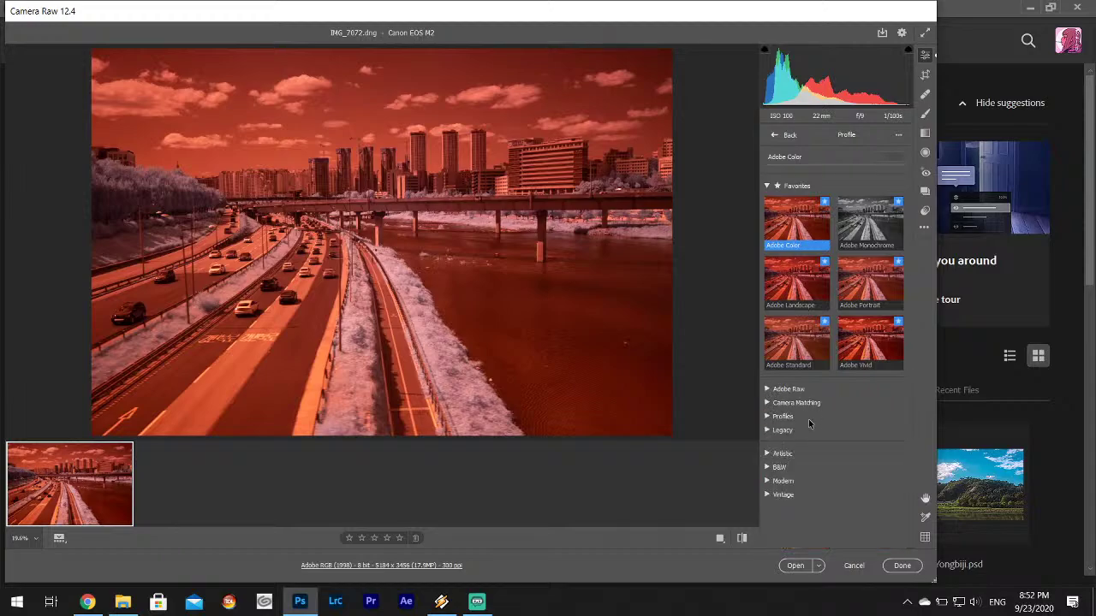
# - Examine the Camera Matching group for the infrared profile and collapse it again
pyautogui.click(804, 392)
pyautogui.click(795, 394)
pyautogui.click(803, 404)
pyautogui.scroll(-3, 822, 420)
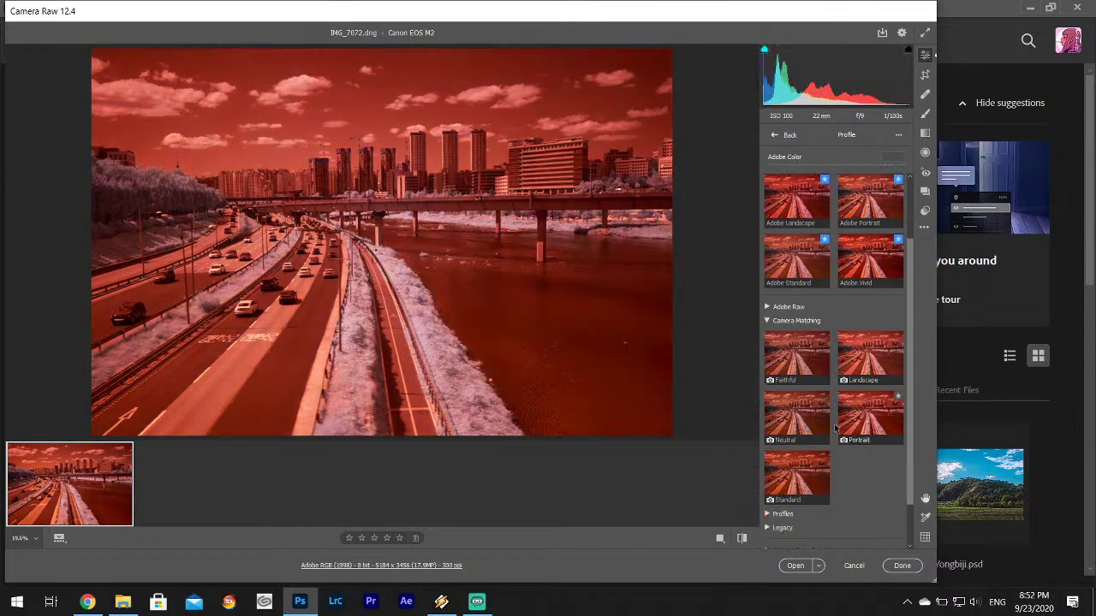
pyautogui.scroll(1, 832, 424)
pyautogui.click(796, 403)
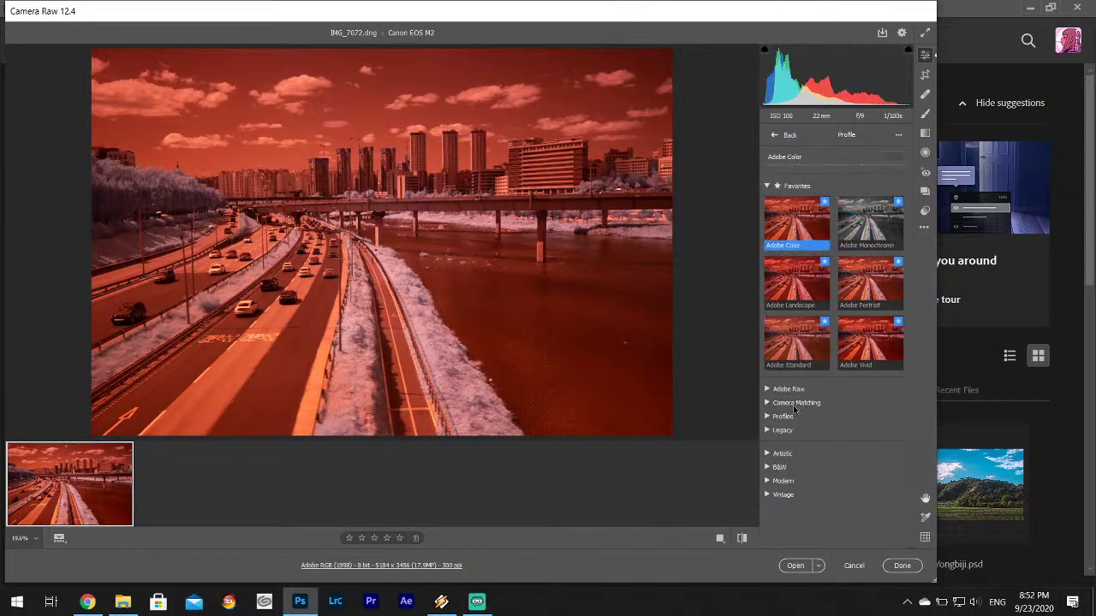
# - Choose the Infrared profile from the Profiles group for IMG_7072.dng and finish the Camera Raw edit
pyautogui.click(786, 417)
pyautogui.click(804, 454)
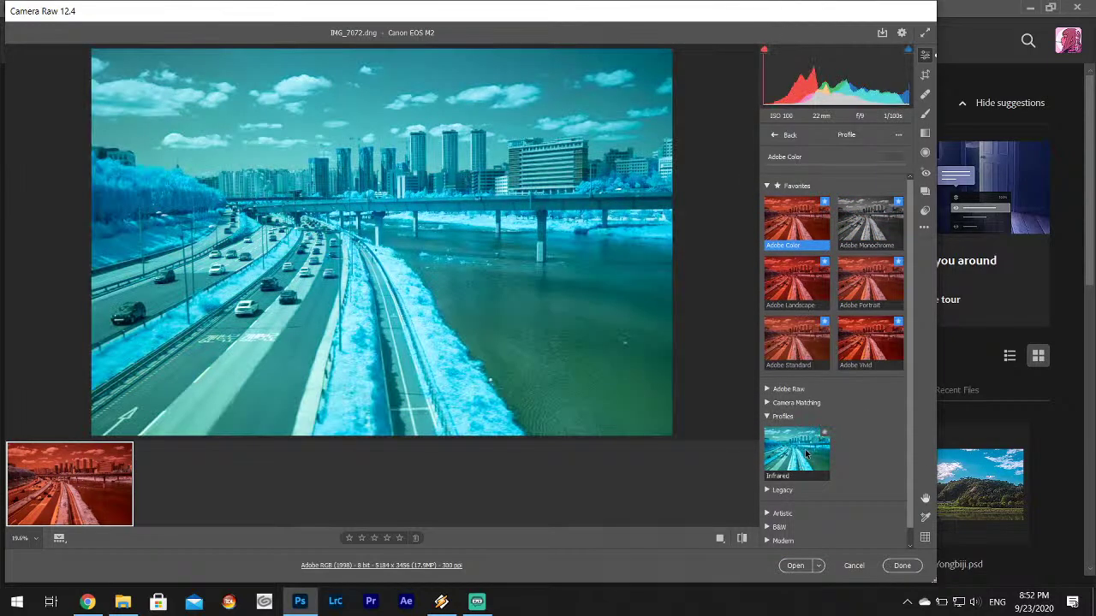
pyautogui.click(904, 566)
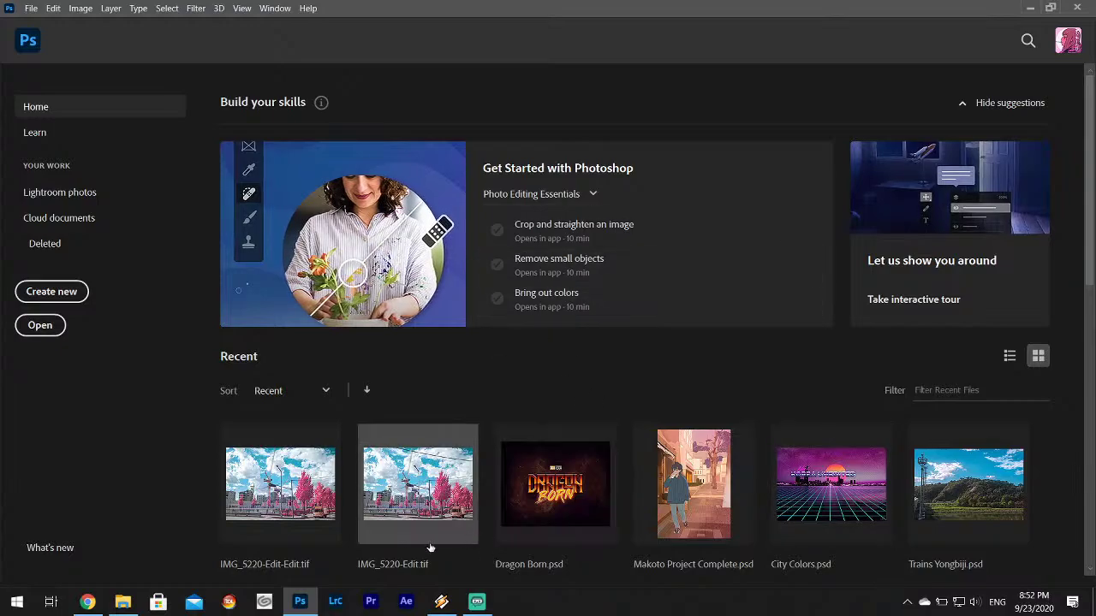
# - Relaunch Lightroom Classic
pyautogui.click(336, 606)
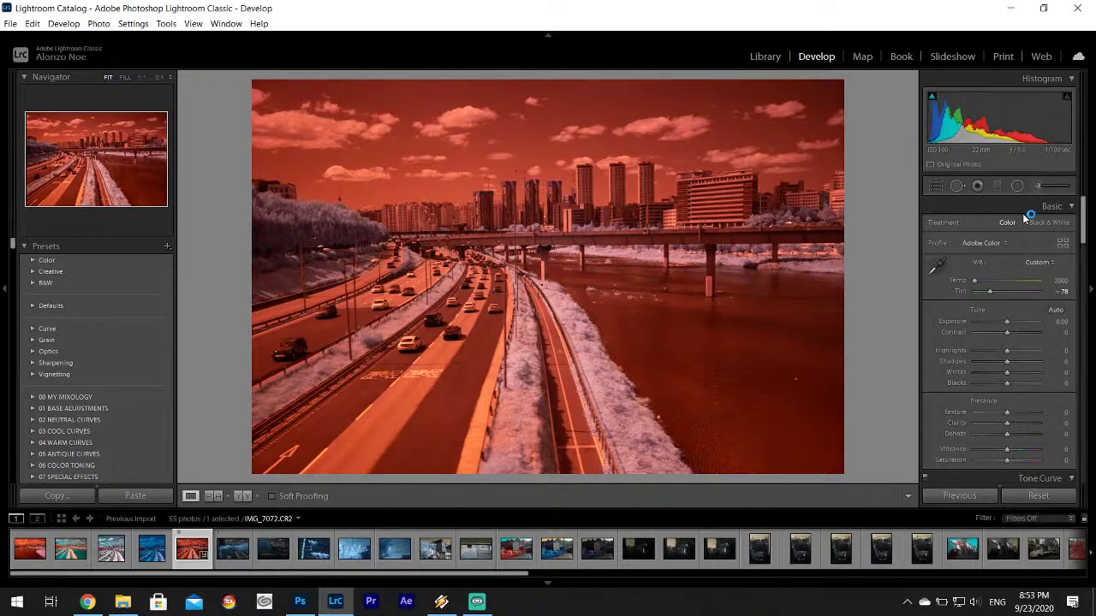
# - Apply the Infrared profile from the Profiles group to IMG_7072.CR2 and leave the Profile Browser
pyautogui.click(1004, 242)
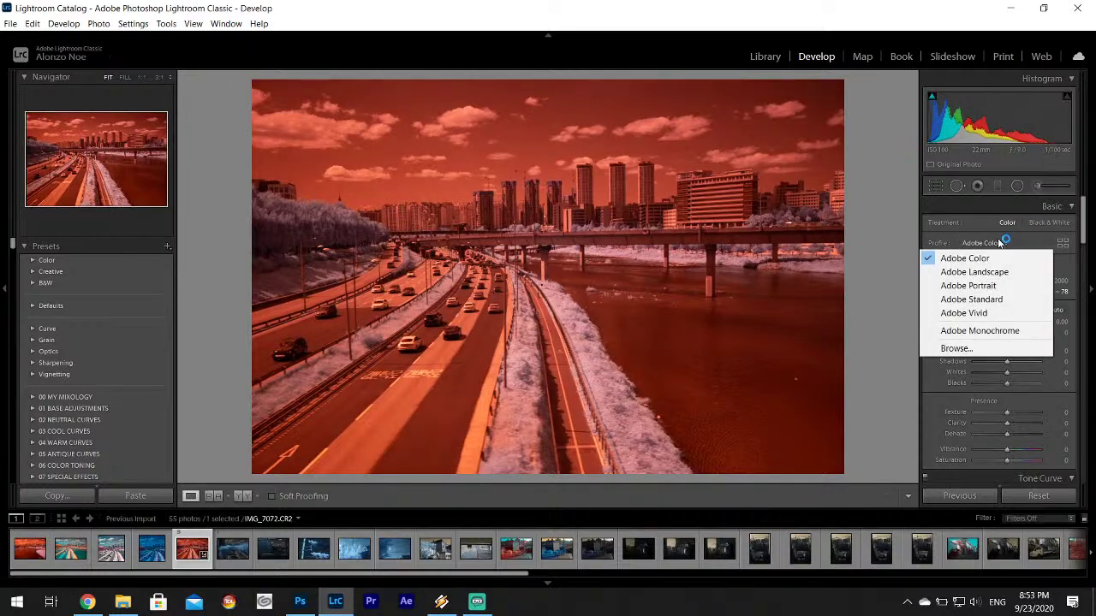
pyautogui.click(1061, 243)
pyautogui.click(1062, 243)
pyautogui.click(1065, 244)
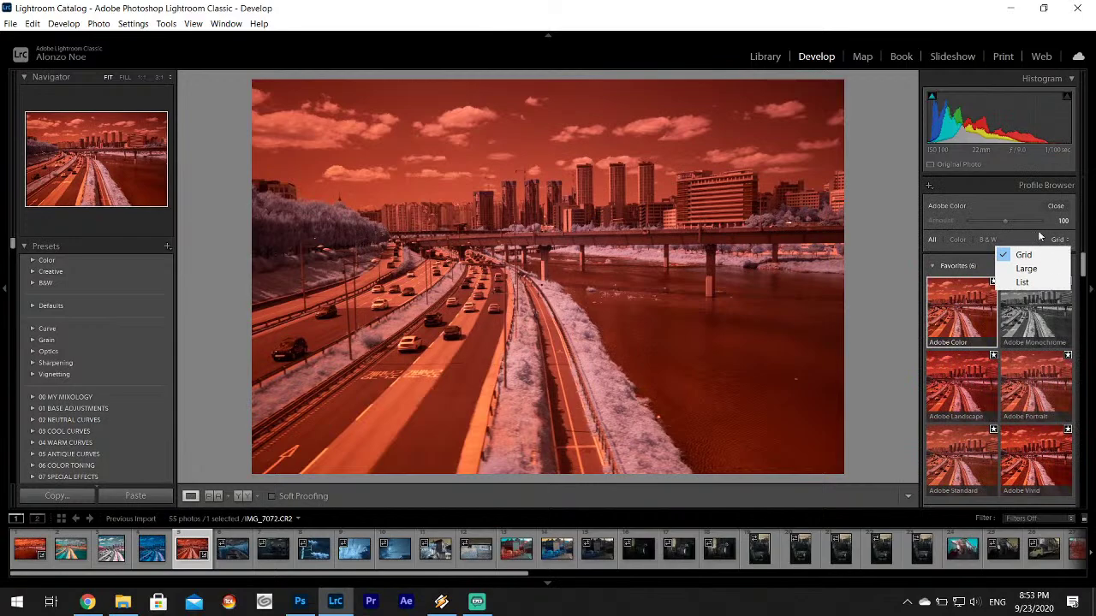
pyautogui.click(1061, 204)
pyautogui.scroll(-2, 1026, 314)
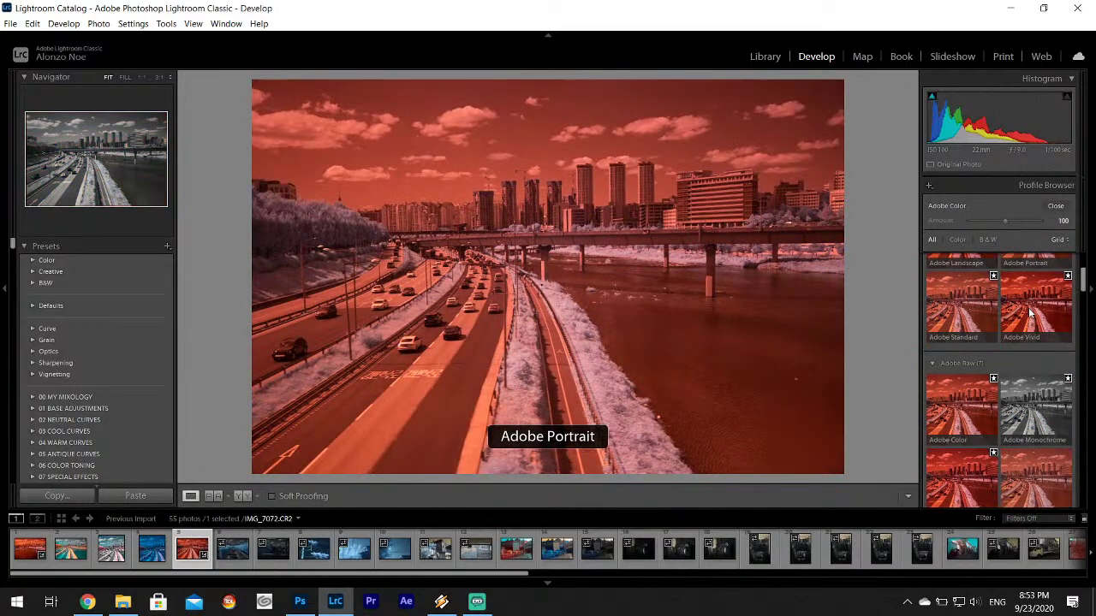
pyautogui.scroll(-3, 1027, 312)
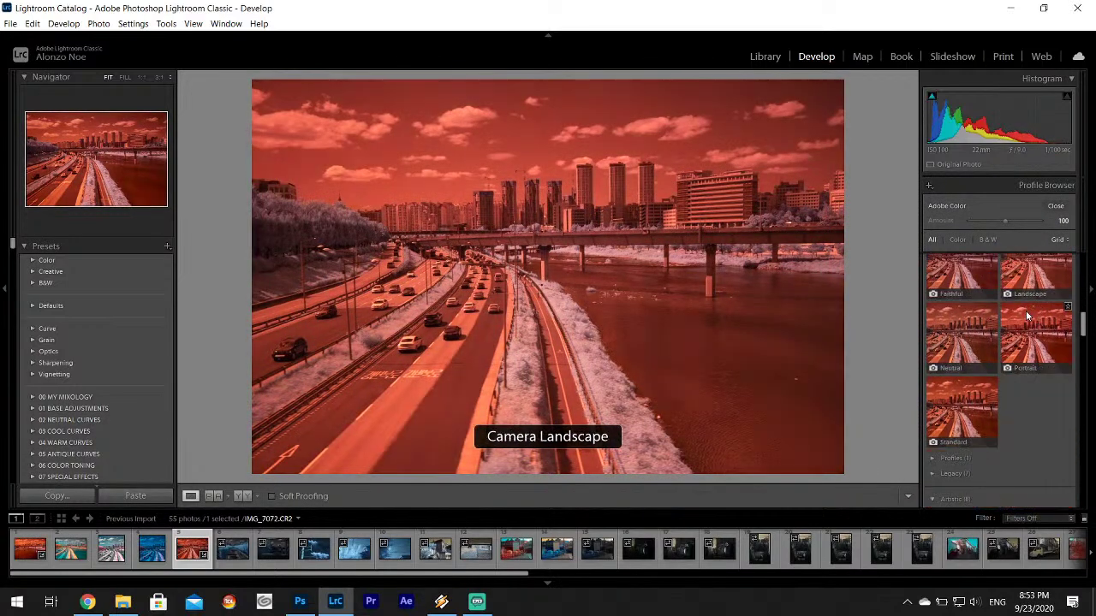
pyautogui.click(964, 381)
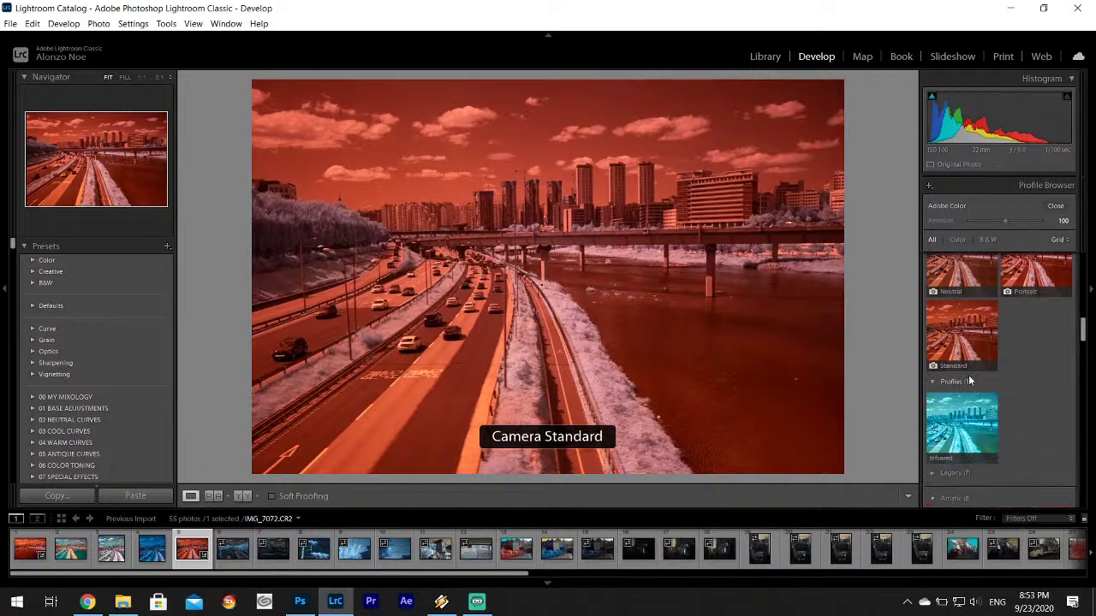
pyautogui.click(955, 416)
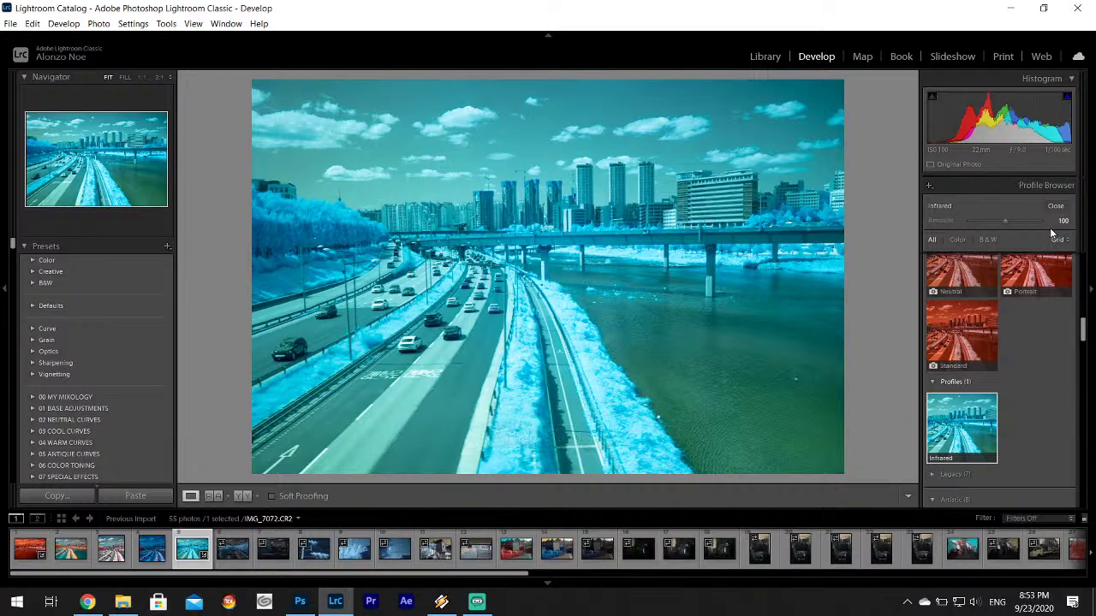
pyautogui.click(1056, 206)
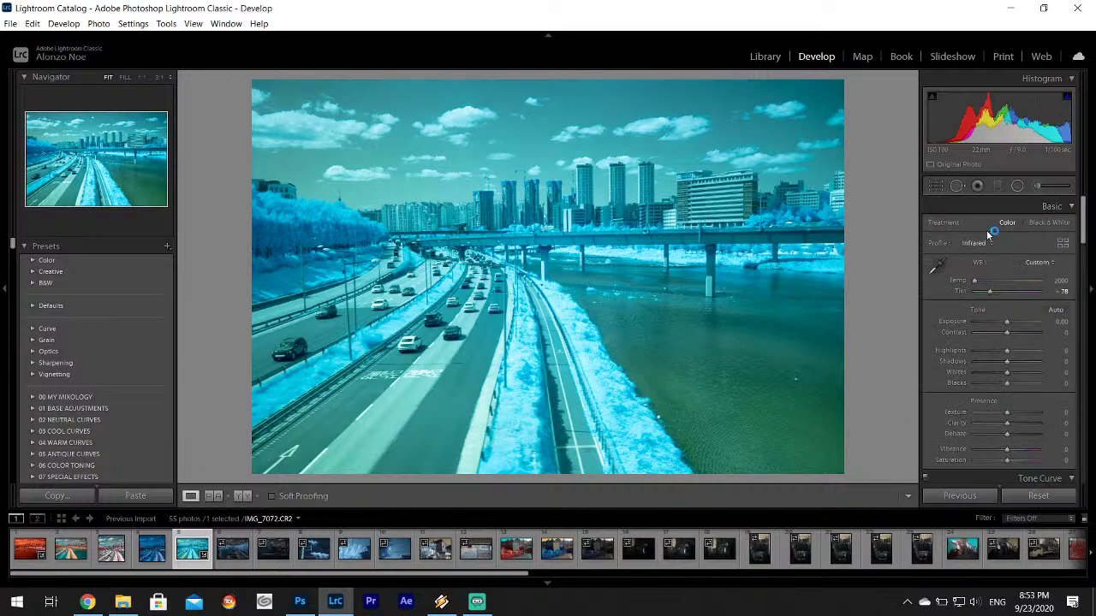
# - Neutralize the white balance on a cloud in the sky and set Highlights to -100, Shadows to +100 and Whites to +47
pyautogui.click(936, 266)
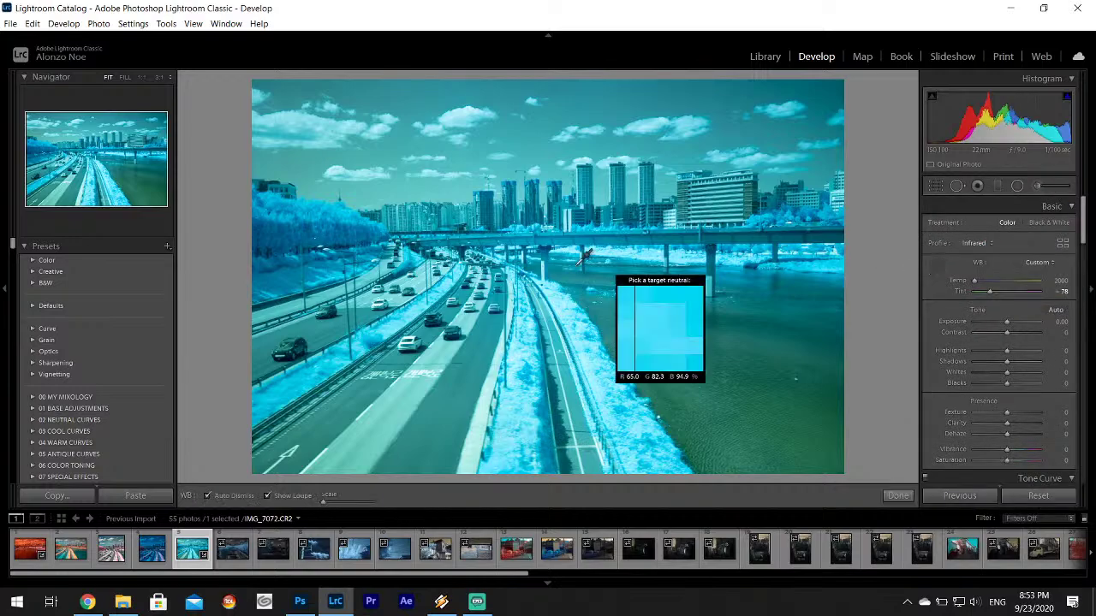
pyautogui.click(327, 122)
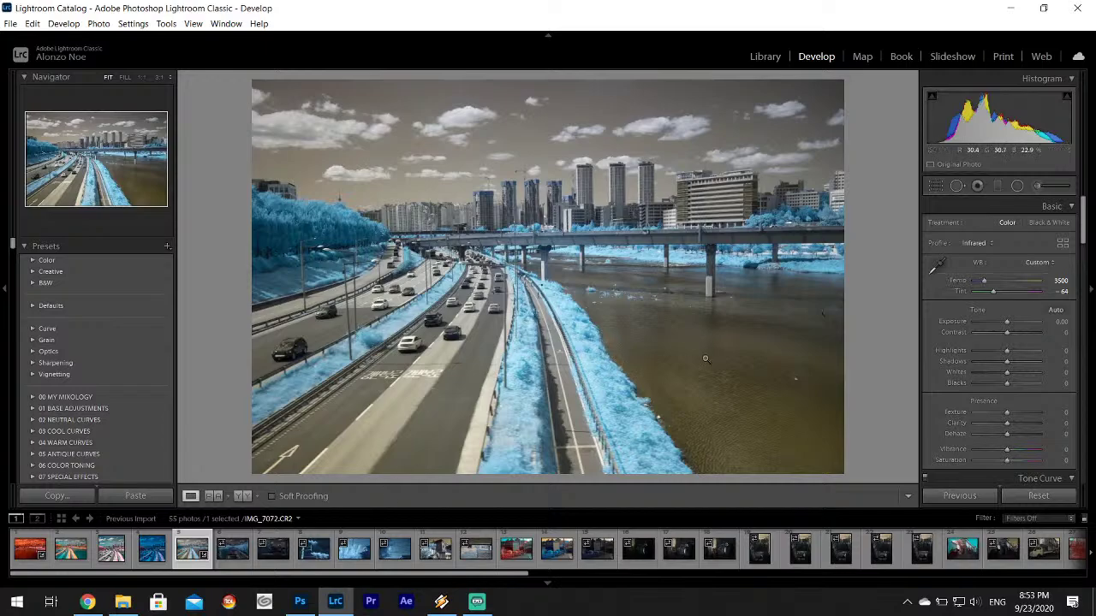
pyautogui.moveTo(990, 353); pyautogui.dragTo(1026, 378)
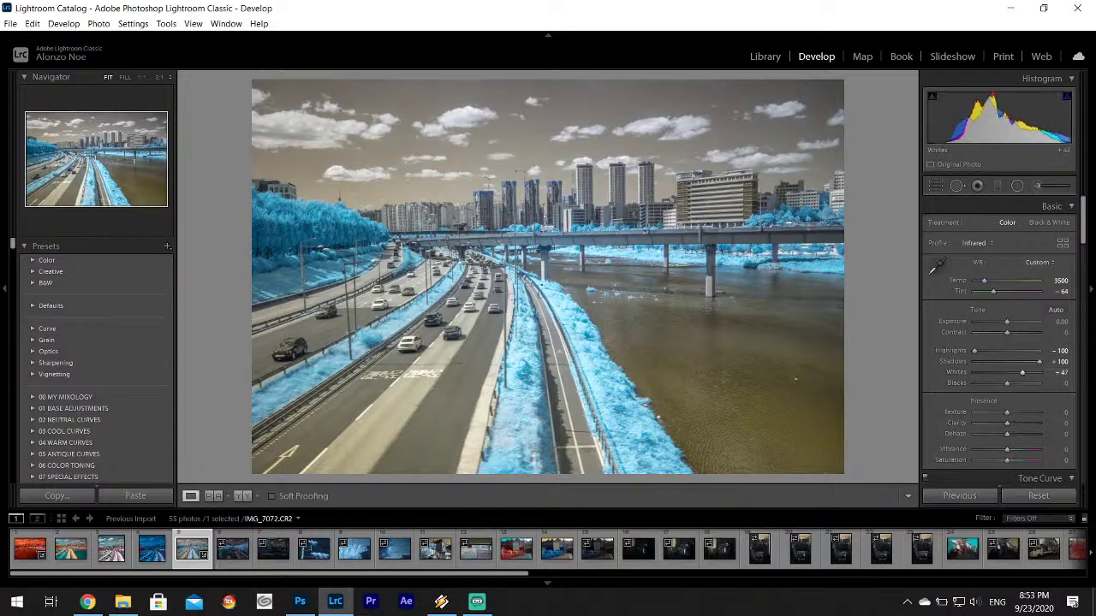
# - Straighten the perspective with Guided Upright, drawing vertical guides along the roadside lamp post and the edge of the large building
pyautogui.moveTo(1083, 221); pyautogui.dragTo(1090, 417)
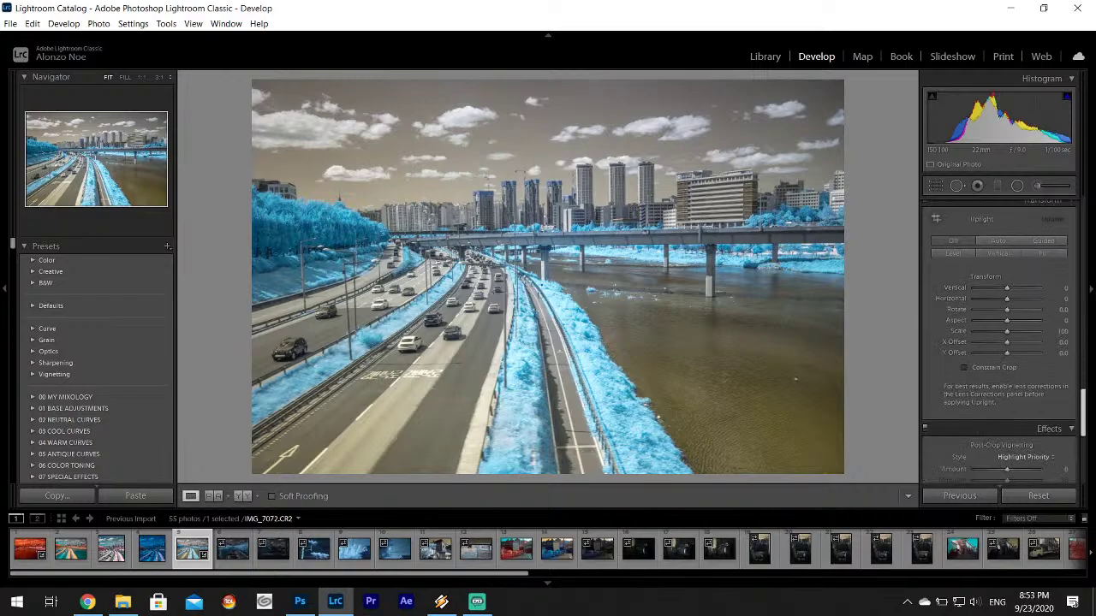
pyautogui.click(1032, 250)
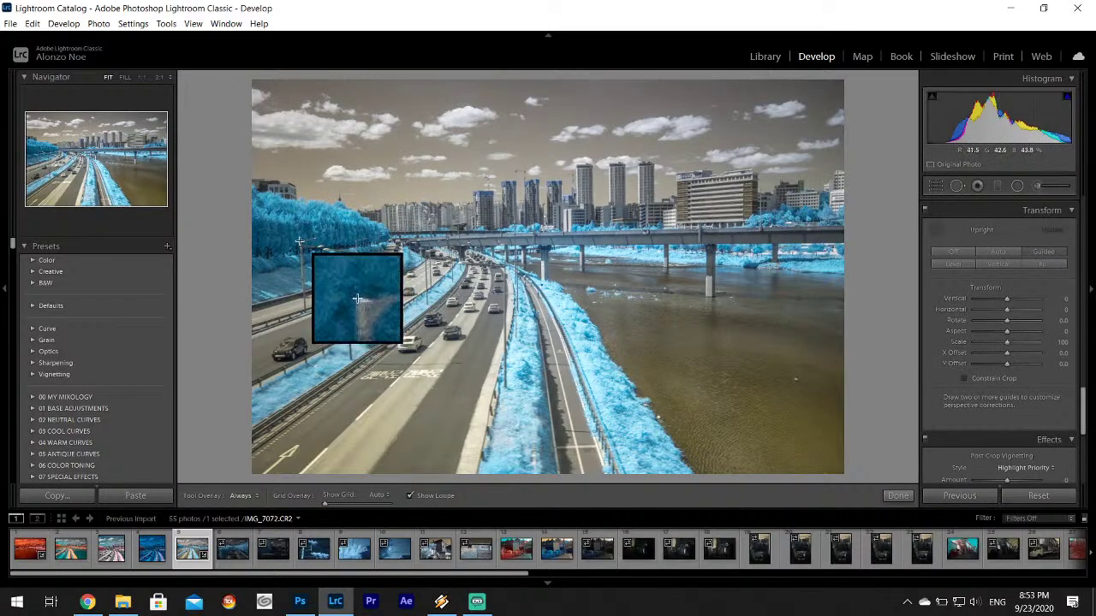
pyautogui.moveTo(299, 241); pyautogui.dragTo(304, 310)
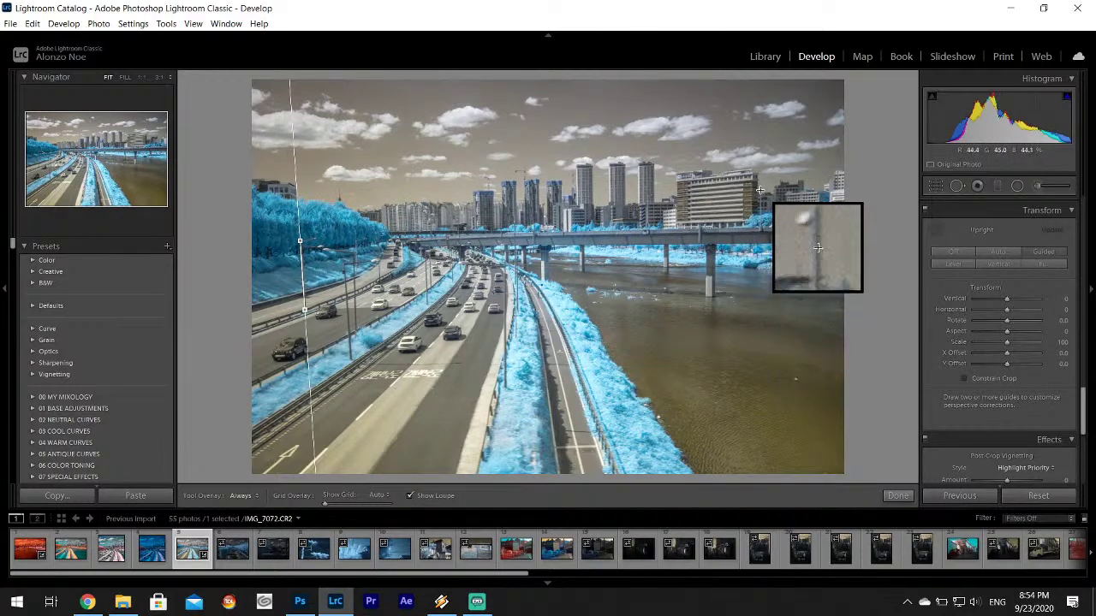
pyautogui.moveTo(760, 188); pyautogui.dragTo(760, 227)
pyautogui.click(897, 496)
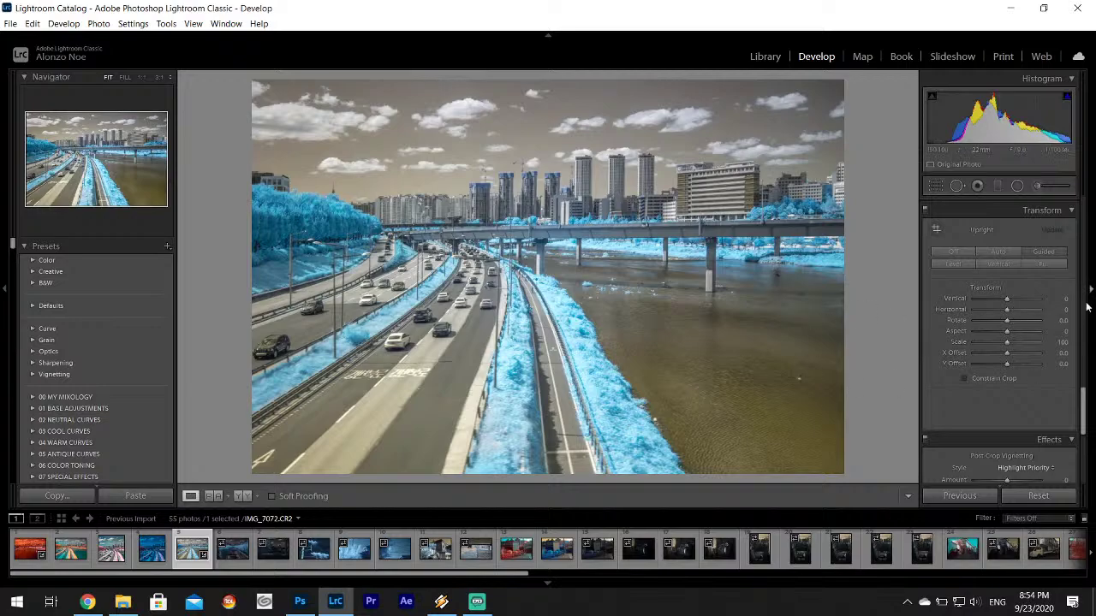
# - Tint the photo's shadows blue with split toning, using hue 224 and saturation 39
pyautogui.scroll(10, 1004, 252)
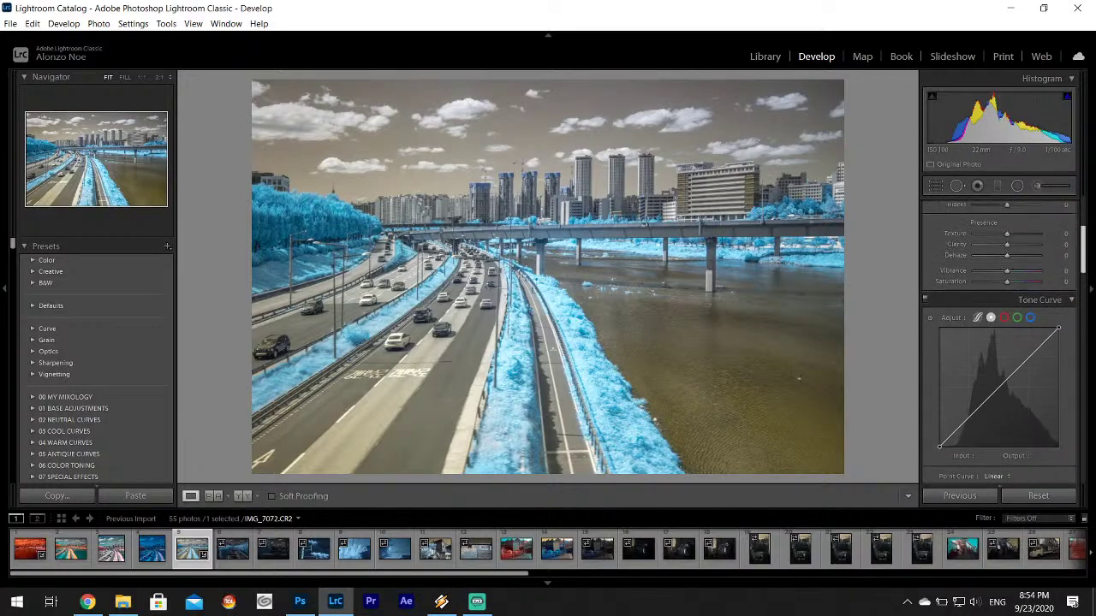
pyautogui.press('w')
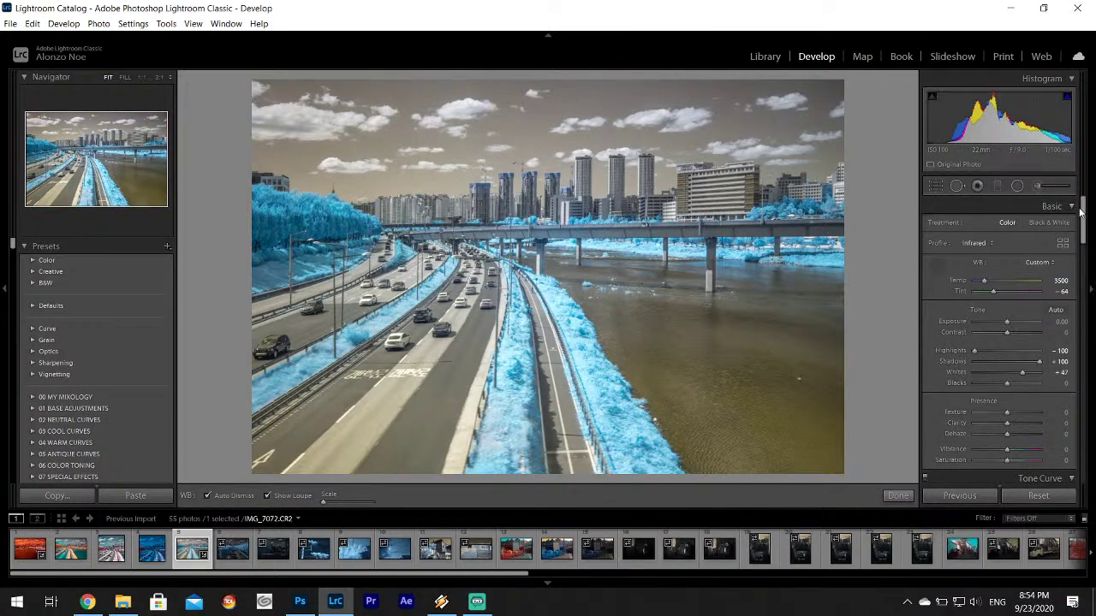
pyautogui.moveTo(1081, 212); pyautogui.dragTo(1082, 319)
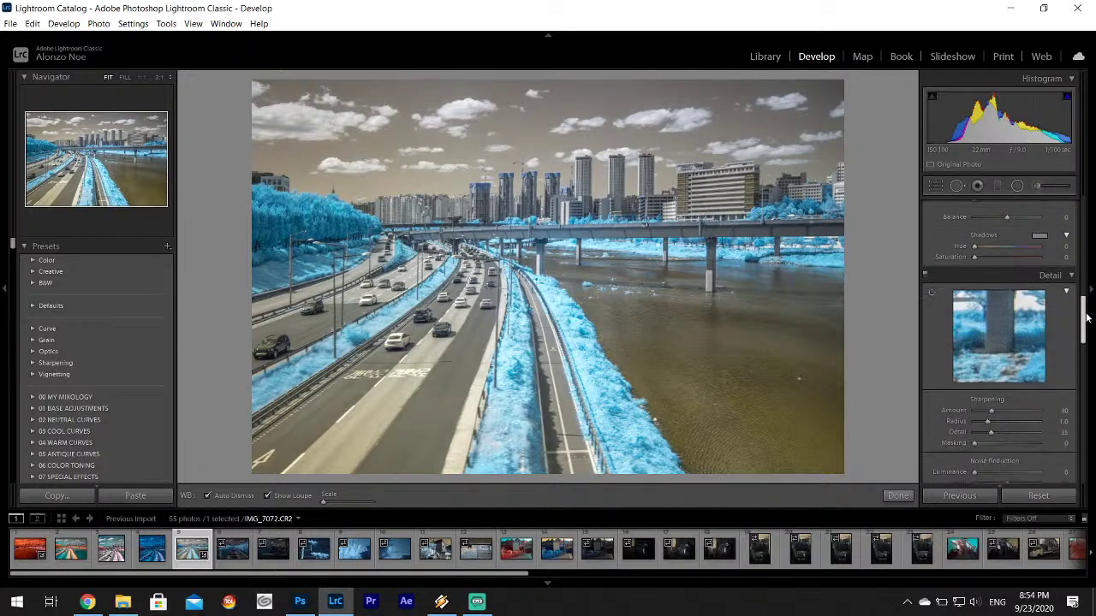
pyautogui.click(1043, 240)
pyautogui.click(952, 270)
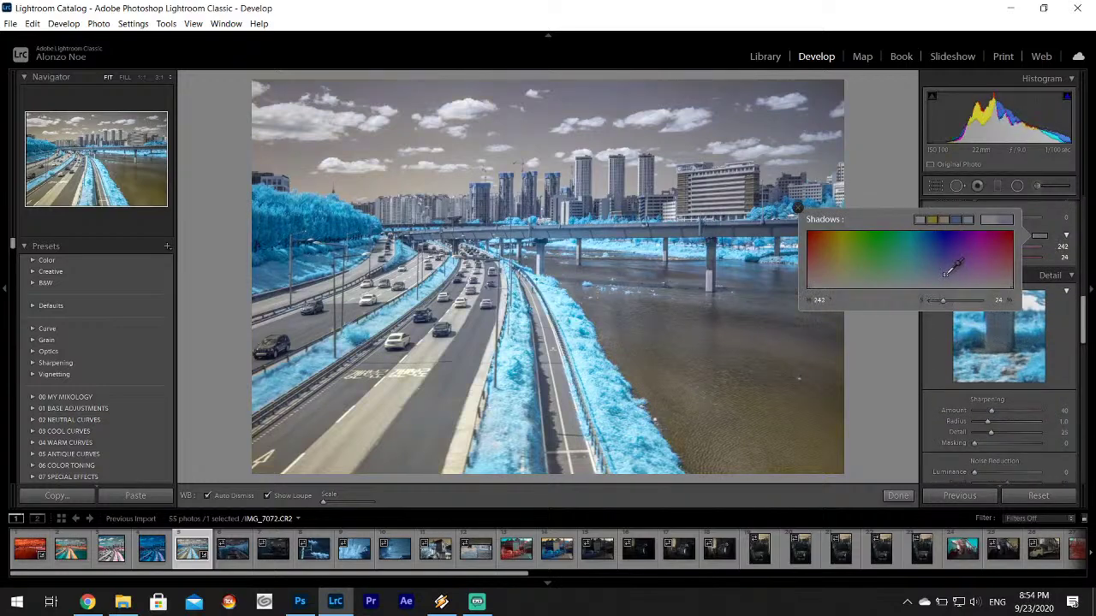
pyautogui.moveTo(946, 273); pyautogui.dragTo(935, 266)
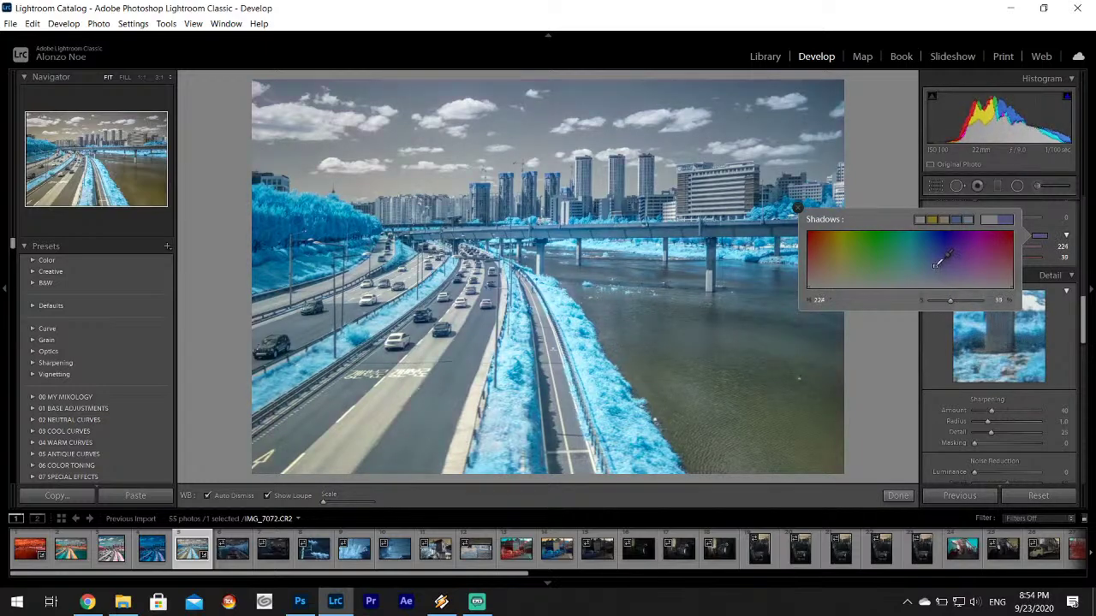
# - Apply the Infrared profile to IMG_7071.CR2 and neutralize its white balance on a cloud in the sky
pyautogui.click(72, 567)
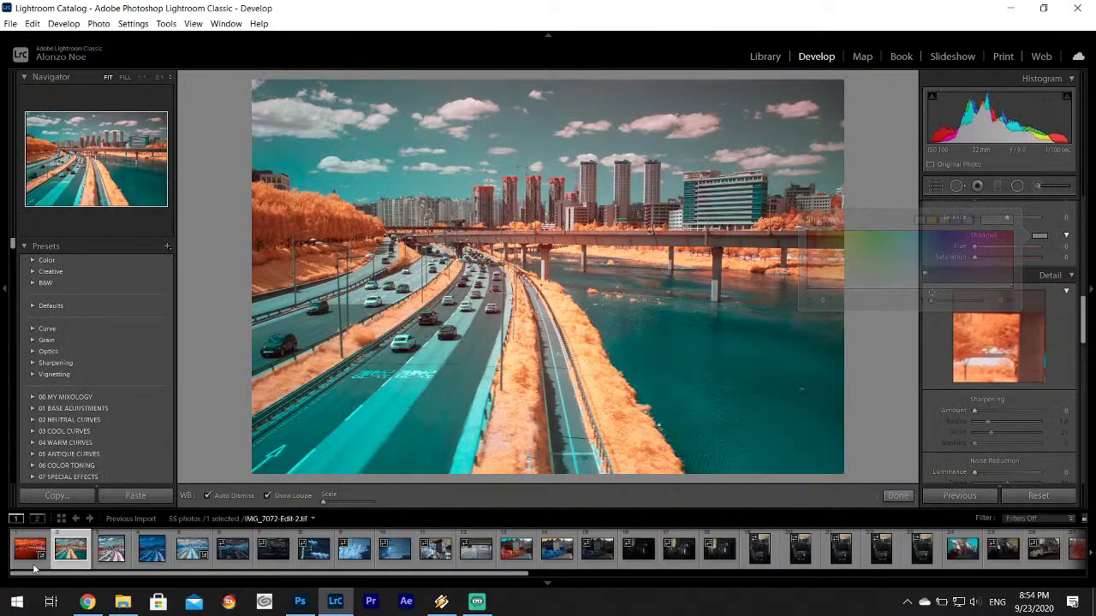
pyautogui.click(29, 561)
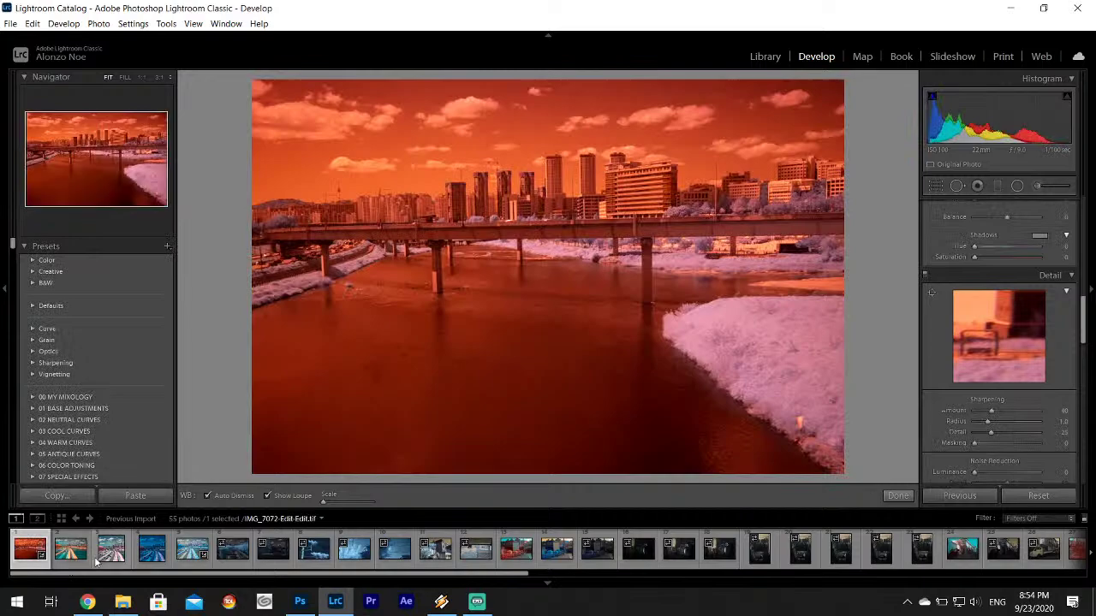
pyautogui.moveTo(1084, 317); pyautogui.dragTo(1084, 218)
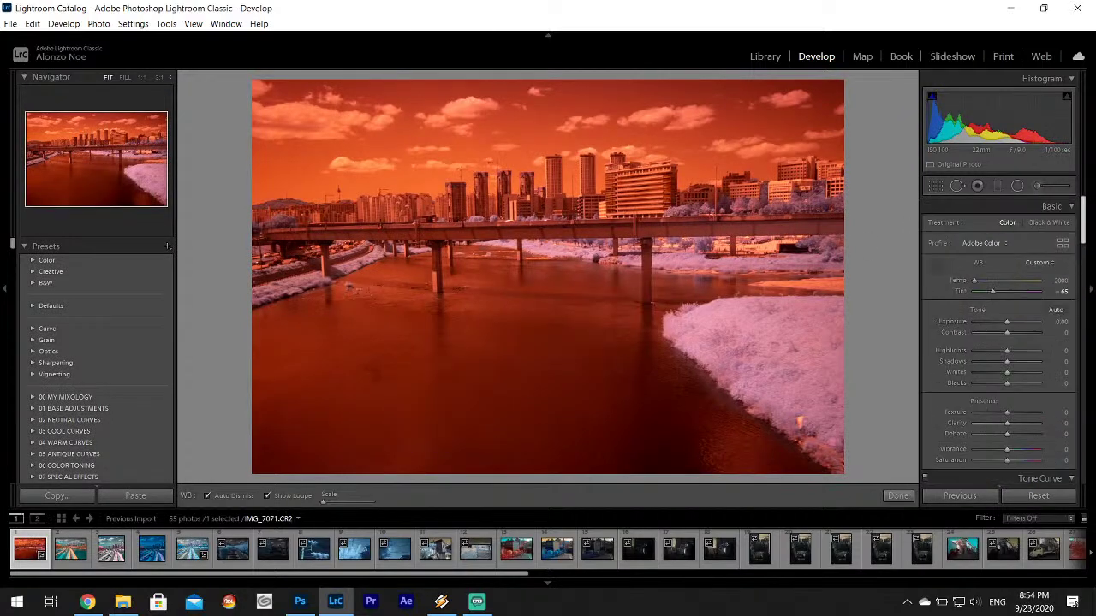
pyautogui.click(981, 244)
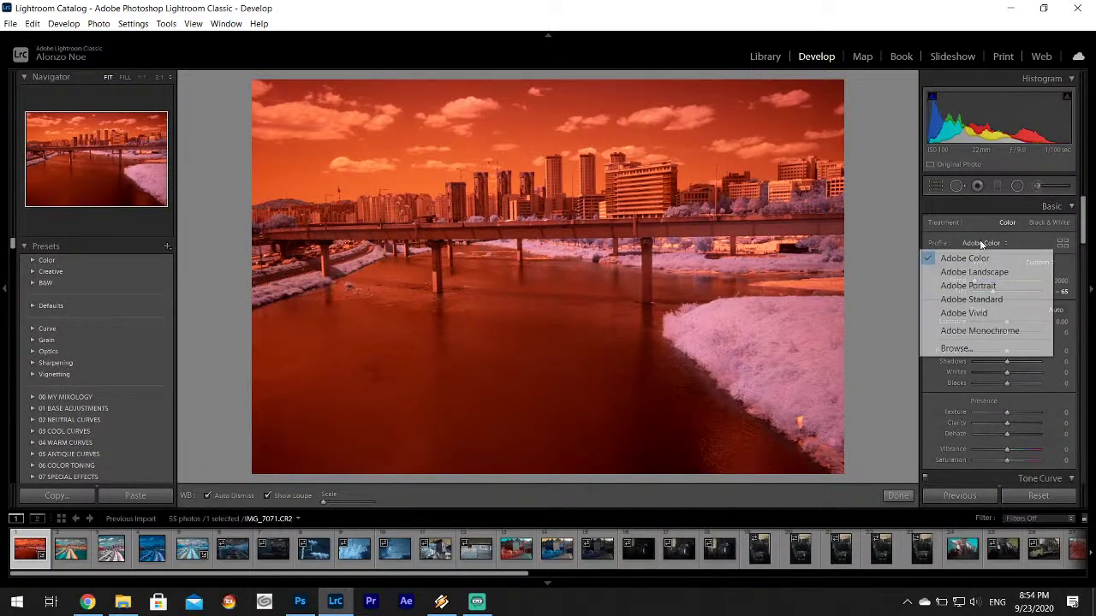
pyautogui.click(963, 349)
pyautogui.scroll(-8, 983, 357)
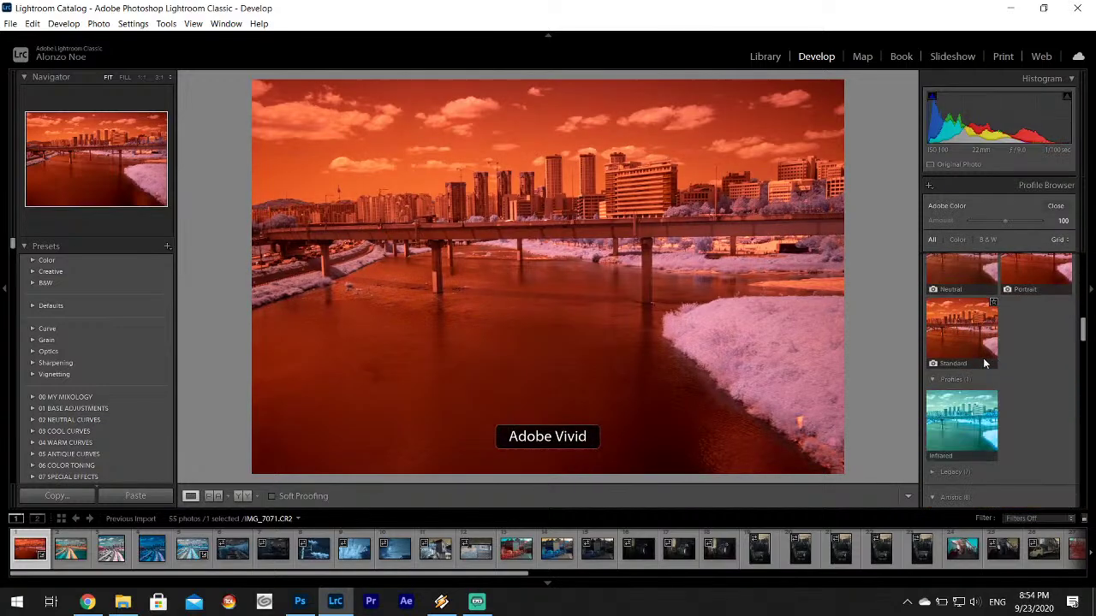
pyautogui.click(964, 418)
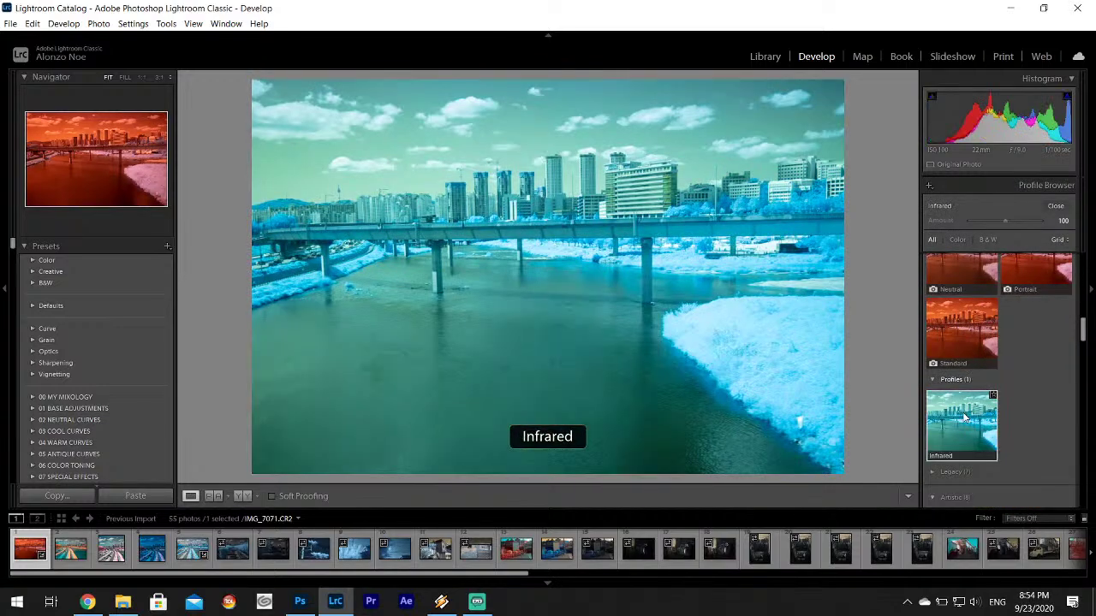
pyautogui.click(1055, 206)
pyautogui.click(937, 268)
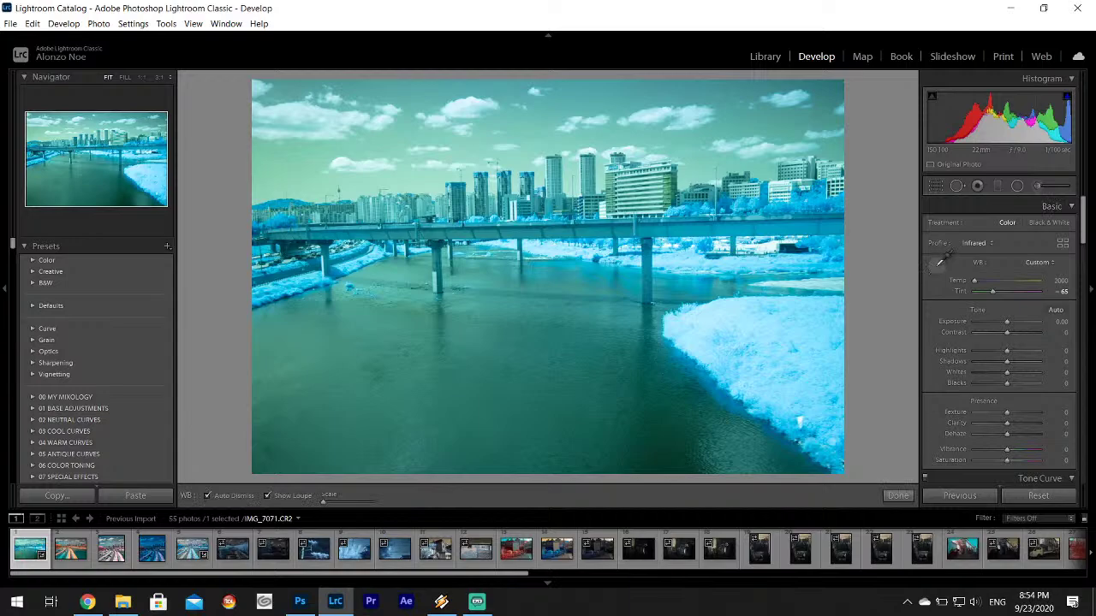
pyautogui.click(465, 108)
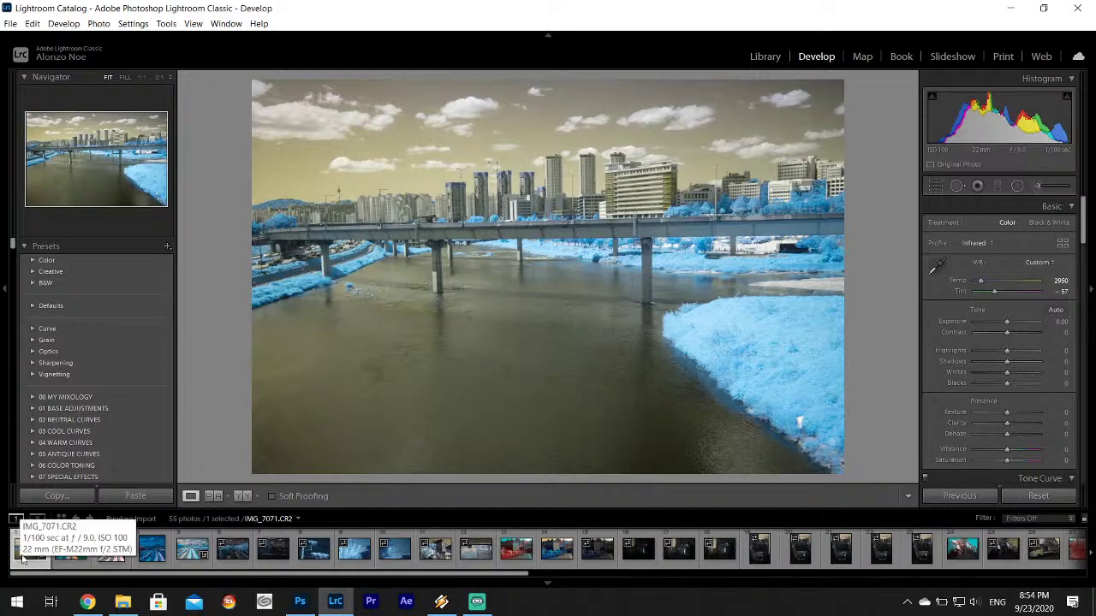
# - Send IMG_7071.CR2 to Adobe Photoshop 2020 for editing
pyautogui.rightClick(456, 293)
pyautogui.moveTo(512, 325)
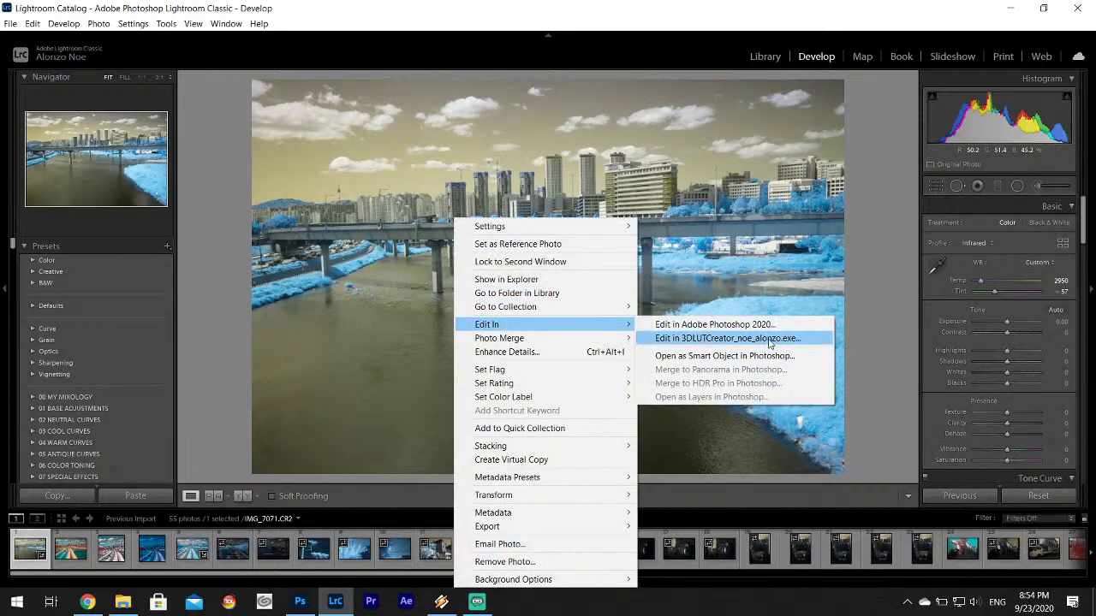
pyautogui.click(776, 328)
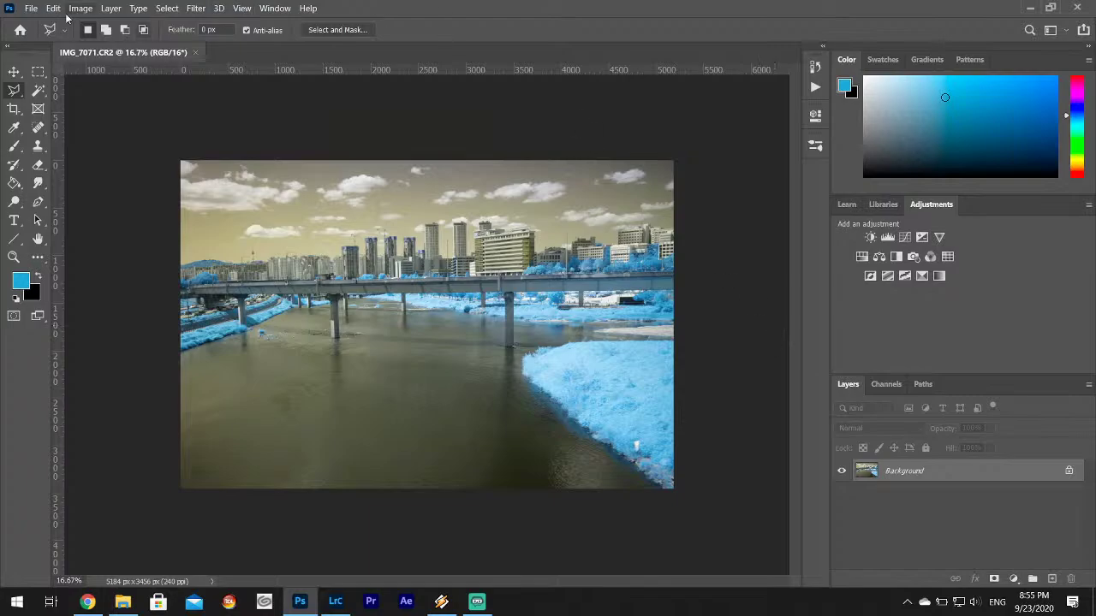
# - Start a Channel Mixer adjustment and set the Red output channel to 0% Red and 100% Blue
pyautogui.click(31, 8)
pyautogui.moveTo(48, 7)
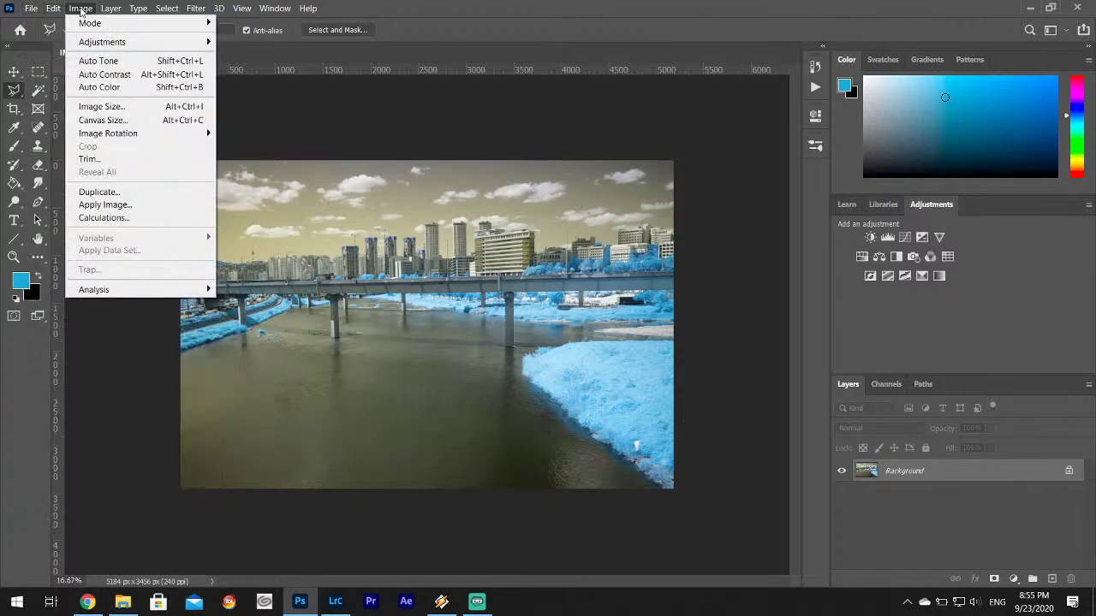
pyautogui.moveTo(154, 42)
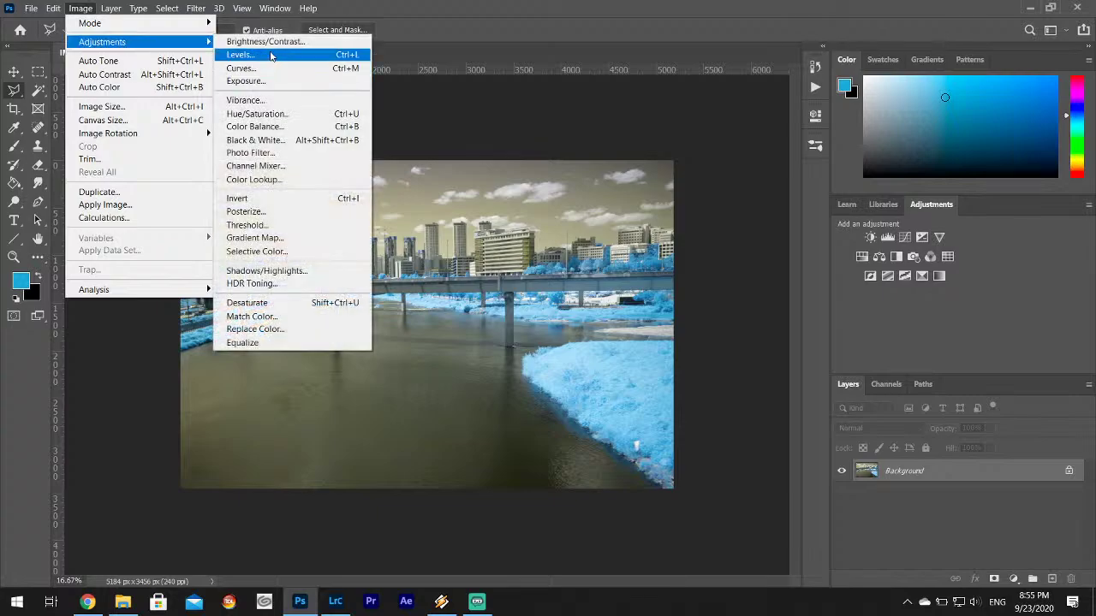
pyautogui.click(278, 166)
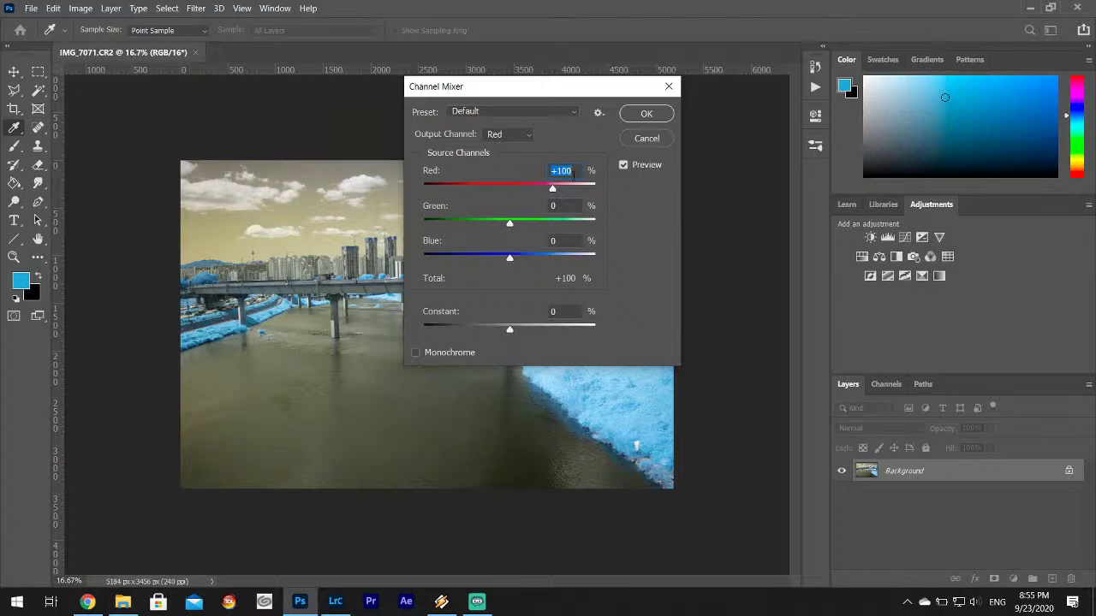
pyautogui.write('0')
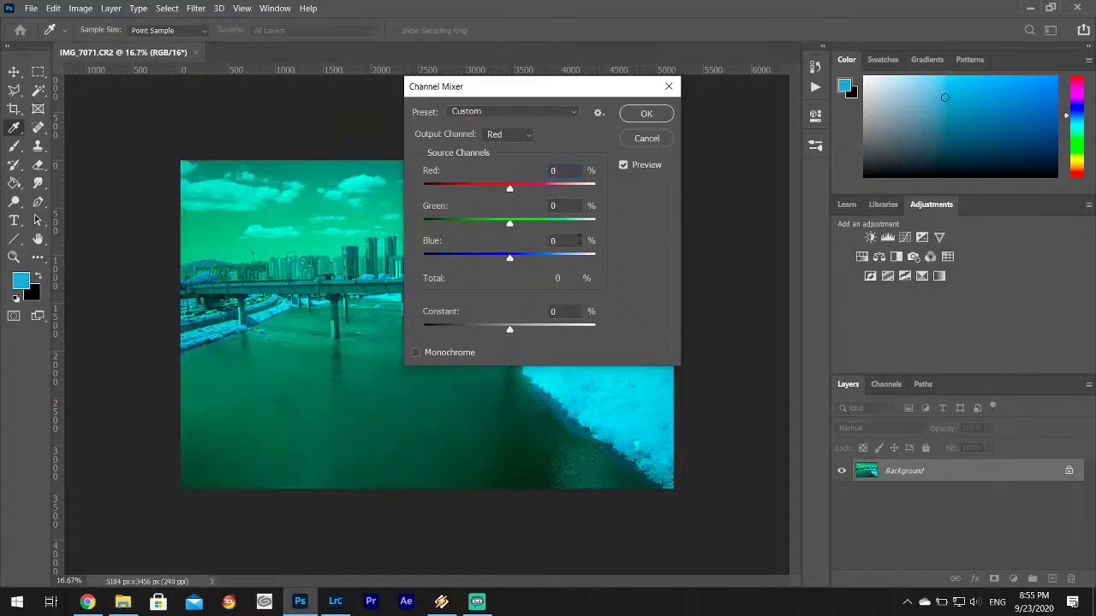
pyautogui.write('100')
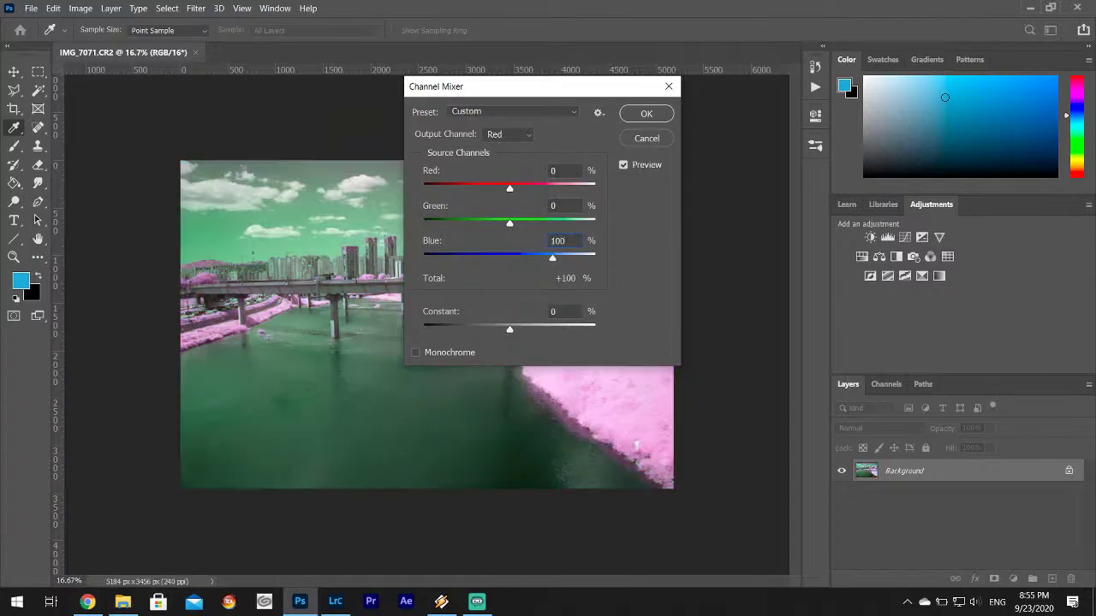
# - Set the Blue output channel to 100% Red and 0% Blue, and apply the Channel Mixer adjustment
pyautogui.click(533, 134)
pyautogui.click(527, 177)
pyautogui.write('100')
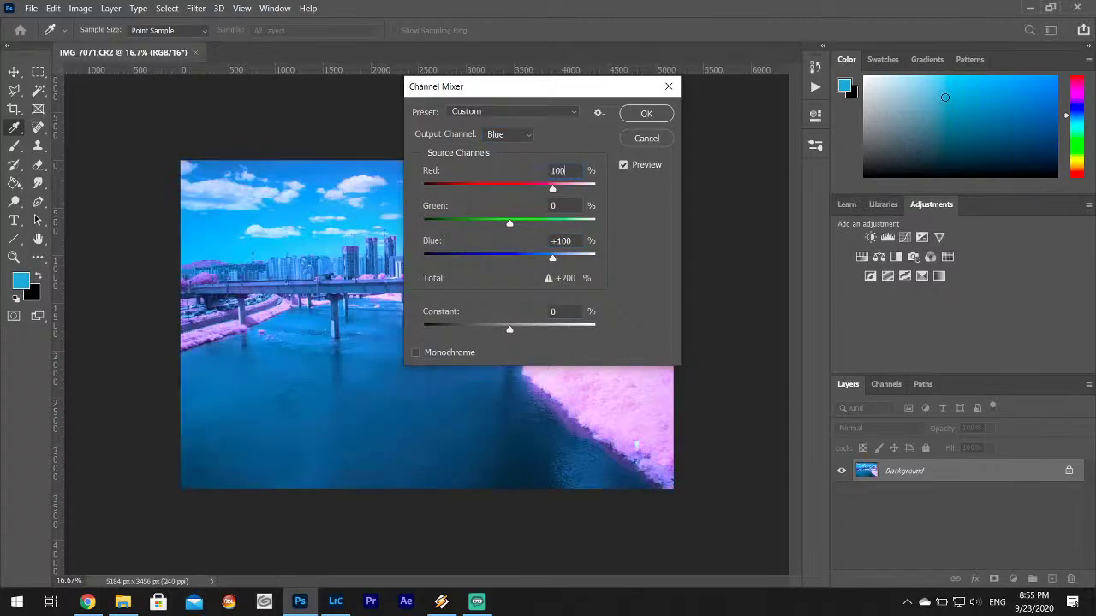
pyautogui.press('Tab')
pyautogui.press('Tab')
pyautogui.write('0')
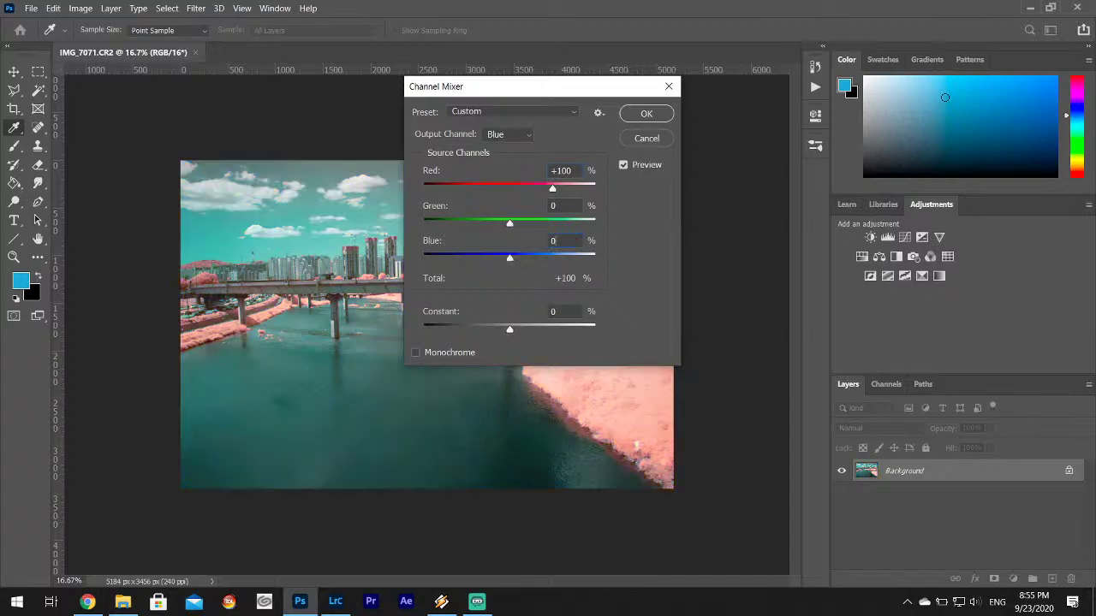
pyautogui.click(646, 114)
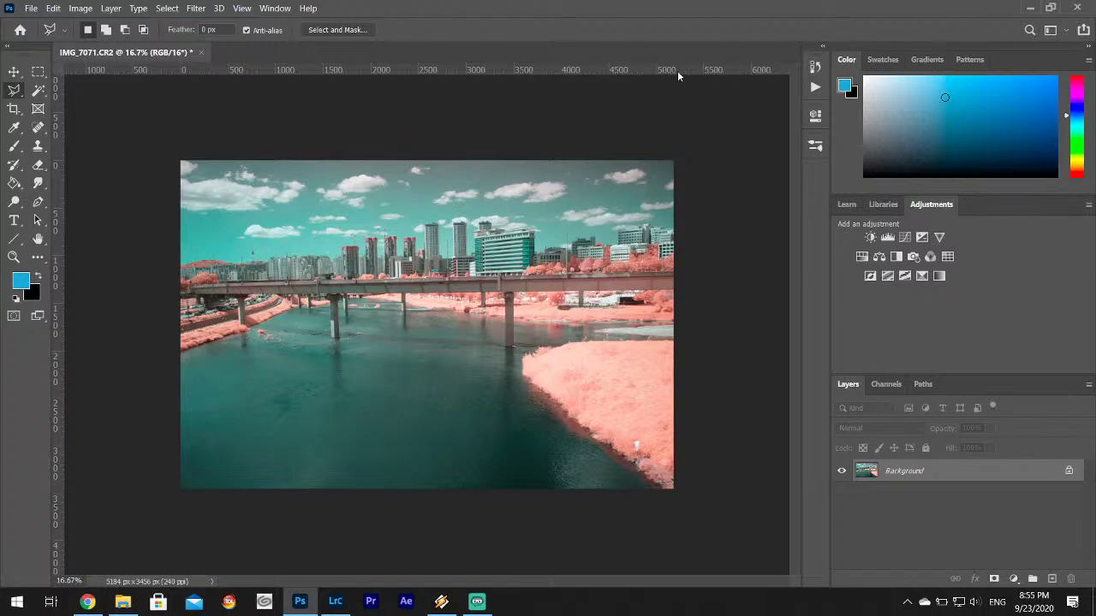
# - Save the channel-swapped image and switch to Lightroom Classic to continue editing it
pyautogui.click(34, 9)
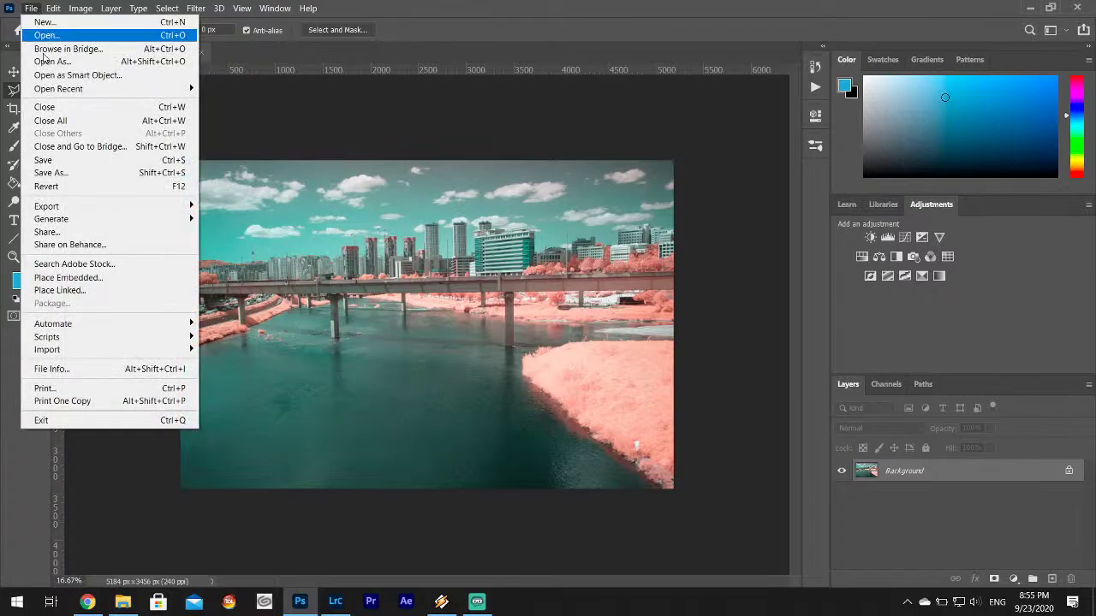
pyautogui.click(55, 163)
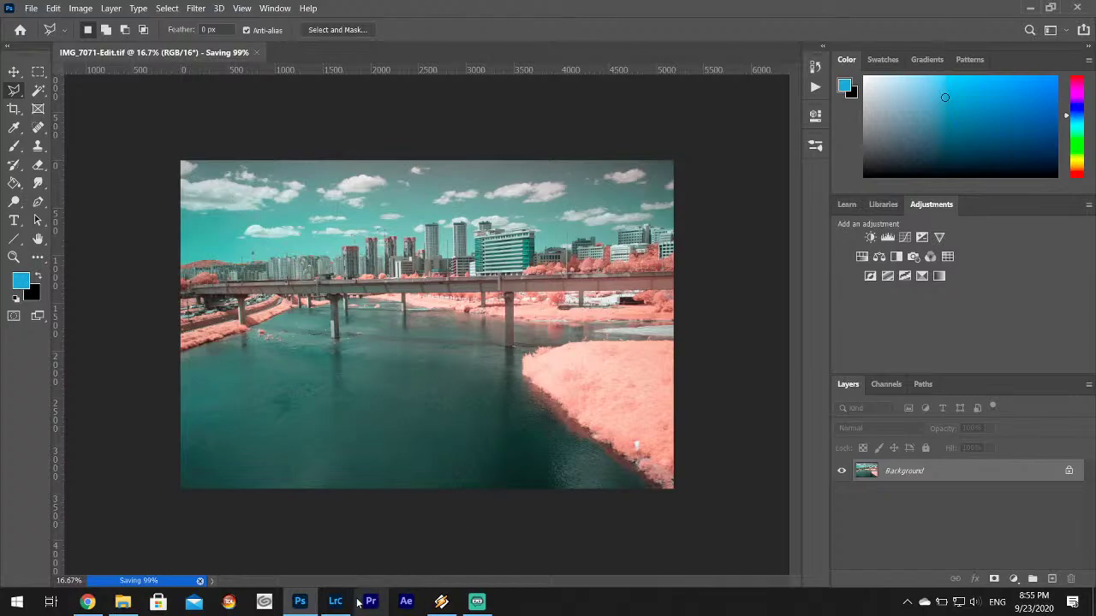
pyautogui.moveTo(353, 603)
pyautogui.click(348, 508)
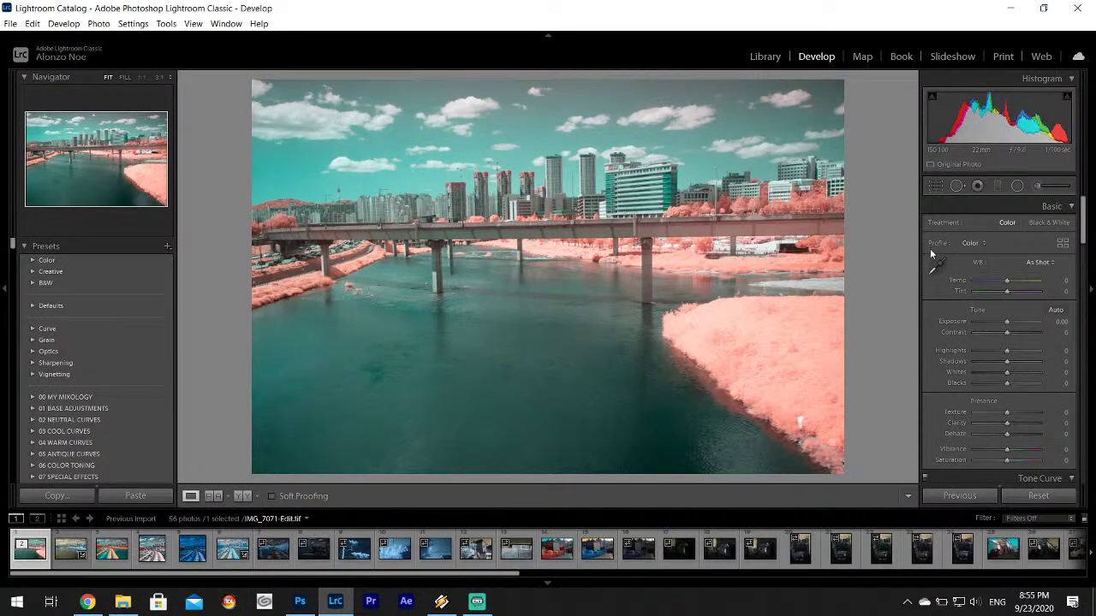
# - Browse to the 00 IR Photography folder in Photography 2017-2020 Sept on the Street (J:) drive, and return to Lightroom Classic
pyautogui.click(127, 602)
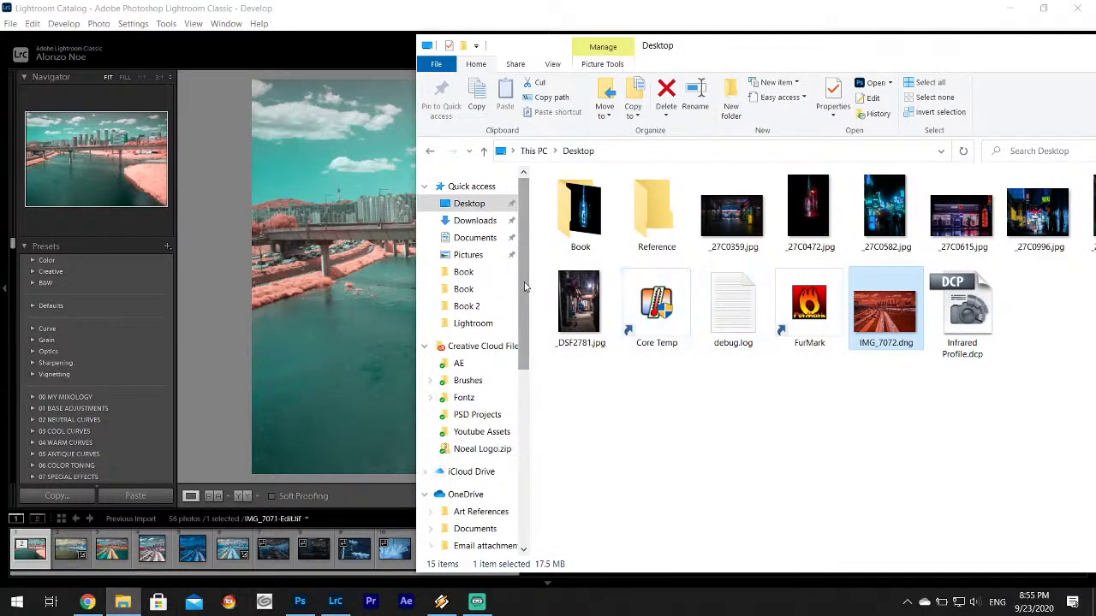
pyautogui.moveTo(525, 287); pyautogui.dragTo(519, 465)
pyautogui.click(465, 517)
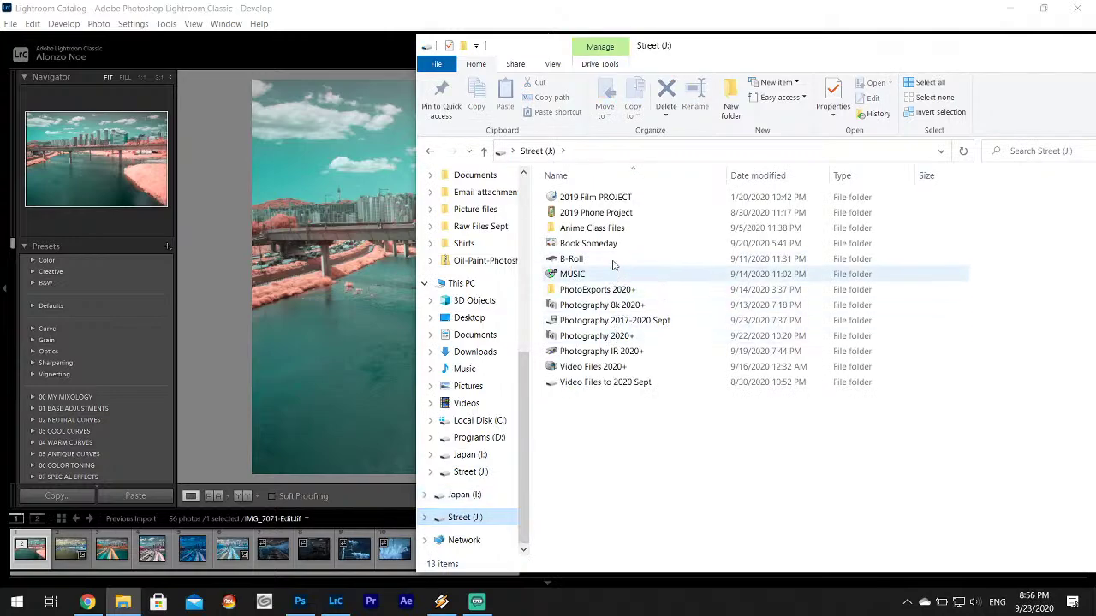
pyautogui.doubleClick(607, 320)
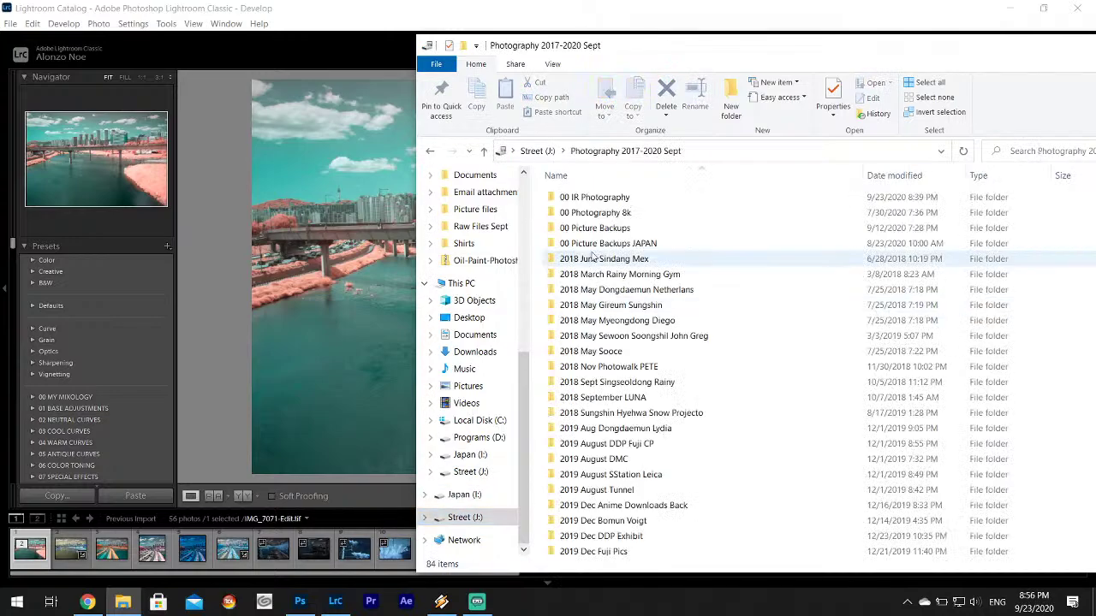
pyautogui.doubleClick(593, 200)
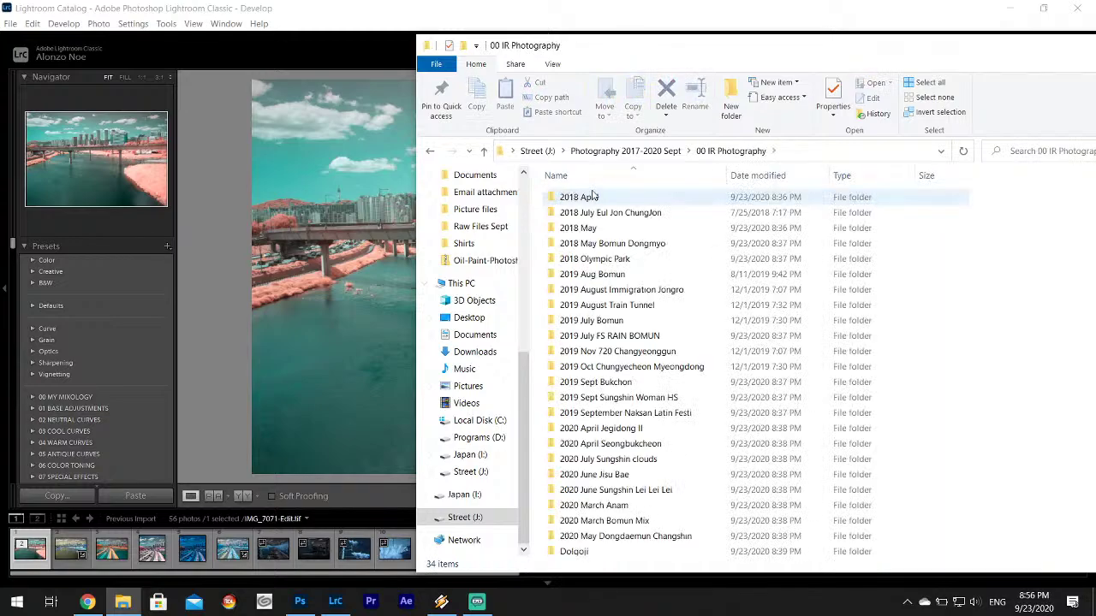
pyautogui.click(654, 197)
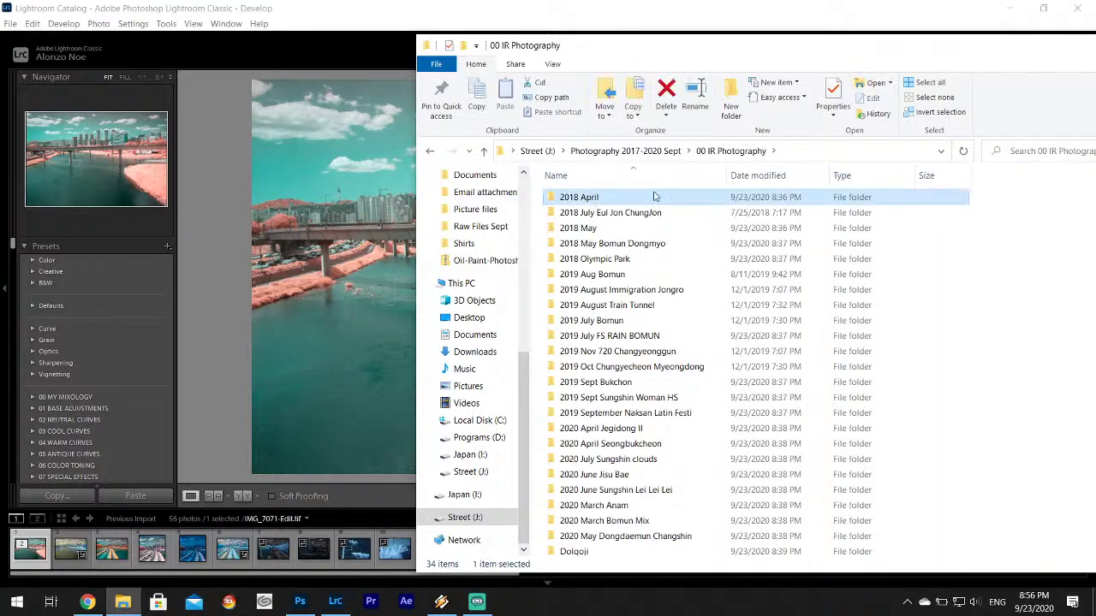
pyautogui.moveTo(1034, 46); pyautogui.dragTo(728, 9)
pyautogui.click(835, 10)
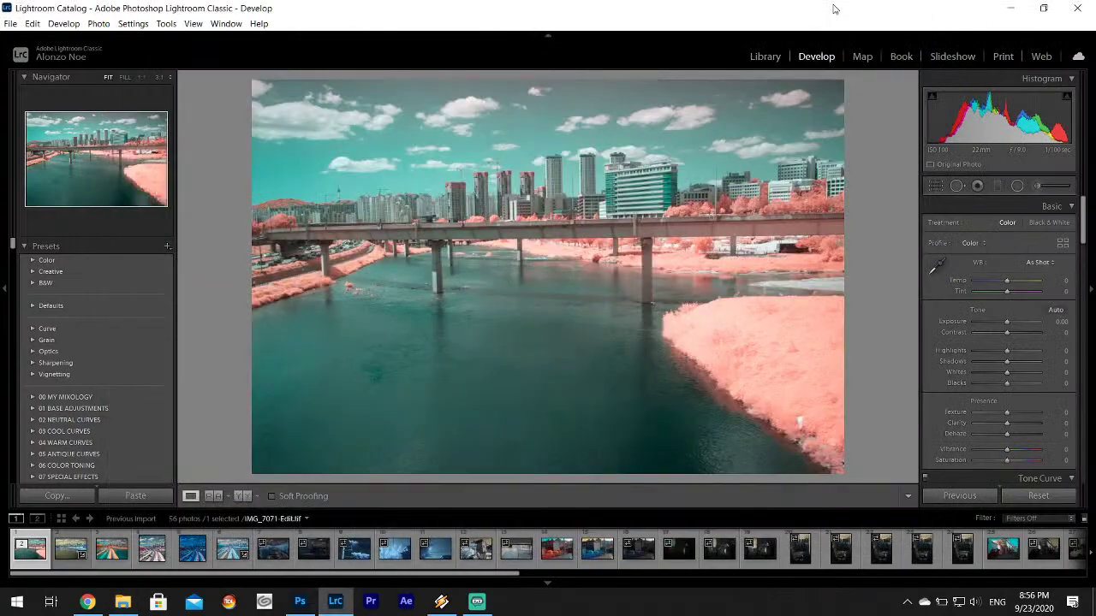
# - Neutralize the white balance of IMG_7071-Edit.tif by sampling a cloud in the sky
pyautogui.click(937, 267)
pyautogui.click(315, 111)
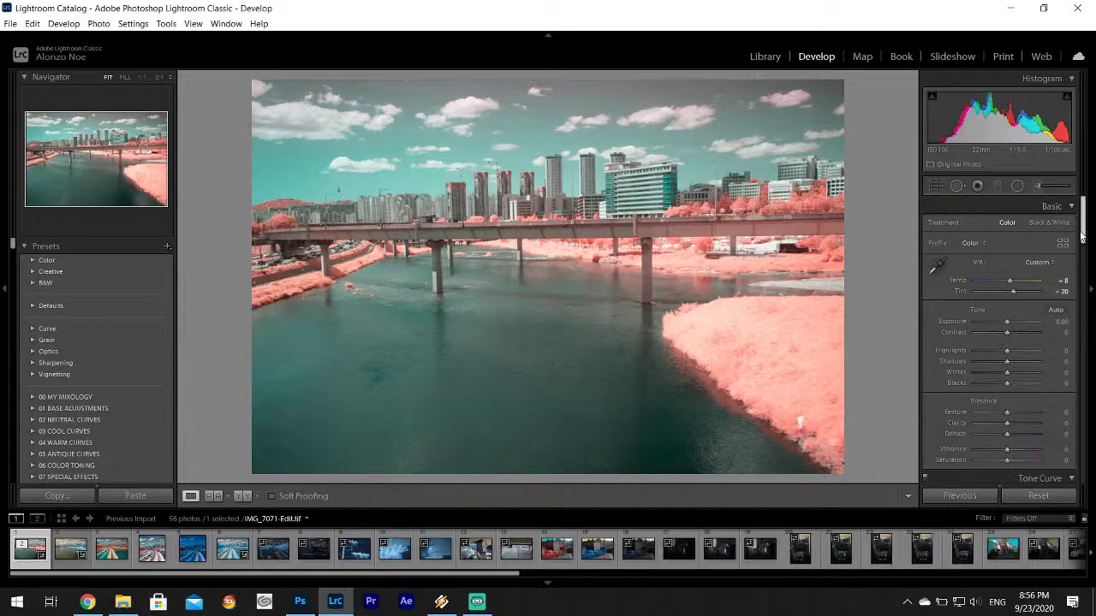
# - Set the green hue to -100, the aqua hue to +85 and the aqua saturation to +32
pyautogui.moveTo(1081, 237); pyautogui.dragTo(1091, 319)
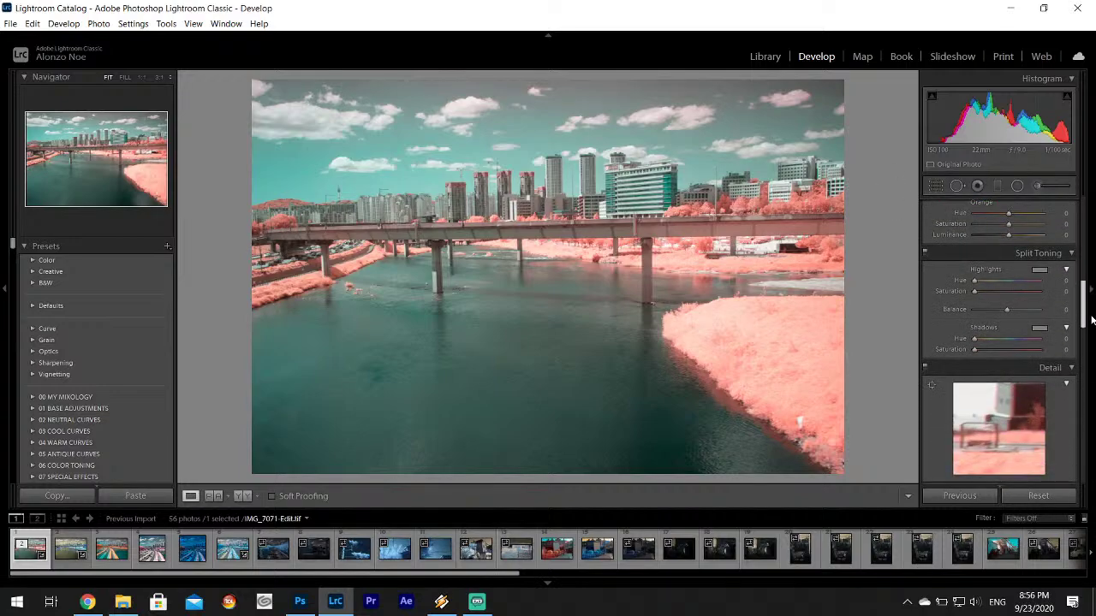
pyautogui.scroll(5, 1021, 335)
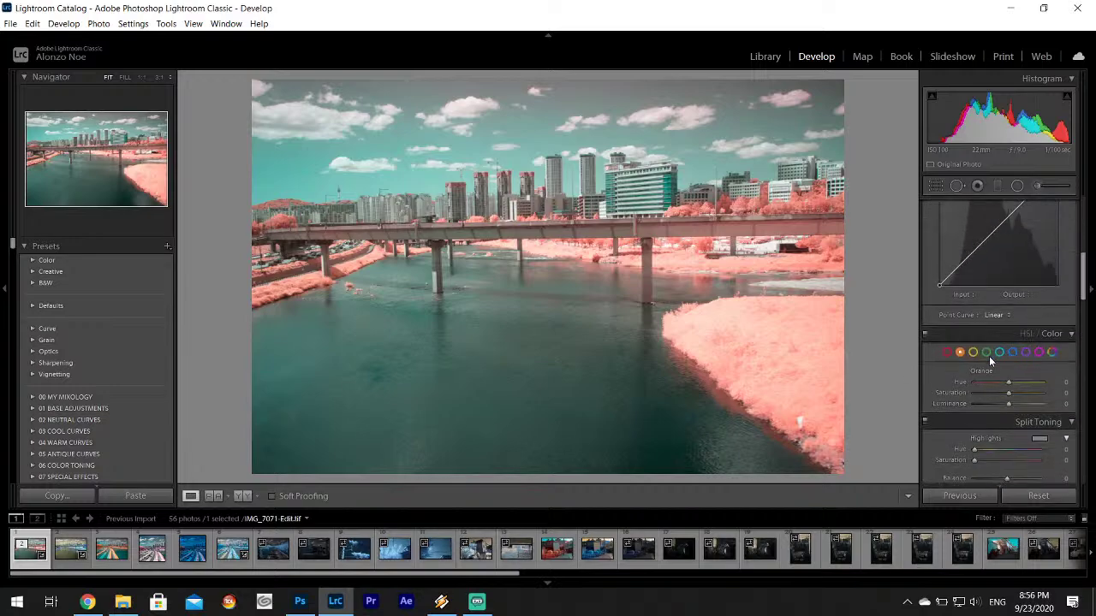
pyautogui.moveTo(1005, 382); pyautogui.dragTo(942, 394)
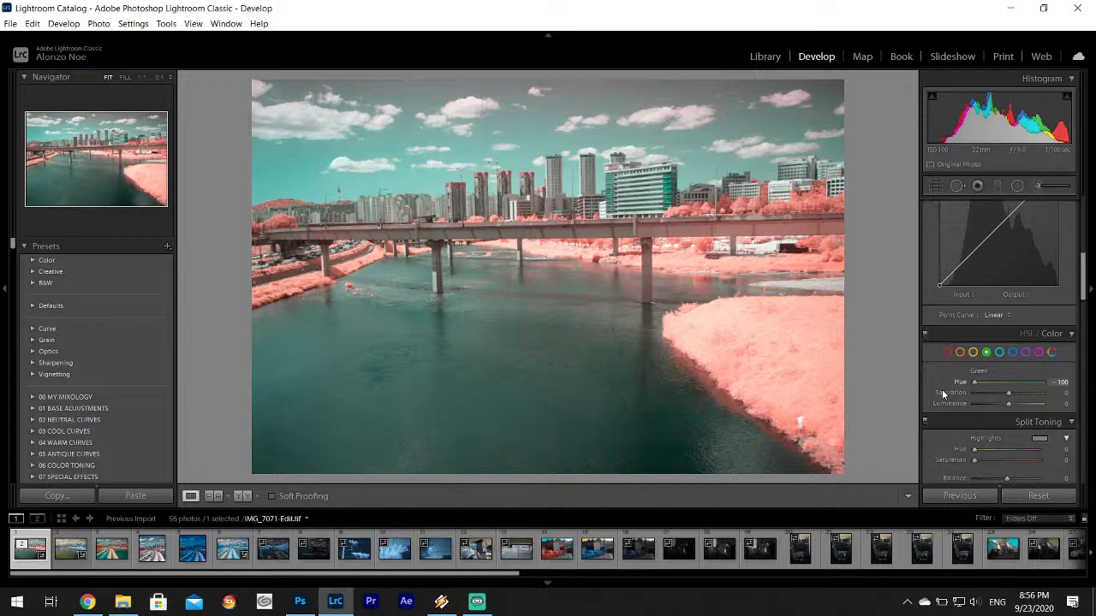
pyautogui.click(1000, 352)
pyautogui.moveTo(1007, 385)
pyautogui.mouseDown()
pyautogui.moveTo(1037, 386)
pyautogui.moveTo(1019, 394)
pyautogui.mouseUp()
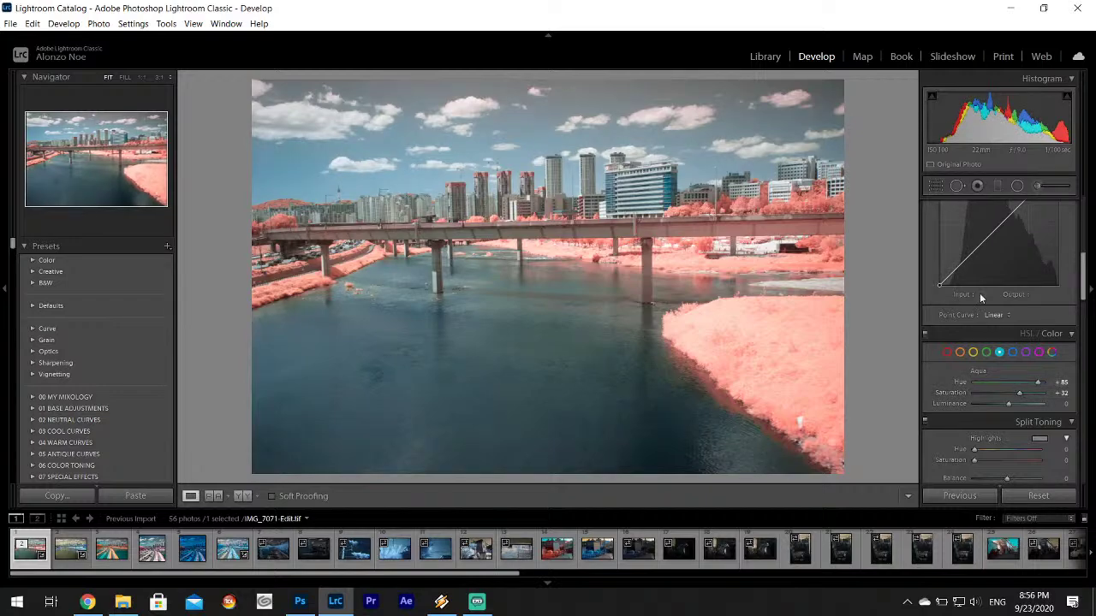
# - Try an orange hue of -100 with an orange saturation of -82, and reset both values
pyautogui.click(960, 352)
pyautogui.moveTo(1009, 382); pyautogui.dragTo(981, 397)
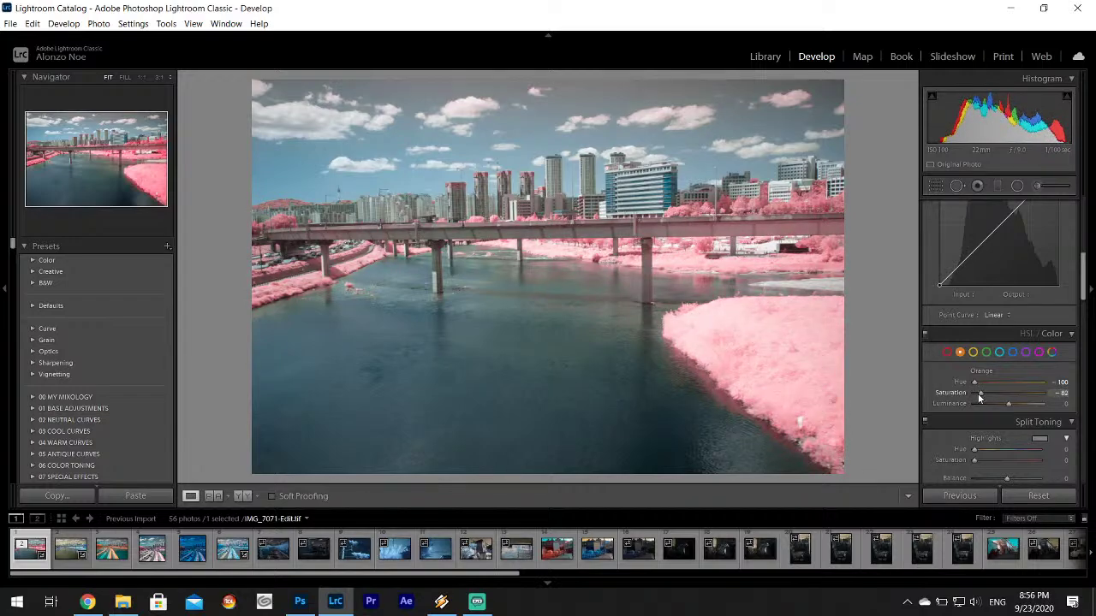
pyautogui.doubleClick(978, 393)
pyautogui.doubleClick(961, 380)
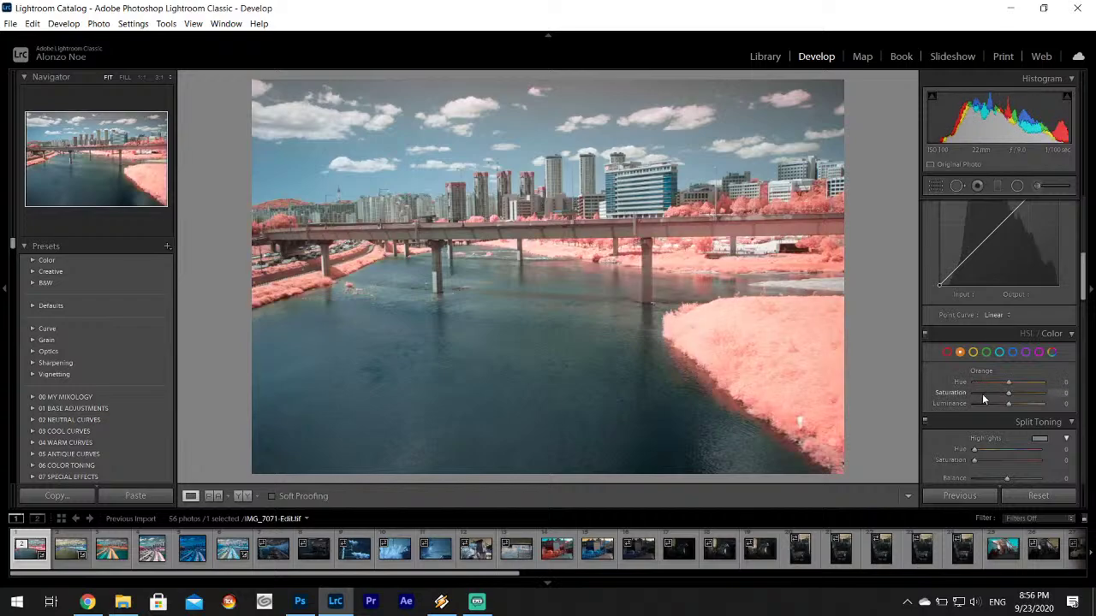
# - Set the orange saturation to -42 and the photo's vibrance to +35
pyautogui.moveTo(1007, 393); pyautogui.dragTo(993, 393)
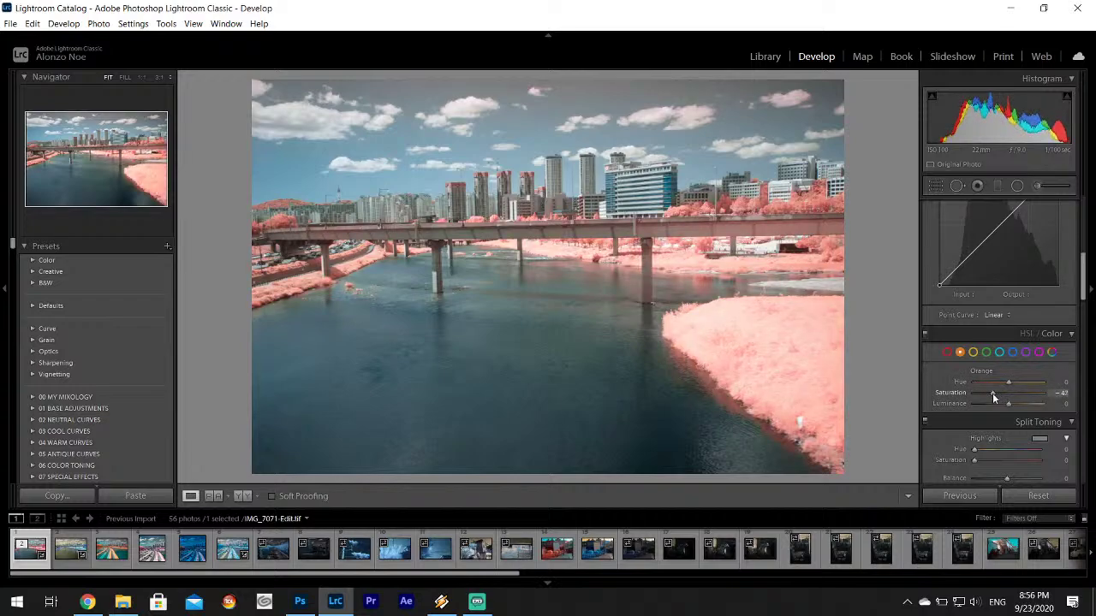
pyautogui.scroll(5, 1052, 334)
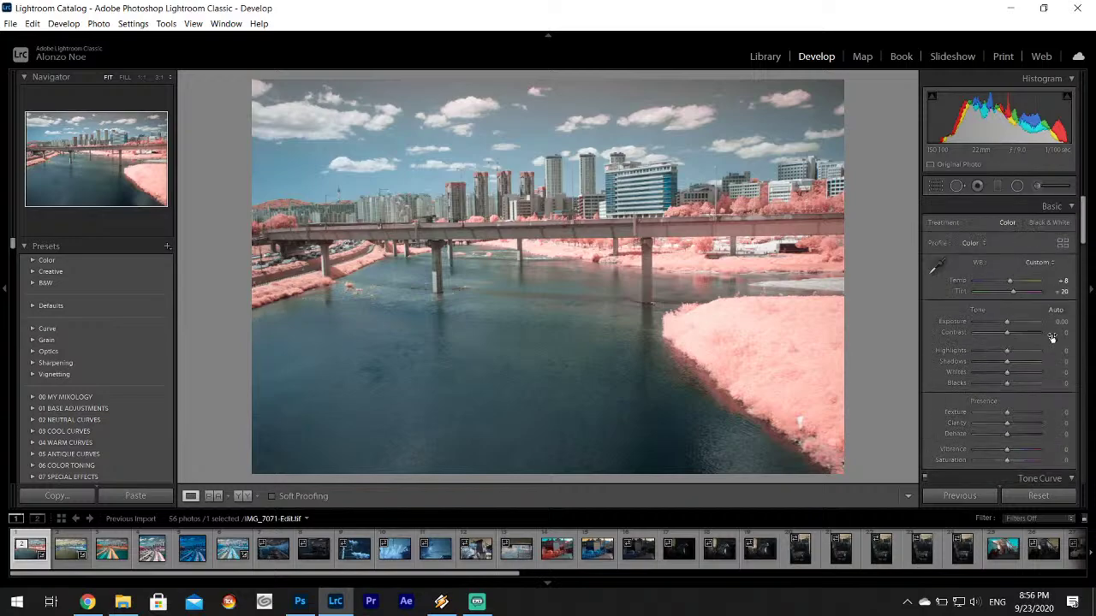
pyautogui.moveTo(1010, 450); pyautogui.dragTo(1021, 452)
# - Start an adjustment brush on the river with the 12 Sky | Cloud | Ocean effect
pyautogui.click(1038, 185)
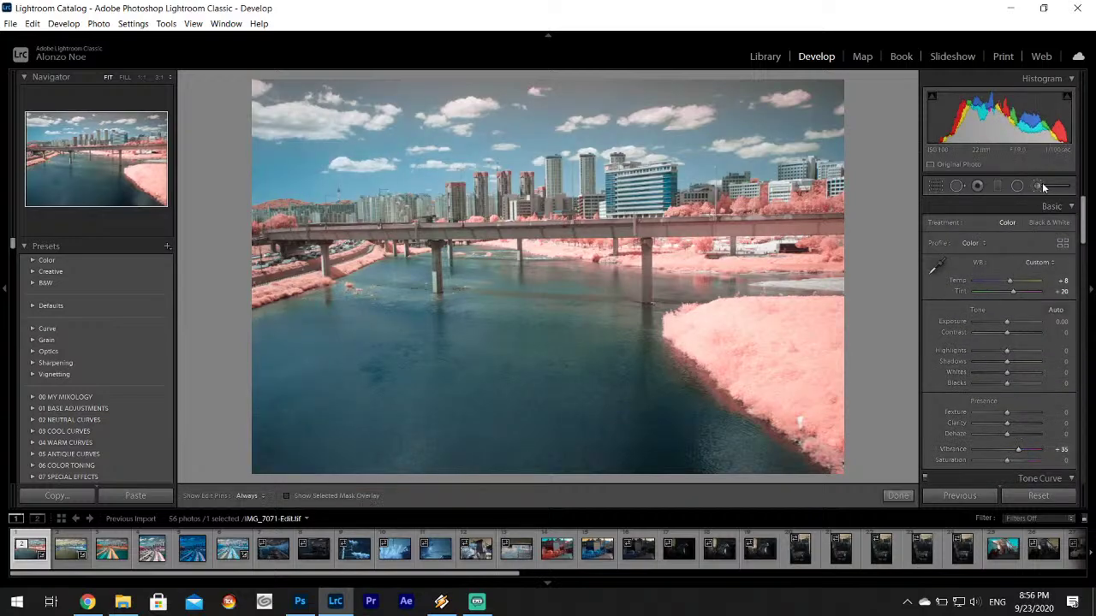
pyautogui.click(983, 225)
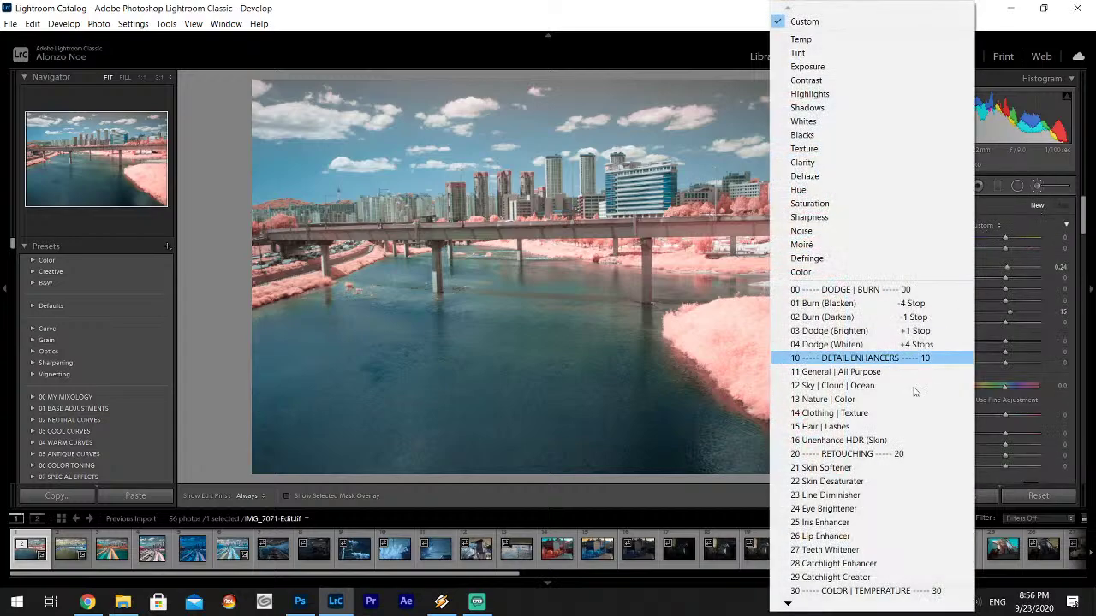
pyautogui.click(830, 386)
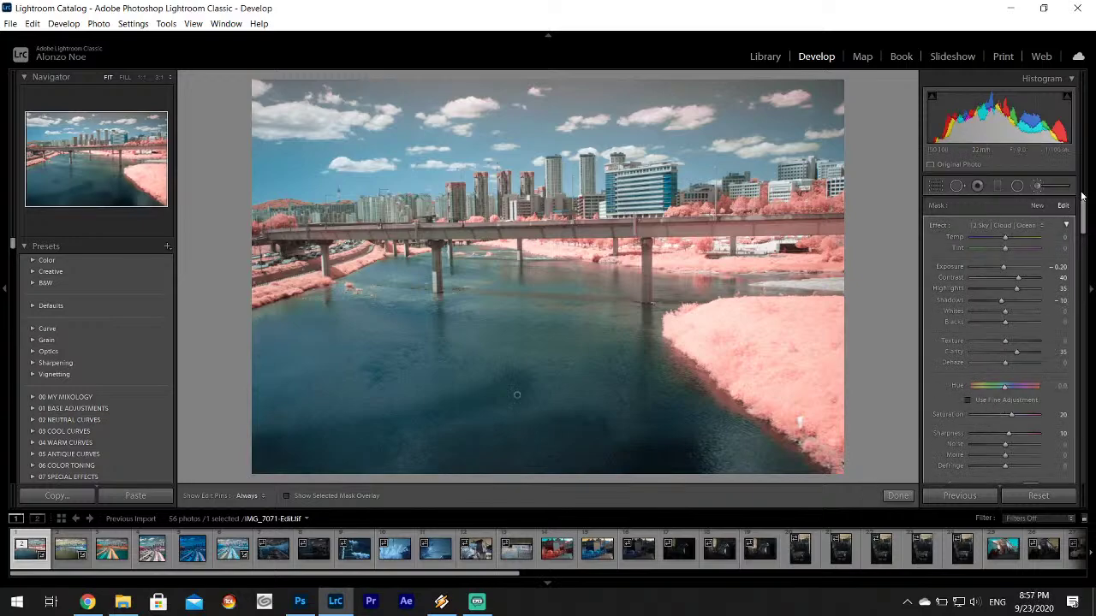
# - Set the brush size to 20.2, paint the effect over the rest of the river, and finish the brush adjustment
pyautogui.moveTo(1085, 209); pyautogui.dragTo(1086, 236)
pyautogui.moveTo(976, 339); pyautogui.dragTo(985, 340)
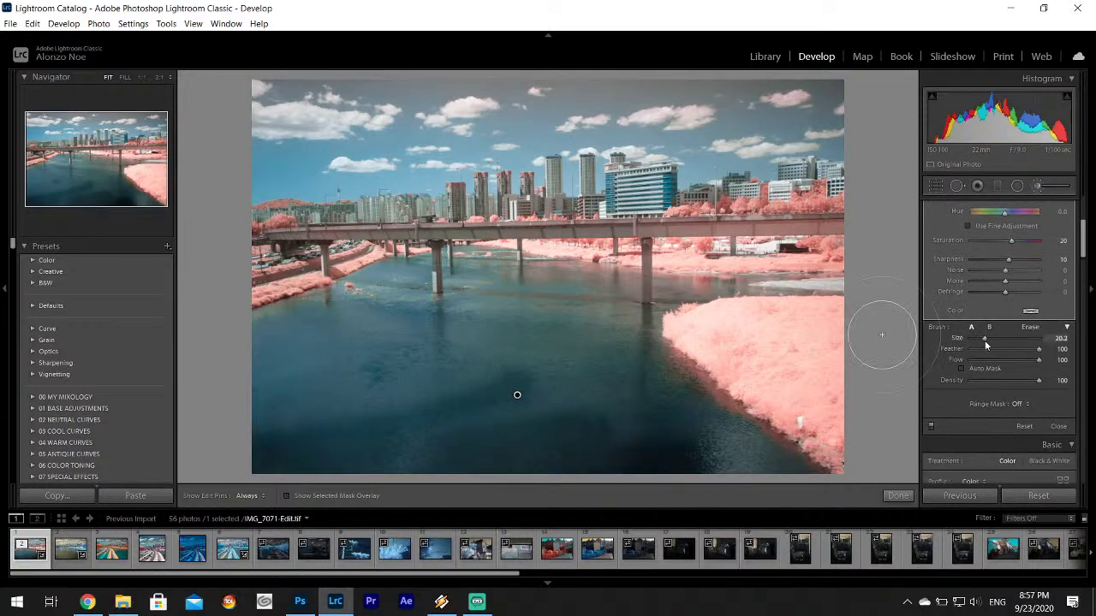
pyautogui.press('h')
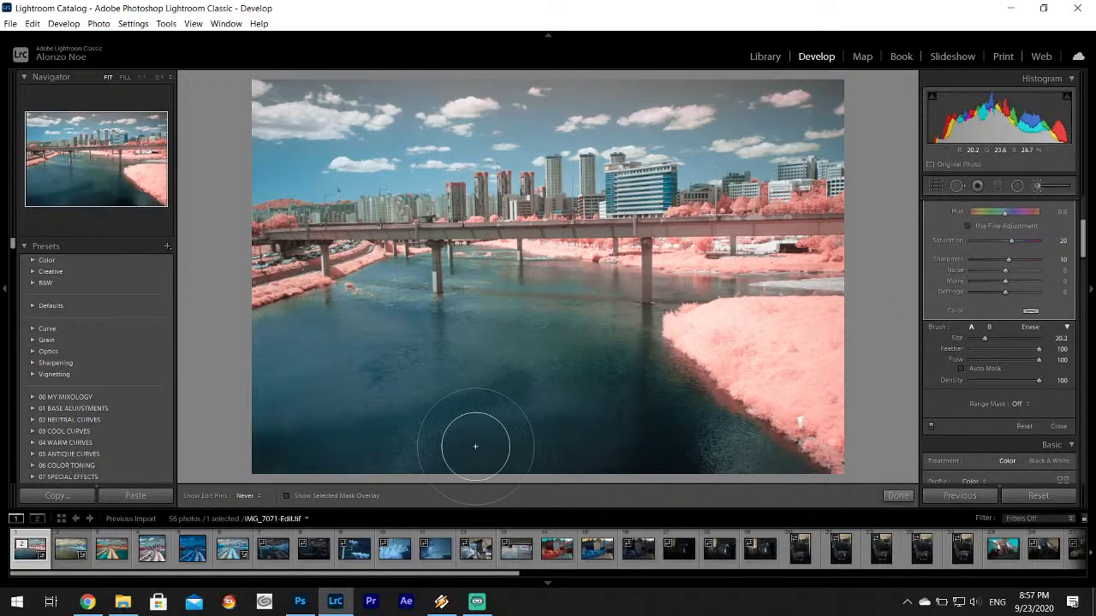
pyautogui.moveTo(472, 443)
pyautogui.mouseDown()
pyautogui.moveTo(395, 397)
pyautogui.moveTo(348, 433)
pyautogui.moveTo(297, 399)
pyautogui.moveTo(343, 357)
pyautogui.moveTo(341, 309)
pyautogui.moveTo(380, 282)
pyautogui.moveTo(399, 306)
pyautogui.moveTo(502, 326)
pyautogui.moveTo(506, 277)
pyautogui.moveTo(543, 289)
pyautogui.moveTo(579, 306)
pyautogui.moveTo(569, 331)
pyautogui.moveTo(636, 366)
pyautogui.moveTo(769, 485)
pyautogui.moveTo(528, 368)
pyautogui.moveTo(287, 393)
pyautogui.moveTo(376, 456)
pyautogui.moveTo(435, 428)
pyautogui.moveTo(410, 390)
pyautogui.mouseUp()
pyautogui.press('h')
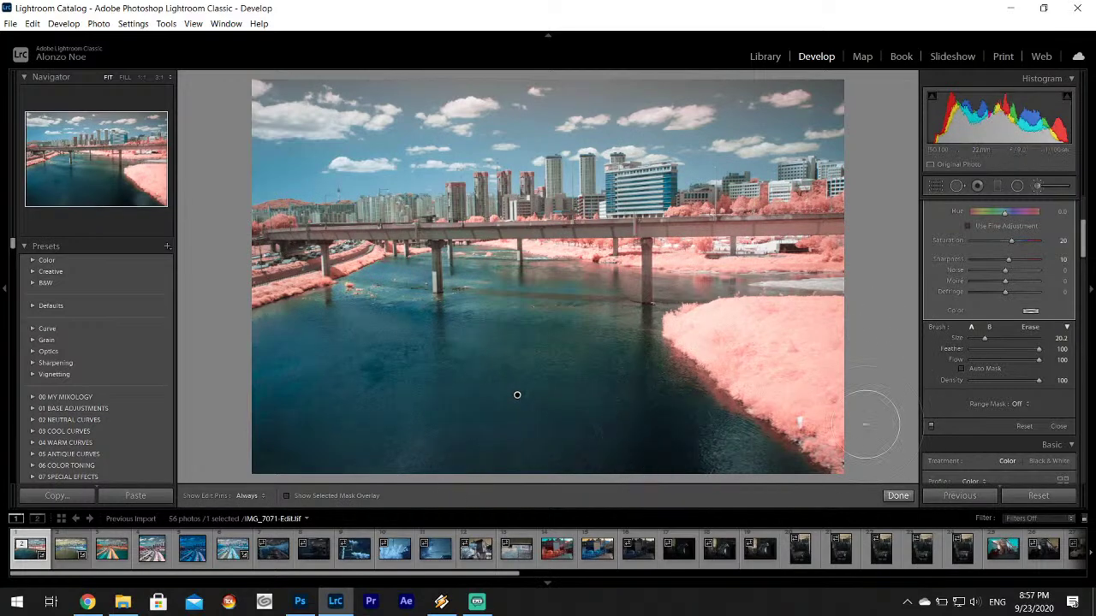
pyautogui.press('h')
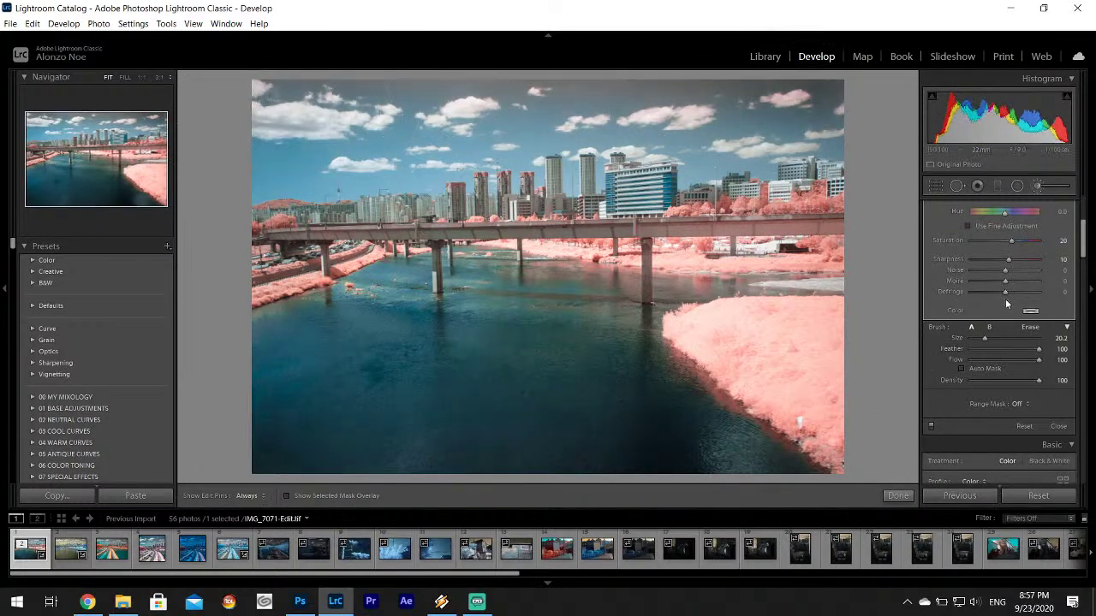
pyautogui.press('h')
pyautogui.click(898, 497)
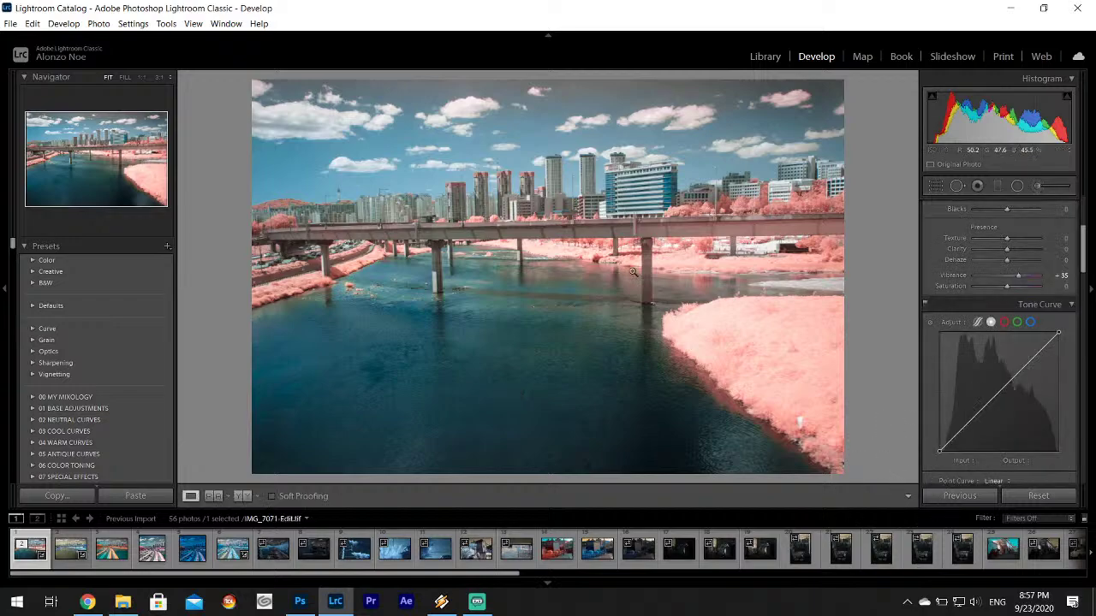
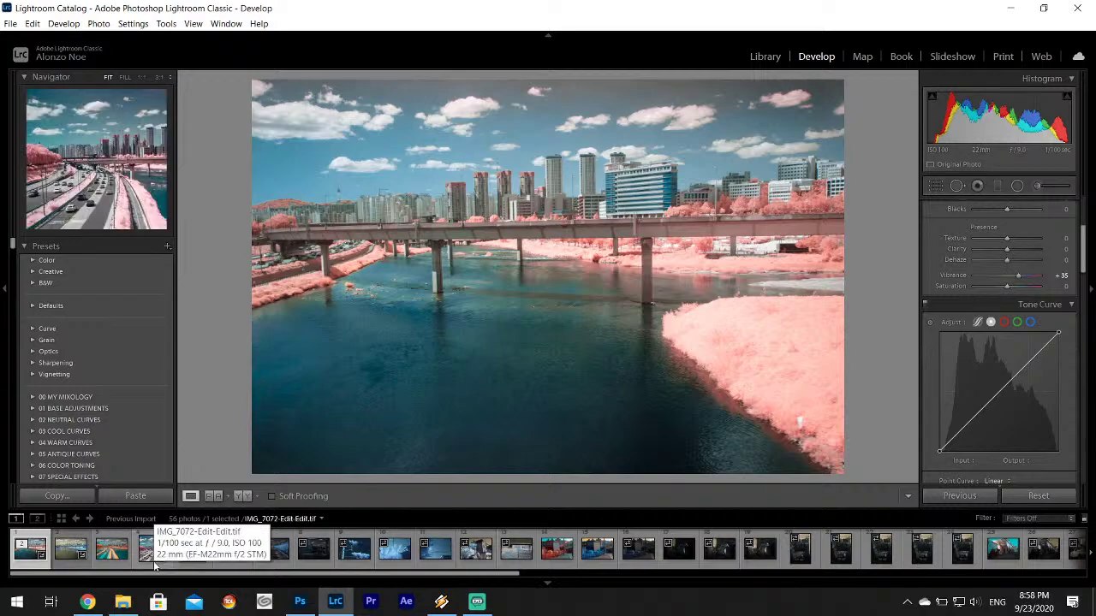
# - Open the export settings for the edited river photo and put it in a desktop subfolder named Infrared
pyautogui.click(10, 24)
pyautogui.click(106, 196)
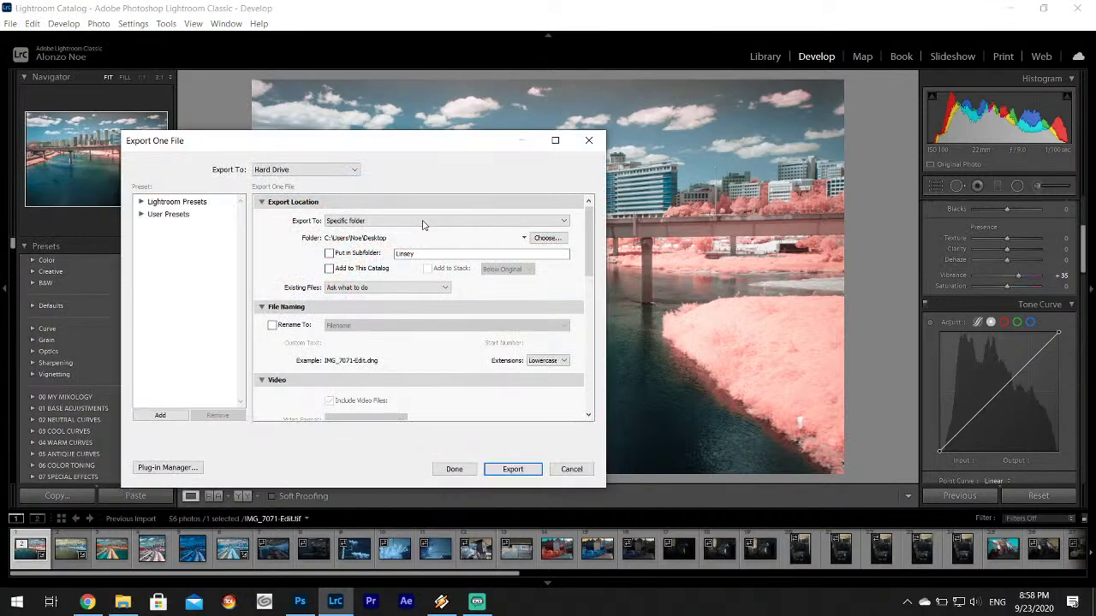
pyautogui.click(548, 239)
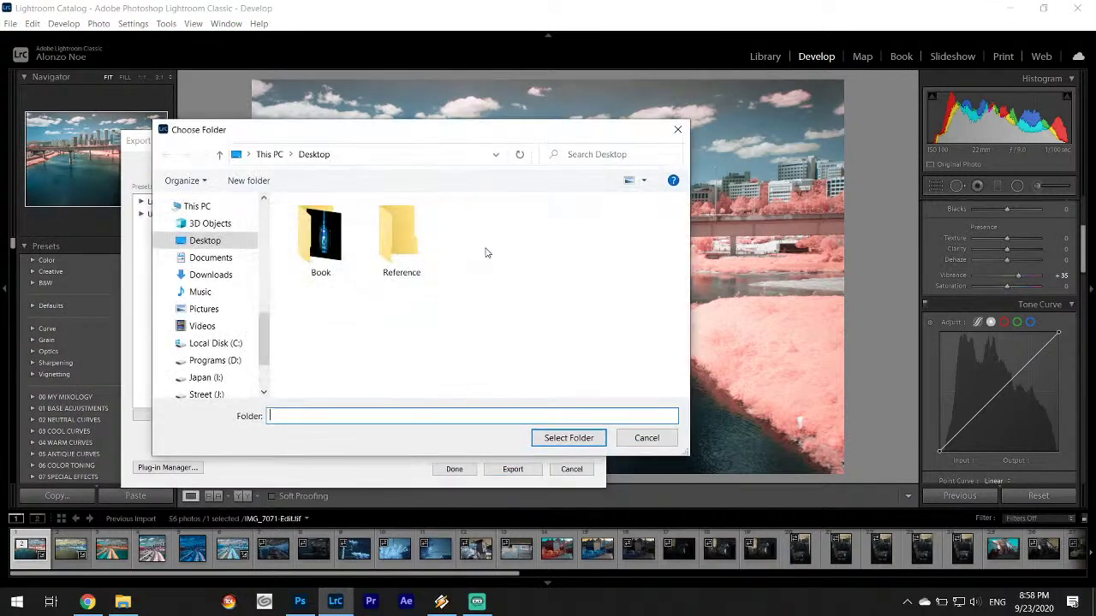
pyautogui.click(647, 438)
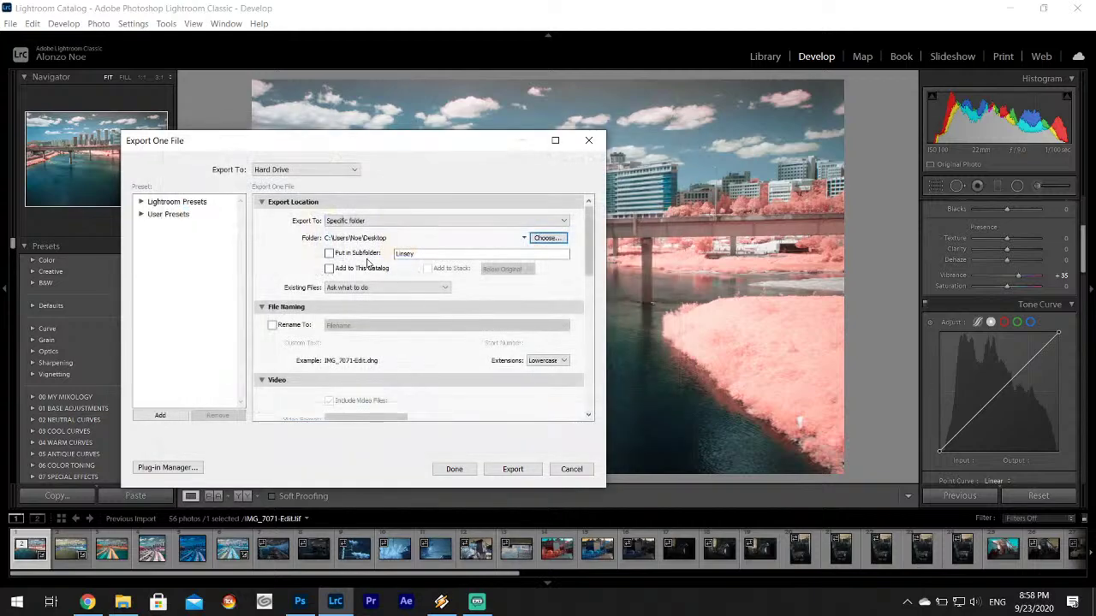
pyautogui.doubleClick(416, 253)
pyautogui.write('IUR1')
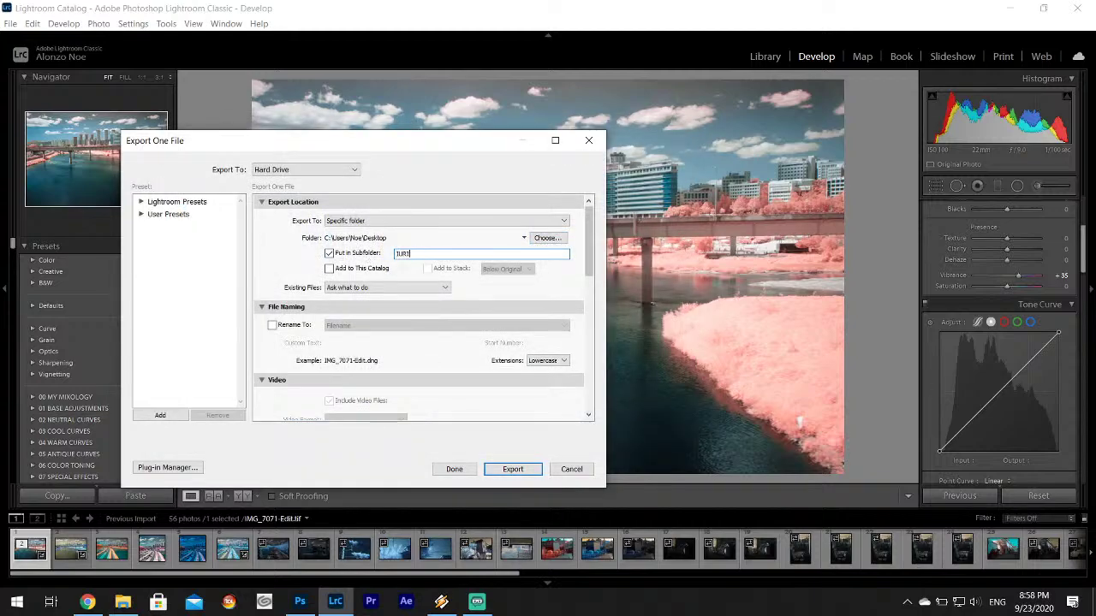
pyautogui.press('BackSpace')
pyautogui.press('BackSpace')
pyautogui.press('BackSpace')
pyautogui.write('nfrared')
# - Set the export image format to JPEG and export the river photo
pyautogui.moveTo(587, 238); pyautogui.dragTo(589, 310)
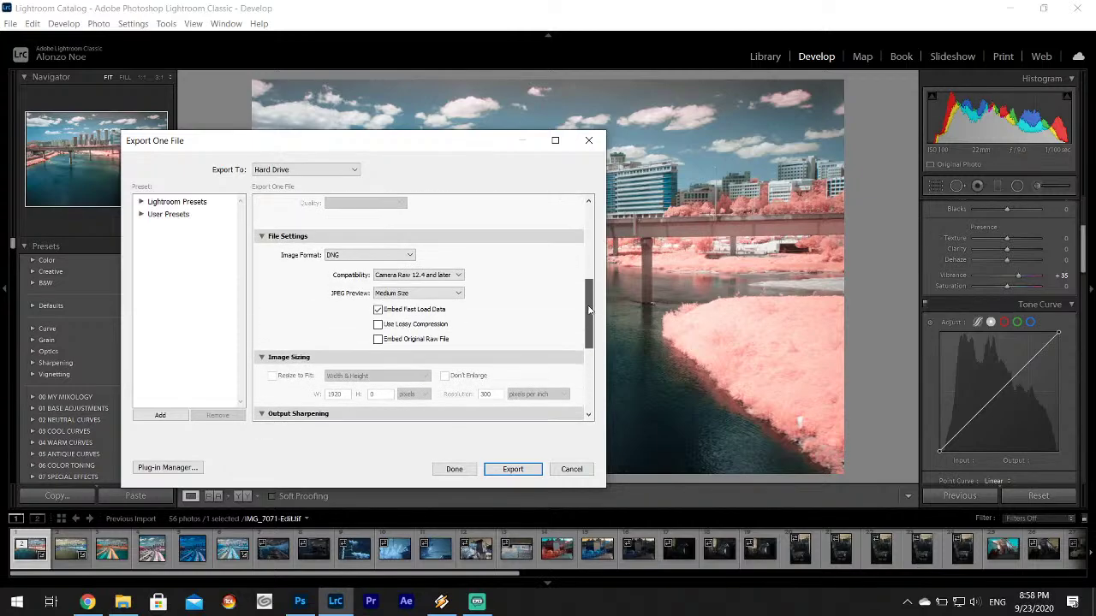
pyautogui.click(392, 254)
pyautogui.click(358, 265)
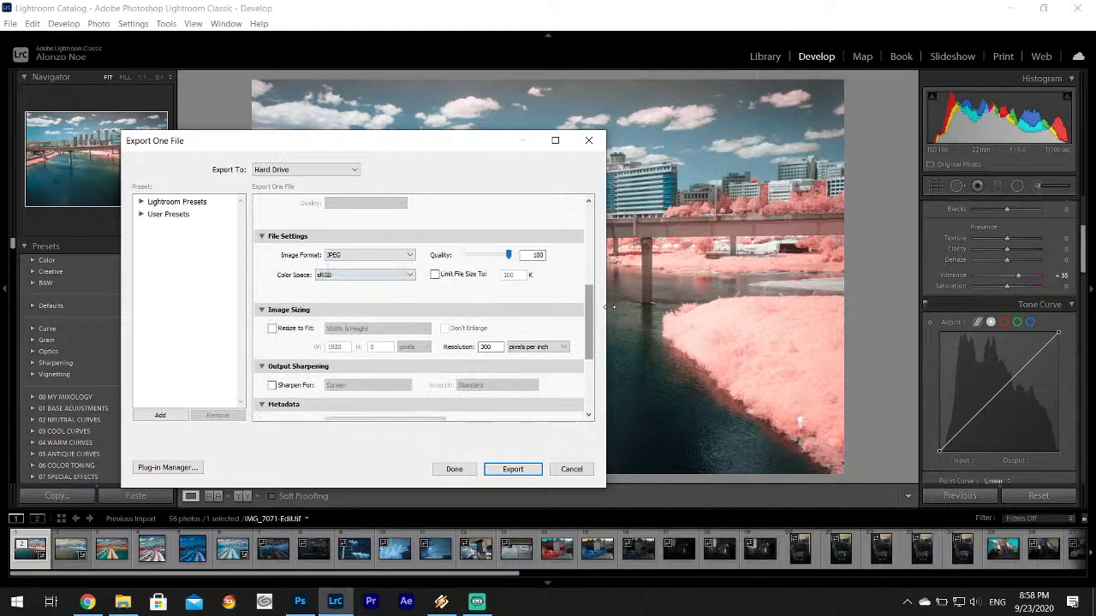
pyautogui.moveTo(589, 306); pyautogui.dragTo(589, 210)
pyautogui.click(514, 470)
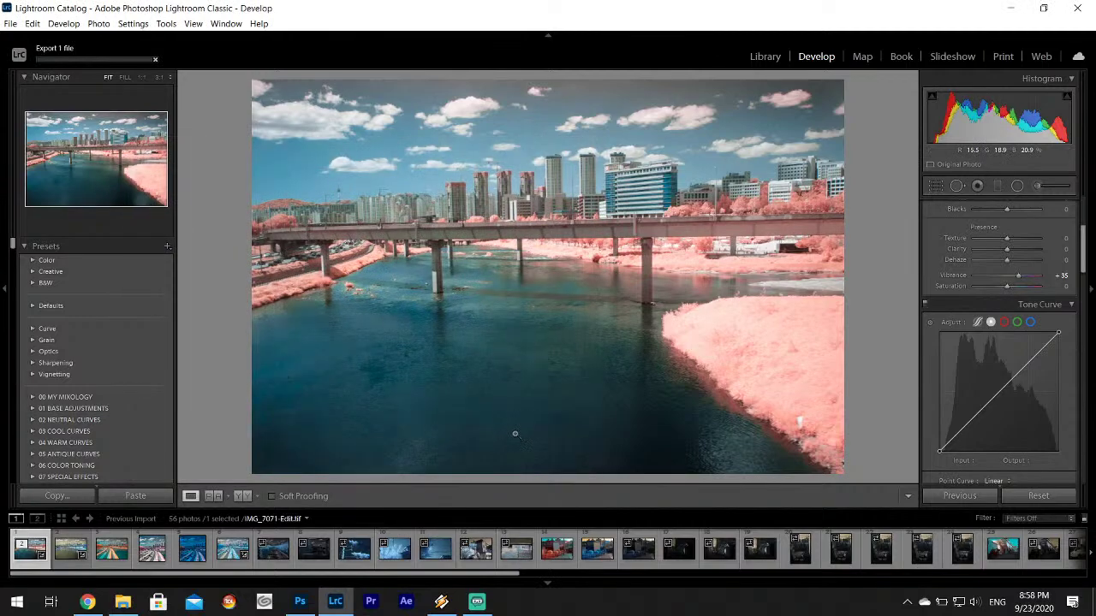
# - Step through the original and edited river and highway photos and open the raw photo IMG_7072.CR2
pyautogui.click(72, 556)
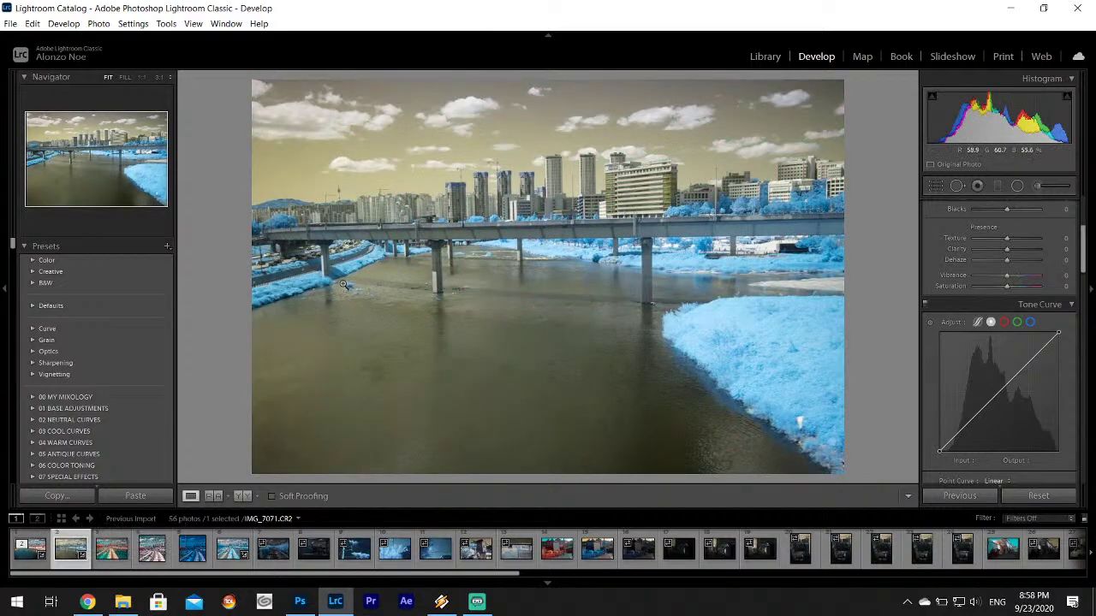
pyautogui.click(112, 552)
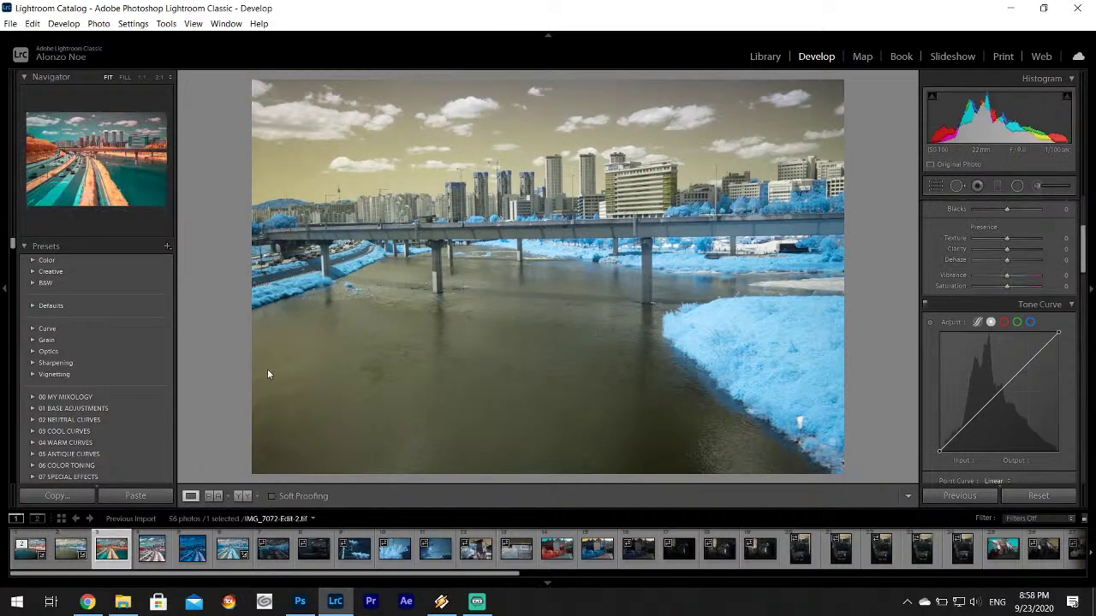
pyautogui.click(152, 549)
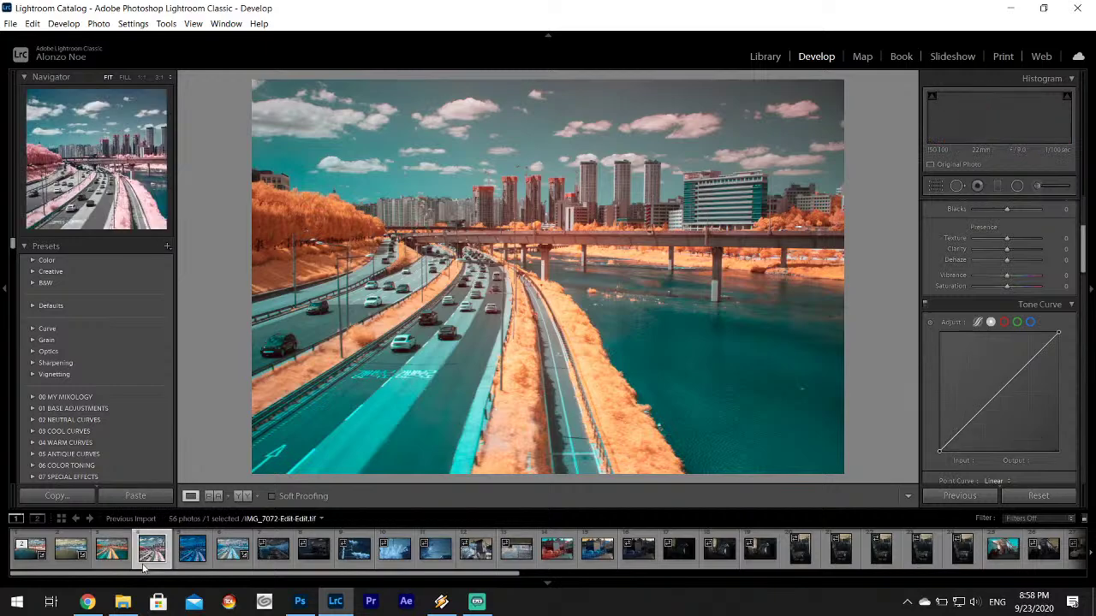
pyautogui.click(204, 558)
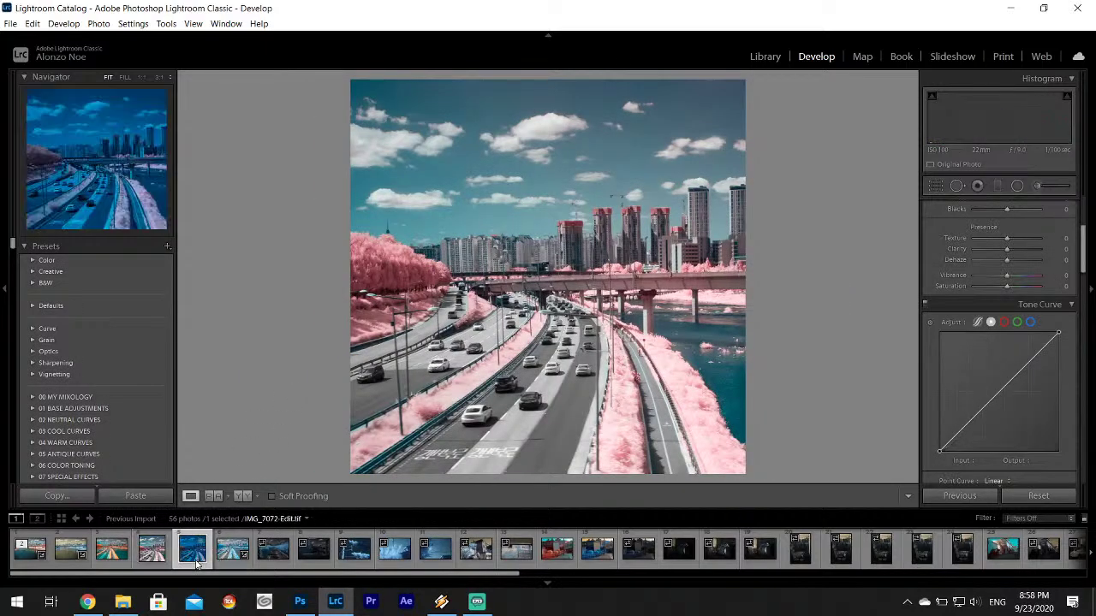
pyautogui.click(231, 555)
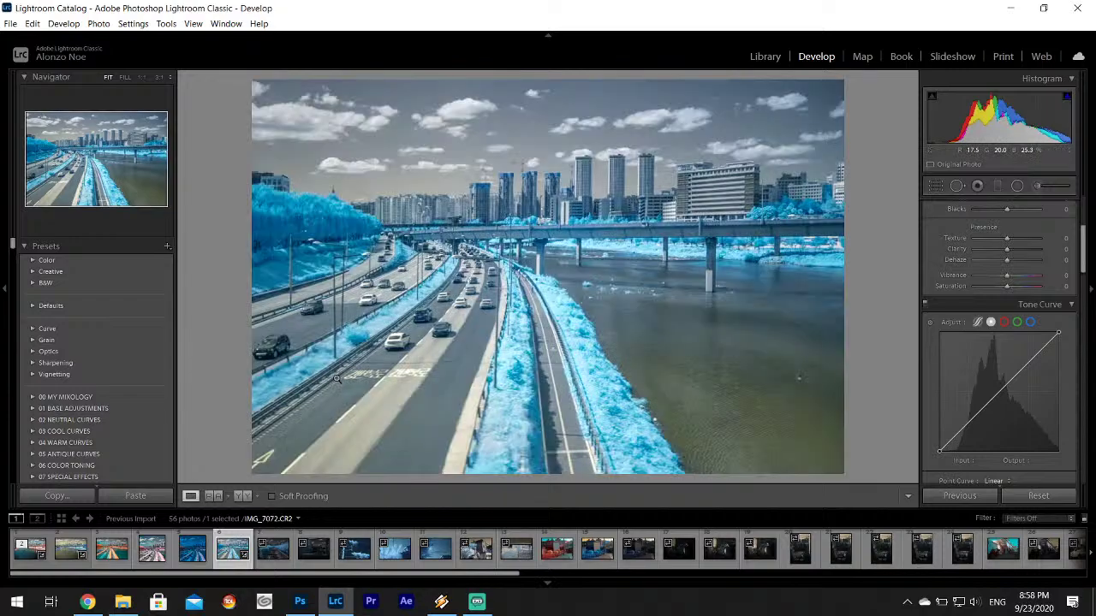
# - View the list of camera profiles available for the highway photo and keep the Infrared profile
pyautogui.scroll(3, 1000, 301)
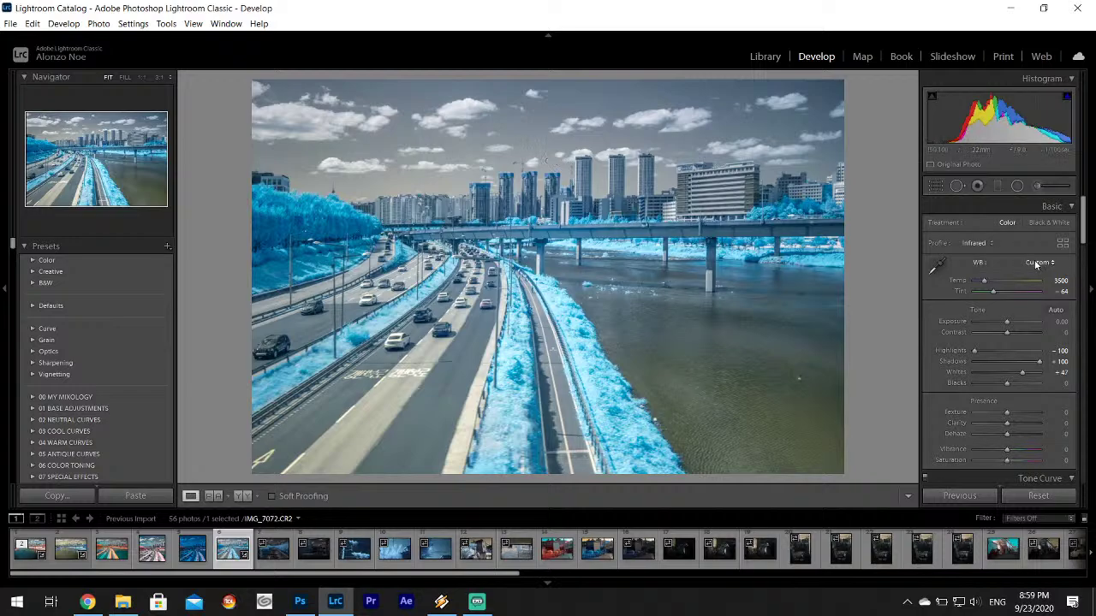
pyautogui.click(977, 244)
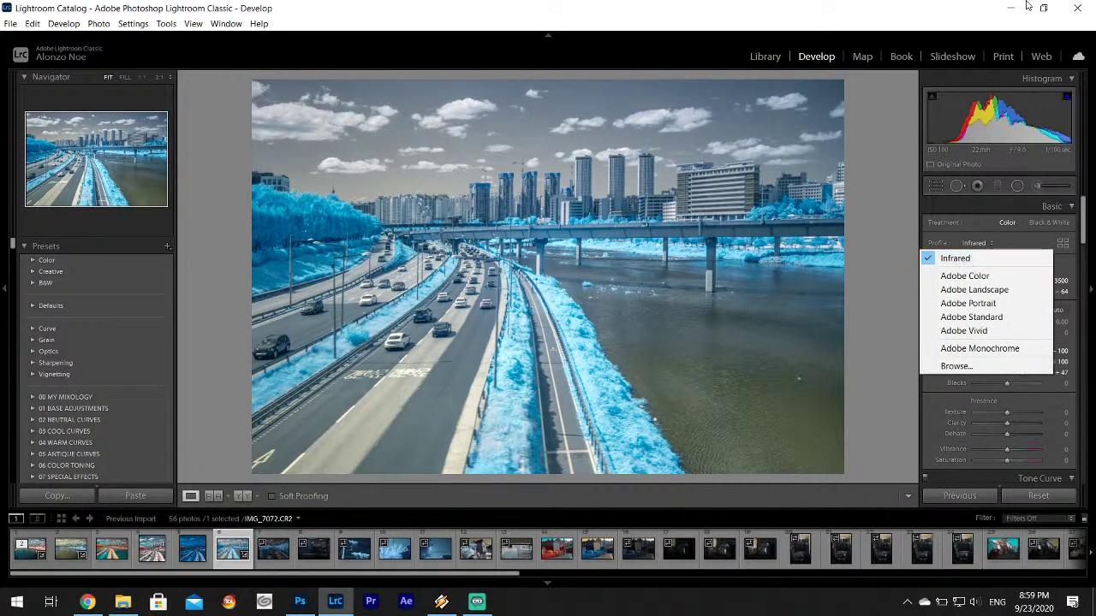
pyautogui.click(781, 7)
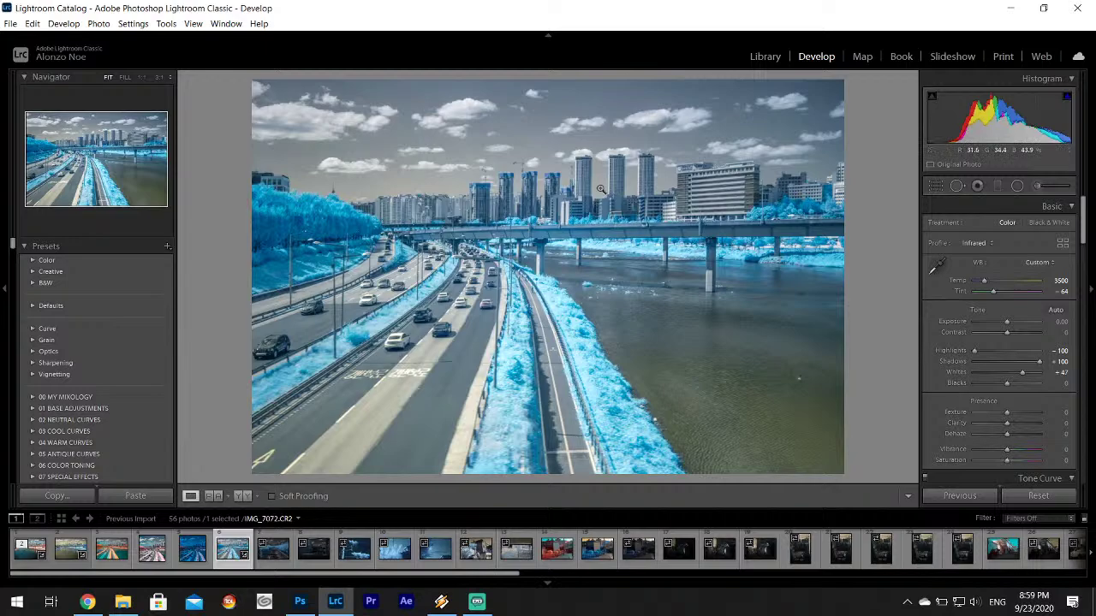
# - Try the As Shot white balance on the highway photo, followed by a temperature of 2000
pyautogui.click(1046, 262)
pyautogui.click(1035, 279)
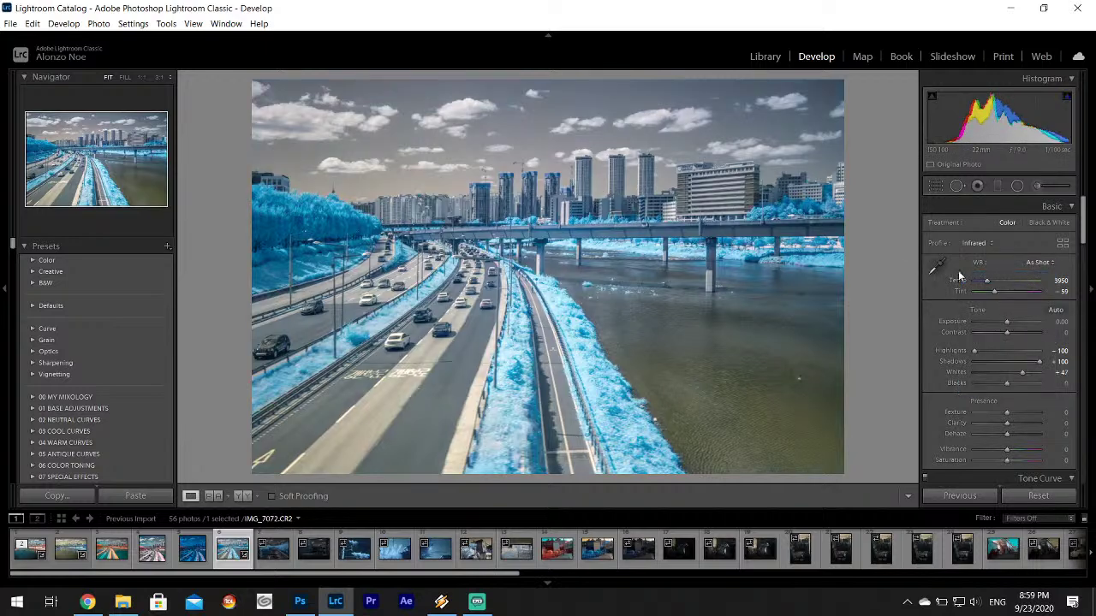
pyautogui.moveTo(972, 286)
pyautogui.mouseDown()
pyautogui.moveTo(957, 283)
pyautogui.moveTo(955, 295)
pyautogui.mouseUp()
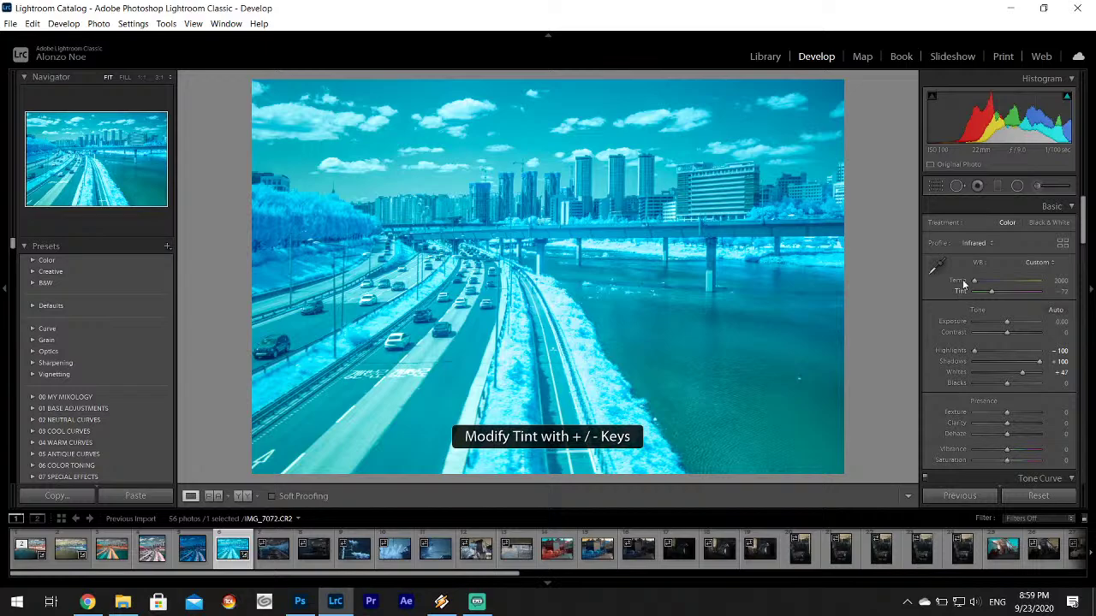
# - Try a temperature of 7526 with tint +11, and a temperature of 37719 with tint +126
pyautogui.click(1009, 278)
pyautogui.click(1011, 292)
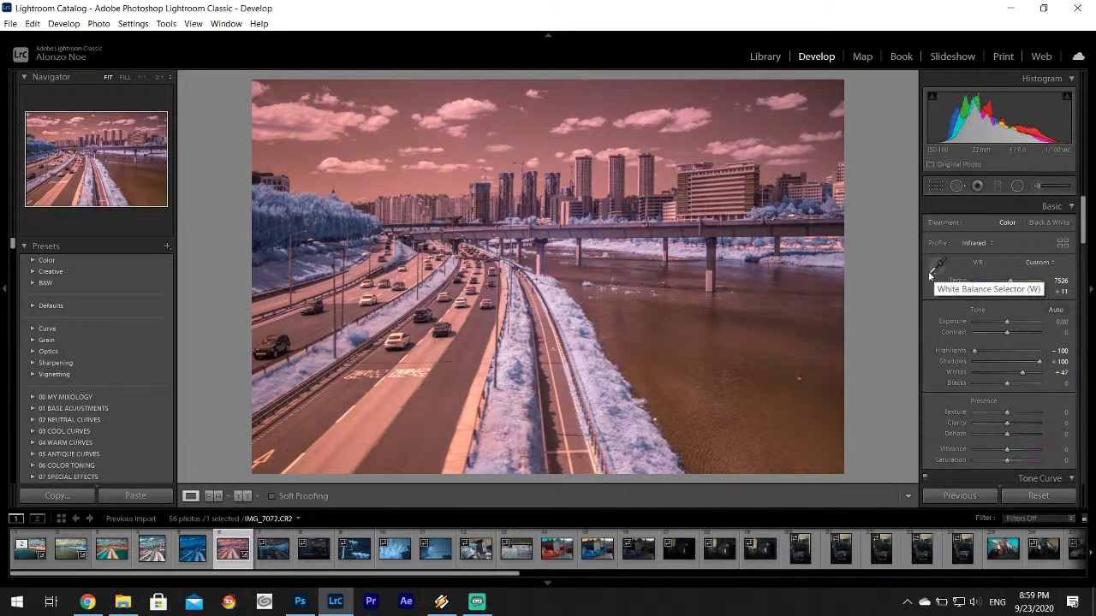
pyautogui.click(1036, 281)
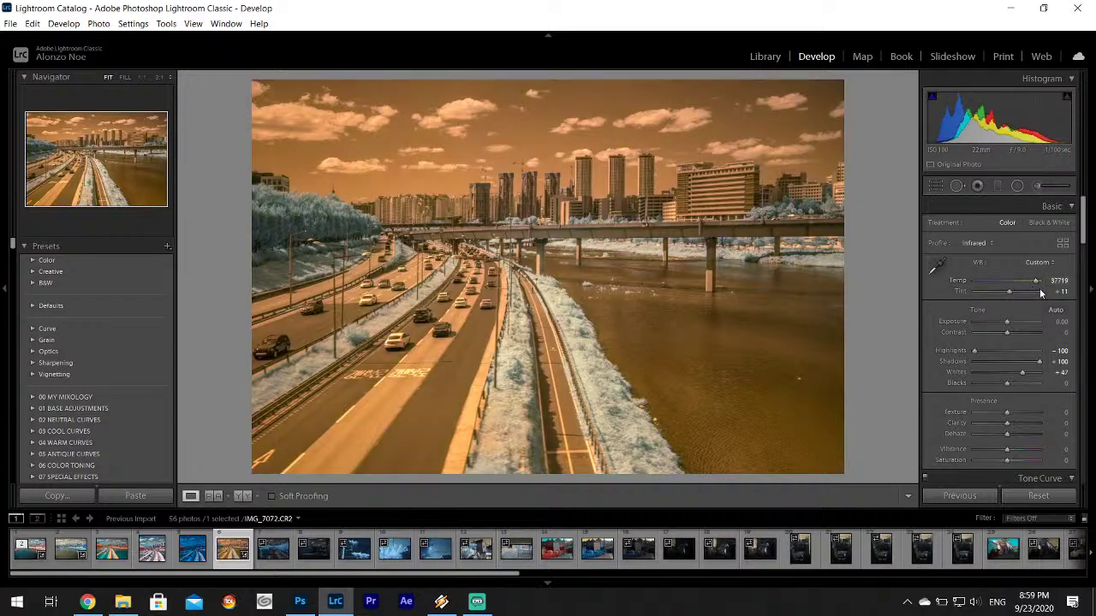
pyautogui.click(1033, 292)
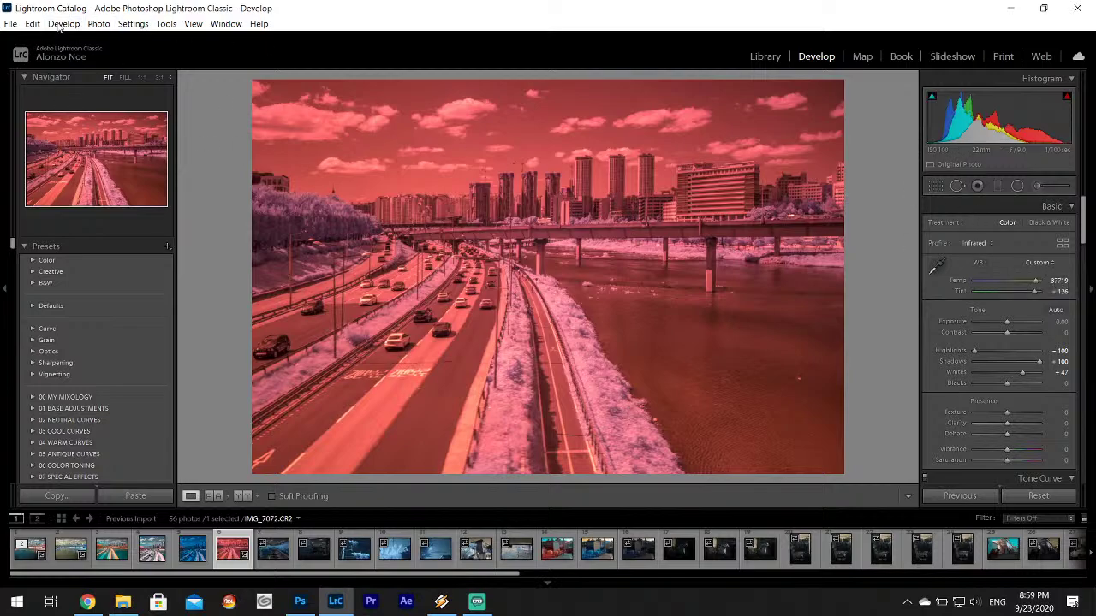
pyautogui.click(13, 23)
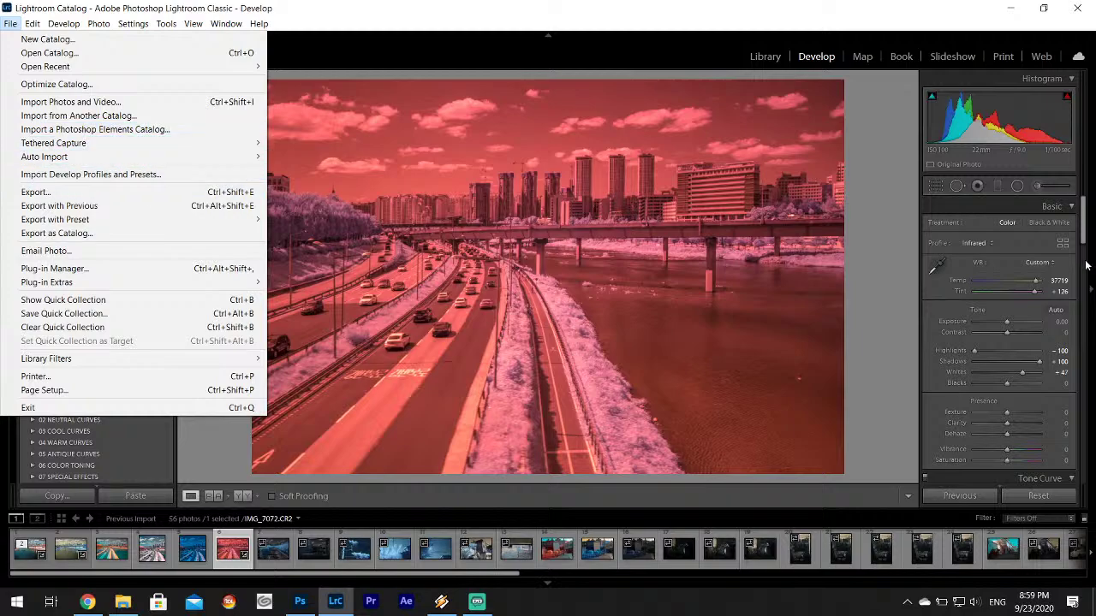
# - Try a temperature of 2000, reset the tint, and sample the white balance from the highway surface
pyautogui.click(1009, 283)
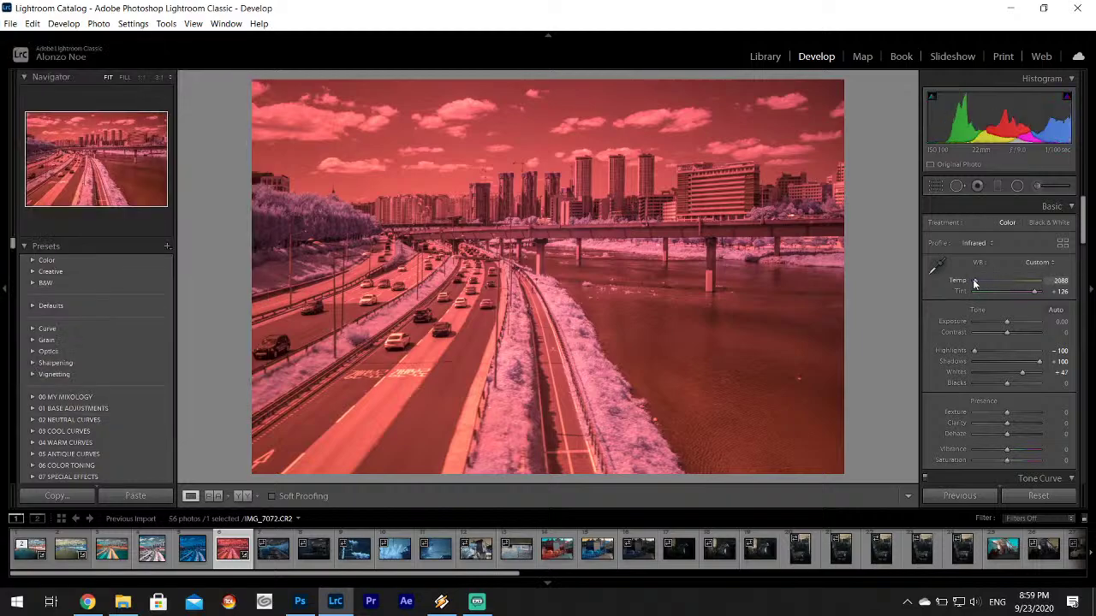
pyautogui.moveTo(1009, 283); pyautogui.dragTo(959, 283)
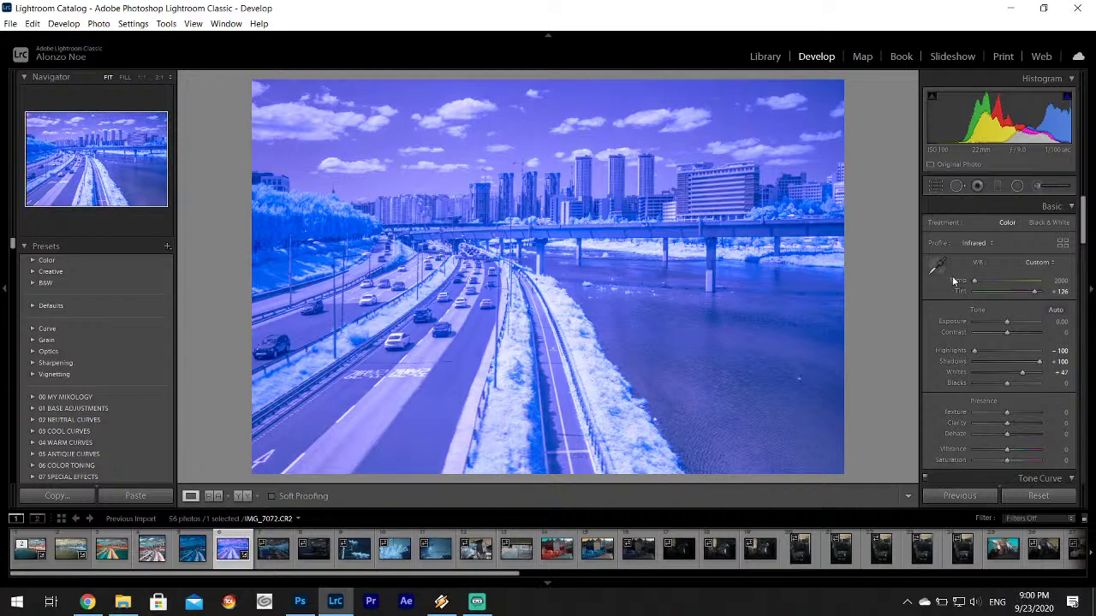
pyautogui.doubleClick(955, 291)
pyautogui.click(938, 266)
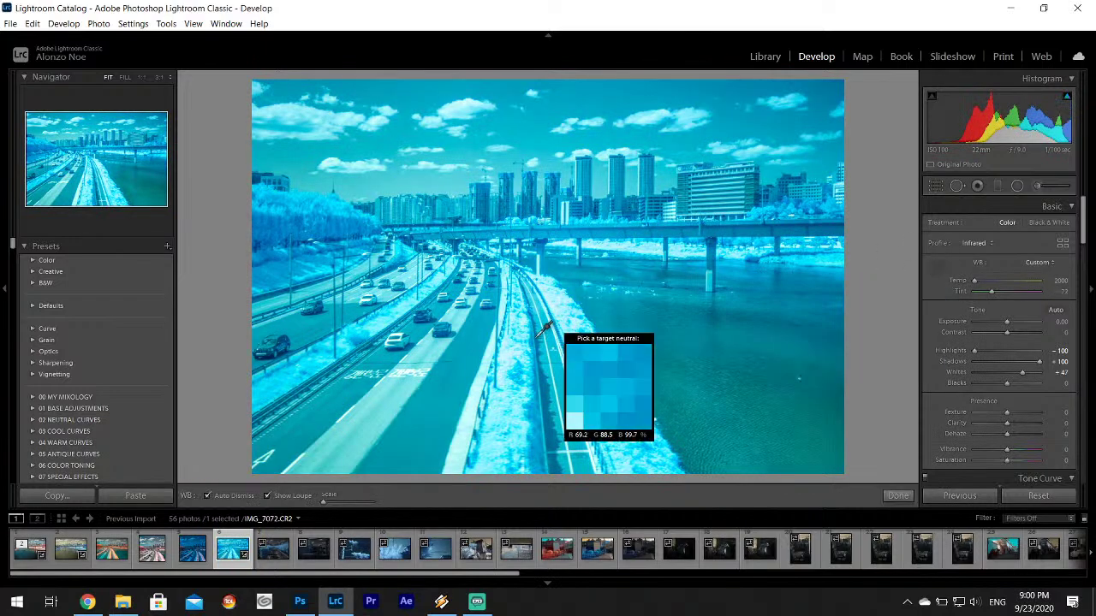
pyautogui.click(461, 344)
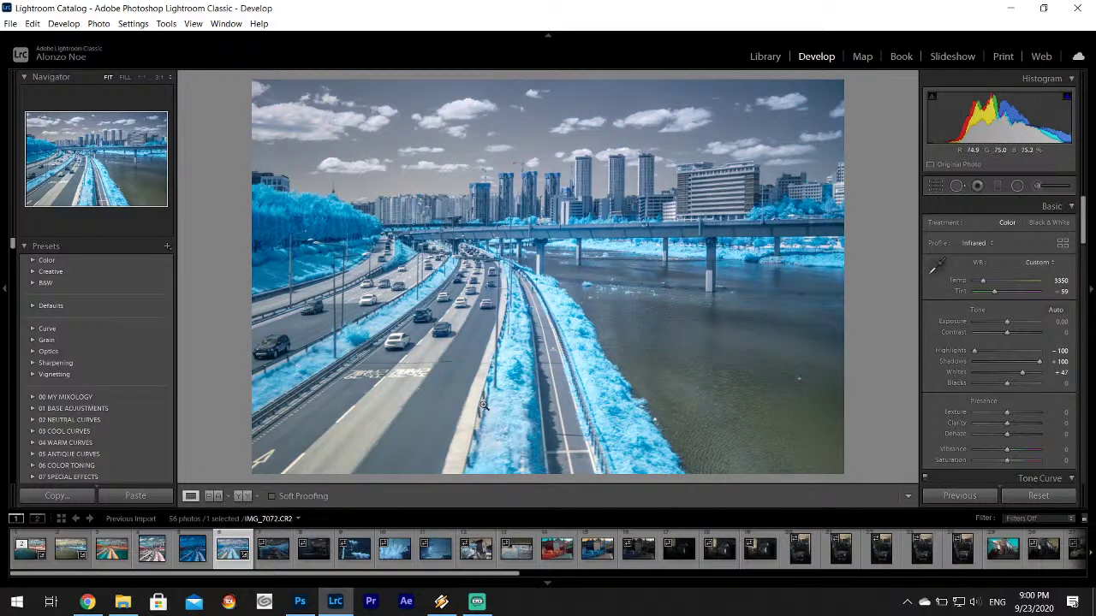
# - Set the highway photo's temperature to 50000 and its tint to +150
pyautogui.click(1040, 281)
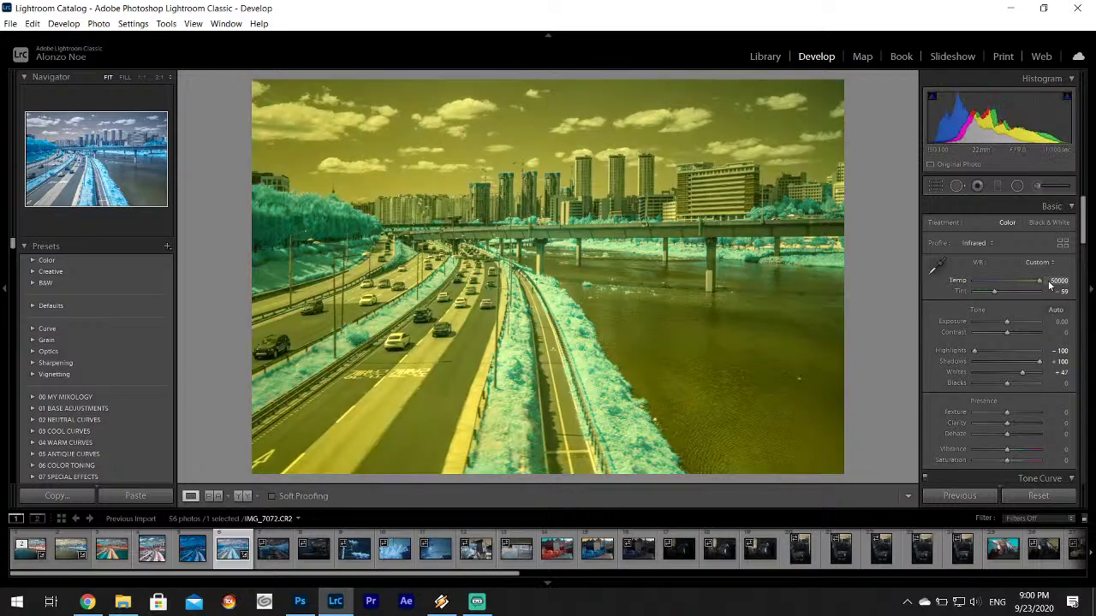
pyautogui.click(1042, 295)
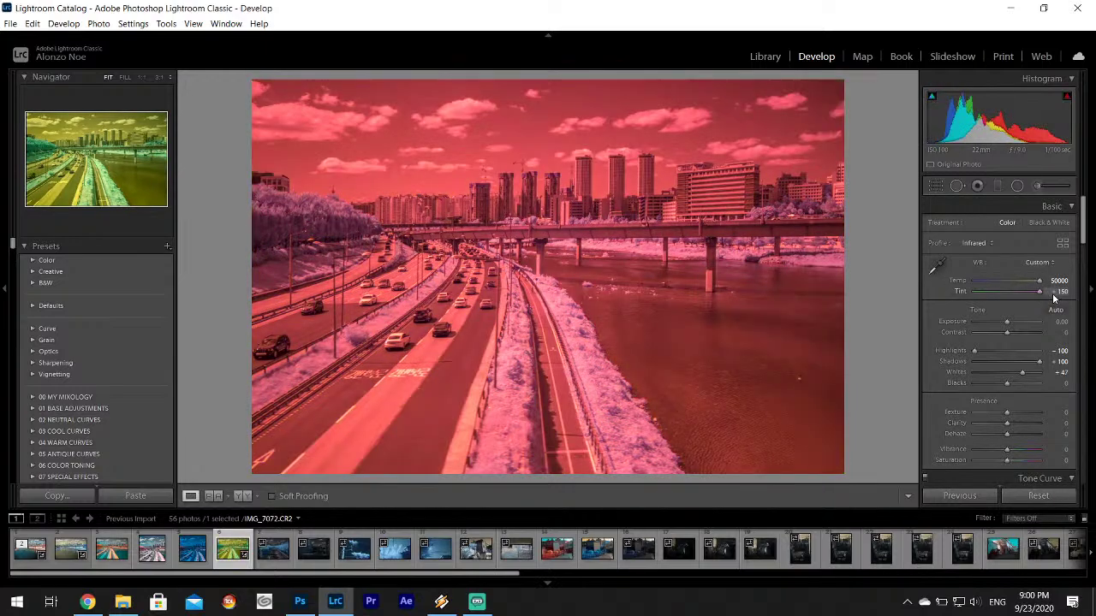
# - Export the highway photo to the desktop in DNG format, overwriting the existing IMG_7072.dng
pyautogui.click(11, 23)
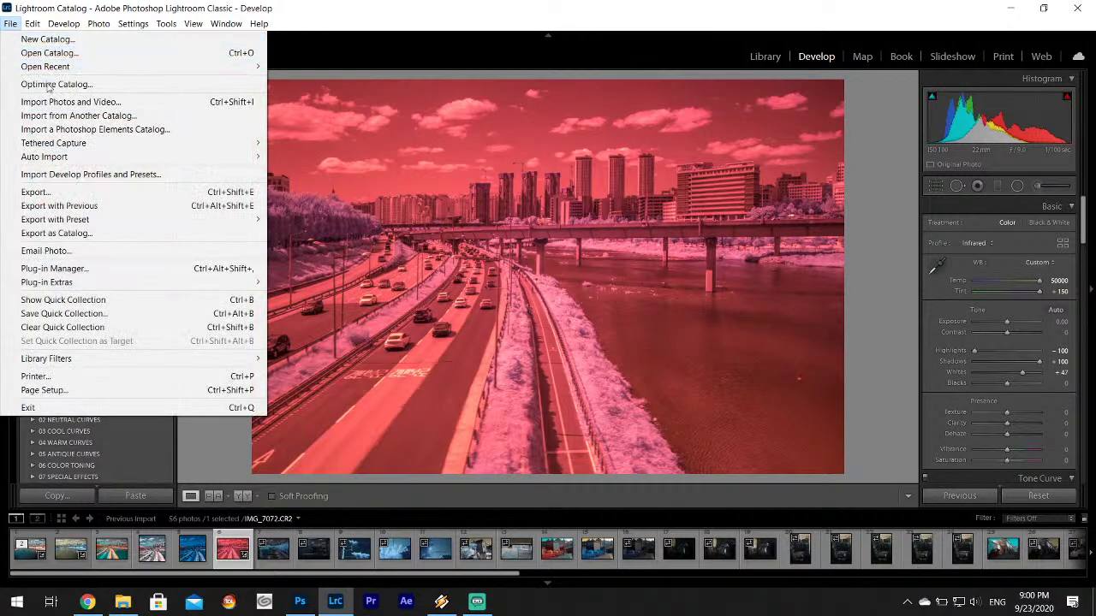
pyautogui.click(36, 191)
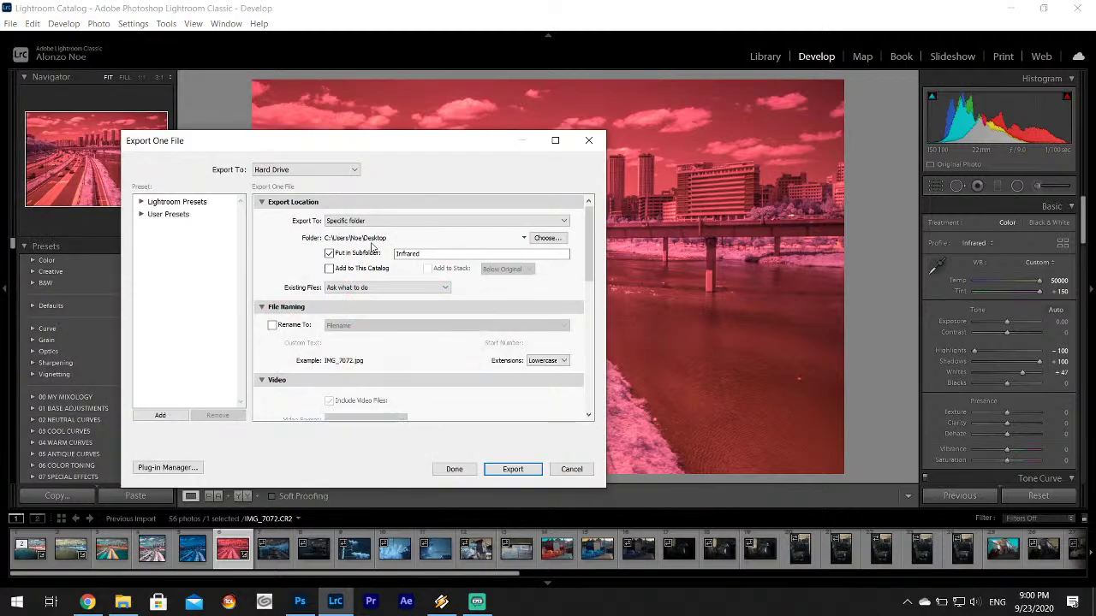
pyautogui.moveTo(589, 231); pyautogui.dragTo(595, 288)
pyautogui.click(356, 323)
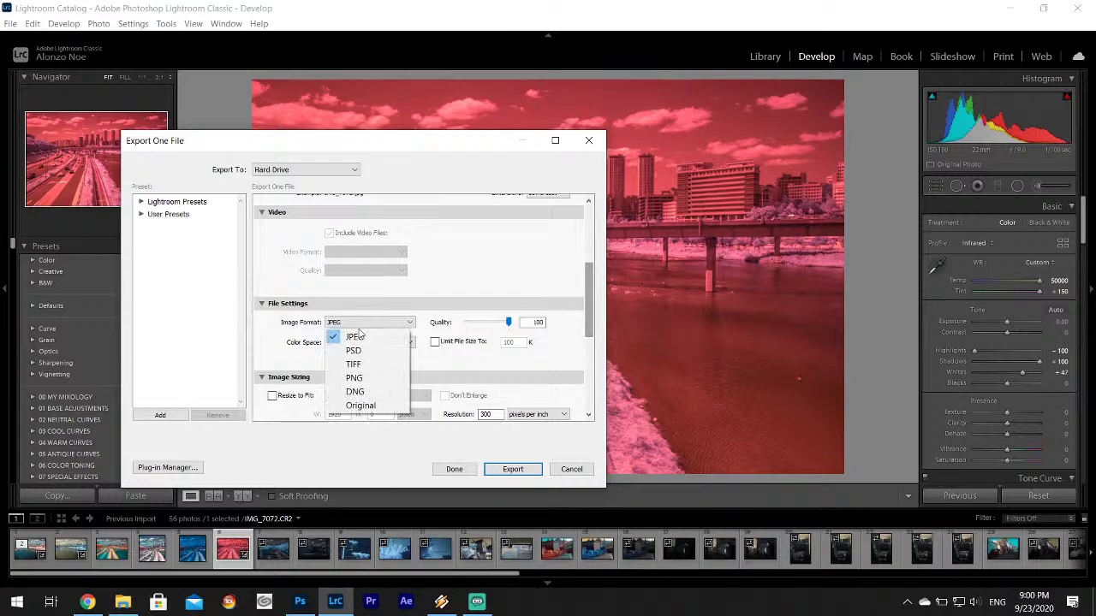
pyautogui.click(355, 392)
pyautogui.moveTo(589, 285); pyautogui.dragTo(604, 388)
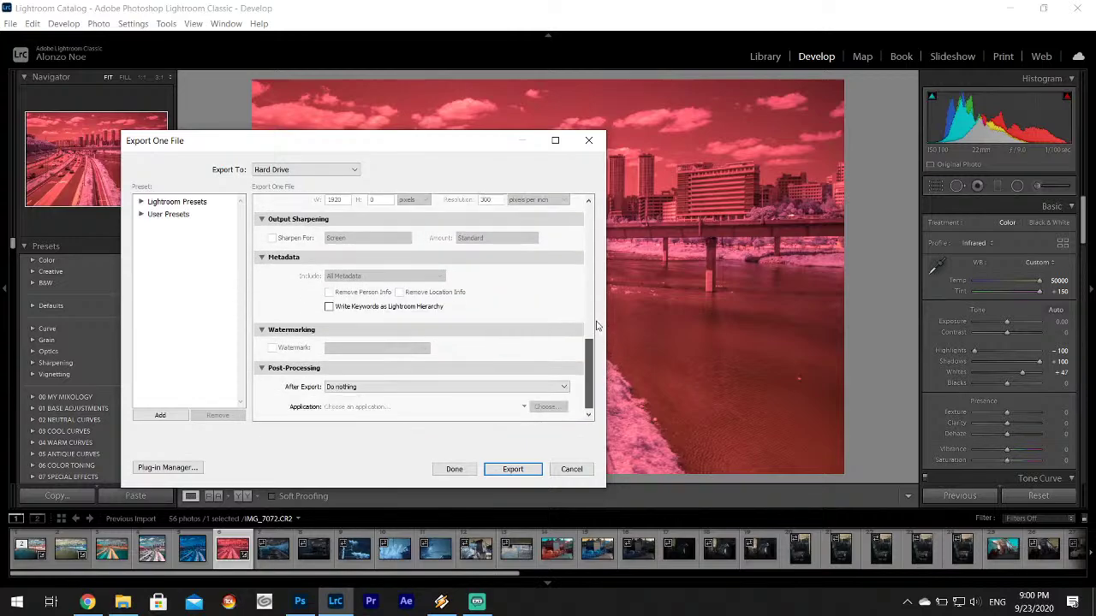
pyautogui.scroll(10, 590, 326)
pyautogui.click(513, 469)
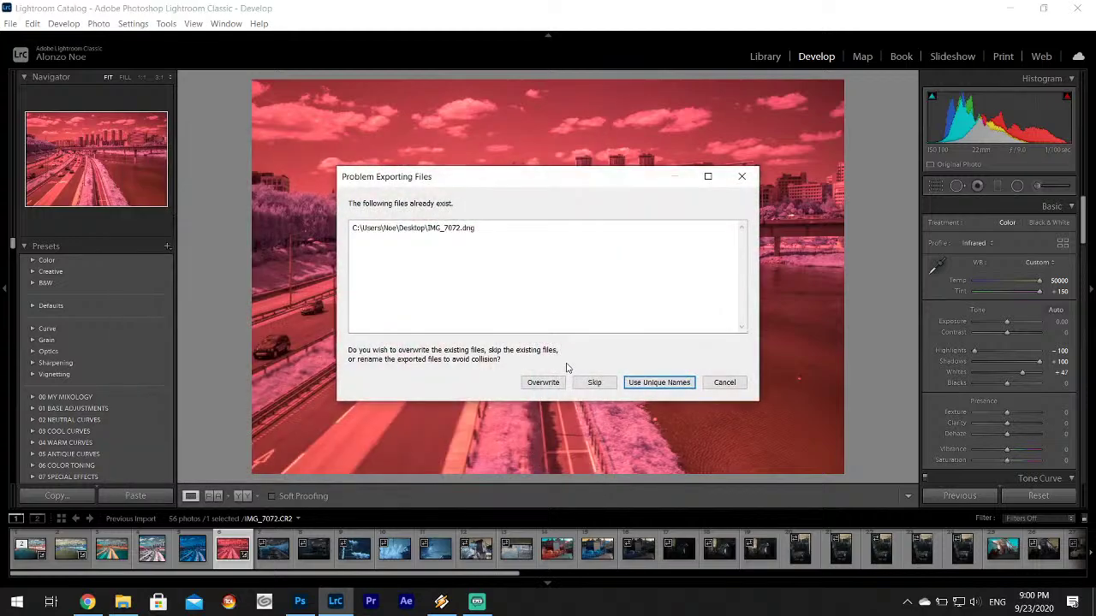
pyautogui.click(540, 382)
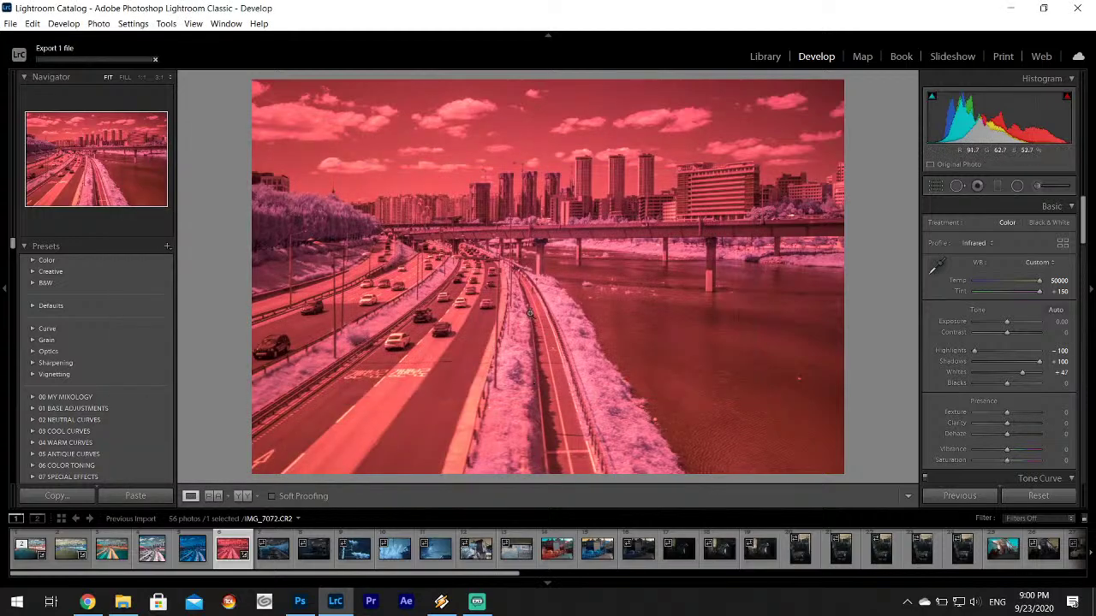
# - Switch to Chrome and bookmark the DNG Profile Editor download page in the bookmarks bar
pyautogui.click(89, 602)
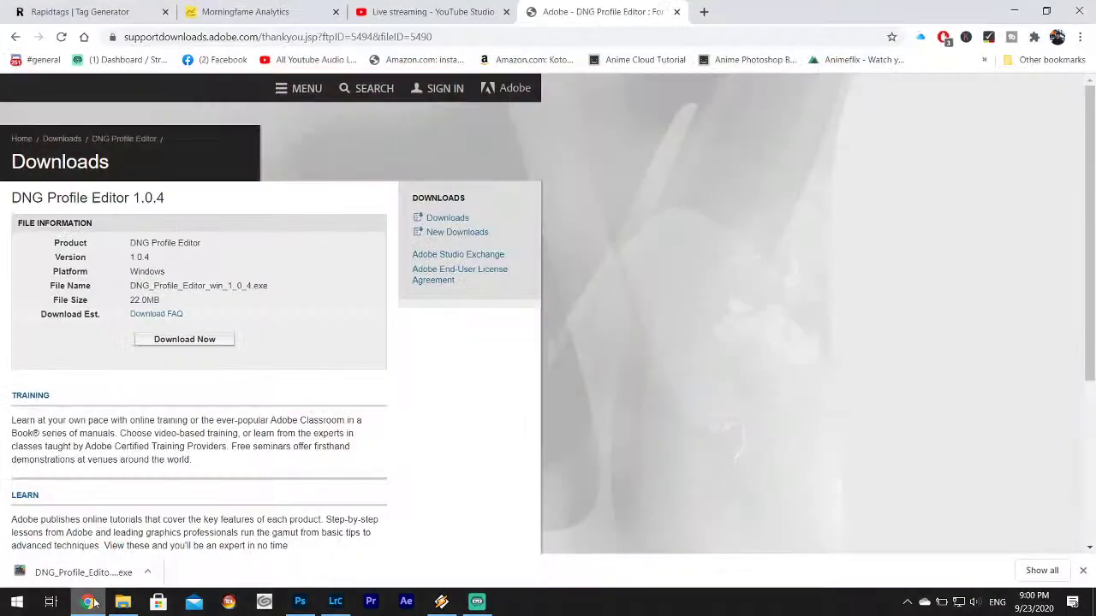
pyautogui.click(891, 37)
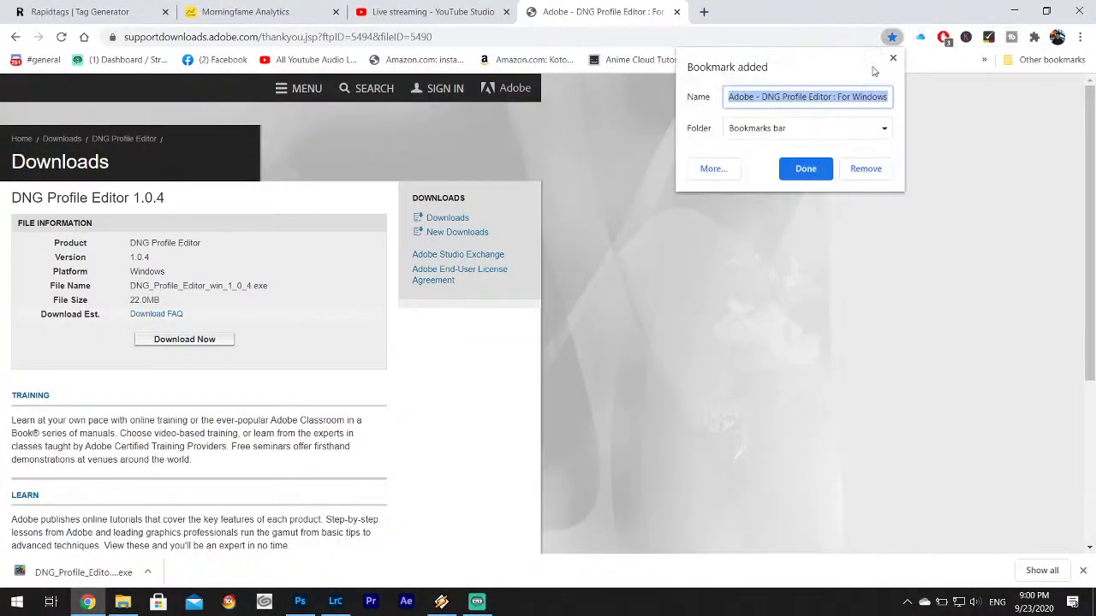
pyautogui.click(805, 168)
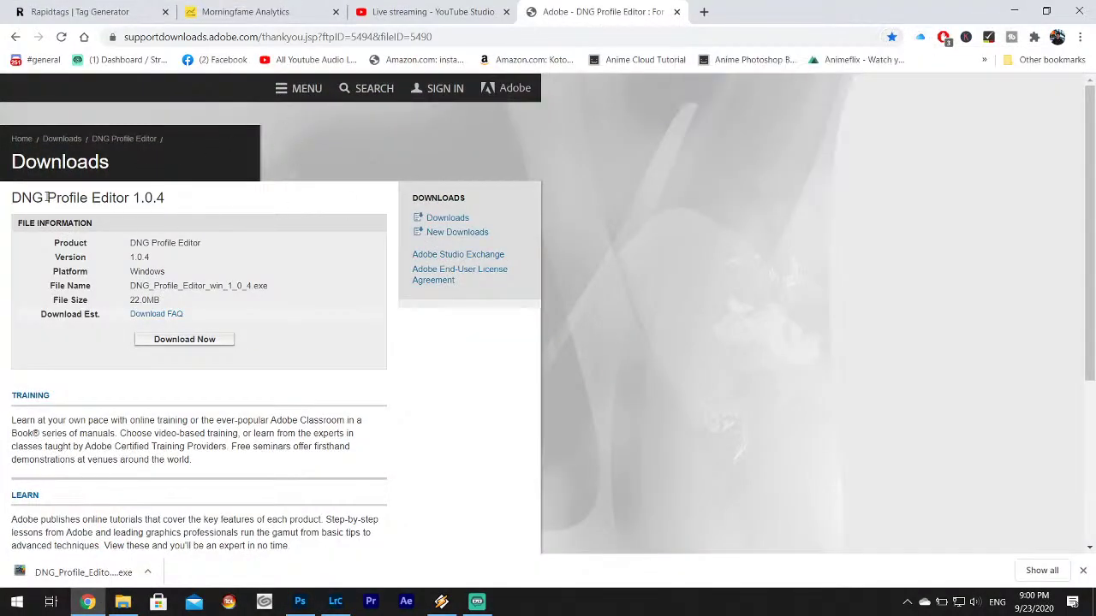
# - Copy the product name from the download page and search Google in a new tab for "adobe dng editor"
pyautogui.moveTo(15, 192); pyautogui.dragTo(130, 198)
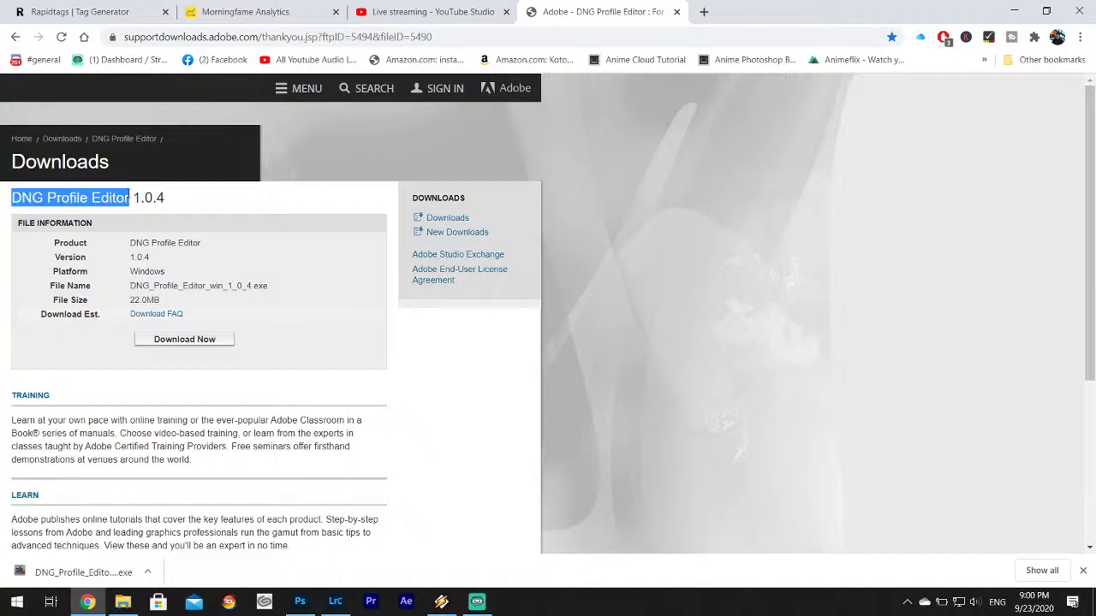
pyautogui.rightClick(132, 200)
pyautogui.click(157, 206)
pyautogui.click(706, 10)
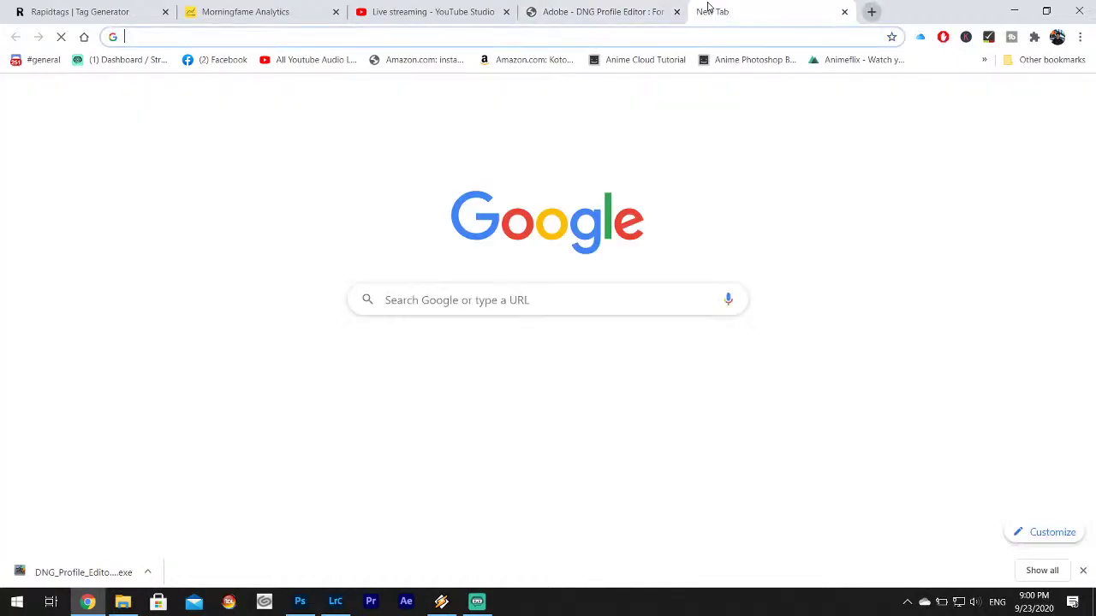
pyautogui.write('adobe dng editor')
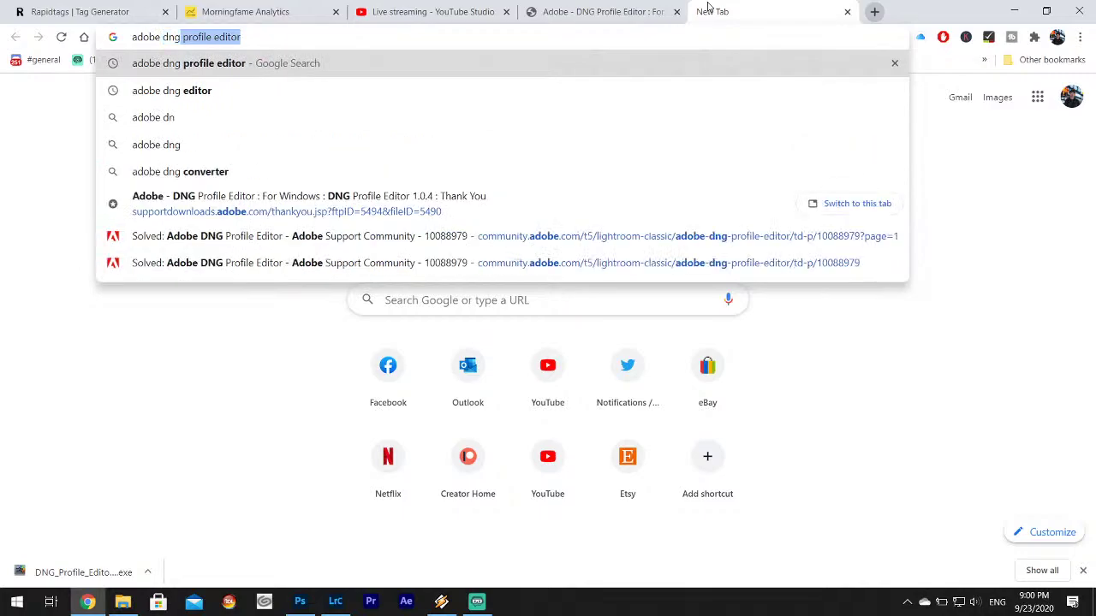
pyautogui.press('Return')
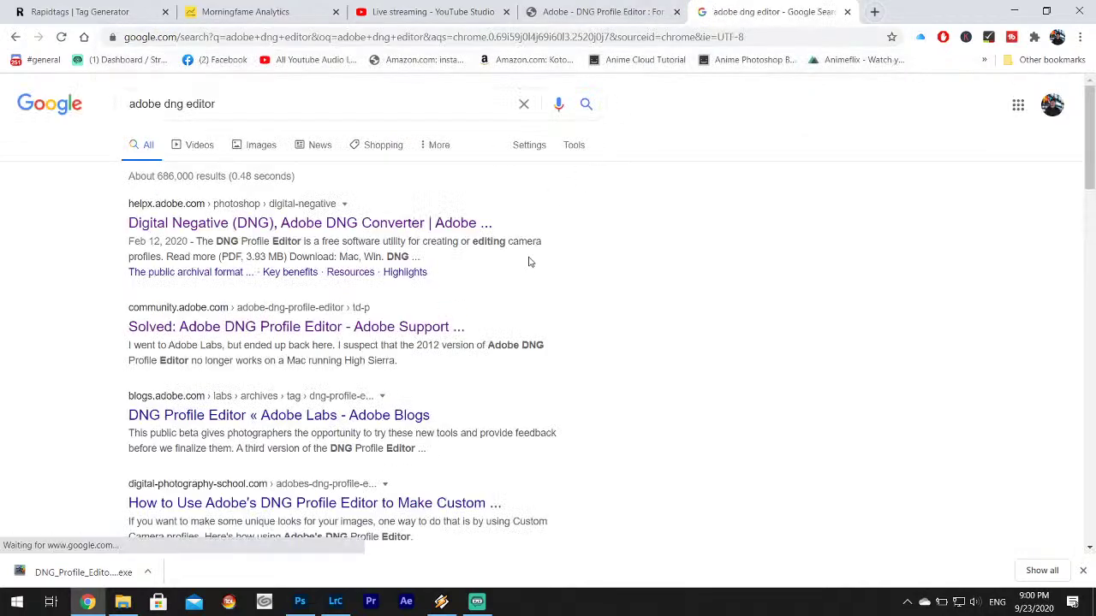
# - Open the Digital Negative (DNG) result on Adobe's site and find the DNG Profile Editor entry under Resources
pyautogui.click(411, 226)
pyautogui.scroll(-6, 431, 223)
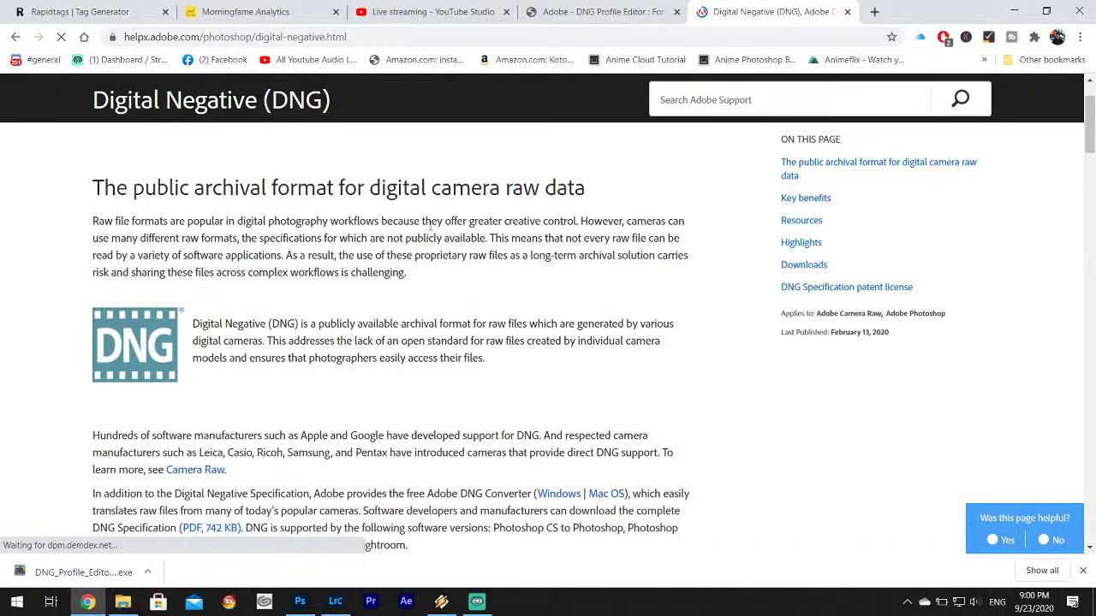
pyautogui.scroll(-4, 412, 243)
pyautogui.scroll(-2, 412, 243)
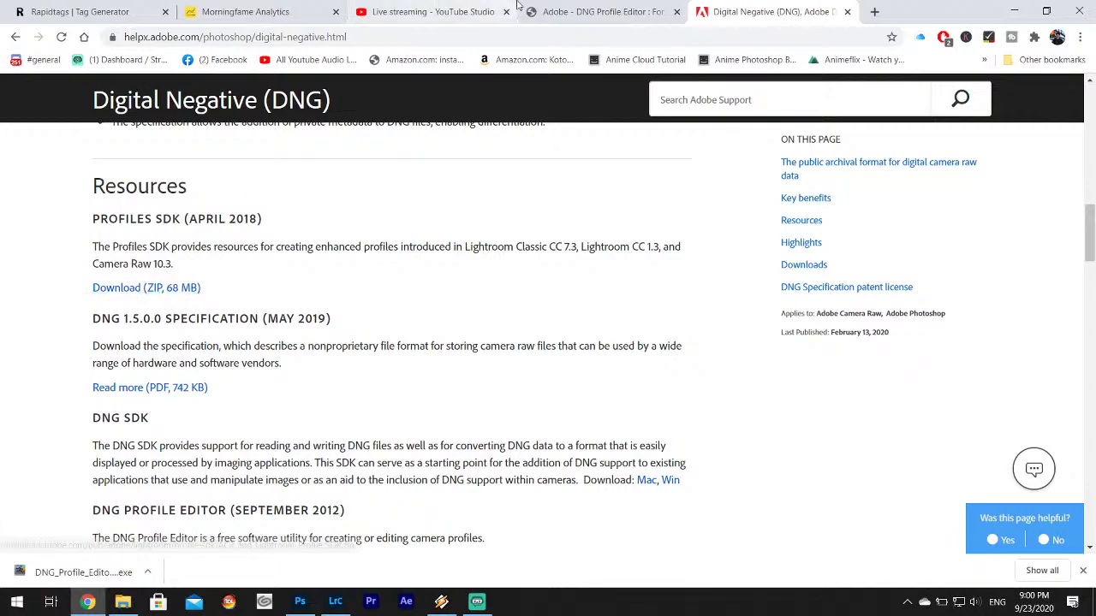
# - Copy the DNG Profile Editor download page's address and post it in the YouTube live chat
pyautogui.click(566, 10)
pyautogui.click(517, 37)
pyautogui.rightClick(518, 36)
pyautogui.click(556, 124)
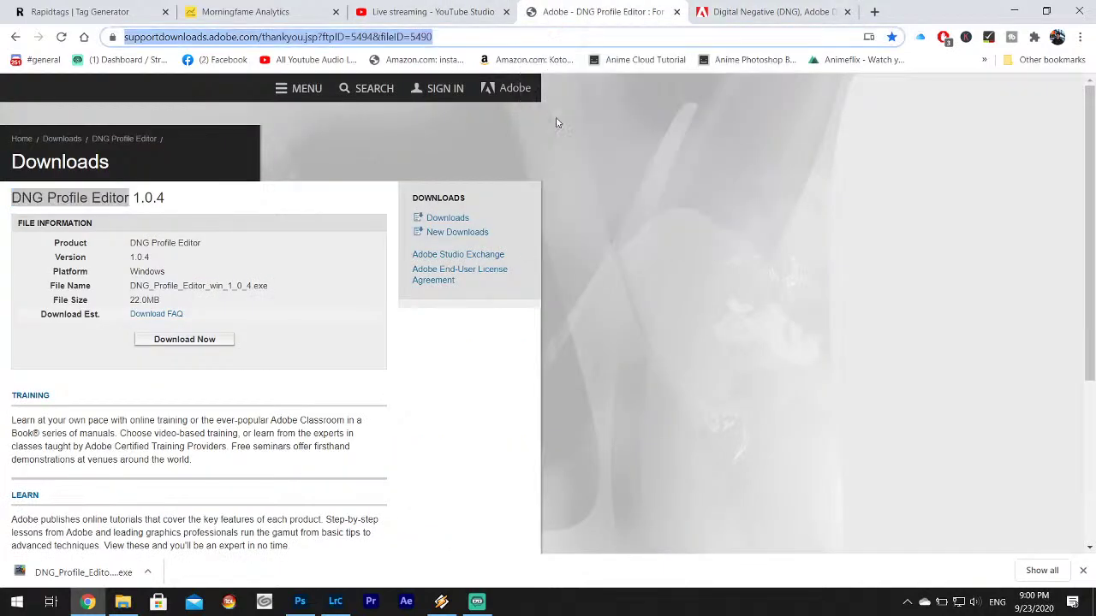
pyautogui.click(454, 11)
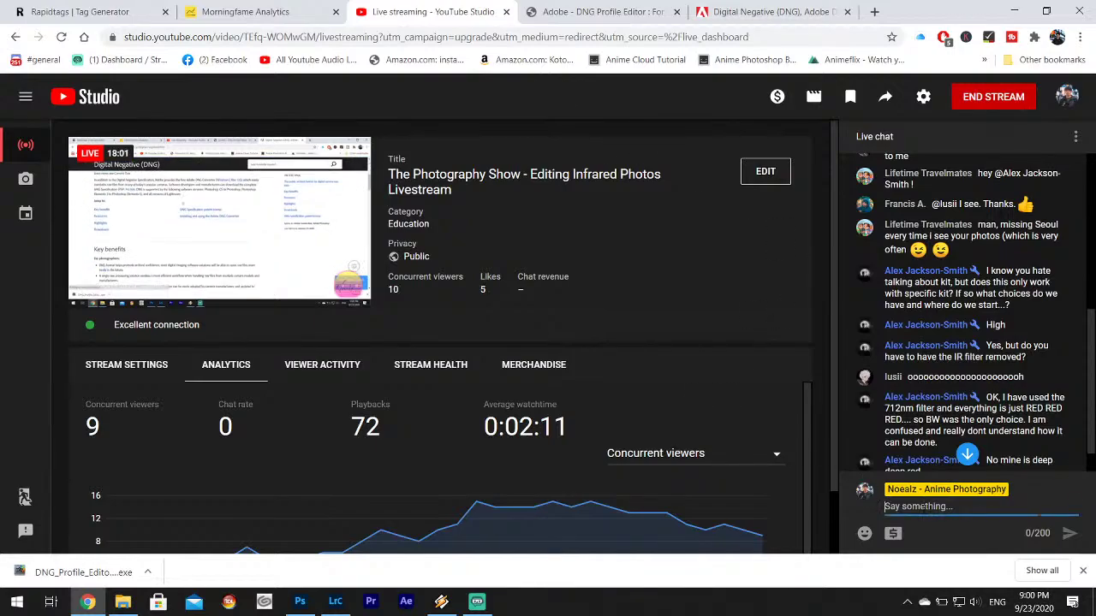
pyautogui.hotkey('ctrl', 'v')
pyautogui.press('Return')
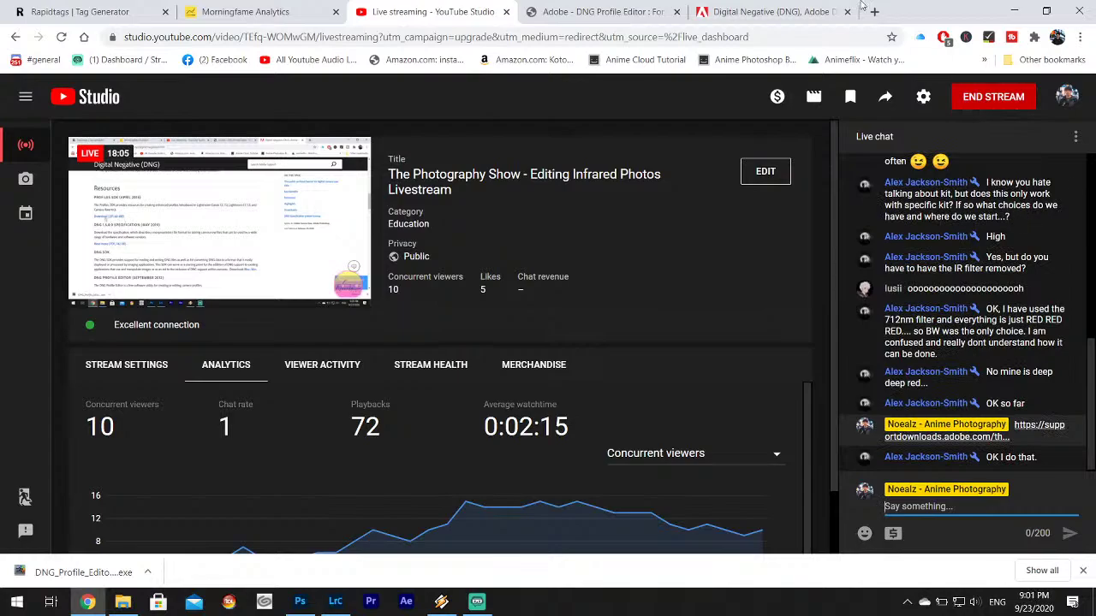
# - Launch the downloaded DNG Profile Editor and open IMG_7072.dng from the desktop in it
pyautogui.click(754, 10)
pyautogui.click(585, 5)
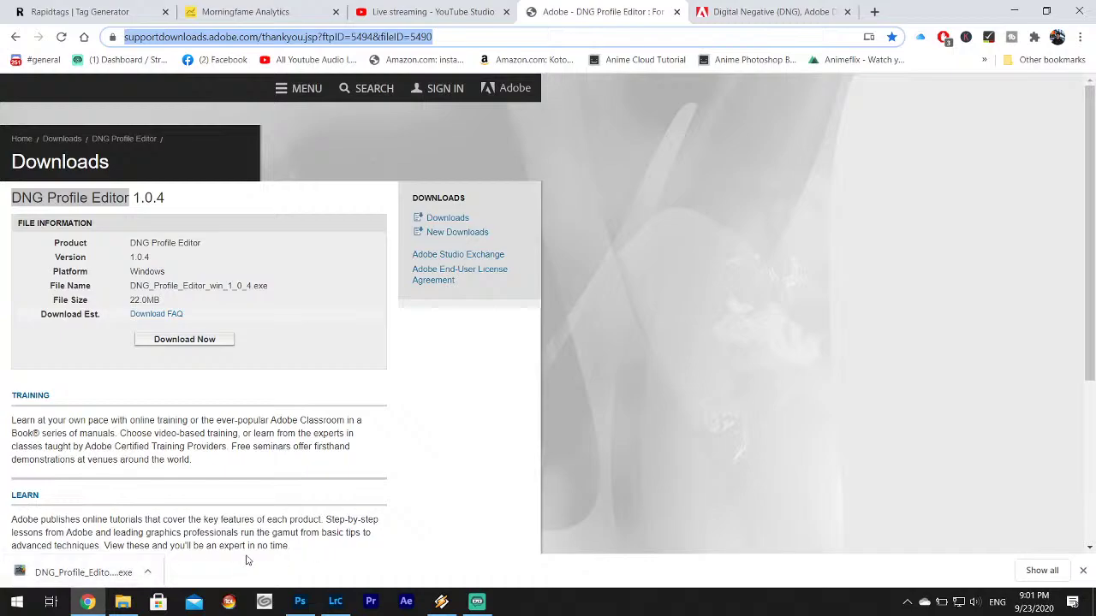
pyautogui.click(93, 573)
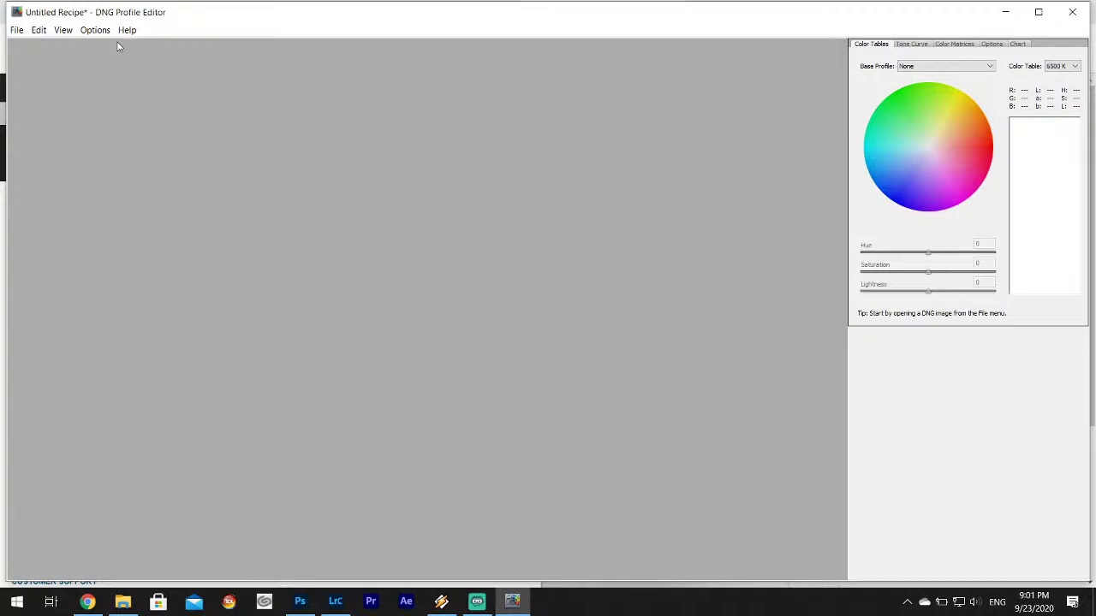
pyautogui.click(13, 34)
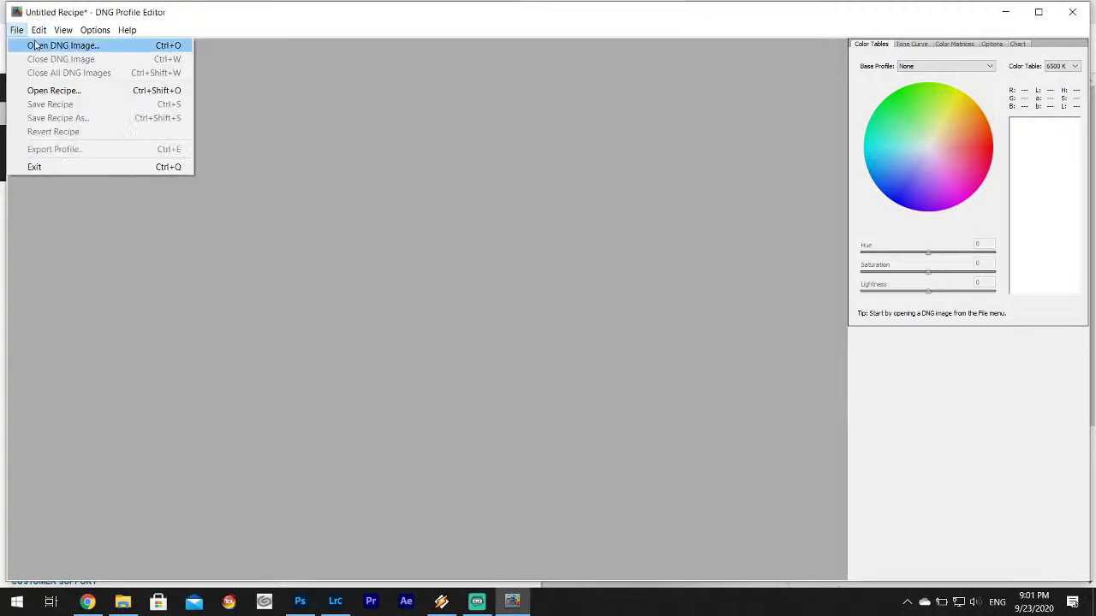
pyautogui.click(37, 45)
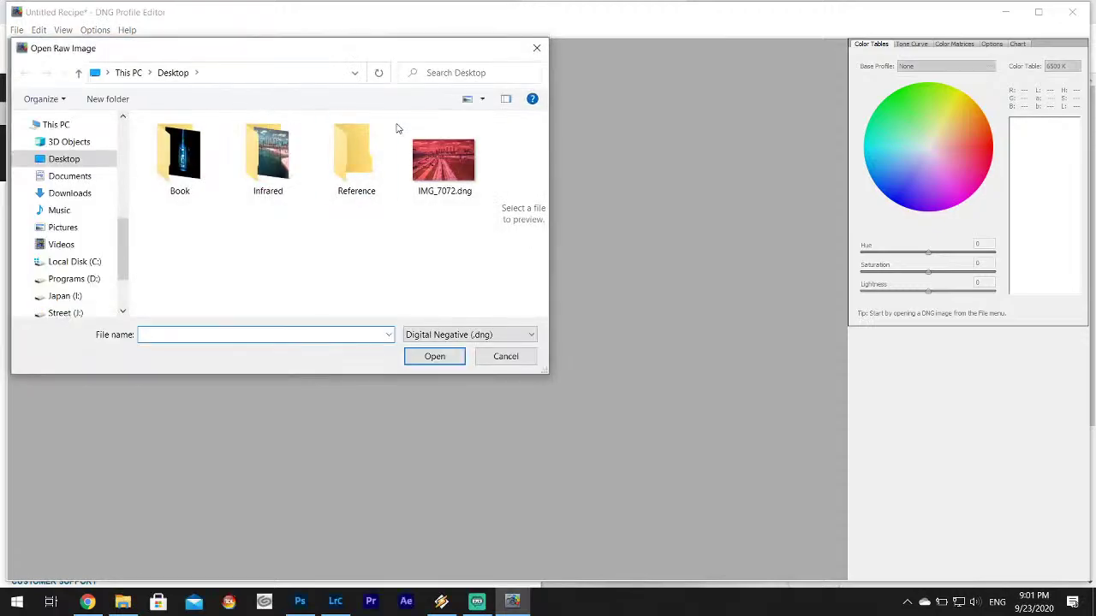
pyautogui.click(448, 168)
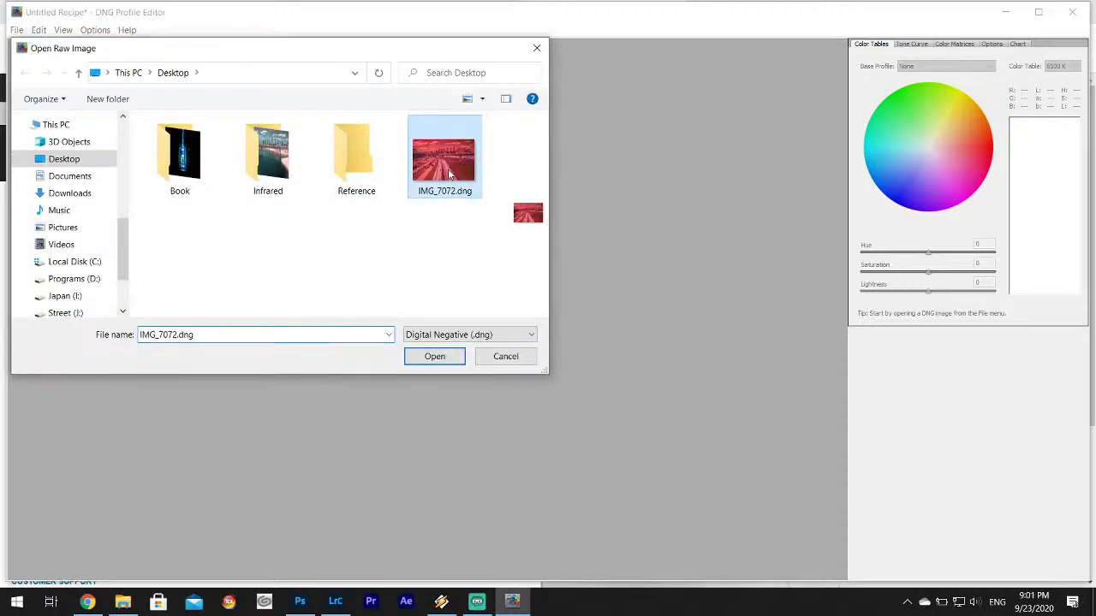
pyautogui.click(436, 358)
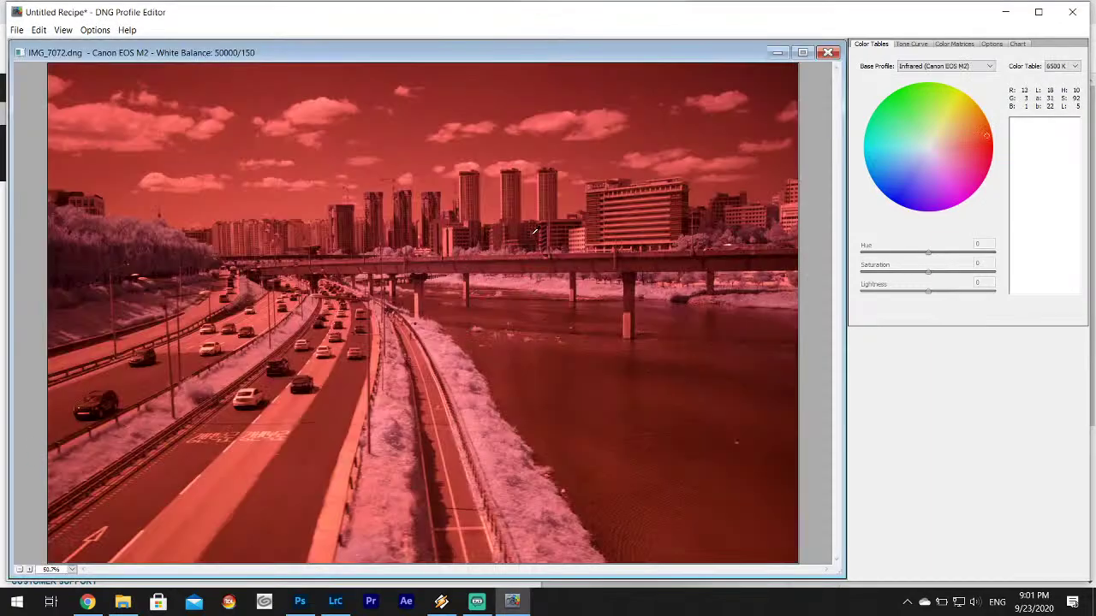
# - Set the white balance calibration temperature to -100 and name the profile Infrared
pyautogui.click(957, 45)
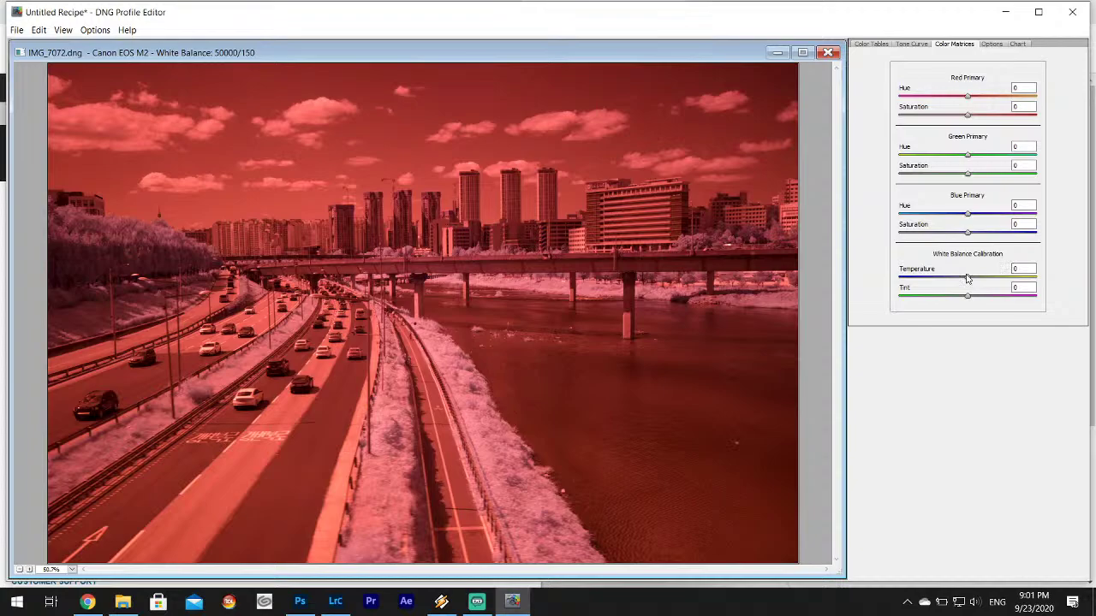
pyautogui.moveTo(967, 279); pyautogui.dragTo(850, 276)
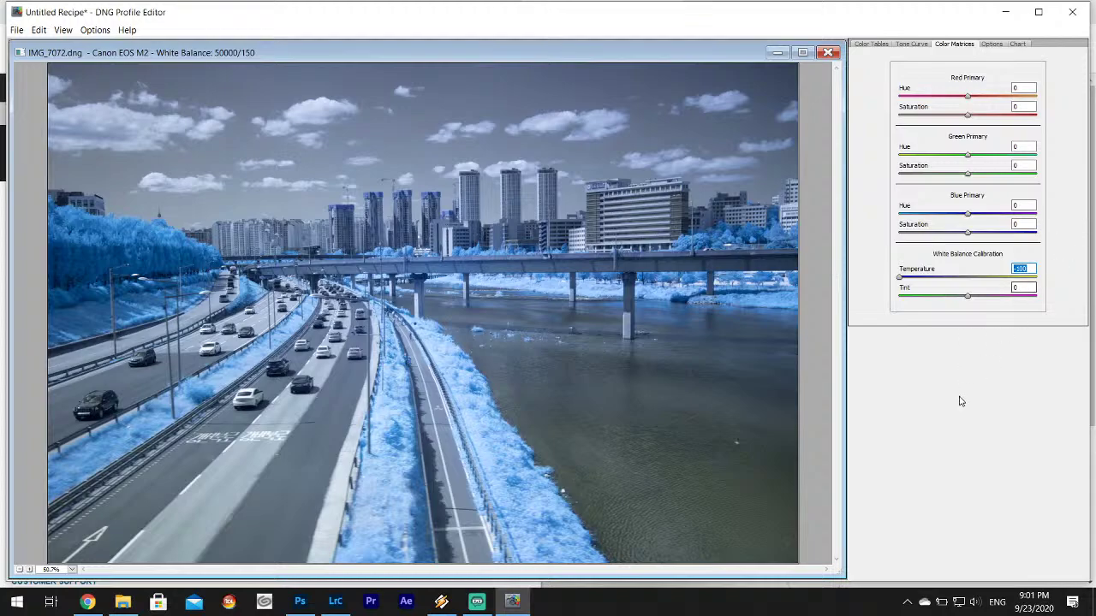
pyautogui.click(991, 43)
pyautogui.click(903, 79)
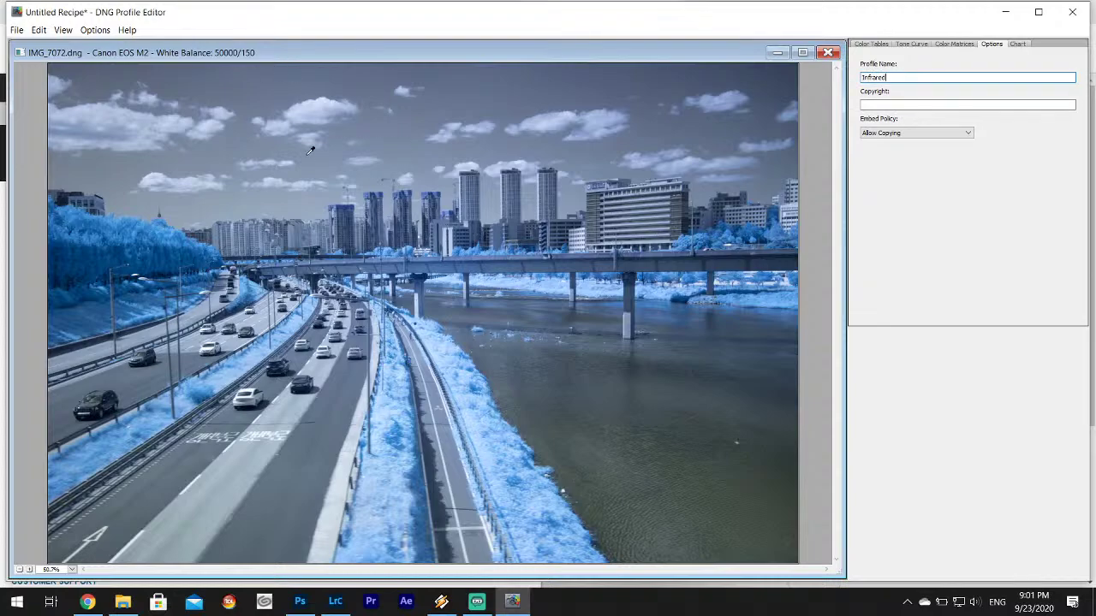
# - Export the Canon EOS M2 profile to the desktop as "Infrared Profile Example" in DNG Camera Profile format
pyautogui.click(17, 30)
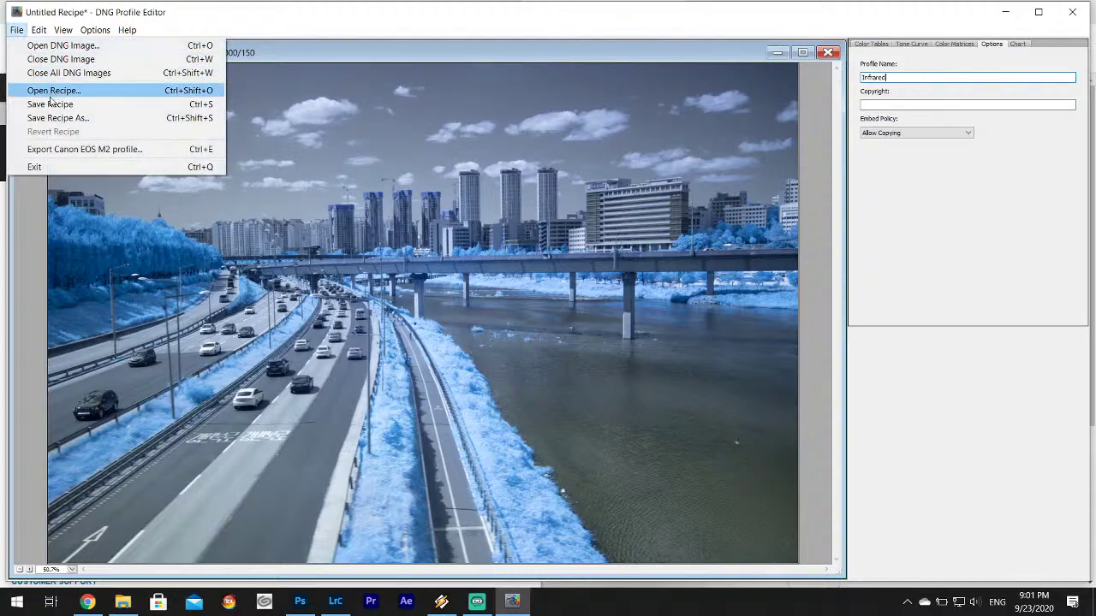
pyautogui.click(51, 151)
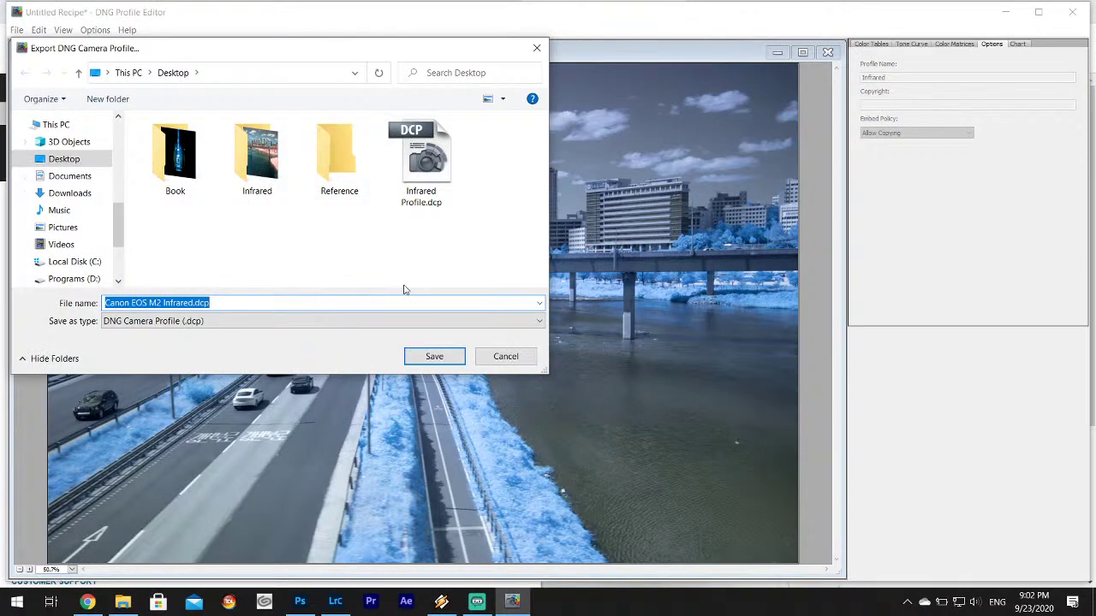
pyautogui.write('Profil')
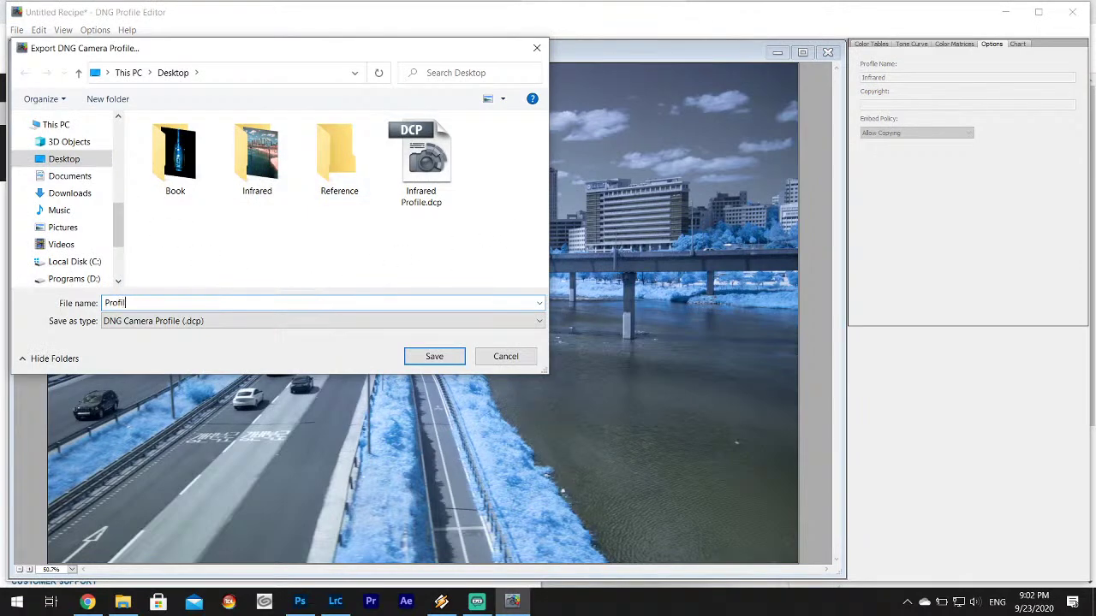
pyautogui.press('BackSpace')
pyautogui.press('BackSpace')
pyautogui.press('BackSpace')
pyautogui.press('BackSpace')
pyautogui.press('BackSpace')
pyautogui.press('BackSpace')
pyautogui.write('Infrared')
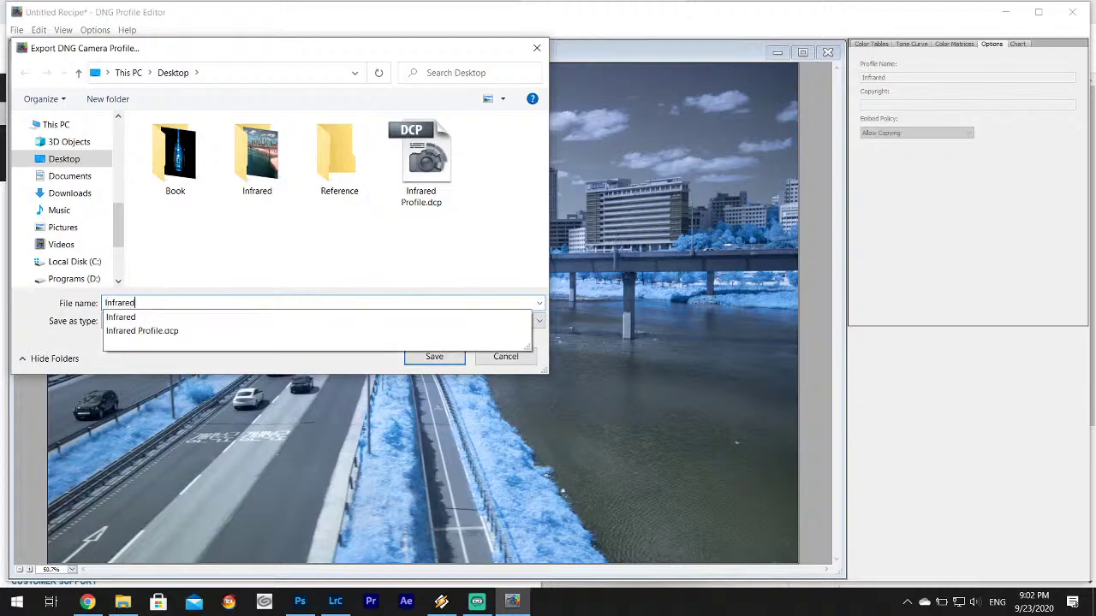
pyautogui.write(' Profile Example')
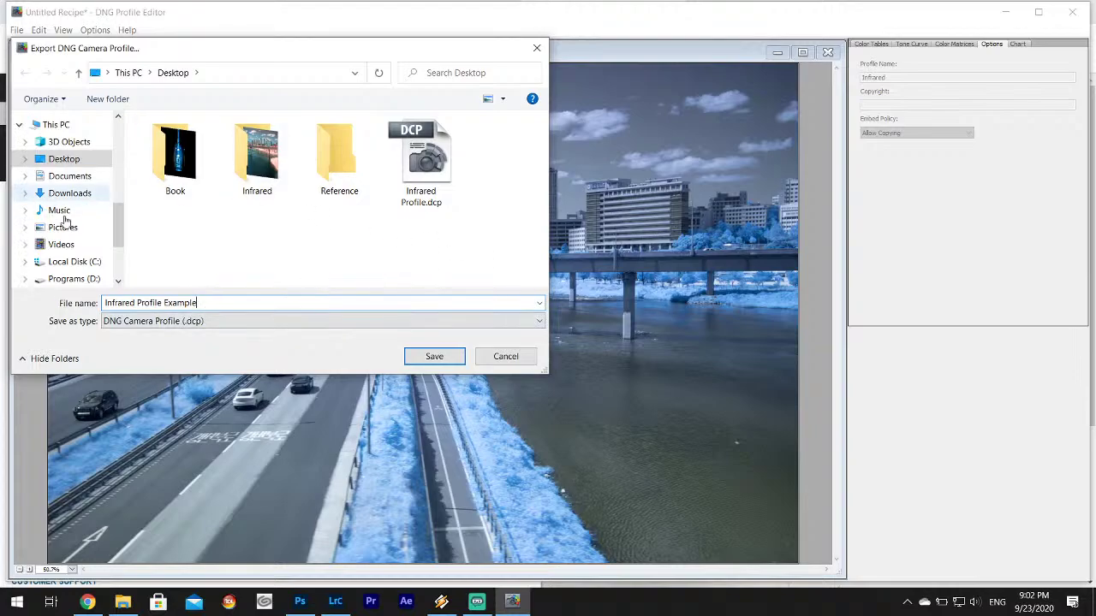
pyautogui.click(437, 357)
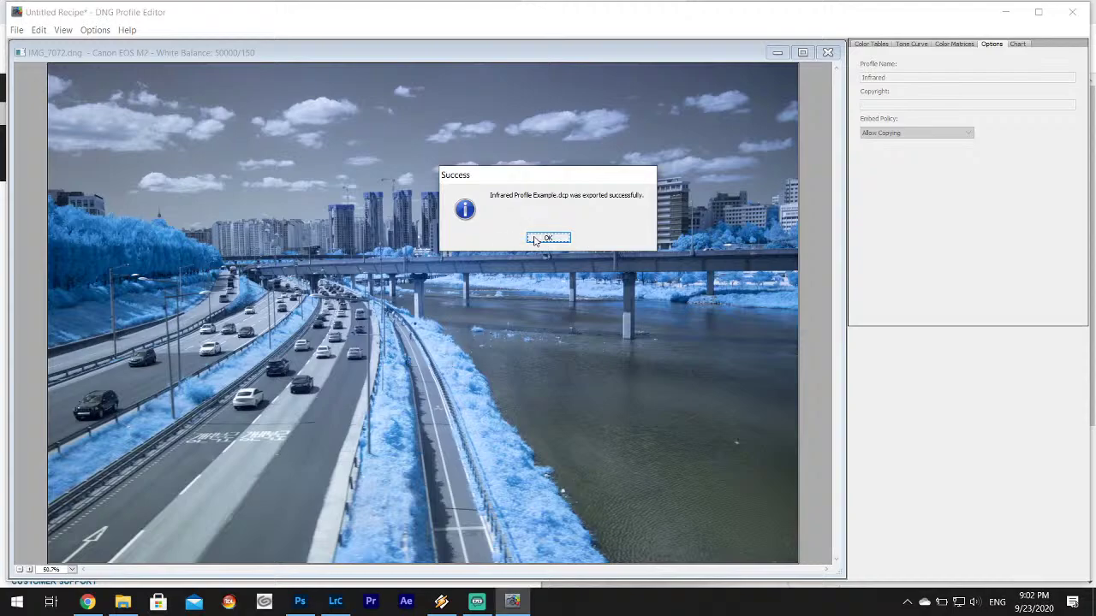
pyautogui.click(535, 239)
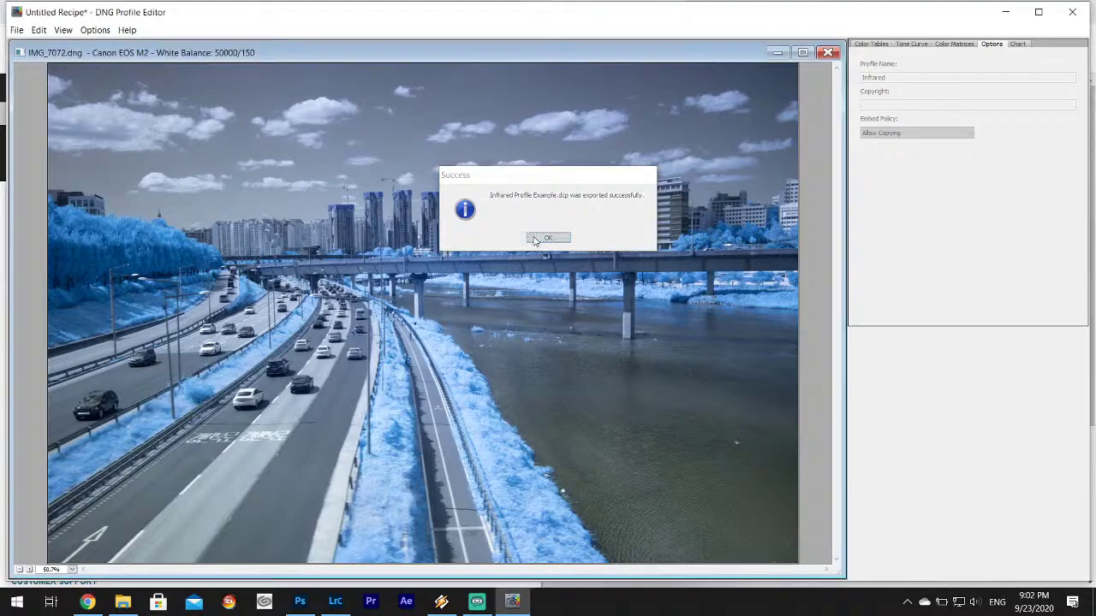
# - Close the DNG Profile Editor without saving the recipe, and close the Digital Negative page in Chrome
pyautogui.click(1074, 12)
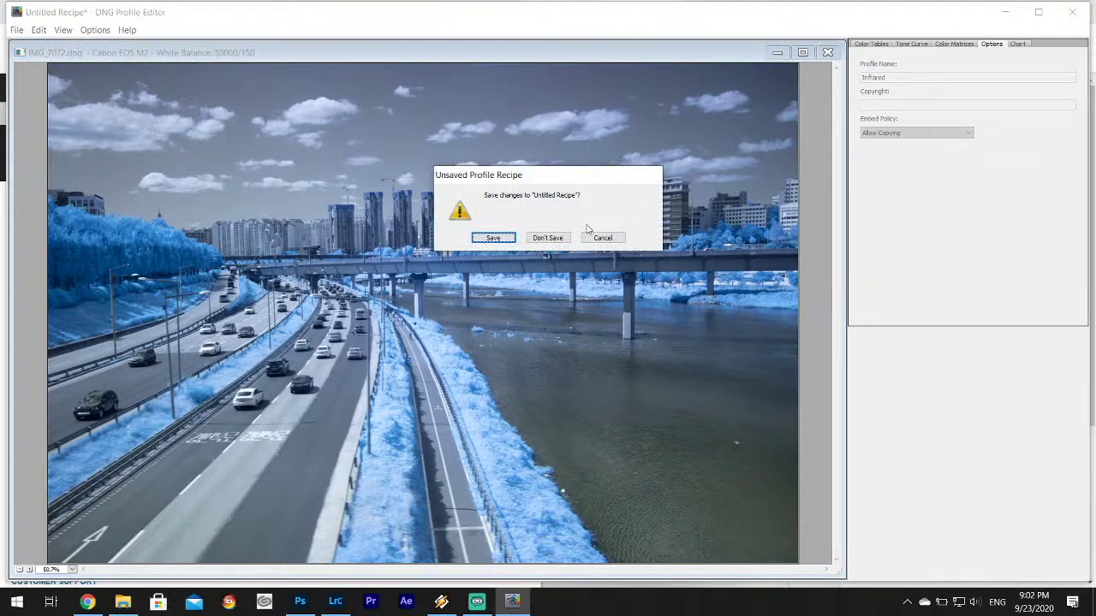
pyautogui.click(603, 239)
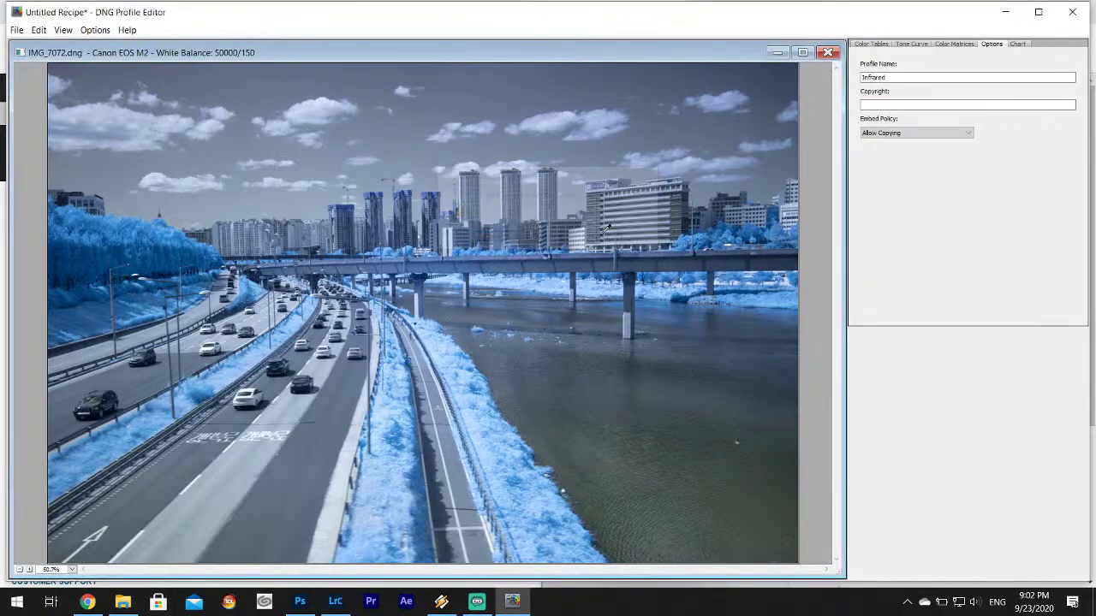
pyautogui.click(1073, 12)
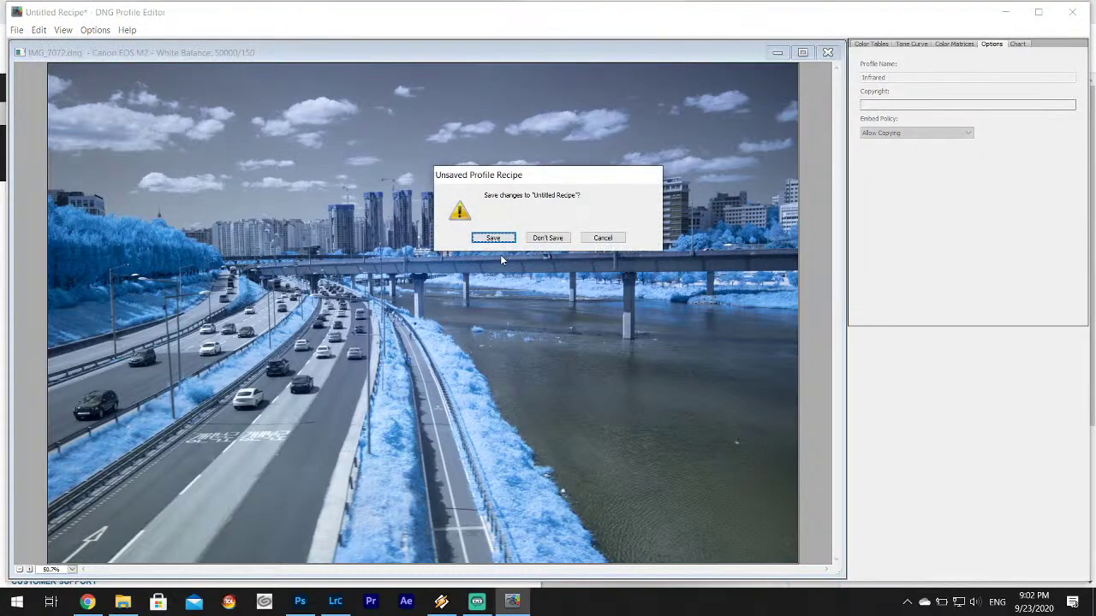
pyautogui.click(547, 238)
pyautogui.click(786, 10)
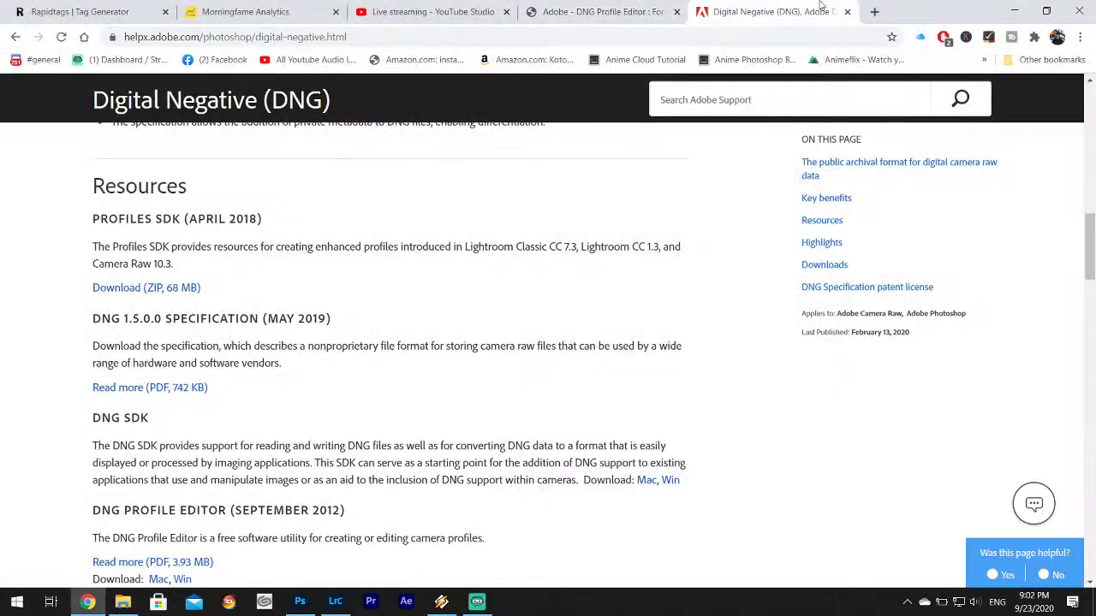
pyautogui.click(846, 11)
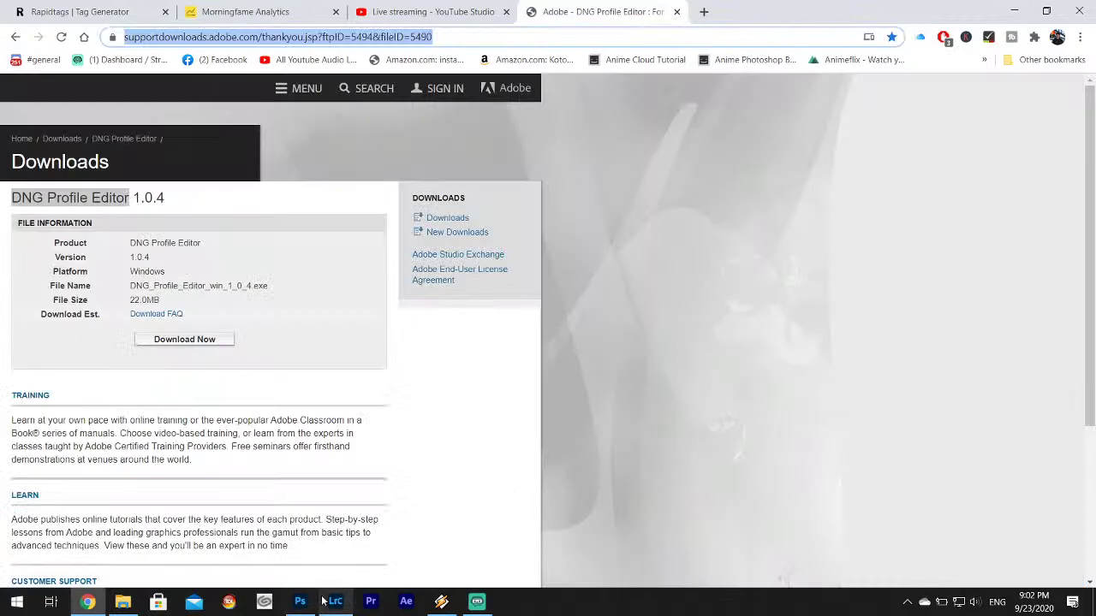
# - Switch to Lightroom Classic and open the Profile Browser for IMG_7072.CR2
pyautogui.click(335, 601)
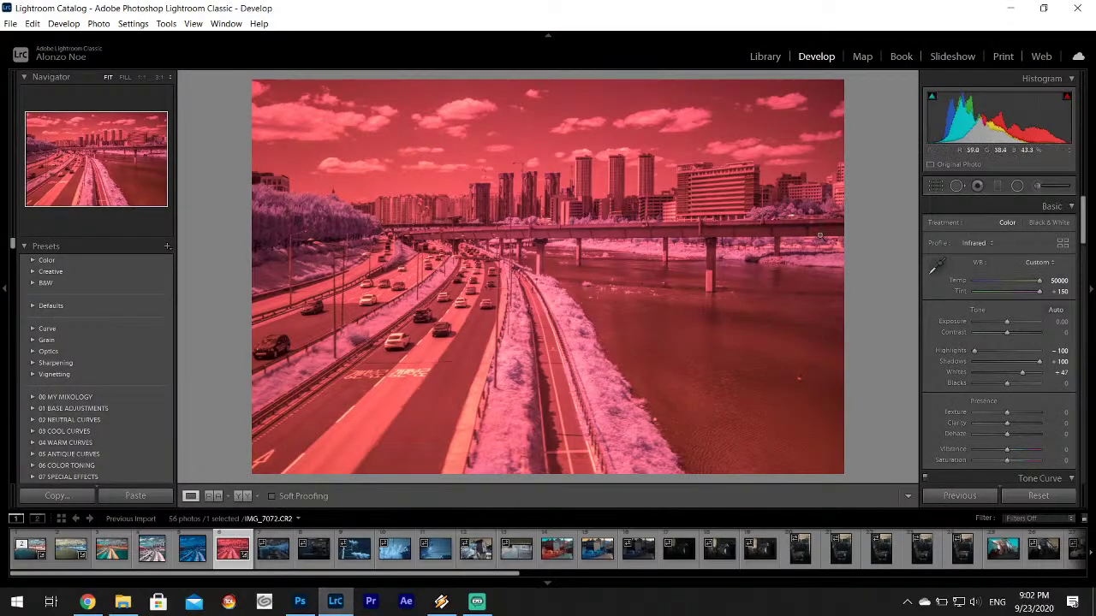
pyautogui.click(977, 245)
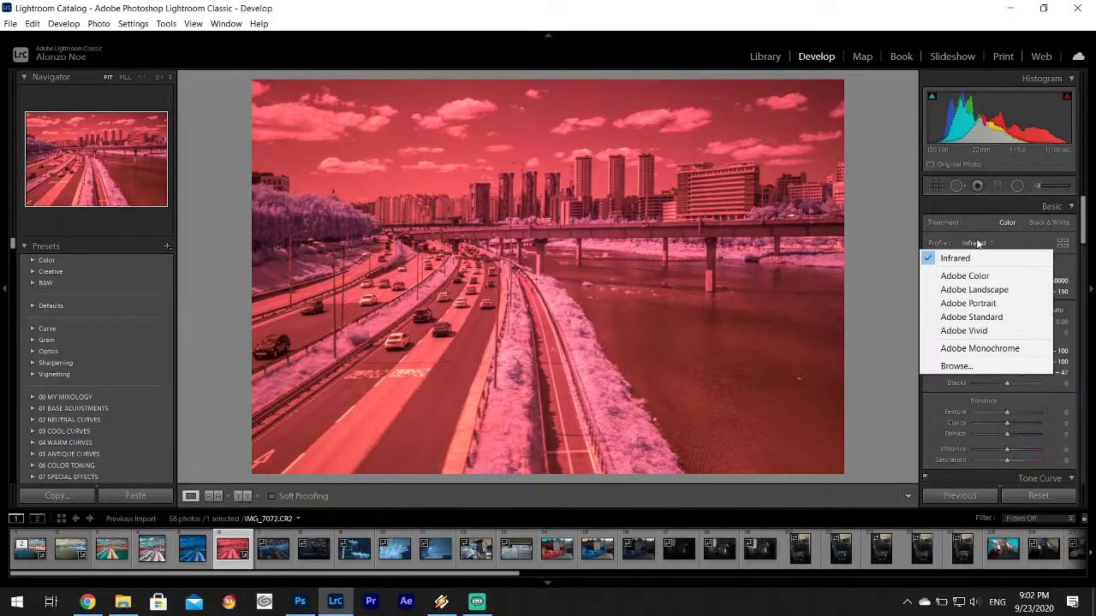
pyautogui.click(967, 227)
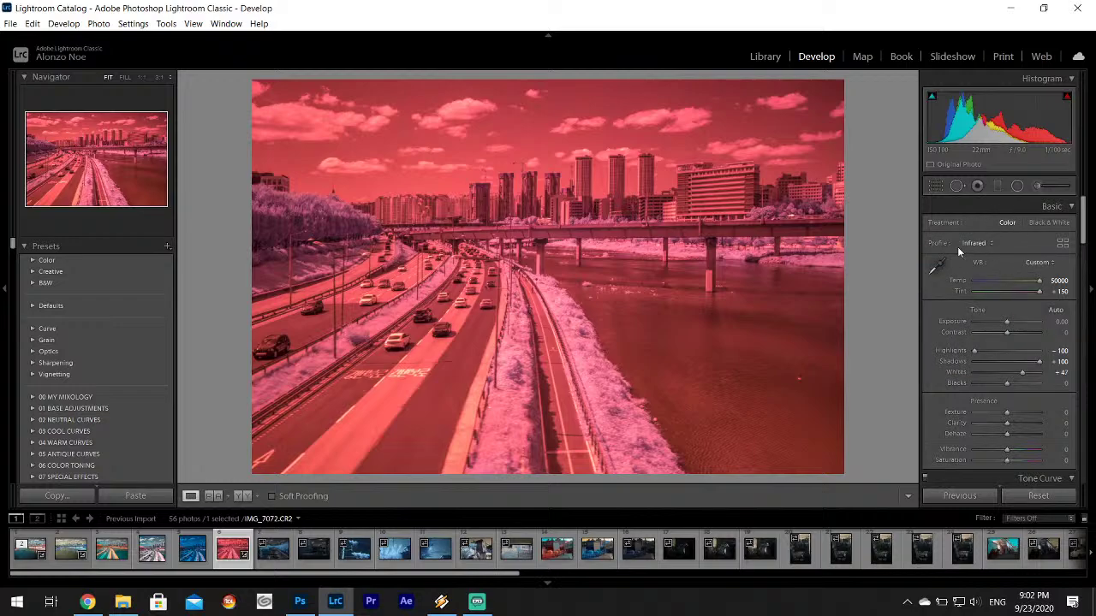
pyautogui.click(963, 246)
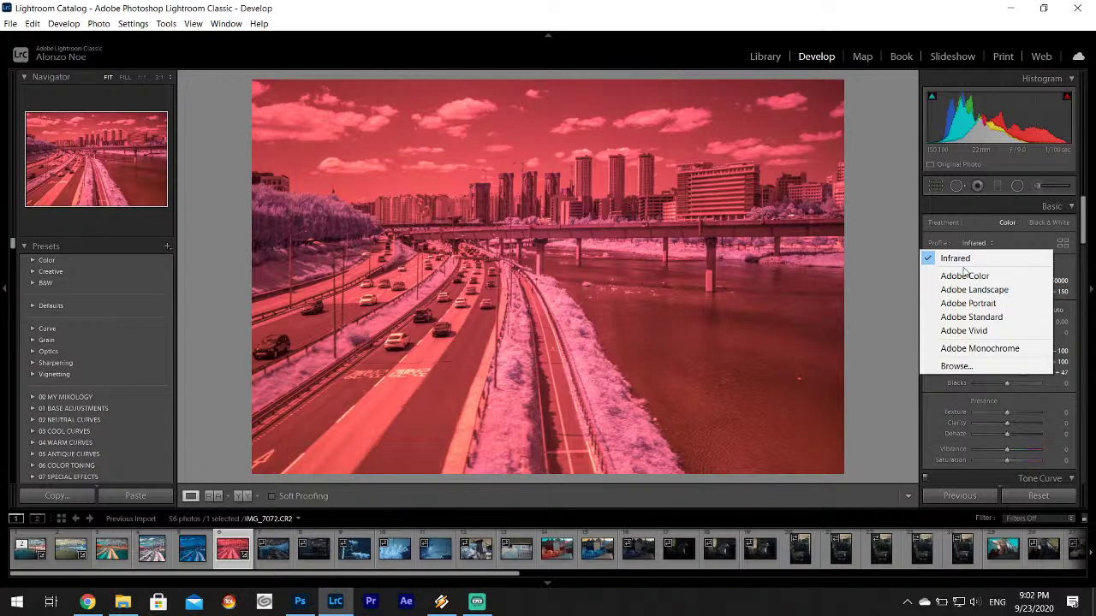
pyautogui.click(957, 367)
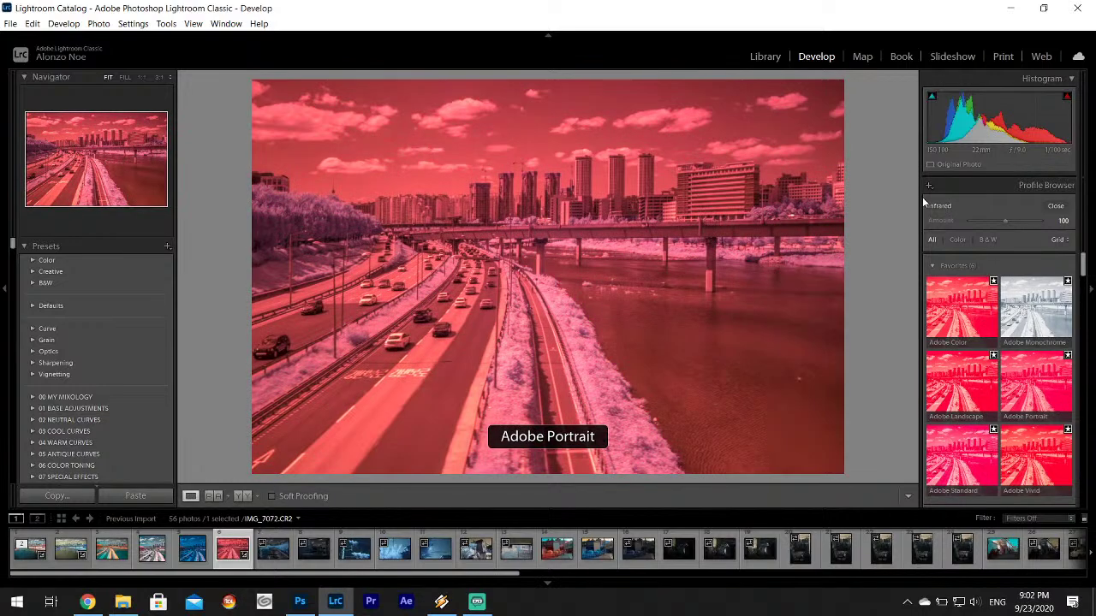
pyautogui.click(928, 187)
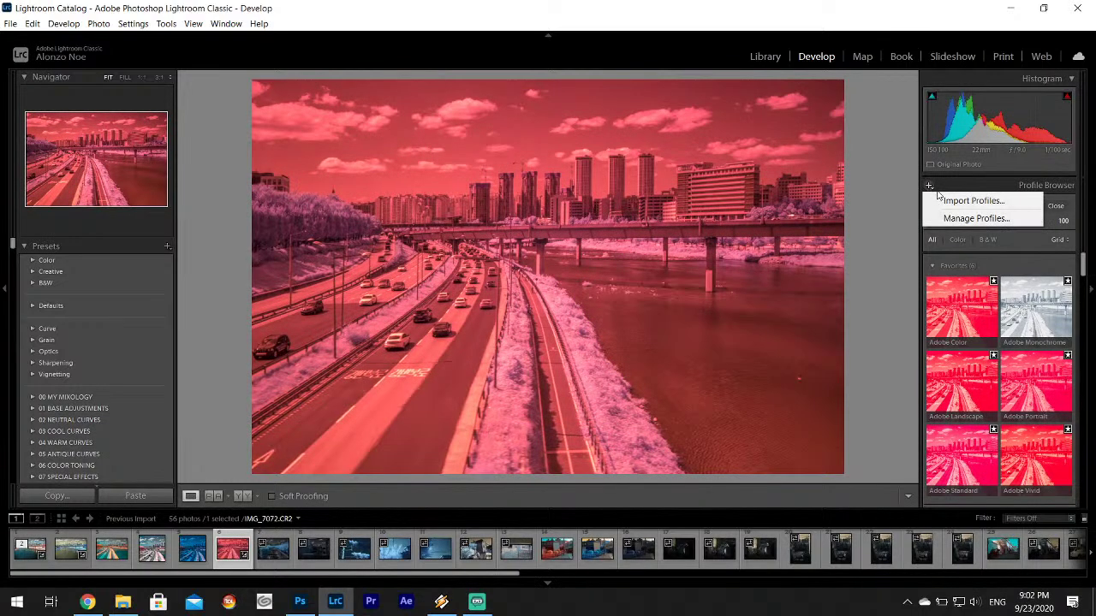
pyautogui.click(958, 197)
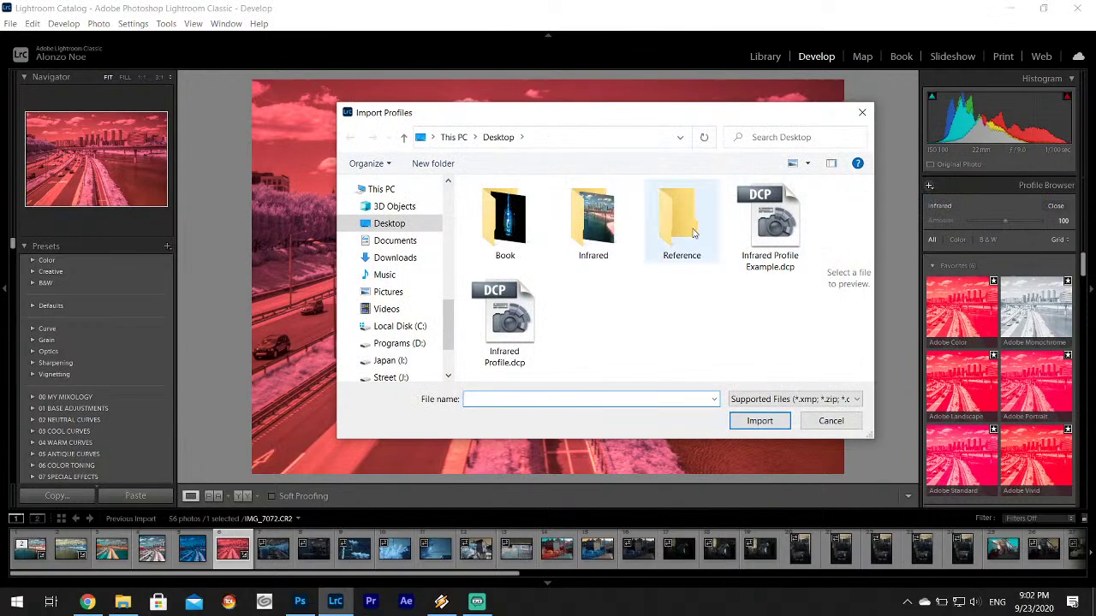
pyautogui.click(794, 216)
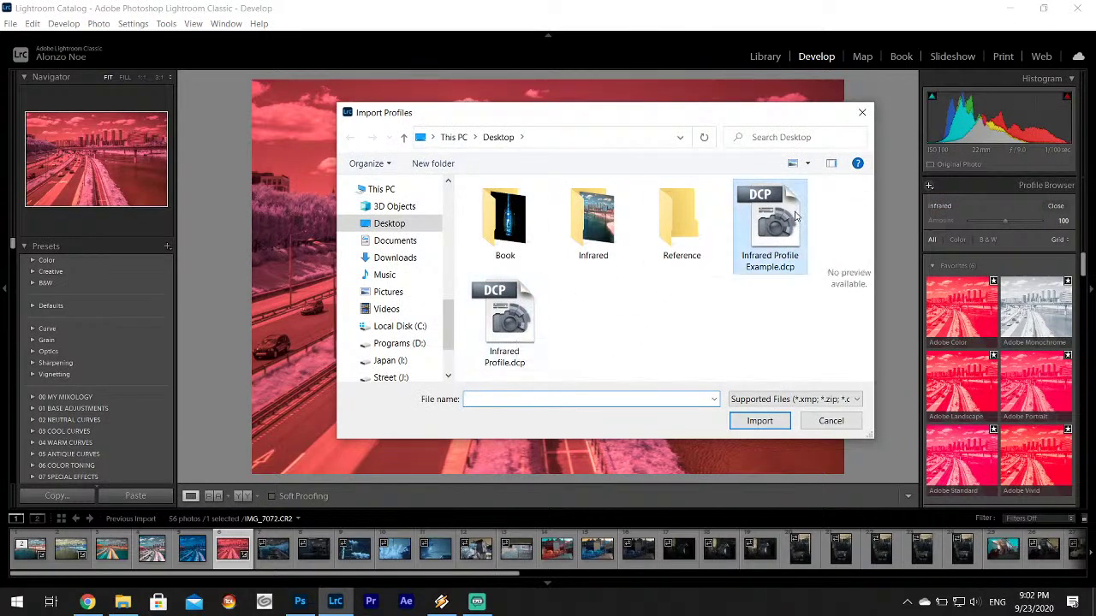
pyautogui.click(831, 420)
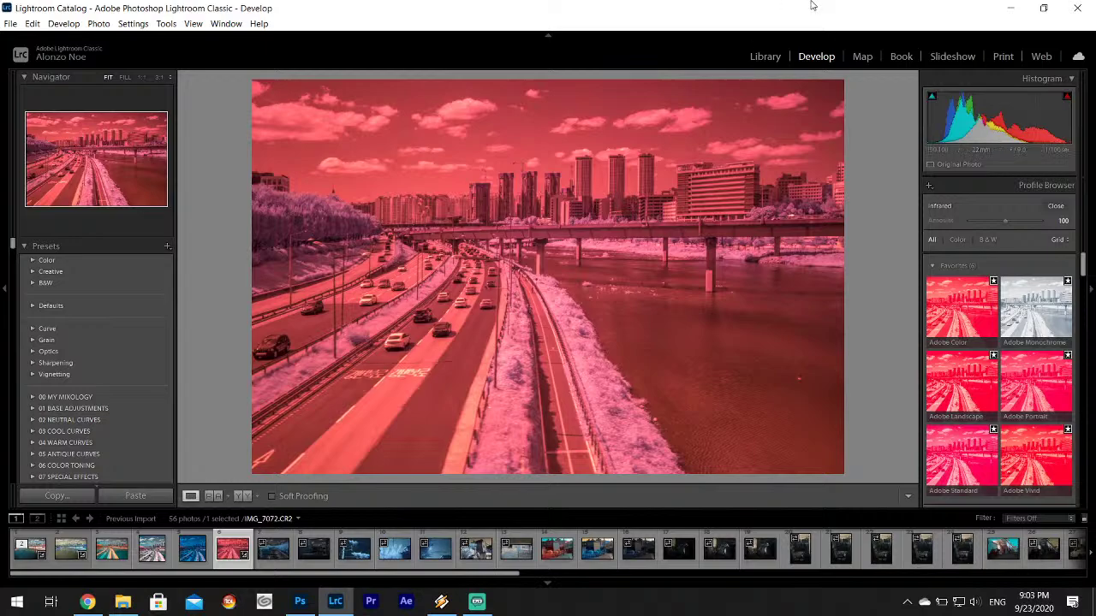
# - Quit Lightroom Classic and relaunch it
pyautogui.click(1083, 7)
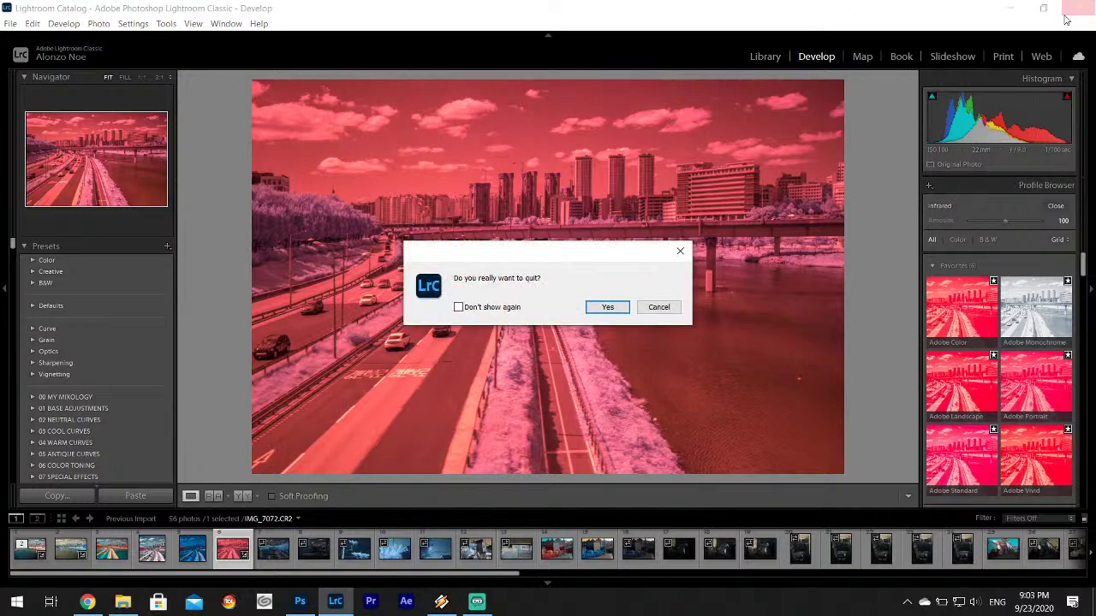
pyautogui.click(611, 305)
pyautogui.click(640, 349)
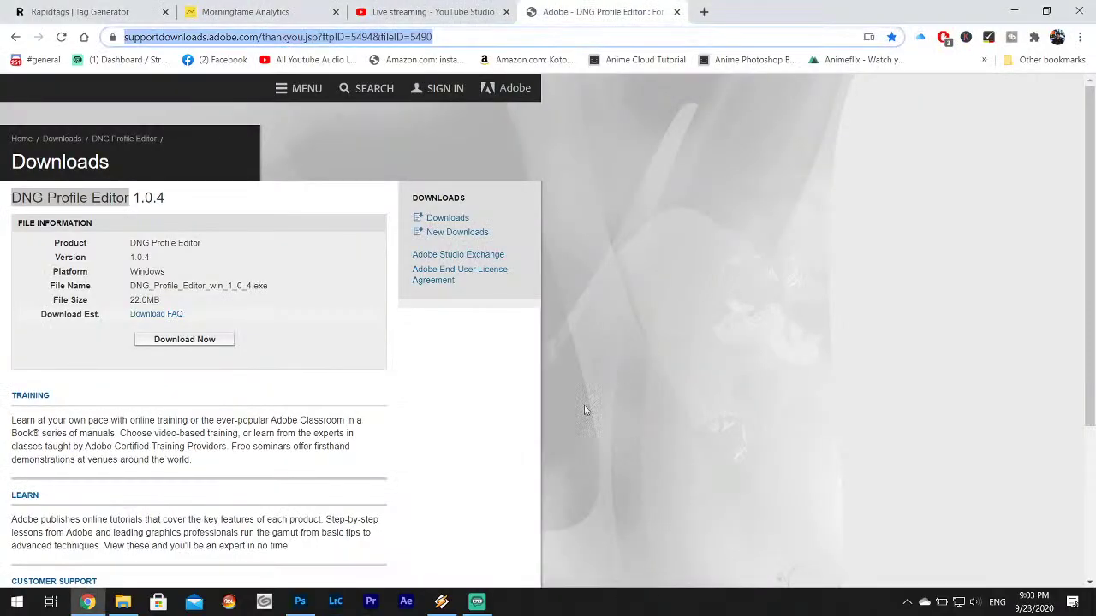
pyautogui.click(334, 603)
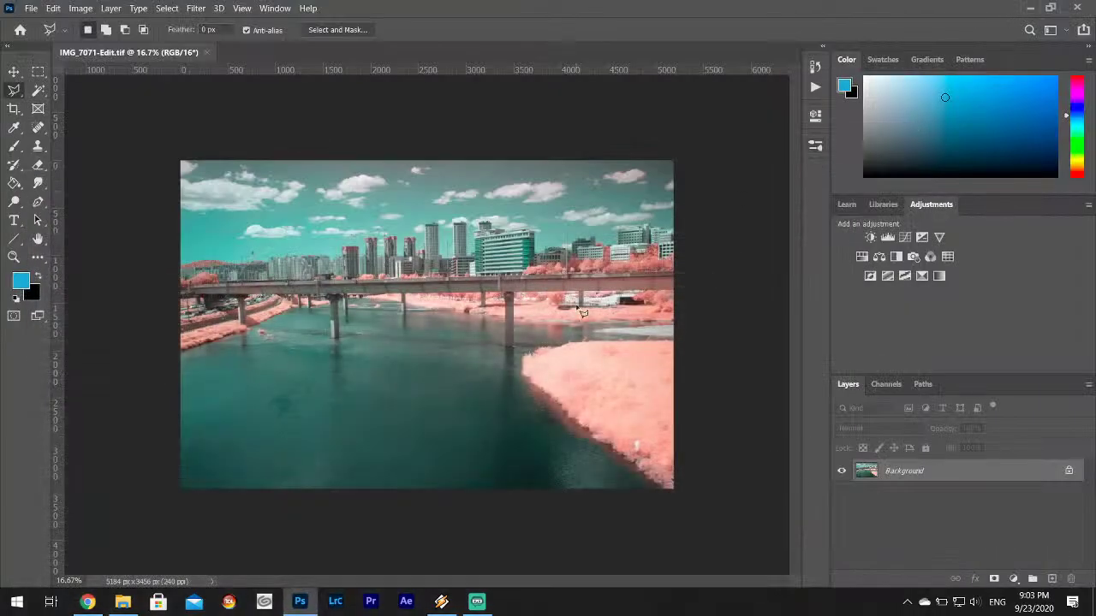
pyautogui.click(1029, 8)
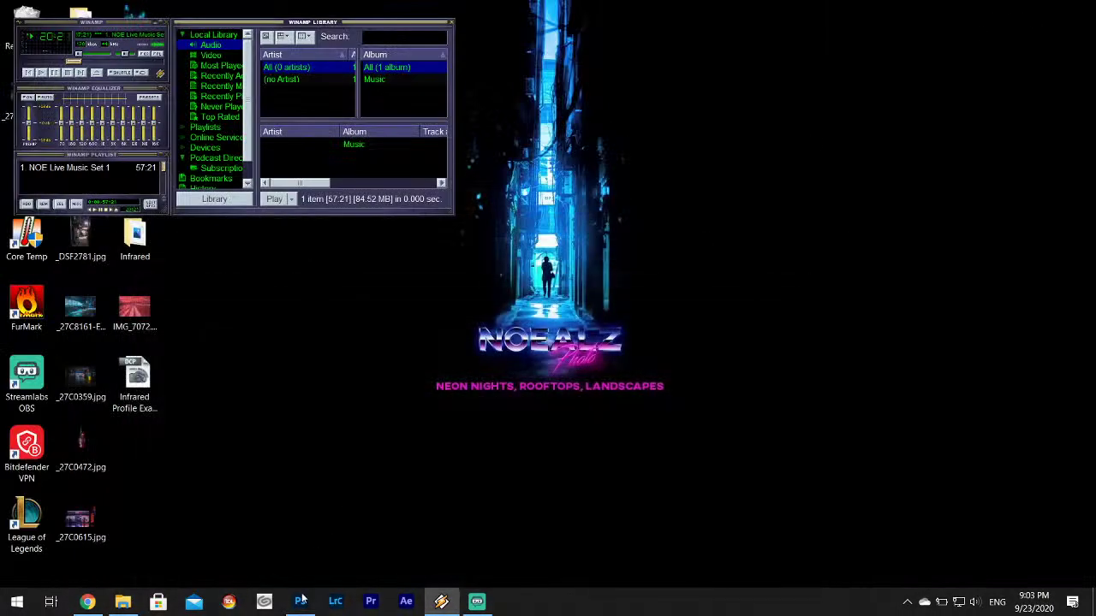
pyautogui.rightClick(377, 445)
pyautogui.click(404, 295)
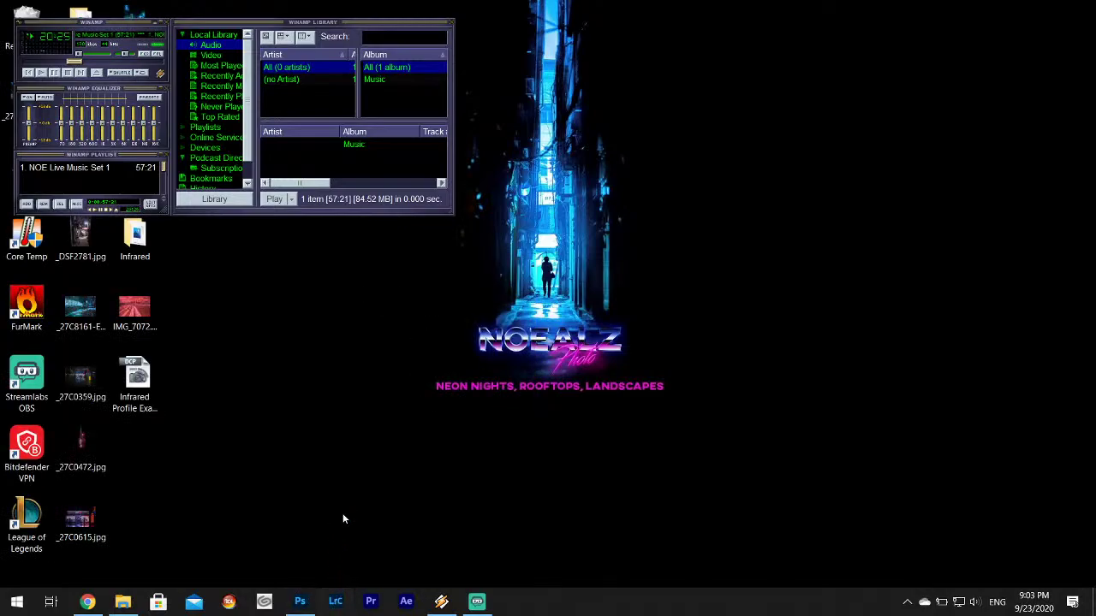
pyautogui.click(335, 602)
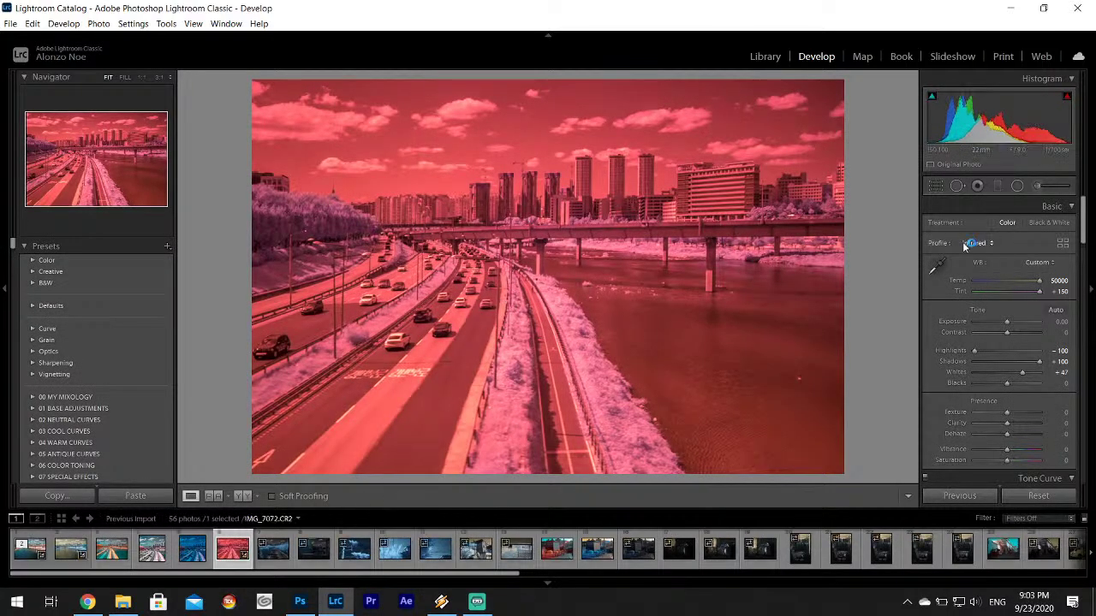
# - Look through the Profile Browser for the Infrared profile, collapsing the Favorites, Adobe Raw and Camera Matching groups, and close the browser
pyautogui.click(989, 246)
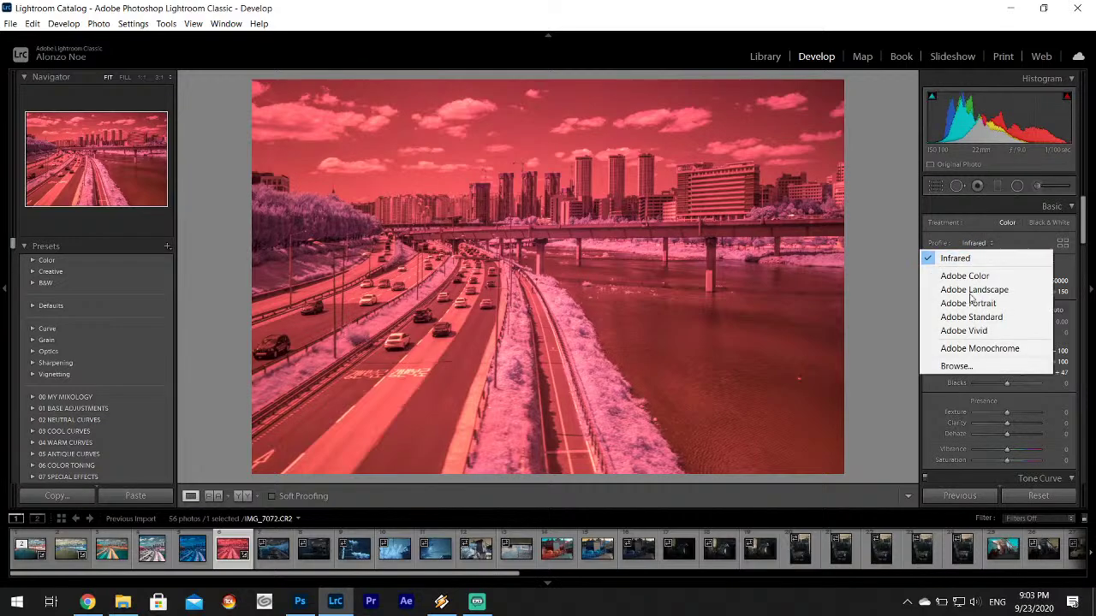
pyautogui.click(966, 366)
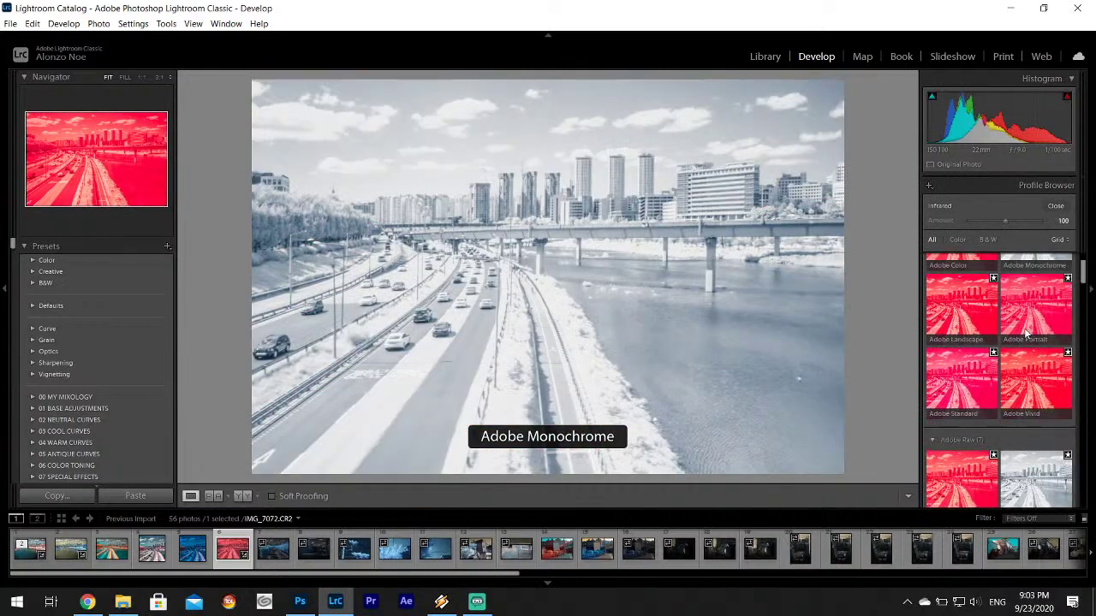
pyautogui.scroll(-5, 1026, 334)
pyautogui.scroll(-3, 1025, 328)
pyautogui.scroll(2, 965, 316)
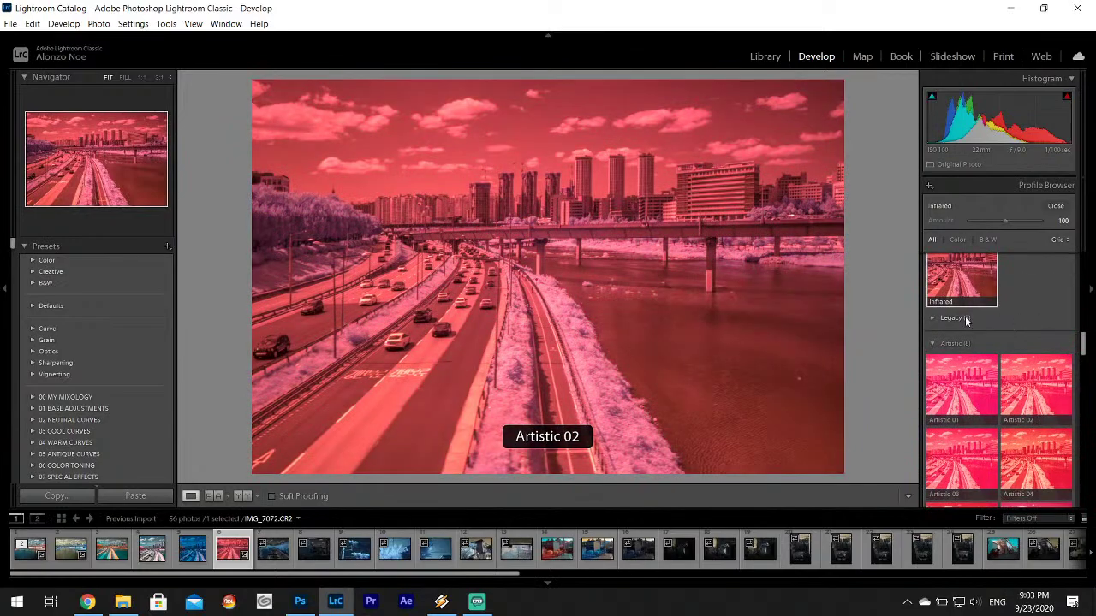
pyautogui.scroll(-4, 963, 334)
pyautogui.scroll(-10, 963, 345)
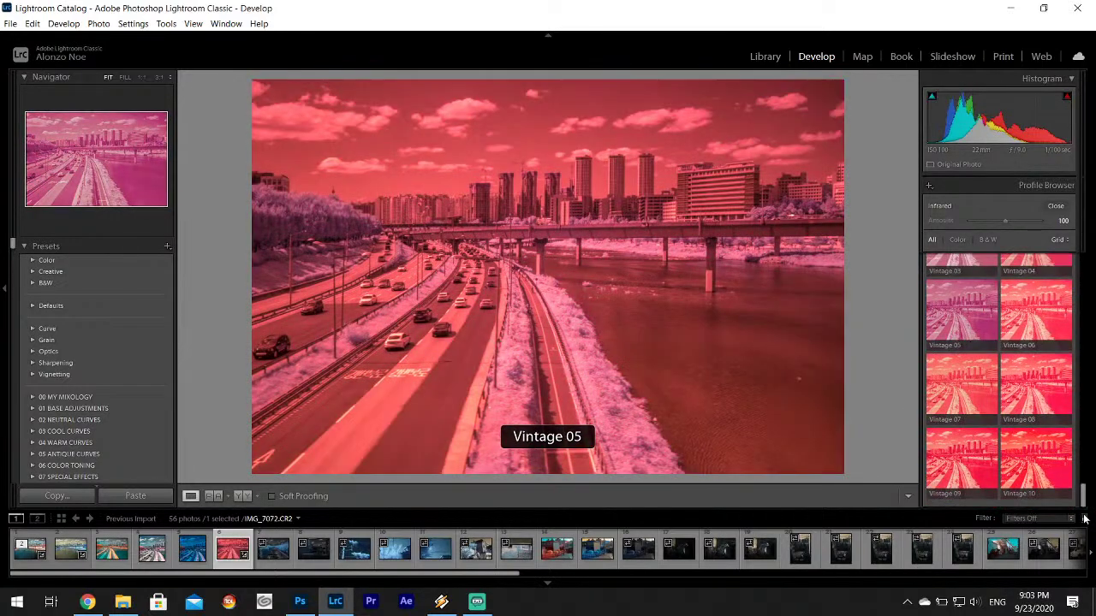
pyautogui.moveTo(1084, 484); pyautogui.dragTo(1084, 266)
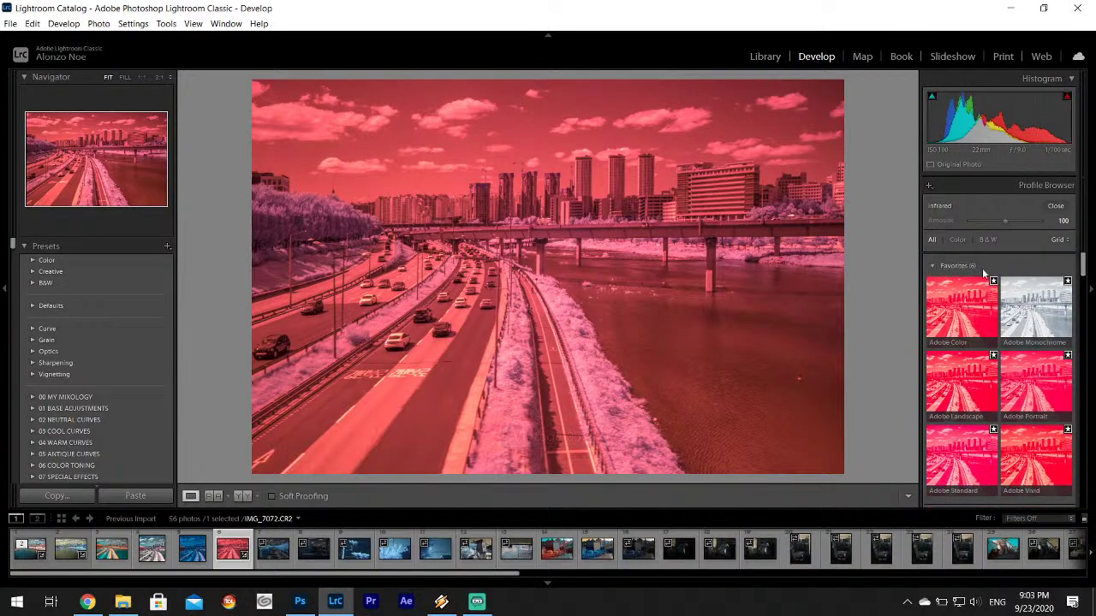
pyautogui.click(931, 266)
pyautogui.click(933, 292)
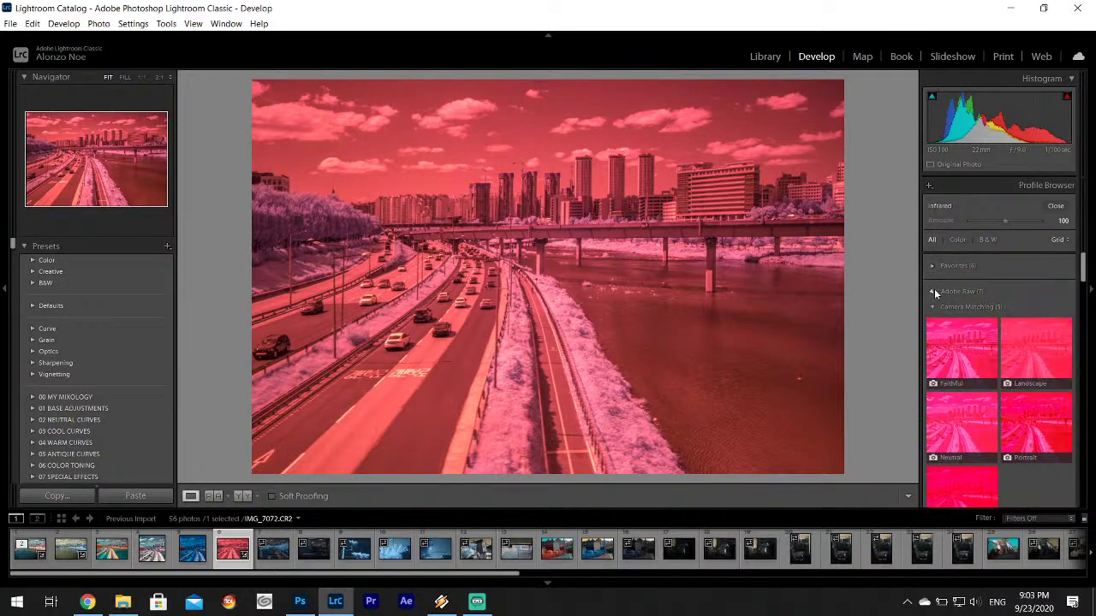
pyautogui.click(935, 306)
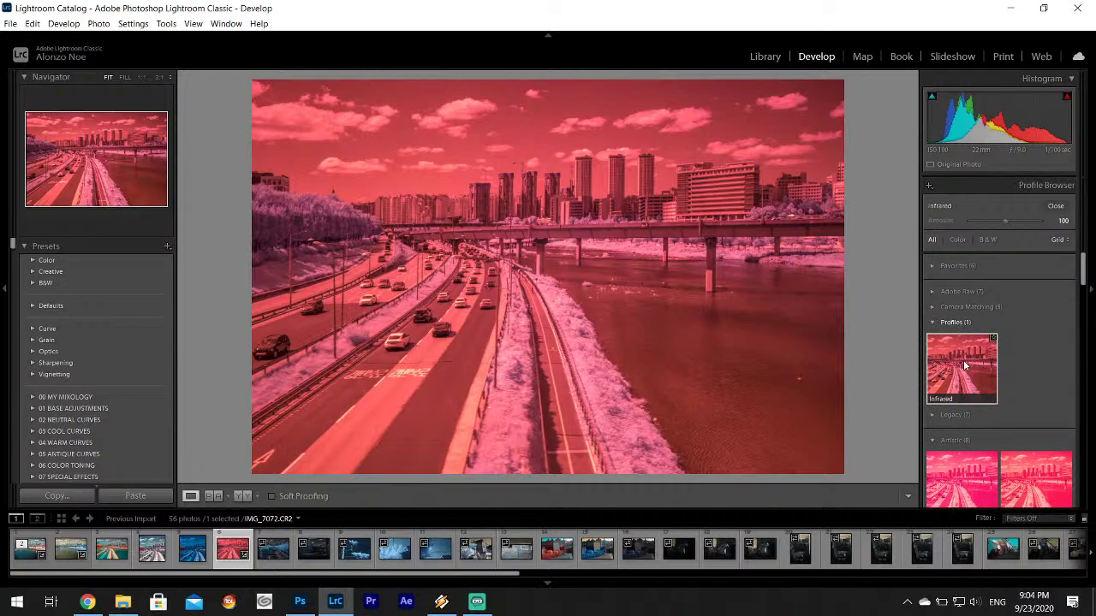
pyautogui.click(1056, 207)
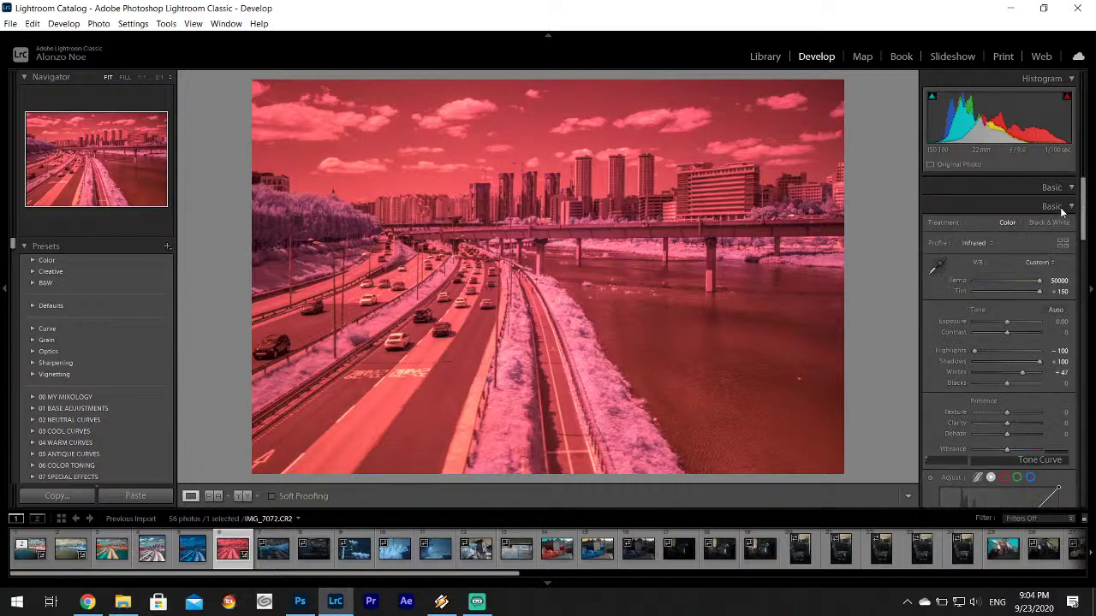
# - Set the photo's white balance by sampling the road as the neutral target, and open the photo for editing in Adobe Photoshop 2020
pyautogui.click(938, 268)
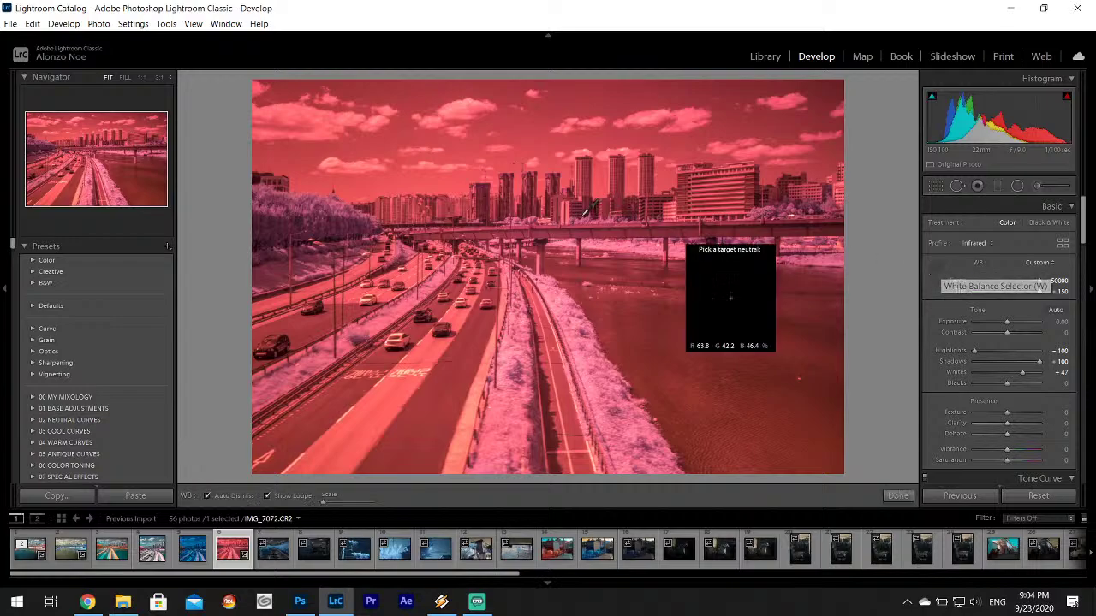
pyautogui.click(460, 374)
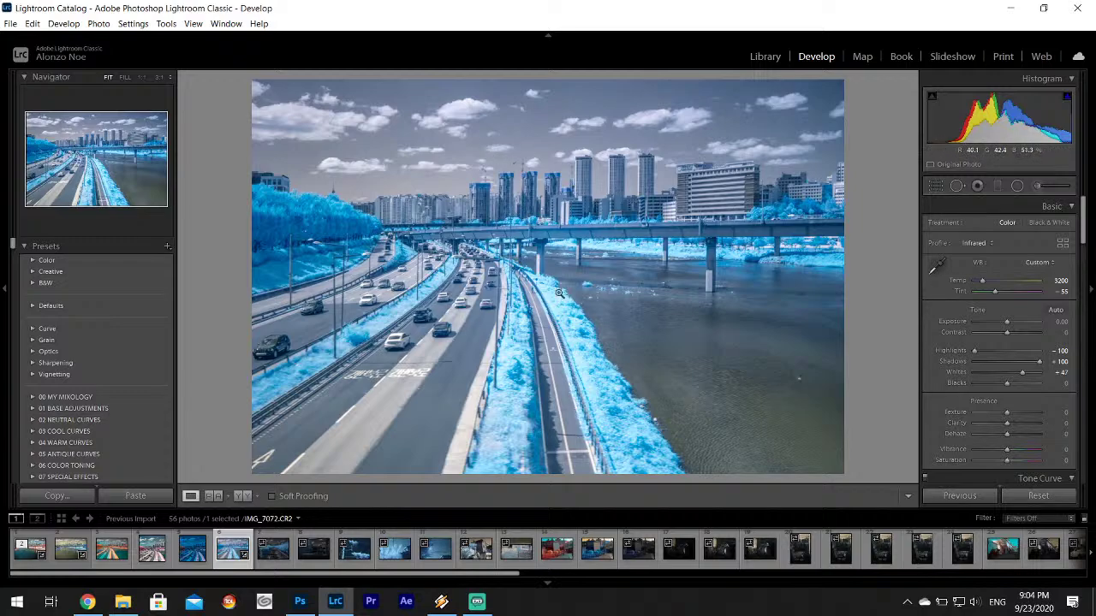
pyautogui.rightClick(532, 239)
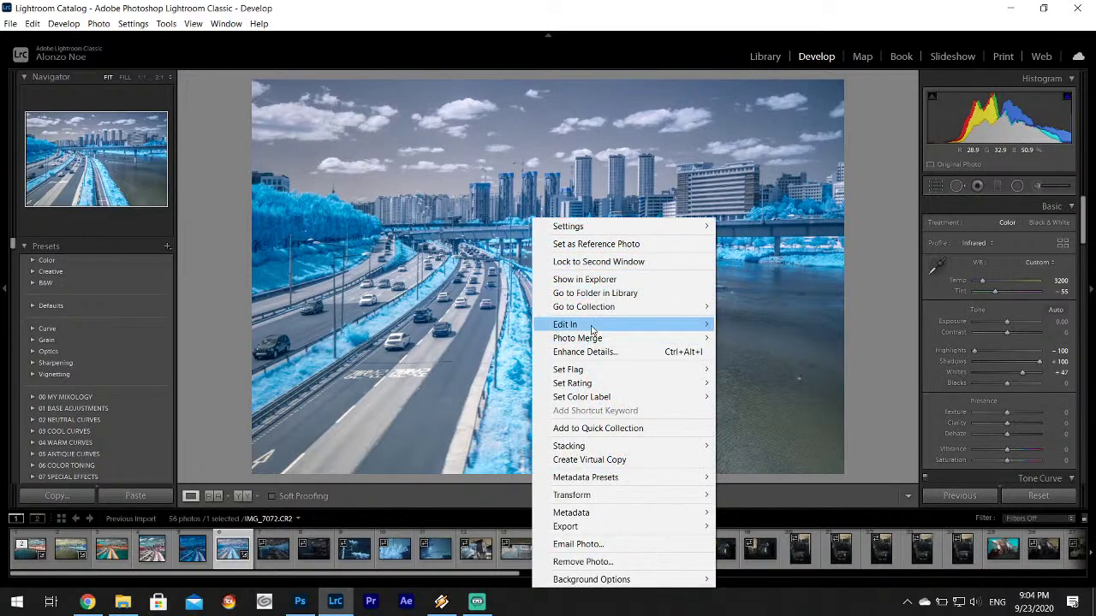
pyautogui.moveTo(707, 325)
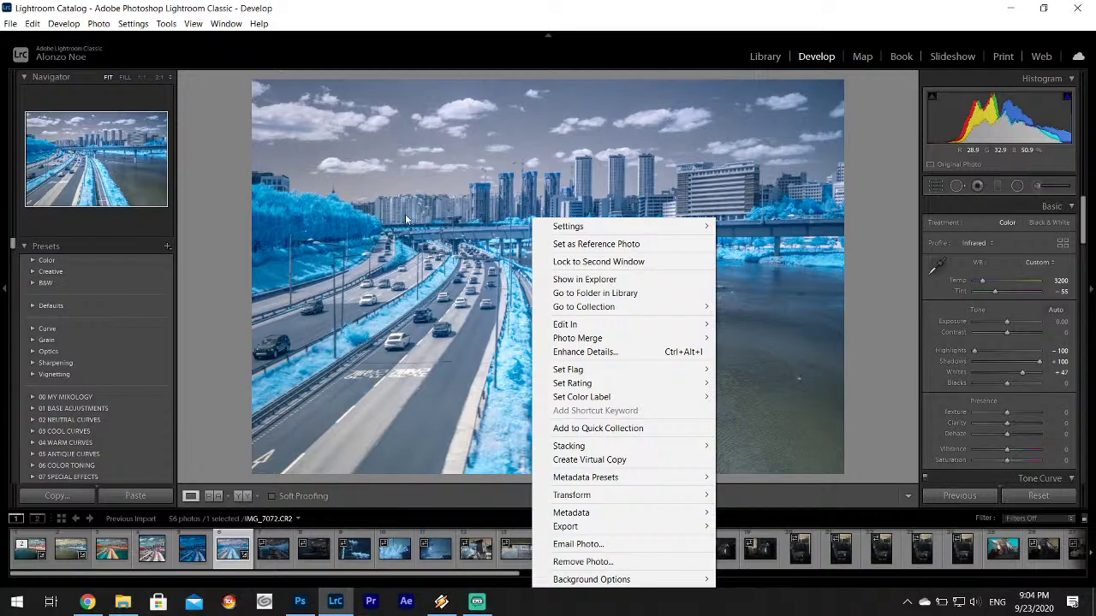
pyautogui.rightClick(455, 212)
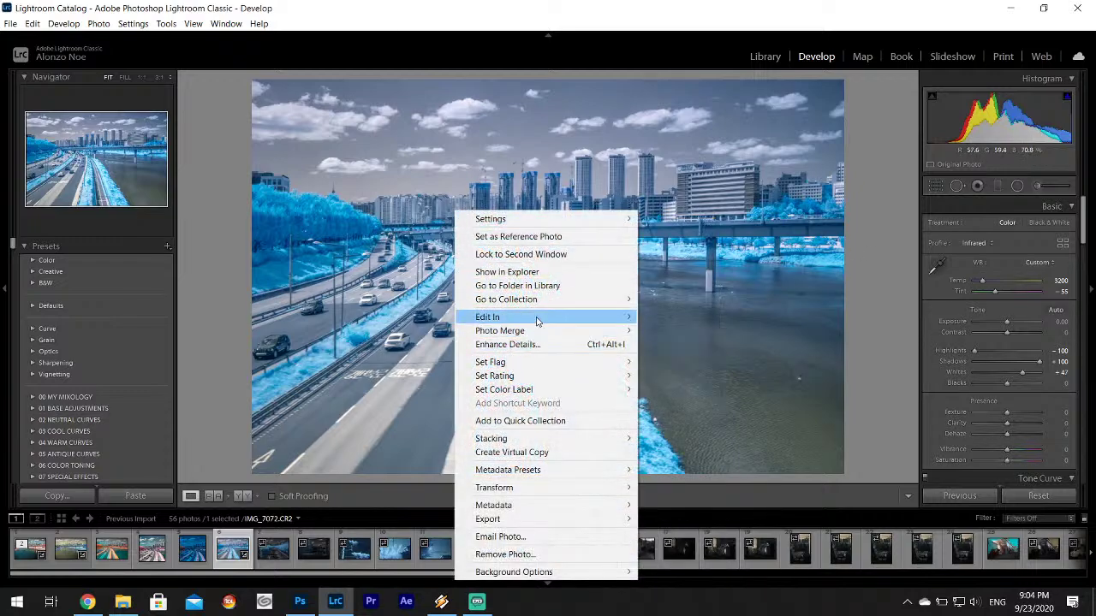
pyautogui.moveTo(538, 320)
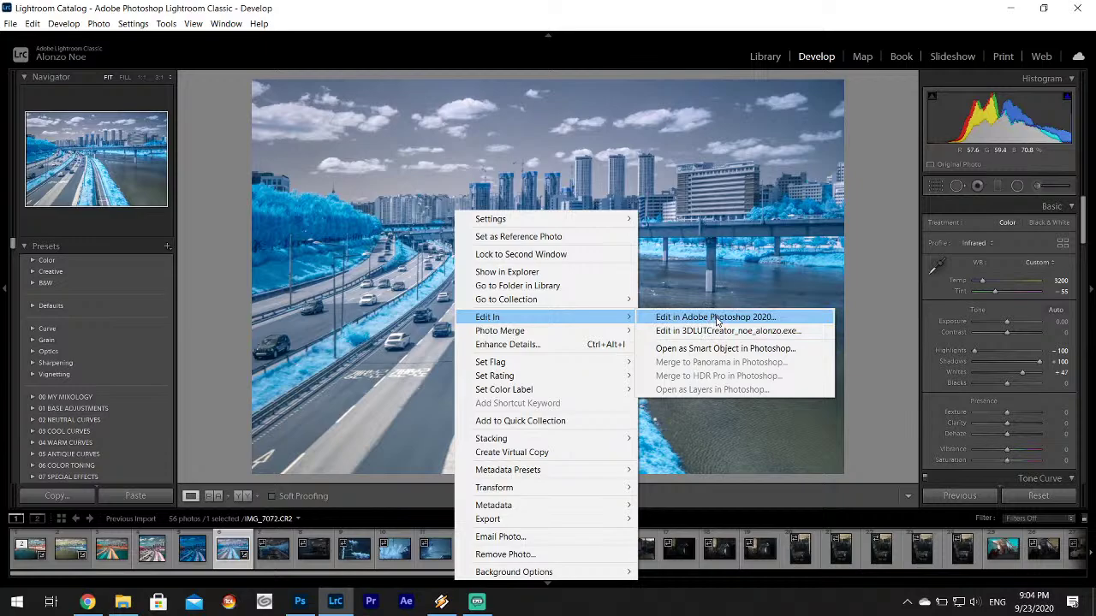
pyautogui.click(717, 317)
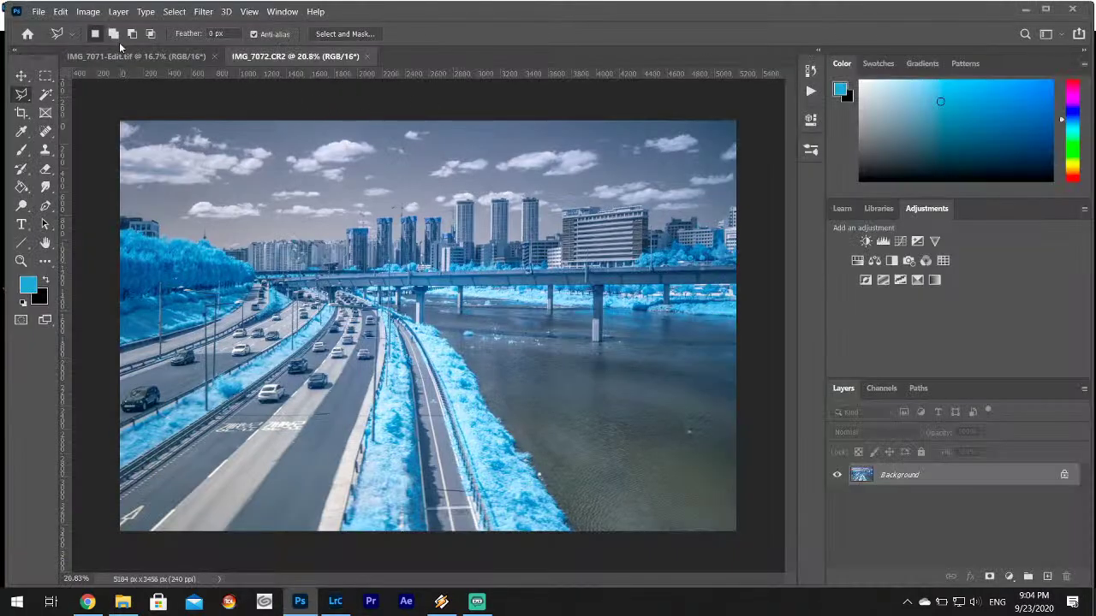
pyautogui.click(1046, 8)
# - Open the list of image adjustments for IMG_7072.CR2
pyautogui.click(81, 8)
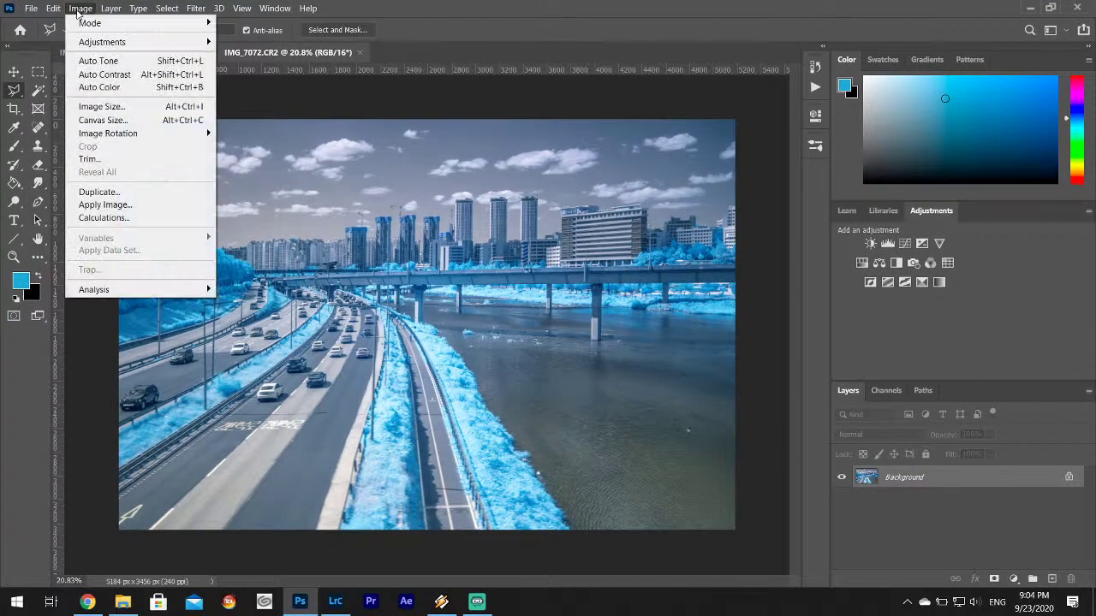
pyautogui.moveTo(115, 42)
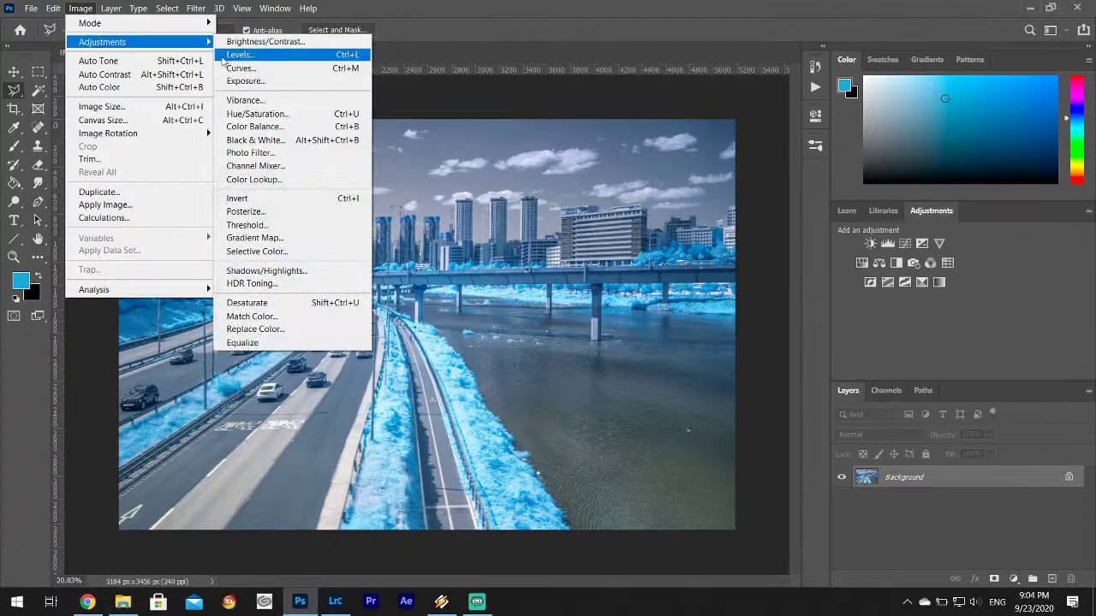
# - Open the Channel Mixer and set the Red output channel to Red 0% and Blue +100%
pyautogui.click(282, 167)
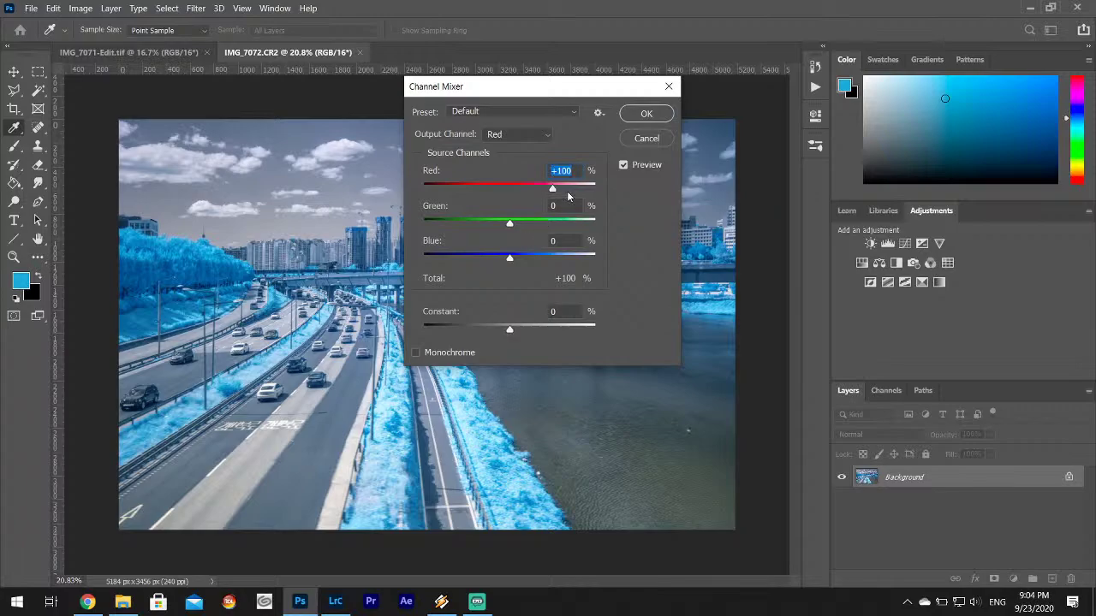
pyautogui.write('0')
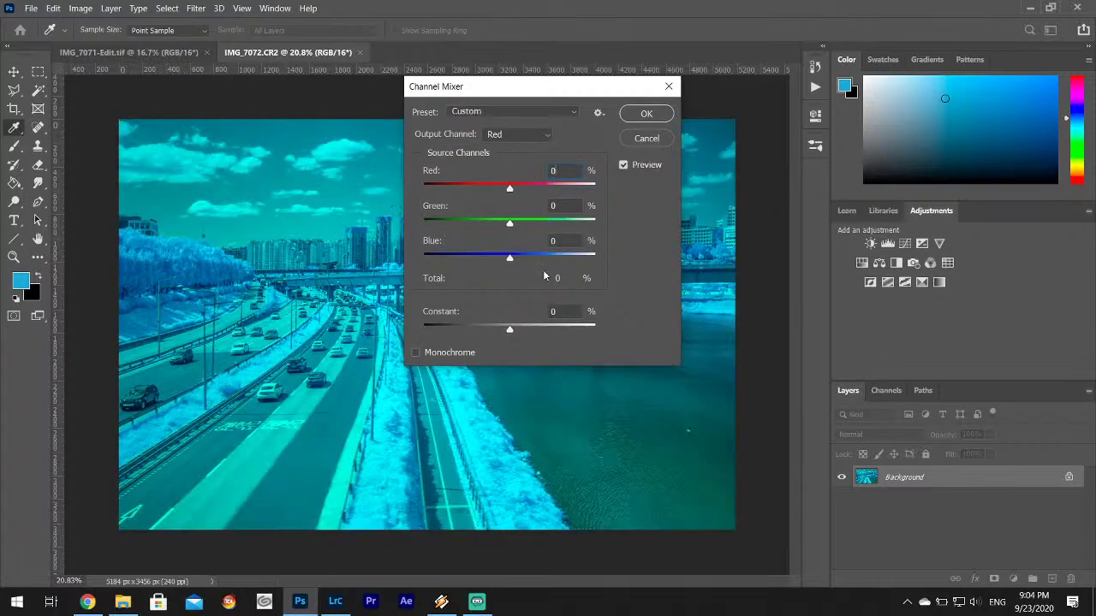
pyautogui.write('100')
# - Set the Blue output channel to Red +100% and Blue 0% in the Channel Mixer
pyautogui.click(518, 134)
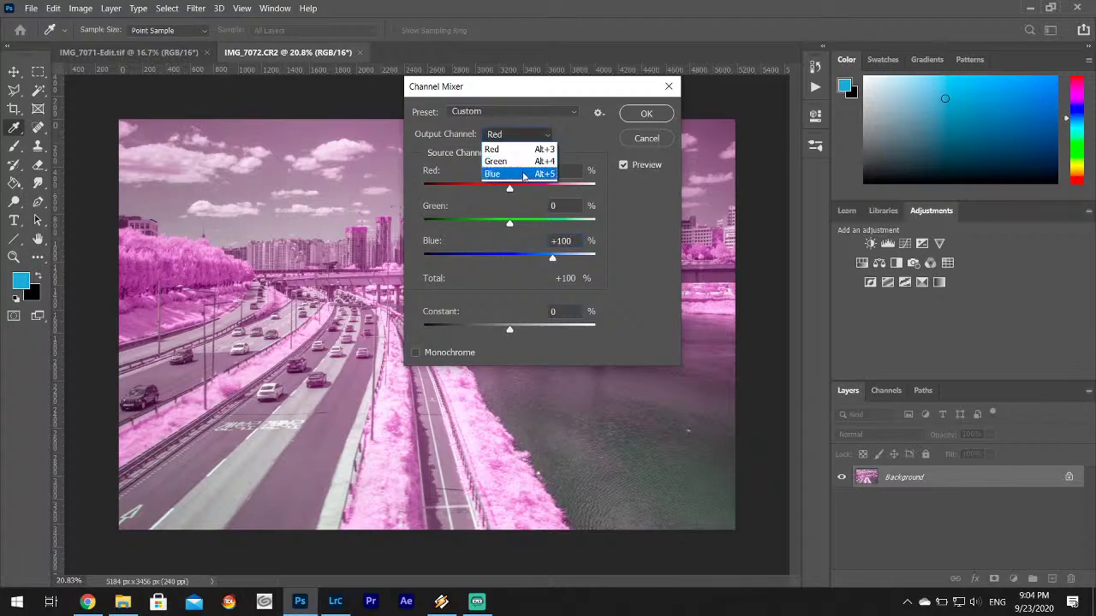
pyautogui.click(527, 171)
pyautogui.write('100')
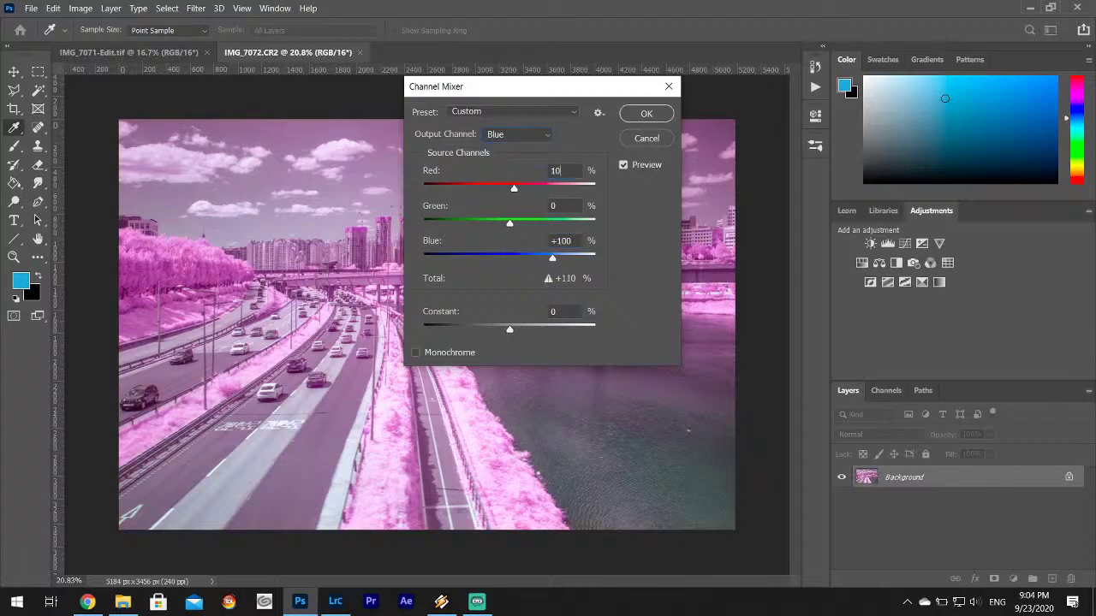
pyautogui.click(556, 239)
pyautogui.write('0')
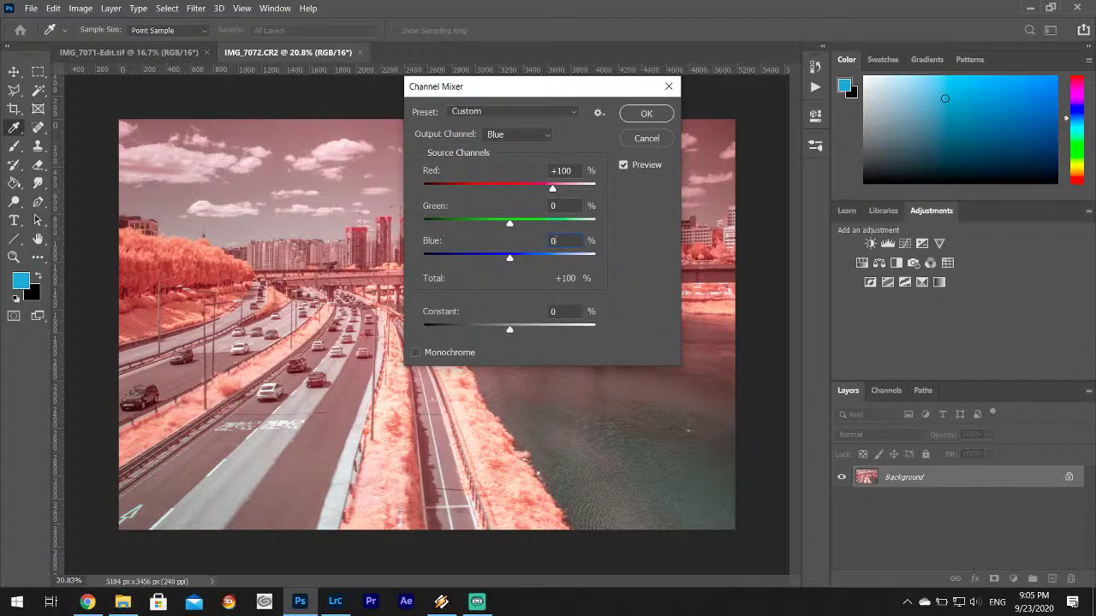
pyautogui.click(335, 601)
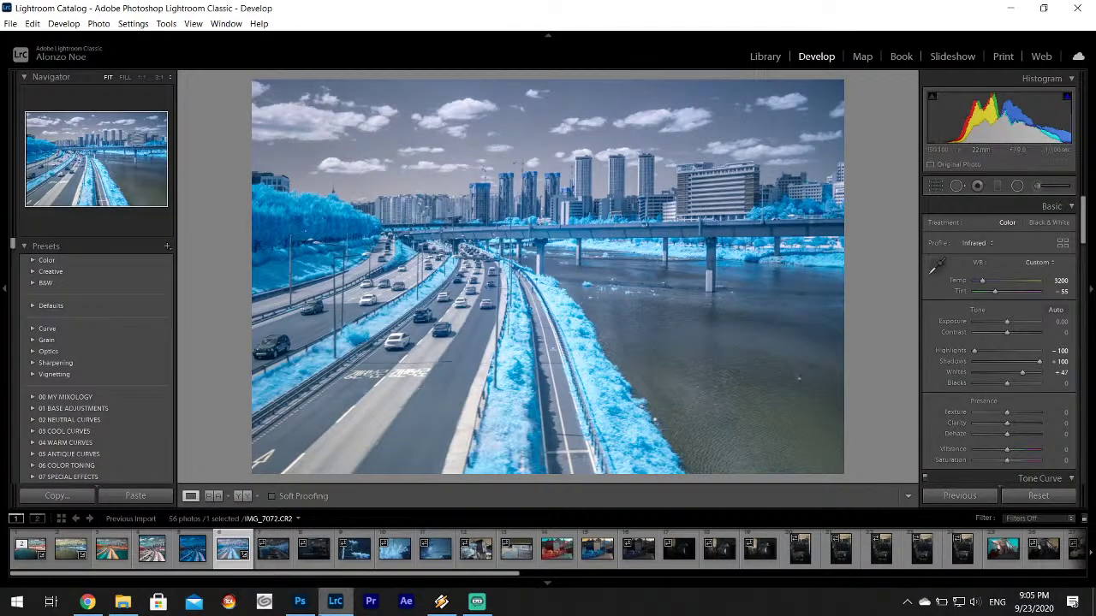
pyautogui.click(300, 601)
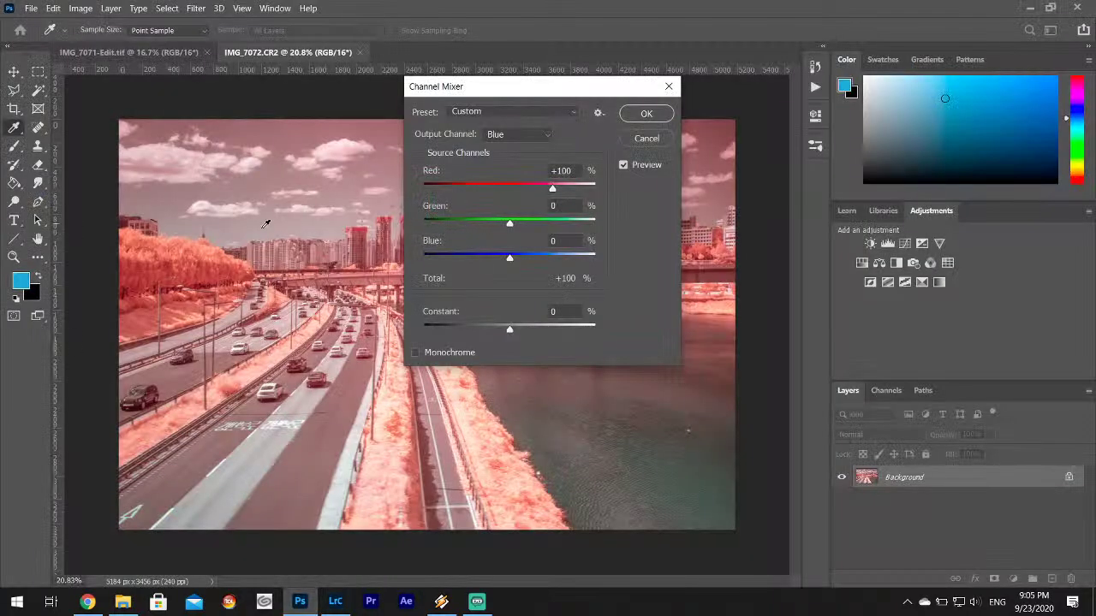
pyautogui.click(192, 152)
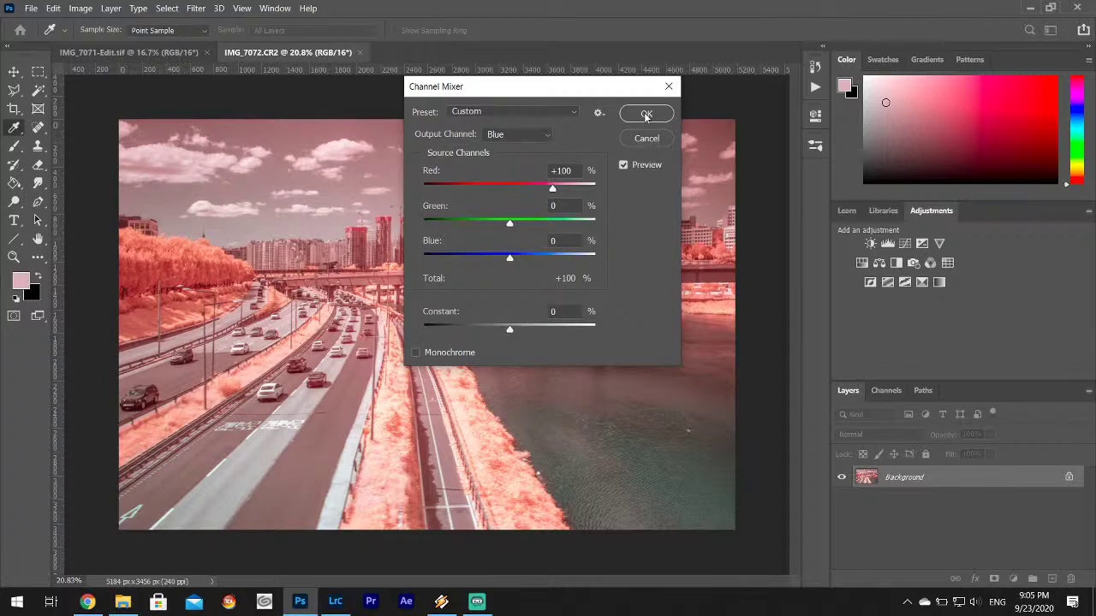
# - Try extreme values on the Blue output channel: Red +200%, Green +200% and Blue -200%
pyautogui.moveTo(550, 184); pyautogui.dragTo(660, 178)
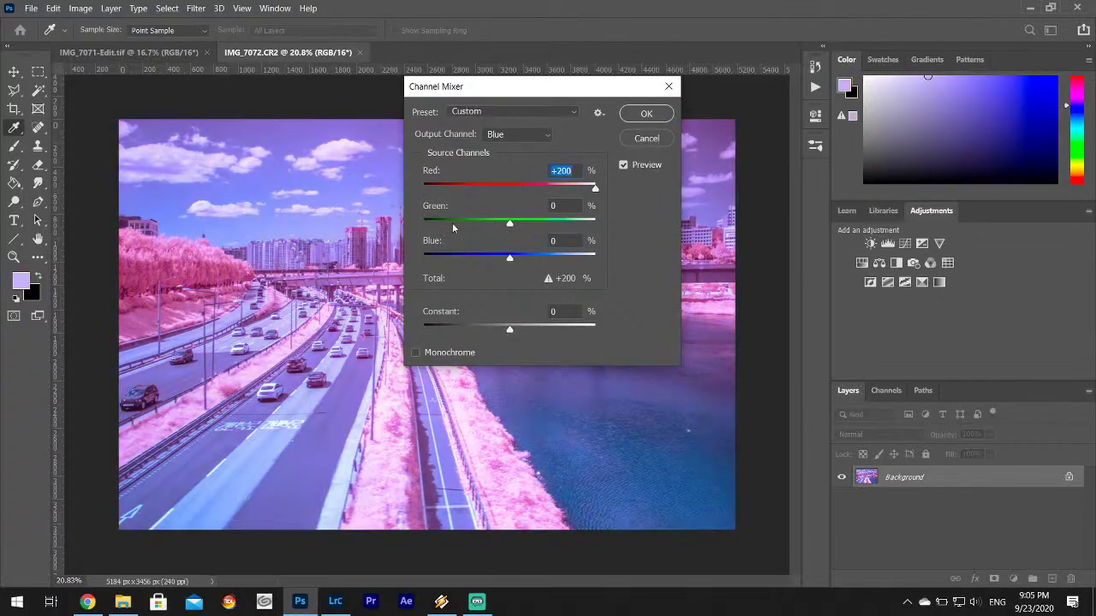
pyautogui.moveTo(508, 224); pyautogui.dragTo(661, 233)
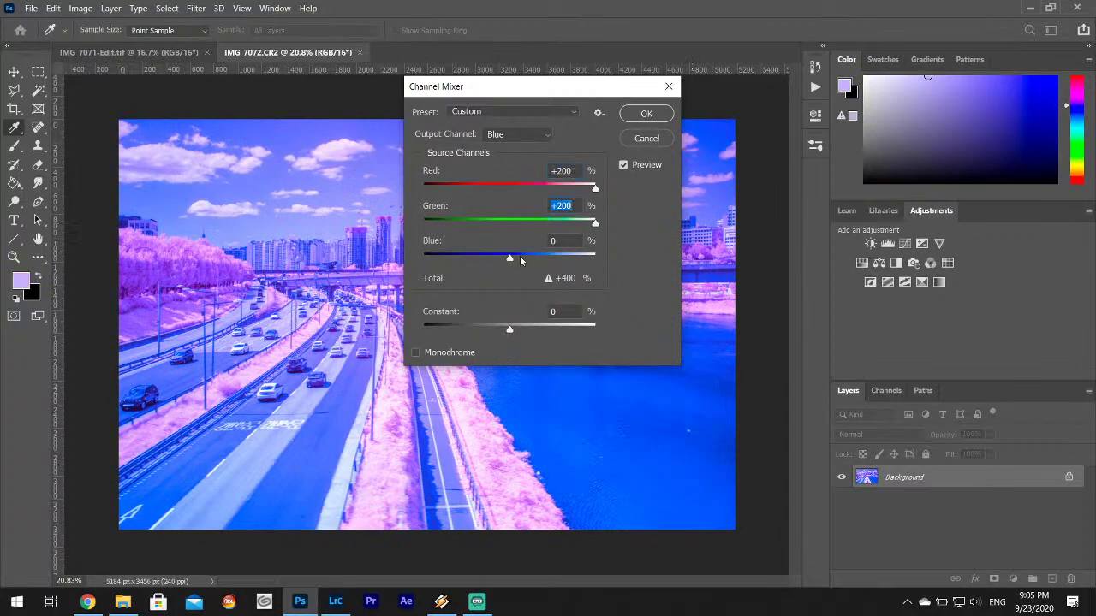
pyautogui.moveTo(520, 260); pyautogui.dragTo(406, 225)
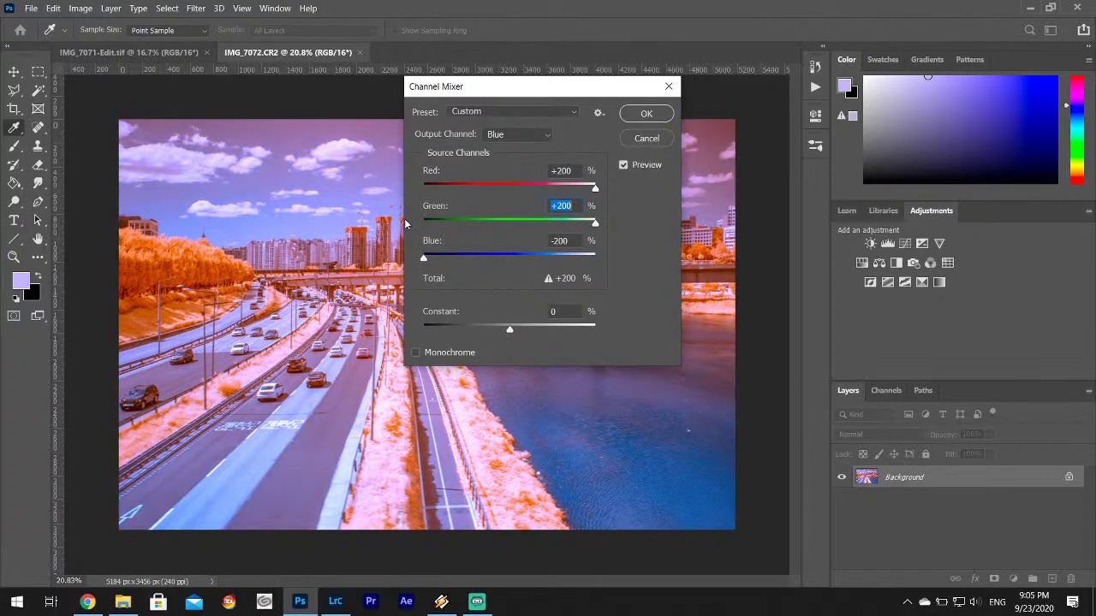
# - Set the Blue output channel's Red source to +100% and its Blue source to 0%
pyautogui.click(566, 170)
pyautogui.write('100')
pyautogui.press('Tab')
pyautogui.press('Tab')
pyautogui.write('0')
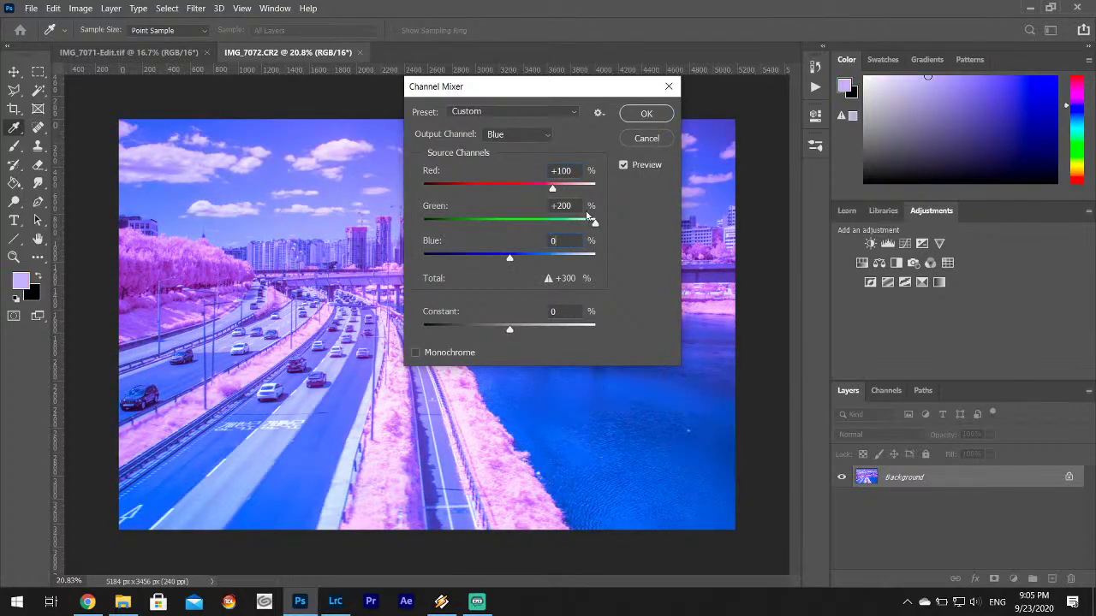
# - Try the Blue output channel with Red at 0% and Blue at +100%
pyautogui.hotkey('shift', 'Tab')
pyautogui.hotkey('shift', 'Tab')
pyautogui.write('0')
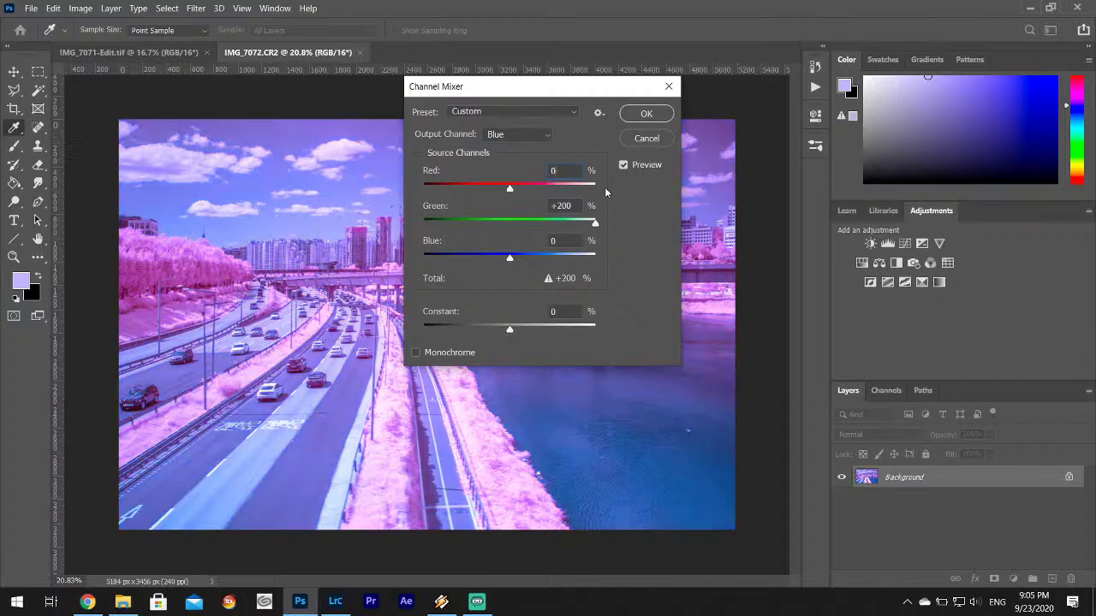
pyautogui.click(565, 240)
pyautogui.write('100')
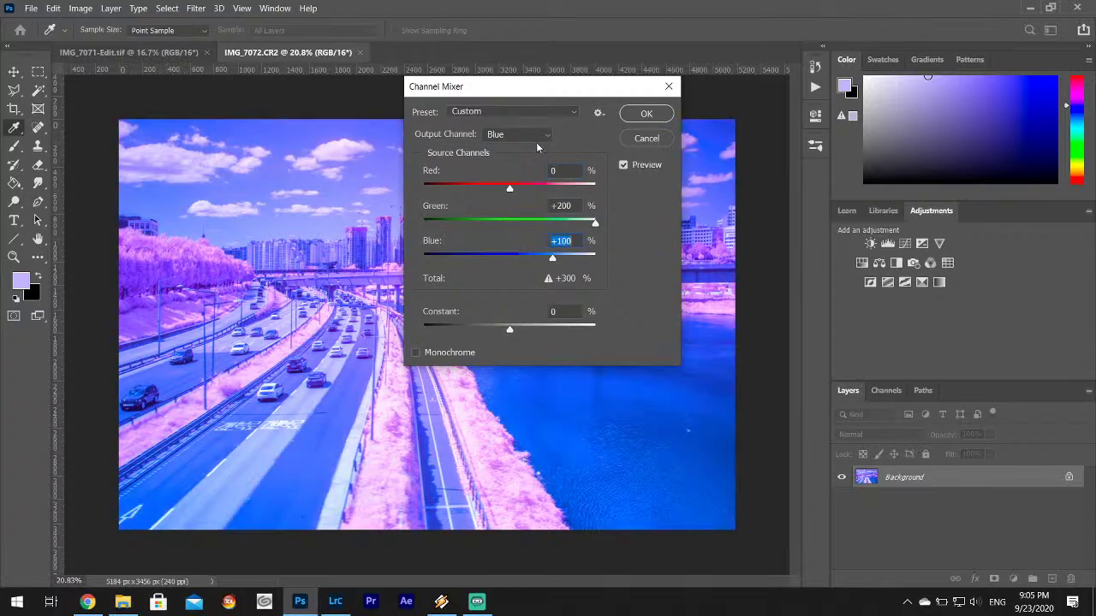
# - Set the Blue output channel to Red +100%, Green 0% and Blue 0%, and apply the Channel Mixer
pyautogui.click(532, 135)
pyautogui.click(536, 144)
pyautogui.click(539, 138)
pyautogui.click(514, 173)
pyautogui.press('Tab')
pyautogui.write('100')
pyautogui.click(565, 240)
pyautogui.write('0')
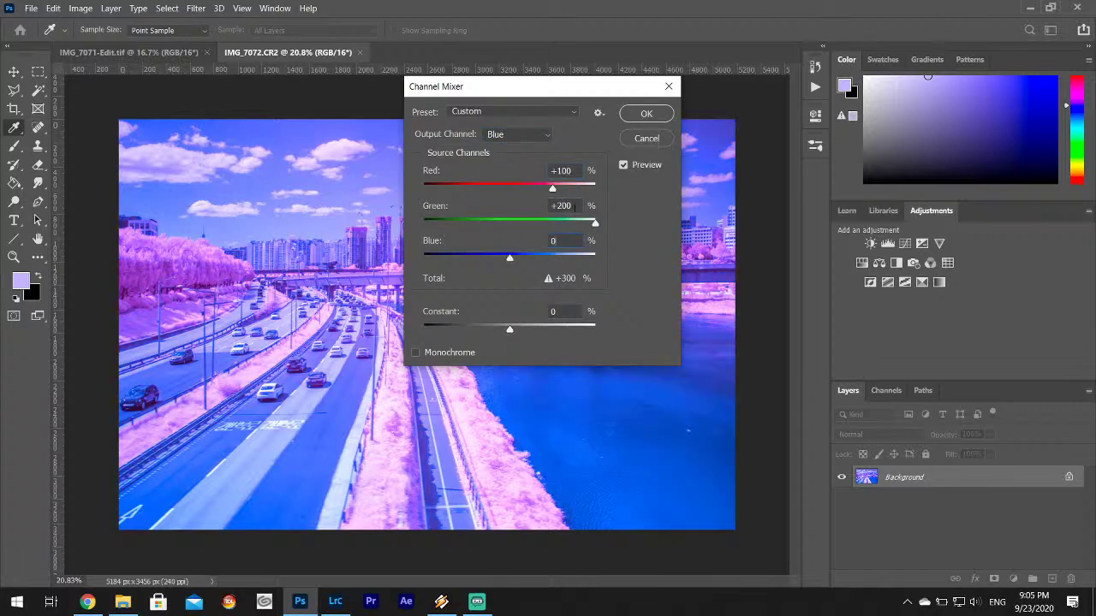
pyautogui.hotkey('shift', 'Tab')
pyautogui.write('0')
pyautogui.click(658, 116)
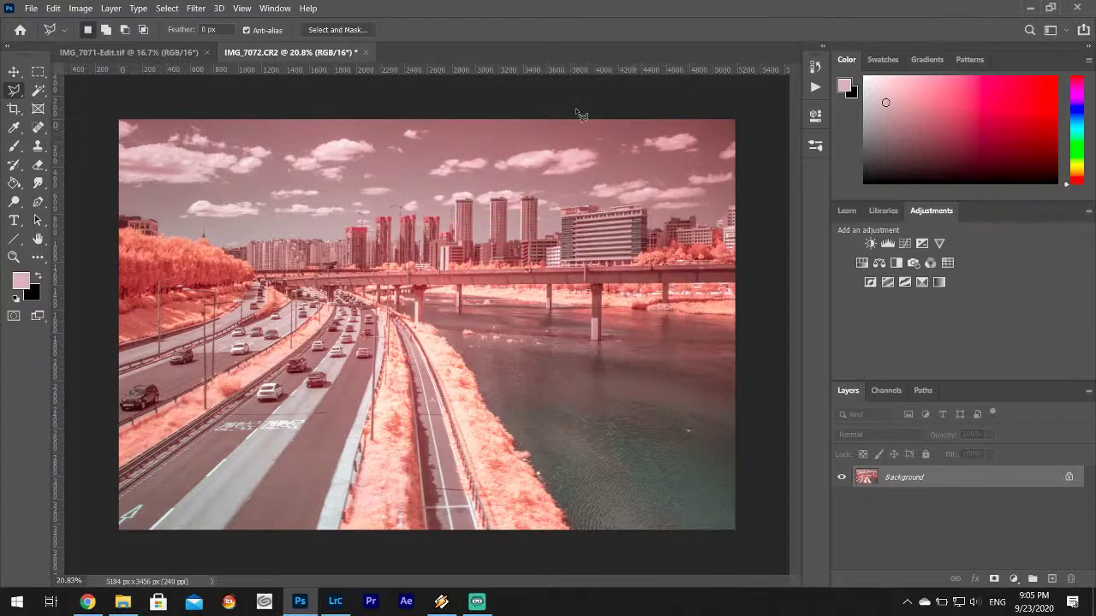
# - Save the channel-swapped photo and switch to Lightroom Classic
pyautogui.click(31, 7)
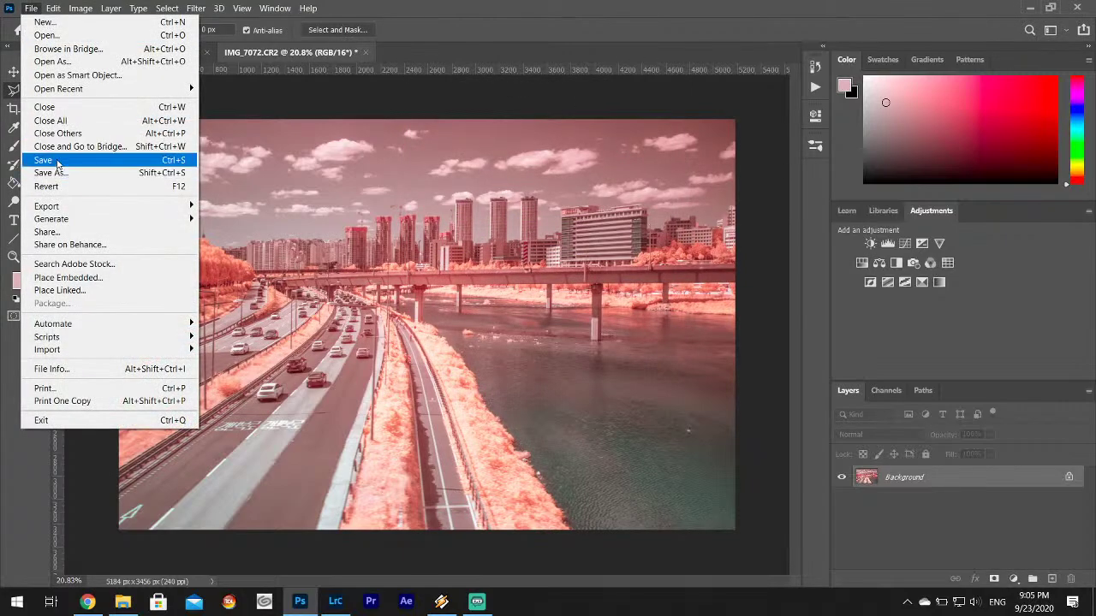
pyautogui.click(57, 161)
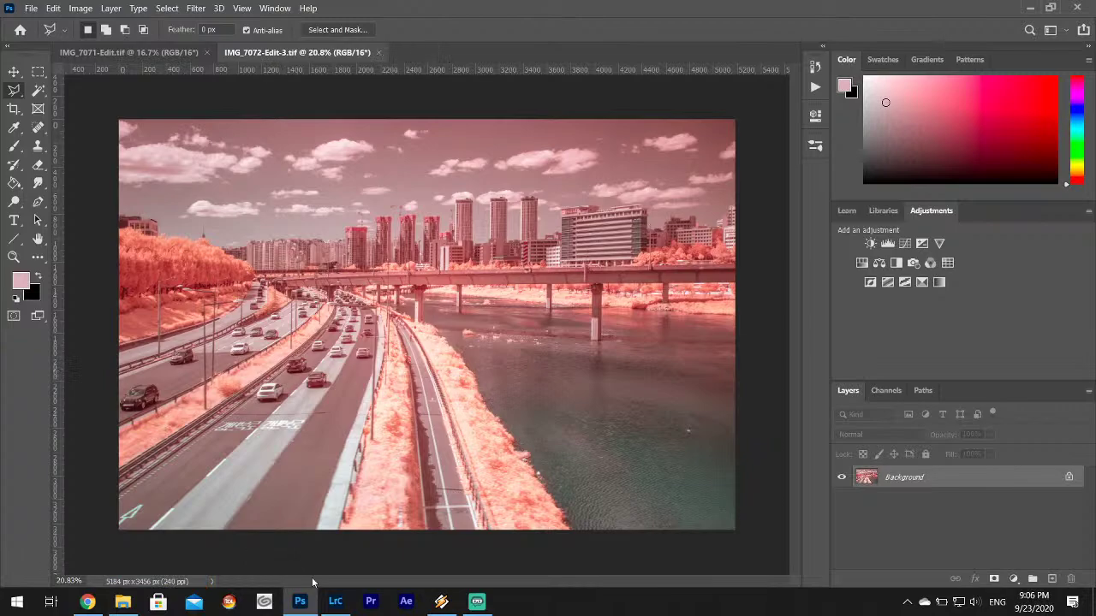
pyautogui.moveTo(330, 603)
pyautogui.click(335, 601)
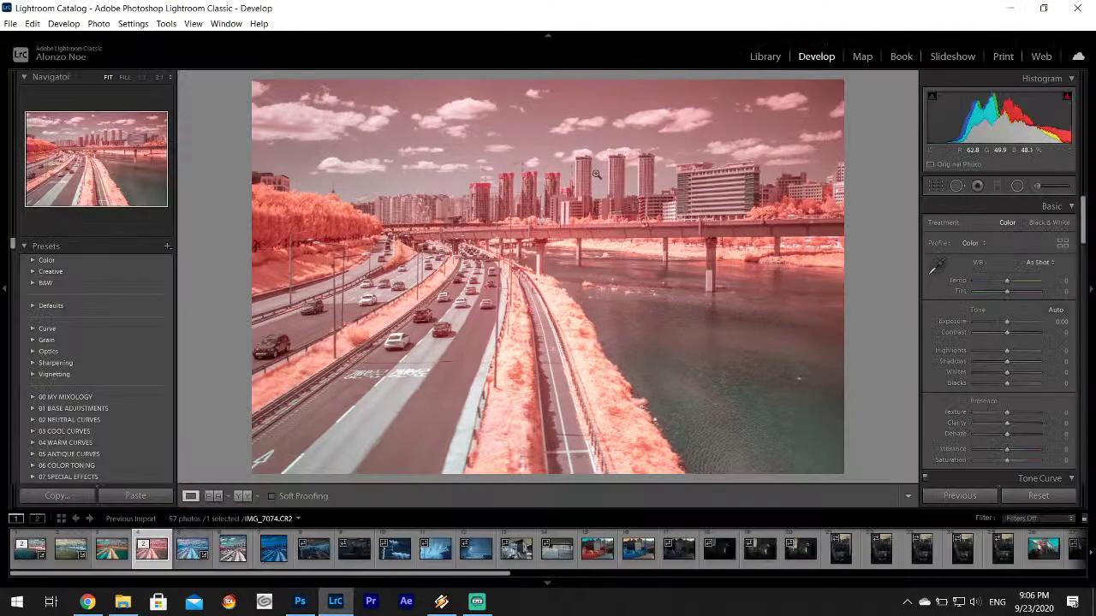
# - Sample the white balance from the roadside foliage, and resample it from the white cloud above the skyline
pyautogui.click(937, 268)
pyautogui.click(495, 352)
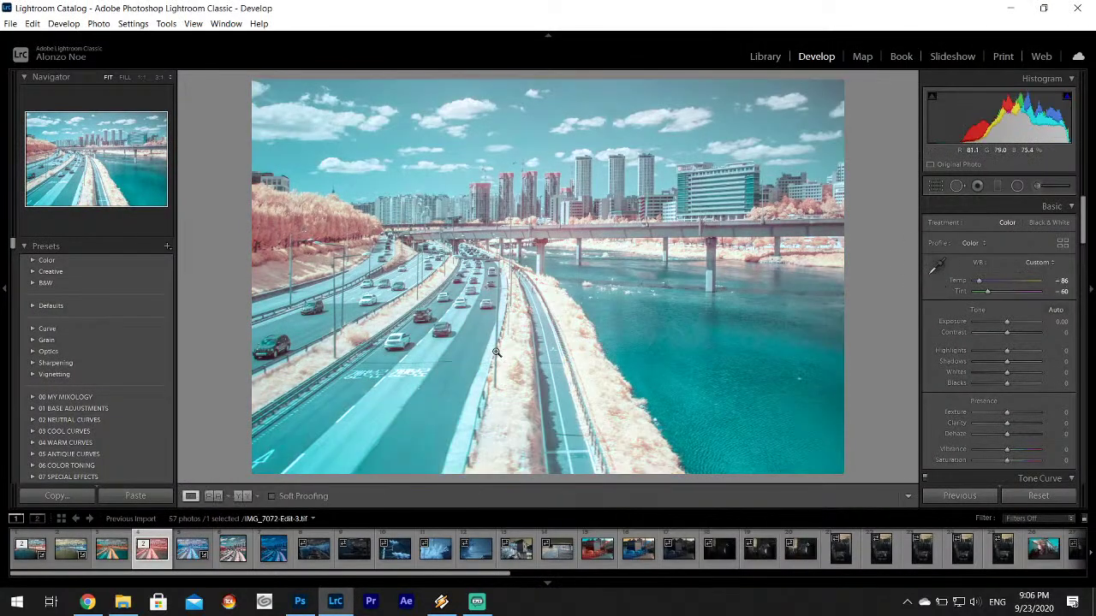
pyautogui.click(937, 268)
pyautogui.click(459, 116)
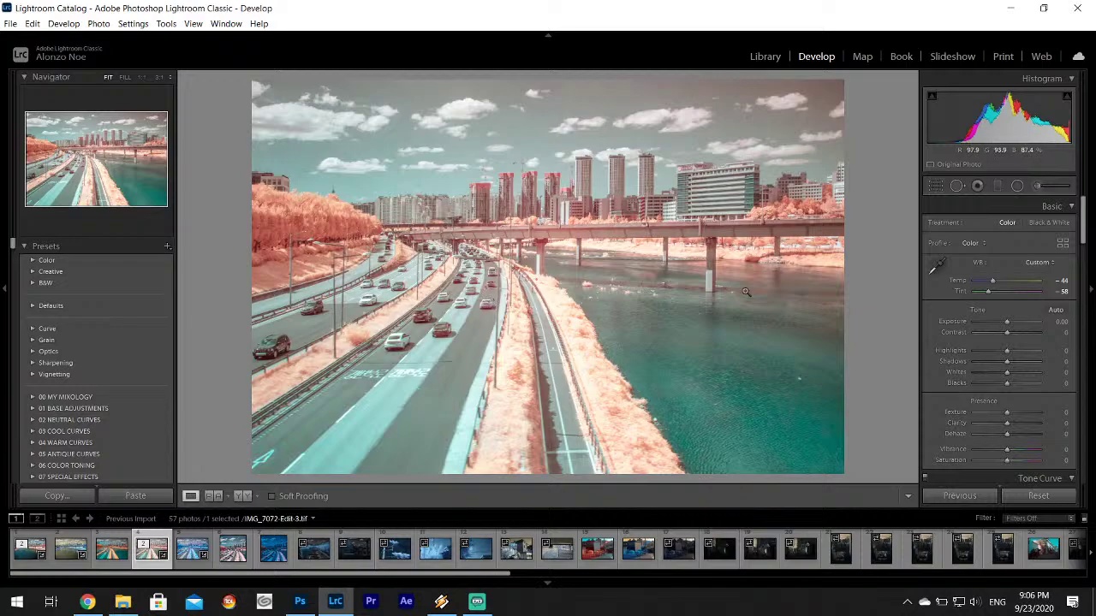
# - Try the Auto Upright perspective correction and turn Upright off again
pyautogui.scroll(-10, 1088, 223)
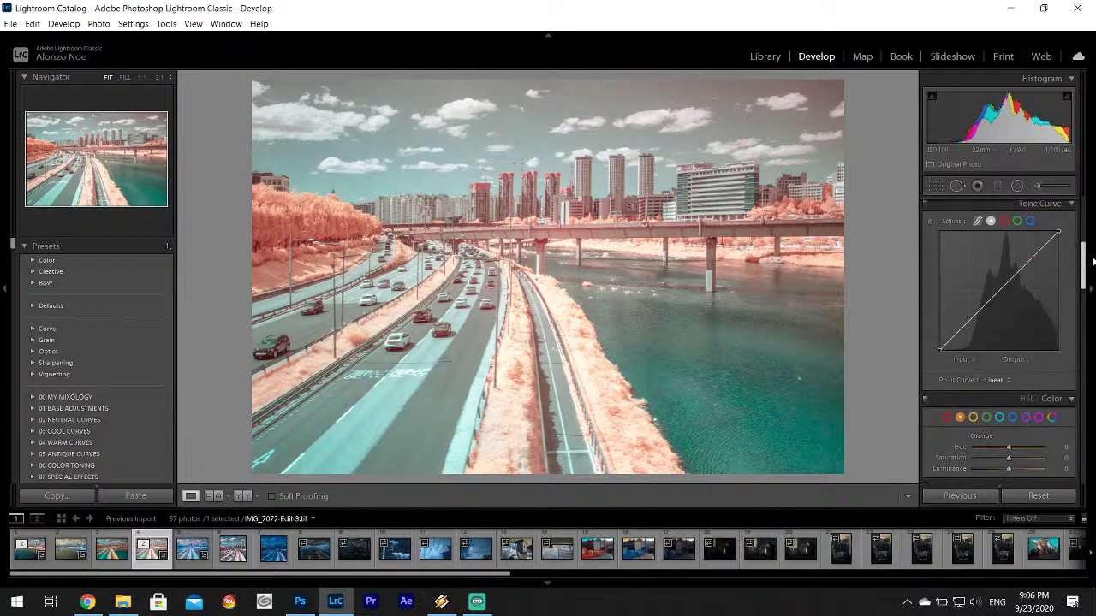
pyautogui.moveTo(1093, 324); pyautogui.dragTo(1089, 397)
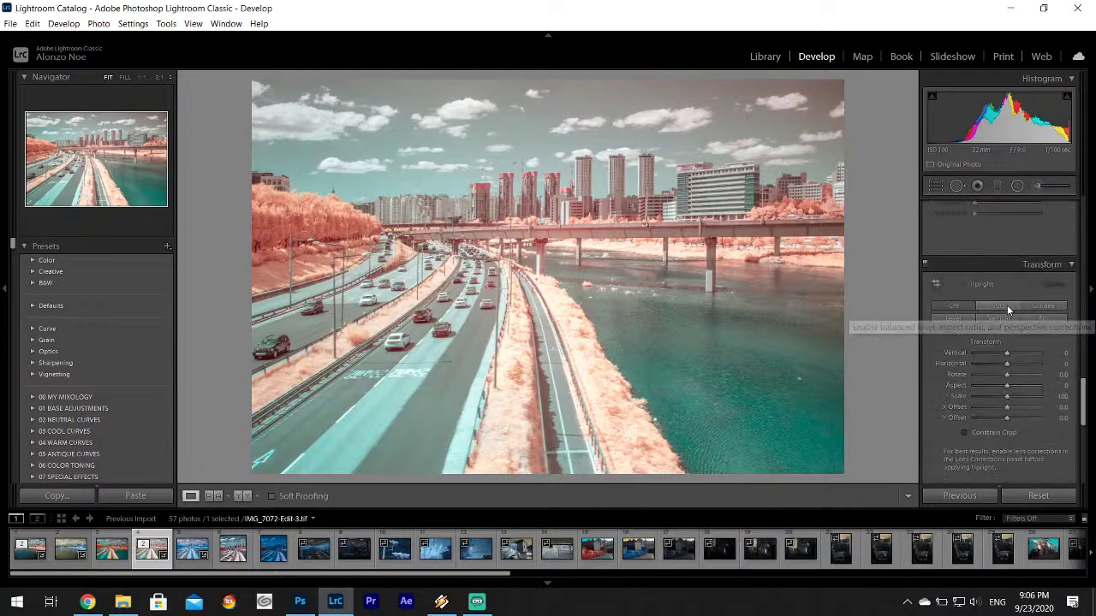
pyautogui.click(1005, 304)
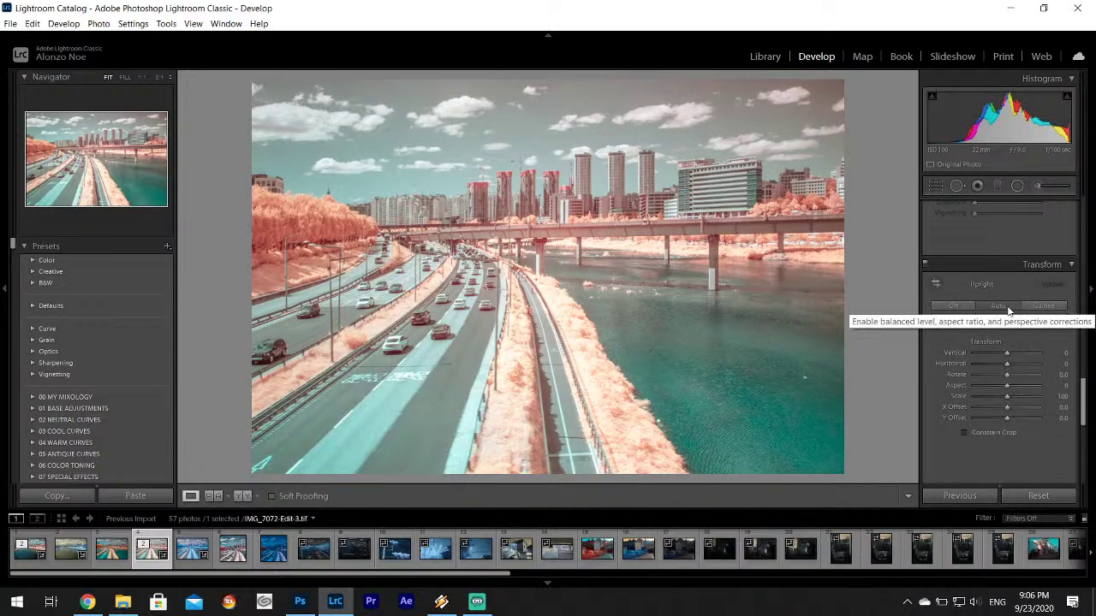
pyautogui.click(943, 307)
pyautogui.click(943, 307)
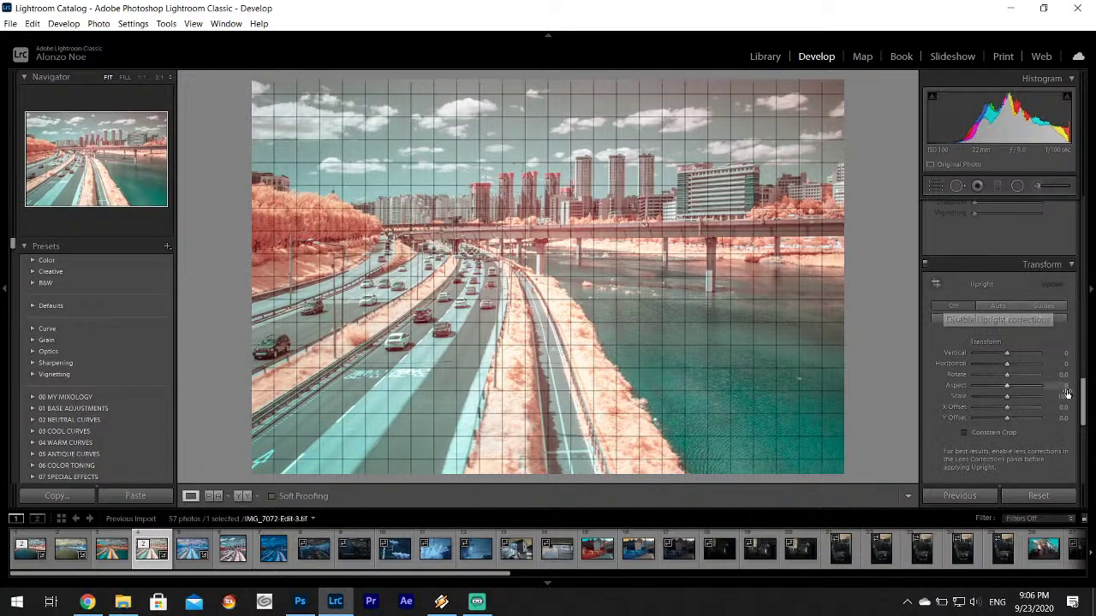
# - Set Highlights to -100, Whites to +28 and Contrast to +12, resetting Shadows after trying it at +100
pyautogui.moveTo(1085, 396); pyautogui.dragTo(1061, 187)
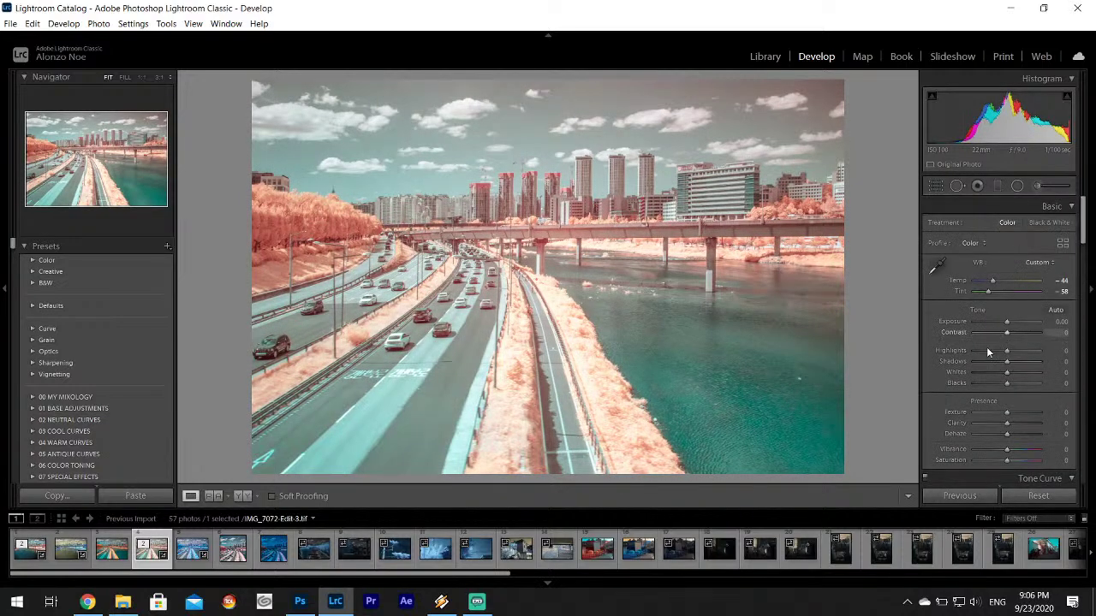
pyautogui.moveTo(986, 349); pyautogui.dragTo(943, 349)
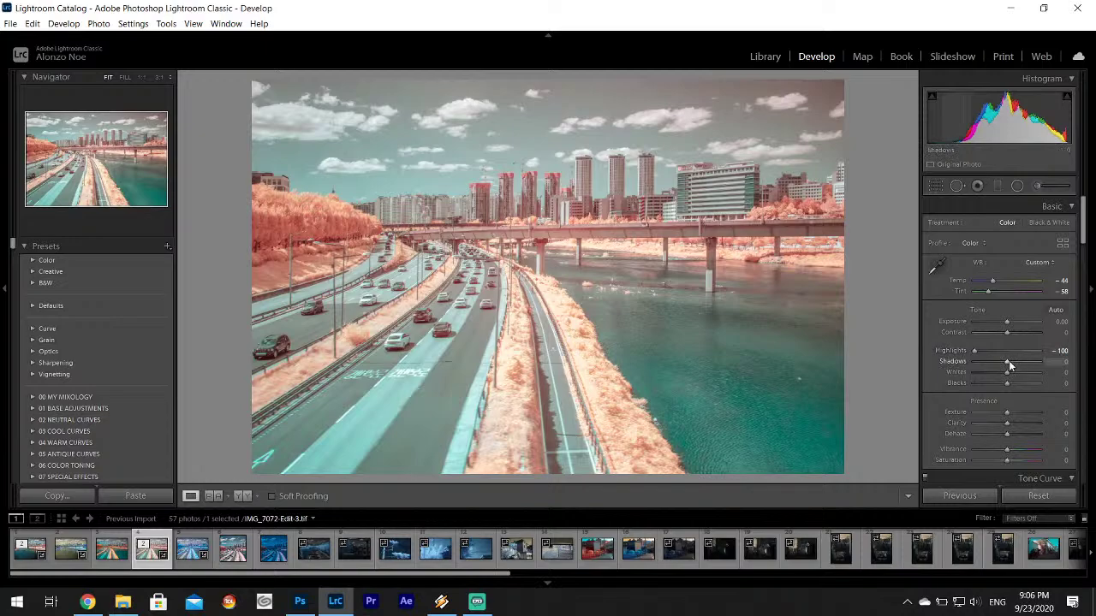
pyautogui.moveTo(1008, 361); pyautogui.dragTo(1064, 364)
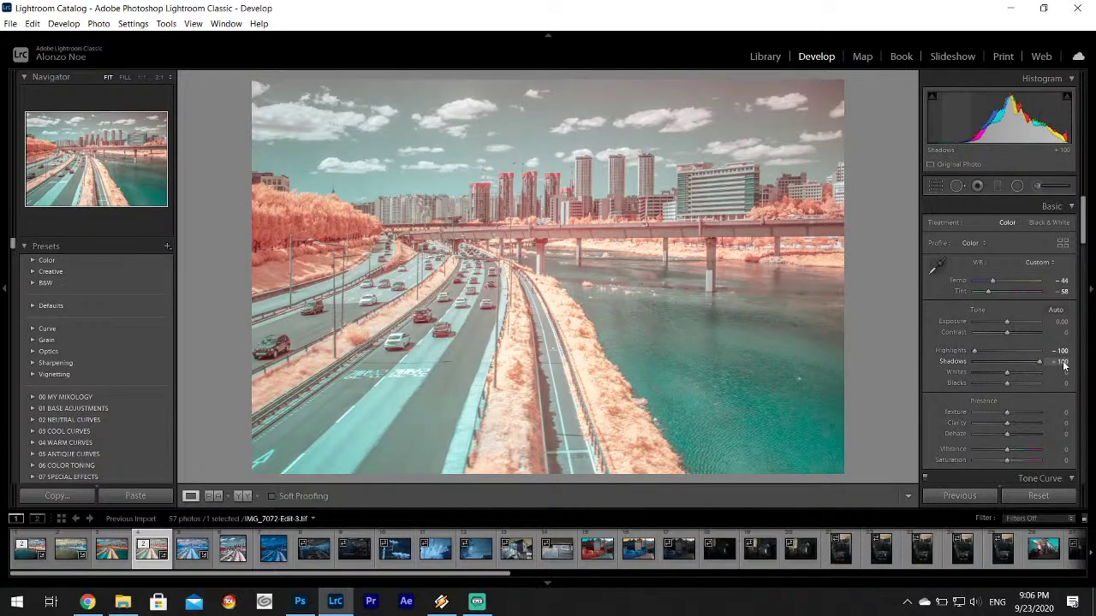
pyautogui.doubleClick(953, 361)
pyautogui.moveTo(1007, 373); pyautogui.dragTo(1019, 371)
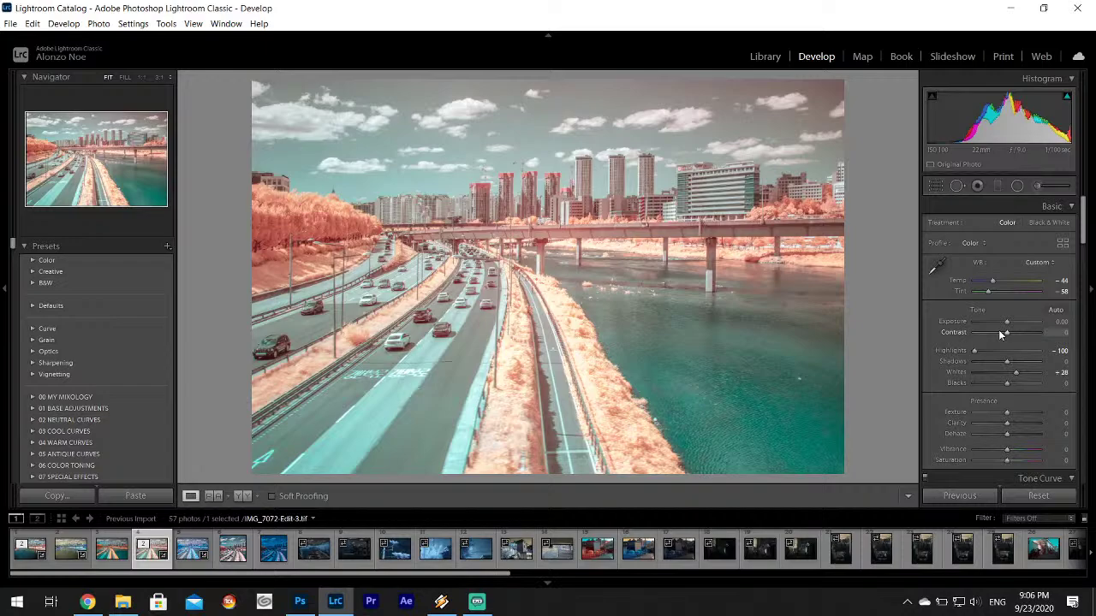
pyautogui.moveTo(1007, 333); pyautogui.dragTo(1013, 333)
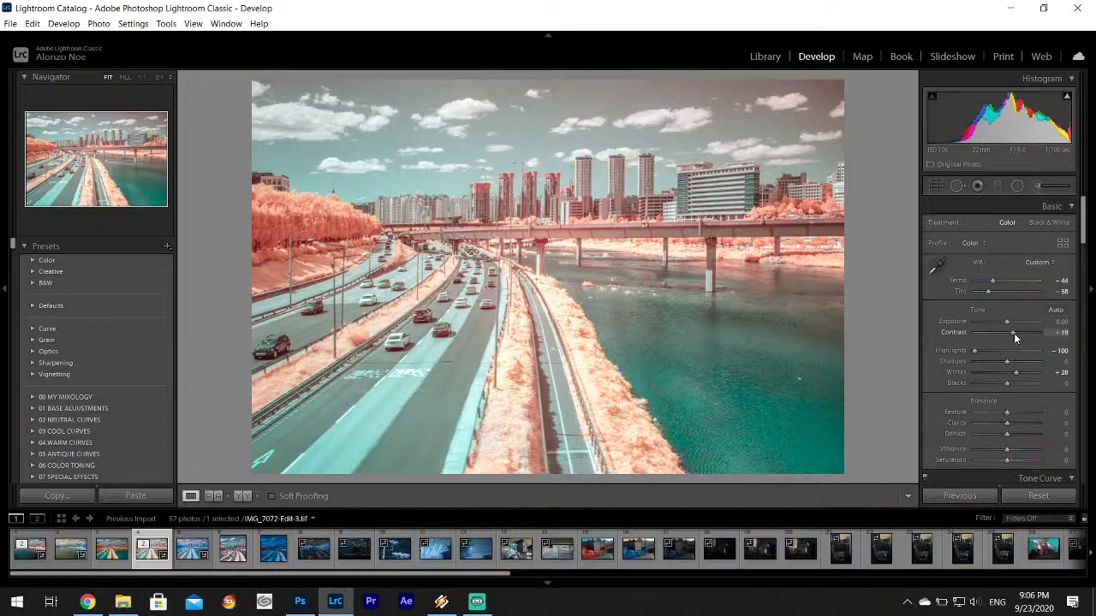
pyautogui.moveTo(1014, 333); pyautogui.dragTo(1012, 333)
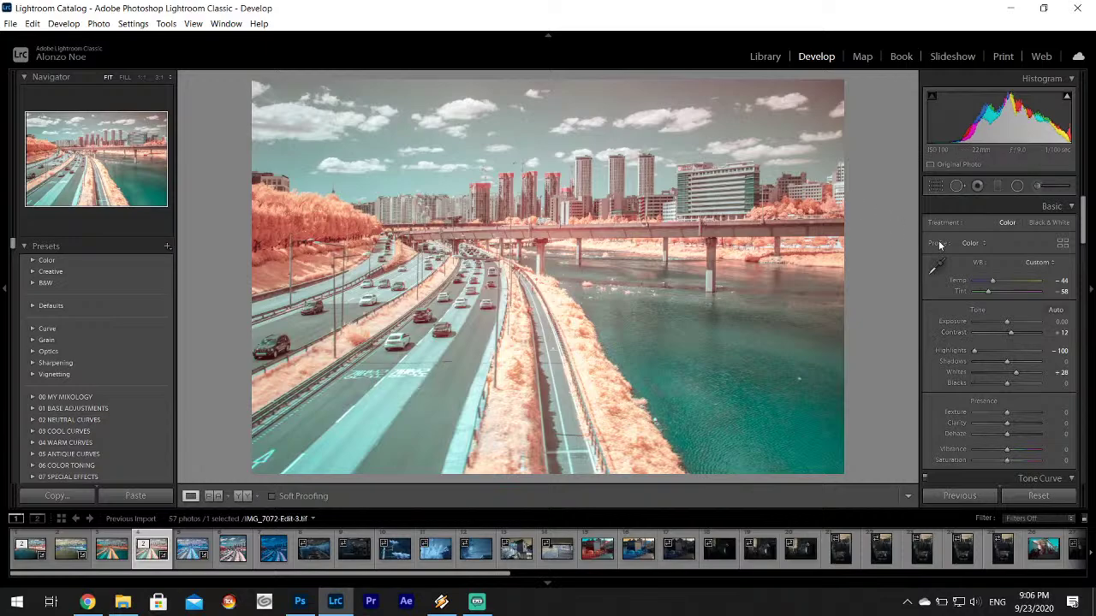
# - Tint the shadows blue-violet in Split Toning with hue 249 and saturation 26
pyautogui.moveTo(1086, 221); pyautogui.dragTo(1089, 306)
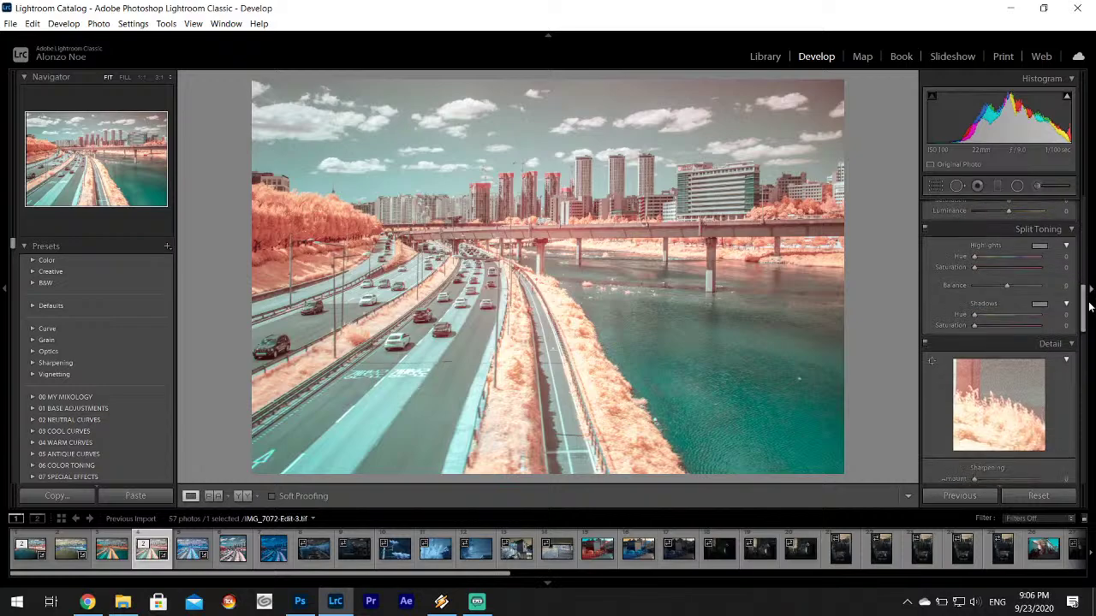
pyautogui.click(1039, 304)
pyautogui.click(956, 339)
pyautogui.moveTo(954, 339); pyautogui.dragTo(950, 342)
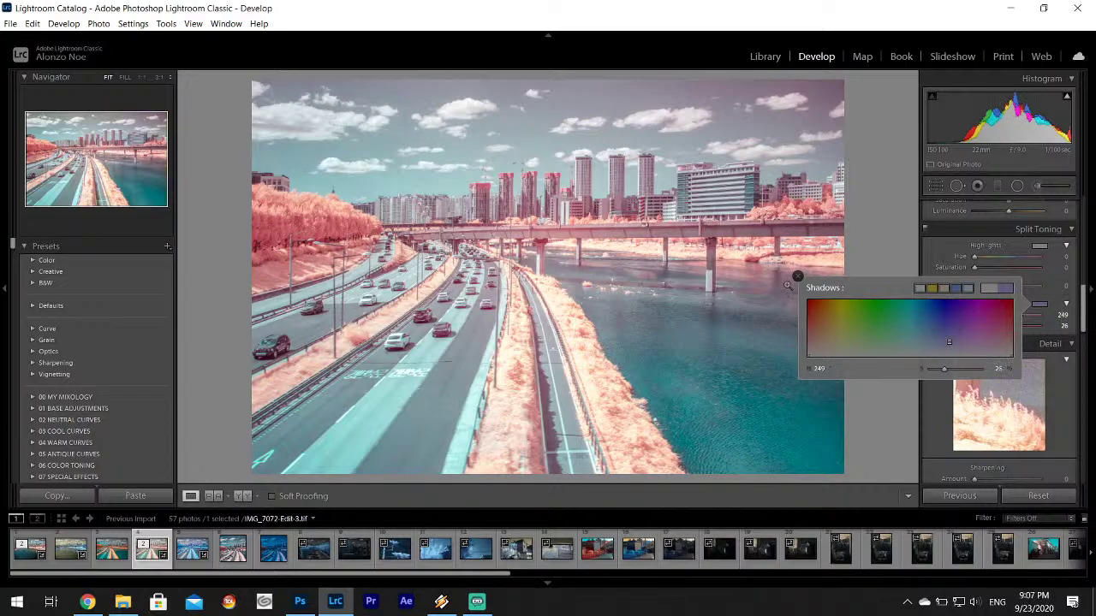
pyautogui.click(797, 277)
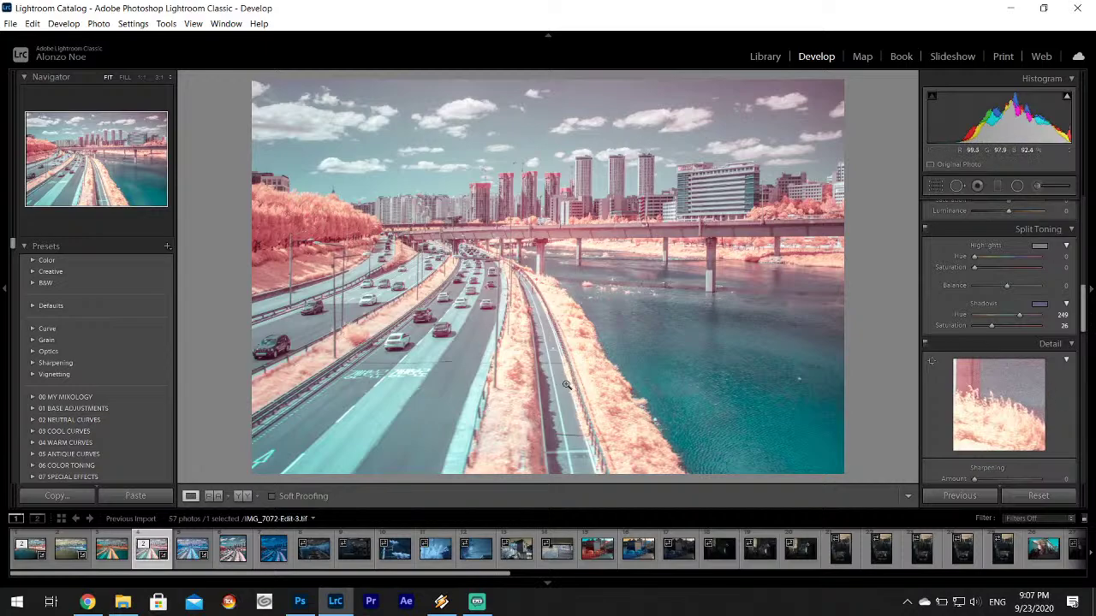
pyautogui.moveTo(1084, 310); pyautogui.dragTo(1083, 208)
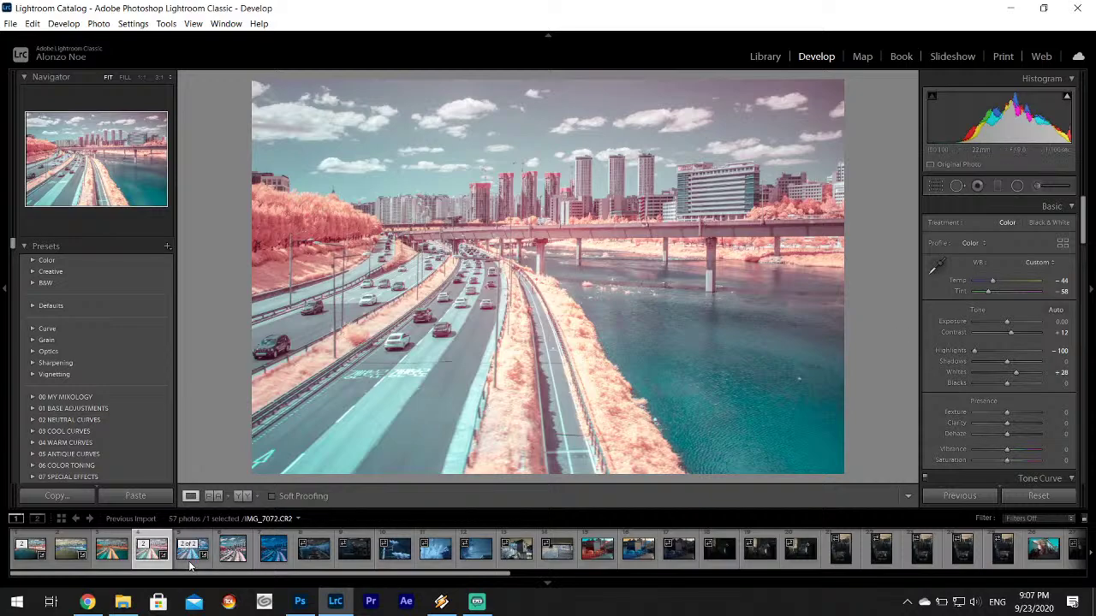
# - Compare with the square edit, resample the white balance from the road and the riverside path, and set Vibrance to +32
pyautogui.click(223, 561)
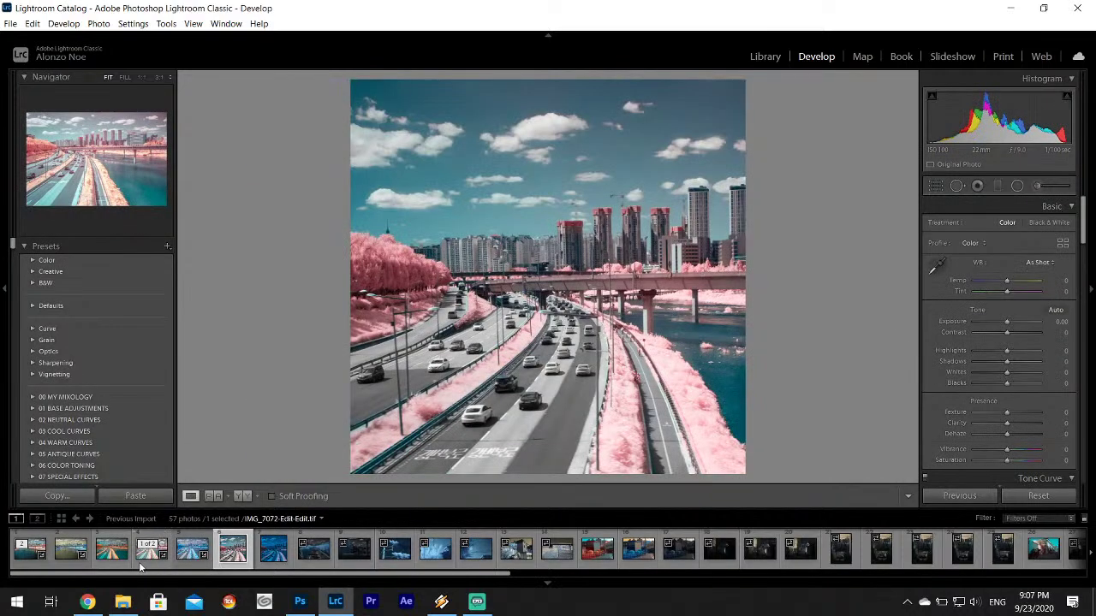
pyautogui.click(141, 563)
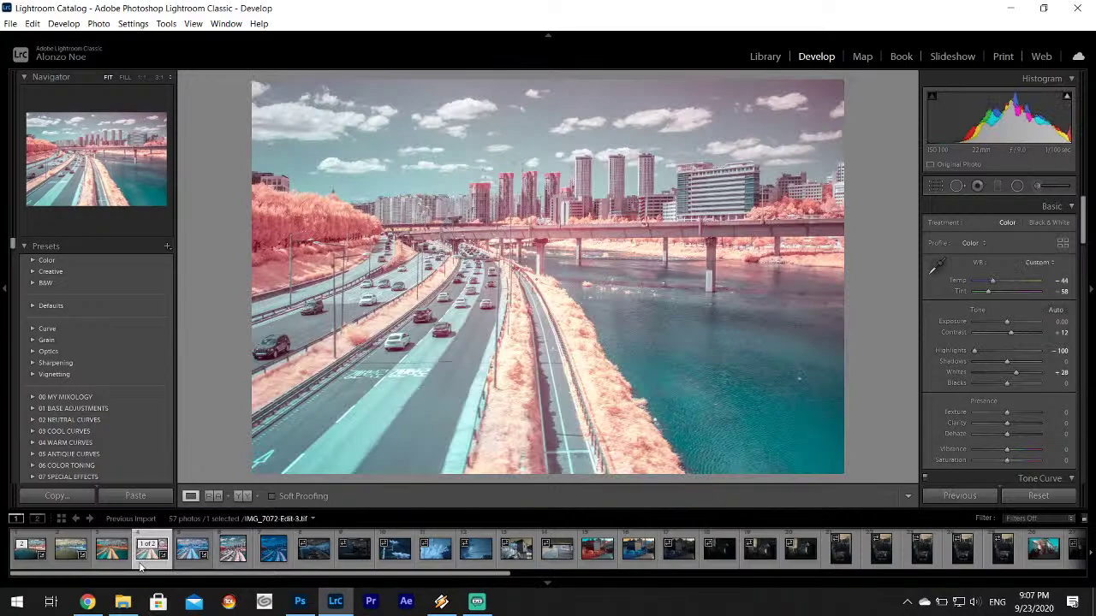
pyautogui.click(935, 266)
pyautogui.click(461, 360)
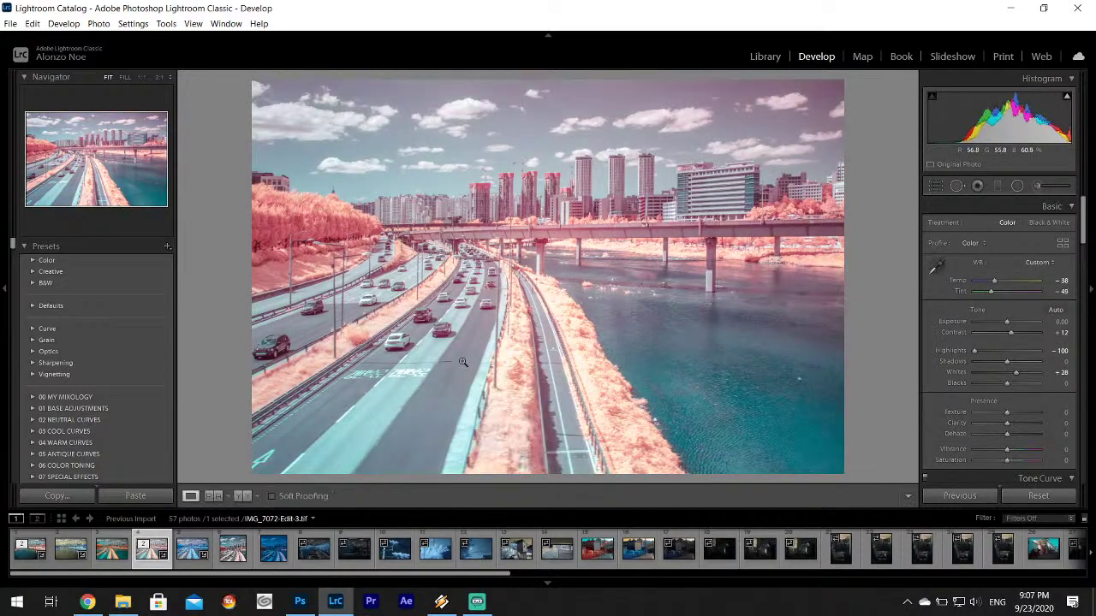
pyautogui.click(935, 265)
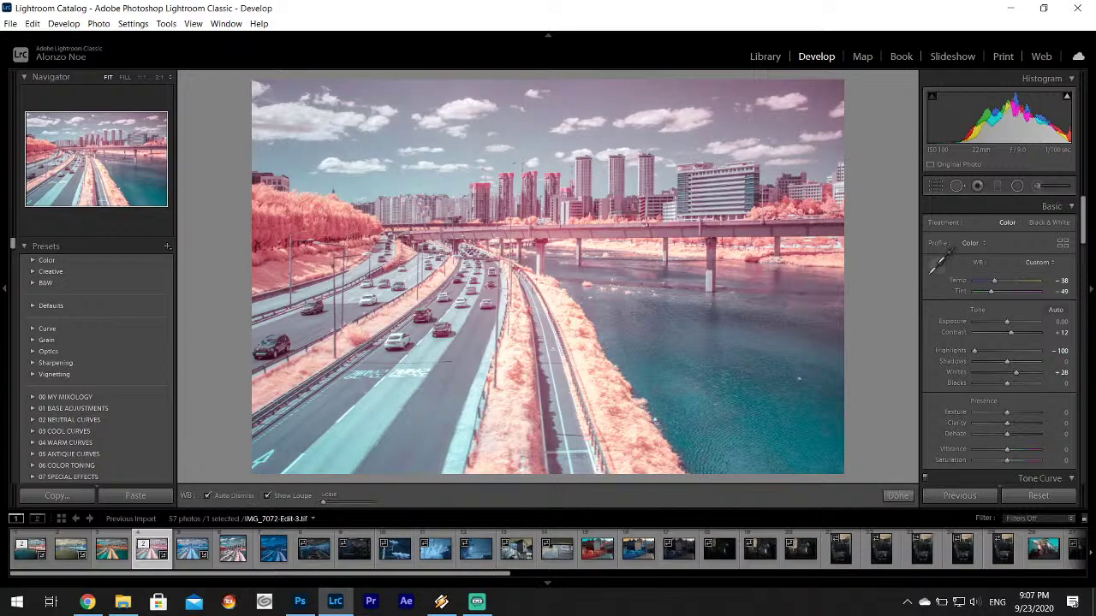
pyautogui.click(562, 374)
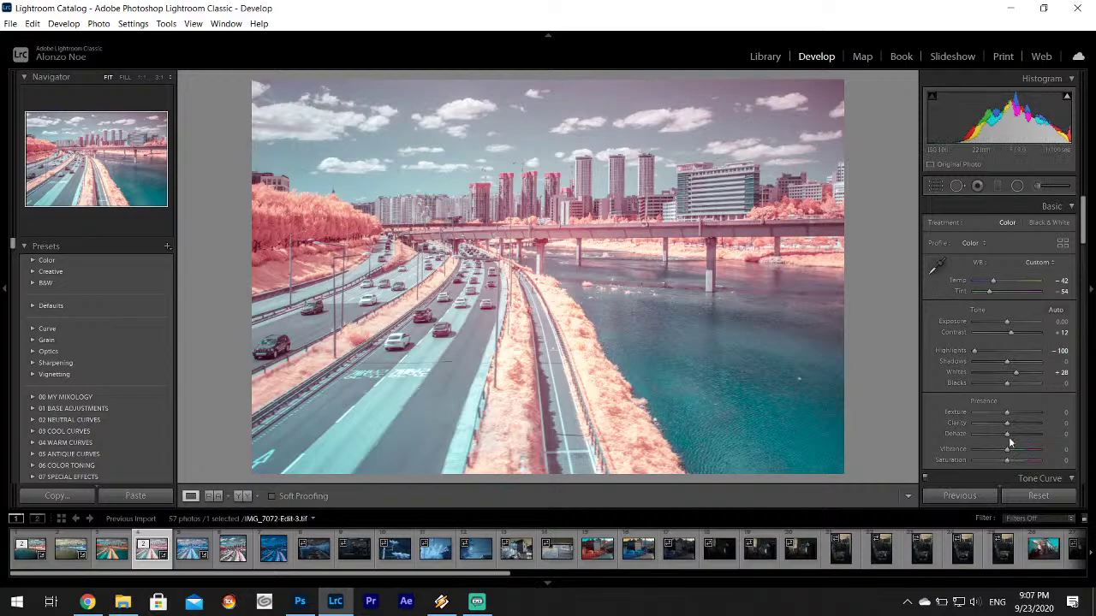
pyautogui.moveTo(1009, 451); pyautogui.dragTo(1020, 453)
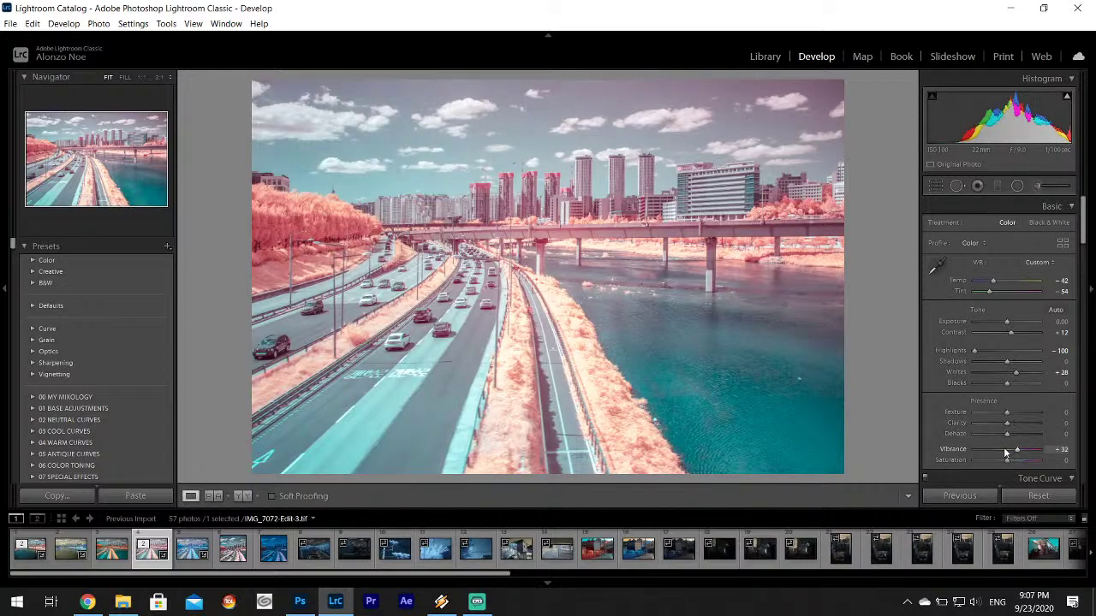
# - Switch to Chrome to read the live chat in YouTube Studio, and return to Lightroom Classic
pyautogui.moveTo(477, 602)
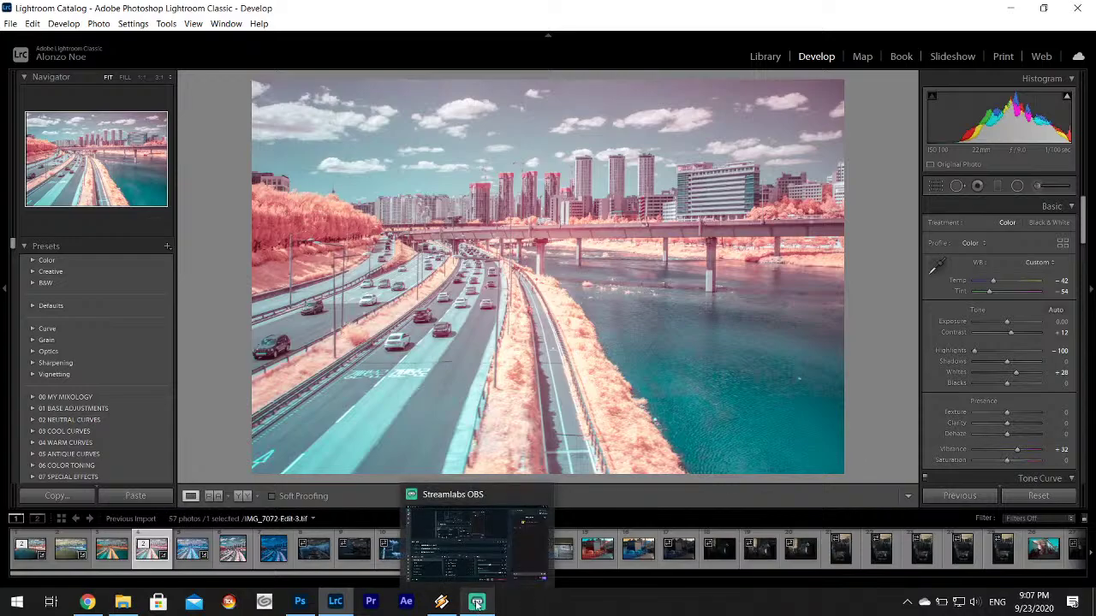
pyautogui.click(89, 599)
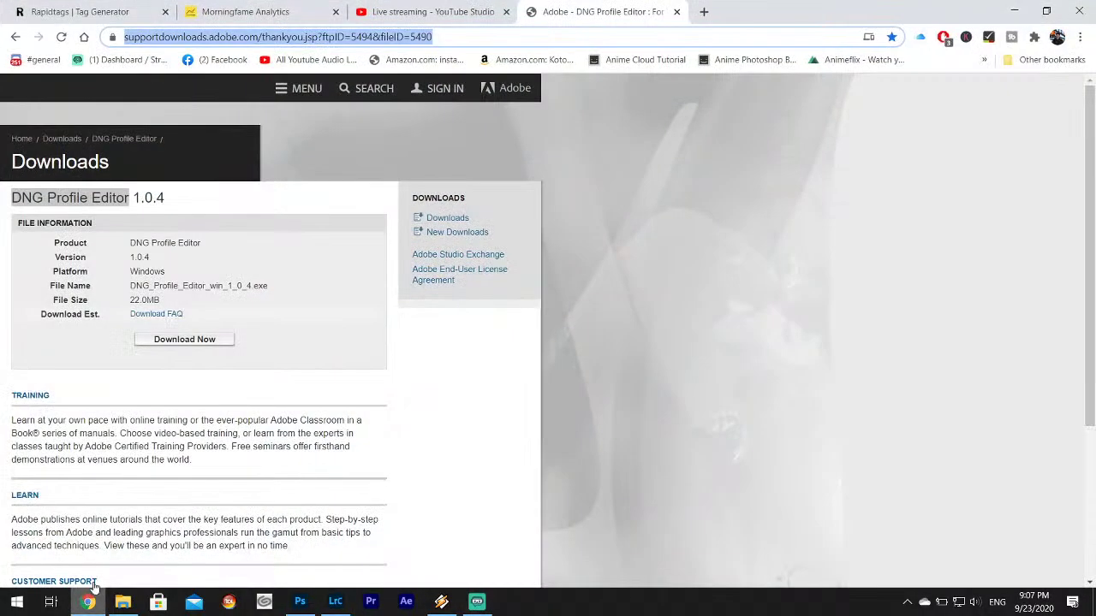
pyautogui.click(432, 12)
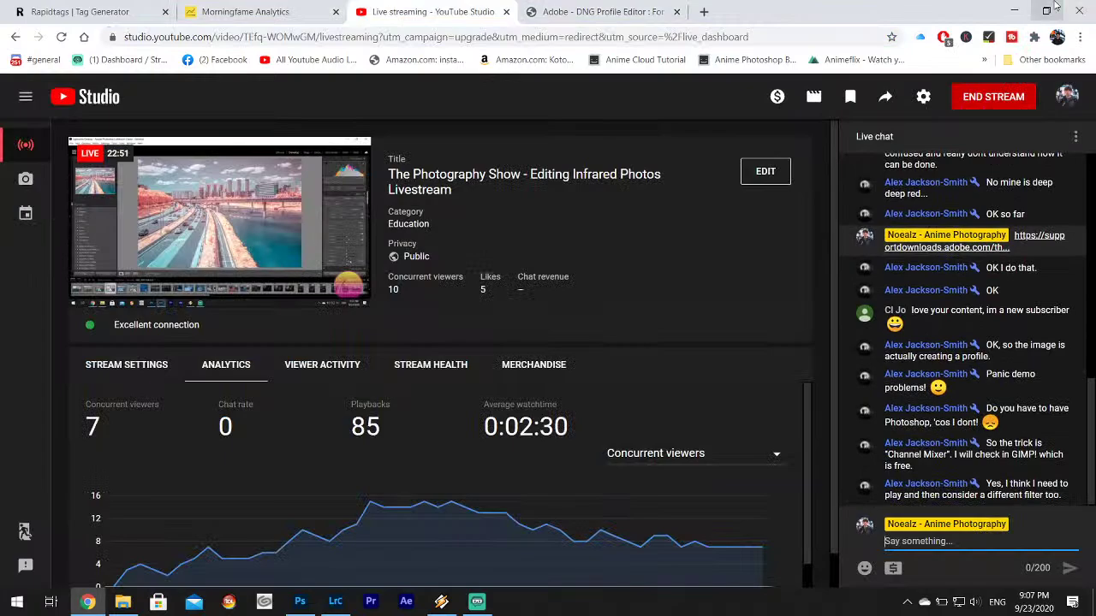
pyautogui.click(1015, 10)
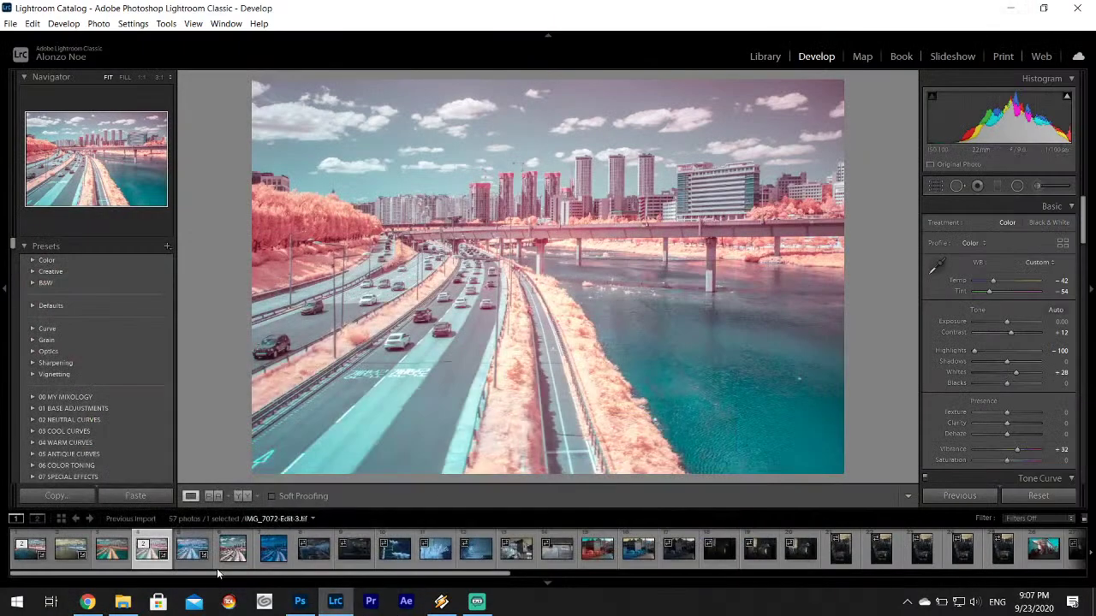
# - Resample the white balance from a cloud and from the road near the cars, and set Texture to +18 and Clarity to +16
pyautogui.click(227, 558)
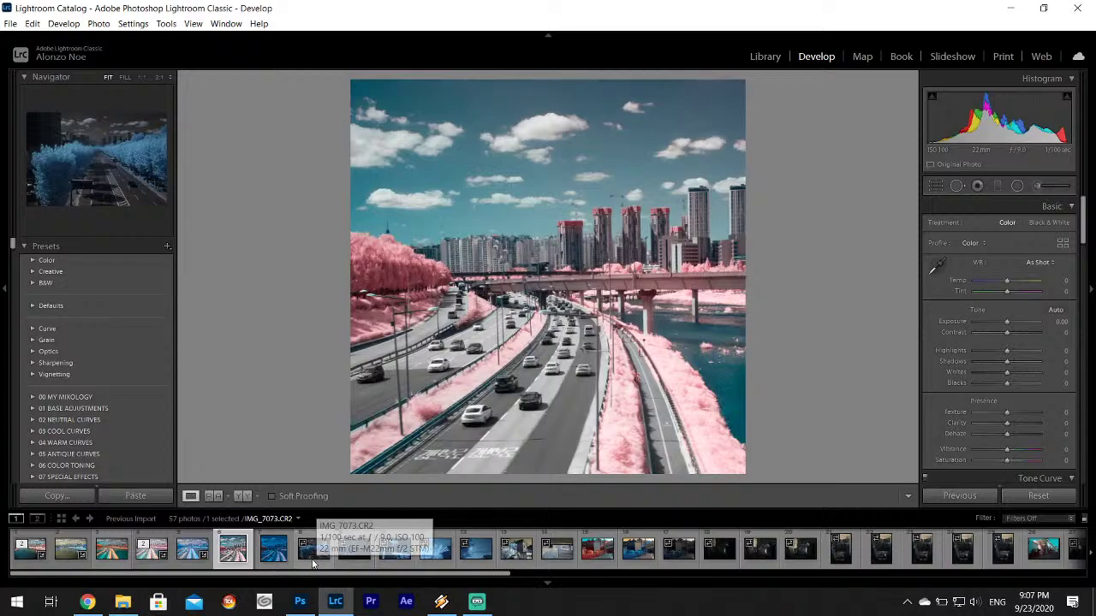
pyautogui.click(147, 561)
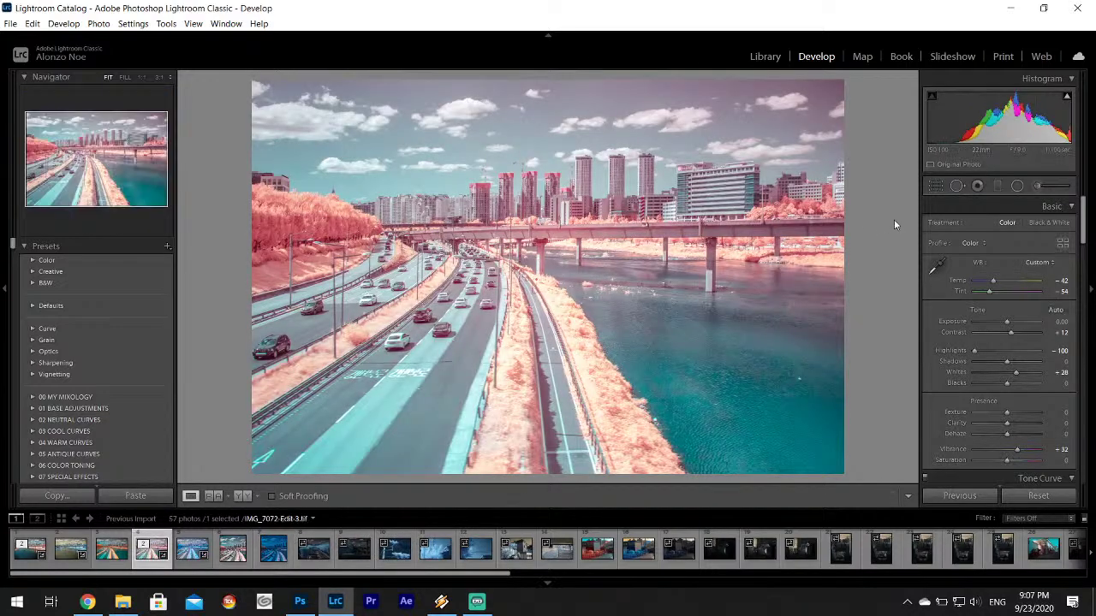
pyautogui.click(937, 267)
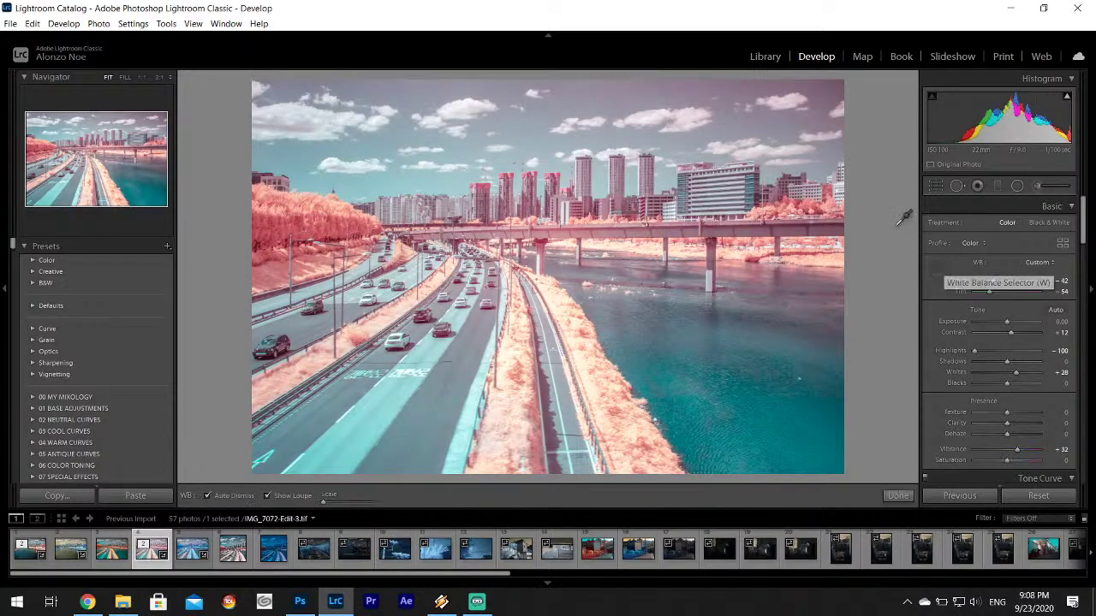
pyautogui.click(690, 116)
pyautogui.click(936, 268)
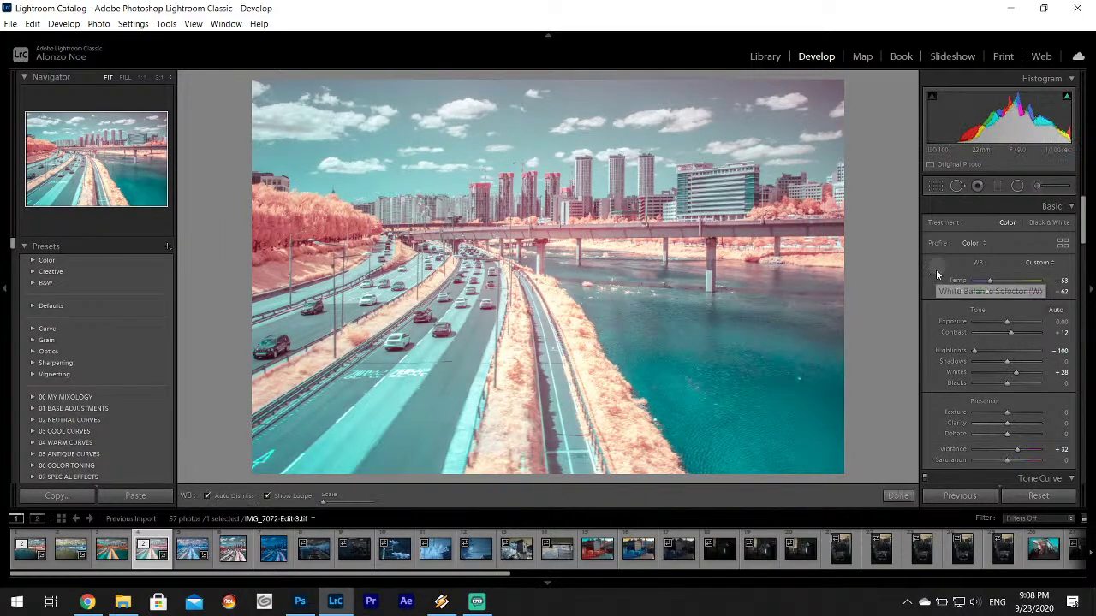
pyautogui.click(421, 336)
pyautogui.moveTo(1007, 411); pyautogui.dragTo(1013, 423)
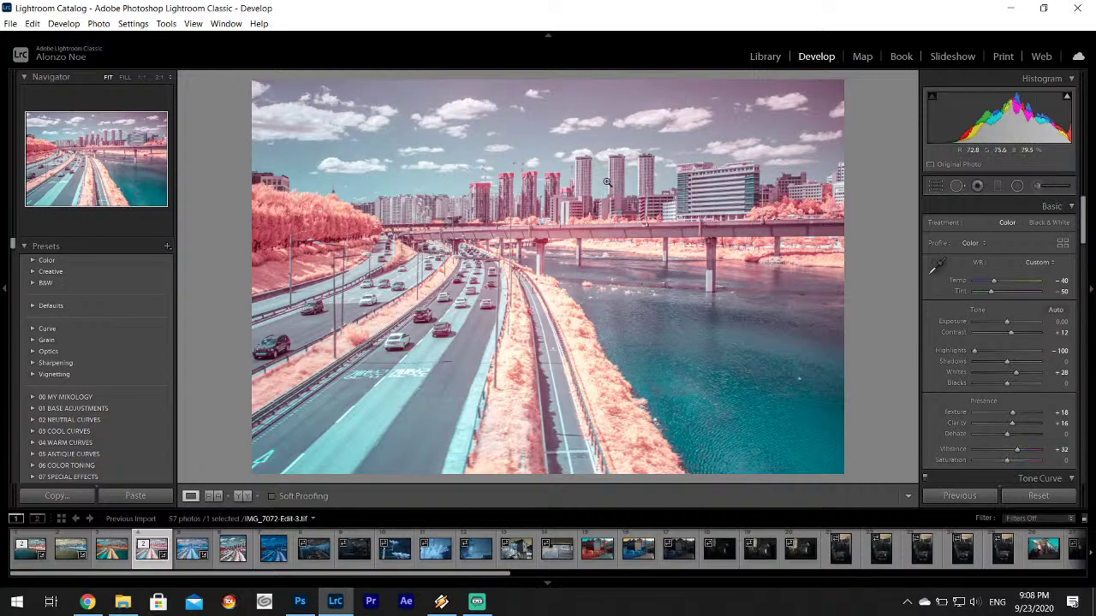
# - Look through the unedited infrared photos and open the tree-lined avenue shot IMG_7073.CR2
pyautogui.click(274, 552)
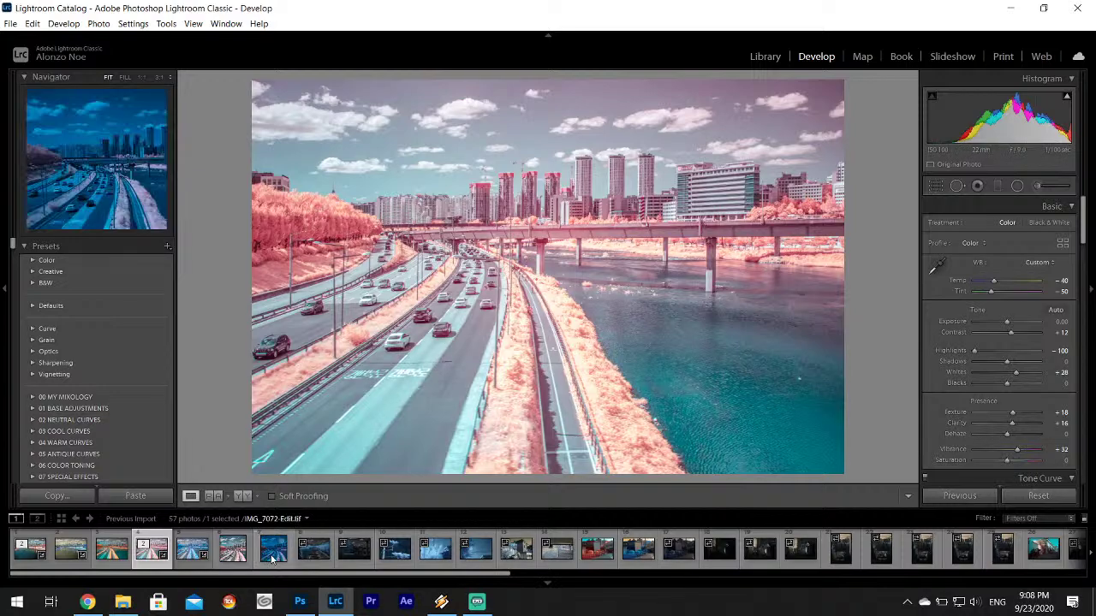
pyautogui.click(322, 562)
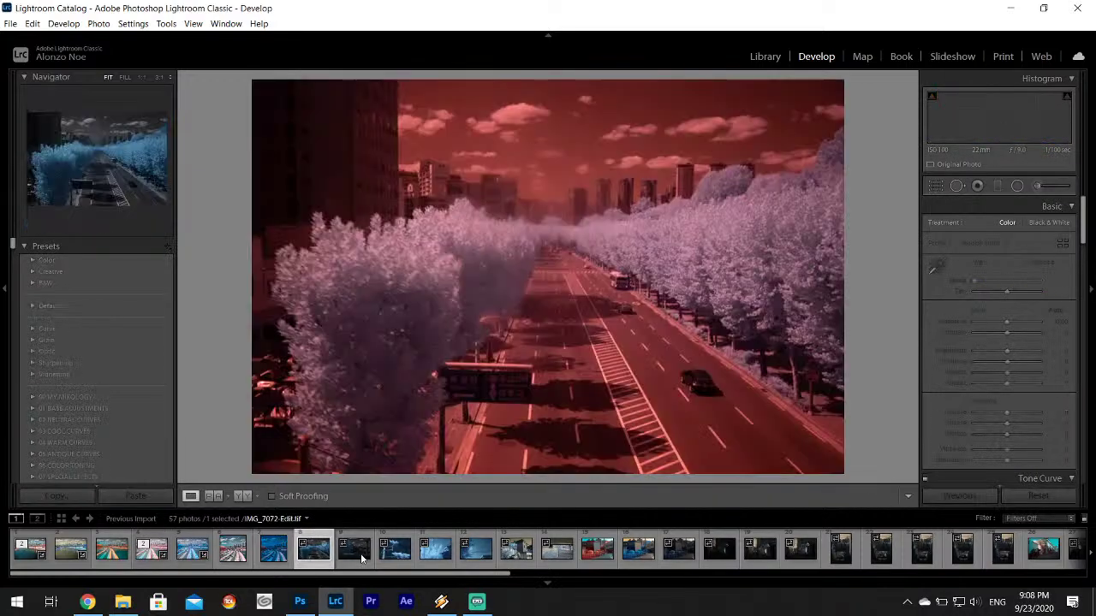
pyautogui.click(358, 562)
pyautogui.click(353, 560)
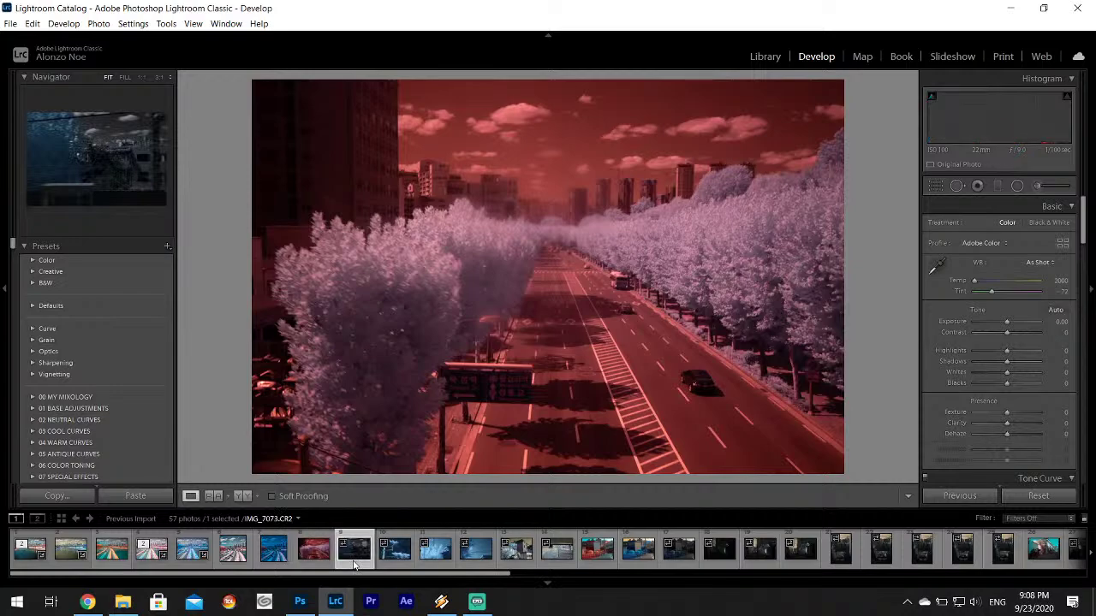
pyautogui.click(393, 561)
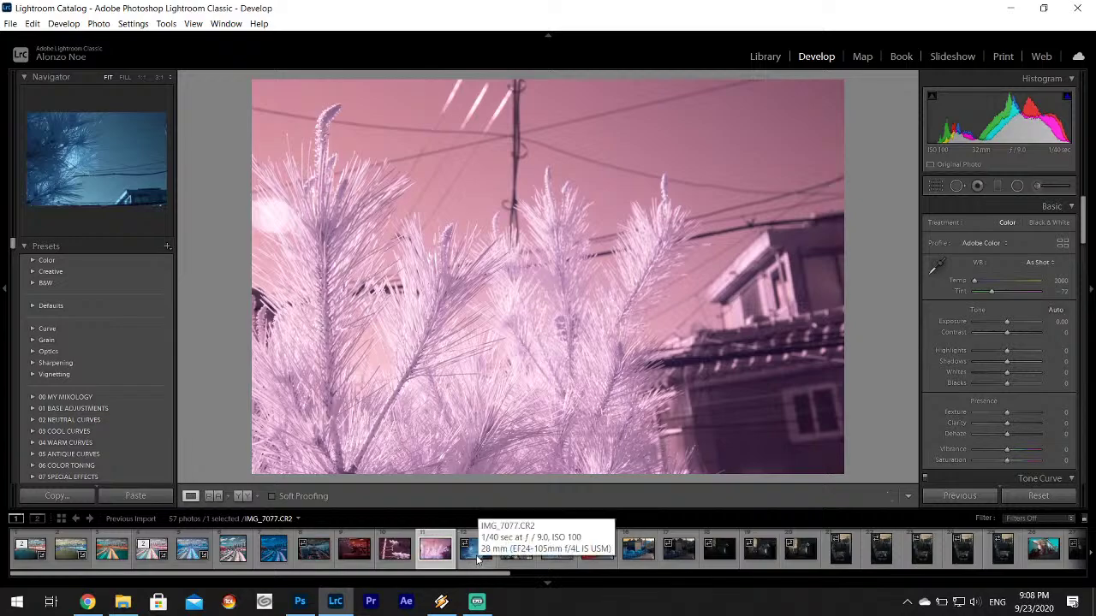
pyautogui.click(476, 552)
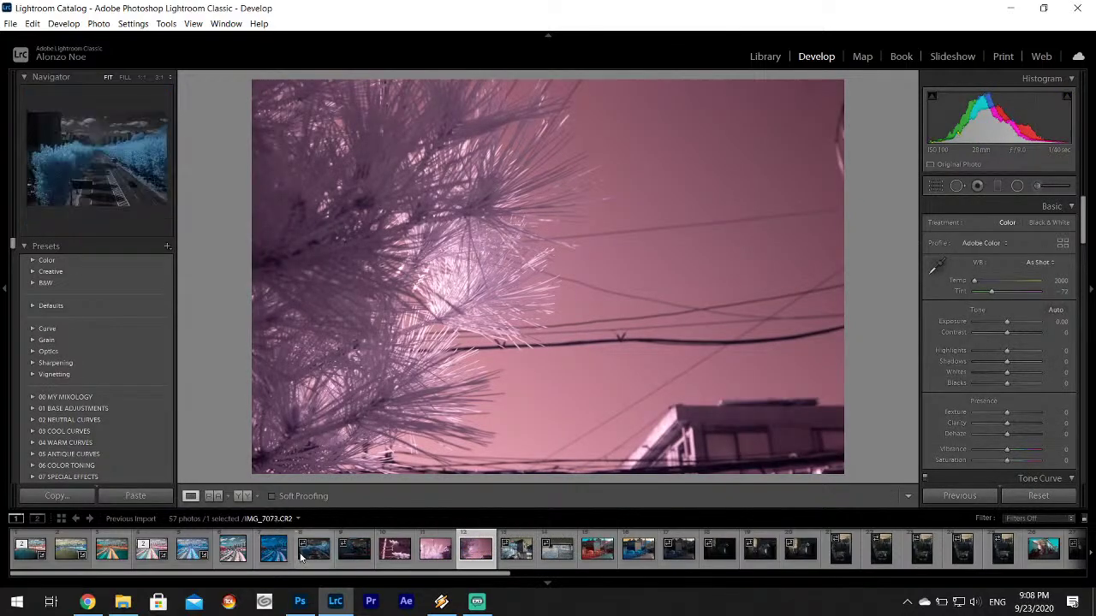
pyautogui.click(301, 557)
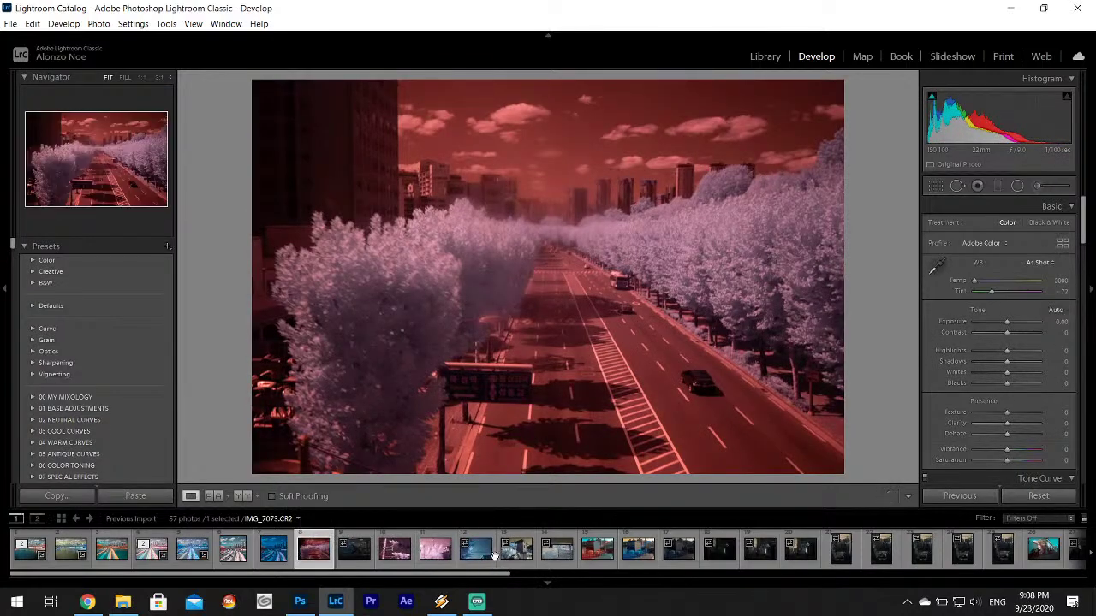
# - Apply the Infrared profile to the avenue photo, sample the white balance from the road surface, and inspect the distant skyline up close
pyautogui.click(993, 244)
pyautogui.click(971, 347)
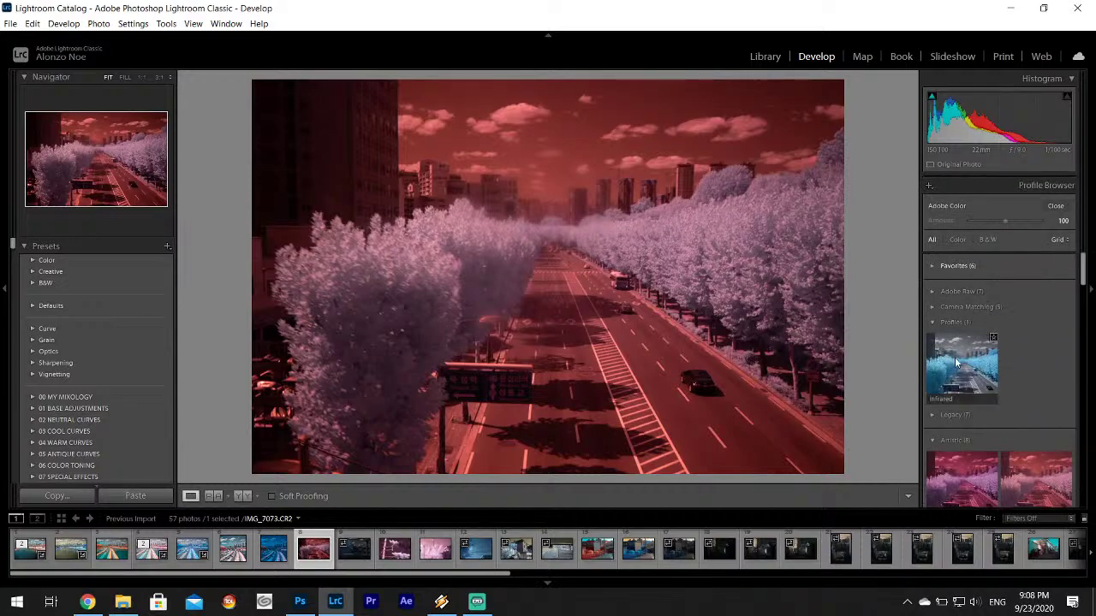
pyautogui.click(966, 352)
pyautogui.click(1055, 205)
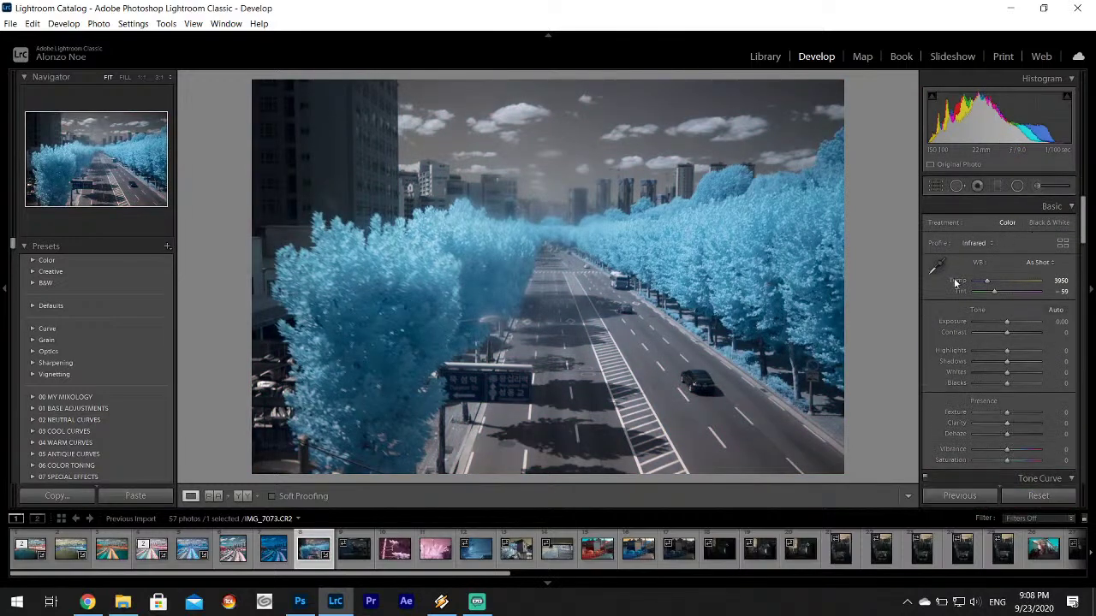
pyautogui.click(939, 263)
pyautogui.click(625, 330)
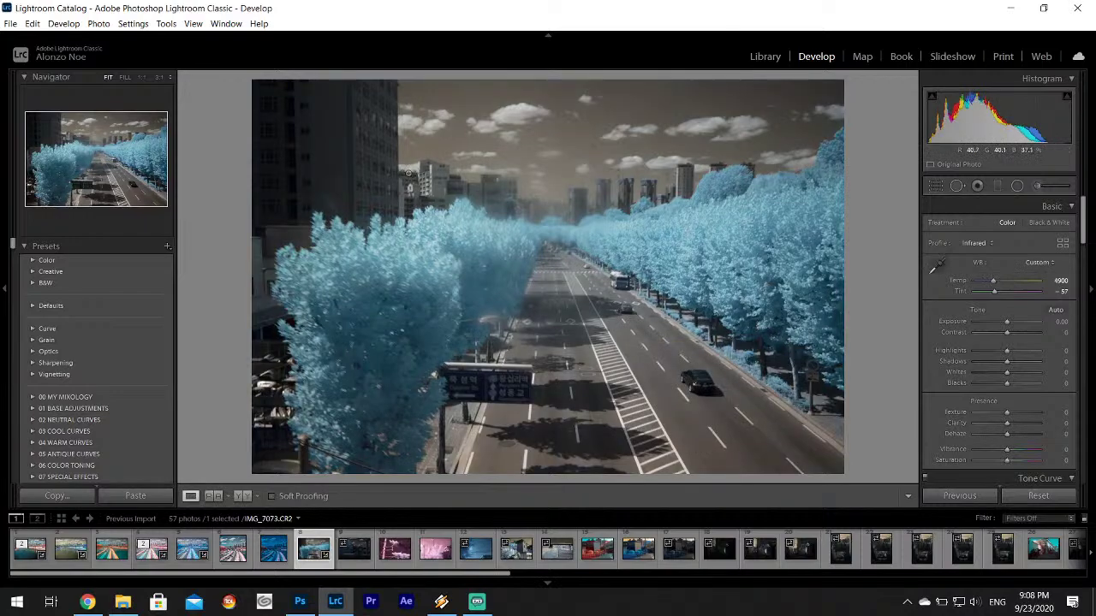
pyautogui.moveTo(561, 204); pyautogui.dragTo(530, 261)
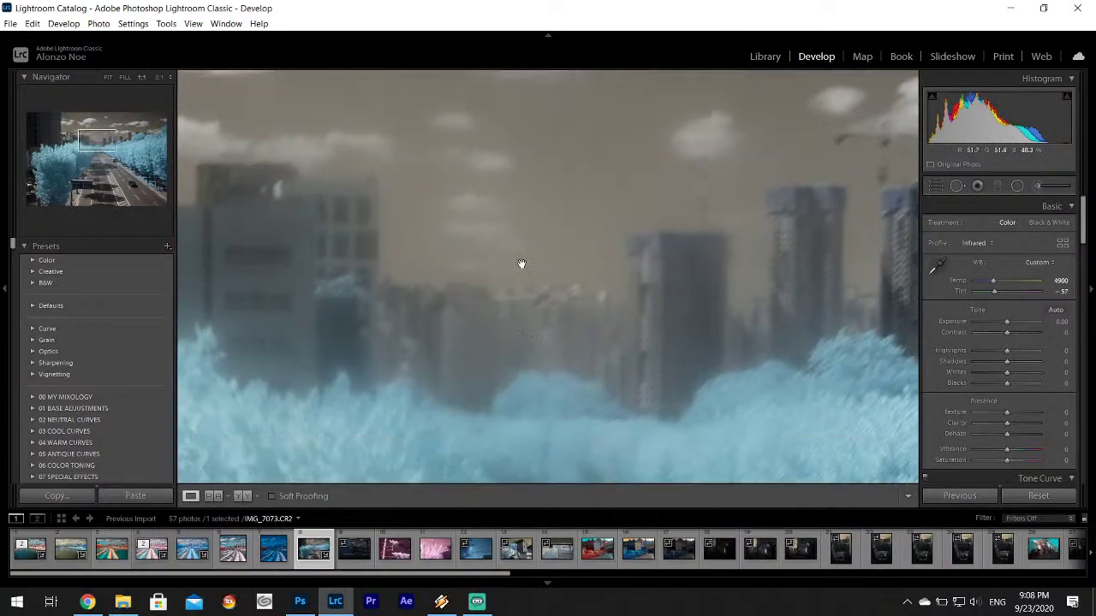
pyautogui.click(522, 263)
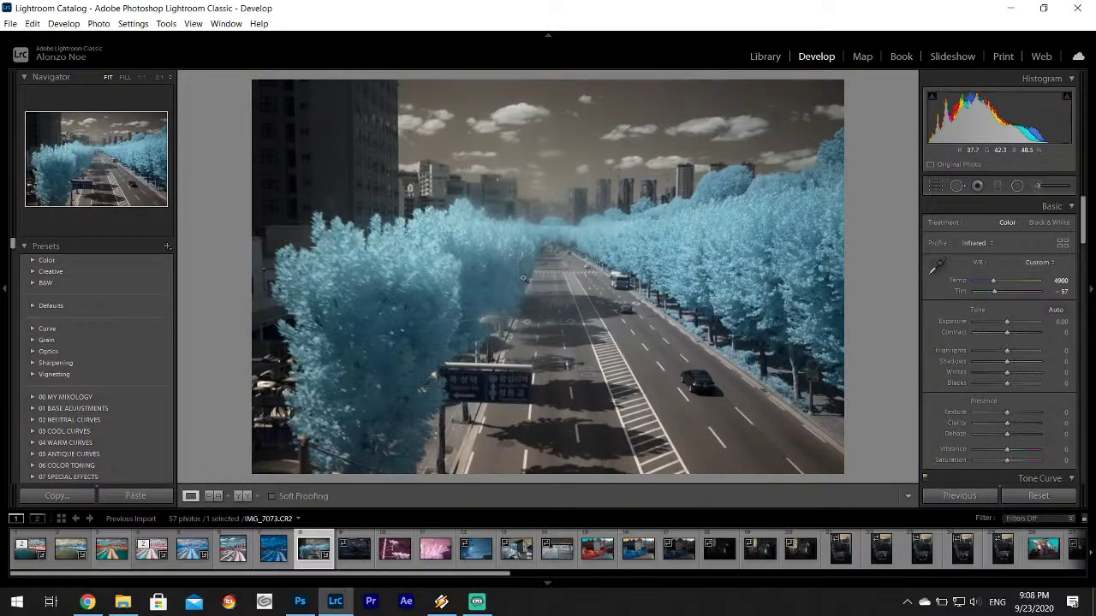
# - Switch to Chrome to check the live chat, and load youtube.com in place of the DNG Profile Editor page
pyautogui.click(87, 602)
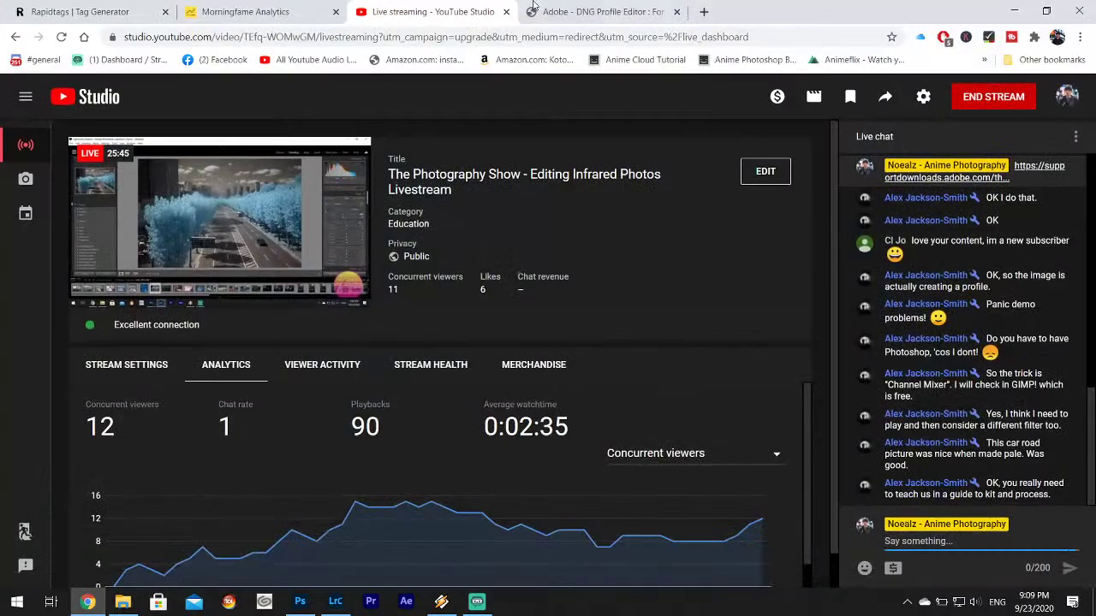
pyautogui.click(556, 11)
pyautogui.write('yo')
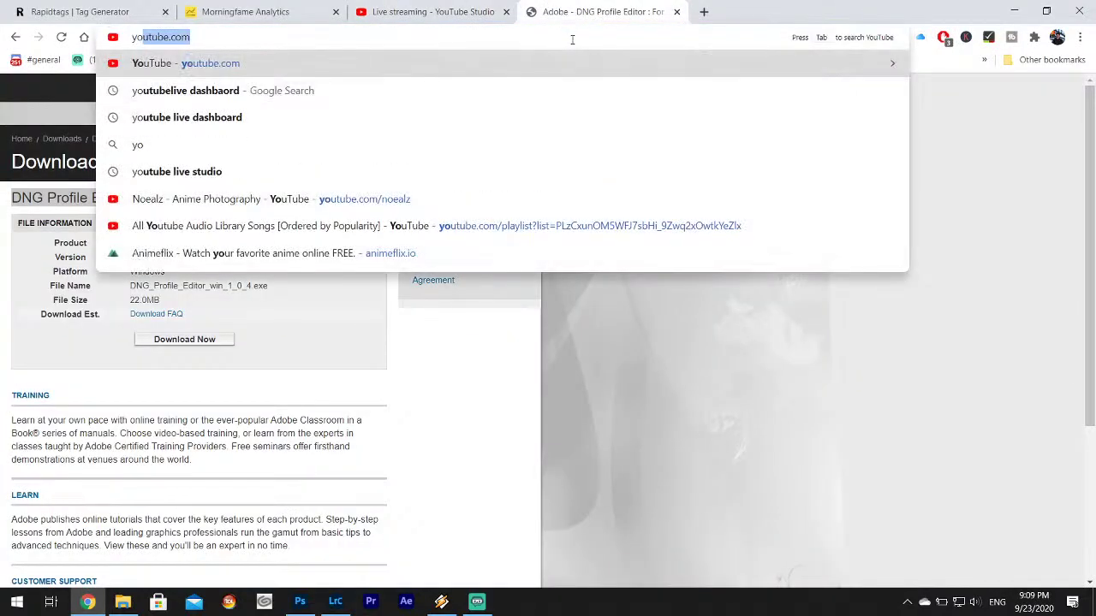
pyautogui.press('Return')
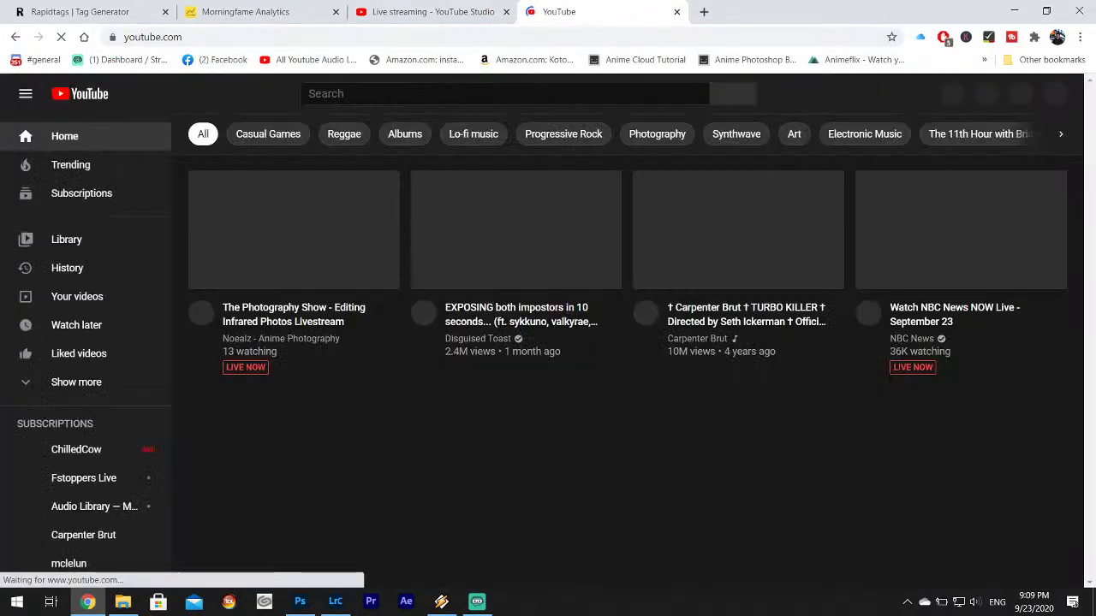
# - Search YouTube for "complete guide to infrared noealz"
pyautogui.write('compelte')
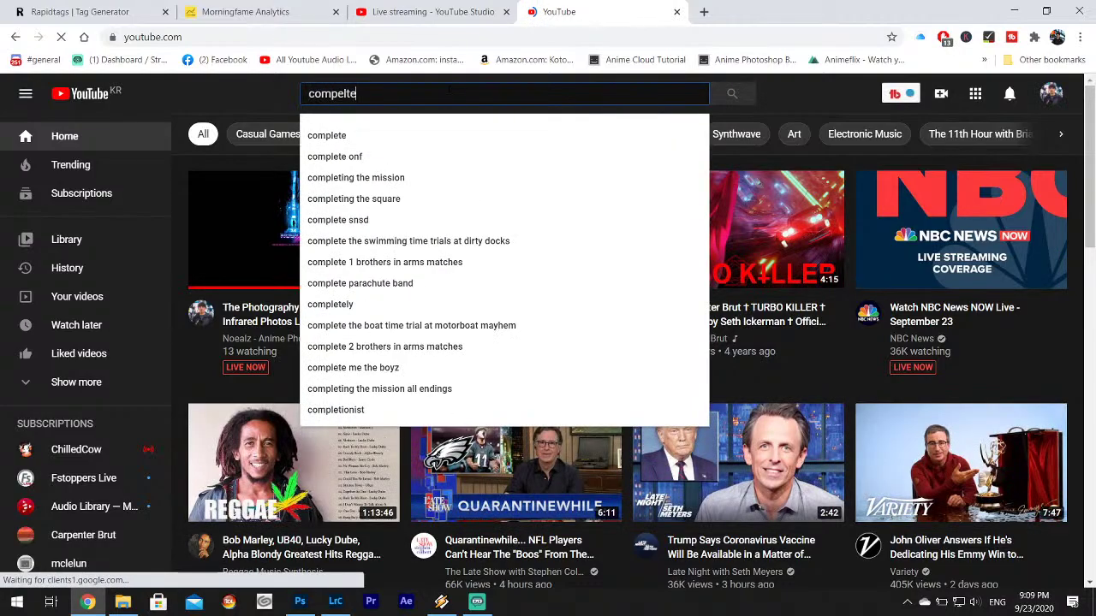
pyautogui.press('BackSpace')
pyautogui.press('BackSpace')
pyautogui.press('BackSpace')
pyautogui.write('le')
pyautogui.press('BackSpace')
pyautogui.press('BackSpace')
pyautogui.press('BackSpace')
pyautogui.write('le')
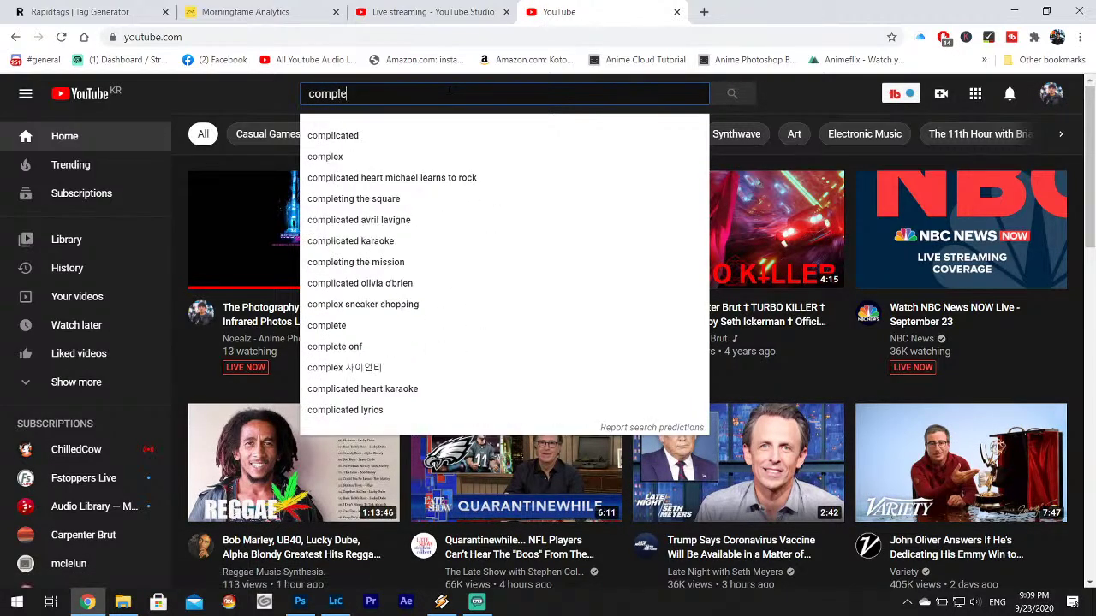
pyautogui.write('te guide to inf')
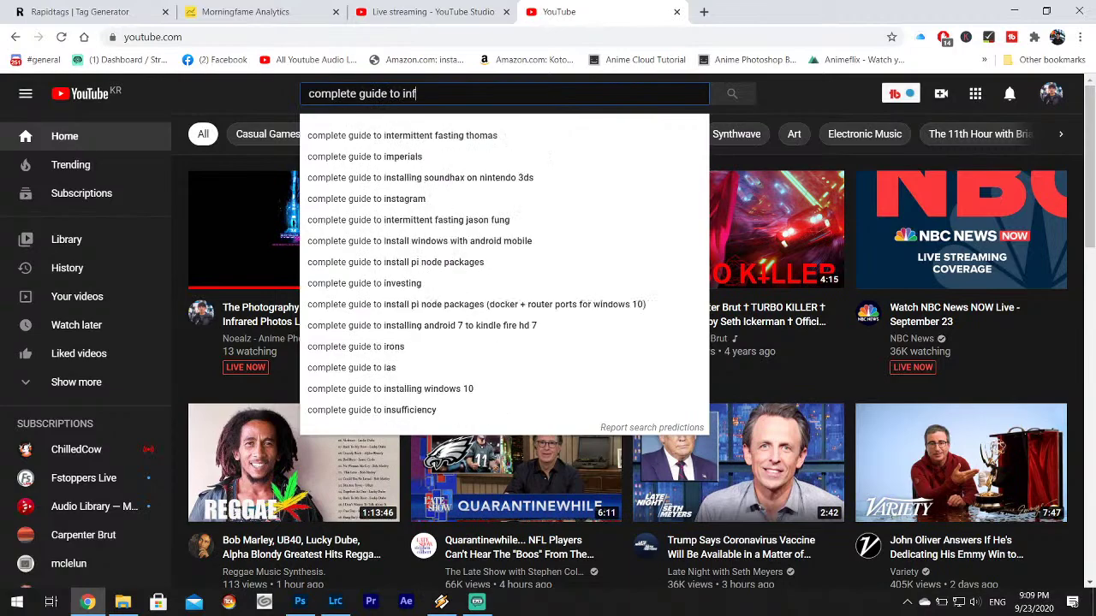
pyautogui.write('rared roealz')
pyautogui.press('Return')
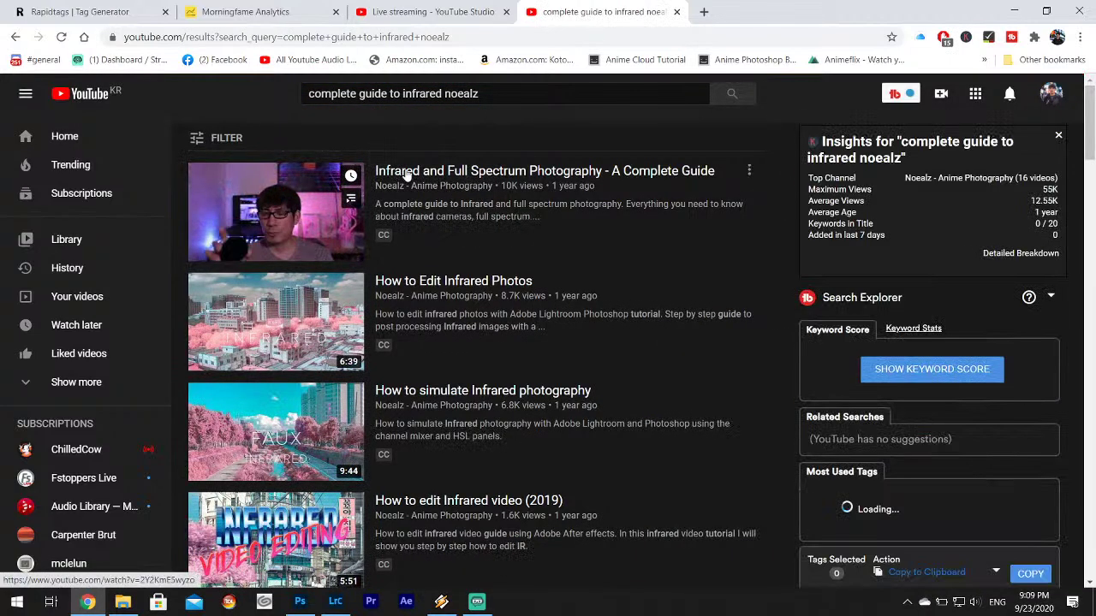
# - Point out the Infrared and Full Spectrum Photography guide, close the search results page, and return to Lightroom Classic
pyautogui.moveTo(719, 174); pyautogui.dragTo(376, 171)
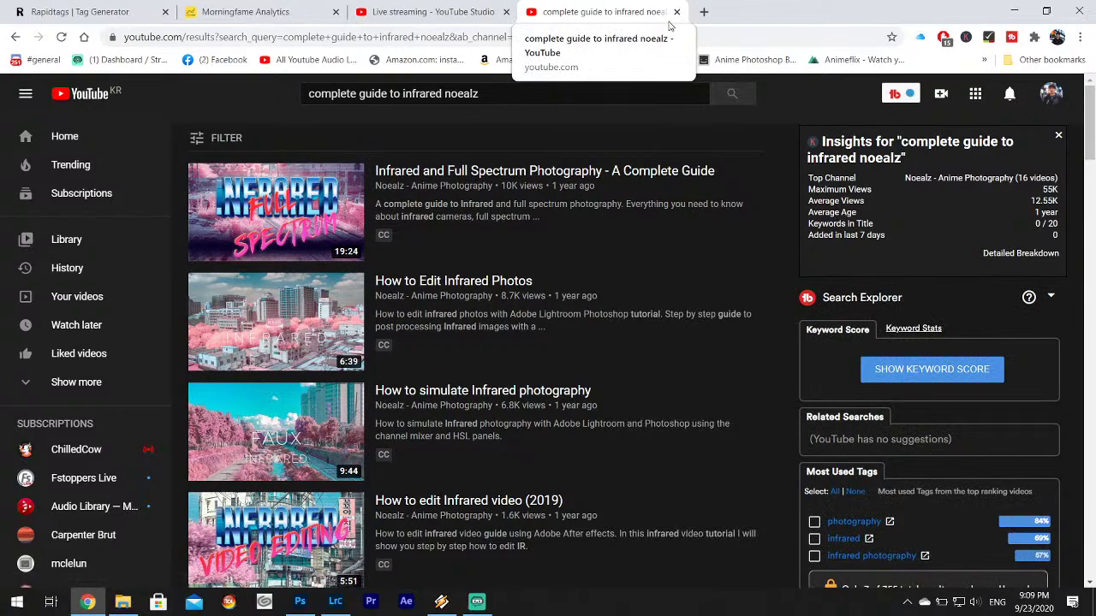
pyautogui.click(676, 12)
pyautogui.click(1011, 10)
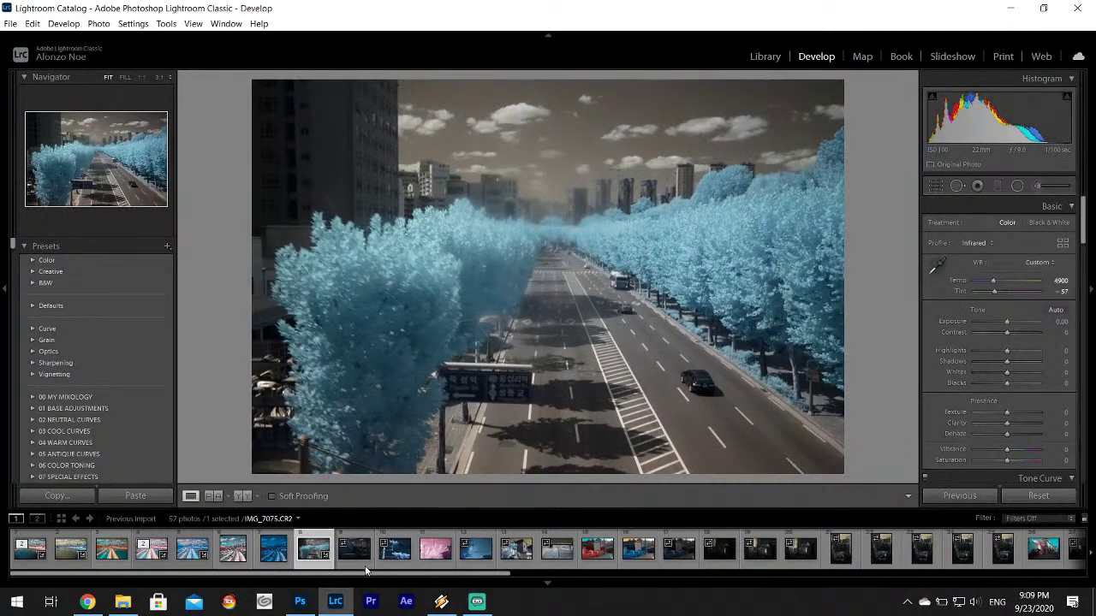
# - Browse the unedited infrared shots after the avenue photo and stop at the alley photo IMG_7082.CR2
pyautogui.click(370, 553)
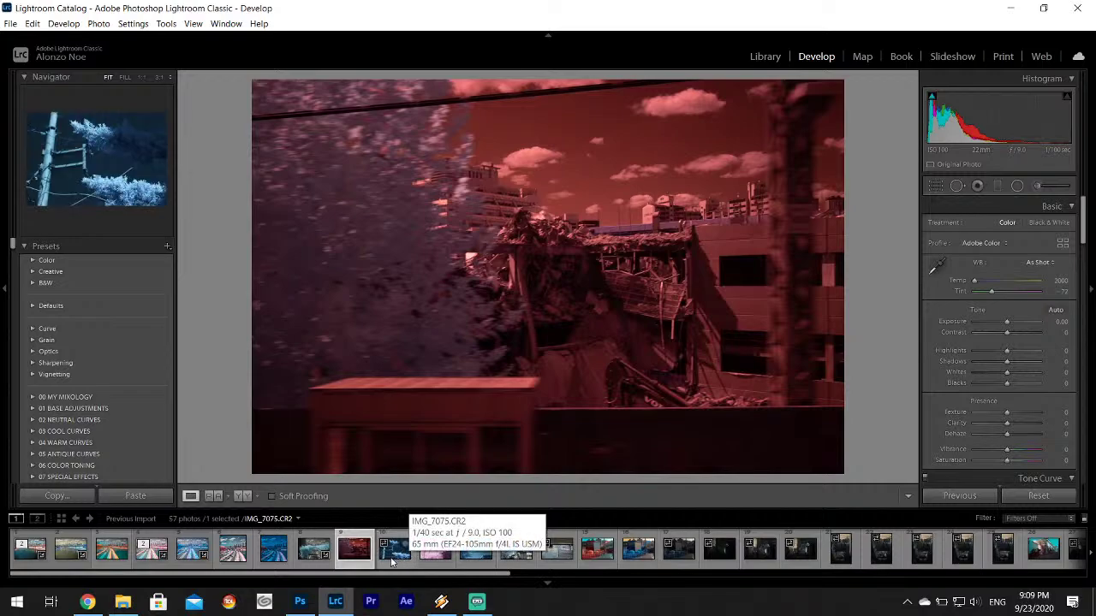
pyautogui.click(406, 552)
pyautogui.click(441, 552)
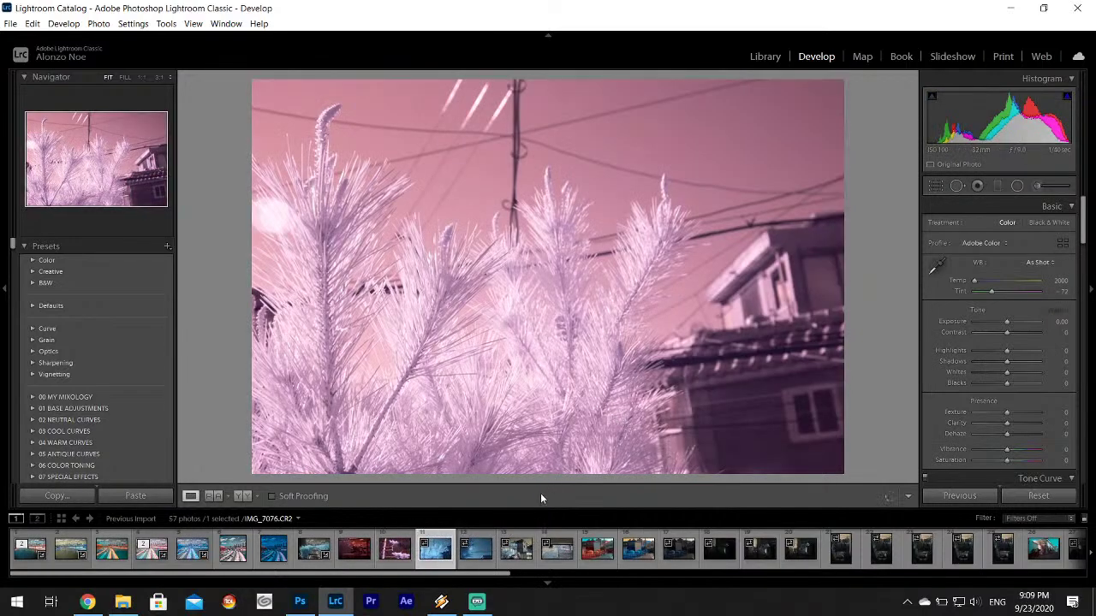
pyautogui.click(476, 552)
pyautogui.press('Right')
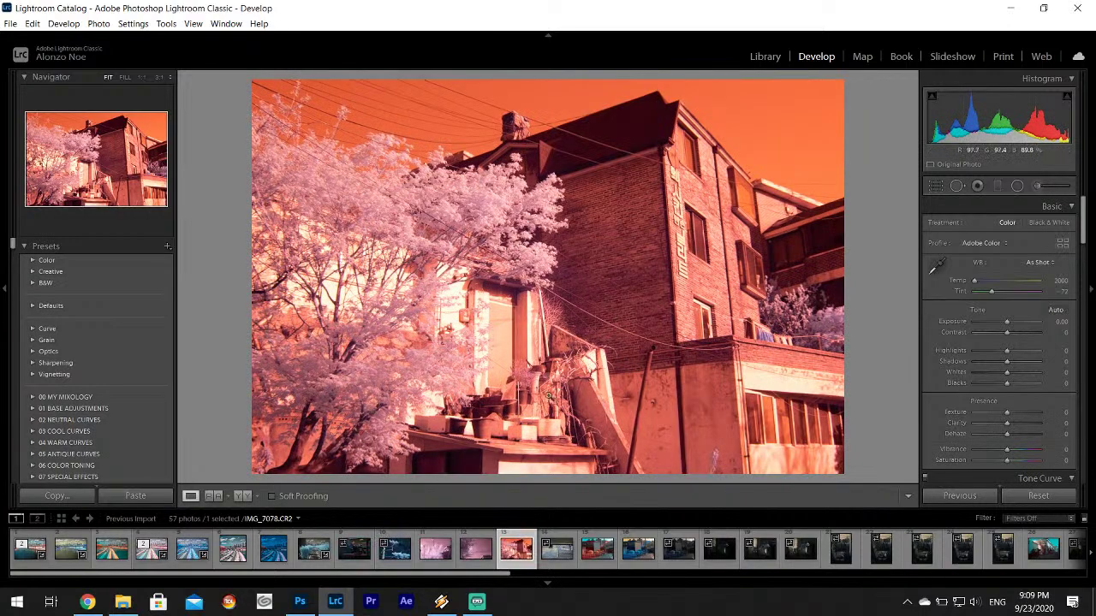
pyautogui.click(557, 549)
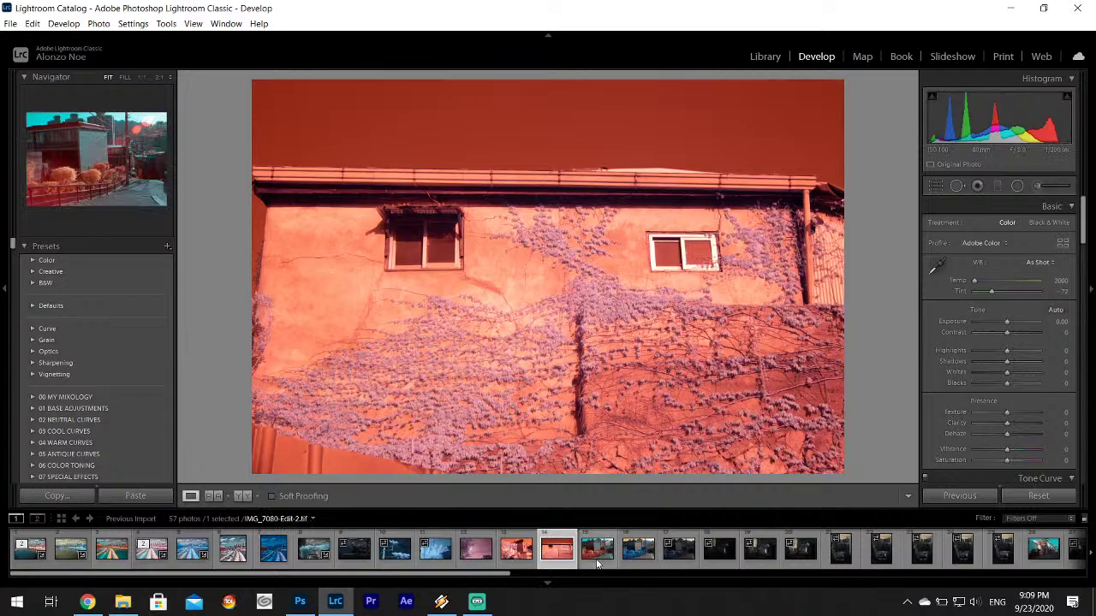
pyautogui.click(596, 559)
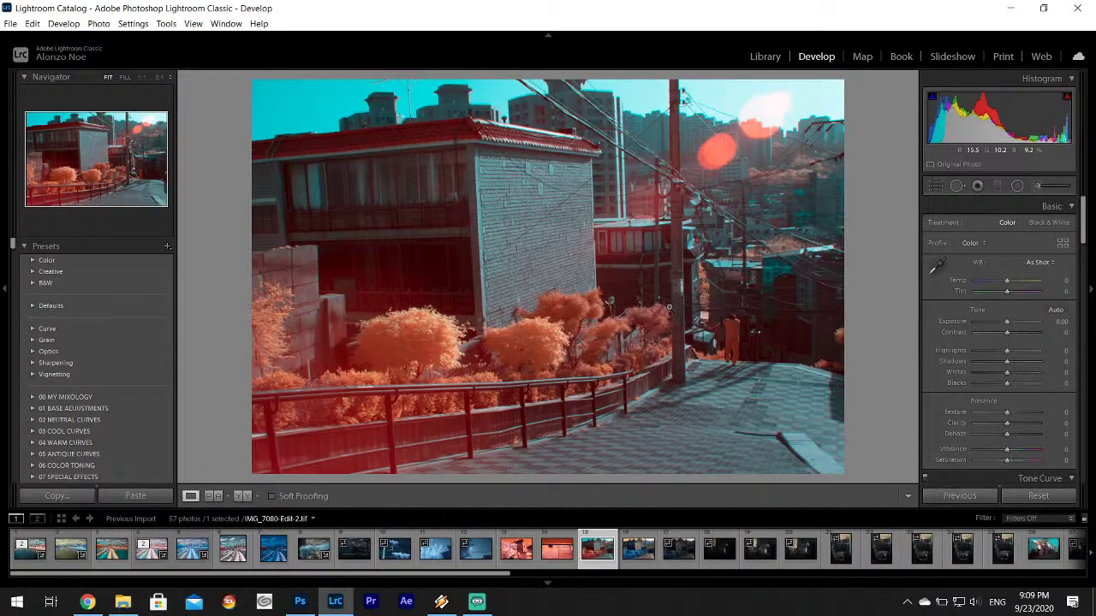
pyautogui.click(638, 551)
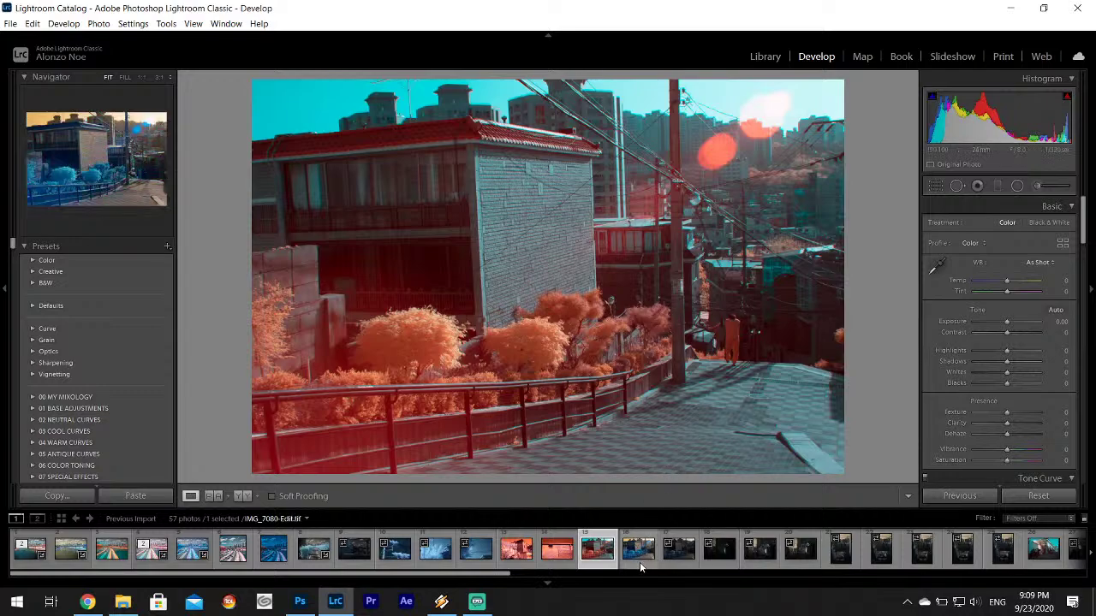
pyautogui.click(679, 548)
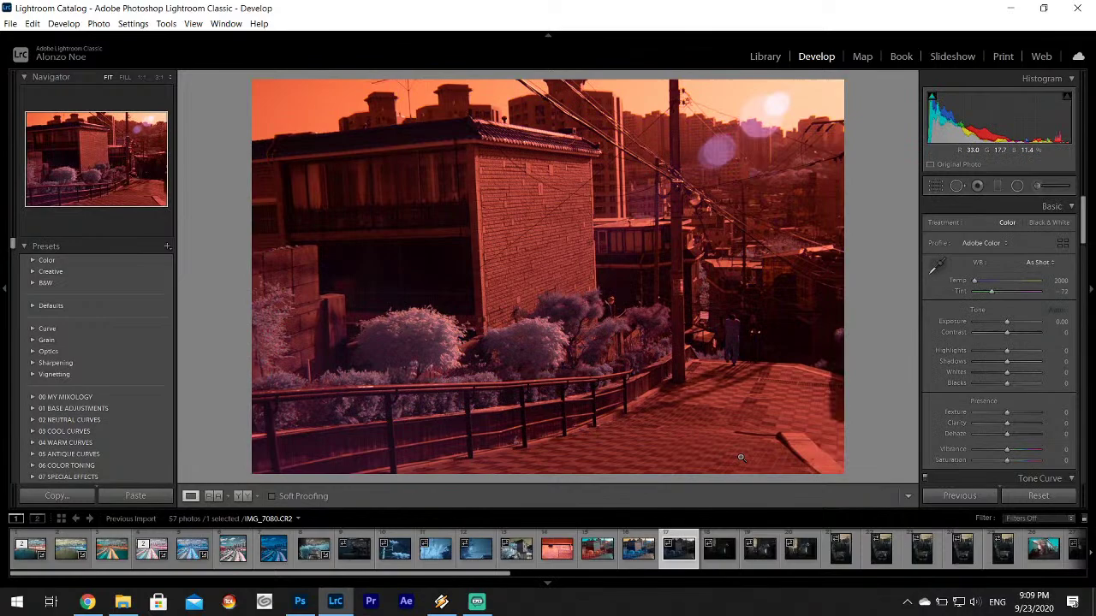
pyautogui.click(719, 548)
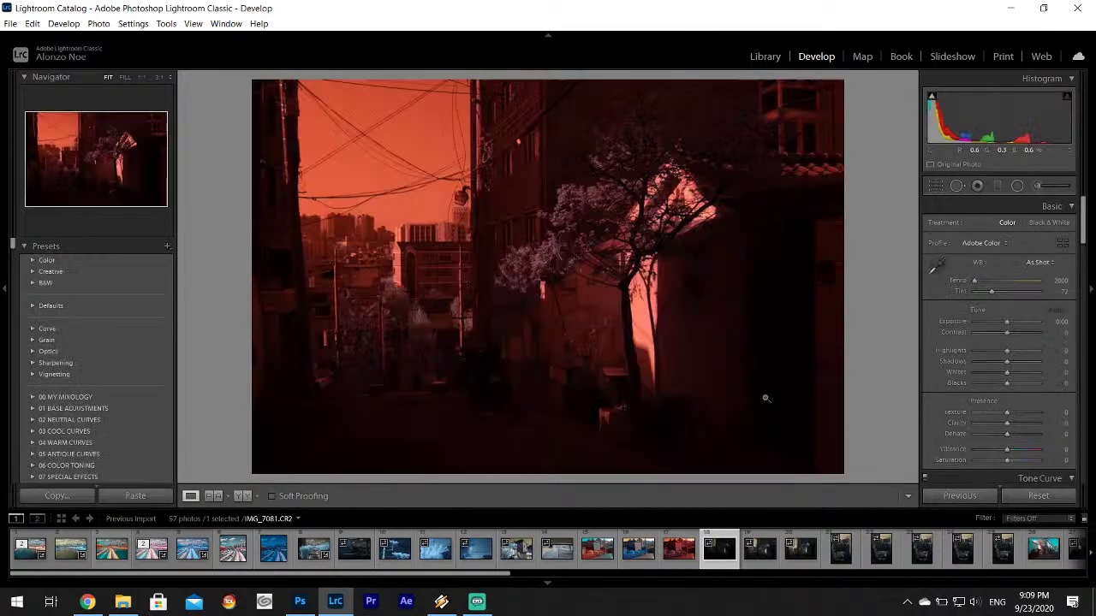
pyautogui.click(759, 548)
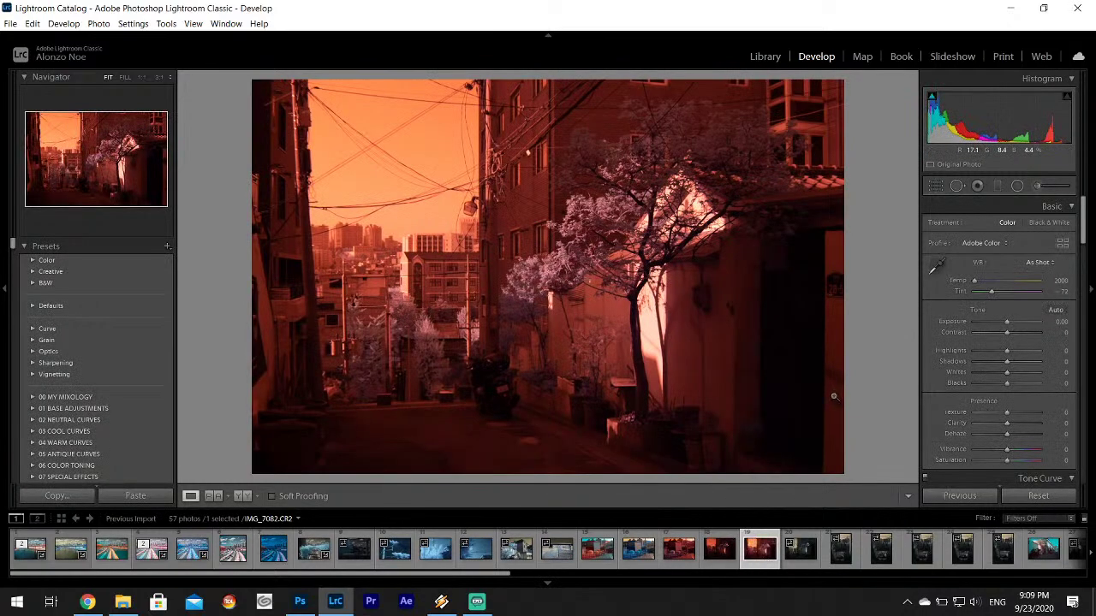
# - Set the alley photo's Highlights to -100, Shadows to +100 and Whites to +39, and apply the Infrared profile
pyautogui.moveTo(984, 358); pyautogui.dragTo(1078, 360)
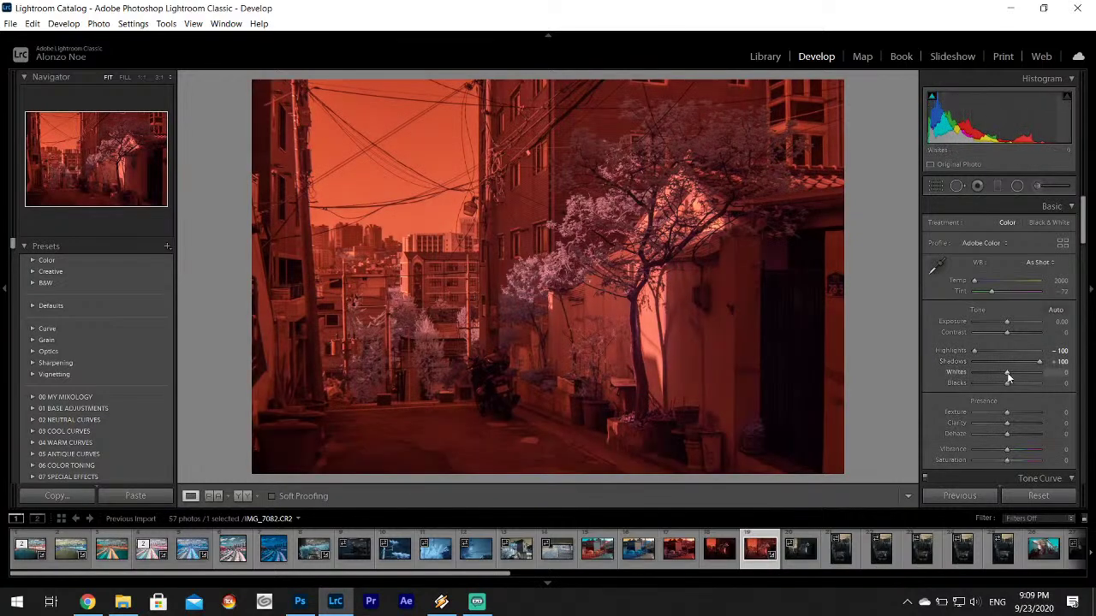
pyautogui.moveTo(1007, 373); pyautogui.dragTo(1027, 374)
pyautogui.click(1062, 243)
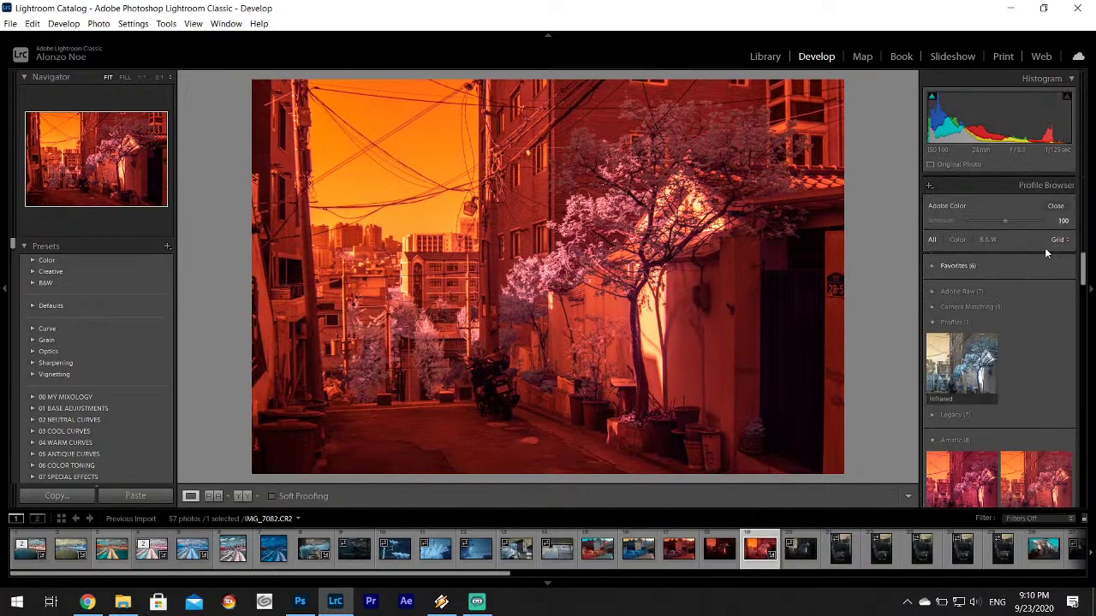
pyautogui.click(959, 375)
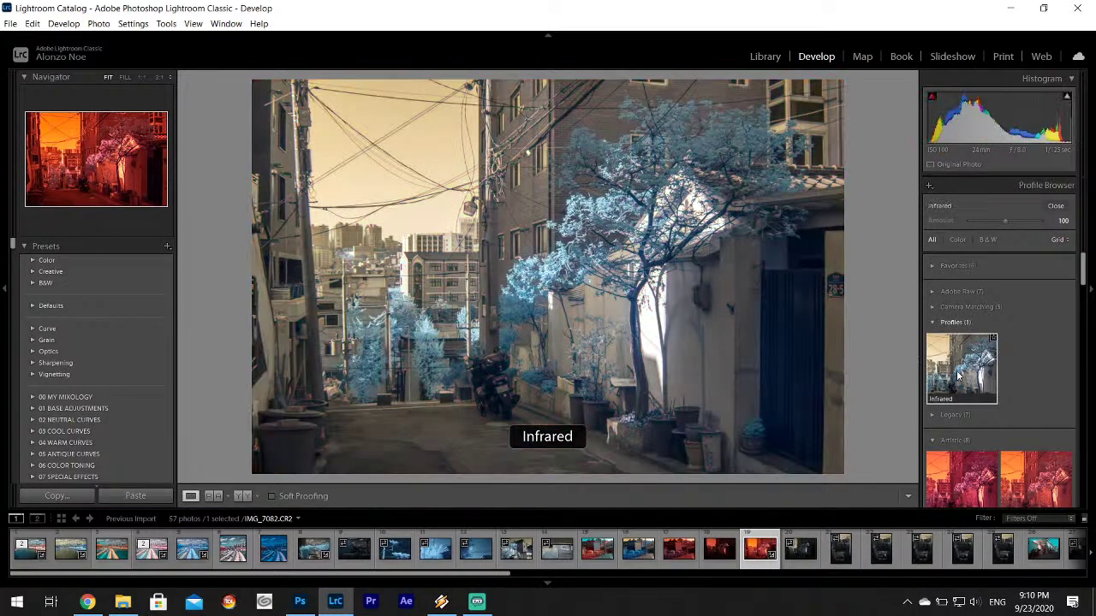
pyautogui.click(1055, 206)
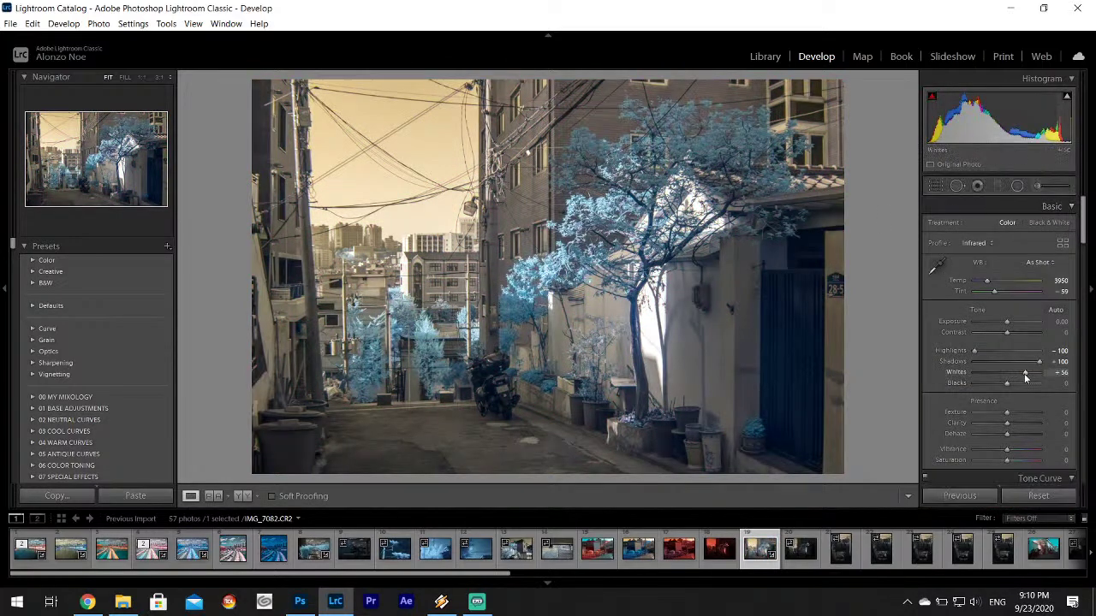
pyautogui.moveTo(1027, 377); pyautogui.dragTo(1024, 378)
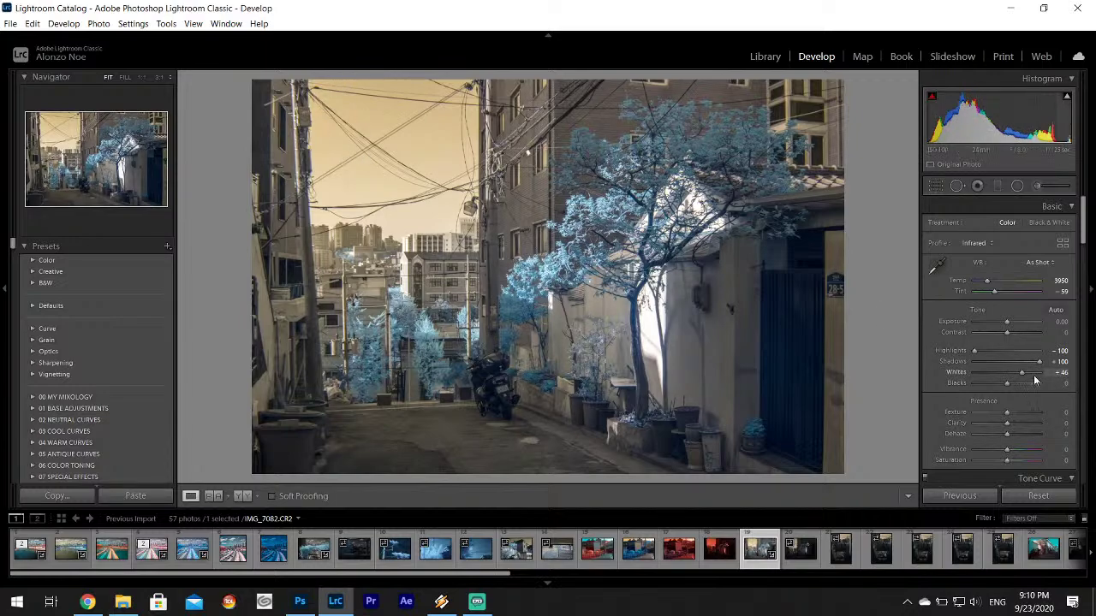
pyautogui.moveTo(1020, 373); pyautogui.dragTo(1019, 377)
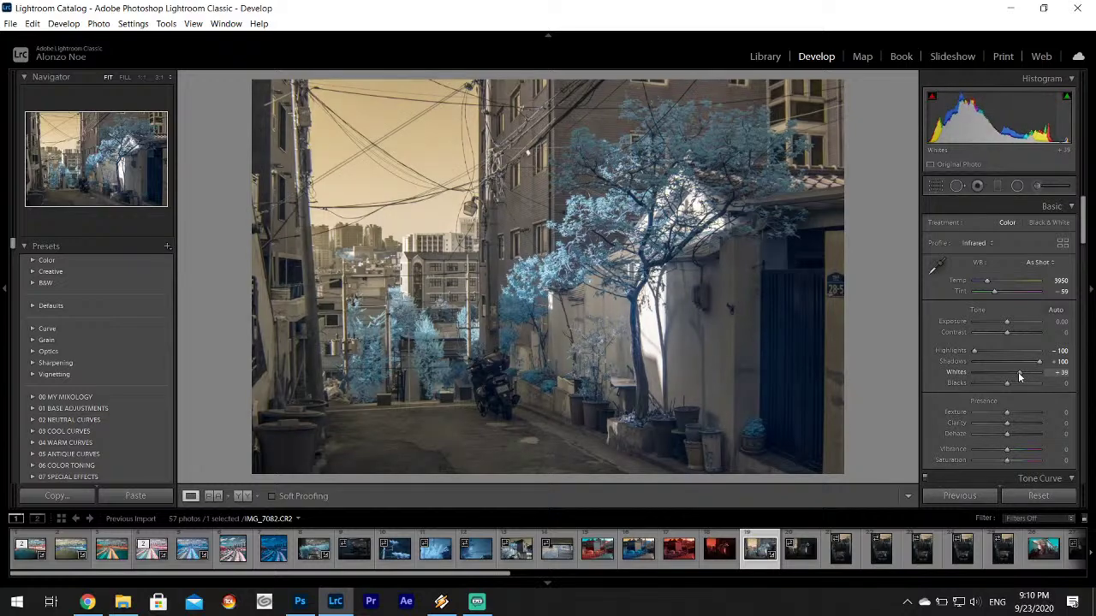
# - Open the alley photo in Adobe Photoshop 2020 for editing
pyautogui.rightClick(517, 217)
pyautogui.moveTo(616, 324)
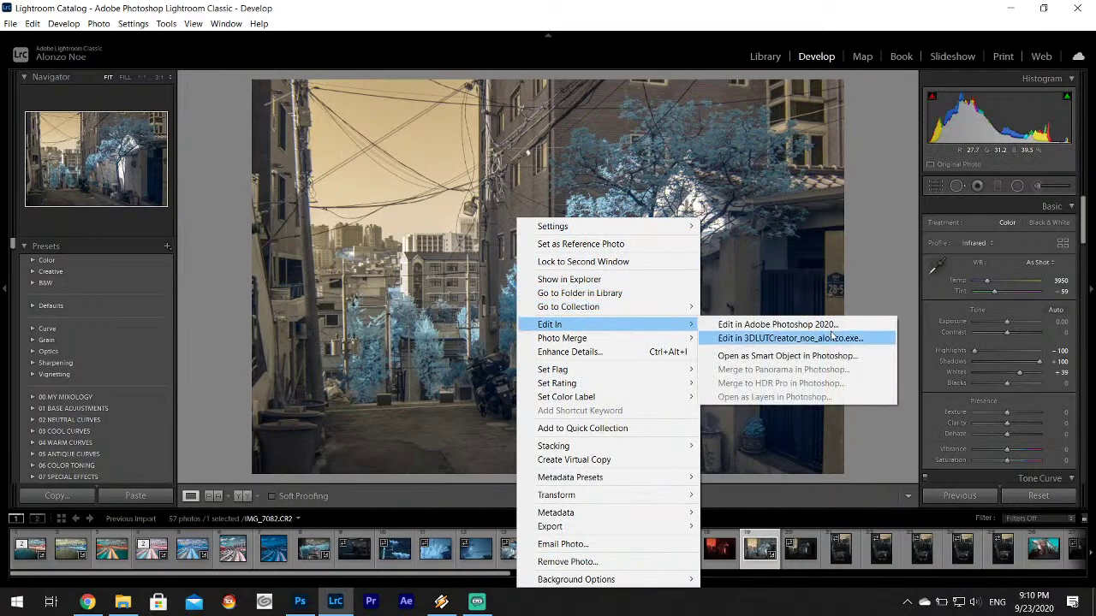
pyautogui.click(858, 324)
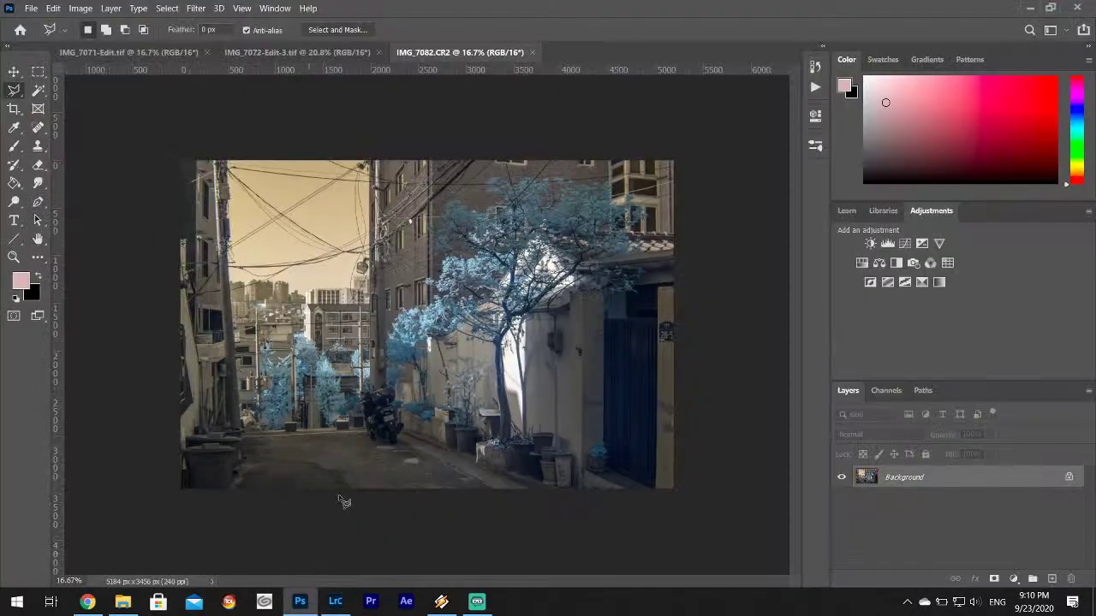
# - Start a Channel Mixer adjustment and set the Red output channel to 0% red and +100% blue
pyautogui.click(80, 8)
pyautogui.moveTo(111, 42)
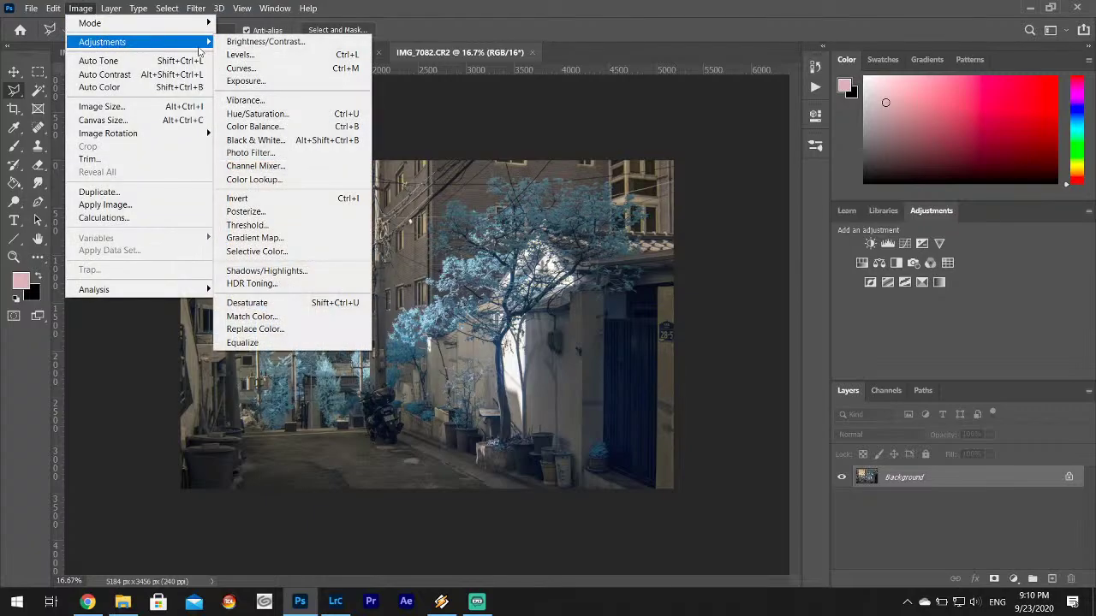
pyautogui.click(265, 168)
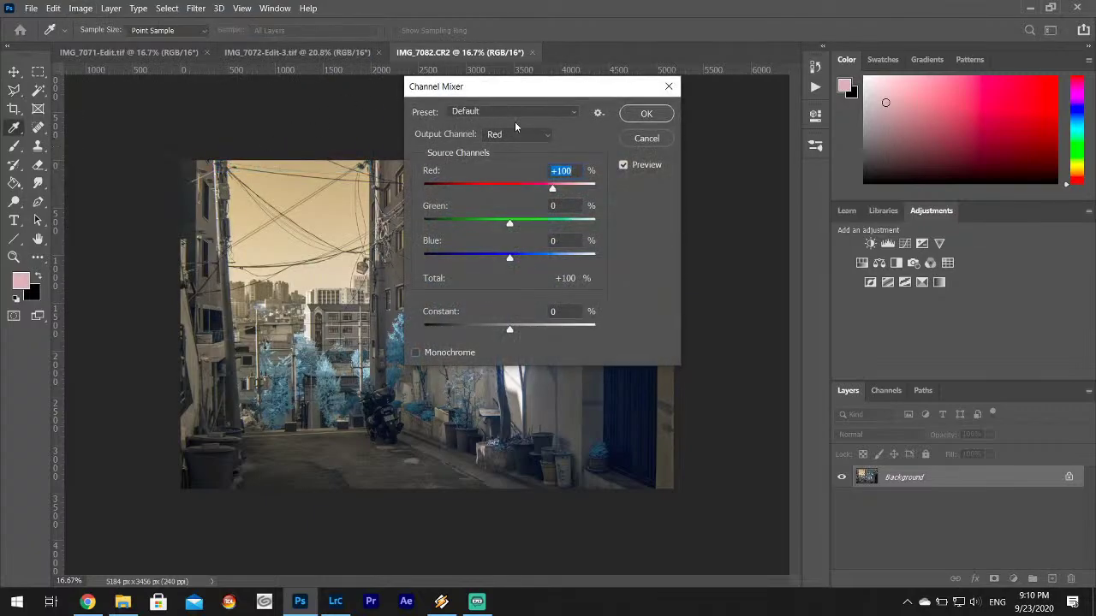
pyautogui.click(557, 111)
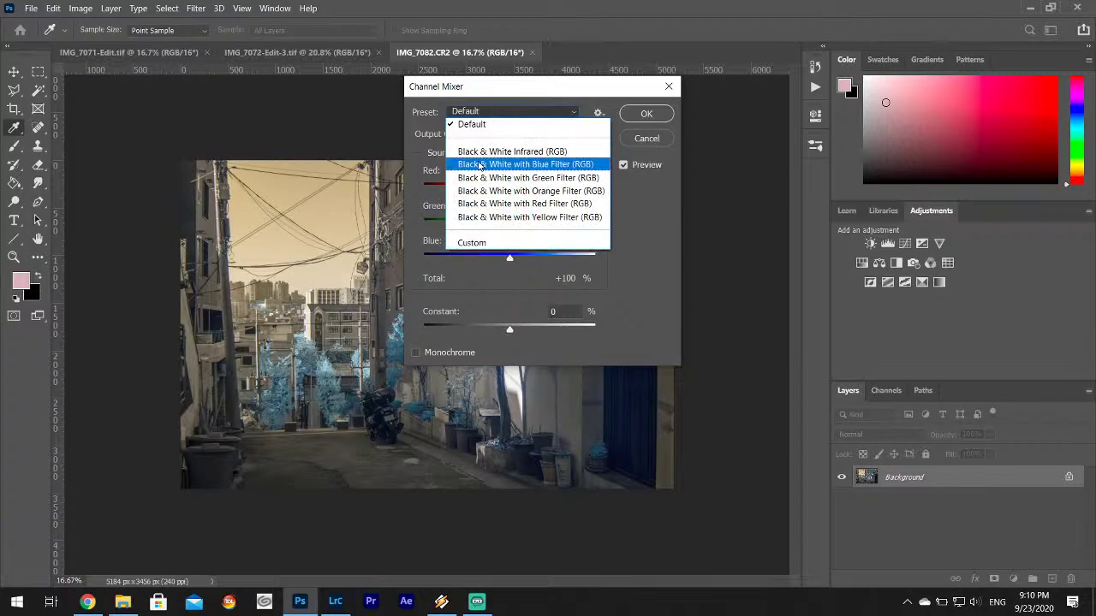
pyautogui.click(421, 128)
pyautogui.click(498, 135)
pyautogui.click(495, 136)
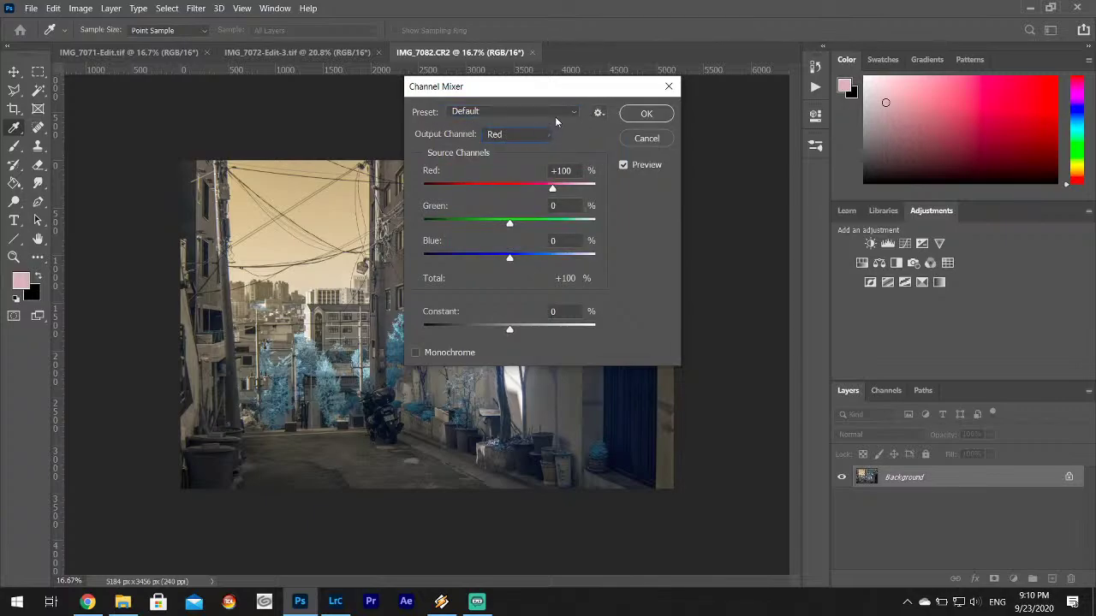
pyautogui.click(542, 134)
pyautogui.click(542, 134)
pyautogui.write('0')
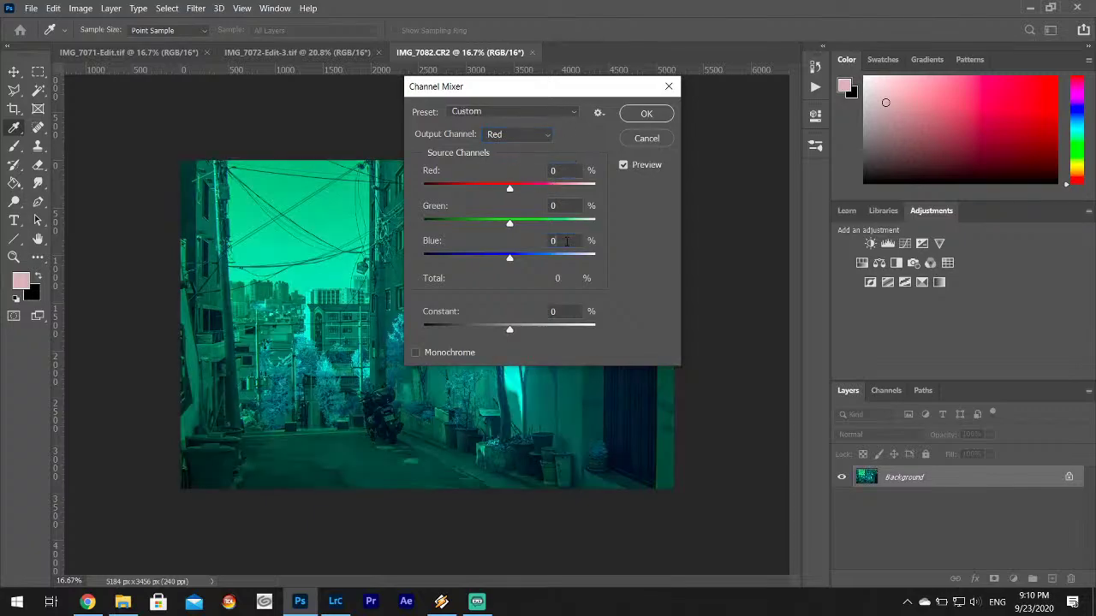
pyautogui.write('100')
# - Set the Blue output channel in the Channel Mixer to +100% red and 0% blue
pyautogui.click(541, 135)
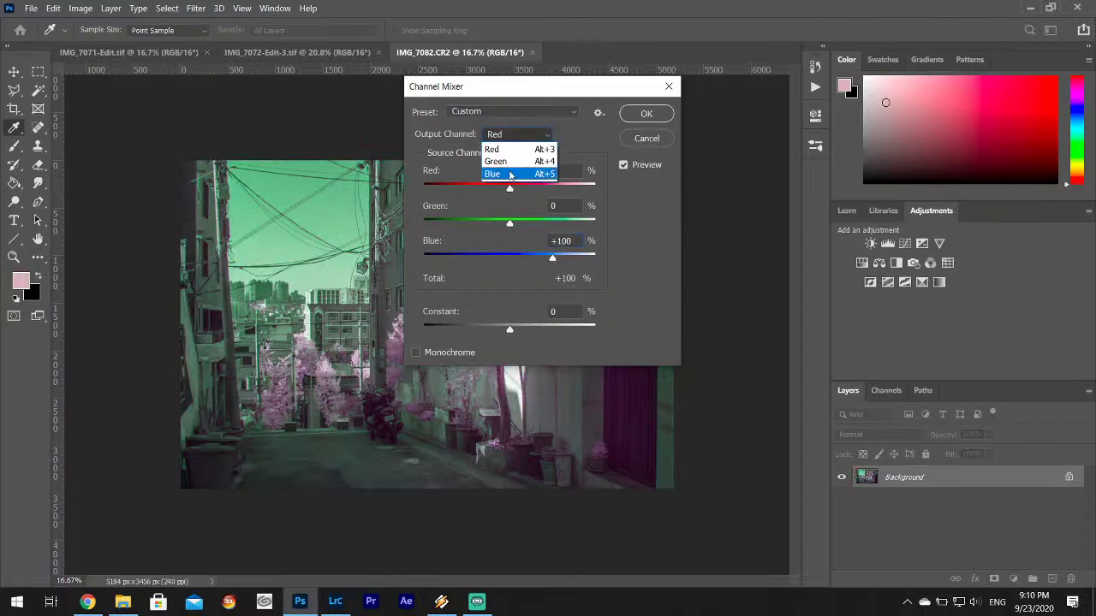
pyautogui.click(553, 171)
pyautogui.write('100')
pyautogui.press('Tab')
pyautogui.press('Tab')
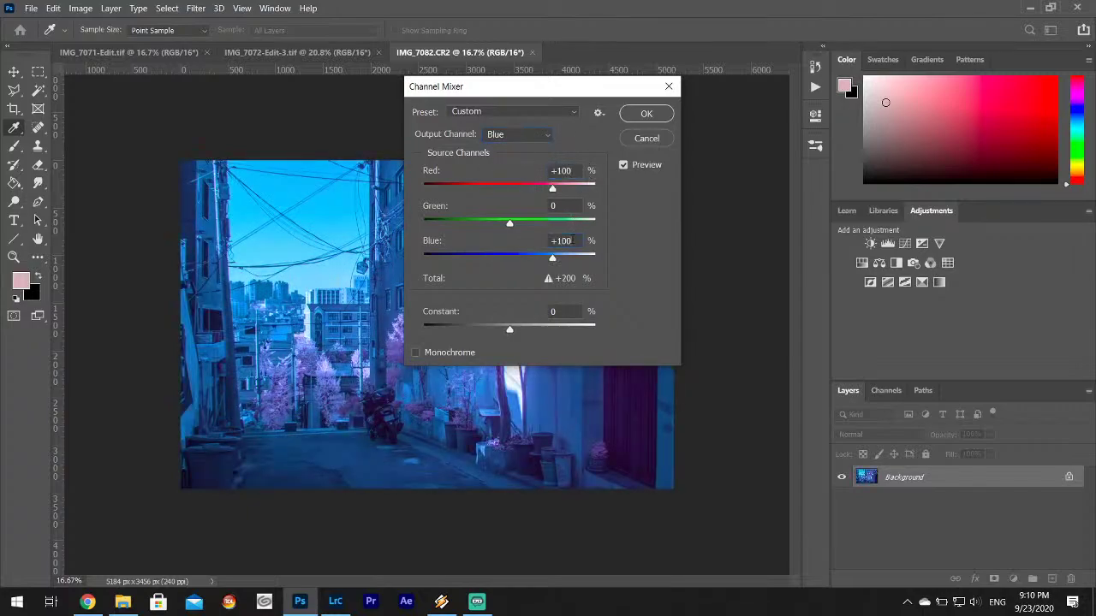
pyautogui.write('0')
# - Save the channel swap as a Channel Mixer preset named Infrared Legacy and apply it to the photo
pyautogui.click(598, 113)
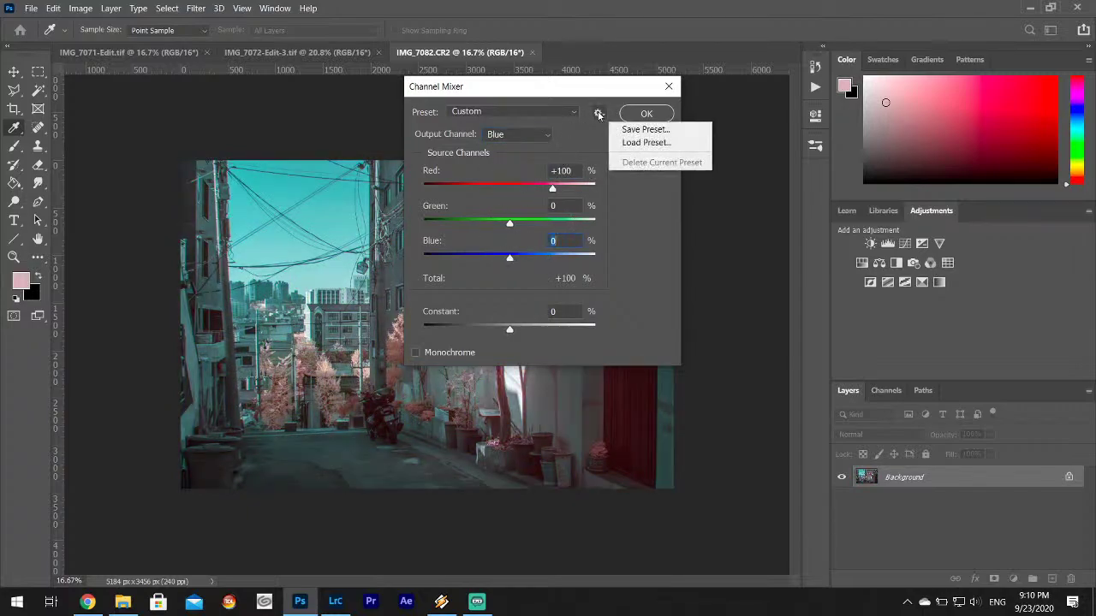
pyautogui.click(638, 128)
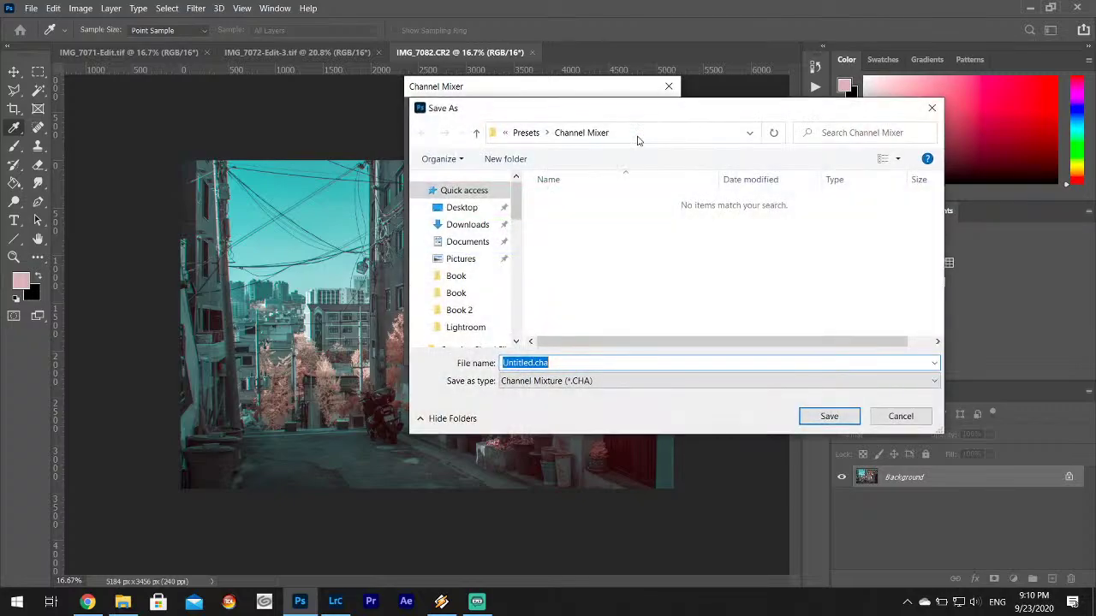
pyautogui.press('BackSpace')
pyautogui.click(847, 418)
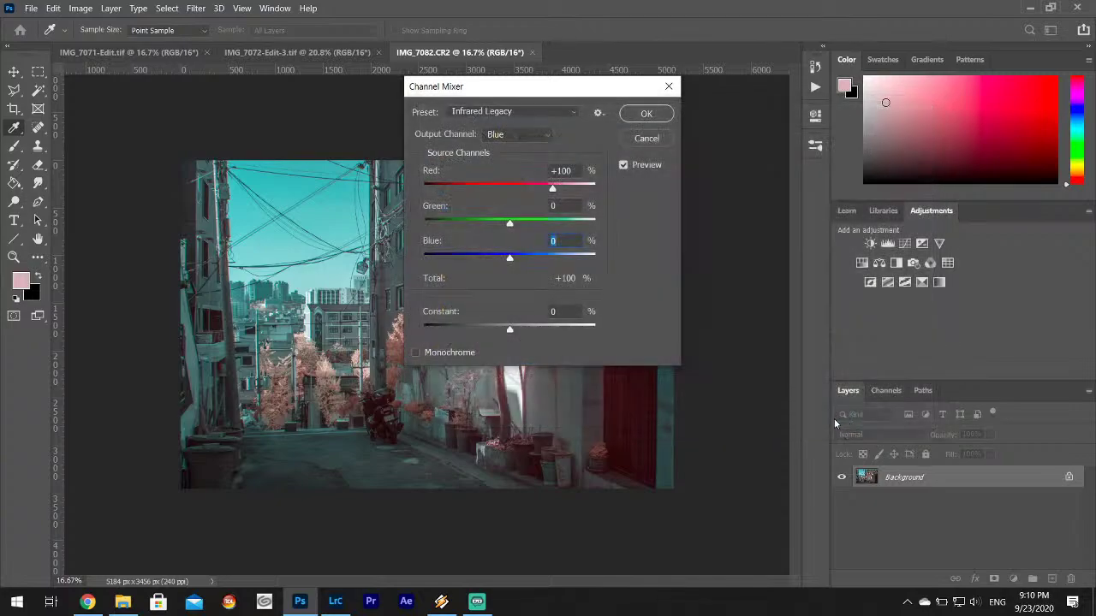
pyautogui.click(646, 114)
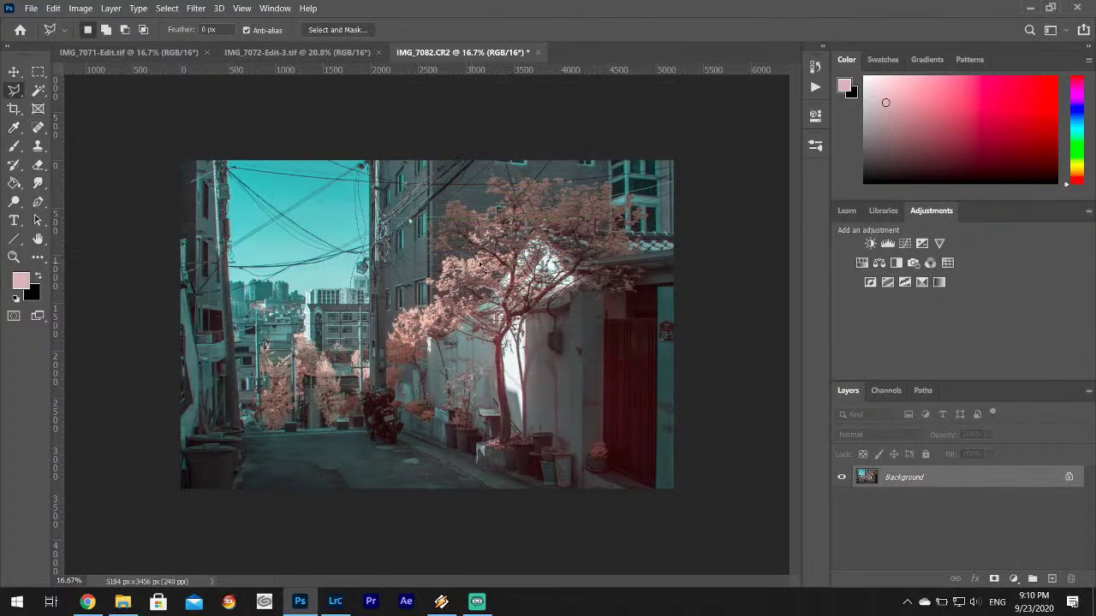
# - Save the channel-swapped alley photo and switch back to Lightroom Classic
pyautogui.click(31, 8)
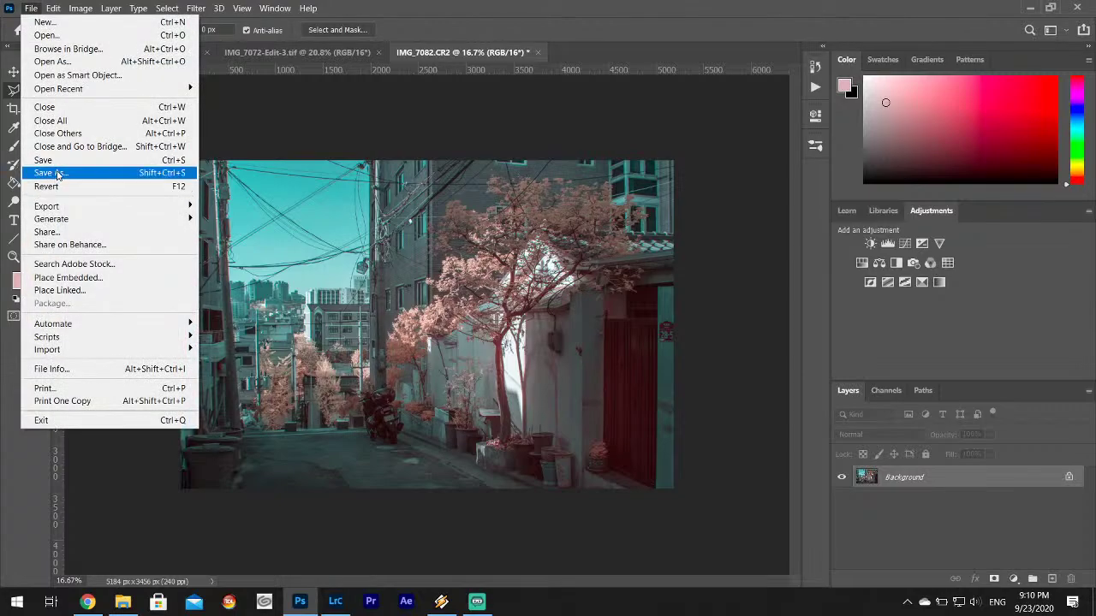
pyautogui.click(56, 159)
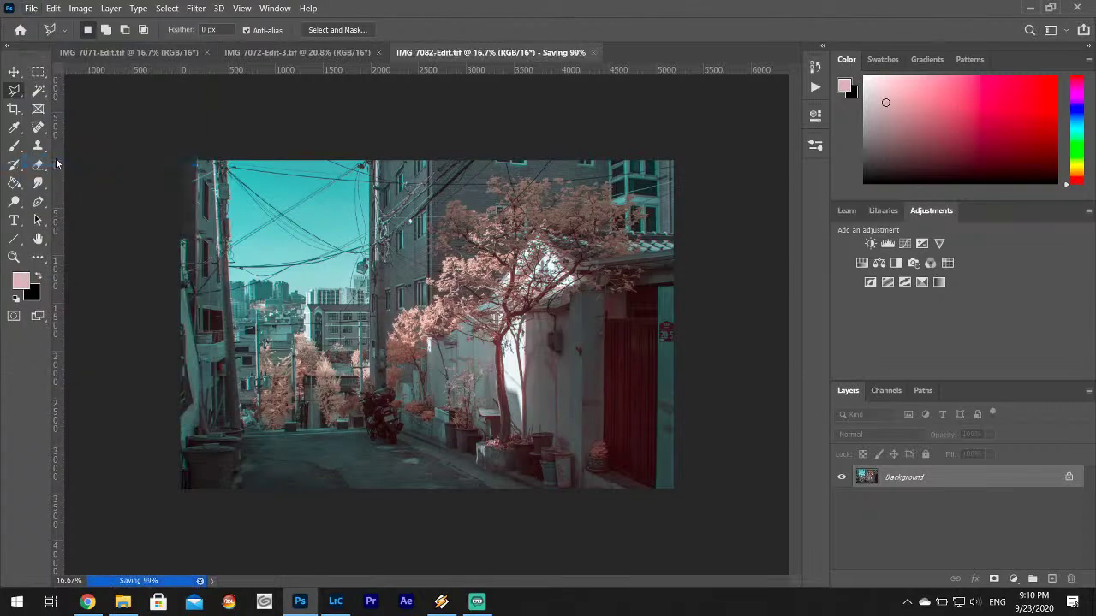
pyautogui.click(335, 601)
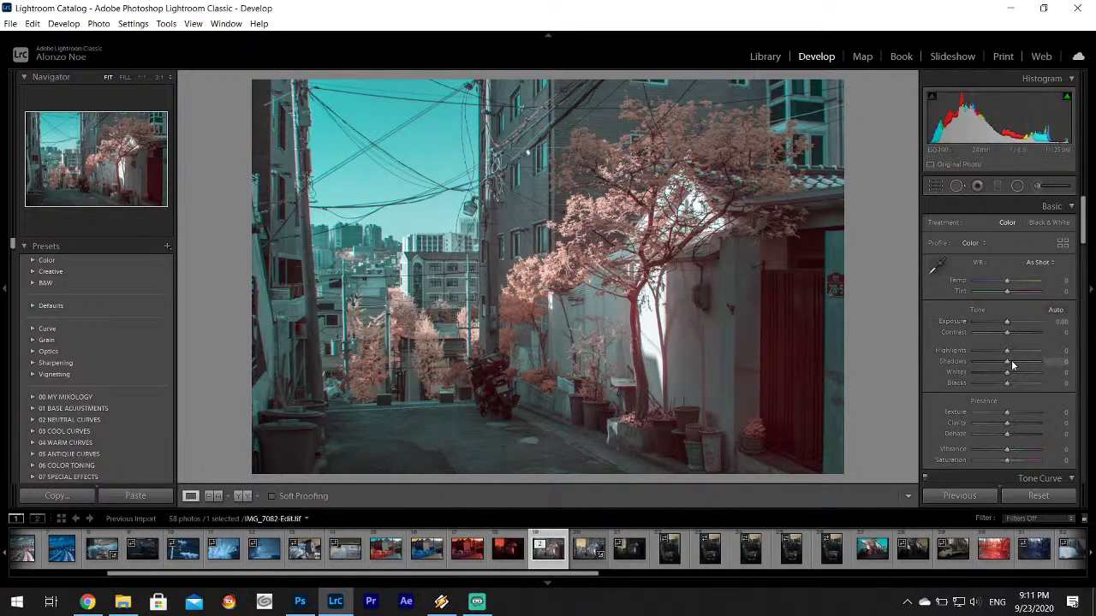
# - Set Whites to +47 on IMG_7082-Edit.tif, set the orange saturation to +32 and slightly raise the orange luminance
pyautogui.moveTo(1011, 370); pyautogui.dragTo(1021, 373)
pyautogui.moveTo(1083, 218); pyautogui.dragTo(1083, 252)
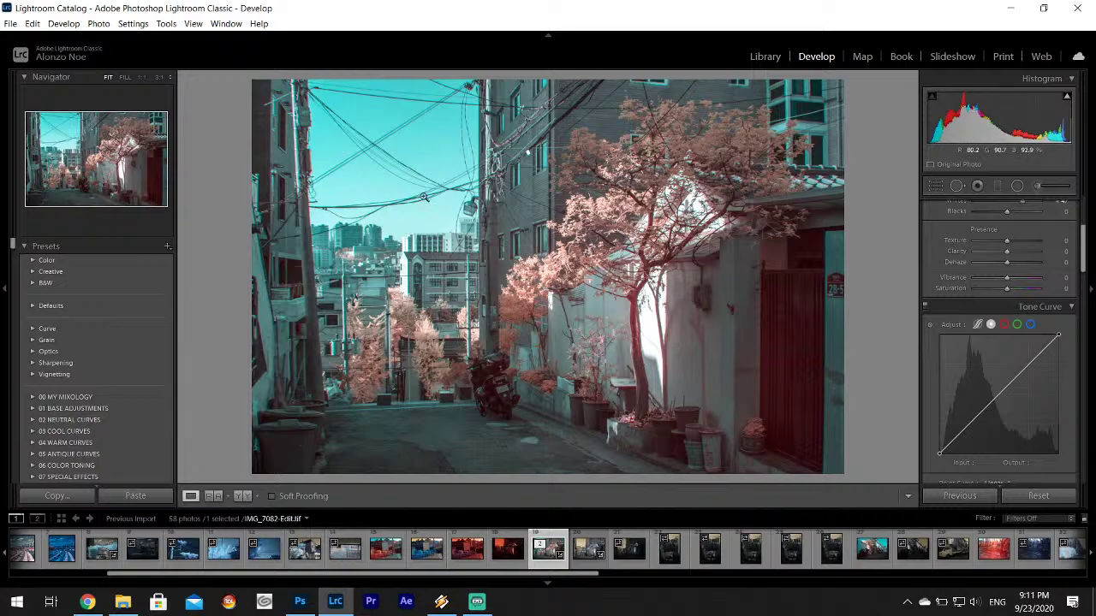
pyautogui.moveTo(1084, 244); pyautogui.dragTo(1084, 272)
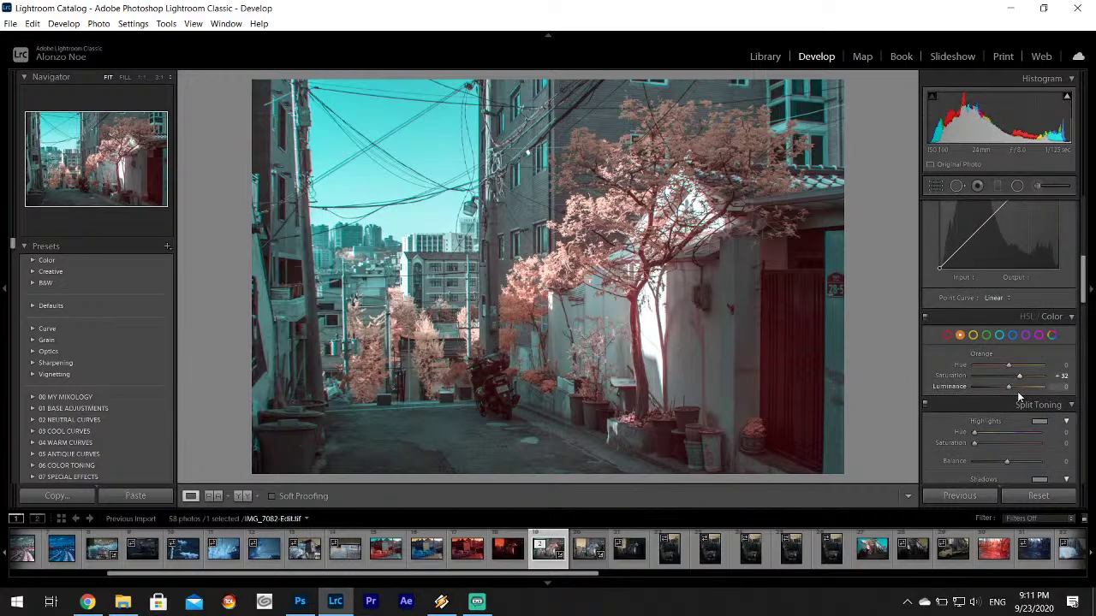
pyautogui.moveTo(1008, 387); pyautogui.dragTo(1015, 386)
# - Sample the white balance from the road surface at the far end of the alley
pyautogui.moveTo(1084, 265); pyautogui.dragTo(1040, 211)
pyautogui.click(937, 267)
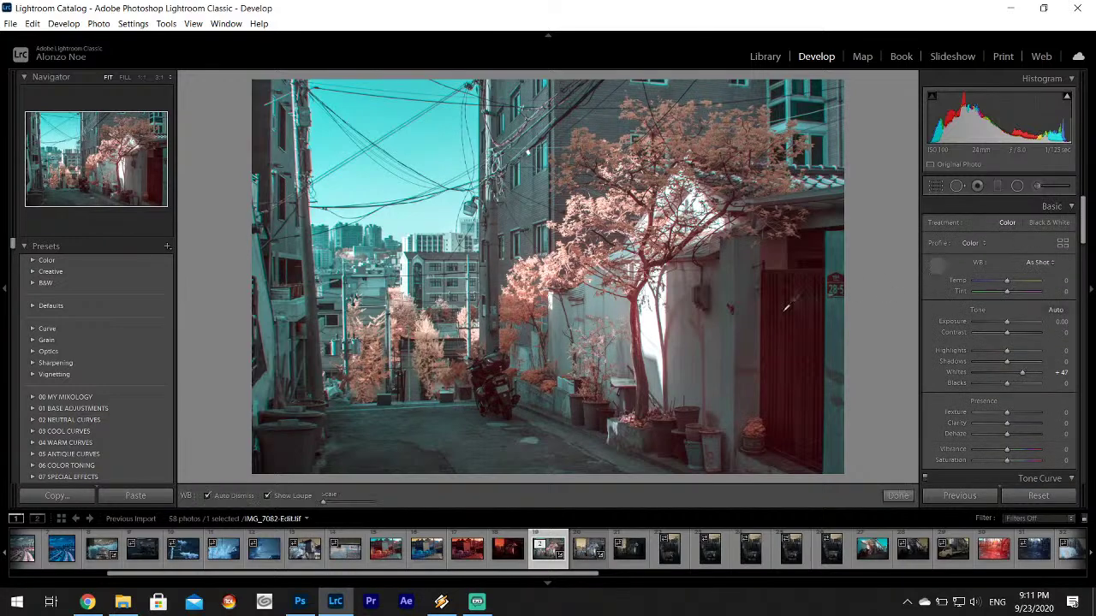
pyautogui.click(412, 418)
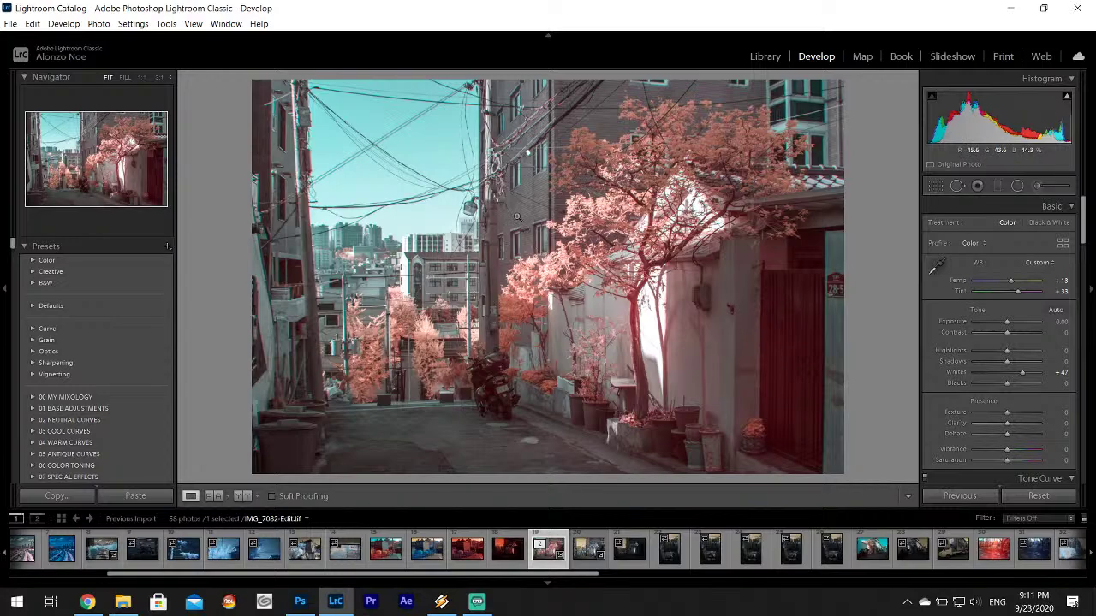
# - Export IMG_7082-Edit as a JPEG into the Infrared subfolder on the desktop
pyautogui.click(10, 23)
pyautogui.click(34, 192)
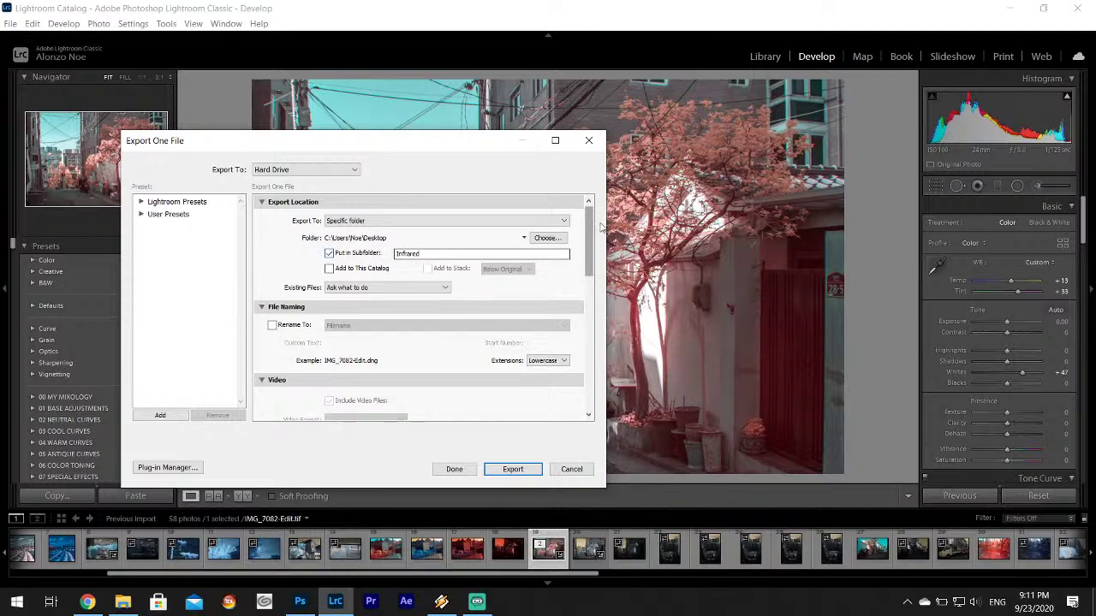
pyautogui.moveTo(592, 227); pyautogui.dragTo(594, 399)
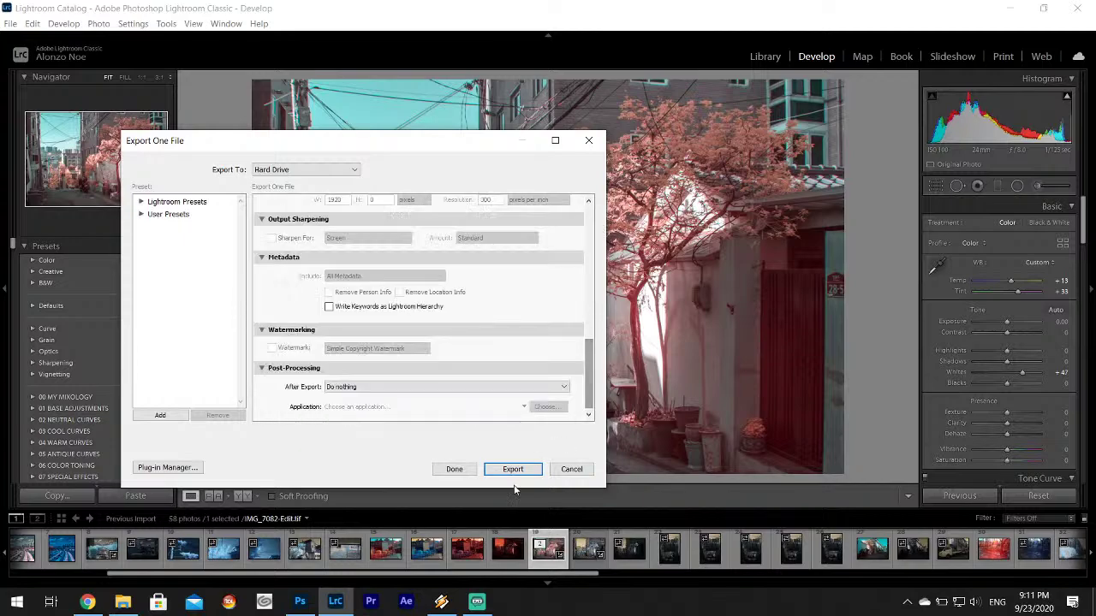
pyautogui.scroll(2, 589, 347)
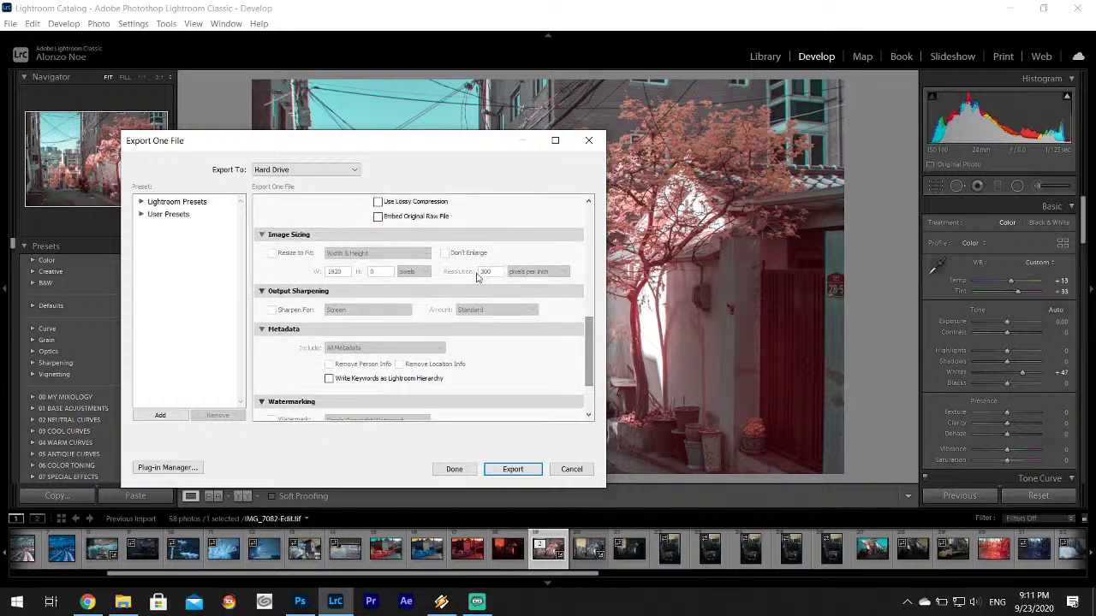
pyautogui.scroll(2, 590, 337)
pyautogui.click(368, 264)
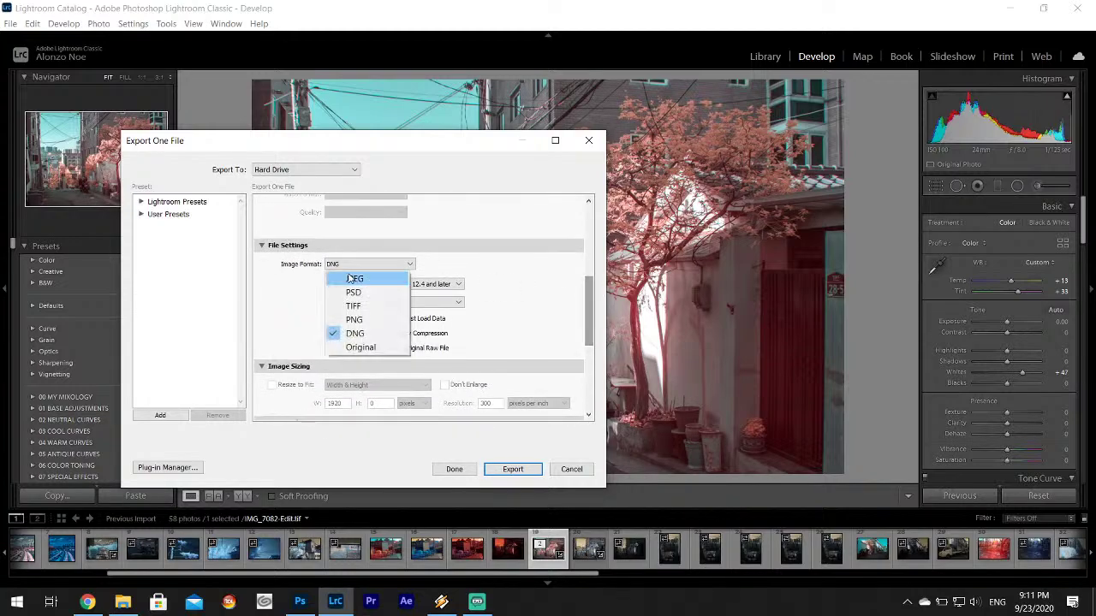
pyautogui.click(368, 276)
pyautogui.click(513, 469)
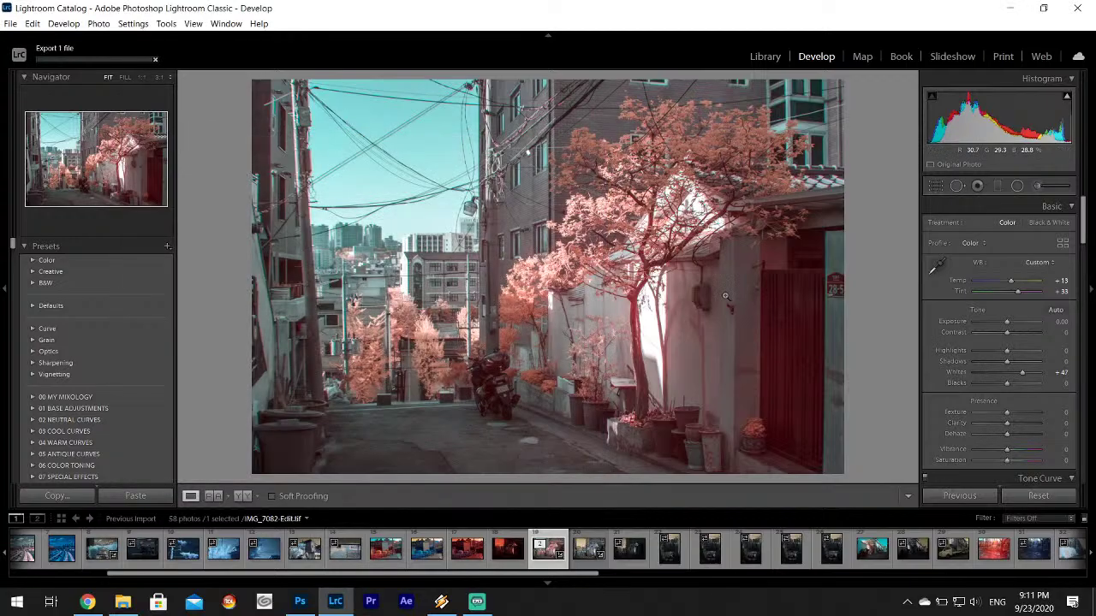
# - Minimize the open programs and check the exported photos in the desktop's Infrared folder
pyautogui.click(1009, 8)
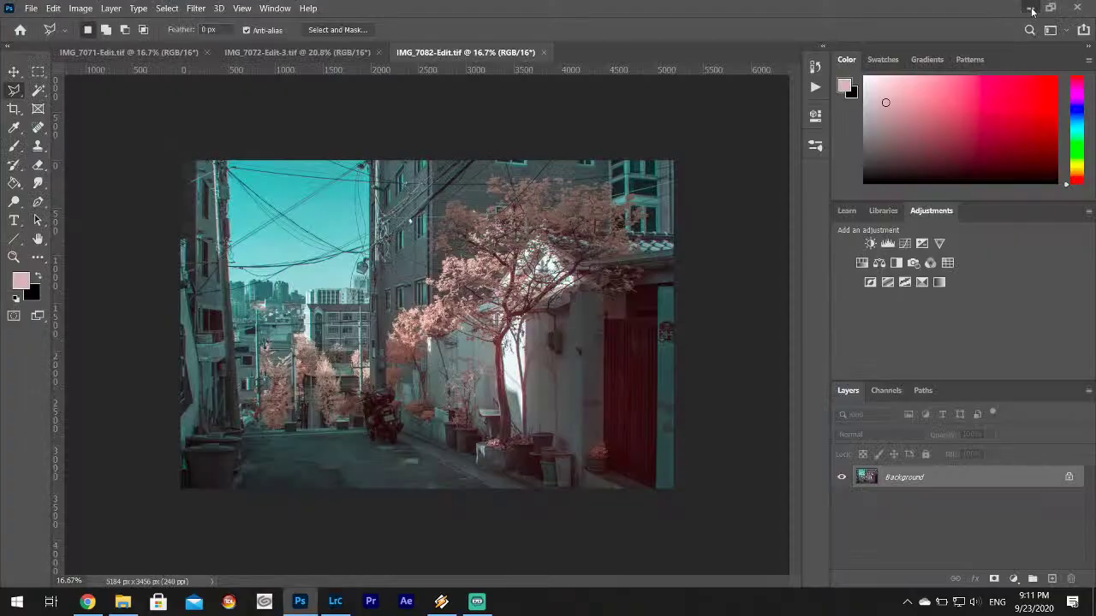
pyautogui.click(1032, 9)
pyautogui.click(147, 21)
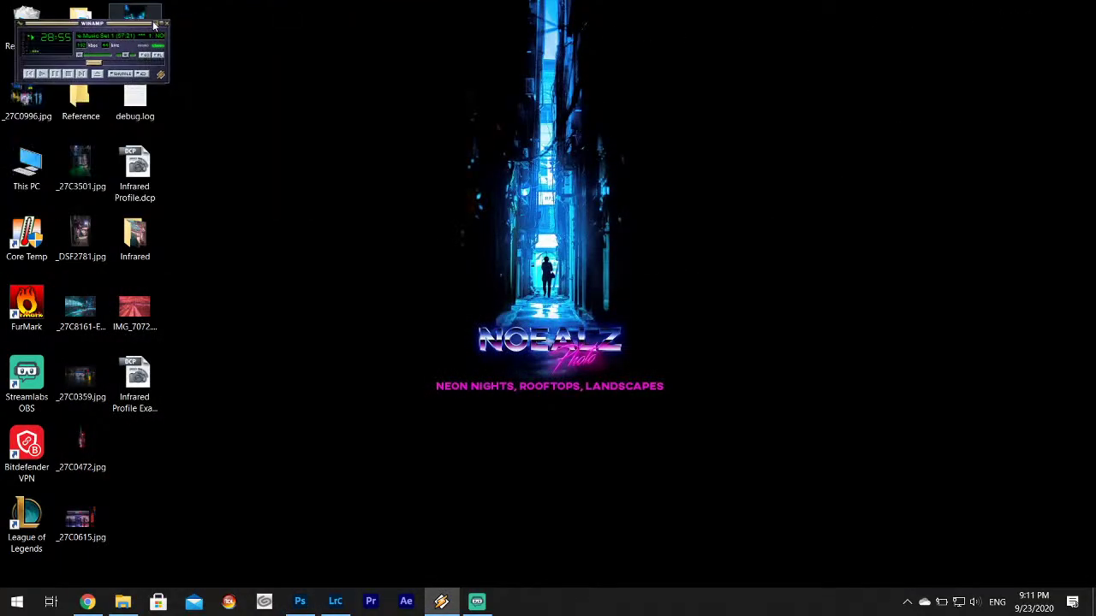
pyautogui.doubleClick(135, 239)
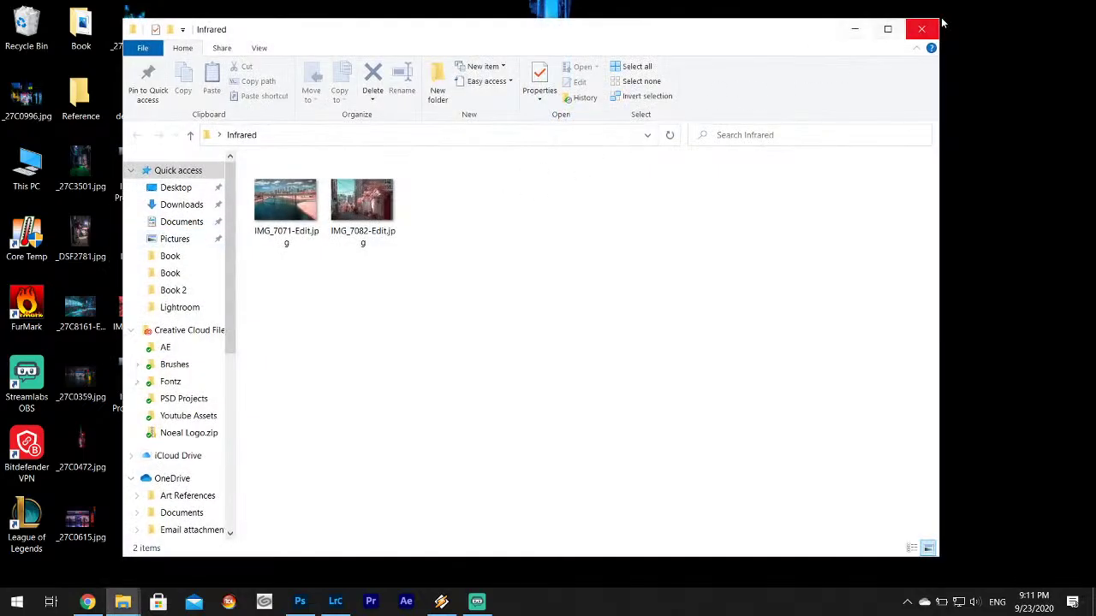
pyautogui.click(923, 26)
# - Empty the Recycle Bin
pyautogui.rightClick(20, 27)
pyautogui.click(77, 55)
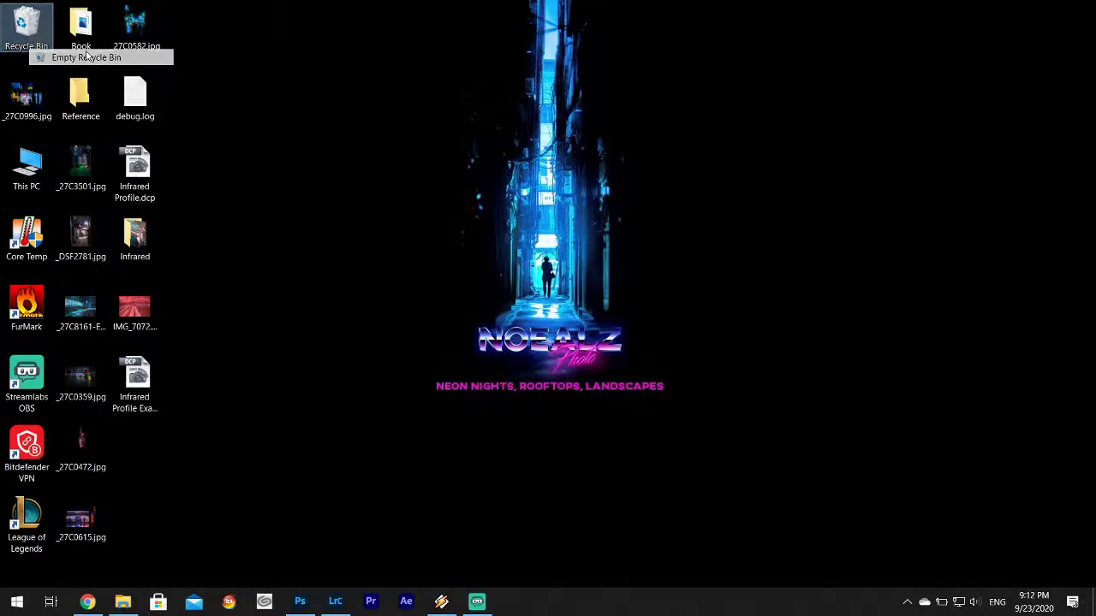
pyautogui.click(594, 355)
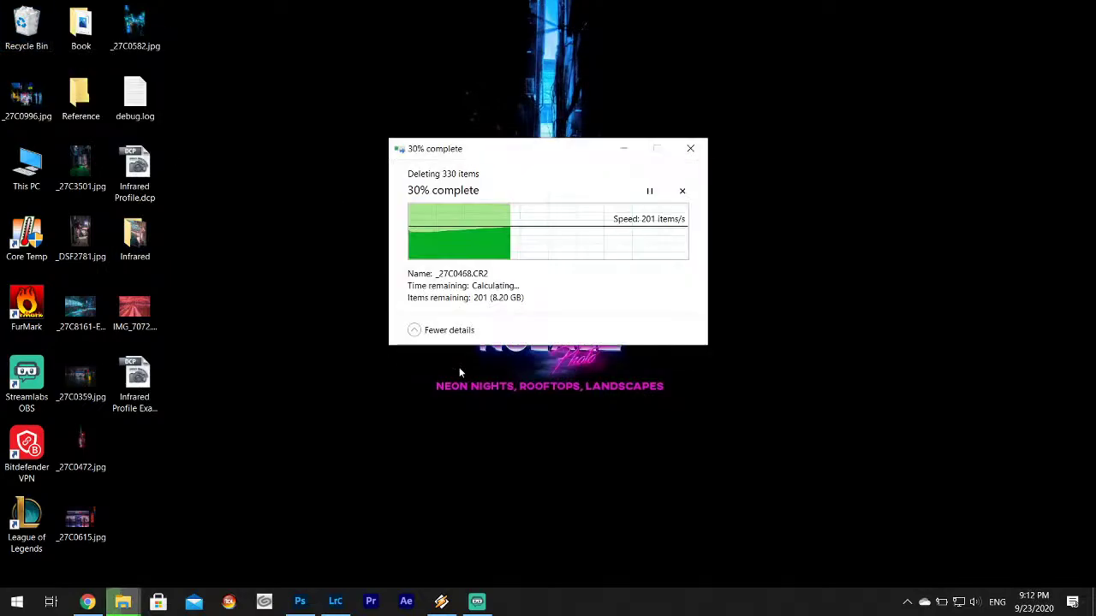
# - Delete the desktop images _27C0359.jpg, _27C0472.jpg and _27C0615.jpg
pyautogui.moveTo(89, 560); pyautogui.dragTo(83, 366)
pyautogui.press('Delete')
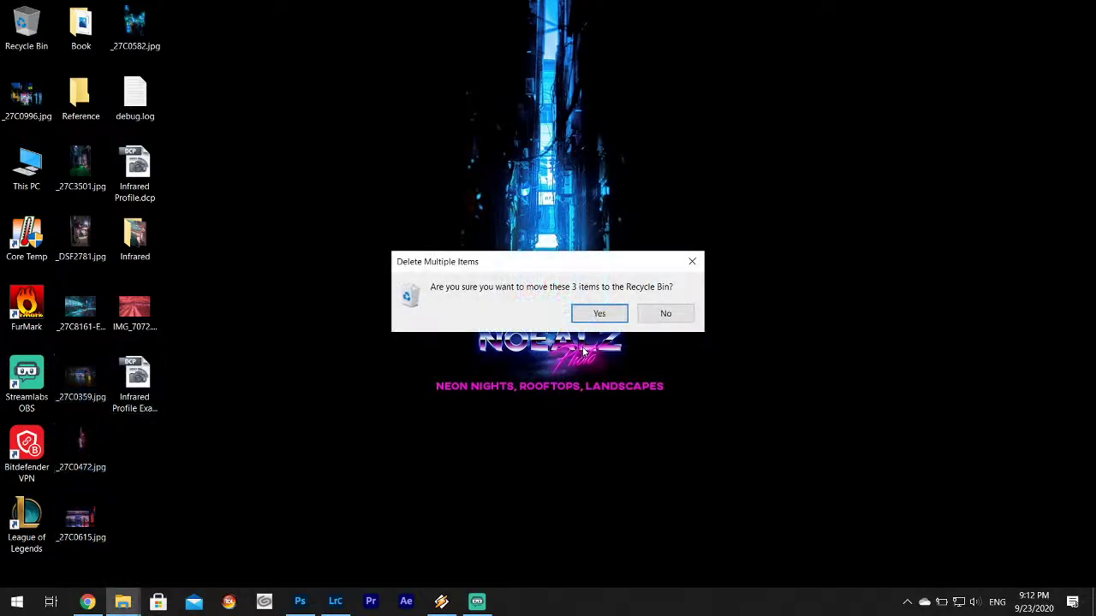
pyautogui.click(605, 312)
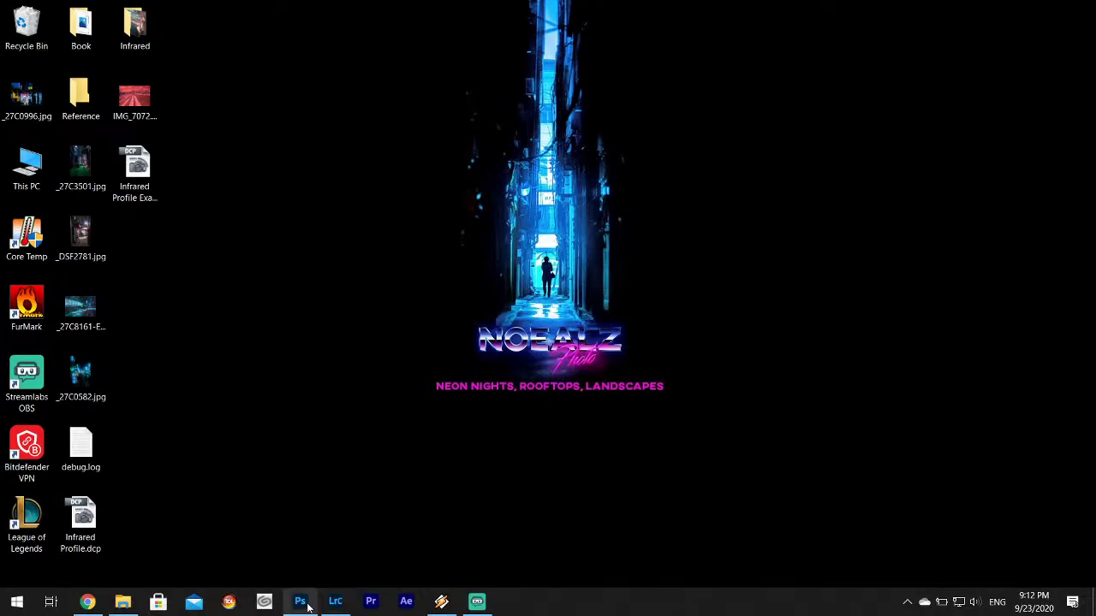
# - Switch to Lightroom Classic and select the portrait street shot IMG_7085.CR2, passing over IMG_7083.CR2 and IMG_7084.CR2
pyautogui.click(336, 601)
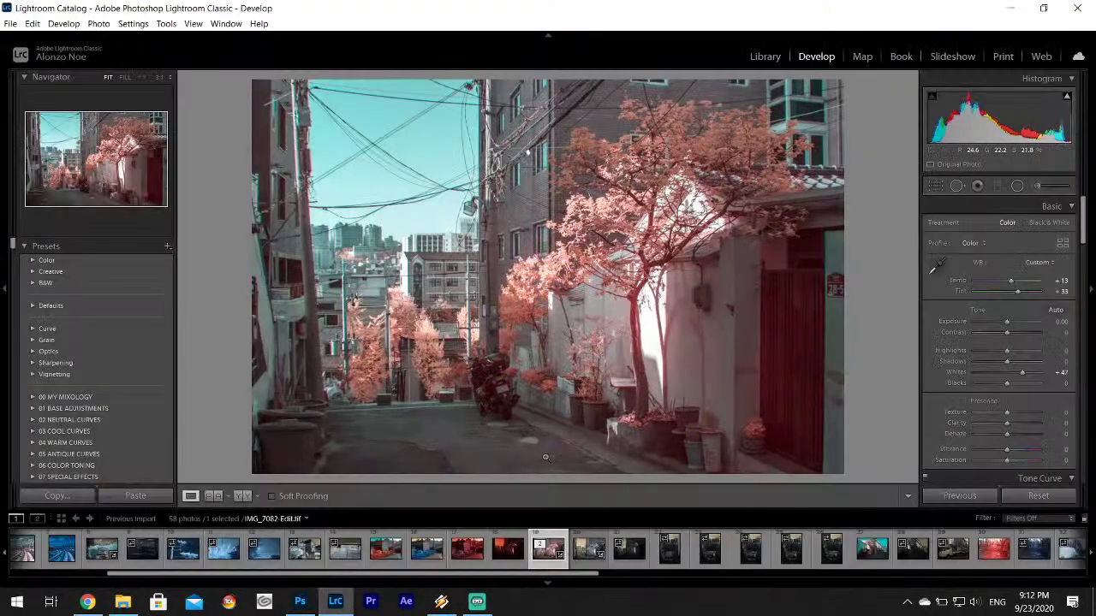
pyautogui.click(599, 555)
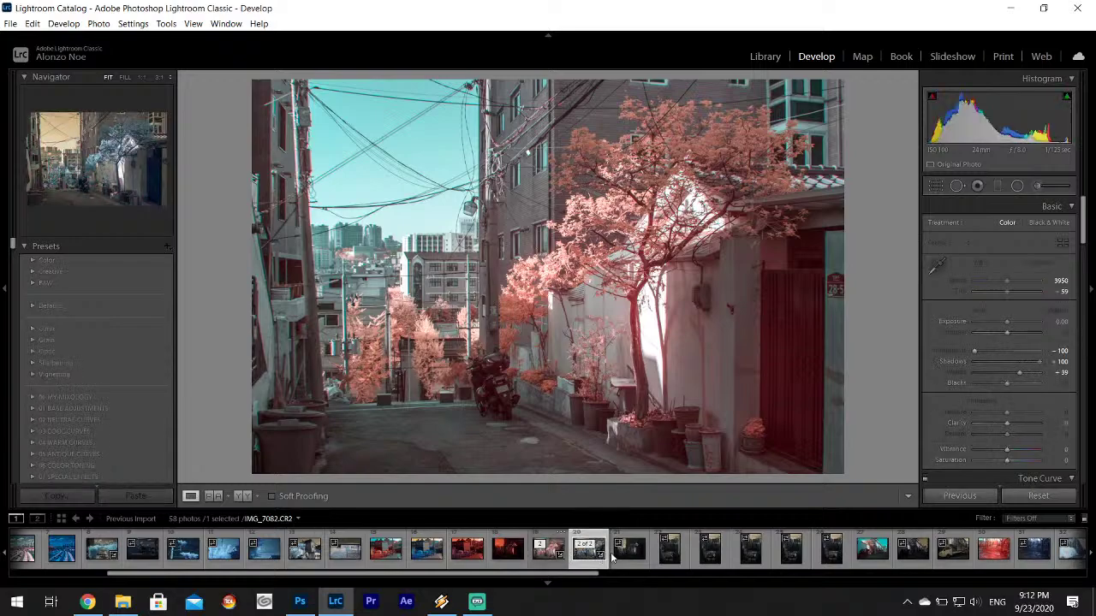
pyautogui.click(613, 555)
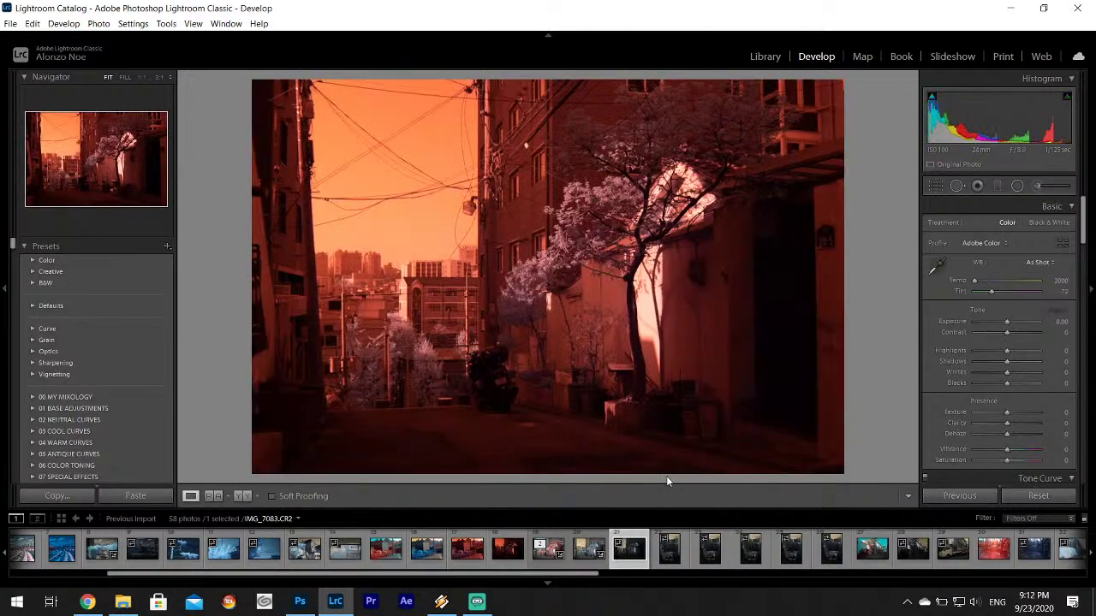
pyautogui.click(670, 555)
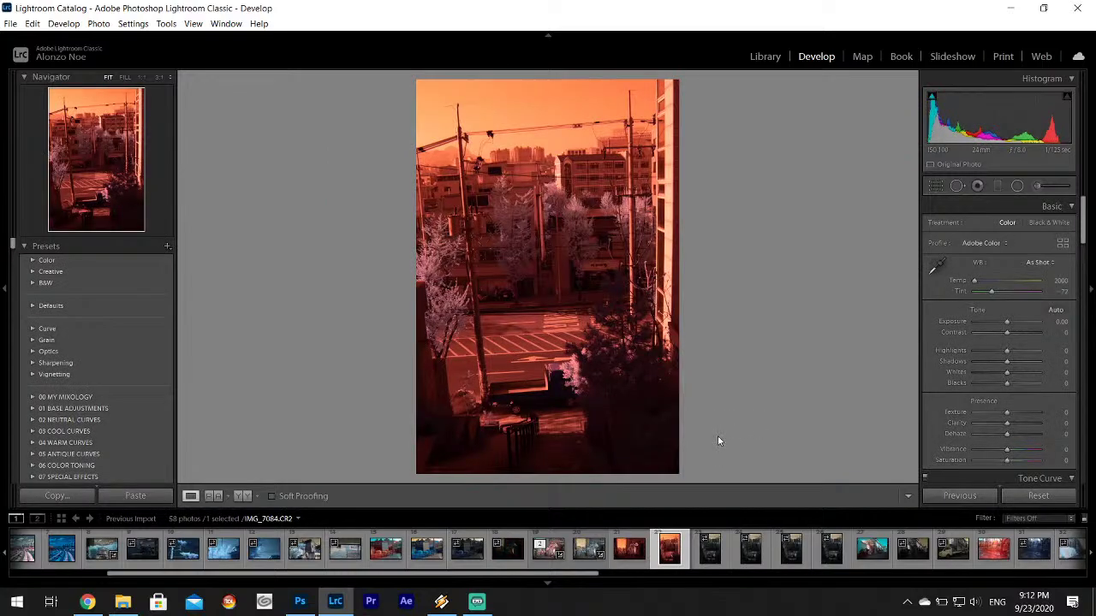
pyautogui.click(710, 552)
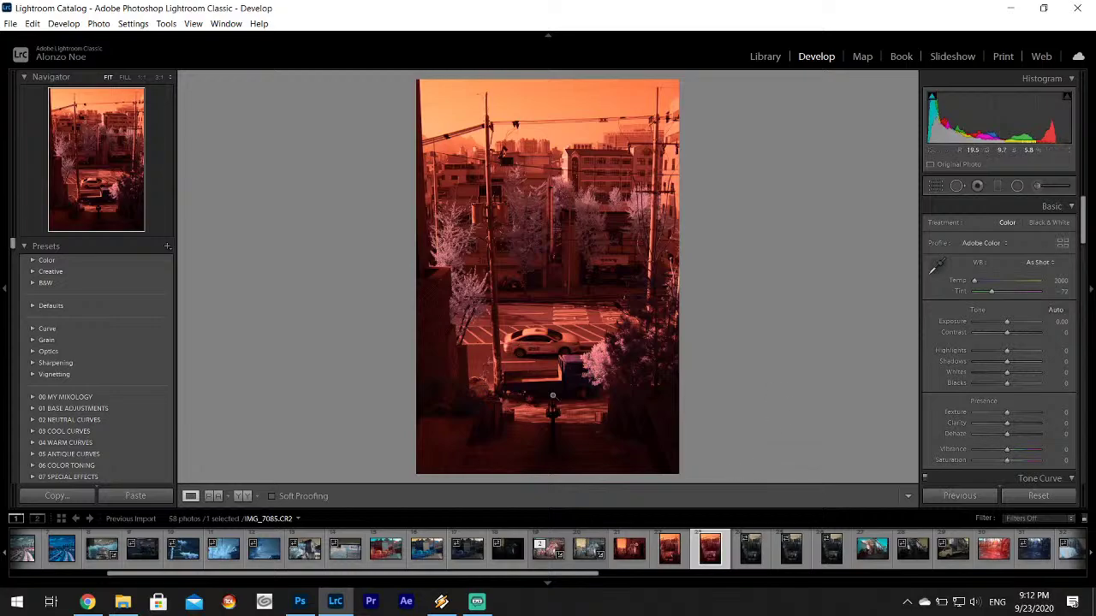
# - Set Highlights to -100, Shadows to +100 and Whites to +53 on IMG_7085.CR2, and switch its white balance to Custom
pyautogui.click(570, 392)
pyautogui.click(570, 391)
pyautogui.moveTo(1007, 350); pyautogui.dragTo(1026, 378)
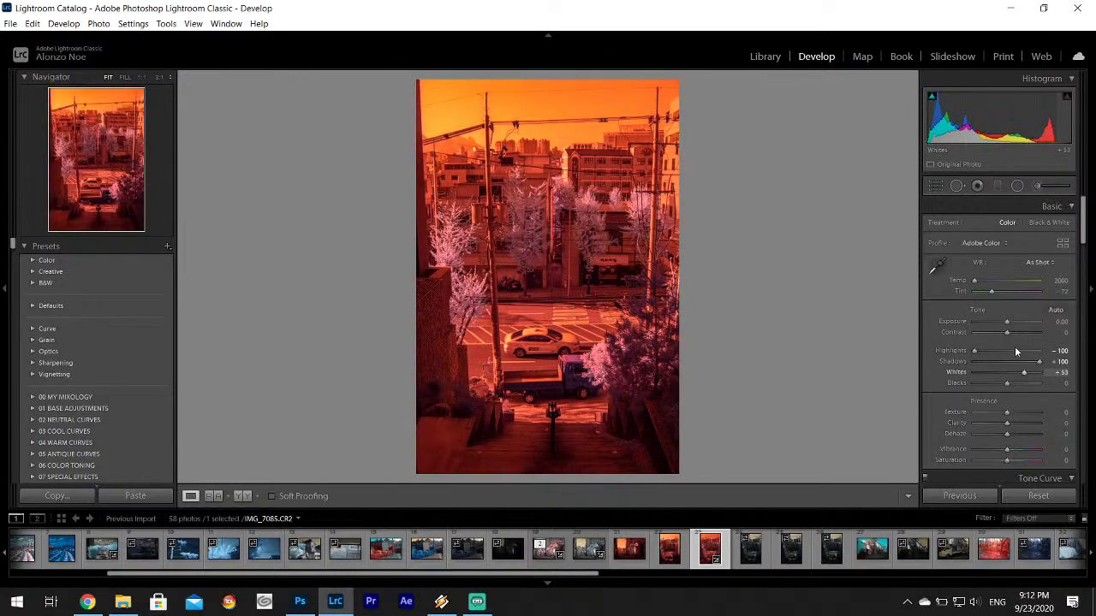
pyautogui.click(1039, 262)
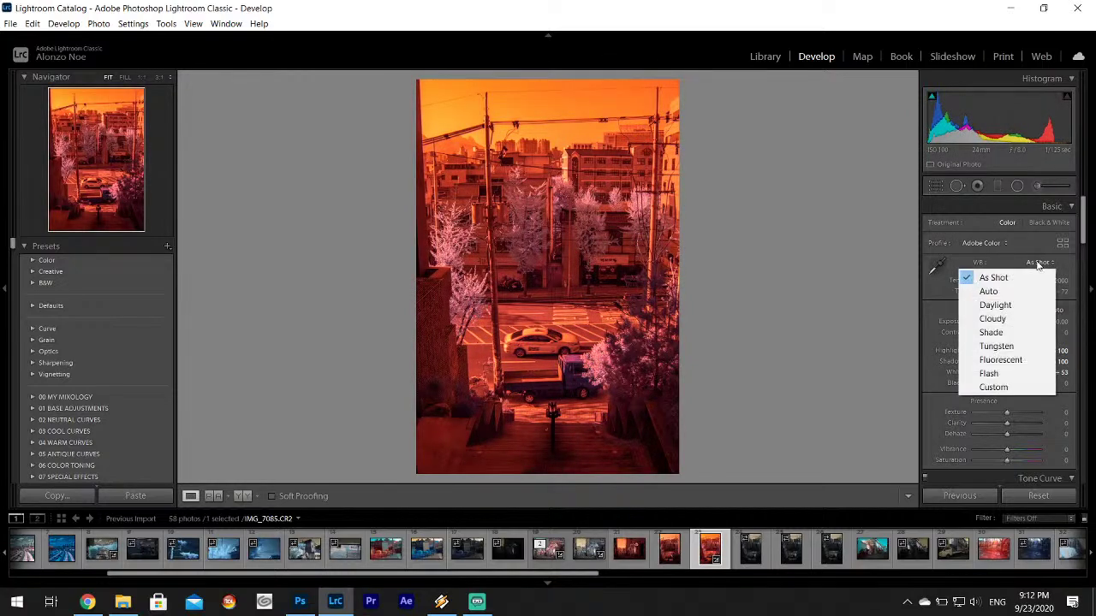
pyautogui.click(993, 387)
# - Apply the Infrared profile to IMG_7085.CR2
pyautogui.click(983, 243)
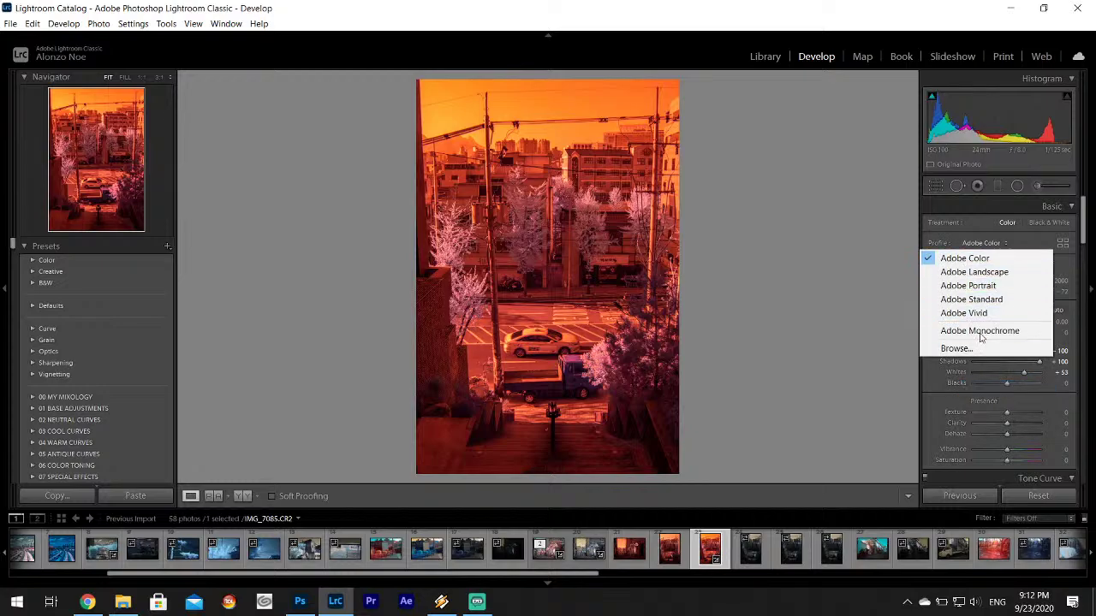
pyautogui.click(963, 349)
pyautogui.click(963, 361)
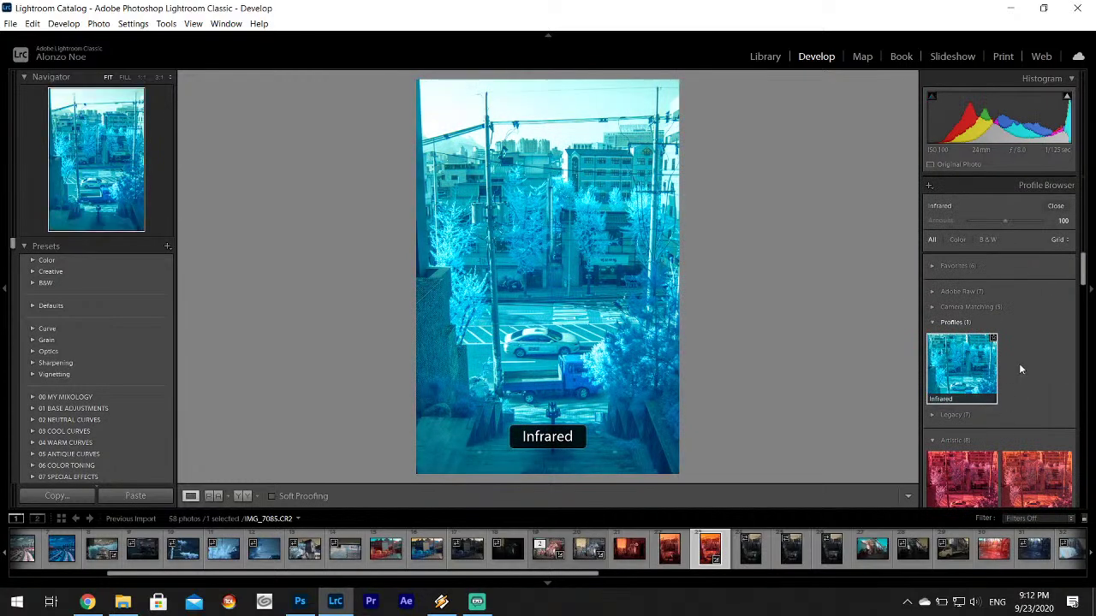
pyautogui.click(1056, 206)
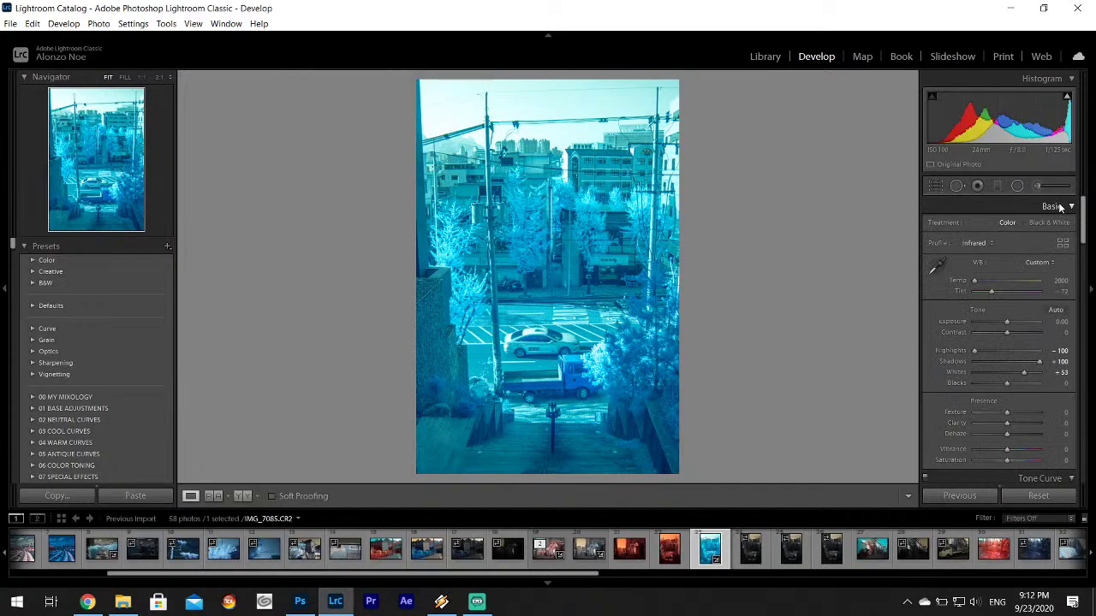
# - Sample the white balance from the leftmost tree's foliage, and resample it from the road surface just above the white taxi
pyautogui.click(936, 266)
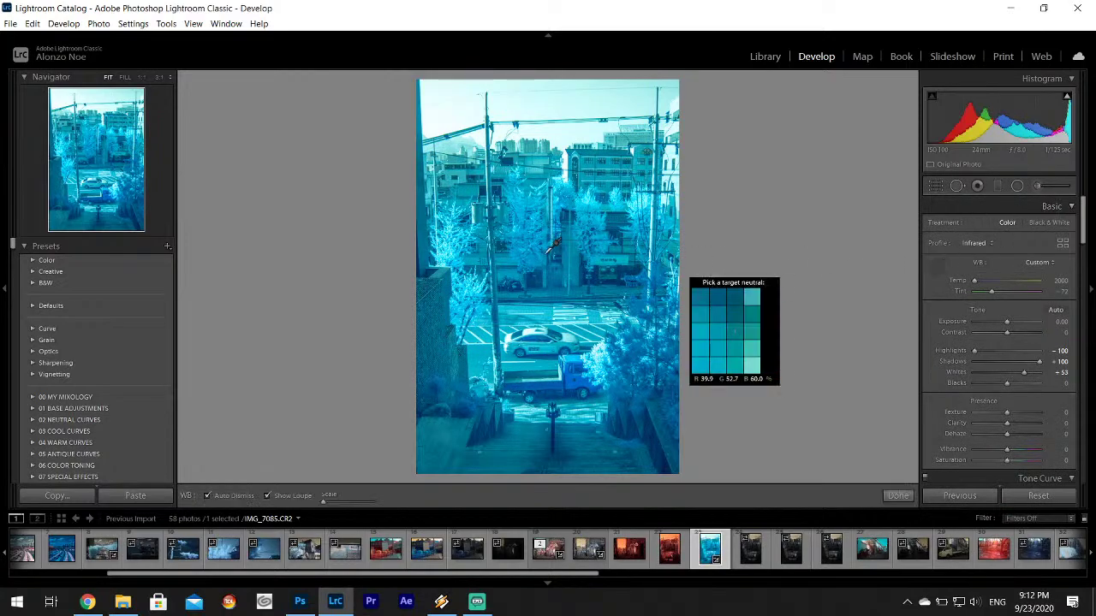
pyautogui.click(444, 253)
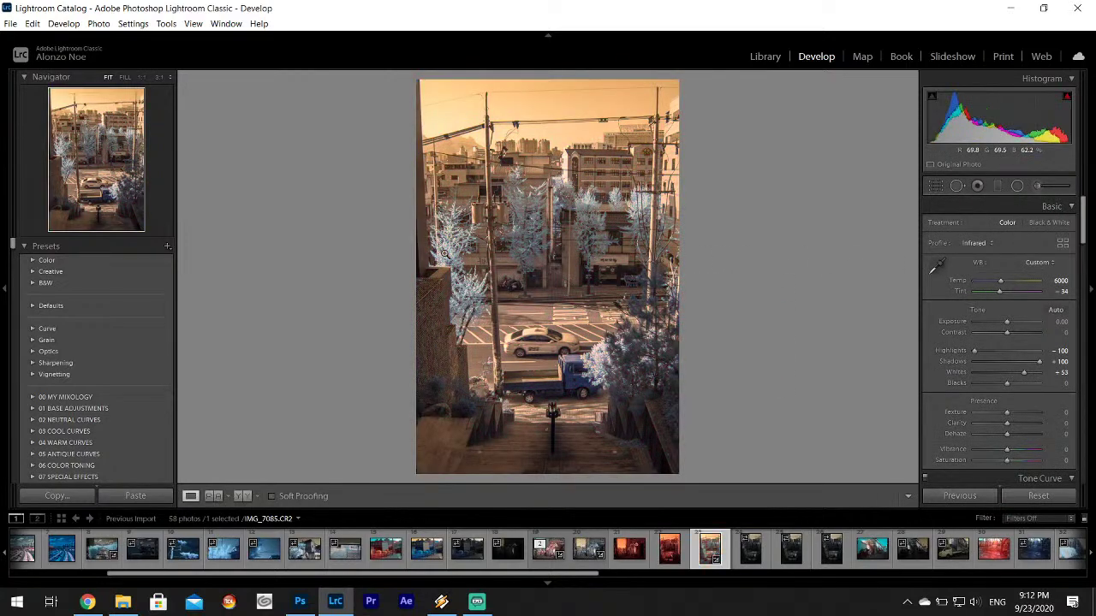
pyautogui.click(936, 265)
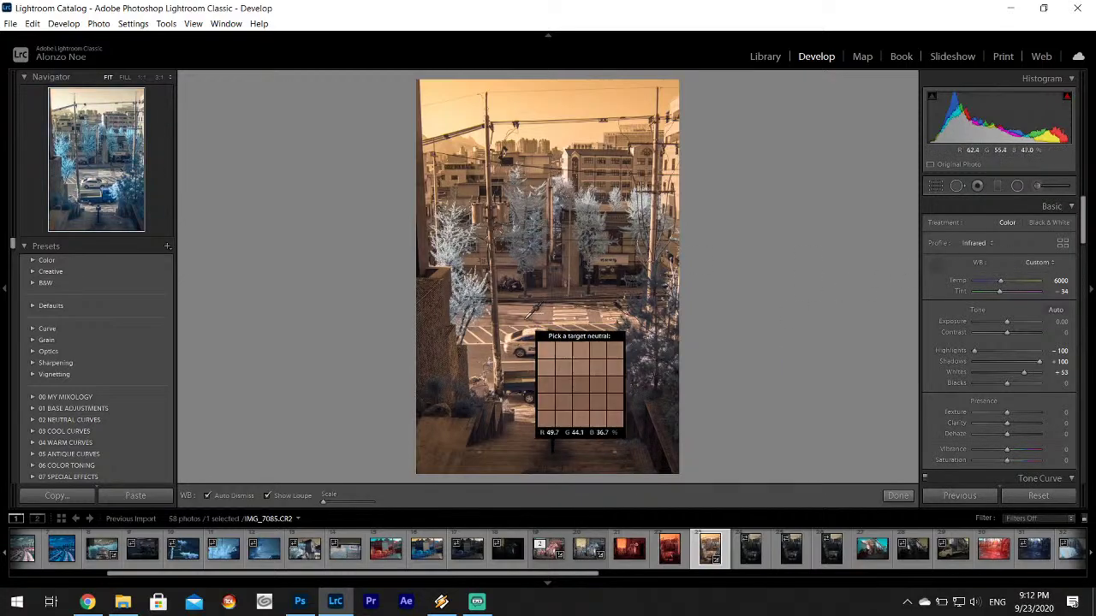
pyautogui.click(524, 324)
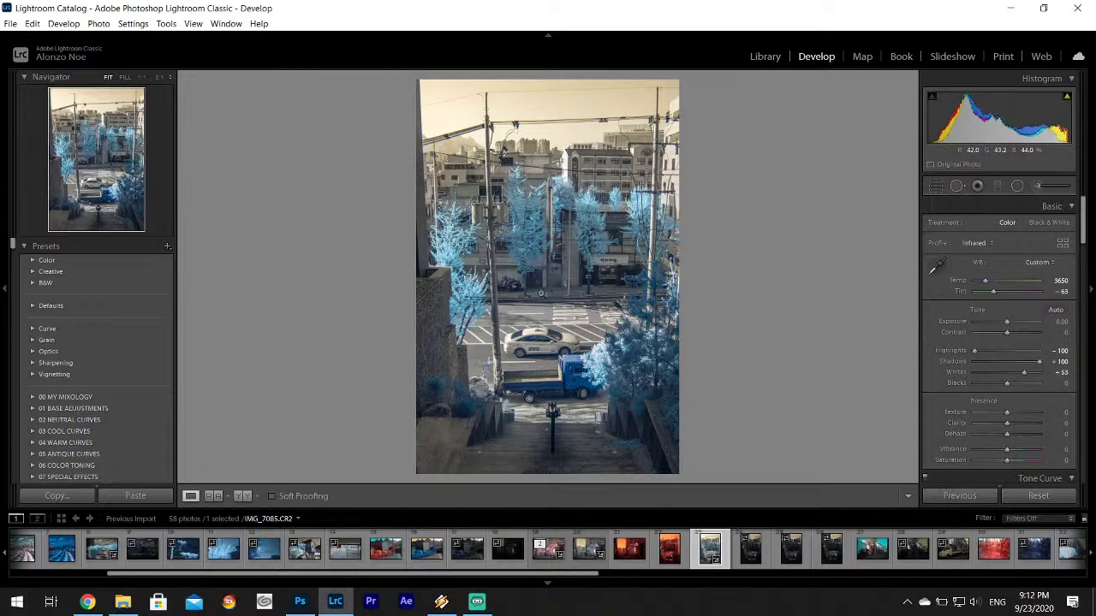
# - Open IMG_7085.CR2 in Adobe Photoshop 2020 for editing
pyautogui.rightClick(557, 289)
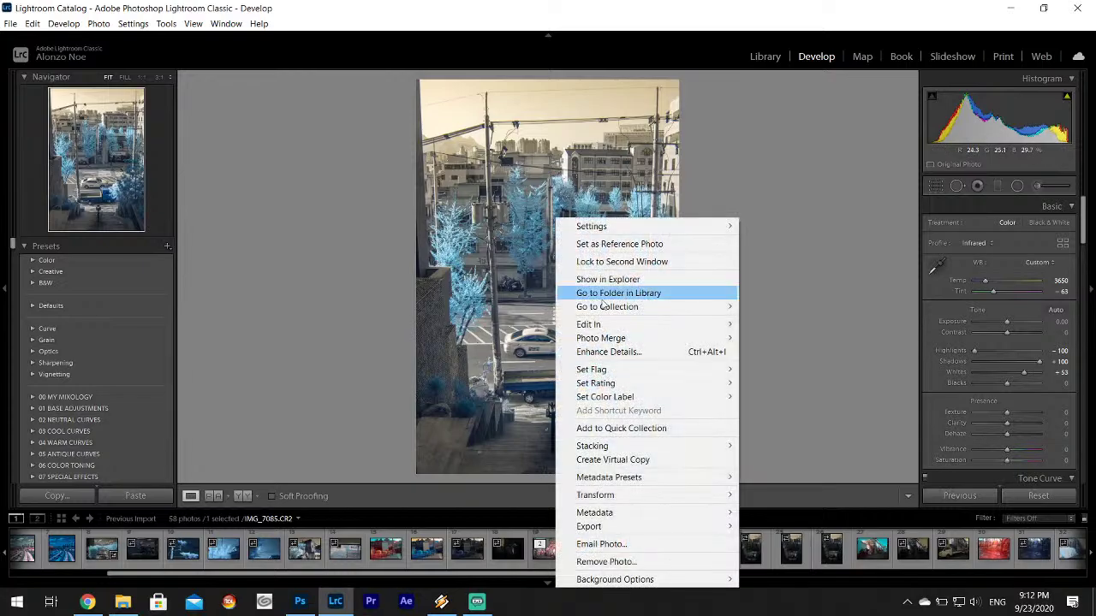
pyautogui.moveTo(658, 325)
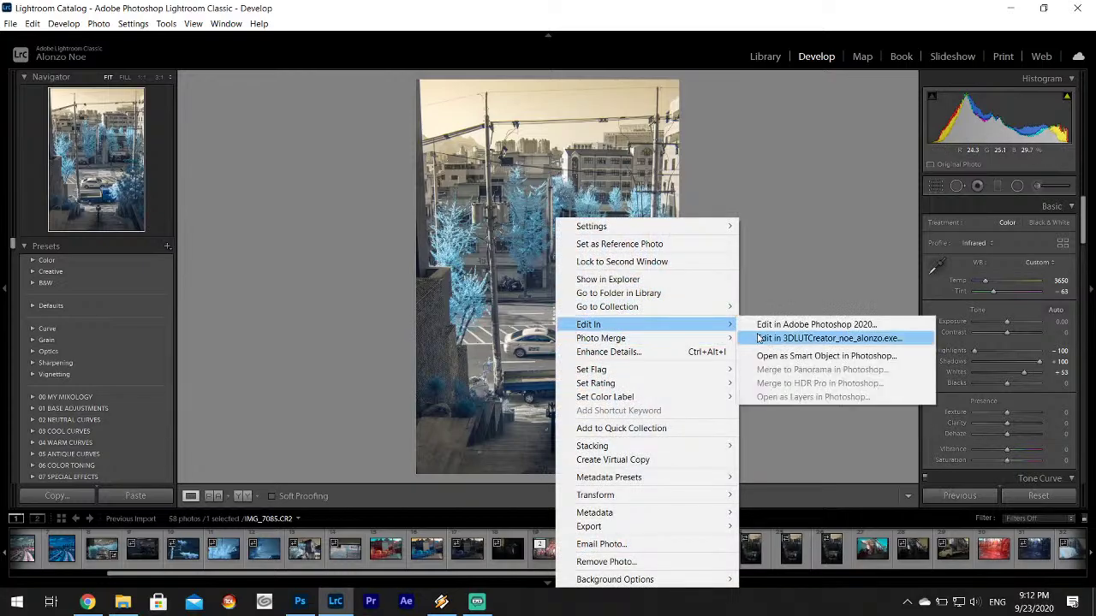
pyautogui.click(824, 325)
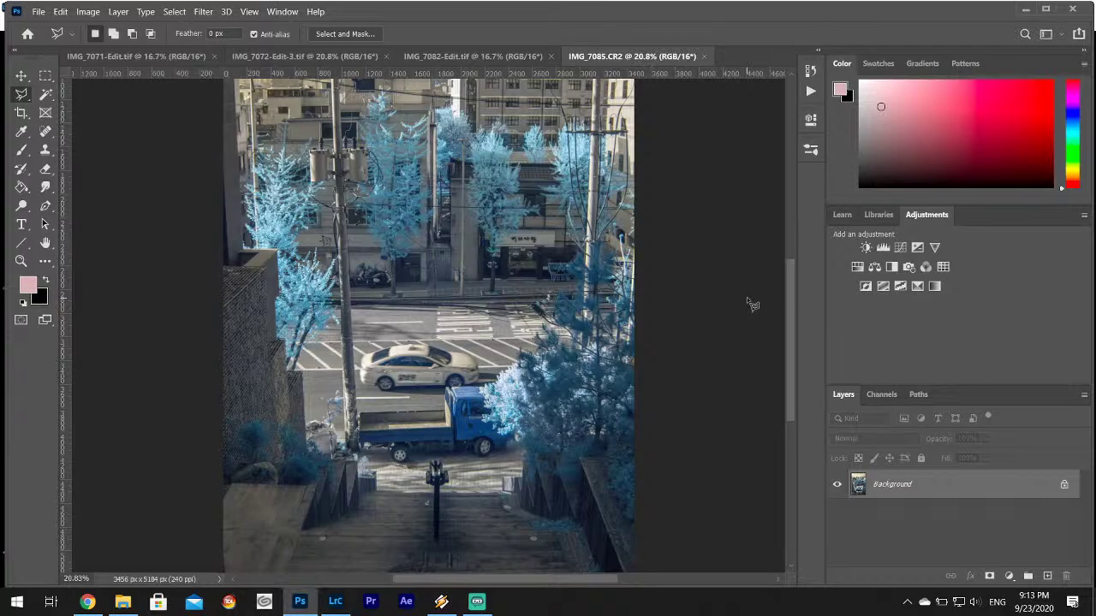
# - Swap the photo's red and blue channels by applying the Infrared Legacy preset of the Channel Mixer adjustment
pyautogui.click(61, 12)
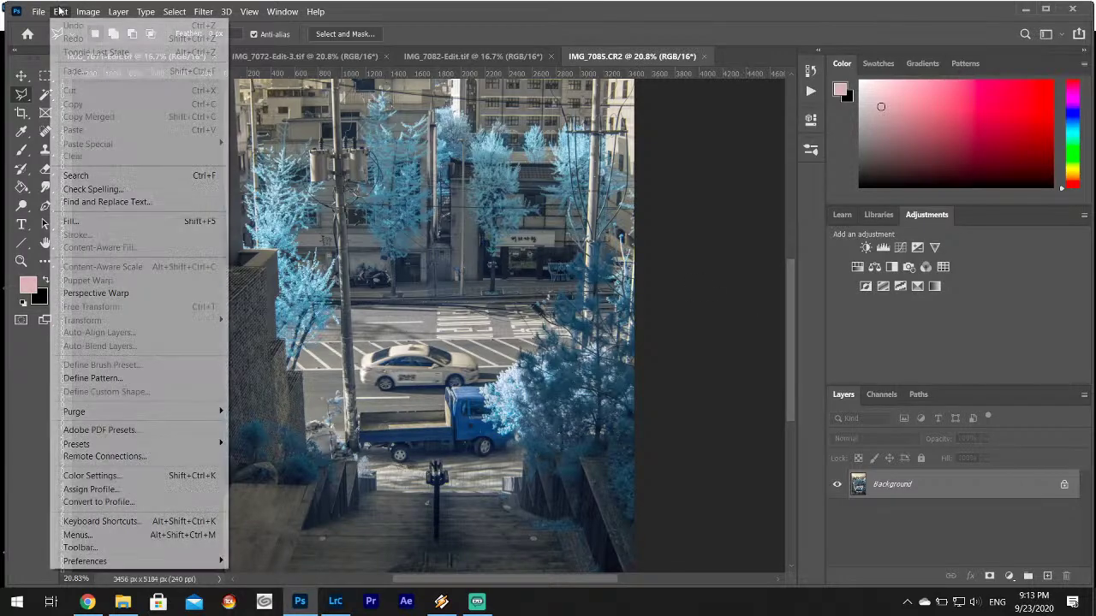
pyautogui.moveTo(89, 11)
pyautogui.moveTo(109, 45)
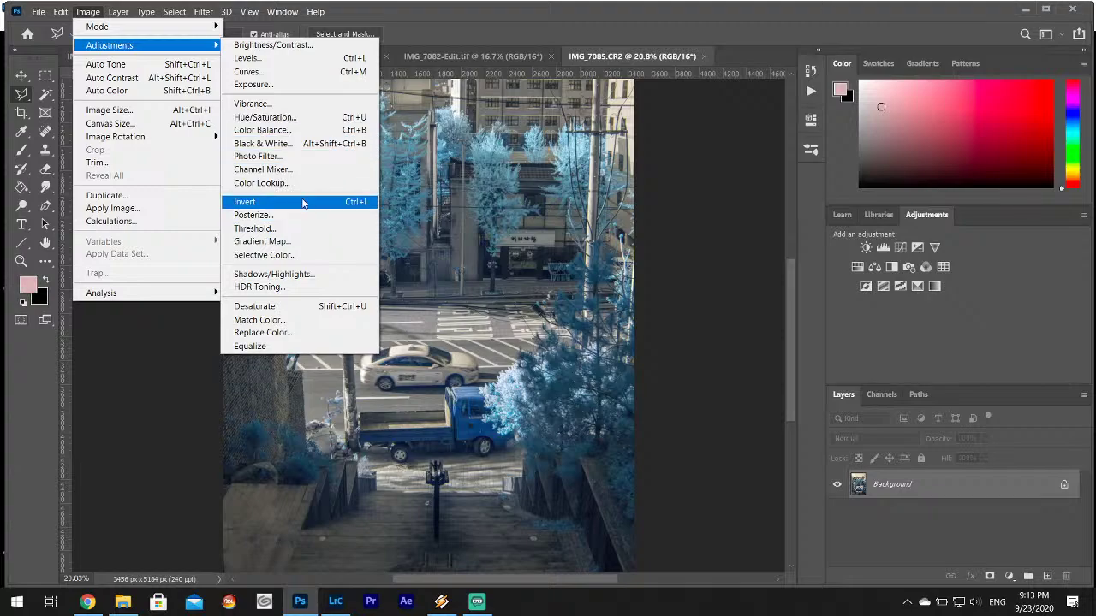
pyautogui.click(312, 175)
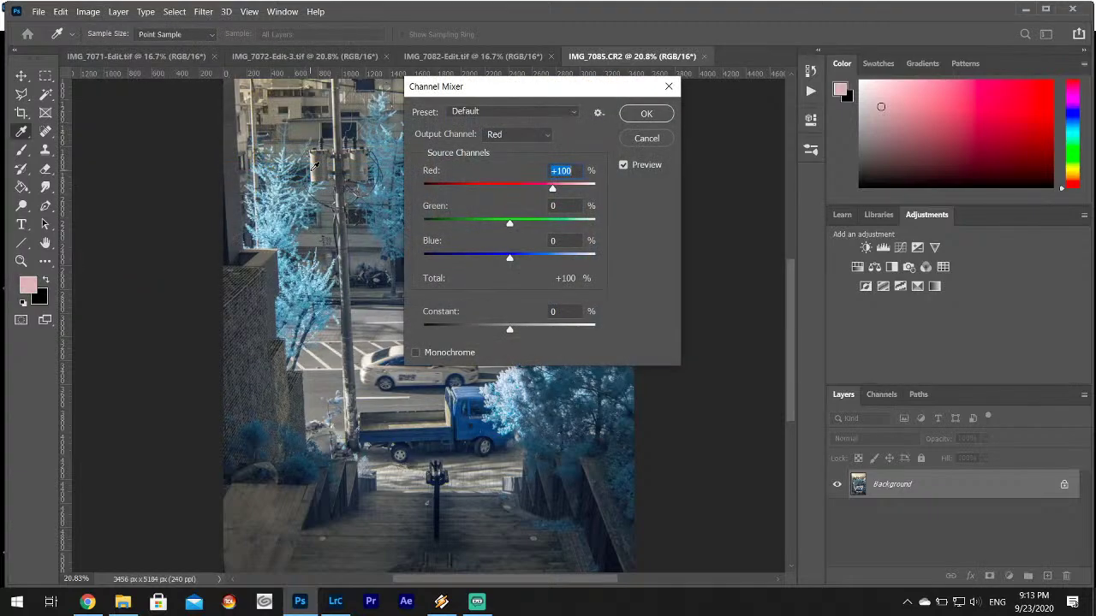
pyautogui.click(544, 115)
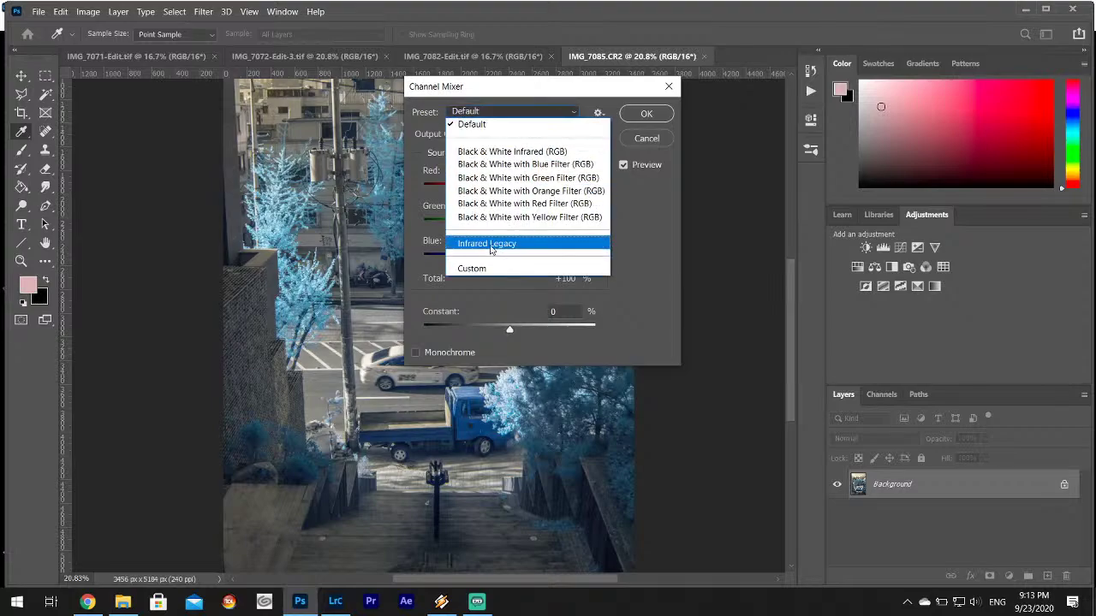
pyautogui.click(491, 246)
pyautogui.click(643, 114)
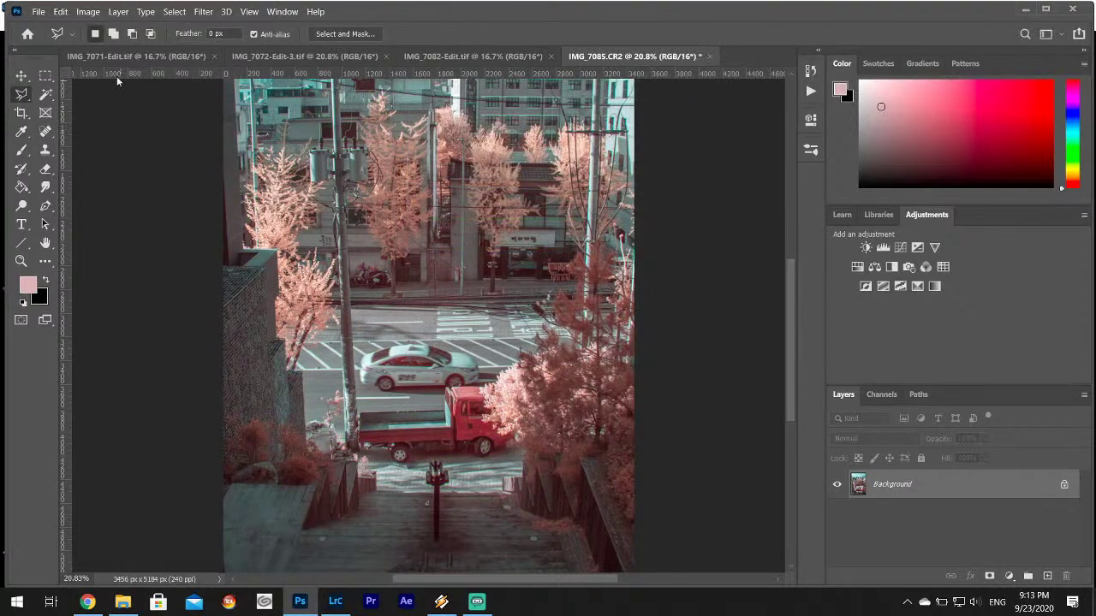
# - Save the channel-swapped photo IMG_7085 and switch to Lightroom Classic
pyautogui.click(40, 12)
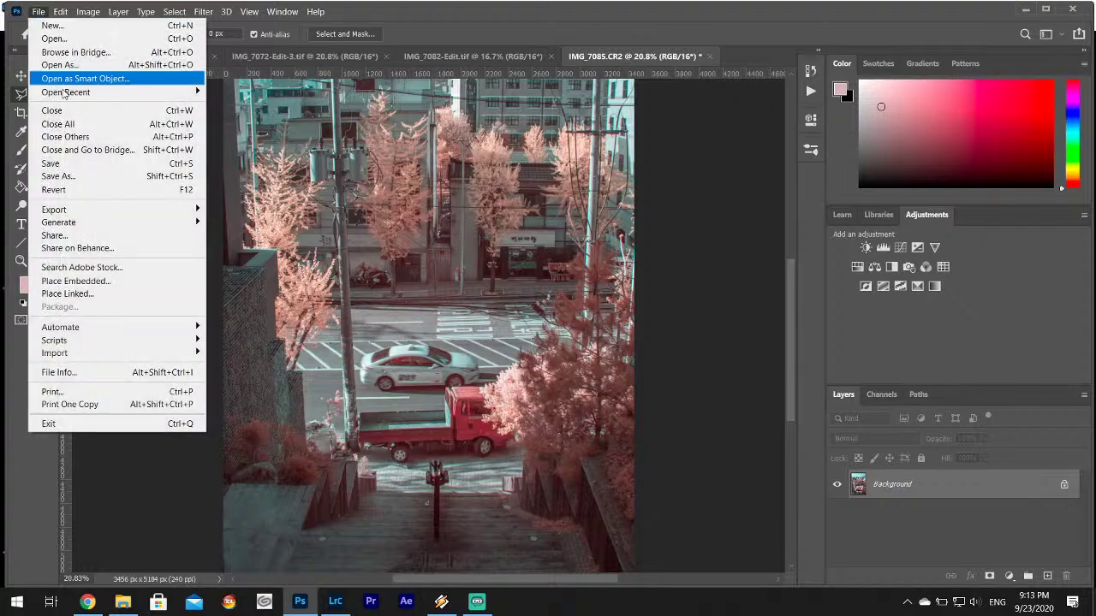
pyautogui.click(64, 161)
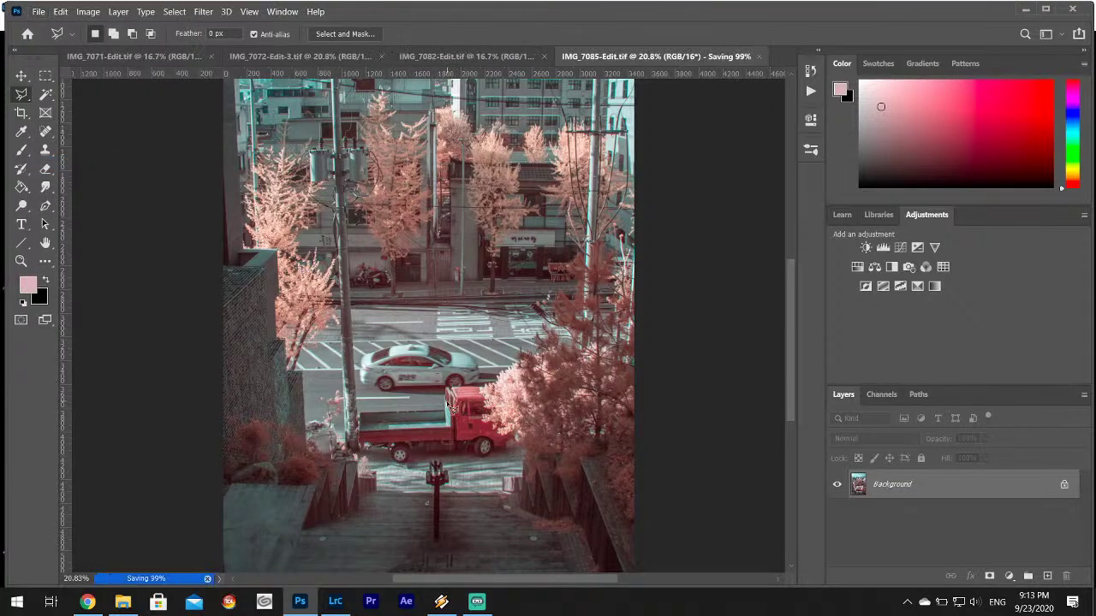
pyautogui.click(335, 601)
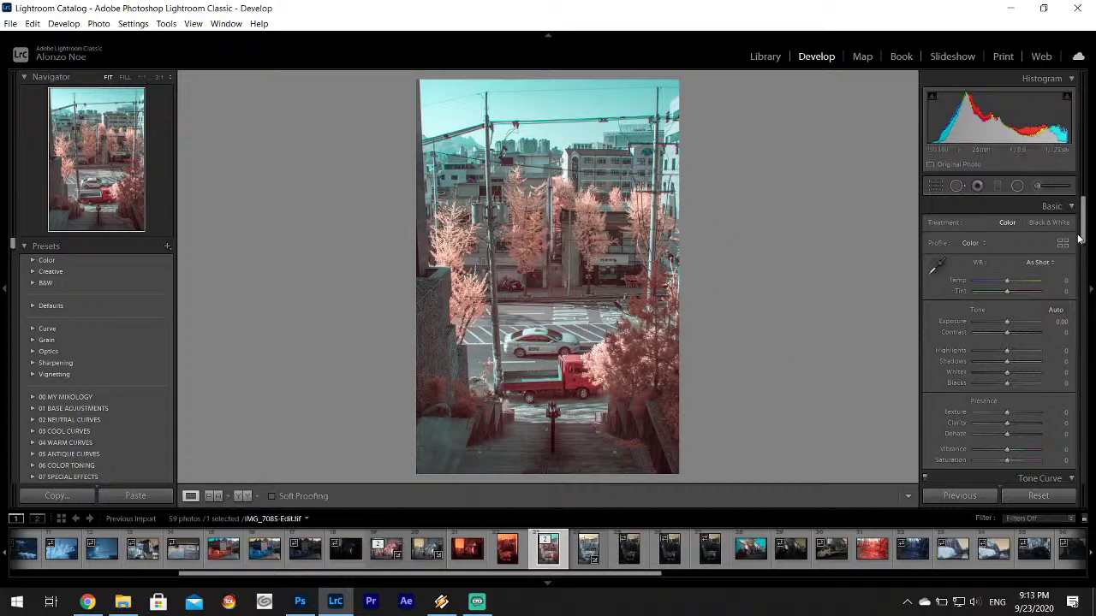
# - Set Vibrance to +12 and Whites to +40 on IMG_7085-Edit.tif
pyautogui.moveTo(1084, 226); pyautogui.dragTo(1086, 240)
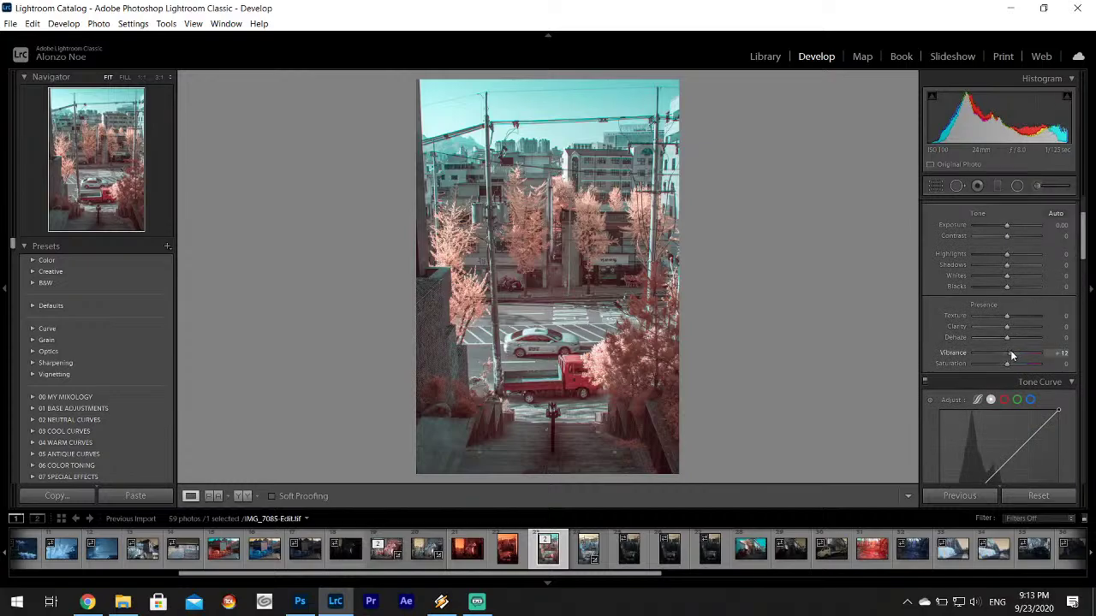
pyautogui.moveTo(1083, 236); pyautogui.dragTo(1085, 203)
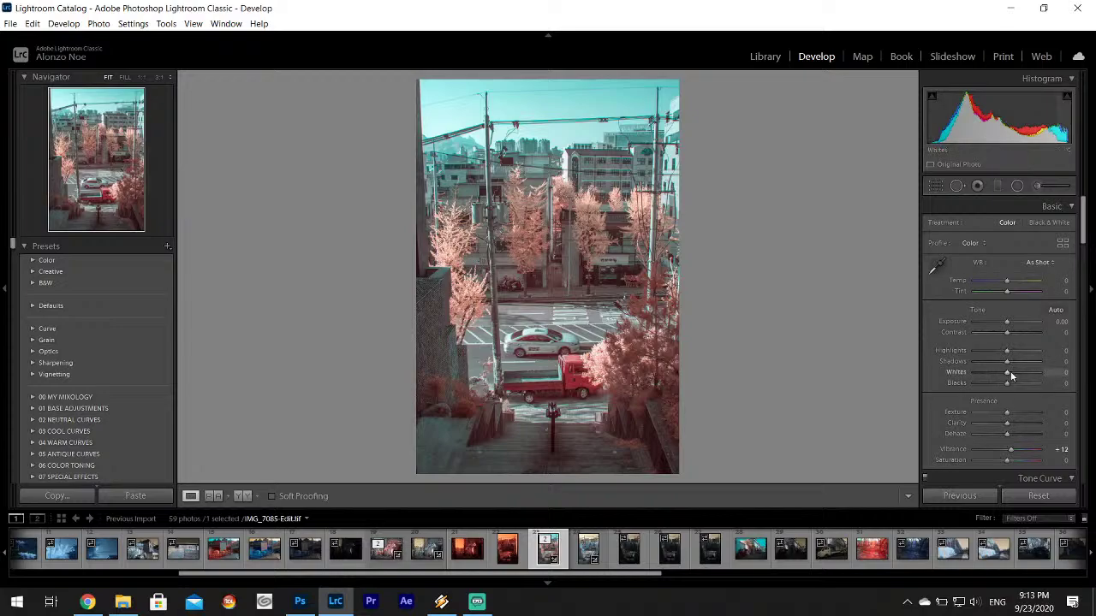
pyautogui.moveTo(1017, 375); pyautogui.dragTo(1022, 375)
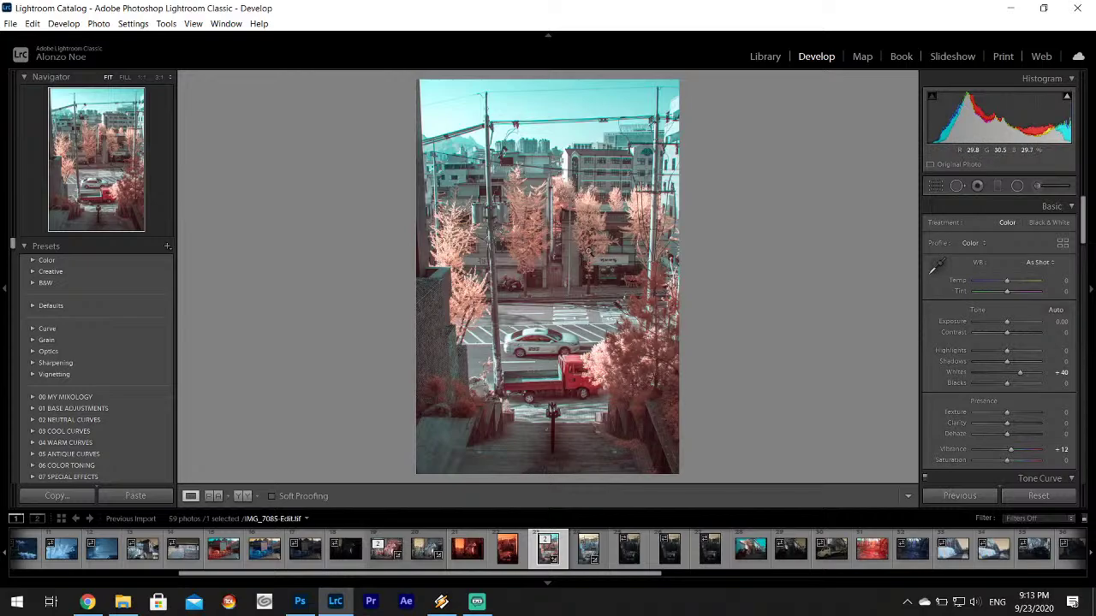
# - Export IMG_7085-Edit.tif as a JPEG into the Infrared subfolder on the desktop
pyautogui.click(10, 23)
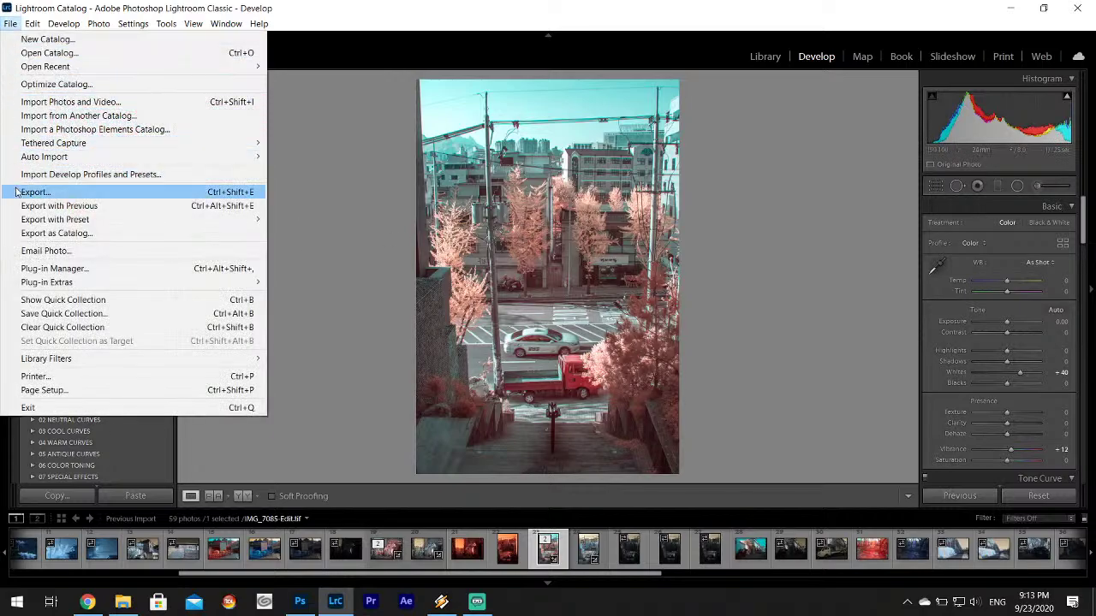
pyautogui.click(192, 196)
pyautogui.click(510, 473)
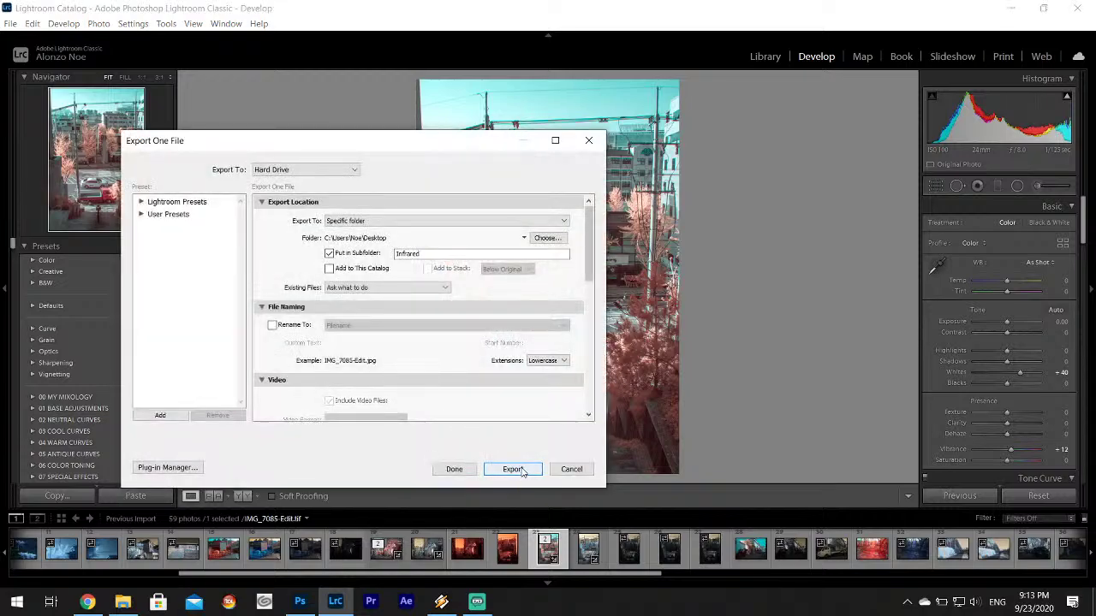
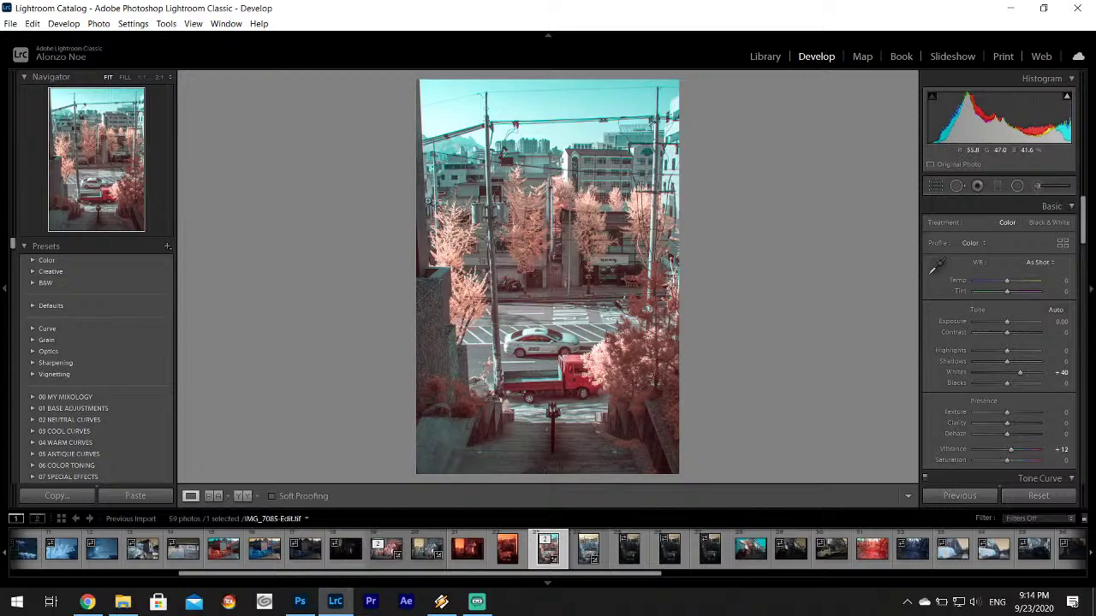
# - Go through the following shots to IMG_7089-Edit.tif and export it as a JPEG into the Infrared subfolder on the desktop
pyautogui.click(587, 555)
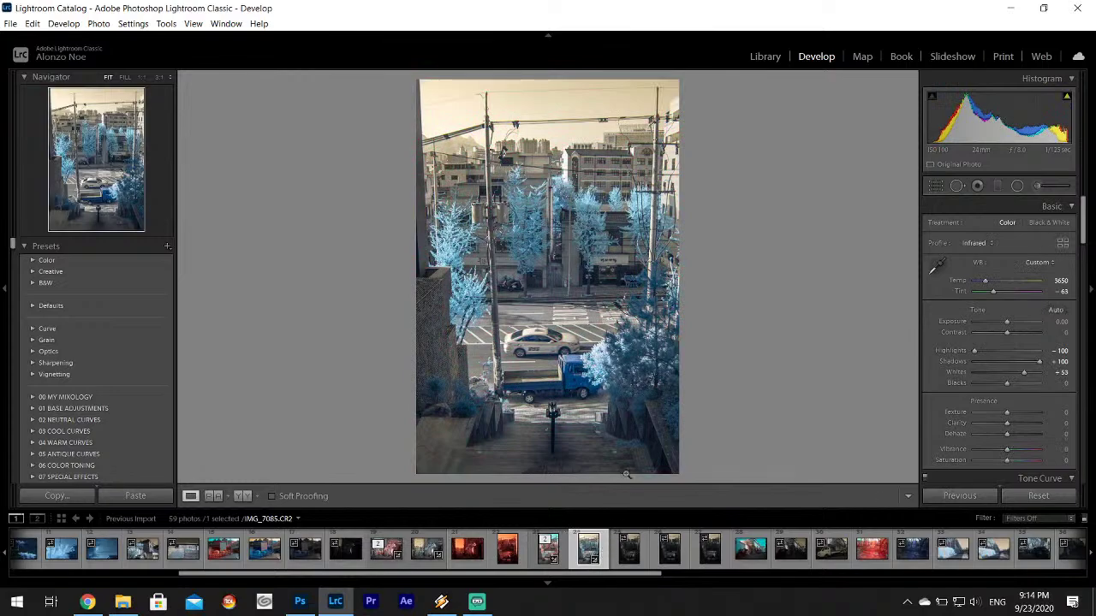
pyautogui.click(625, 549)
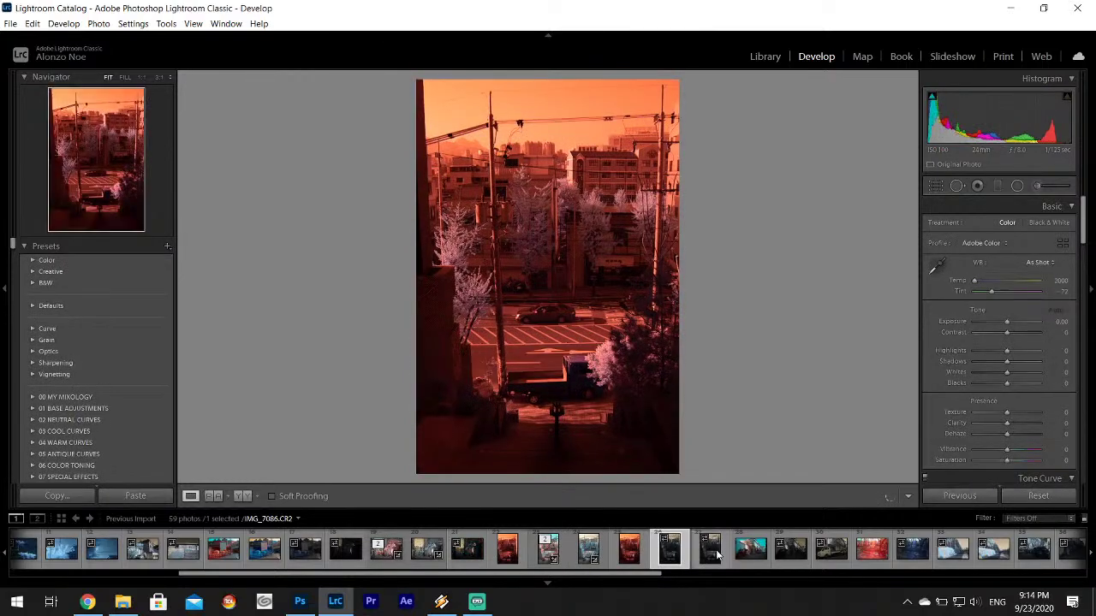
pyautogui.click(712, 555)
pyautogui.press('Right')
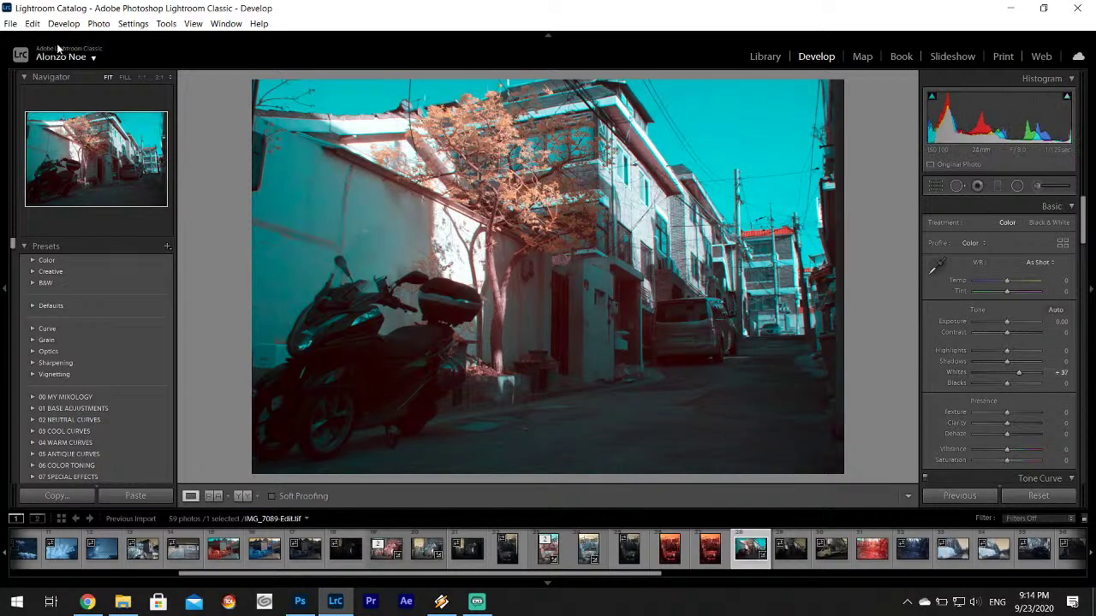
pyautogui.click(10, 24)
pyautogui.click(43, 190)
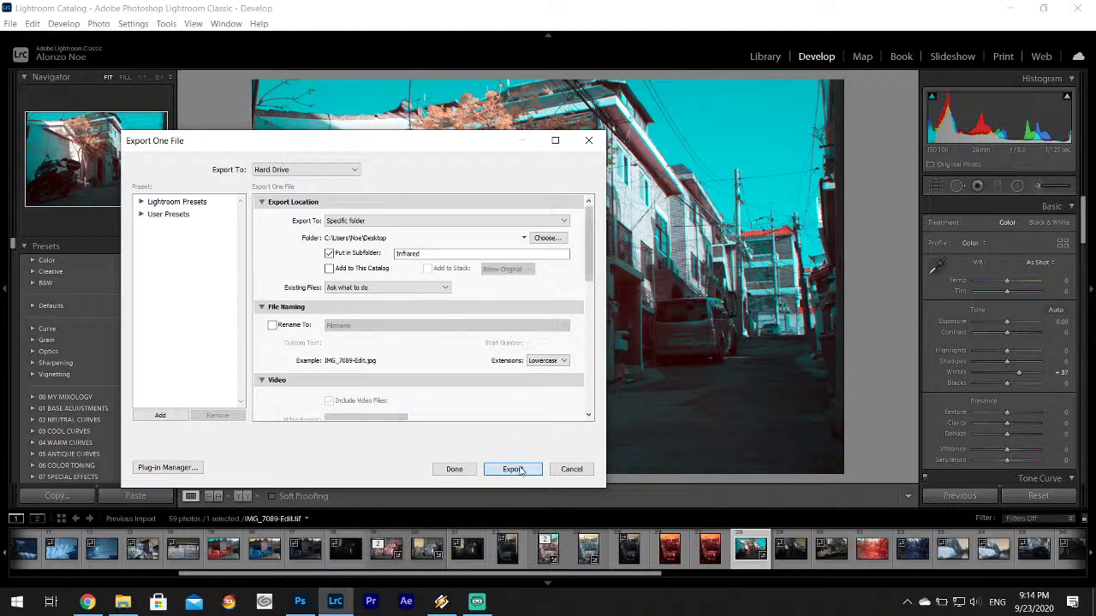
pyautogui.click(513, 469)
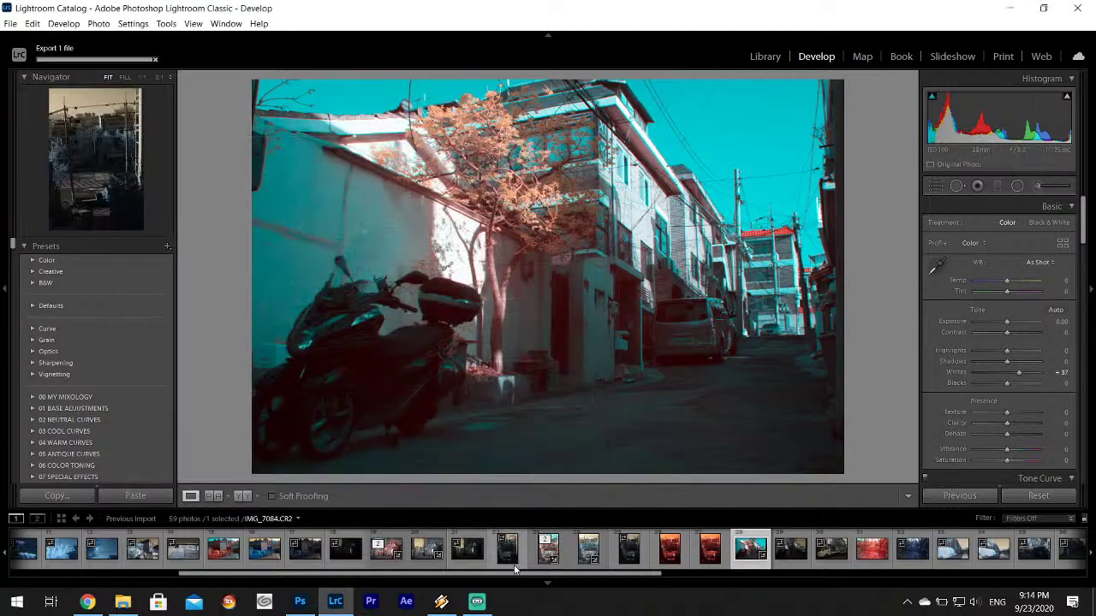
# - Review the shots following IMG_7089-Edit.tif, up to the dark alley photos, for the next image to edit
pyautogui.moveTo(553, 575); pyautogui.dragTo(704, 574)
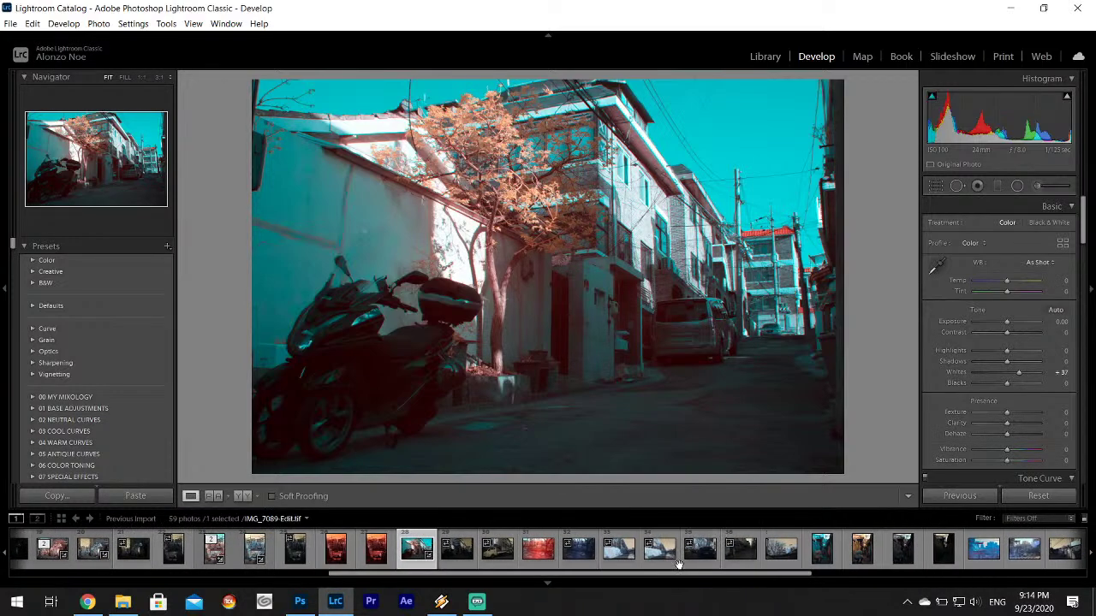
pyautogui.click(458, 552)
pyautogui.hotkey('ctrl', 'shift', 'v')
pyautogui.click(498, 548)
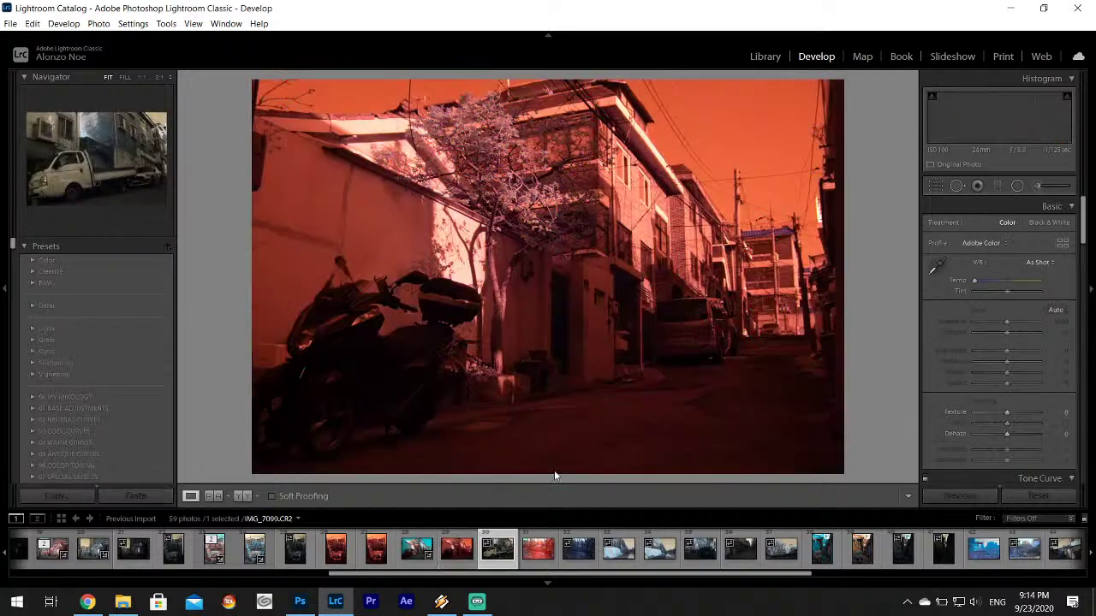
pyautogui.click(539, 548)
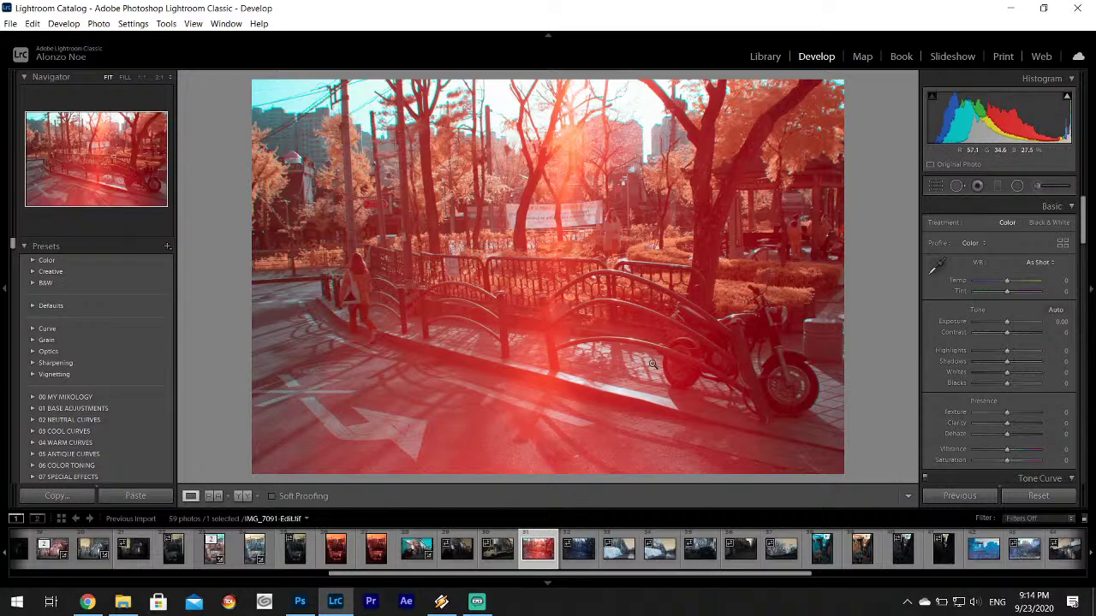
pyautogui.click(590, 548)
pyautogui.click(620, 554)
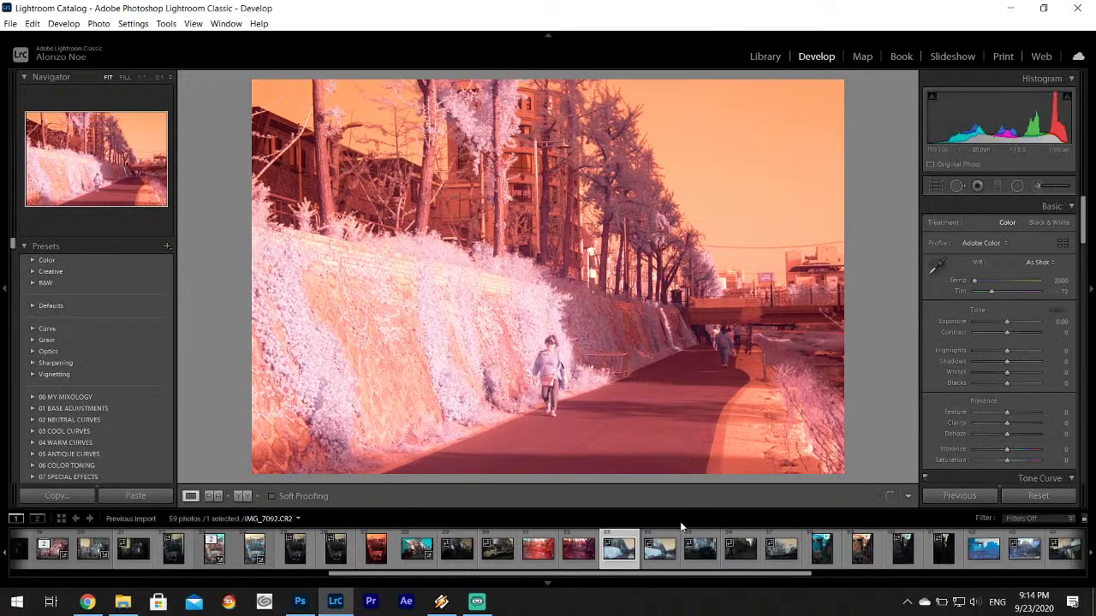
pyautogui.click(676, 540)
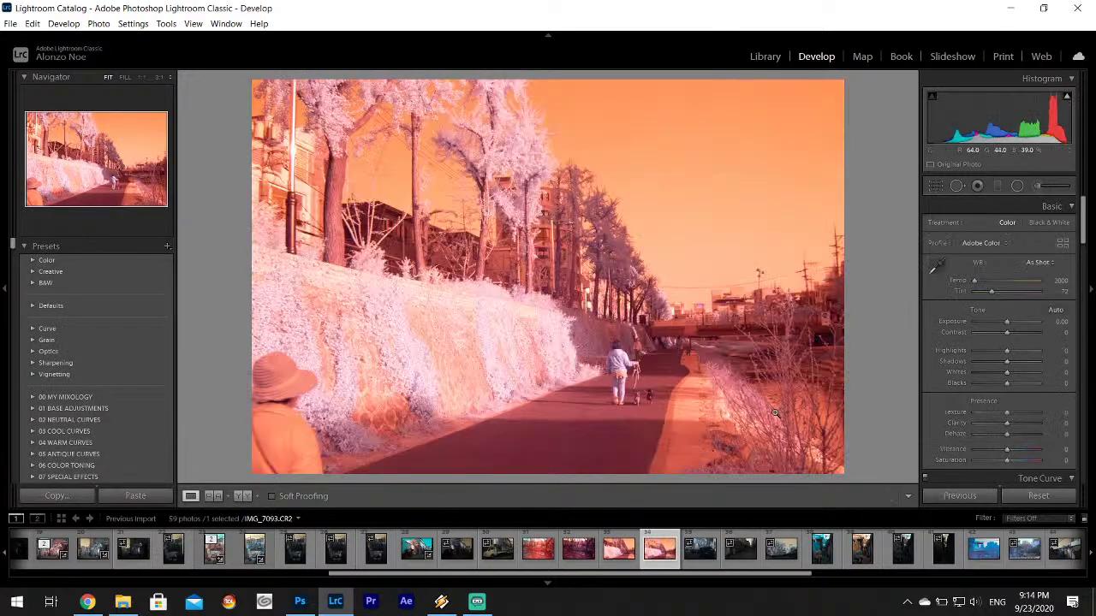
pyautogui.click(710, 554)
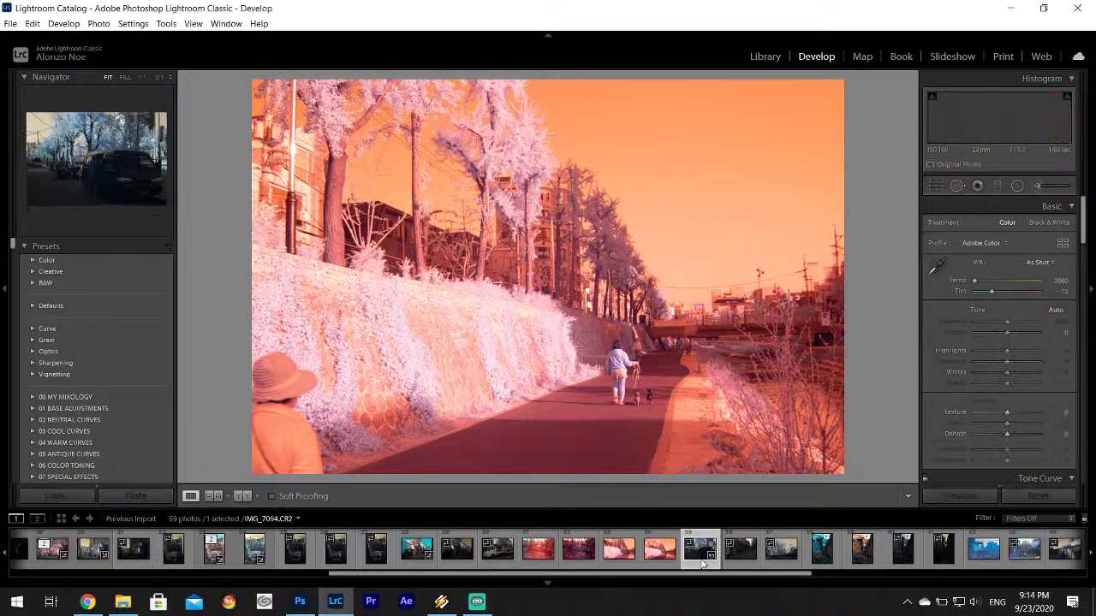
pyautogui.scroll(-3, 822, 561)
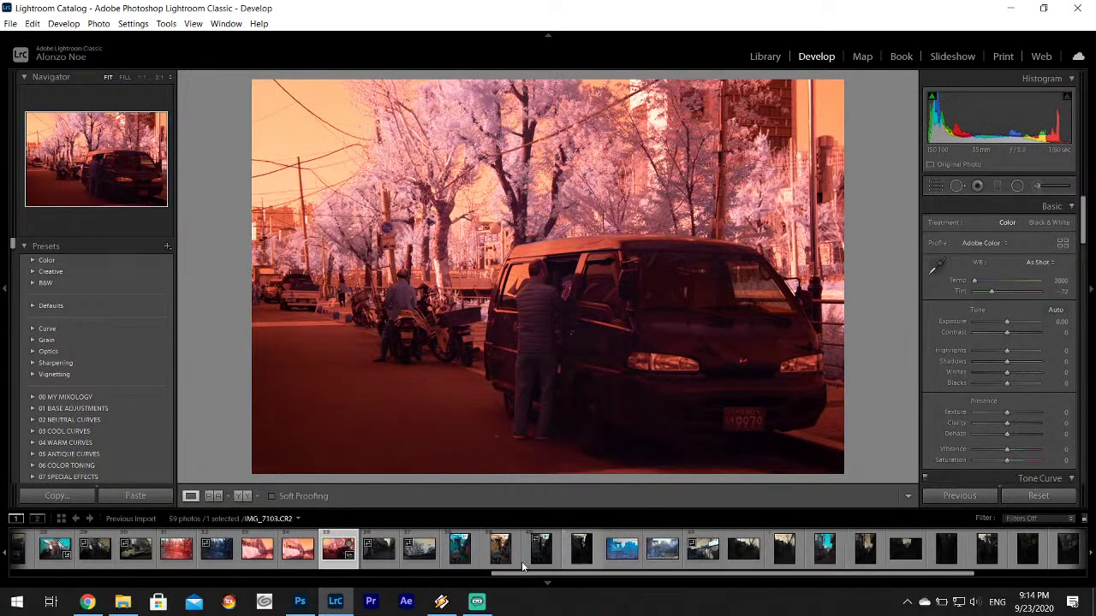
pyautogui.click(384, 564)
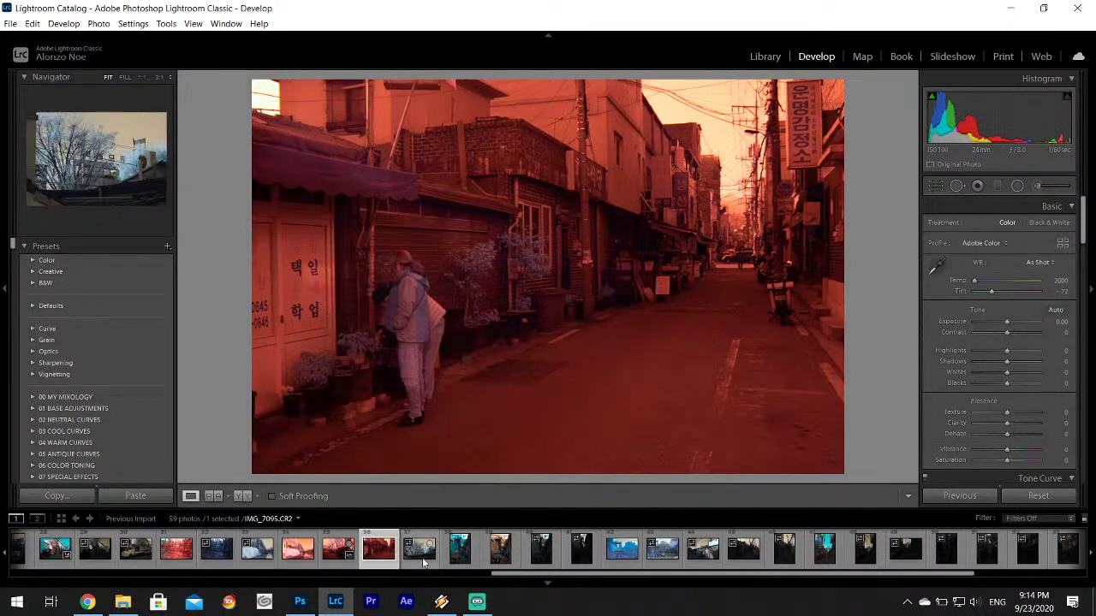
pyautogui.click(423, 550)
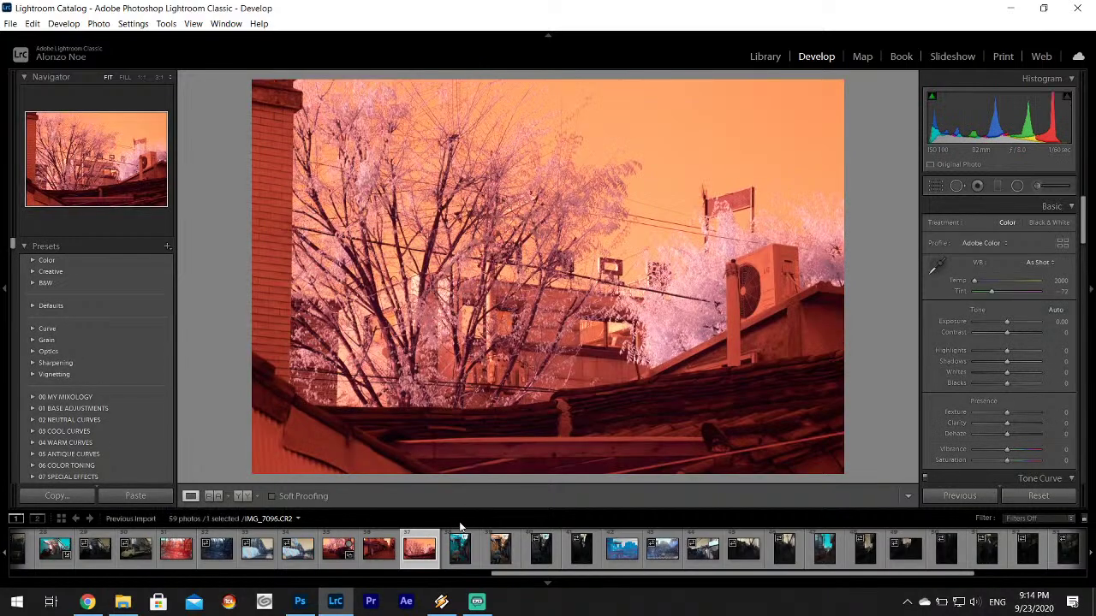
pyautogui.click(461, 555)
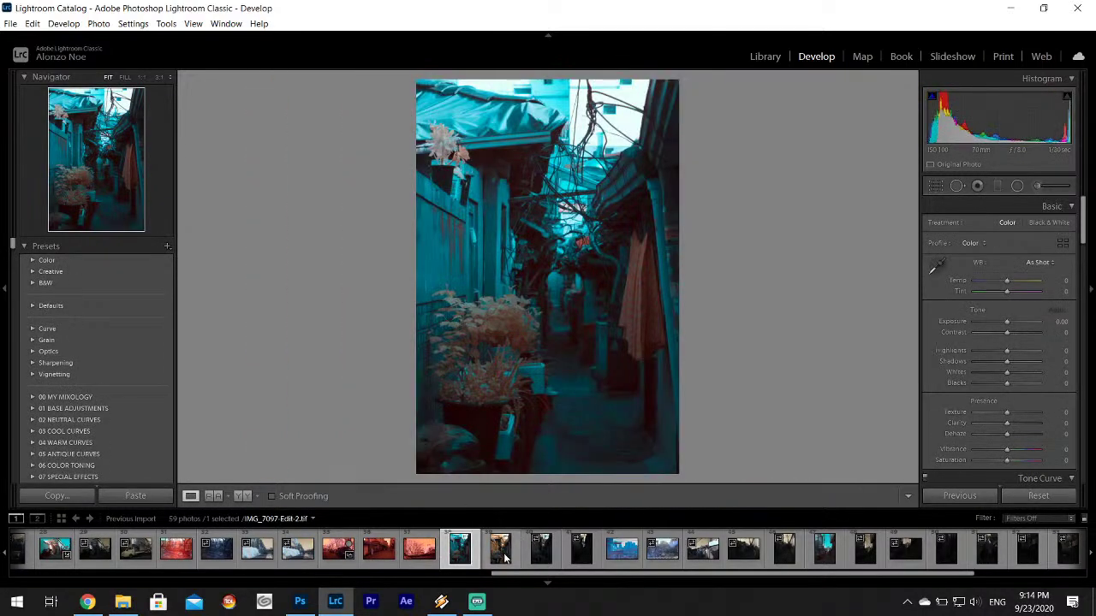
pyautogui.click(503, 557)
pyautogui.click(541, 559)
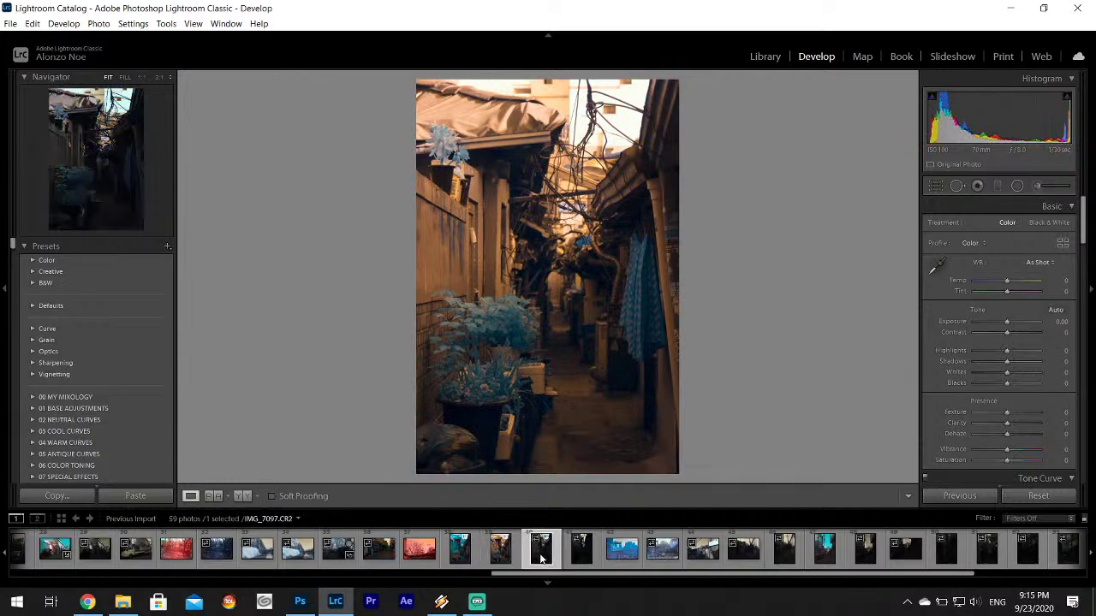
pyautogui.click(580, 552)
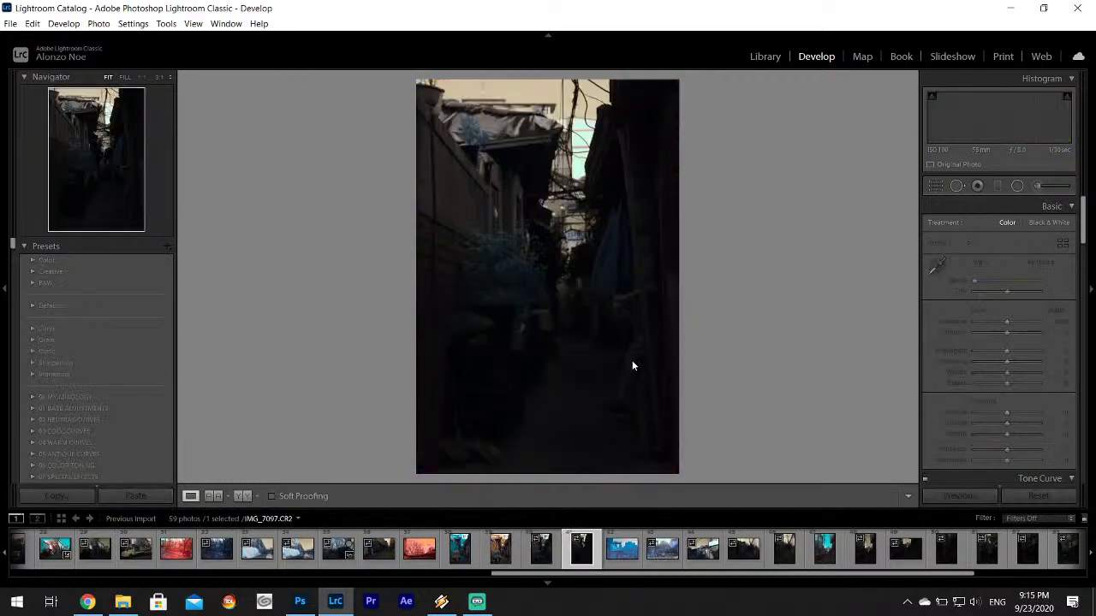
# - Sample IMG_7099-Edit.tif's white balance from the apartment tower's facade, trying the road sign's white arrow before resampling the facade
pyautogui.click(621, 548)
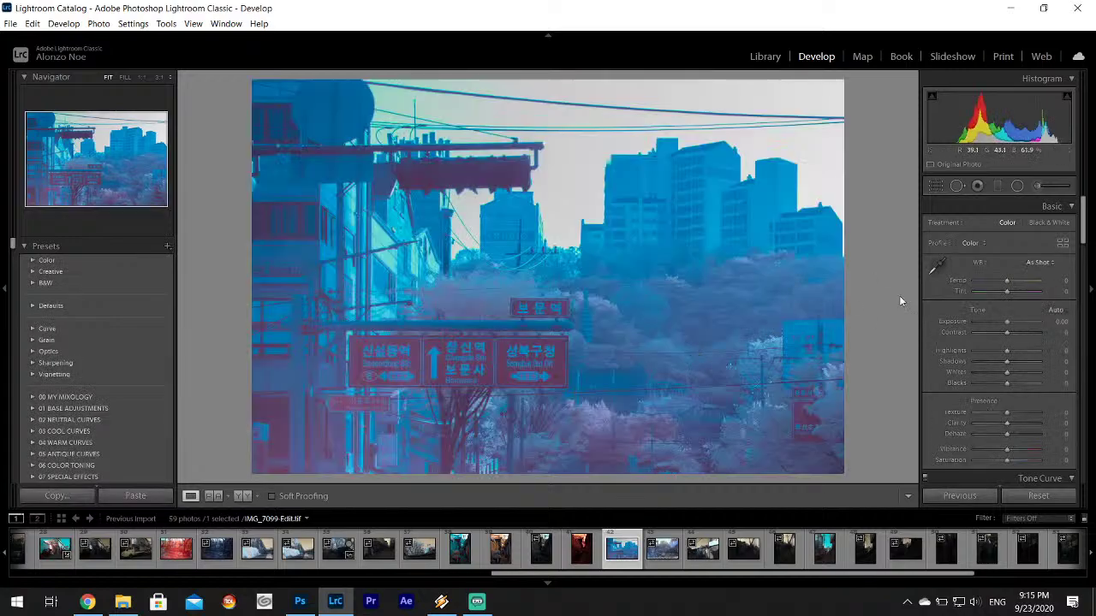
pyautogui.click(937, 267)
pyautogui.click(625, 177)
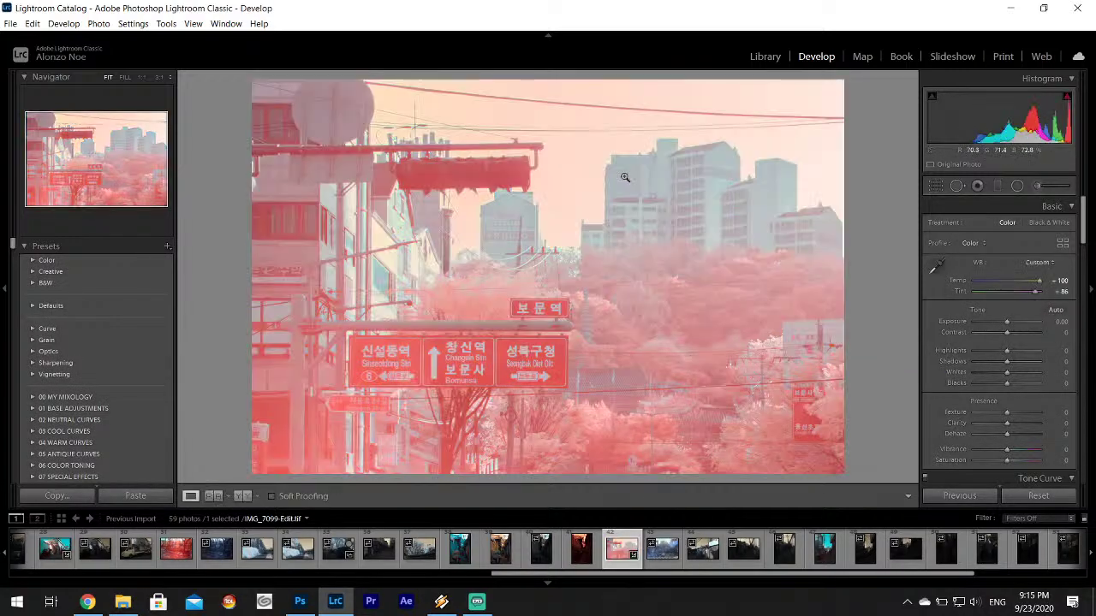
pyautogui.click(936, 269)
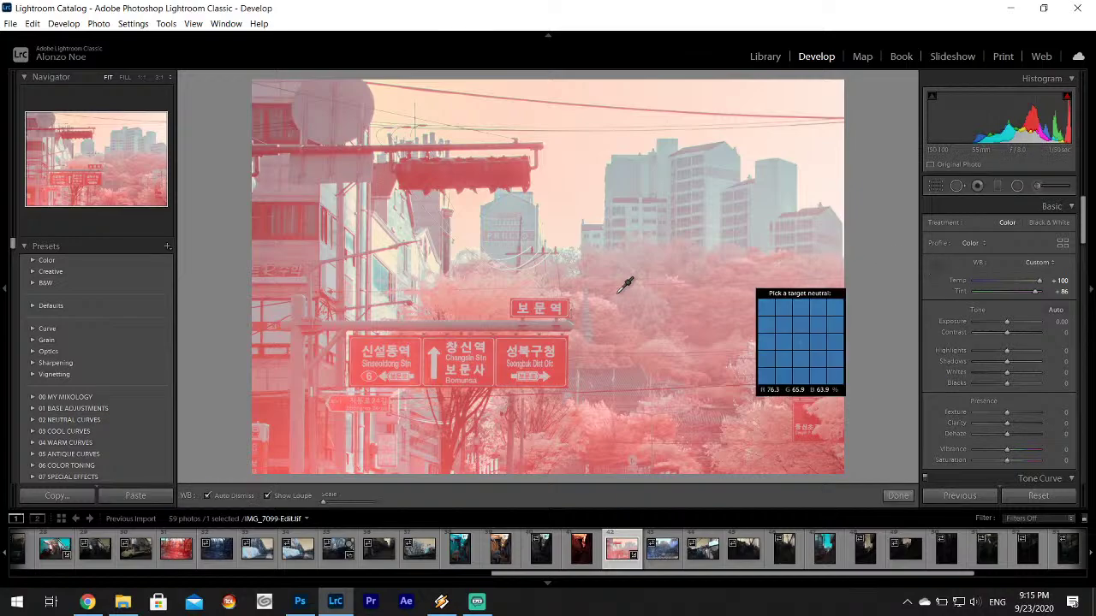
pyautogui.click(434, 359)
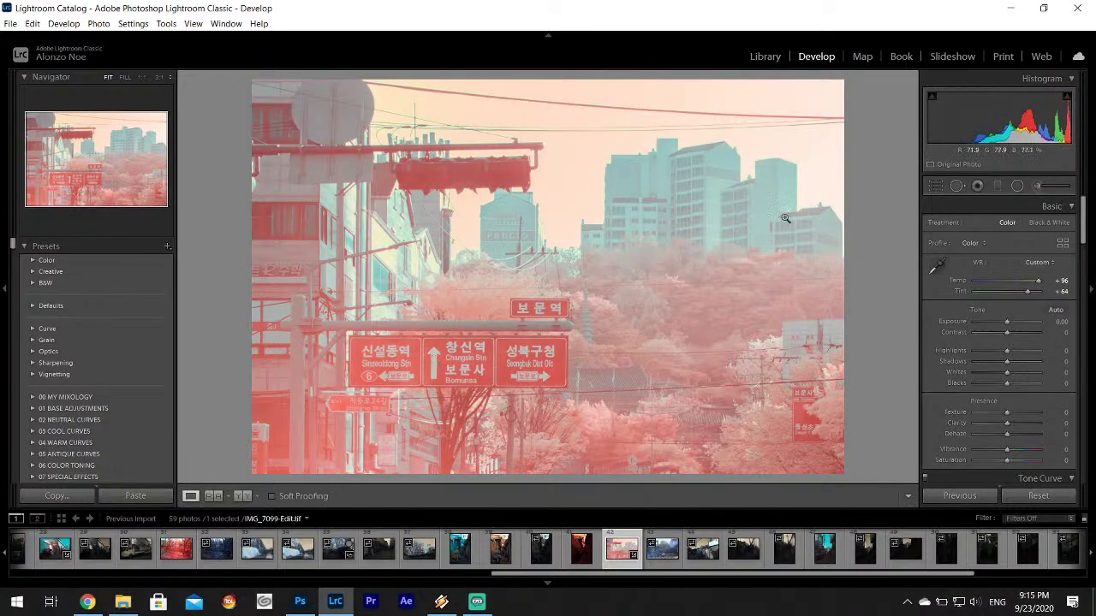
pyautogui.click(937, 267)
pyautogui.click(631, 189)
# - Set Texture and Clarity to +12, and reset Contrast to its default after trying +25
pyautogui.moveTo(1007, 334); pyautogui.dragTo(1015, 335)
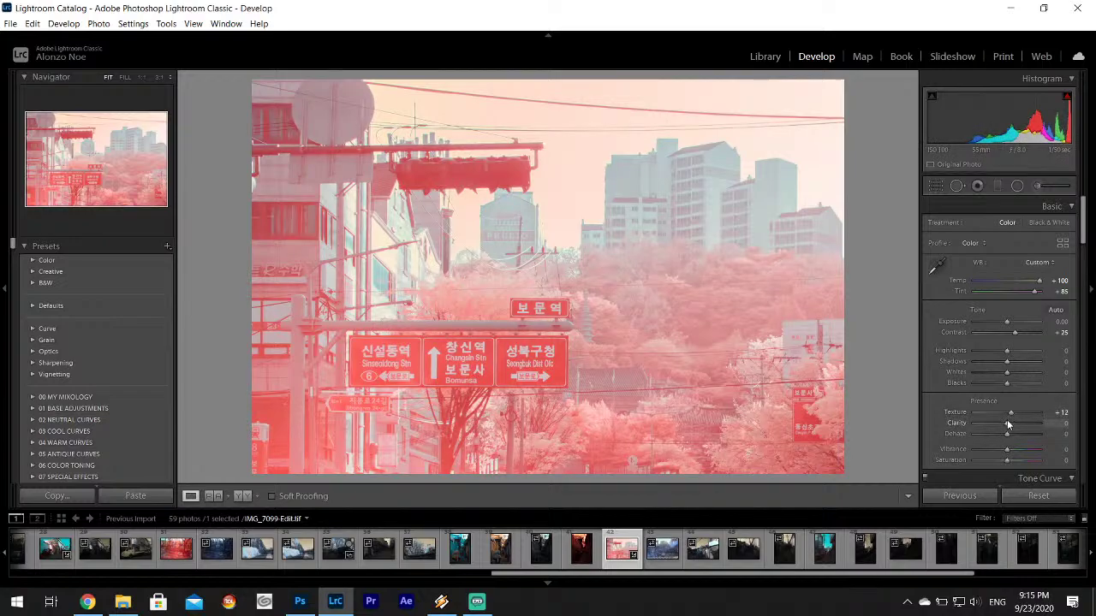
pyautogui.moveTo(1007, 422); pyautogui.dragTo(1011, 420)
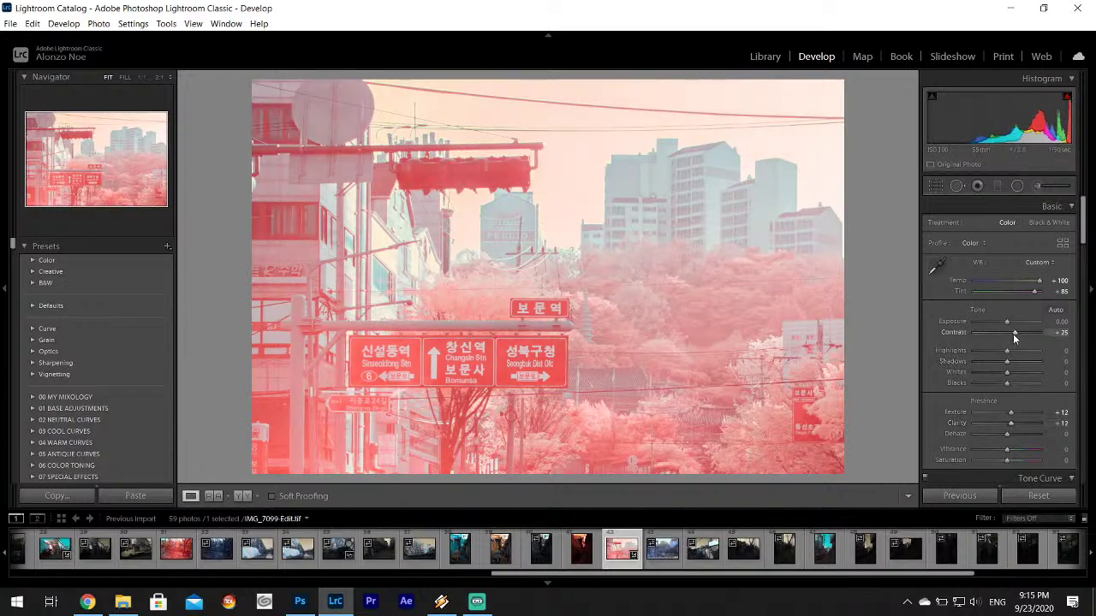
pyautogui.doubleClick(957, 336)
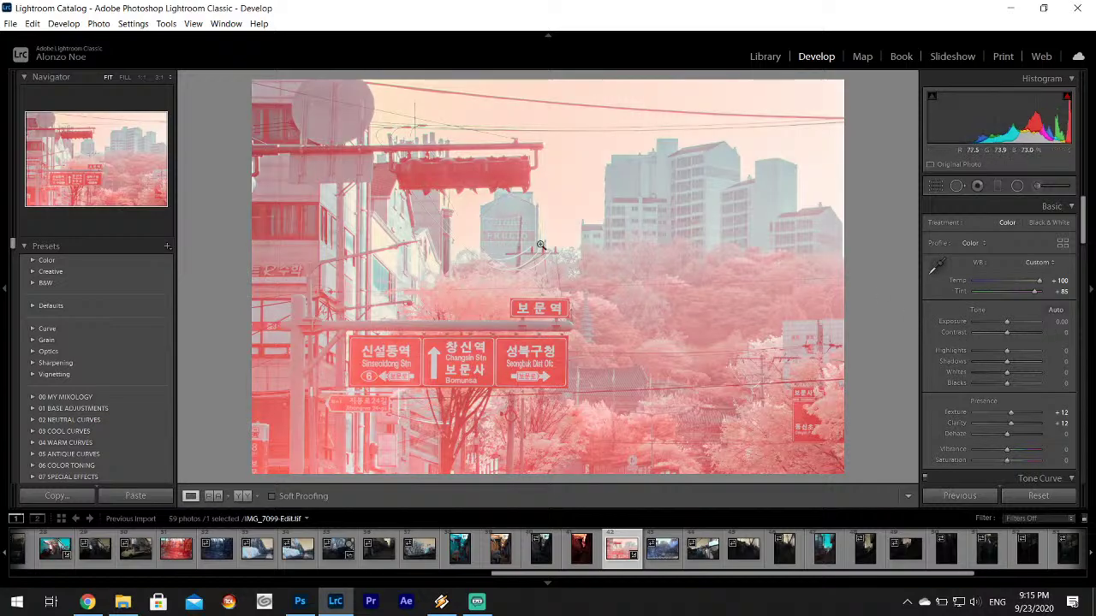
# - Export IMG_7099-Edit.tif as a JPEG into the Infrared subfolder on the desktop
pyautogui.click(10, 23)
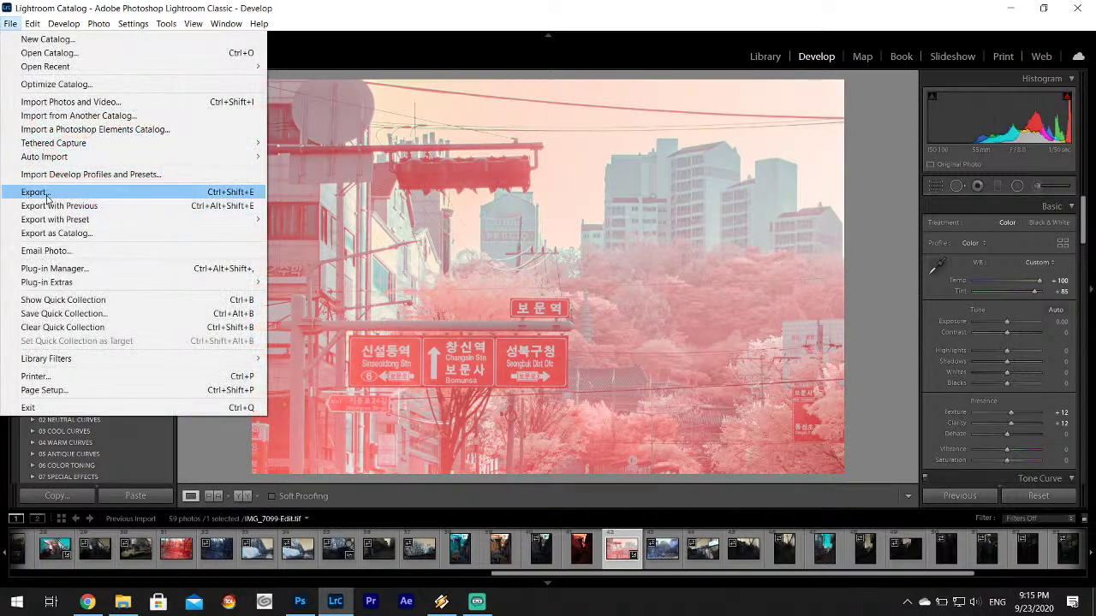
pyautogui.click(47, 196)
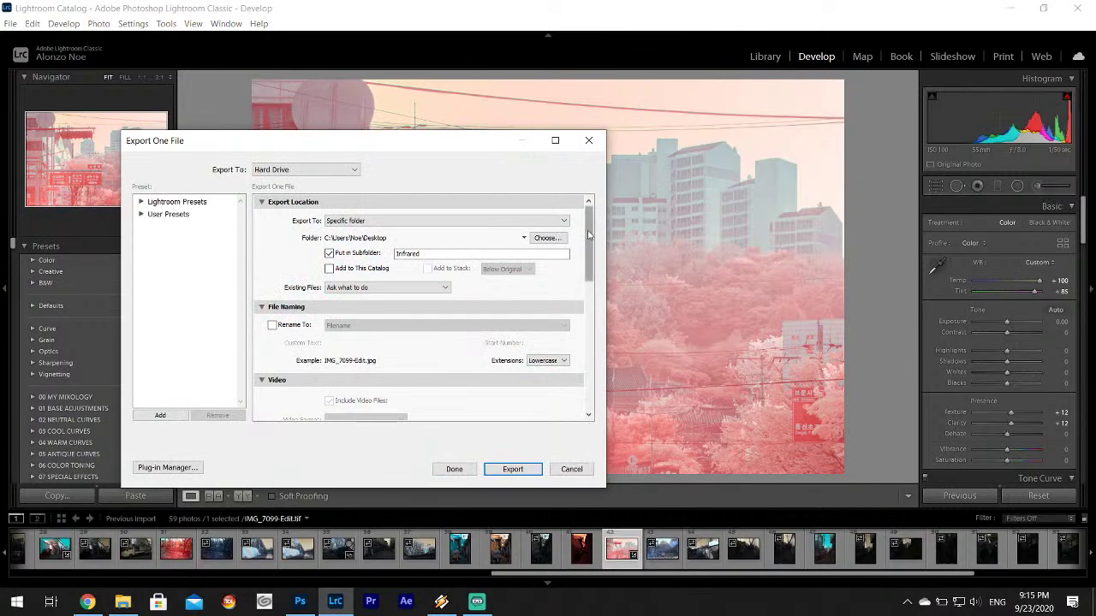
pyautogui.click(512, 470)
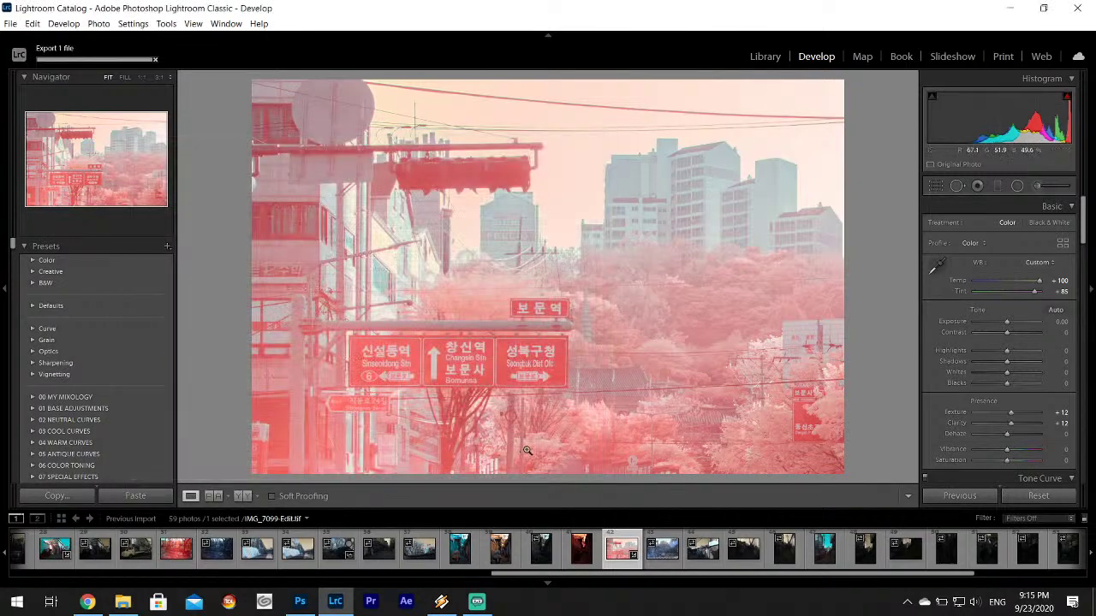
# - Review the shots following IMG_7099-Edit.tif, up to the alley photo with the round yellow shop sign, for the next image to edit
pyautogui.scroll(-3, 514, 548)
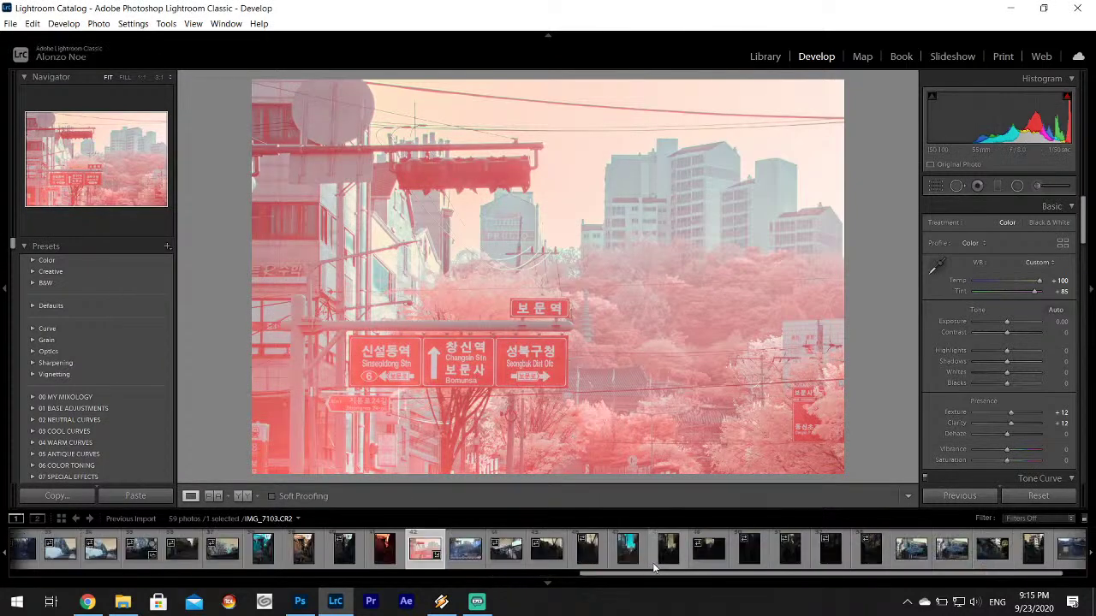
pyautogui.click(466, 548)
pyautogui.hotkey('ctrl', 'shift', 'v')
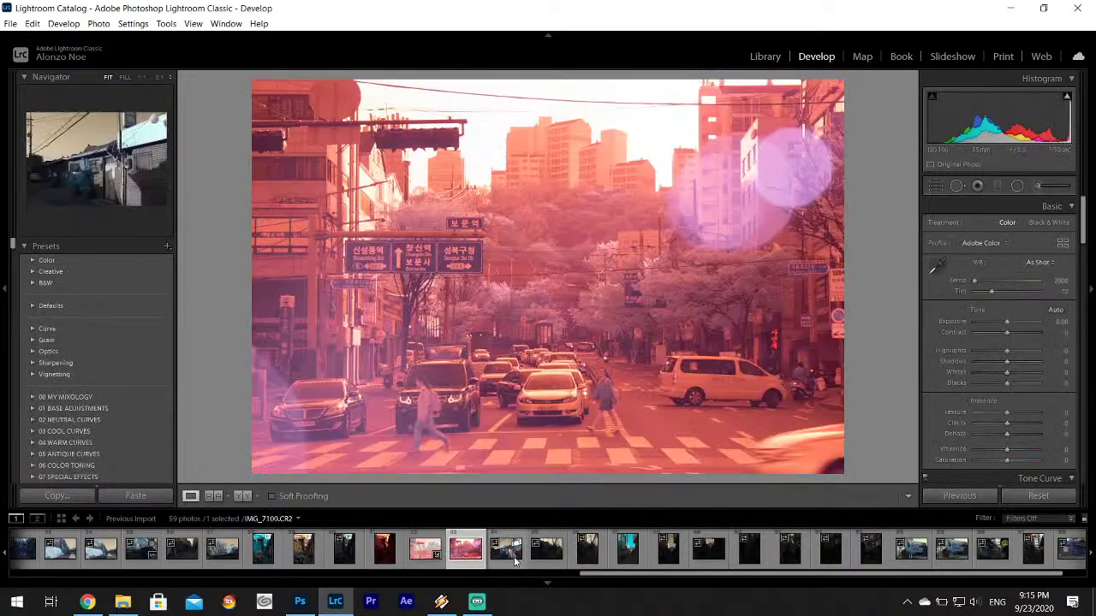
pyautogui.click(523, 551)
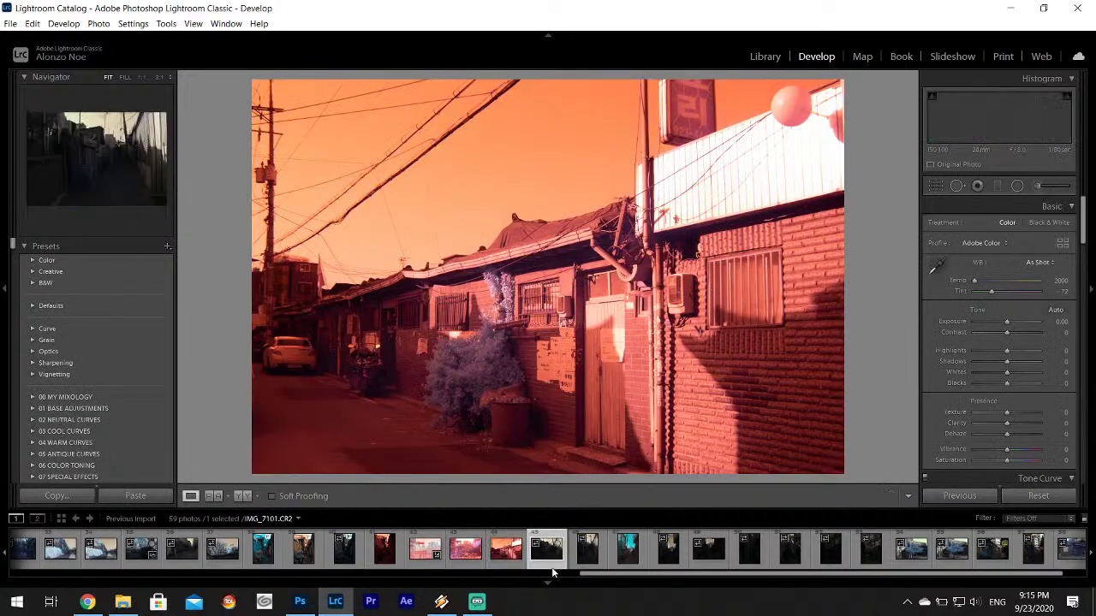
pyautogui.click(586, 552)
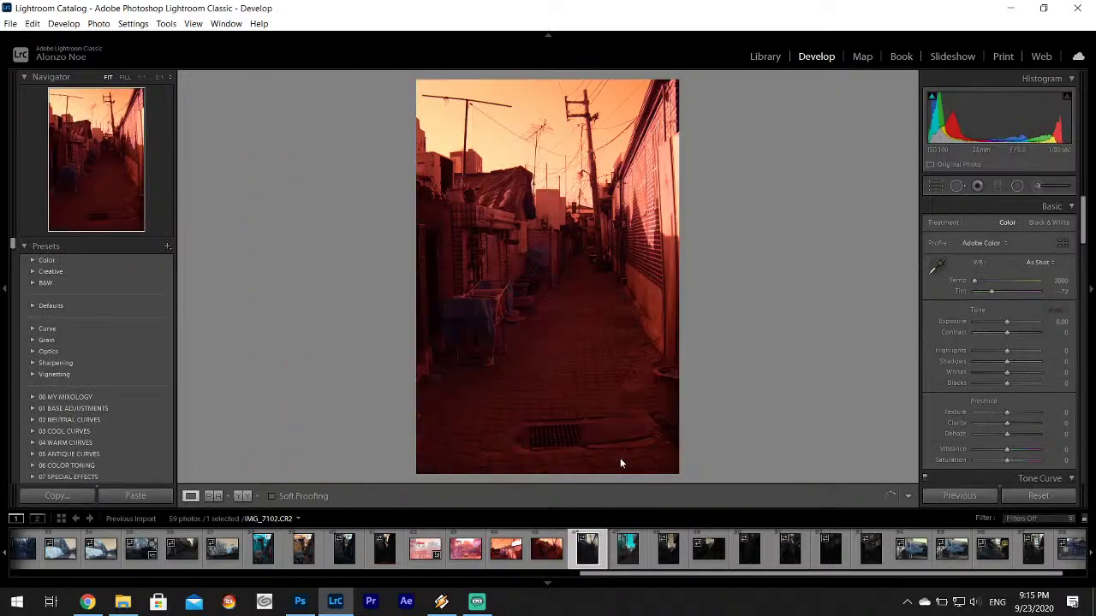
pyautogui.click(627, 548)
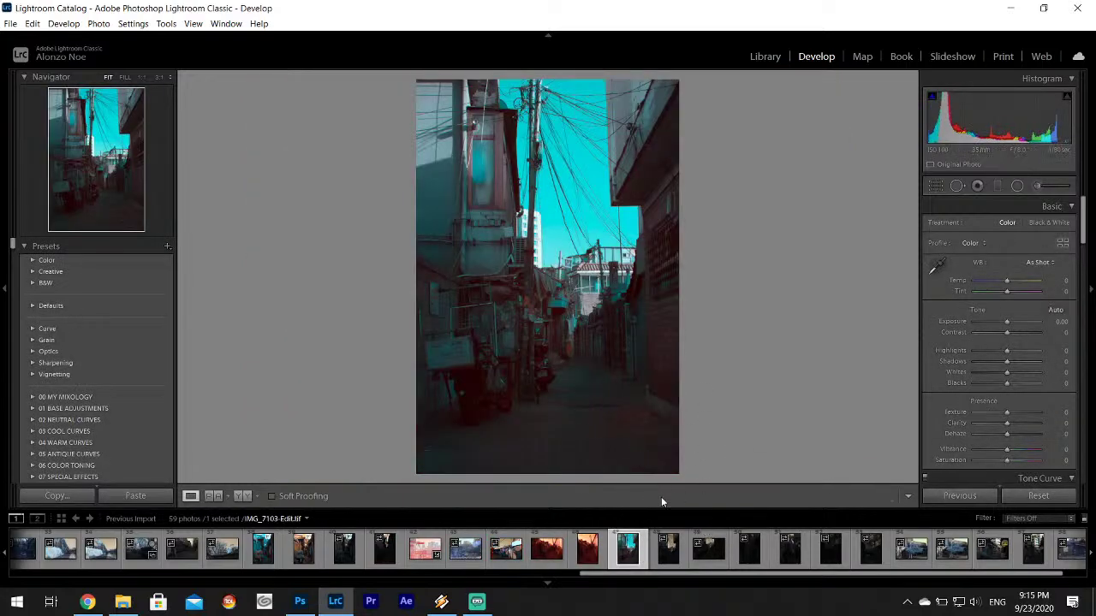
pyautogui.click(680, 555)
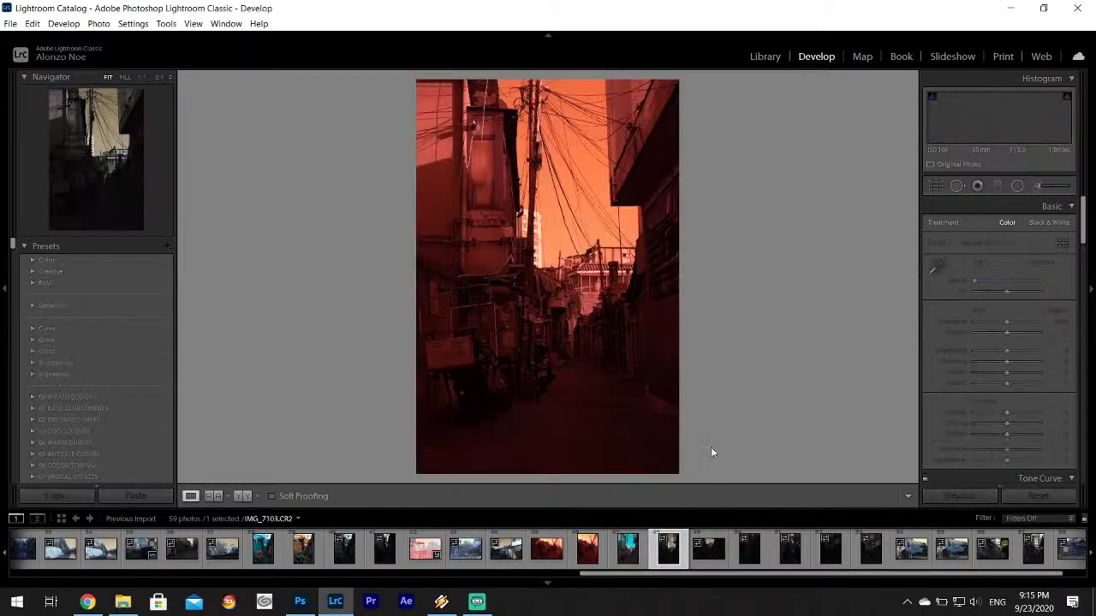
pyautogui.press('Right')
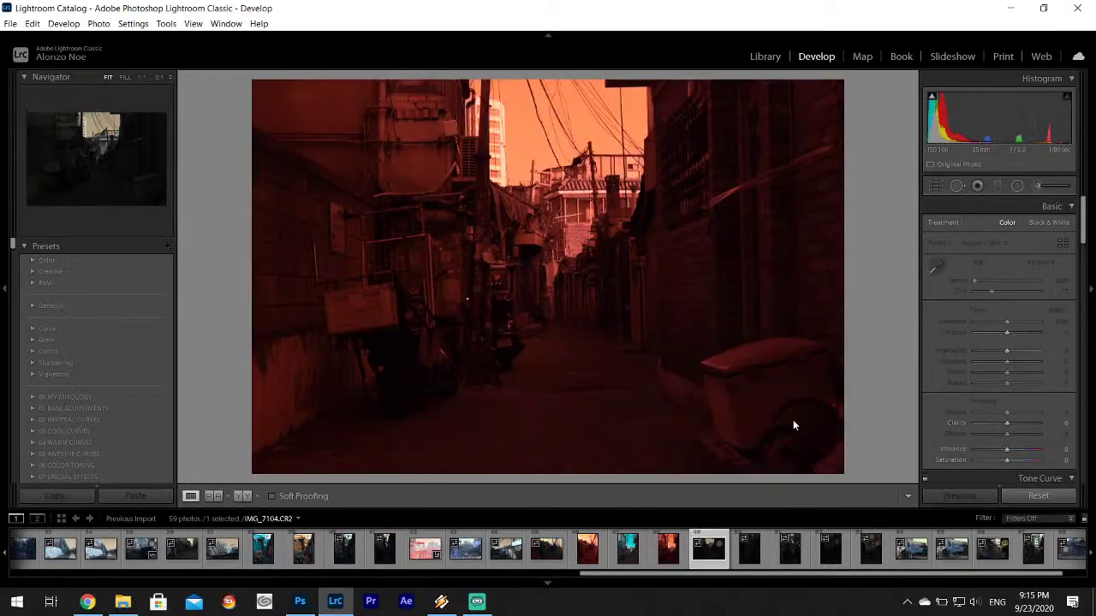
pyautogui.press('Right')
pyautogui.press('Right')
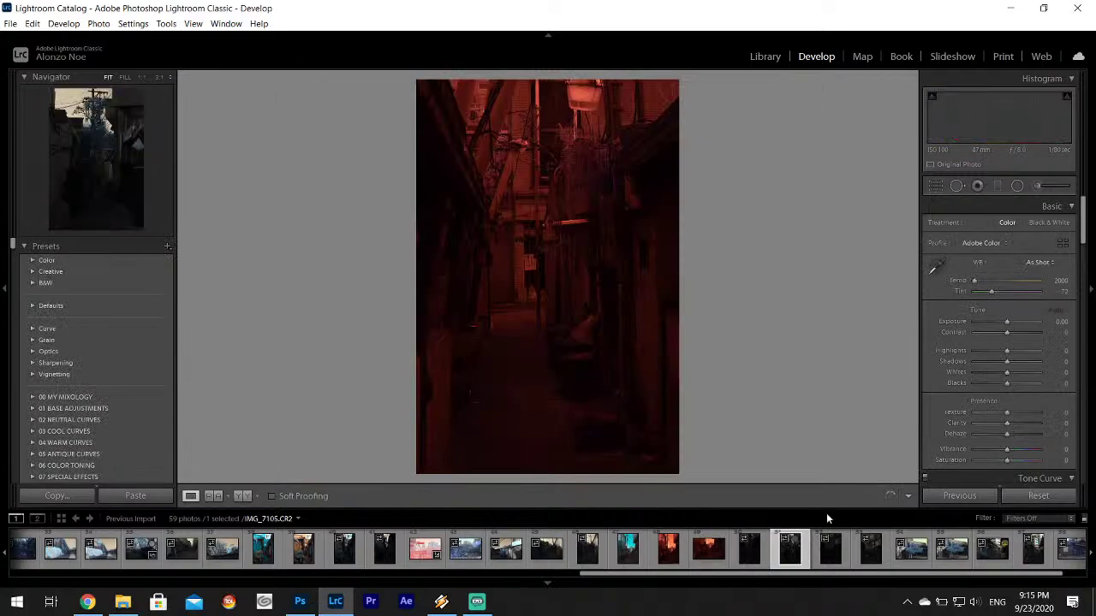
pyautogui.click(830, 548)
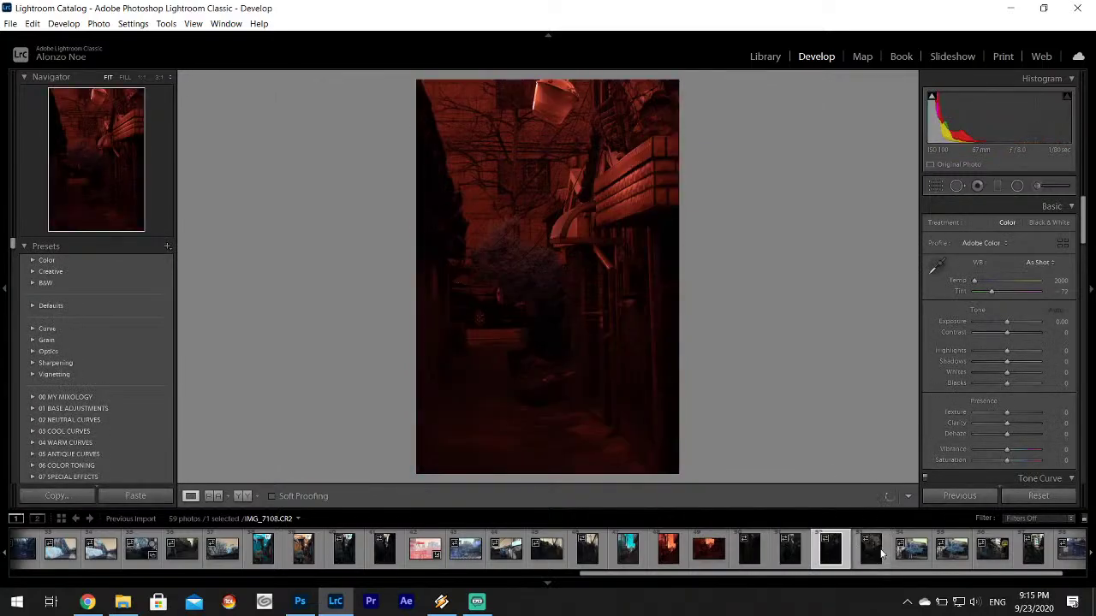
pyautogui.click(882, 553)
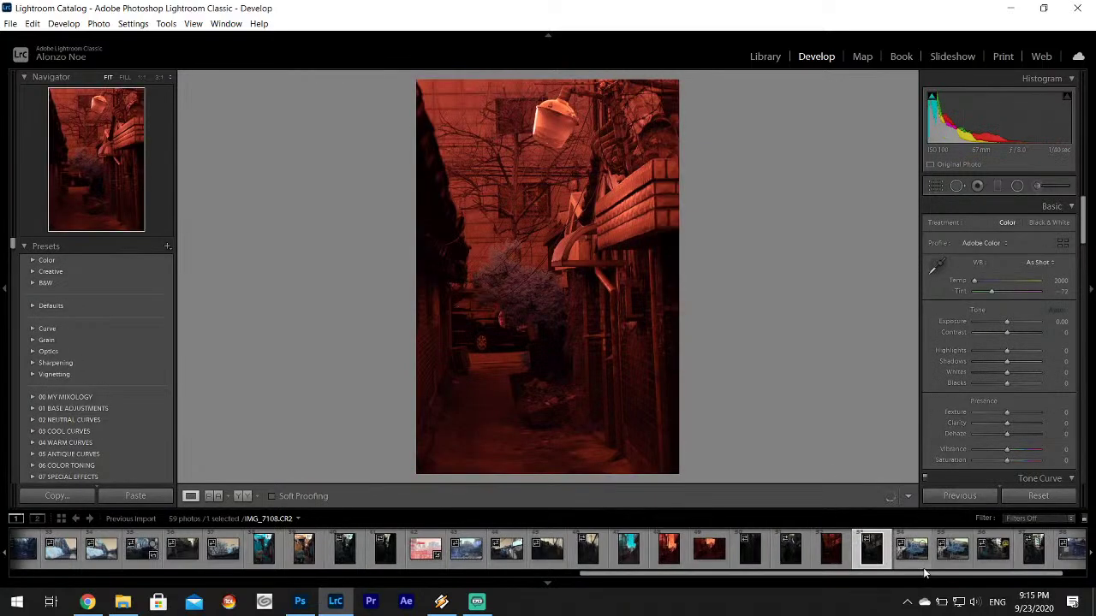
pyautogui.click(912, 550)
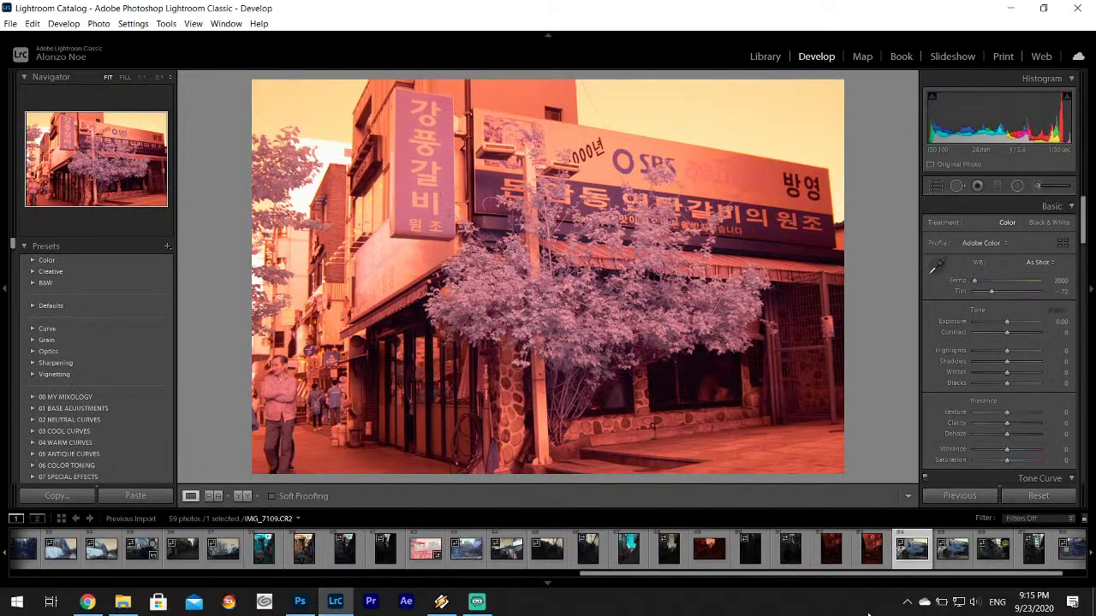
pyautogui.press('Right')
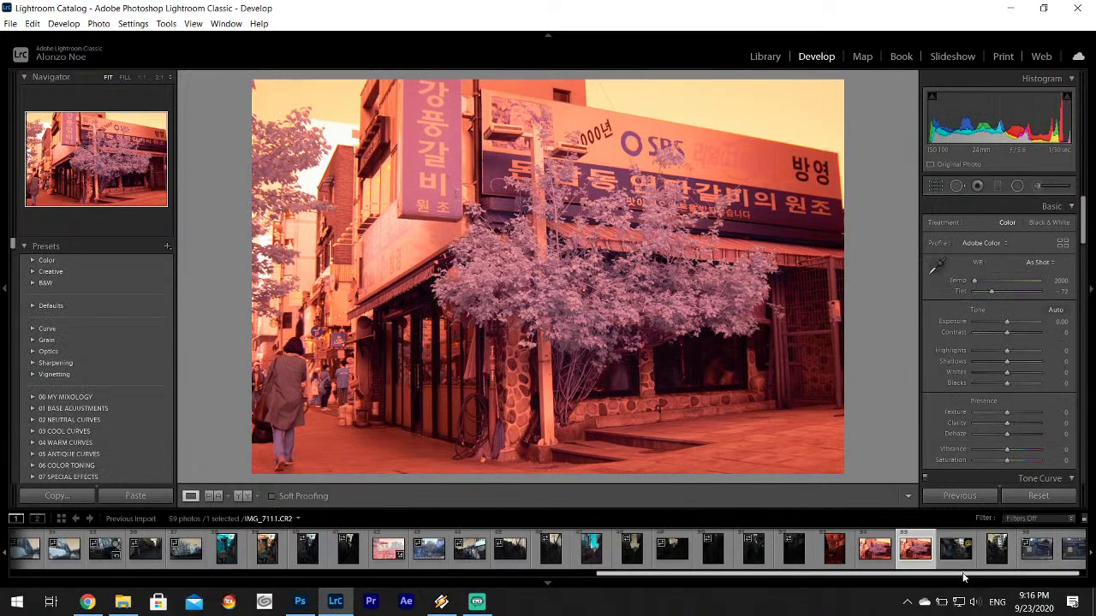
pyautogui.press('Right')
pyautogui.click(1000, 559)
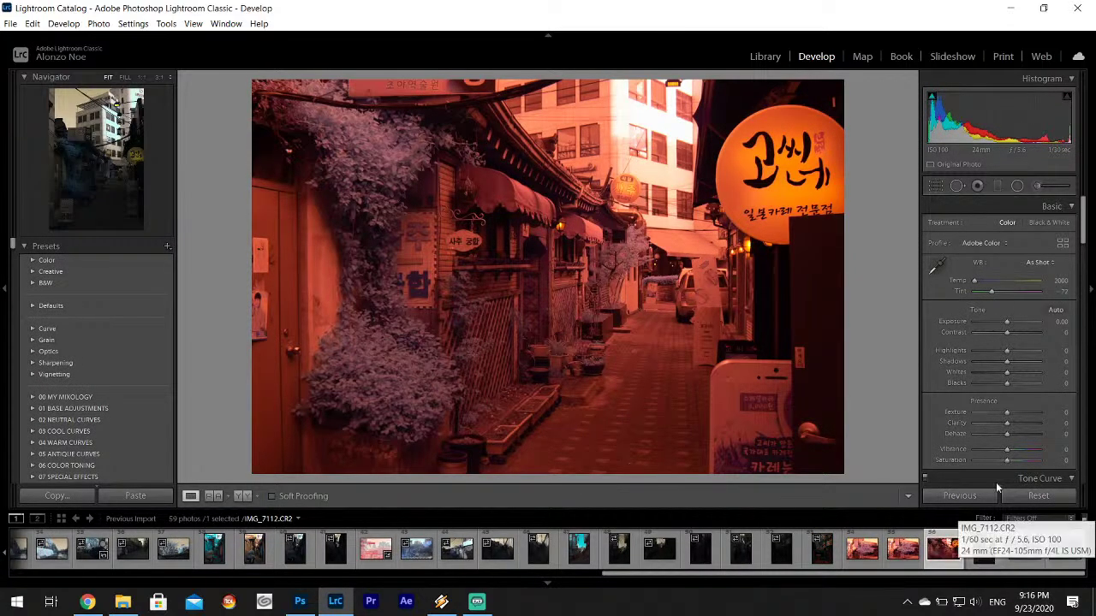
# - Set the alley photo's white balance to Custom and apply the Infrared profile to it
pyautogui.click(1041, 263)
pyautogui.click(991, 391)
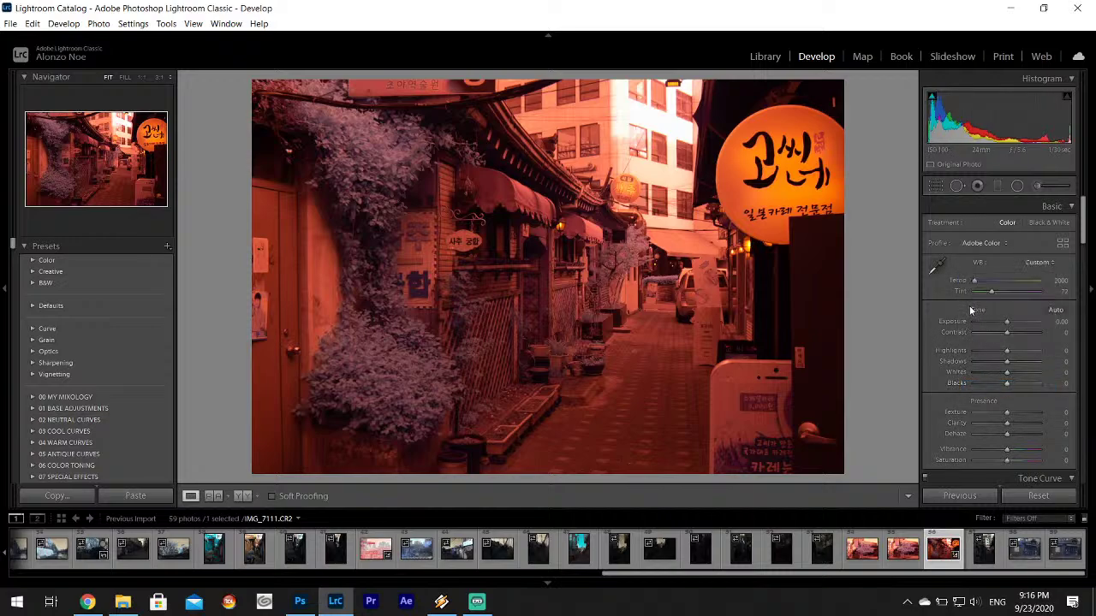
pyautogui.click(984, 245)
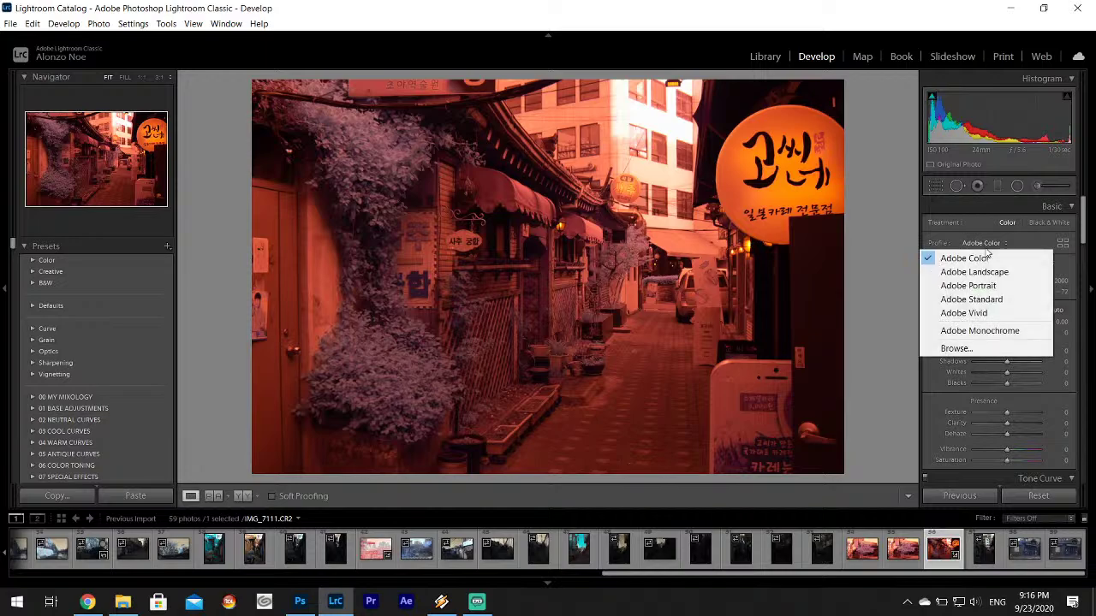
pyautogui.click(963, 348)
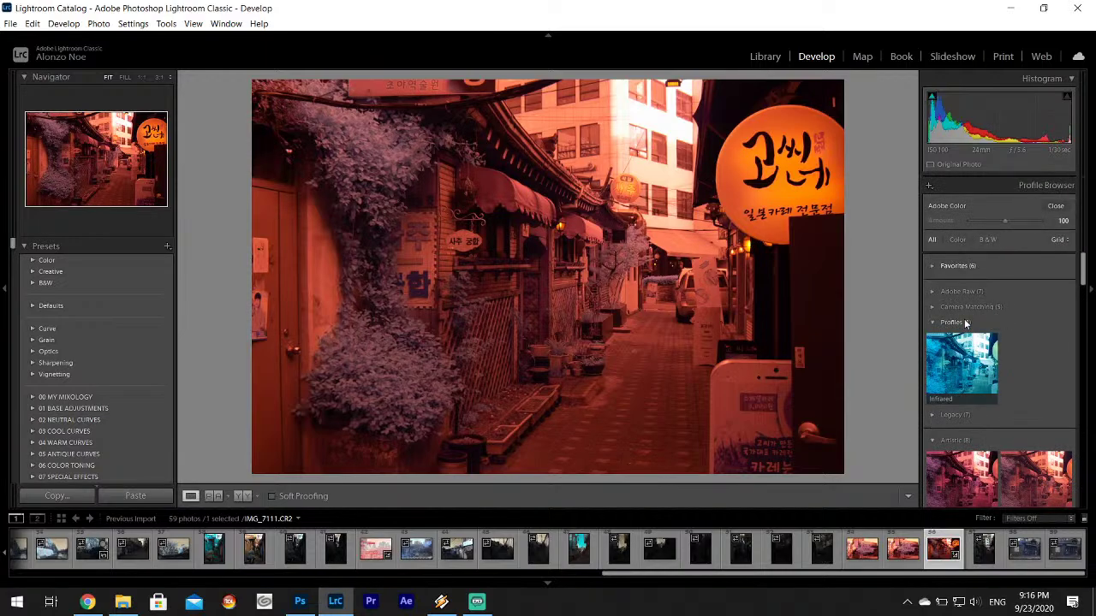
pyautogui.click(966, 366)
pyautogui.click(1056, 205)
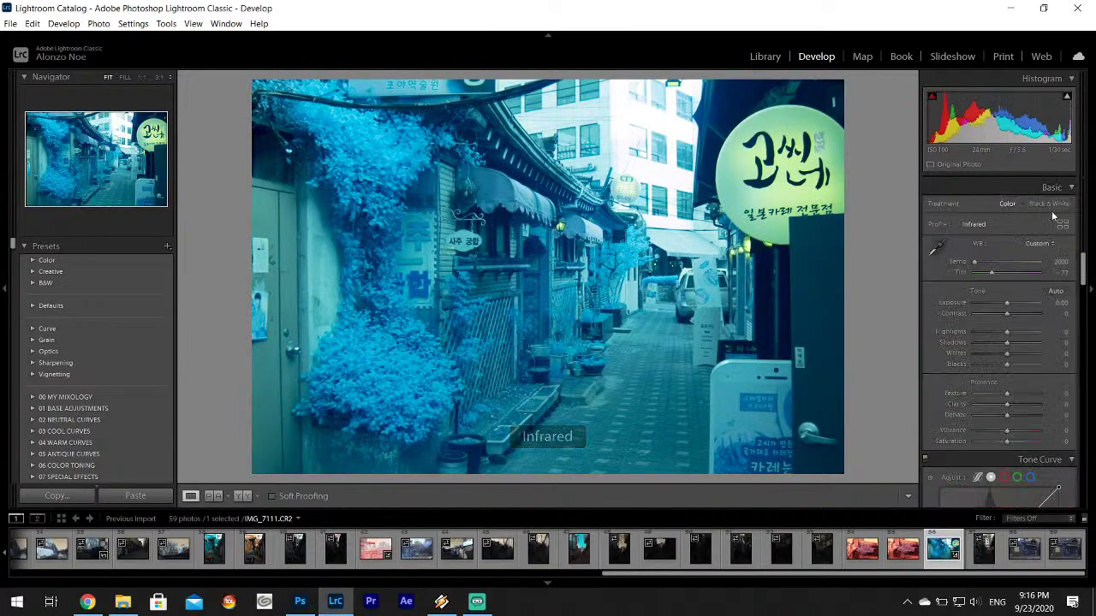
# - Sample the alley photo's white balance to Temp 3400 and Tint -59, and open the photo for editing in Photoshop
pyautogui.click(939, 267)
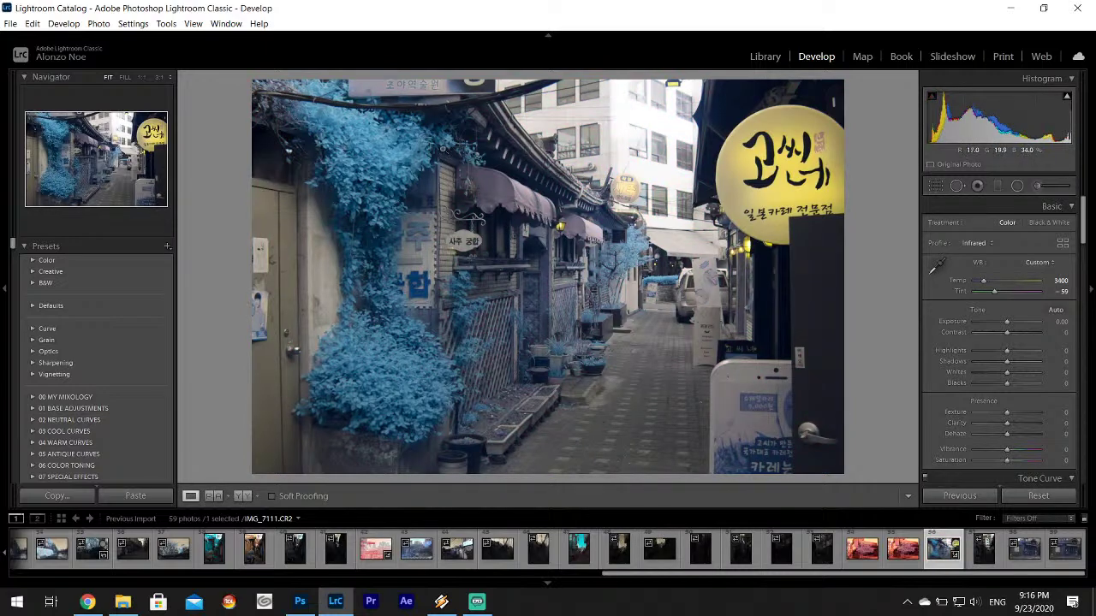
pyautogui.rightClick(587, 247)
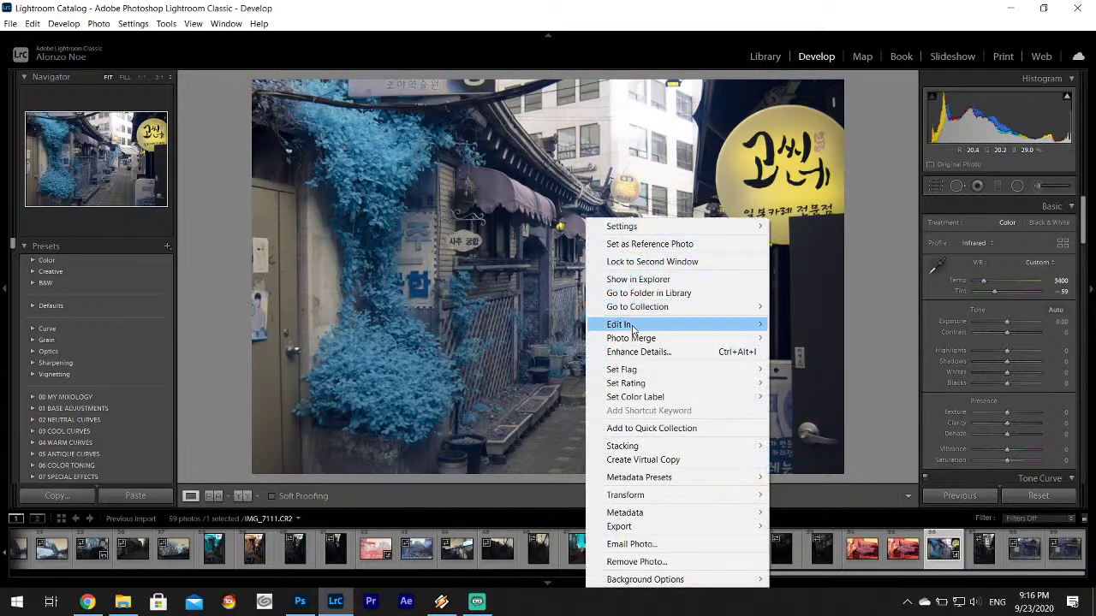
pyautogui.moveTo(633, 326)
pyautogui.click(866, 325)
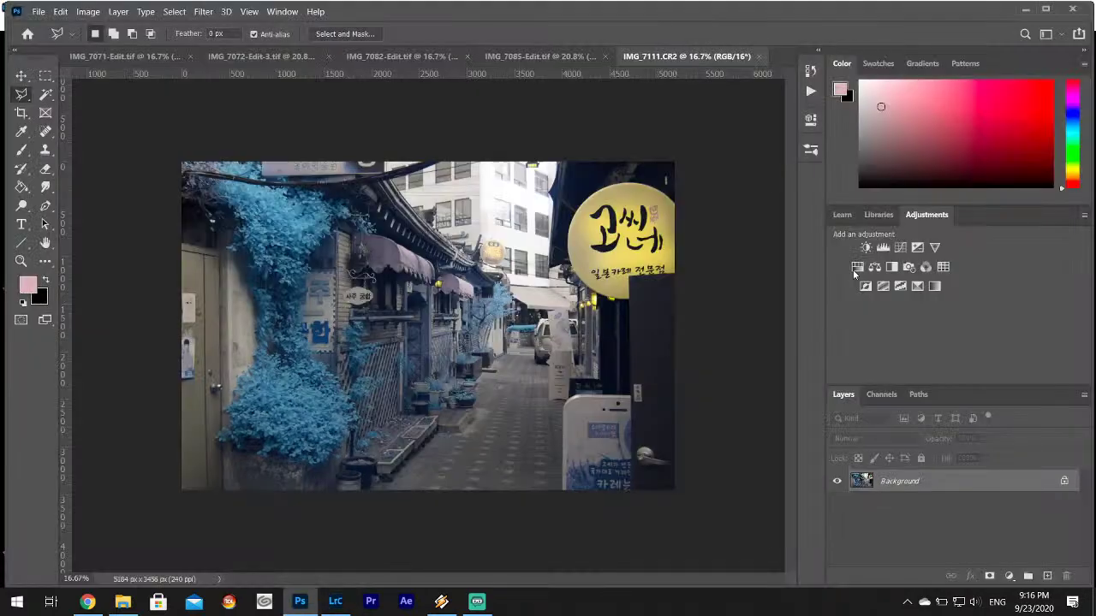
# - Swap the alley photo's red and blue channels using the Channel Mixer's Infrared Legacy preset
pyautogui.click(101, 14)
pyautogui.moveTo(114, 47)
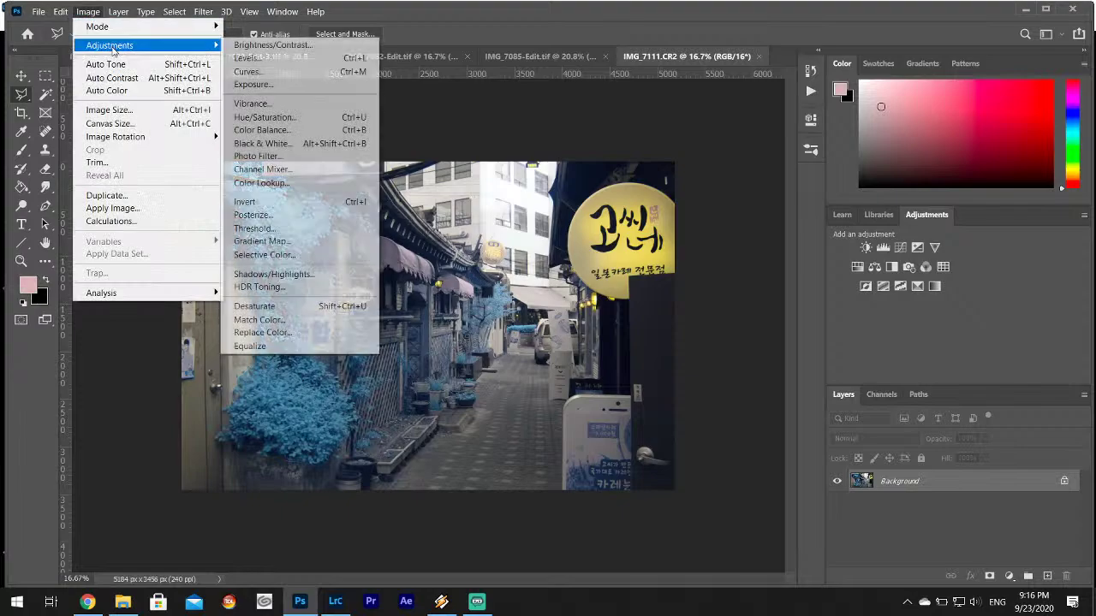
pyautogui.click(264, 169)
pyautogui.click(549, 110)
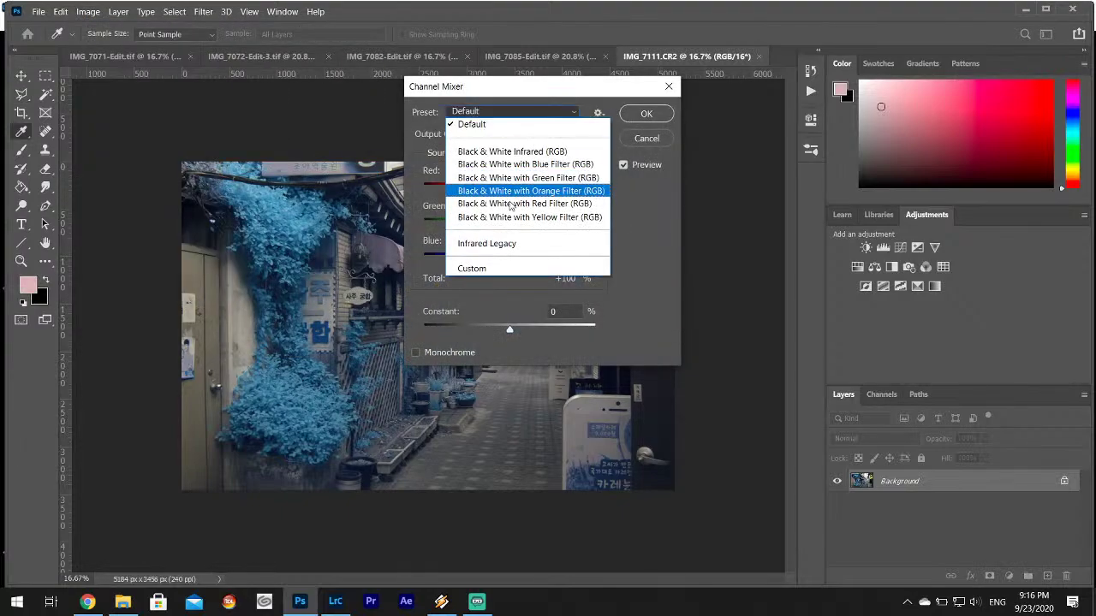
pyautogui.click(527, 243)
pyautogui.click(646, 114)
pyautogui.press('l')
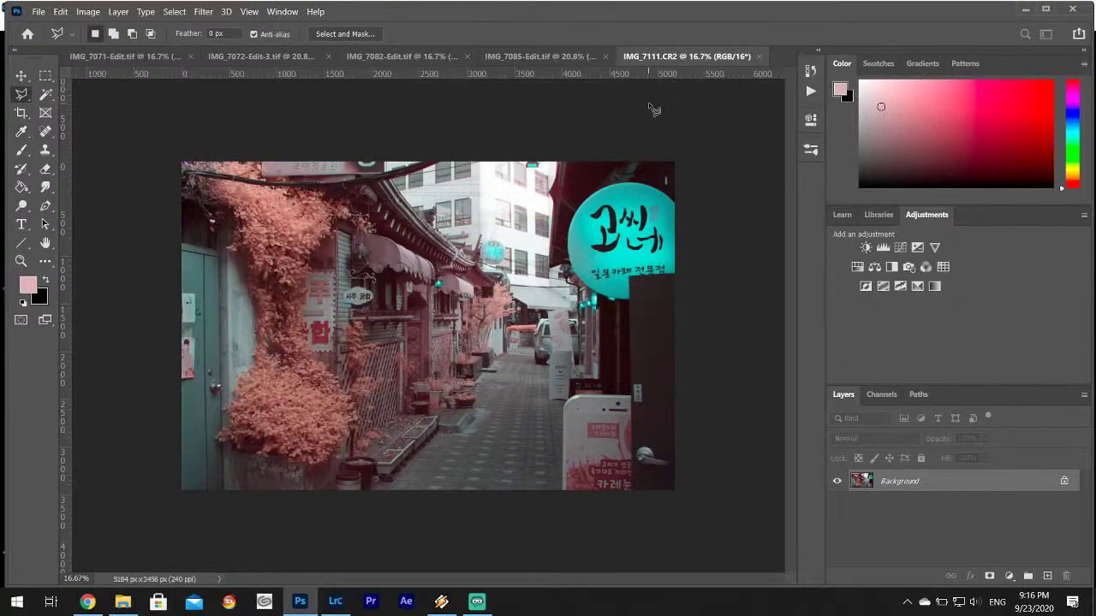
# - Save the channel-swapped alley photo and switch back to Lightroom Classic
pyautogui.click(60, 11)
pyautogui.click(70, 162)
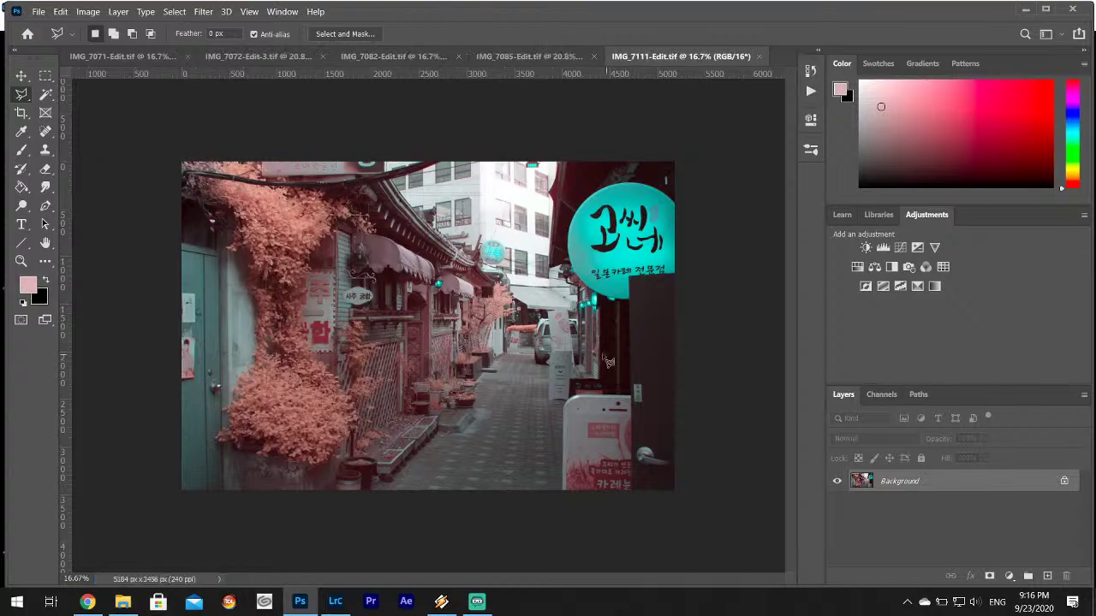
pyautogui.click(334, 602)
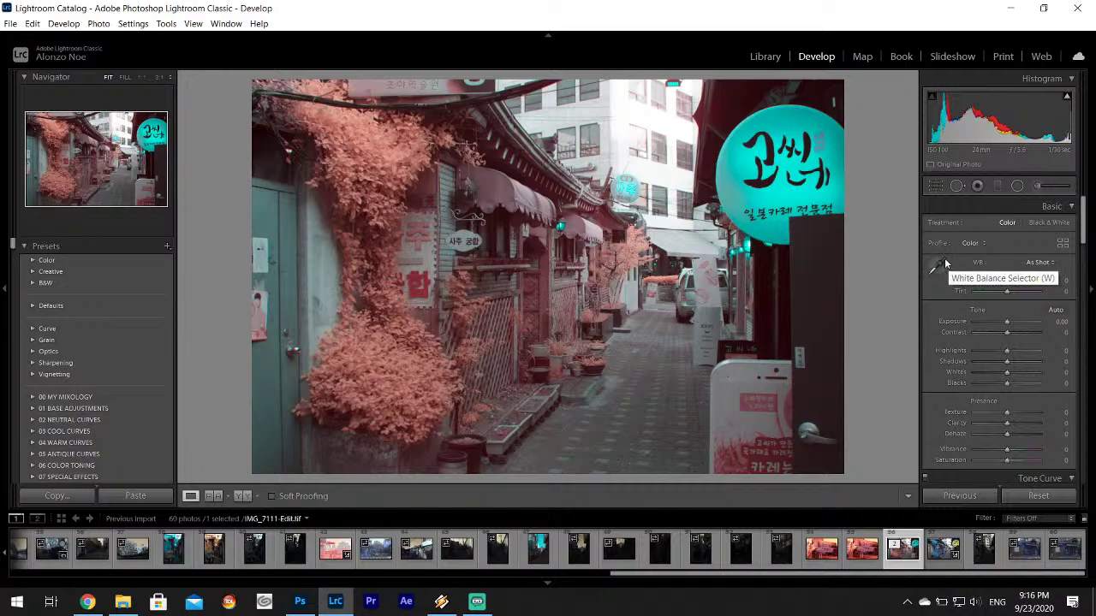
# - Try lowering IMG_7111-Edit.tif's Highlights, reset them to the default, and raise Whites to +23
pyautogui.moveTo(984, 350); pyautogui.dragTo(960, 356)
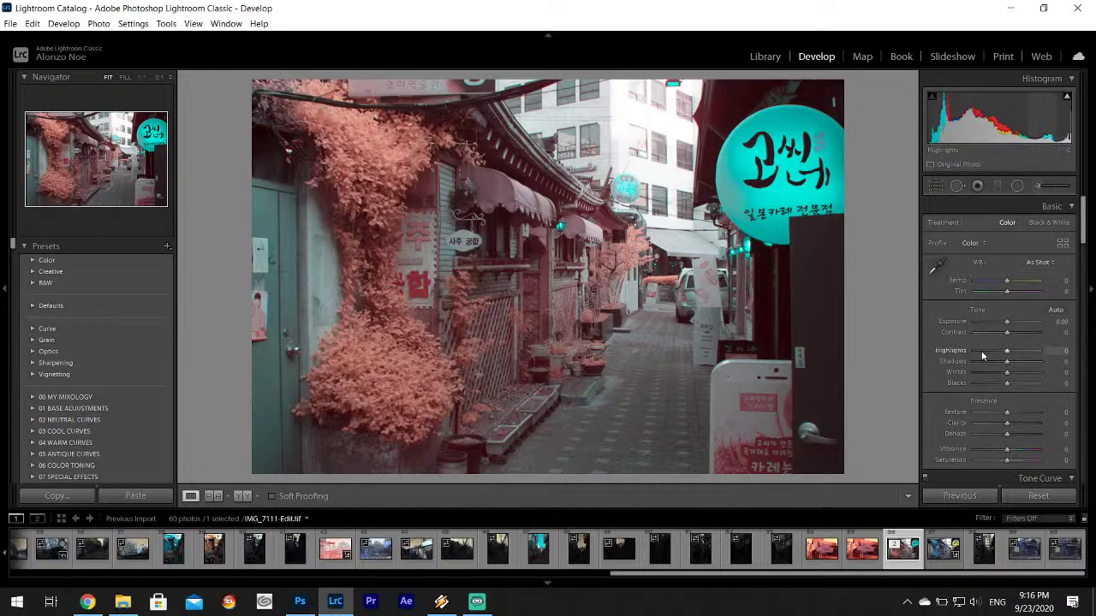
pyautogui.doubleClick(952, 351)
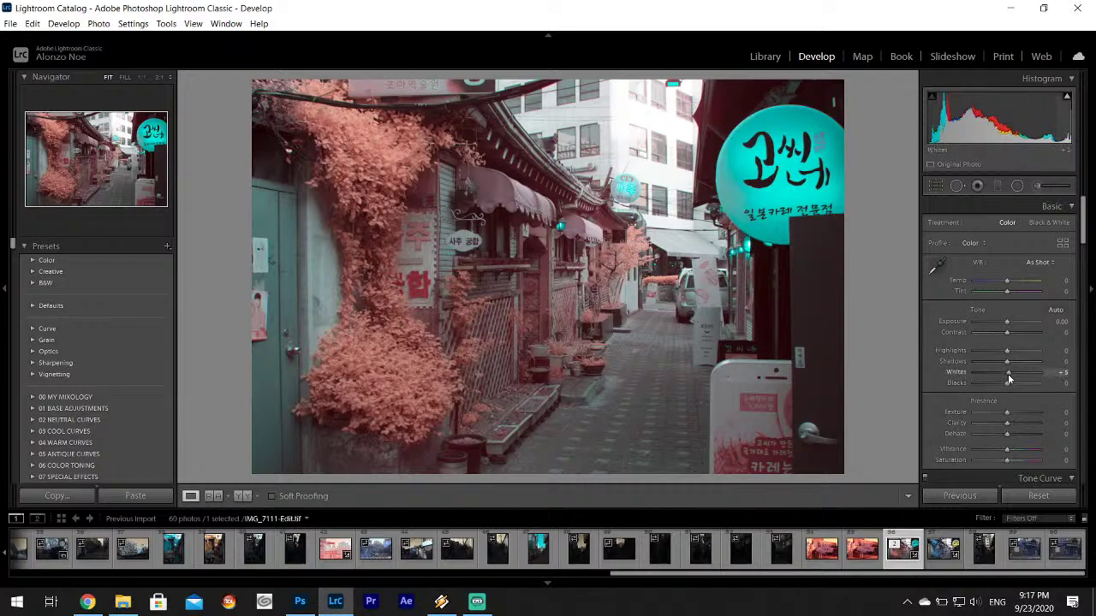
pyautogui.moveTo(1010, 378); pyautogui.dragTo(1014, 378)
# - Raise the Orange luminance to +53 and split-tone the shadows with Hue 251 and Saturation 30
pyautogui.moveTo(1084, 221); pyautogui.dragTo(1090, 295)
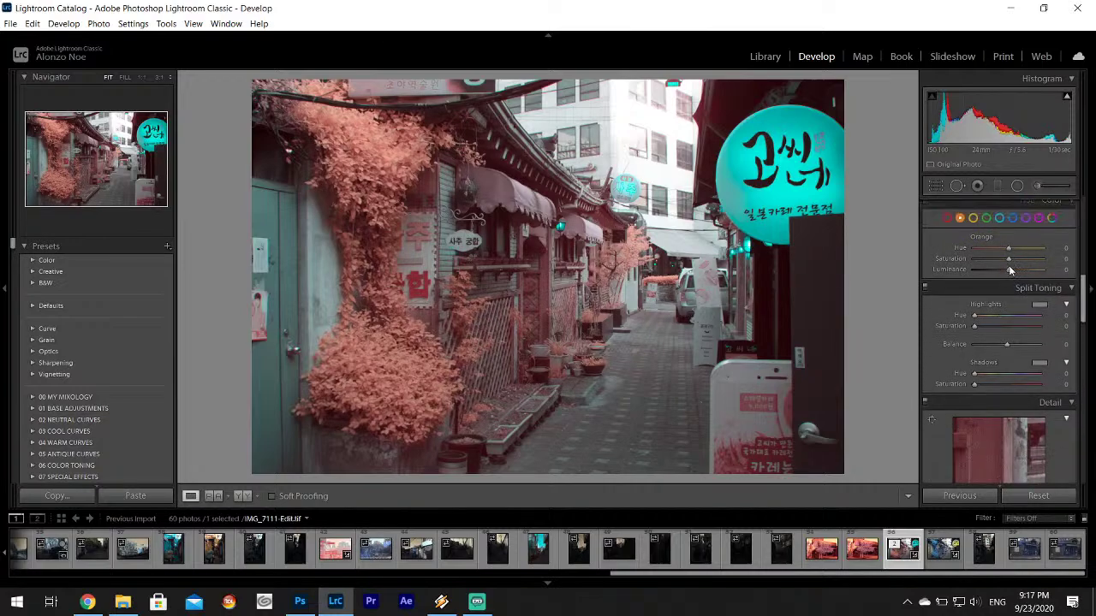
pyautogui.moveTo(1008, 268); pyautogui.dragTo(1030, 269)
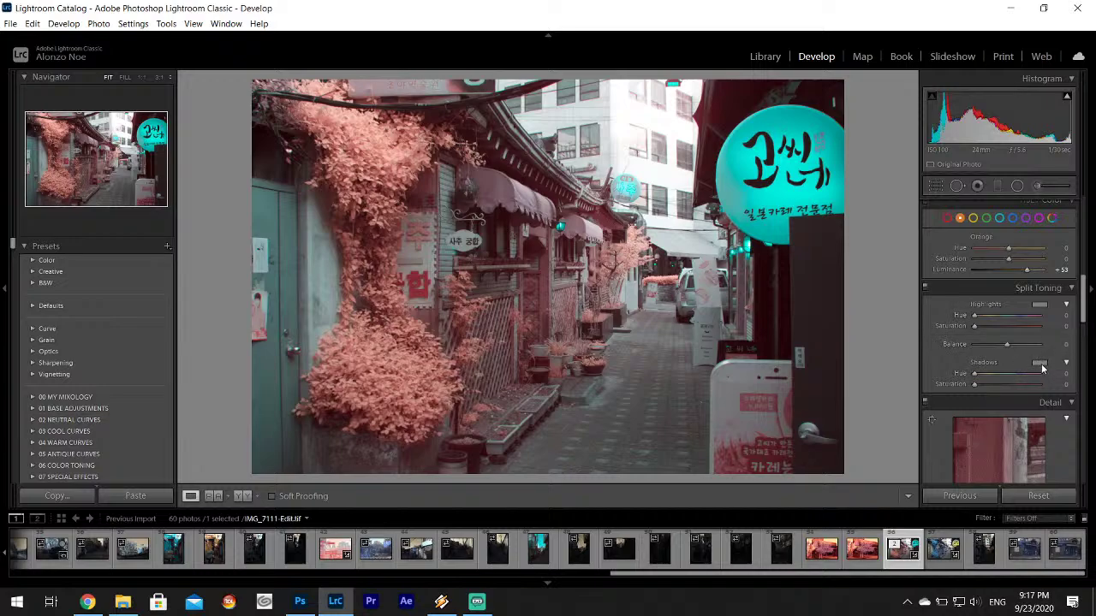
pyautogui.click(1039, 363)
pyautogui.moveTo(968, 390); pyautogui.dragTo(950, 399)
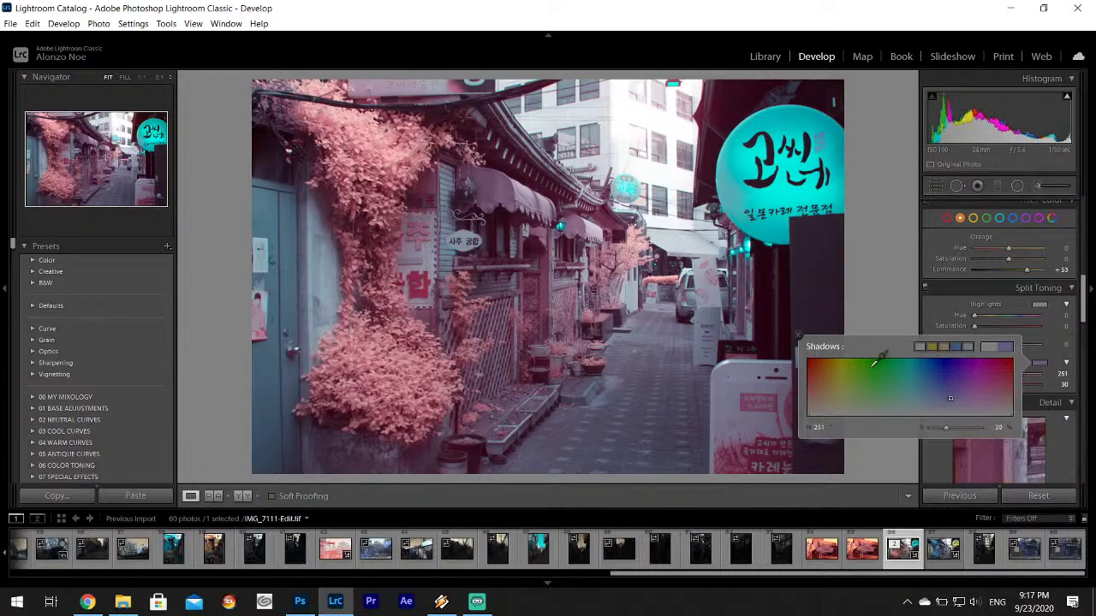
pyautogui.click(799, 336)
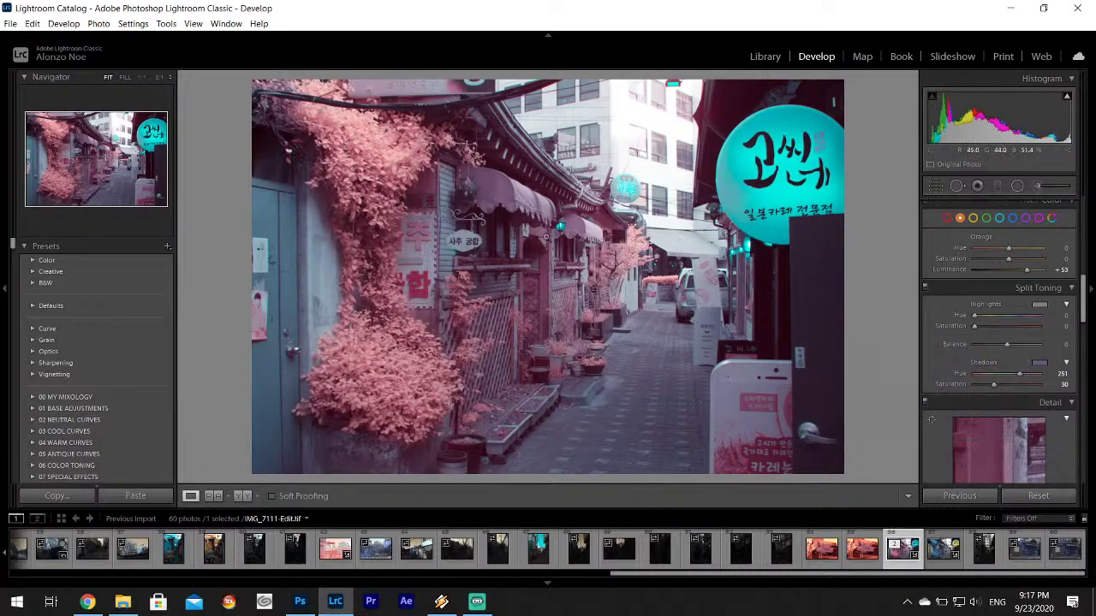
# - Raise IMG_7111-Edit.tif's Texture to +9, Clarity to +4 and Vibrance to +11
pyautogui.scroll(1, 1084, 310)
pyautogui.scroll(5, 1084, 310)
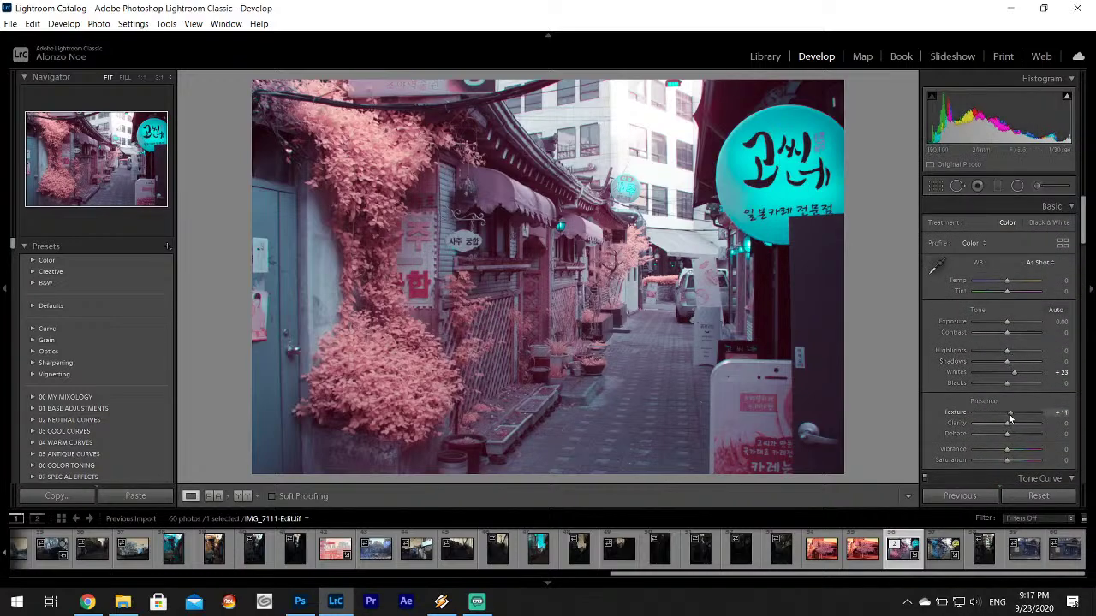
pyautogui.moveTo(1007, 423); pyautogui.dragTo(1011, 448)
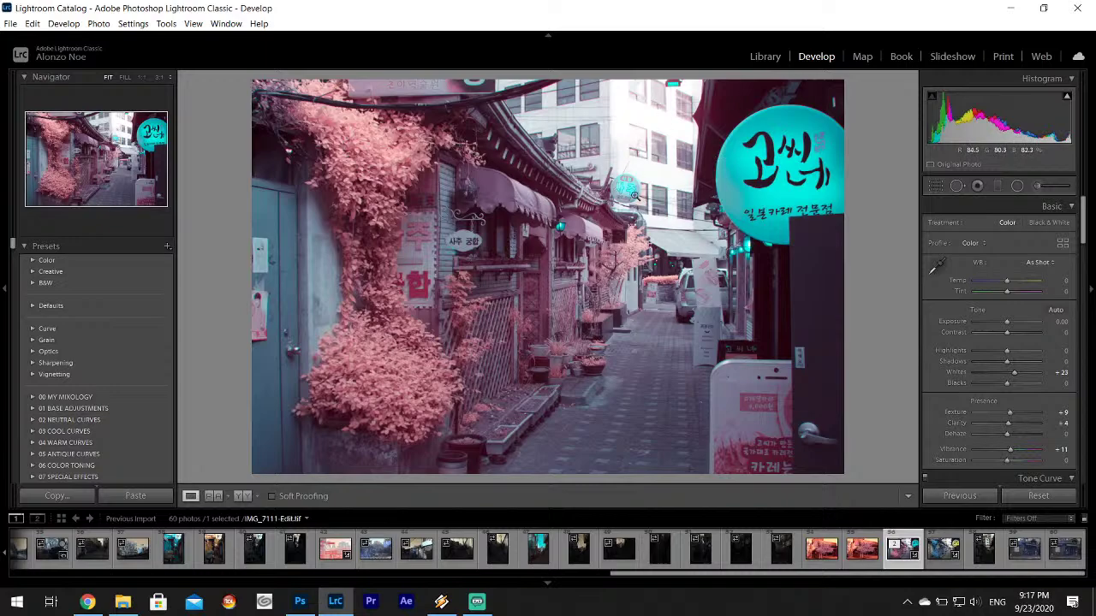
# - Export IMG_7111-Edit.tif as a JPEG into the Infrared subfolder on the Desktop
pyautogui.click(10, 24)
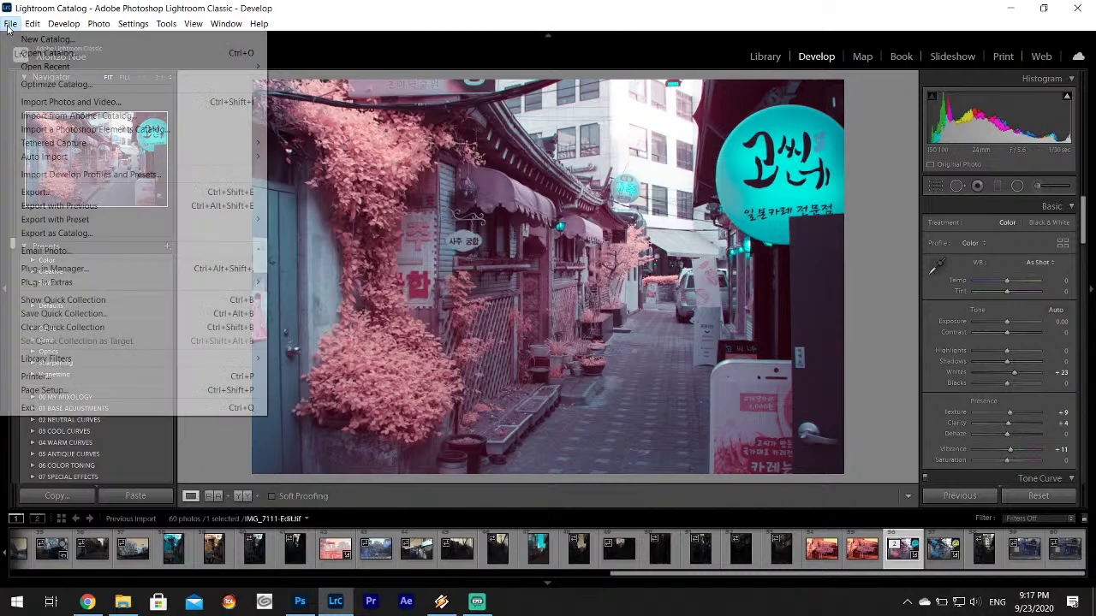
pyautogui.click(47, 193)
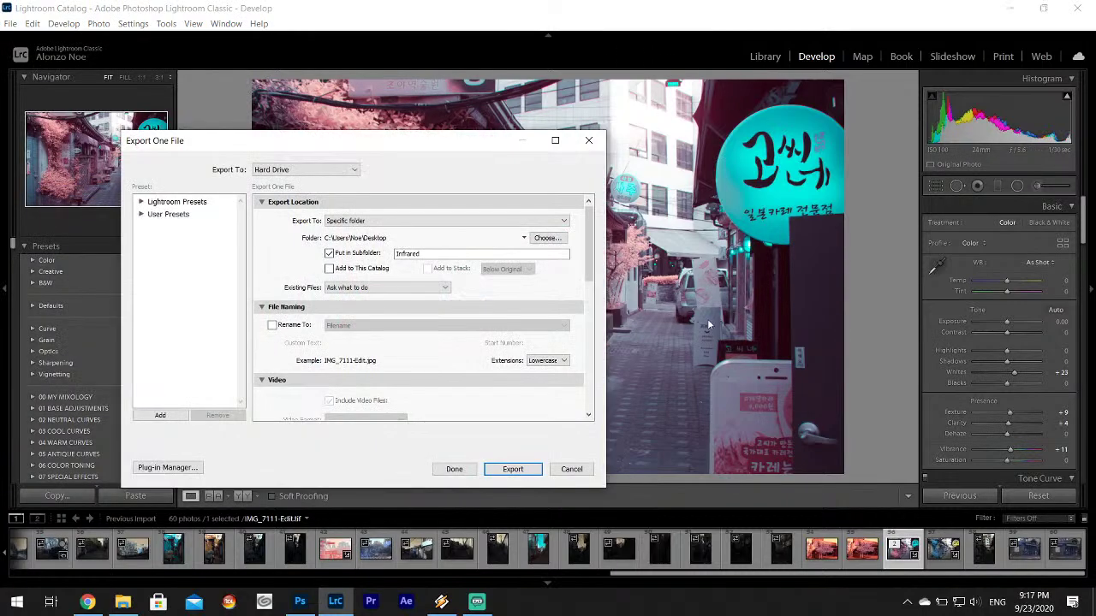
pyautogui.moveTo(589, 225); pyautogui.dragTo(625, 204)
pyautogui.click(513, 469)
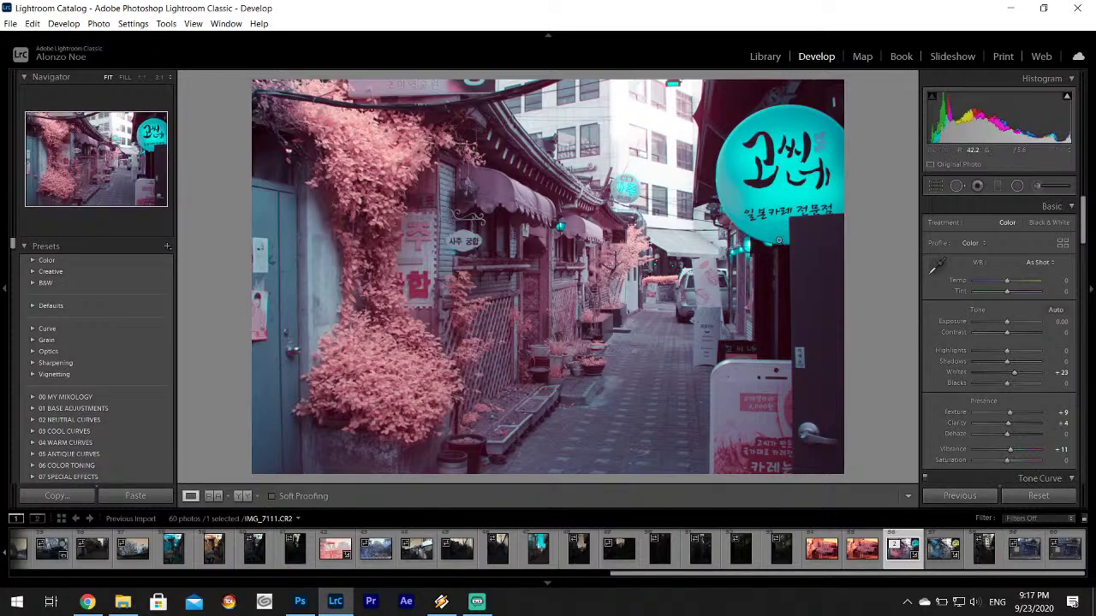
# - Look through the remaining unedited shots and compare the two shopfront photos IMG_7113.CR2 and IMG_7114.CR2
pyautogui.click(943, 548)
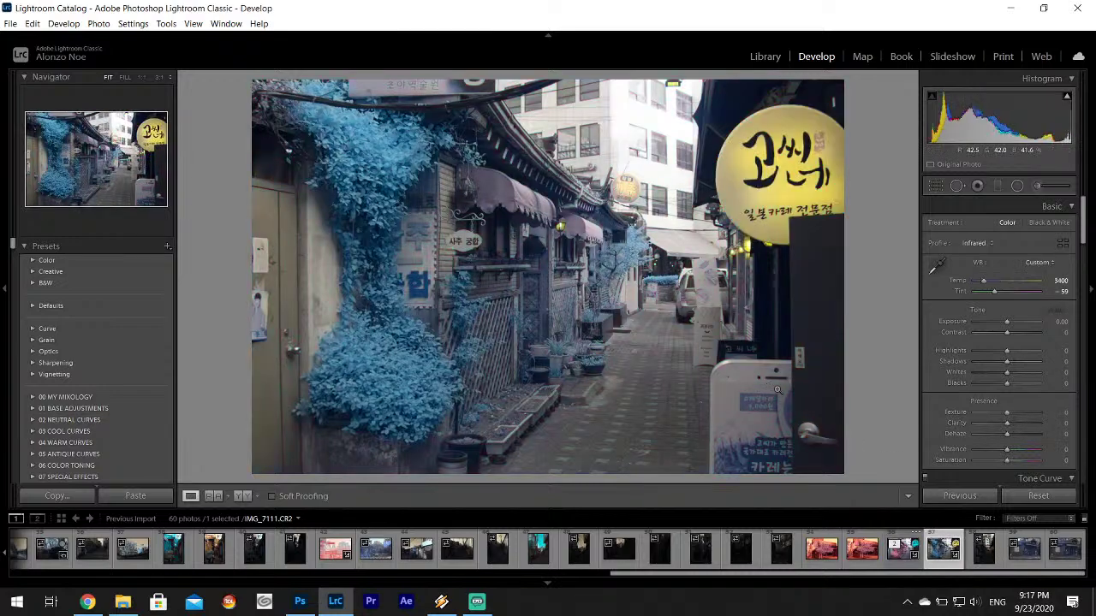
pyautogui.click(993, 557)
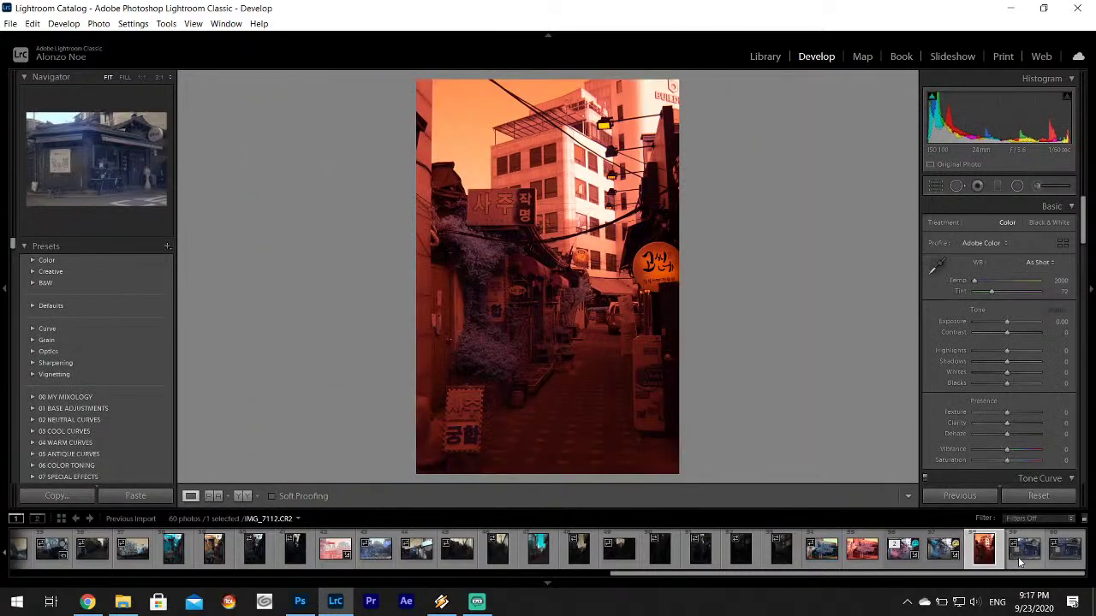
pyautogui.click(1029, 559)
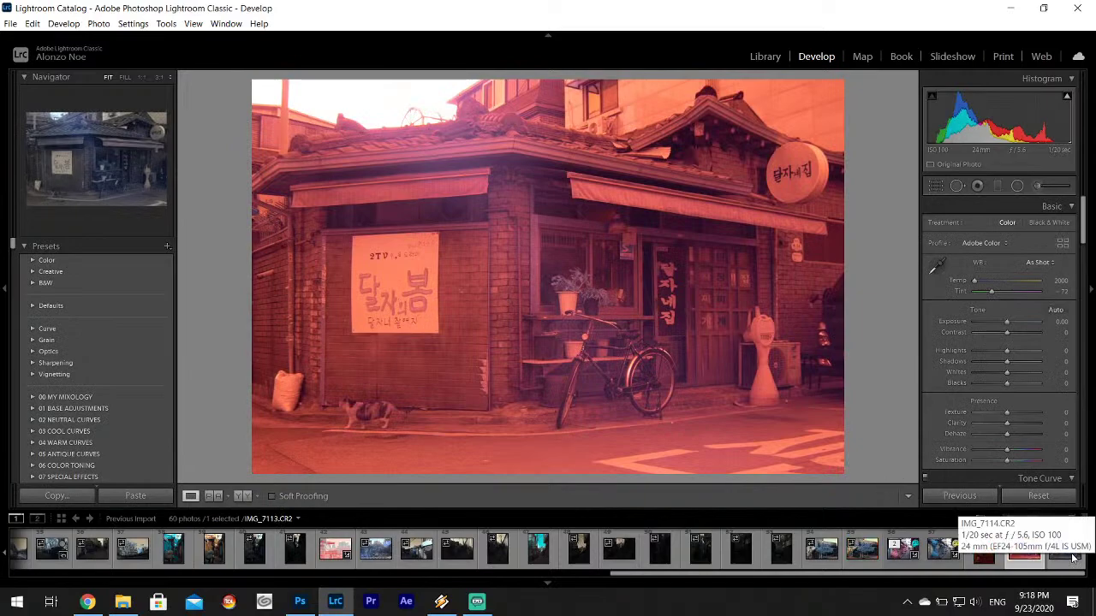
pyautogui.click(1074, 558)
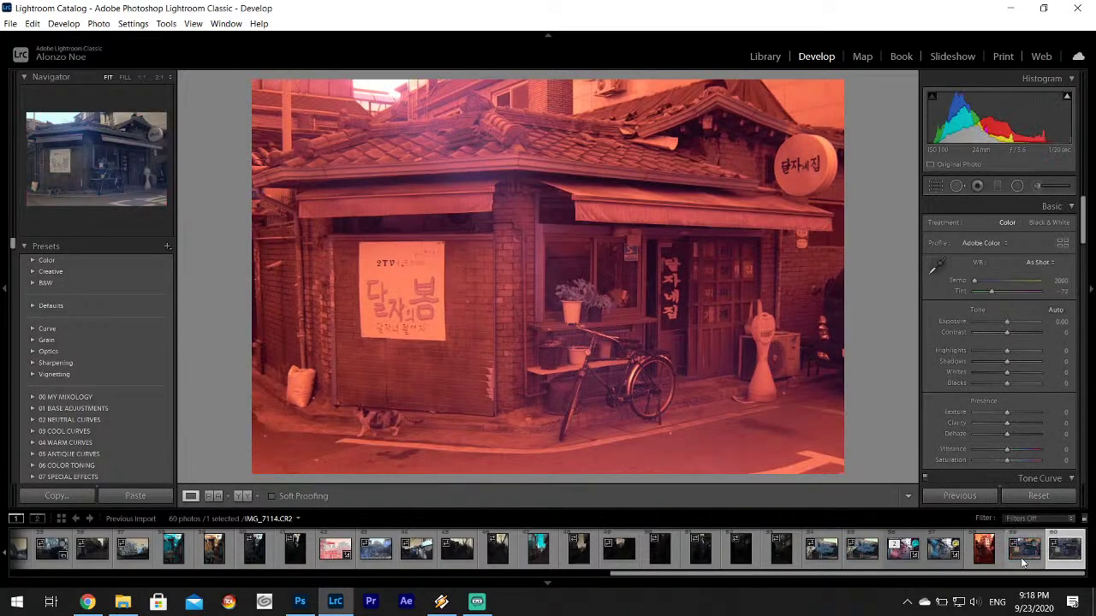
pyautogui.click(1023, 556)
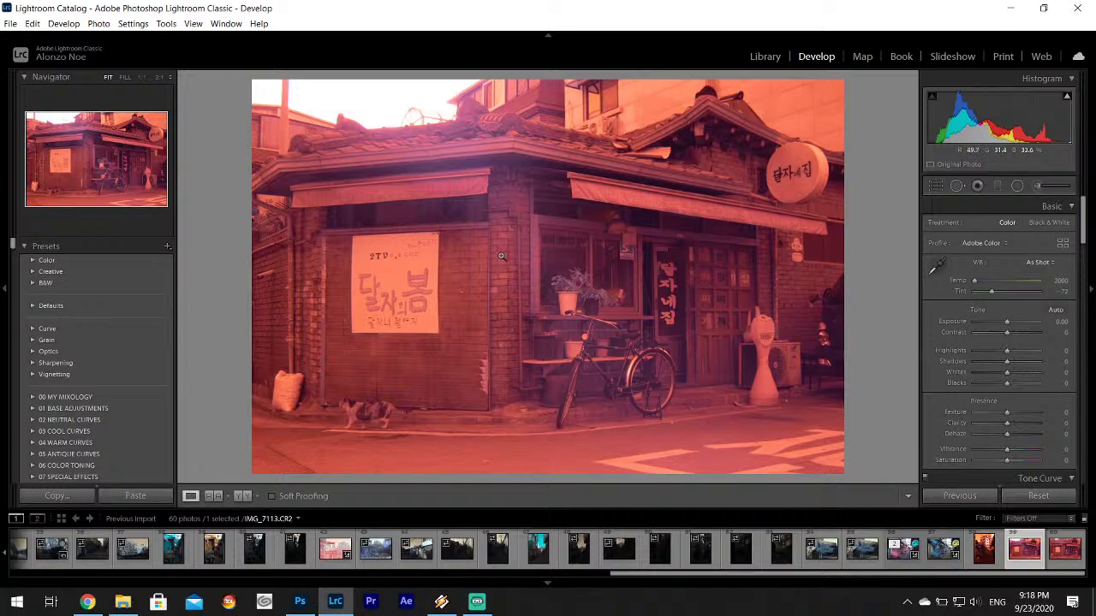
pyautogui.click(1065, 552)
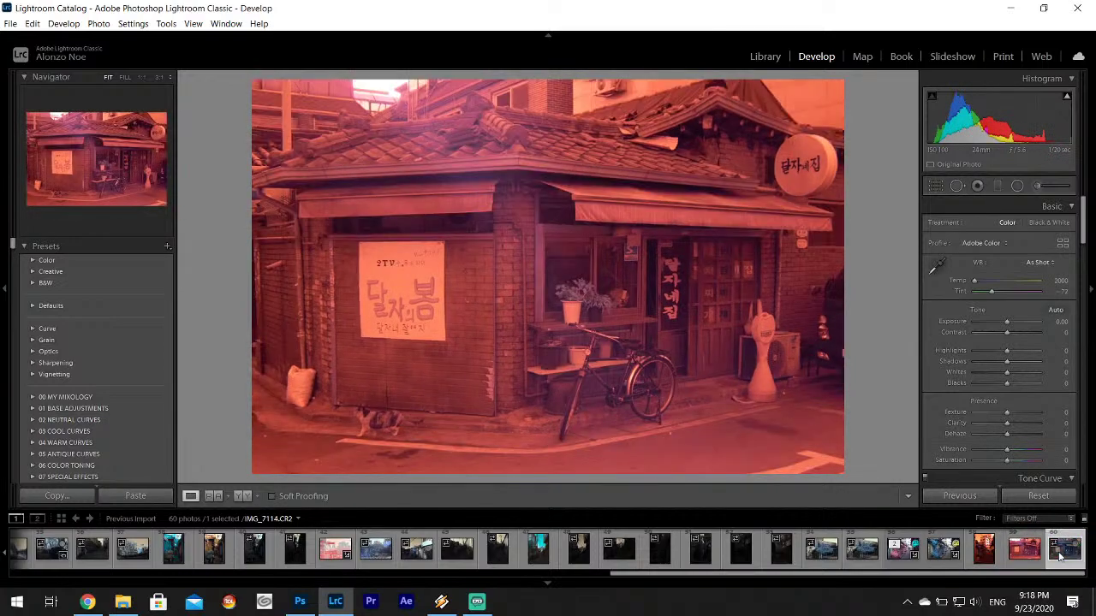
pyautogui.click(1025, 549)
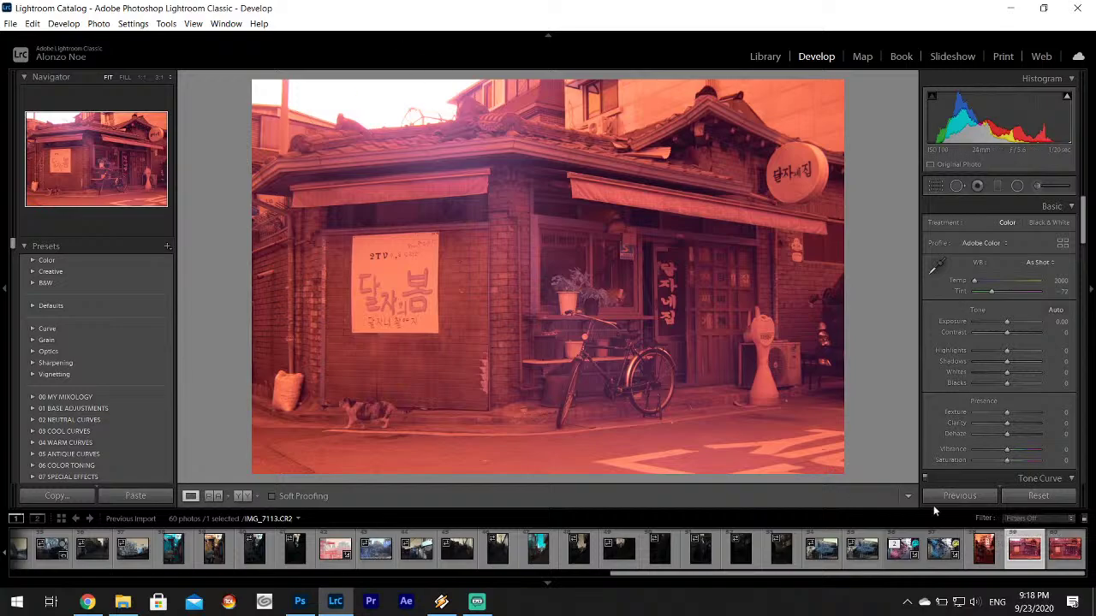
pyautogui.click(1051, 558)
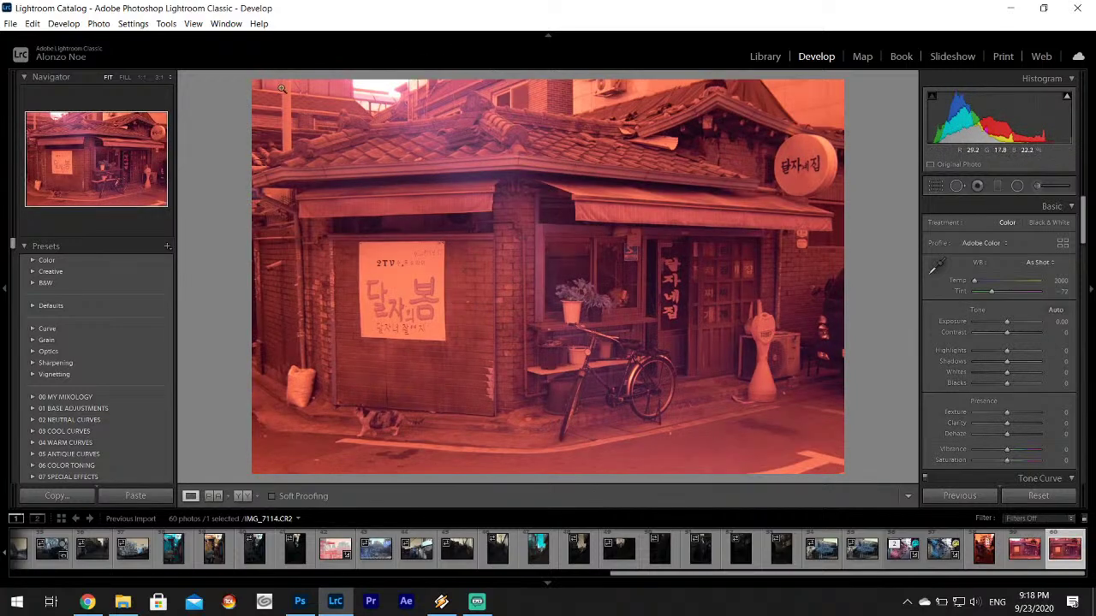
pyautogui.click(1062, 552)
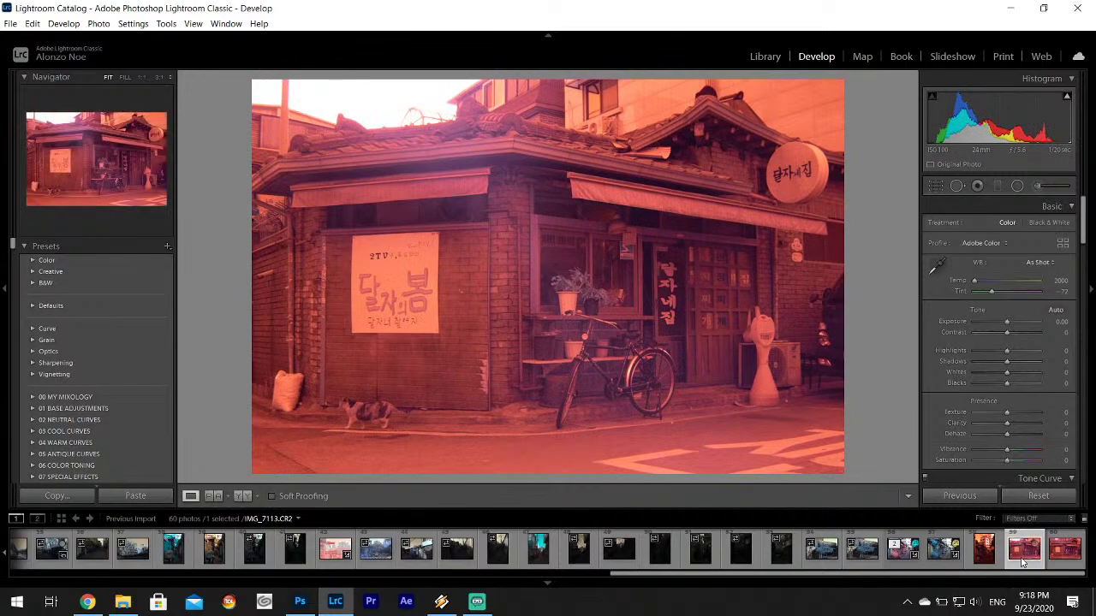
pyautogui.click(1068, 558)
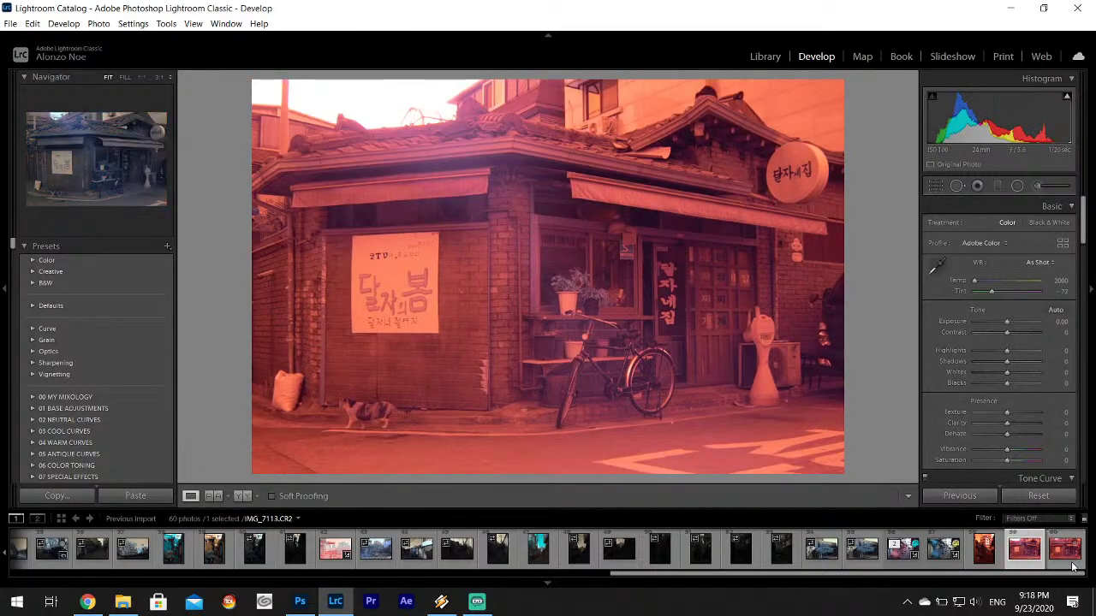
pyautogui.click(1072, 567)
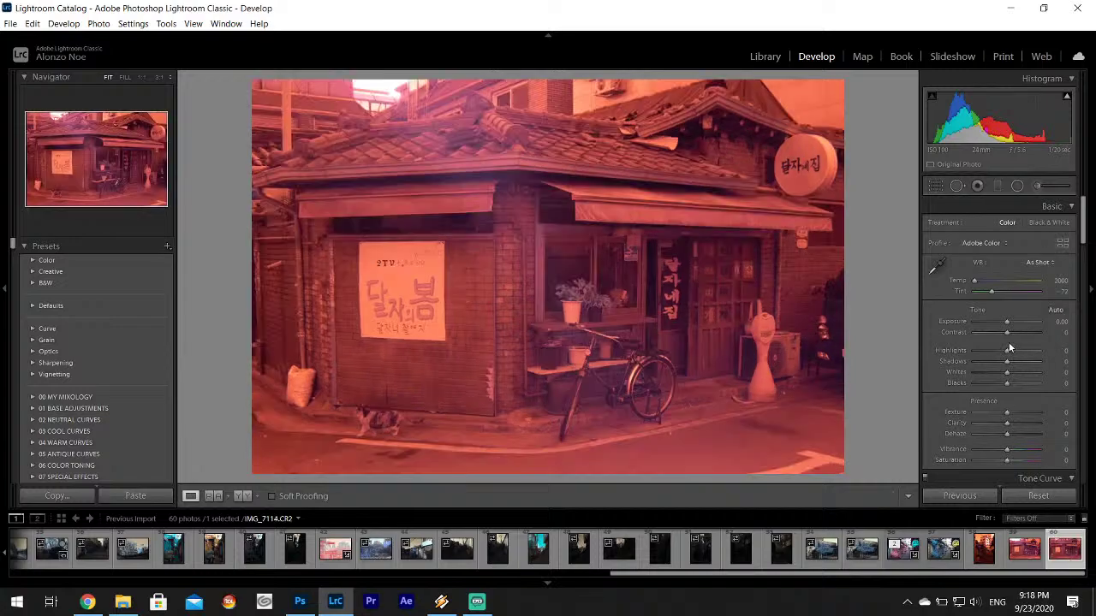
pyautogui.press('Left')
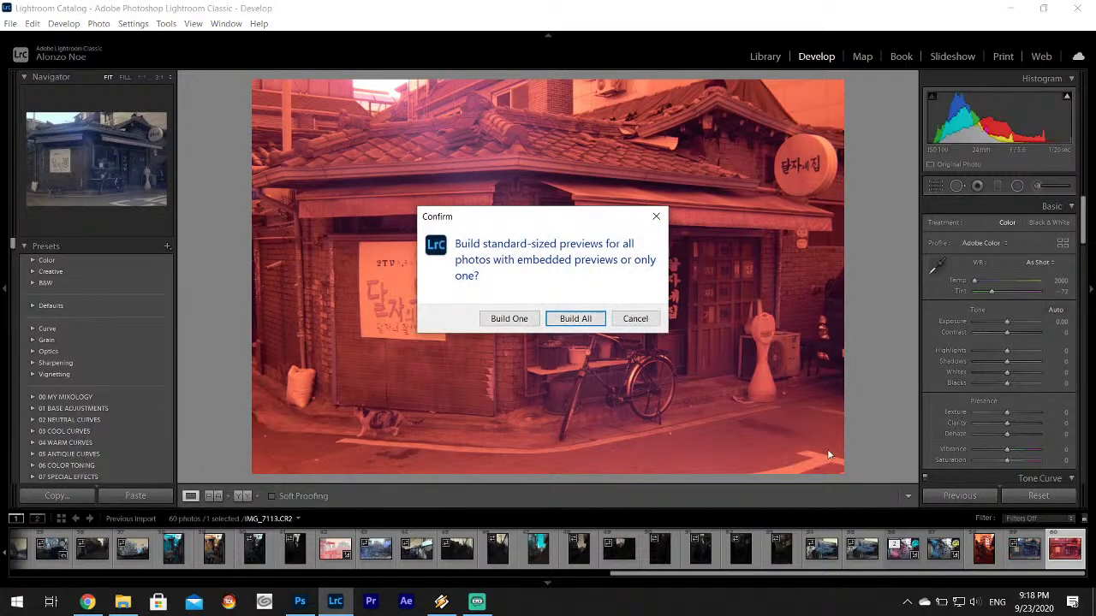
pyautogui.click(647, 323)
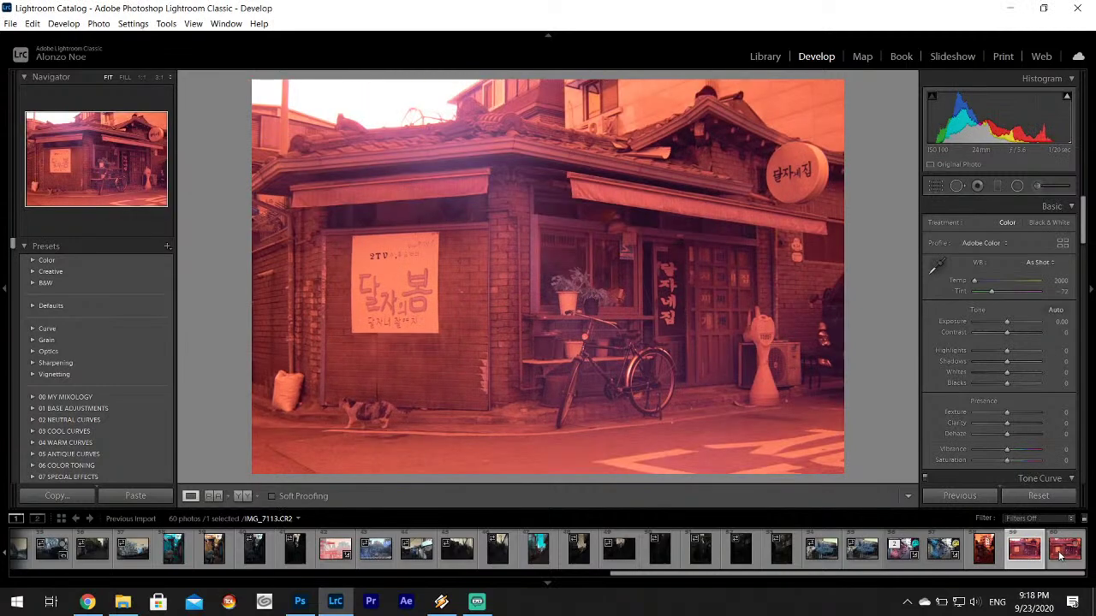
# - Set IMG_7114.CR2's white balance to Custom and apply the Infrared profile to it
pyautogui.click(1060, 555)
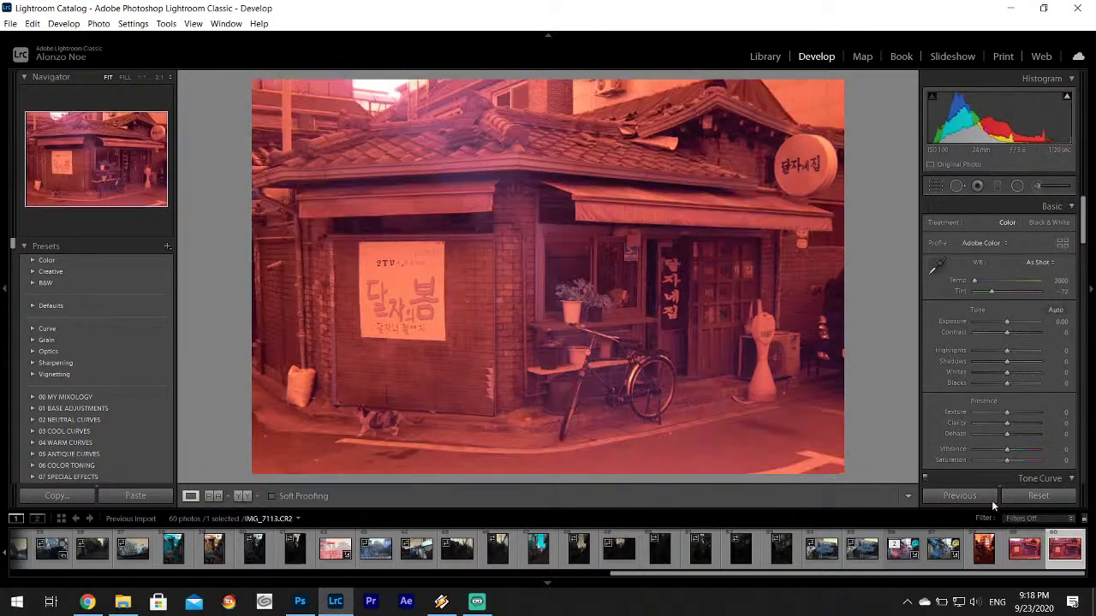
pyautogui.click(1031, 268)
pyautogui.click(995, 389)
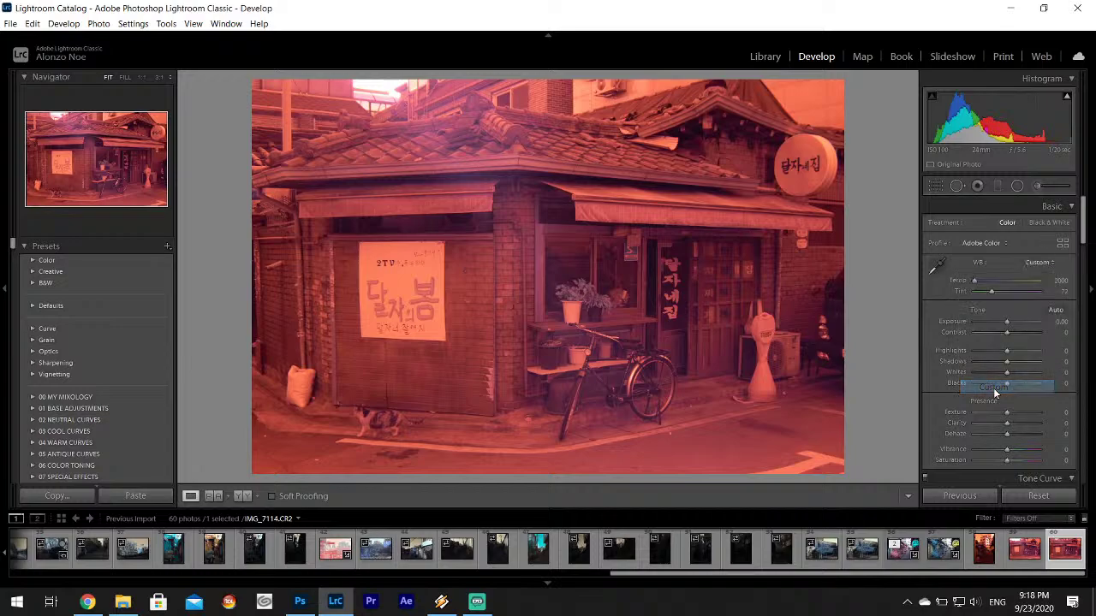
pyautogui.click(960, 244)
pyautogui.click(950, 347)
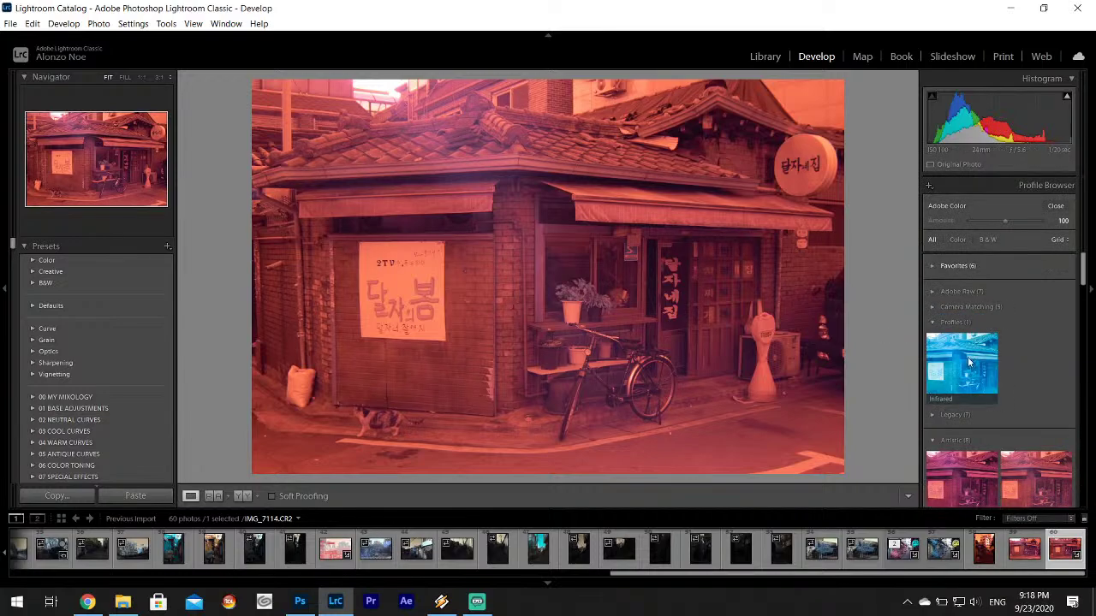
pyautogui.click(978, 370)
pyautogui.click(1055, 205)
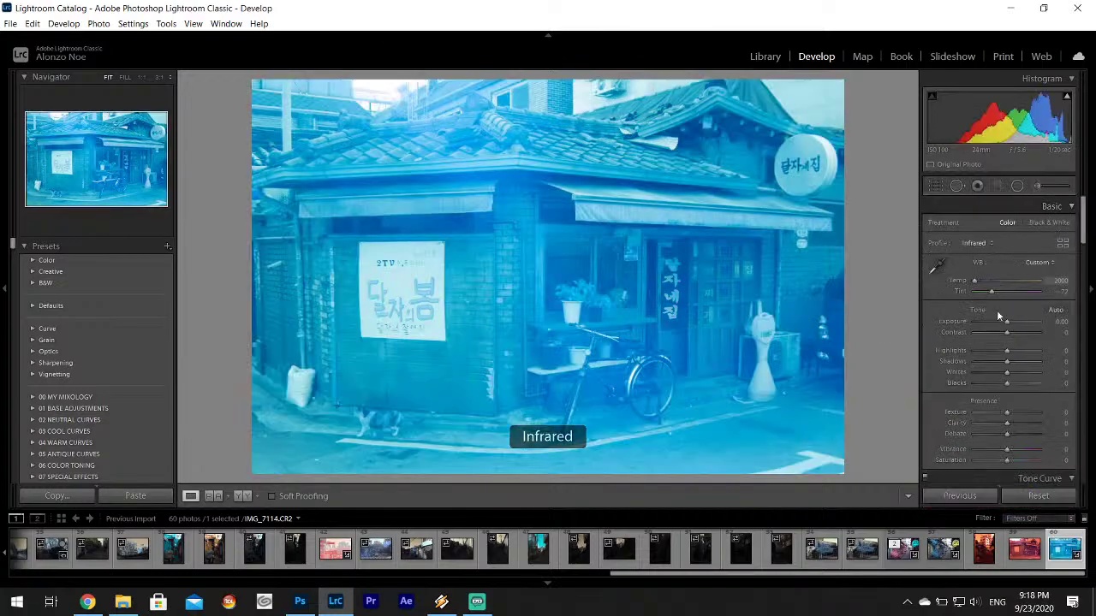
# - Sample the shopfront photo's white balance from the building wall, resample it from the road, and lower Highlights to -100
pyautogui.click(942, 266)
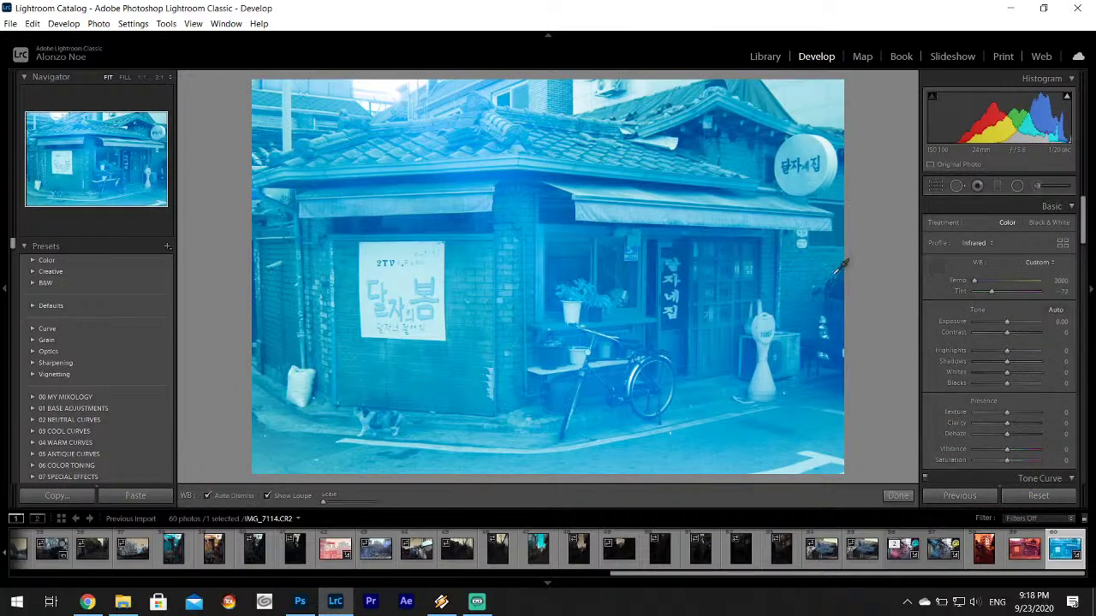
pyautogui.click(473, 279)
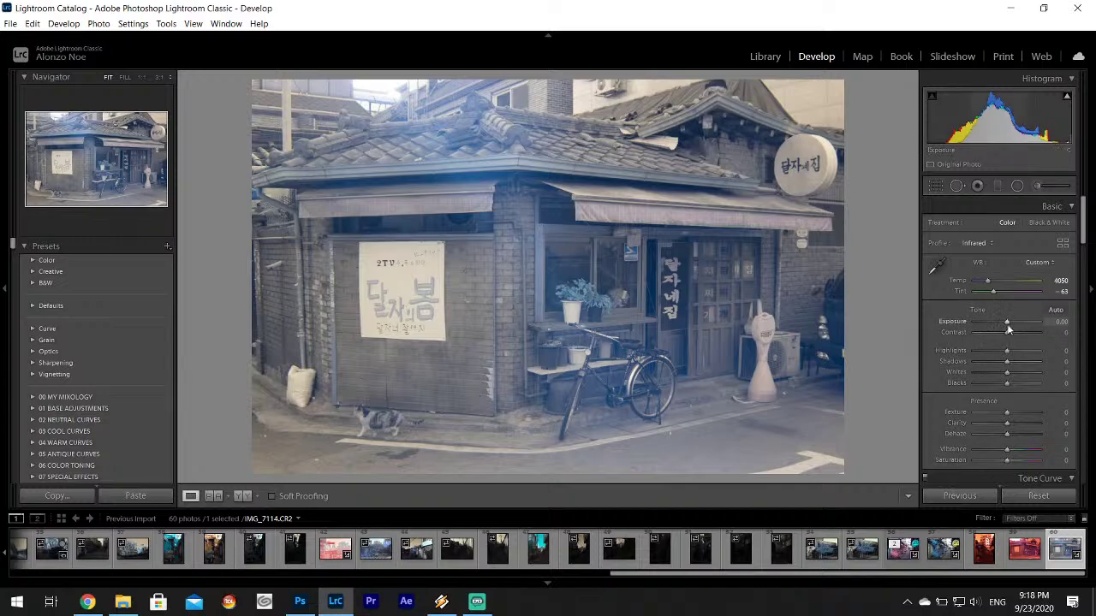
pyautogui.click(937, 267)
pyautogui.click(706, 445)
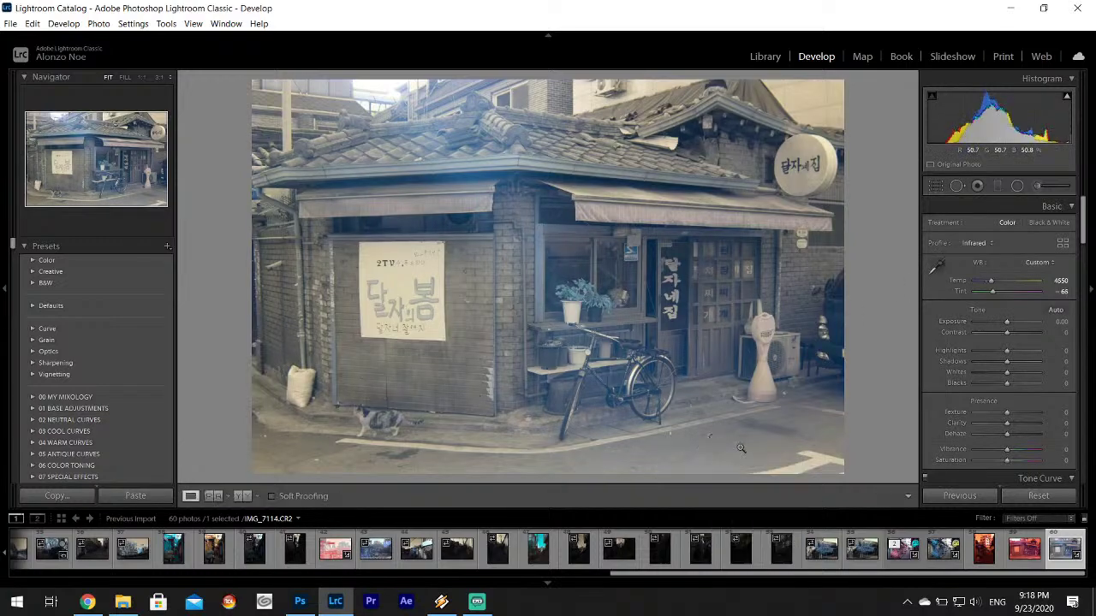
pyautogui.moveTo(976, 351); pyautogui.dragTo(960, 358)
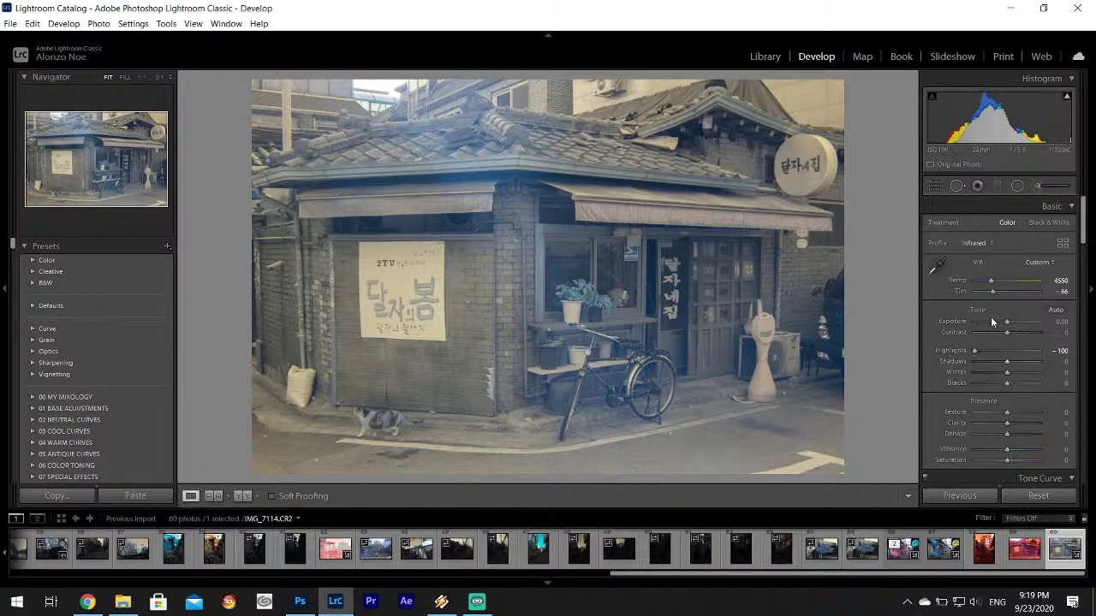
# - Resample the white balance from the road and from the area beneath the round sign, then try Exposure -0.35 and reset it
pyautogui.click(933, 272)
pyautogui.click(791, 417)
pyautogui.click(935, 267)
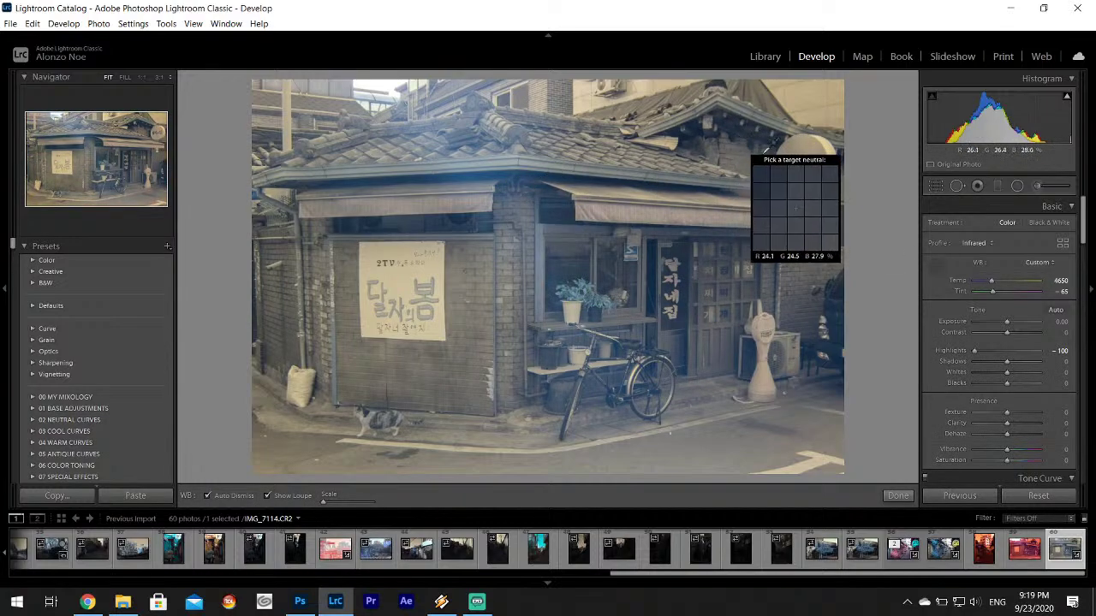
pyautogui.click(835, 195)
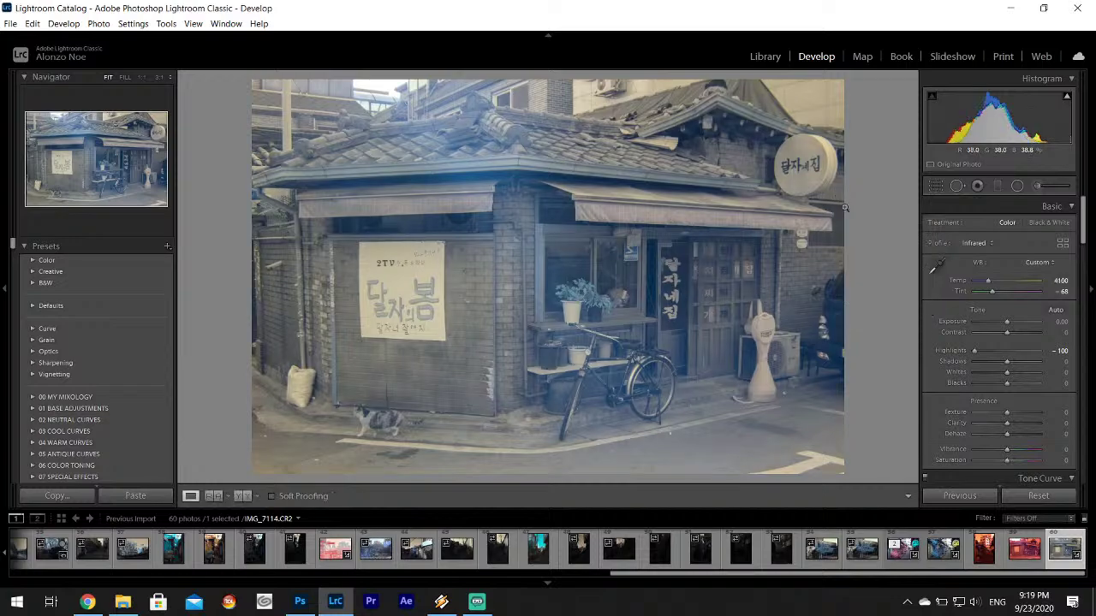
pyautogui.moveTo(1007, 323); pyautogui.dragTo(1005, 321)
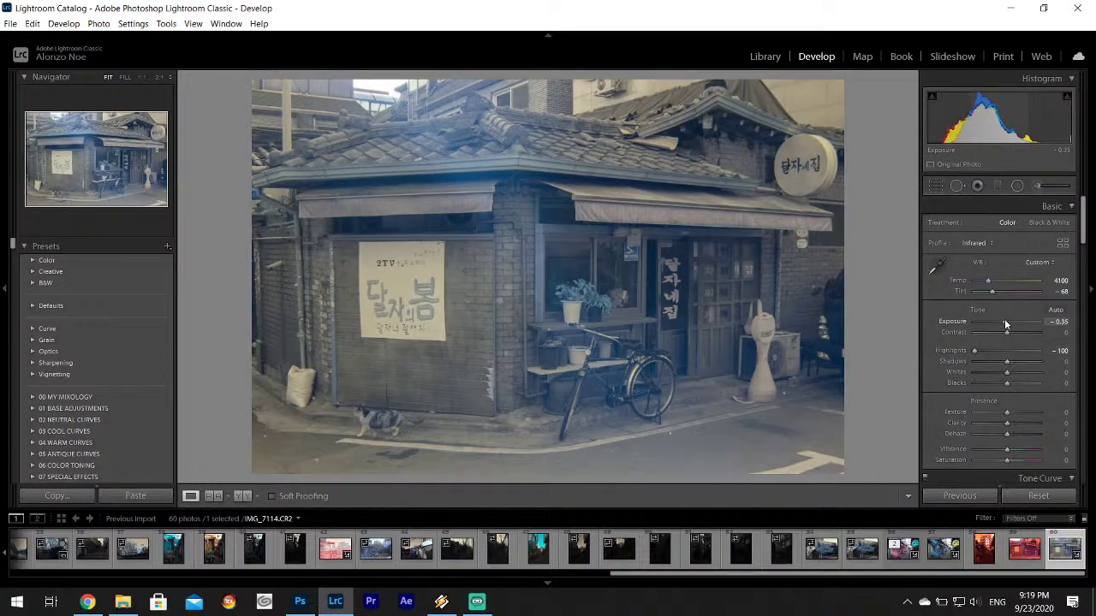
pyautogui.doubleClick(957, 324)
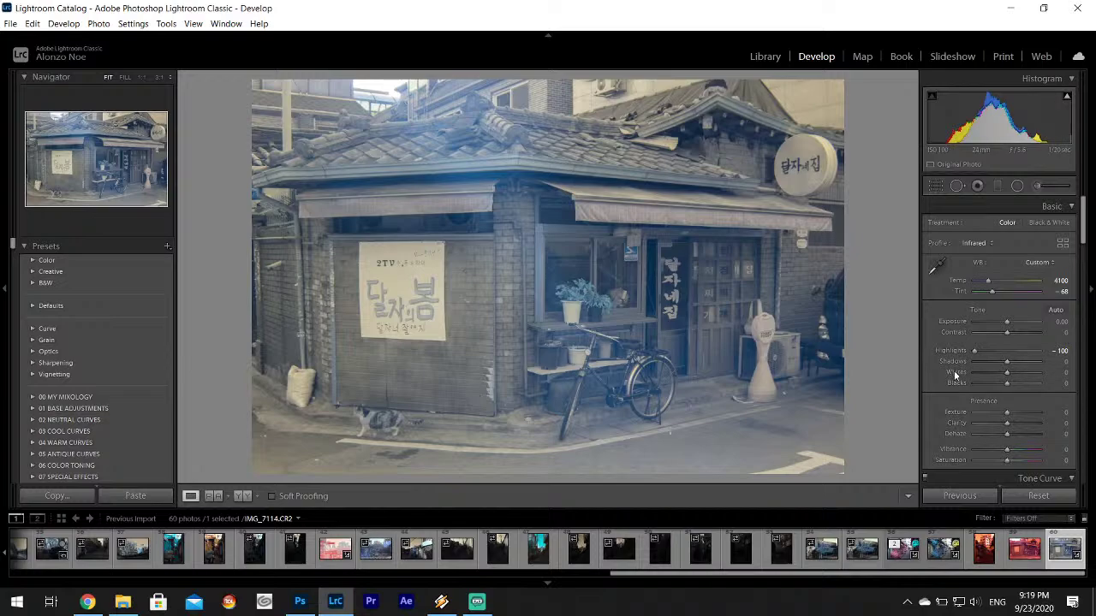
# - Open the shopfront photo IMG_7114.CR2 for editing in Adobe Photoshop 2020
pyautogui.rightClick(587, 353)
pyautogui.moveTo(643, 330)
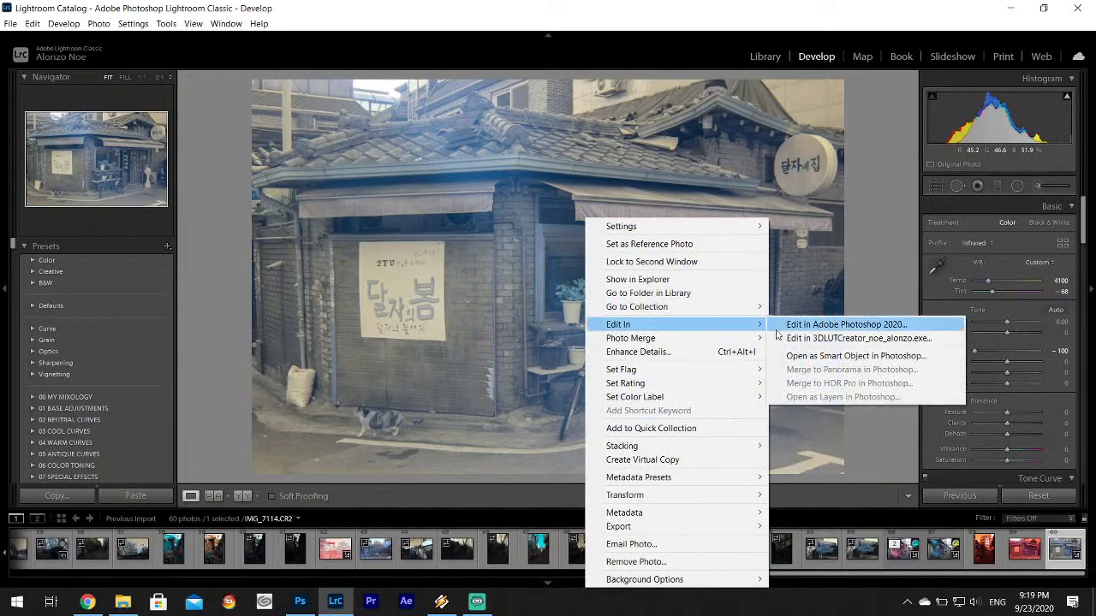
pyautogui.click(875, 325)
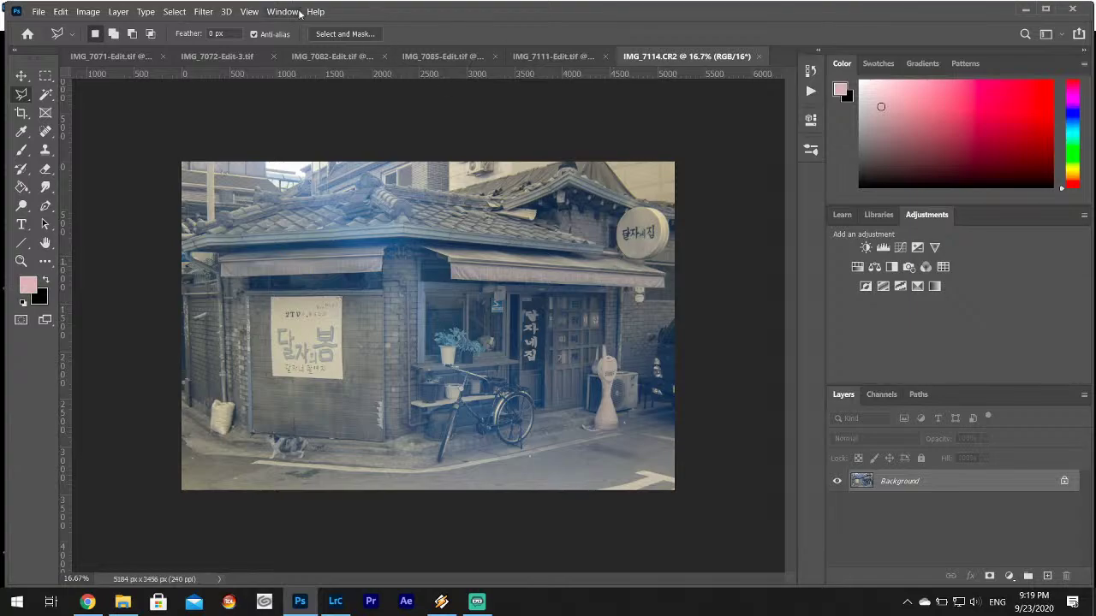
# - Apply the Channel Mixer's Infrared Legacy preset to the shopfront photo
pyautogui.click(88, 12)
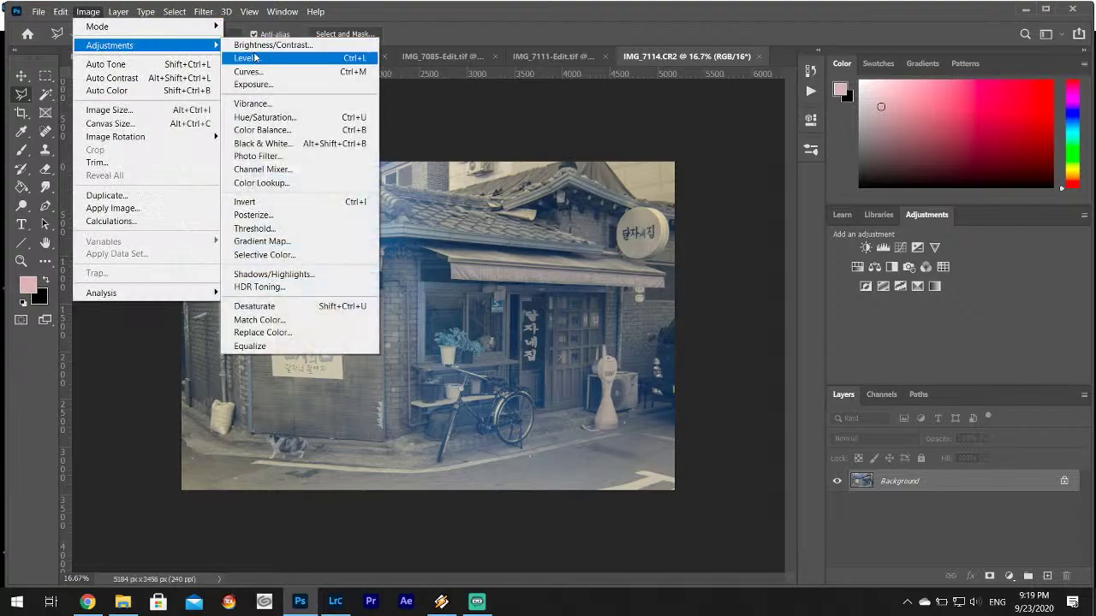
pyautogui.moveTo(140, 46)
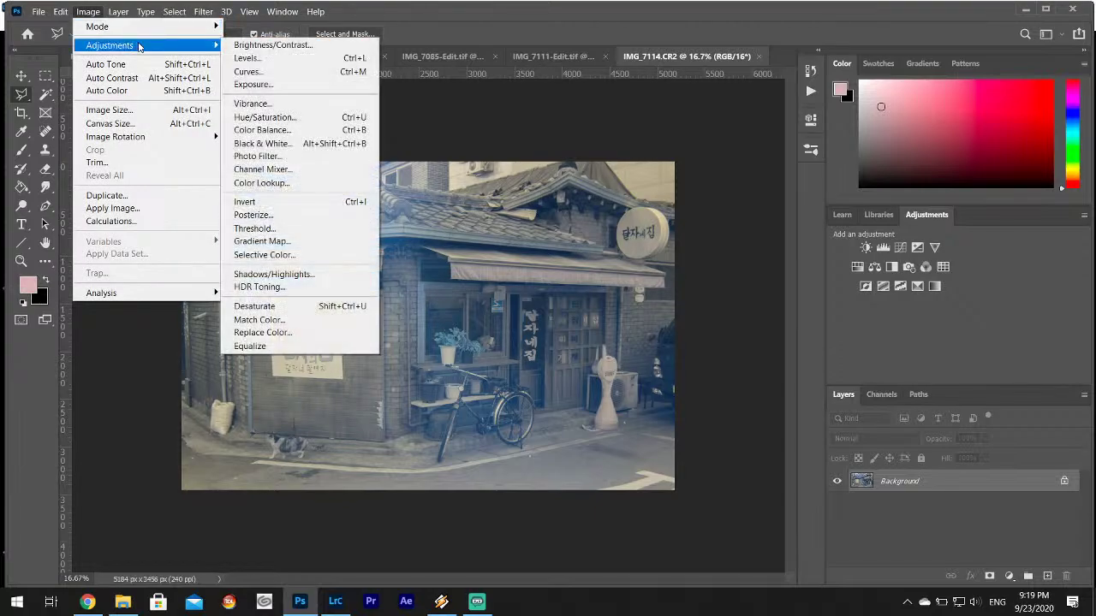
pyautogui.click(276, 170)
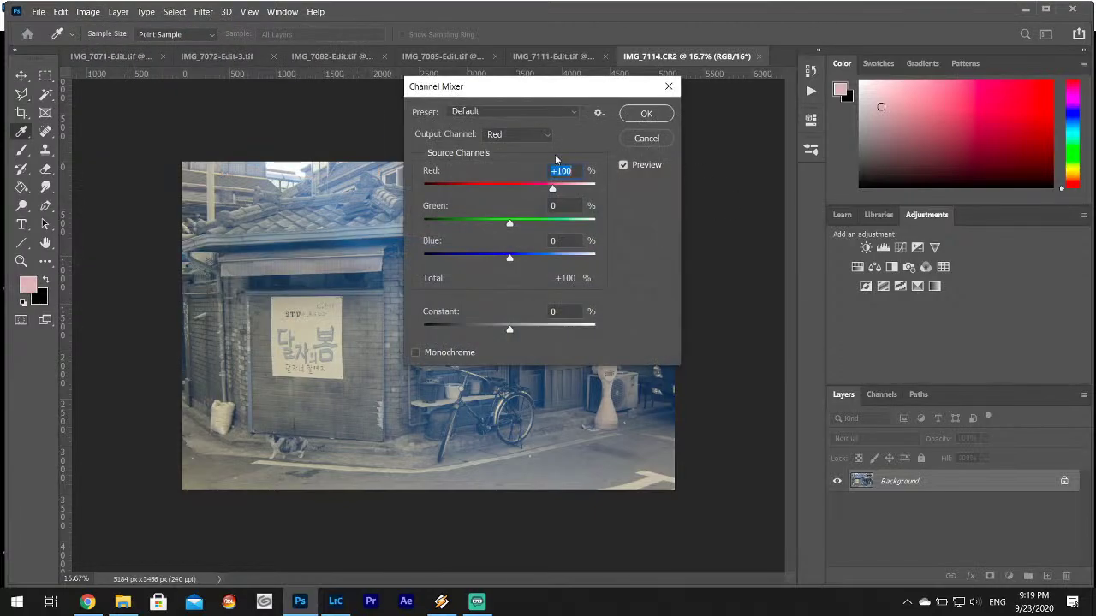
pyautogui.click(543, 112)
pyautogui.click(557, 241)
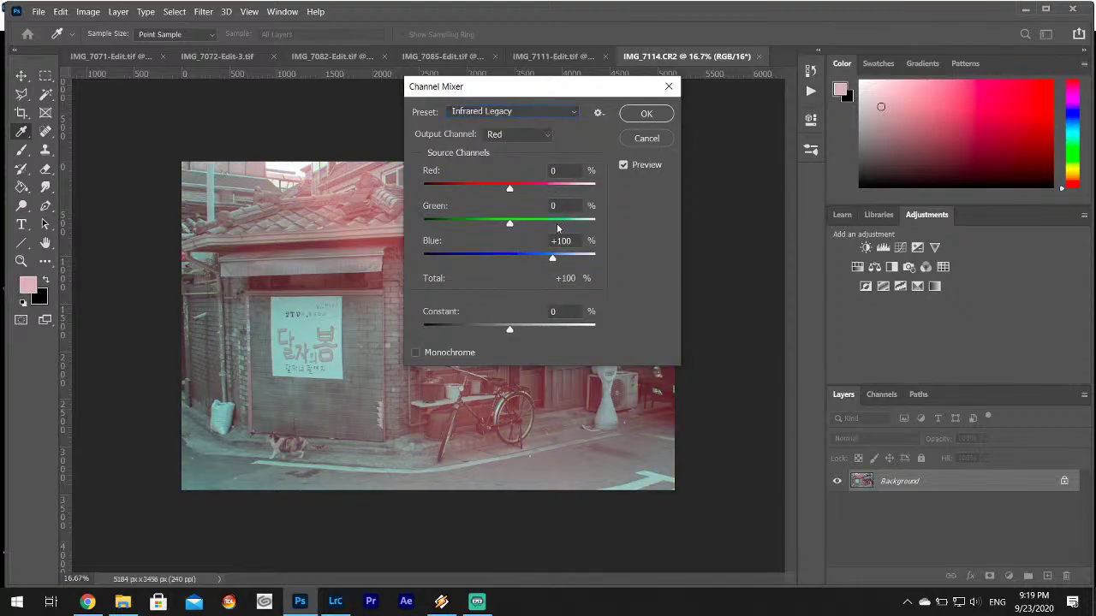
pyautogui.click(649, 114)
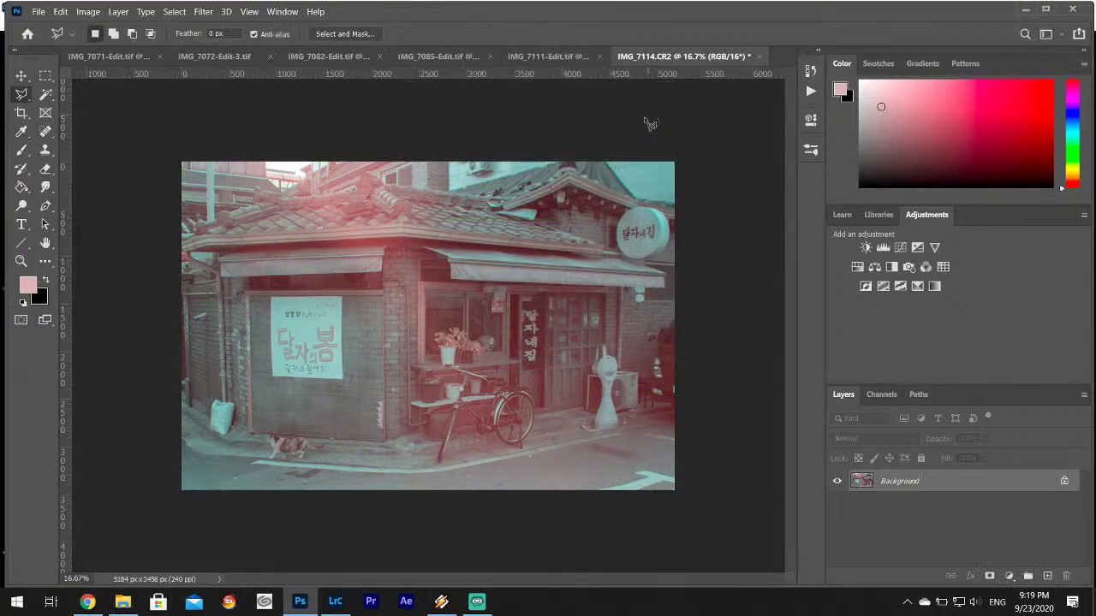
# - Save the channel-swapped shopfront photo and switch to Lightroom Classic
pyautogui.click(39, 11)
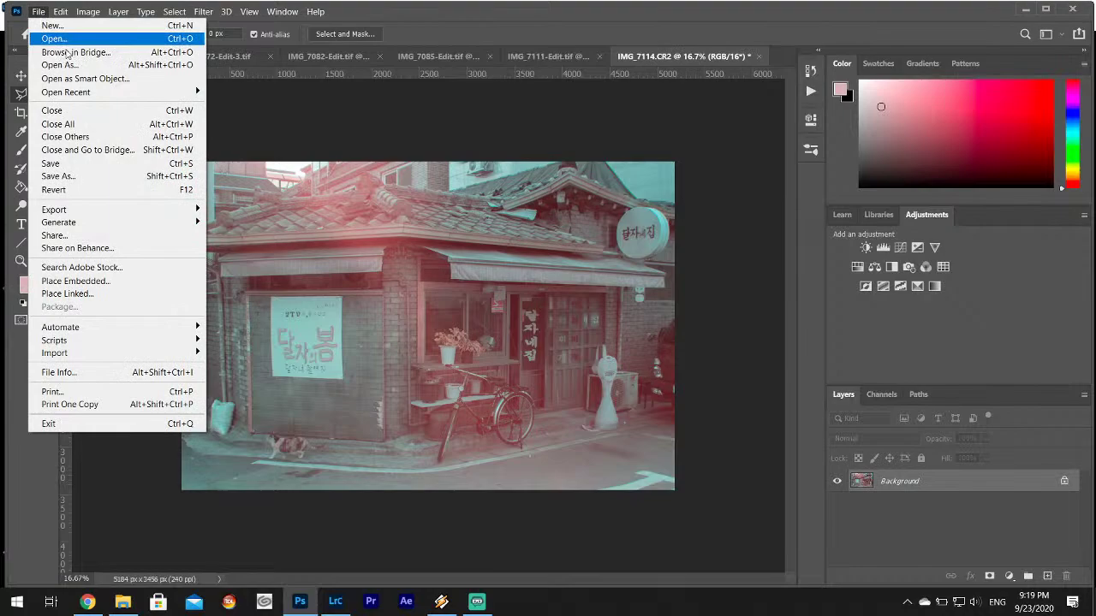
pyautogui.click(76, 156)
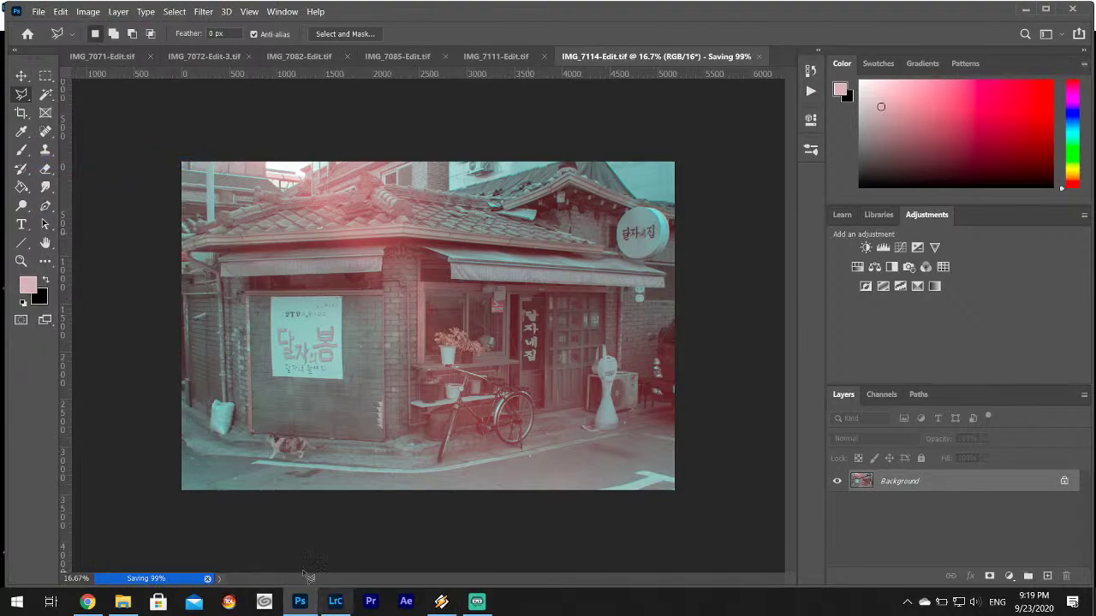
pyautogui.moveTo(333, 604)
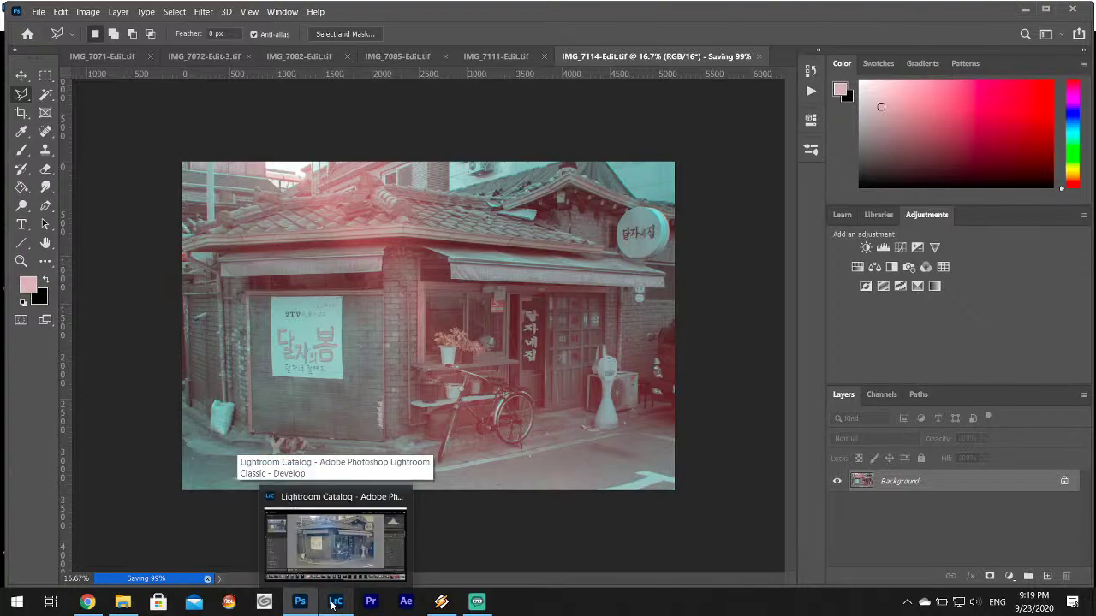
pyautogui.click(333, 604)
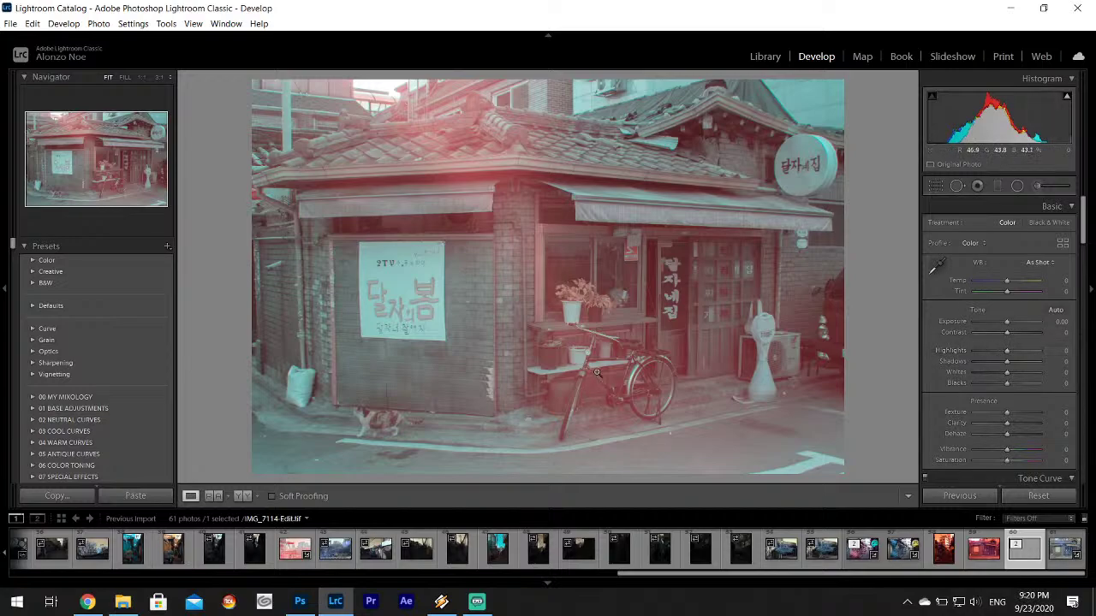
pyautogui.click(300, 602)
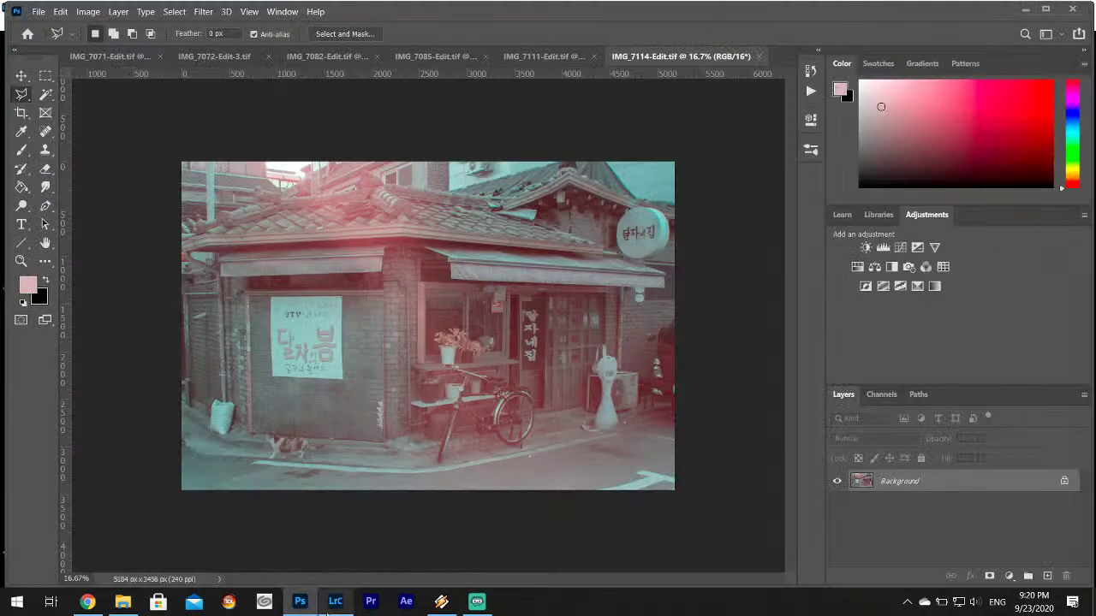
pyautogui.click(333, 604)
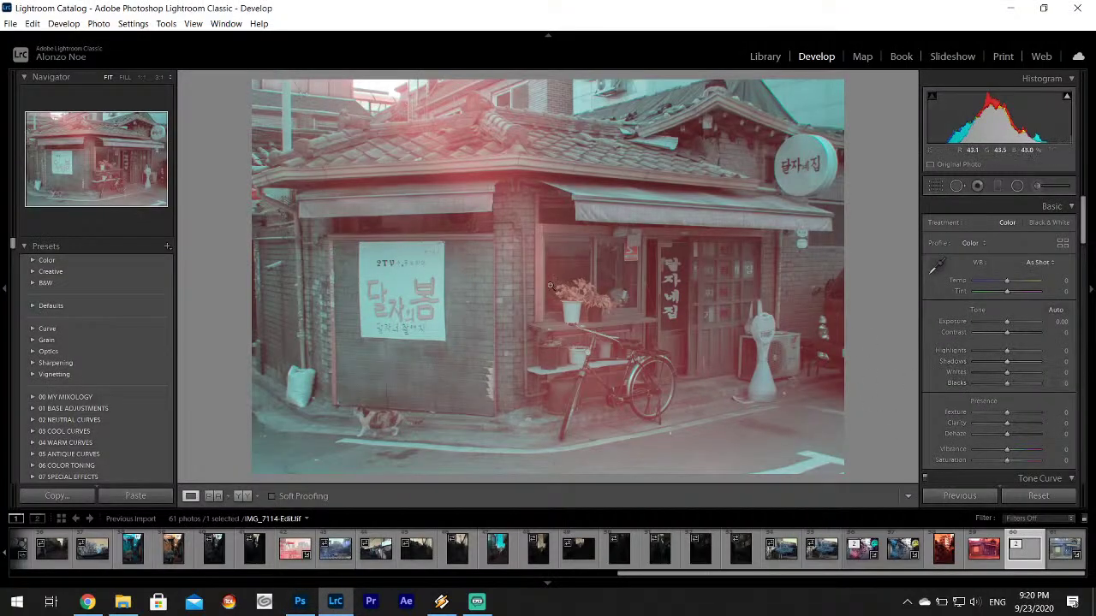
# - Sample the white balance of IMG_7114-Edit.tif from the pavement below the wall and raise Contrast to +16
pyautogui.click(935, 268)
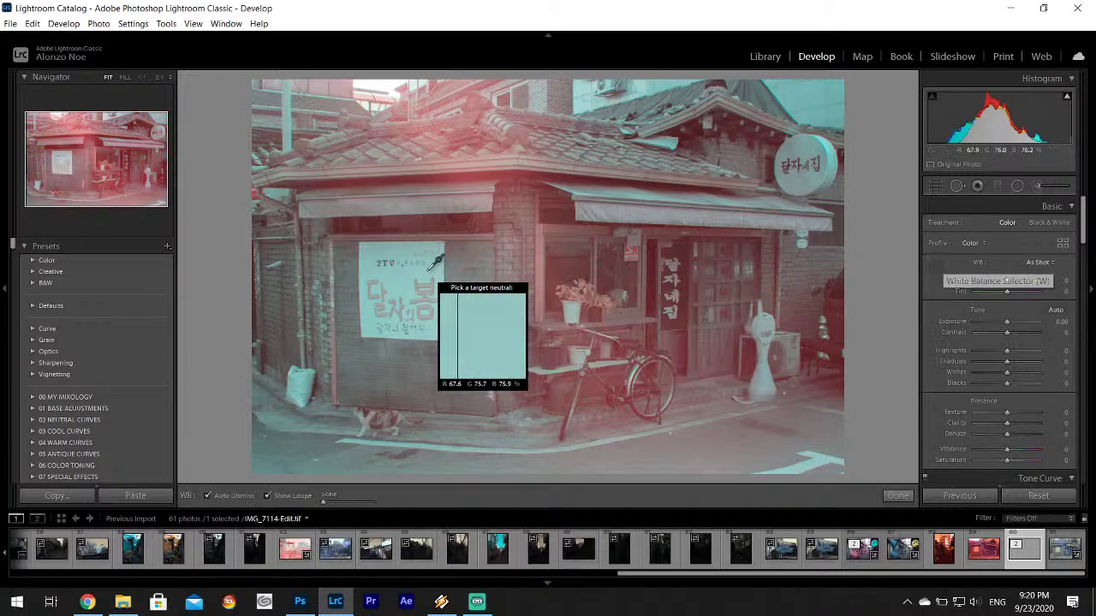
pyautogui.click(485, 433)
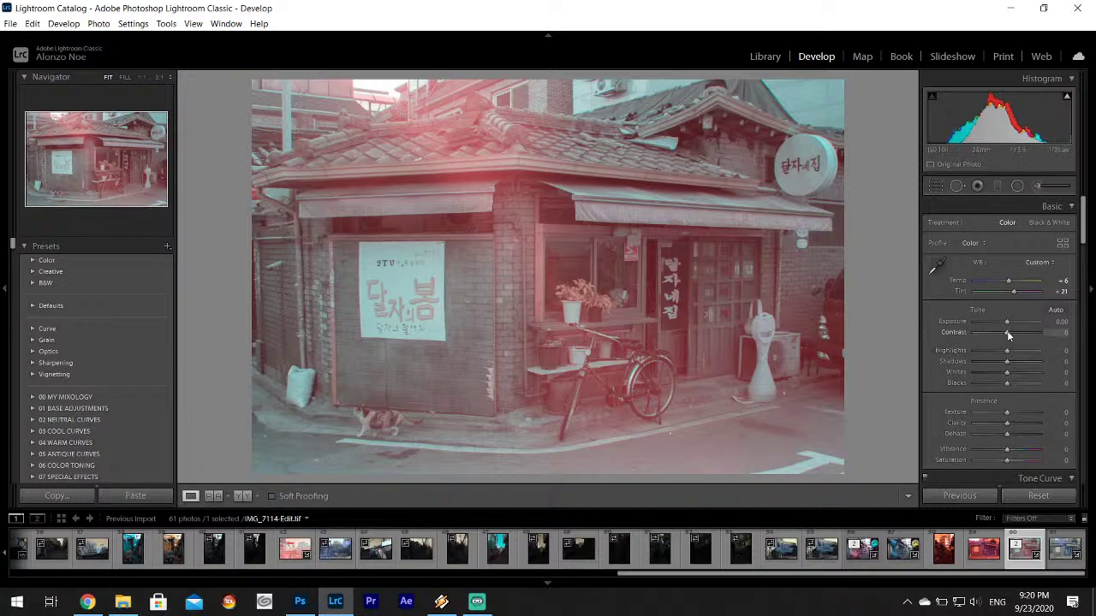
pyautogui.moveTo(1008, 336); pyautogui.dragTo(1014, 341)
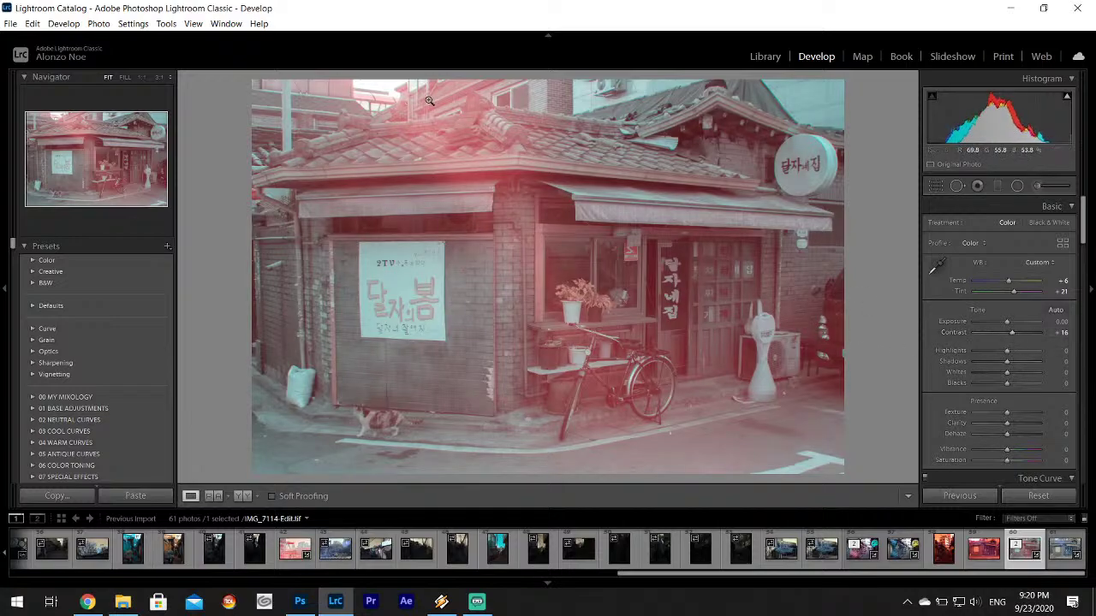
# - Split-tone the shopfront photo's shadows with a violet-blue at Hue 262 and Saturation 22
pyautogui.moveTo(1084, 221); pyautogui.dragTo(1094, 310)
pyautogui.click(1040, 331)
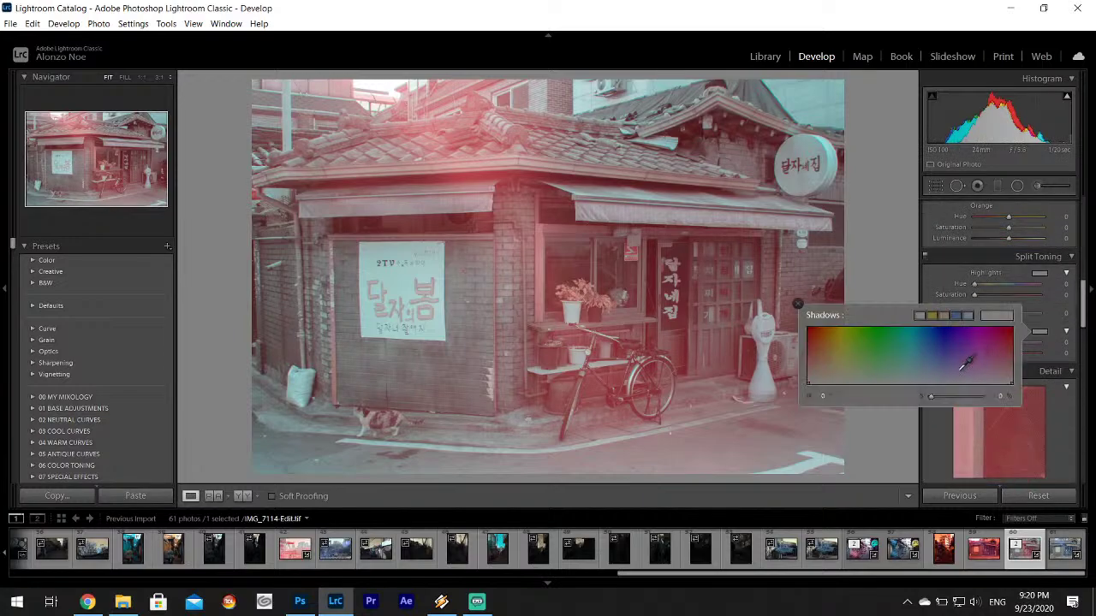
pyautogui.click(957, 371)
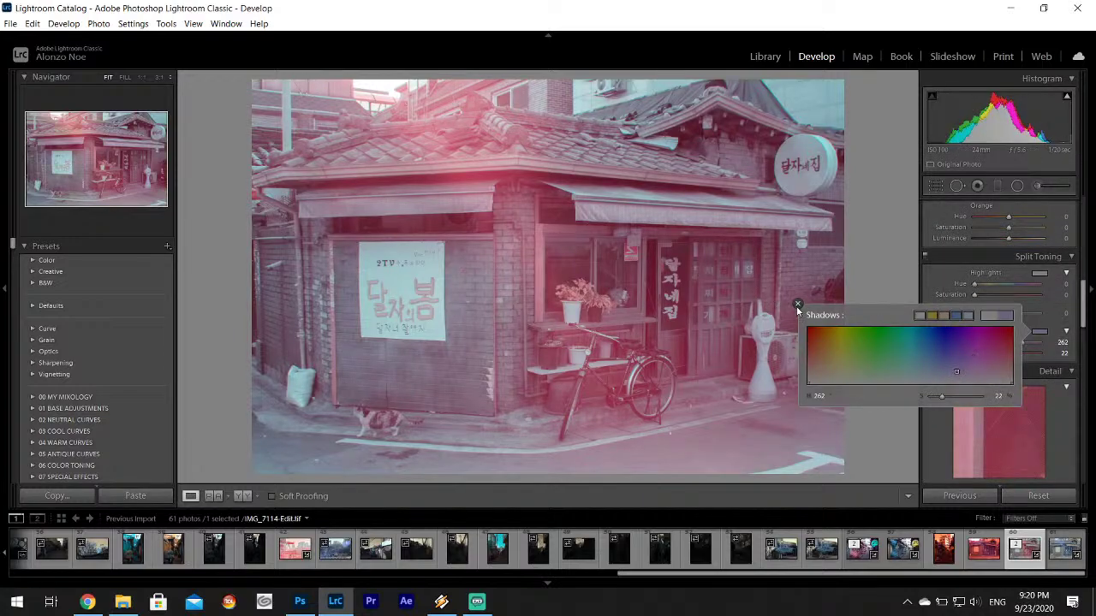
pyautogui.click(797, 304)
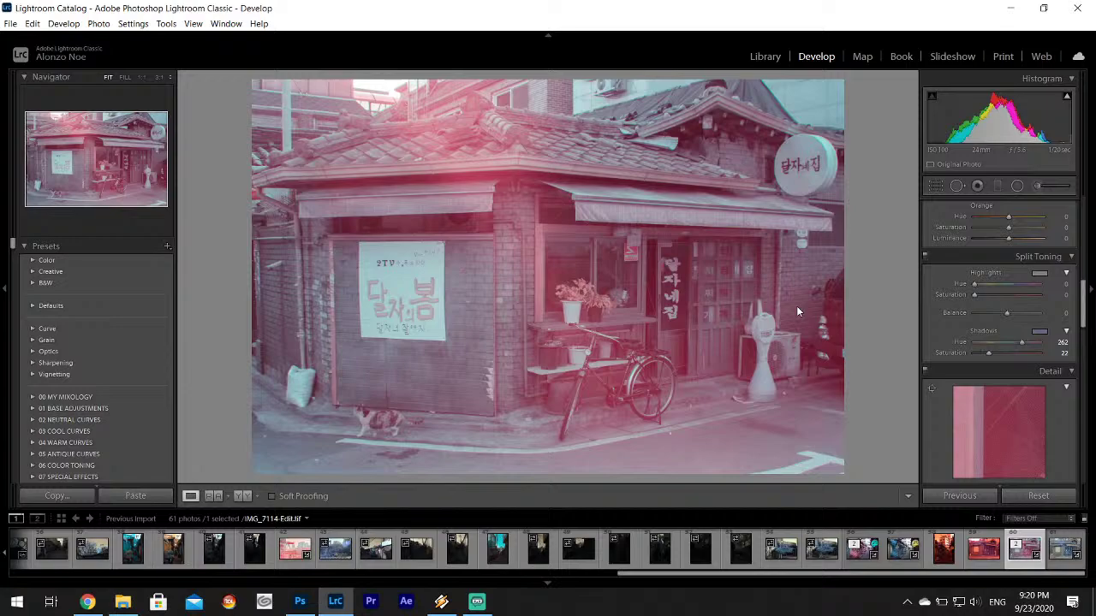
# - Export the finished shopfront photo
pyautogui.click(9, 22)
pyautogui.click(42, 191)
pyautogui.click(512, 469)
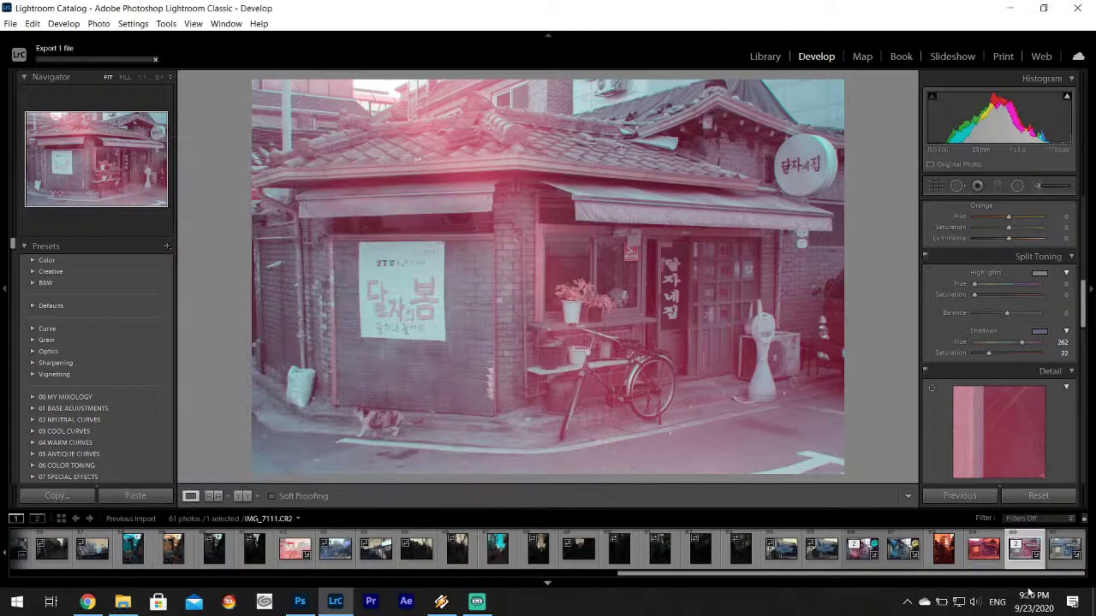
# - Switch to the Library and display the 2018 April folder on the Street drive
pyautogui.click(766, 56)
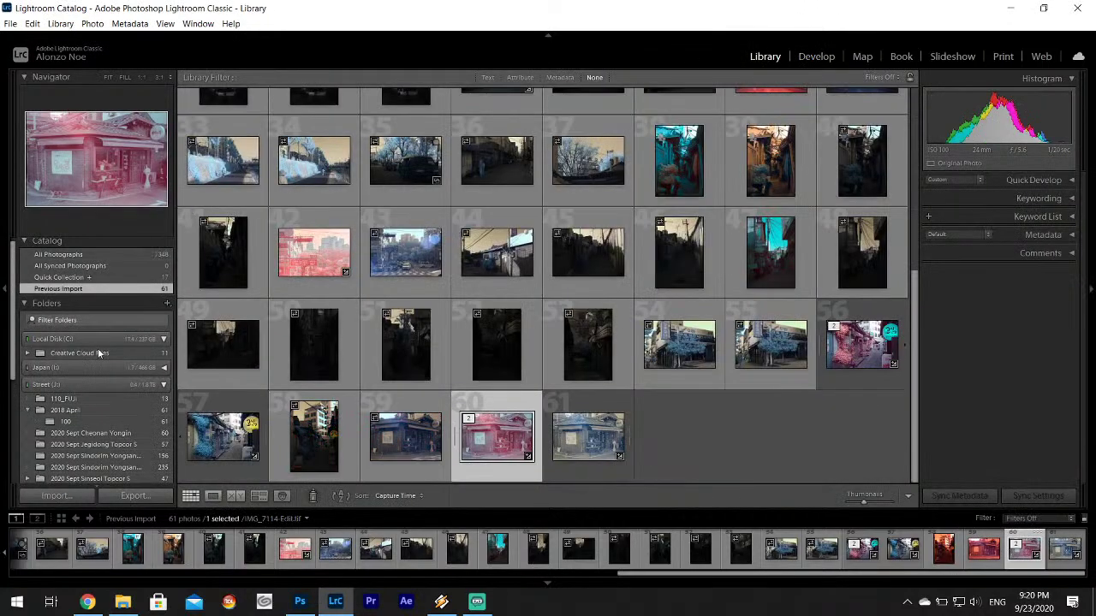
pyautogui.scroll(-2, 99, 420)
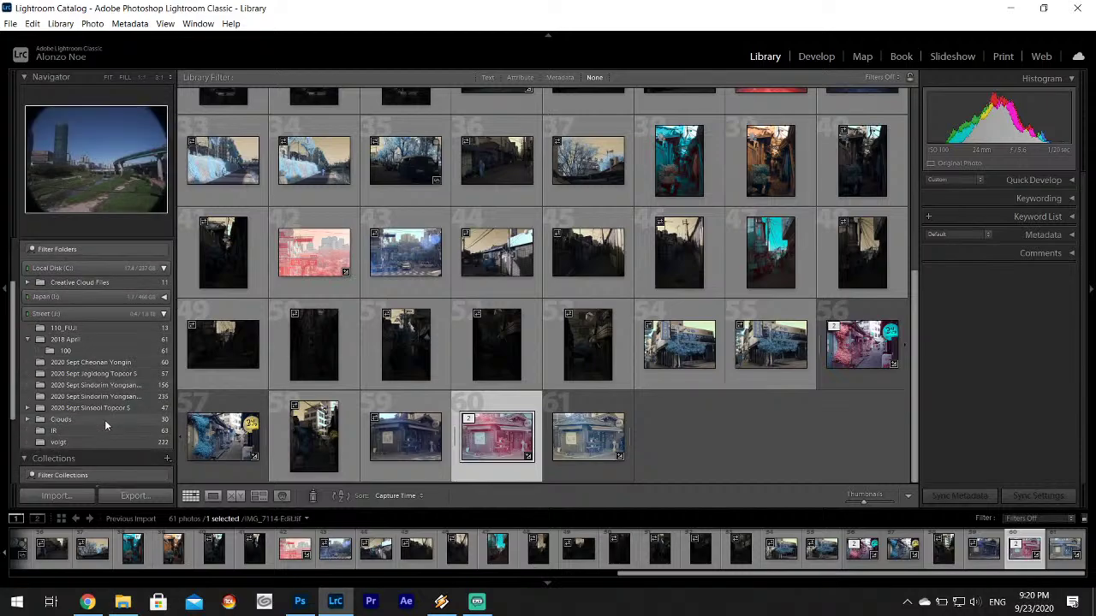
pyautogui.click(65, 341)
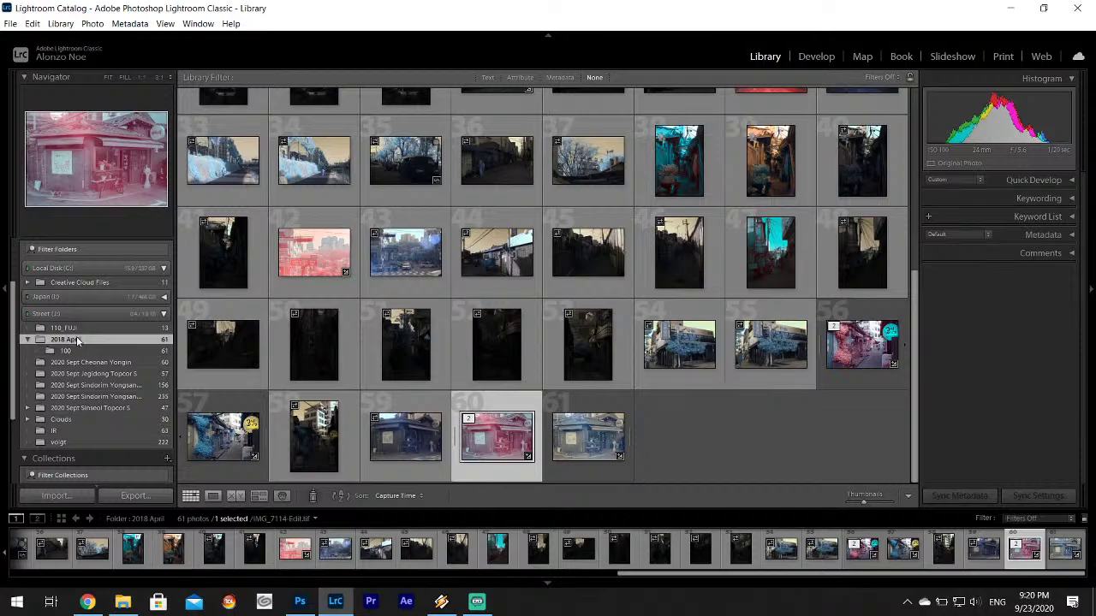
pyautogui.click(76, 337)
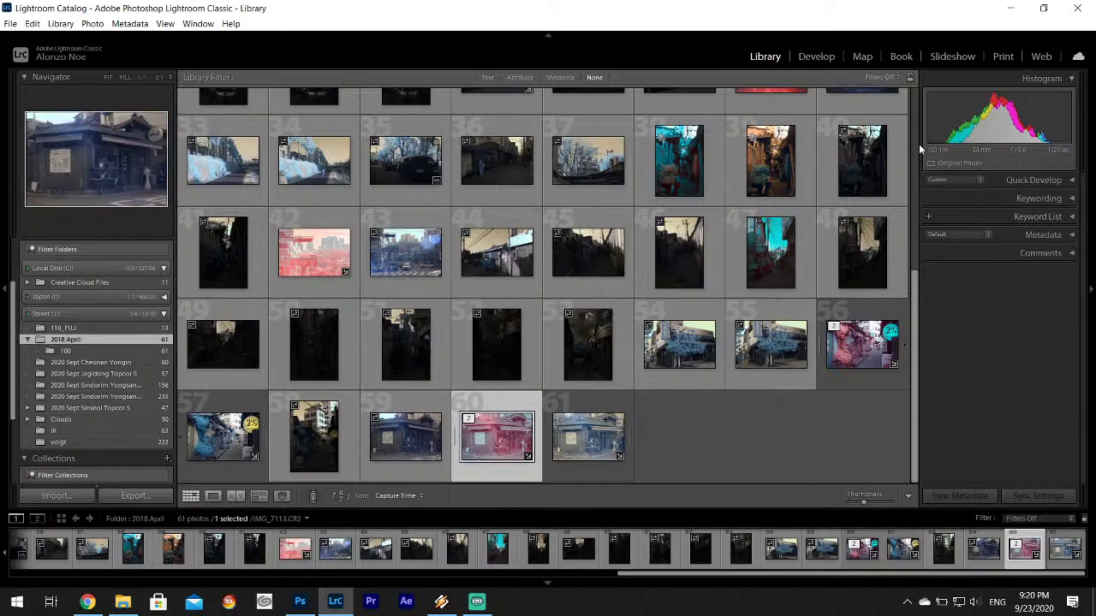
# - Examine the cat beside the wall in the shopfront photo up close in Develop, and return to the full view
pyautogui.click(816, 56)
pyautogui.click(373, 424)
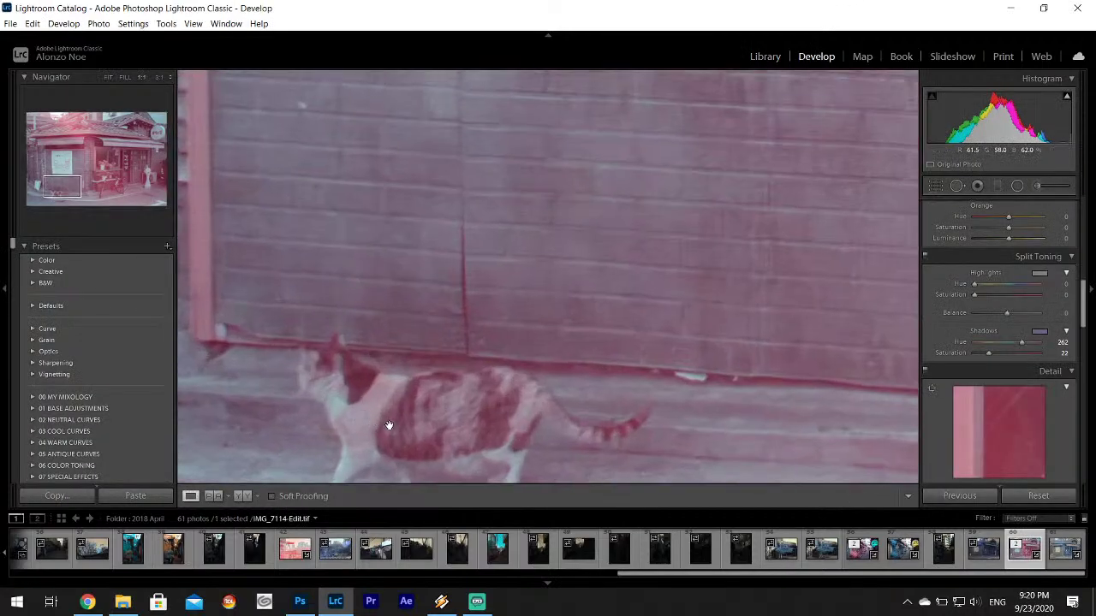
pyautogui.moveTo(386, 428); pyautogui.dragTo(439, 300)
pyautogui.click(439, 300)
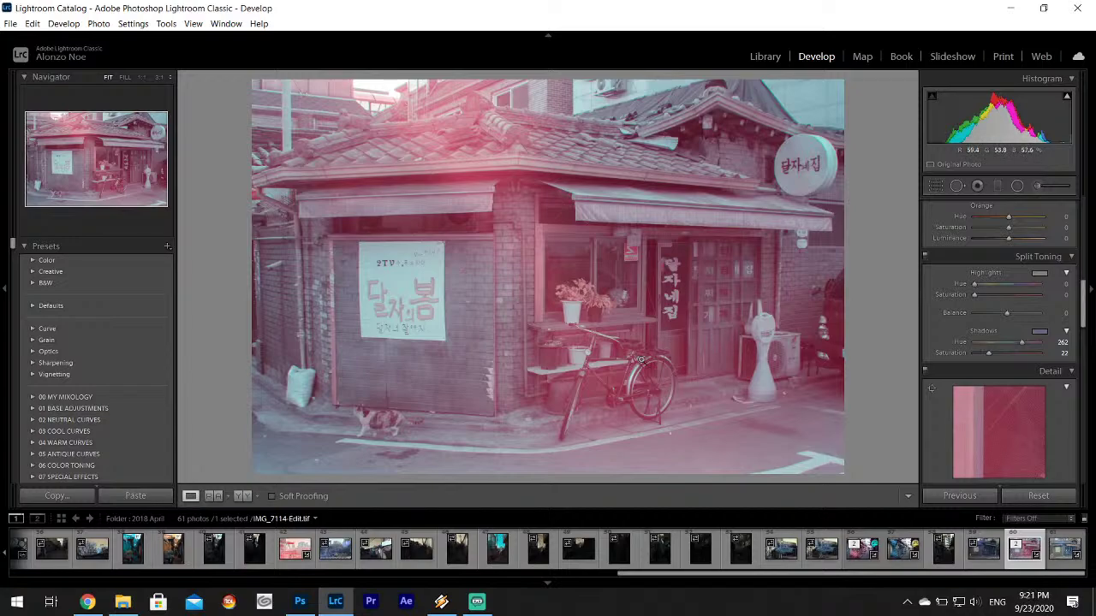
# - Show the Library's 2018 April folder in File Explorer and look through the 00 IR Photography folder
pyautogui.click(764, 57)
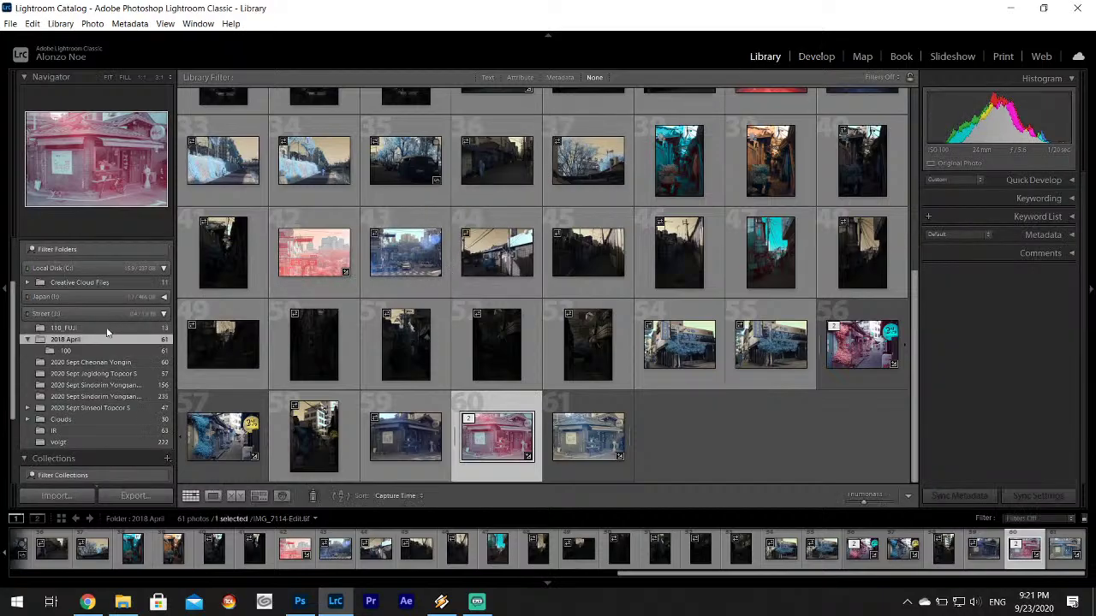
pyautogui.rightClick(89, 341)
pyautogui.click(137, 256)
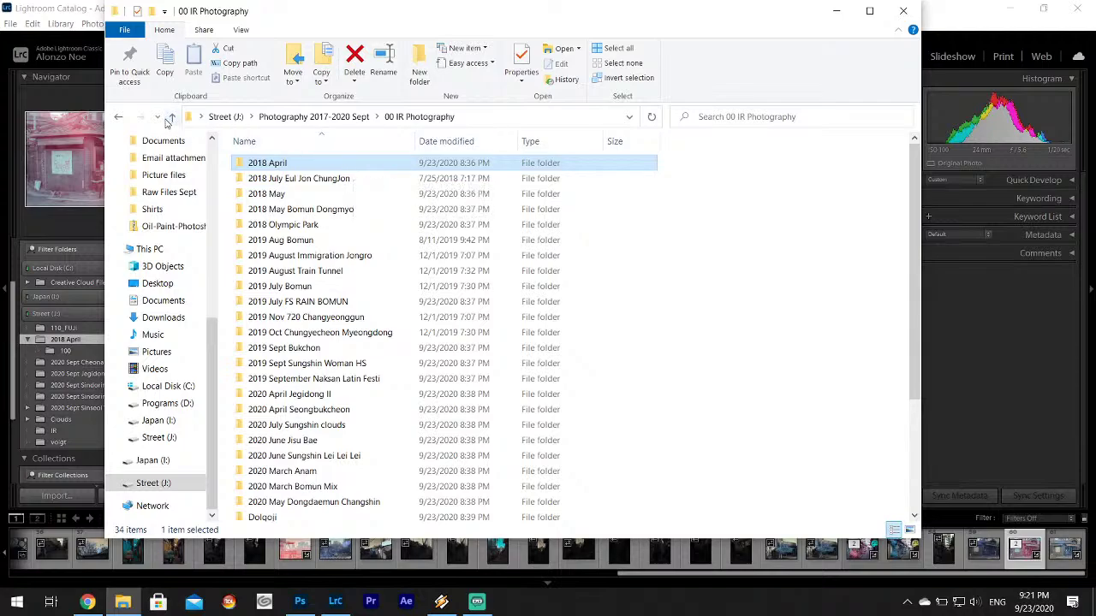
pyautogui.scroll(-3, 359, 338)
pyautogui.scroll(3, 358, 361)
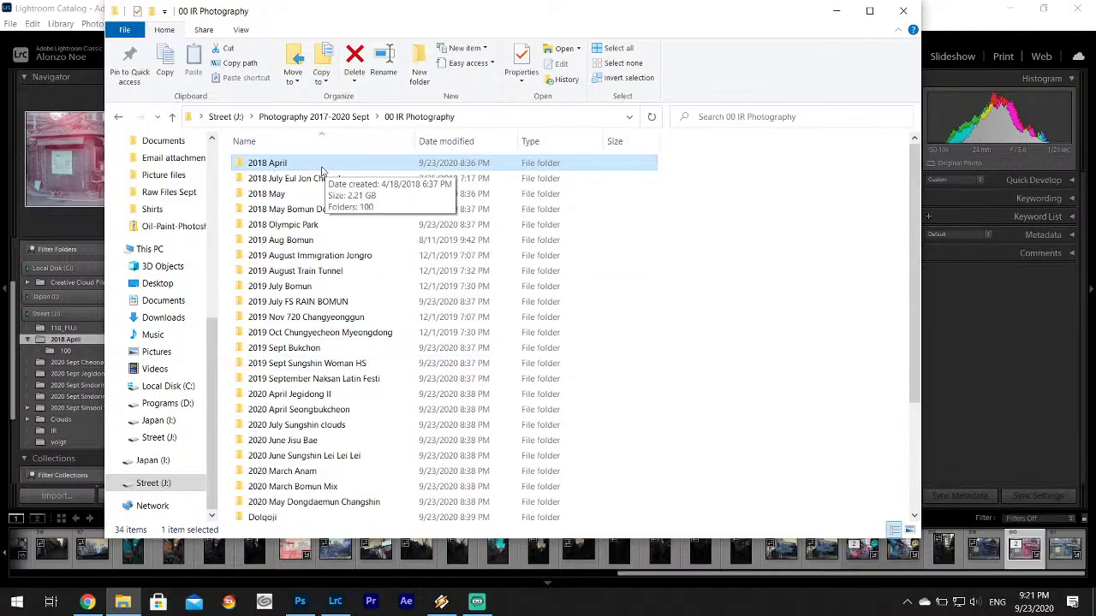
# - Try to delete the 2018 April folder from 00 IR Photography in File Explorer
pyautogui.press('Delete')
pyautogui.click(665, 353)
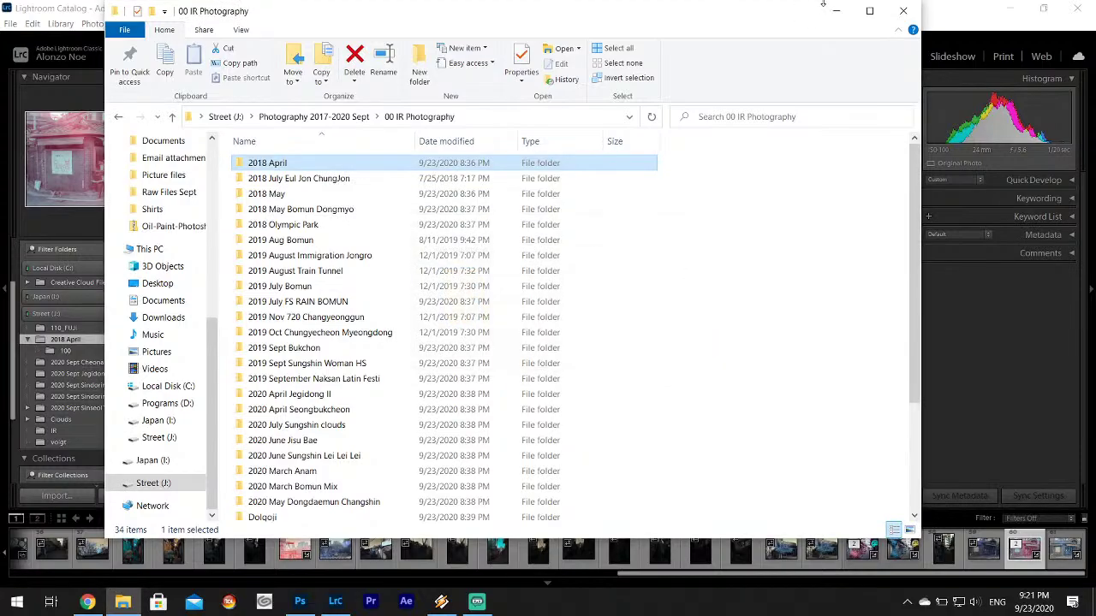
pyautogui.hotkey('alt', 'Tab')
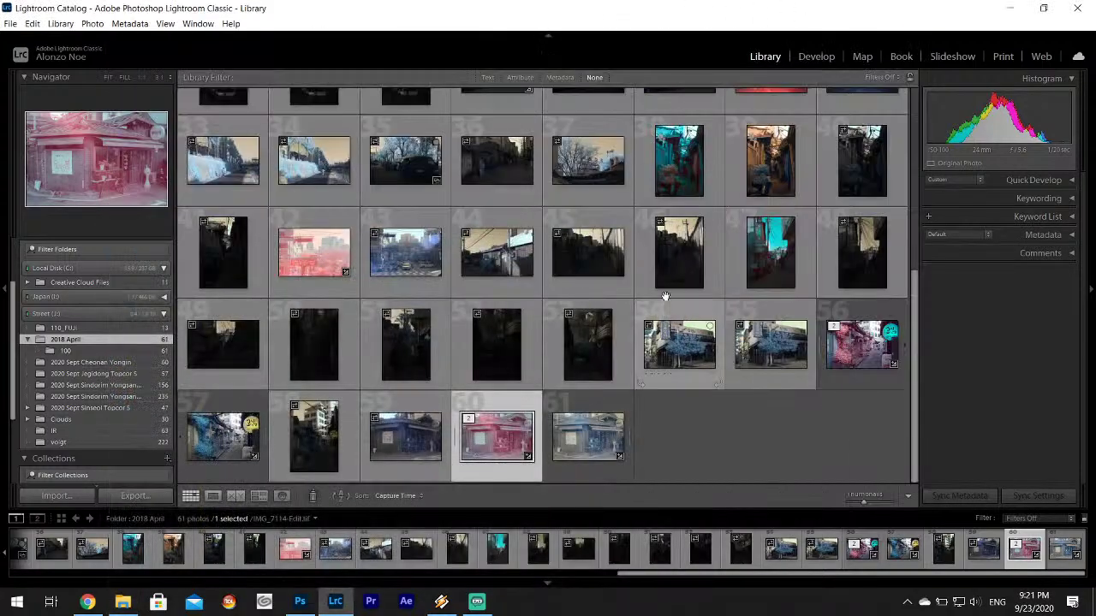
pyautogui.click(122, 602)
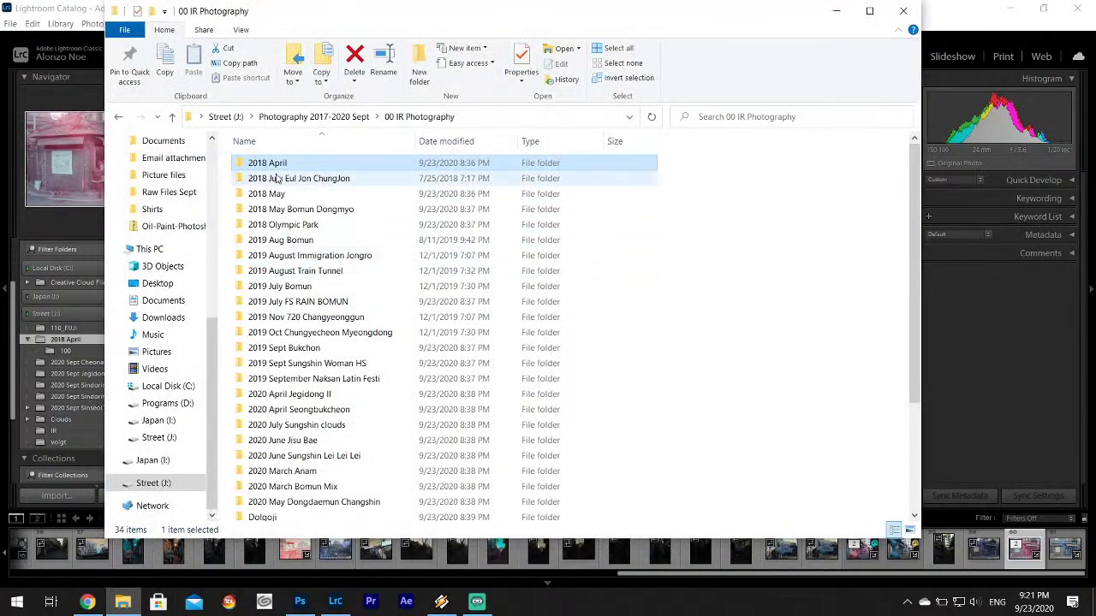
# - Minimize the Lightroom Classic and Photoshop windows and empty the Recycle Bin on the desktop
pyautogui.click(1021, 8)
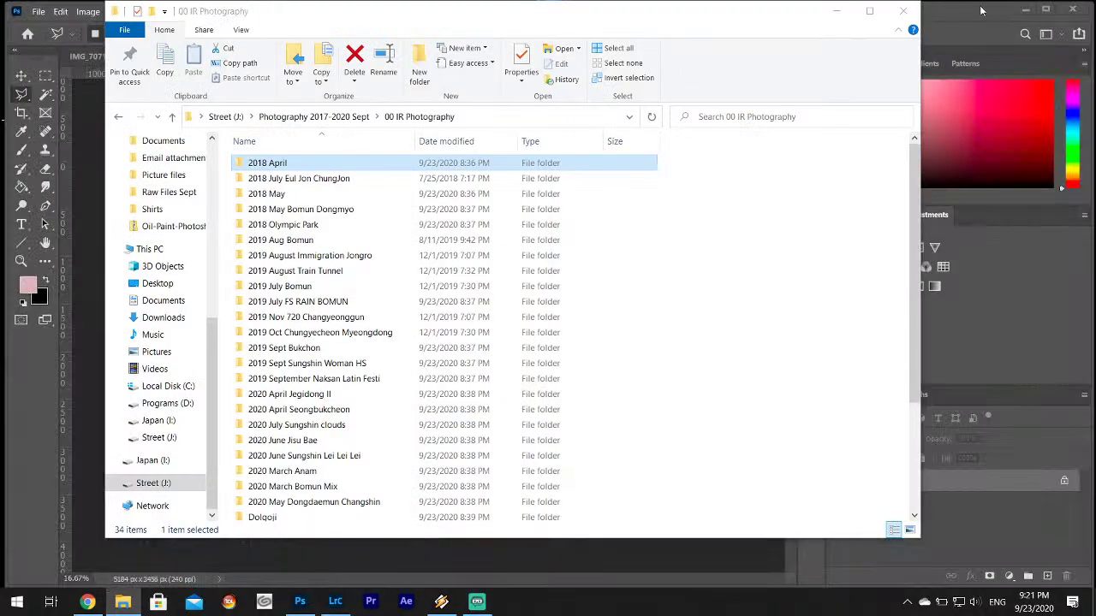
pyautogui.click(1025, 9)
pyautogui.click(27, 21)
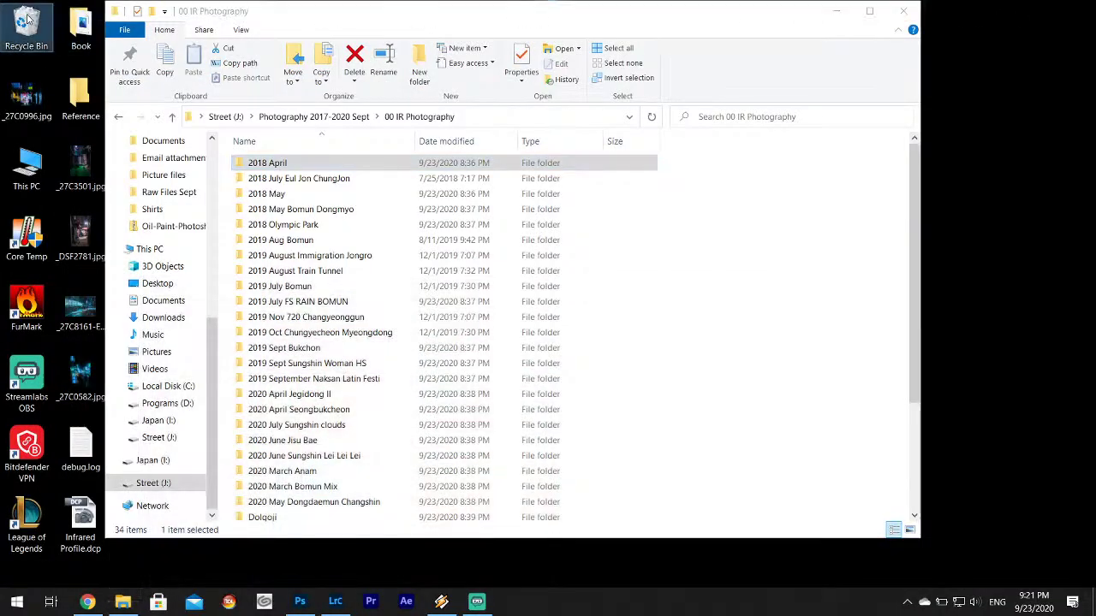
pyautogui.rightClick(27, 20)
pyautogui.click(74, 46)
pyautogui.click(601, 314)
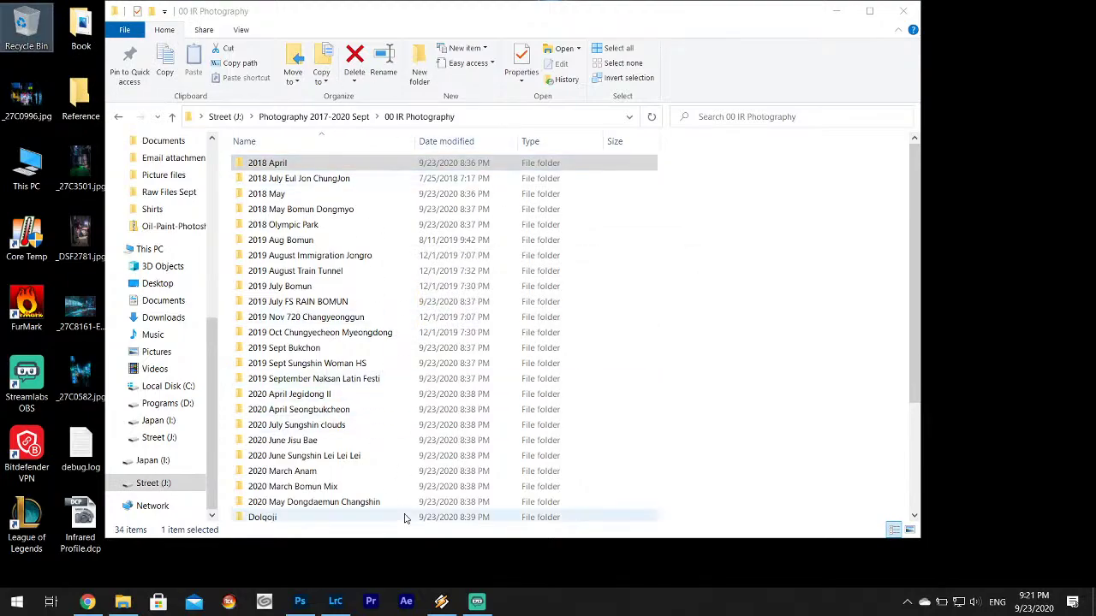
# - Switch to Lightroom Classic and remove the 2018 April folder from the Library's Street (J:) folders
pyautogui.click(335, 602)
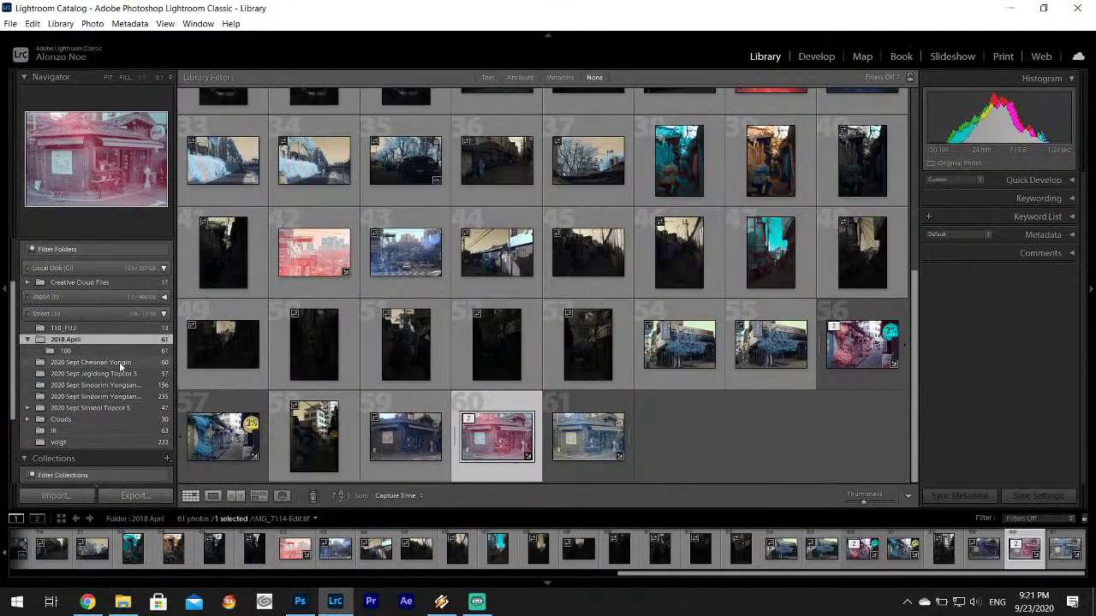
pyautogui.rightClick(93, 342)
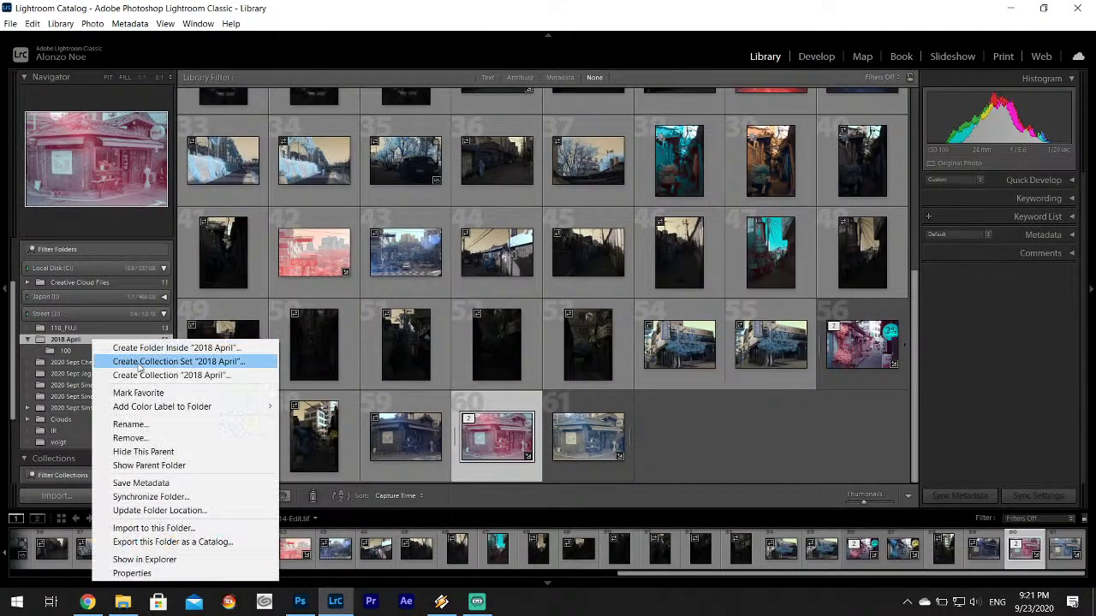
pyautogui.click(128, 434)
pyautogui.click(573, 343)
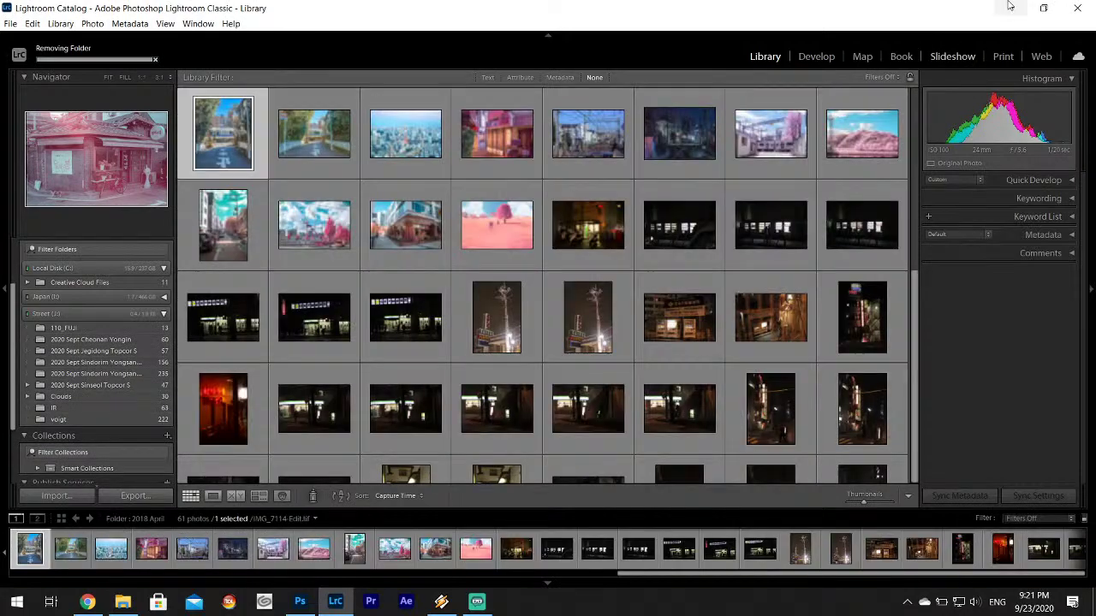
# - Return to File Explorer and delete the 2018 April folder from 00 IR Photography
pyautogui.click(1009, 6)
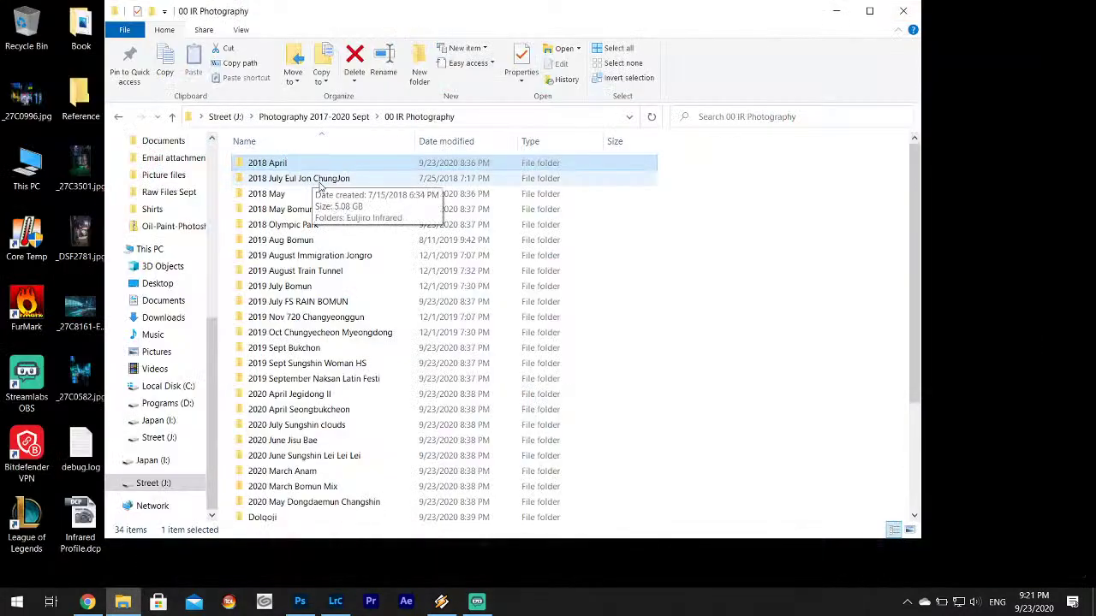
pyautogui.press('Delete')
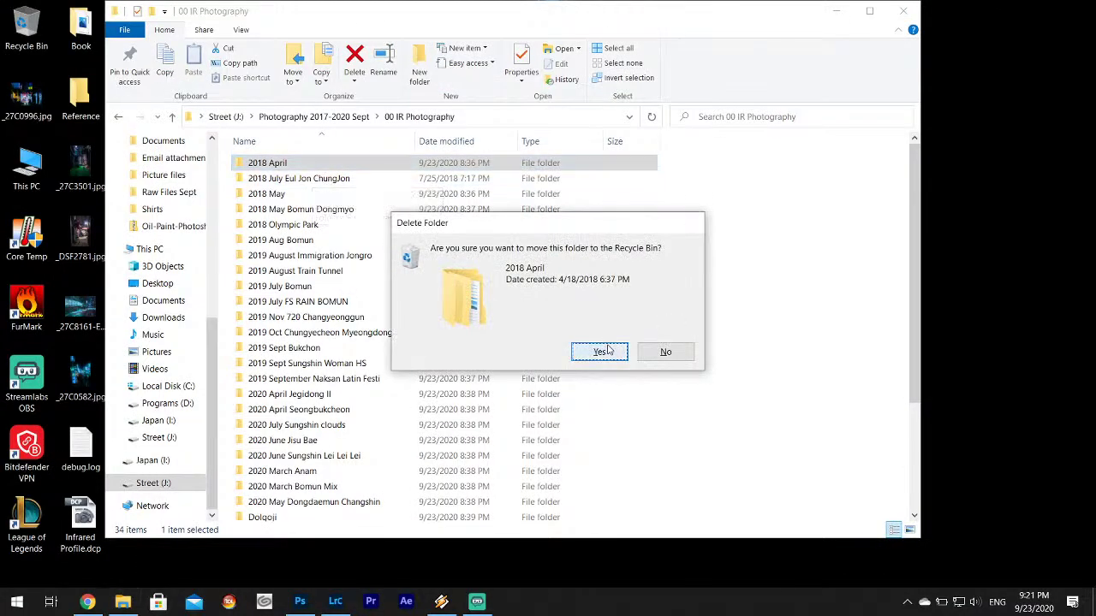
pyautogui.click(602, 351)
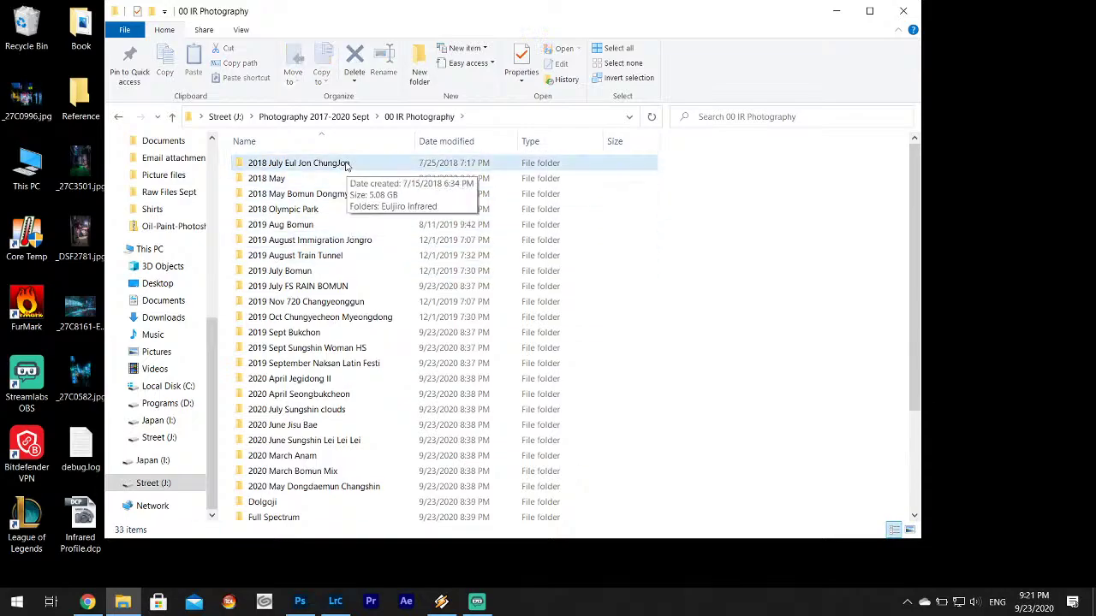
# - Place the 00 IR Photography File Explorer window over Lightroom Classic, leaving the Library's first photo columns uncovered
pyautogui.click(338, 163)
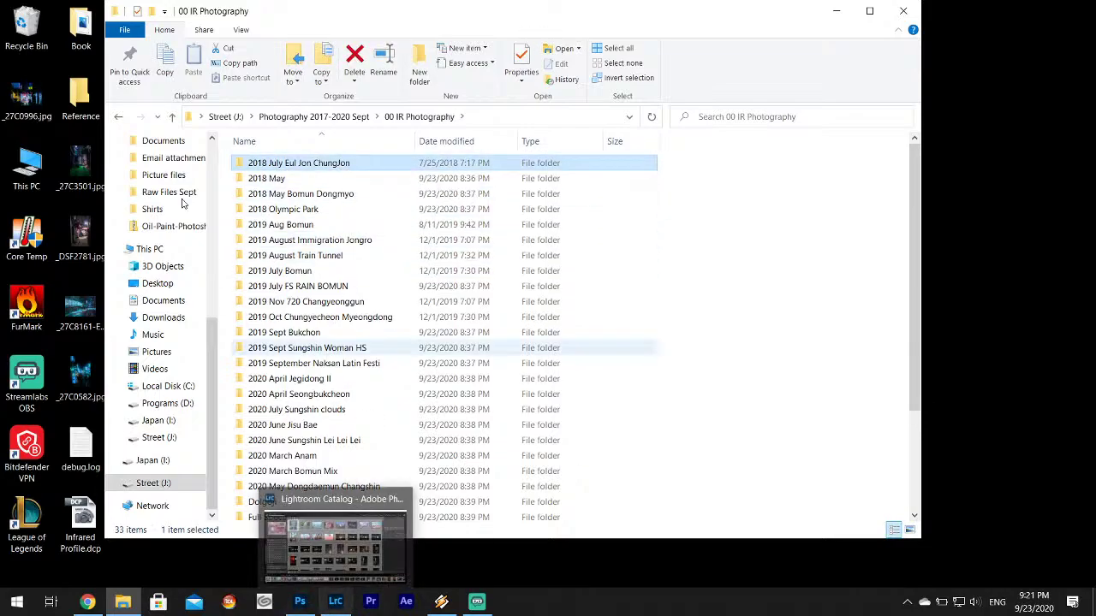
pyautogui.click(334, 602)
pyautogui.click(123, 602)
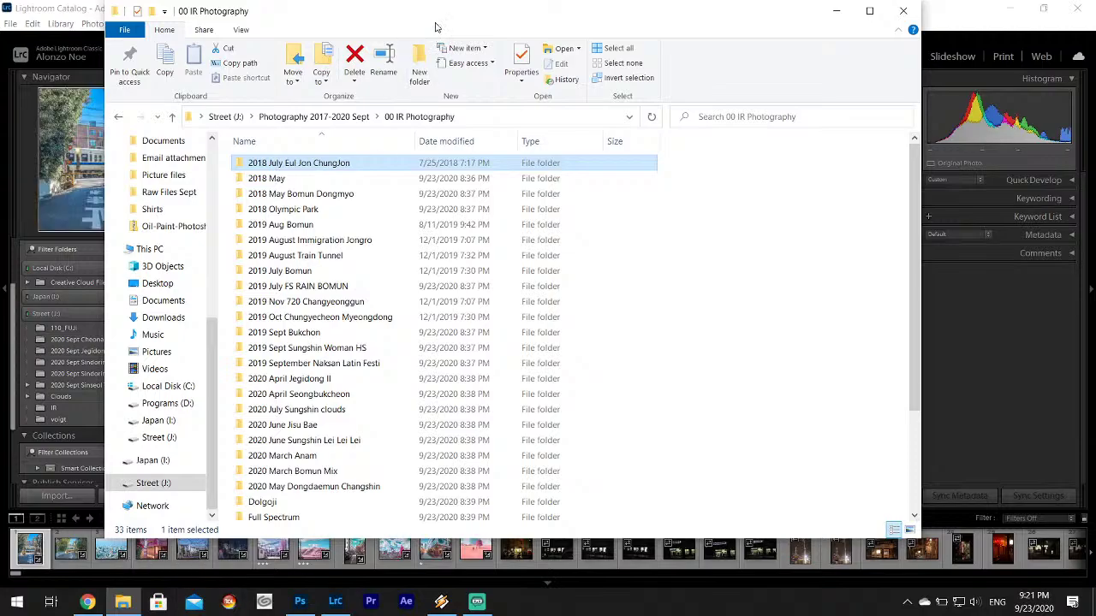
pyautogui.moveTo(437, 12); pyautogui.dragTo(840, 64)
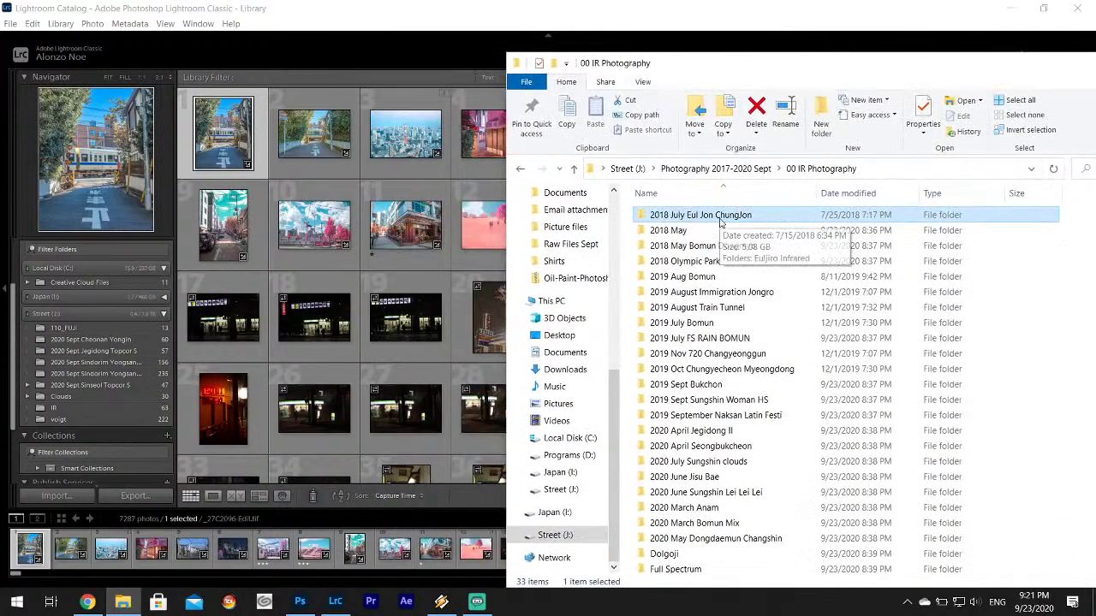
# - Import all photos of the 2020 May Dongdaemun Changshin folder from 00 IR Photography, adding them to the Lightroom catalog without moving them
pyautogui.scroll(-3, 716, 317)
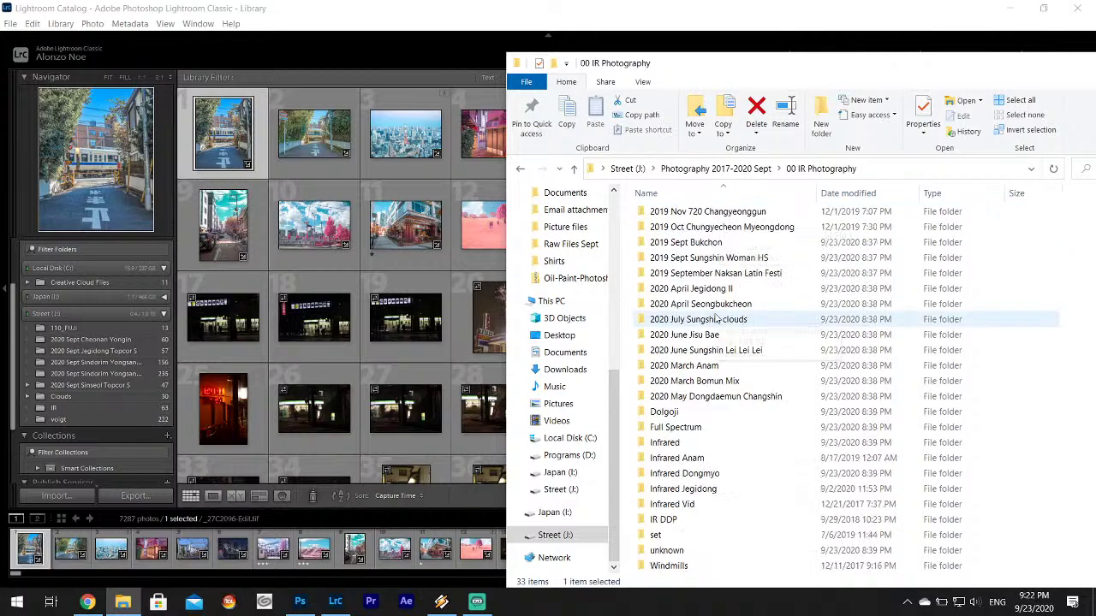
pyautogui.scroll(3, 716, 317)
pyautogui.scroll(-3, 716, 317)
pyautogui.scroll(3, 716, 316)
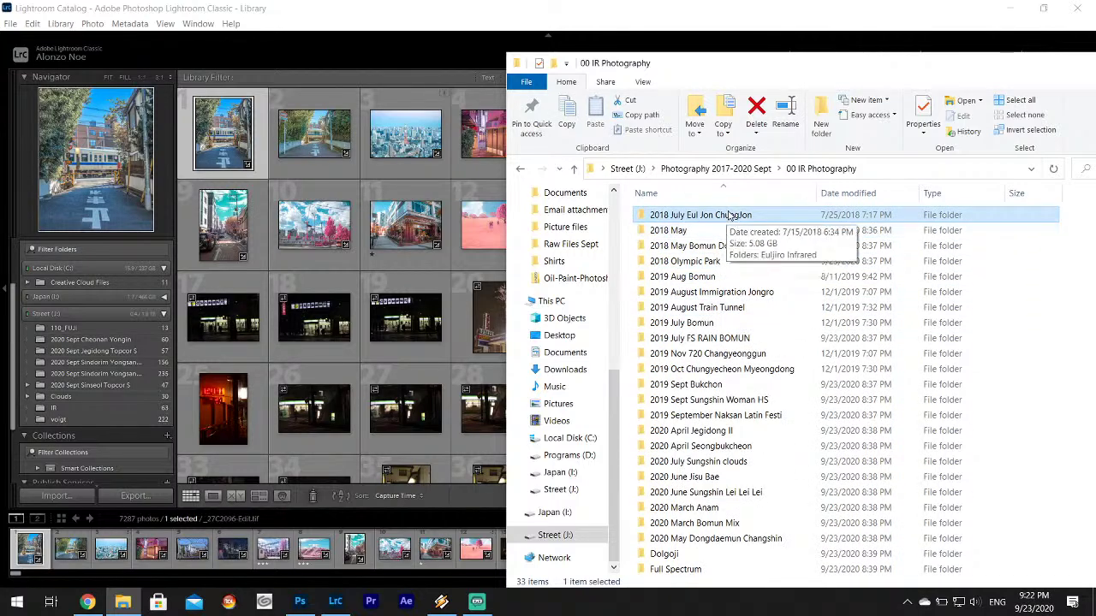
pyautogui.scroll(-1, 732, 307)
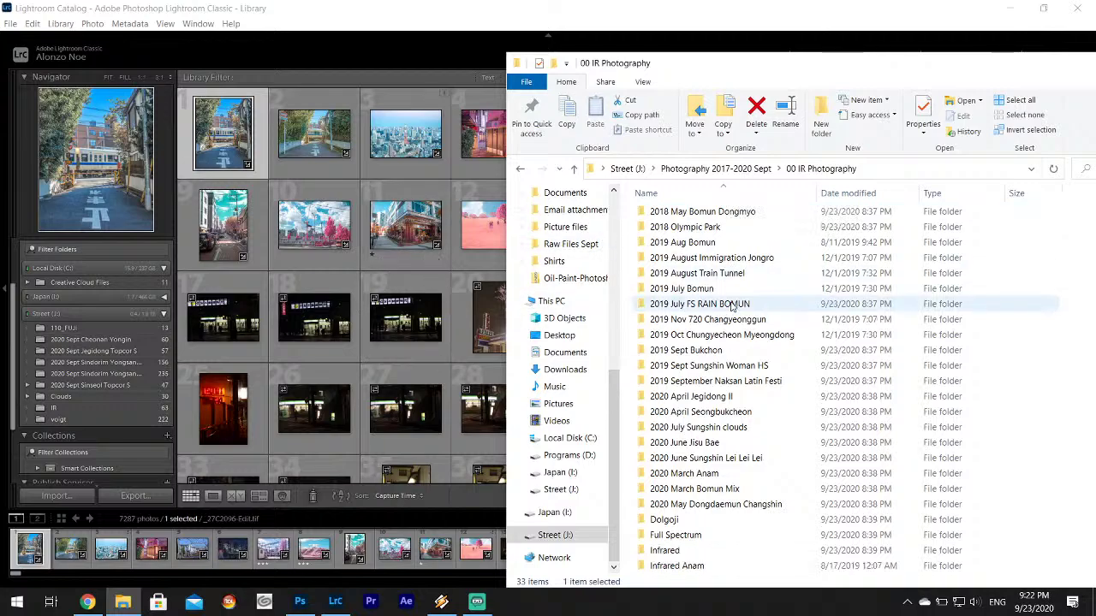
pyautogui.scroll(1, 716, 279)
pyautogui.scroll(-3, 697, 317)
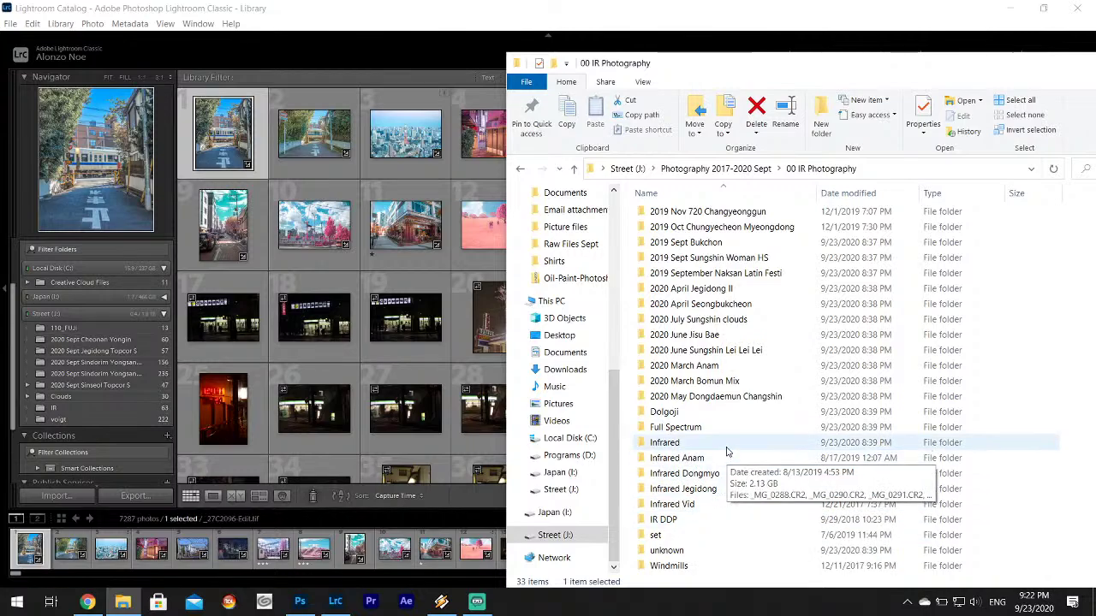
pyautogui.click(706, 398)
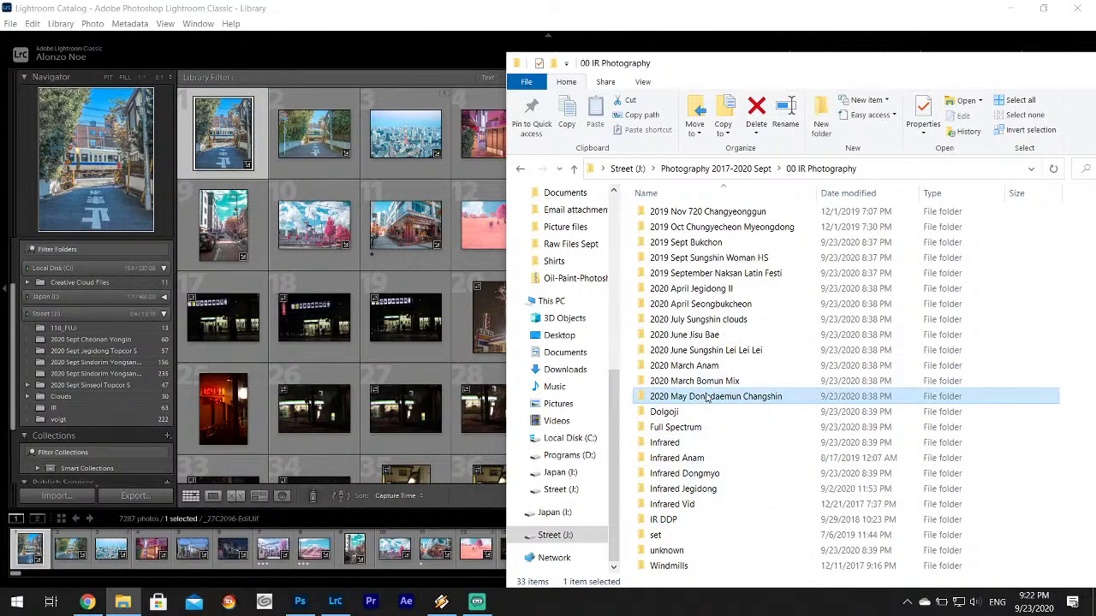
pyautogui.click(342, 347)
pyautogui.hotkey('ctrl', 'shift', 'i')
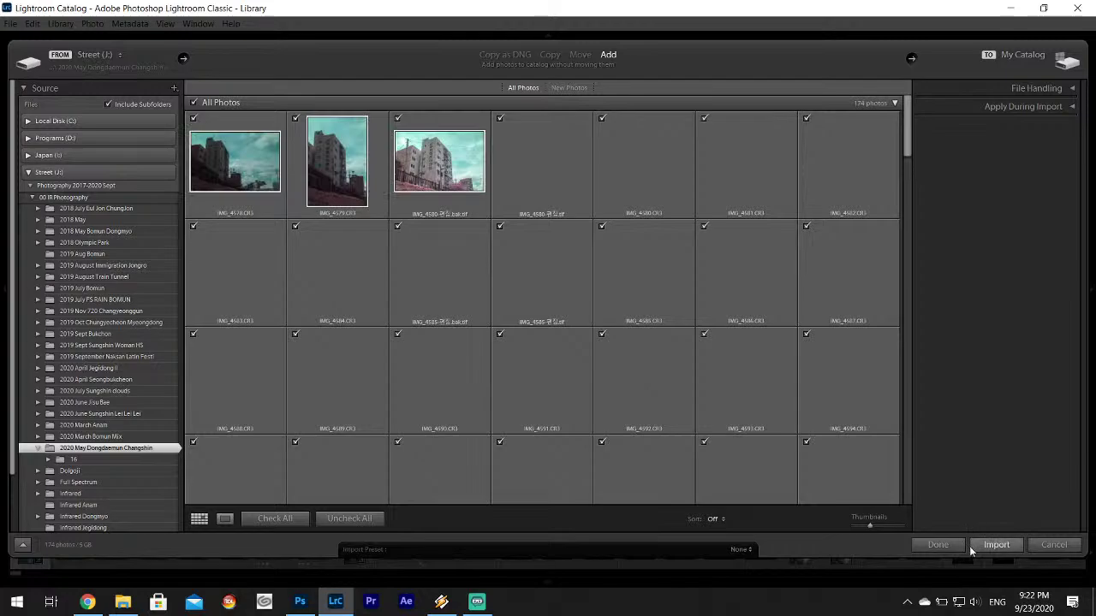
pyautogui.click(993, 546)
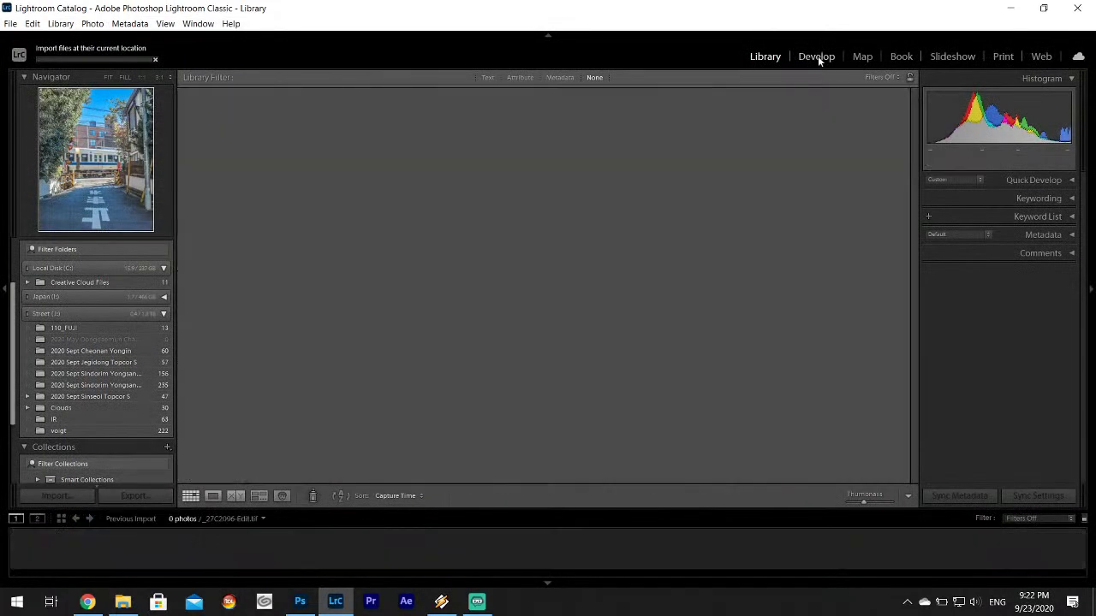
# - Open the imported photos in Develop and show the apartment building shot IMG_4580-편집.bak.tif near the start of the set
pyautogui.click(818, 55)
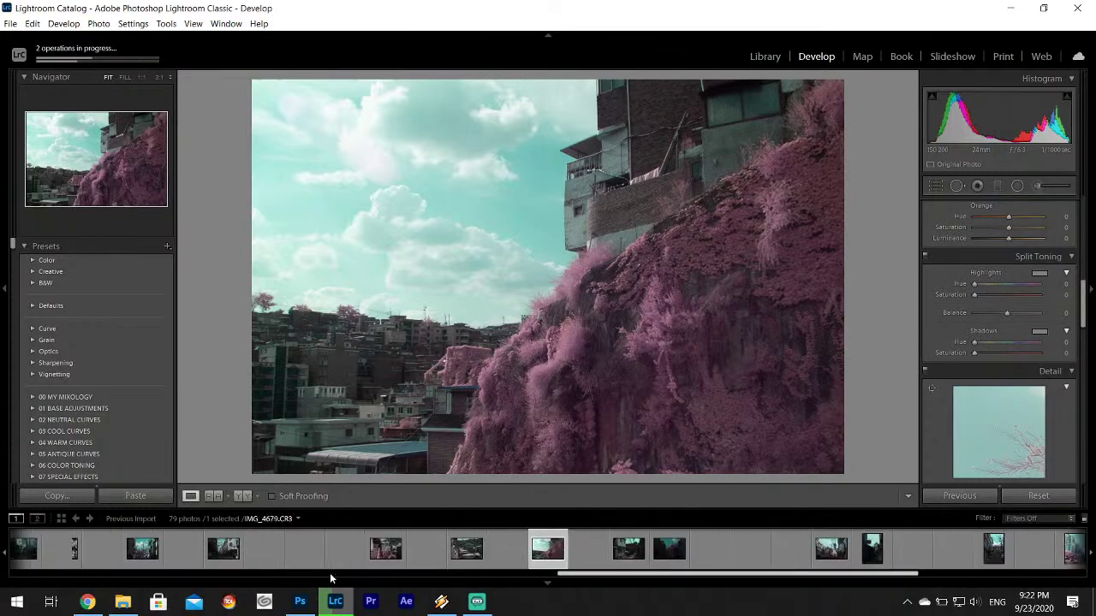
pyautogui.moveTo(695, 576); pyautogui.dragTo(62, 608)
pyautogui.click(31, 551)
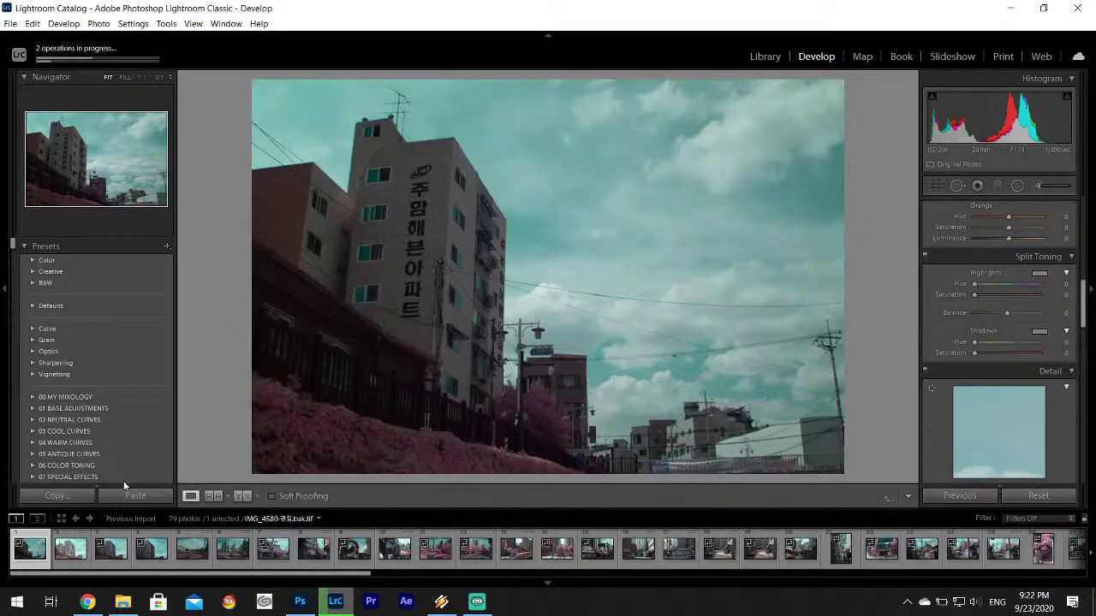
pyautogui.click(68, 553)
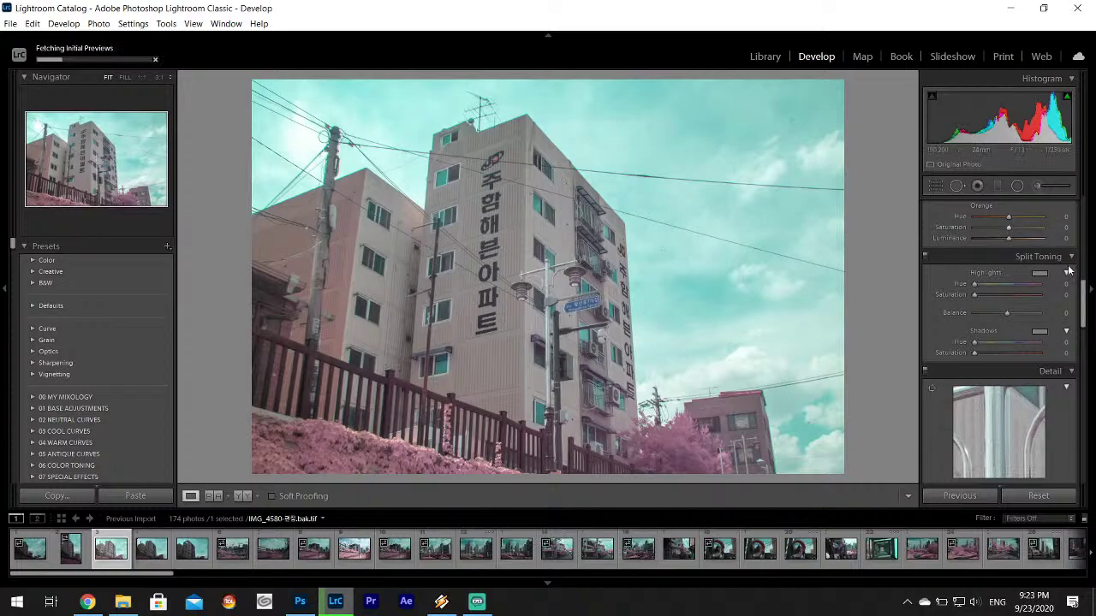
# - Set the apartment photo's Highlights to -100 and Whites to +37, and reset Shadows to 0
pyautogui.moveTo(1081, 291); pyautogui.dragTo(1082, 214)
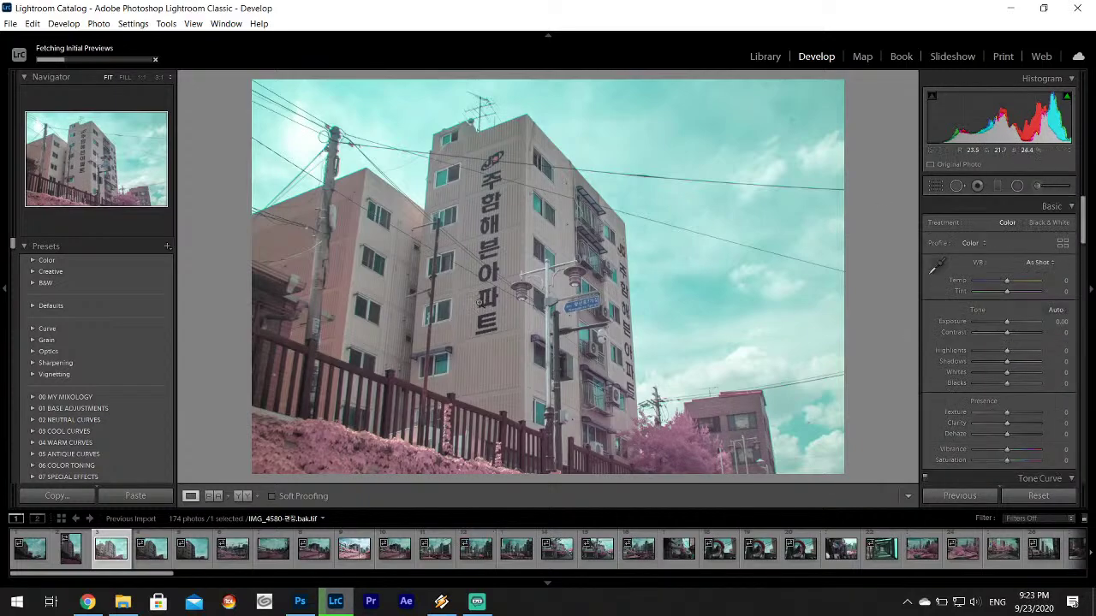
pyautogui.moveTo(1007, 350); pyautogui.dragTo(1022, 375)
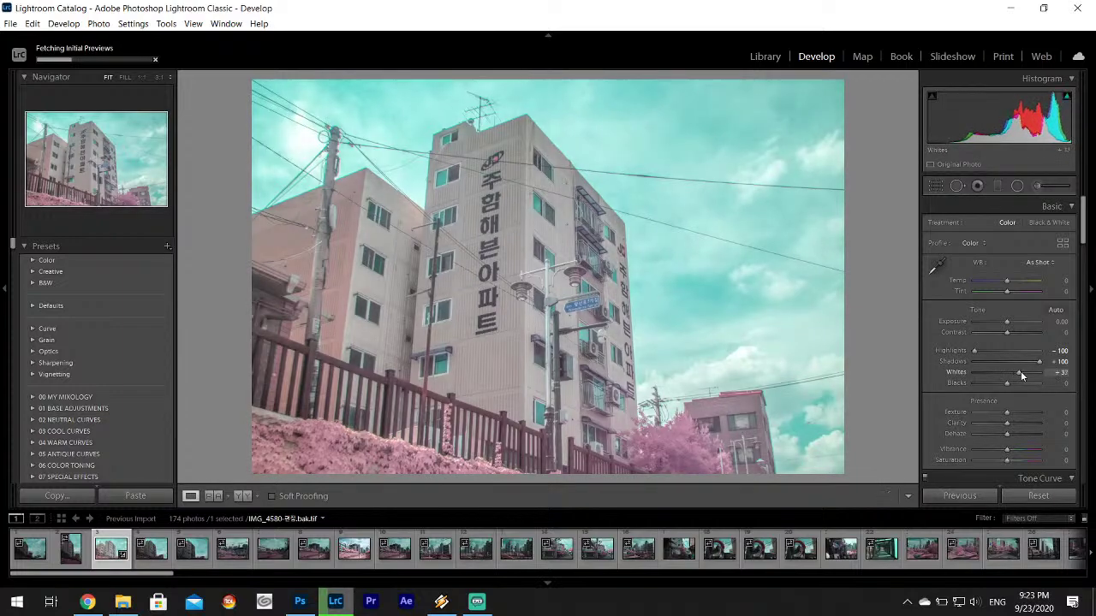
pyautogui.doubleClick(963, 363)
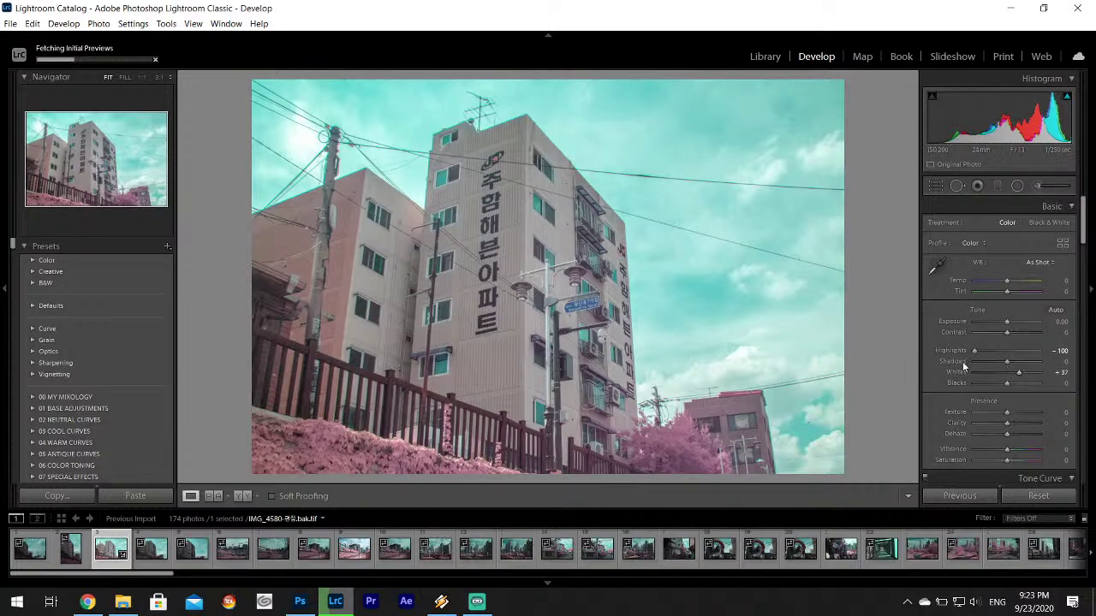
# - Set the apartment photo's Vibrance to +15
pyautogui.moveTo(1012, 448); pyautogui.dragTo(1014, 452)
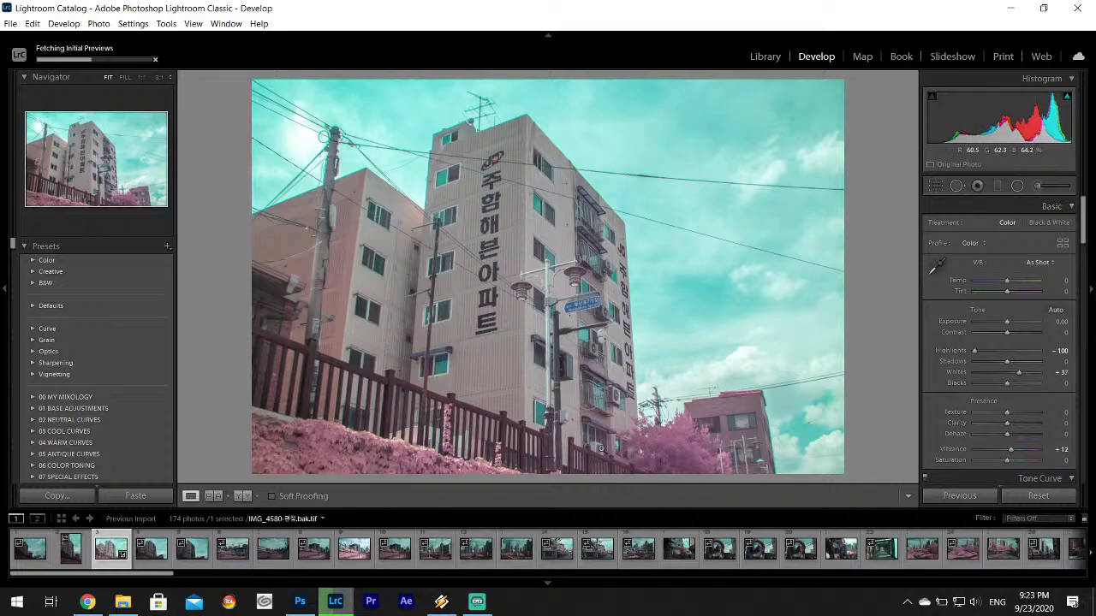
pyautogui.click(1055, 448)
pyautogui.write('15')
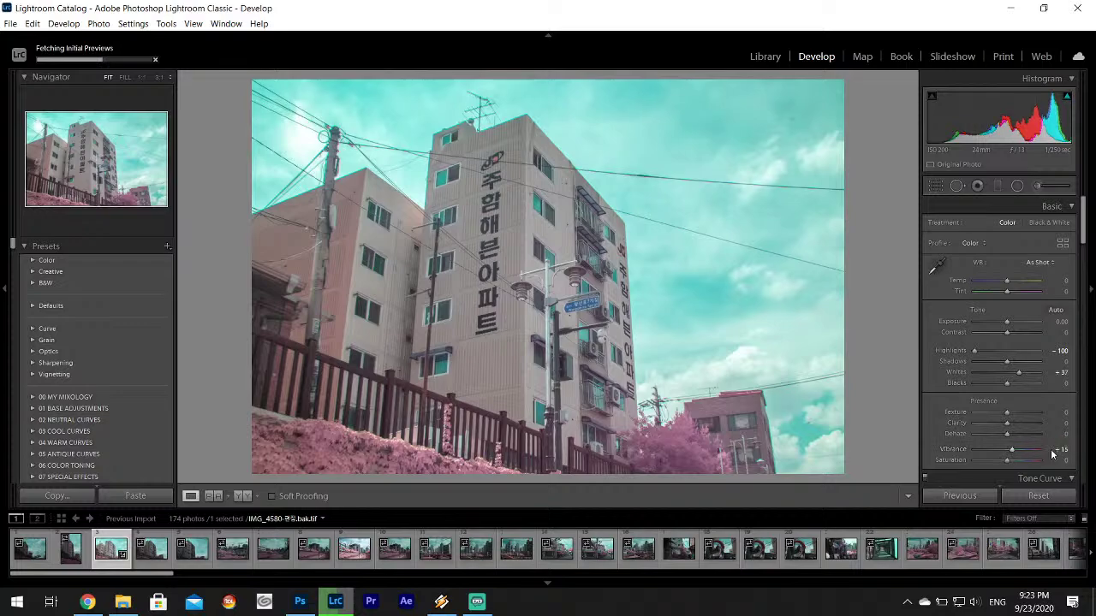
pyautogui.press('Return')
# - Shift the sky's color by setting the Aqua Hue to +58 and Aqua Saturation to +20
pyautogui.moveTo(1085, 218); pyautogui.dragTo(1090, 286)
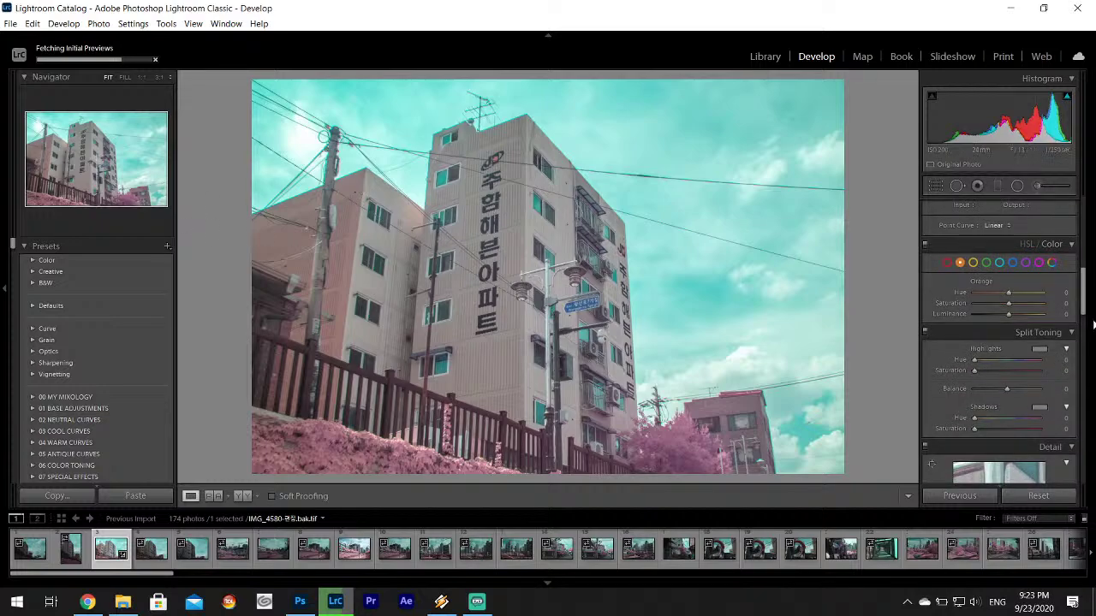
pyautogui.moveTo(1084, 306); pyautogui.dragTo(1085, 232)
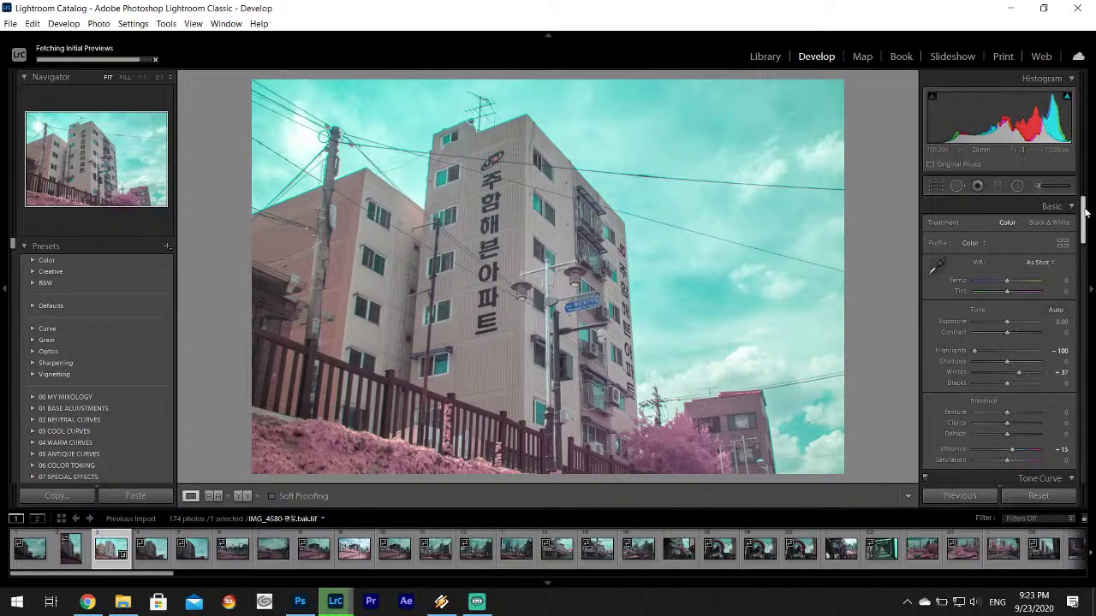
pyautogui.moveTo(1086, 220)
pyautogui.mouseDown()
pyautogui.moveTo(1085, 289)
pyautogui.moveTo(1095, 207)
pyautogui.mouseUp()
pyautogui.scroll(-5, 1000, 288)
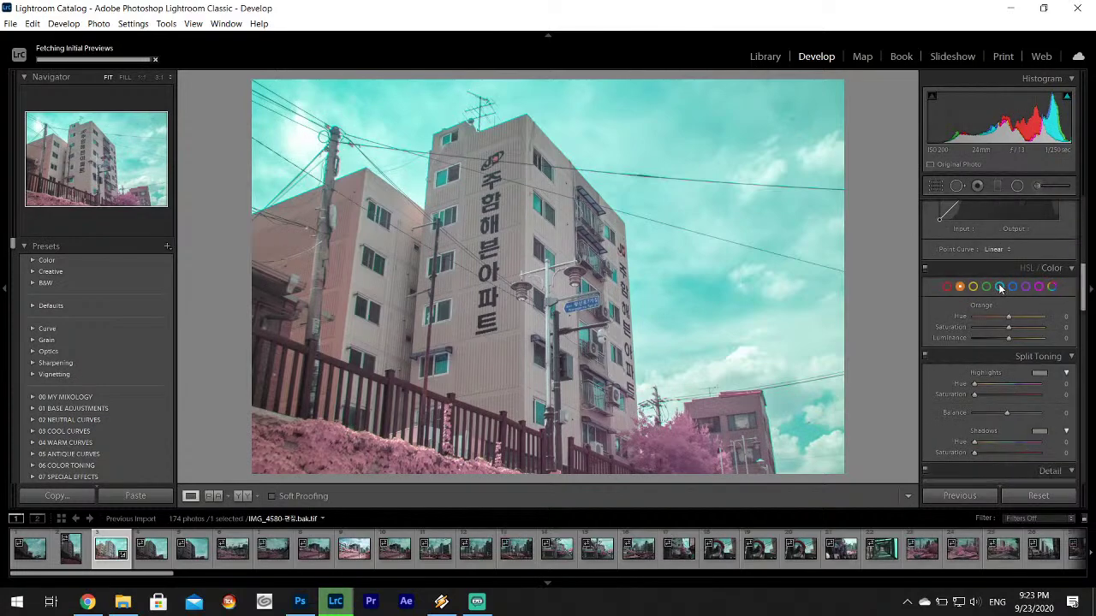
pyautogui.click(1000, 287)
pyautogui.moveTo(1008, 319); pyautogui.dragTo(1032, 320)
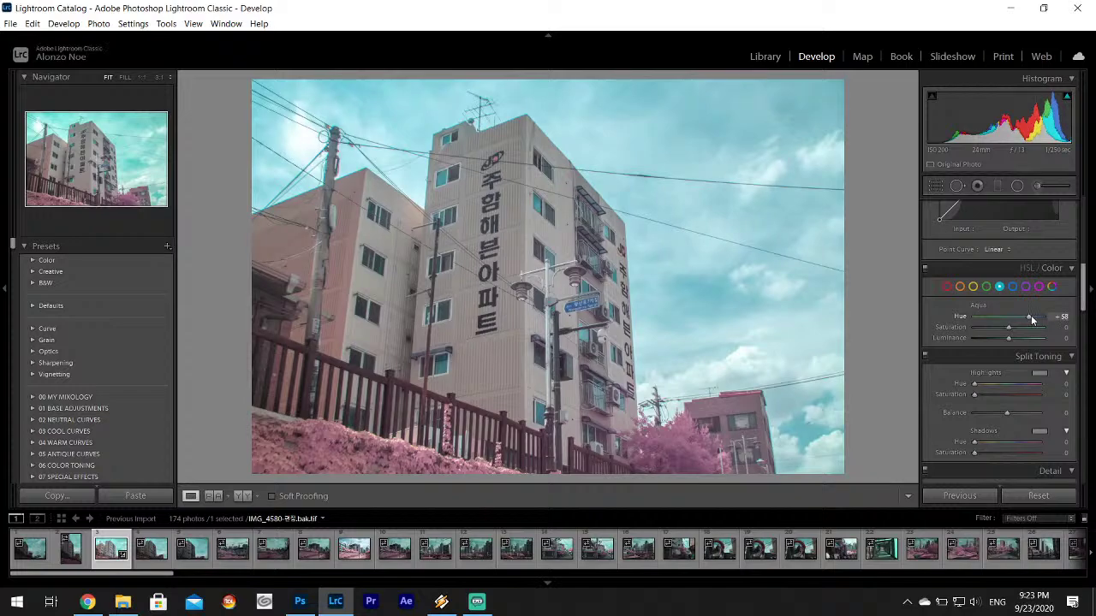
pyautogui.moveTo(1010, 330); pyautogui.dragTo(1018, 332)
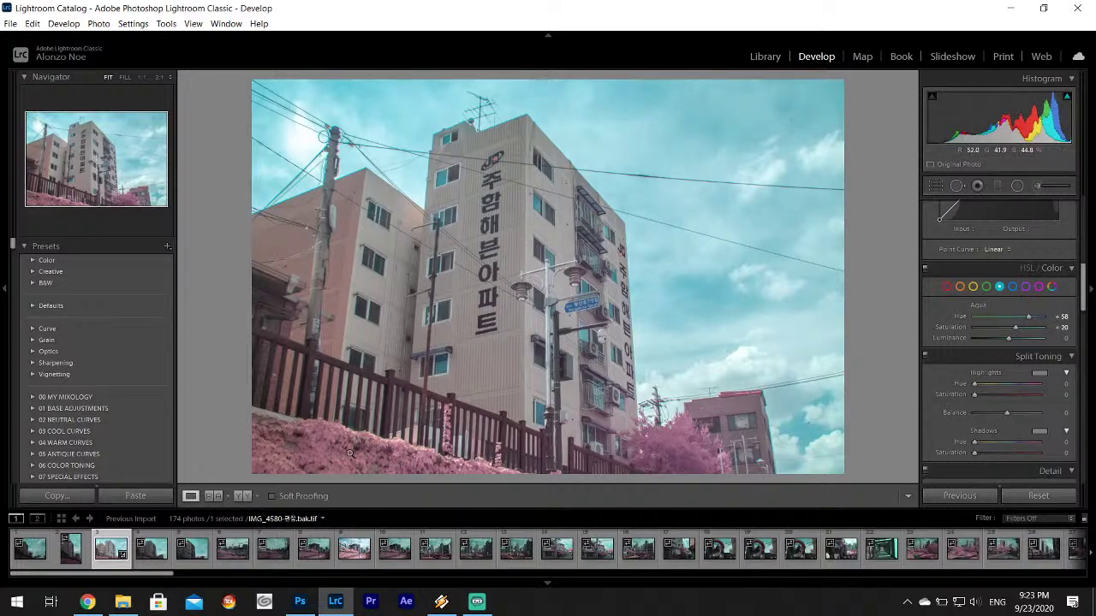
# - Set the Magenta Hue to +100 and raise the Purple Luminance slightly
pyautogui.click(1038, 288)
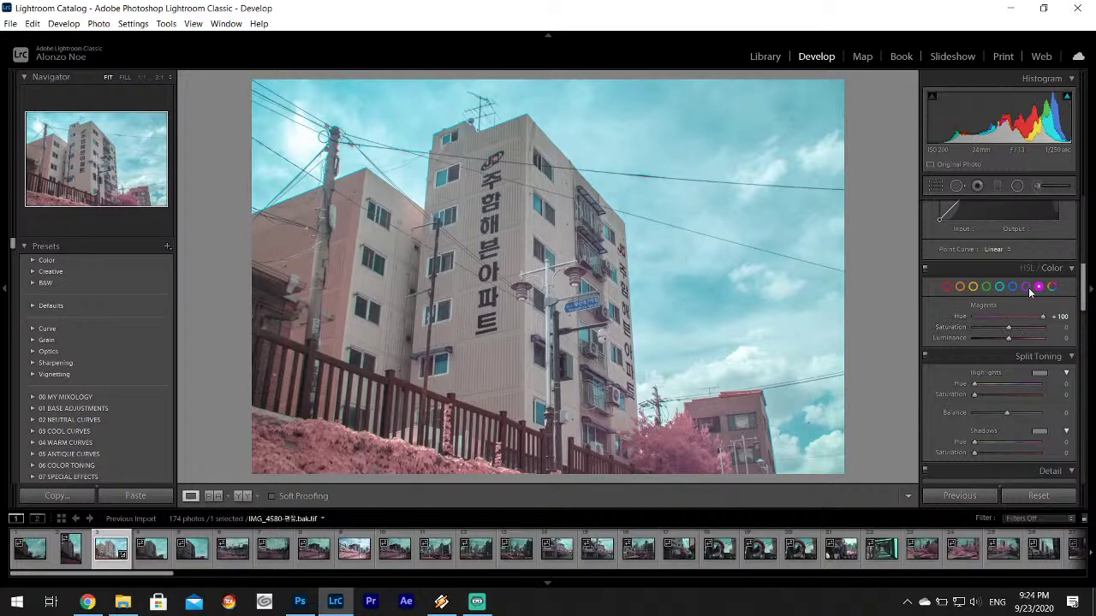
pyautogui.click(1027, 288)
pyautogui.moveTo(1009, 338); pyautogui.dragTo(1015, 339)
# - Set the Red Primary Hue to +37 in the photo's Calibration settings
pyautogui.moveTo(1083, 288); pyautogui.dragTo(1091, 169)
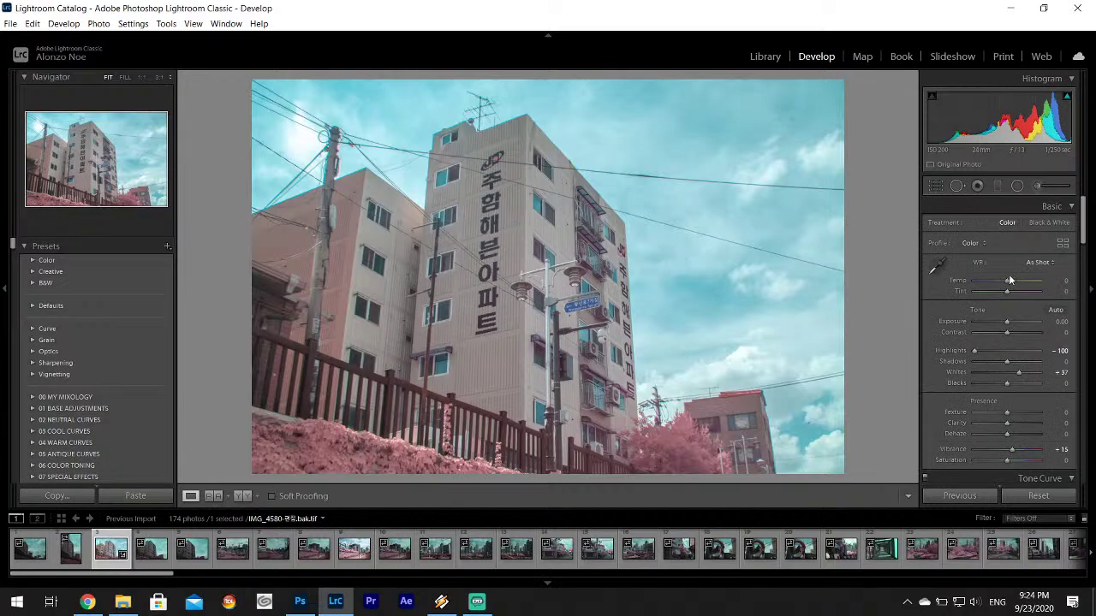
pyautogui.moveTo(1084, 221); pyautogui.dragTo(1084, 462)
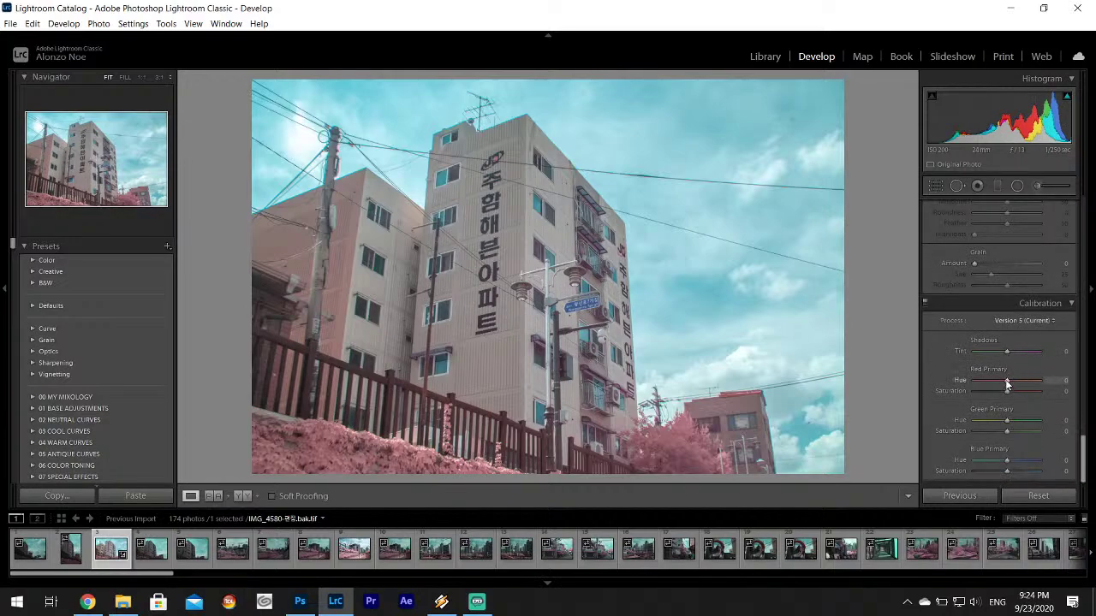
pyautogui.moveTo(1007, 381)
pyautogui.mouseDown()
pyautogui.moveTo(967, 391)
pyautogui.moveTo(1086, 388)
pyautogui.moveTo(1007, 385)
pyautogui.moveTo(1019, 385)
pyautogui.mouseUp()
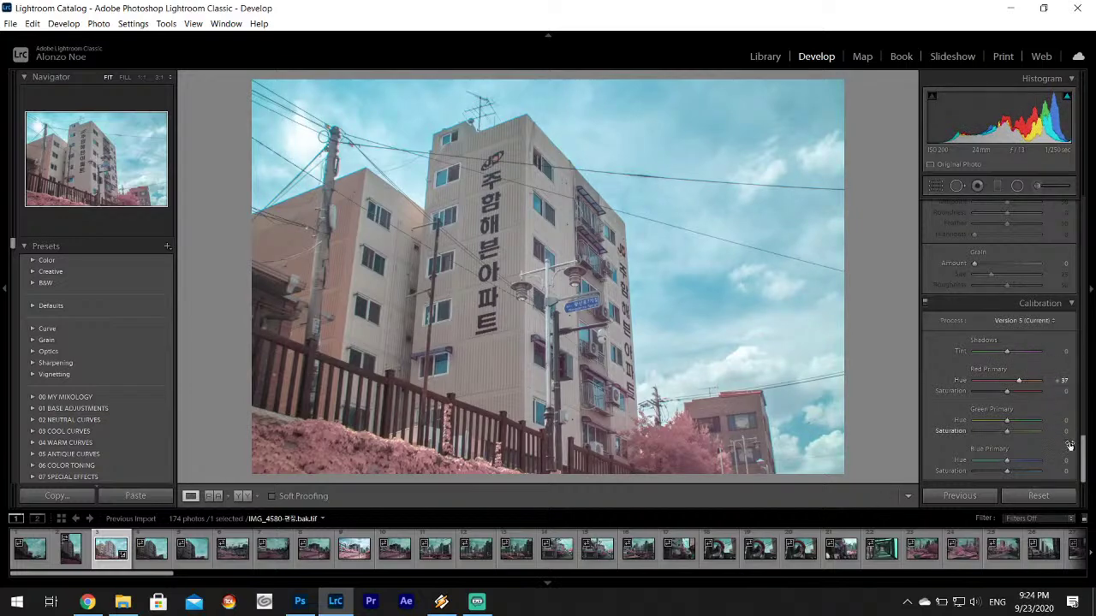
# - Set the apartment photo's overall Saturation to 5 in the Basic adjustments
pyautogui.moveTo(1084, 454); pyautogui.dragTo(1083, 225)
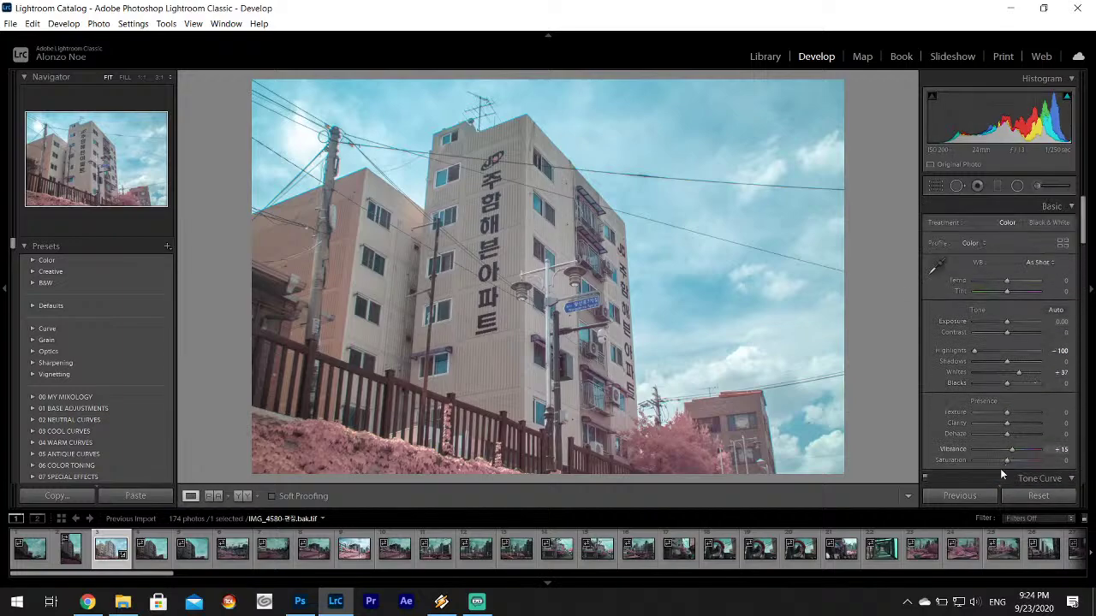
pyautogui.click(1062, 461)
pyautogui.write('5')
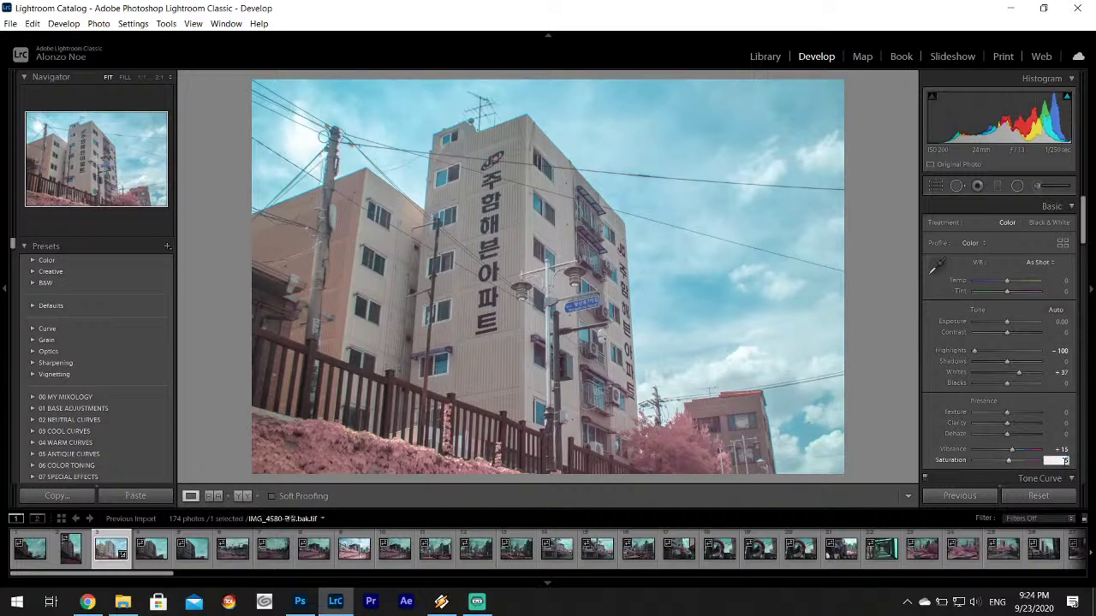
# - Set the apartment photo's Texture to +4, Clarity to +7 and Contrast to +11 in the Basic adjustments
pyautogui.click(1008, 414)
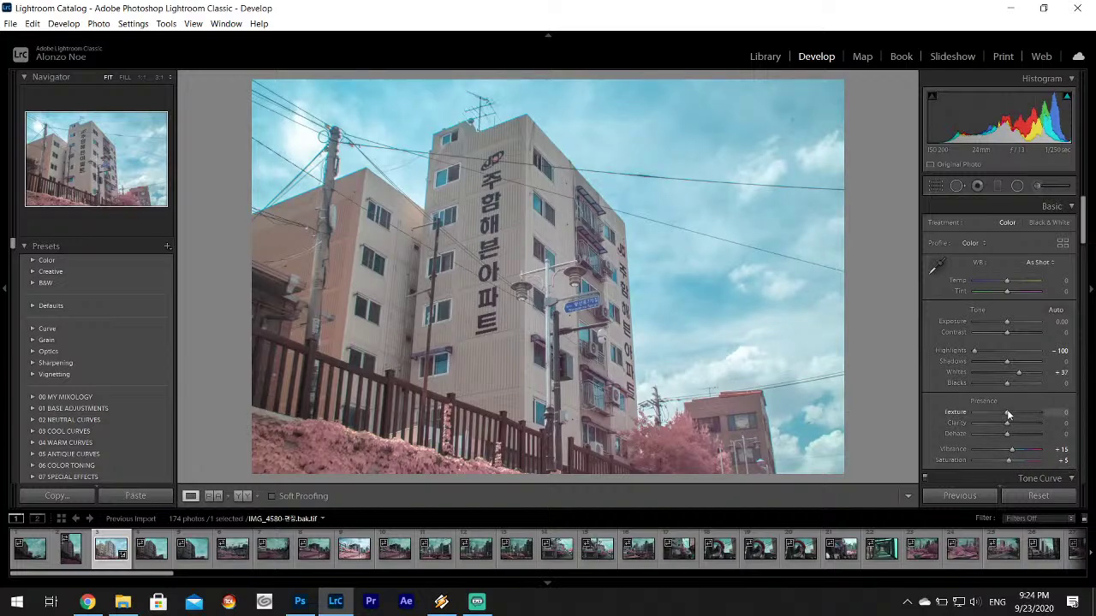
pyautogui.click(1009, 425)
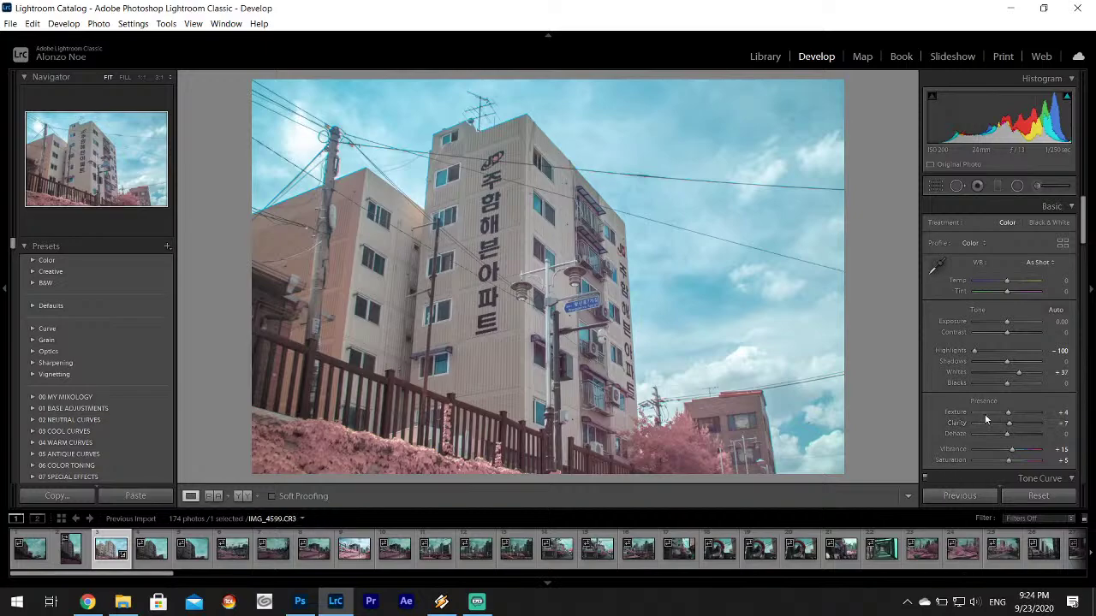
pyautogui.moveTo(1008, 334); pyautogui.dragTo(1010, 333)
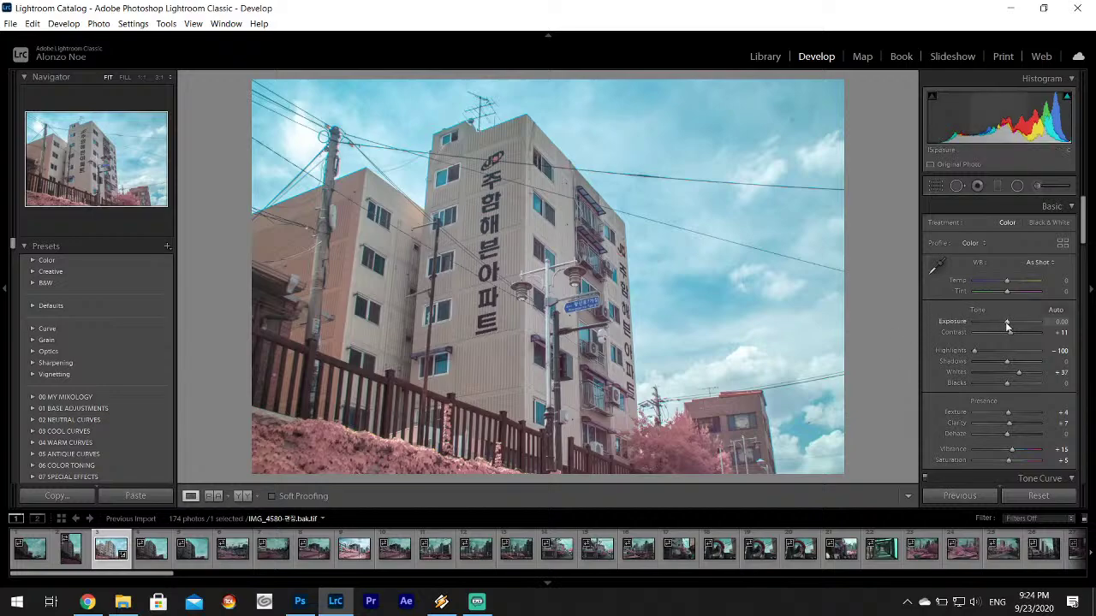
pyautogui.moveTo(1005, 322); pyautogui.dragTo(1005, 322)
# - Export the apartment photo to the Infrared subfolder on the Desktop and give it a one-star rating
pyautogui.click(10, 23)
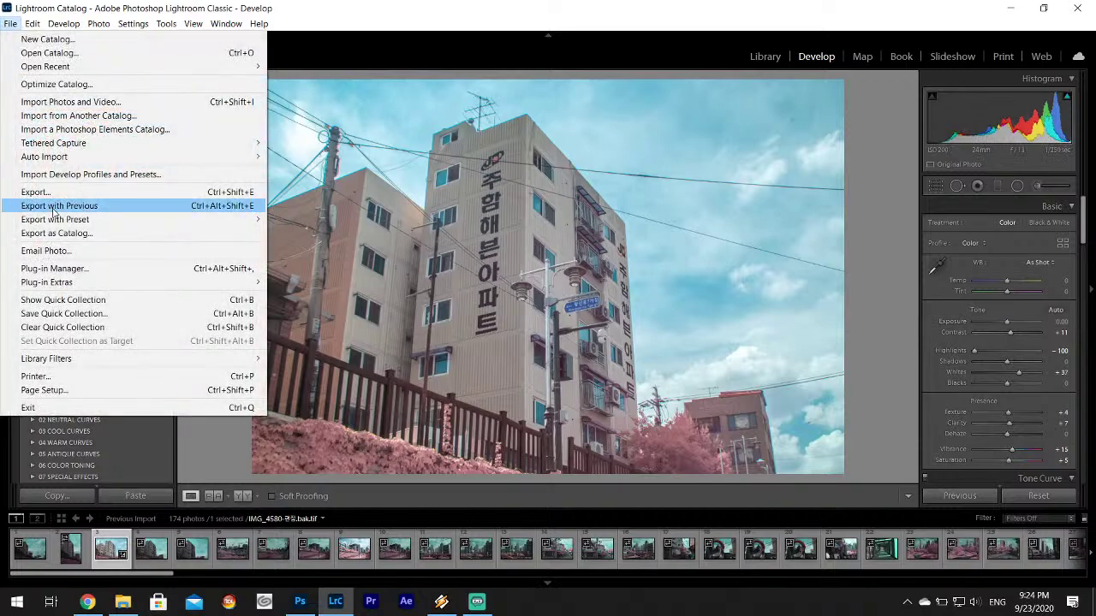
pyautogui.click(34, 192)
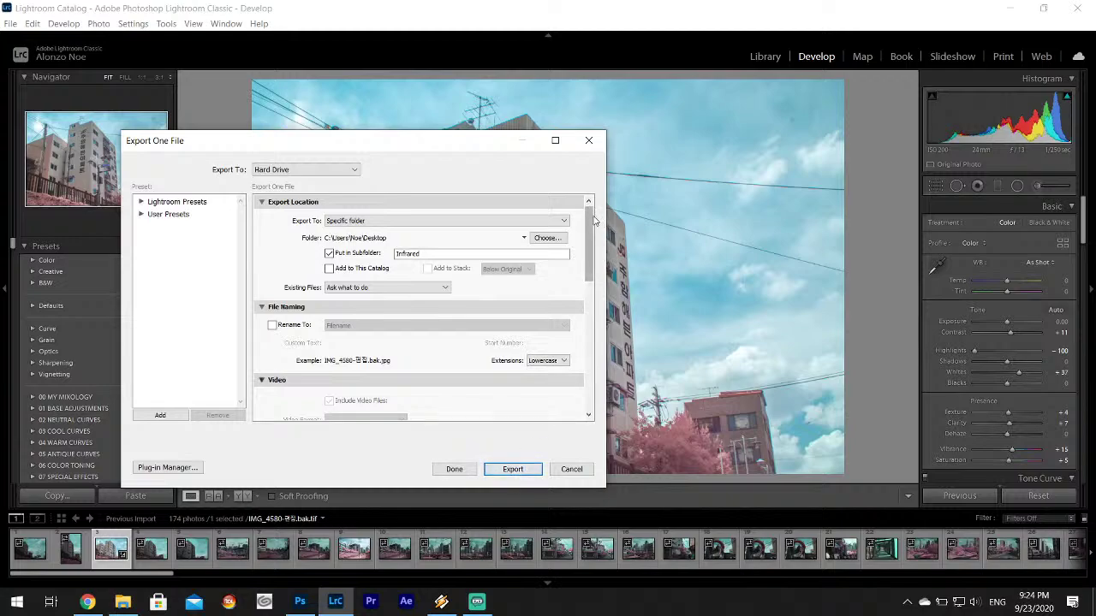
pyautogui.moveTo(591, 219); pyautogui.dragTo(609, 349)
pyautogui.click(513, 470)
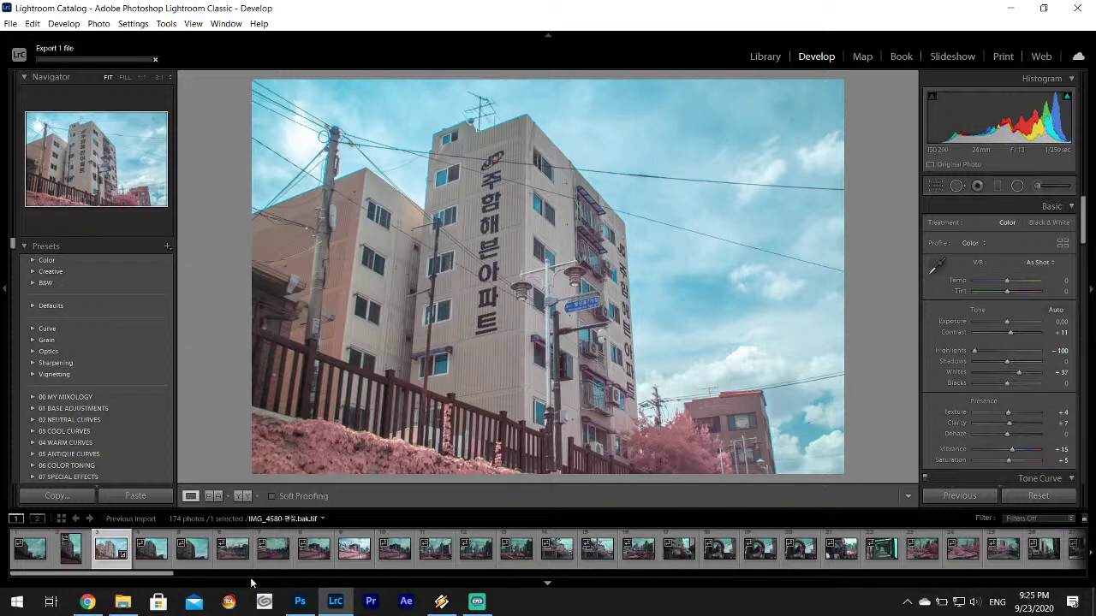
pyautogui.press('1')
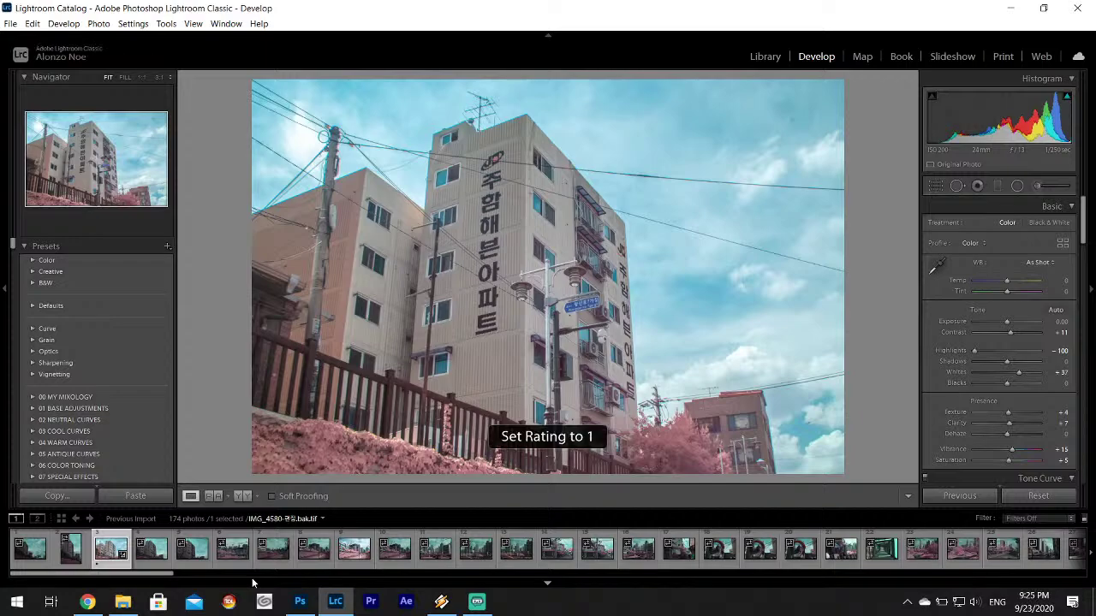
# - Open the channel-swapped canal photo with the bicycle sign and set its Contrast to -33
pyautogui.click(249, 549)
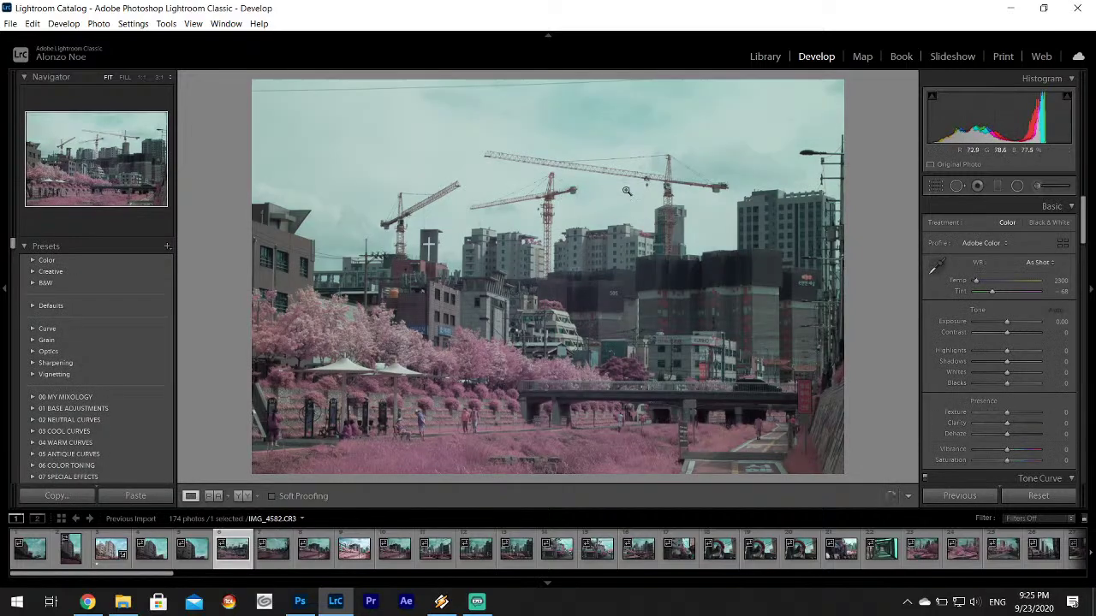
pyautogui.click(351, 550)
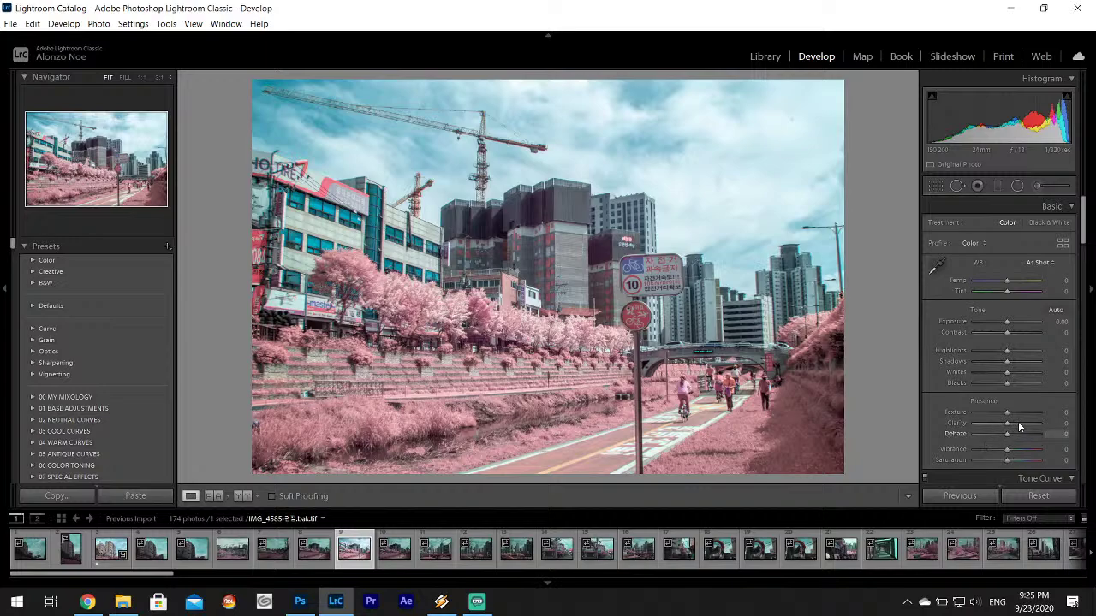
pyautogui.moveTo(1006, 337); pyautogui.dragTo(998, 337)
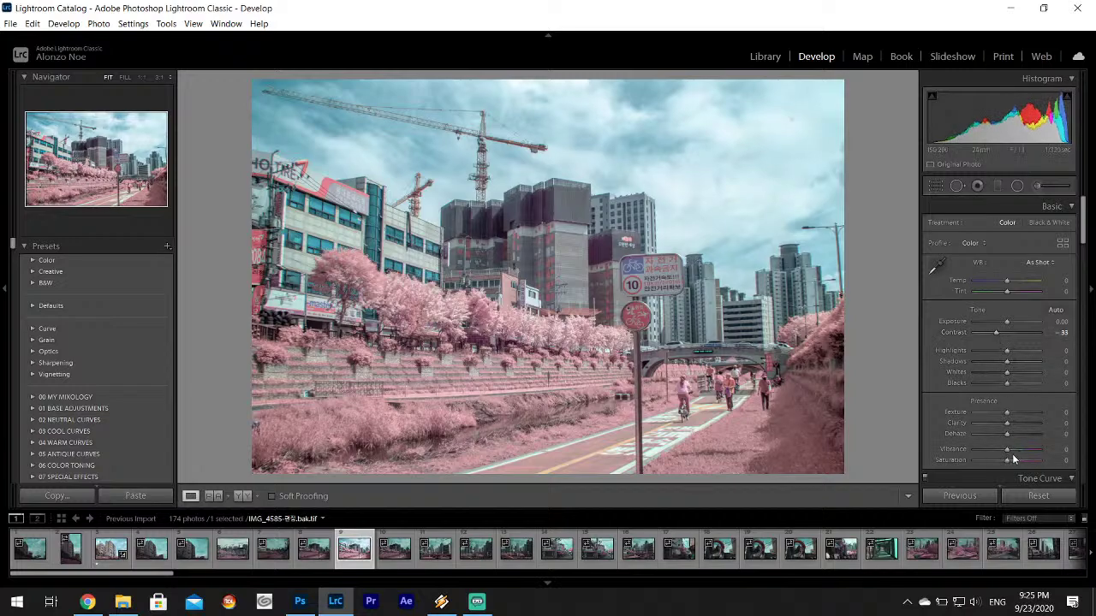
pyautogui.moveTo(1011, 454); pyautogui.dragTo(1013, 450)
# - Try a Purple Hue of -100 on the canal photo, reset it, and test further hue shifts in the HSL/Color settings
pyautogui.moveTo(1083, 216); pyautogui.dragTo(1080, 289)
pyautogui.moveTo(1009, 297); pyautogui.dragTo(961, 302)
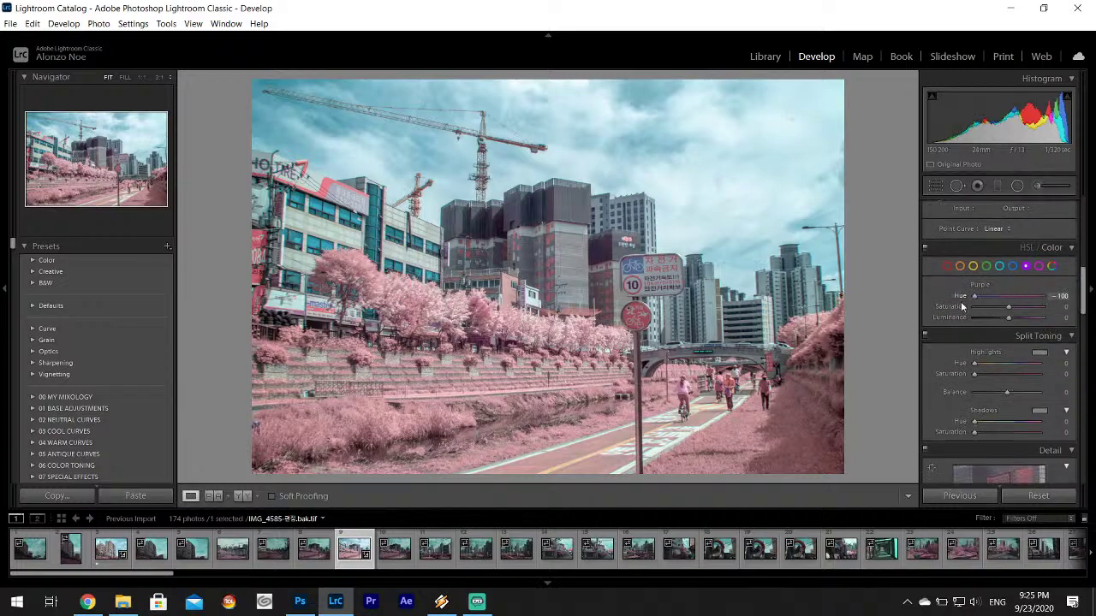
pyautogui.doubleClick(961, 297)
pyautogui.moveTo(1010, 298); pyautogui.dragTo(957, 310)
pyautogui.moveTo(1041, 302); pyautogui.dragTo(1066, 301)
# - Switch to Chrome, open eBay in a new tab, search for "infrared camera" and look through the listings
pyautogui.click(87, 602)
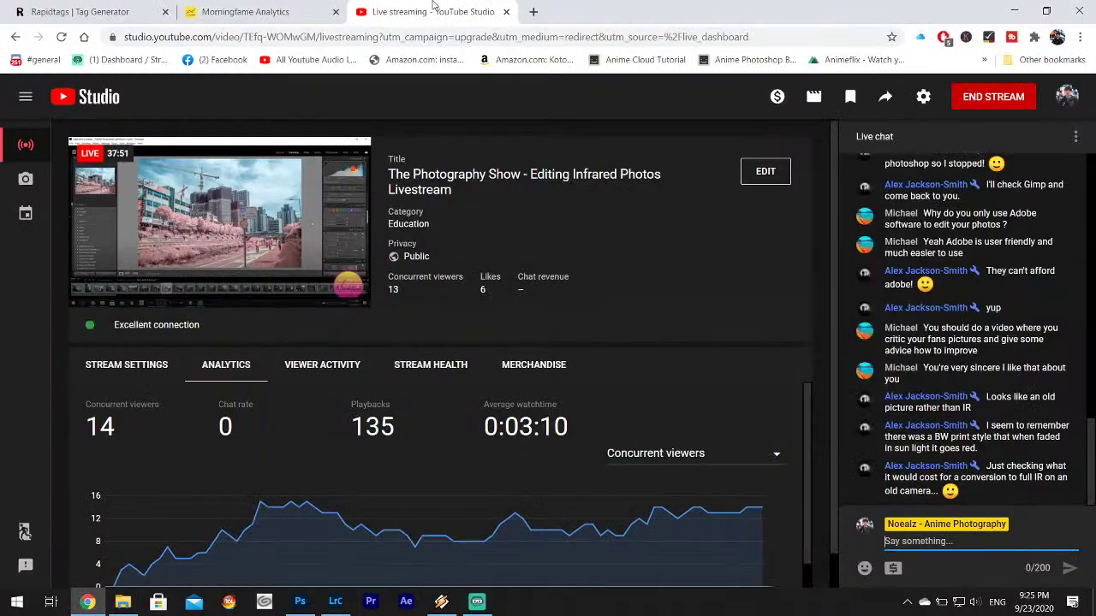
pyautogui.click(534, 12)
pyautogui.write('e')
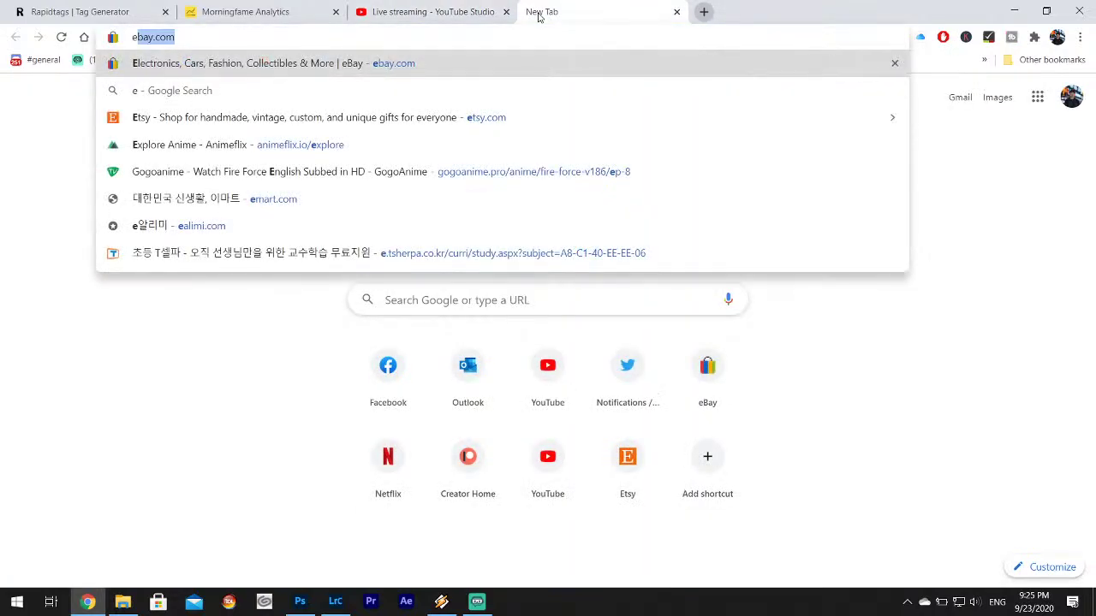
pyautogui.press('Return')
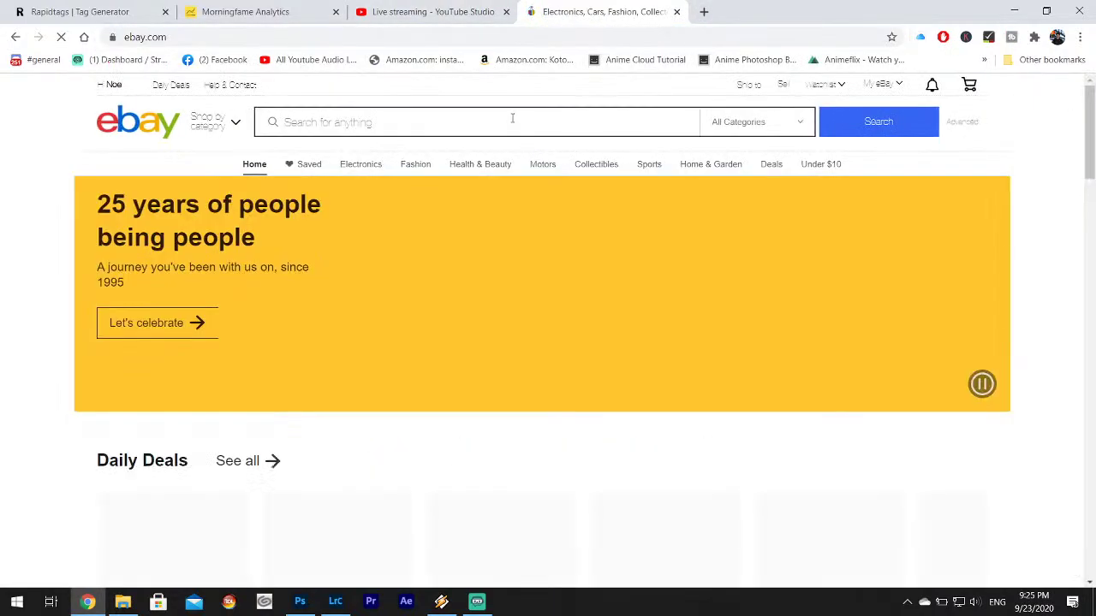
pyautogui.write('infrared camera')
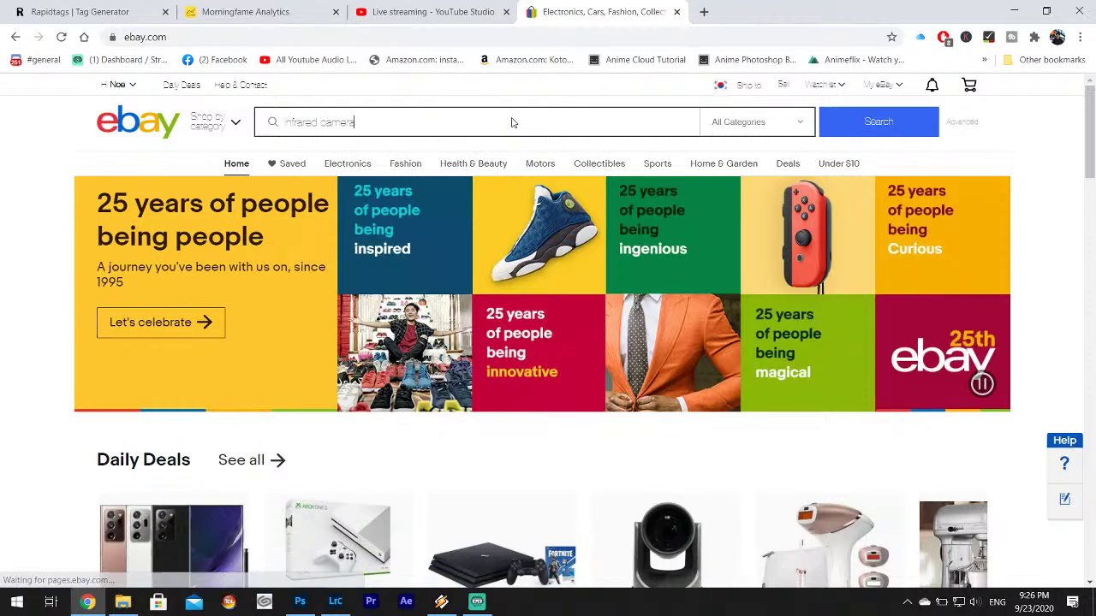
pyautogui.press('Return')
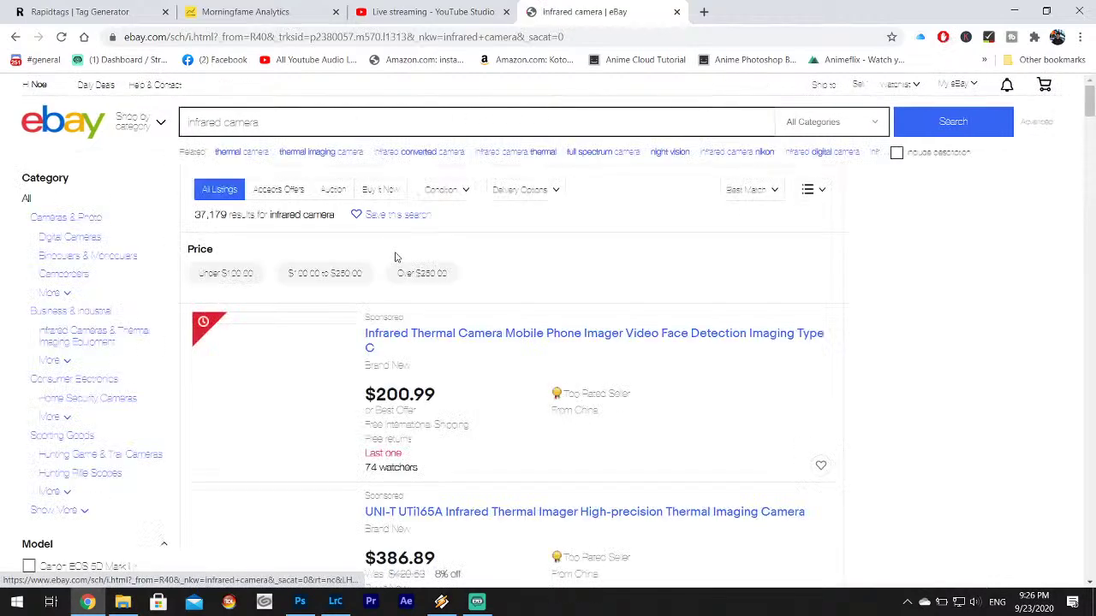
pyautogui.scroll(-3, 458, 270)
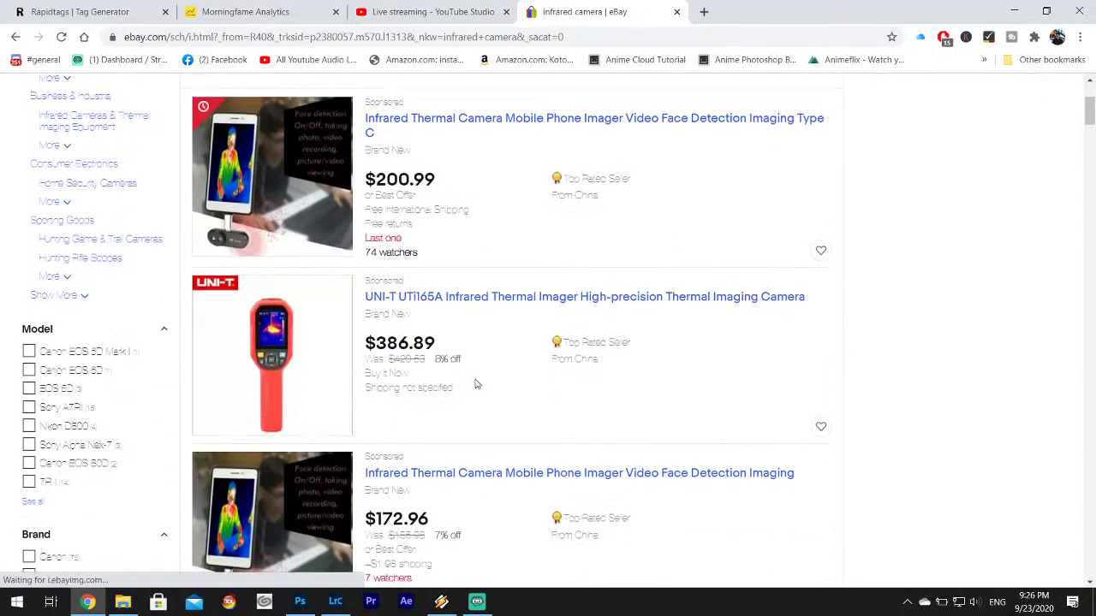
pyautogui.scroll(-4, 476, 381)
pyautogui.scroll(-3, 482, 375)
pyautogui.scroll(12, 485, 362)
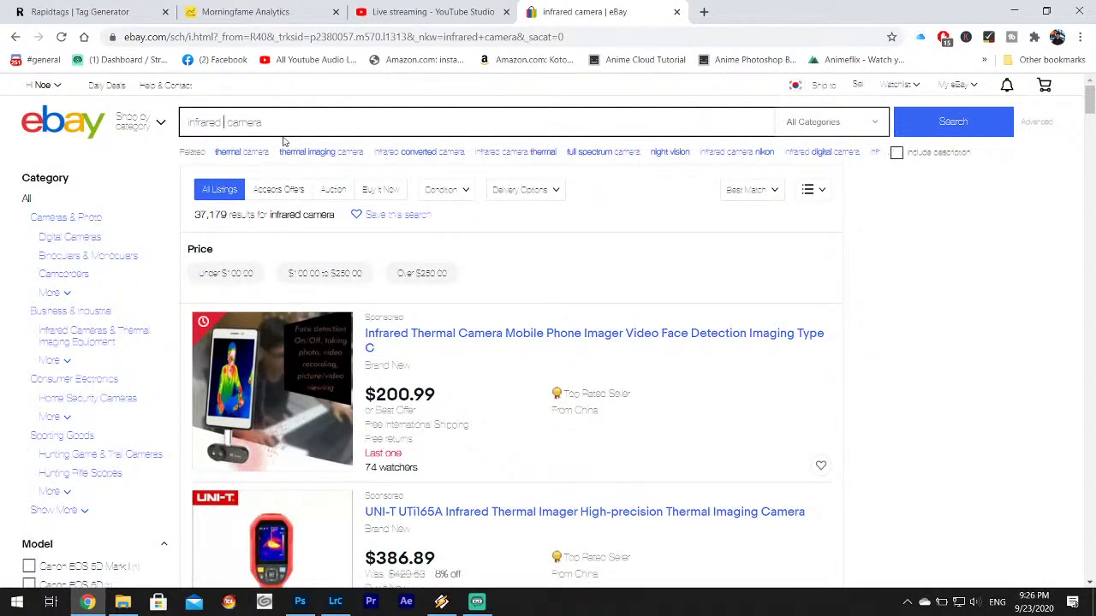
# - Narrow the eBay search to "infrared dslr mirrorless camera" and check the available delivery options
pyautogui.write('dslr mirrorless')
pyautogui.press('Return')
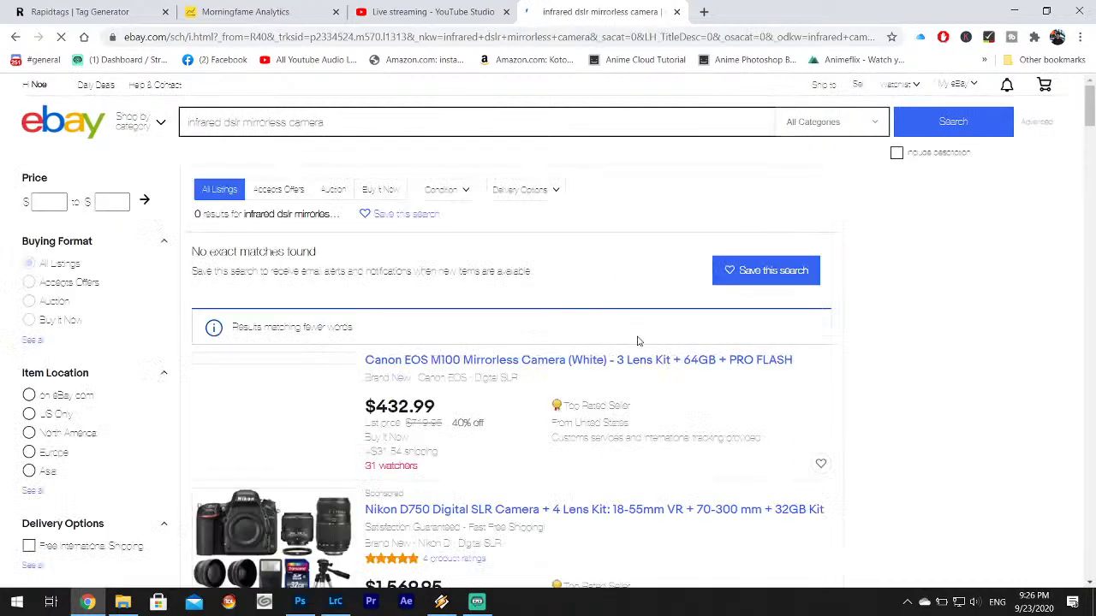
pyautogui.scroll(-3, 511, 283)
pyautogui.scroll(3, 511, 283)
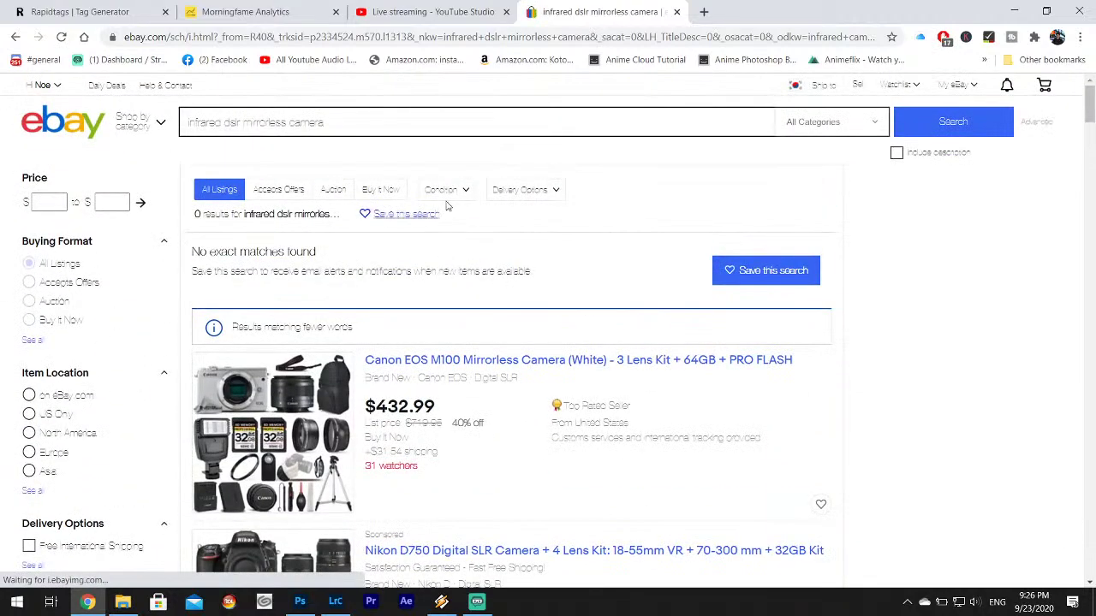
pyautogui.click(548, 192)
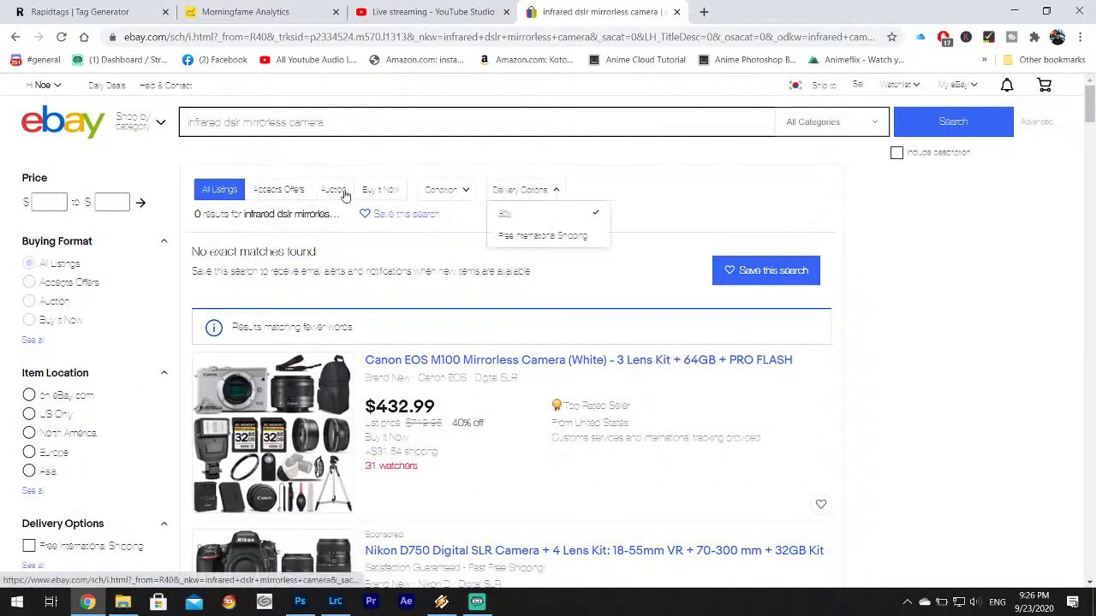
pyautogui.click(687, 211)
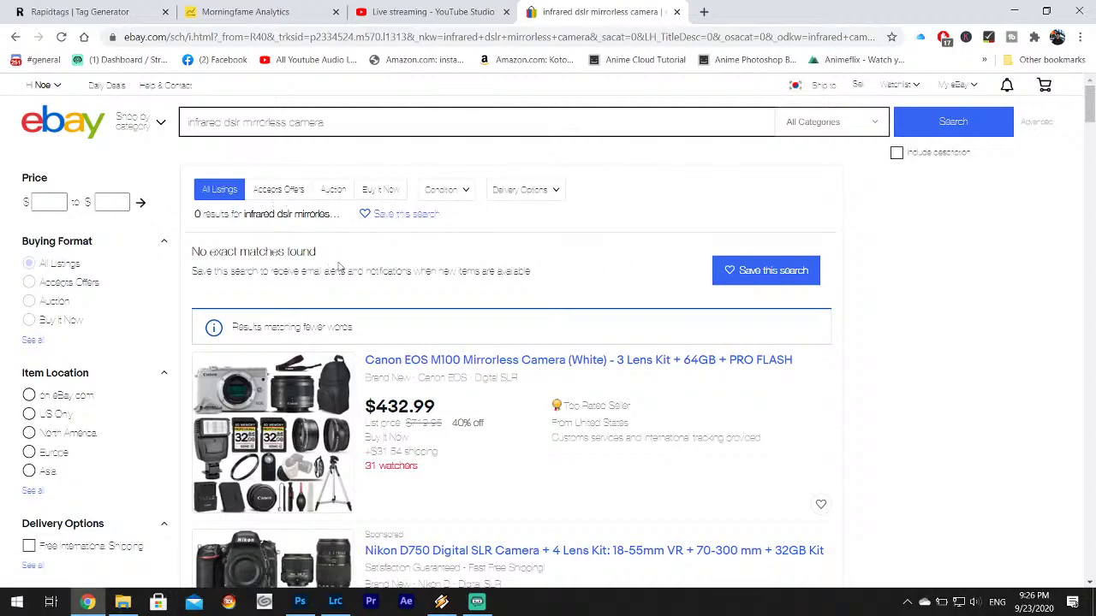
# - Search eBay for "infrared dslr camera" without "mirrorless" and sort the listings by lowest price plus shipping
pyautogui.moveTo(286, 125); pyautogui.dragTo(244, 126)
pyautogui.press('BackSpace')
pyautogui.press('Return')
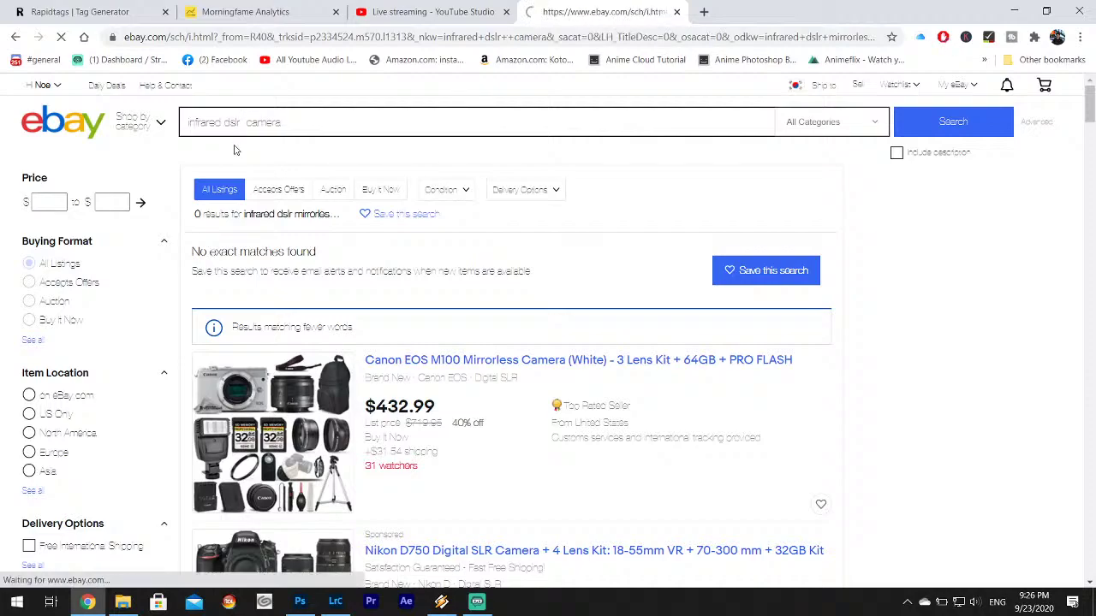
pyautogui.click(747, 189)
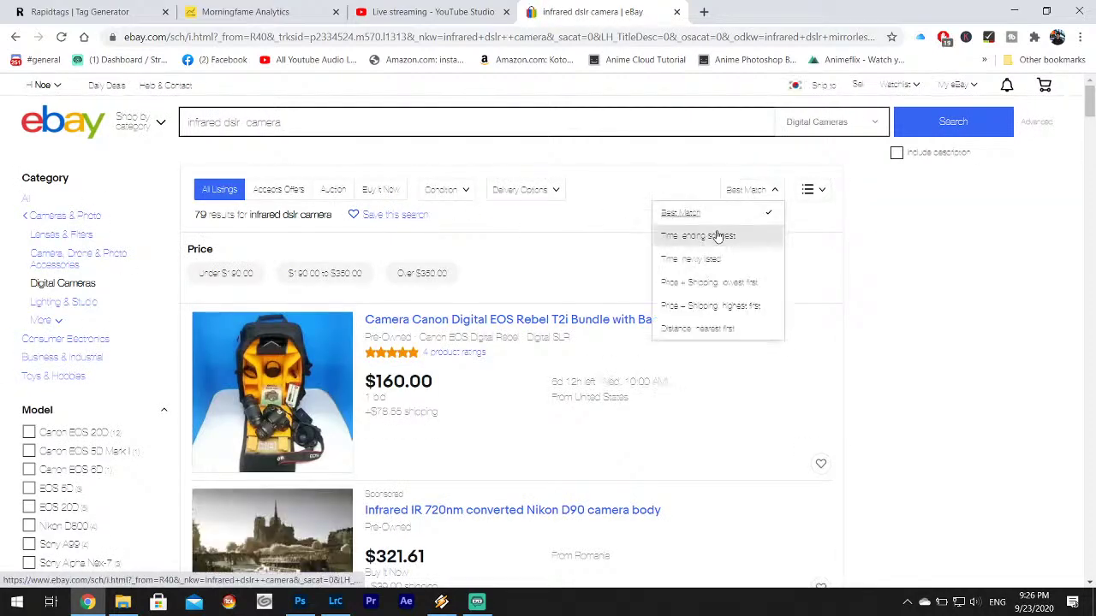
pyautogui.click(700, 281)
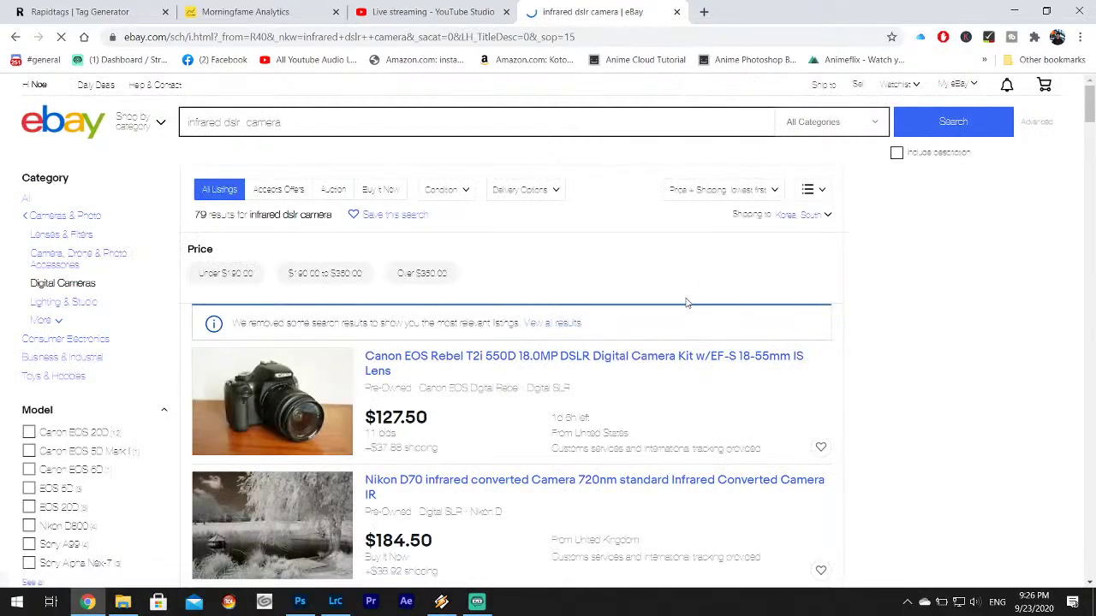
# - Examine the cheapest listings for infrared-converted DSLR cameras, comparing models, filter wavelengths and prices
pyautogui.scroll(-2, 486, 248)
pyautogui.moveTo(574, 246); pyautogui.dragTo(363, 213)
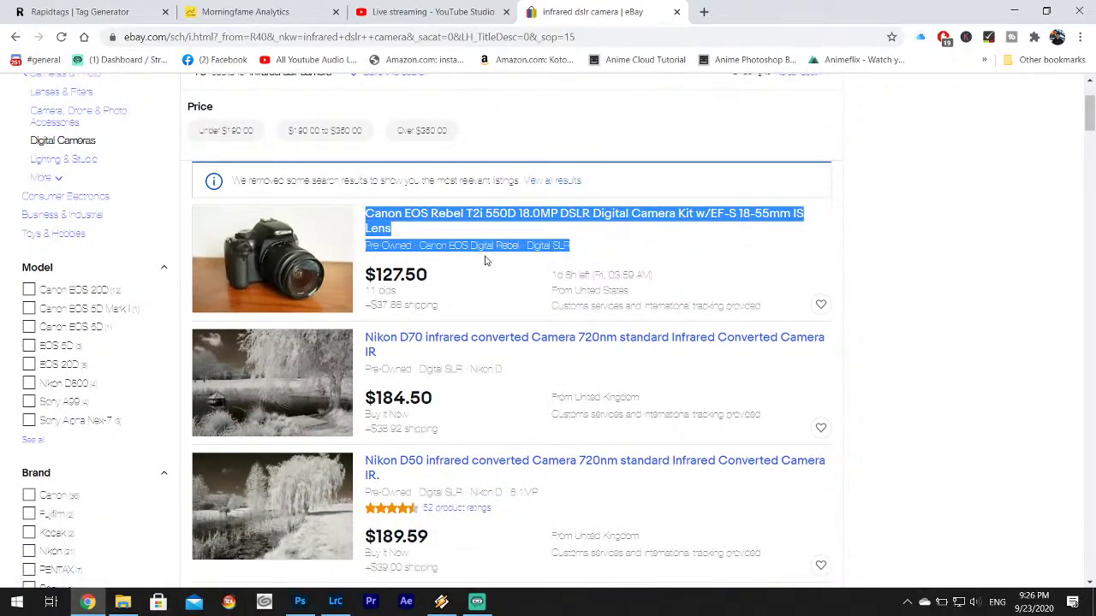
pyautogui.click(962, 241)
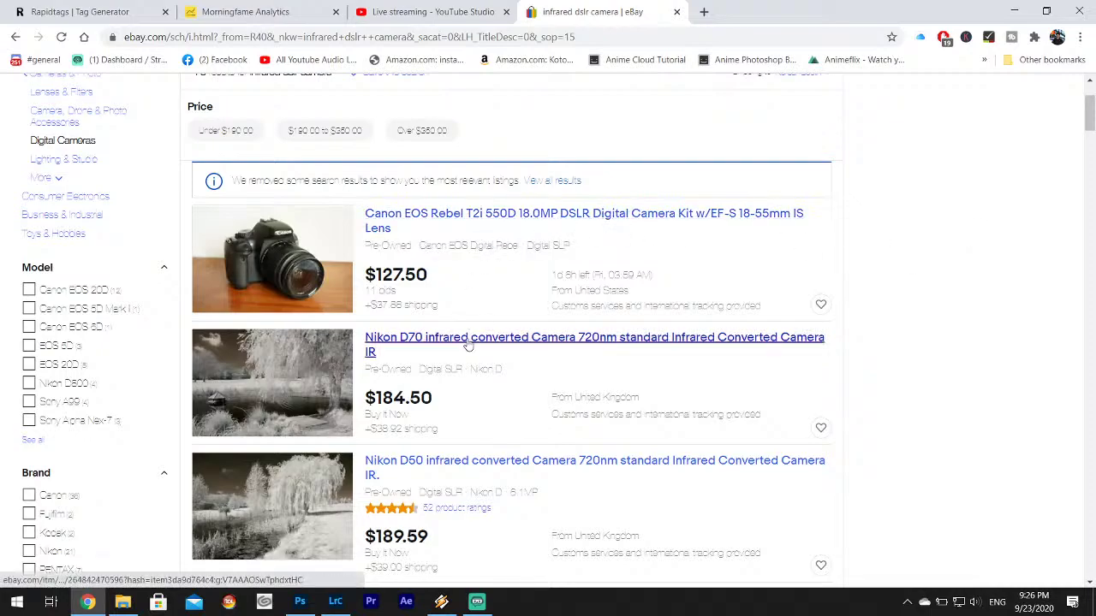
pyautogui.scroll(-1, 561, 307)
pyautogui.scroll(-1, 561, 306)
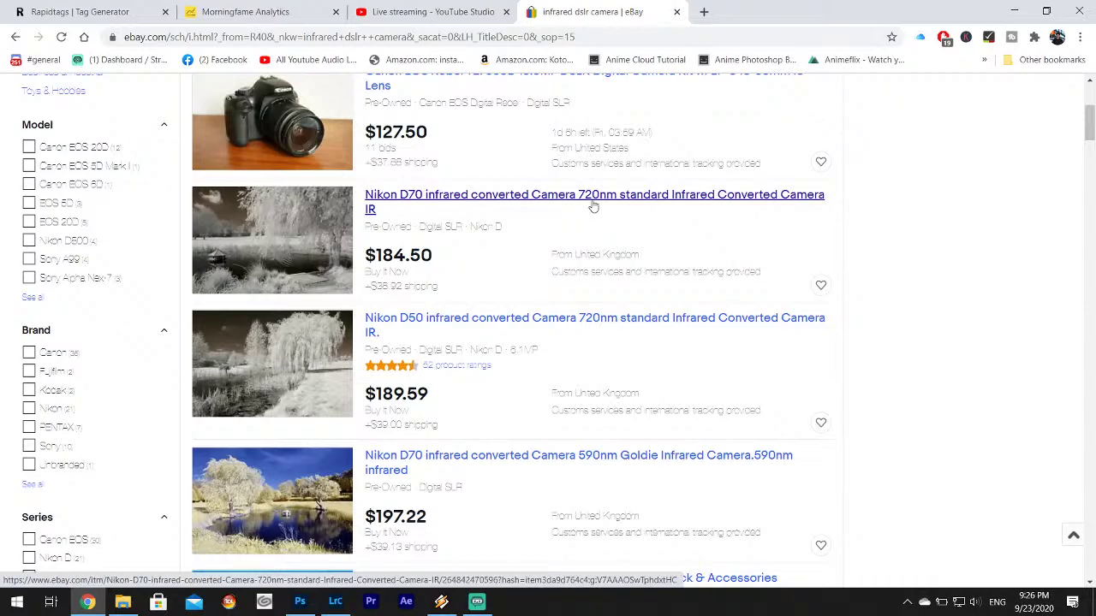
pyautogui.scroll(-2, 528, 213)
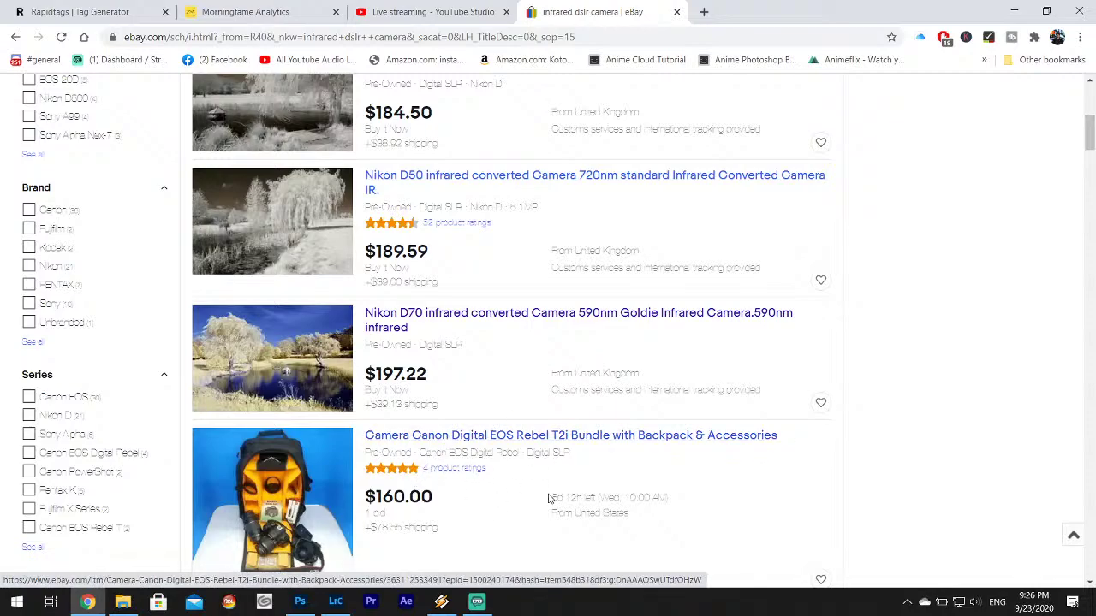
# - Look through the eBay listings of infrared-converted DSLR cameras, comparing models, filter wavelengths and prices
pyautogui.scroll(-1, 548, 302)
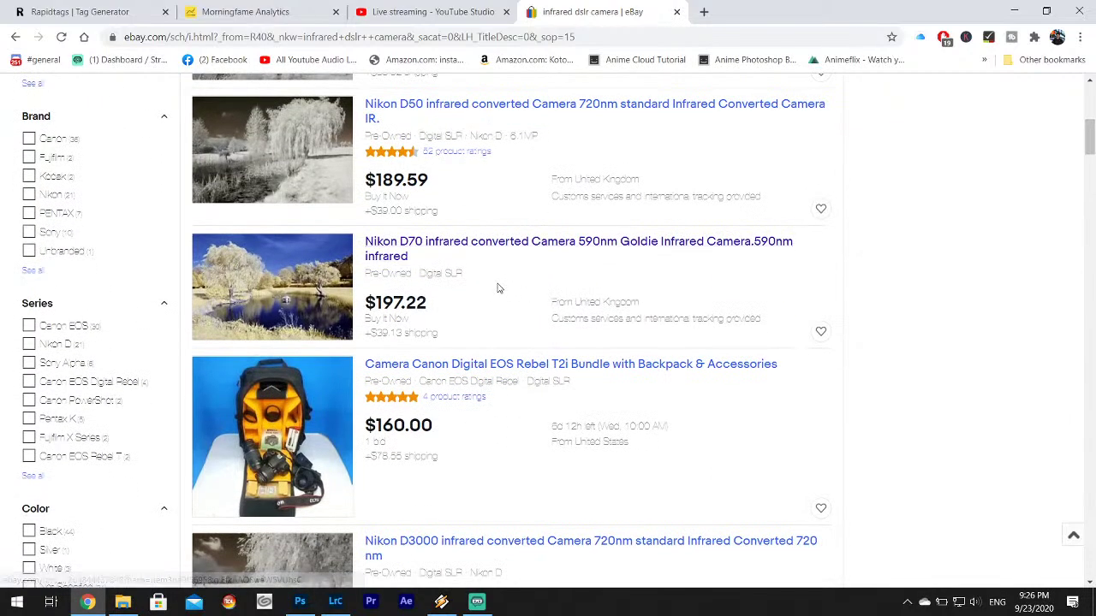
pyautogui.scroll(-4, 501, 283)
pyautogui.scroll(4, 518, 248)
pyautogui.scroll(-7, 518, 248)
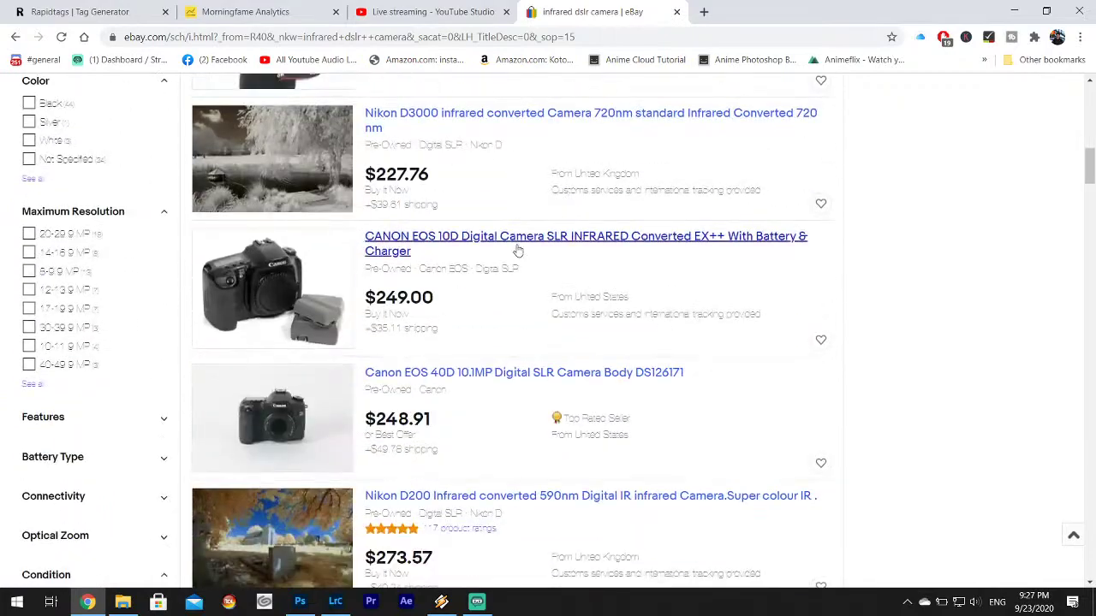
pyautogui.scroll(-2, 467, 334)
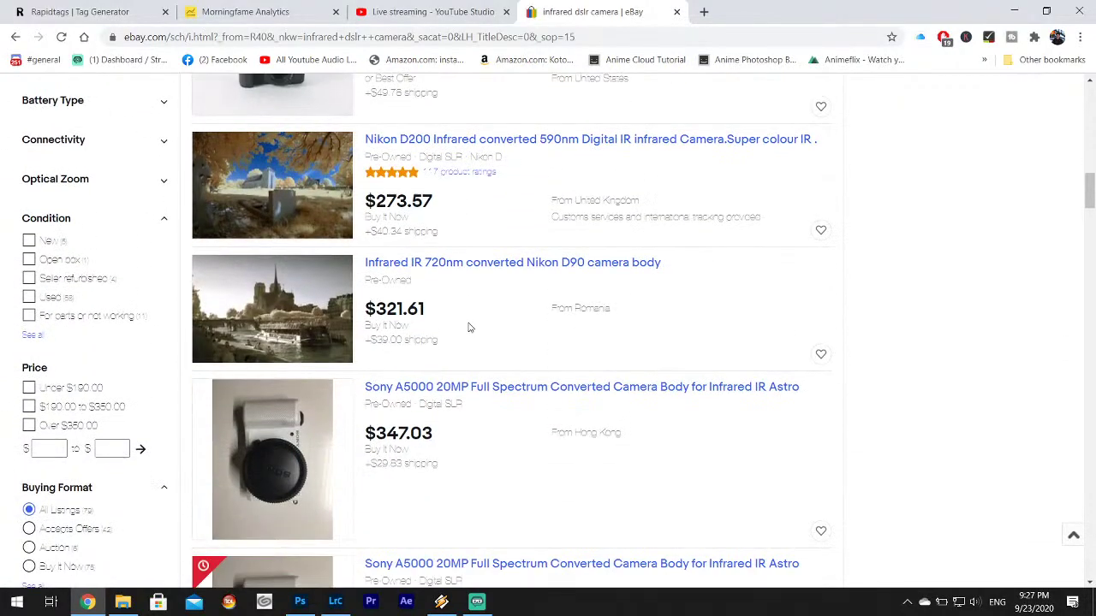
pyautogui.scroll(-3, 470, 319)
pyautogui.scroll(15, 496, 291)
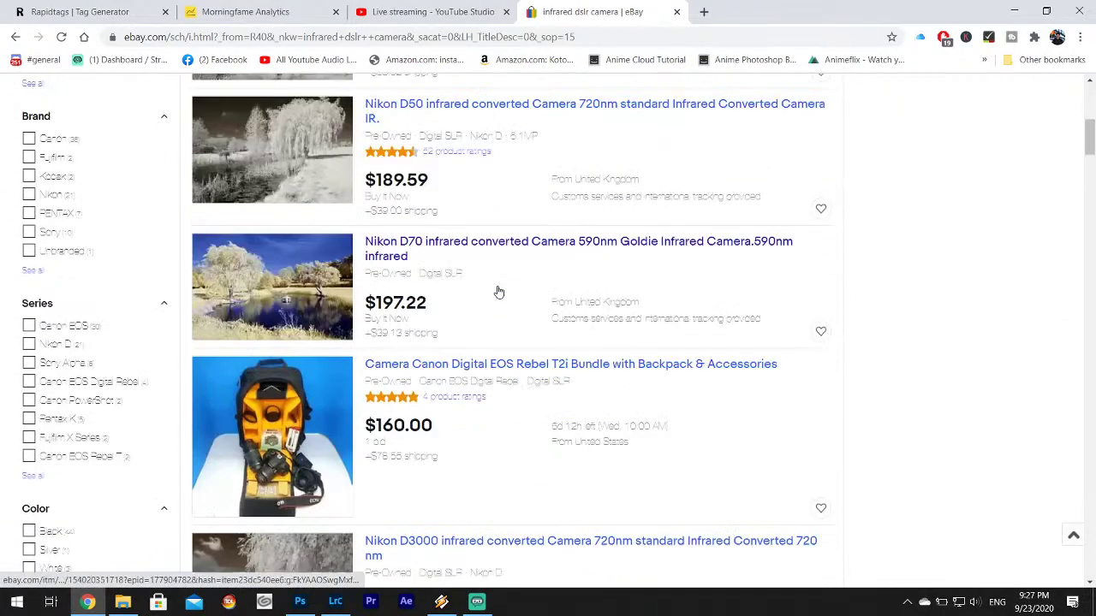
pyautogui.scroll(-3, 495, 294)
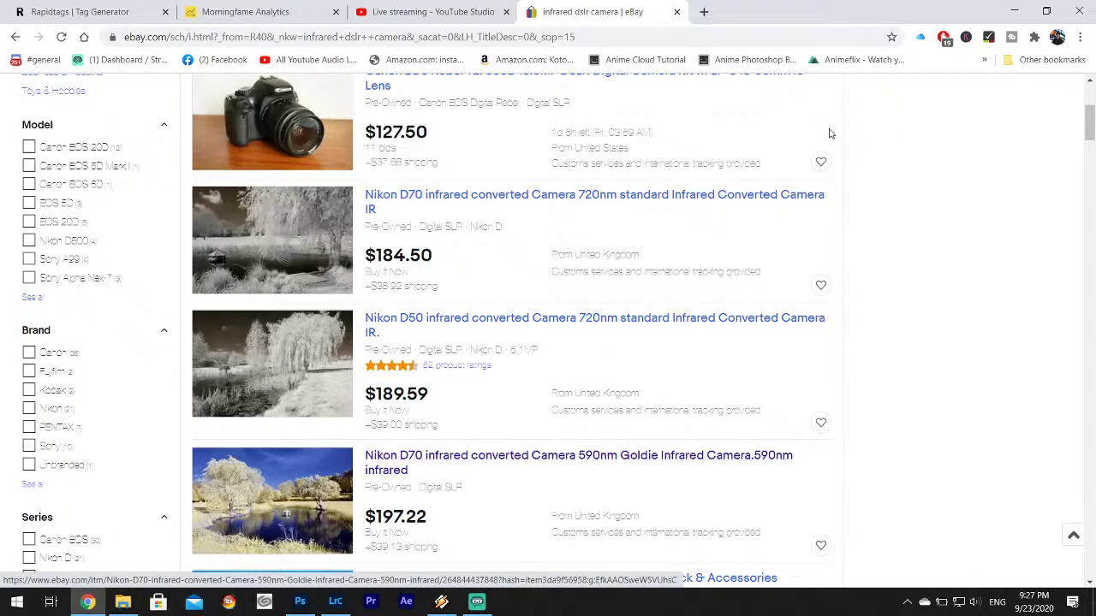
# - Search eBay for "infrared point and shoot camera" and look through the listings
pyautogui.scroll(3, 462, 239)
pyautogui.moveTo(223, 118); pyautogui.dragTo(404, 110)
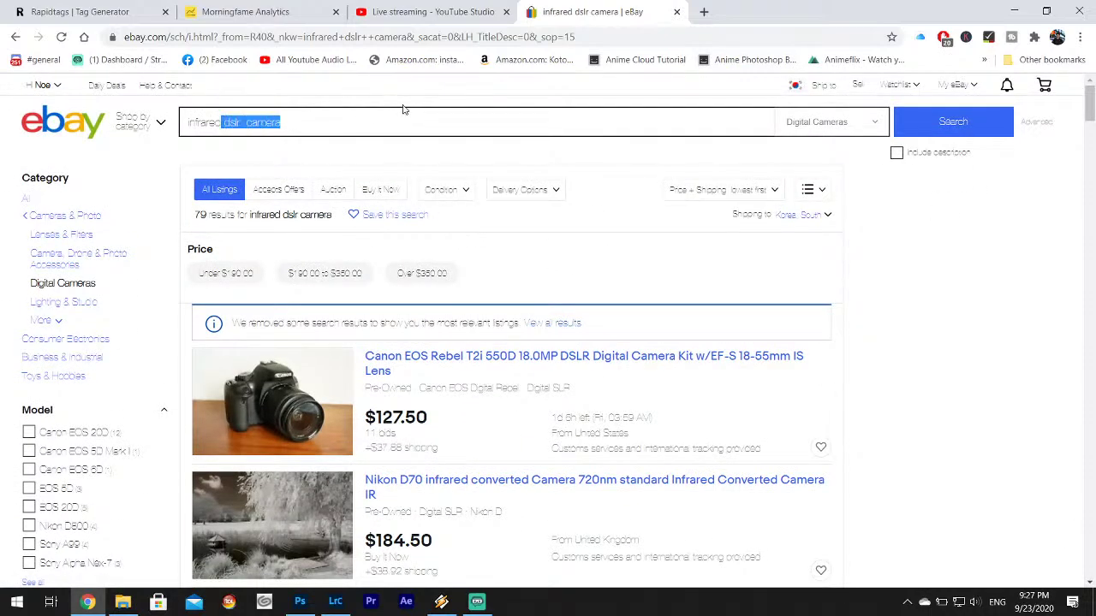
pyautogui.write('point and shoot')
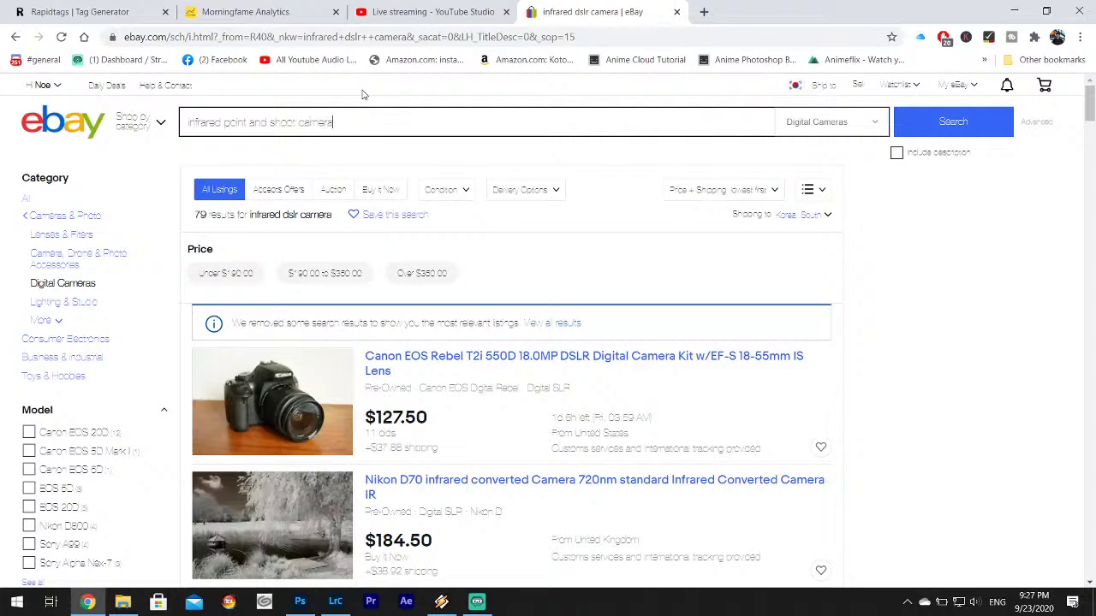
pyautogui.press('Return')
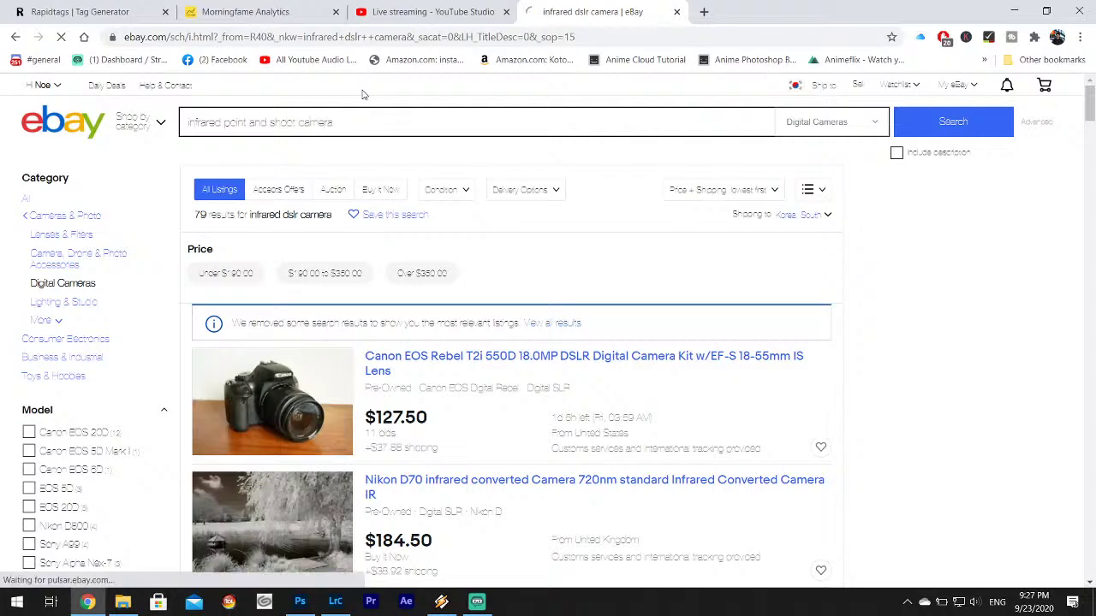
pyautogui.scroll(-1, 506, 265)
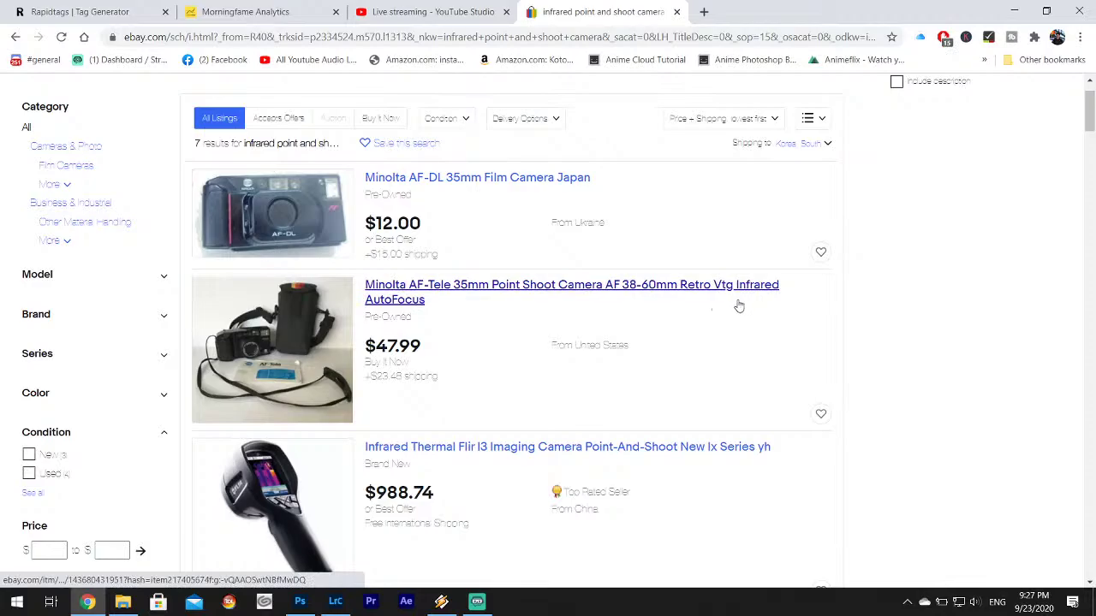
pyautogui.scroll(-15, 749, 302)
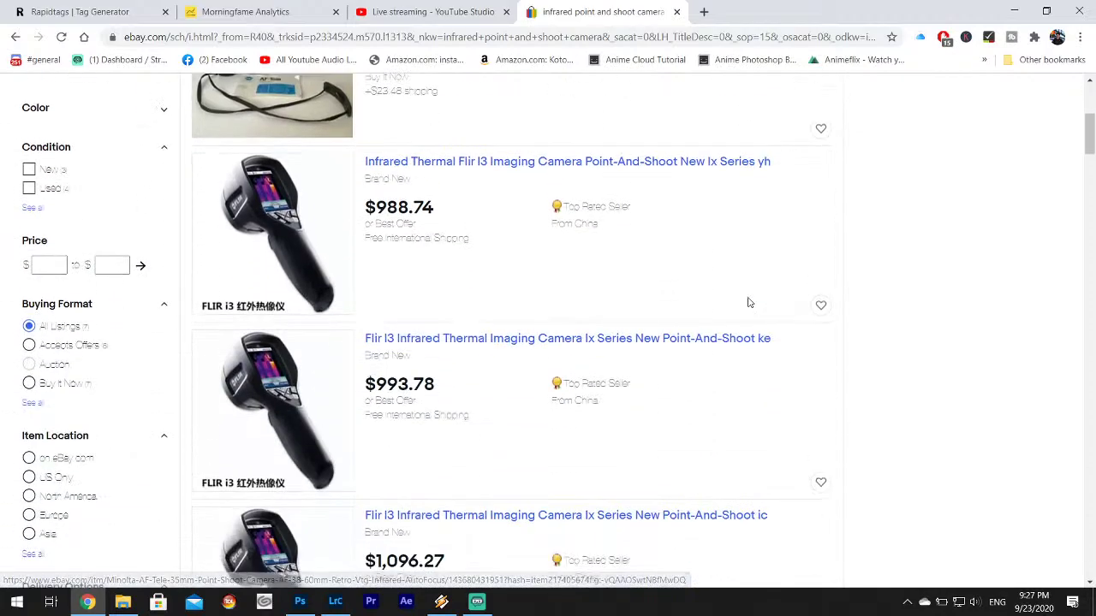
pyautogui.scroll(-20, 748, 302)
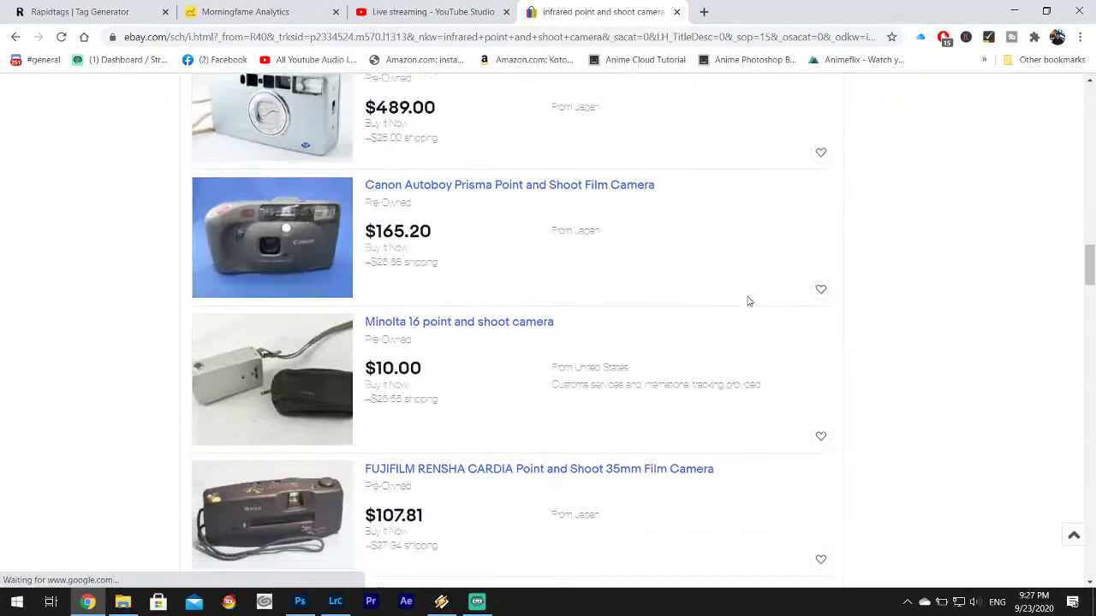
pyautogui.scroll(-20, 750, 301)
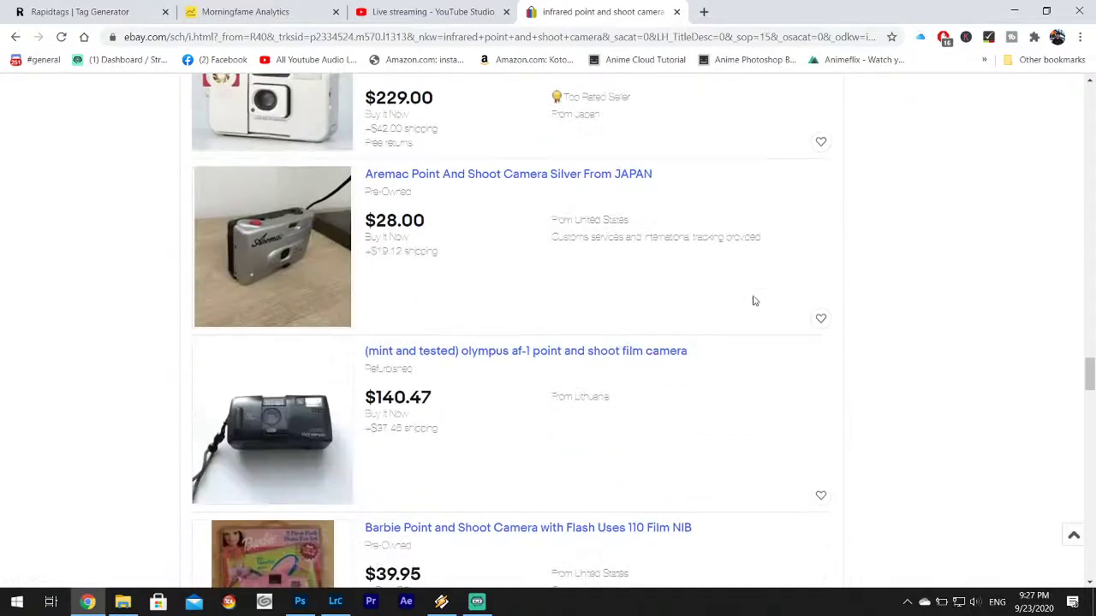
pyautogui.scroll(-10, 914, 426)
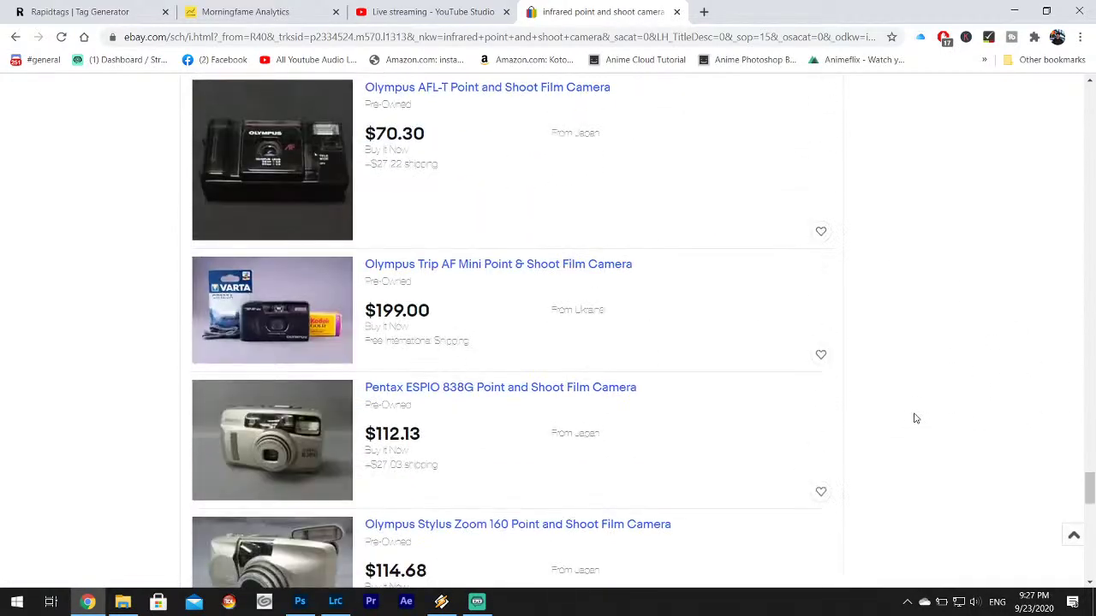
# - Refine the search to "infrared point and shoot camera 590nm" and look over the results
pyautogui.moveTo(1089, 510); pyautogui.dragTo(1094, 54)
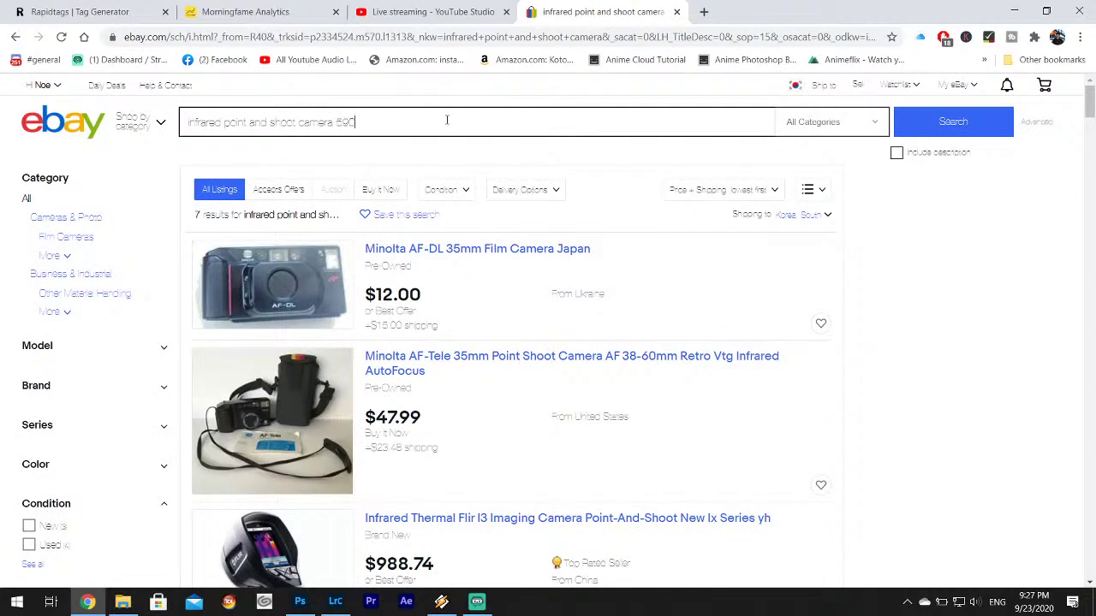
pyautogui.press('Return')
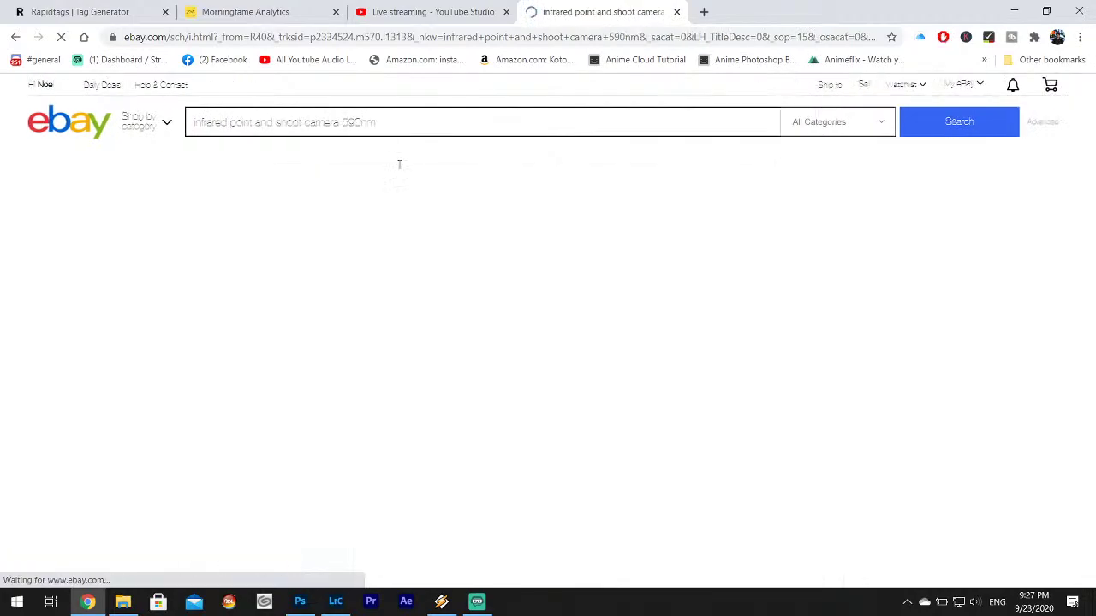
pyautogui.scroll(-2, 435, 293)
pyautogui.scroll(-1, 435, 295)
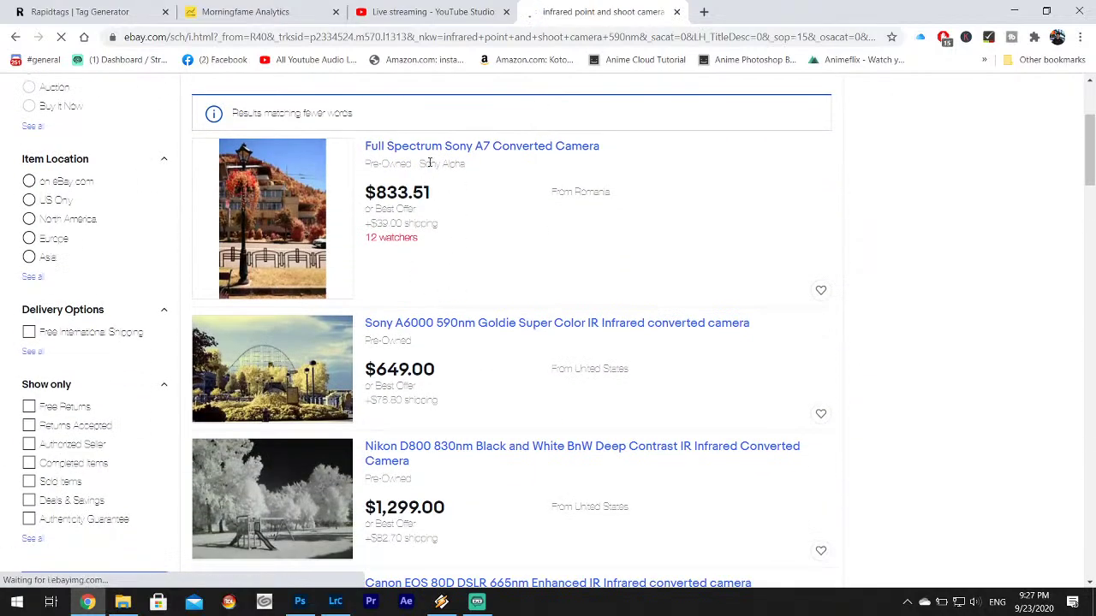
pyautogui.scroll(-3, 445, 274)
pyautogui.scroll(5, 449, 256)
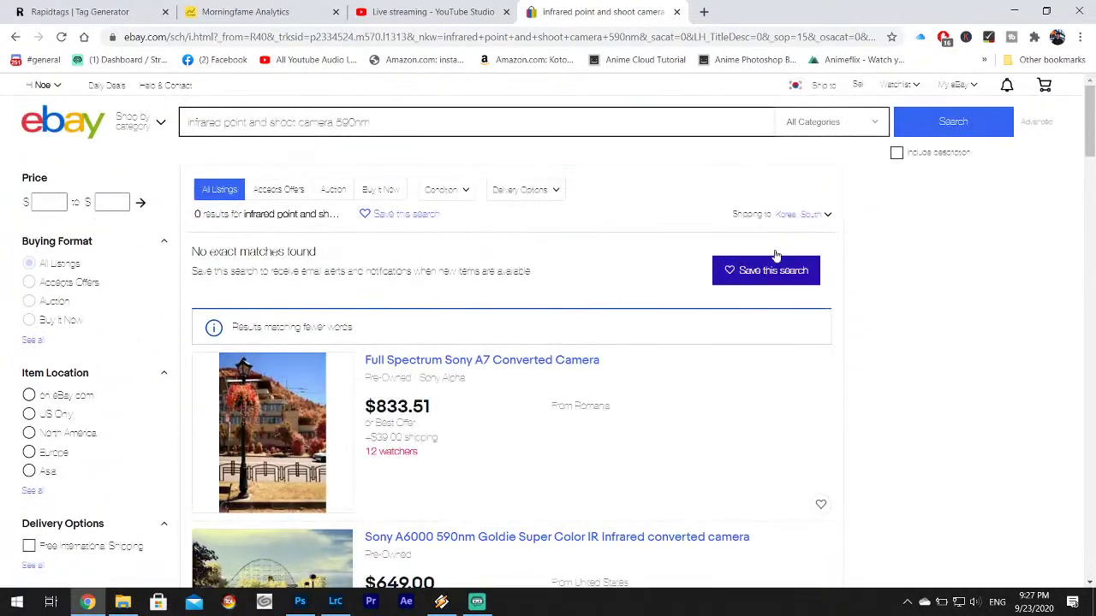
pyautogui.click(557, 190)
pyautogui.click(557, 190)
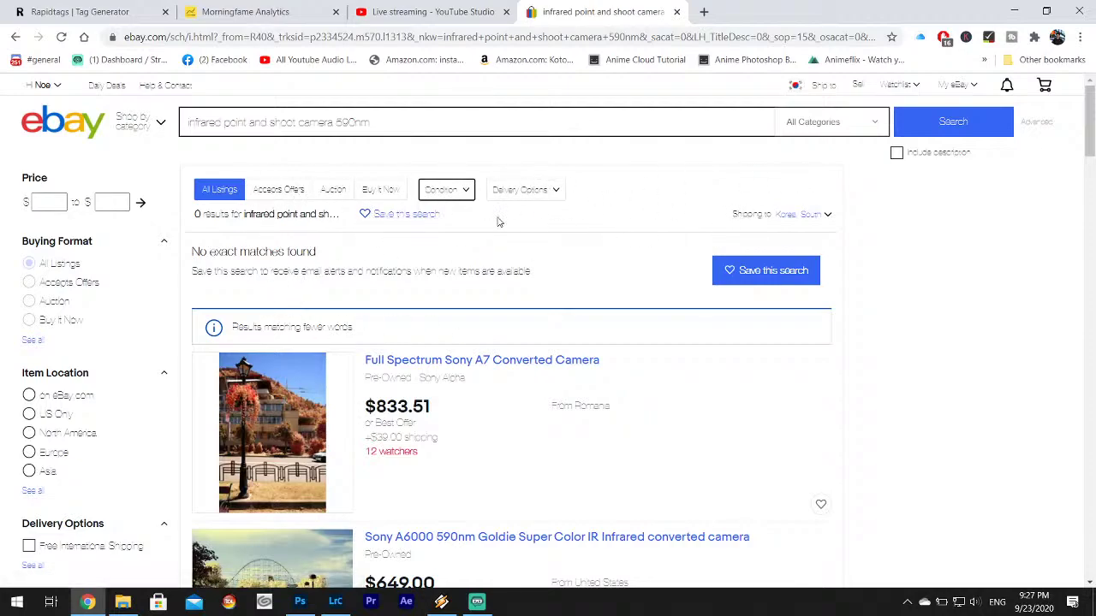
# - Close the eBay page and switch to Lightroom Classic
pyautogui.click(676, 12)
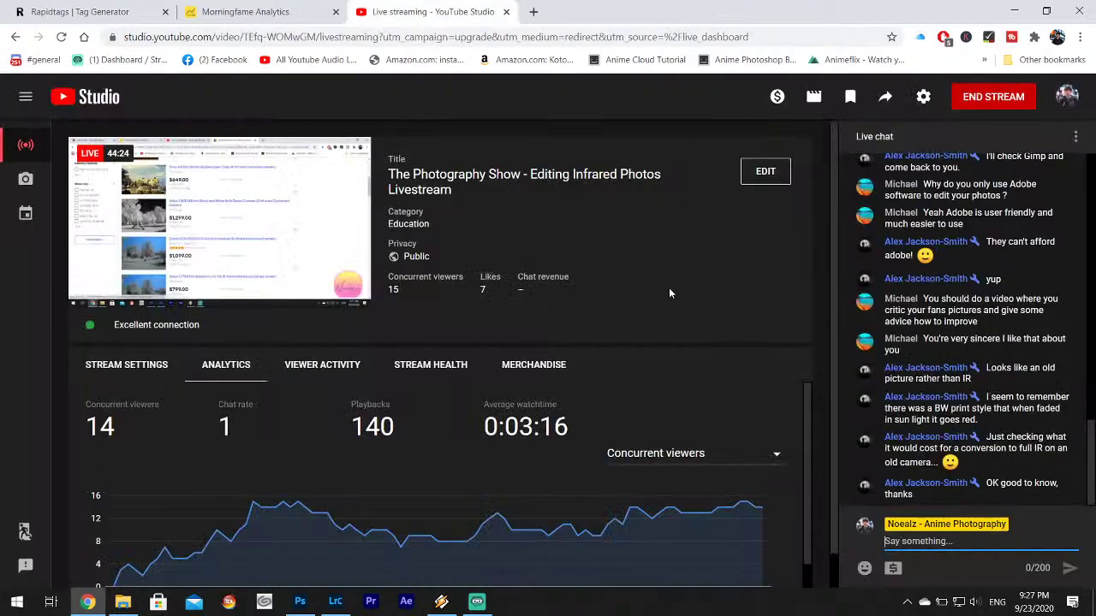
pyautogui.click(335, 601)
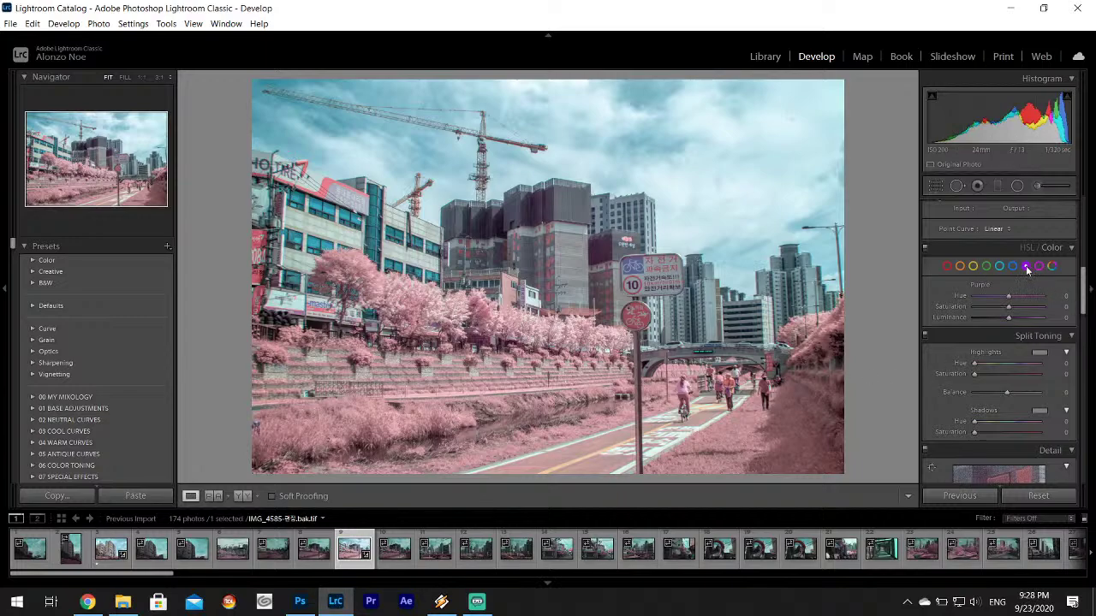
# - Set the HSL/Color red hue to +100, saturation to +57 and luminance to +22
pyautogui.moveTo(1013, 296); pyautogui.dragTo(1058, 297)
pyautogui.doubleClick(959, 298)
pyautogui.click(946, 265)
pyautogui.moveTo(961, 299); pyautogui.dragTo(1084, 317)
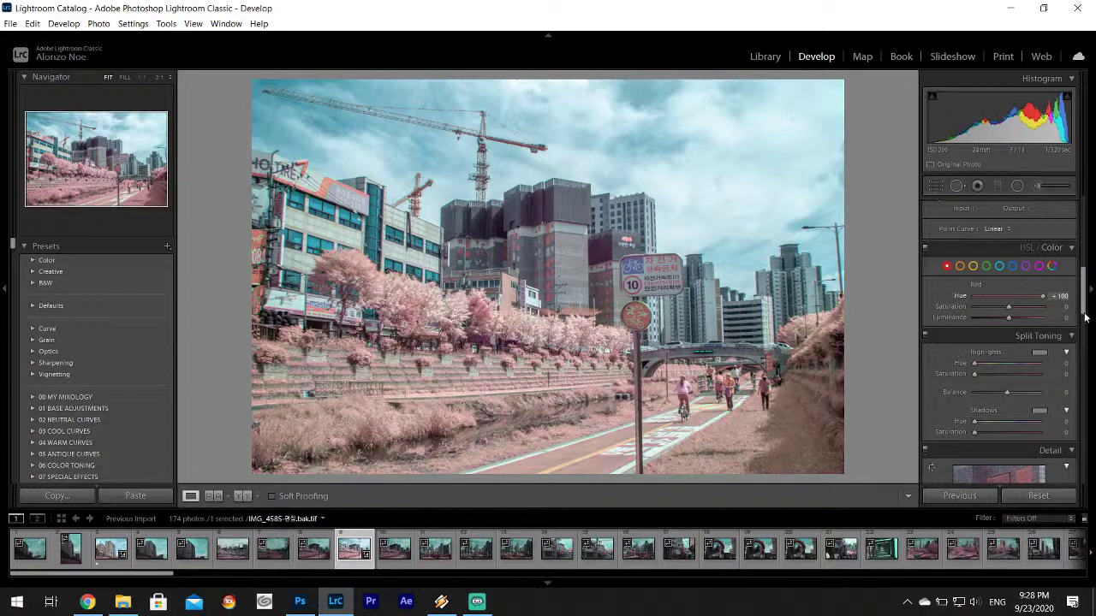
pyautogui.moveTo(1014, 308); pyautogui.dragTo(1027, 309)
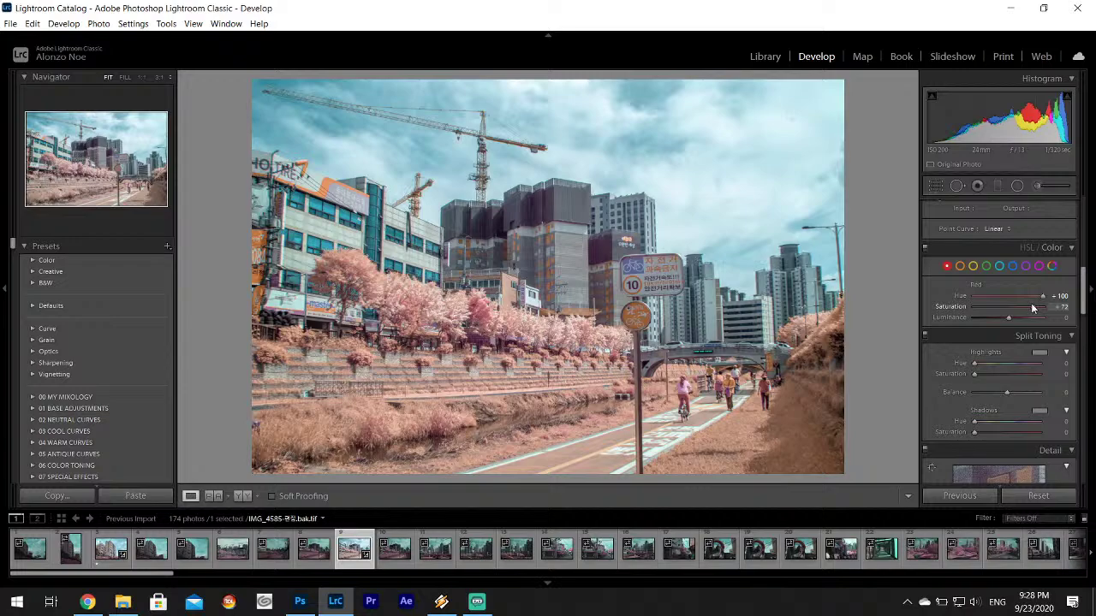
pyautogui.moveTo(1033, 308); pyautogui.dragTo(1015, 319)
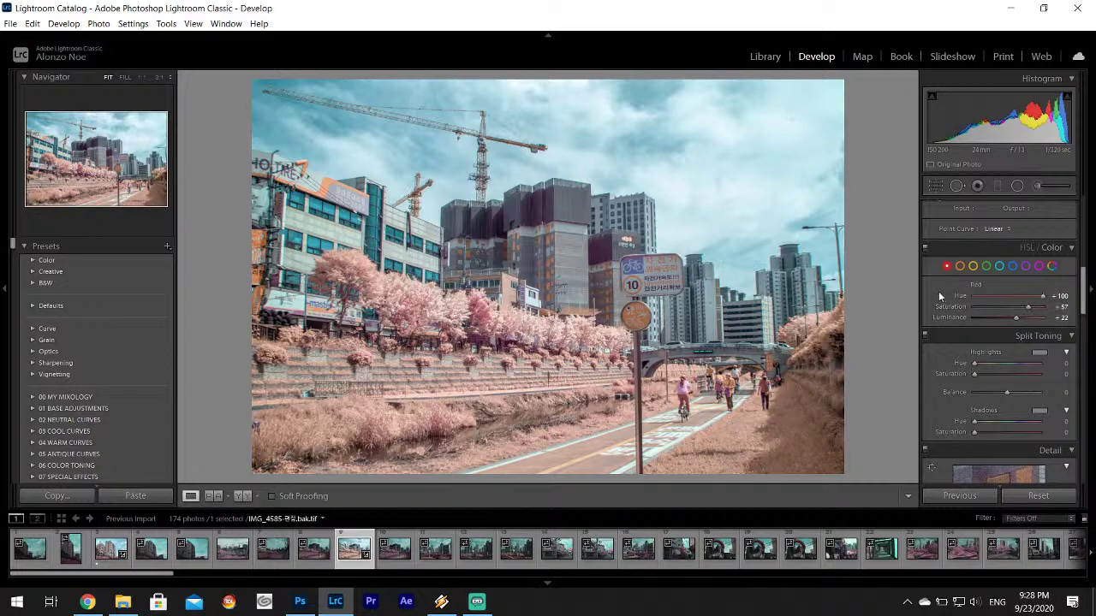
# - Set the Red Primary saturation to +28 in Calibration and lower the photo's contrast to -46
pyautogui.moveTo(1089, 261); pyautogui.dragTo(1091, 447)
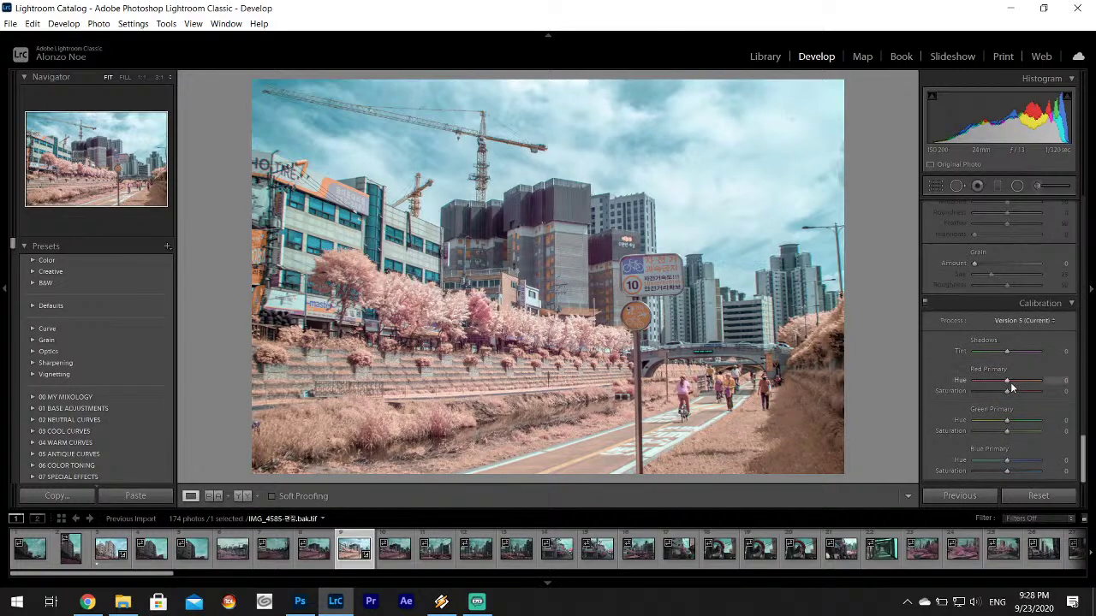
pyautogui.moveTo(1008, 381)
pyautogui.mouseDown()
pyautogui.moveTo(1045, 381)
pyautogui.moveTo(961, 385)
pyautogui.moveTo(1018, 392)
pyautogui.mouseUp()
pyautogui.doubleClick(961, 381)
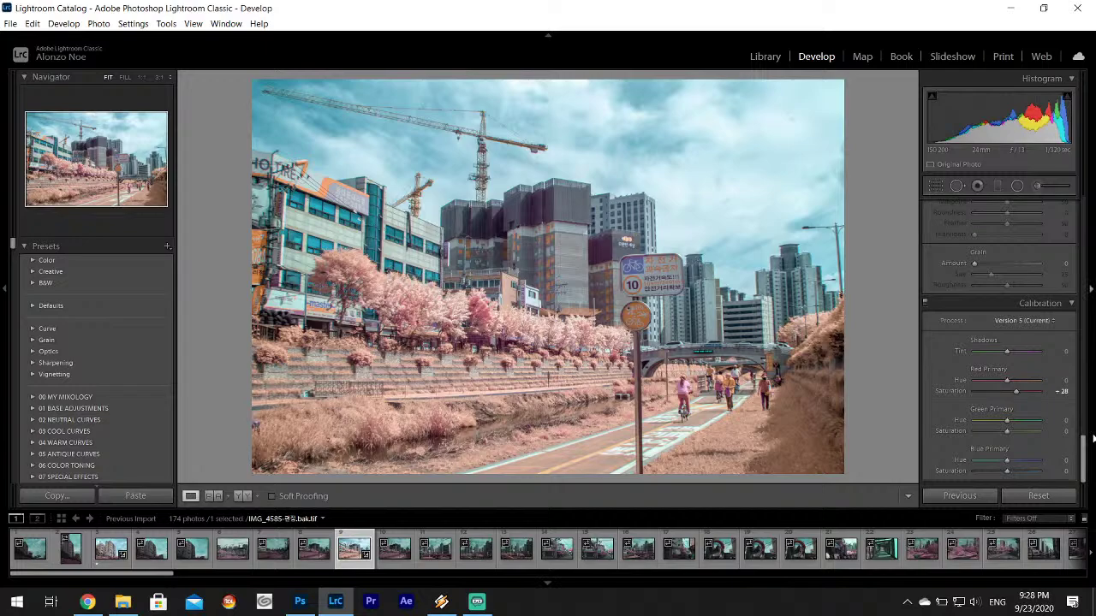
pyautogui.moveTo(1084, 450); pyautogui.dragTo(1084, 214)
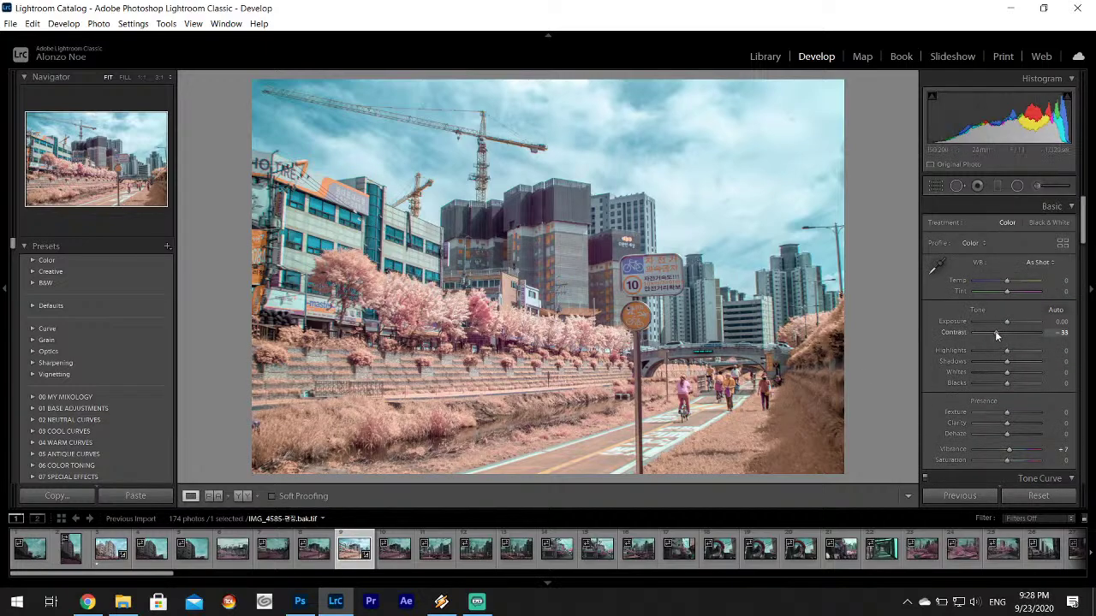
pyautogui.moveTo(996, 333); pyautogui.dragTo(992, 332)
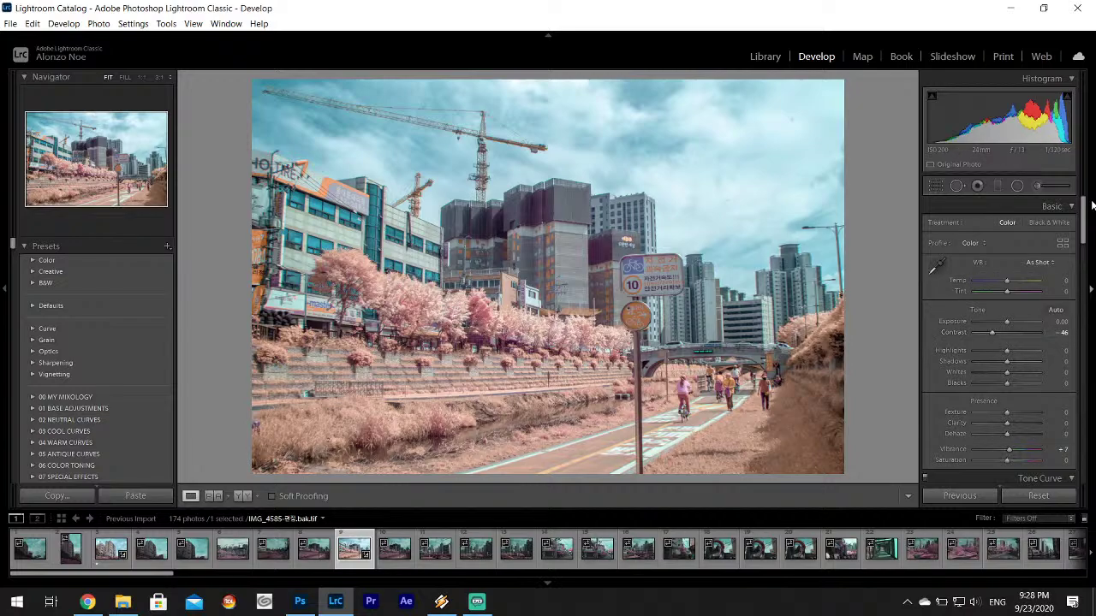
# - Set the HSL/Color blue hue to -5, saturation to +22 and luminance to +33
pyautogui.moveTo(1084, 221); pyautogui.dragTo(1084, 291)
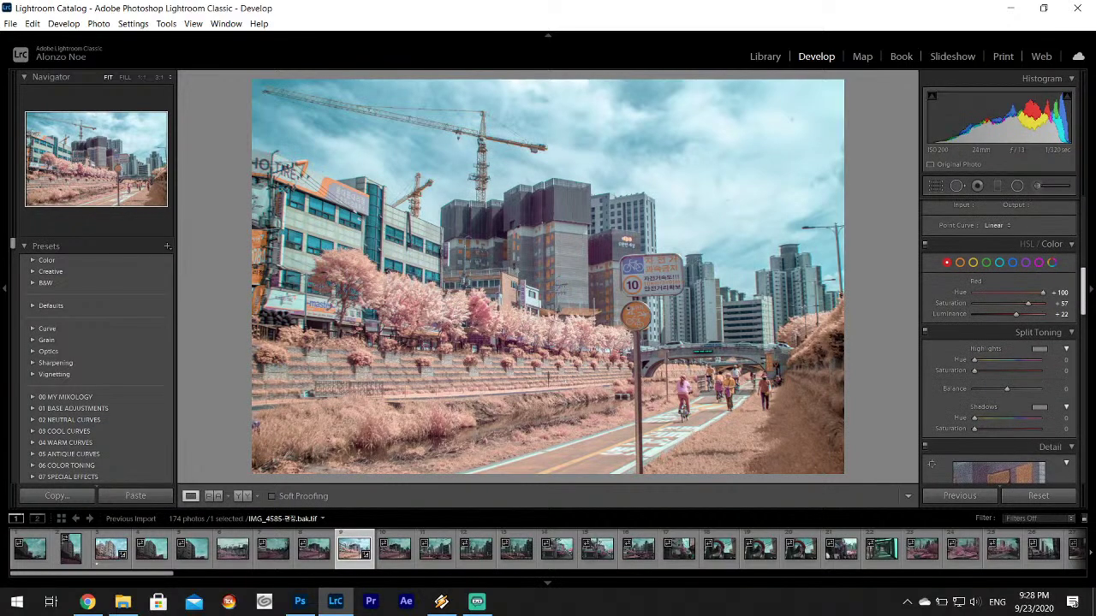
pyautogui.click(1014, 264)
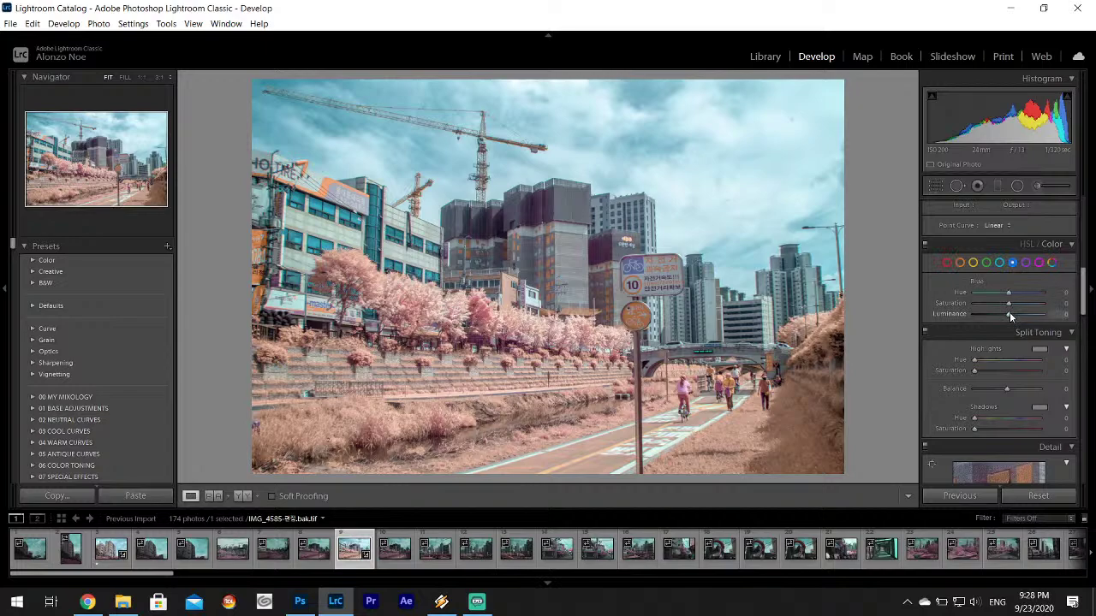
pyautogui.moveTo(1009, 312); pyautogui.dragTo(1007, 290)
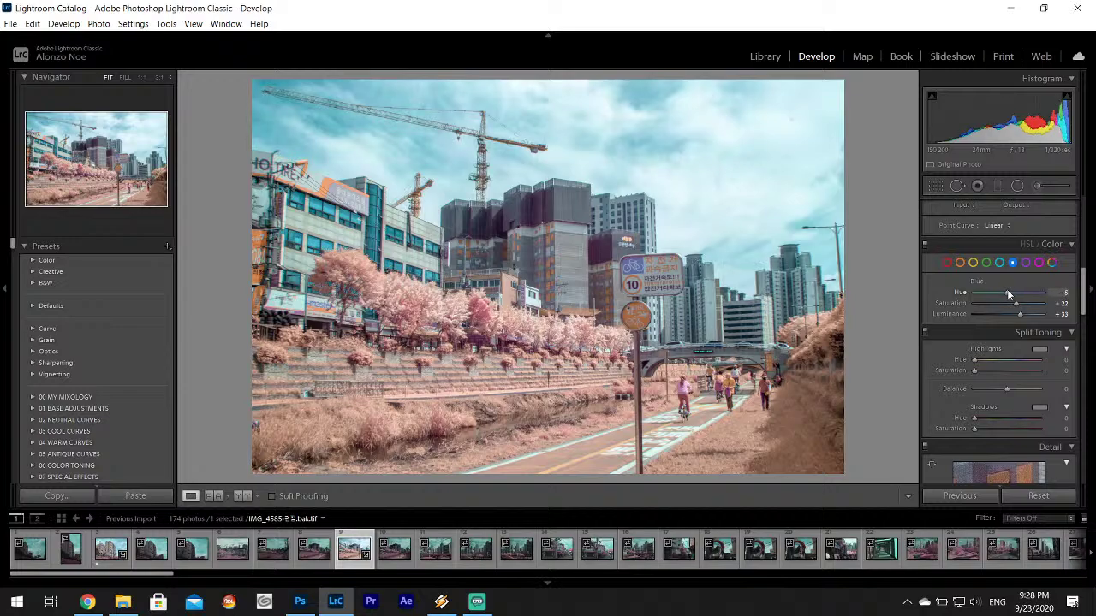
# - Export the edited photo to the Infrared subfolder on the desktop, using the existing export settings
pyautogui.click(11, 24)
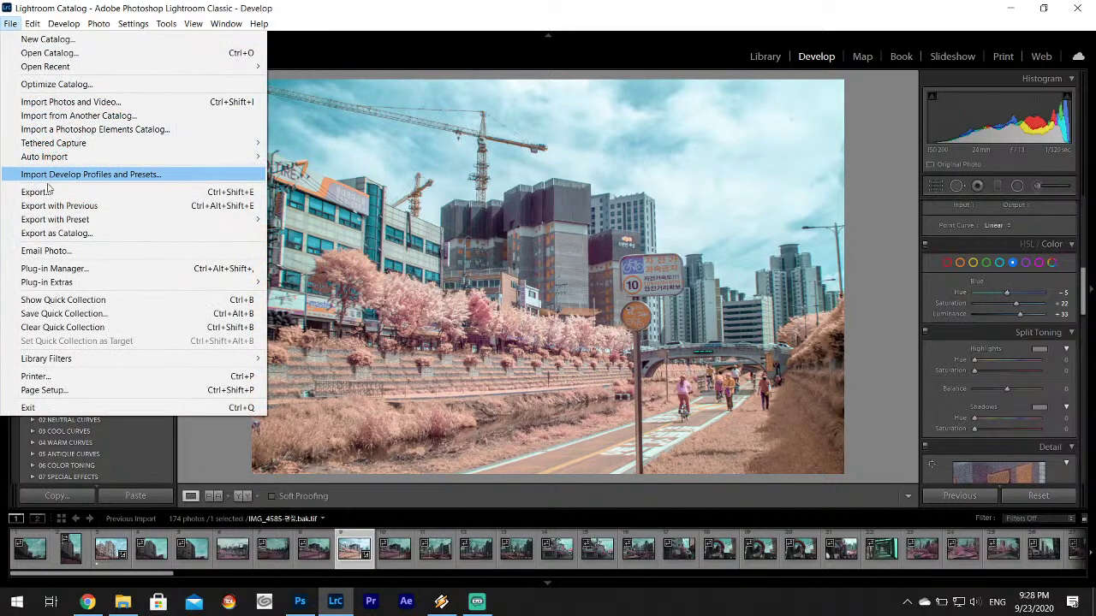
pyautogui.click(36, 192)
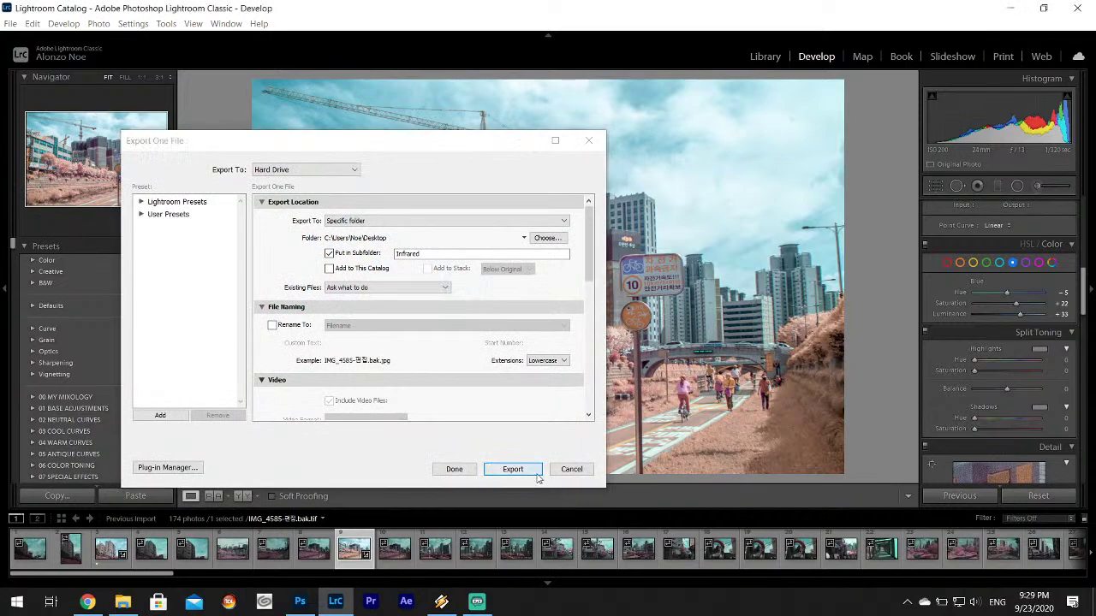
pyautogui.click(536, 471)
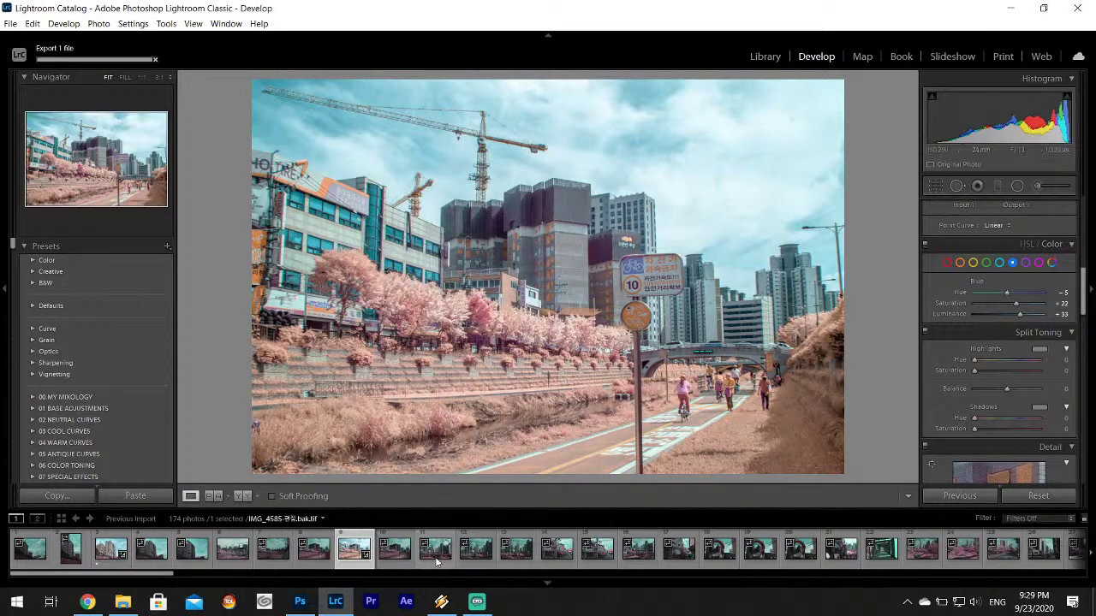
# - View the photos following the exported one in the filmstrip, up to IMG_4588.CR3
pyautogui.click(395, 549)
pyautogui.click(435, 549)
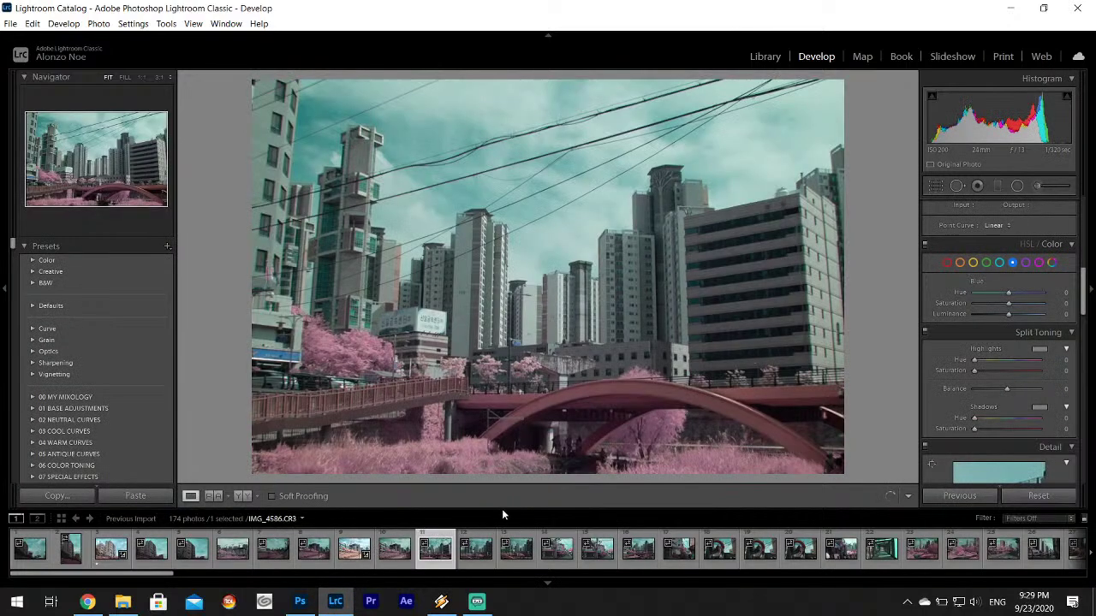
pyautogui.click(476, 560)
pyautogui.click(479, 561)
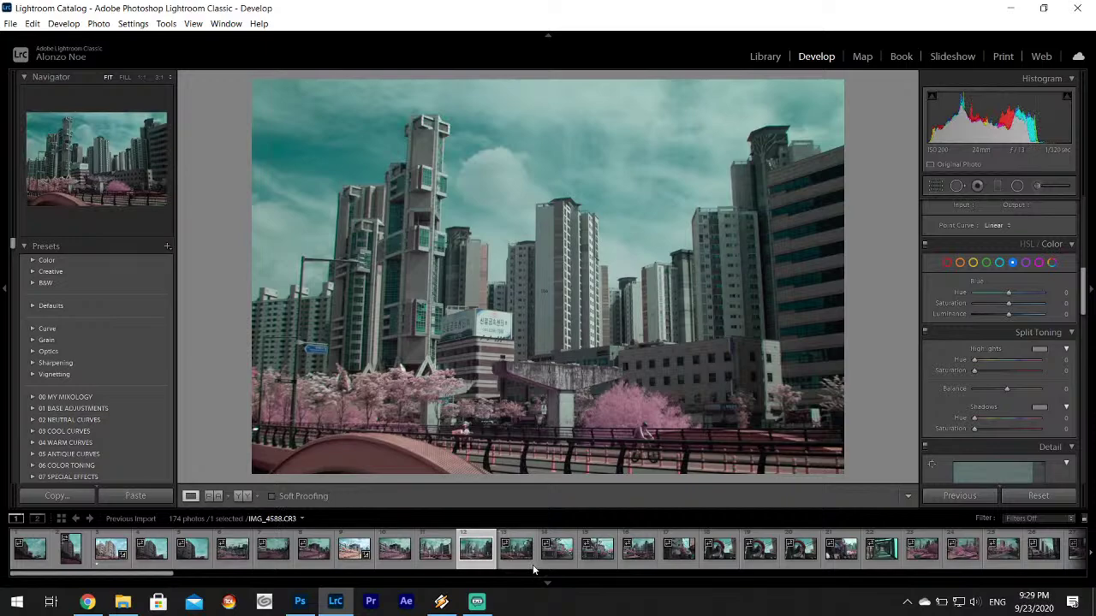
# - Look through the following photos in the filmstrip up to IMG_4598.CR3, examining the street sign details in IMG_4589.CR3 up close
pyautogui.click(532, 562)
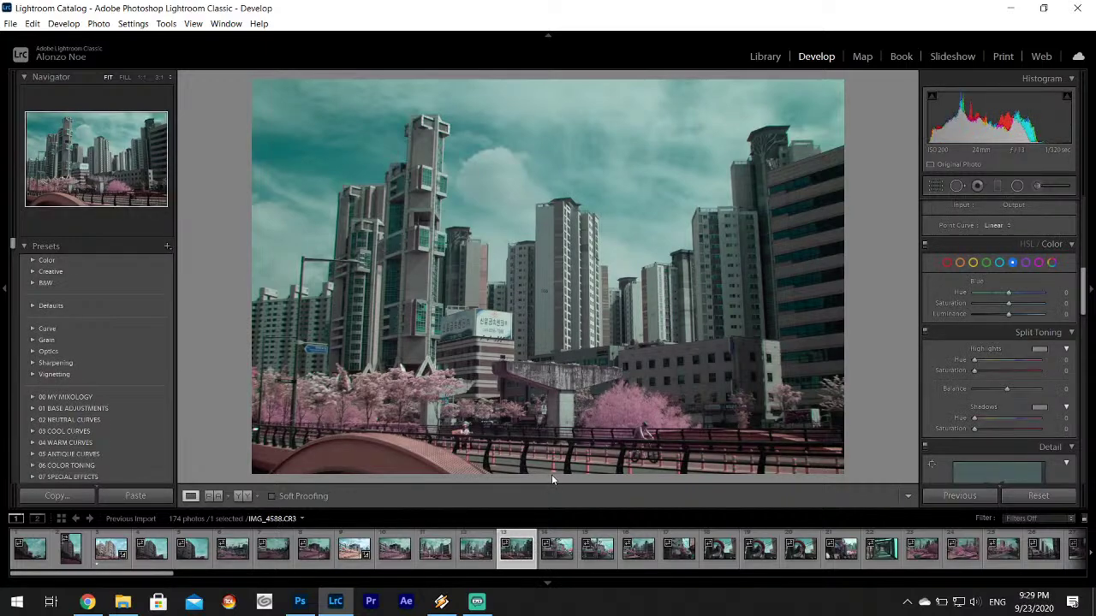
pyautogui.press('Right')
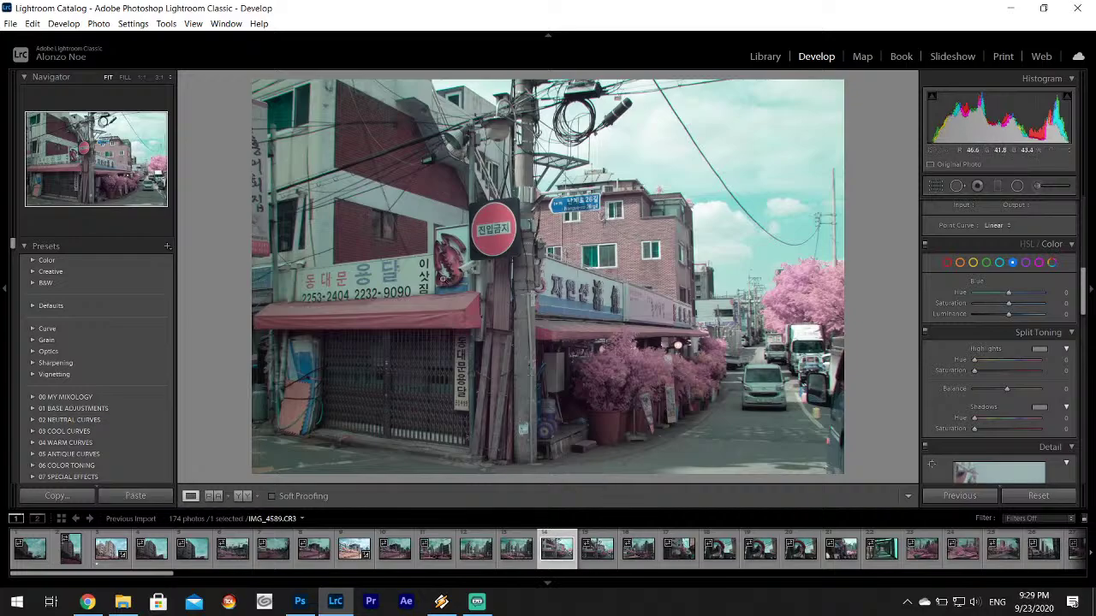
pyautogui.click(448, 257)
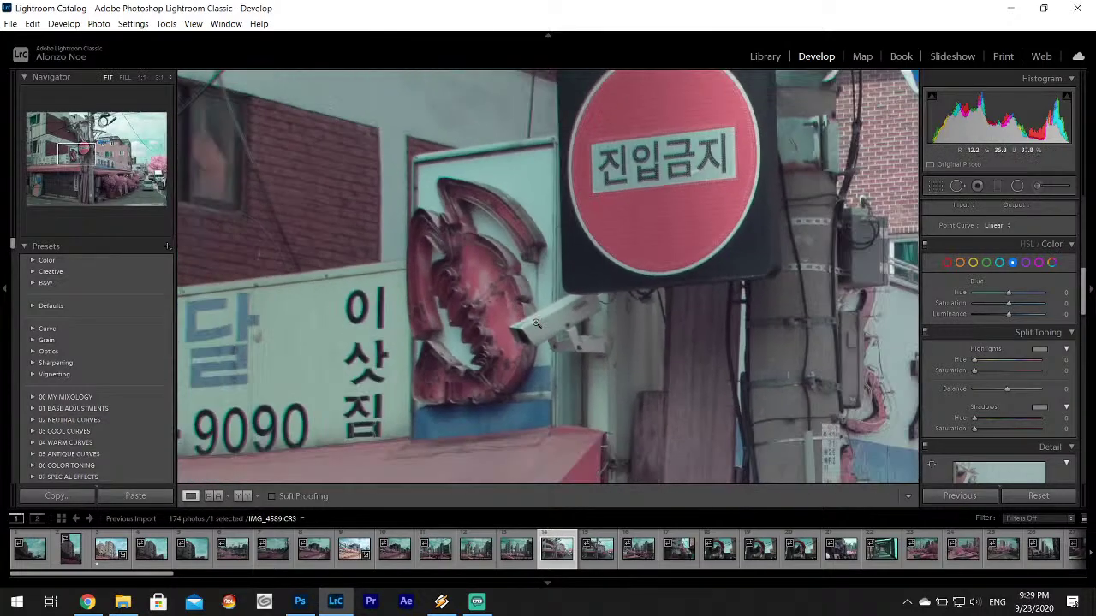
pyautogui.click(536, 323)
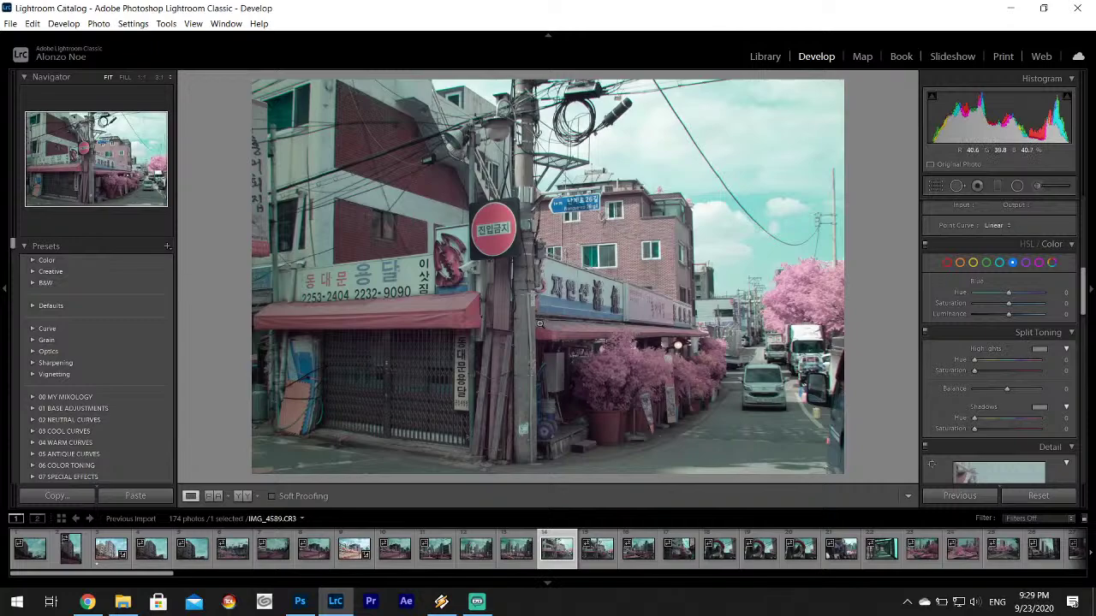
pyautogui.click(602, 550)
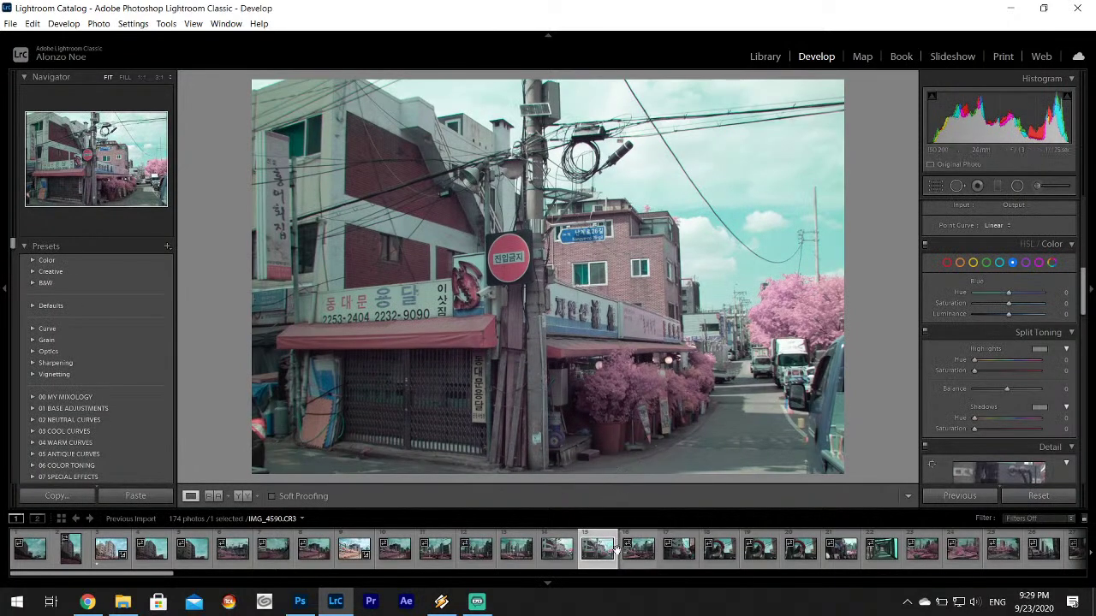
pyautogui.click(653, 558)
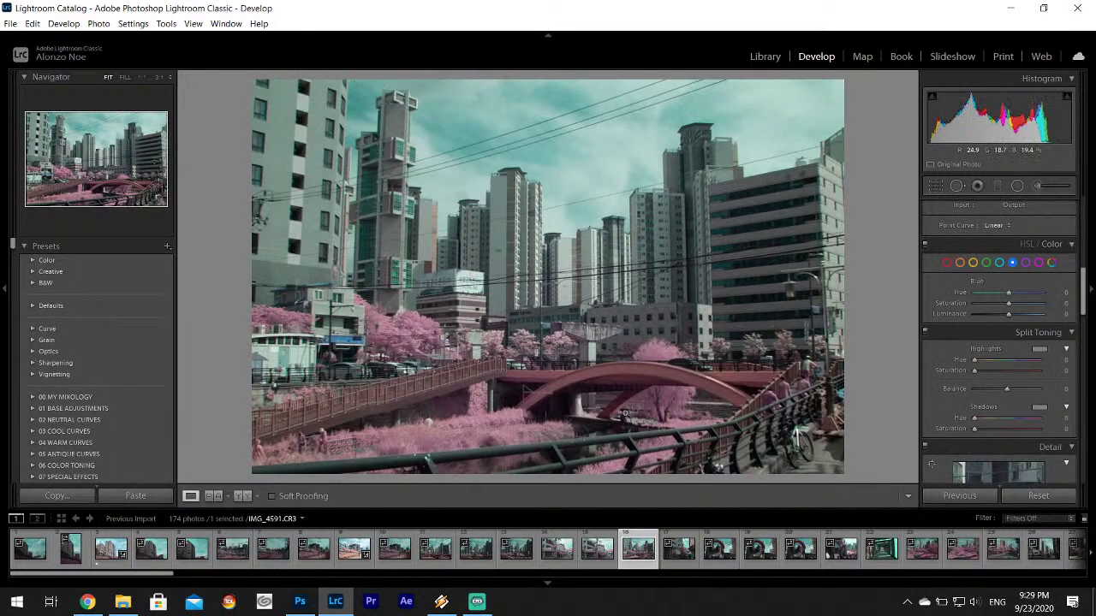
pyautogui.click(676, 546)
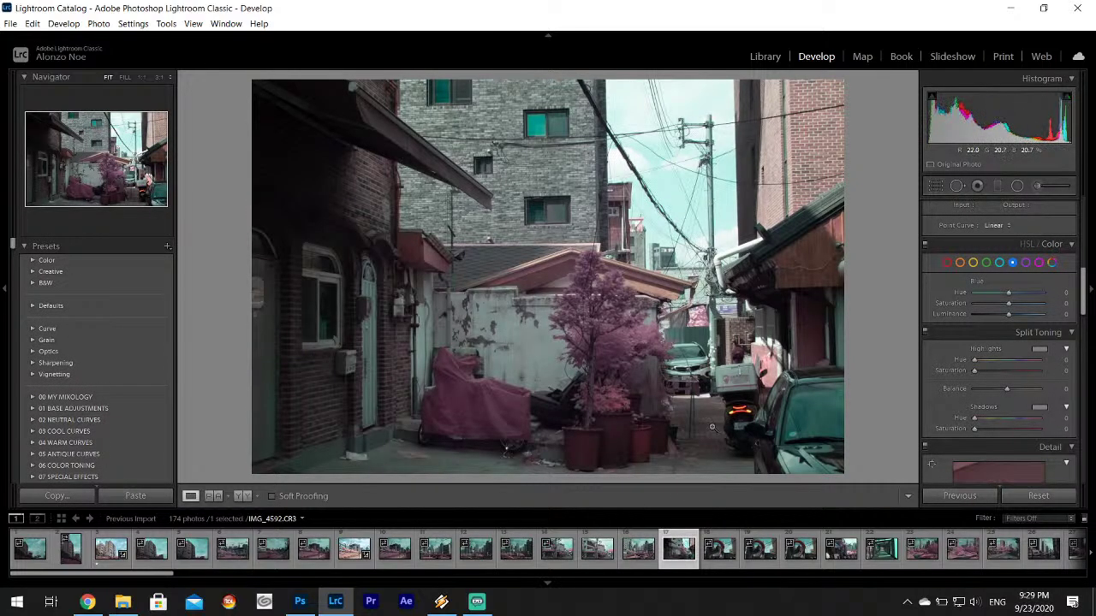
pyautogui.click(713, 557)
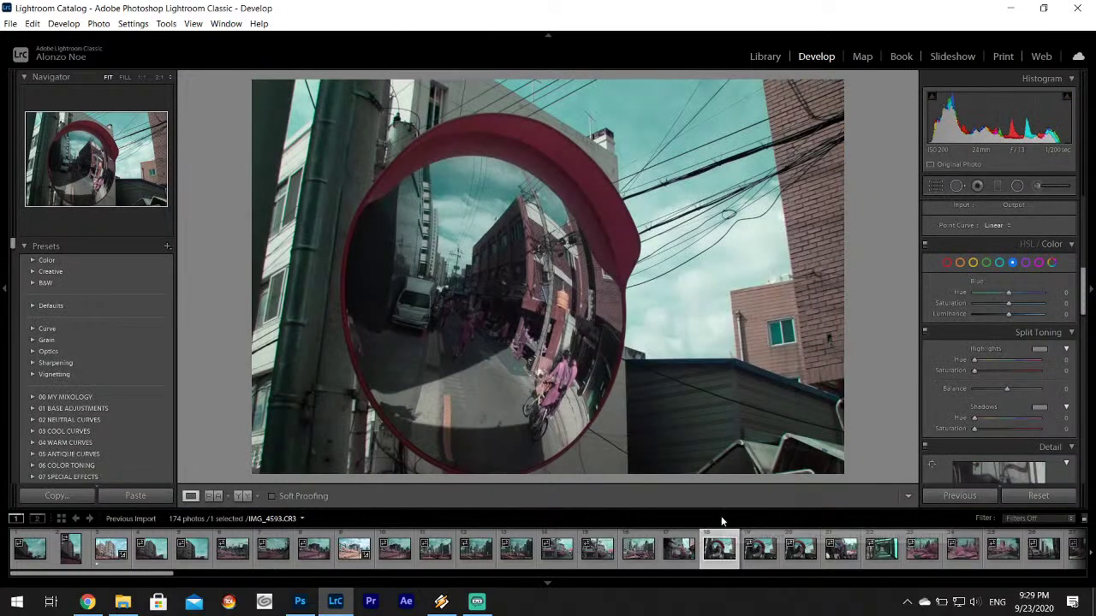
pyautogui.click(807, 555)
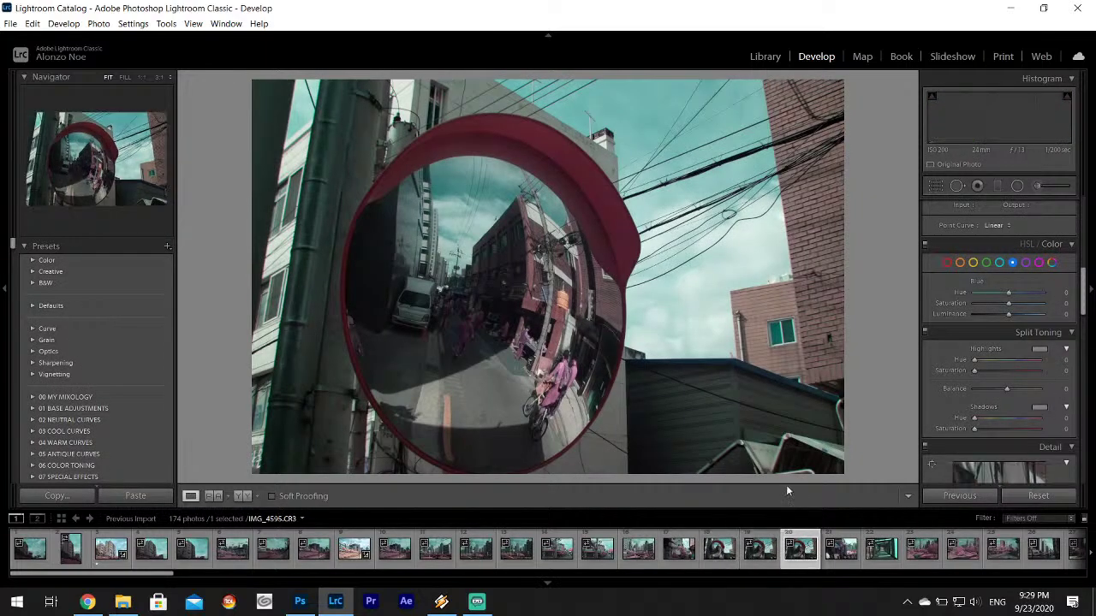
pyautogui.scroll(-5, 763, 548)
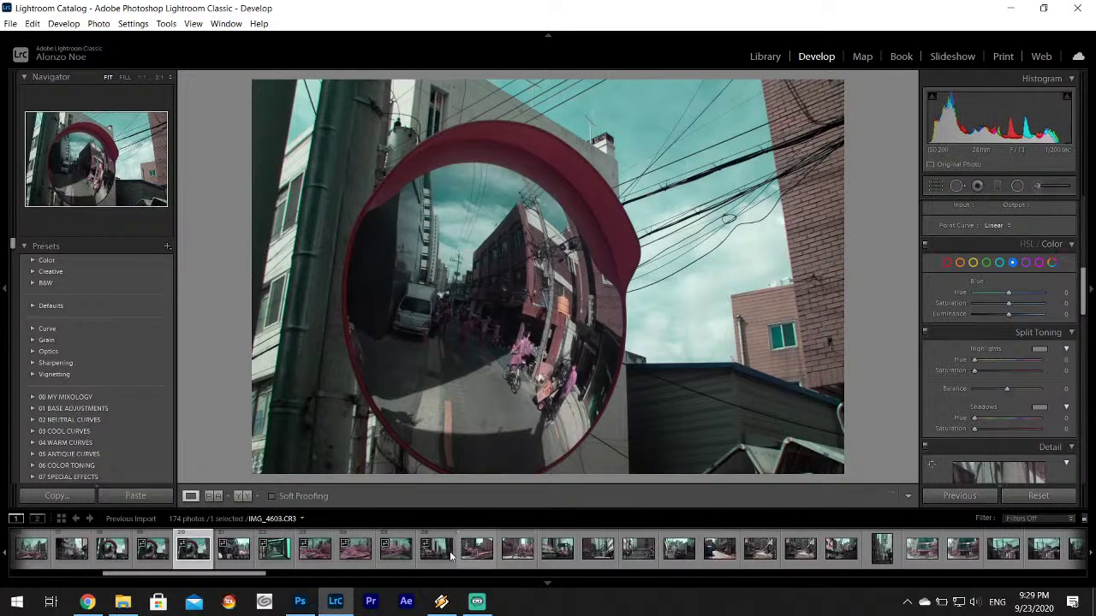
pyautogui.click(240, 555)
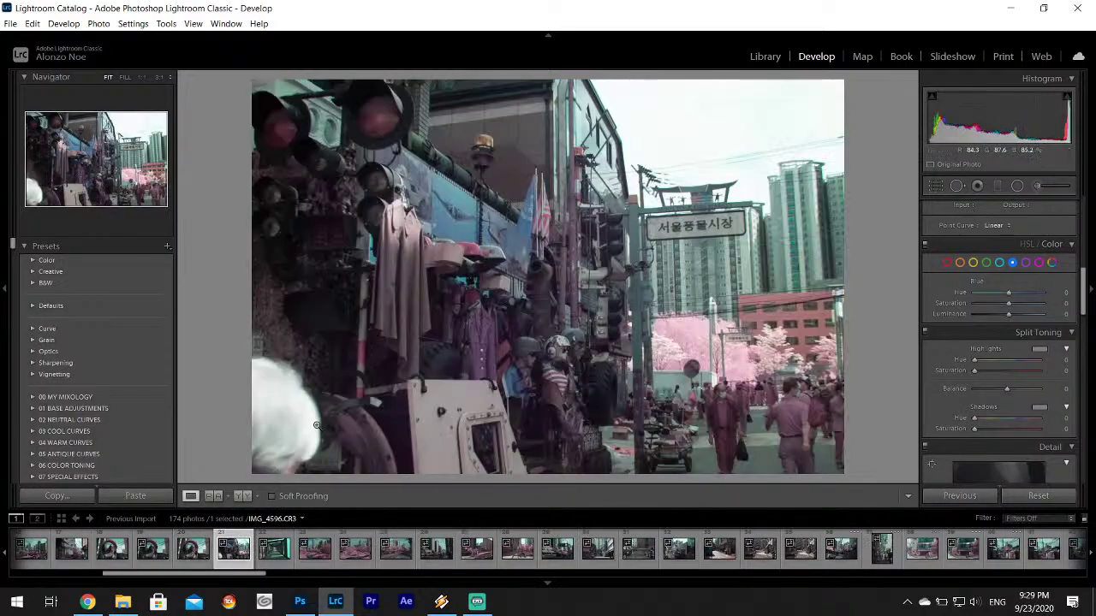
pyautogui.click(264, 562)
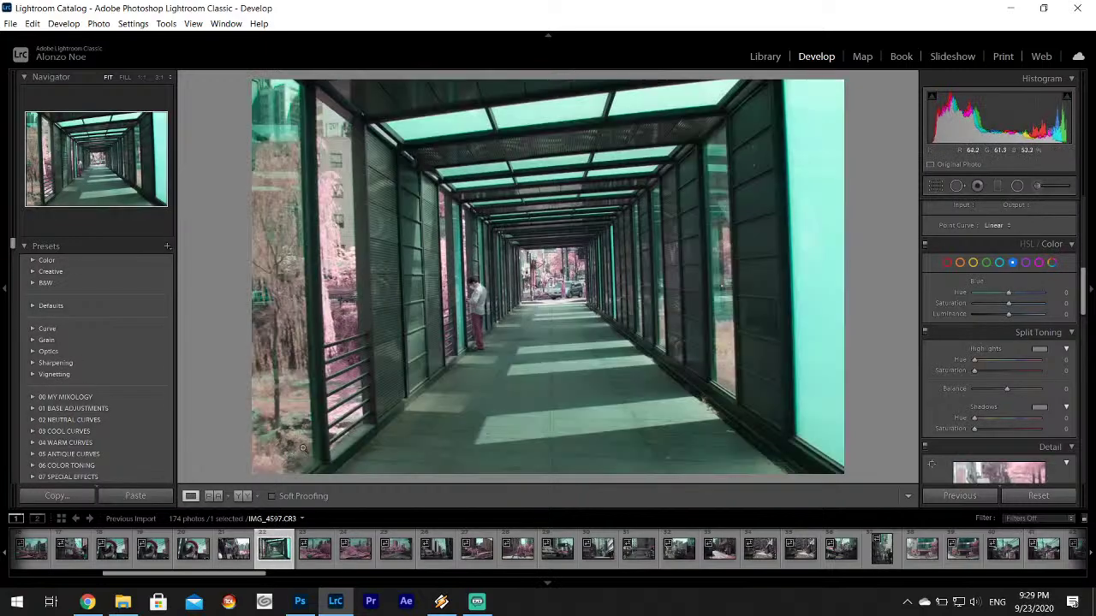
pyautogui.press('Right')
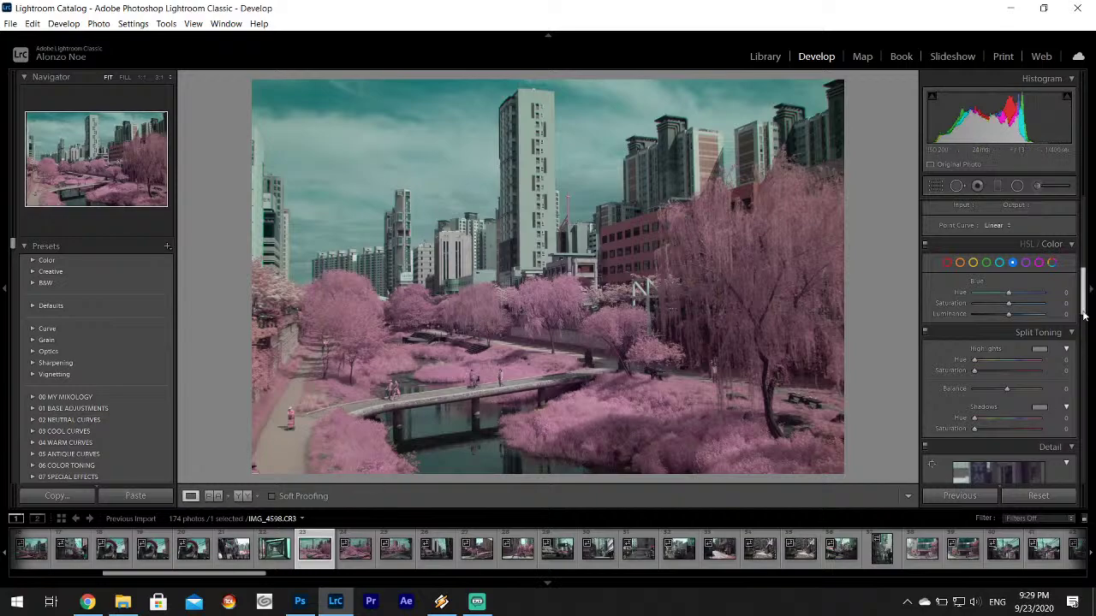
# - Set the highlights of IMG_4598.CR3 to -100, the shadows to +100 and the whites to +72
pyautogui.scroll(5, 1003, 318)
pyautogui.click(976, 350)
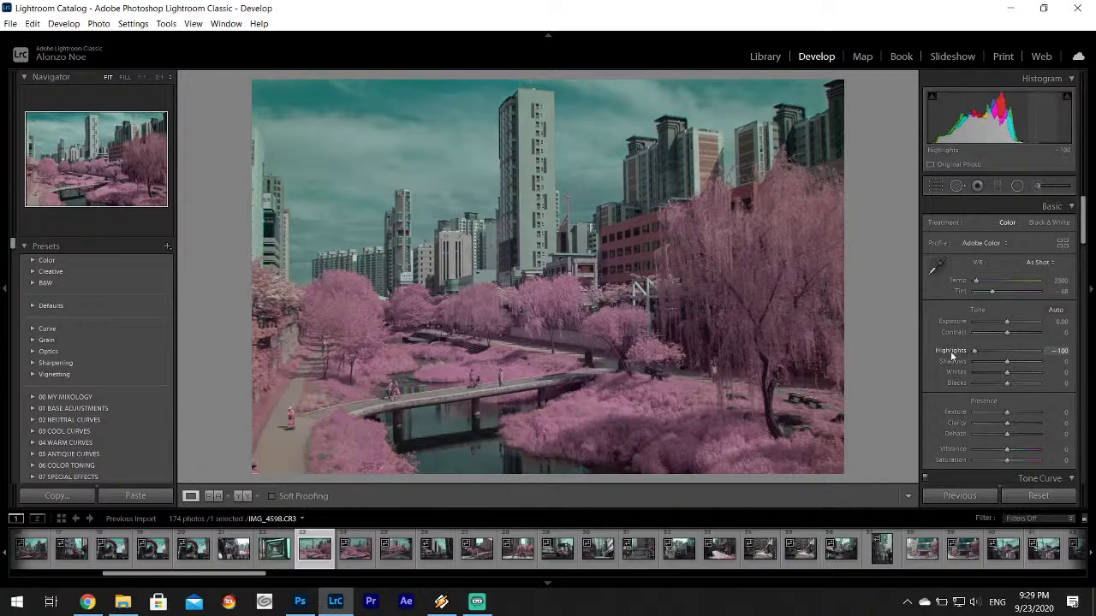
pyautogui.click(1042, 361)
pyautogui.click(1015, 373)
pyautogui.moveTo(1015, 372); pyautogui.dragTo(1027, 376)
# - Try a custom white balance sampled from the sky beside the tall tower, and undo it
pyautogui.click(936, 266)
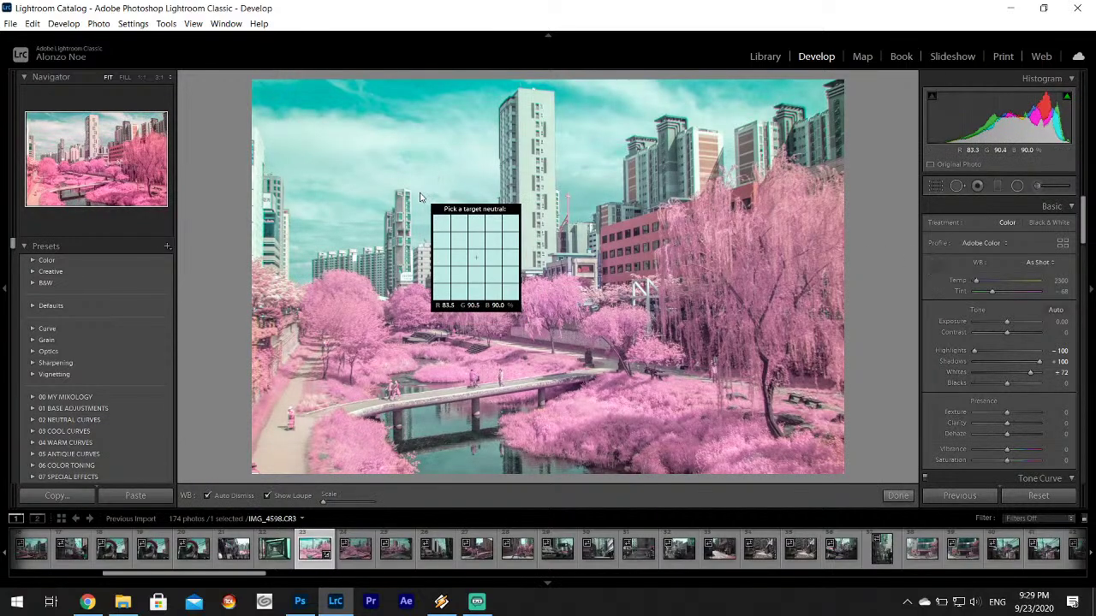
pyautogui.click(591, 120)
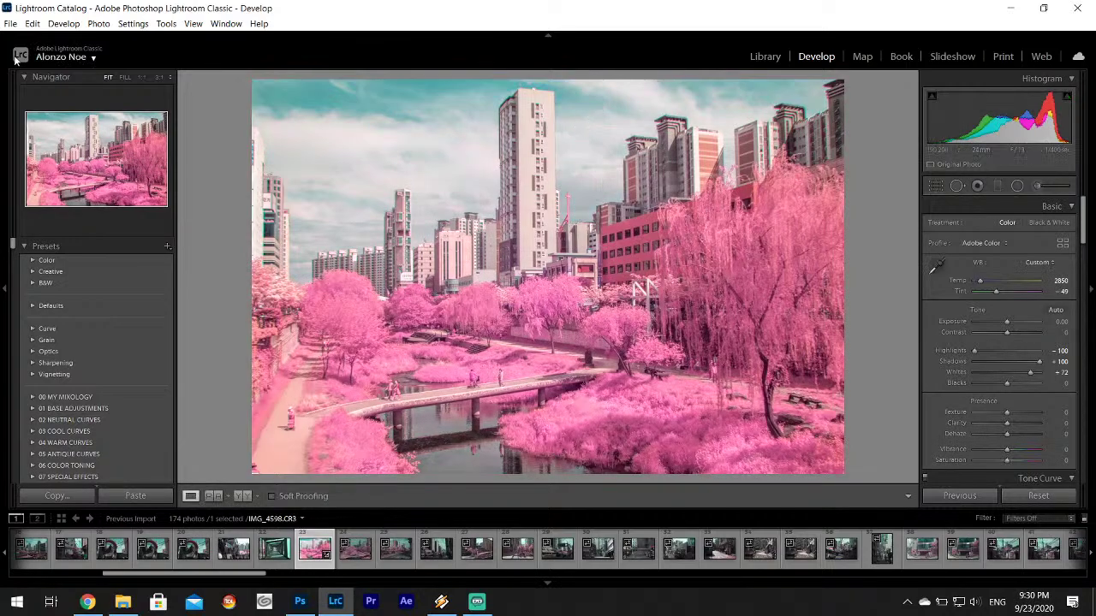
pyautogui.click(32, 24)
pyautogui.click(77, 40)
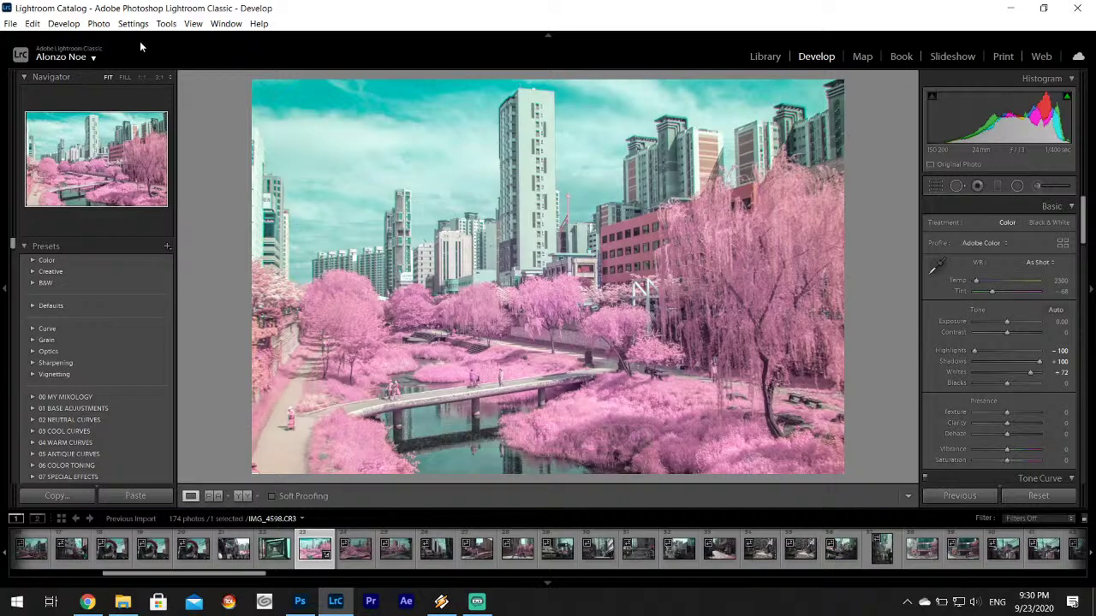
# - Set the HSL/Color aqua hue to +70 and the aqua saturation to +20
pyautogui.moveTo(1084, 223); pyautogui.dragTo(1085, 280)
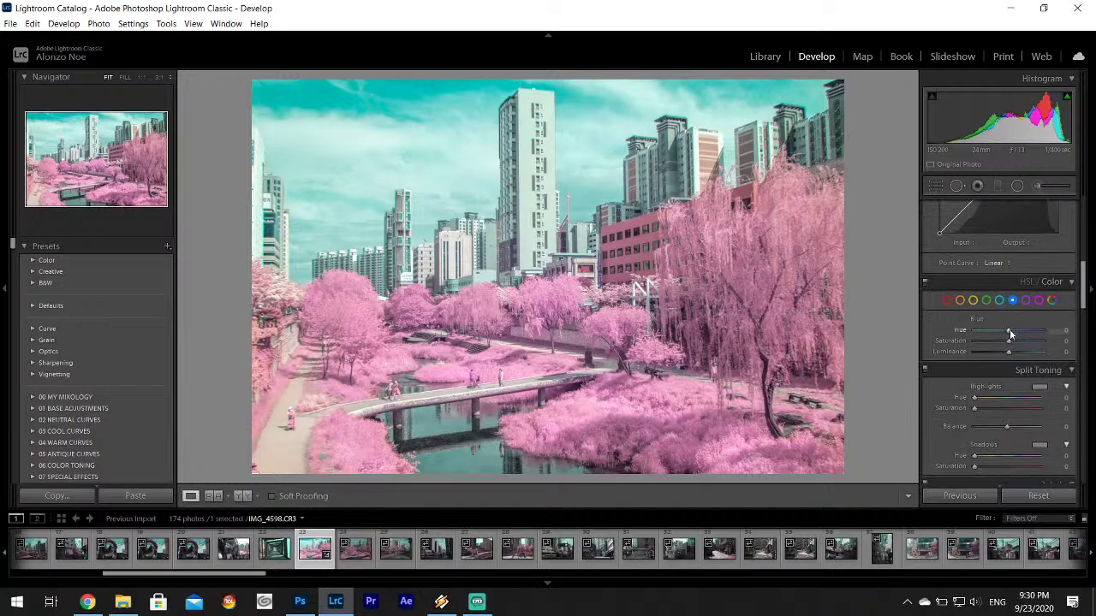
pyautogui.moveTo(1009, 329); pyautogui.dragTo(1024, 335)
pyautogui.doubleClick(960, 330)
pyautogui.click(998, 301)
pyautogui.moveTo(1008, 331)
pyautogui.mouseDown()
pyautogui.moveTo(1036, 336)
pyautogui.moveTo(1018, 341)
pyautogui.mouseUp()
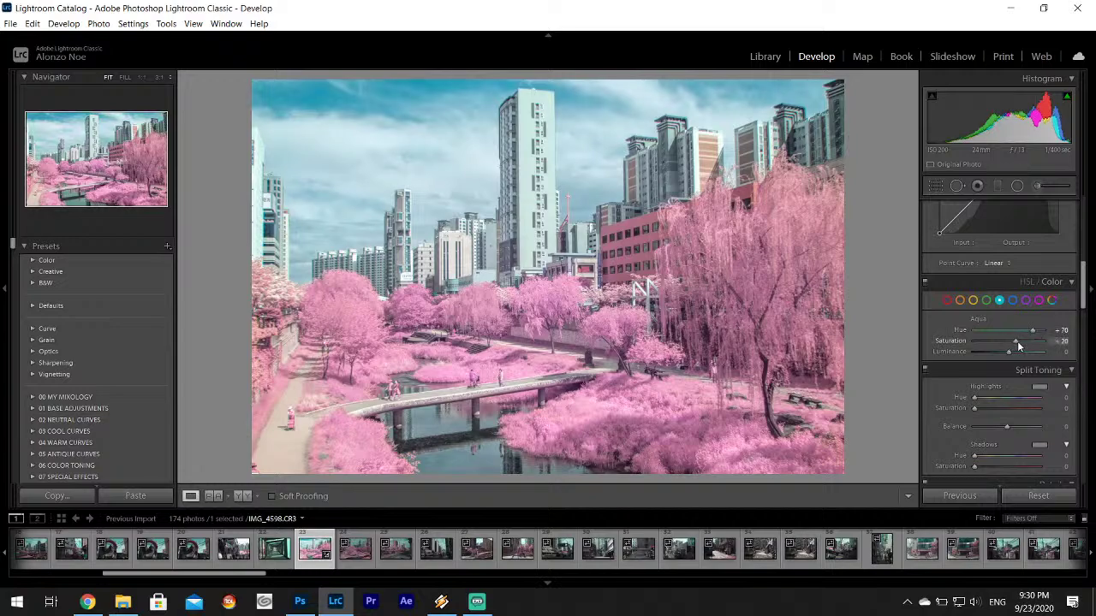
# - Set the HSL/Color magenta saturation to -38, keeping the magenta hue at its default
pyautogui.click(1038, 301)
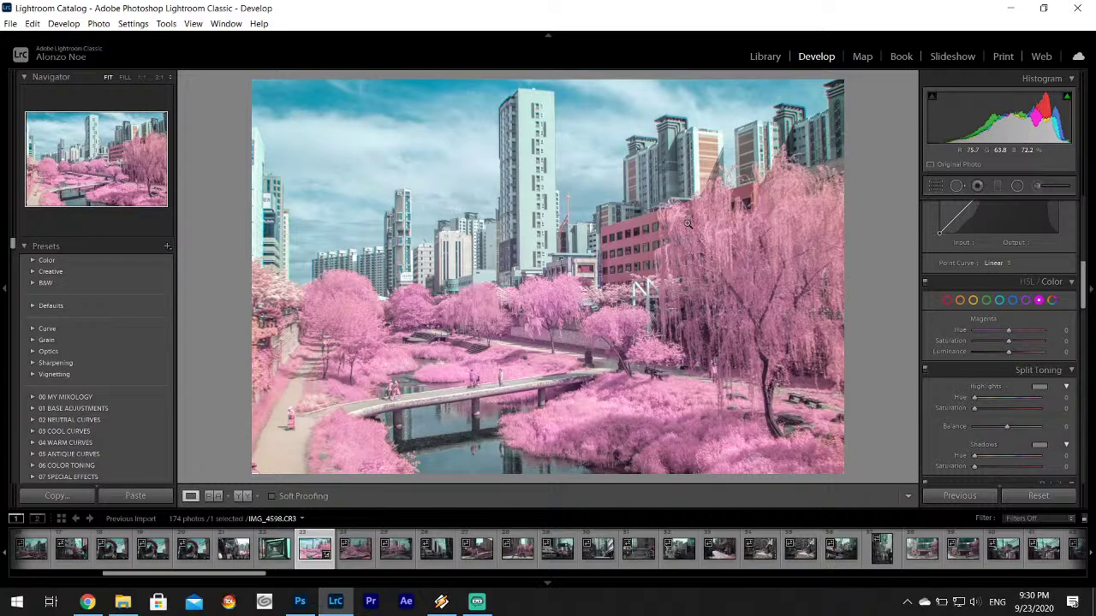
pyautogui.moveTo(1008, 342); pyautogui.dragTo(993, 339)
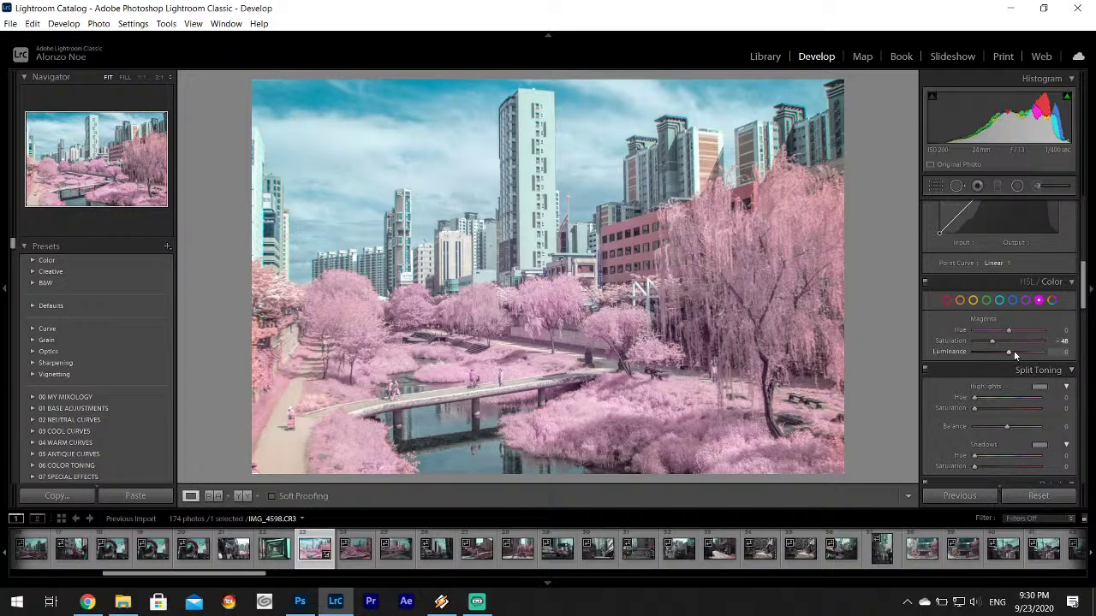
pyautogui.moveTo(1008, 330); pyautogui.dragTo(1052, 331)
pyautogui.doubleClick(963, 329)
pyautogui.moveTo(993, 343); pyautogui.dragTo(996, 343)
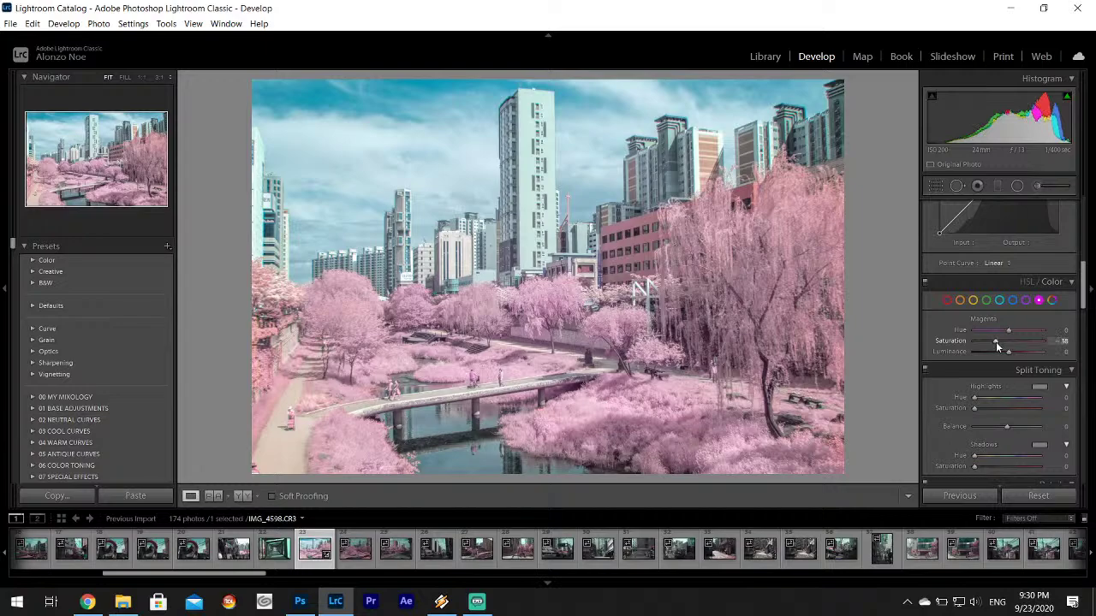
# - Lower the HSL/Color purple saturation and fine-tune the magenta saturation to -37
pyautogui.click(1026, 301)
pyautogui.moveTo(1009, 343); pyautogui.dragTo(995, 342)
pyautogui.click(1039, 300)
pyautogui.moveTo(996, 344); pyautogui.dragTo(995, 342)
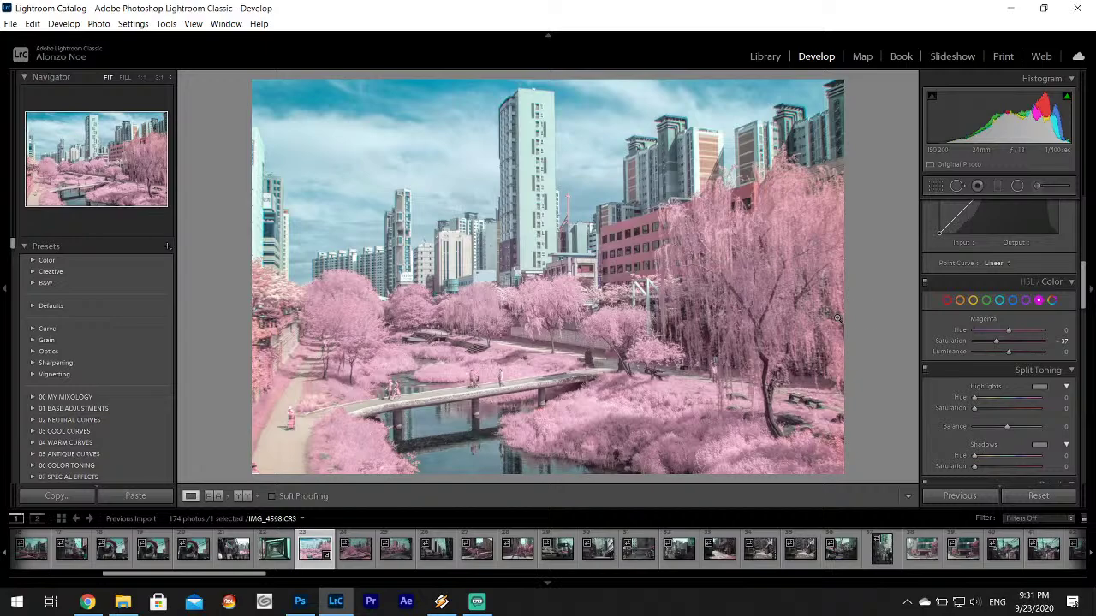
# - Check the photo with the adjustment controls hidden, and set the vibrance to +23
pyautogui.click(1087, 283)
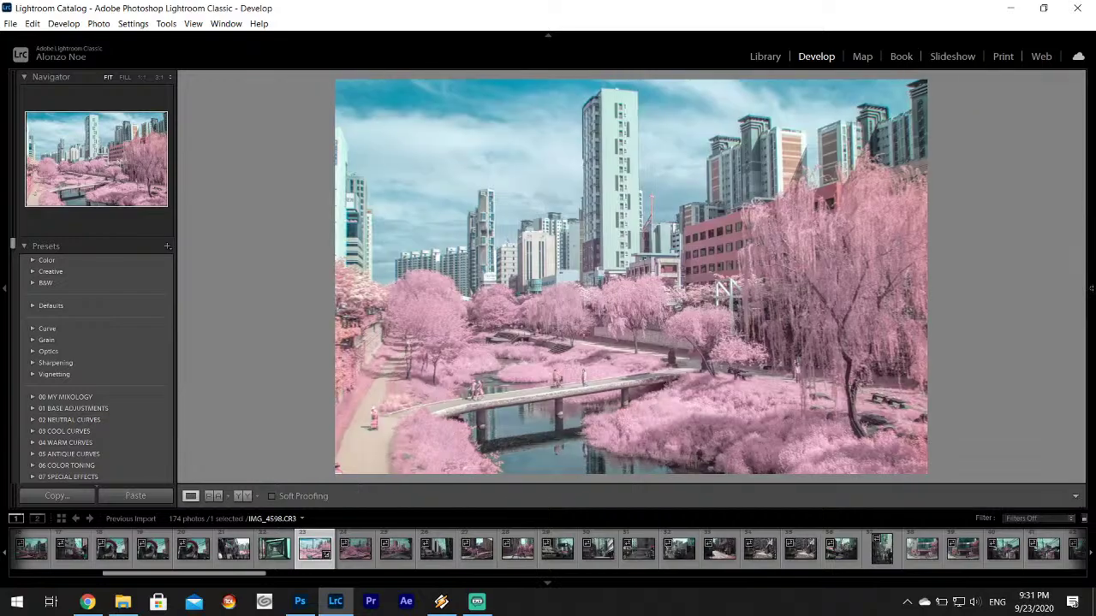
pyautogui.click(1091, 289)
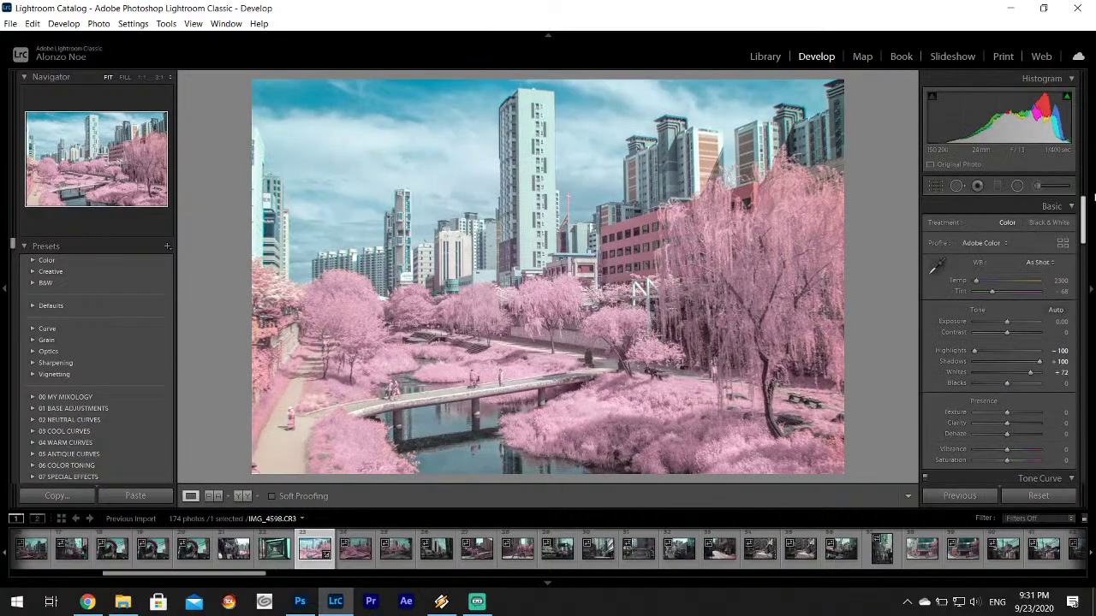
pyautogui.moveTo(1007, 450); pyautogui.dragTo(1018, 450)
# - Set the HSL/Color magenta hue to +100 and raise the magenta luminance to about +17
pyautogui.moveTo(1083, 218); pyautogui.dragTo(1083, 300)
pyautogui.moveTo(1007, 245)
pyautogui.mouseDown()
pyautogui.moveTo(996, 245)
pyautogui.moveTo(1046, 237)
pyautogui.moveTo(1017, 256)
pyautogui.mouseUp()
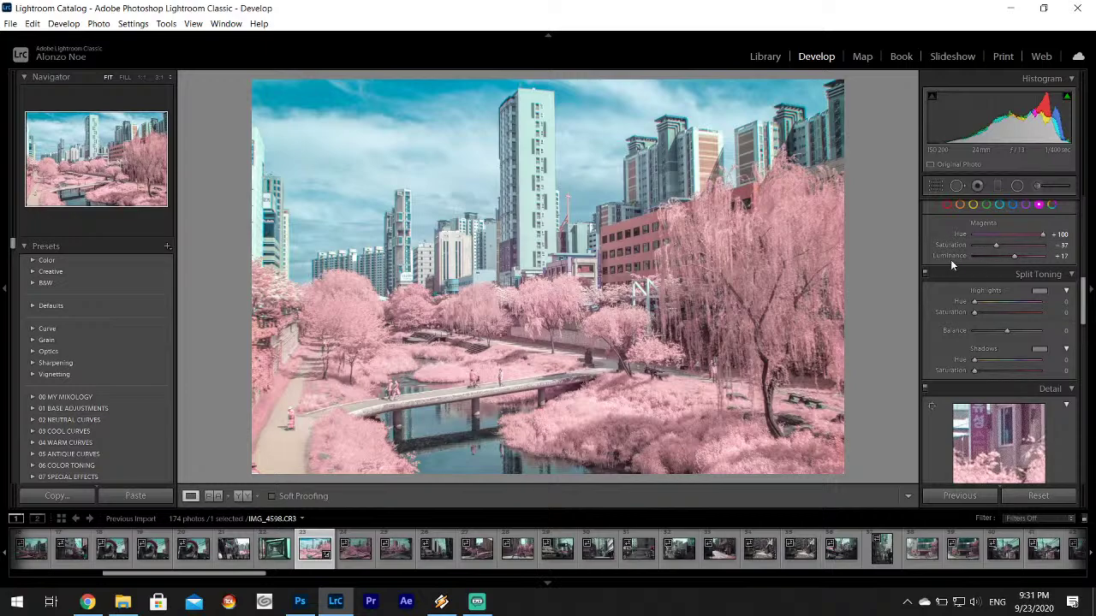
pyautogui.moveTo(1015, 257); pyautogui.dragTo(1016, 257)
# - Set the HSL/Color blue saturation to -37 and luminance to +2, and try out a lower blue hue
pyautogui.click(1013, 205)
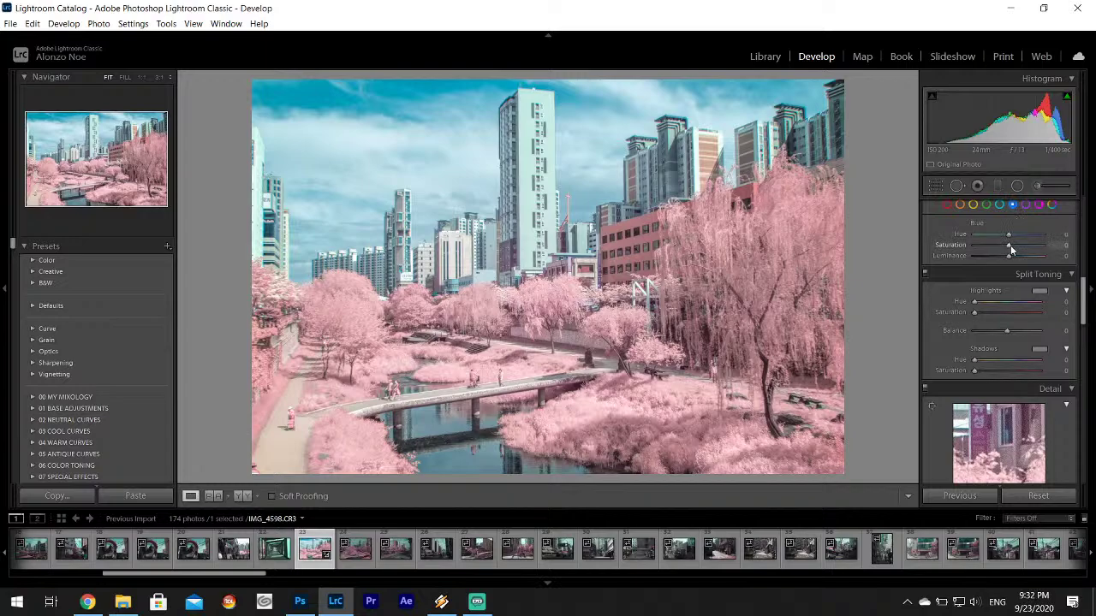
pyautogui.moveTo(1011, 248); pyautogui.dragTo(1004, 248)
pyautogui.moveTo(1007, 247); pyautogui.dragTo(997, 245)
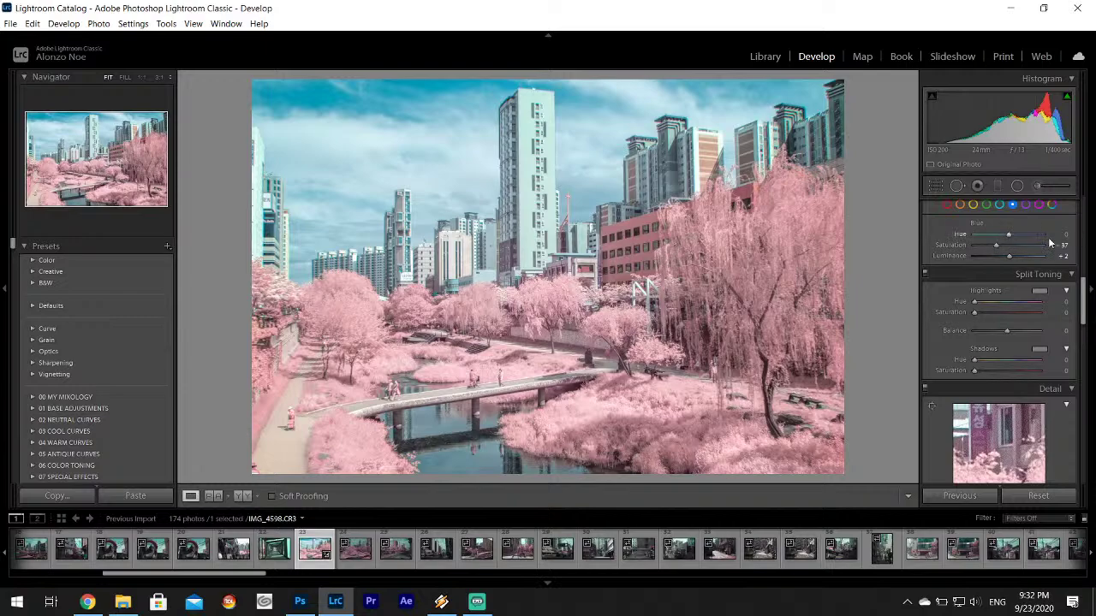
pyautogui.moveTo(1007, 234); pyautogui.dragTo(983, 235)
pyautogui.doubleClick(983, 234)
pyautogui.moveTo(1004, 233); pyautogui.dragTo(992, 245)
# - Set the photo's contrast to -11, texture to +5, clarity to +12 and saturation to -5
pyautogui.scroll(5, 1013, 319)
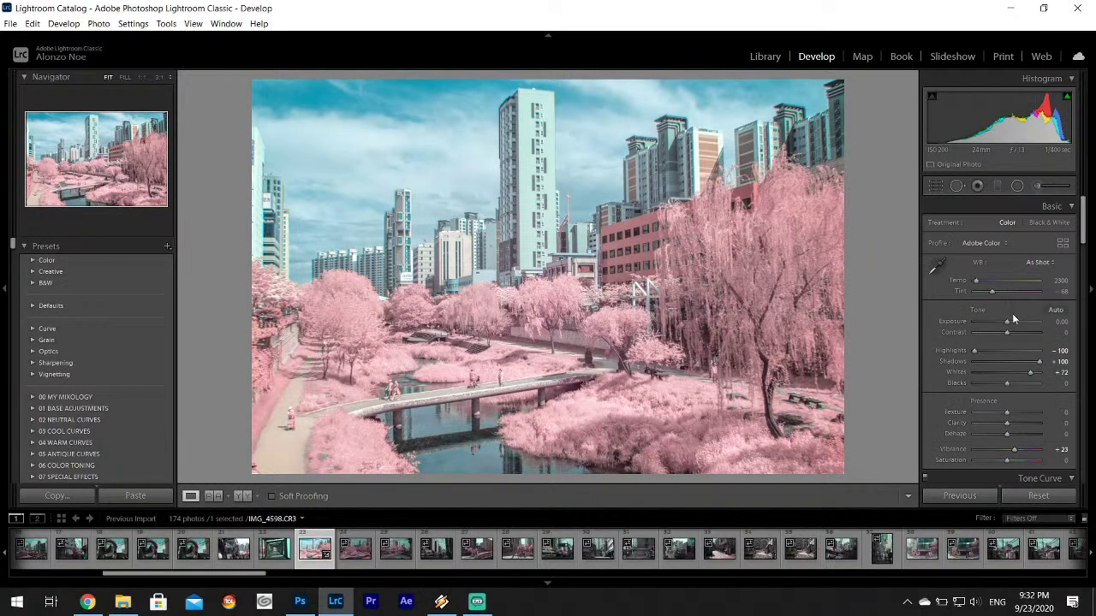
pyautogui.moveTo(1007, 332); pyautogui.dragTo(1003, 333)
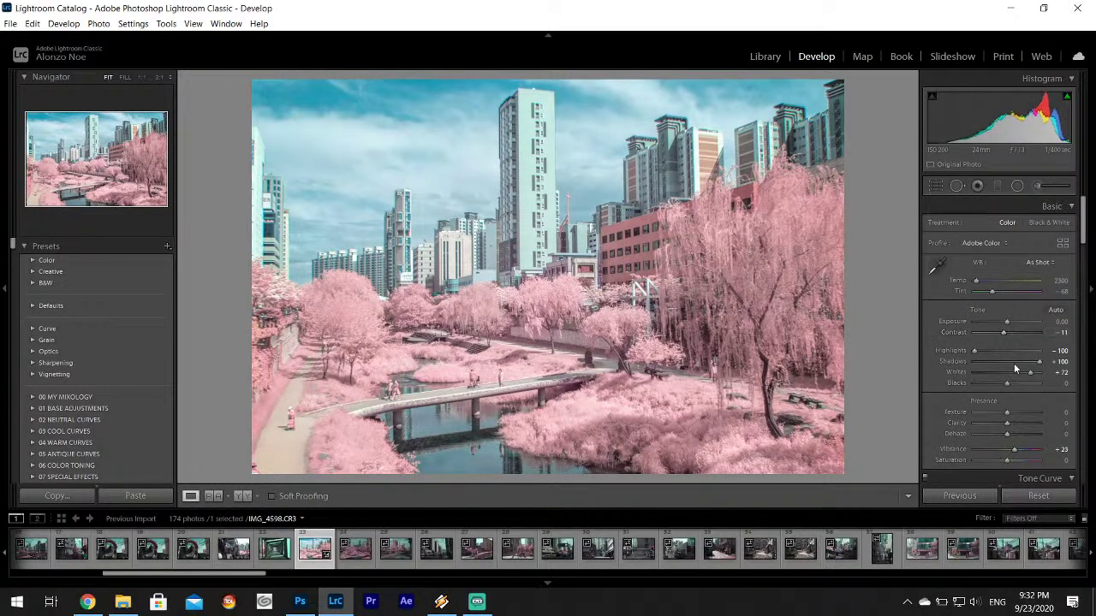
pyautogui.moveTo(1006, 413); pyautogui.dragTo(1008, 416)
pyautogui.moveTo(1010, 423); pyautogui.dragTo(1013, 423)
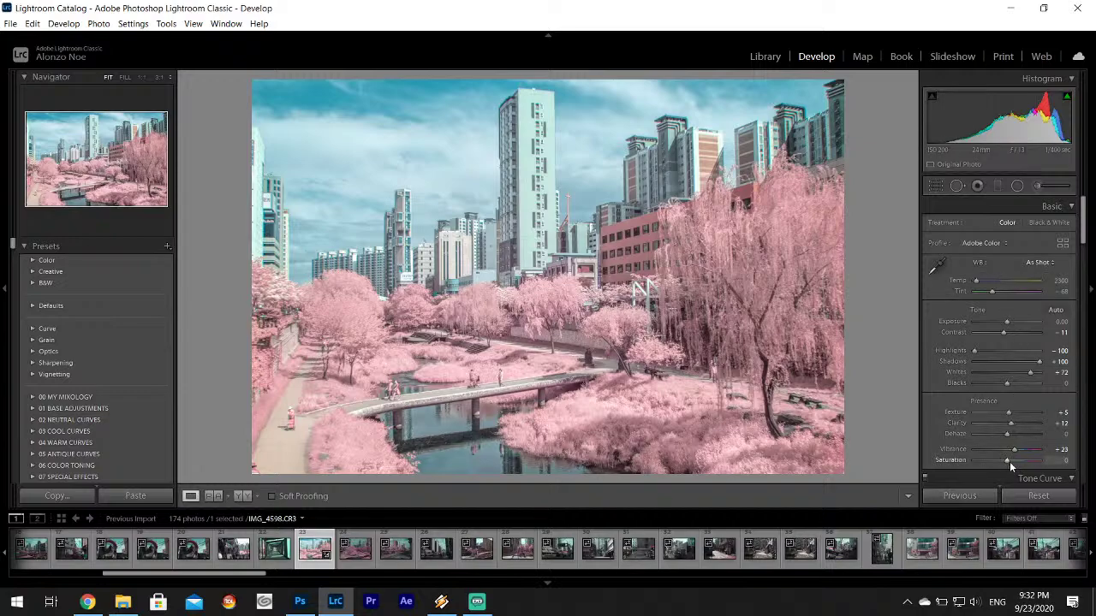
pyautogui.moveTo(1006, 461); pyautogui.dragTo(1004, 460)
# - Export IMG_4598.CR3 to the Infrared subfolder on the desktop after reviewing the existing export settings
pyautogui.click(10, 23)
pyautogui.click(52, 192)
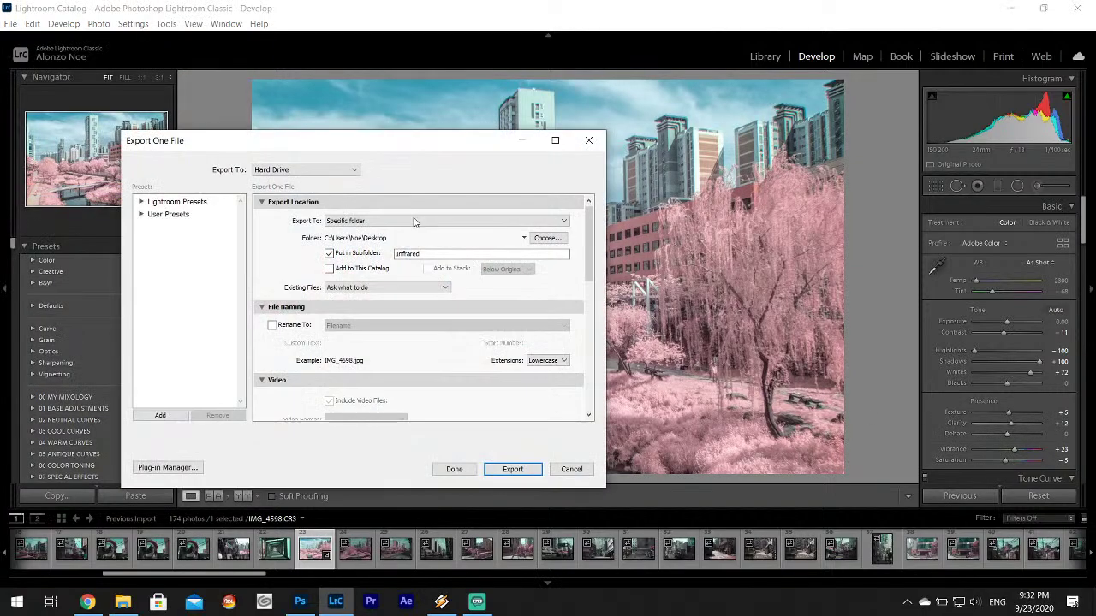
pyautogui.moveTo(591, 257); pyautogui.dragTo(602, 396)
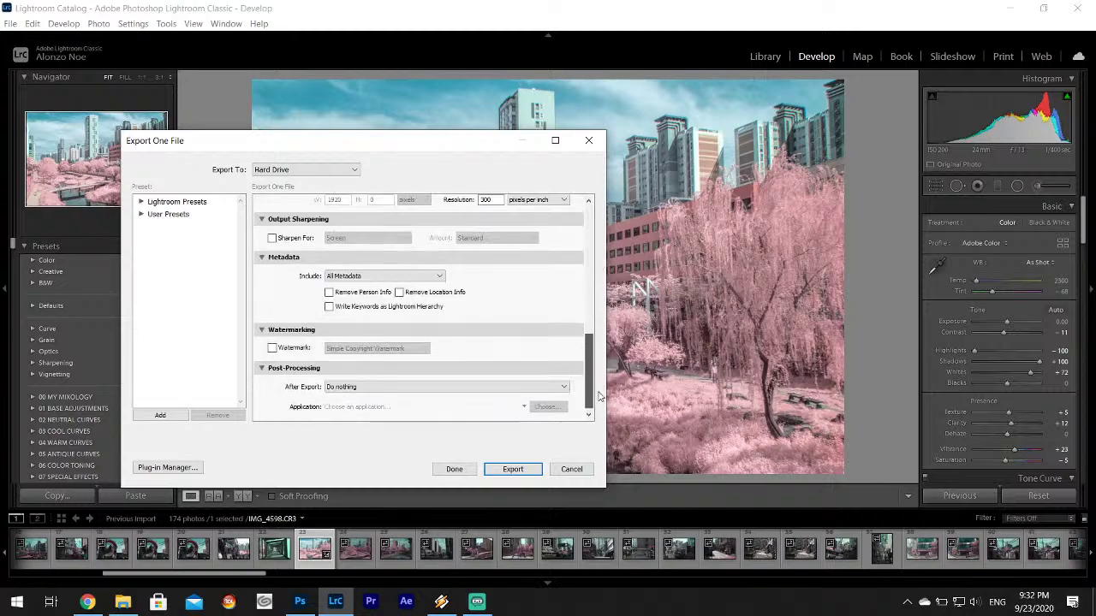
pyautogui.click(513, 469)
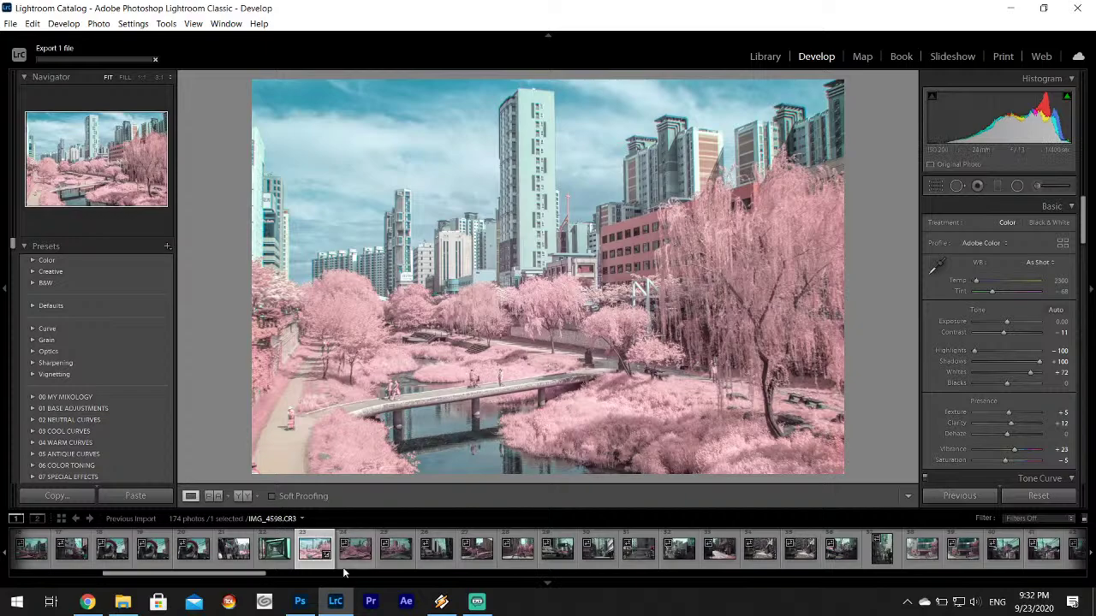
# - Copy the develop settings of IMG_4598.CR3
pyautogui.rightClick(305, 557)
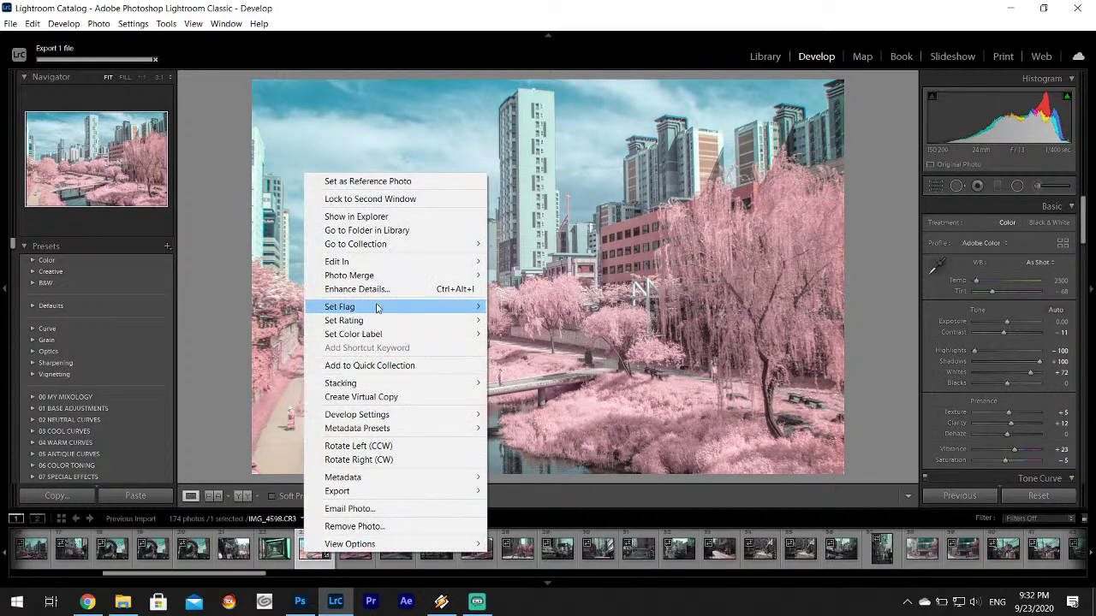
pyautogui.moveTo(363, 414)
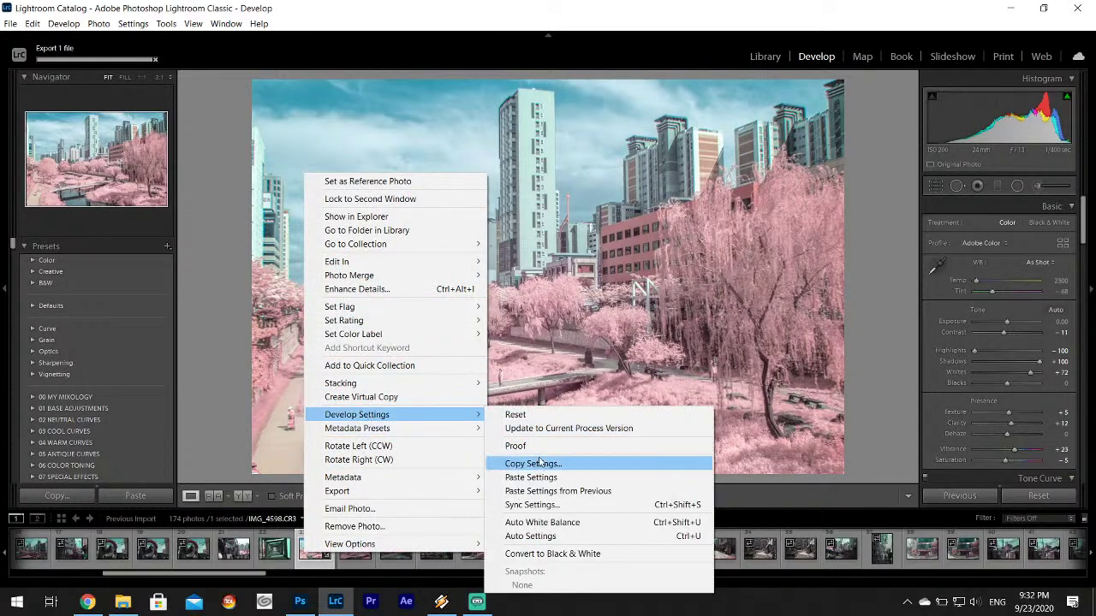
pyautogui.click(561, 460)
pyautogui.click(729, 420)
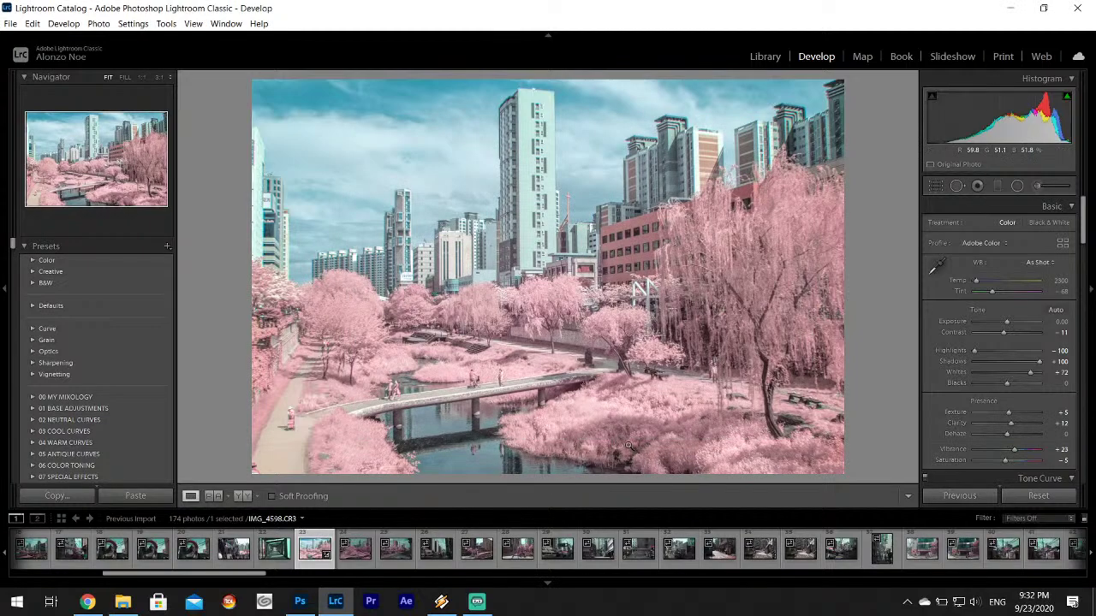
# - Paste the copied develop settings onto IMG_4600.CR3, the street photo with the bicycle-lane sign
pyautogui.click(353, 555)
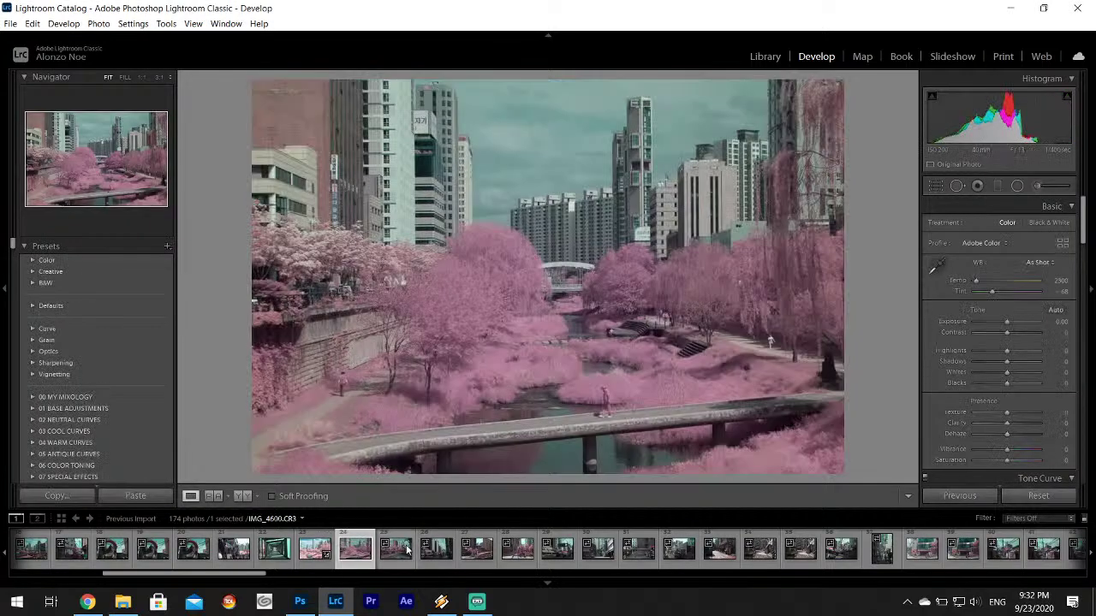
pyautogui.click(398, 552)
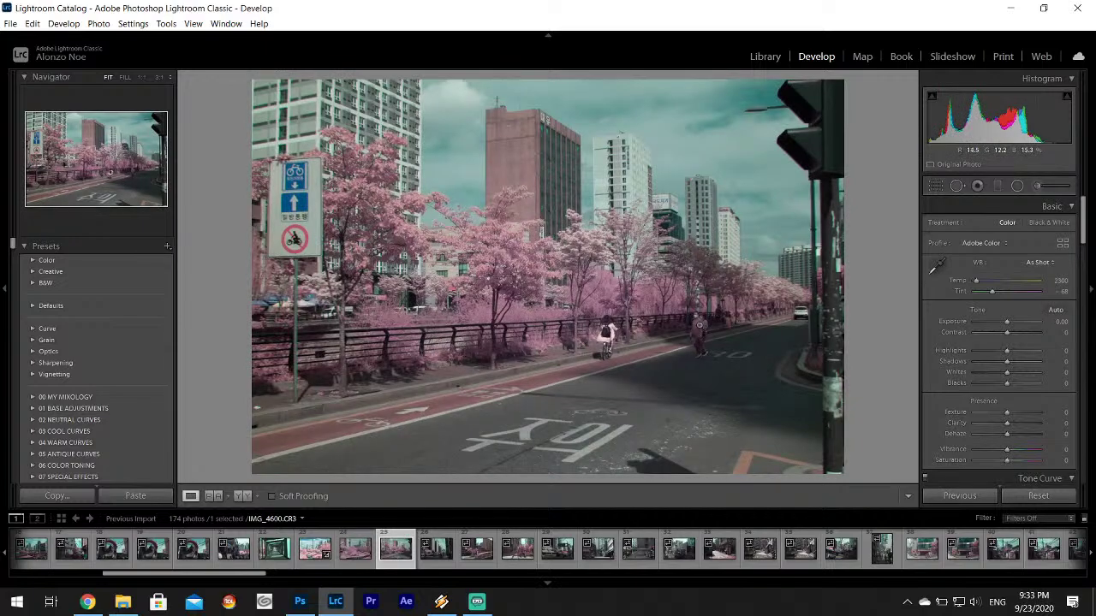
pyautogui.moveTo(700, 325); pyautogui.dragTo(574, 233)
pyautogui.rightClick(393, 561)
pyautogui.moveTo(454, 424)
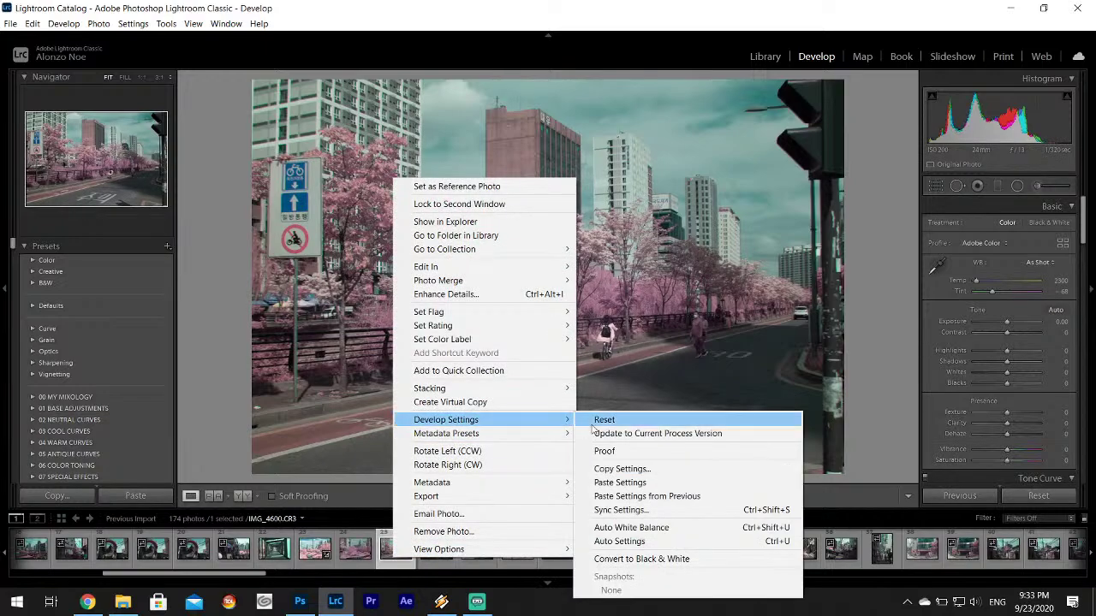
pyautogui.click(625, 476)
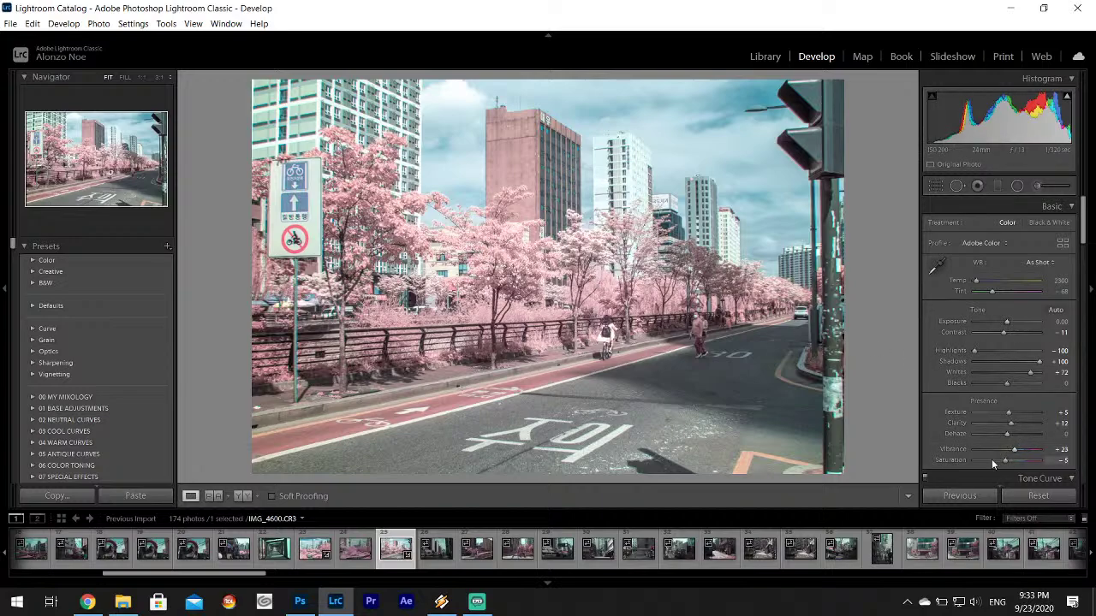
# - Reset the street photo's Basic saturation to 0 and inspect the trees and buildings
pyautogui.doubleClick(960, 461)
pyautogui.moveTo(600, 283); pyautogui.dragTo(586, 290)
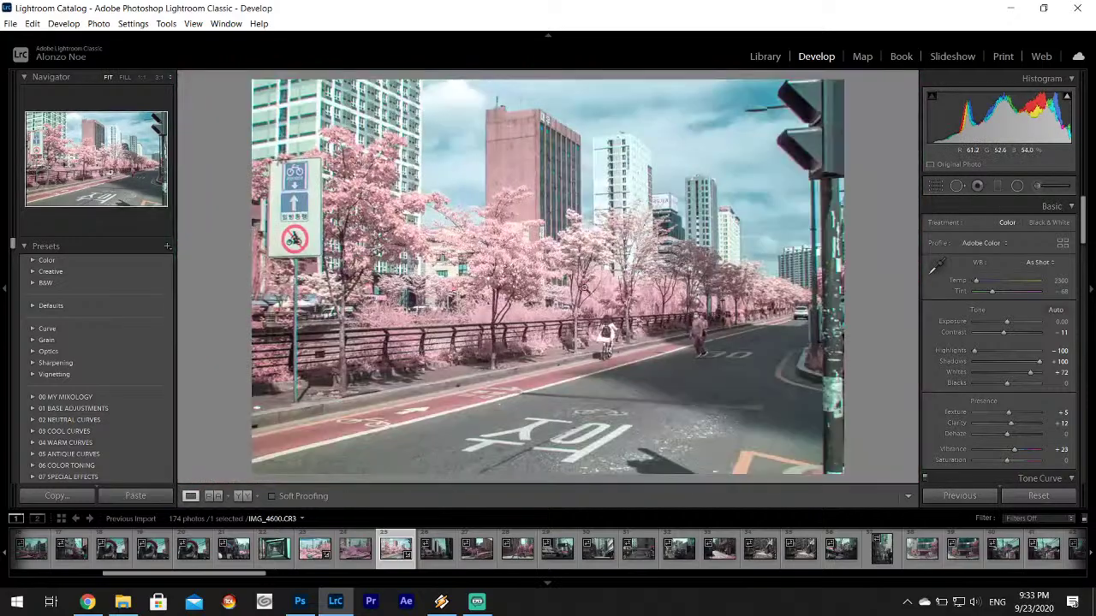
pyautogui.click(586, 289)
pyautogui.click(574, 258)
# - Try out a higher HSL/Color blue saturation, and set the aqua saturation to +52 and luminance to +22
pyautogui.scroll(-2, 1088, 248)
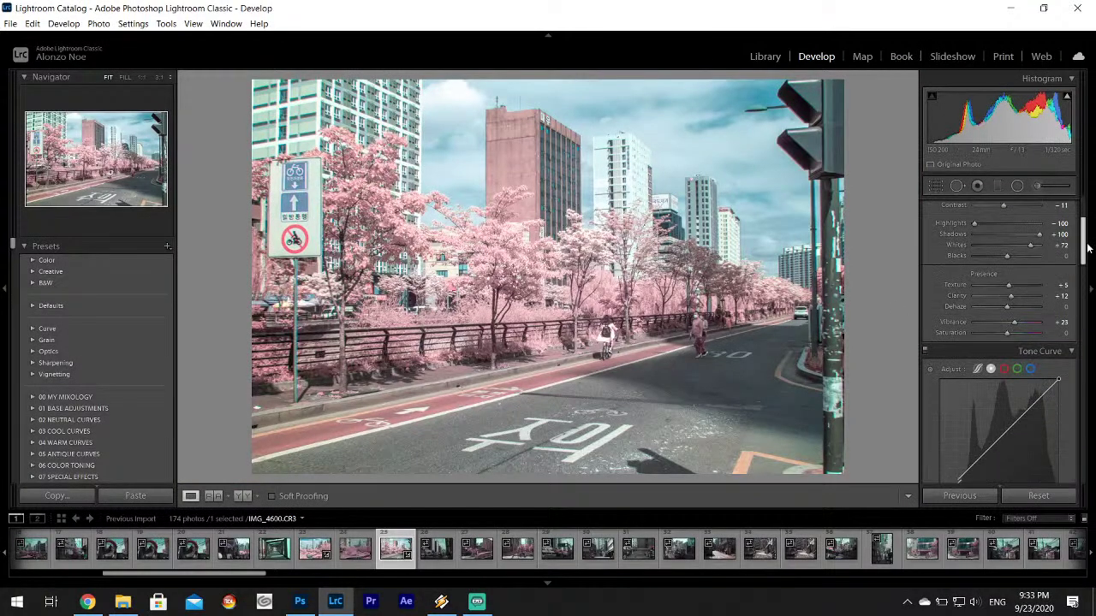
pyautogui.scroll(-2, 1087, 249)
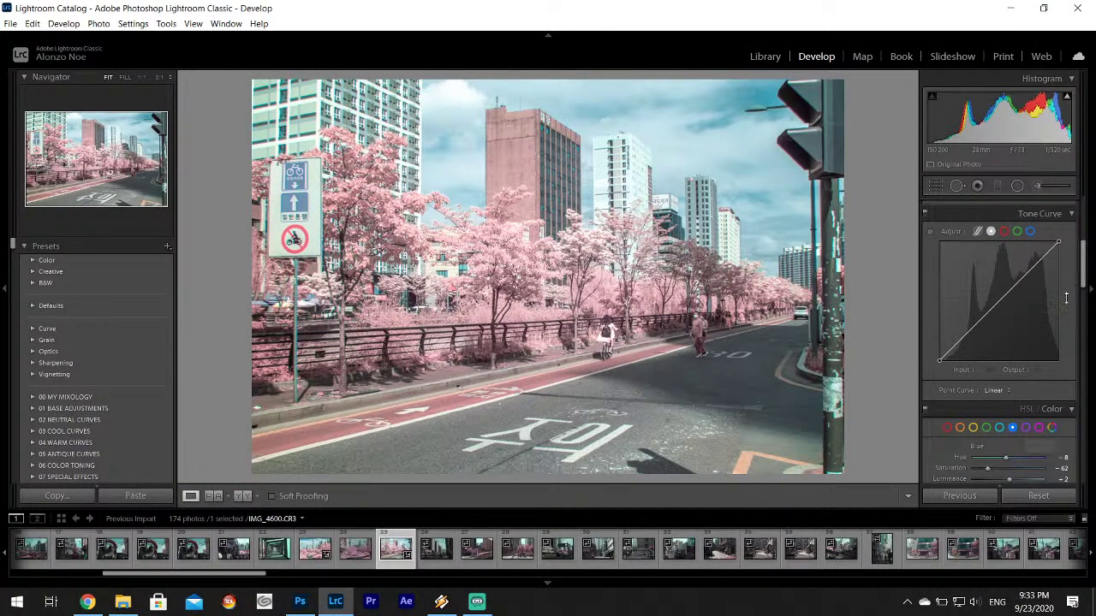
pyautogui.scroll(-2, 1066, 300)
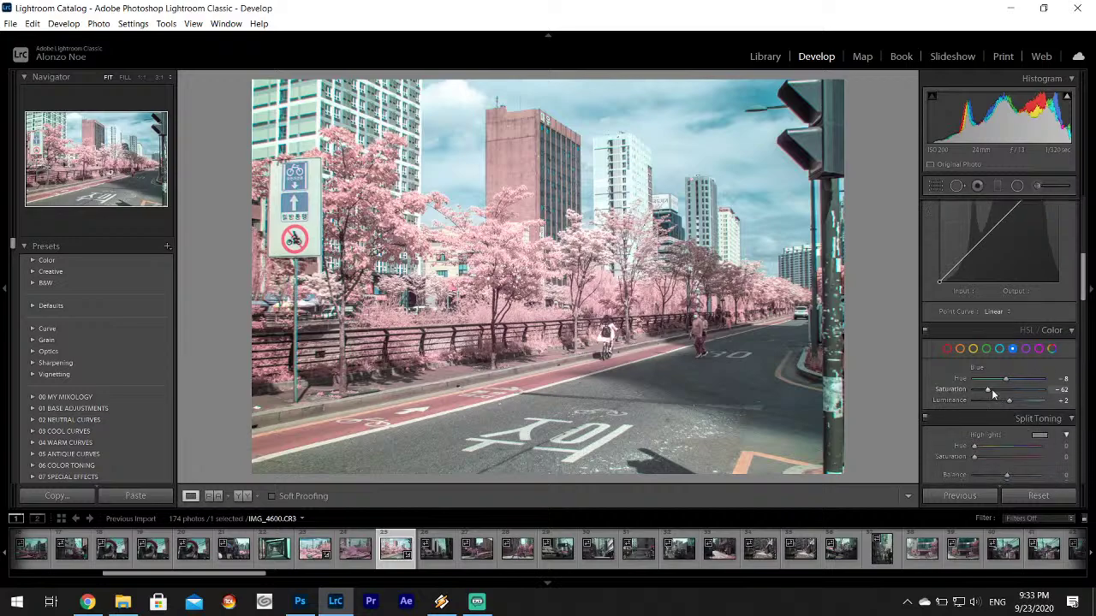
pyautogui.moveTo(989, 389); pyautogui.dragTo(1021, 392)
pyautogui.click(1000, 349)
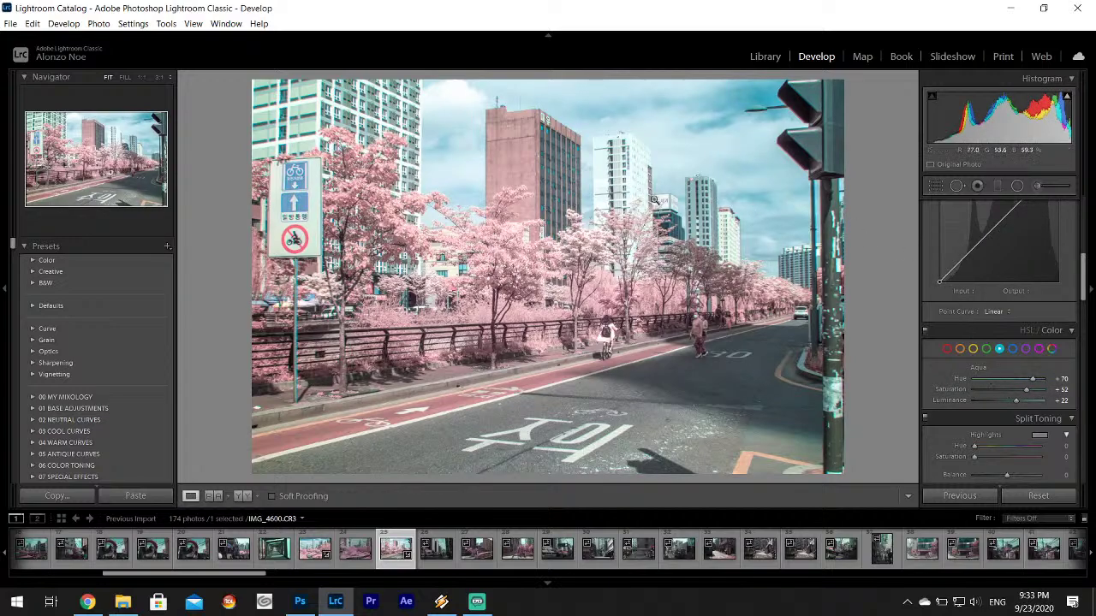
# - Export IMG_4600.CR3 to the Infrared subfolder on the desktop with the existing export settings
pyautogui.click(13, 22)
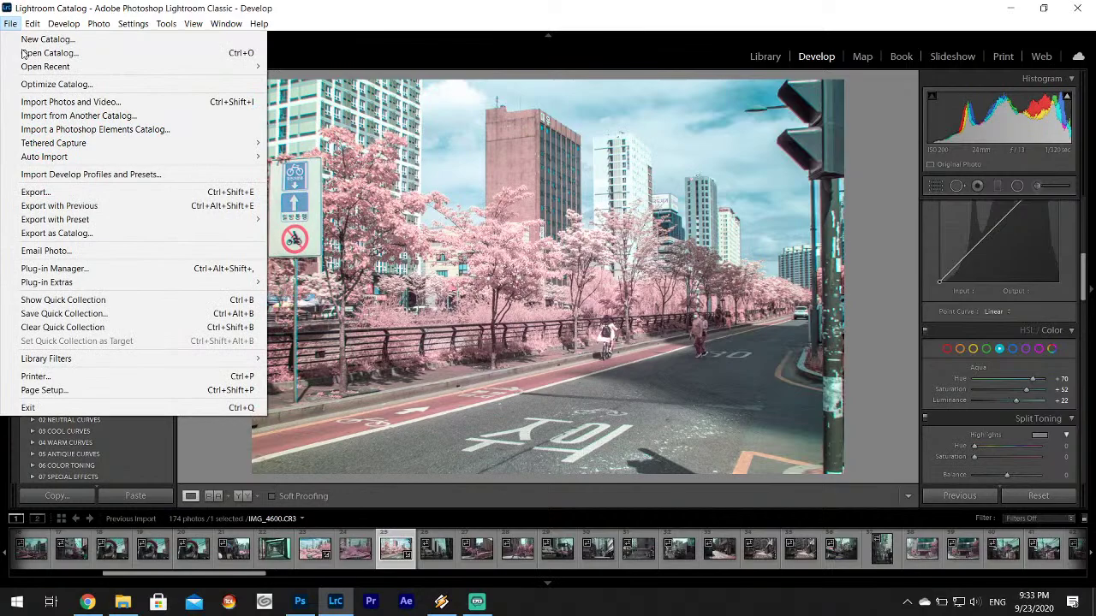
pyautogui.click(70, 193)
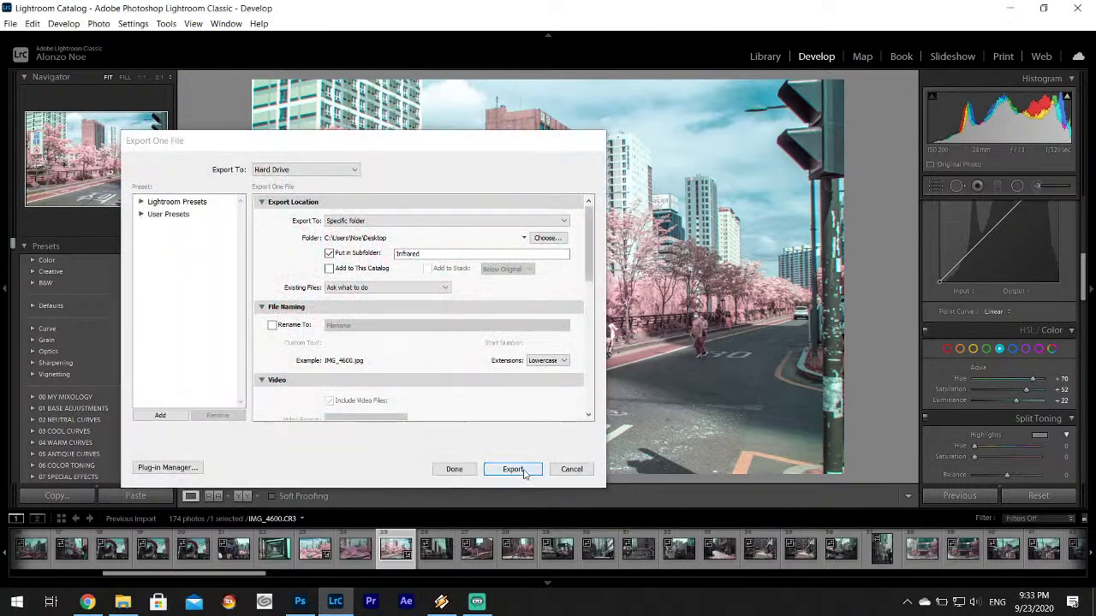
pyautogui.click(512, 470)
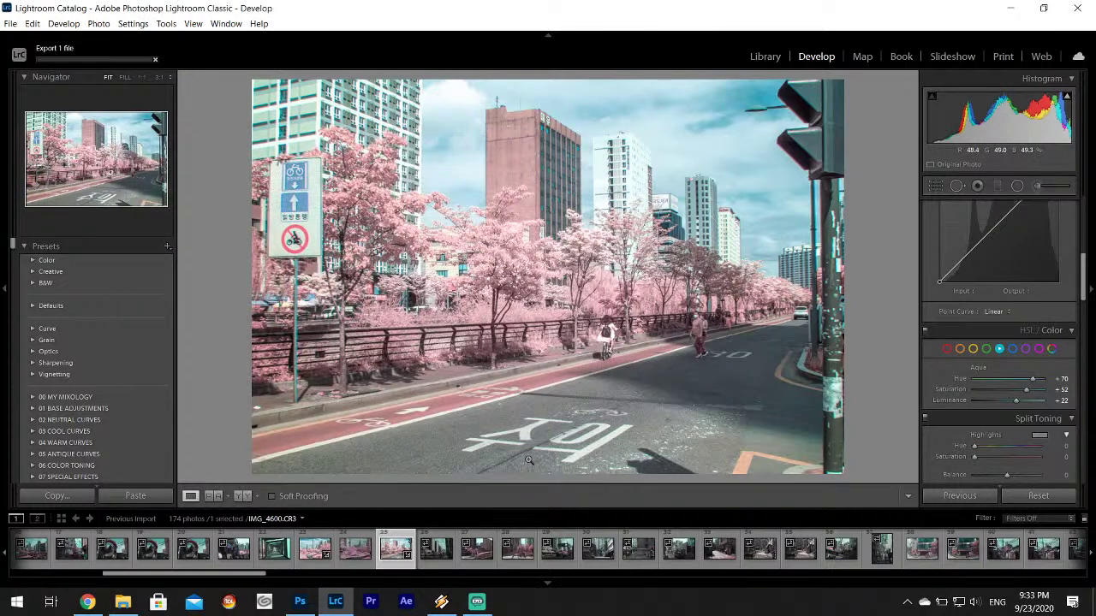
# - Browse the next photos and paste the copied develop settings onto IMG_4603.CR3, the street scene with two parked motorbikes
pyautogui.click(441, 563)
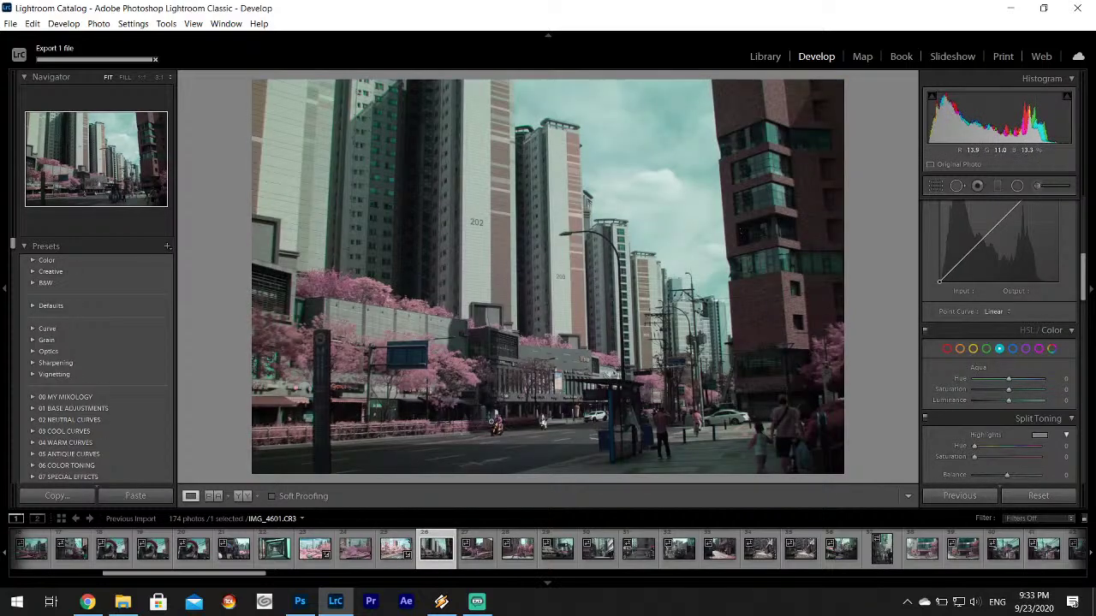
pyautogui.click(480, 557)
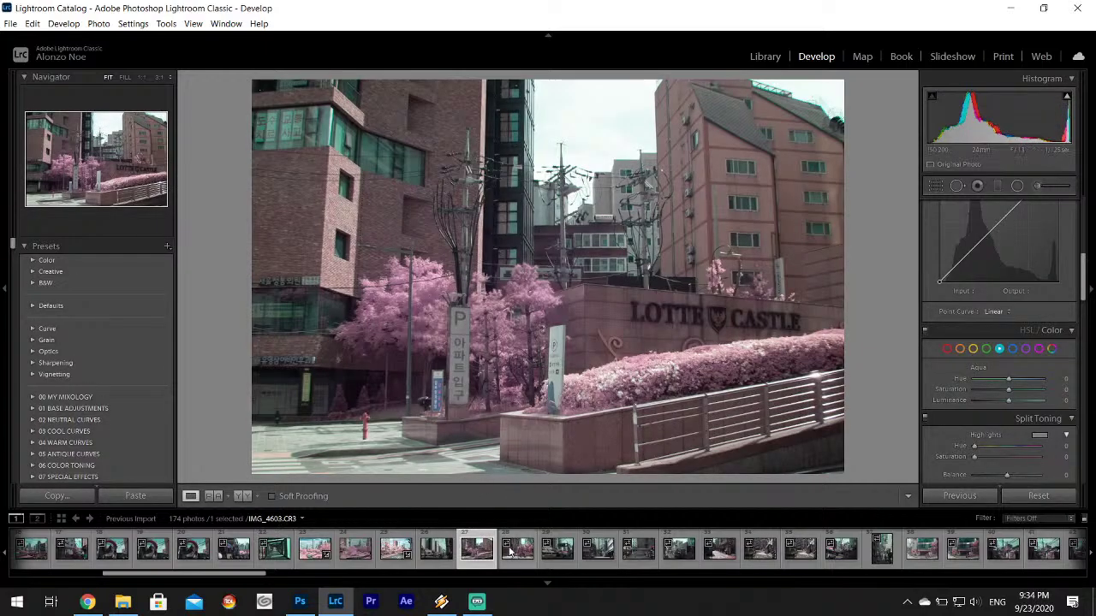
pyautogui.click(509, 552)
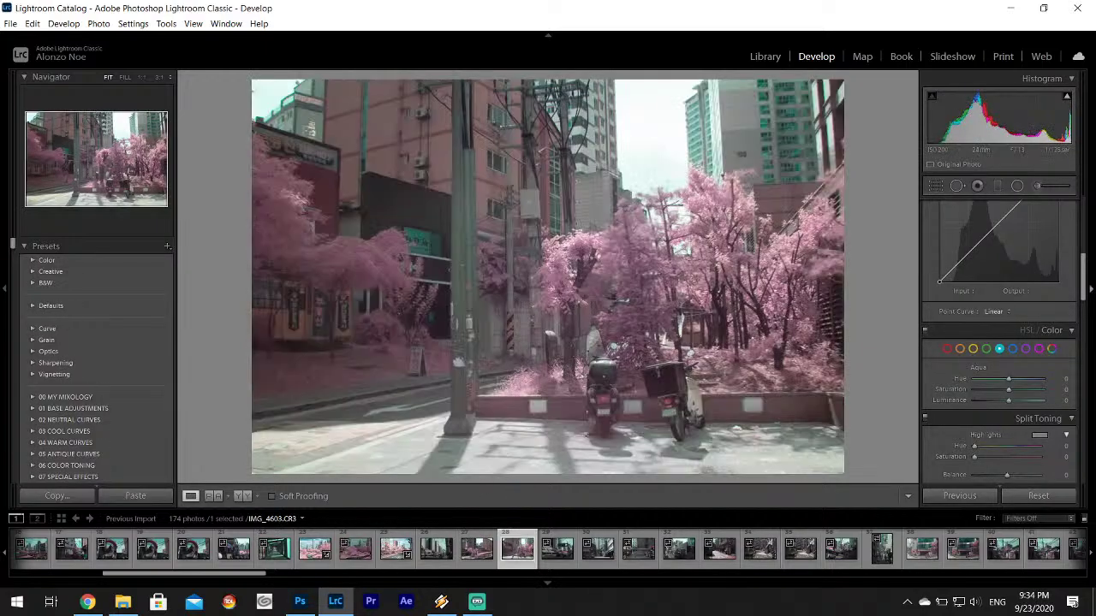
pyautogui.scroll(5, 946, 285)
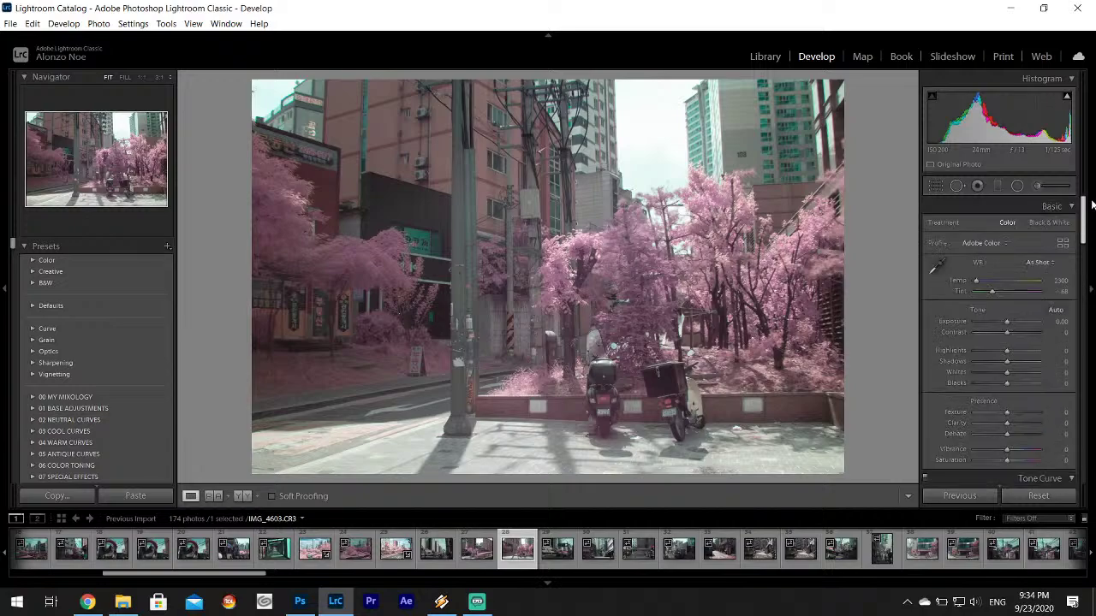
pyautogui.rightClick(507, 553)
pyautogui.moveTo(569, 413)
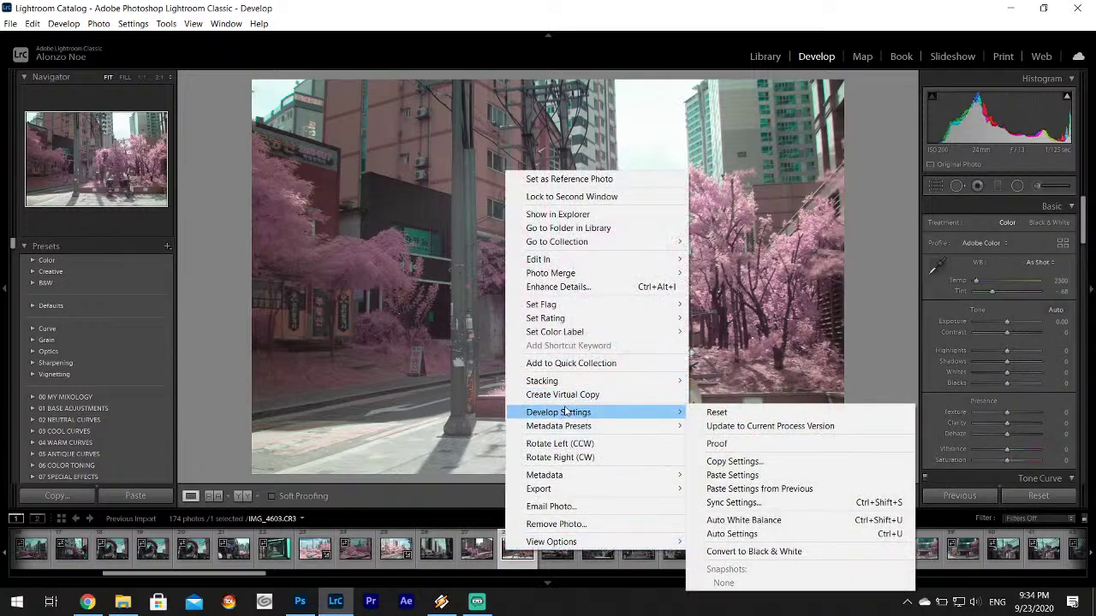
pyautogui.click(738, 475)
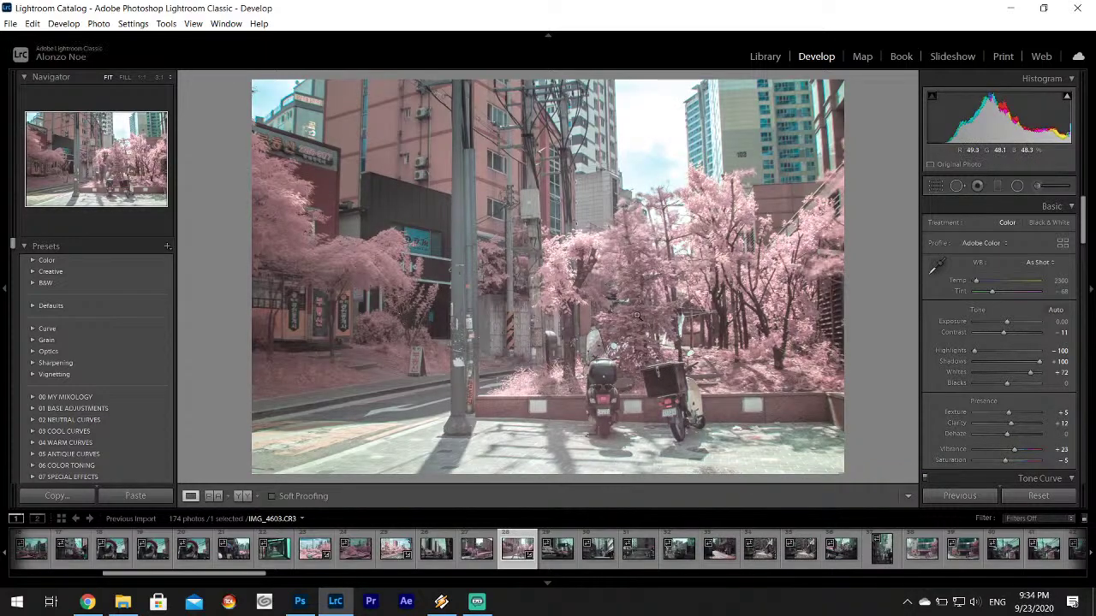
# - Reset the motorbike photo's saturation to 0 and set shadows to +54, whites to +46 and vibrance to +47
pyautogui.doubleClick(959, 459)
pyautogui.doubleClick(957, 363)
pyautogui.doubleClick(958, 373)
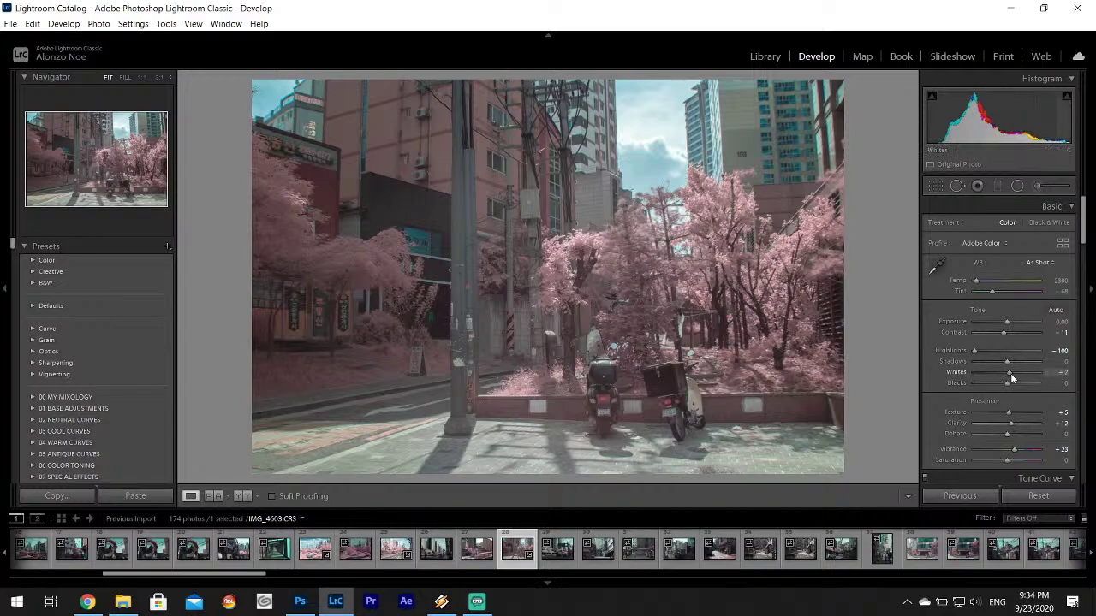
pyautogui.moveTo(1011, 378)
pyautogui.mouseDown()
pyautogui.moveTo(1024, 378)
pyautogui.moveTo(1007, 360)
pyautogui.moveTo(1025, 363)
pyautogui.mouseUp()
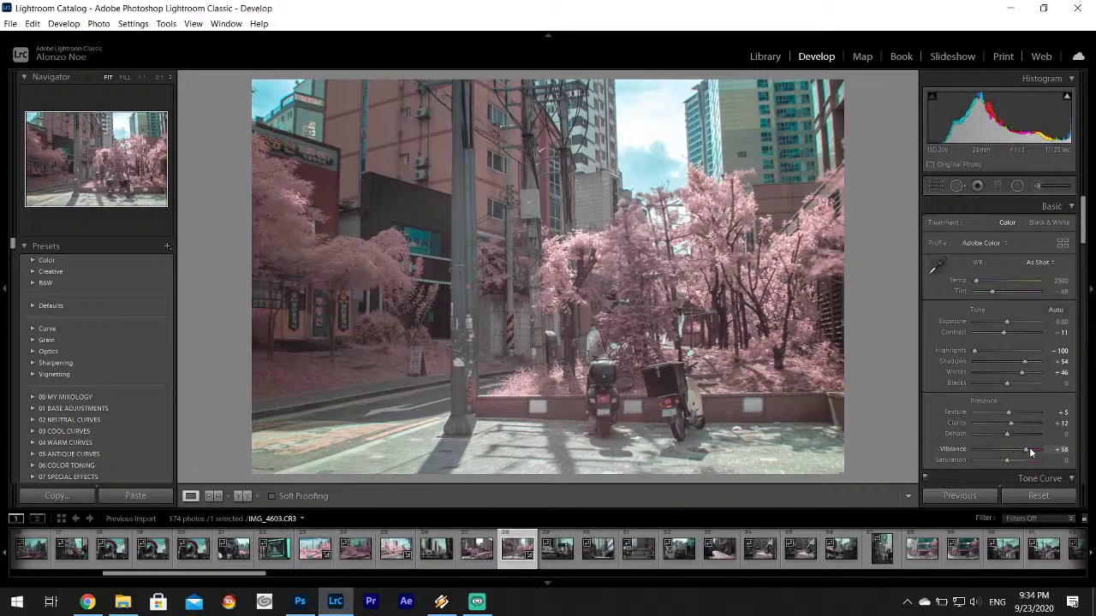
pyautogui.moveTo(1030, 452); pyautogui.dragTo(1032, 452)
# - Sample the white balance from the pavement in the foreground and set the HSL/Color aqua saturation to +25
pyautogui.click(936, 265)
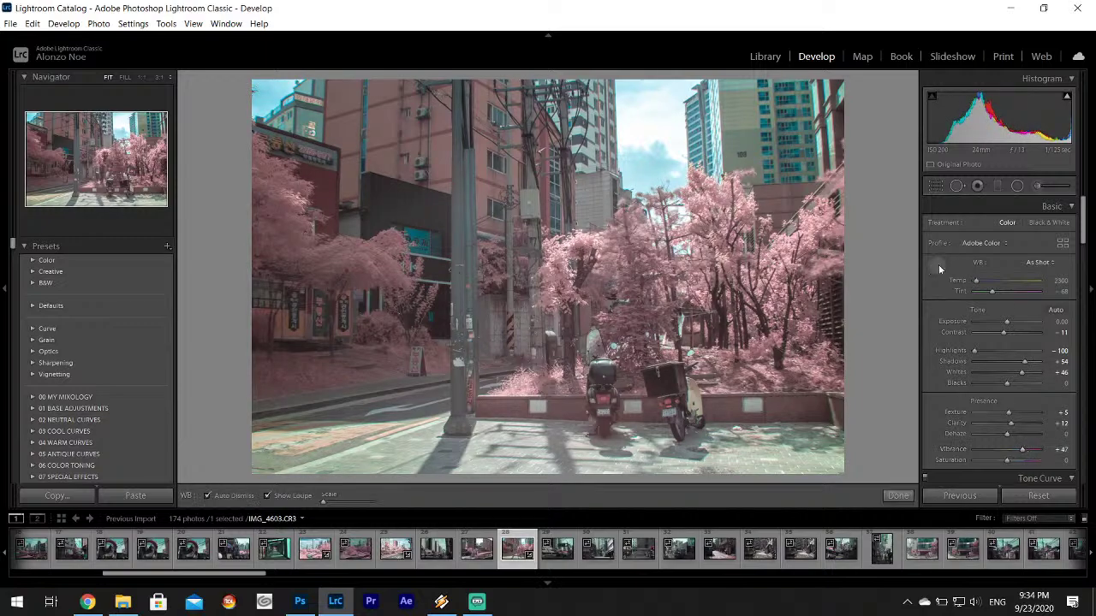
pyautogui.click(529, 463)
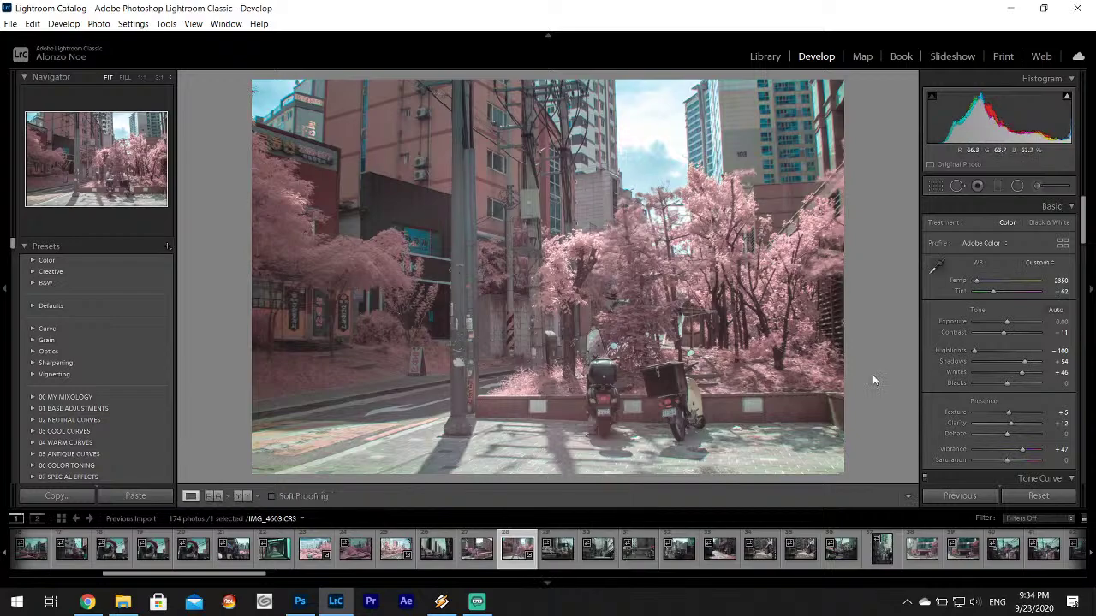
pyautogui.moveTo(1081, 208); pyautogui.dragTo(1086, 321)
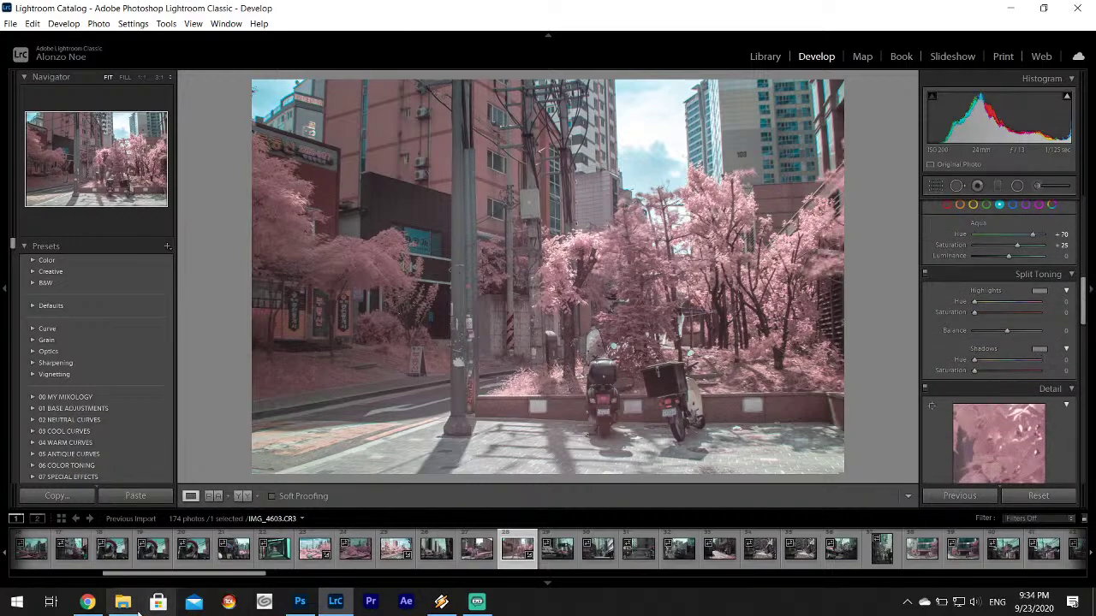
# - Check the livestream's live chat in Chrome and return to Lightroom Classic
pyautogui.click(96, 602)
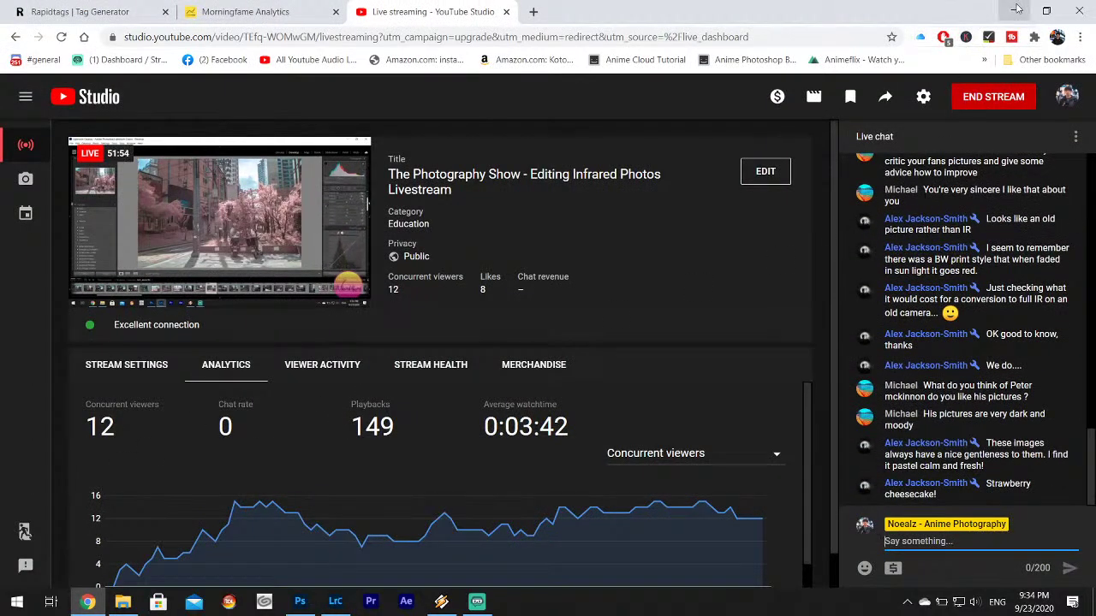
pyautogui.click(1015, 9)
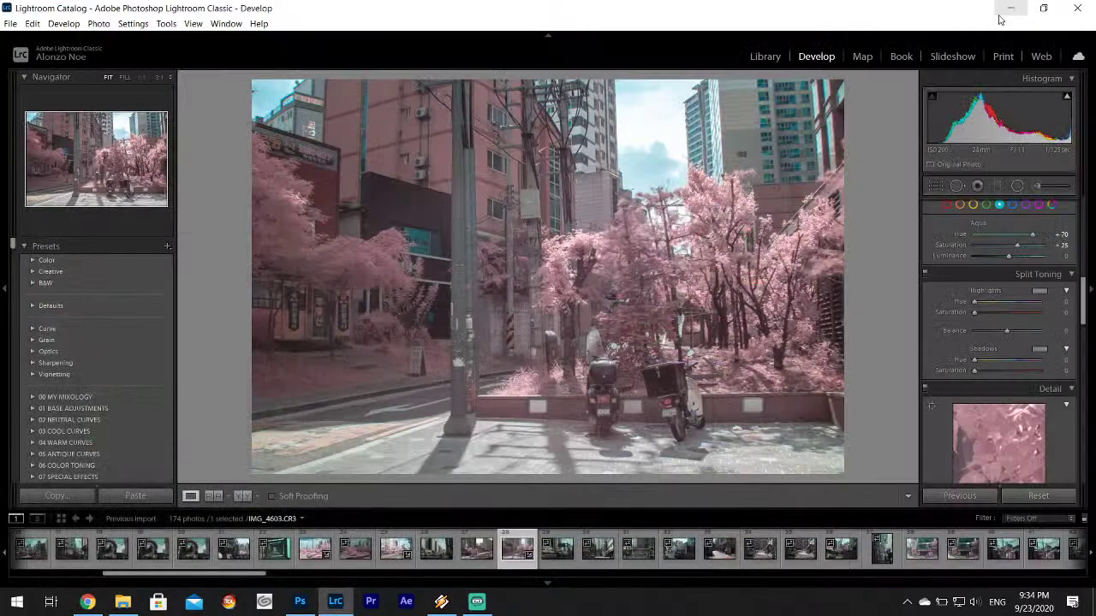
# - Split-tone the motorbike photo's shadows with blue at hue 239 and saturation 13
pyautogui.click(1039, 349)
pyautogui.moveTo(986, 384); pyautogui.dragTo(944, 393)
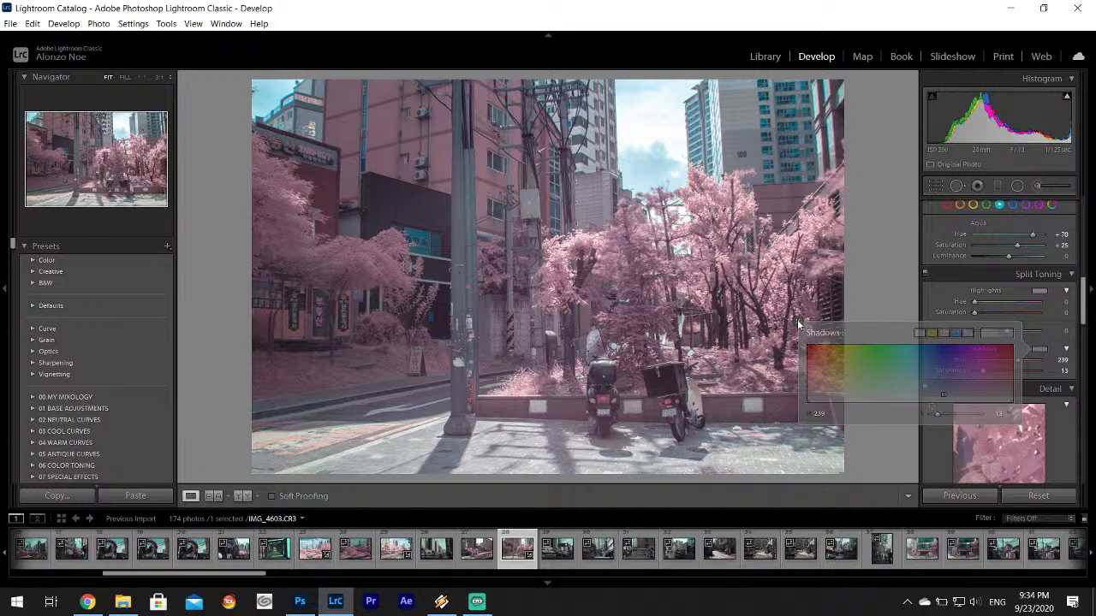
pyautogui.click(797, 319)
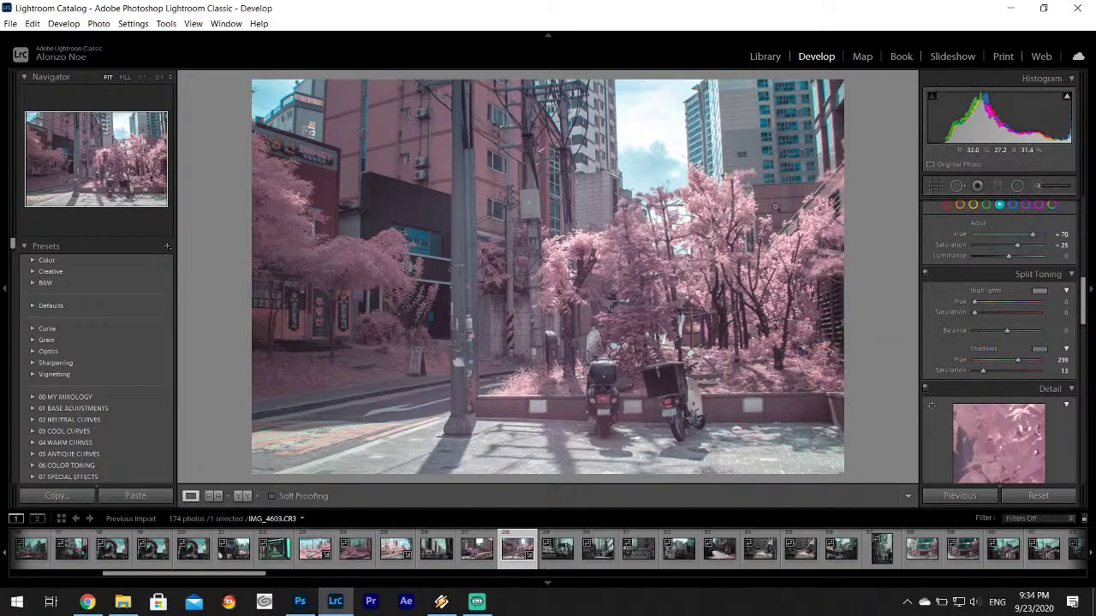
# - Brush a blue tint with hue 218 and saturation 39 over the sky between the buildings, using the Color effect
pyautogui.moveTo(1085, 314); pyautogui.dragTo(1085, 218)
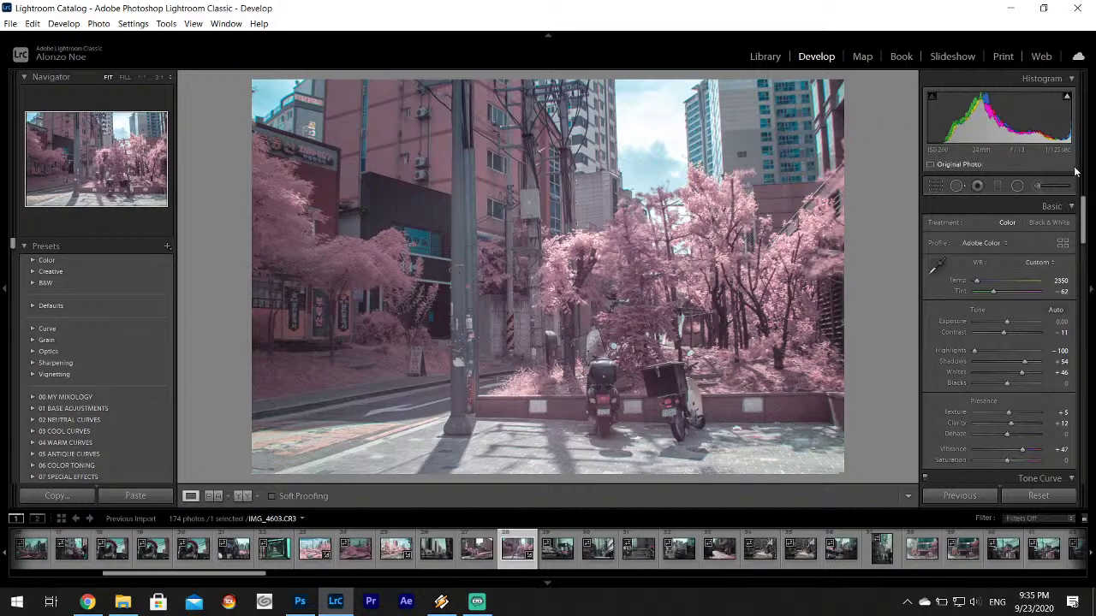
pyautogui.click(1039, 186)
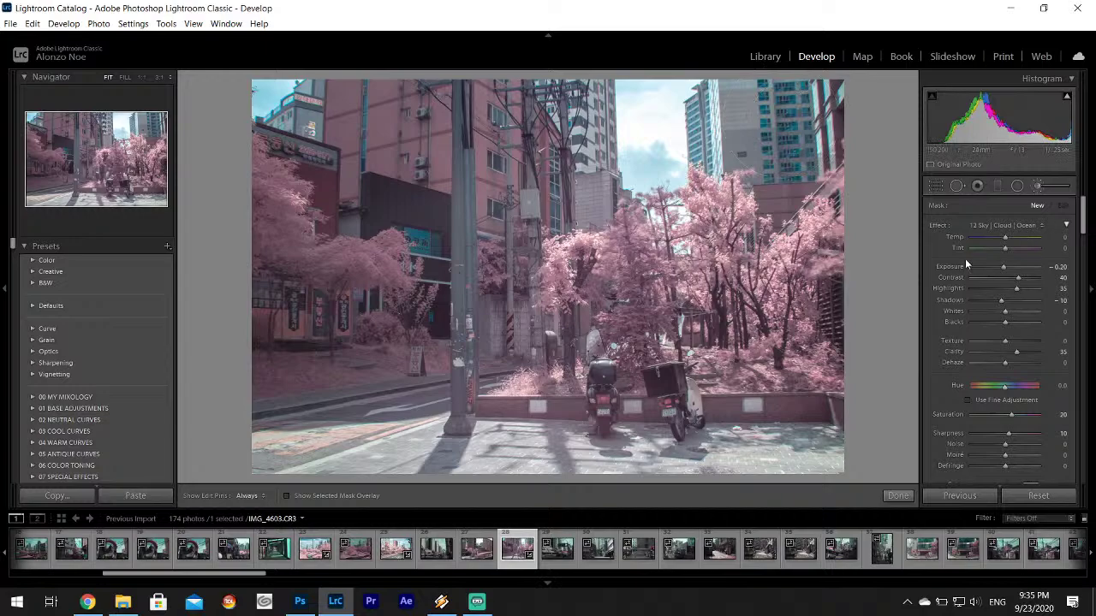
pyautogui.click(1001, 225)
pyautogui.click(844, 257)
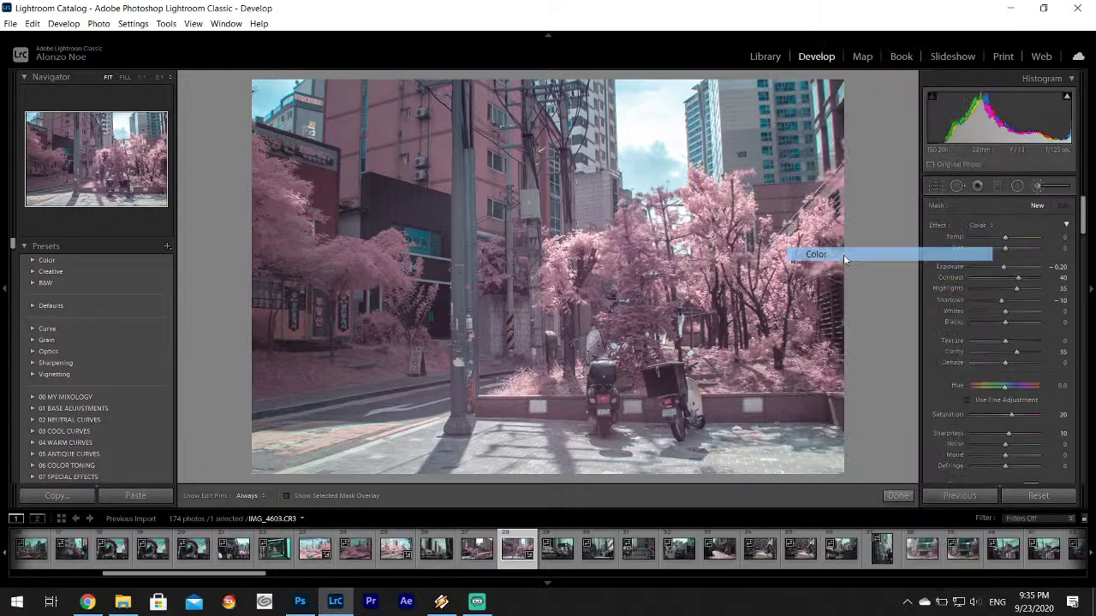
pyautogui.moveTo(1082, 214); pyautogui.dragTo(1084, 238)
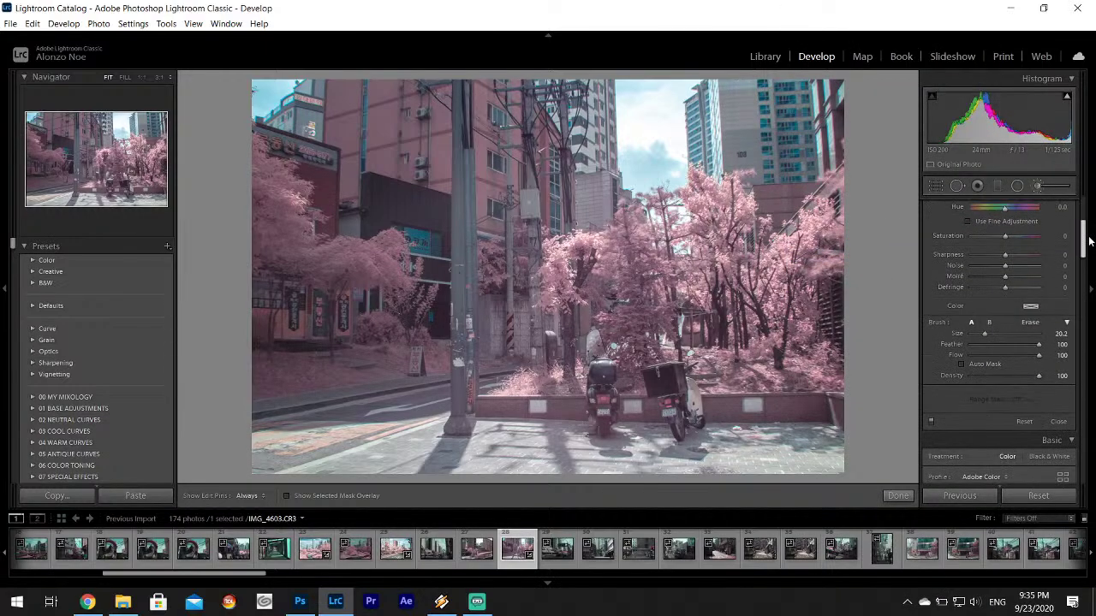
pyautogui.click(1030, 307)
pyautogui.moveTo(934, 335); pyautogui.dragTo(924, 336)
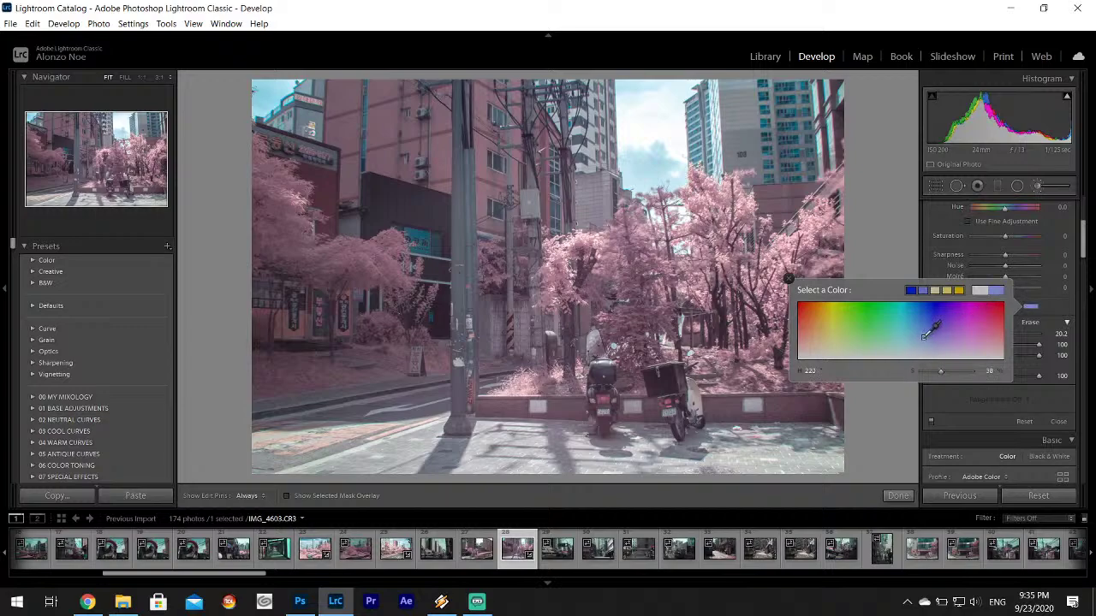
pyautogui.click(788, 279)
pyautogui.press('h')
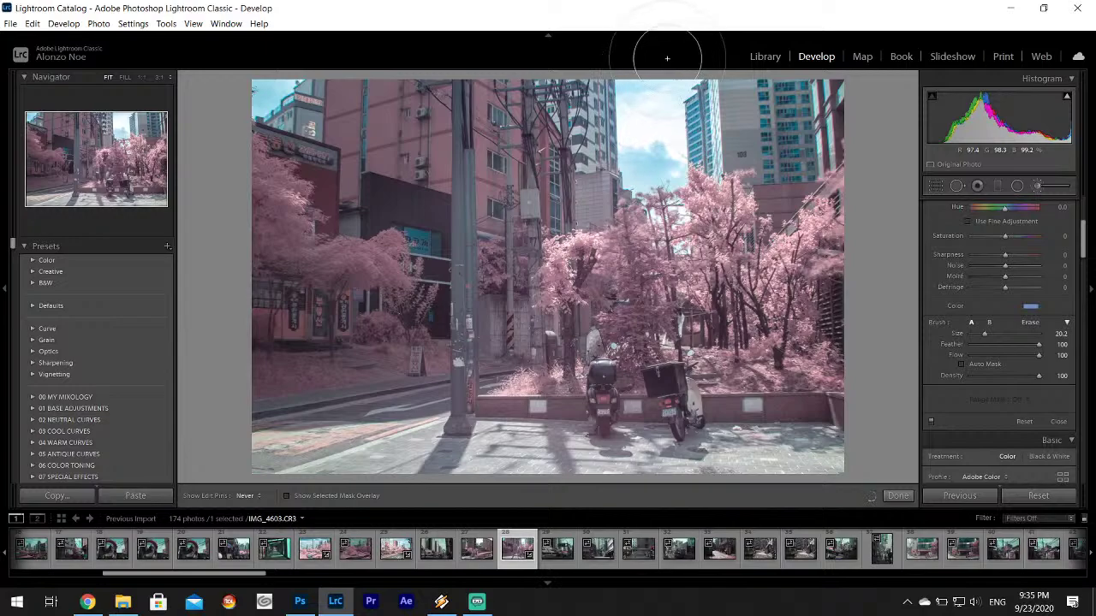
pyautogui.press('h')
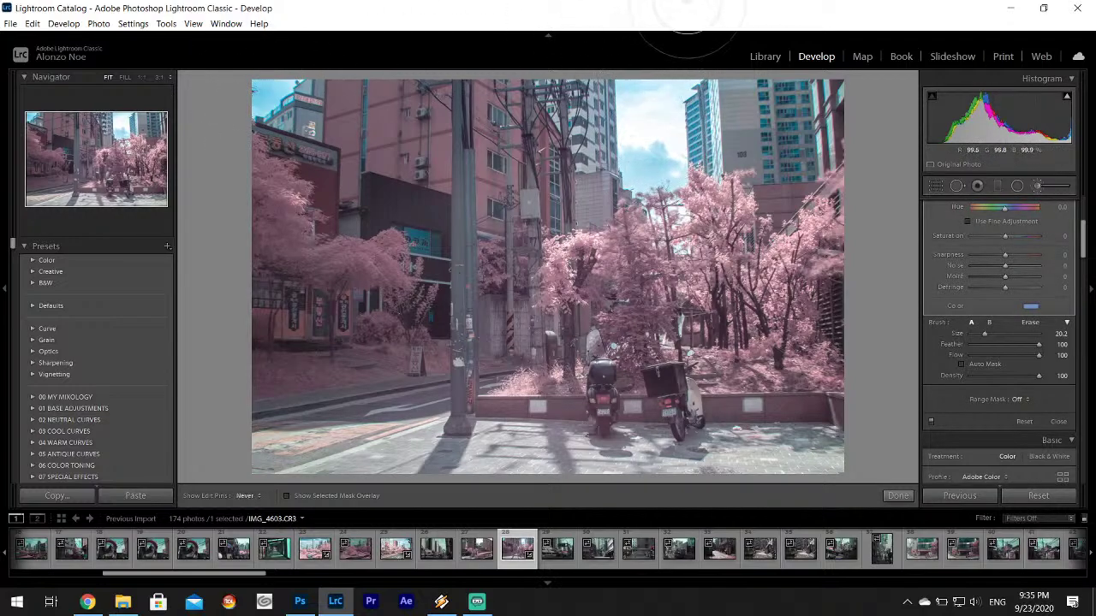
pyautogui.click(896, 494)
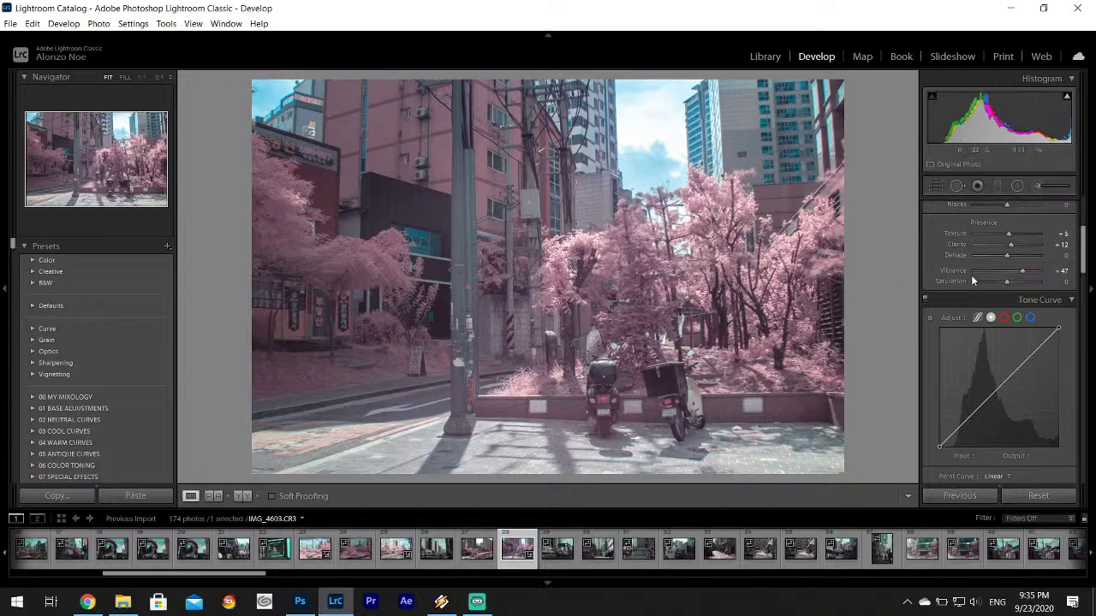
# - Reopen the sky brush adjustment on the motorbike photo and check its tint color
pyautogui.moveTo(1088, 262)
pyautogui.mouseDown()
pyautogui.moveTo(1089, 221)
pyautogui.moveTo(1091, 276)
pyautogui.moveTo(1091, 245)
pyautogui.mouseUp()
pyautogui.click(1036, 186)
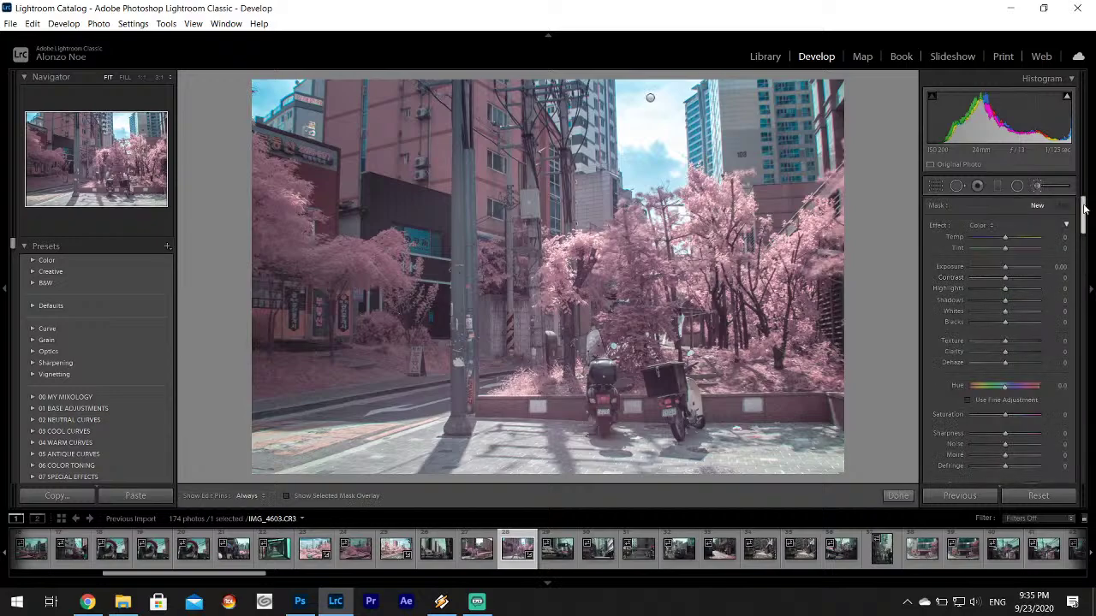
pyautogui.click(1032, 297)
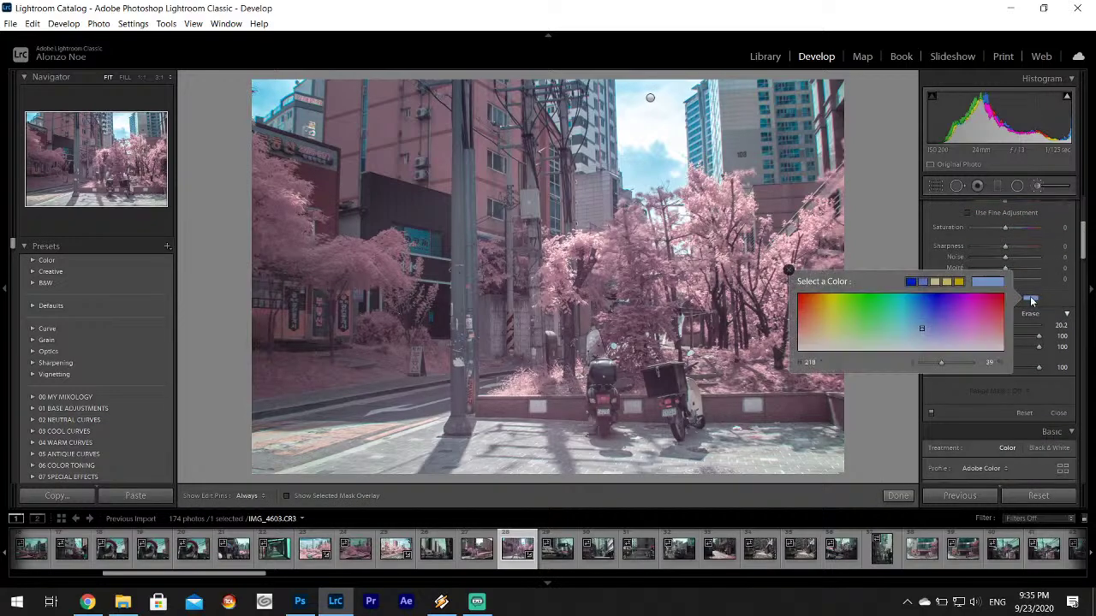
pyautogui.click(1032, 299)
pyautogui.moveTo(1082, 244); pyautogui.dragTo(1082, 220)
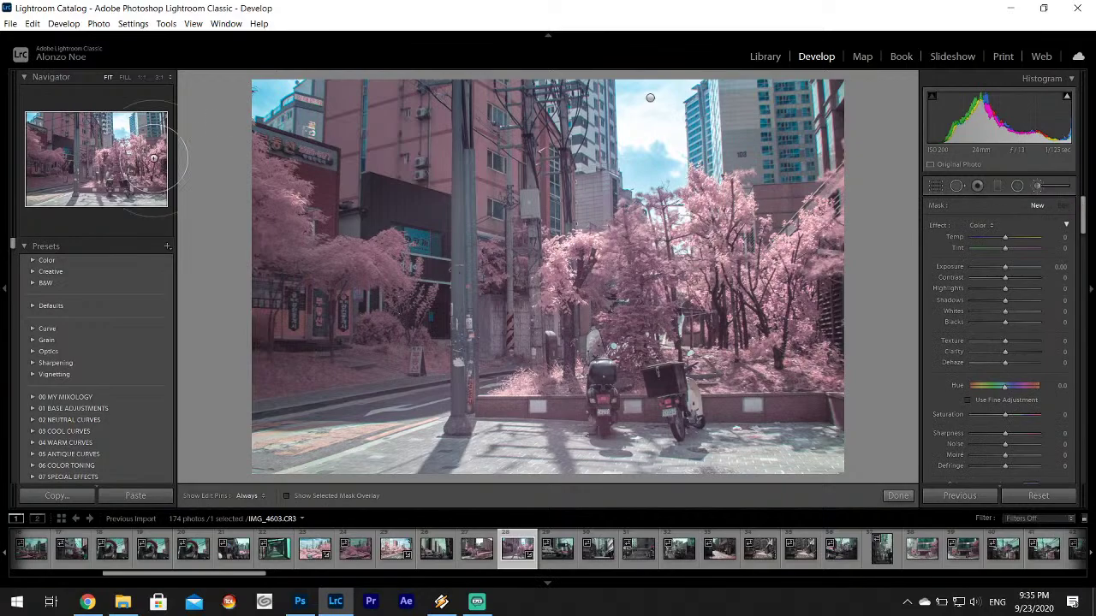
# - Export IMG_4603 as a JPG to the Infrared subfolder on the Desktop and finish the brush adjustment
pyautogui.click(10, 23)
pyautogui.click(38, 188)
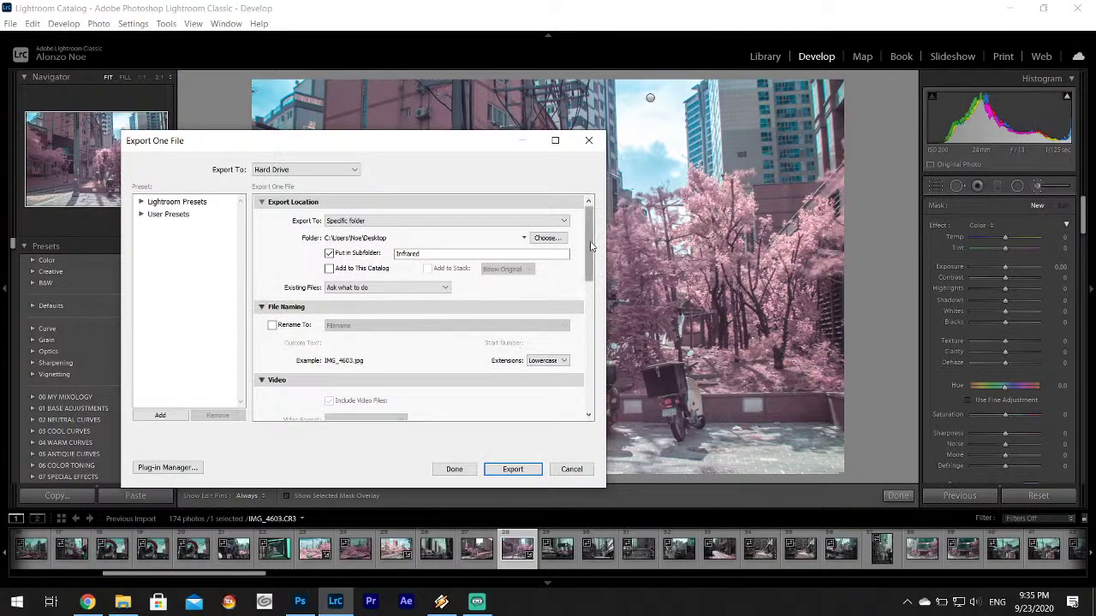
pyautogui.moveTo(601, 257); pyautogui.dragTo(602, 381)
pyautogui.click(512, 468)
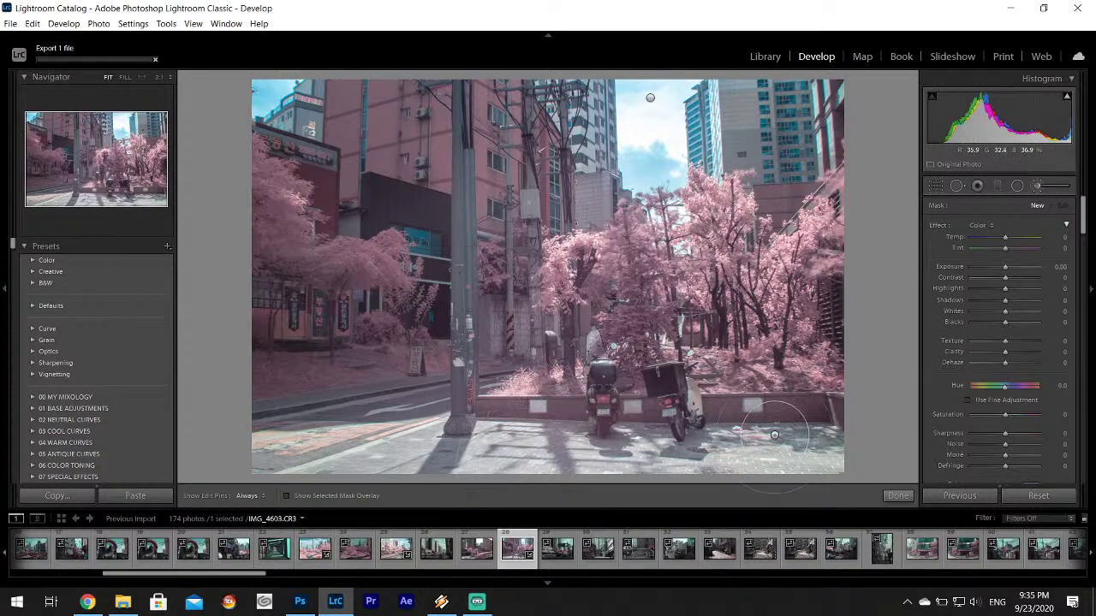
pyautogui.click(899, 496)
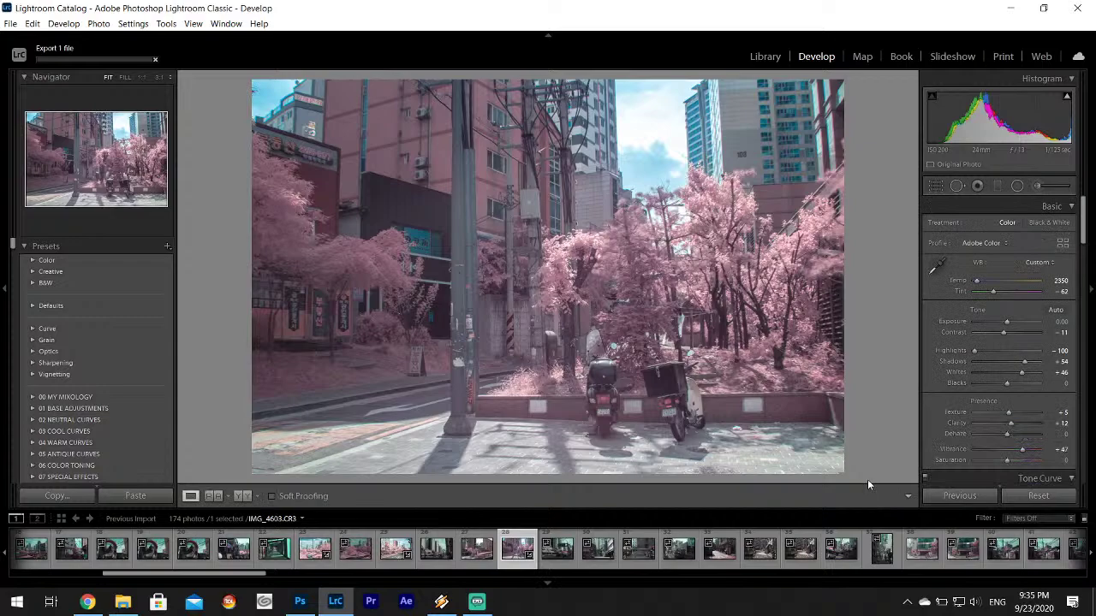
# - Set highlights to -100, whites to +39 and vibrance to +20 on alley photo IMG_4605.CR3, sampling white balance from the road
pyautogui.click(561, 552)
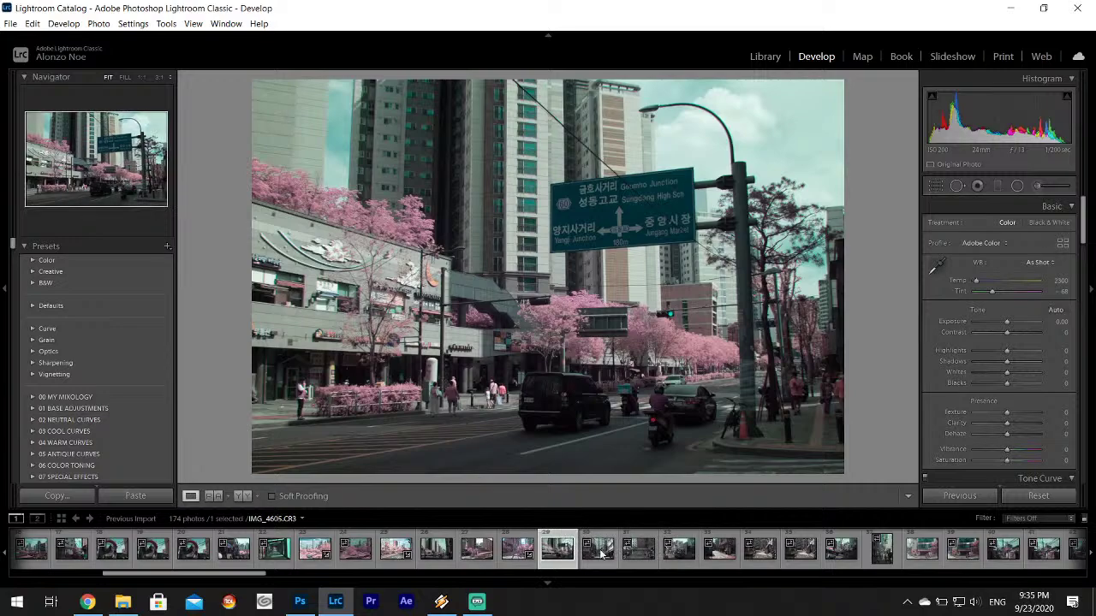
pyautogui.click(601, 554)
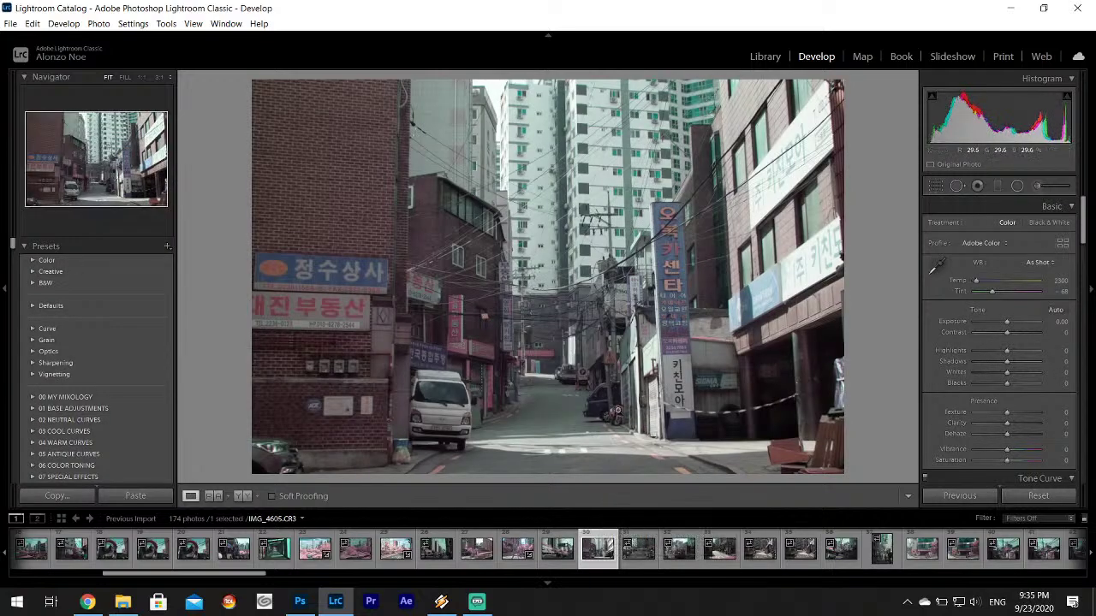
pyautogui.moveTo(981, 346); pyautogui.dragTo(1023, 377)
pyautogui.click(936, 268)
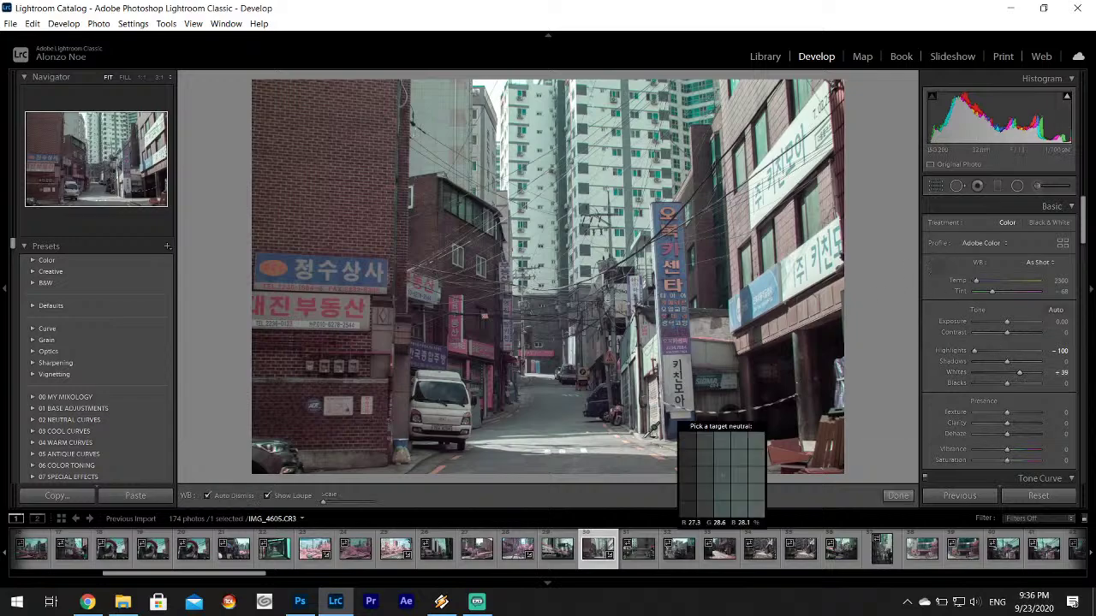
pyautogui.click(583, 441)
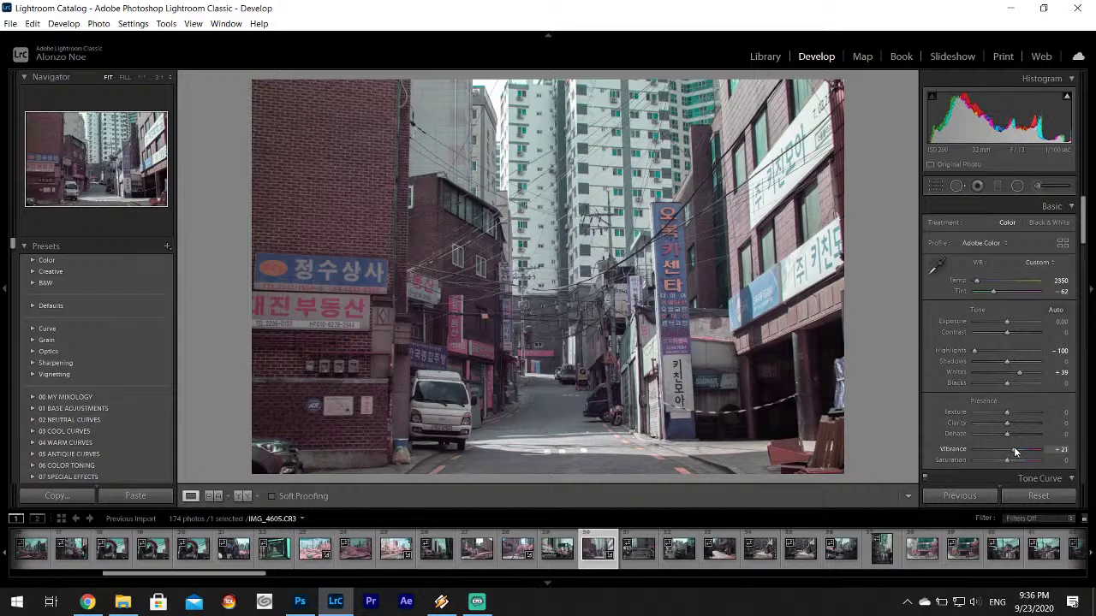
pyautogui.click(1059, 450)
pyautogui.write('20')
pyautogui.press('Return')
# - Split-tone the alley photo's shadows with blue at hue 239 and saturation 9
pyautogui.moveTo(1085, 219); pyautogui.dragTo(1084, 308)
pyautogui.click(1041, 308)
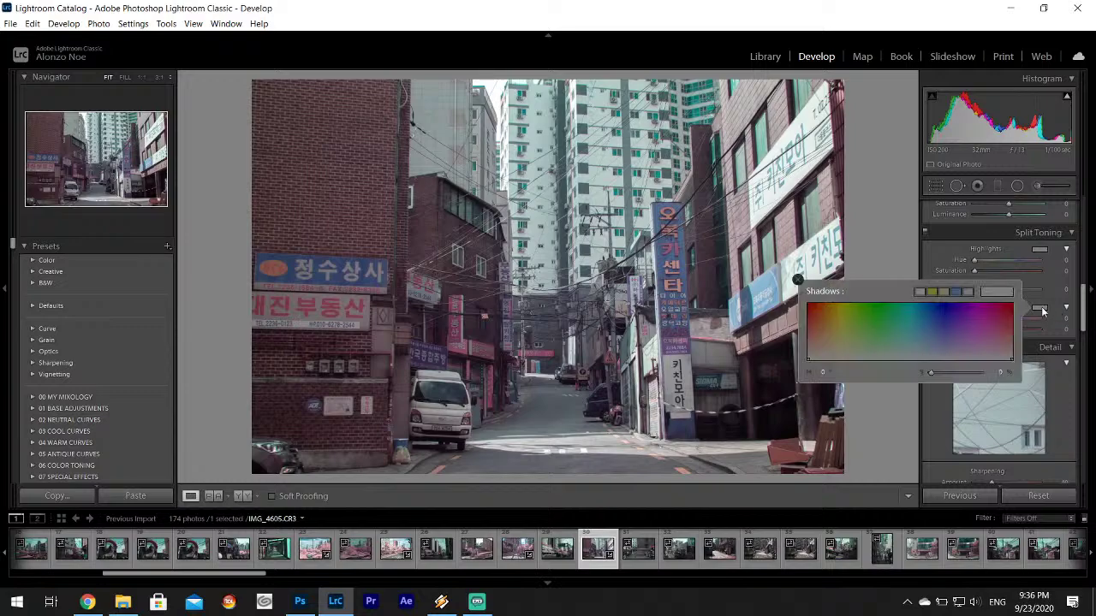
pyautogui.click(937, 353)
pyautogui.moveTo(938, 354); pyautogui.dragTo(944, 355)
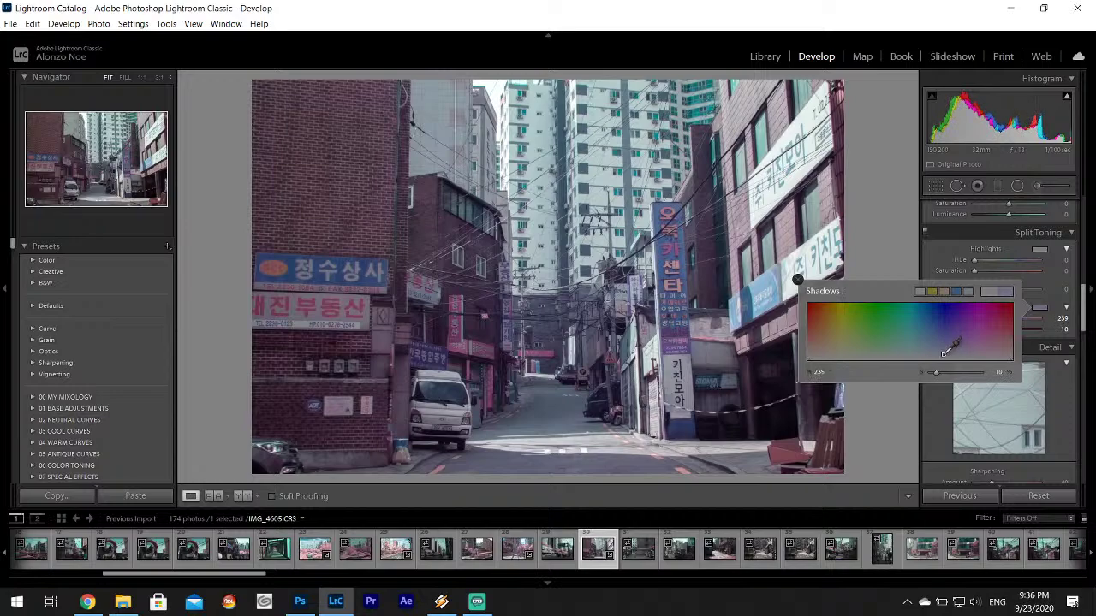
pyautogui.click(796, 281)
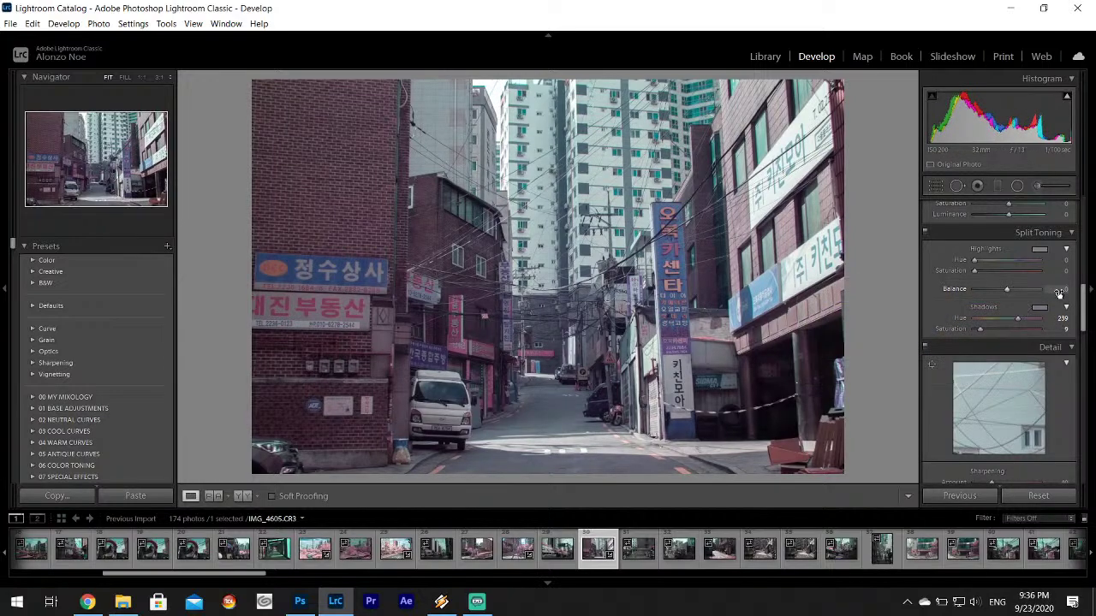
# - Set the alley photo's contrast to +5, texture to +4 and clarity to +4
pyautogui.moveTo(1085, 306); pyautogui.dragTo(1083, 220)
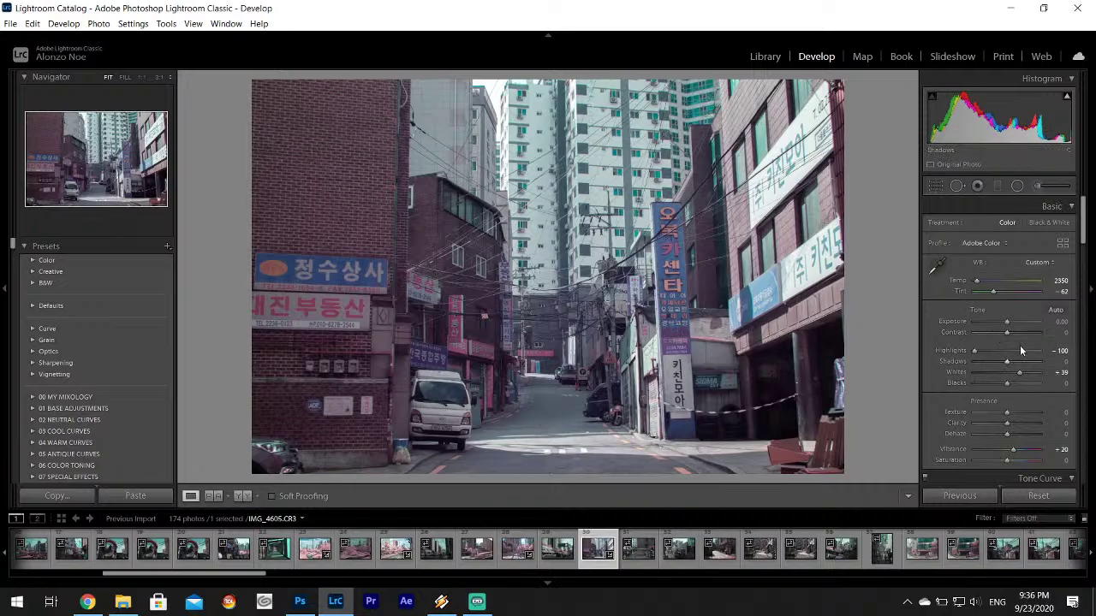
pyautogui.moveTo(1008, 333); pyautogui.dragTo(1011, 340)
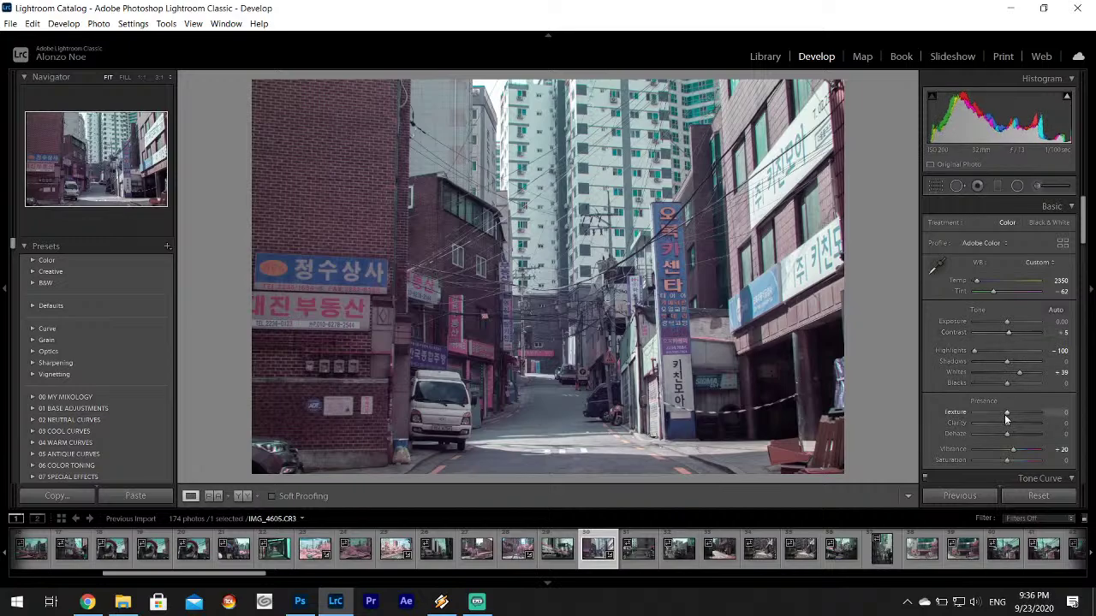
pyautogui.moveTo(1008, 417); pyautogui.dragTo(1009, 422)
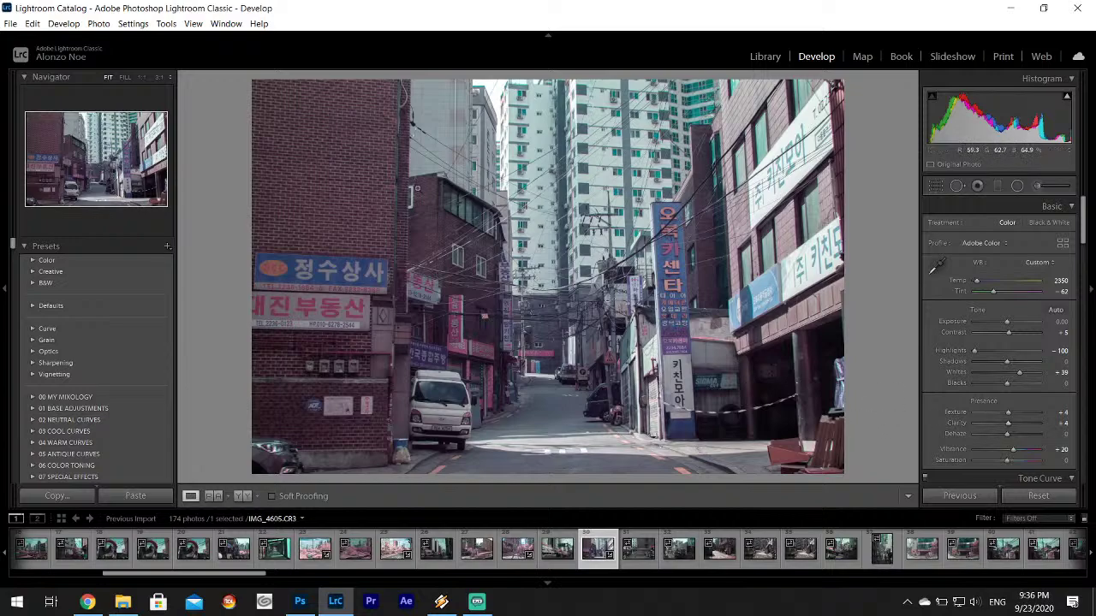
# - Export the alley photo to the hard drive with the existing export settings and rate it one star
pyautogui.click(12, 25)
pyautogui.click(128, 193)
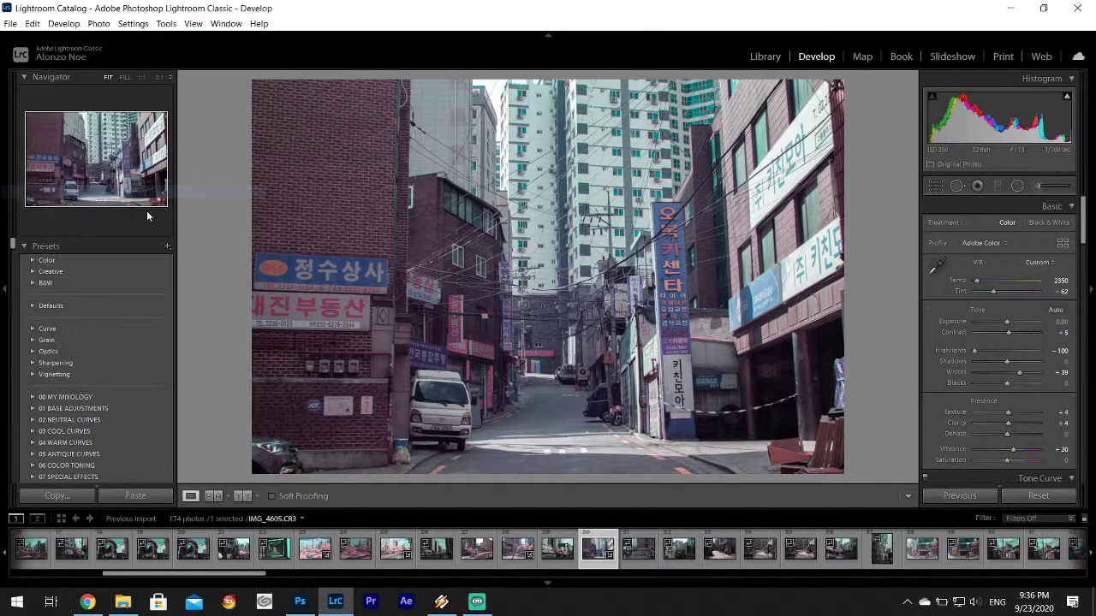
pyautogui.scroll(-8, 588, 266)
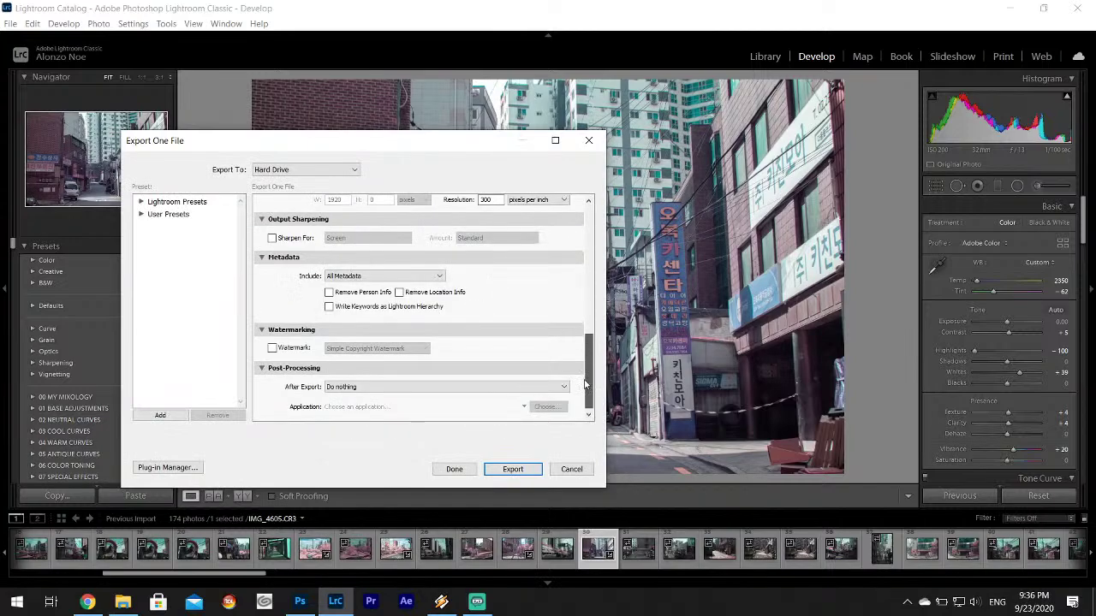
pyautogui.click(513, 469)
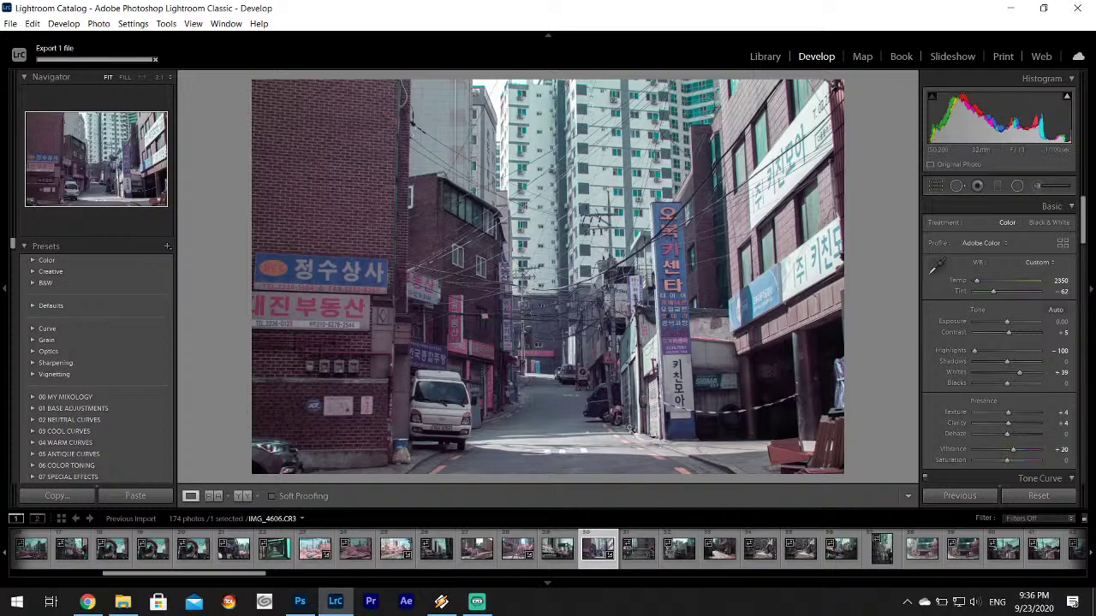
pyautogui.press('1')
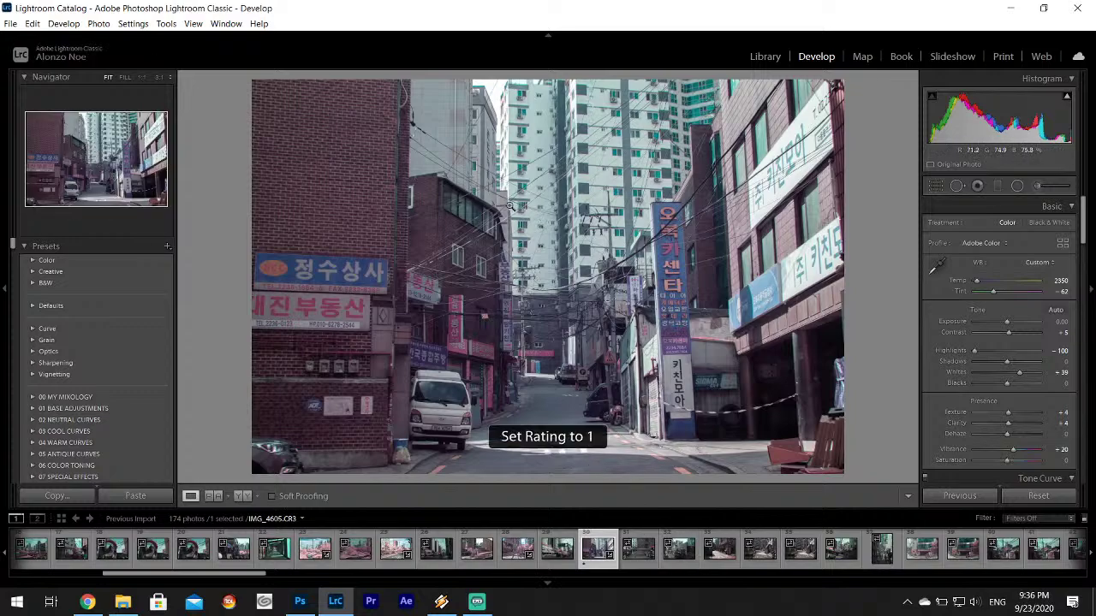
# - Set highlights to -100, shadows to +100 and whites to +40 on IMG_4606.CR3, sampling white balance from the road
pyautogui.click(650, 565)
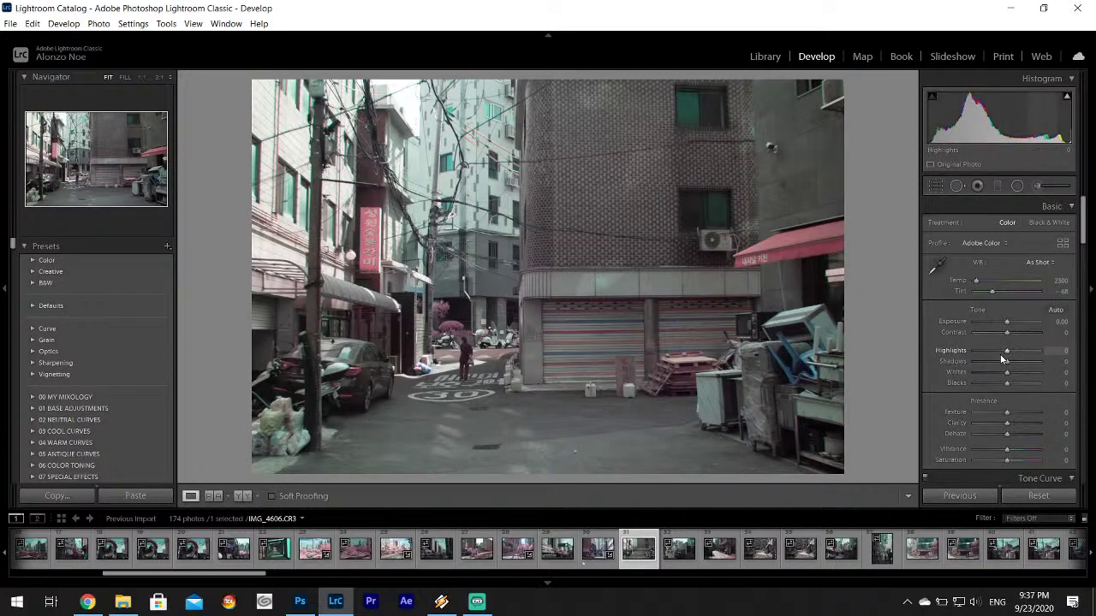
pyautogui.moveTo(977, 351); pyautogui.dragTo(1025, 377)
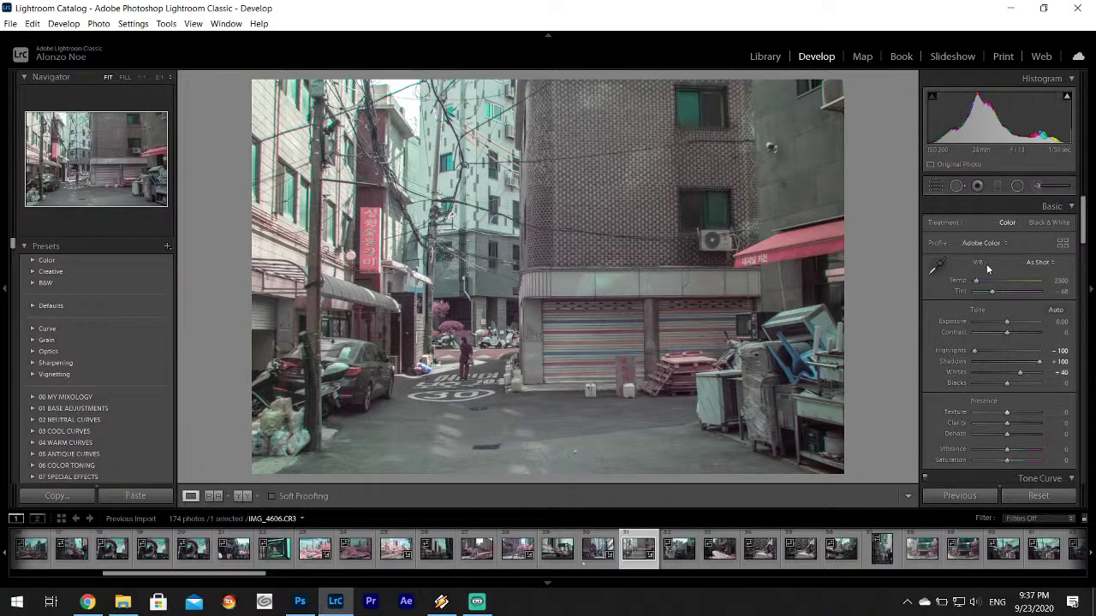
pyautogui.click(938, 265)
pyautogui.click(432, 414)
# - Split-tone the shutter-building photo's shadows with hue 243 and saturation 17, and set texture to +7 and clarity to +9
pyautogui.moveTo(1086, 229); pyautogui.dragTo(1087, 315)
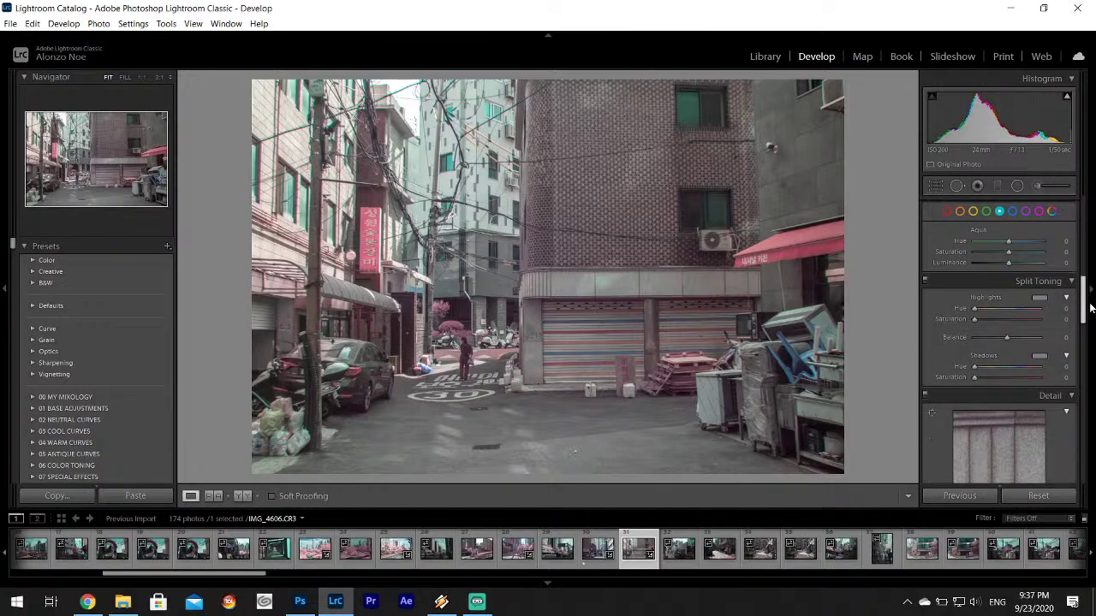
pyautogui.click(1039, 357)
pyautogui.moveTo(971, 397); pyautogui.dragTo(946, 397)
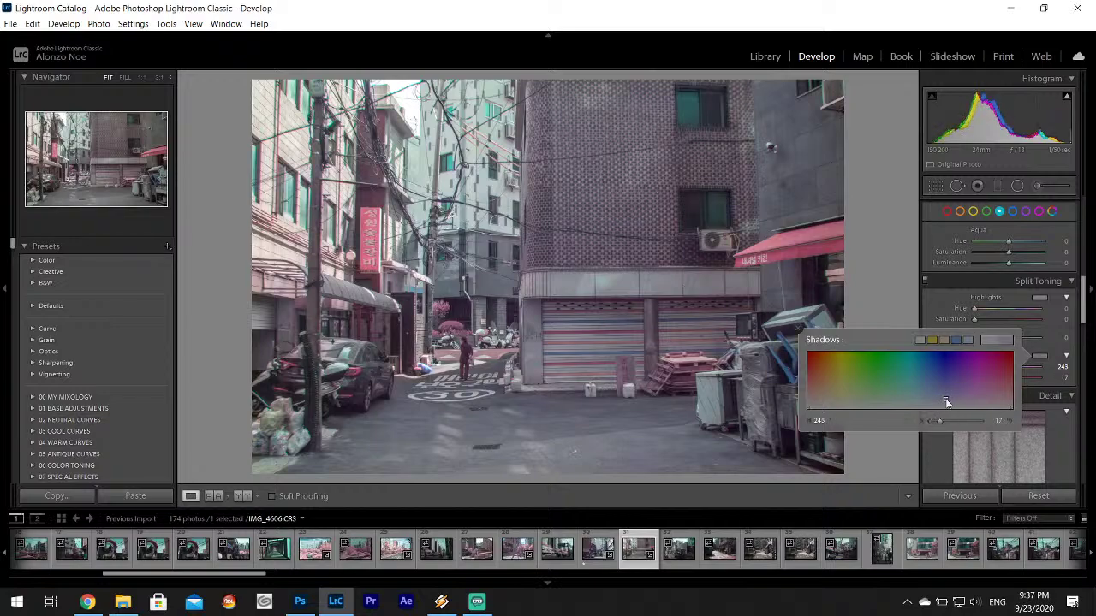
pyautogui.click(800, 327)
pyautogui.moveTo(1085, 292); pyautogui.dragTo(1086, 217)
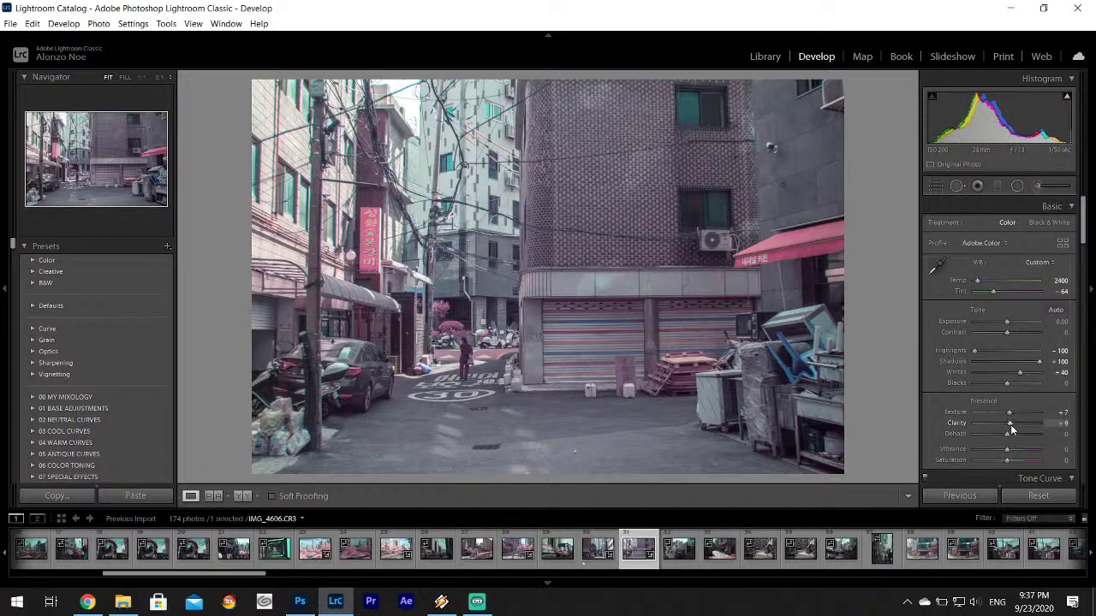
pyautogui.scroll(5, 1009, 428)
# - Try a 1 x 1 crop on the shutter-building photo, shifting the frame to include more of the striped shutters
pyautogui.click(936, 185)
pyautogui.click(1040, 226)
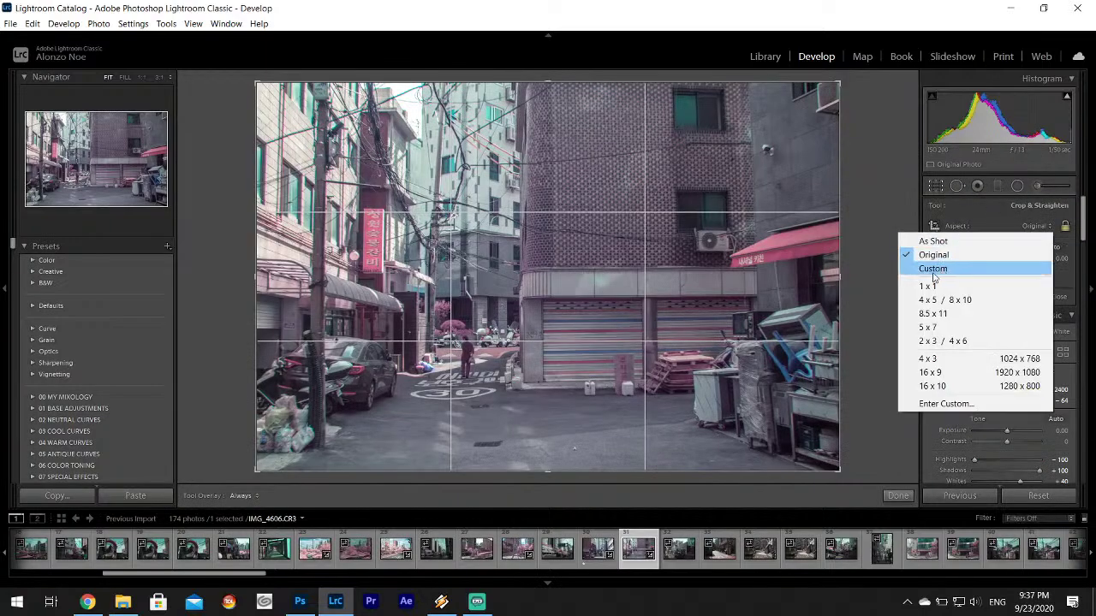
pyautogui.click(901, 287)
pyautogui.moveTo(739, 423); pyautogui.dragTo(838, 422)
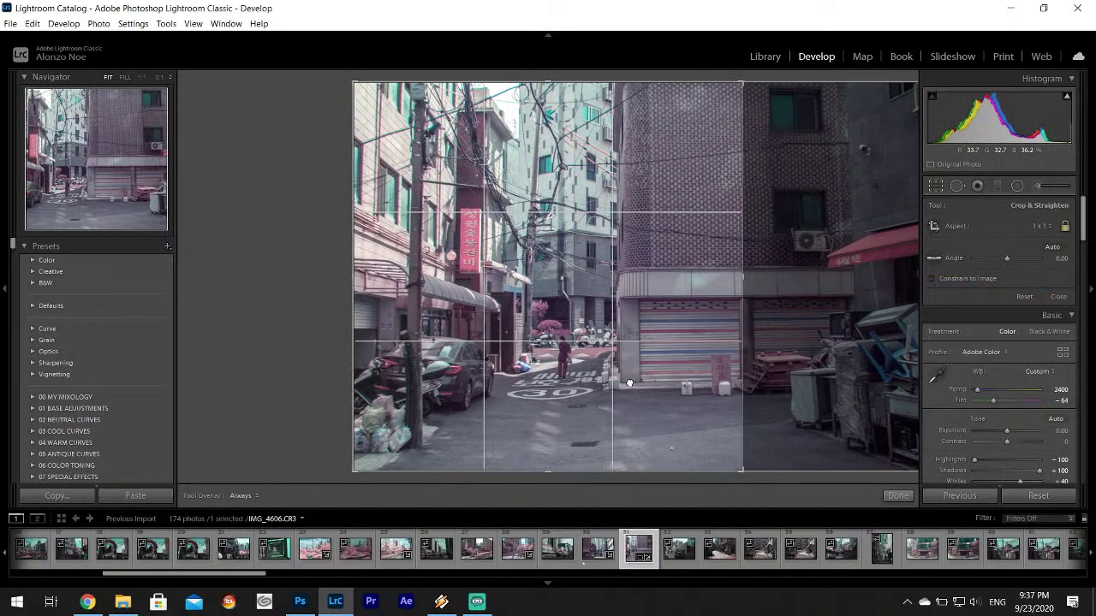
pyautogui.click(901, 496)
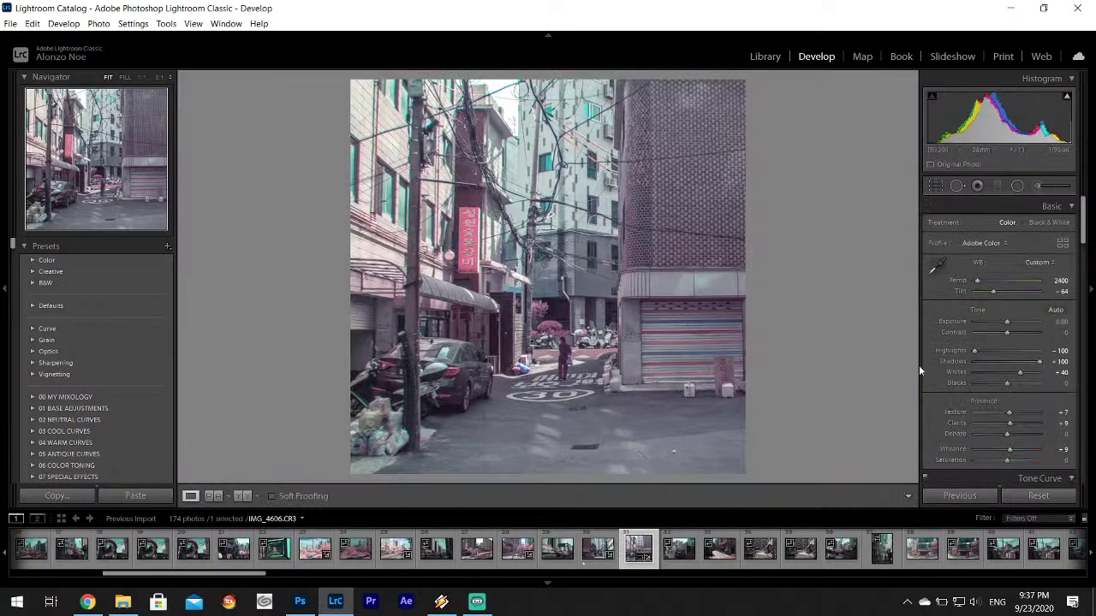
pyautogui.click(936, 186)
pyautogui.moveTo(581, 290); pyautogui.dragTo(527, 294)
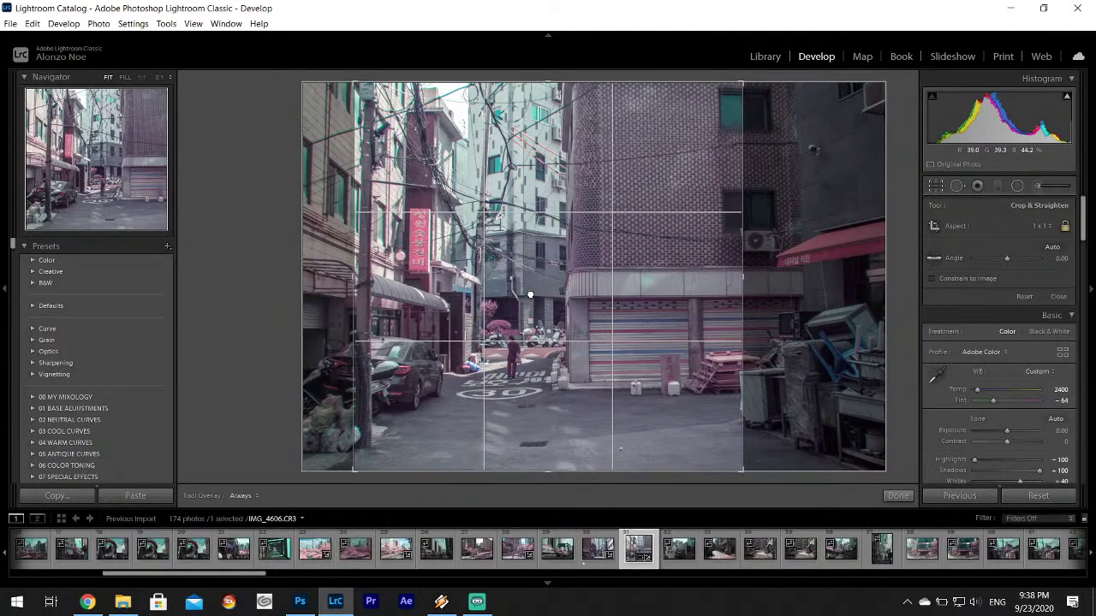
pyautogui.click(897, 497)
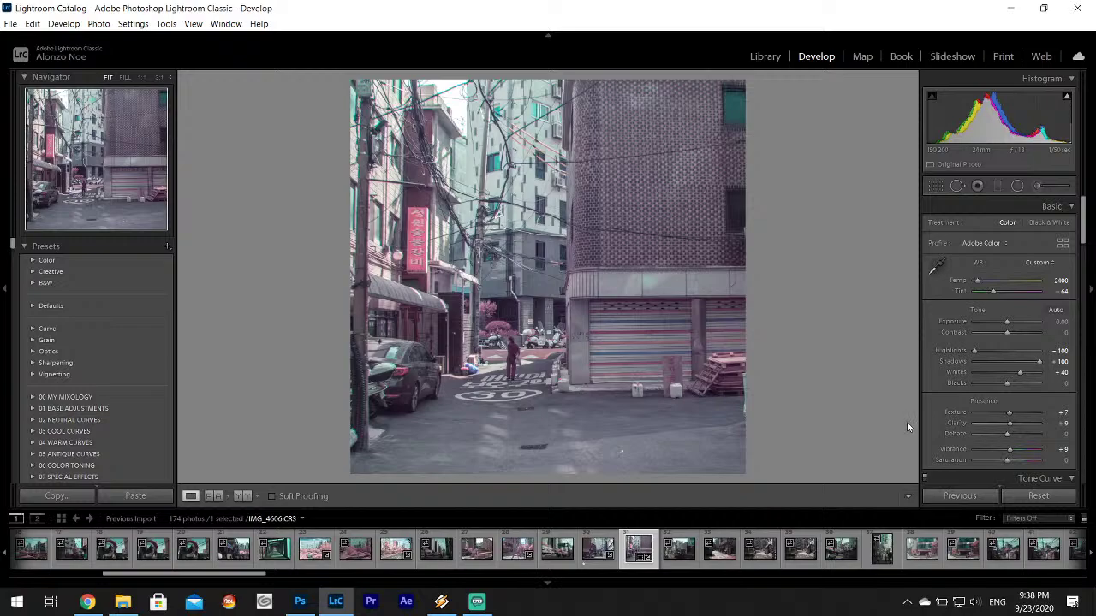
# - Return the shutter-building photo's crop to the As Shot aspect ratio
pyautogui.click(938, 189)
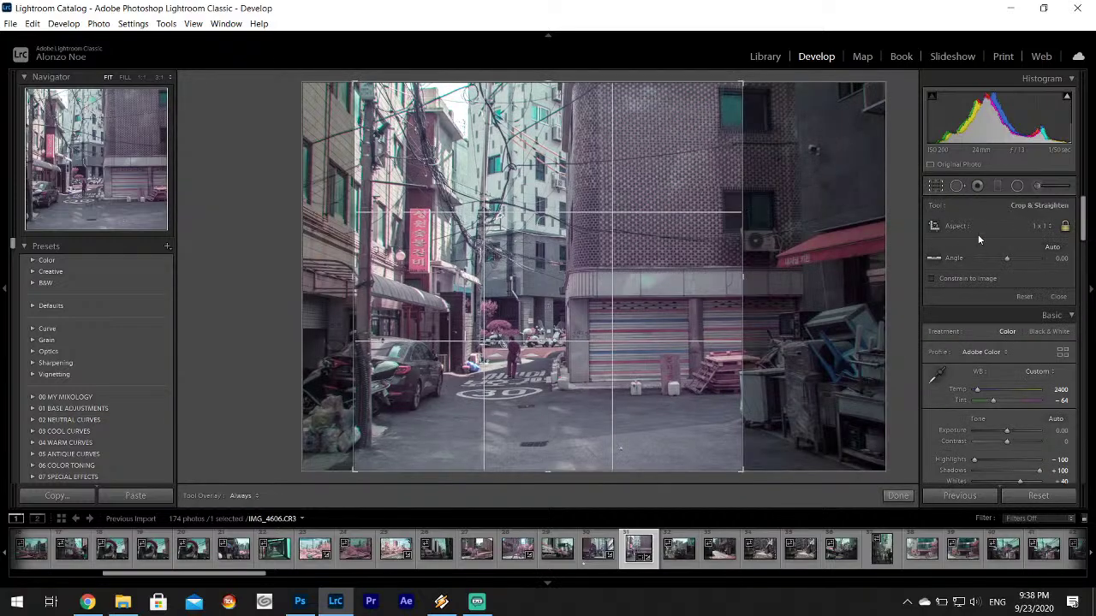
pyautogui.click(1042, 226)
pyautogui.click(960, 246)
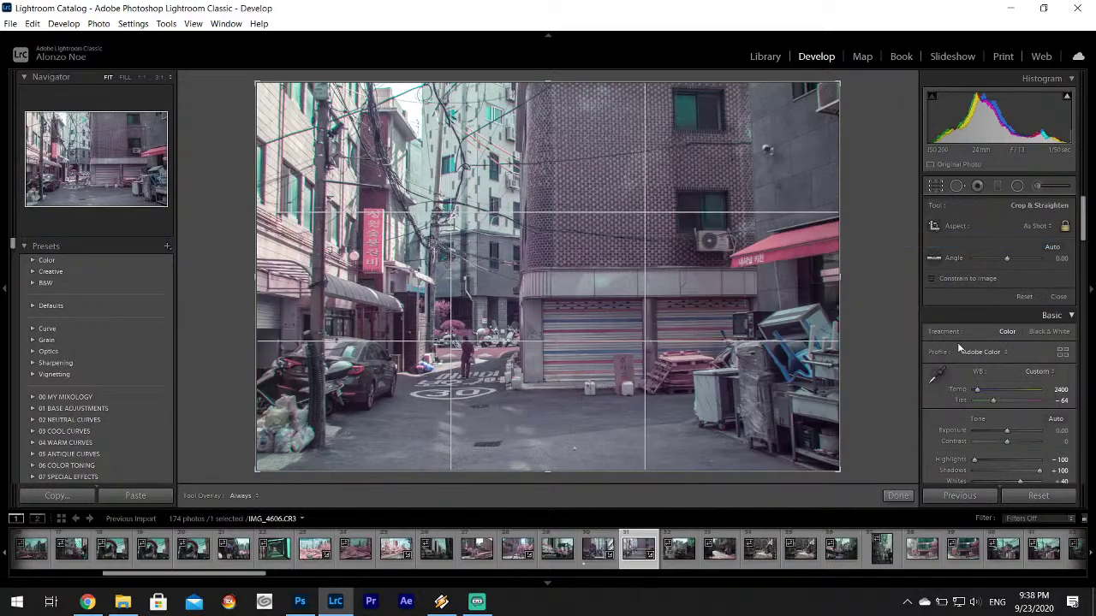
pyautogui.click(895, 497)
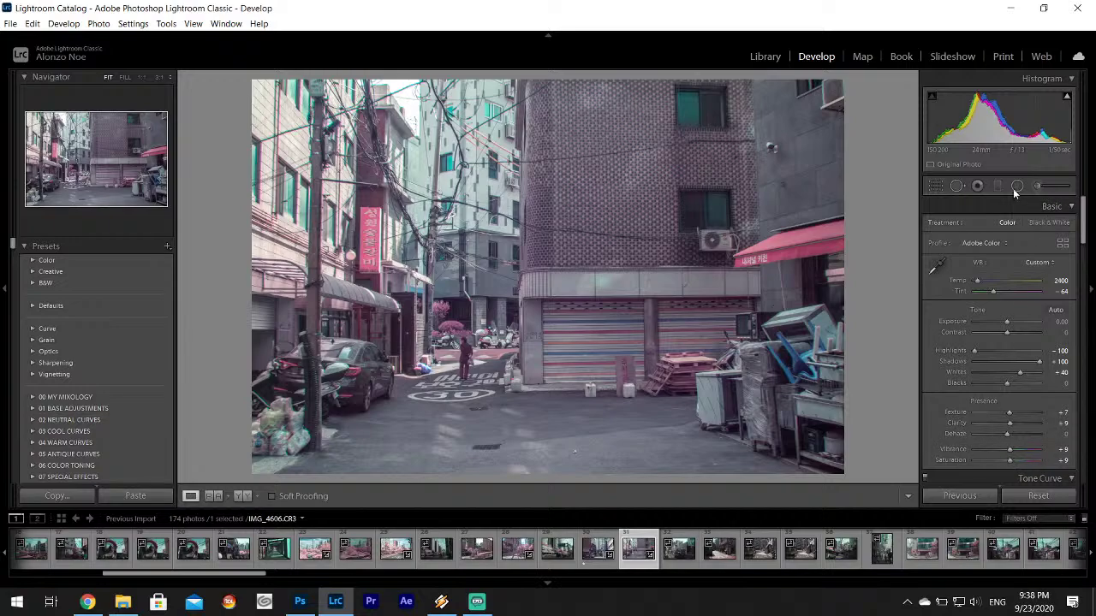
# - Export the shutter-building photo to the Infrared subfolder with the existing export settings and rate it one star
pyautogui.click(10, 23)
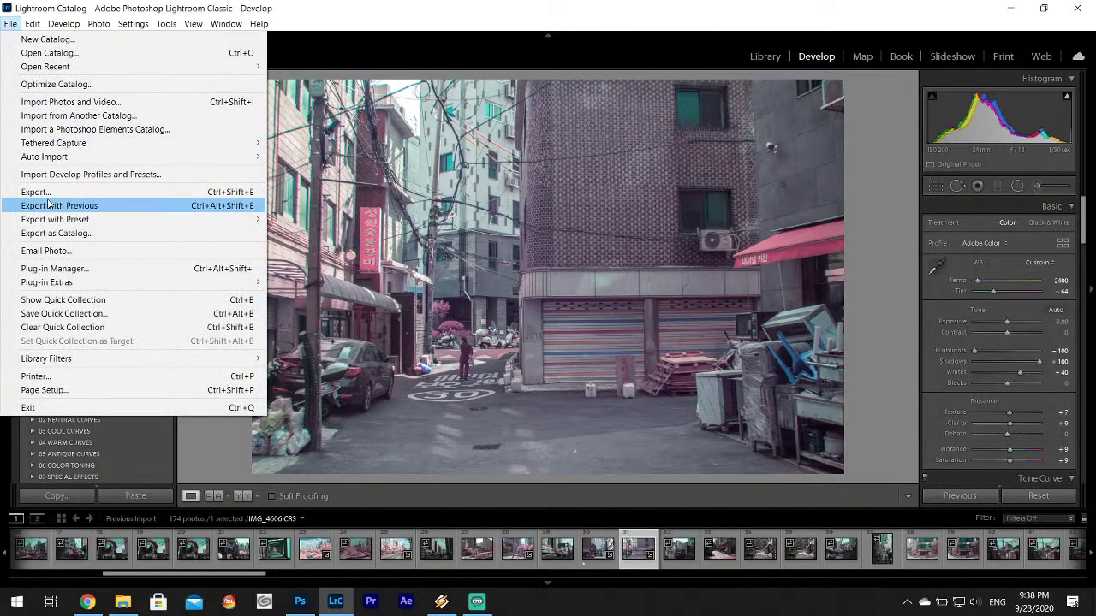
pyautogui.click(49, 187)
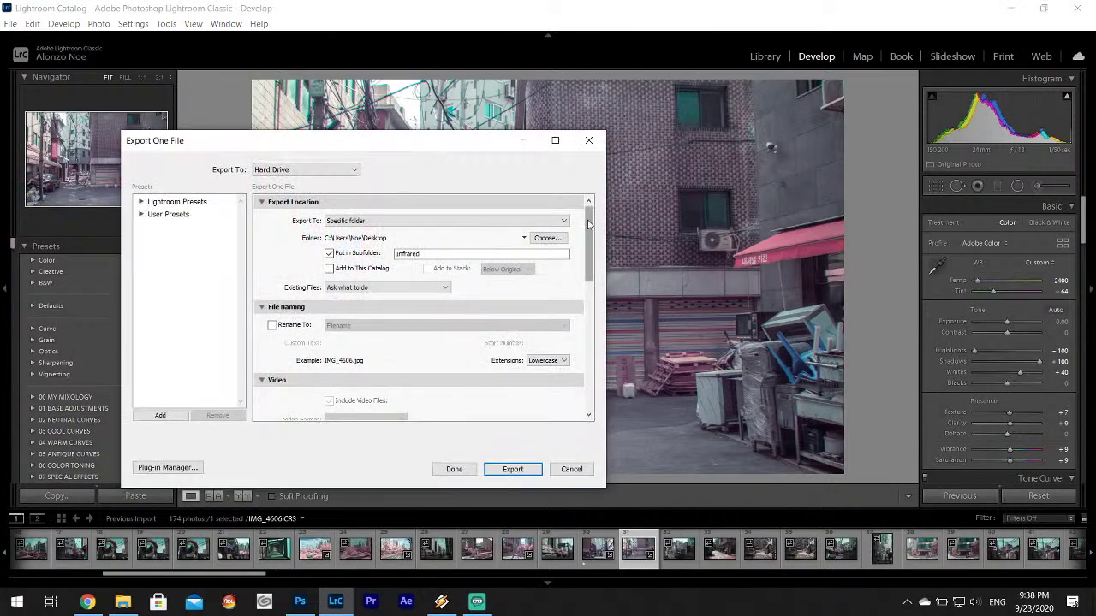
pyautogui.moveTo(589, 227); pyautogui.dragTo(591, 368)
pyautogui.click(511, 469)
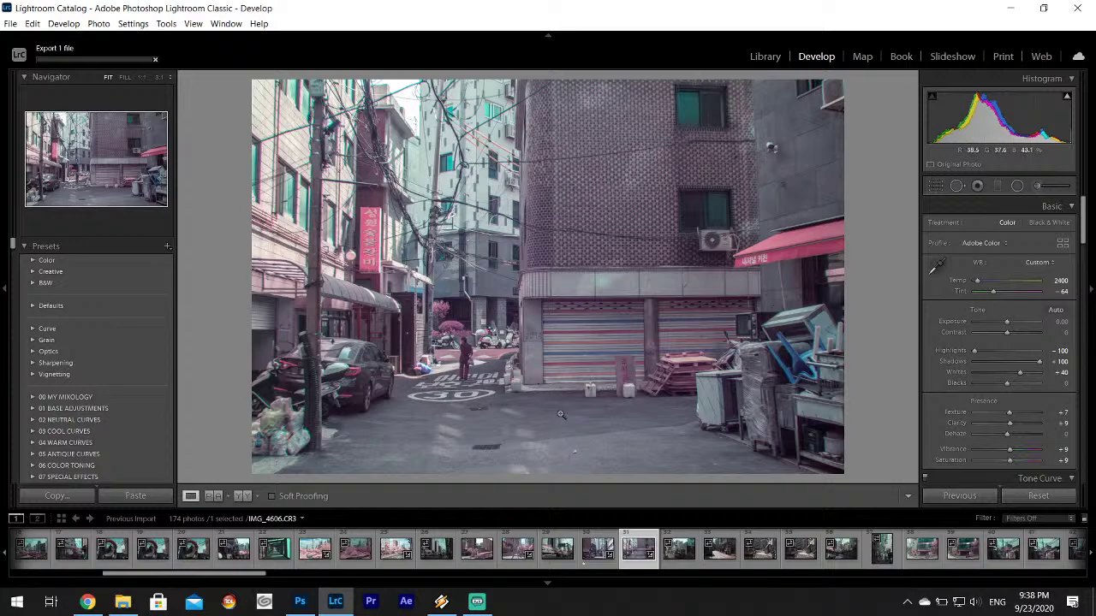
pyautogui.press('1')
# - Examine the next unedited street photos, from IMG_4607.CR3 through IMG_4610.CR3, as candidates for editing
pyautogui.press('Right')
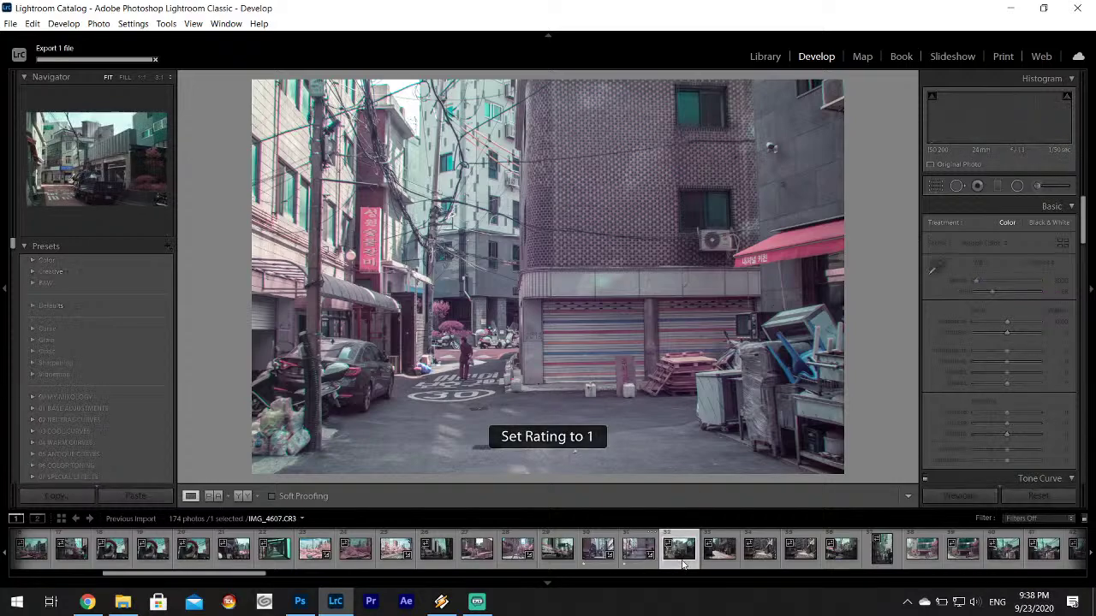
pyautogui.press('Right')
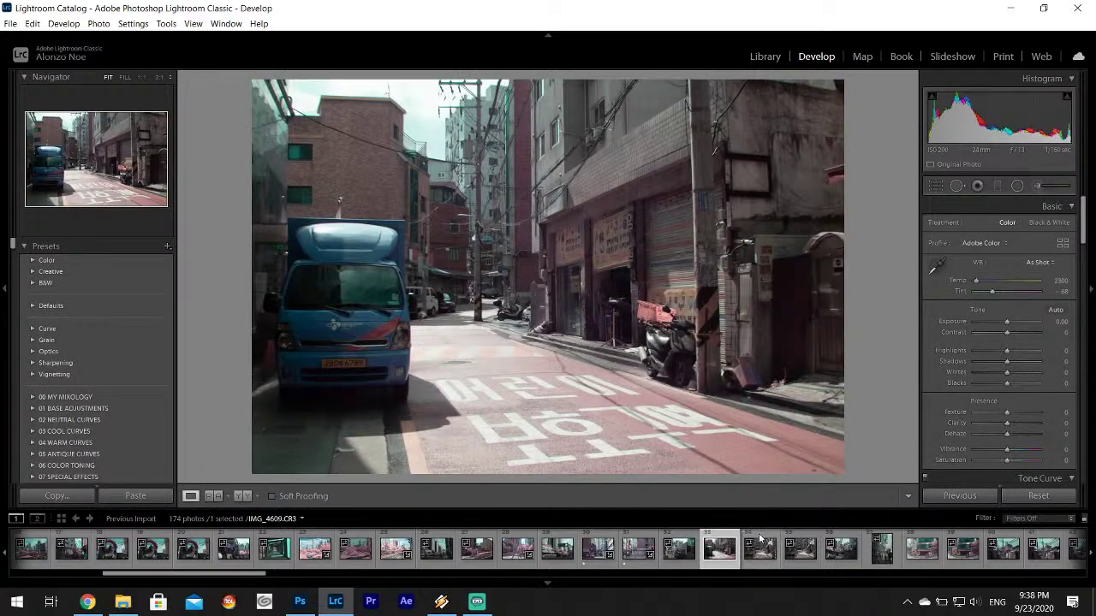
pyautogui.hscroll(3, 203, 542)
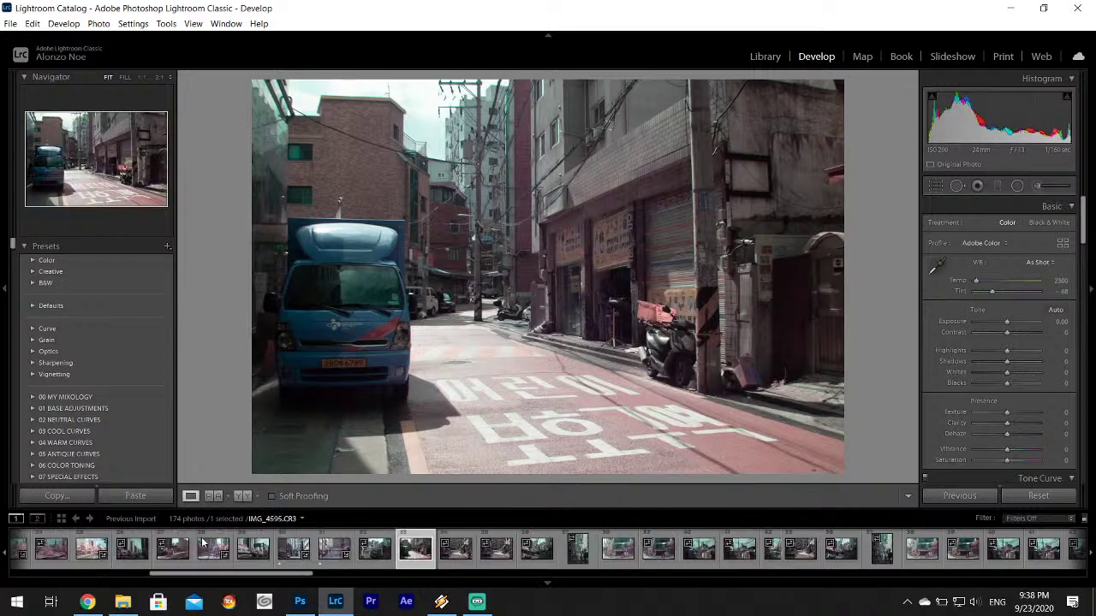
pyautogui.click(464, 555)
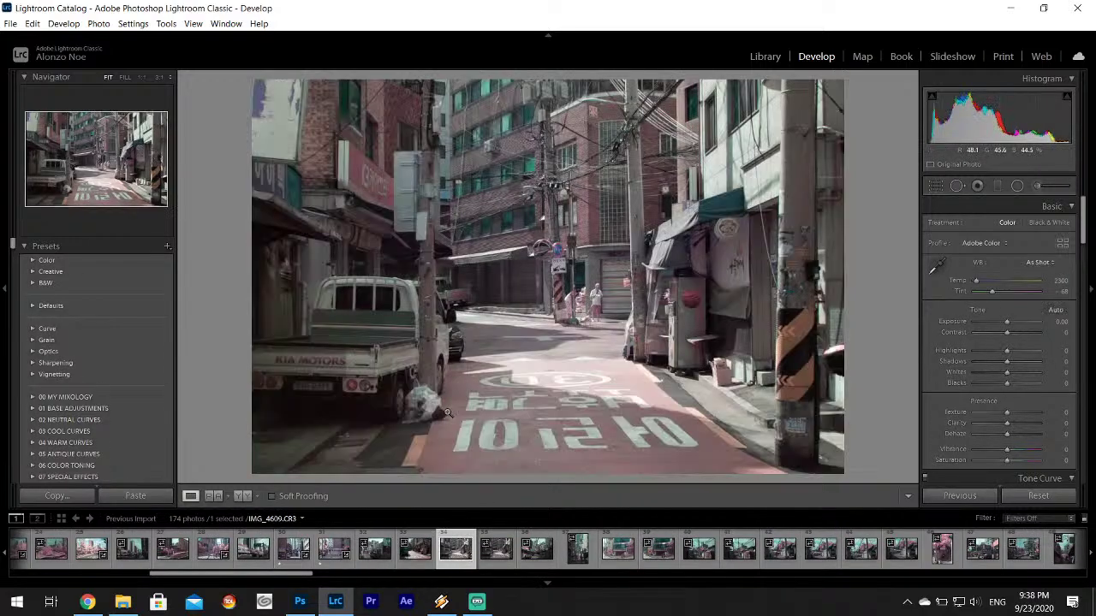
pyautogui.click(505, 558)
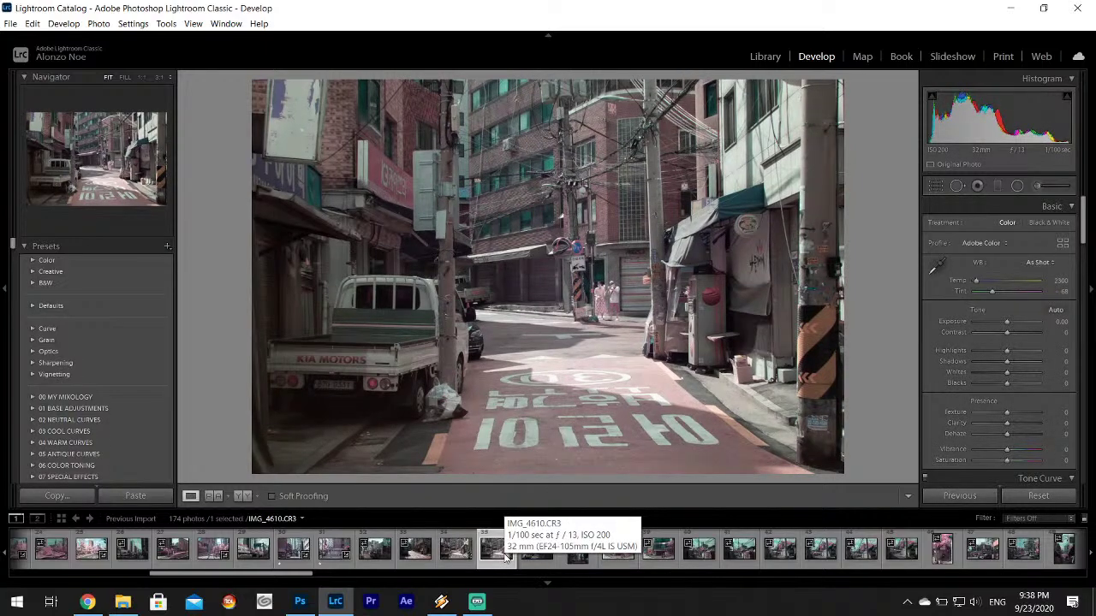
pyautogui.click(524, 553)
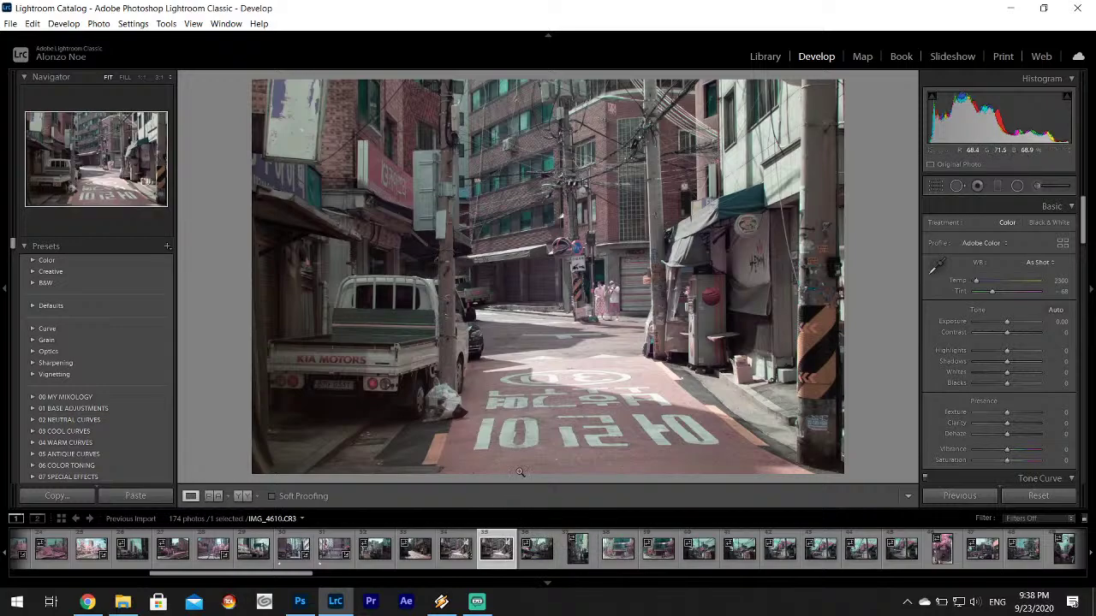
pyautogui.scroll(3, 442, 560)
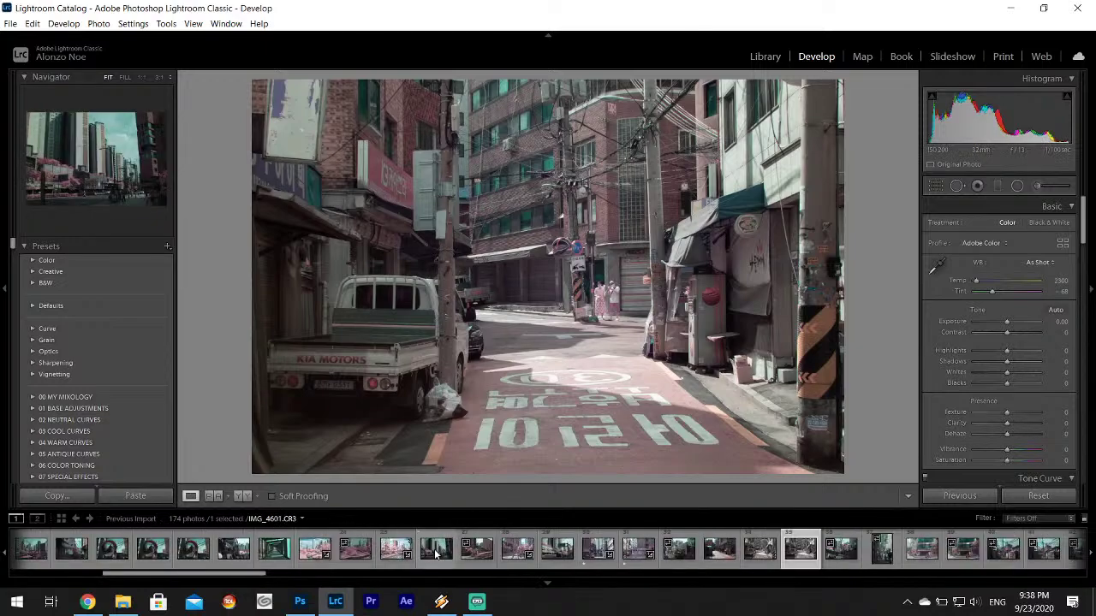
# - Crop the alley photo IMG_4605.CR3 to a 1 x 1 aspect, framing the street between the white truck and the vertical blue sign
pyautogui.click(592, 555)
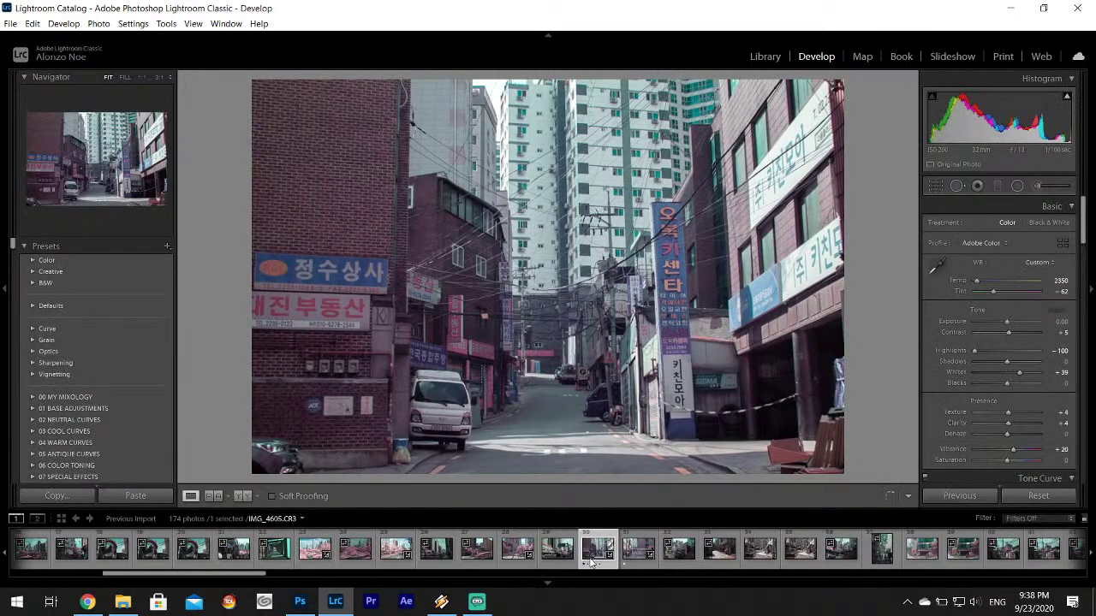
pyautogui.click(938, 186)
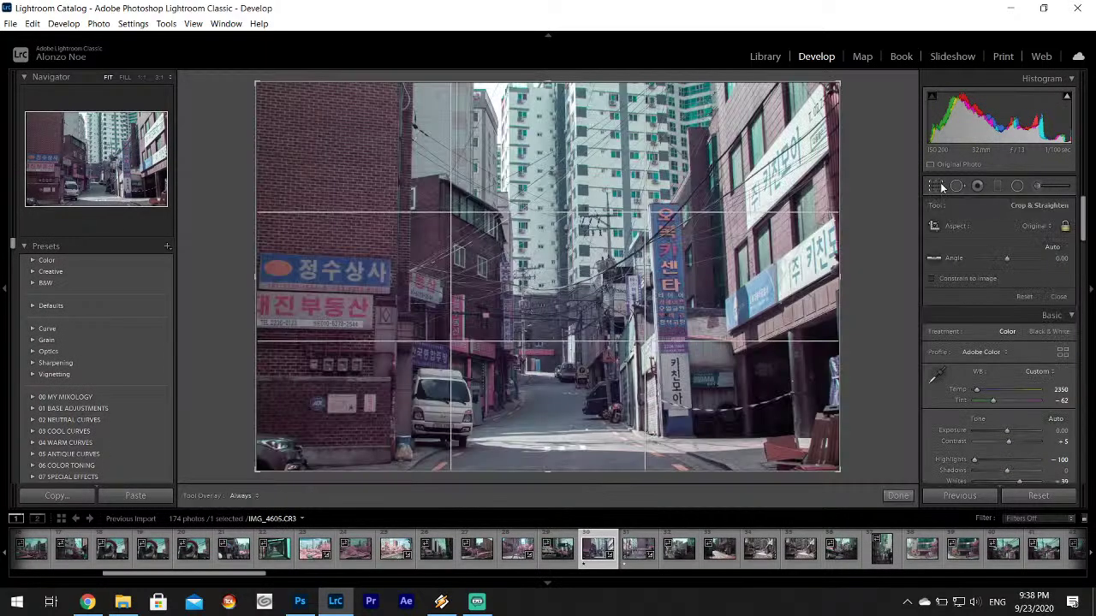
pyautogui.click(1032, 228)
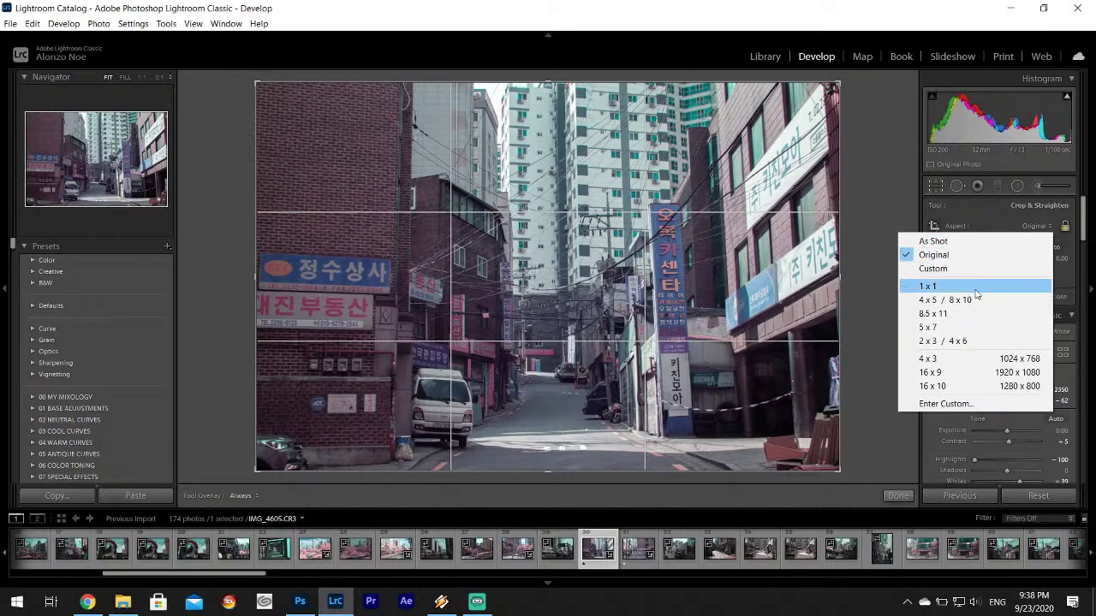
pyautogui.click(976, 284)
pyautogui.moveTo(500, 338)
pyautogui.mouseDown()
pyautogui.moveTo(518, 343)
pyautogui.moveTo(490, 347)
pyautogui.mouseUp()
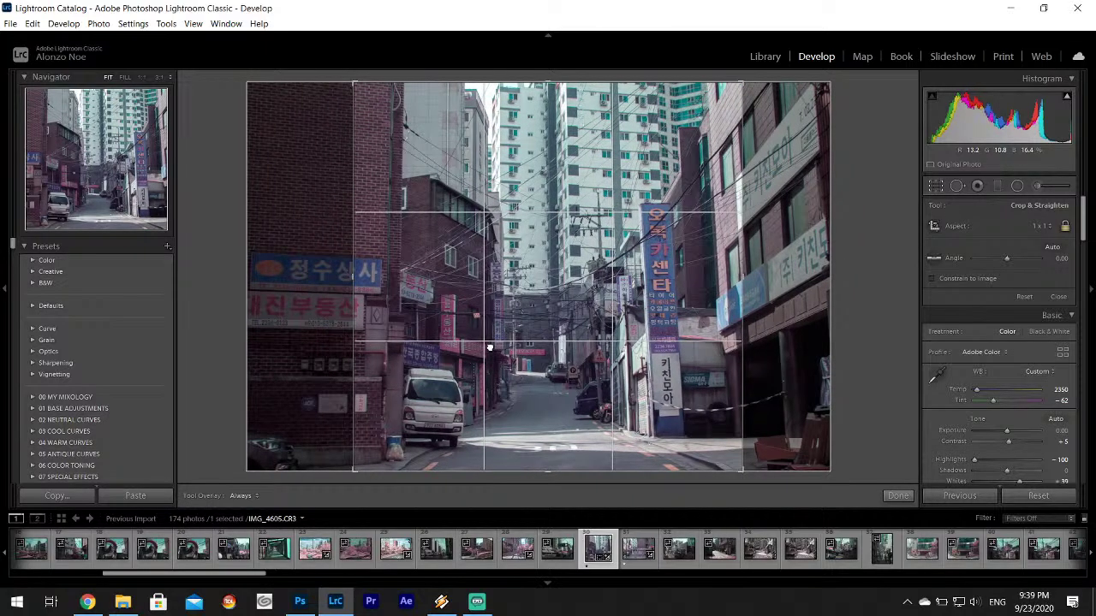
pyautogui.moveTo(490, 347); pyautogui.dragTo(485, 350)
pyautogui.click(901, 497)
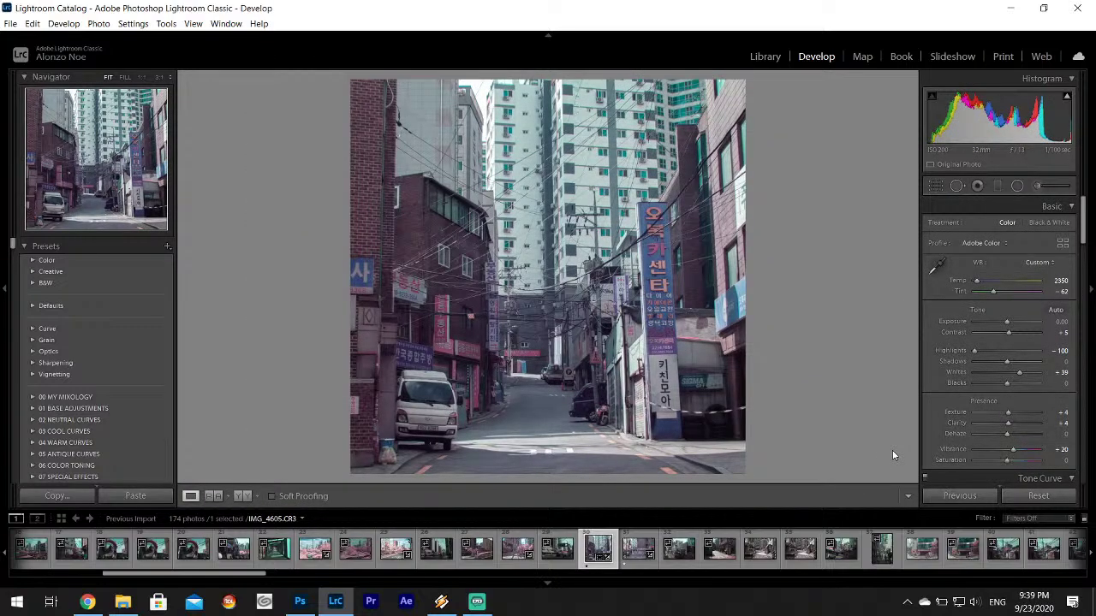
# - Apply Auto Upright to the alley photo and recenter its square crop on the street
pyautogui.moveTo(1083, 221); pyautogui.dragTo(1084, 396)
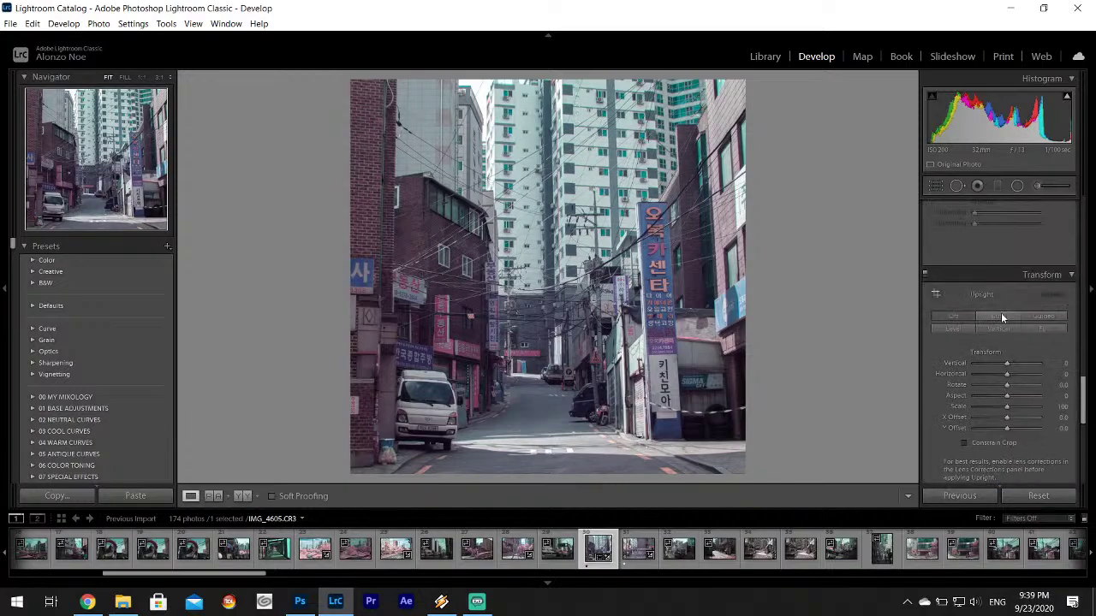
pyautogui.click(998, 318)
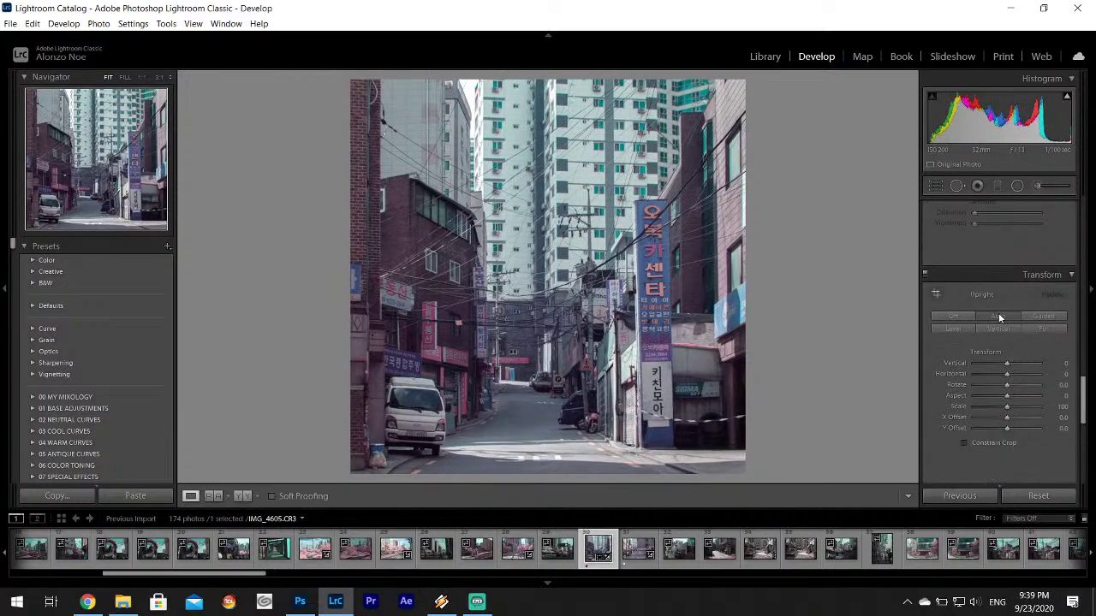
pyautogui.click(936, 186)
pyautogui.moveTo(536, 328); pyautogui.dragTo(557, 329)
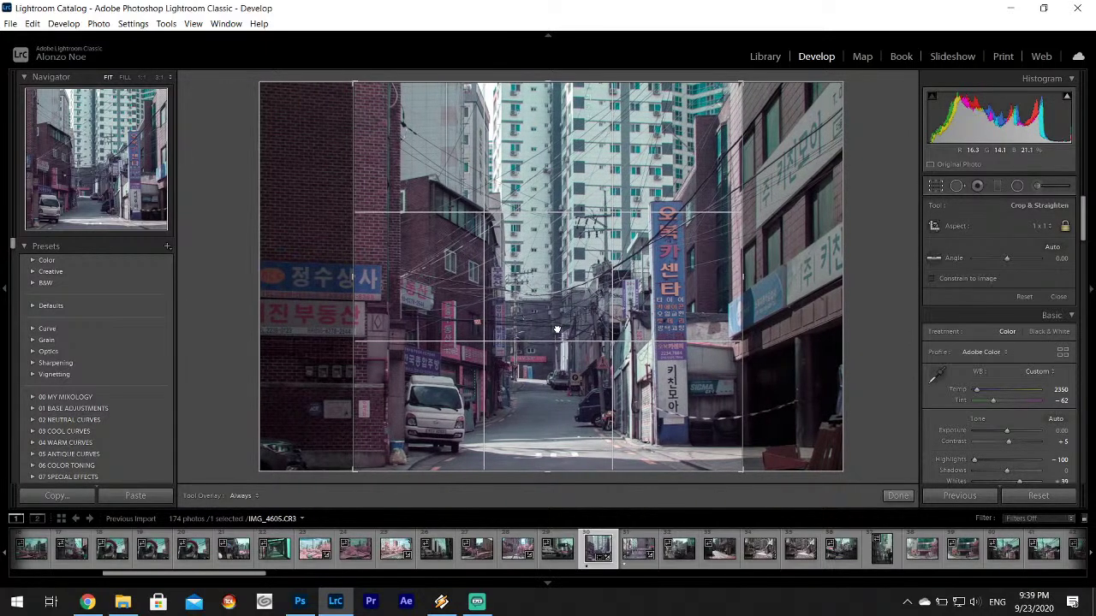
pyautogui.click(899, 495)
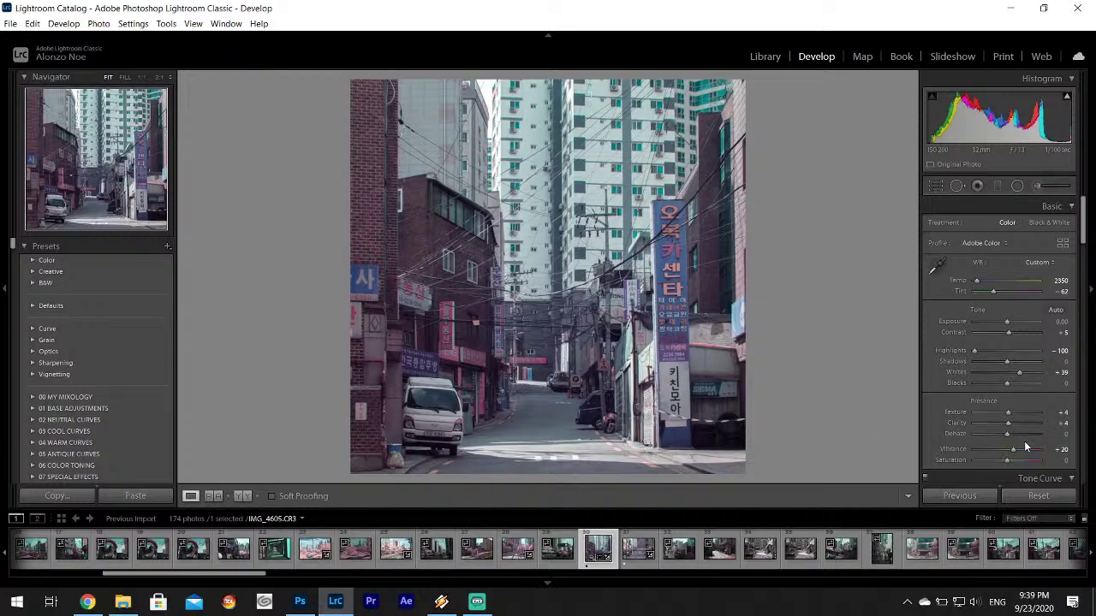
# - Set the alley photo's saturation to +9 and export the square version to the Infrared subfolder under a unique name
pyautogui.moveTo(1007, 461); pyautogui.dragTo(1011, 461)
pyautogui.click(10, 23)
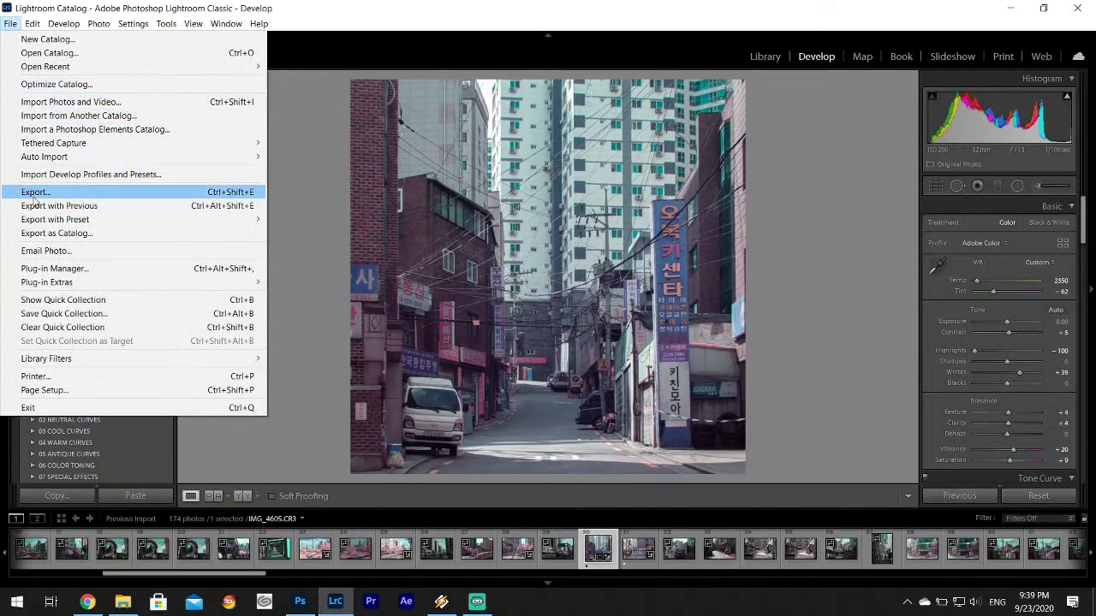
pyautogui.click(37, 192)
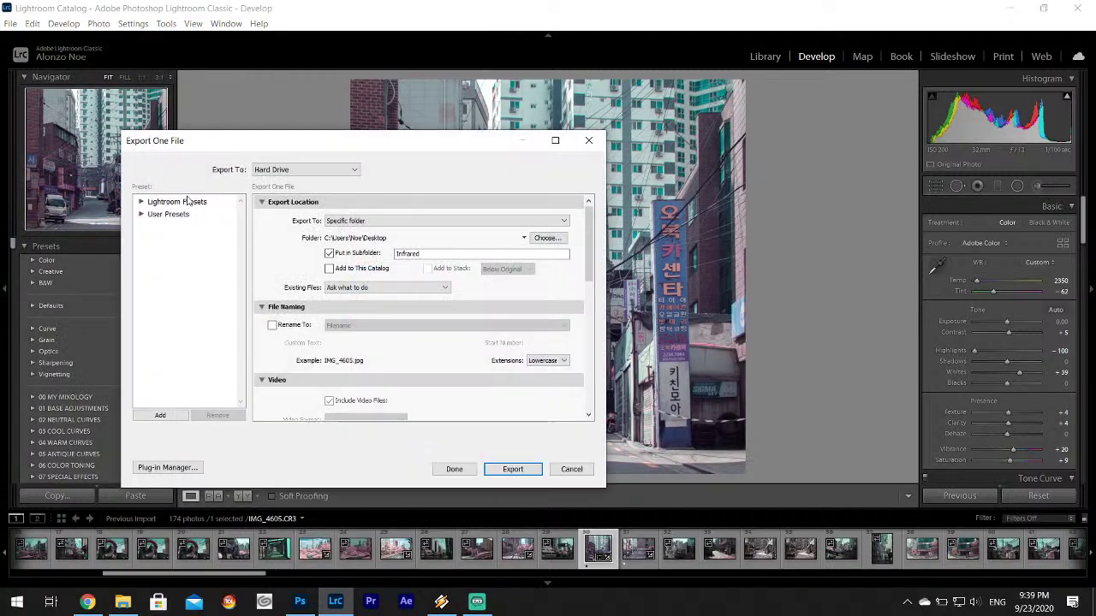
pyautogui.scroll(-10, 549, 256)
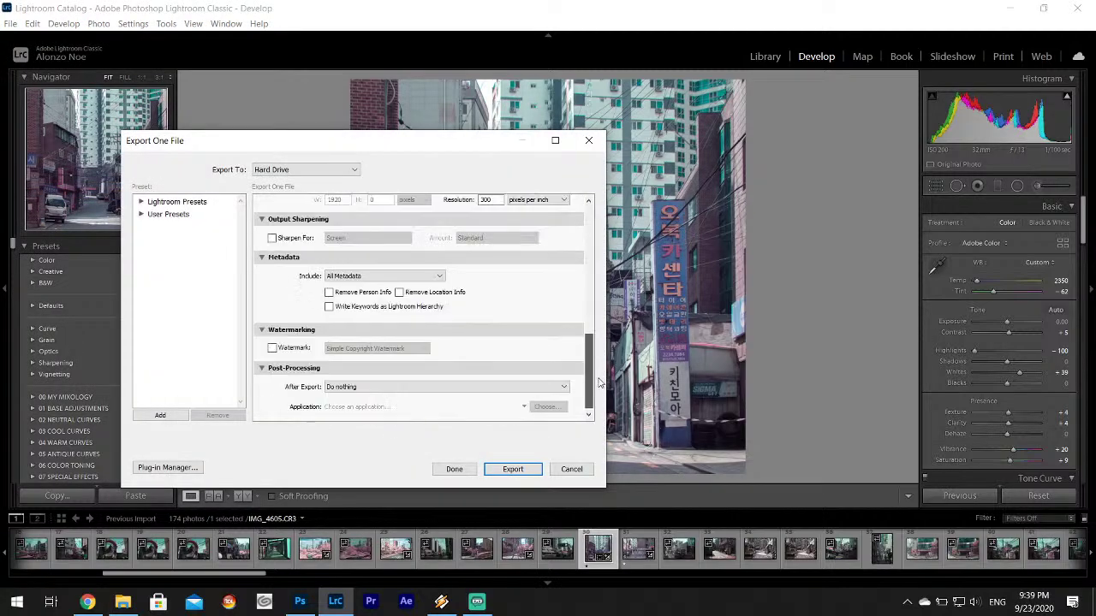
pyautogui.click(499, 469)
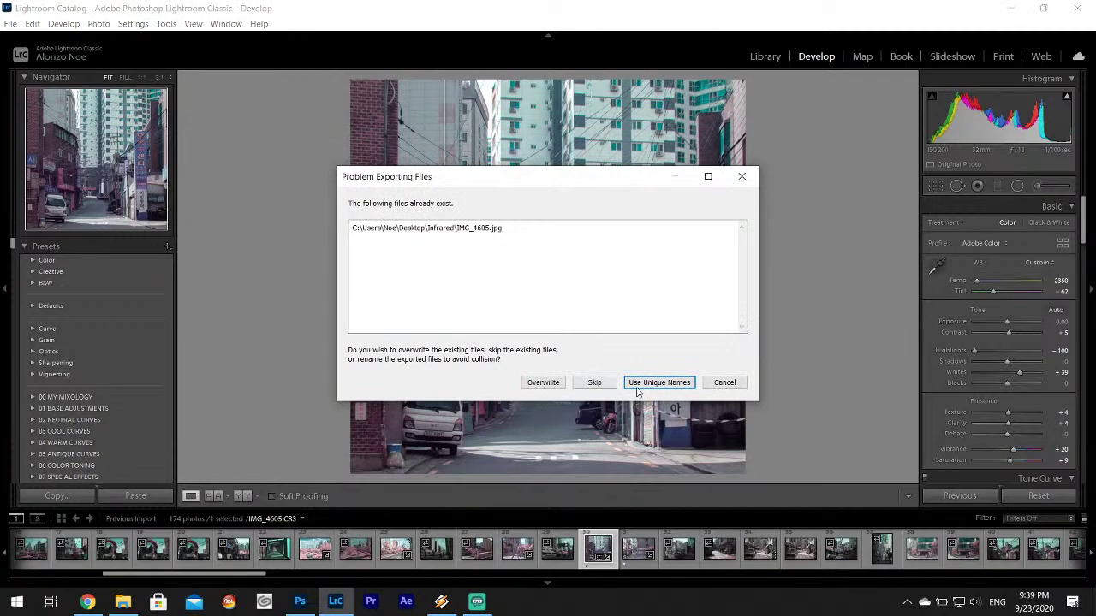
pyautogui.click(653, 386)
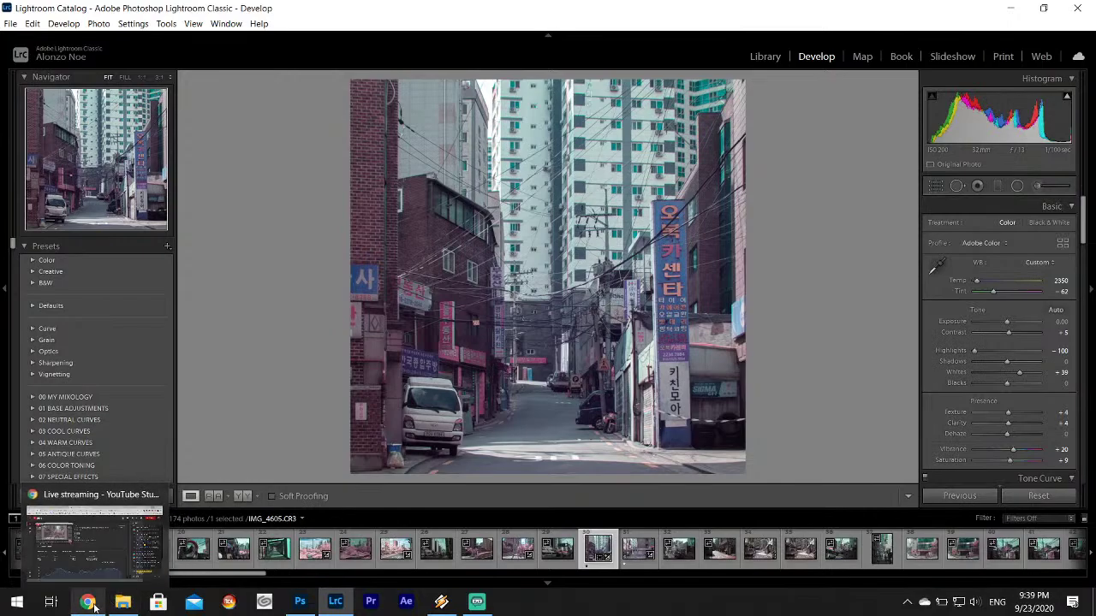
# - Switch to Chrome and search Google in a new tab for "anime beach scene train crossing"
pyautogui.click(85, 539)
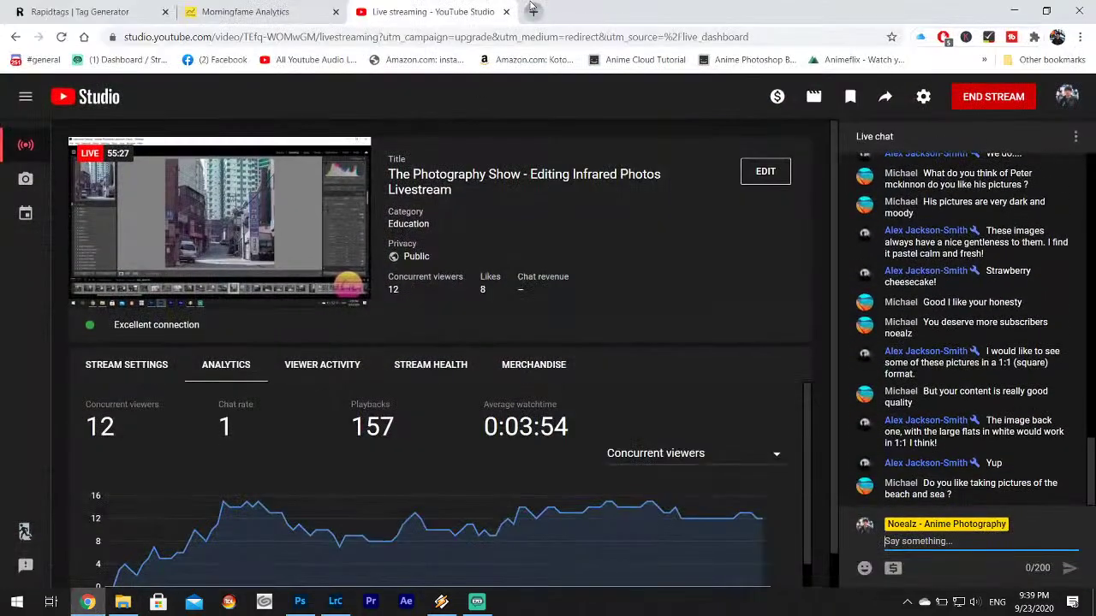
pyautogui.click(533, 11)
pyautogui.click(494, 33)
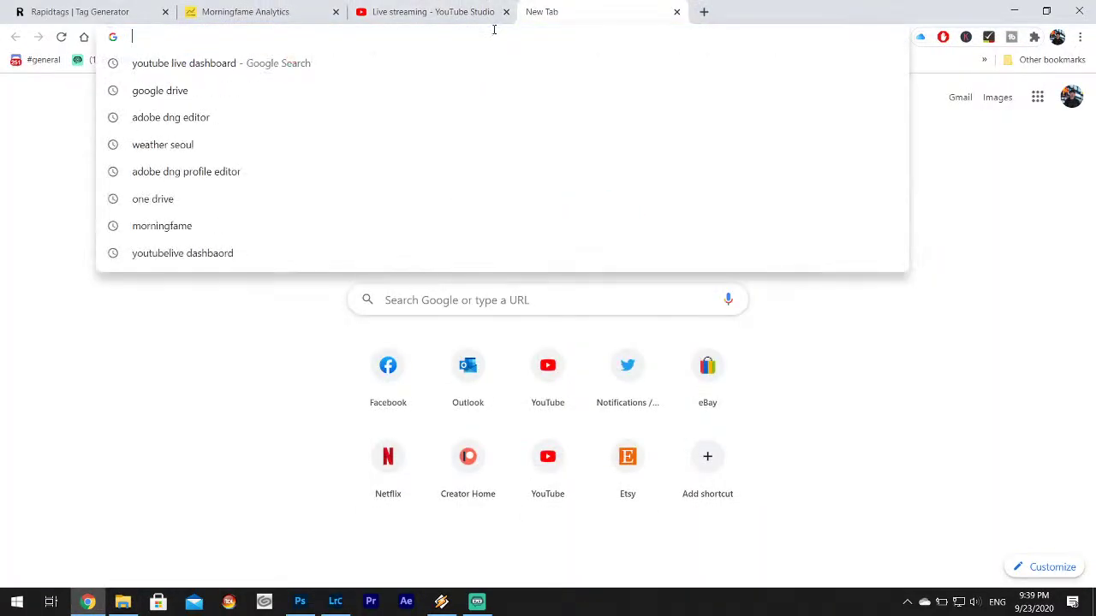
pyautogui.write('anime beach')
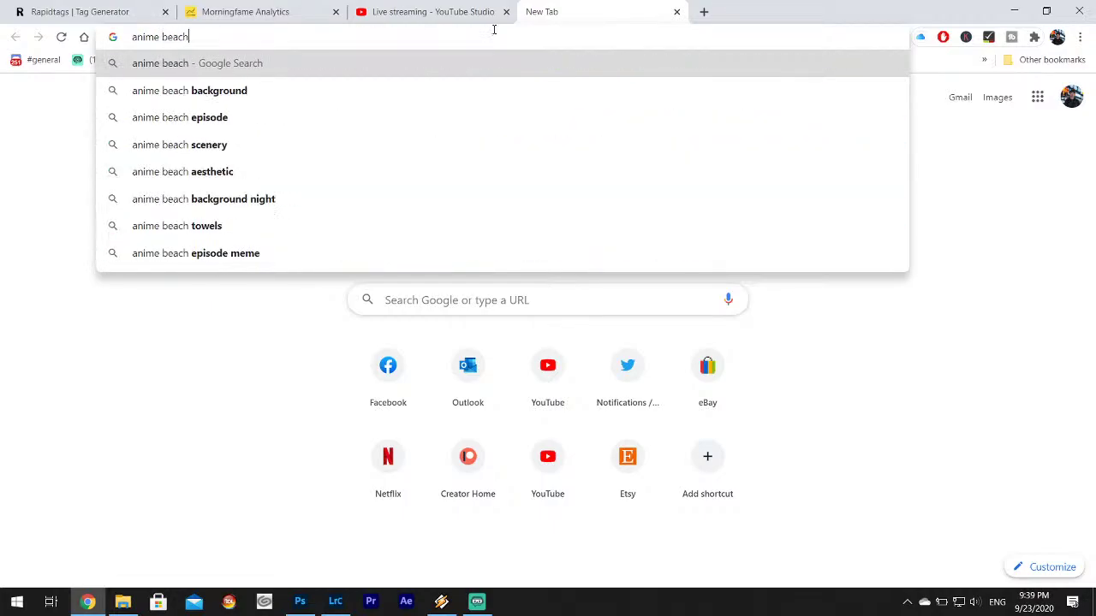
pyautogui.write(' scene')
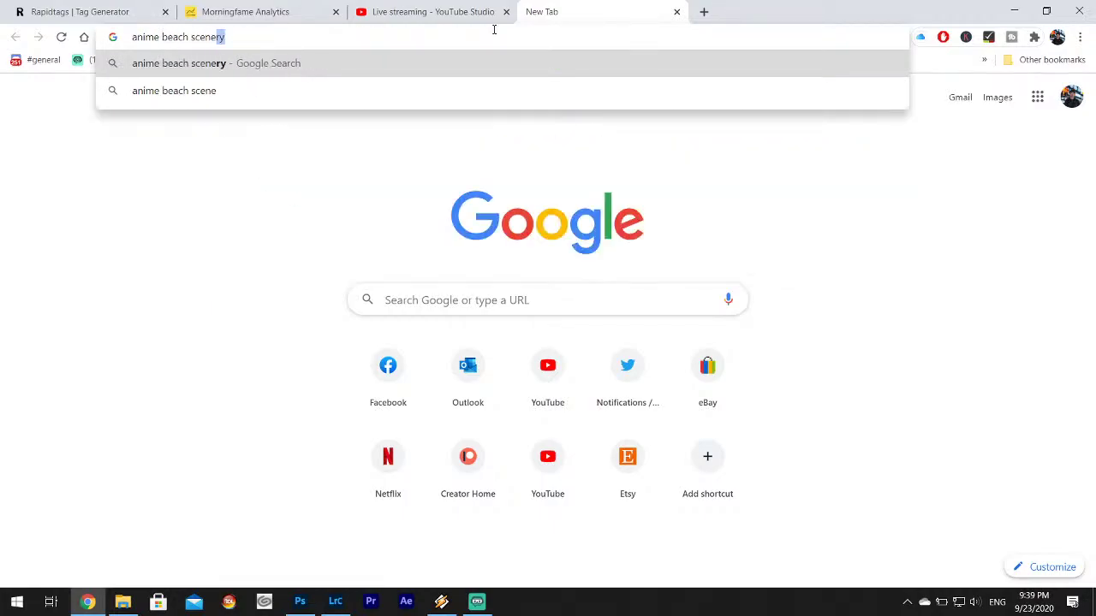
pyautogui.write(' train ')
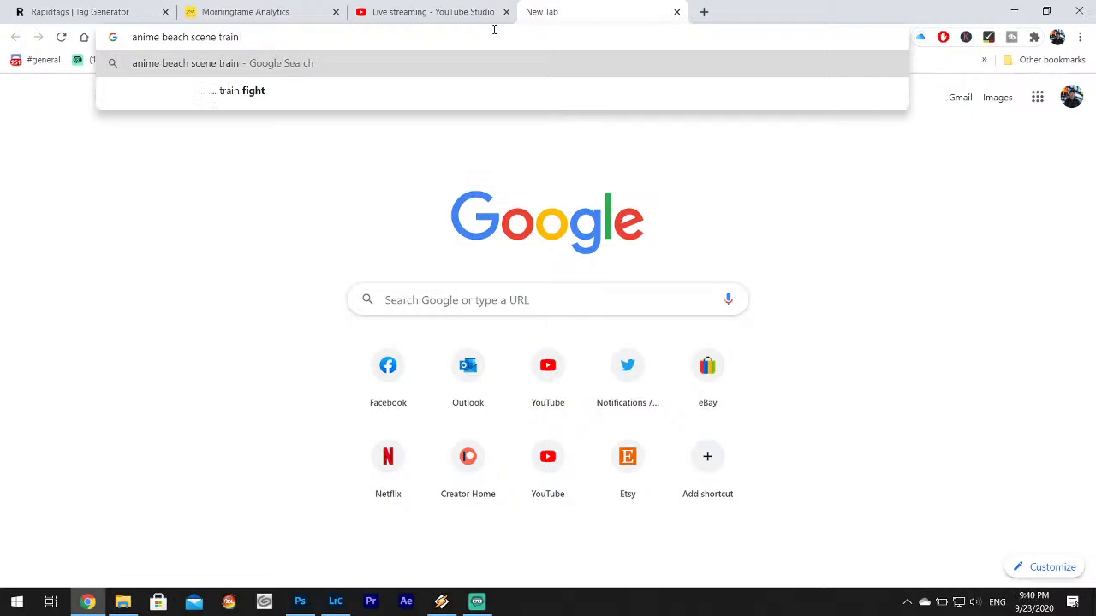
pyautogui.write('crossing')
pyautogui.press('Return')
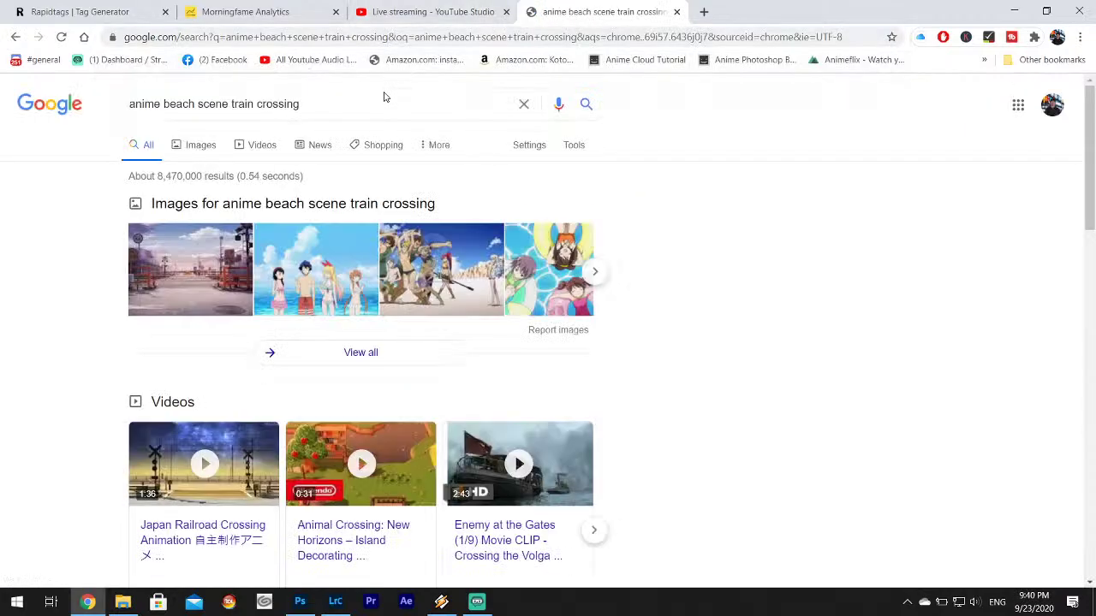
# - Preview the Right Places and Kamakura Koko Mae crossing images, and bookmark the results page with the seaside crossing selected
pyautogui.click(192, 246)
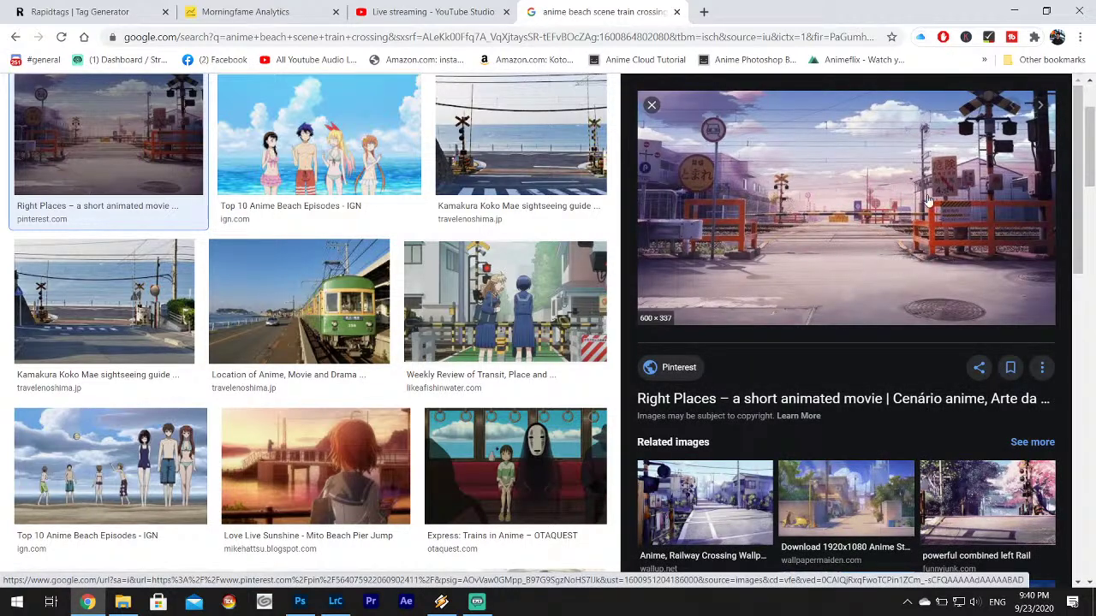
pyautogui.click(535, 157)
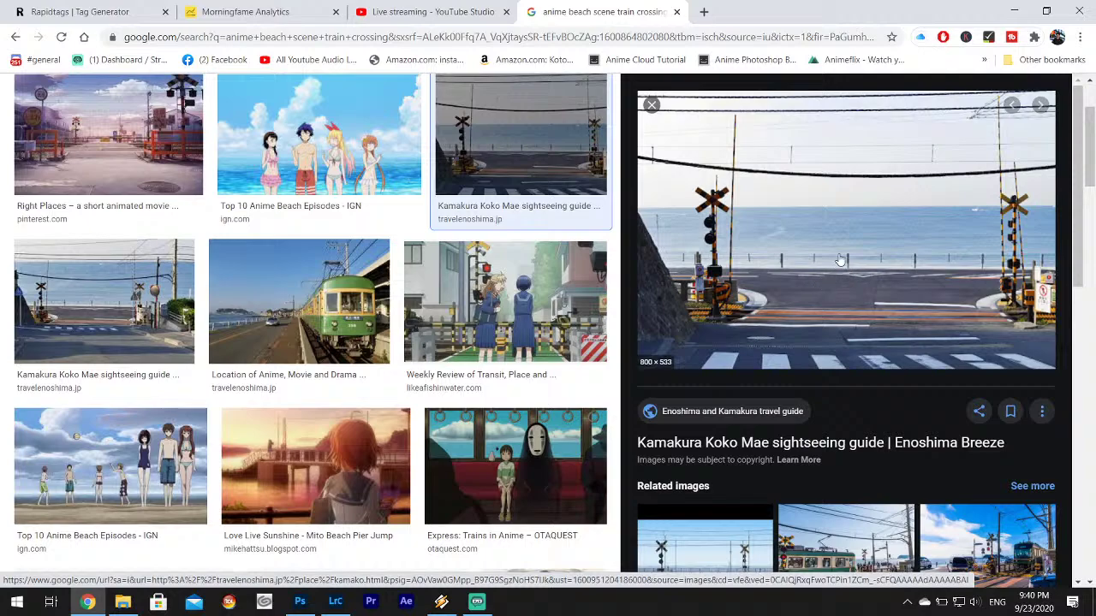
pyautogui.scroll(-1, 872, 298)
pyautogui.scroll(1, 868, 348)
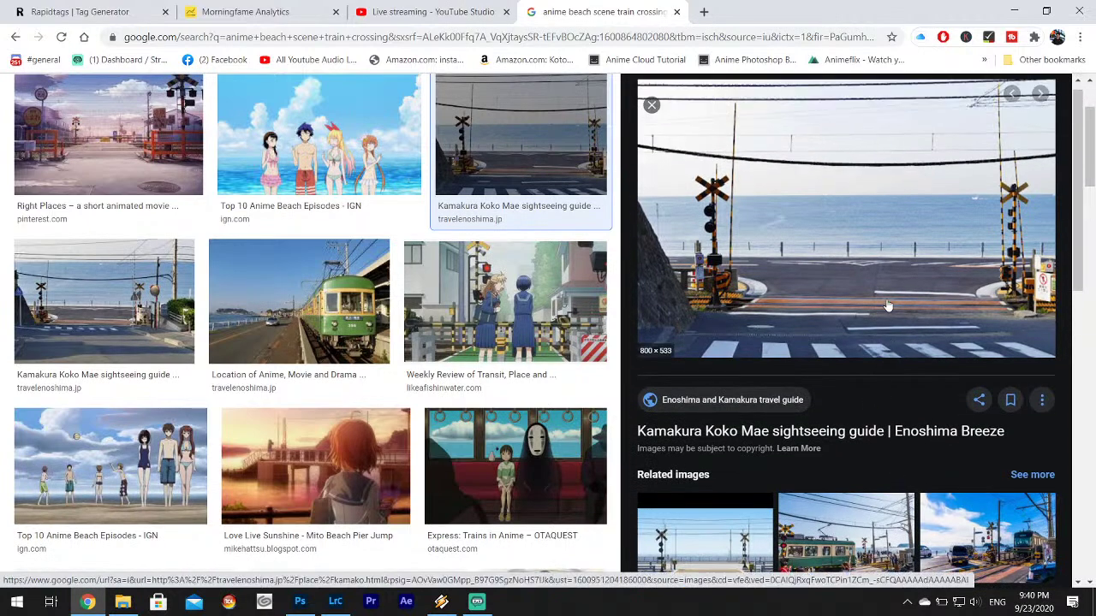
pyautogui.scroll(-1, 852, 240)
pyautogui.scroll(3, 860, 228)
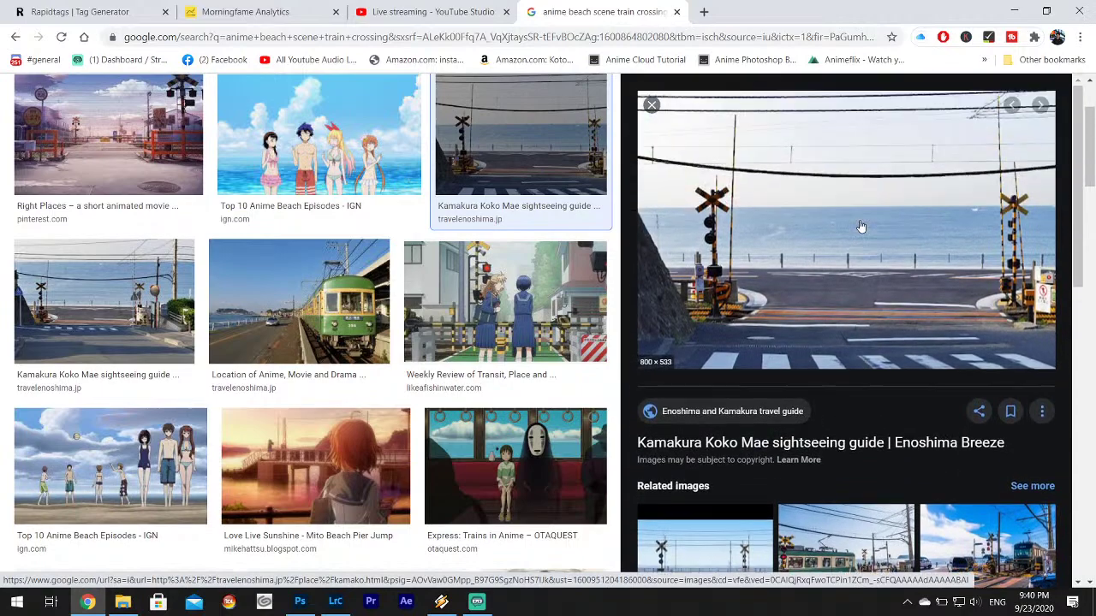
pyautogui.click(891, 37)
pyautogui.click(799, 166)
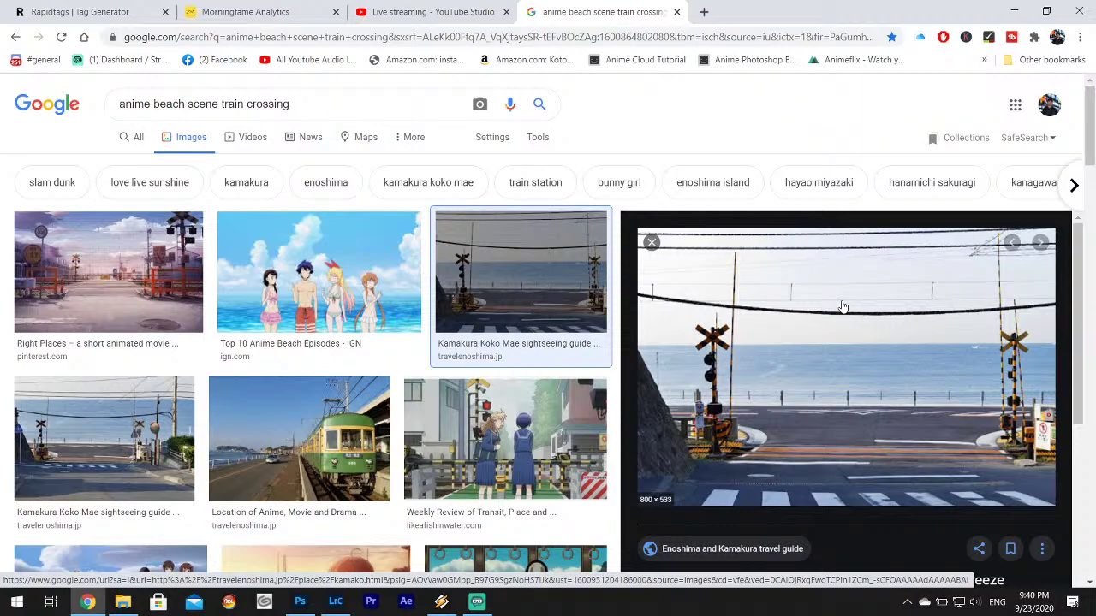
# - Open the Kamakura Koko Mae sightseeing guide and examine on its map where the station lies relative to Yokohama and Tokyo
pyautogui.scroll(-3, 822, 353)
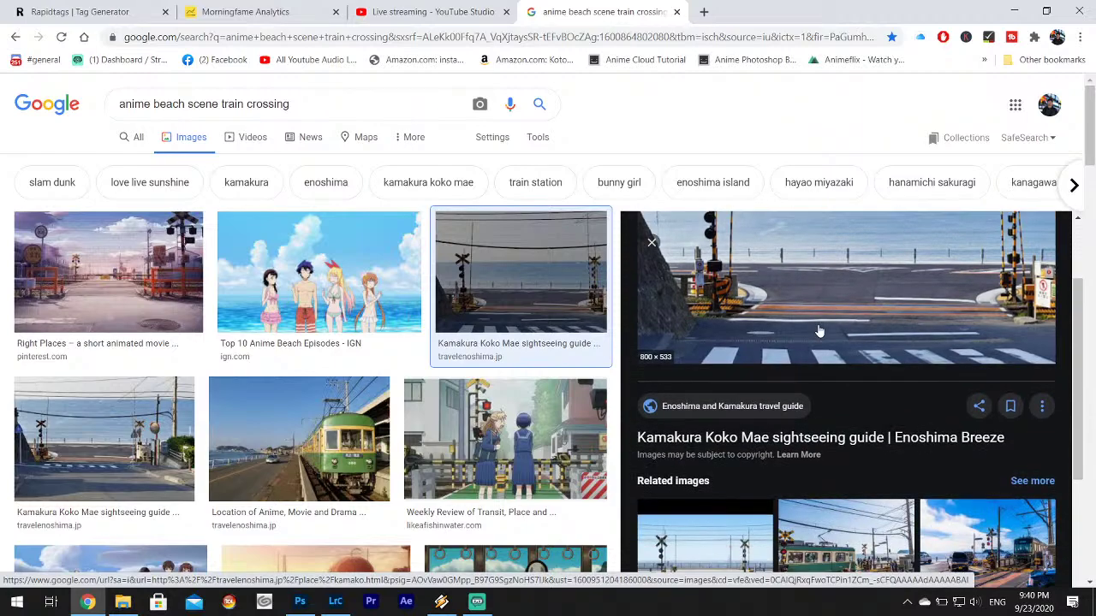
pyautogui.click(828, 284)
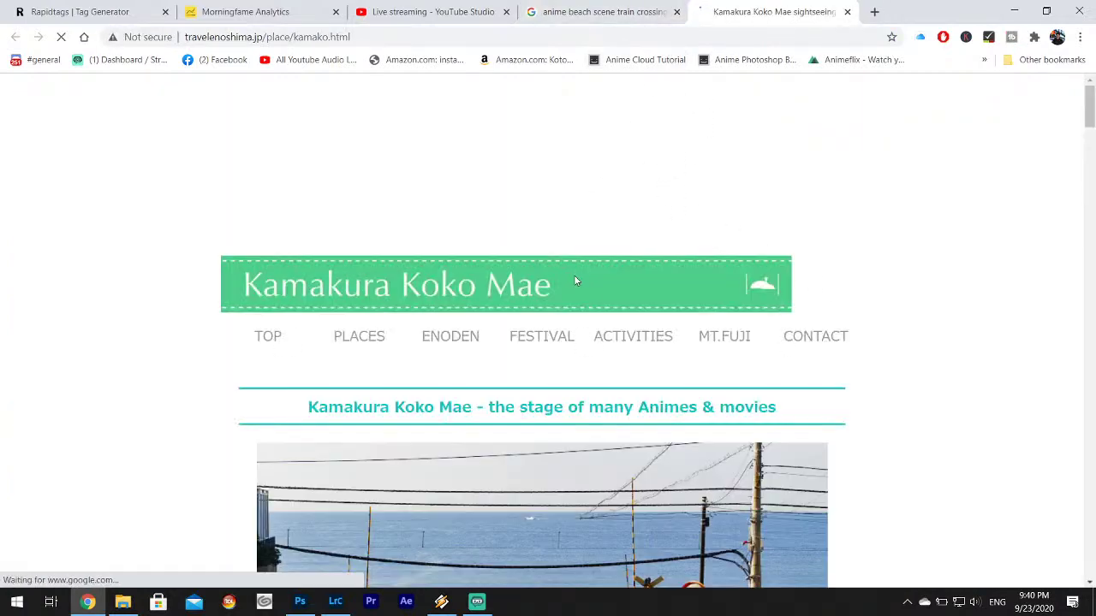
pyautogui.scroll(-3, 599, 300)
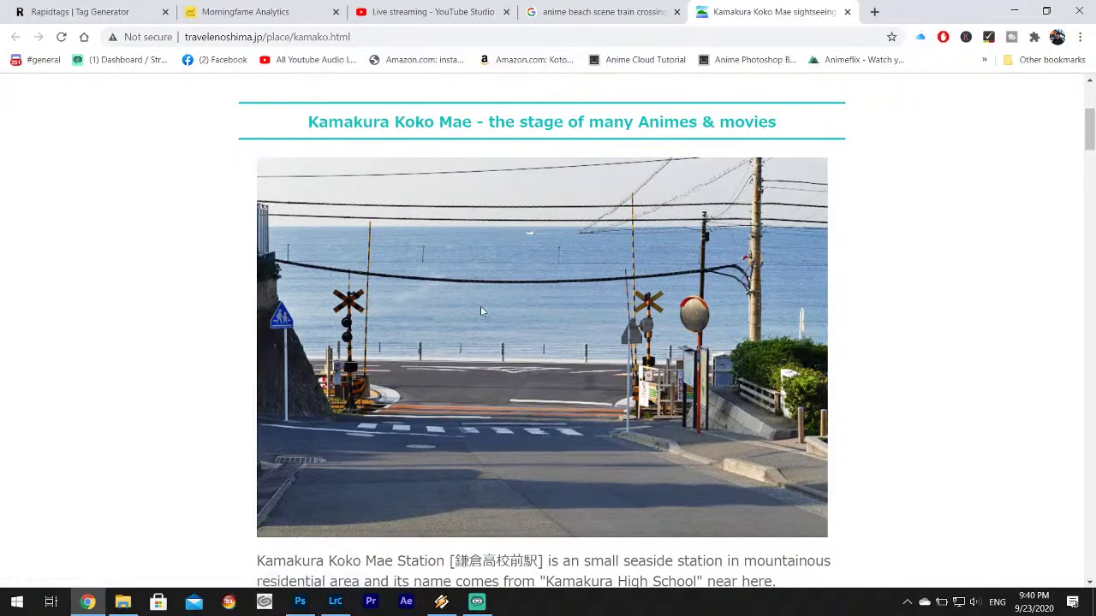
pyautogui.scroll(-10, 465, 330)
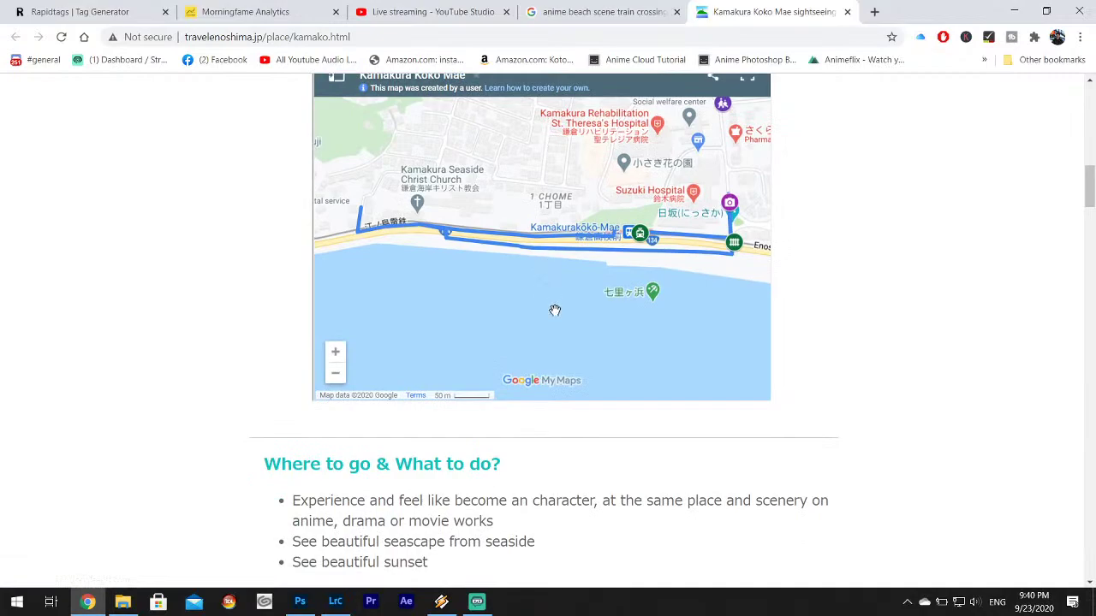
pyautogui.scroll(-5, 555, 310)
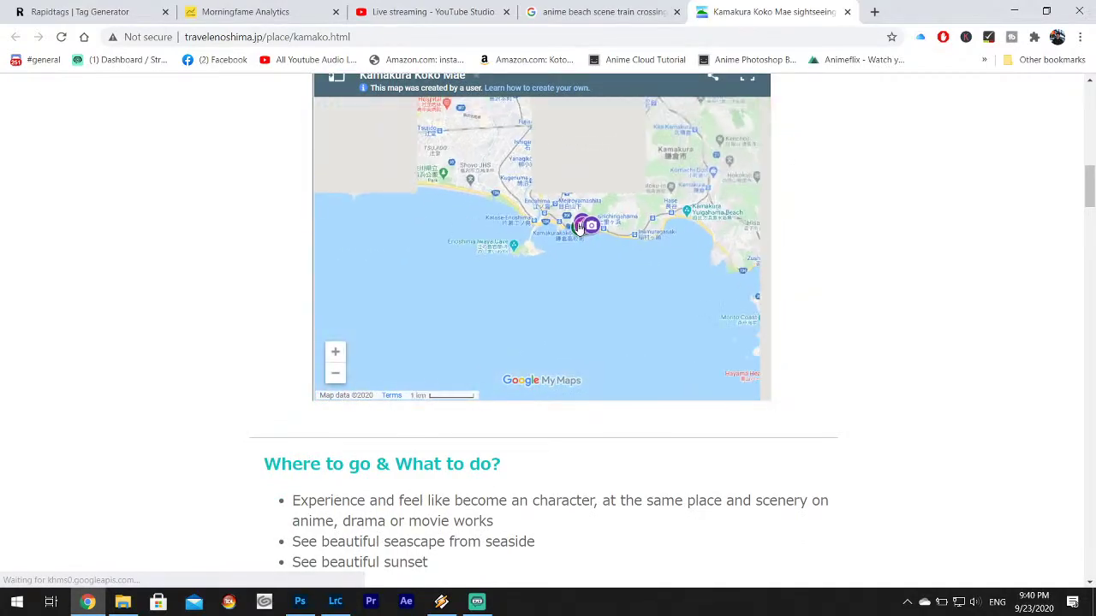
pyautogui.scroll(-5, 580, 227)
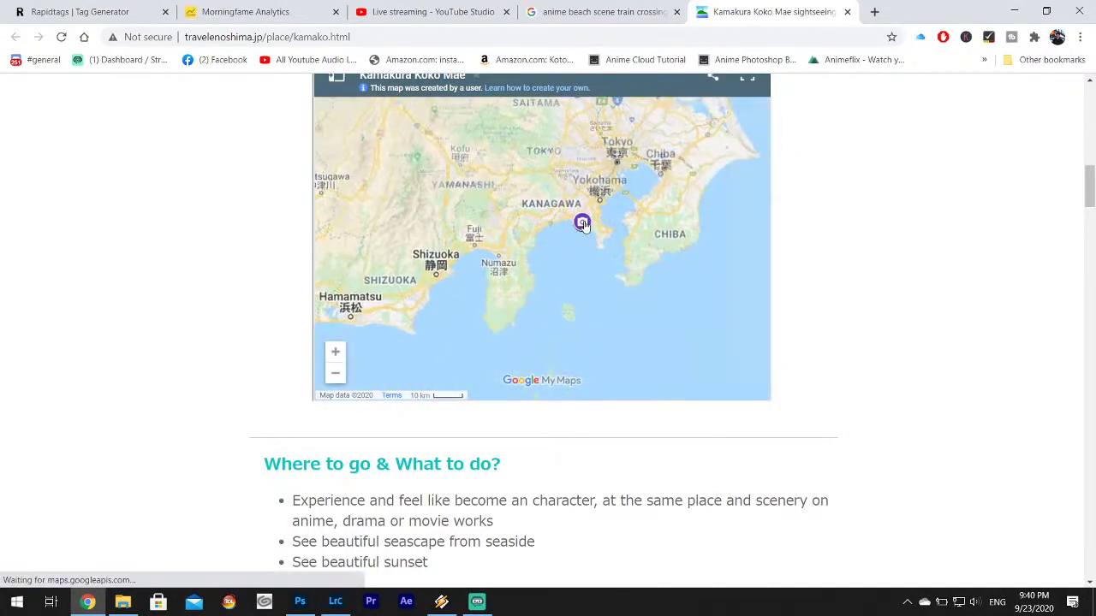
pyautogui.scroll(-3, 582, 223)
pyautogui.moveTo(582, 221)
pyautogui.mouseDown()
pyautogui.moveTo(558, 321)
pyautogui.moveTo(511, 382)
pyautogui.mouseUp()
pyautogui.scroll(5, 558, 321)
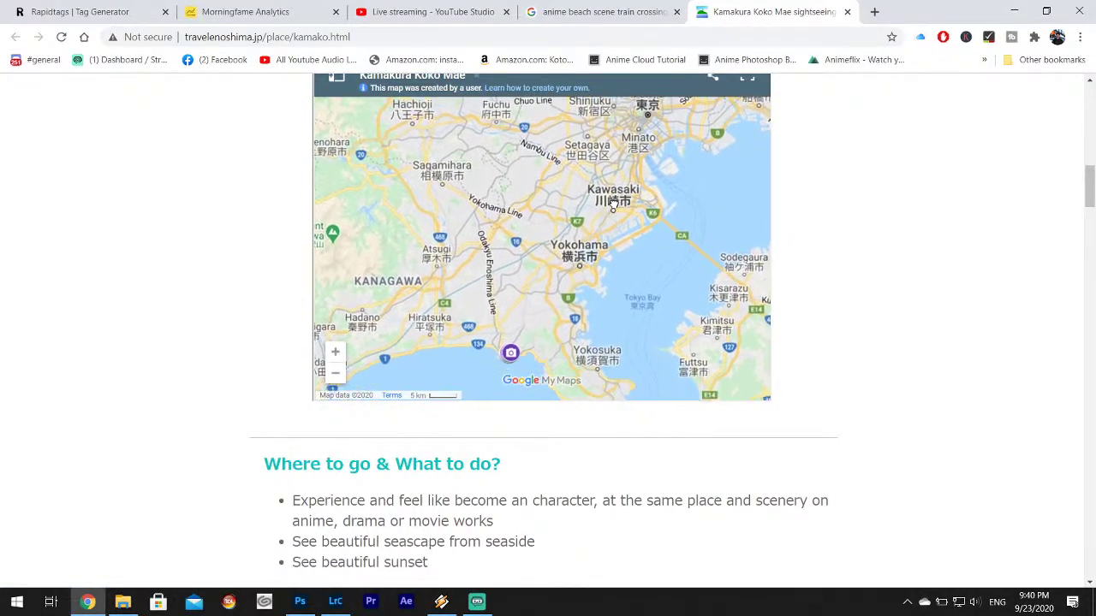
pyautogui.moveTo(613, 200); pyautogui.dragTo(610, 189)
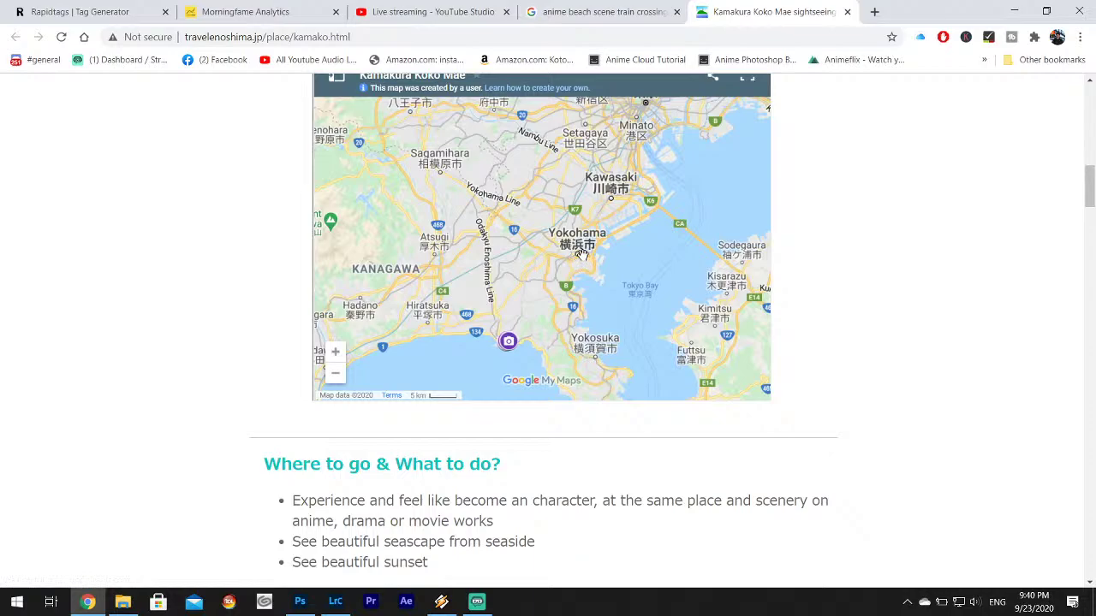
# - Look through the rest of the Kamakura Koko Mae guide, including the anime works set there, and close the page
pyautogui.scroll(-10, 550, 462)
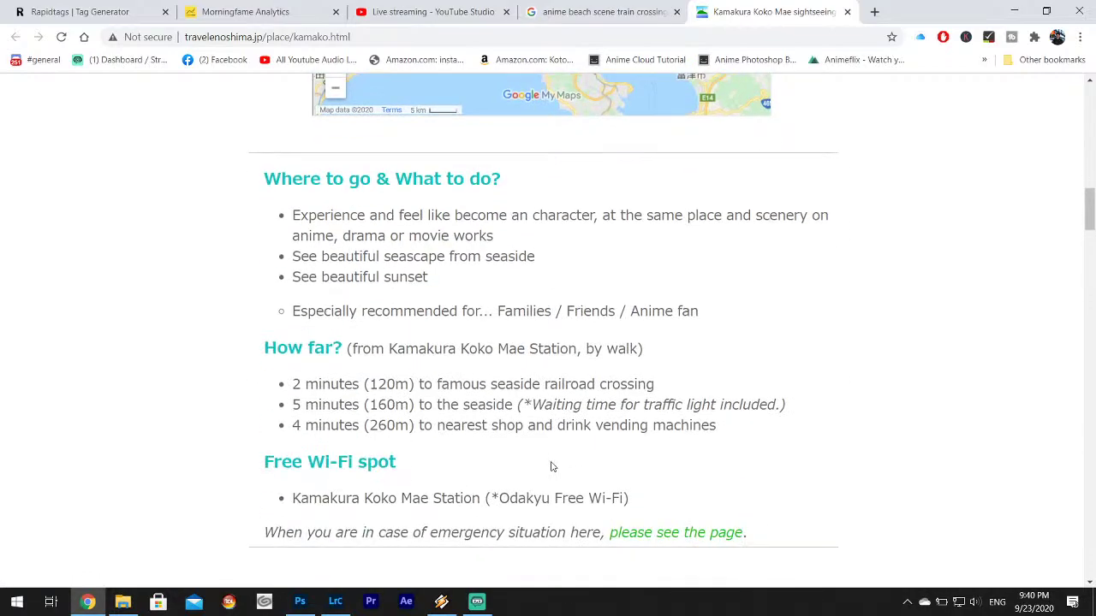
pyautogui.scroll(-4, 573, 438)
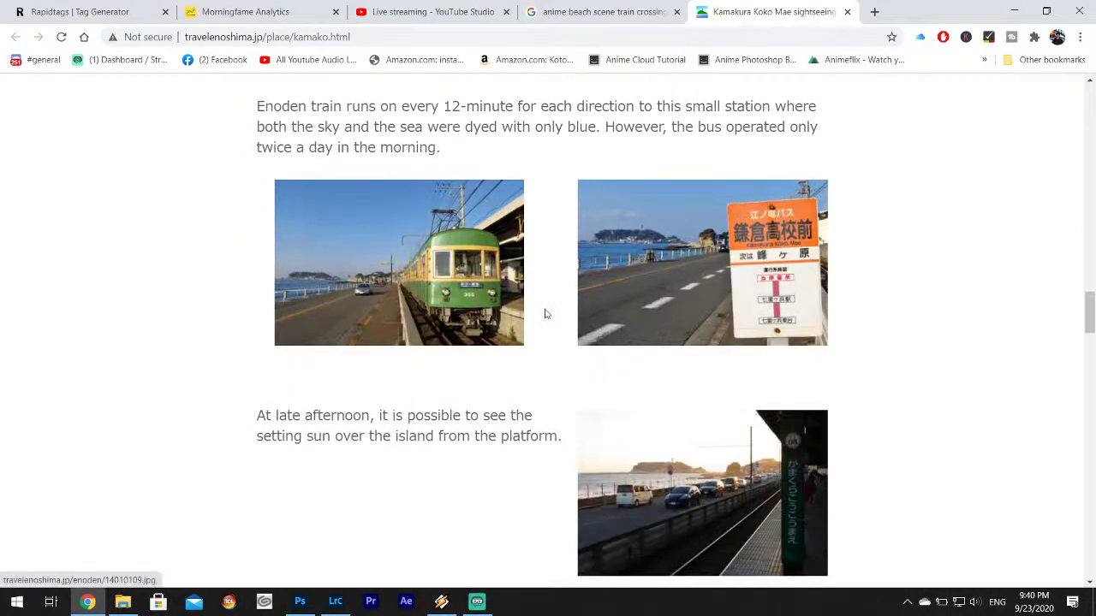
pyautogui.scroll(-6, 543, 314)
pyautogui.scroll(-13, 558, 350)
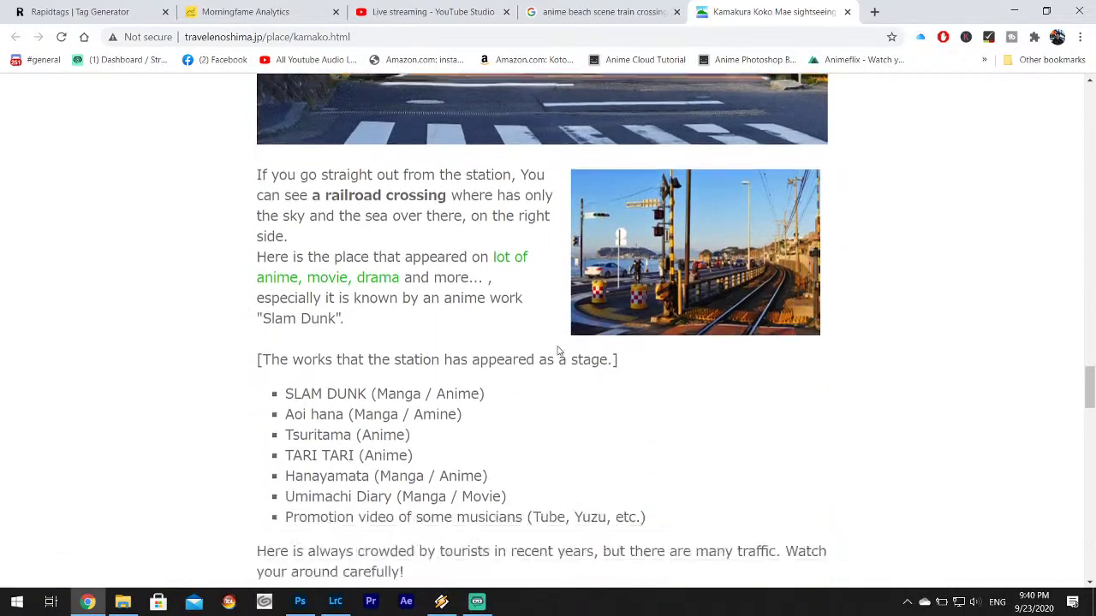
pyautogui.scroll(-15, 559, 346)
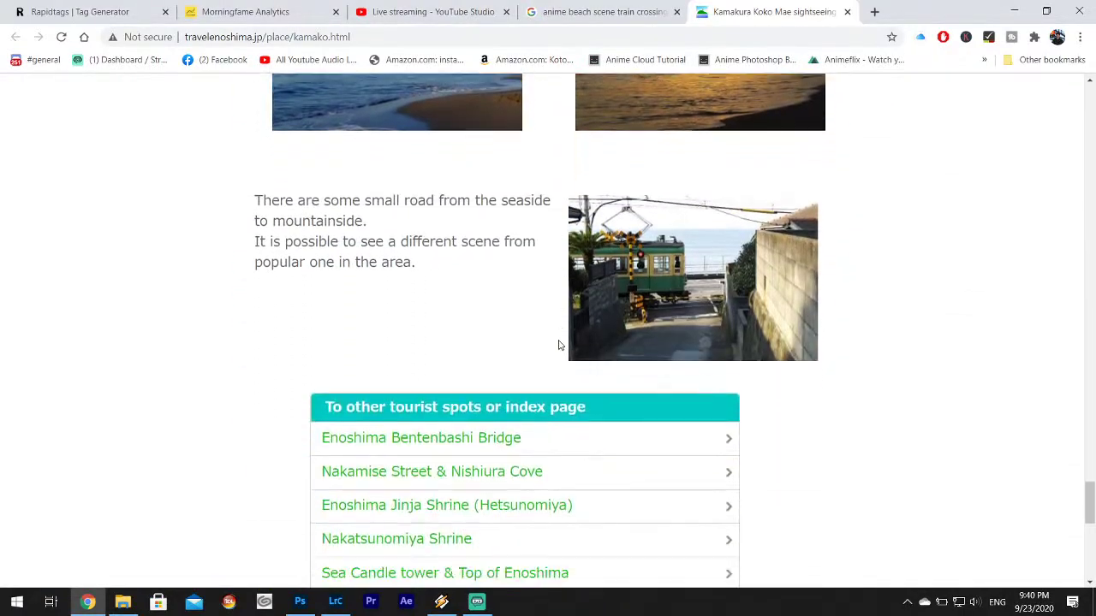
pyautogui.scroll(-2, 655, 212)
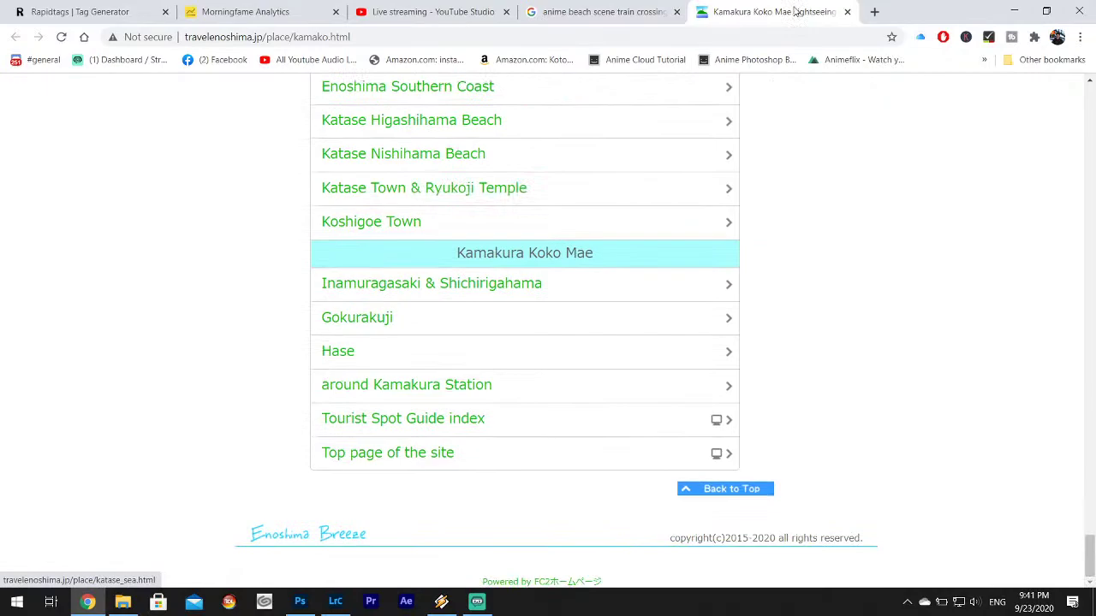
pyautogui.click(847, 11)
# - Browse further image results and preview the "Slam Dunk! Let's Go To Kamakurakōkōmae Station" photo from MATCHA
pyautogui.scroll(-2, 477, 305)
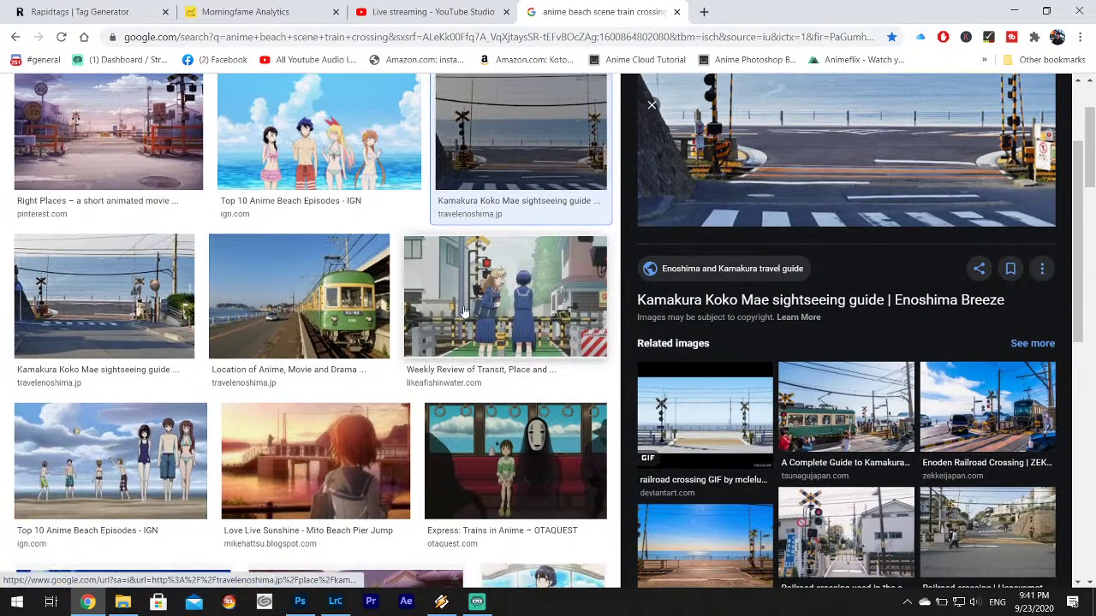
pyautogui.scroll(-1, 464, 300)
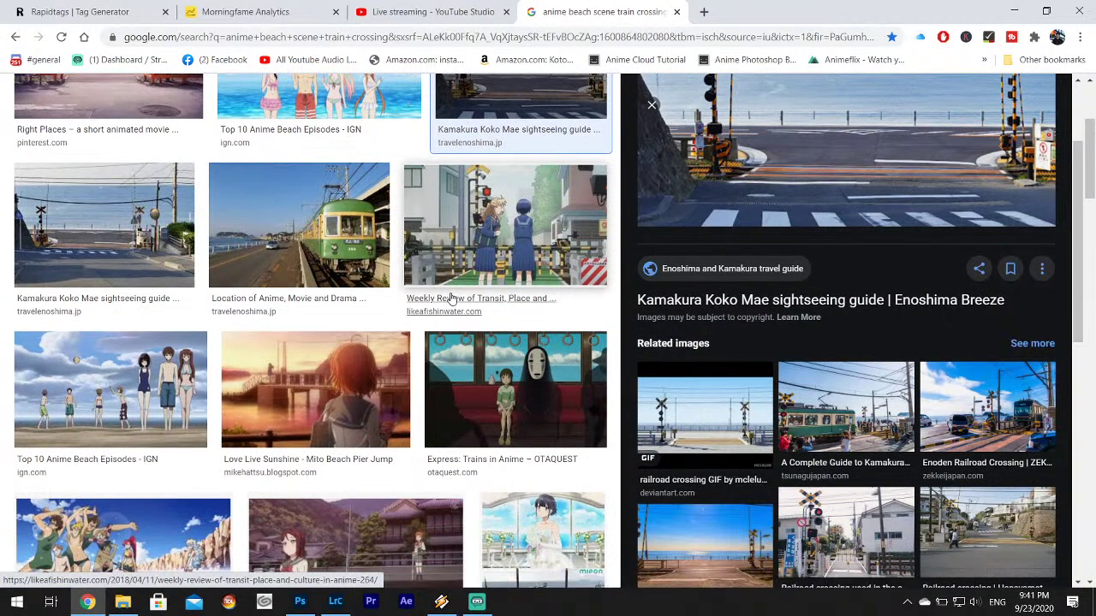
pyautogui.scroll(-2, 458, 272)
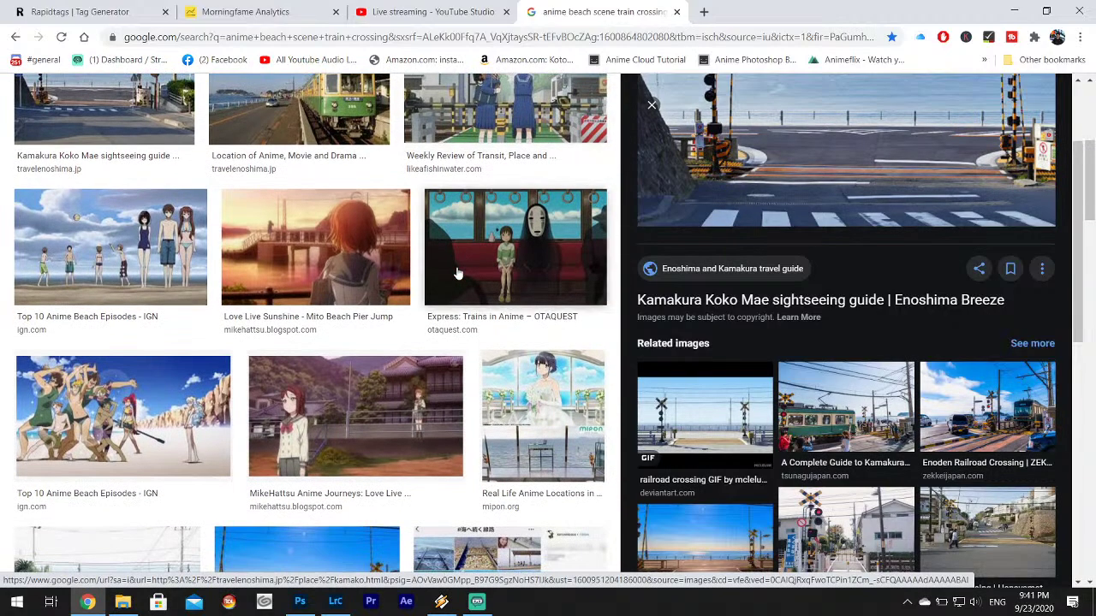
pyautogui.scroll(-3, 477, 282)
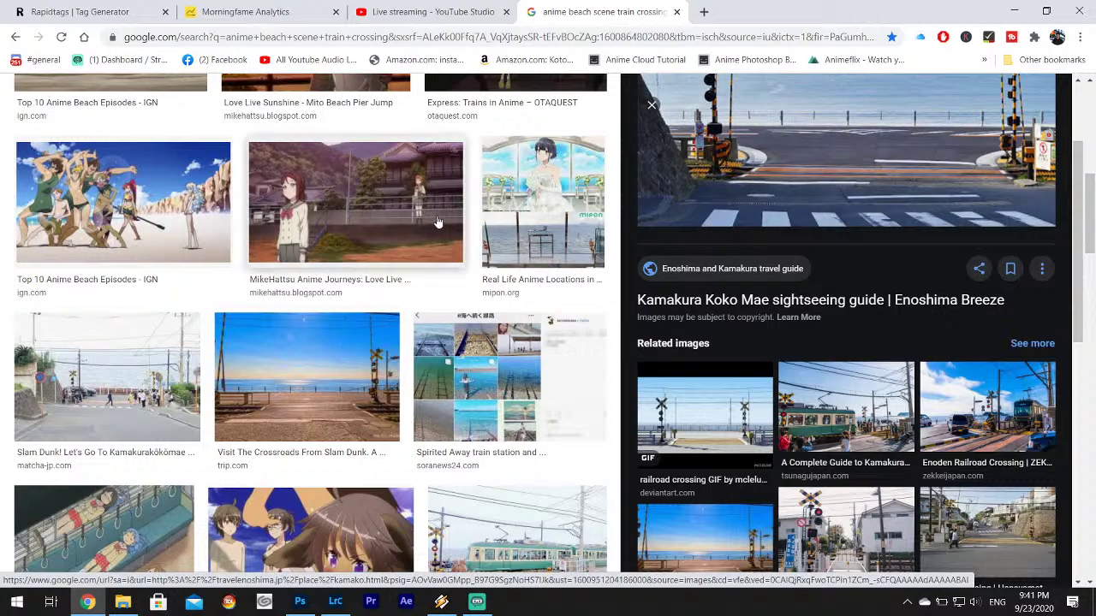
pyautogui.click(143, 392)
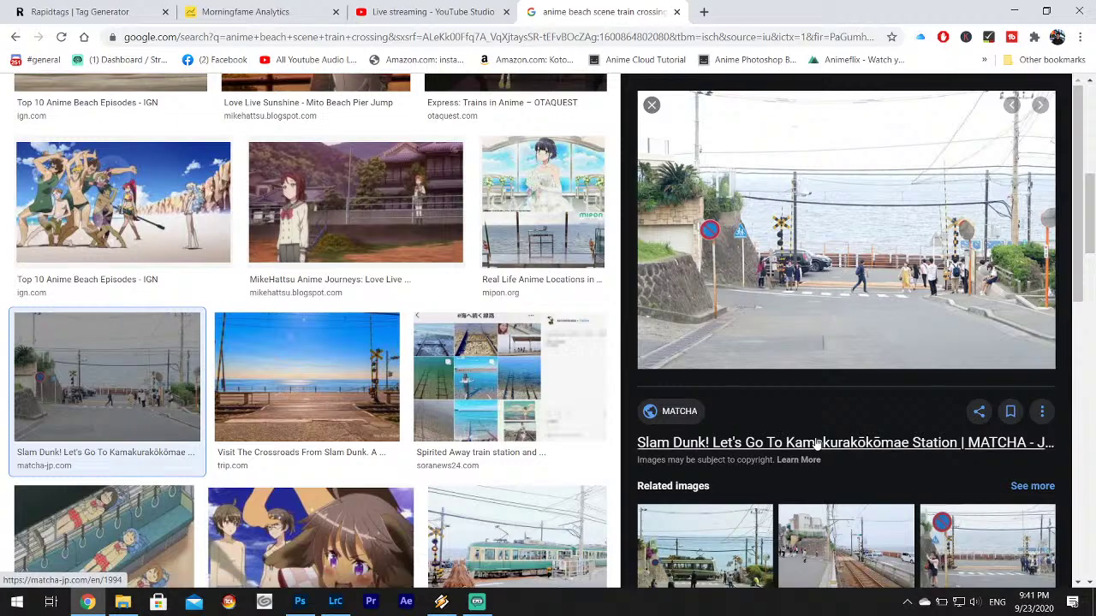
# - Preview the "Pin on Anime" cherry blossom crossing image and the related Reddit infrared photo of a Tokyo train crossing
pyautogui.scroll(-4, 428, 325)
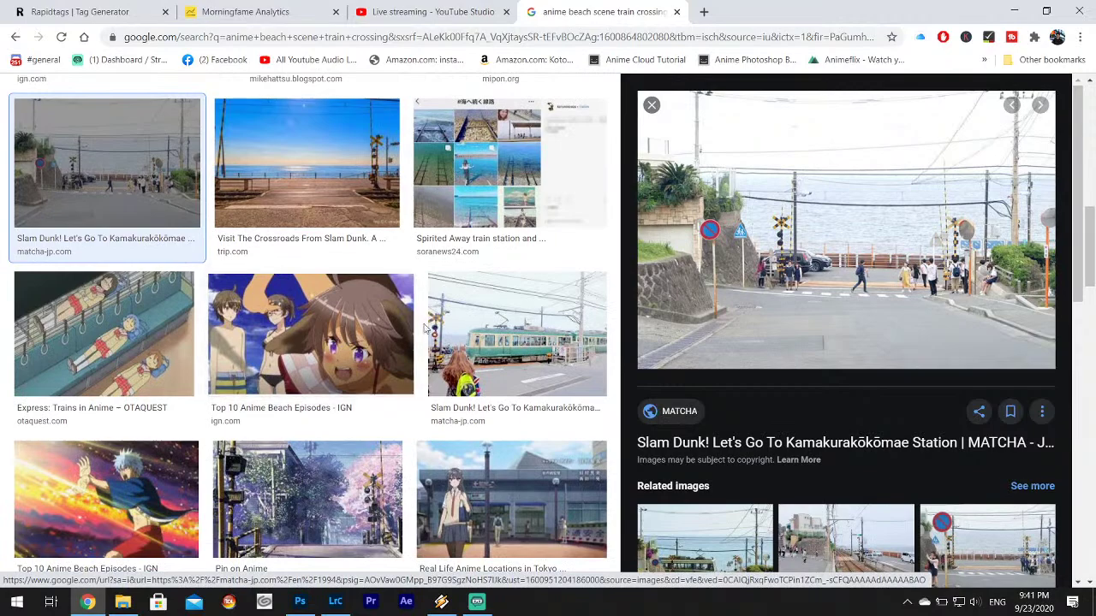
pyautogui.scroll(-1, 428, 325)
pyautogui.scroll(-2, 453, 318)
pyautogui.scroll(2, 343, 257)
pyautogui.click(307, 224)
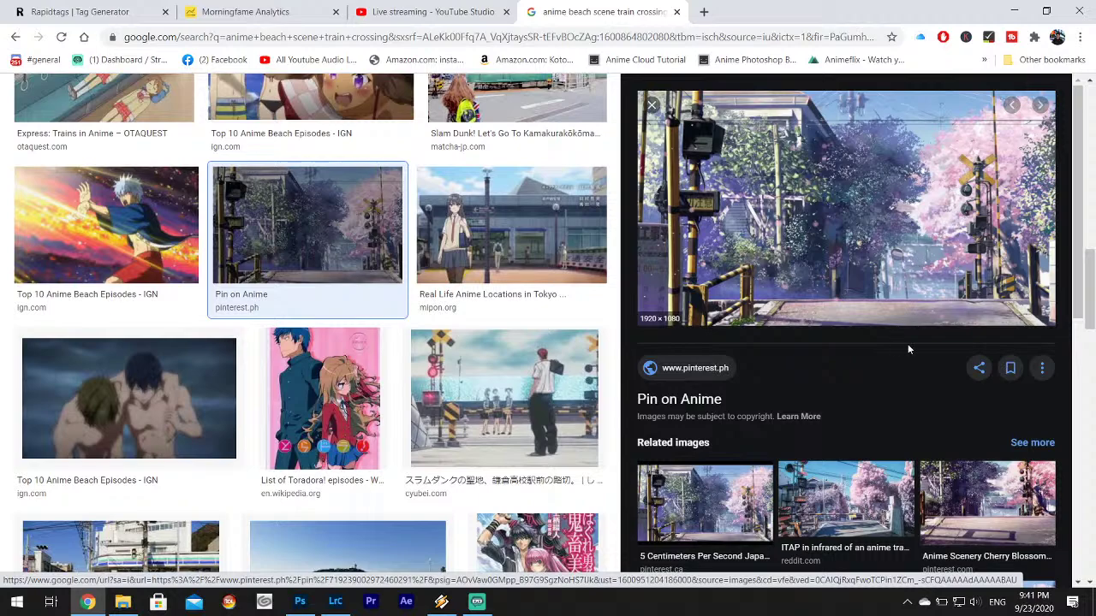
pyautogui.click(820, 501)
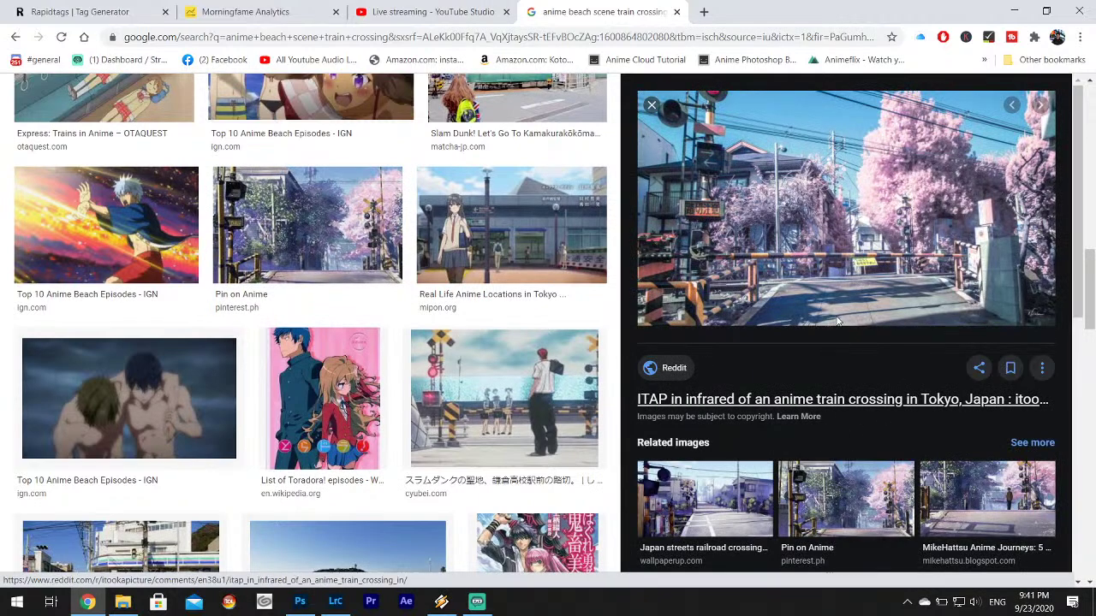
# - Open the Reddit post "ITAP in infrared of an anime train crossing in Tokyo, Japan", highlight its author line and view the photo
pyautogui.click(870, 400)
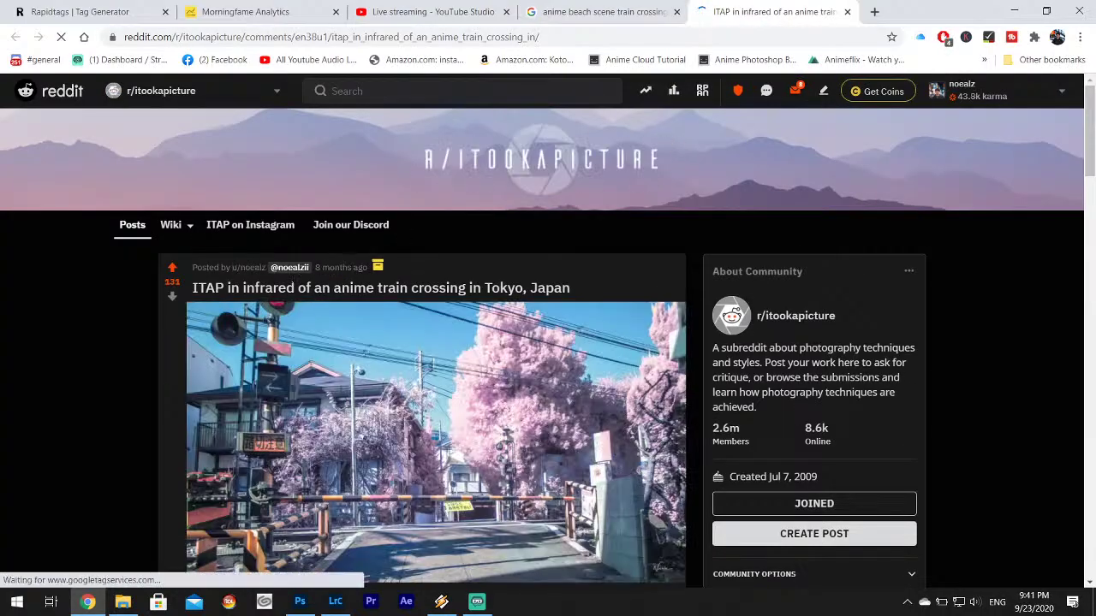
pyautogui.moveTo(196, 267); pyautogui.dragTo(310, 268)
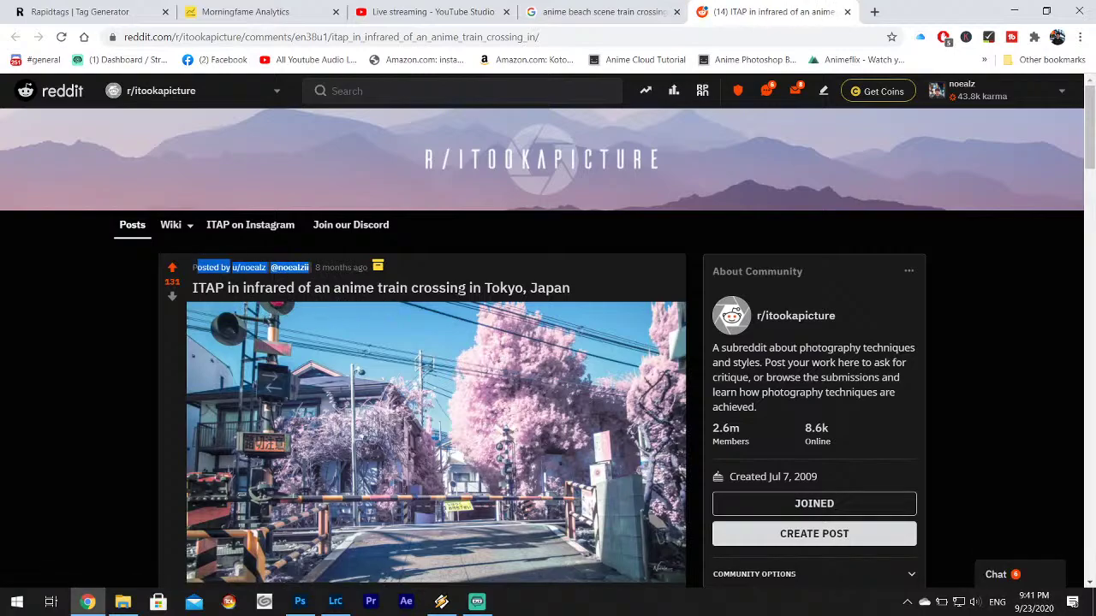
pyautogui.scroll(-2, 530, 302)
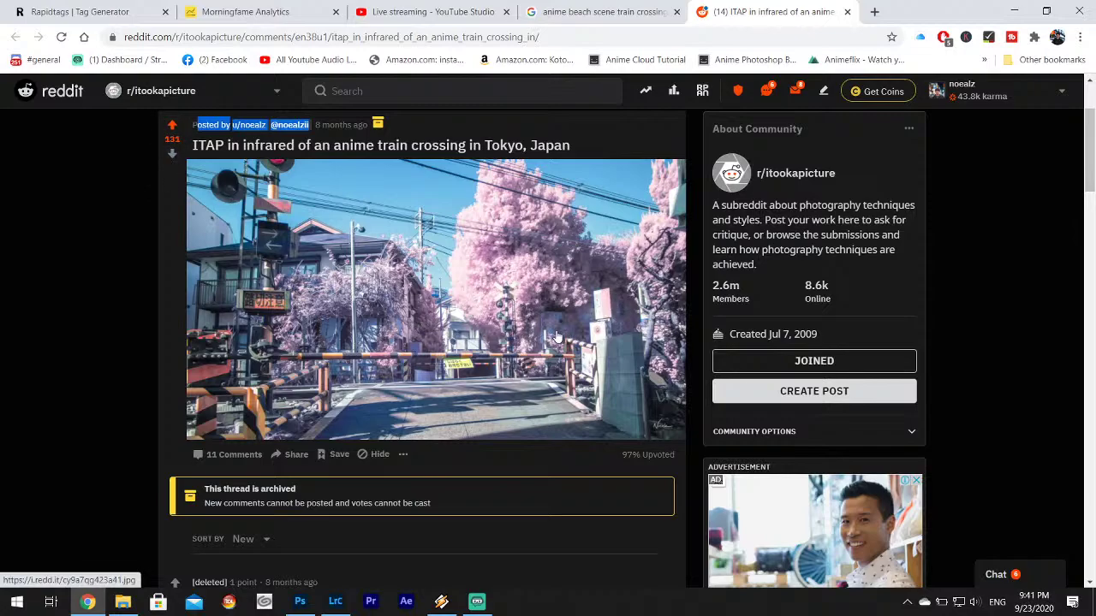
# - Check the YouTube Studio livestream chat and start playing NOE Live Music Set 1 again in Winamp
pyautogui.click(428, 12)
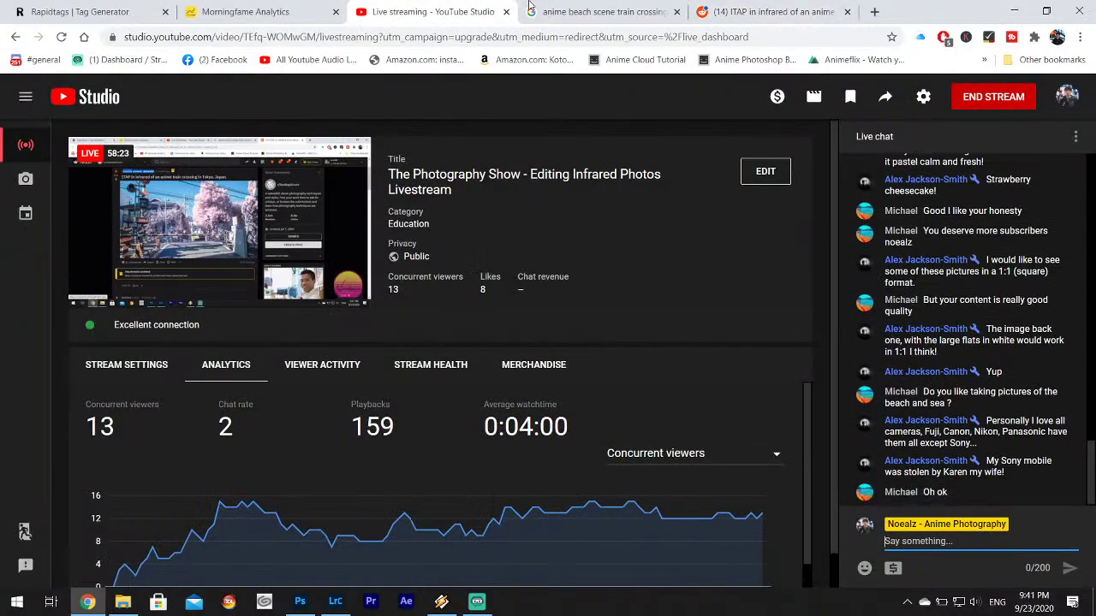
pyautogui.click(744, 12)
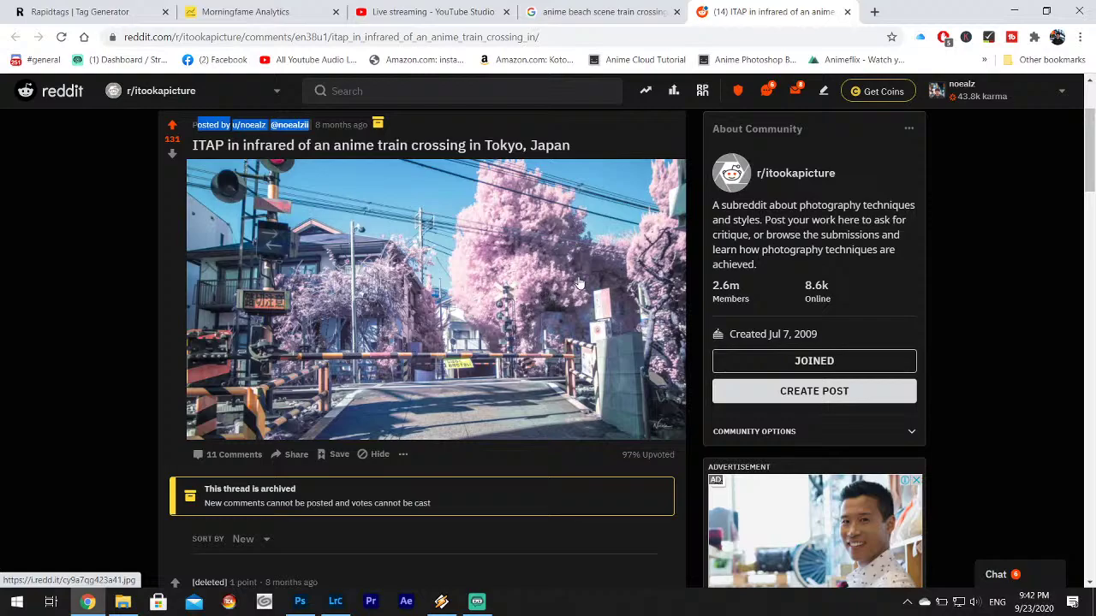
pyautogui.click(441, 601)
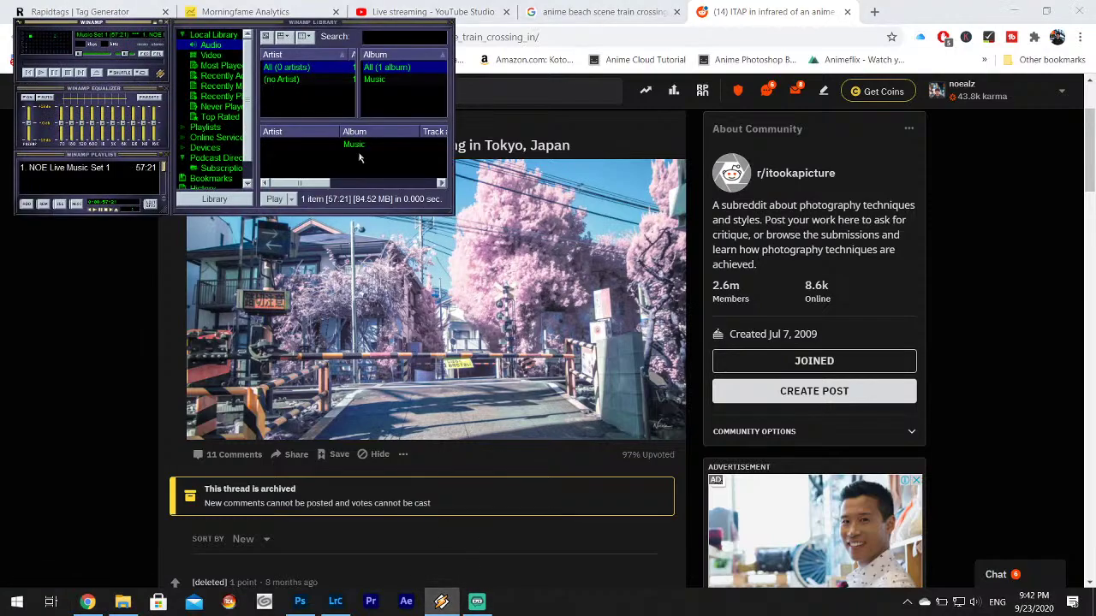
pyautogui.click(41, 72)
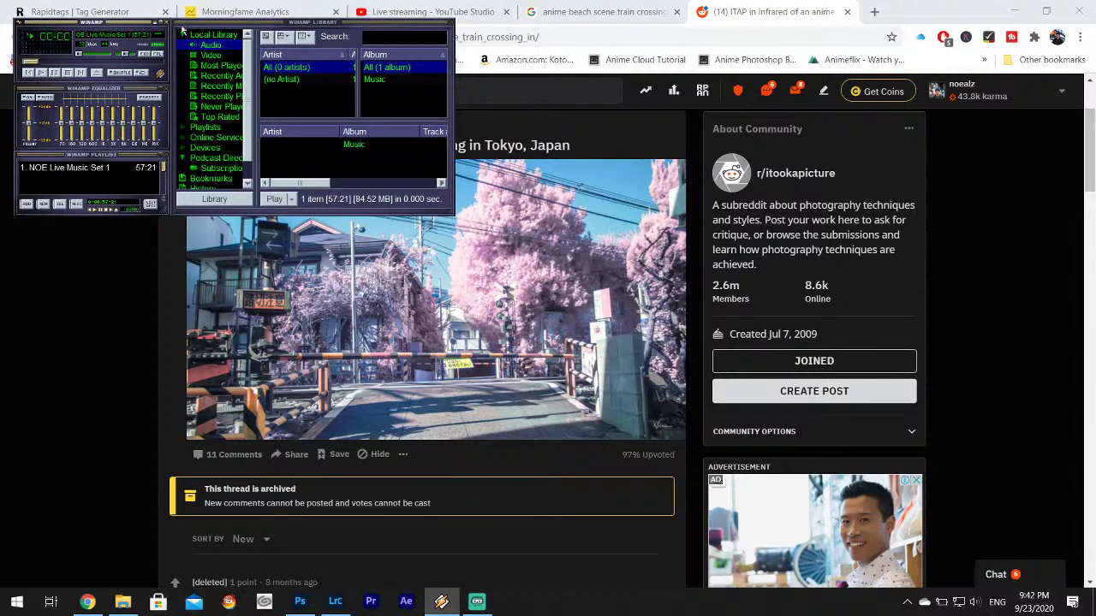
pyautogui.click(84, 228)
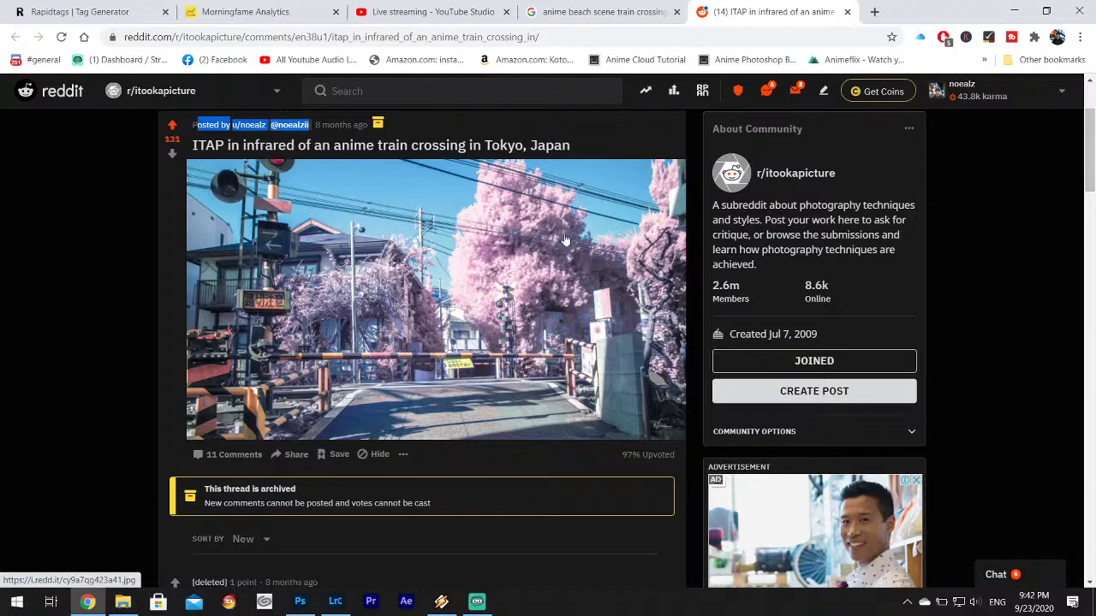
# - Search YouTube for "anime noealz 5cm per second", look over the results and close the page
pyautogui.click(876, 11)
pyautogui.write('you')
pyautogui.press('Return')
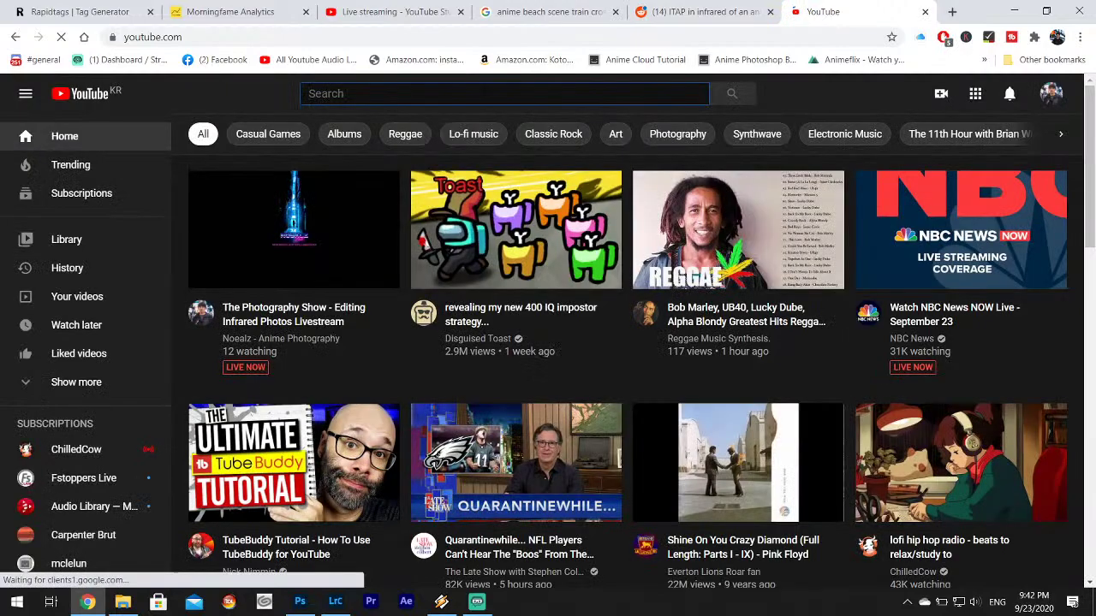
pyautogui.click(484, 94)
pyautogui.write('anime noealz')
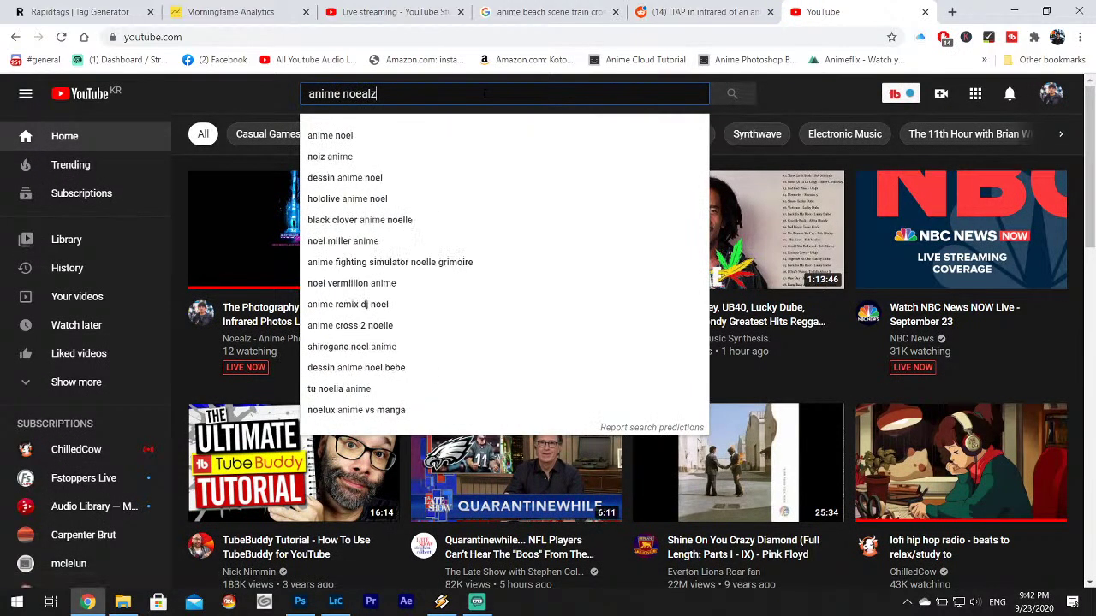
pyautogui.write(' 5cm per second')
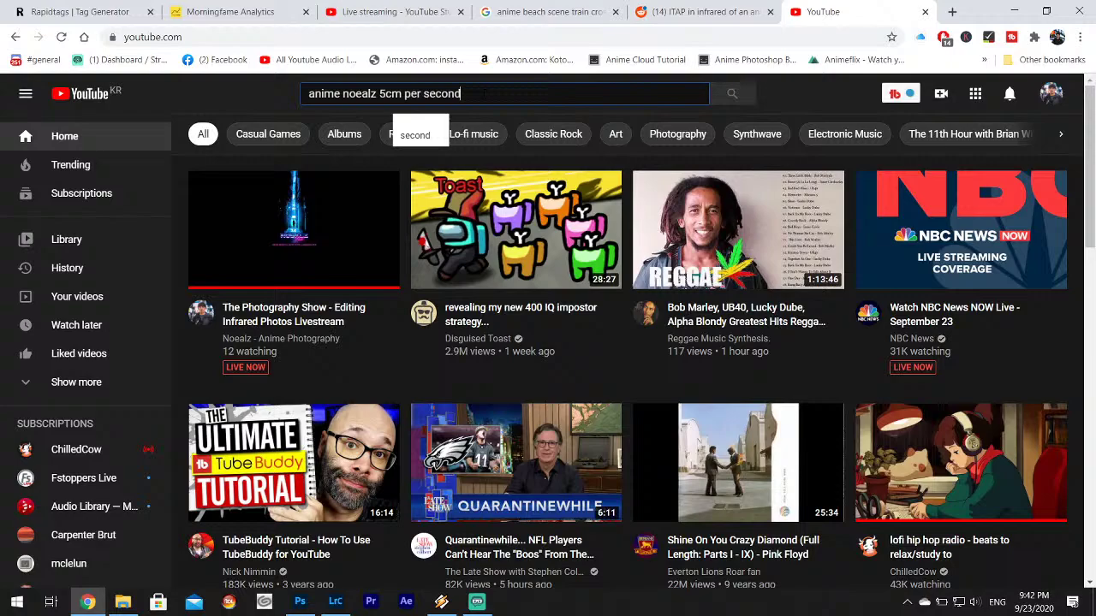
pyautogui.press('Return')
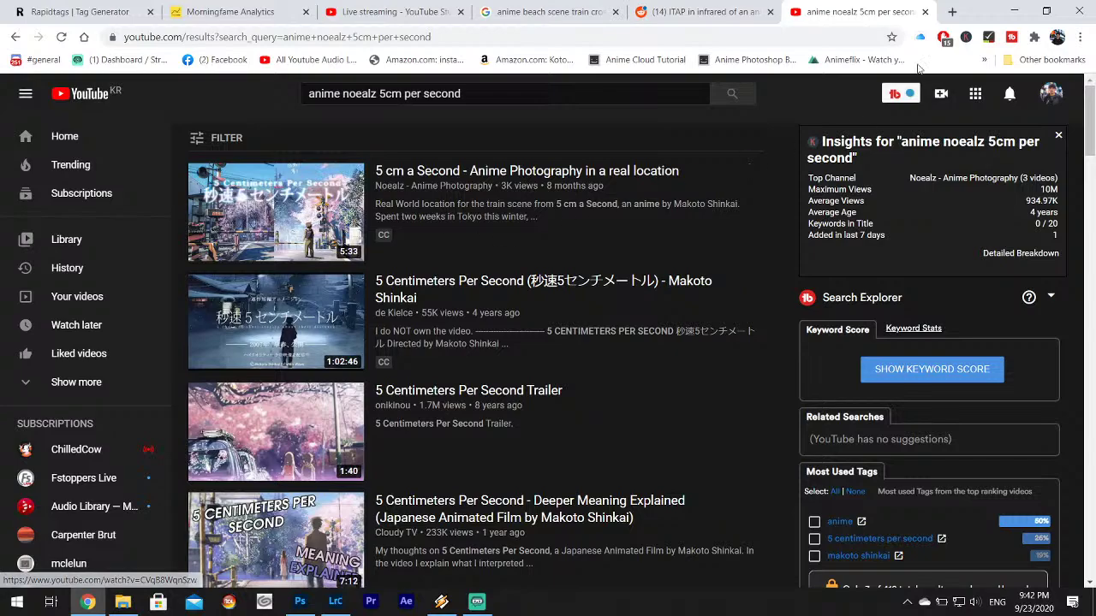
pyautogui.click(925, 12)
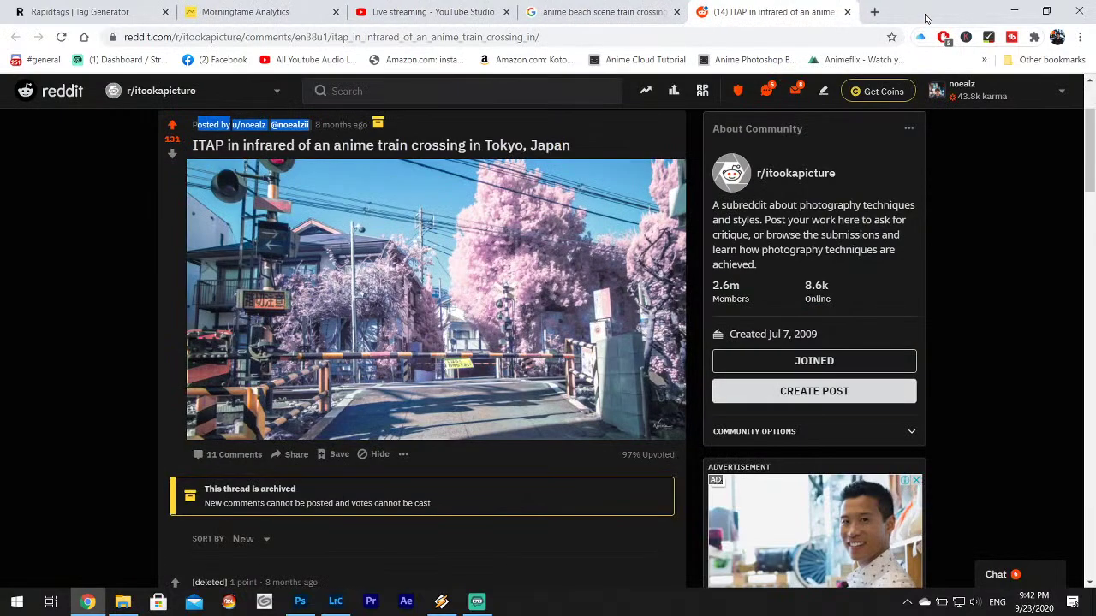
# - Return to Lightroom Classic, compare the next street photos and select IMG_4610, the alley with the parked Kia truck
pyautogui.click(1013, 12)
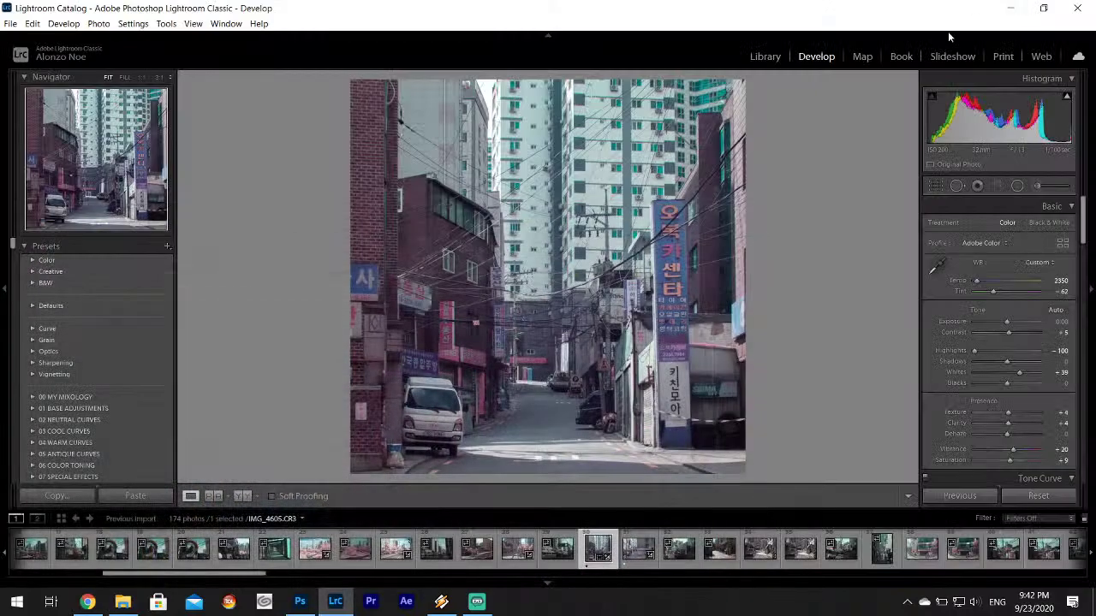
pyautogui.click(718, 552)
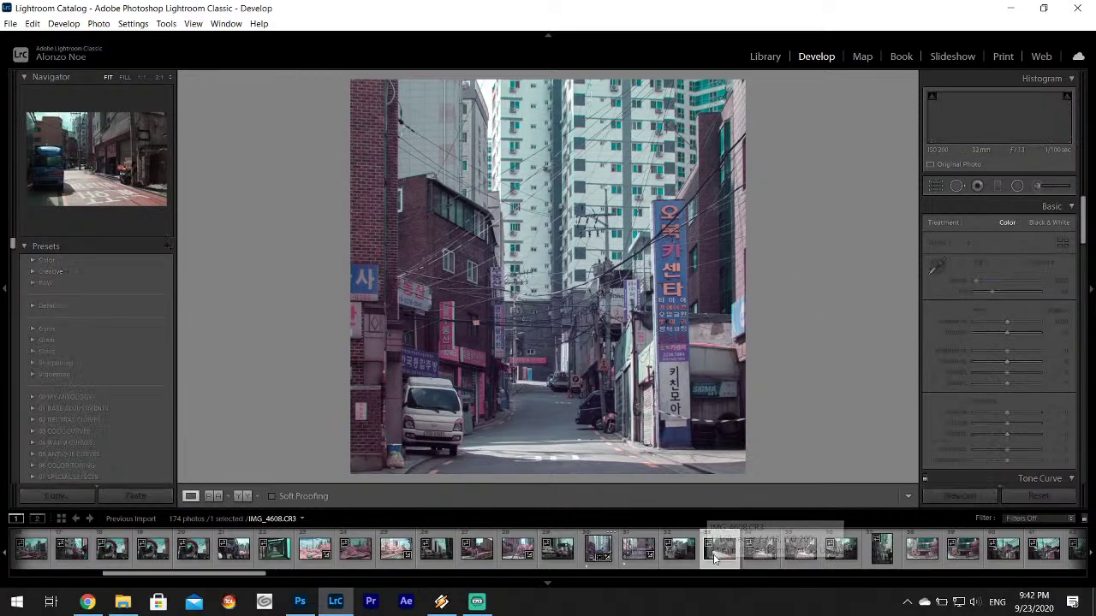
pyautogui.click(756, 556)
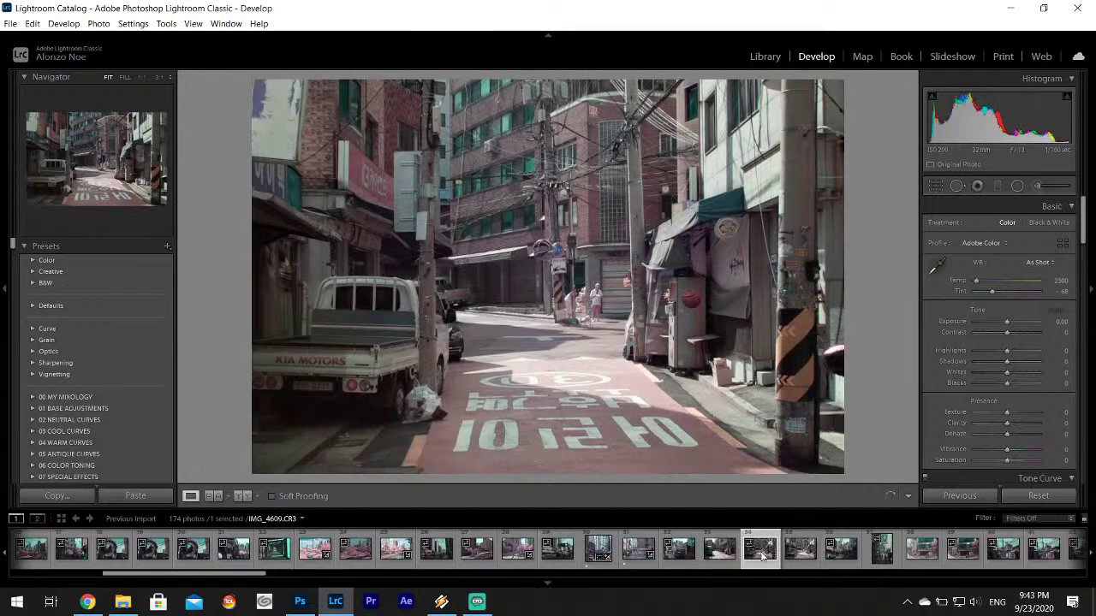
pyautogui.click(801, 555)
pyautogui.click(837, 556)
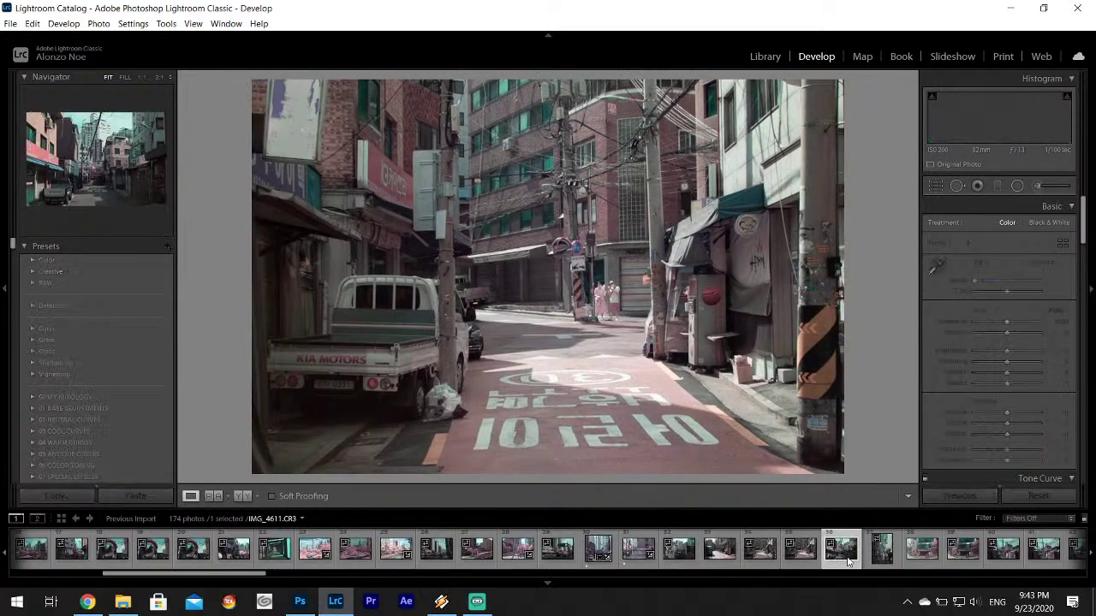
pyautogui.click(802, 554)
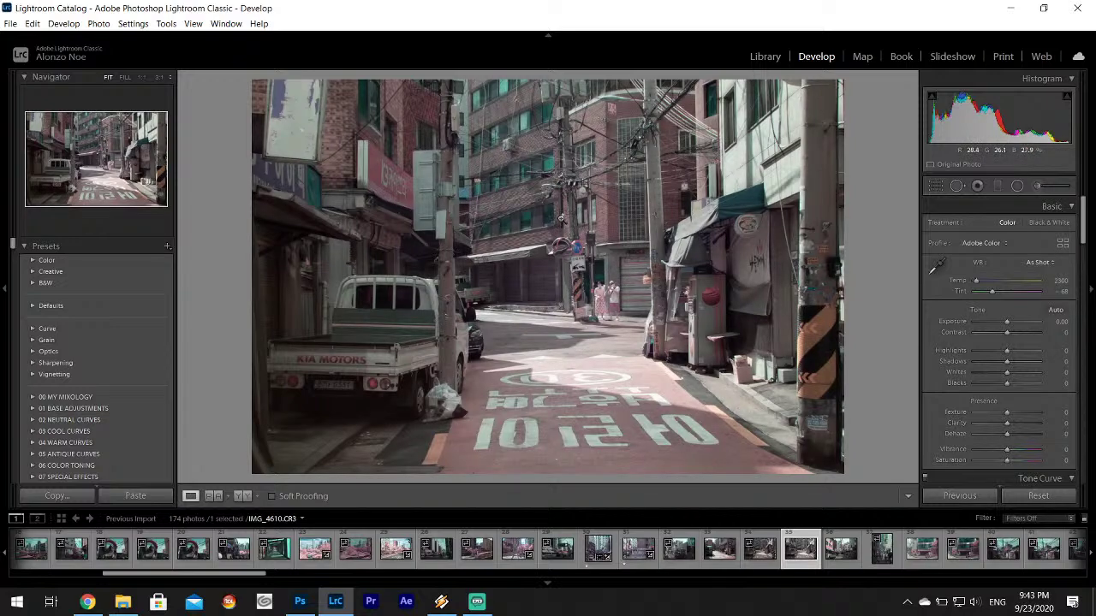
# - Set the alley photo's highlights to −100 and whites to +44, and sample its white balance from the white road marking
pyautogui.moveTo(1006, 349); pyautogui.dragTo(1023, 373)
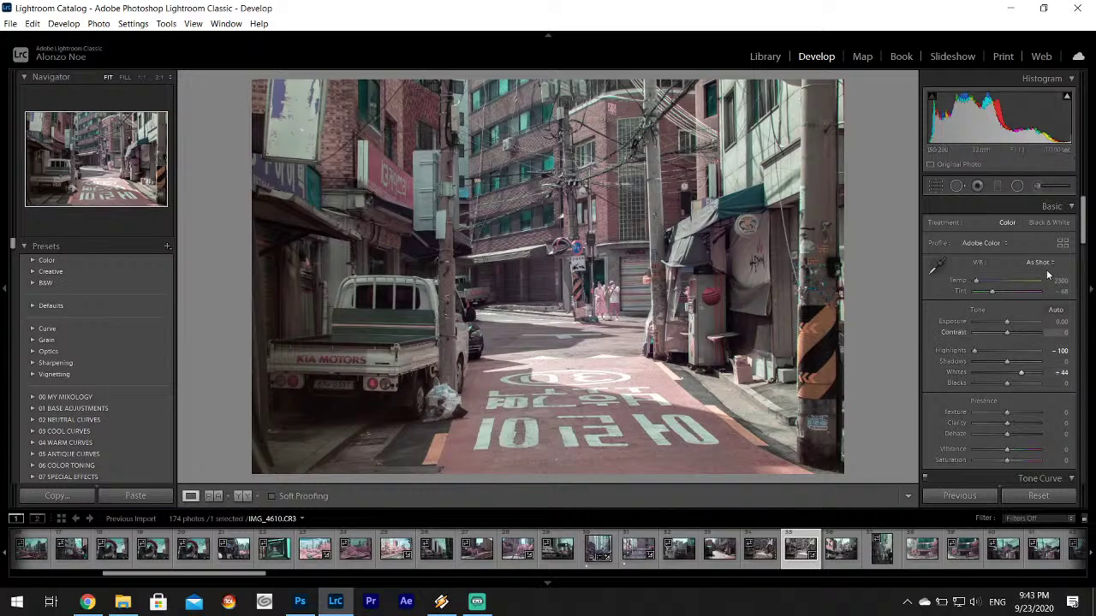
pyautogui.click(936, 267)
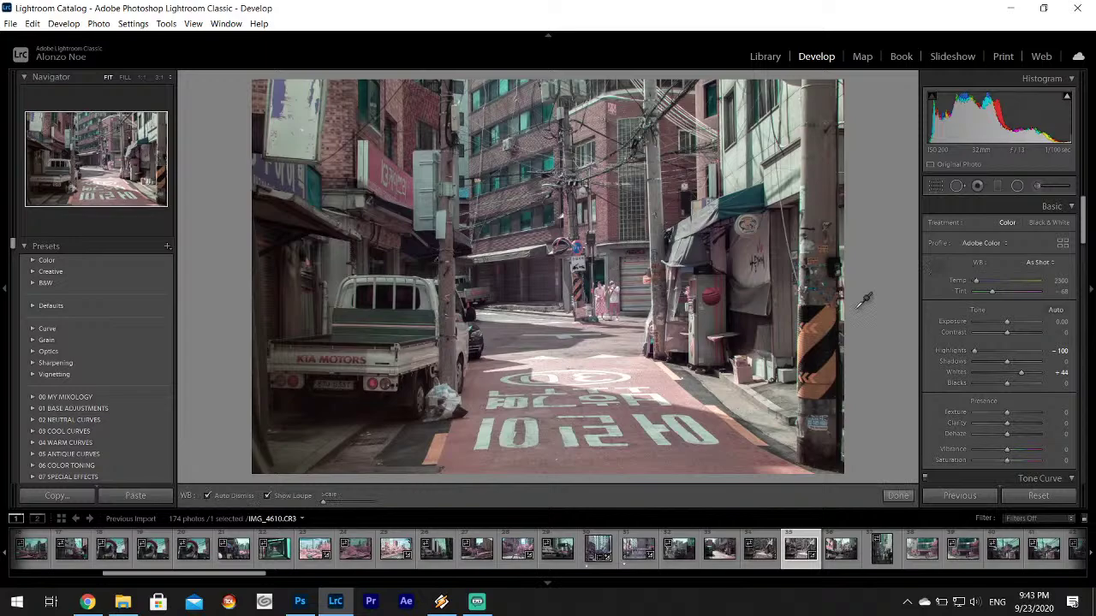
pyautogui.click(580, 377)
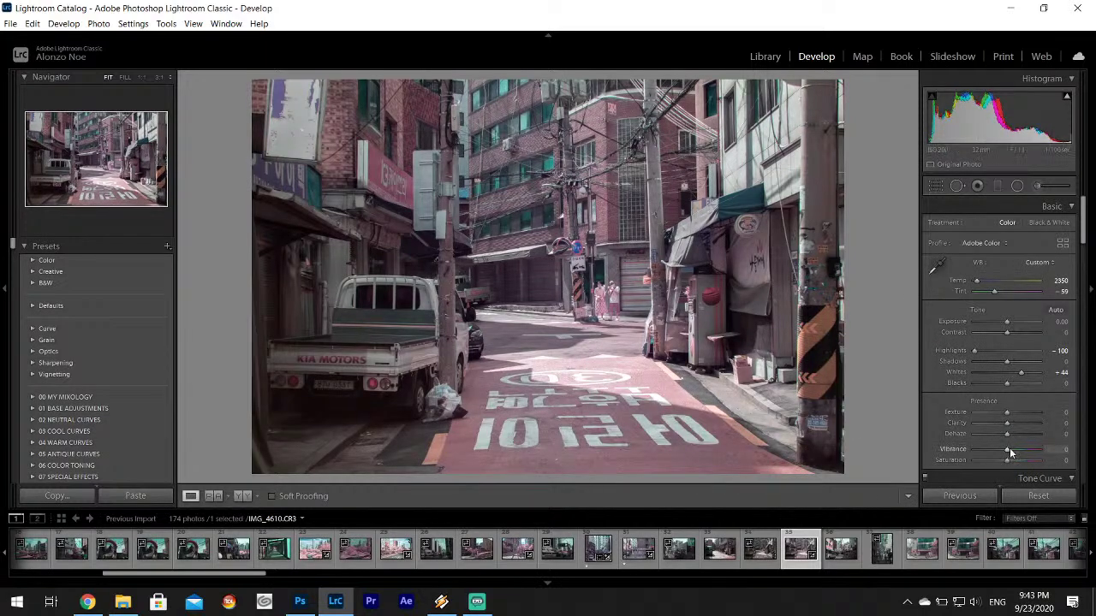
pyautogui.moveTo(1009, 451); pyautogui.dragTo(1024, 451)
pyautogui.doubleClick(960, 449)
# - Set the Split Toning shadows to hue 274 with saturation 0 on the alley photo
pyautogui.moveTo(1081, 221); pyautogui.dragTo(1081, 278)
pyautogui.click(1039, 389)
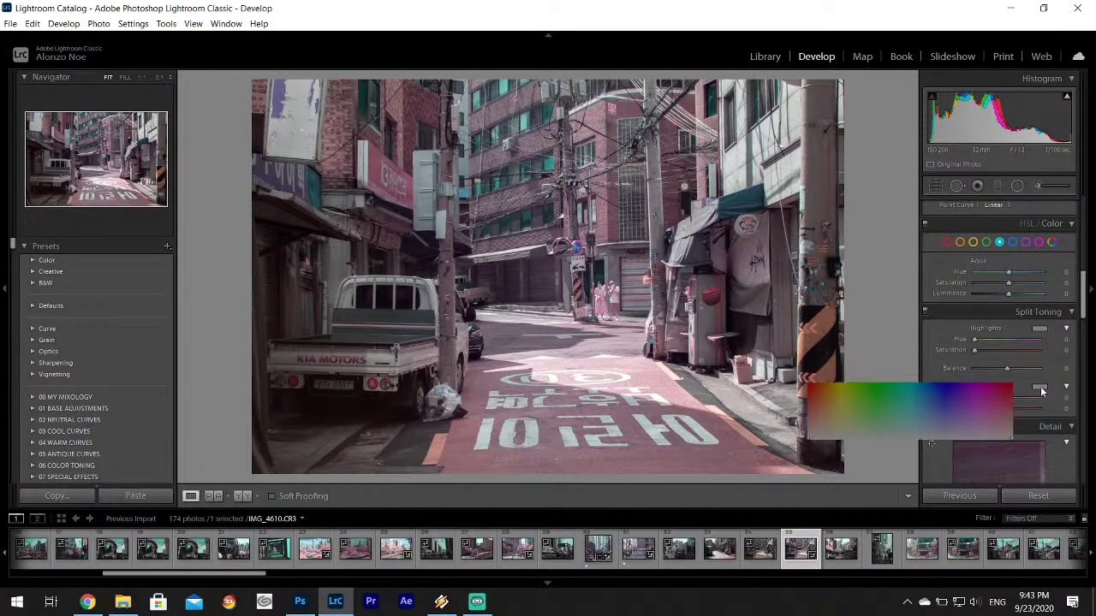
pyautogui.click(950, 434)
pyautogui.moveTo(951, 433)
pyautogui.mouseDown()
pyautogui.moveTo(931, 434)
pyautogui.moveTo(964, 442)
pyautogui.mouseUp()
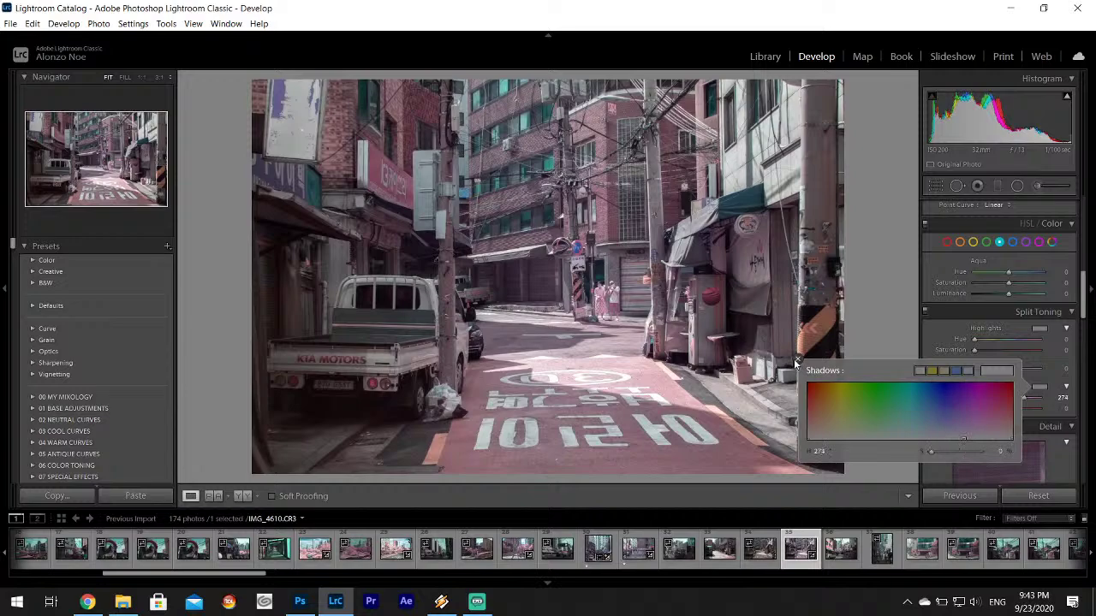
pyautogui.click(798, 359)
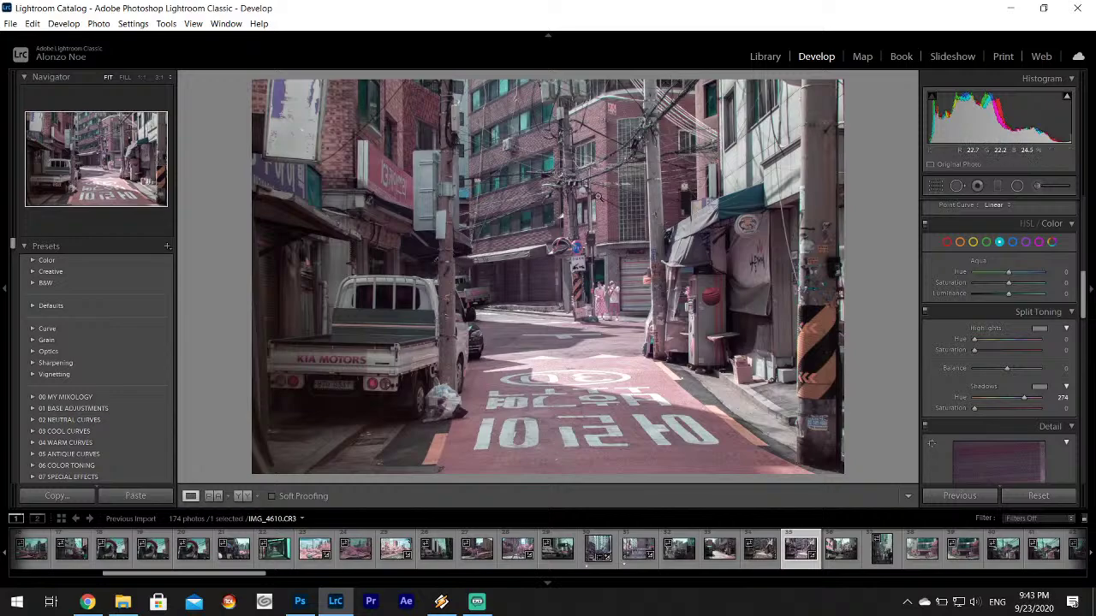
# - Set texture to +18, clarity to +11 and vibrance to +7, and inspect the two pedestrians close up
pyautogui.scroll(6, 1063, 270)
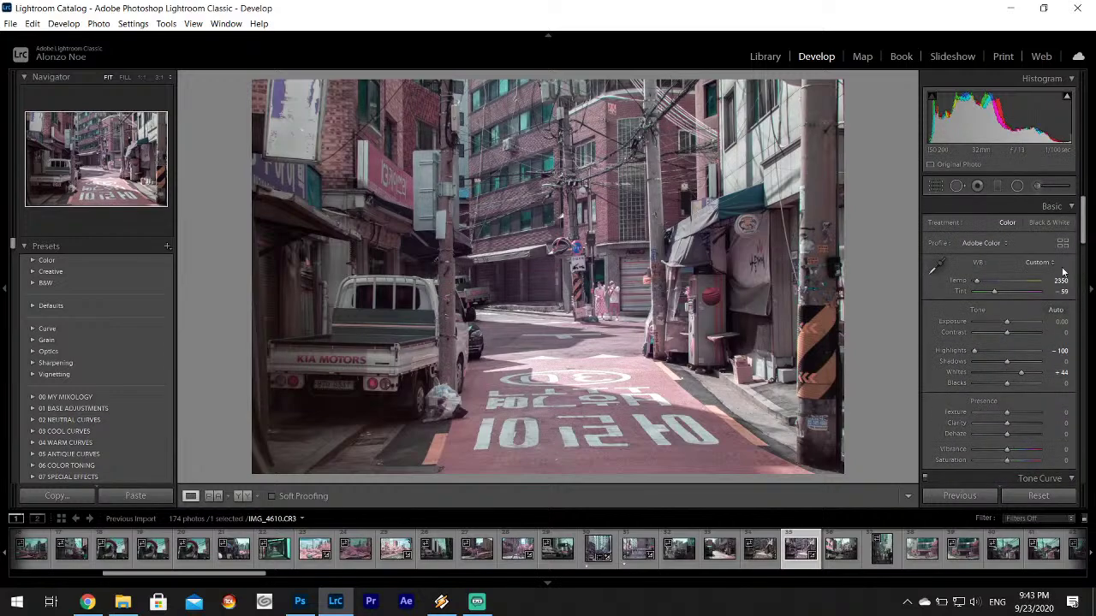
pyautogui.moveTo(1005, 411); pyautogui.dragTo(1008, 422)
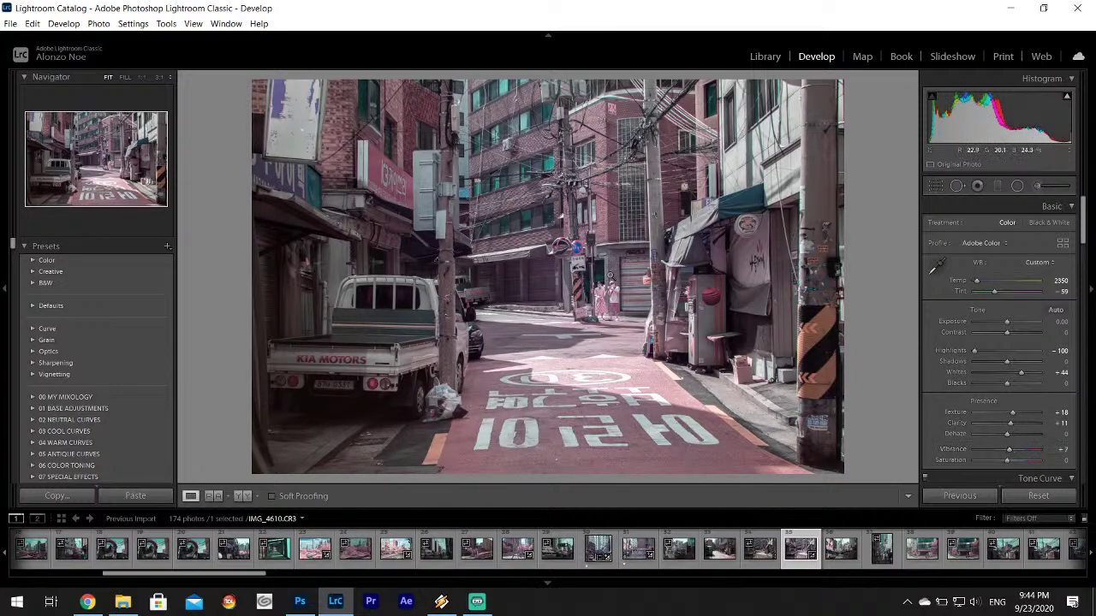
pyautogui.click(610, 305)
pyautogui.click(430, 376)
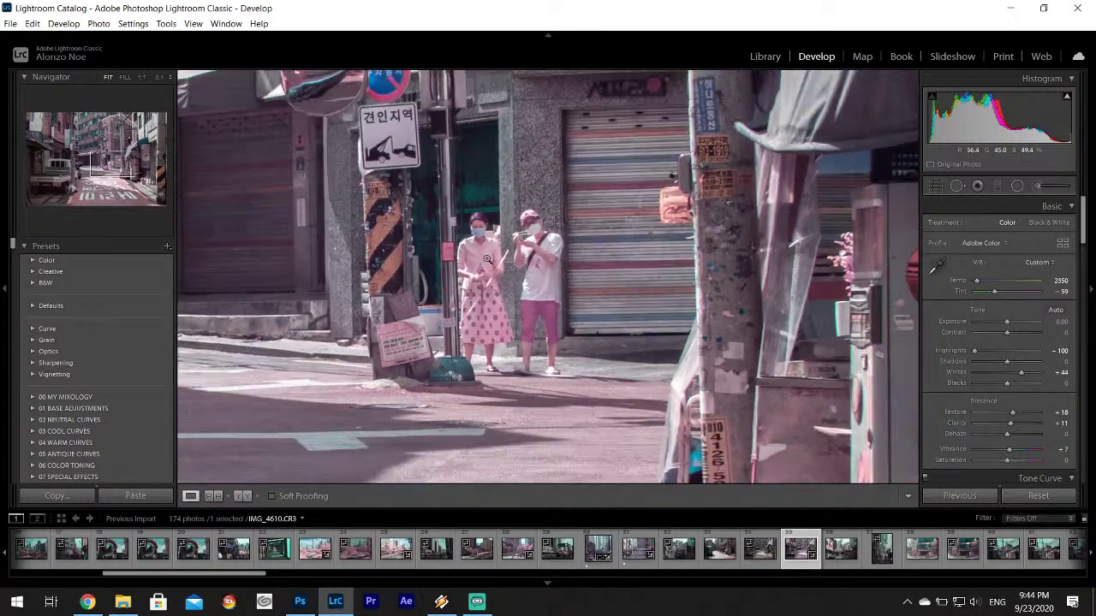
pyautogui.click(486, 258)
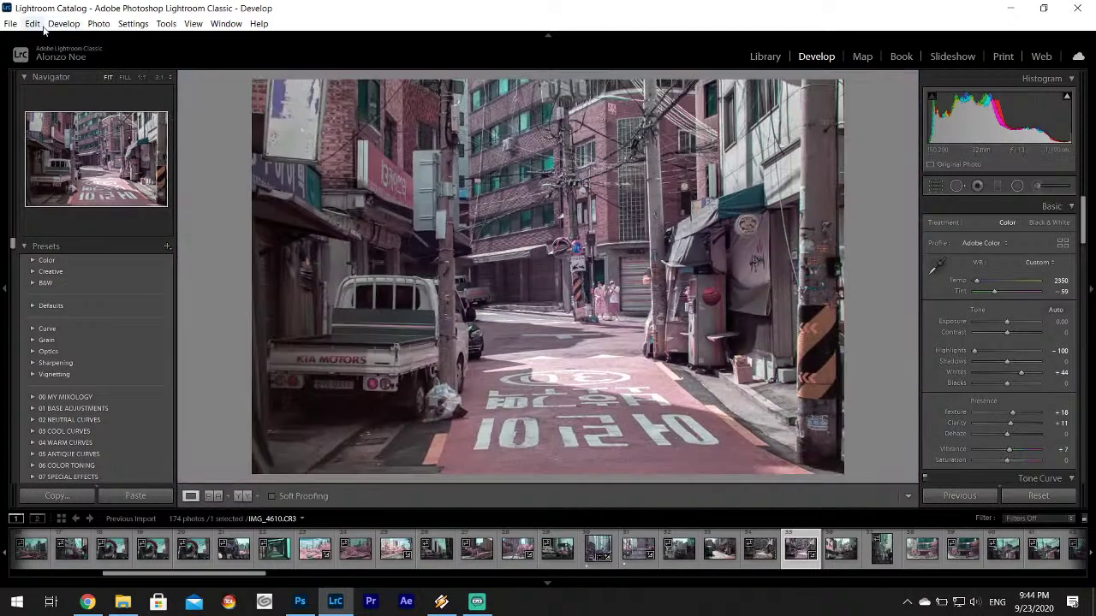
# - Export IMG_4610 to the hard drive with the existing export settings and give it a one-star rating
pyautogui.click(10, 23)
pyautogui.click(26, 192)
pyautogui.scroll(-10, 577, 221)
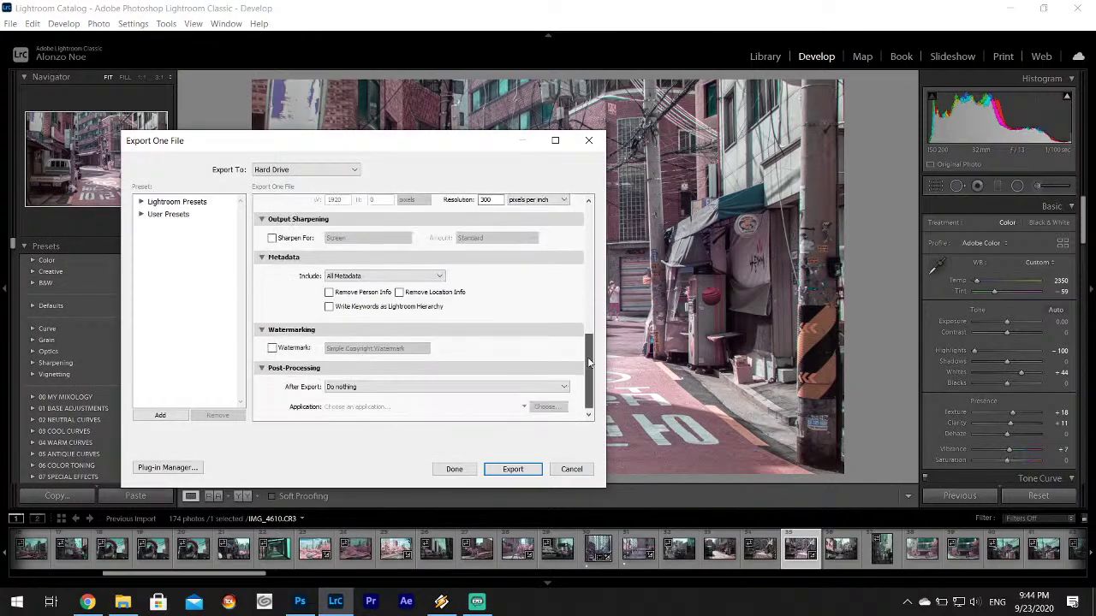
pyautogui.click(518, 470)
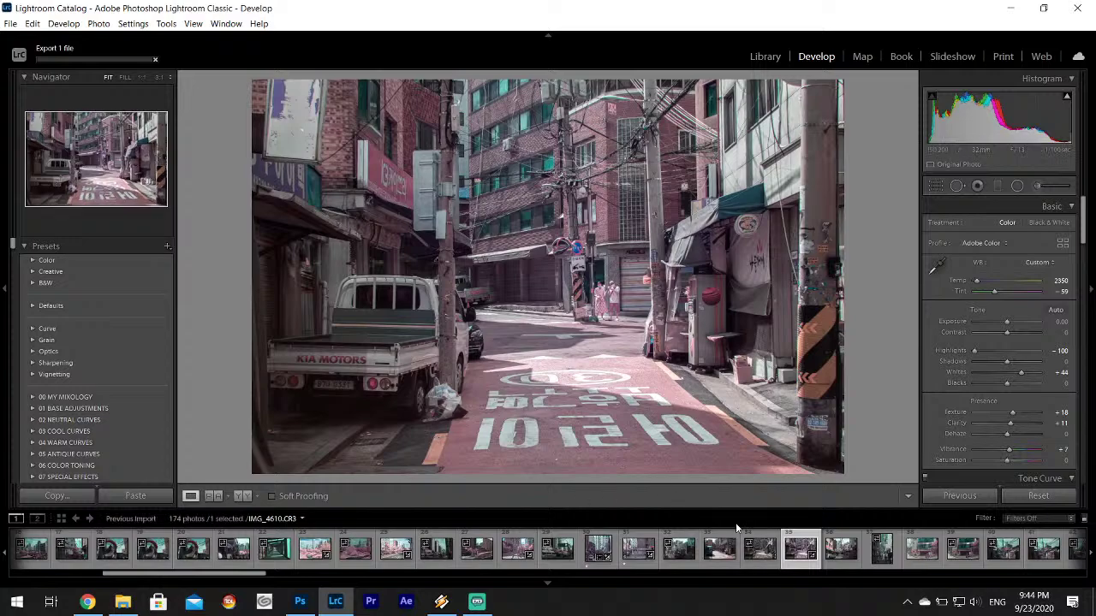
pyautogui.press('1')
# - Select IMG_4611, the street with the Hyundai truck, and paste the copied develop settings onto it
pyautogui.scroll(-3, 757, 544)
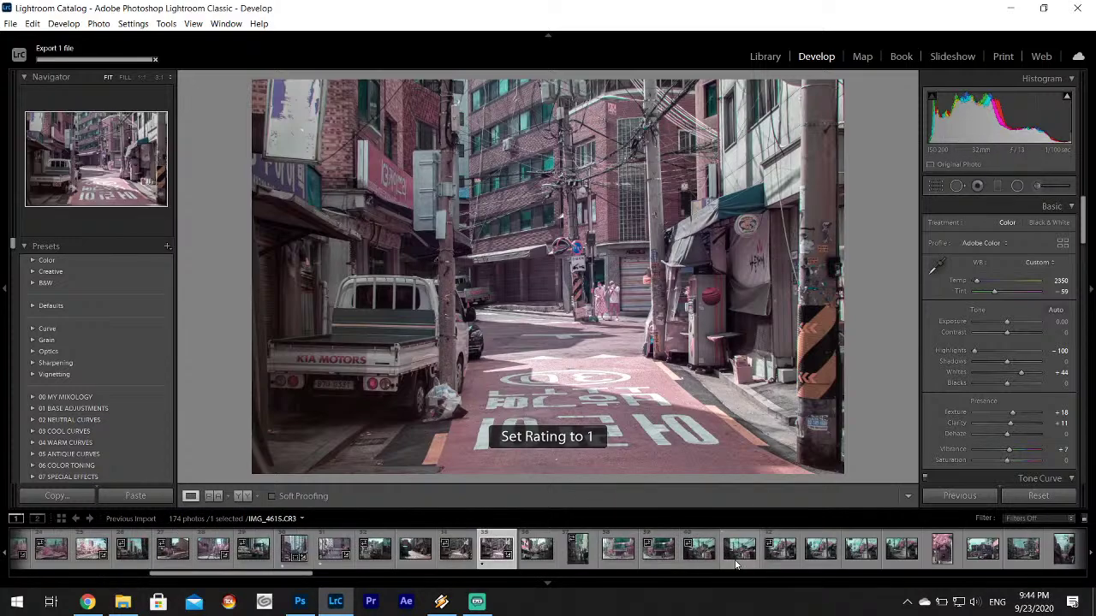
pyautogui.click(540, 550)
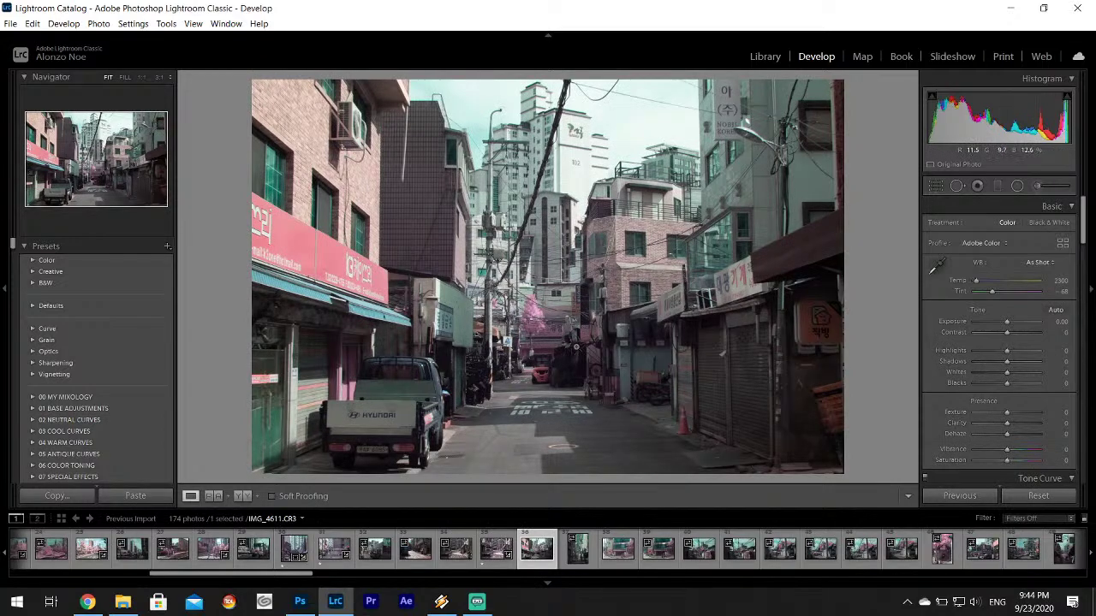
pyautogui.click(575, 561)
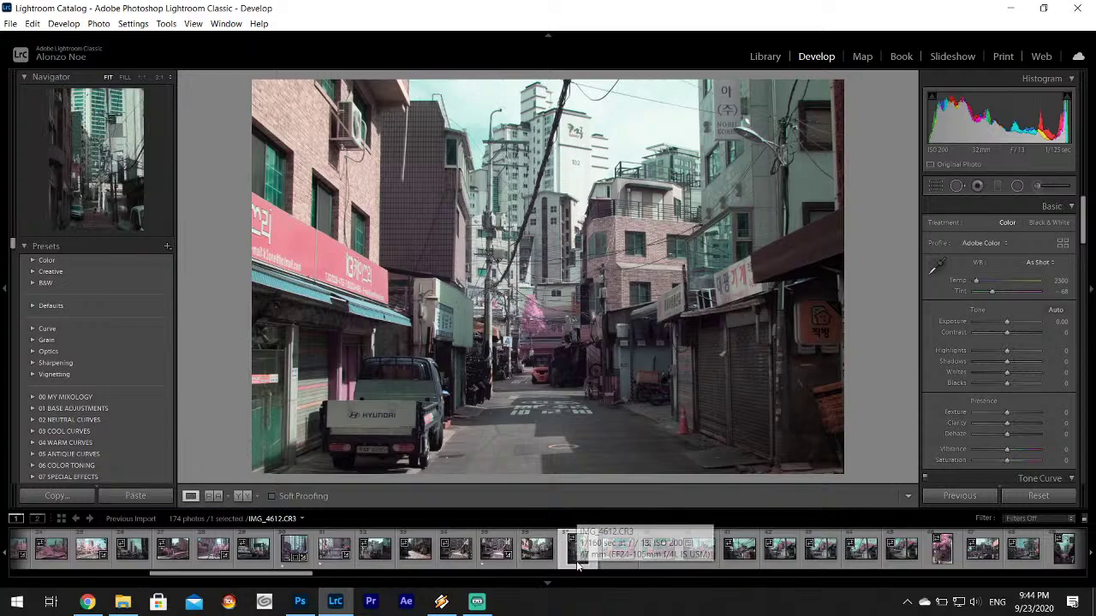
pyautogui.click(536, 552)
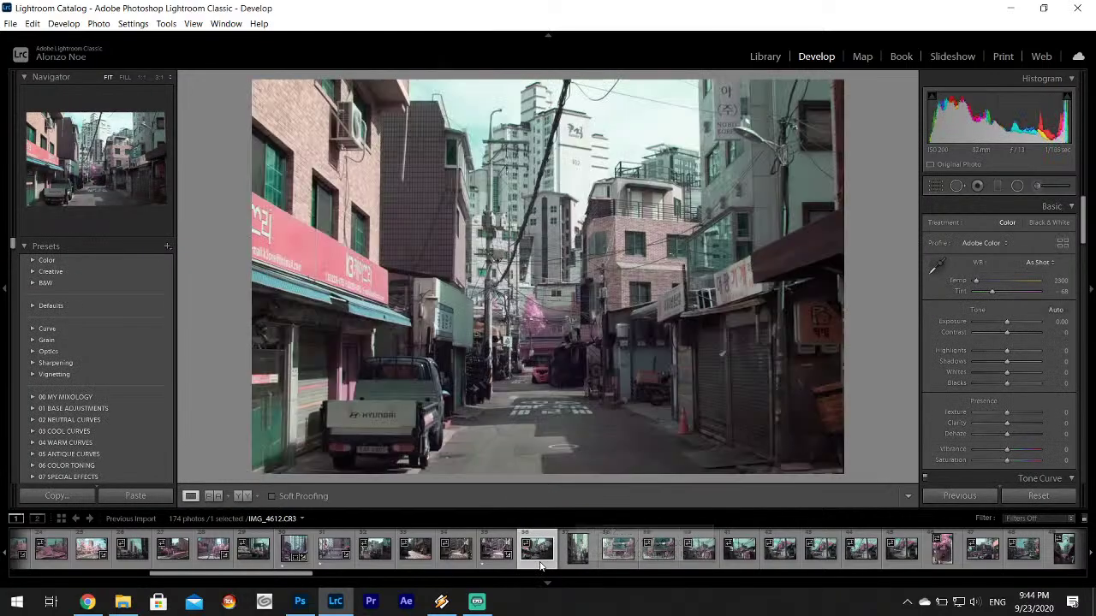
pyautogui.rightClick(541, 561)
pyautogui.moveTo(599, 424)
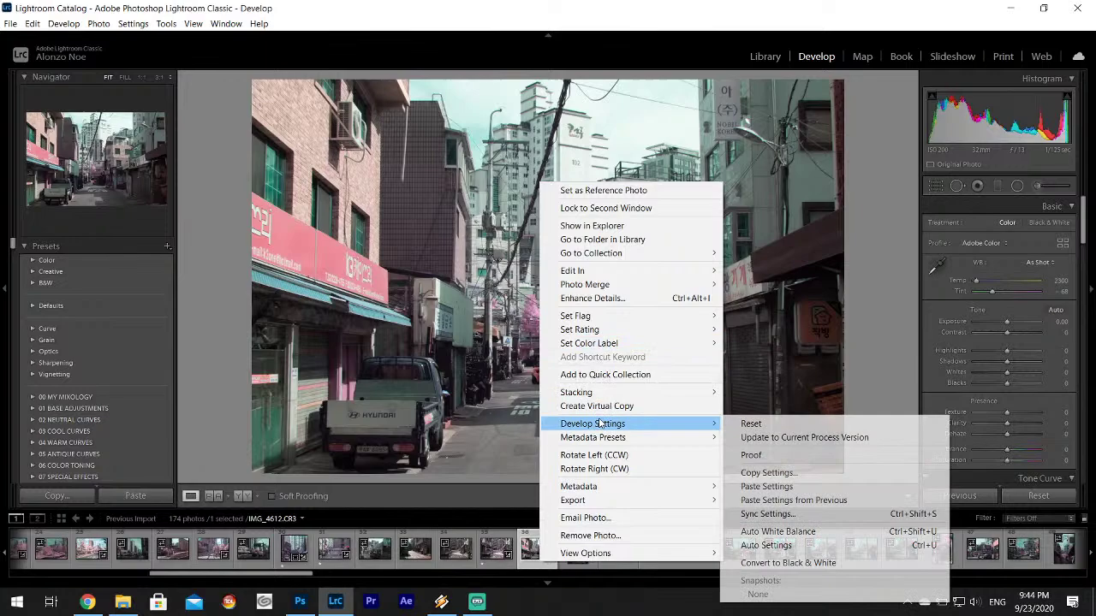
pyautogui.click(771, 486)
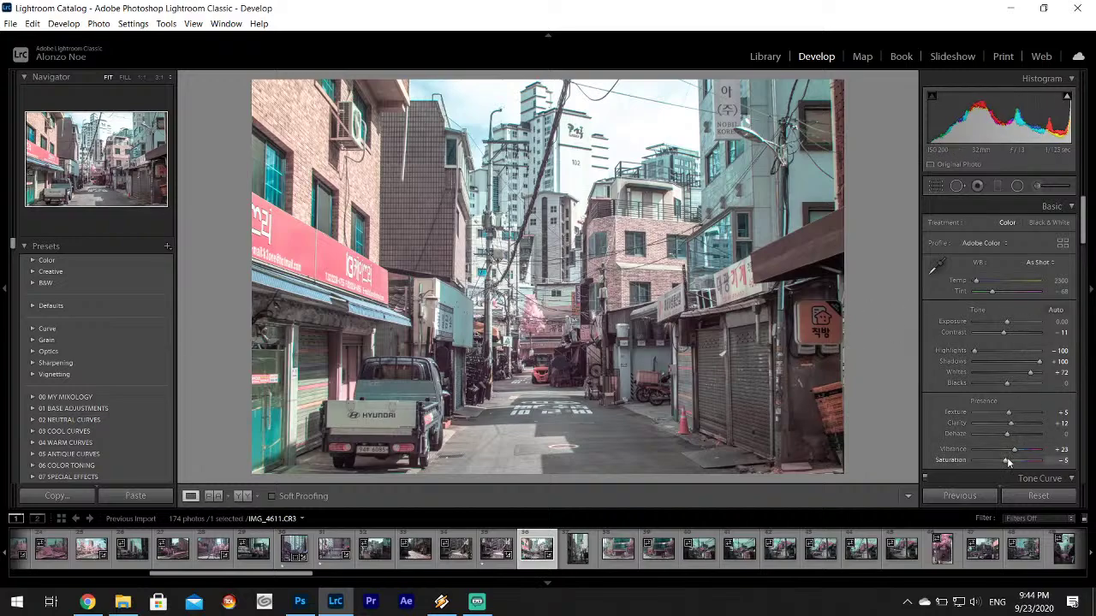
# - Set the saturation to +12 and the luminance noise reduction to 100 on the Hyundai truck street photo
pyautogui.moveTo(1007, 462); pyautogui.dragTo(1013, 462)
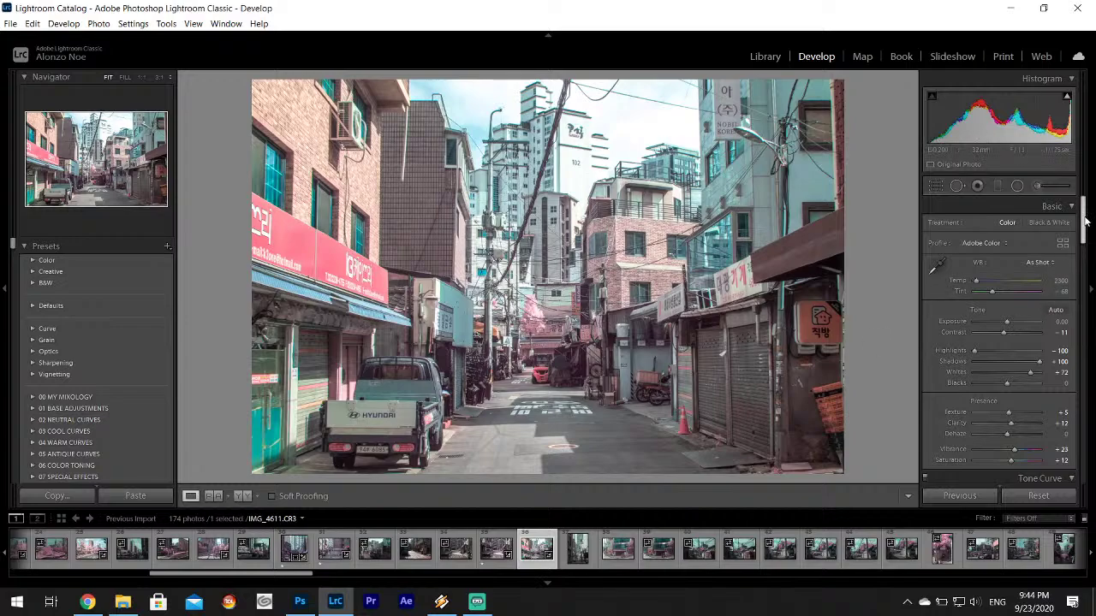
pyautogui.moveTo(1084, 221); pyautogui.dragTo(1091, 338)
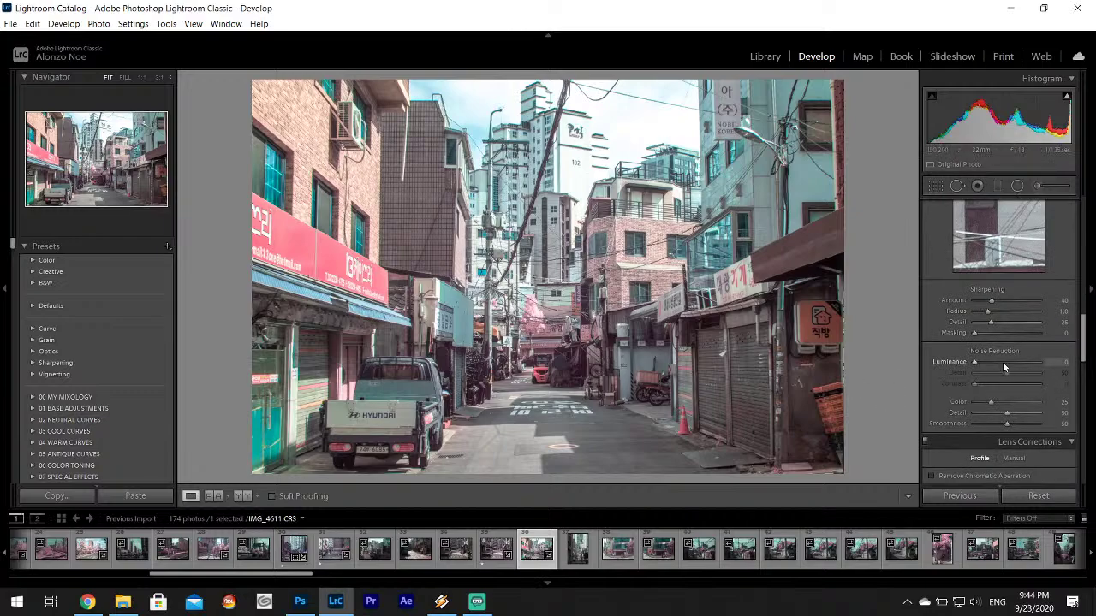
pyautogui.moveTo(977, 361); pyautogui.dragTo(1091, 369)
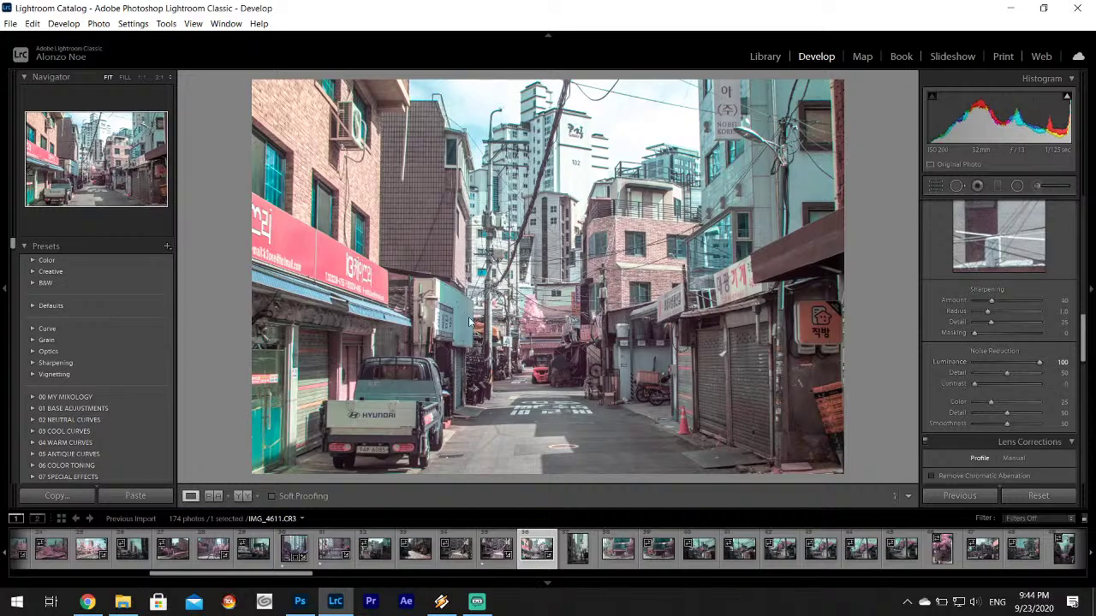
# - Compare the teal shop sign close up with luminance noise reduction reset and at 100
pyautogui.click(378, 280)
pyautogui.moveTo(378, 280); pyautogui.dragTo(486, 380)
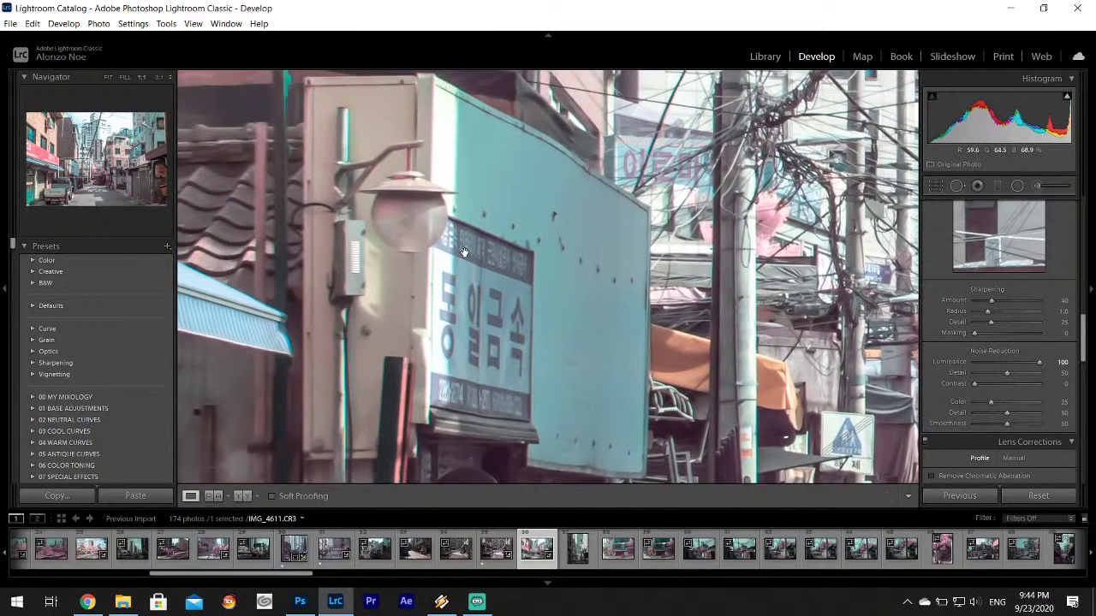
pyautogui.doubleClick(958, 362)
pyautogui.moveTo(974, 362); pyautogui.dragTo(1041, 362)
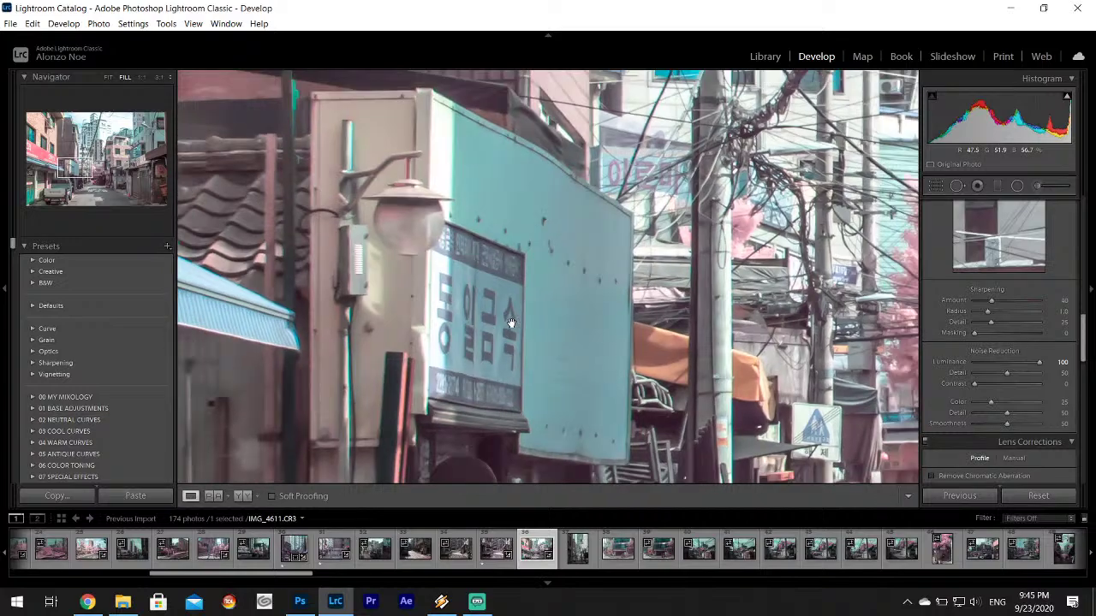
pyautogui.click(511, 323)
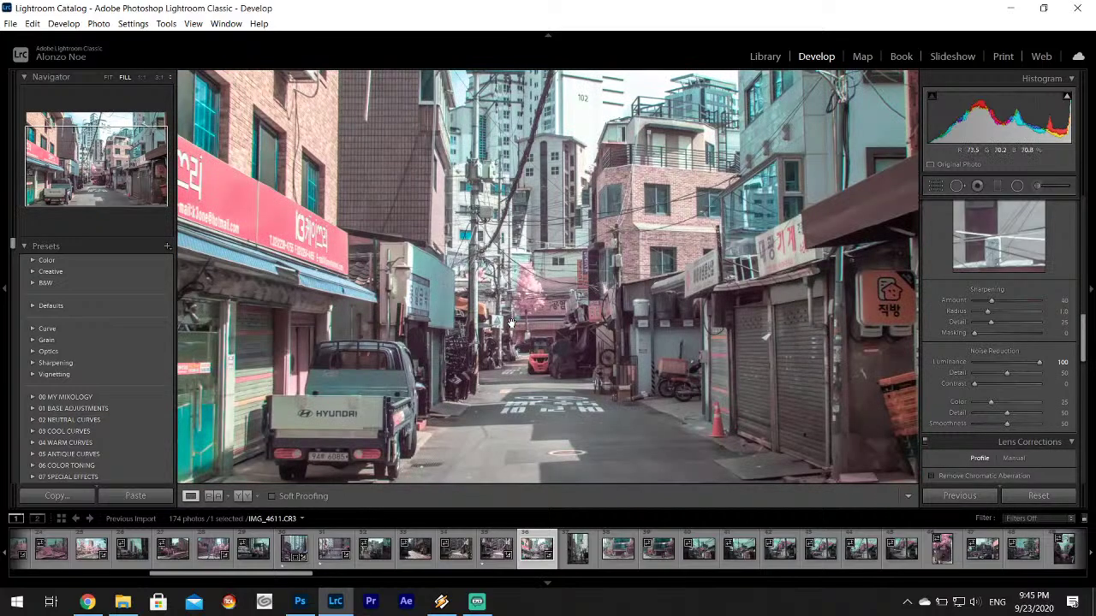
pyautogui.hotkey('ctrl', '-')
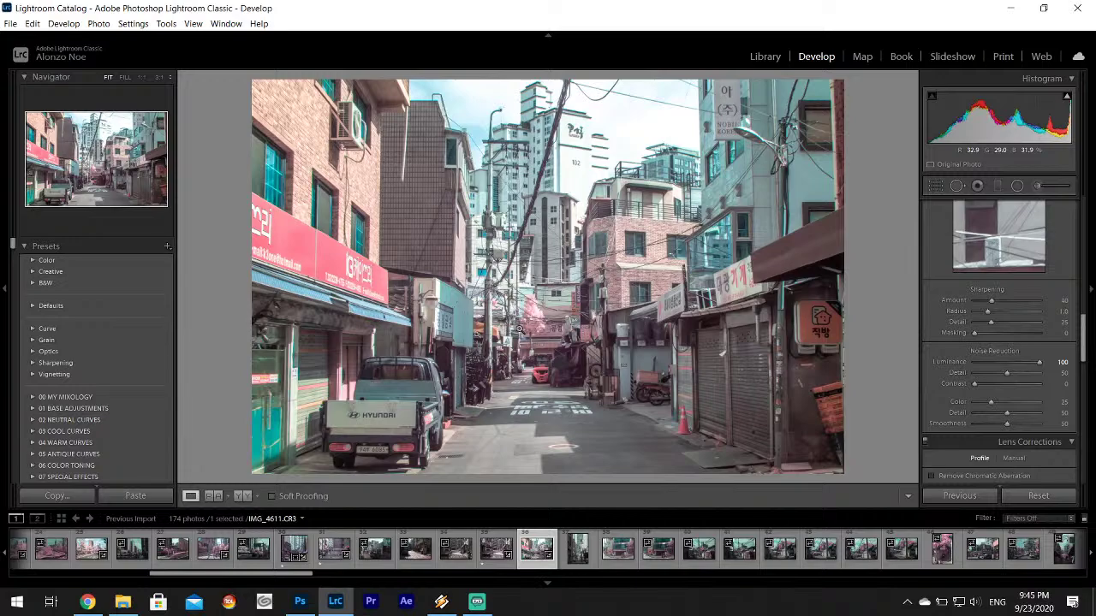
# - Reset the luminance noise reduction and export IMG_4611 to the Infrared subfolder on the hard drive with the existing export settings
pyautogui.doubleClick(947, 363)
pyautogui.click(11, 23)
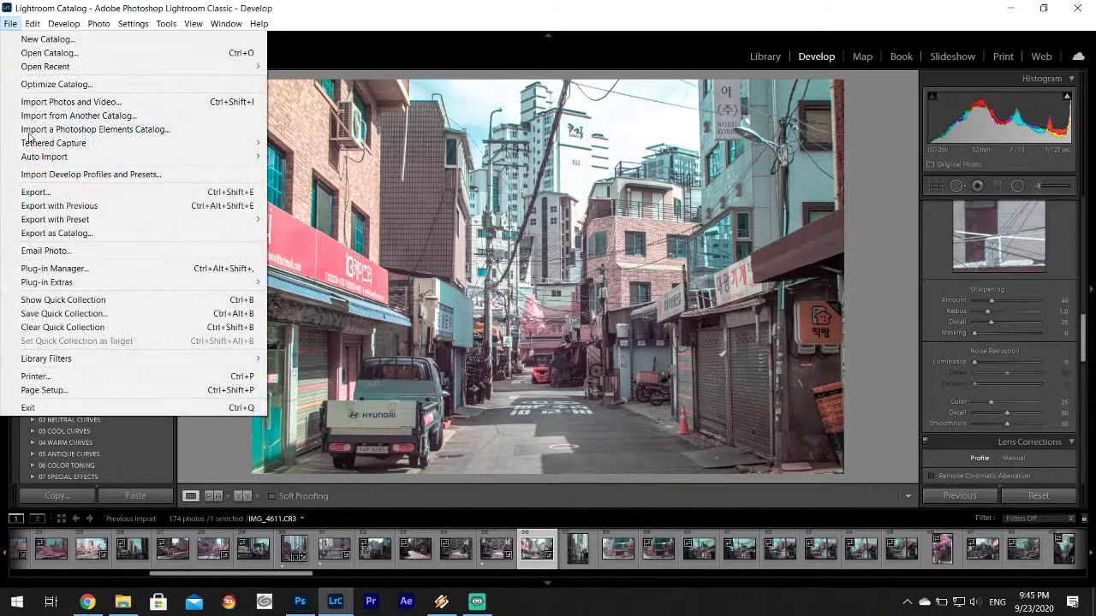
pyautogui.click(36, 191)
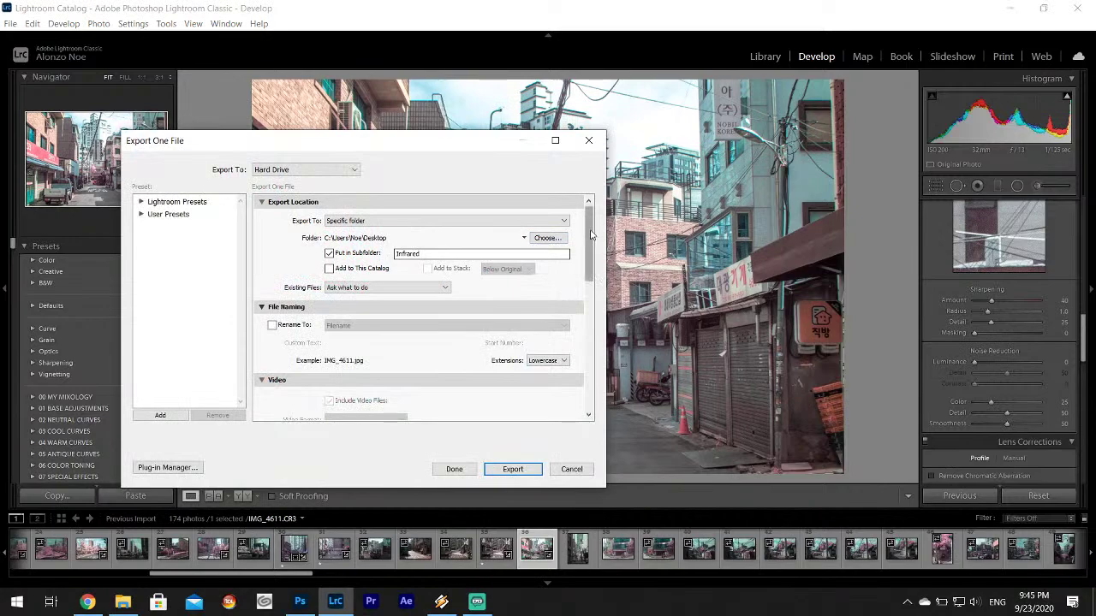
pyautogui.moveTo(591, 236); pyautogui.dragTo(592, 376)
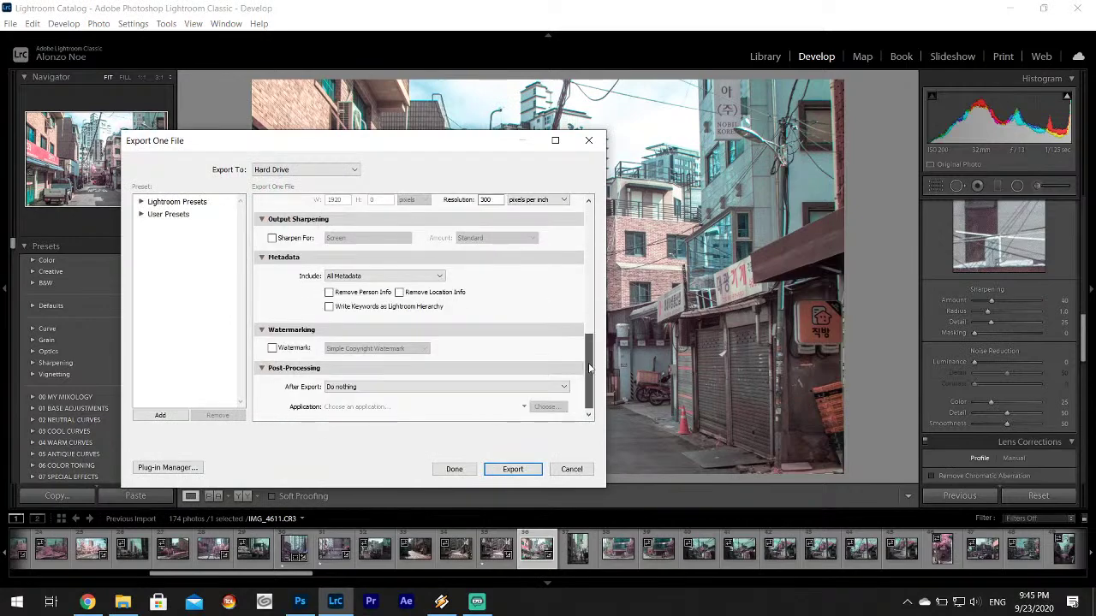
pyautogui.click(531, 469)
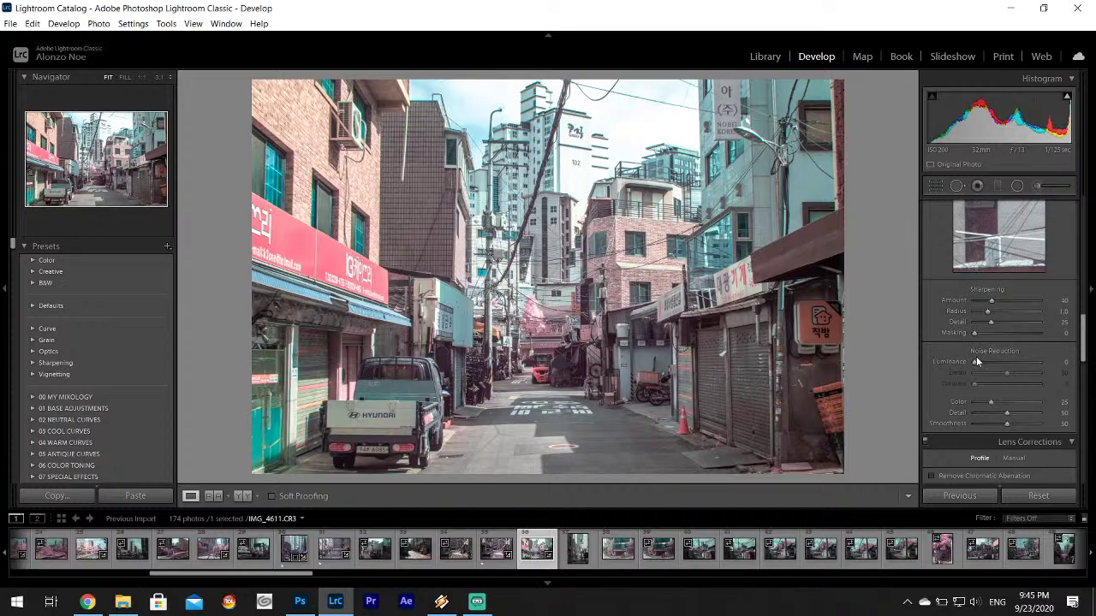
# - Export IMG_4611 again under a unique name with luminance noise reduction set to 100, and rate the photo one star
pyautogui.moveTo(977, 362); pyautogui.dragTo(1057, 380)
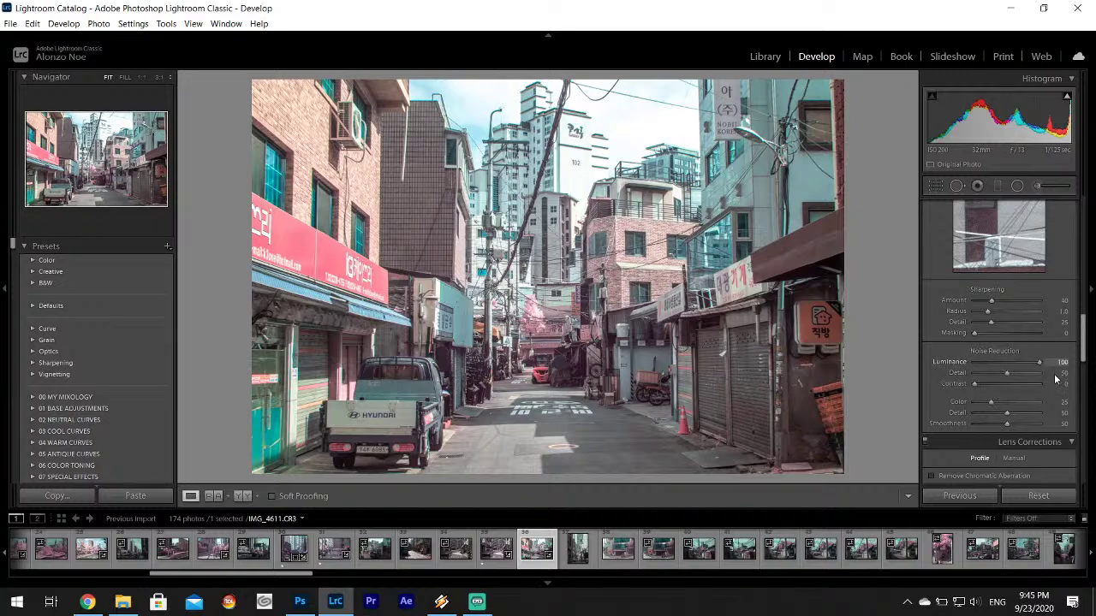
pyautogui.click(10, 23)
pyautogui.click(31, 190)
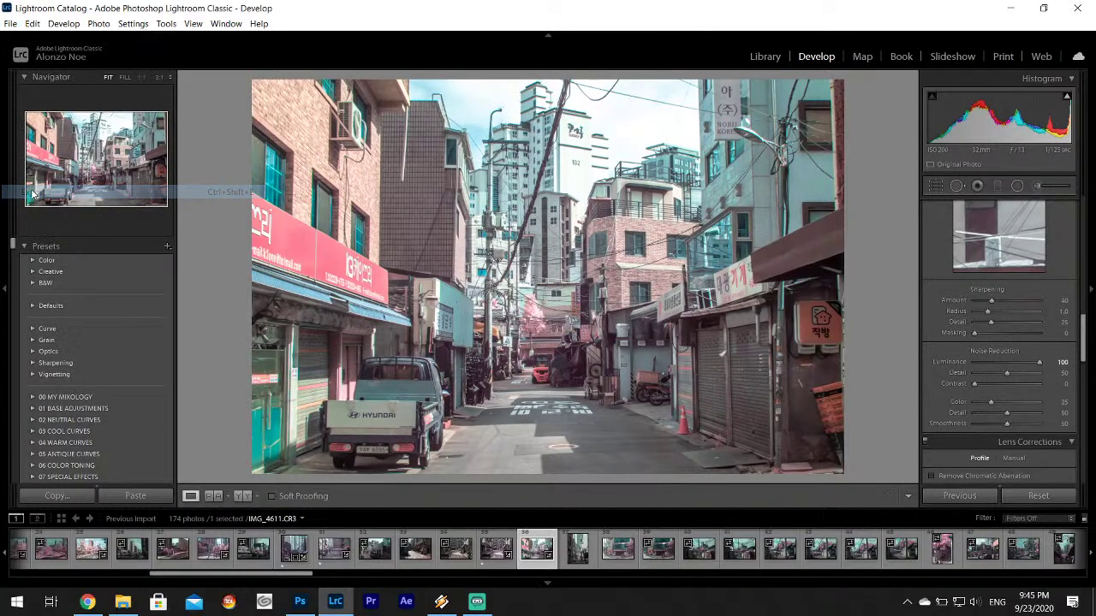
pyautogui.moveTo(589, 241); pyautogui.dragTo(622, 384)
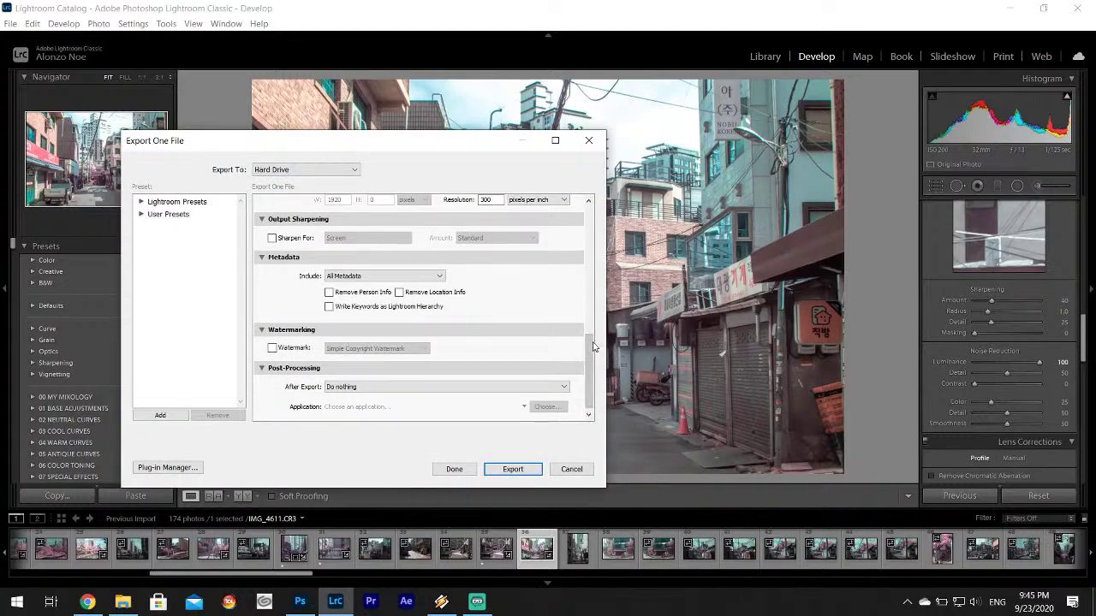
pyautogui.moveTo(590, 345); pyautogui.dragTo(600, 370)
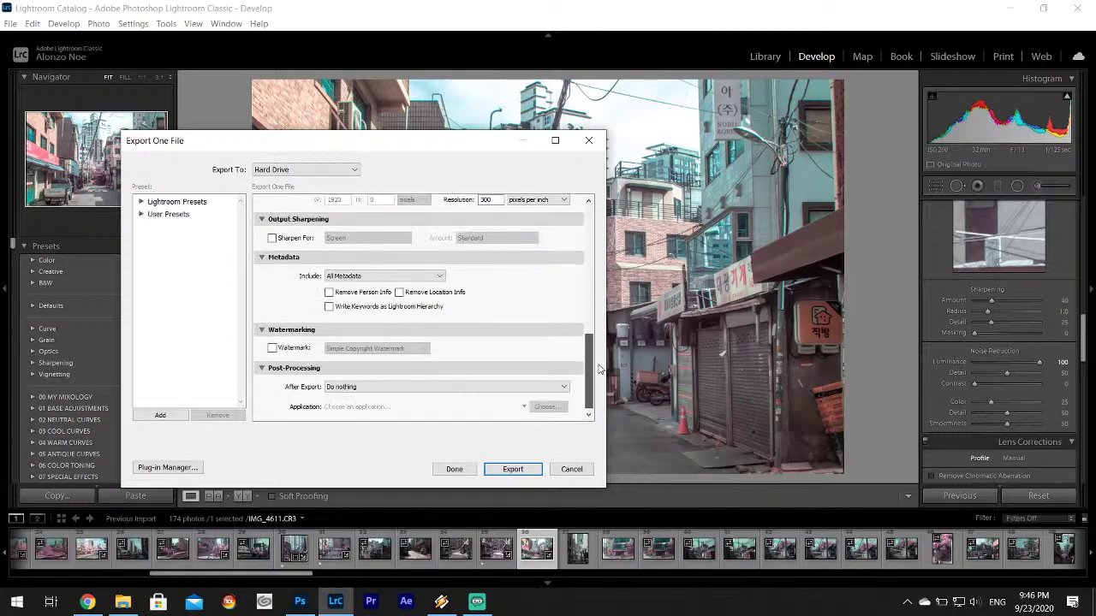
pyautogui.click(509, 472)
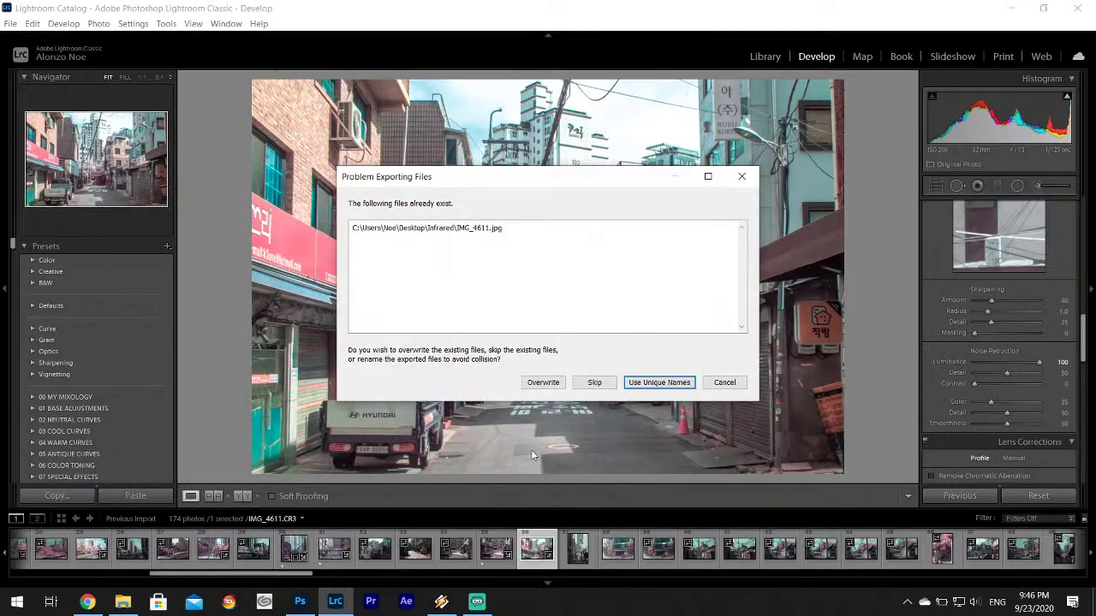
pyautogui.click(656, 383)
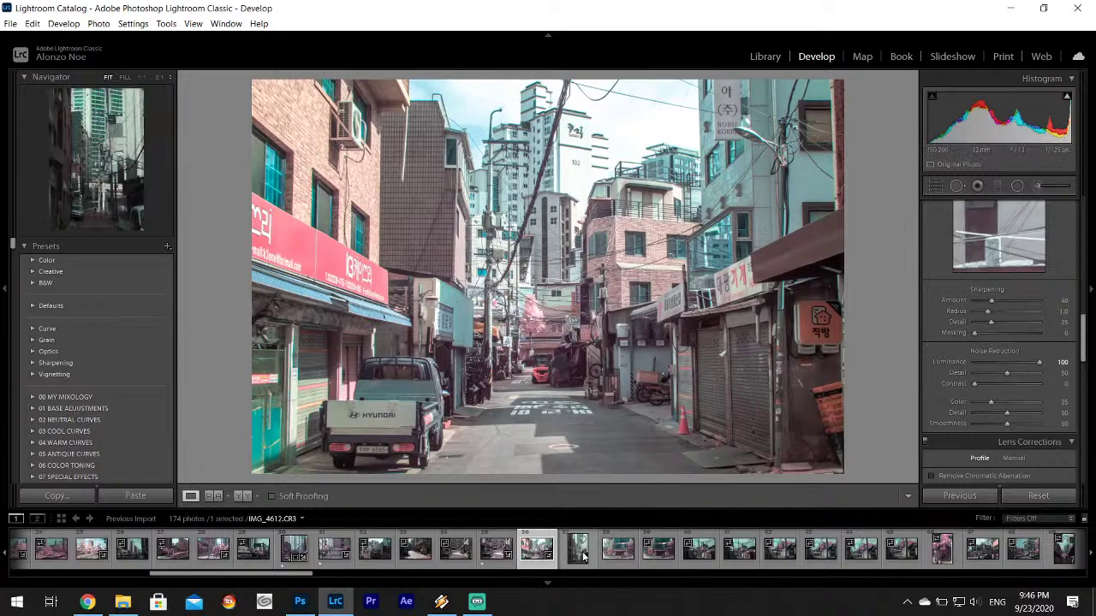
pyautogui.press('1')
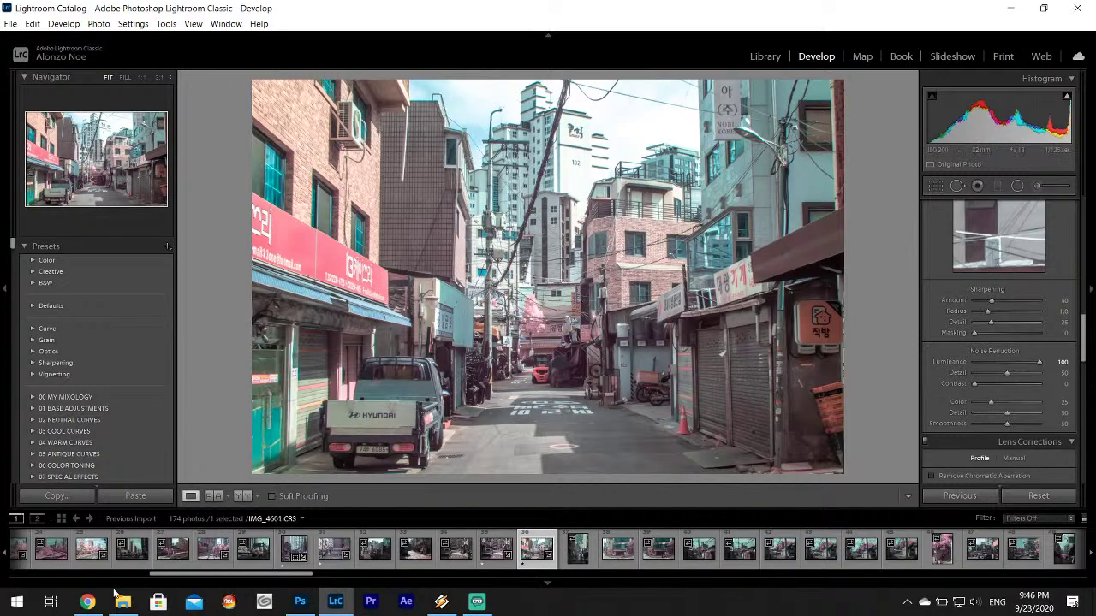
# - Switch to Chrome and close the Reddit train crossing post and the anime beach scene image search
pyautogui.click(87, 602)
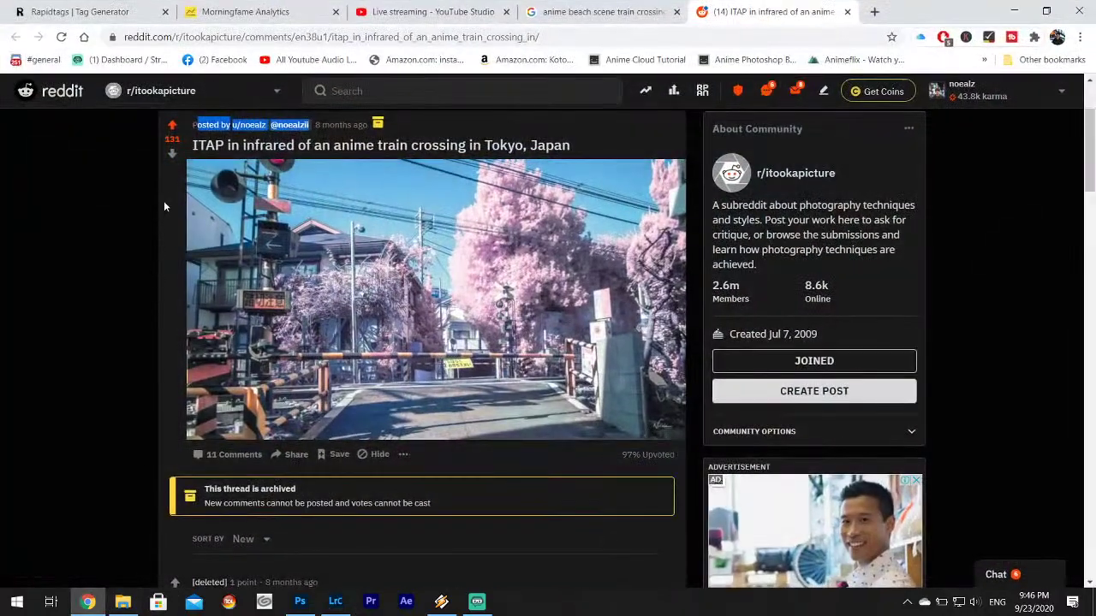
pyautogui.hotkey('ctrl', 'Tab')
pyautogui.hotkey('ctrl', 'Tab')
pyautogui.hotkey('ctrl', 'Tab')
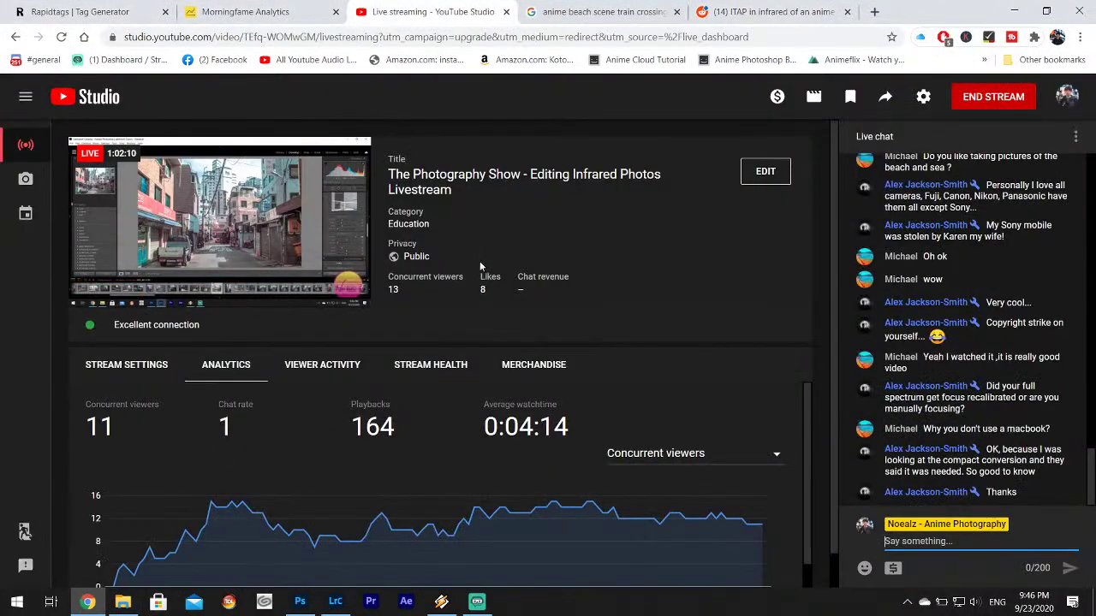
pyautogui.click(789, 8)
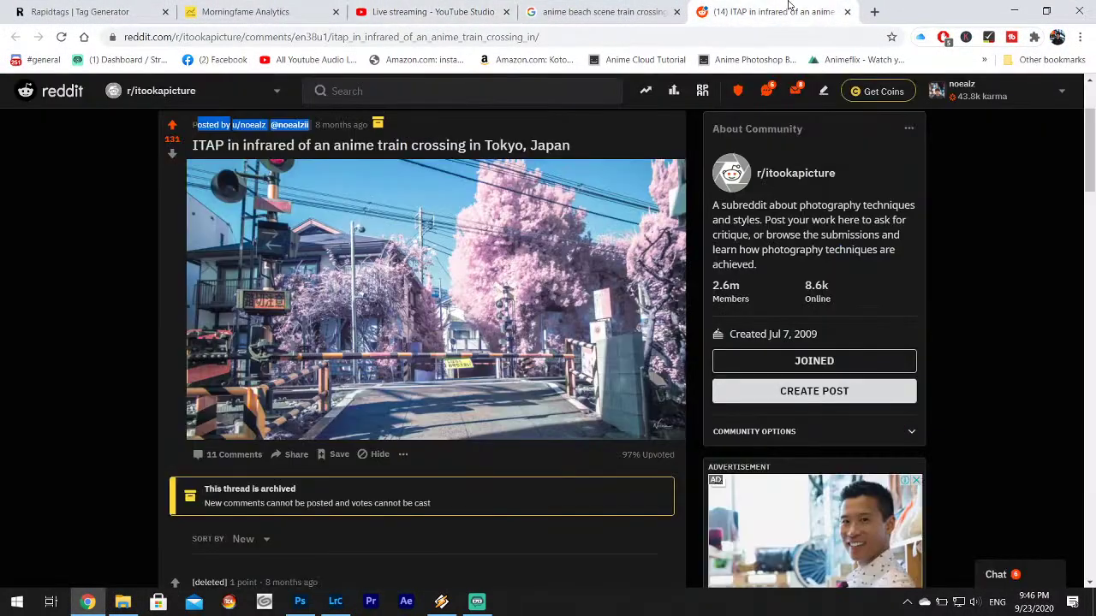
pyautogui.click(848, 11)
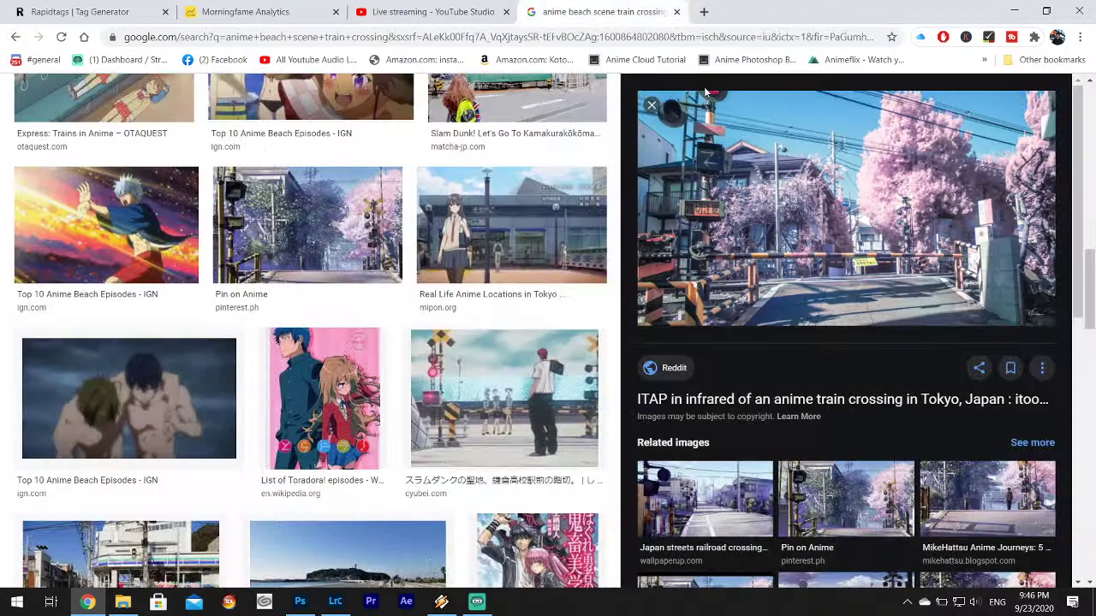
pyautogui.click(677, 11)
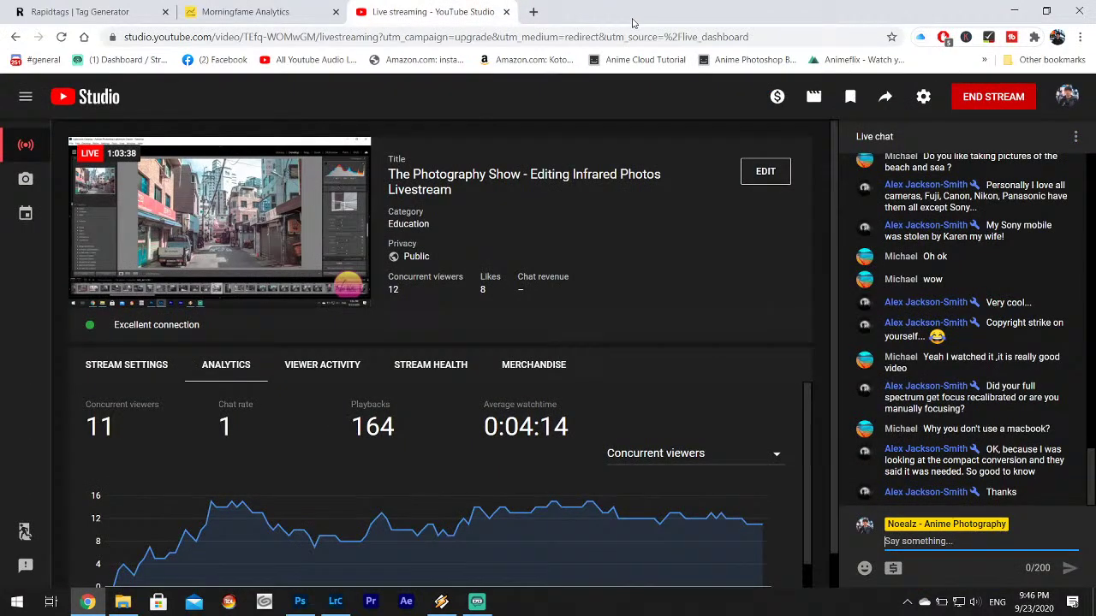
# - Search Google for "kolari vision point and shoot" in a new tab and open the Kolari Pocket product page
pyautogui.click(533, 10)
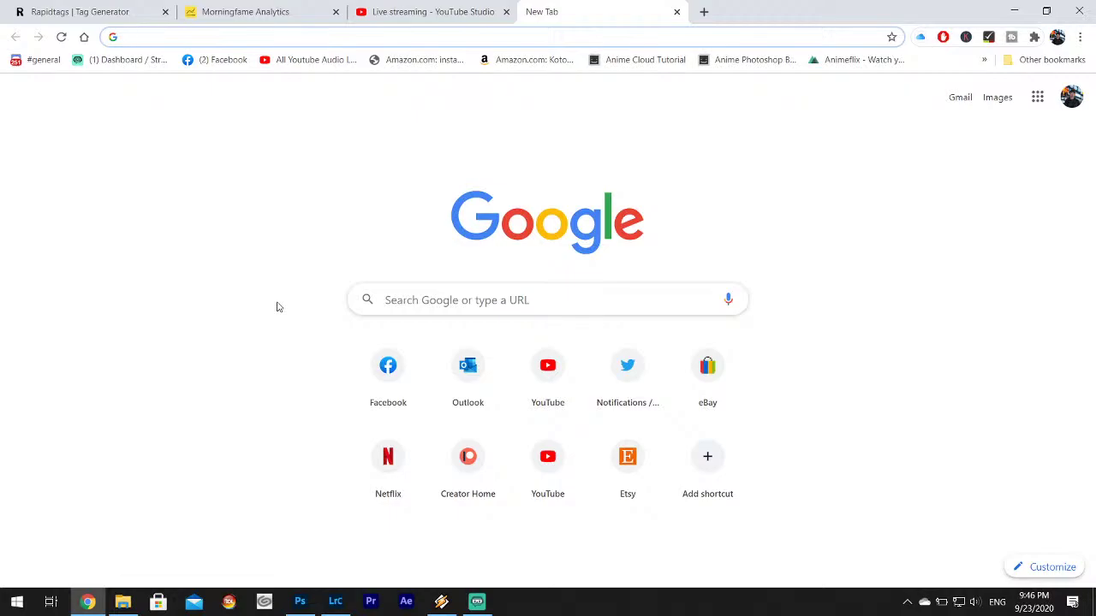
pyautogui.write('kol')
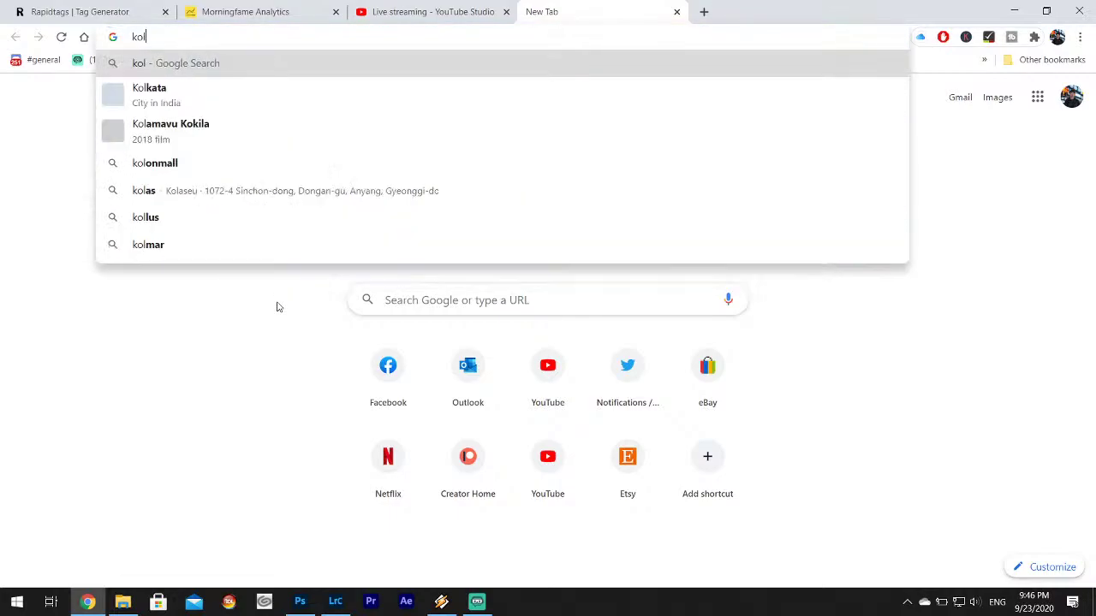
pyautogui.write('ari vision')
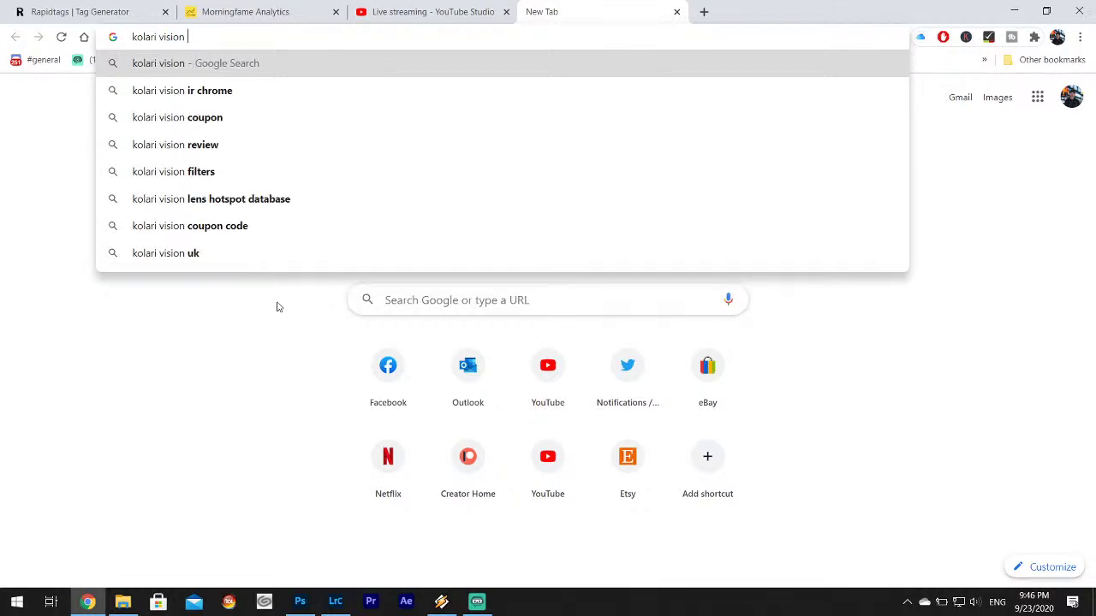
pyautogui.write(' point and shoot')
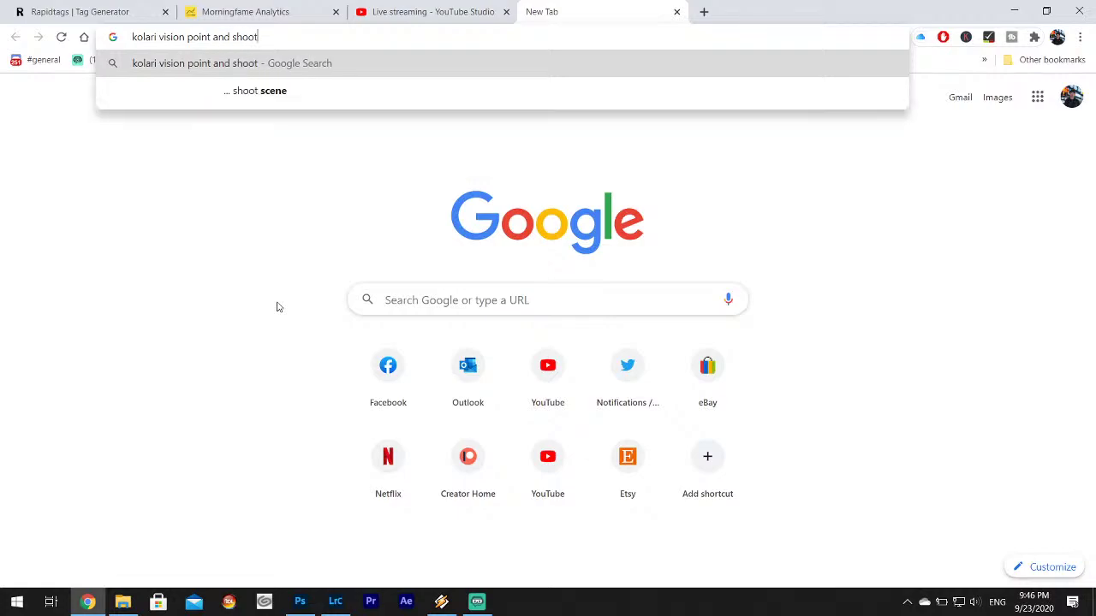
pyautogui.press('Return')
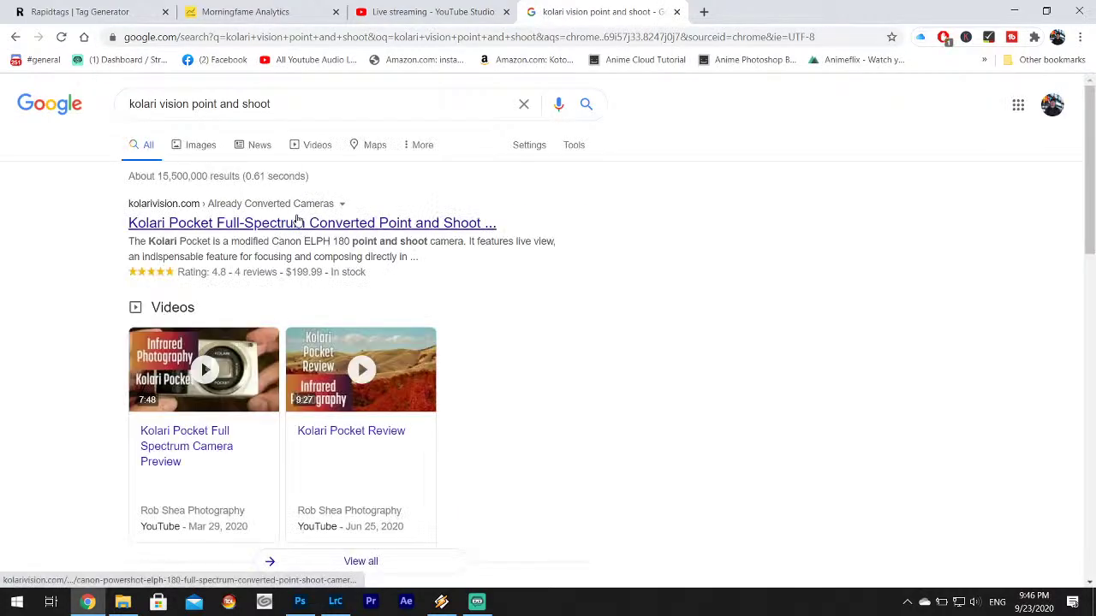
pyautogui.click(291, 224)
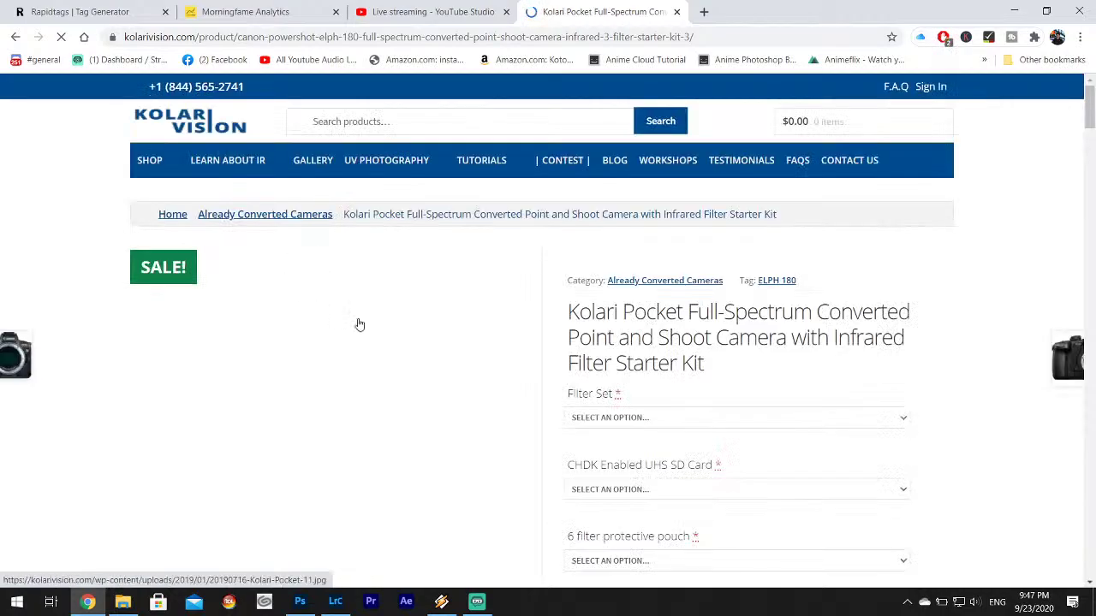
# - Examine the Kolari Pocket's product images: the three filters and the camera with the 590nm, 720nm and Hot Mirror filters
pyautogui.scroll(-1, 303, 296)
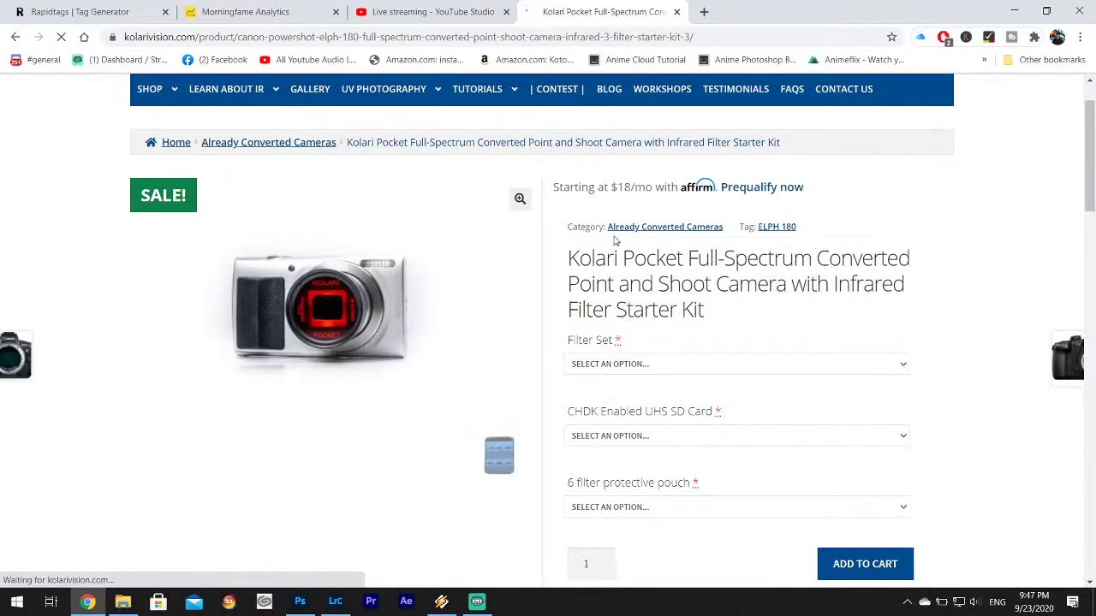
pyautogui.moveTo(697, 258); pyautogui.dragTo(706, 283)
pyautogui.click(753, 316)
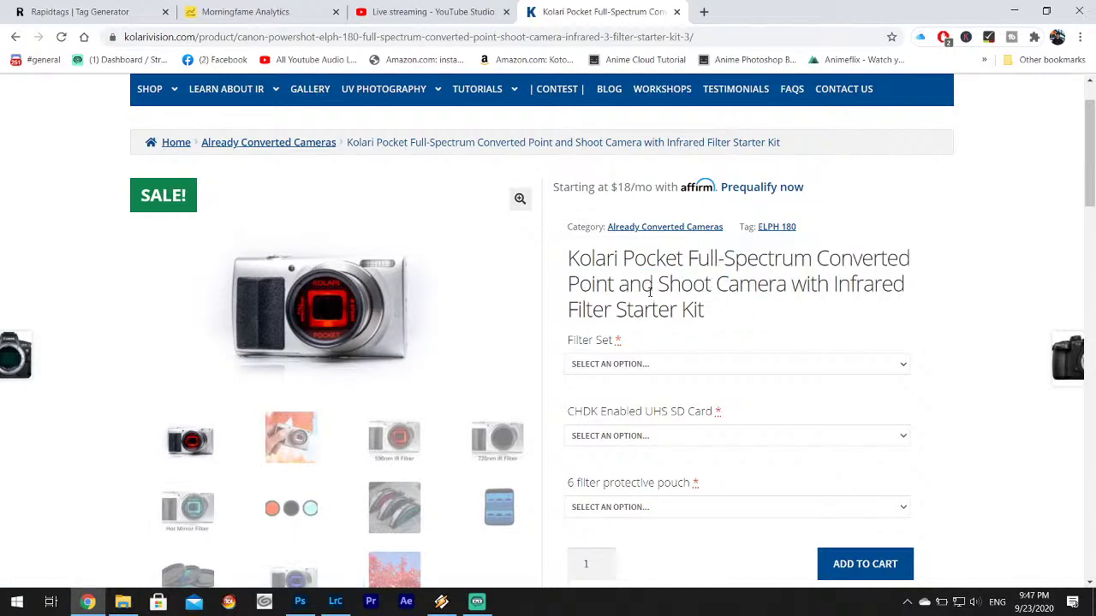
pyautogui.scroll(-1, 368, 256)
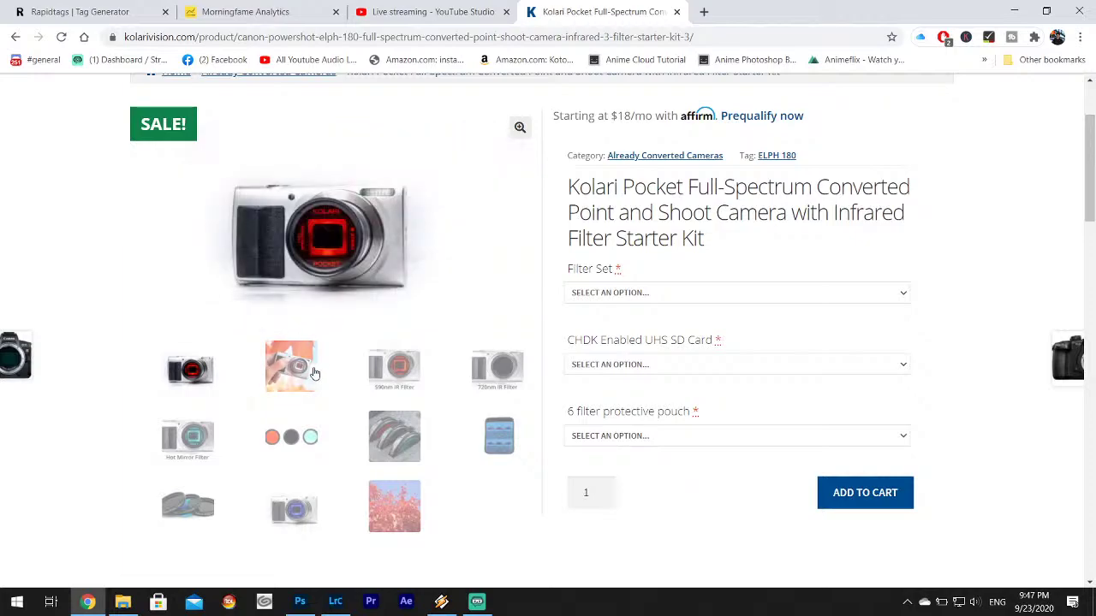
pyautogui.click(291, 437)
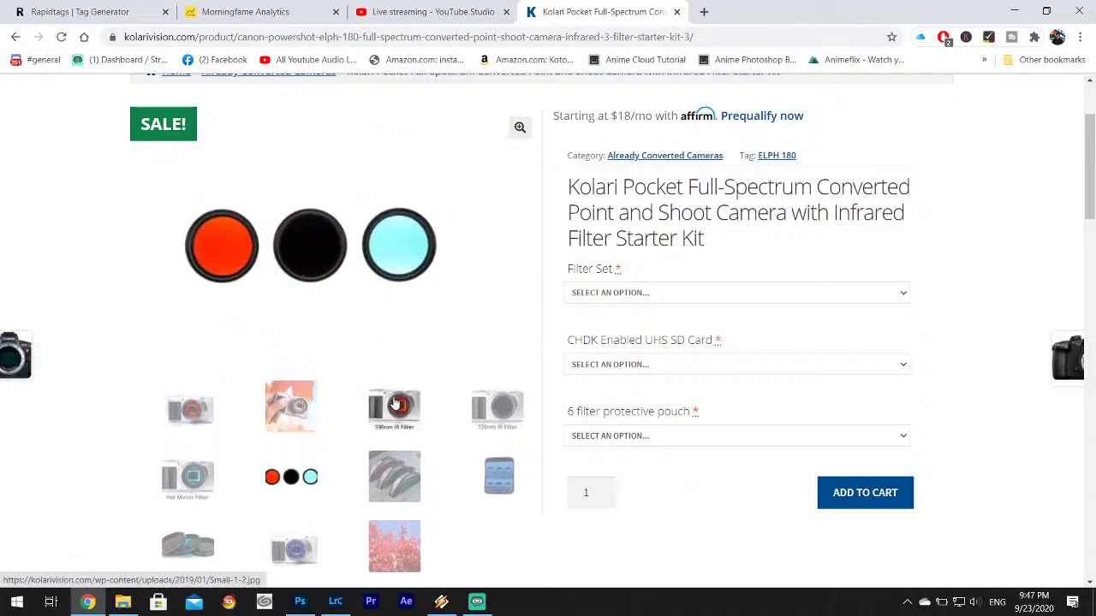
pyautogui.click(395, 401)
pyautogui.click(492, 370)
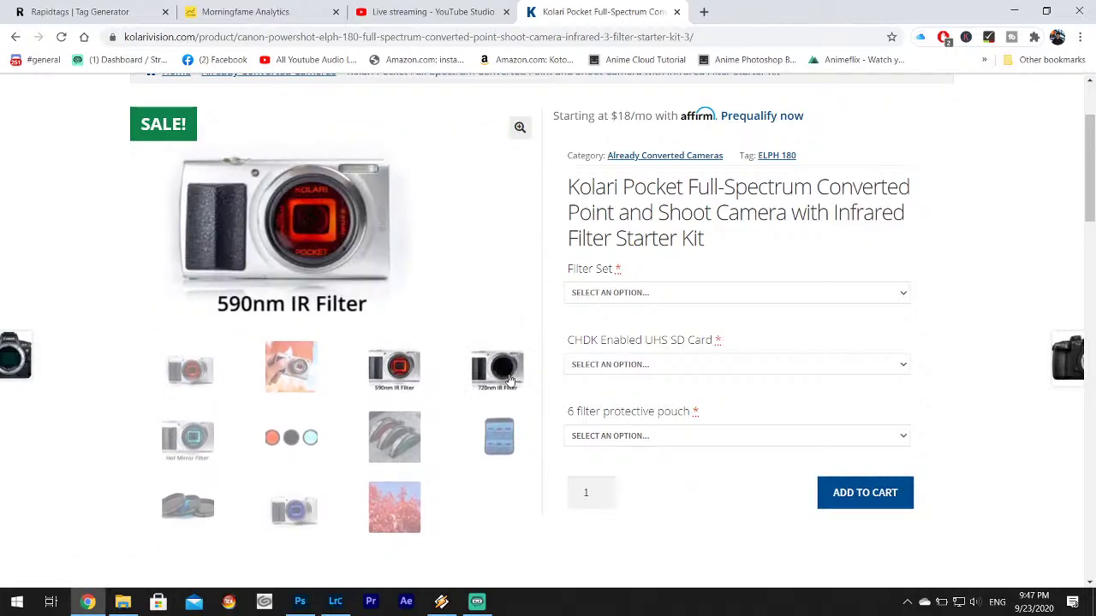
pyautogui.click(197, 443)
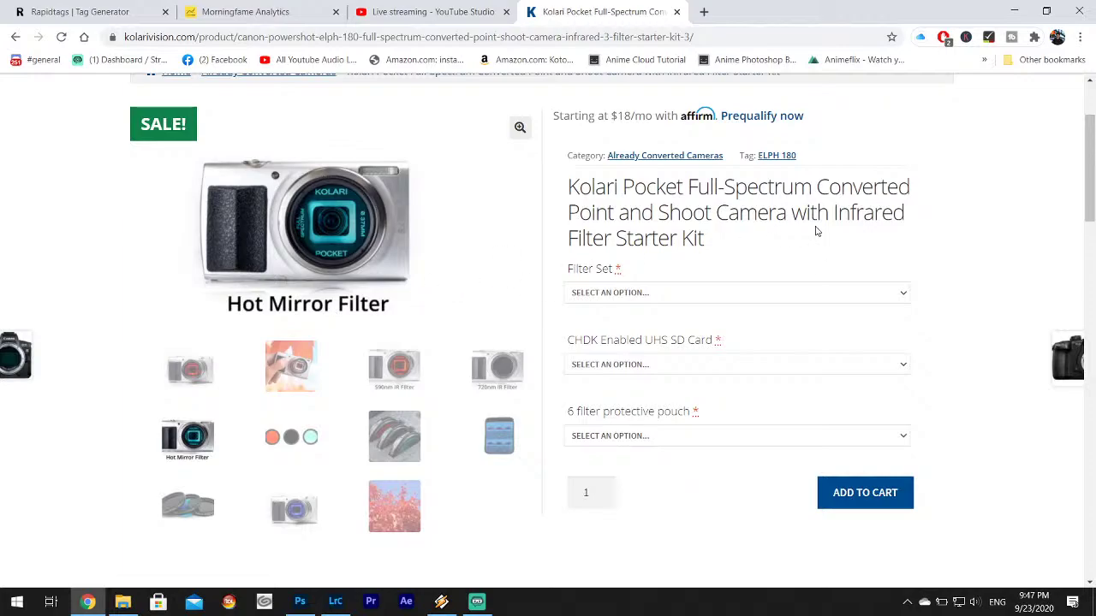
# - Choose the 3-filter starter kit (590nm, 720nm and Hot Mirror) as the filter set and look through the product description and related products
pyautogui.click(804, 292)
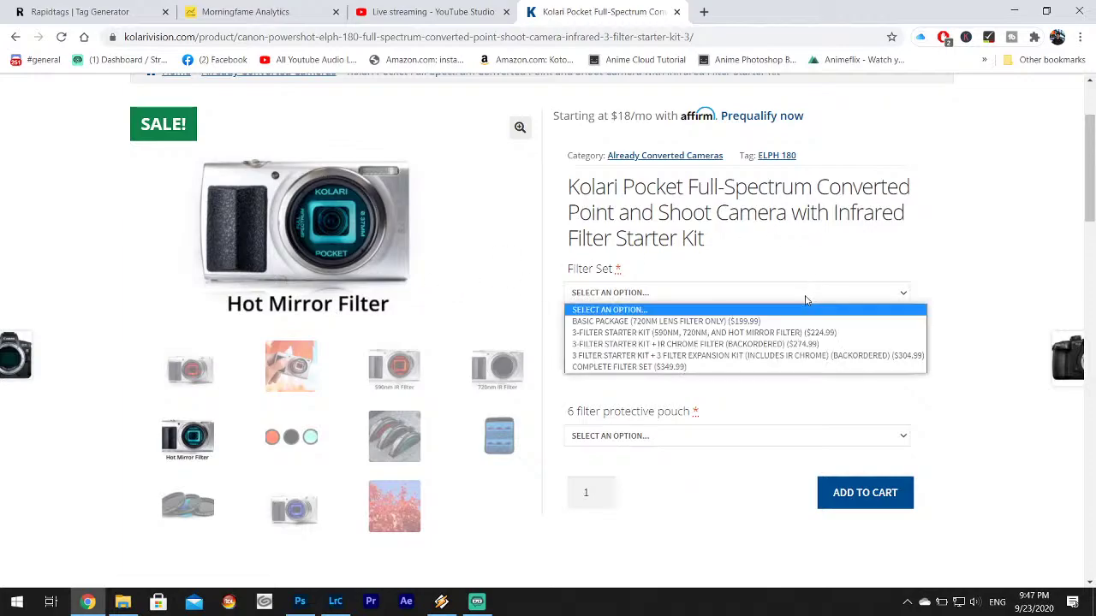
pyautogui.click(771, 333)
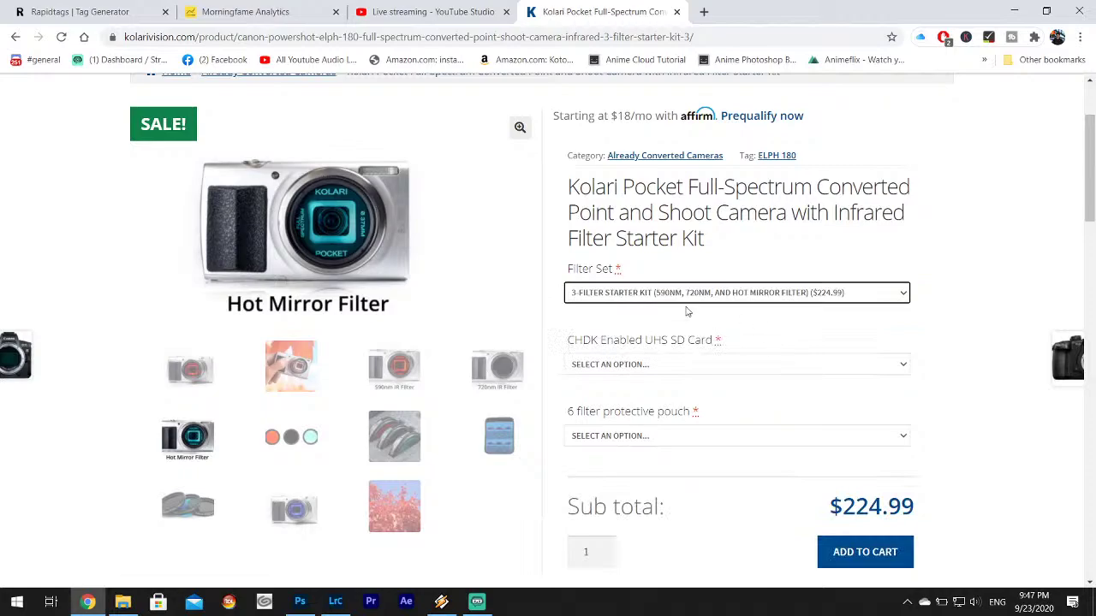
pyautogui.scroll(-8, 638, 340)
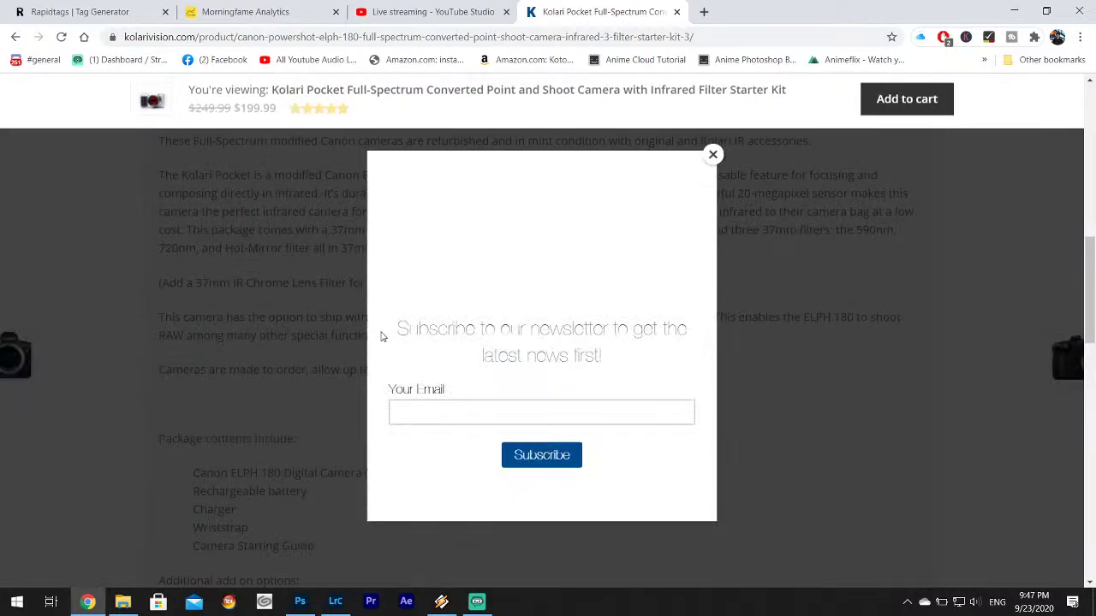
pyautogui.click(713, 155)
pyautogui.scroll(-10, 535, 270)
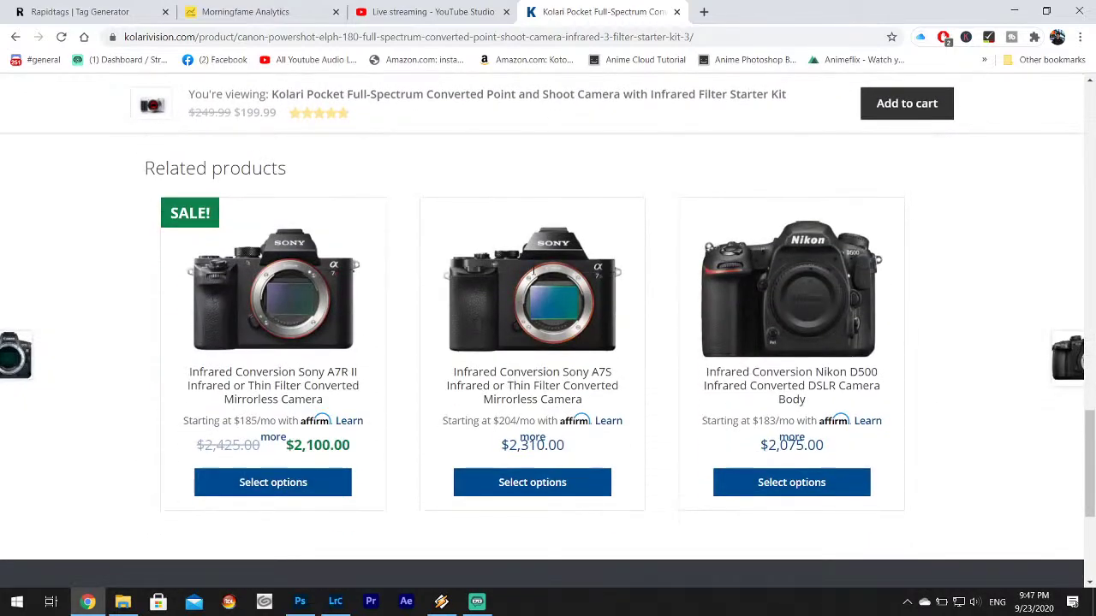
pyautogui.scroll(15, 351, 213)
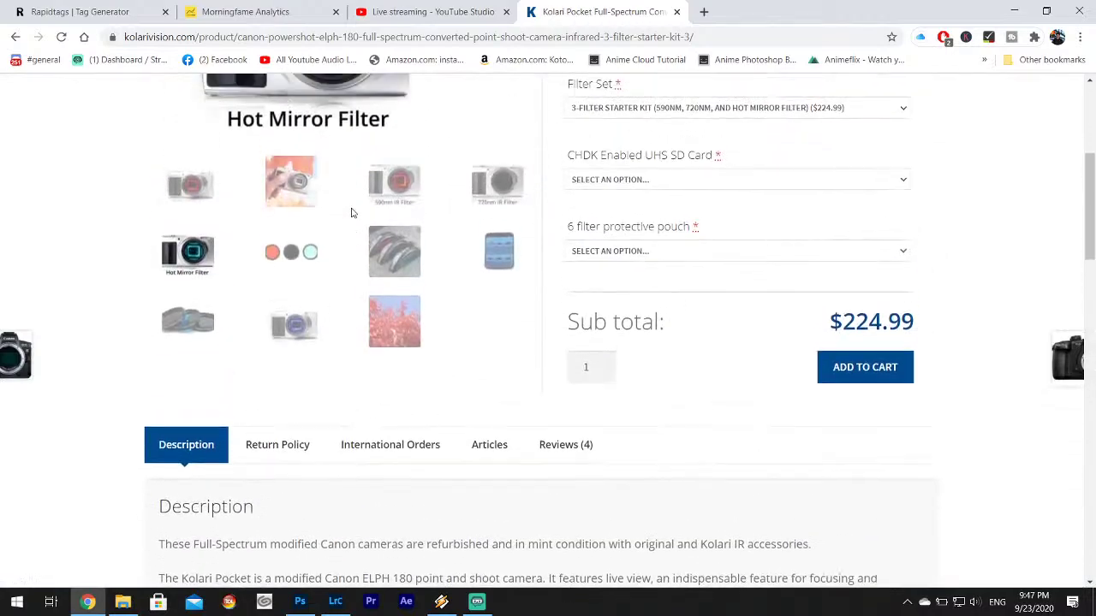
# - Examine more Kolari Pocket product images, including the stacked 37mm filters, the camera with the 590nm IR filter and the six-filter pouch
pyautogui.scroll(-3, 351, 212)
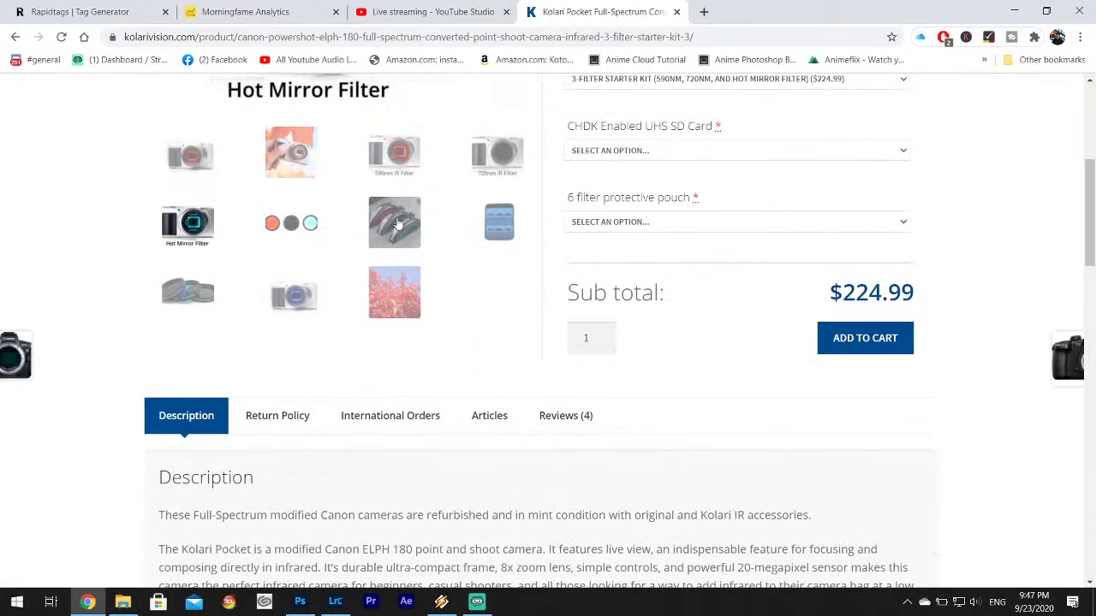
pyautogui.click(395, 221)
pyautogui.scroll(3, 394, 221)
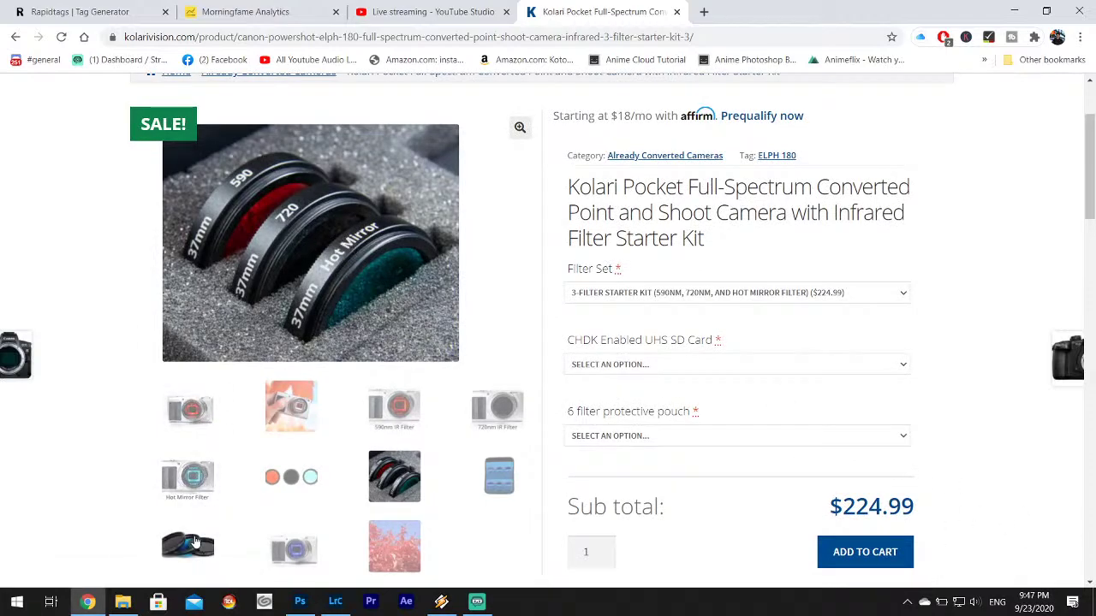
pyautogui.click(310, 536)
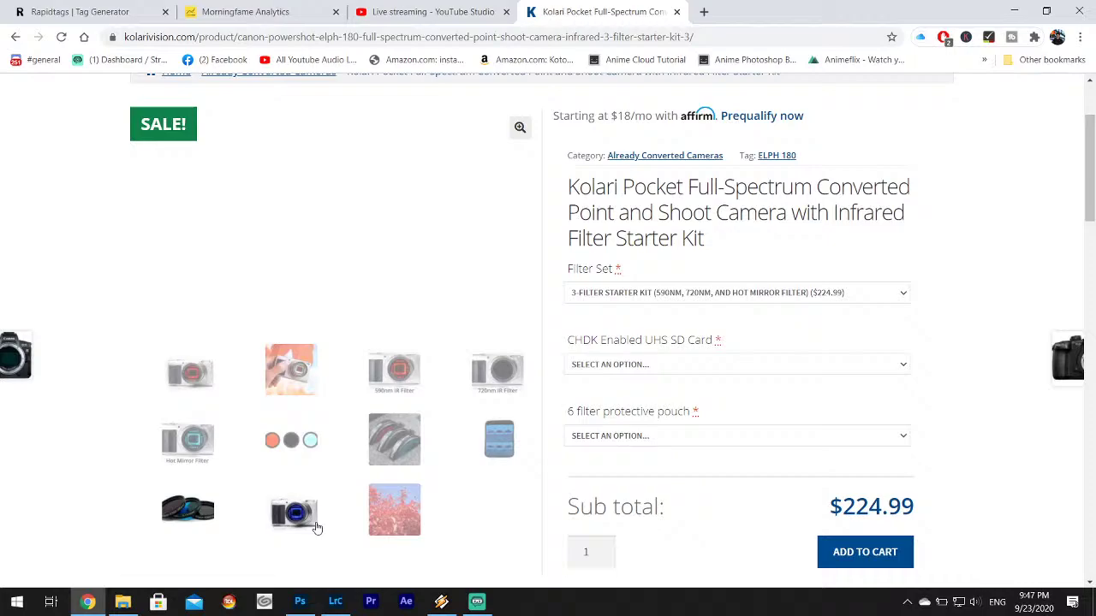
pyautogui.click(292, 438)
pyautogui.click(393, 406)
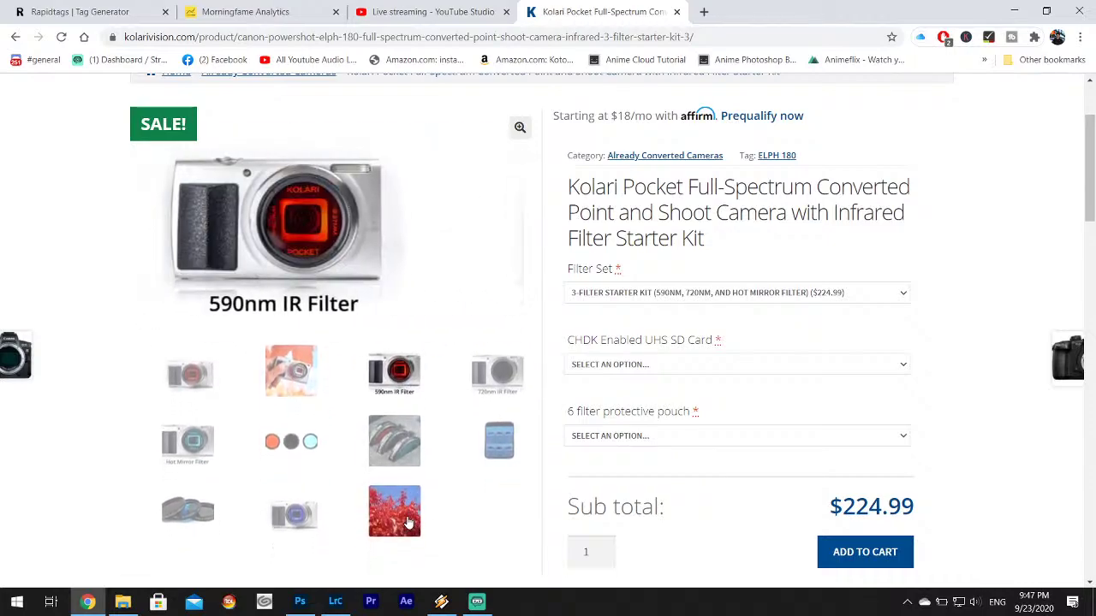
pyautogui.scroll(1, 456, 396)
pyautogui.click(495, 484)
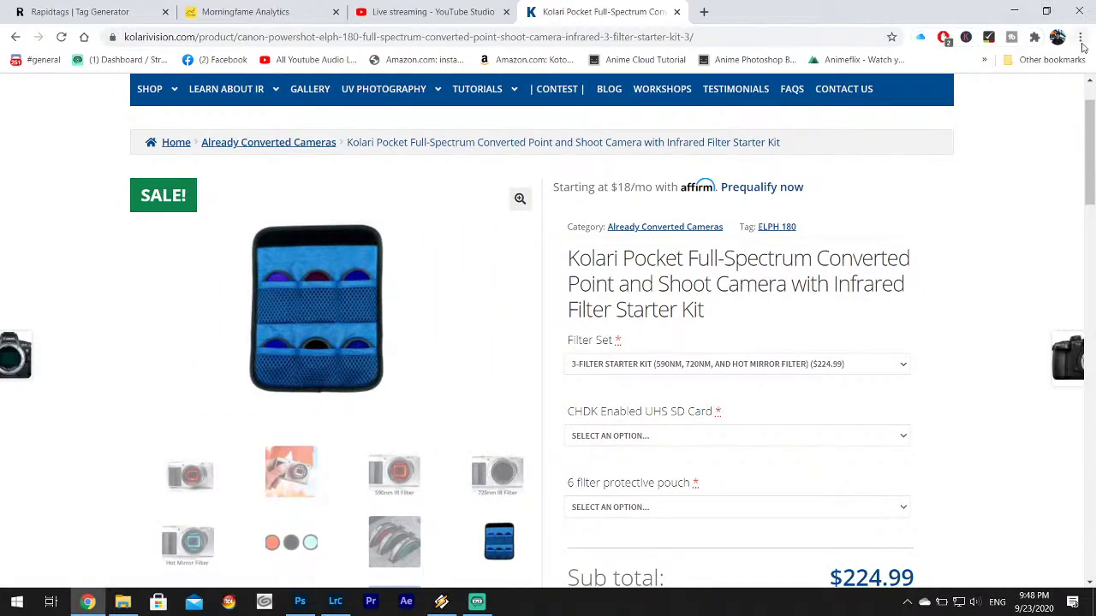
# - Return to Lightroom Classic and paste the copied develop settings onto the alley photo IMG_4612
pyautogui.click(1014, 11)
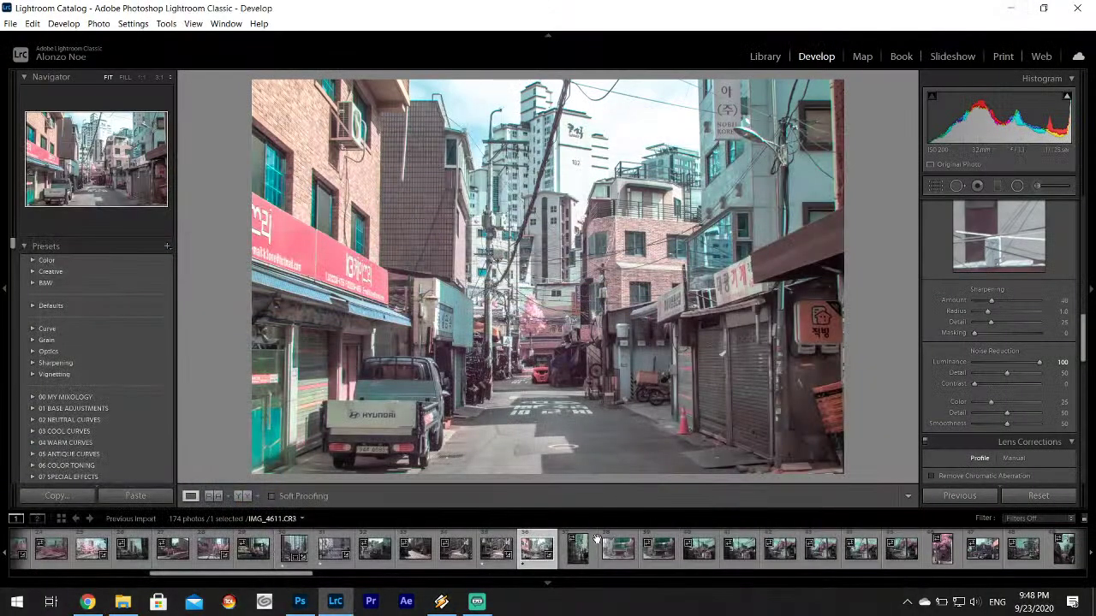
pyautogui.click(577, 555)
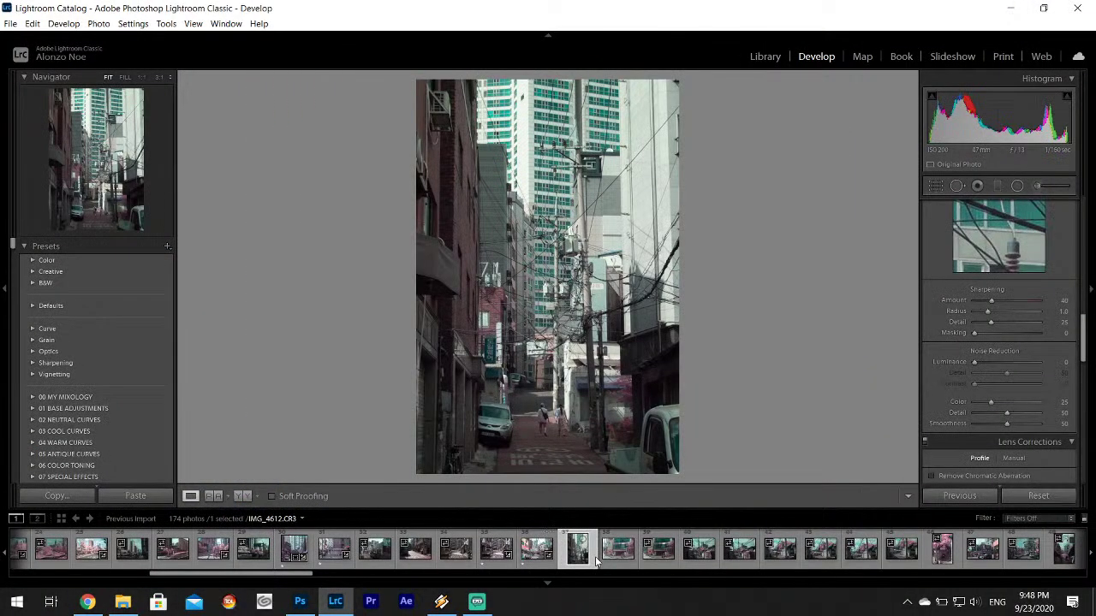
pyautogui.rightClick(587, 562)
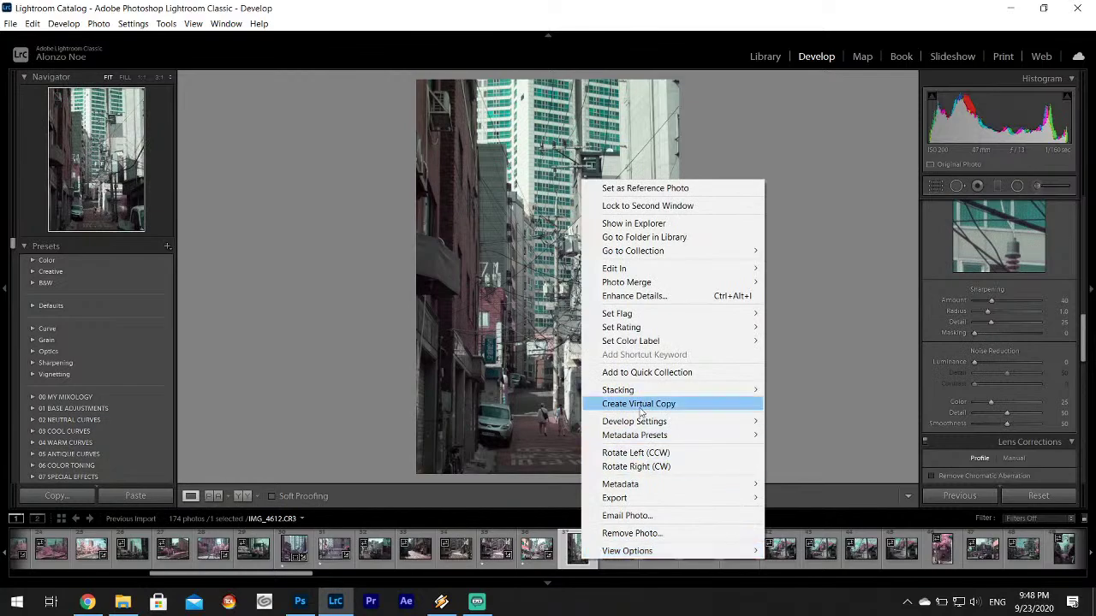
pyautogui.moveTo(639, 422)
pyautogui.click(846, 485)
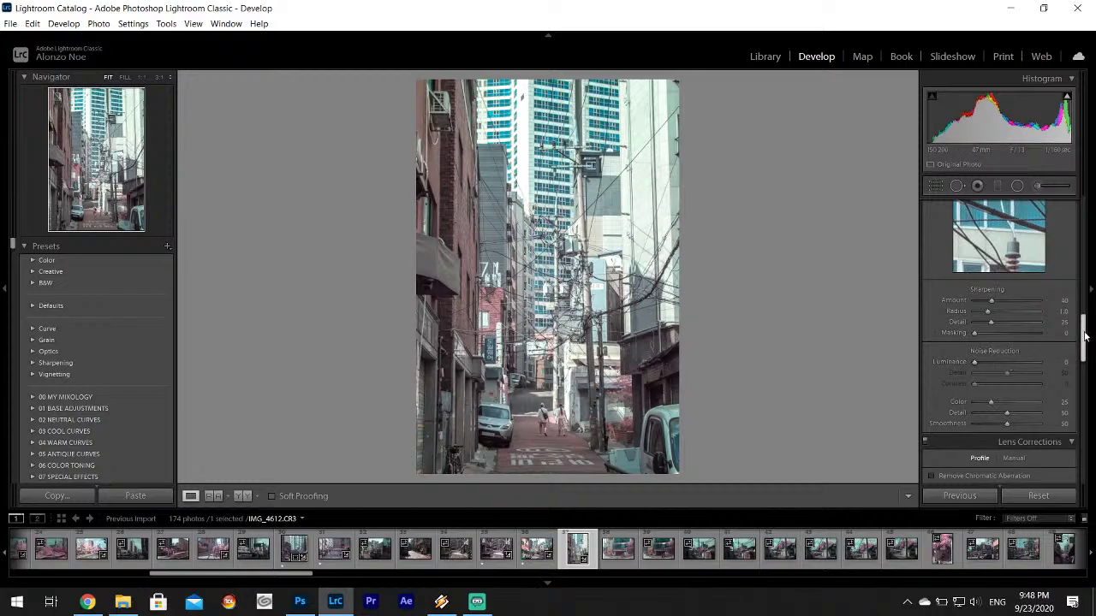
# - Set the saturation of IMG_4612 to +12 in the basic adjustments
pyautogui.scroll(5, 1087, 330)
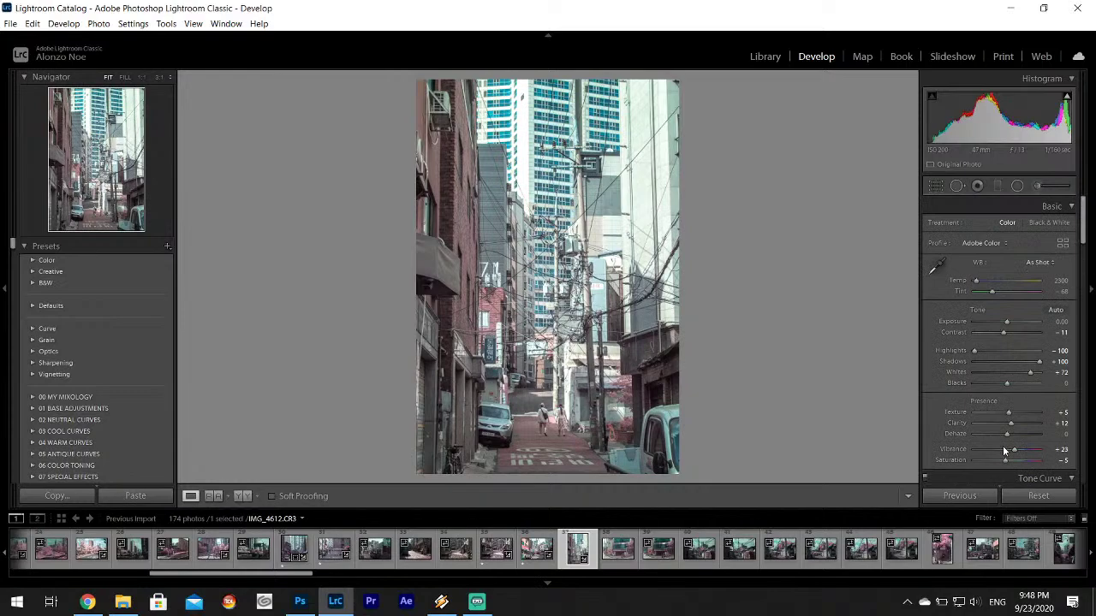
pyautogui.doubleClick(958, 461)
pyautogui.moveTo(1009, 461); pyautogui.dragTo(1010, 461)
# - Tint the split-toning shadows of IMG_4612 a faint blue-violet with a hue of 259
pyautogui.scroll(-10, 1083, 224)
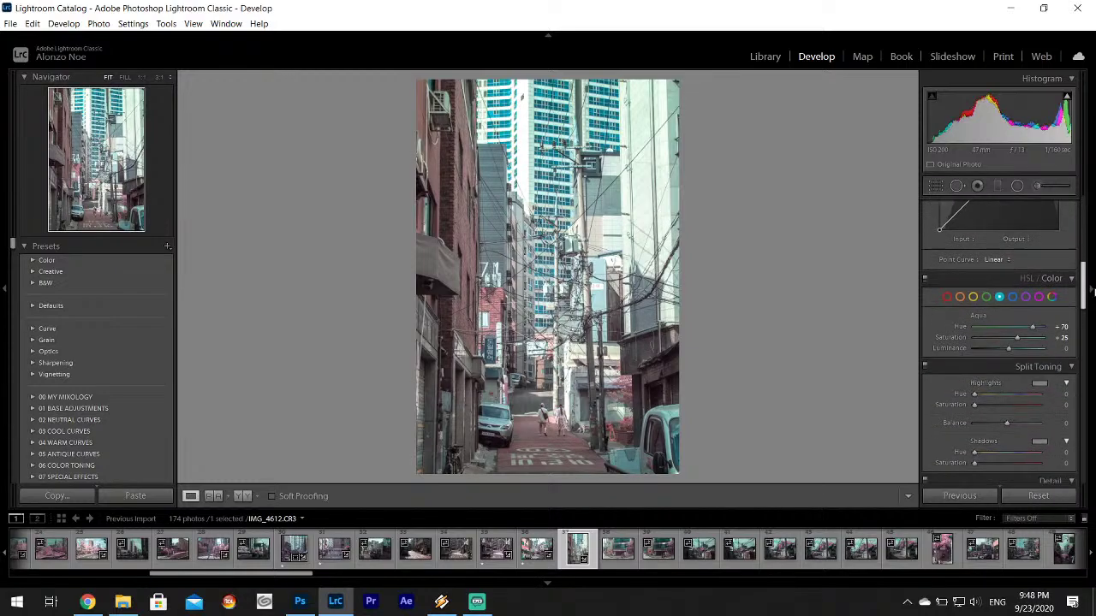
pyautogui.click(1039, 262)
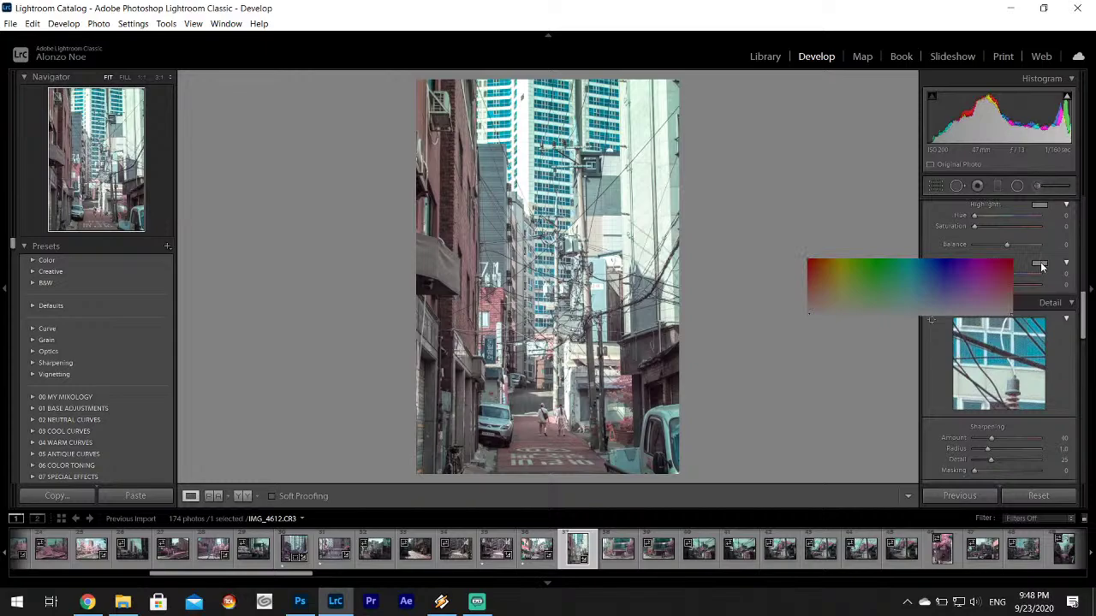
pyautogui.click(959, 309)
pyautogui.moveTo(959, 309)
pyautogui.mouseDown()
pyautogui.moveTo(952, 326)
pyautogui.moveTo(957, 311)
pyautogui.mouseUp()
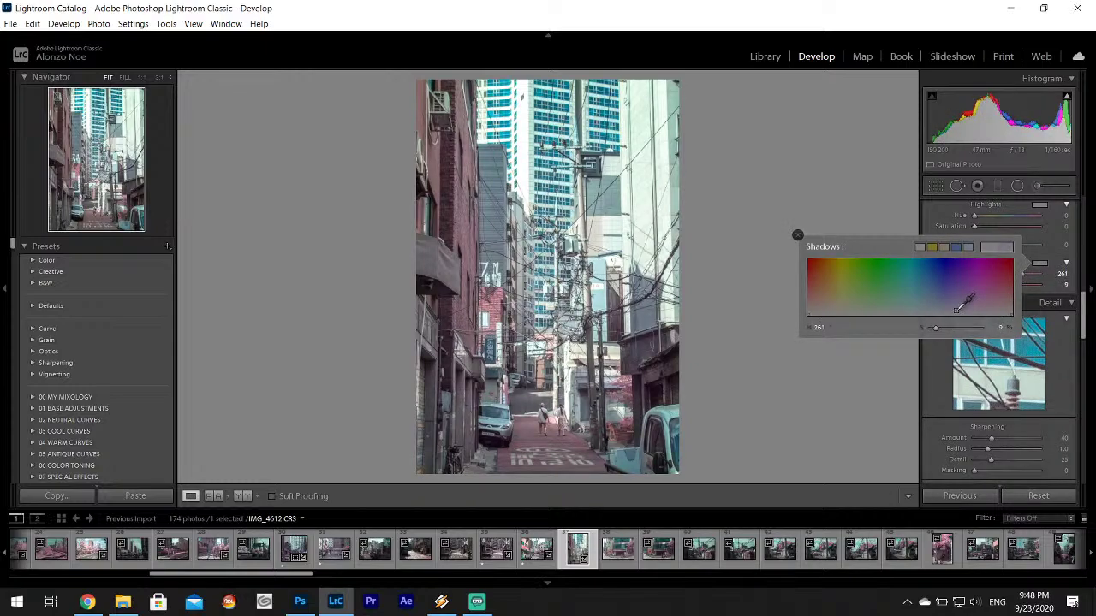
pyautogui.click(797, 236)
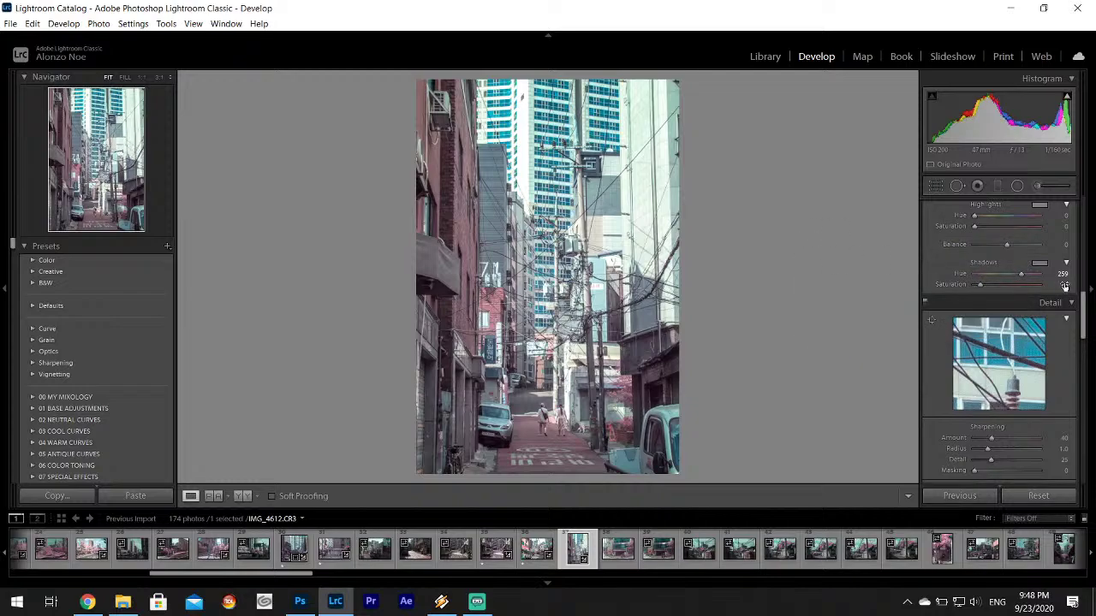
# - Export IMG_4612 to the Infrared subfolder on the Desktop and rate the photo one star
pyautogui.moveTo(1083, 315); pyautogui.dragTo(1082, 221)
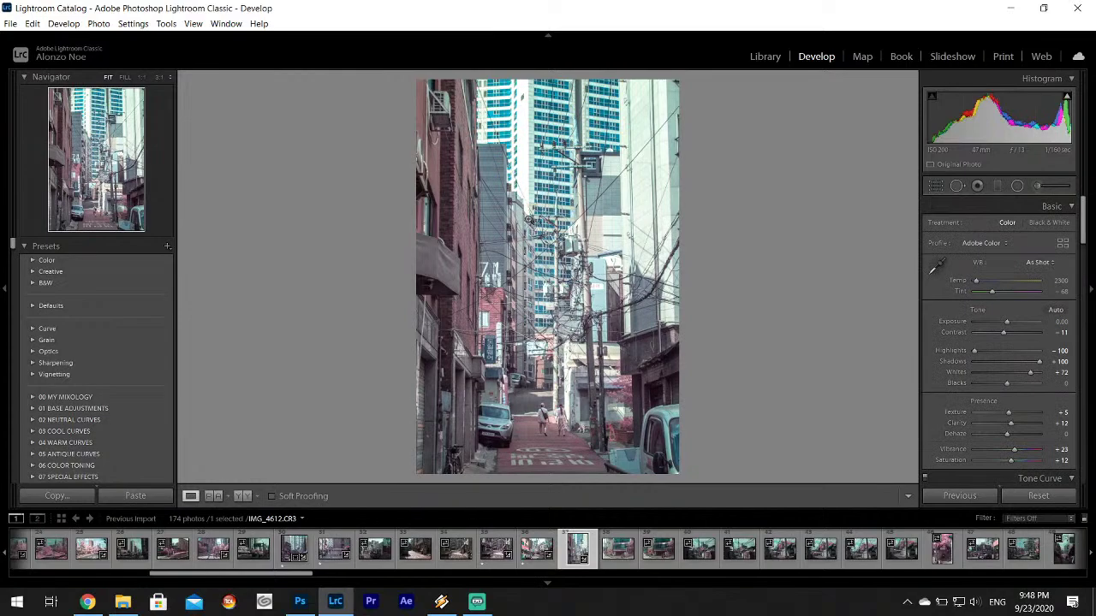
pyautogui.click(10, 23)
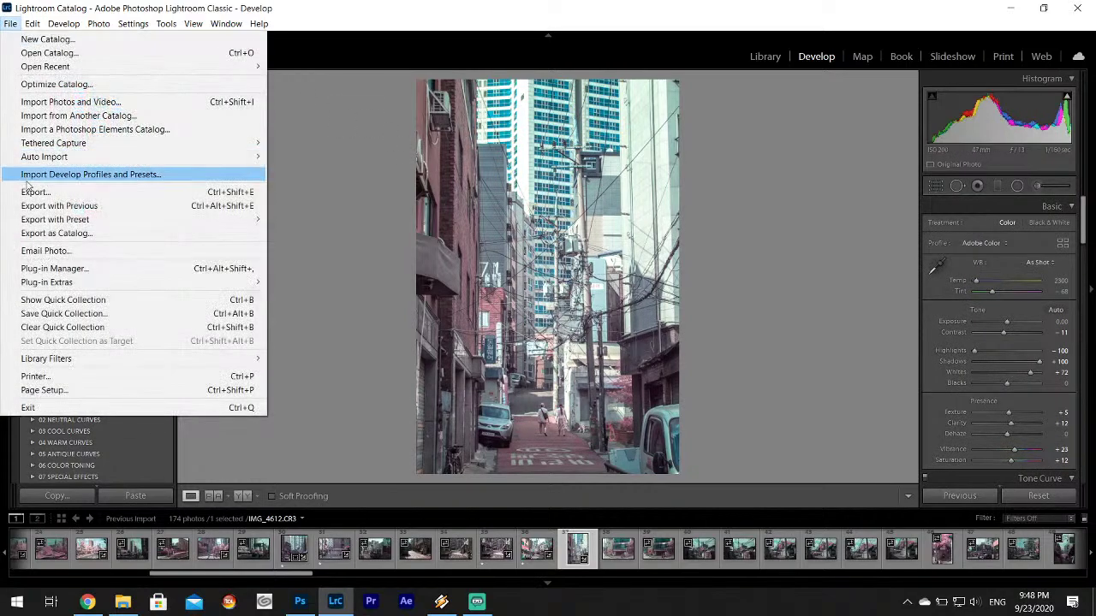
pyautogui.click(47, 192)
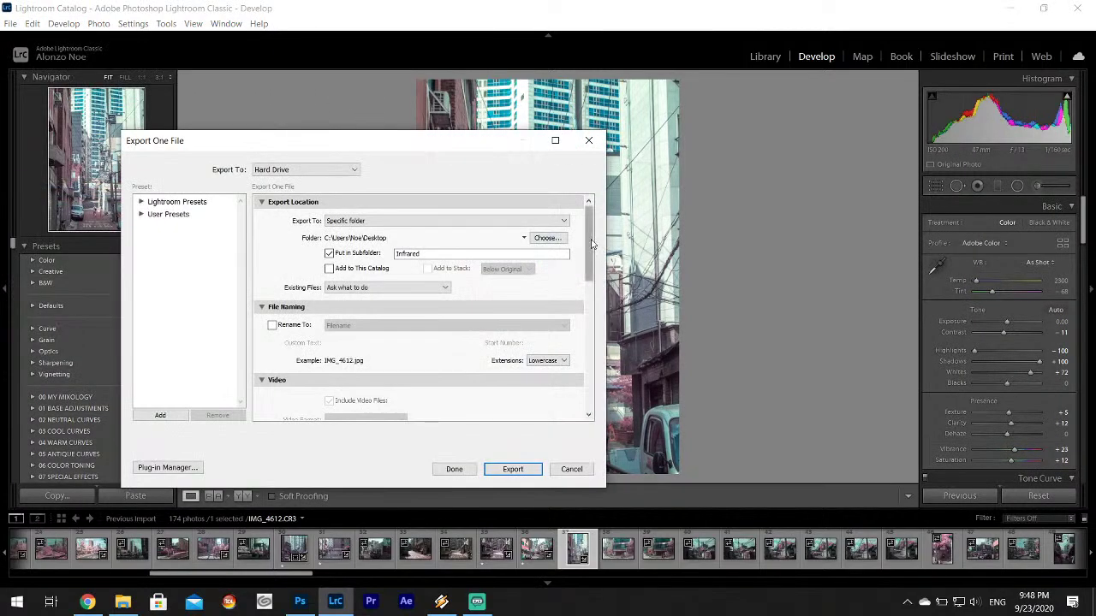
pyautogui.moveTo(591, 249); pyautogui.dragTo(590, 373)
pyautogui.click(516, 470)
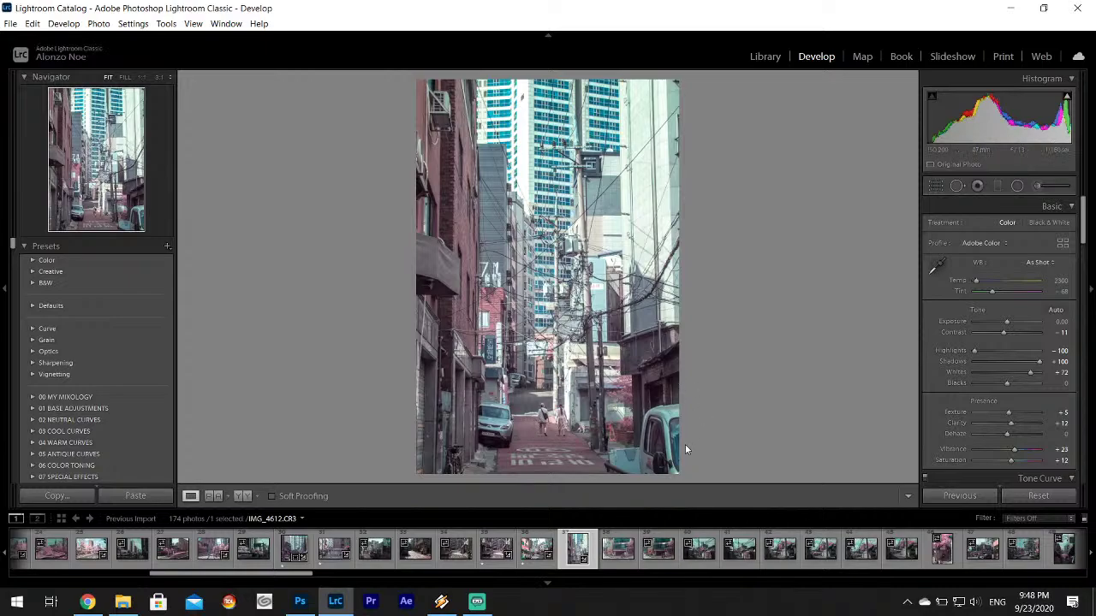
pyautogui.press('1')
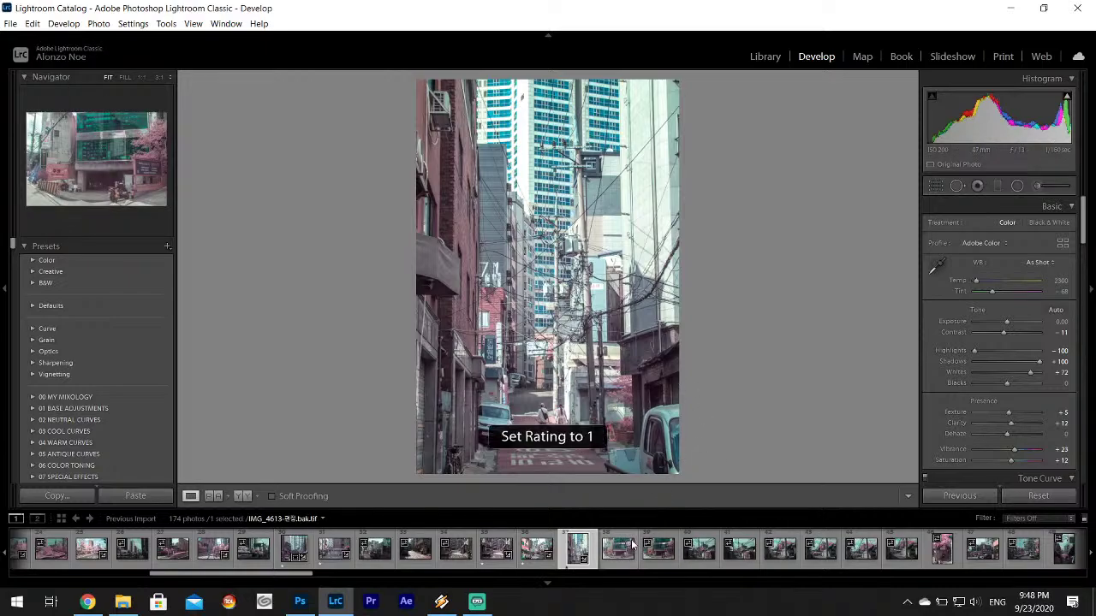
# - View the edited TIFF of IMG_4613, select the IMG_4613.CR3 original and paste the copied develop settings onto it
pyautogui.click(634, 545)
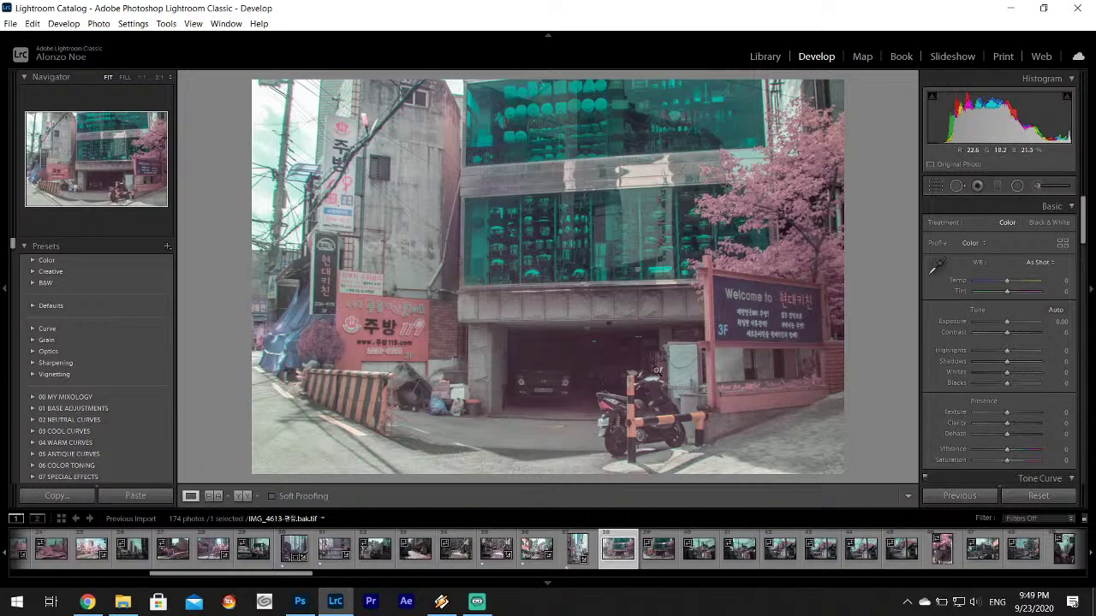
pyautogui.click(660, 553)
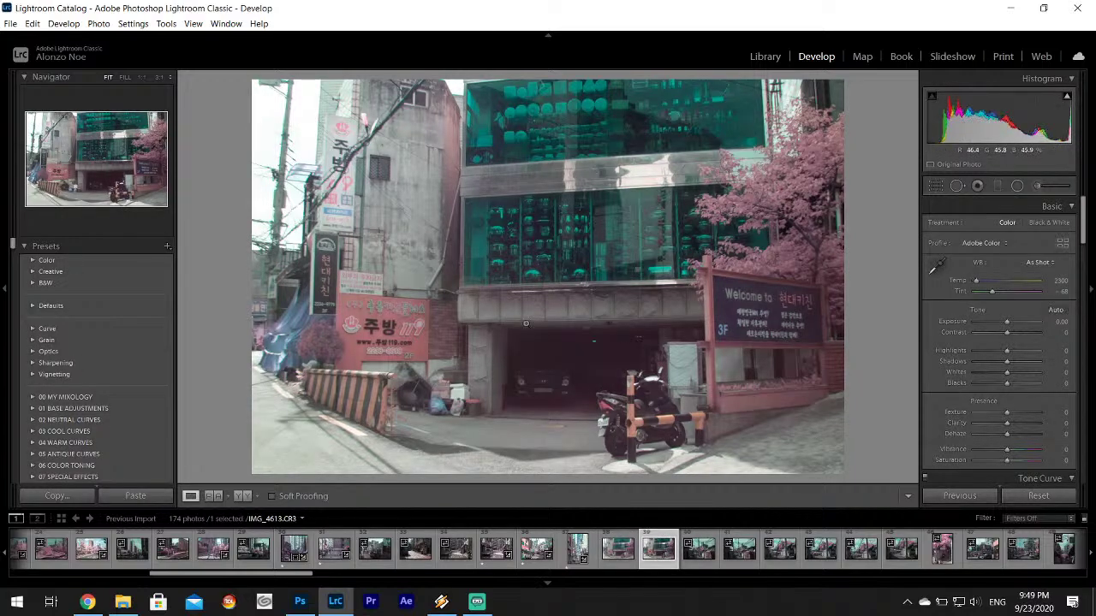
pyautogui.rightClick(666, 558)
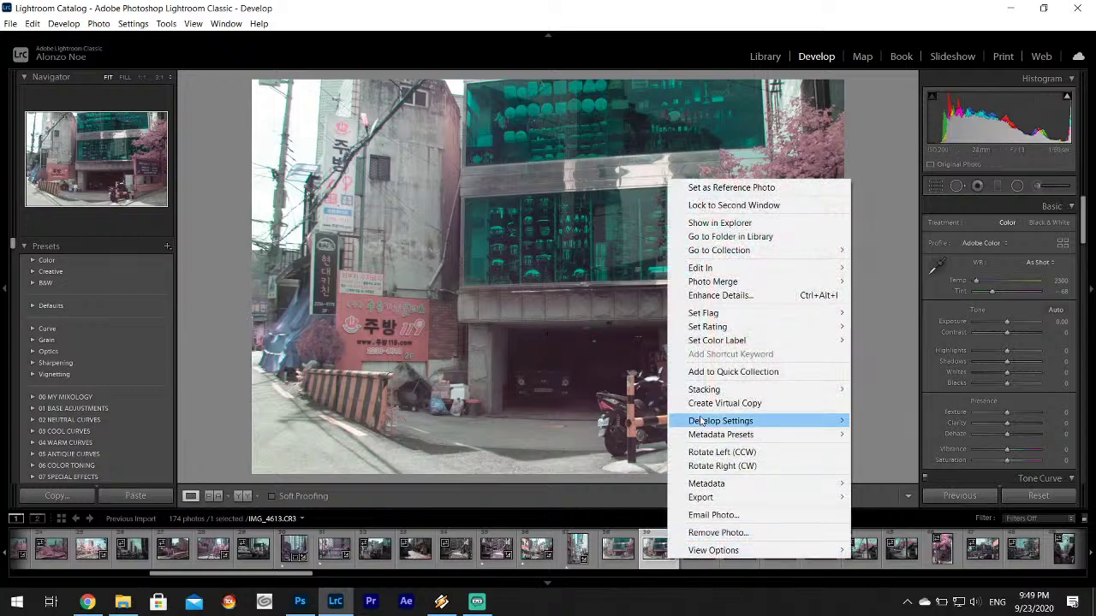
pyautogui.moveTo(822, 420)
pyautogui.click(891, 484)
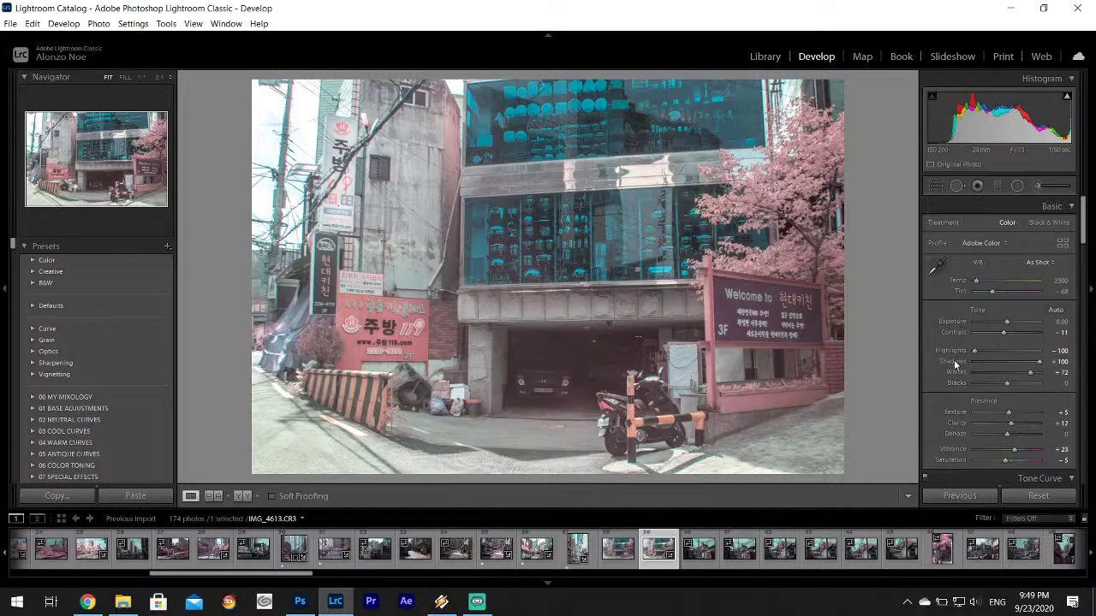
# - Set the shadows of IMG_4613 to +19 and crop it to a wide strip around the garage entrance, signs and motorcycle
pyautogui.doubleClick(954, 362)
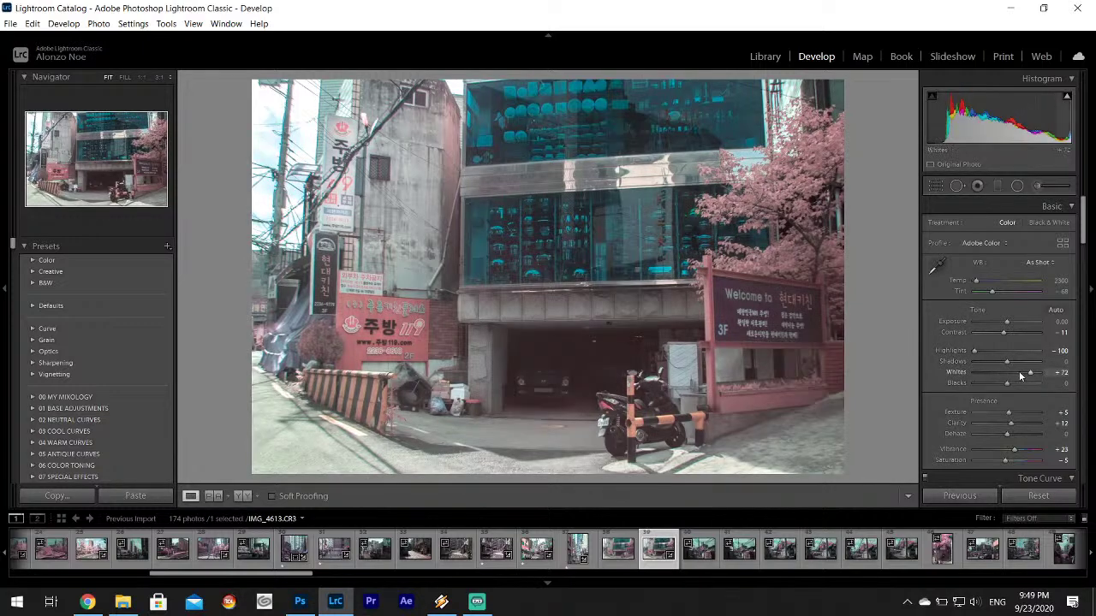
pyautogui.moveTo(1008, 367); pyautogui.dragTo(1016, 362)
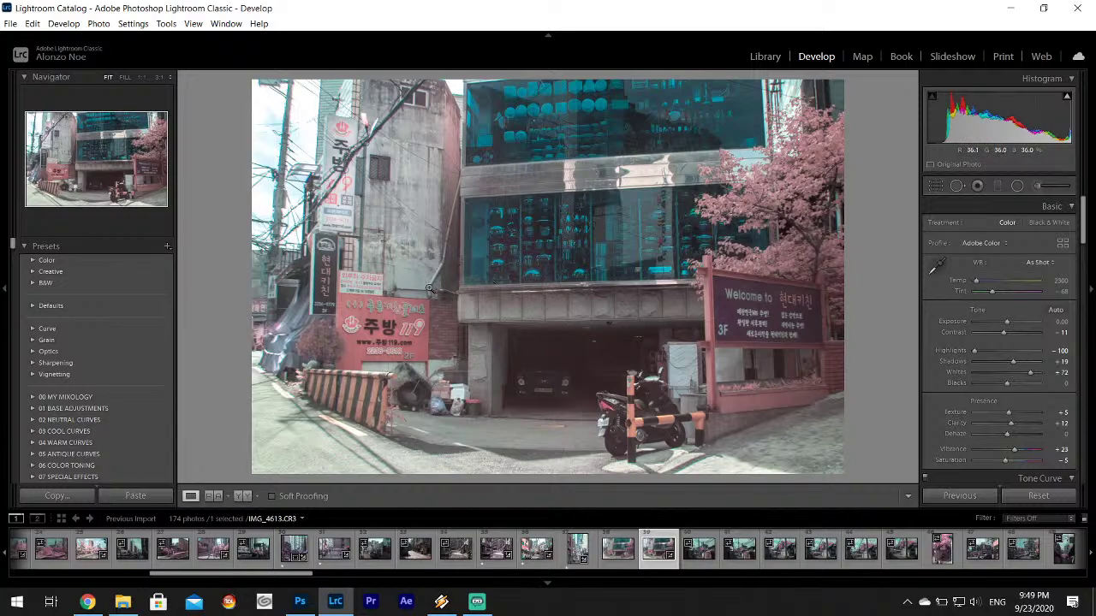
pyautogui.click(939, 185)
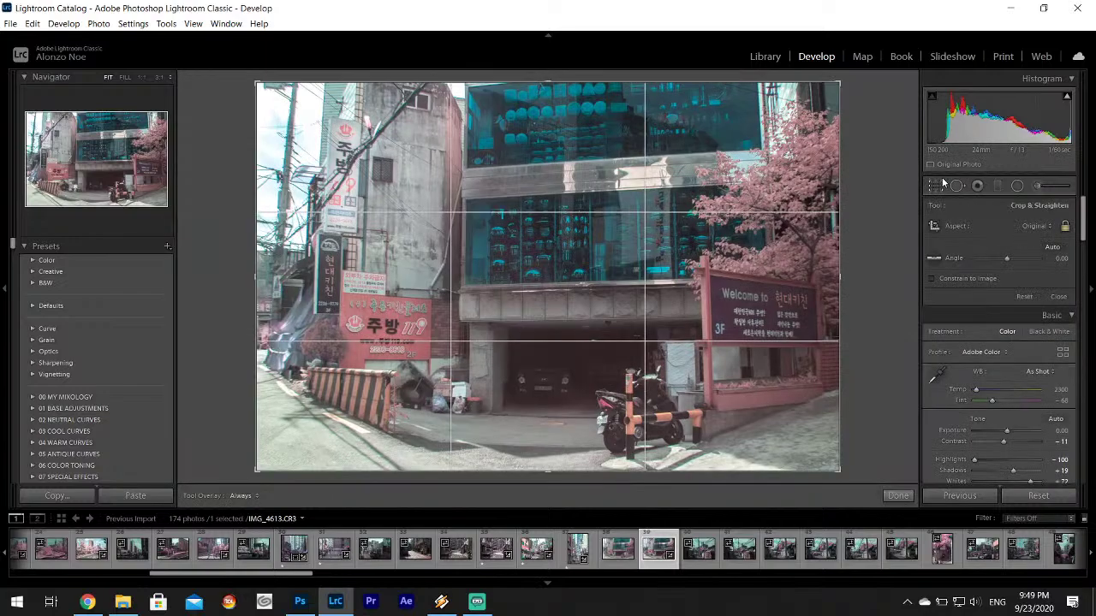
pyautogui.moveTo(551, 83); pyautogui.dragTo(549, 161)
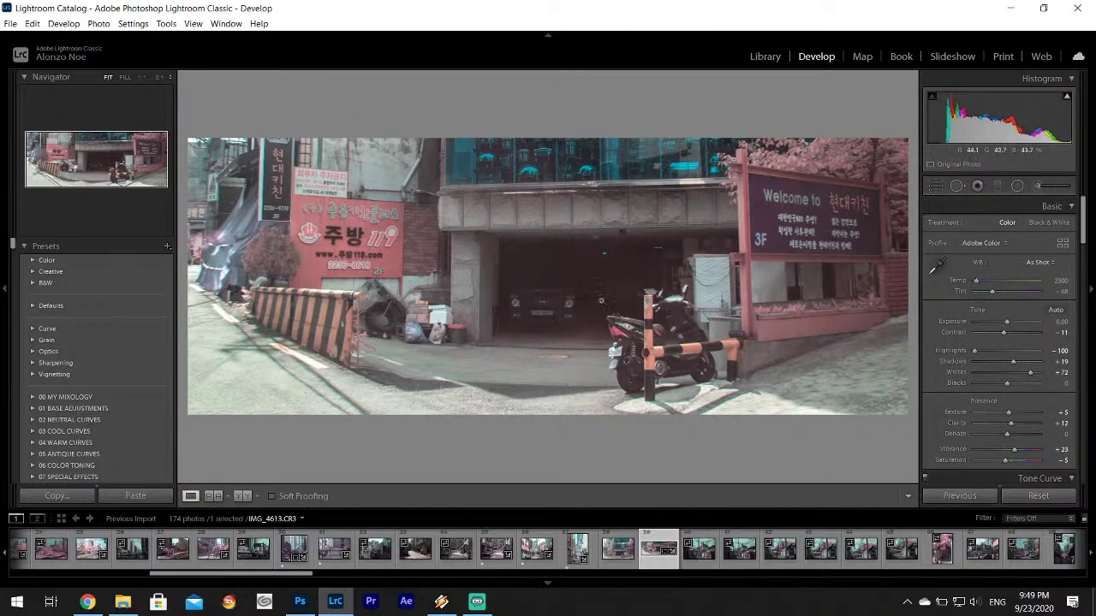
# - Select IMG_4614 and set its highlights to -100, shadows to +100 and whites to +63
pyautogui.click(709, 556)
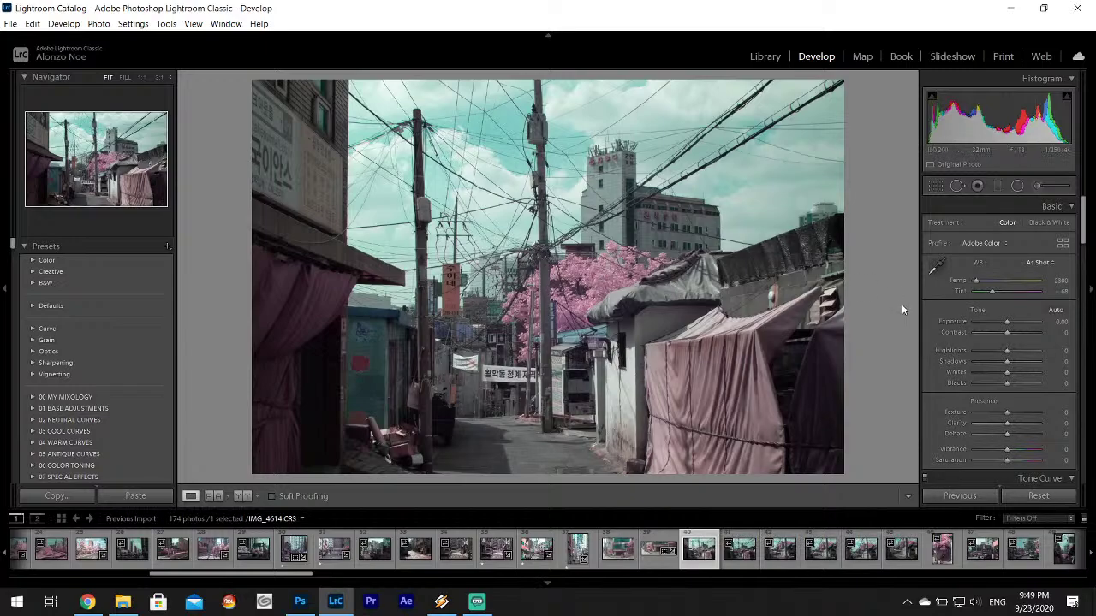
pyautogui.moveTo(986, 351); pyautogui.dragTo(1025, 374)
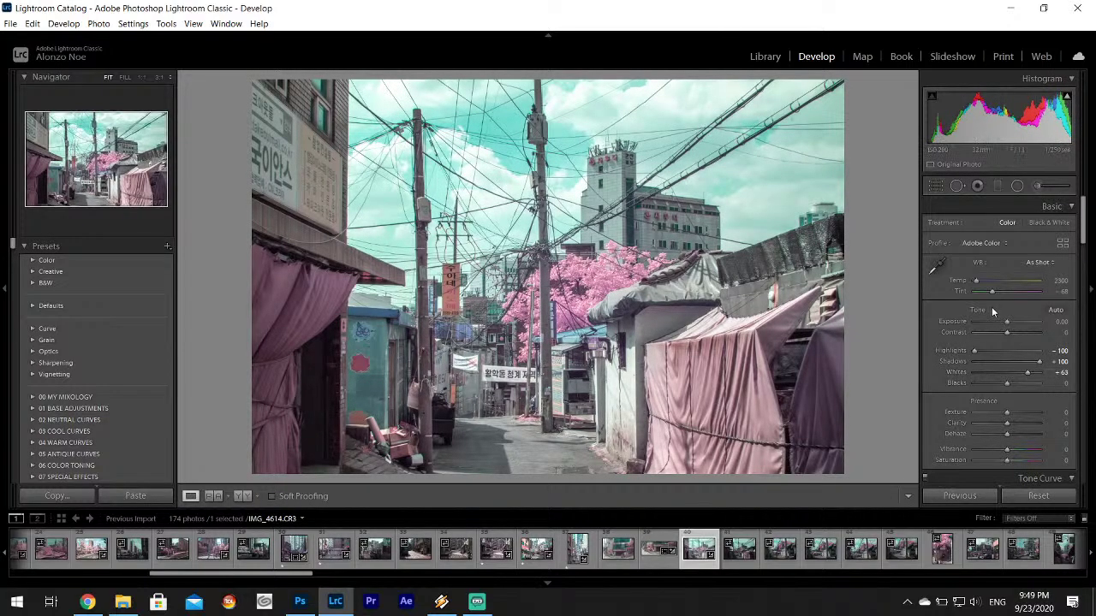
pyautogui.moveTo(1084, 205); pyautogui.dragTo(1085, 250)
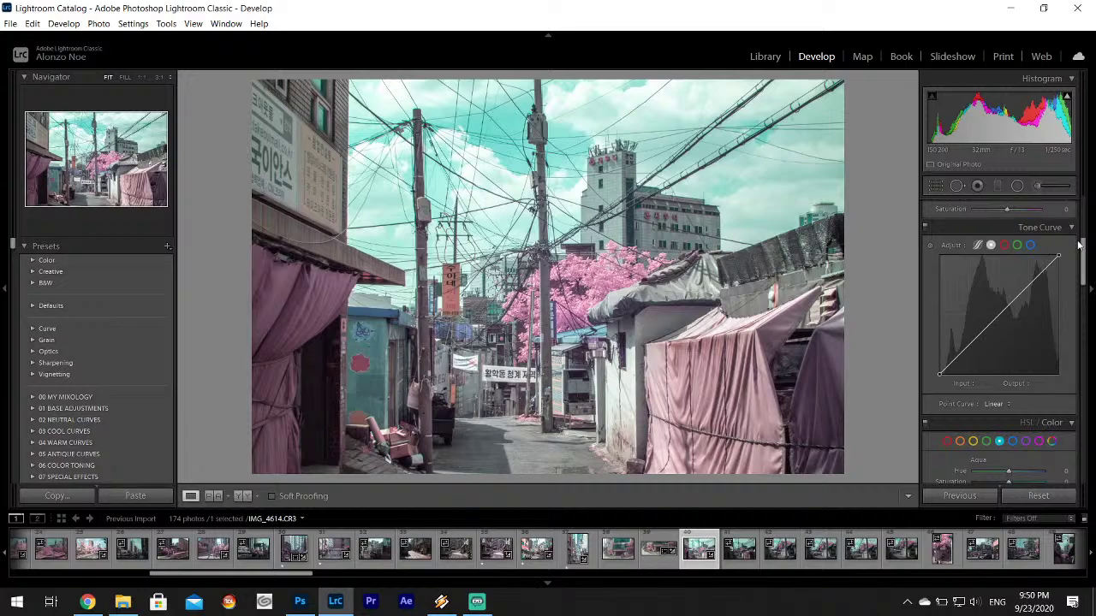
# - Set IMG_4614's aqua hue to +85, aqua saturation to +33 and aqua luminance to +12
pyautogui.moveTo(1079, 246); pyautogui.dragTo(1081, 271)
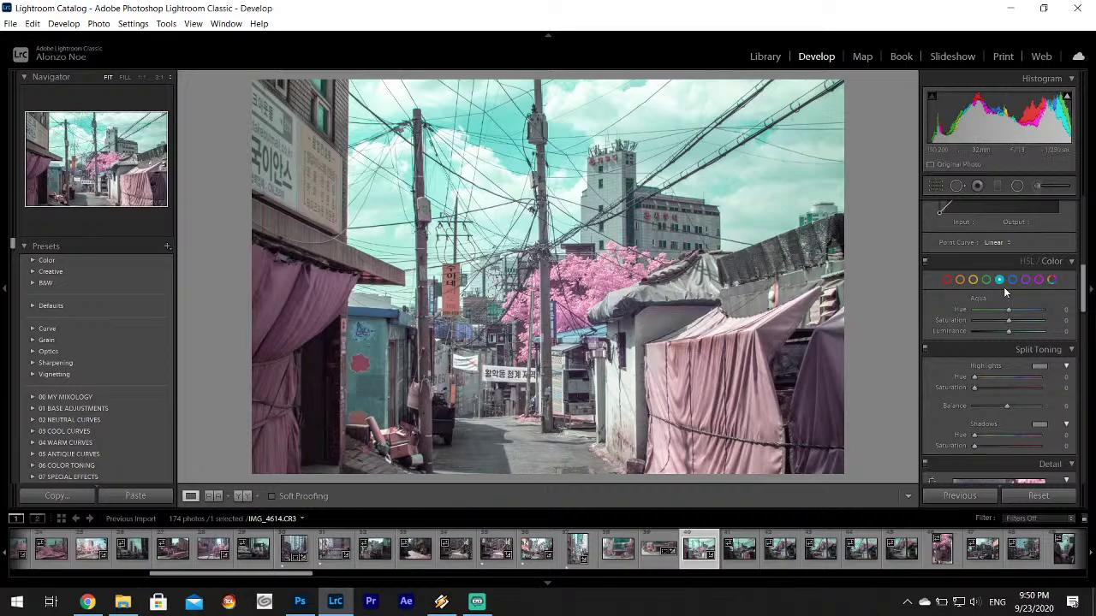
pyautogui.moveTo(1013, 312)
pyautogui.mouseDown()
pyautogui.moveTo(1042, 315)
pyautogui.moveTo(1017, 323)
pyautogui.mouseUp()
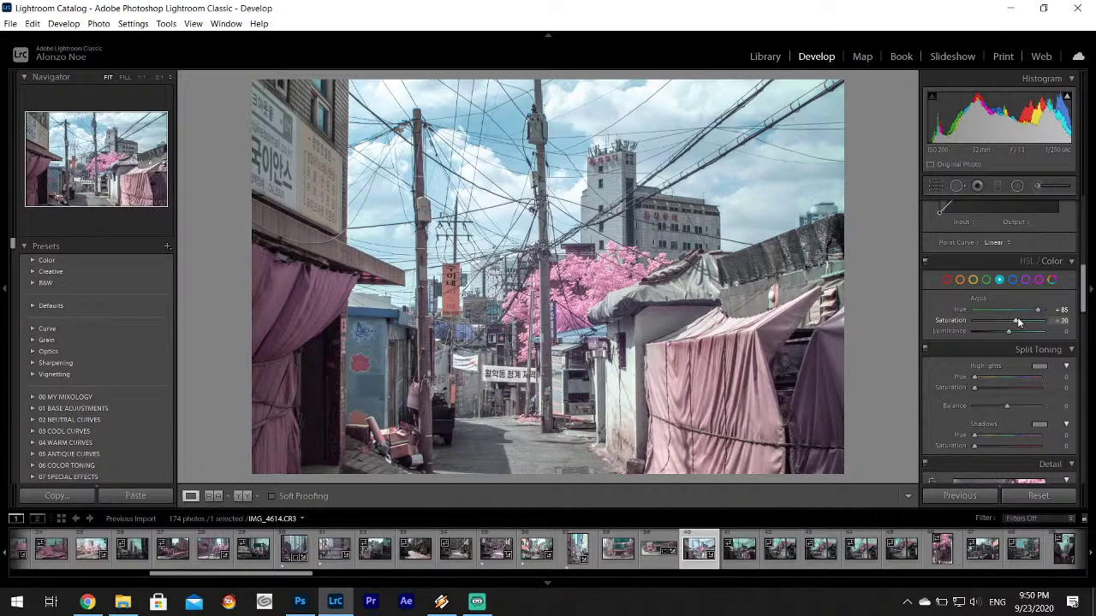
pyautogui.moveTo(1017, 320); pyautogui.dragTo(1024, 323)
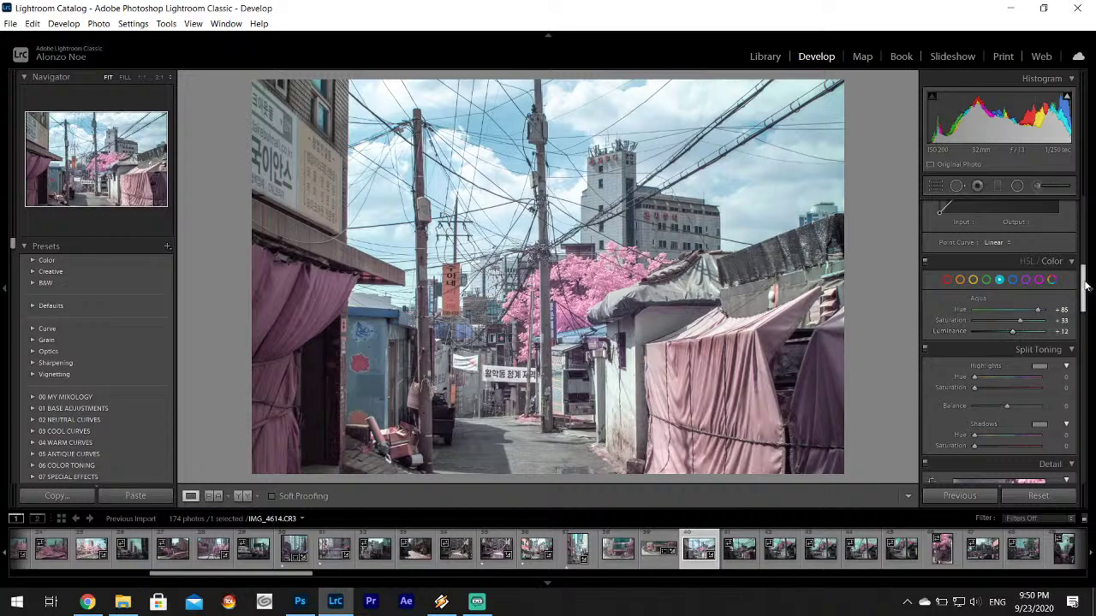
# - Set the presence values of IMG_4614 to texture +5, clarity +5, vibrance +7 and saturation +12
pyautogui.moveTo(1086, 287); pyautogui.dragTo(1087, 208)
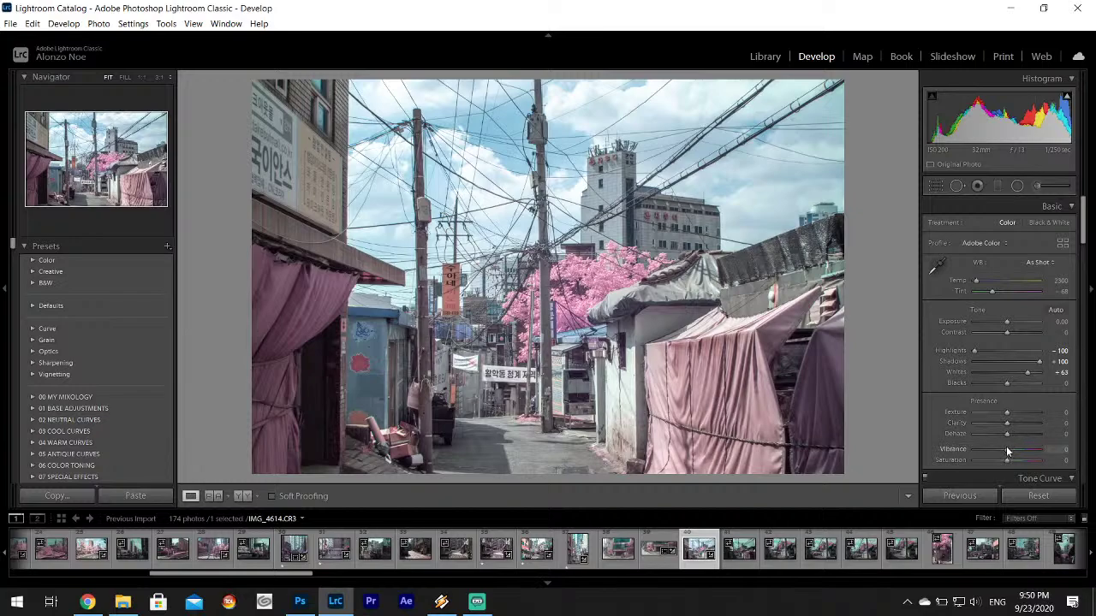
pyautogui.moveTo(1008, 461); pyautogui.dragTo(1012, 461)
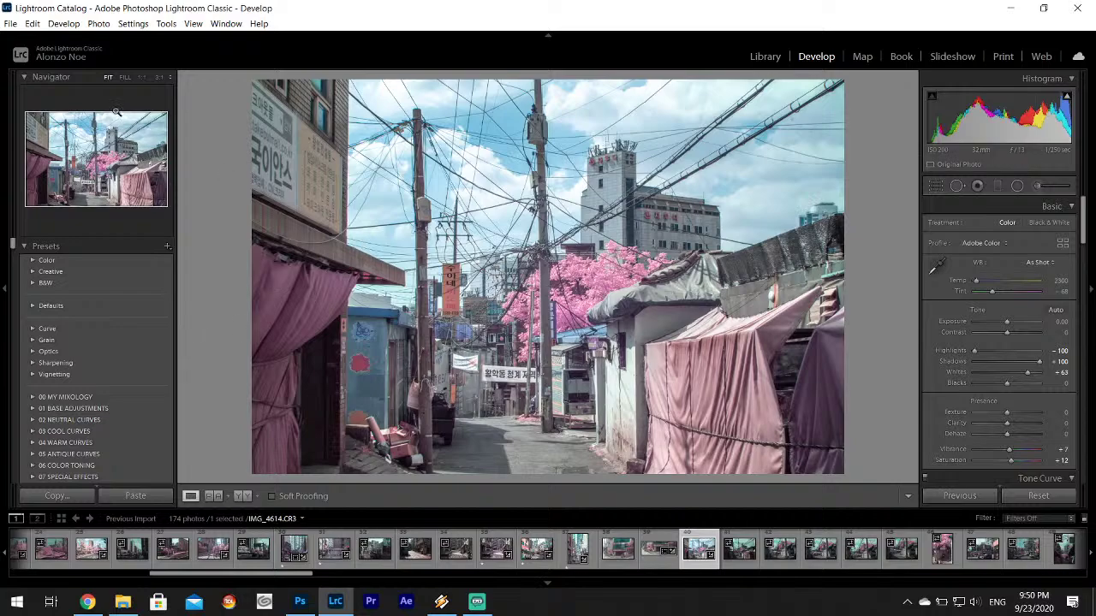
pyautogui.click(1063, 413)
pyautogui.write('5')
pyautogui.press('Tab')
pyautogui.write('5')
pyautogui.press('Return')
# - Export IMG_4614 to the Infrared subfolder on the Desktop and rate the photo one star
pyautogui.click(10, 24)
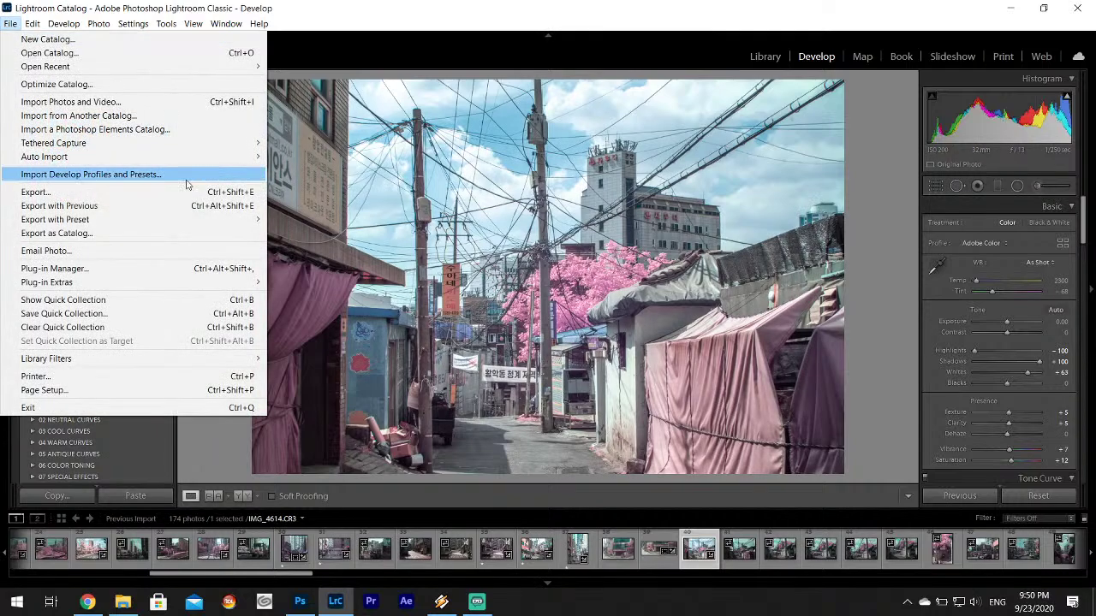
pyautogui.click(105, 193)
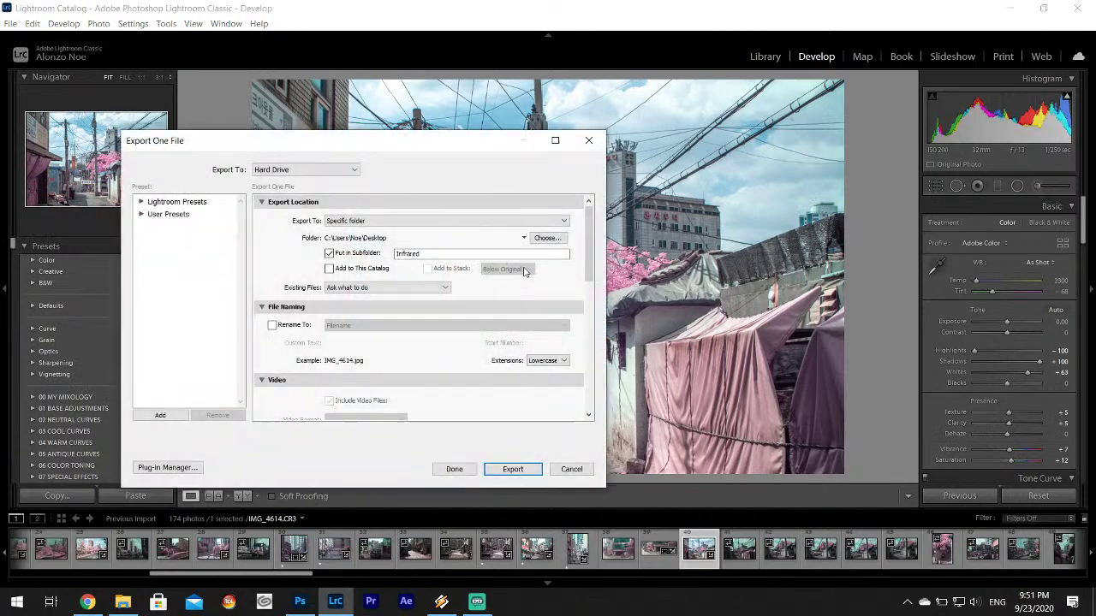
pyautogui.moveTo(588, 218); pyautogui.dragTo(588, 343)
pyautogui.click(514, 470)
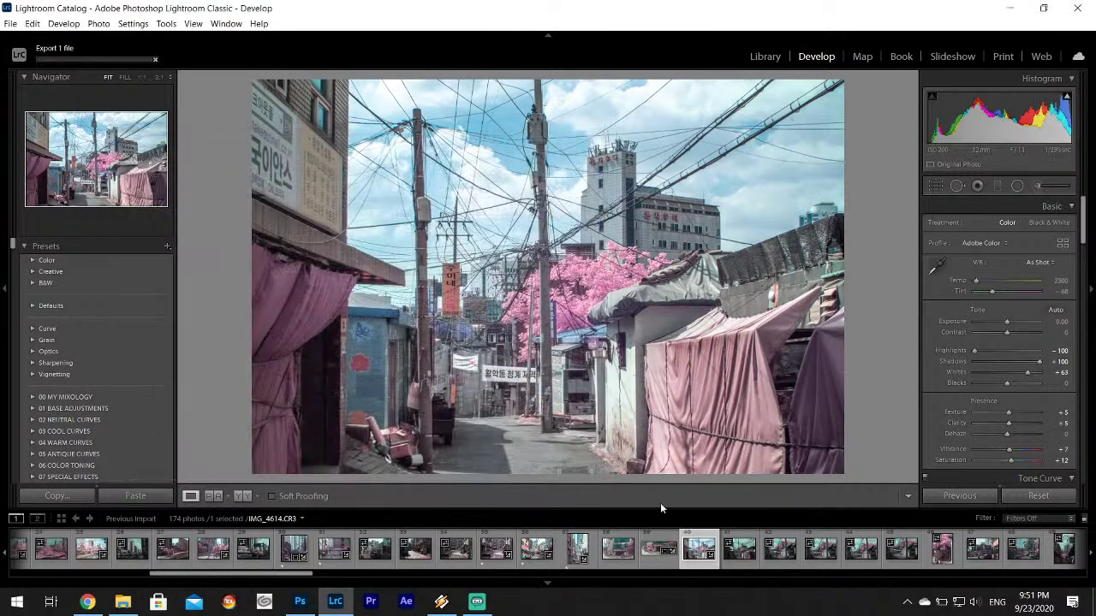
pyautogui.press('1')
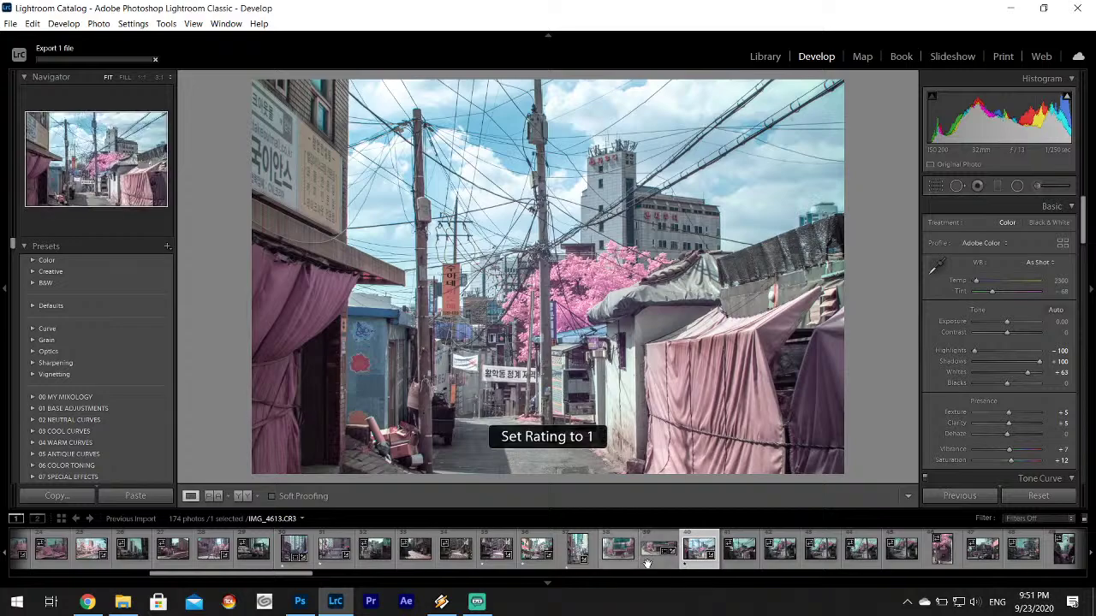
# - Browse past the alley shots to IMG_4622.CR3 and paste the copied develop settings onto it
pyautogui.press('Right')
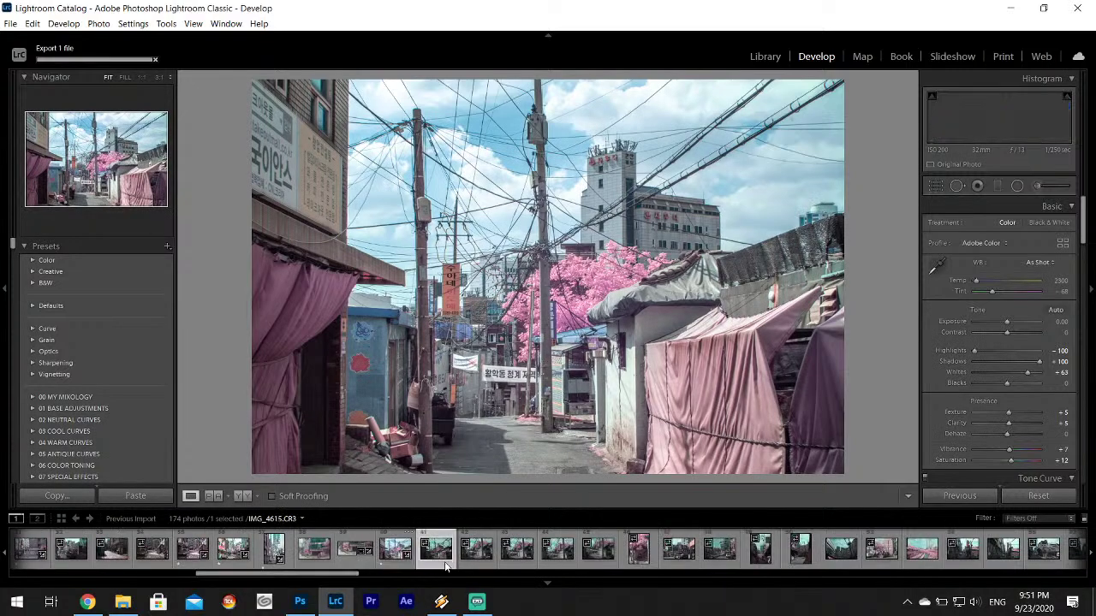
pyautogui.press('Right')
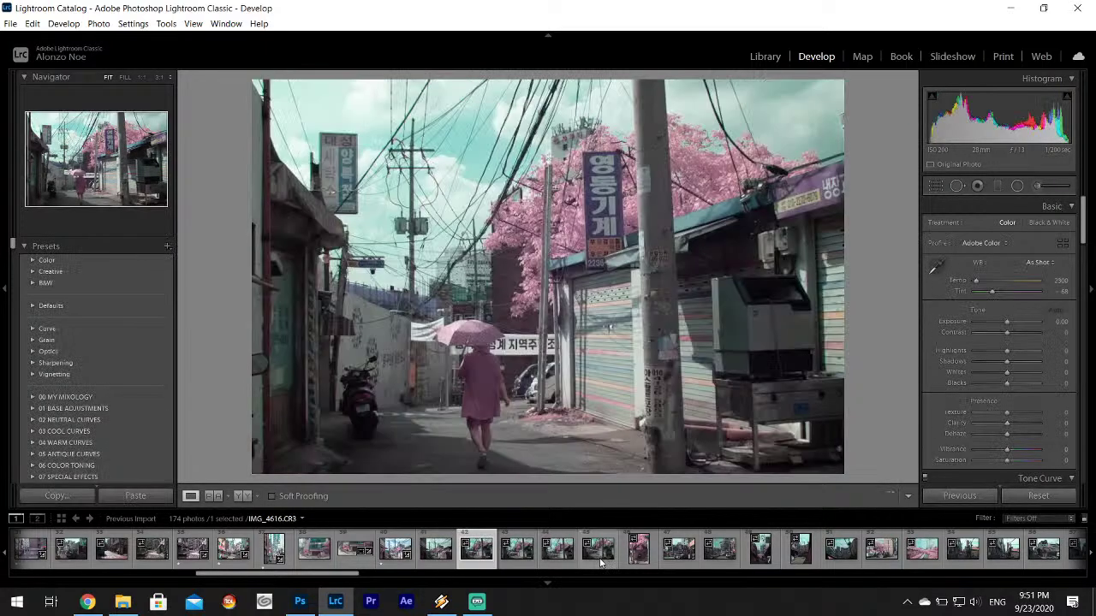
pyautogui.click(600, 554)
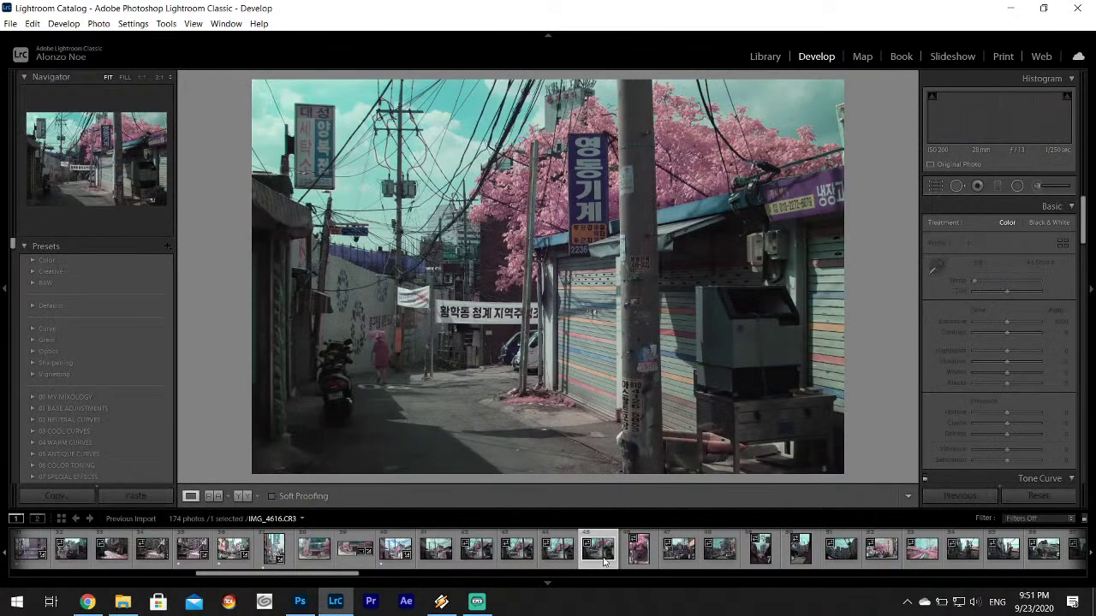
pyautogui.click(638, 546)
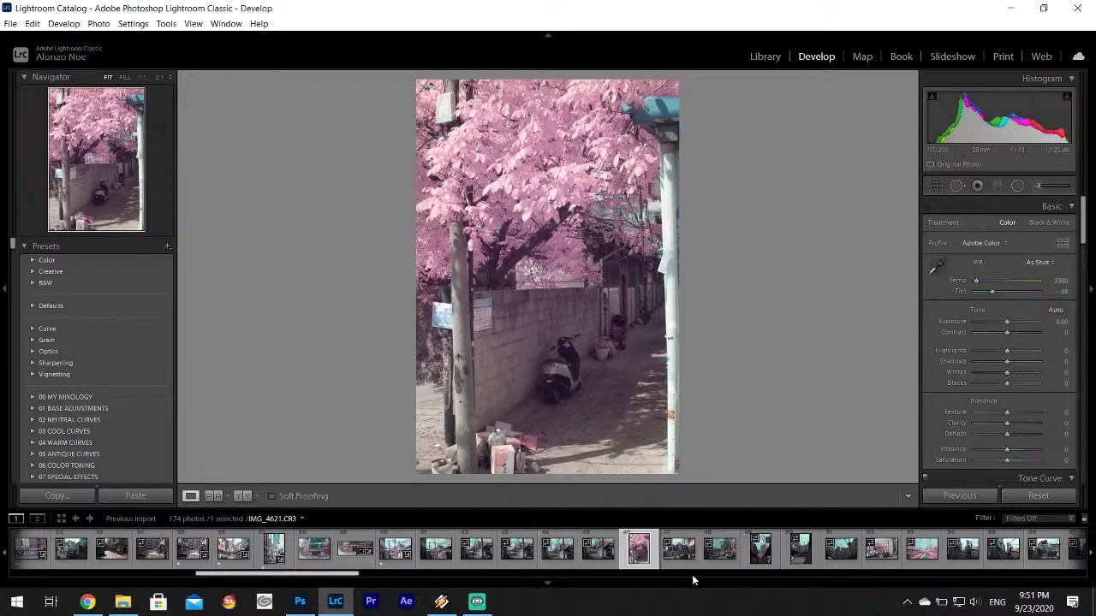
pyautogui.click(679, 548)
pyautogui.press('Right')
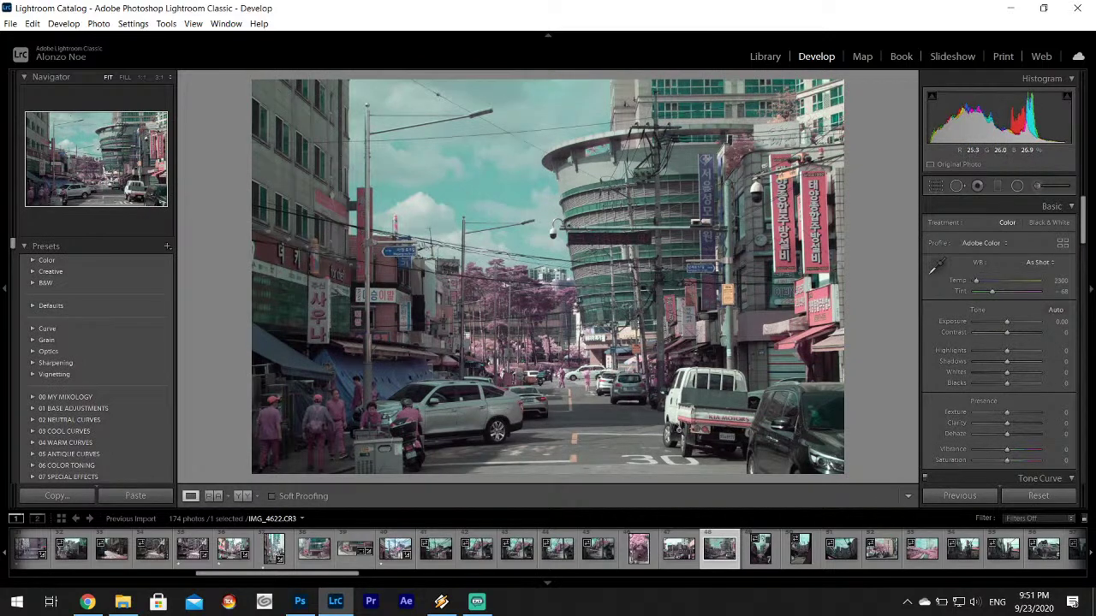
pyautogui.rightClick(709, 561)
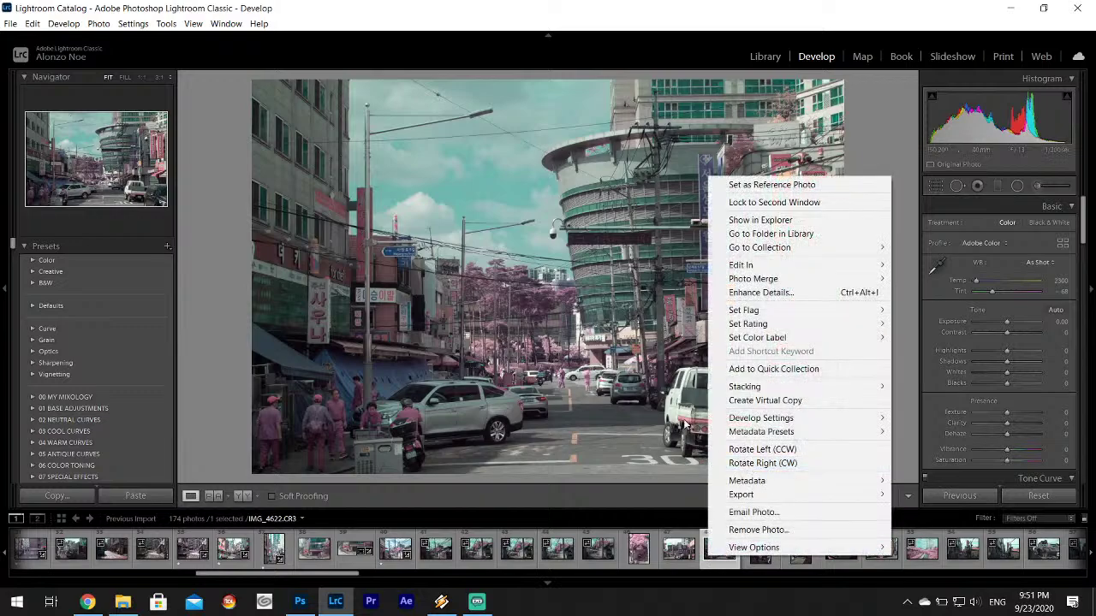
pyautogui.moveTo(758, 419)
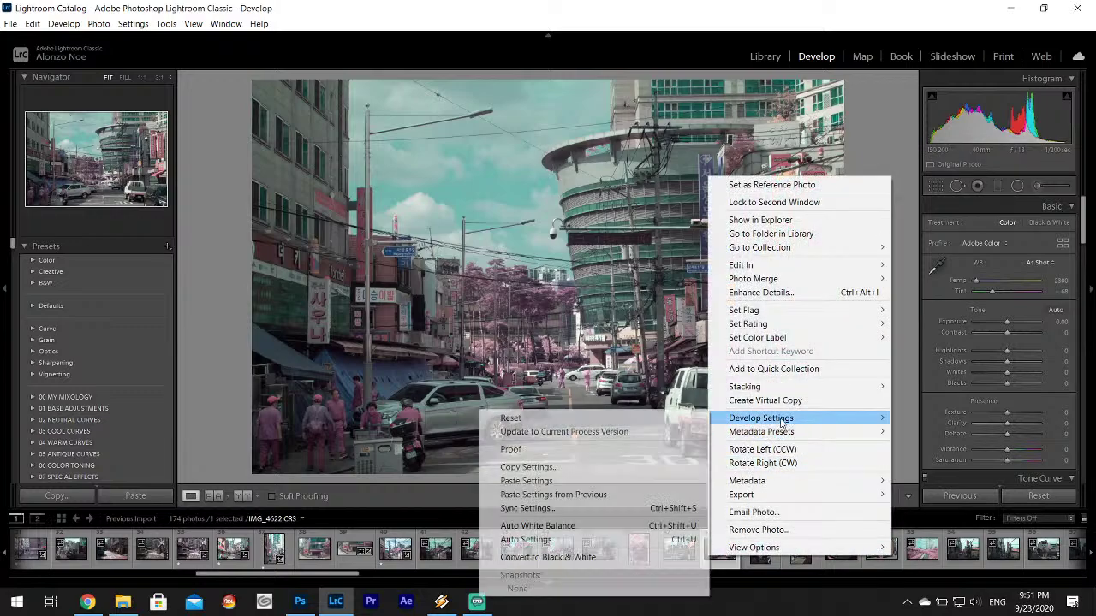
pyautogui.click(611, 483)
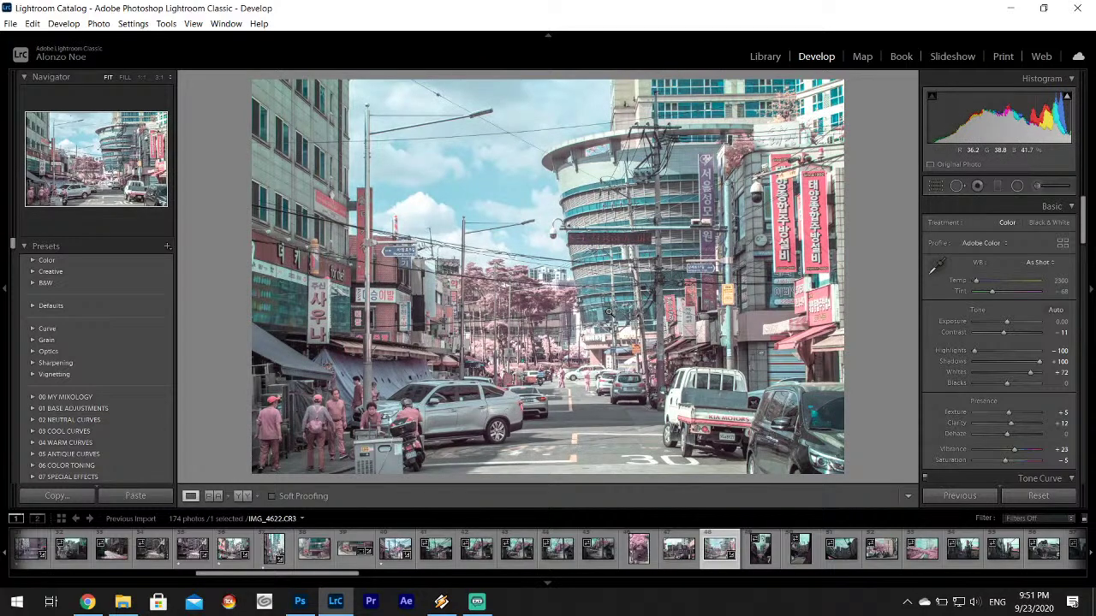
# - Inspect the street scene in IMG_4622 and set its overall saturation to +16
pyautogui.moveTo(333, 406); pyautogui.dragTo(426, 296)
pyautogui.doubleClick(962, 459)
pyautogui.moveTo(1006, 461); pyautogui.dragTo(1013, 461)
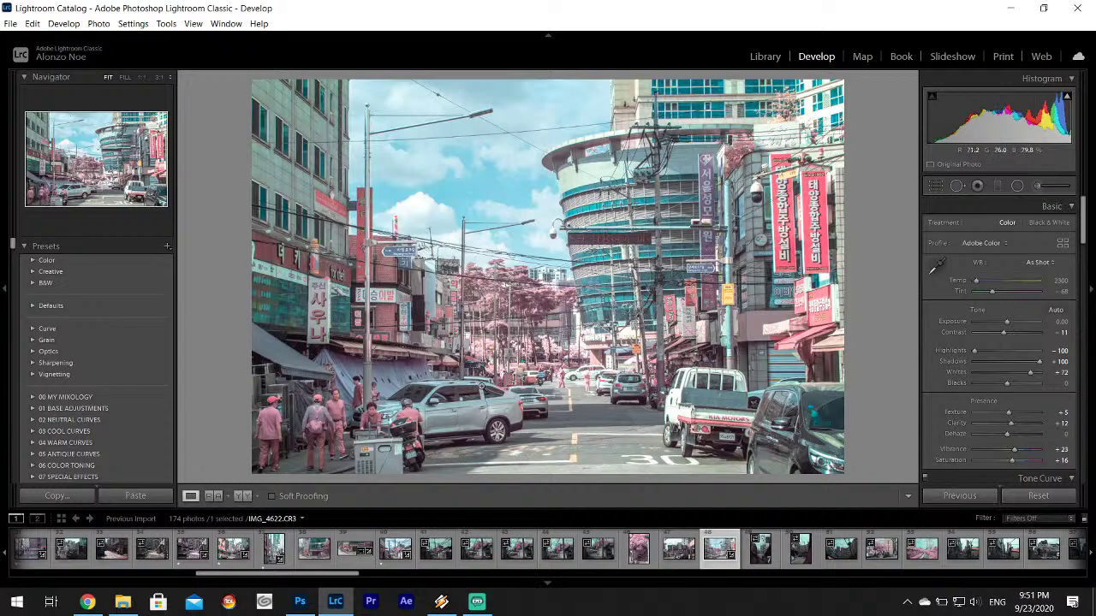
# - Export IMG_4622 to the Infrared subfolder on the Desktop
pyautogui.click(11, 23)
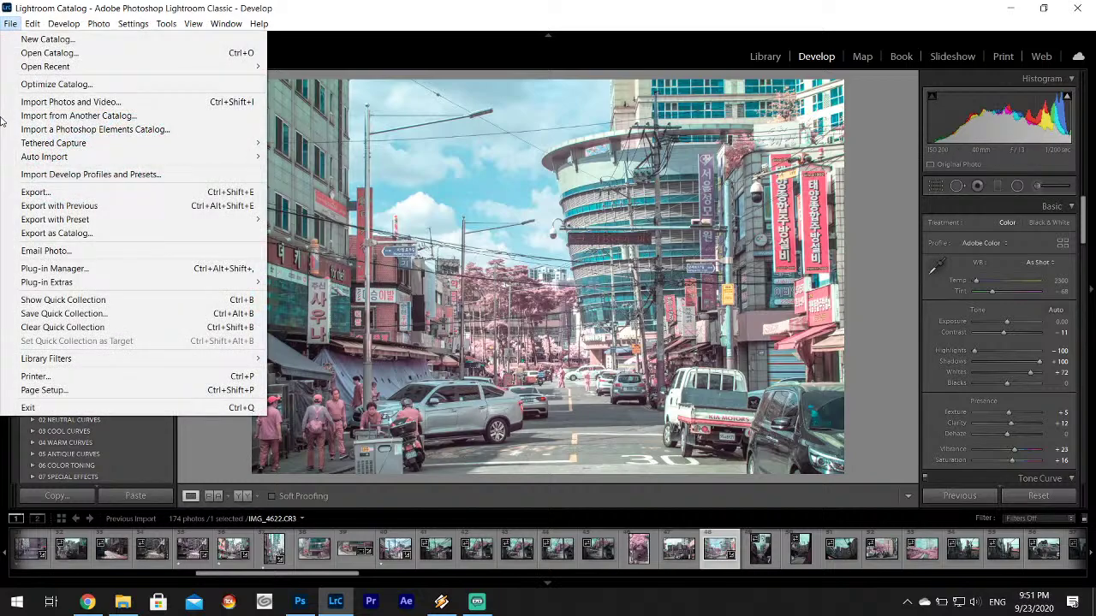
pyautogui.click(38, 192)
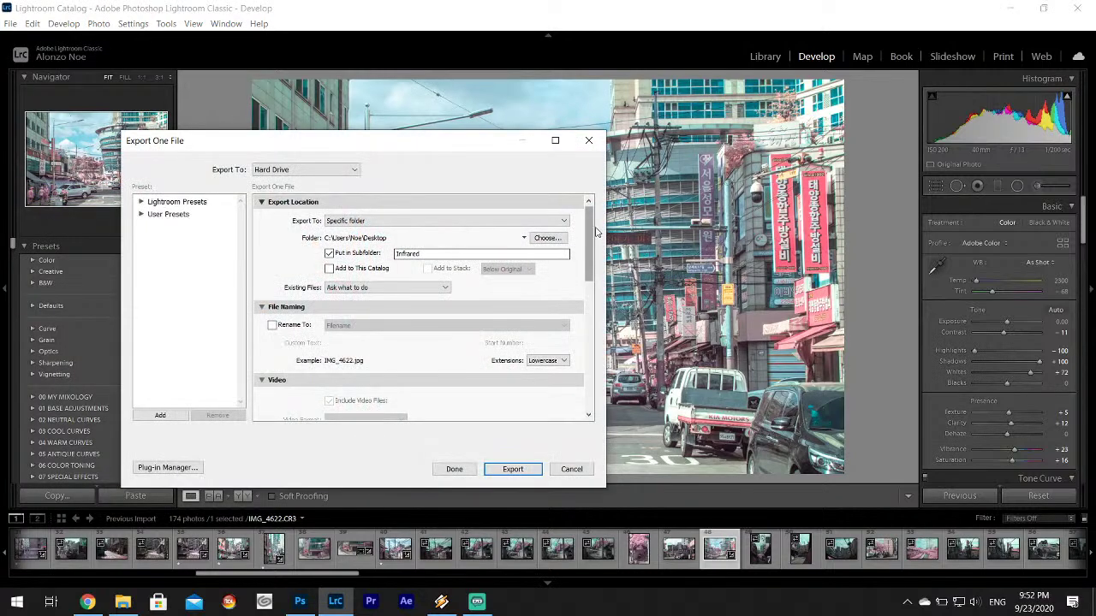
pyautogui.moveTo(589, 231); pyautogui.dragTo(589, 370)
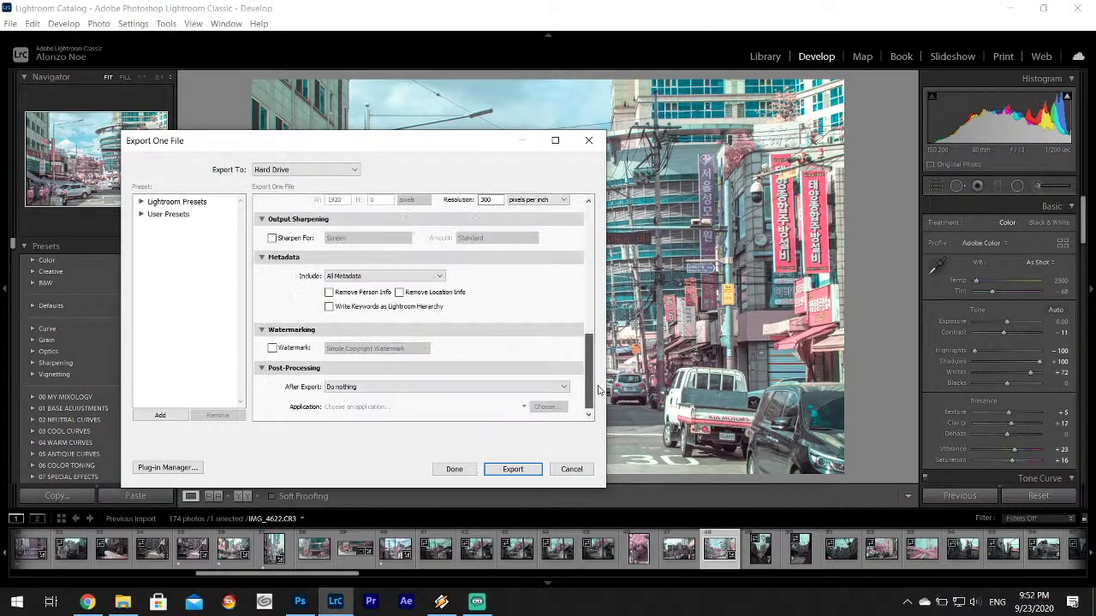
pyautogui.click(513, 470)
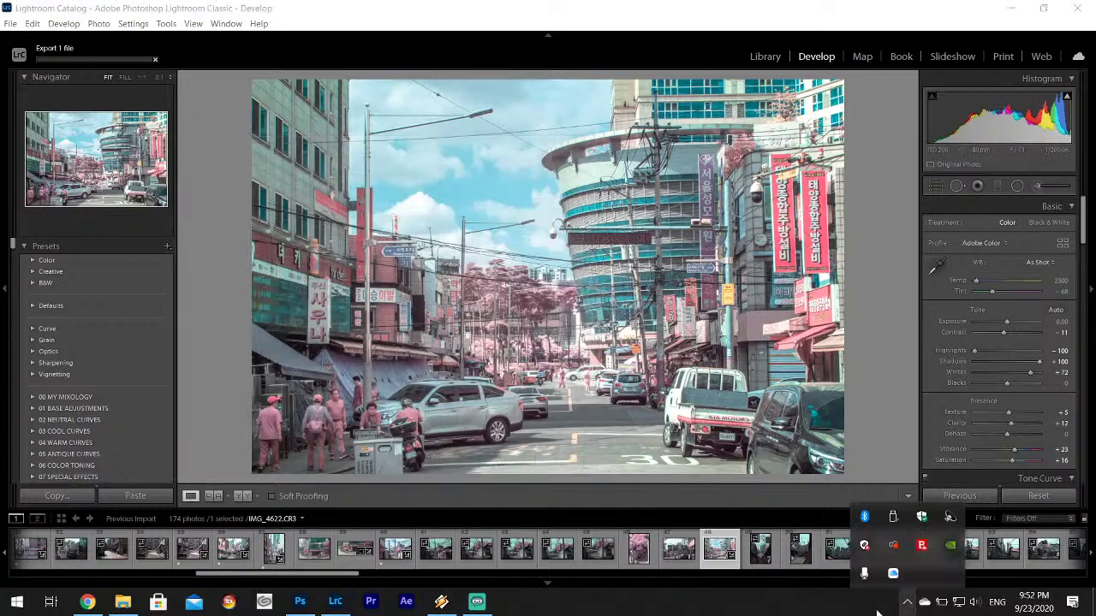
# - Launch KakaoTalk and unlock it with the account password
pyautogui.click(15, 602)
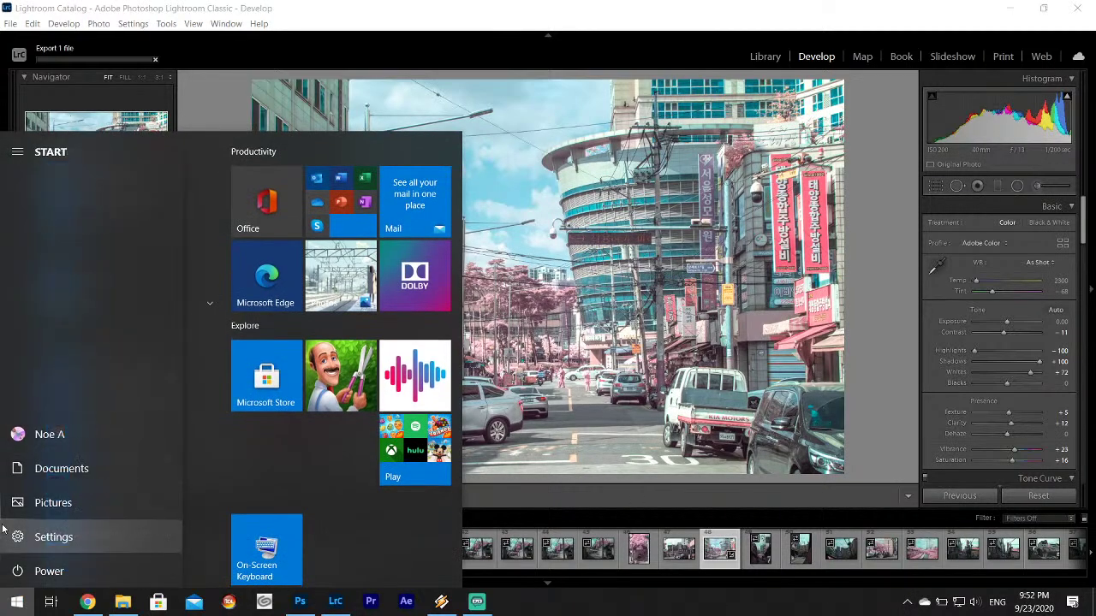
pyautogui.write('kak')
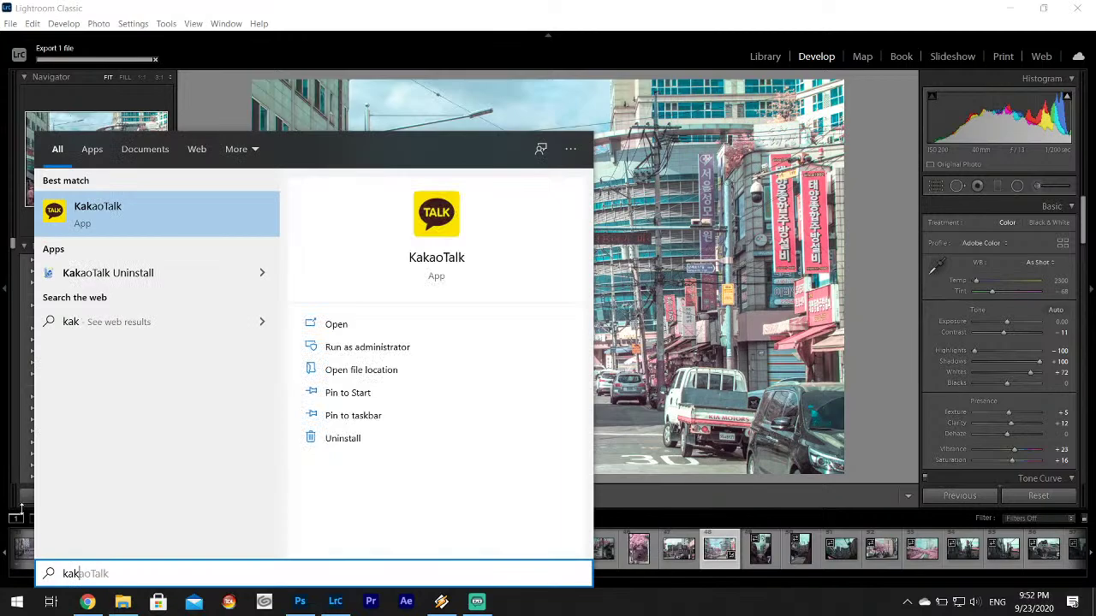
pyautogui.click(145, 204)
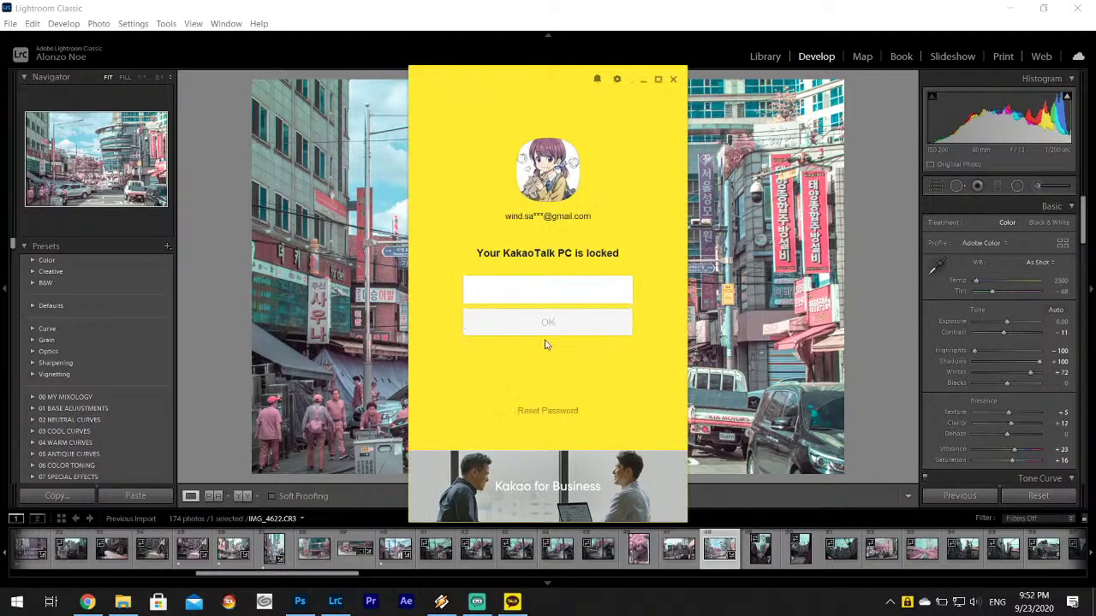
pyautogui.write('********')
pyautogui.press('Return')
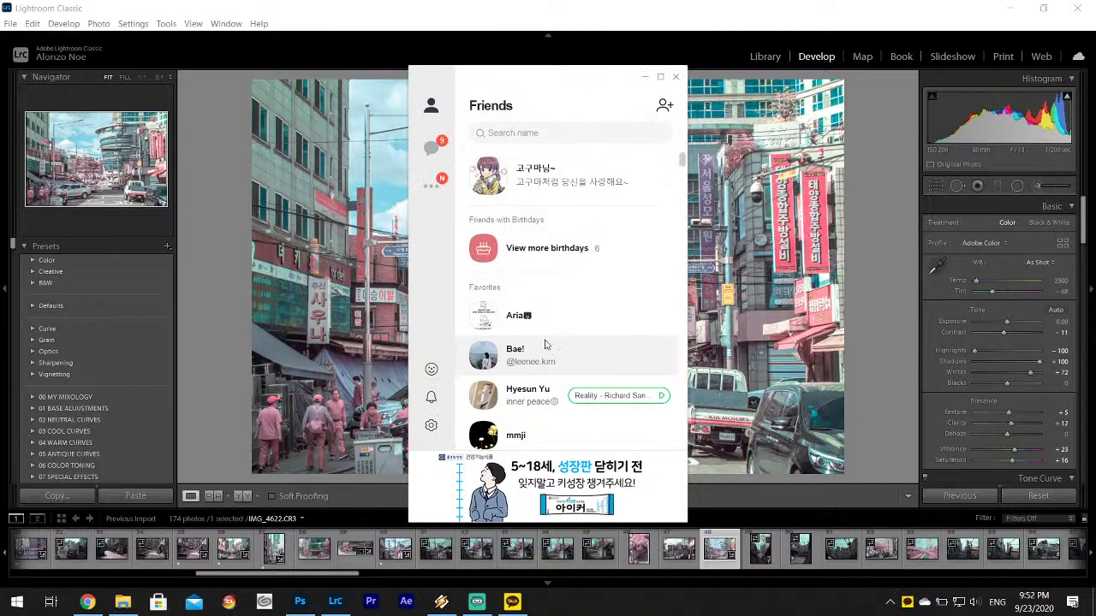
# - Open the KakaoTalk chat about a daytime busy-street photo with pink plants and minimize the main KakaoTalk window
pyautogui.scroll(-5, 545, 345)
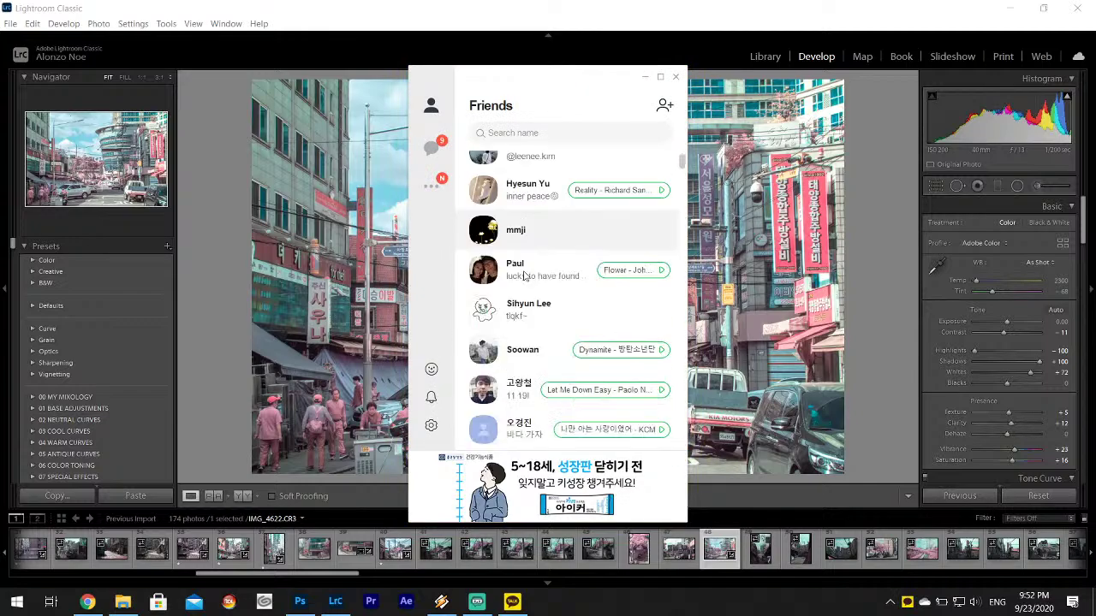
pyautogui.scroll(5, 522, 274)
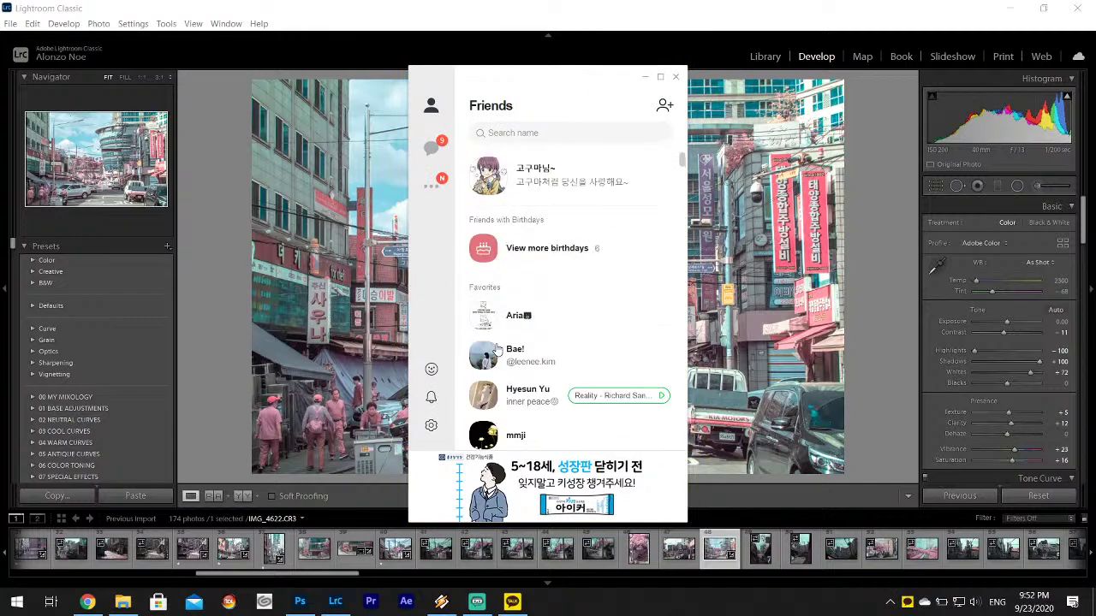
pyautogui.click(433, 152)
pyautogui.scroll(-1, 542, 368)
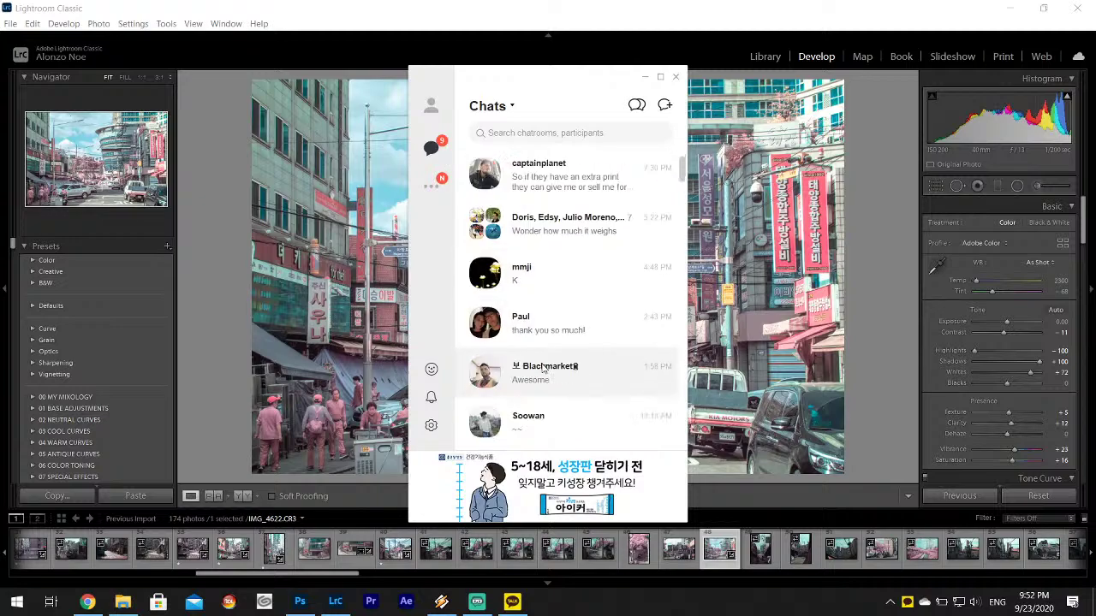
pyautogui.doubleClick(548, 366)
pyautogui.click(644, 77)
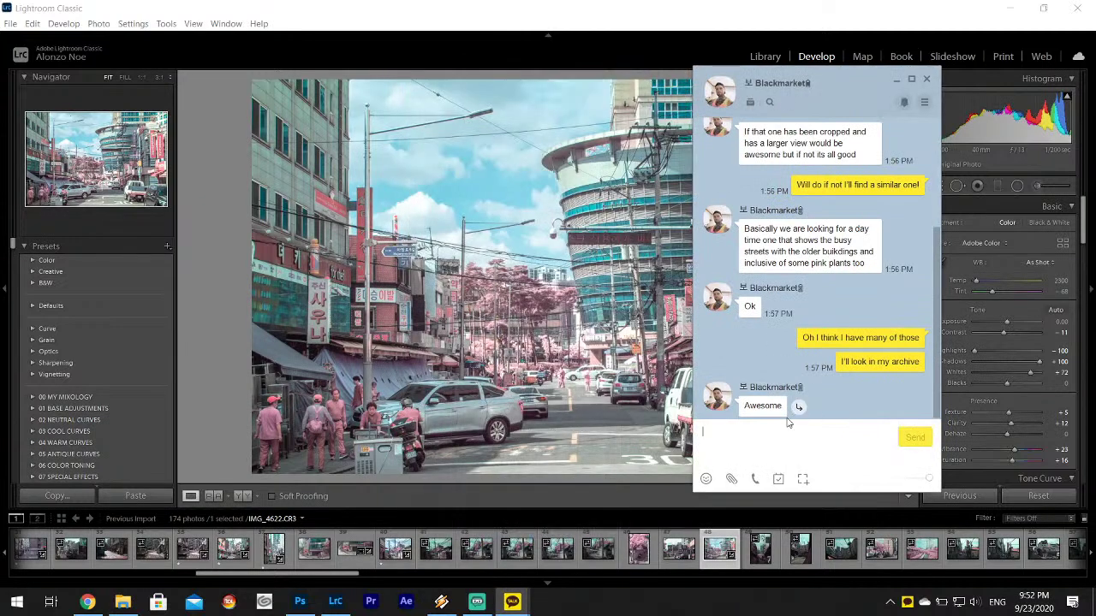
# - Start attaching a file to the chat, dismissing the Send File tip and opening the Desktop file picker
pyautogui.click(729, 479)
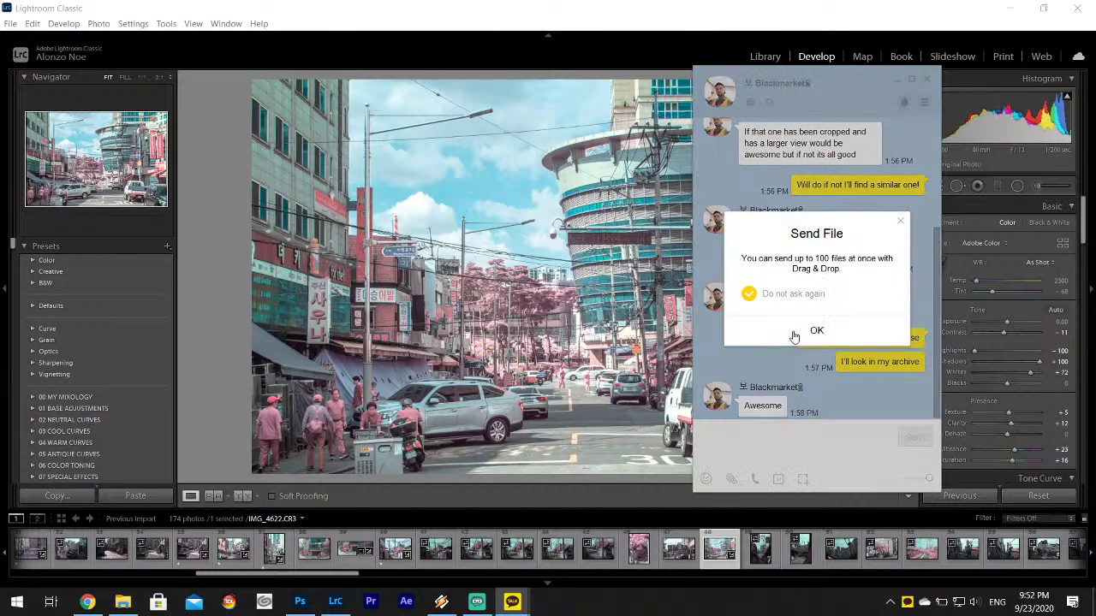
pyautogui.click(813, 331)
pyautogui.click(730, 481)
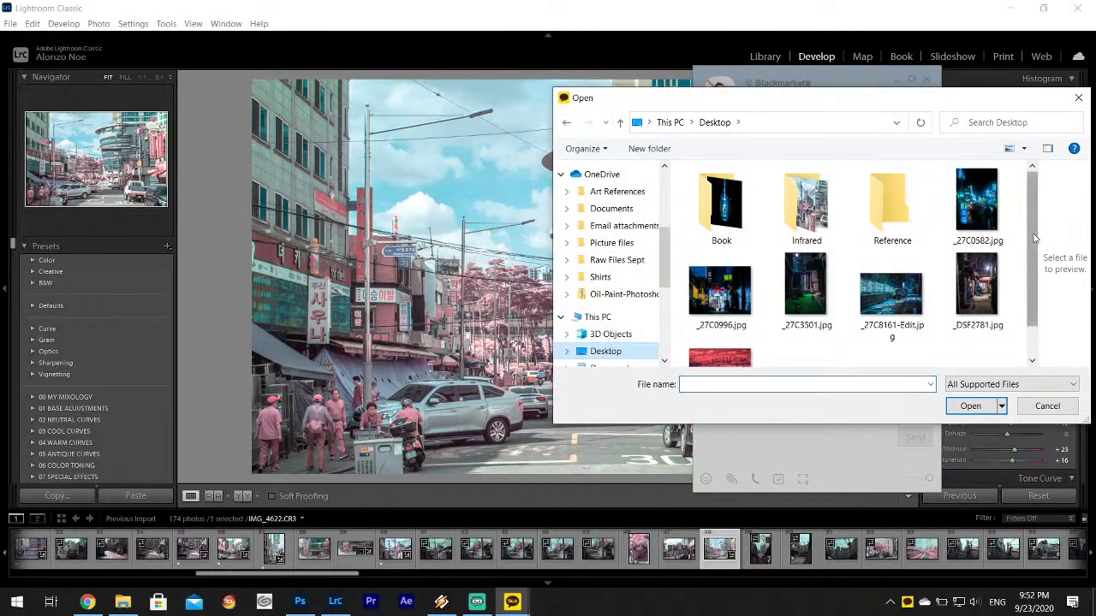
# - Send IMG_4622.jpg from the Infrared folder on the Desktop in the open chat
pyautogui.scroll(-1, 1032, 299)
pyautogui.scroll(1, 1038, 277)
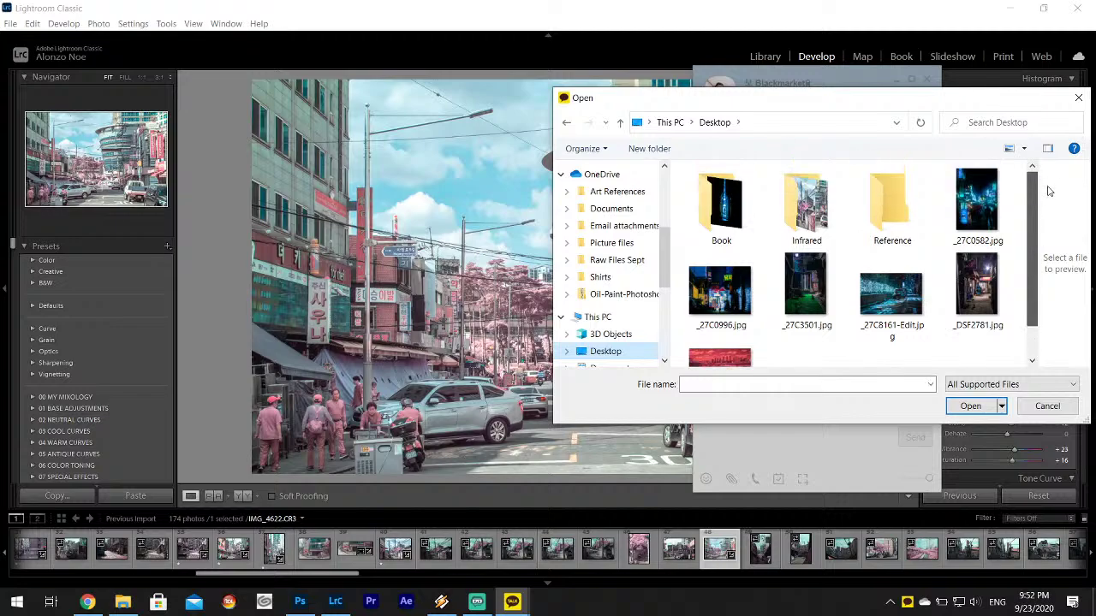
pyautogui.doubleClick(805, 205)
pyautogui.scroll(-6, 940, 248)
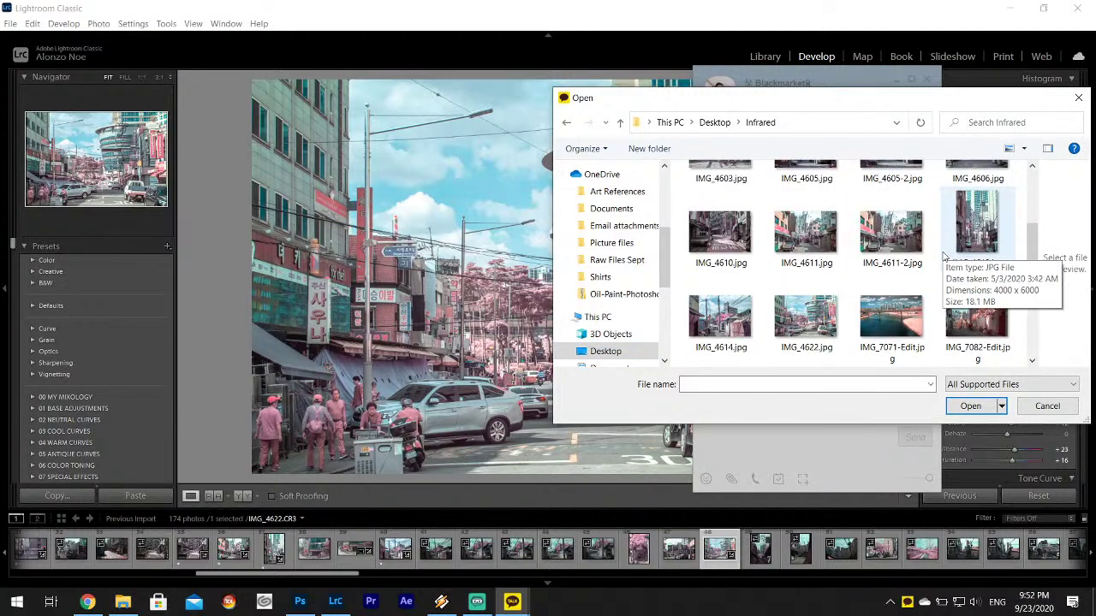
pyautogui.click(828, 237)
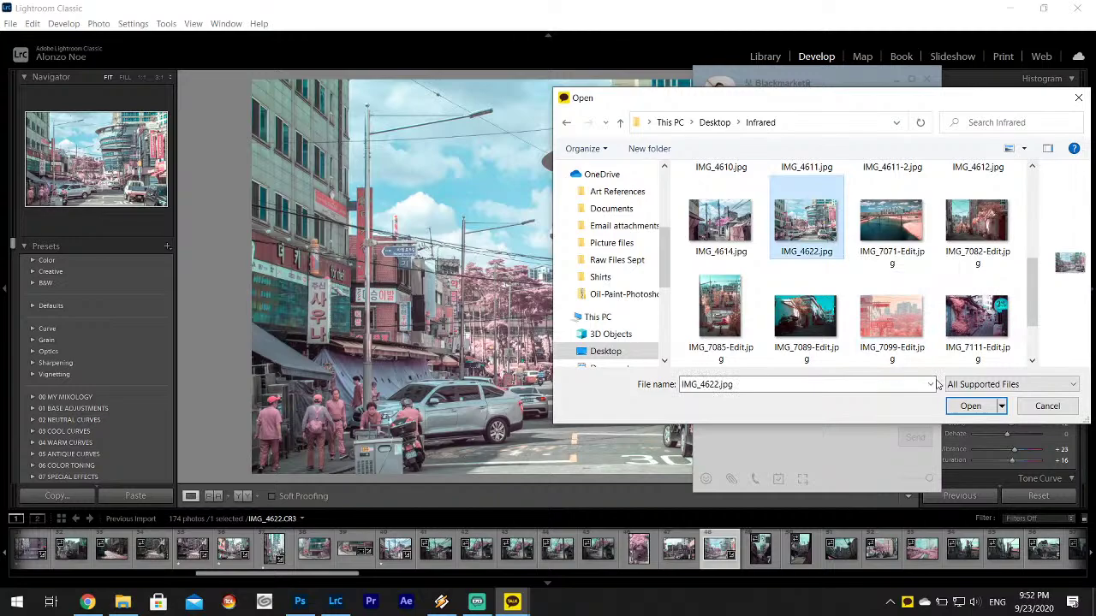
pyautogui.click(970, 406)
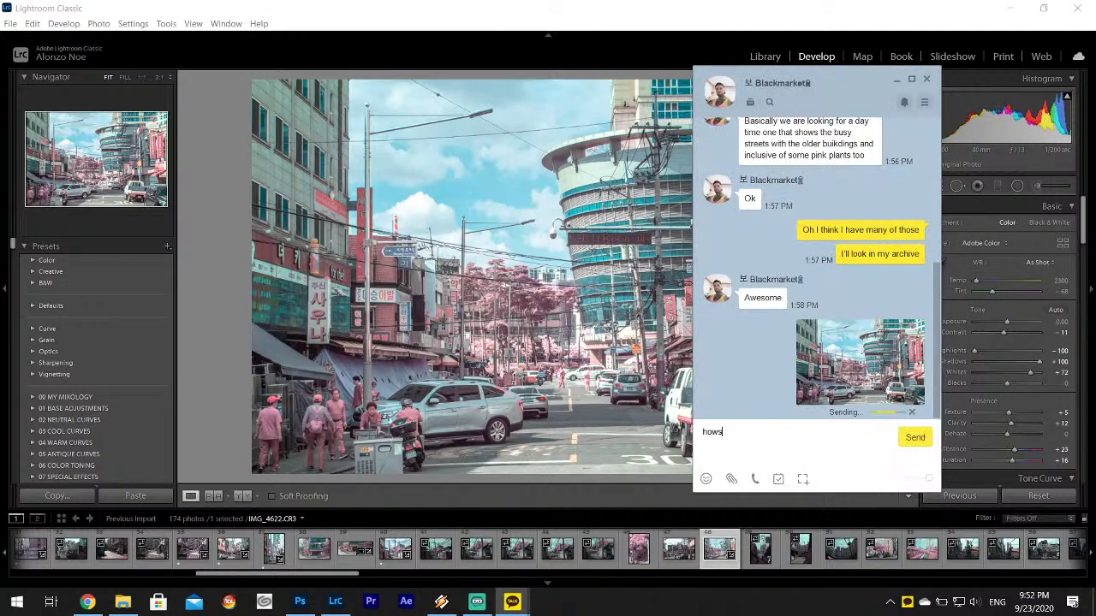
# - Send the chat message "hows this?" and give the IMG_4622 street photo a three-star rating
pyautogui.write('?')
pyautogui.press('Return')
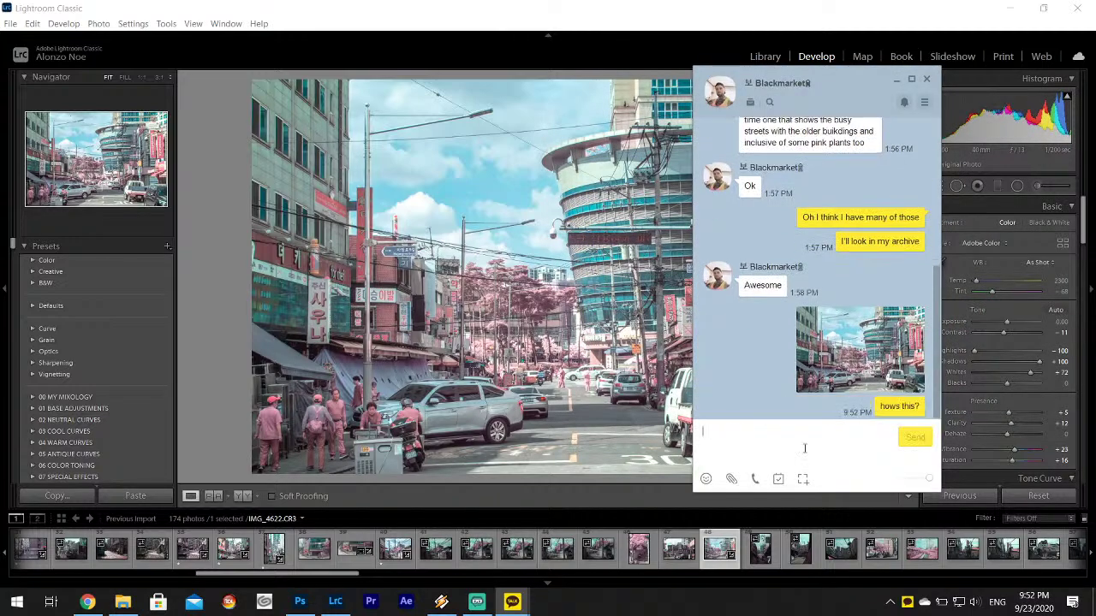
pyautogui.click(894, 79)
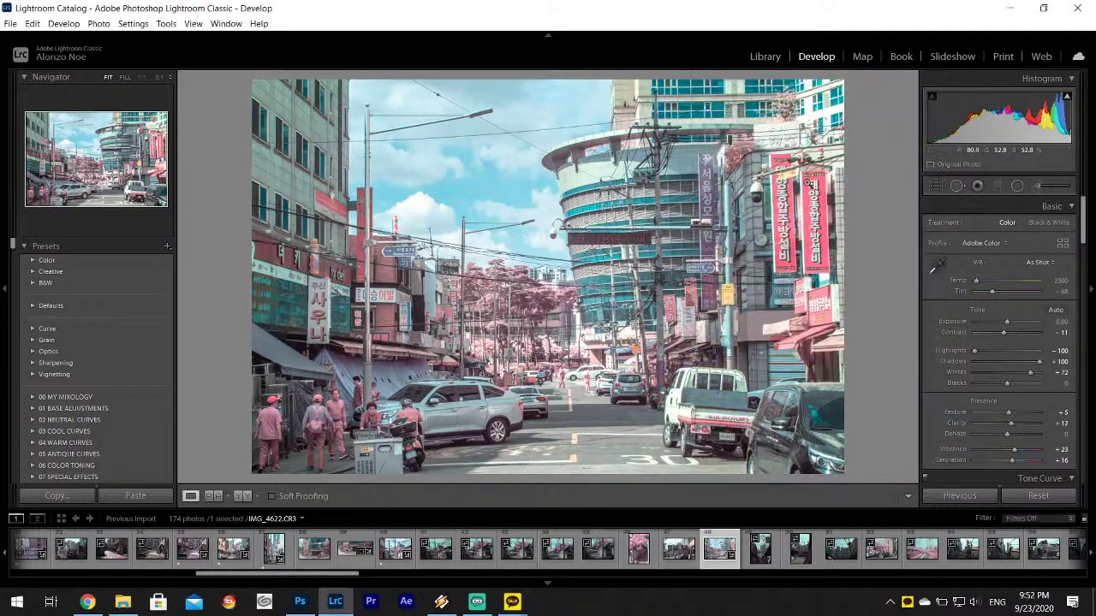
pyautogui.press('3')
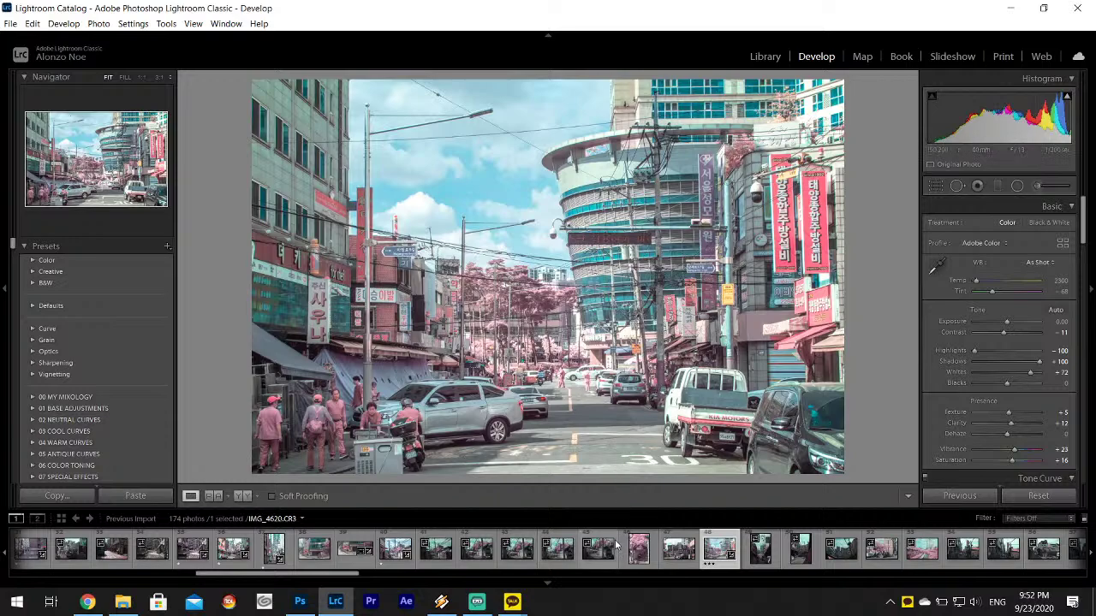
# - Compare the alley photos IMG_4615 to IMG_4619 to choose candidates for editing
pyautogui.click(599, 555)
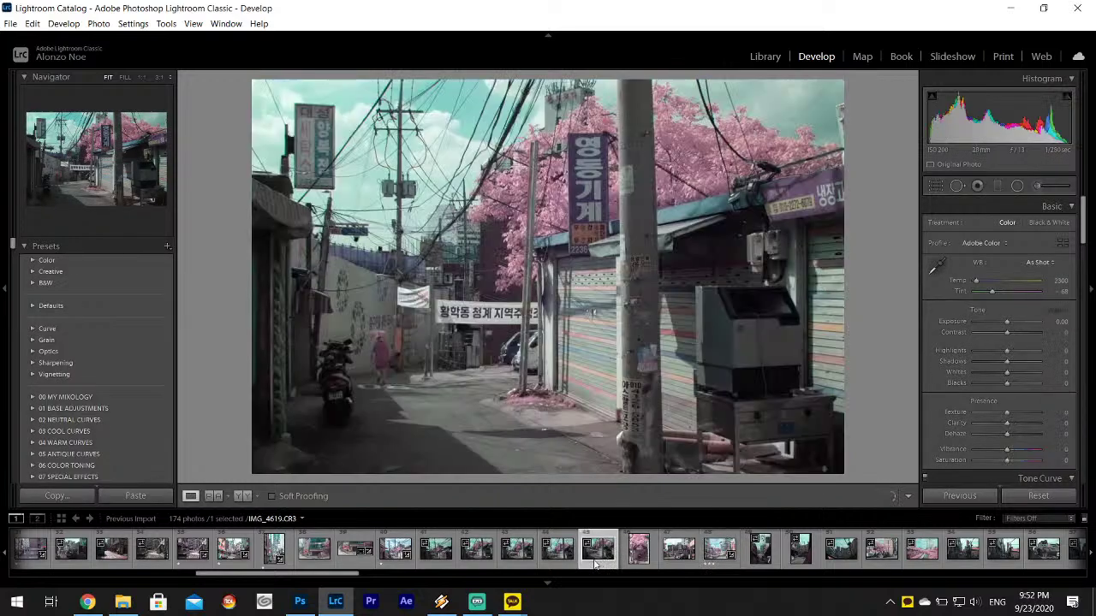
pyautogui.click(434, 556)
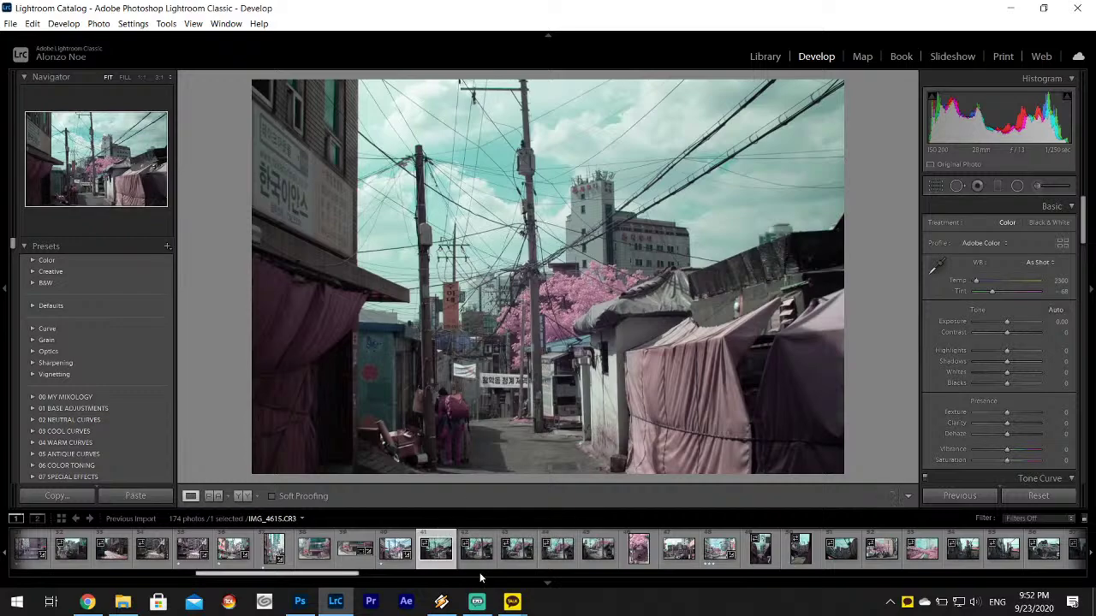
pyautogui.click(484, 557)
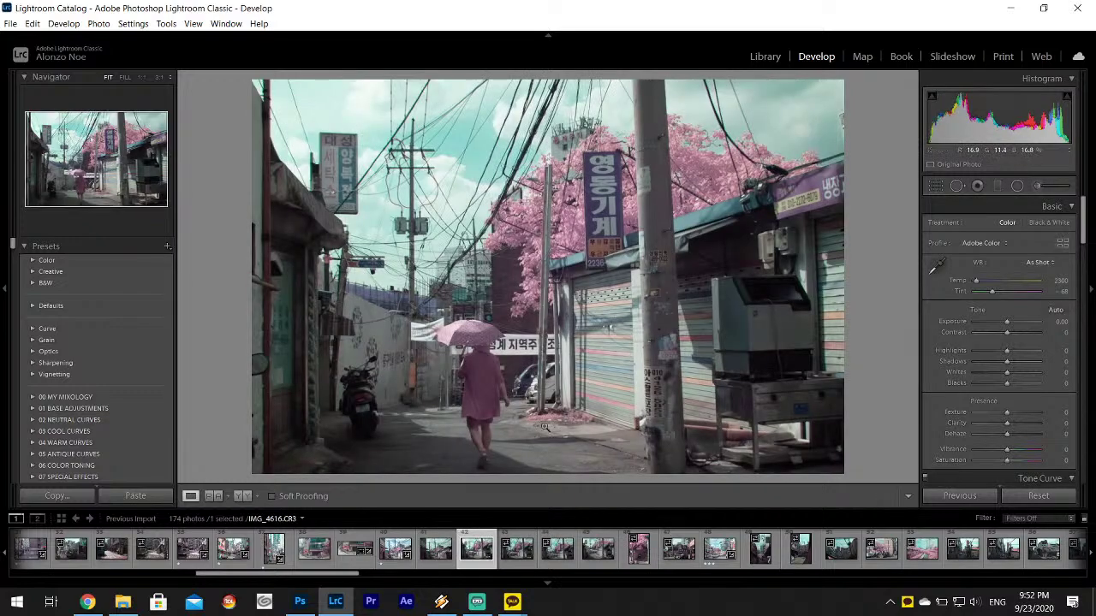
pyautogui.click(517, 557)
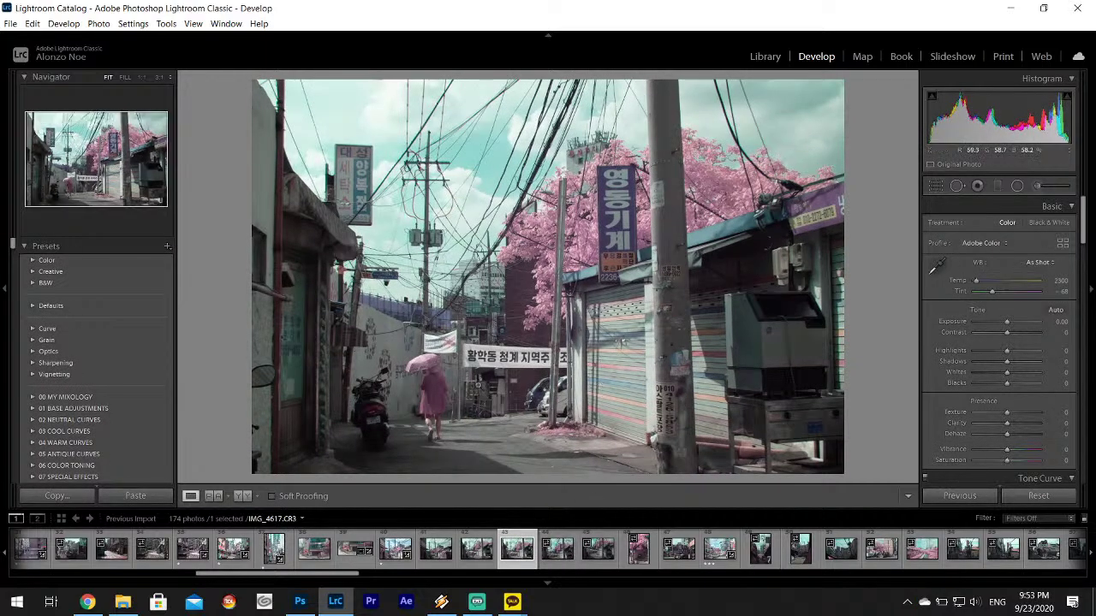
pyautogui.click(560, 557)
pyautogui.click(558, 563)
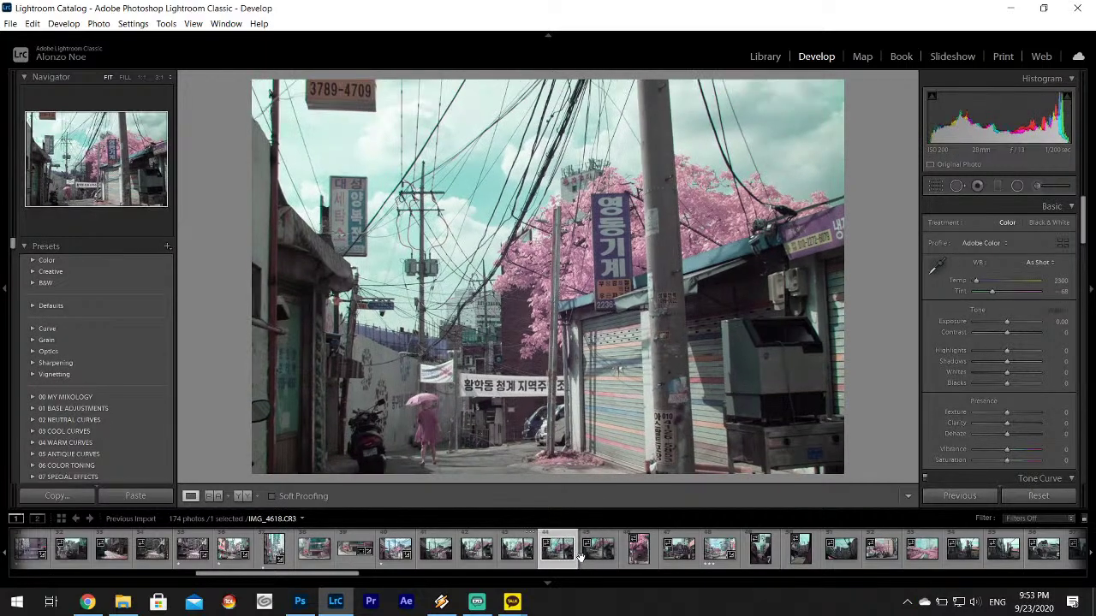
pyautogui.click(587, 558)
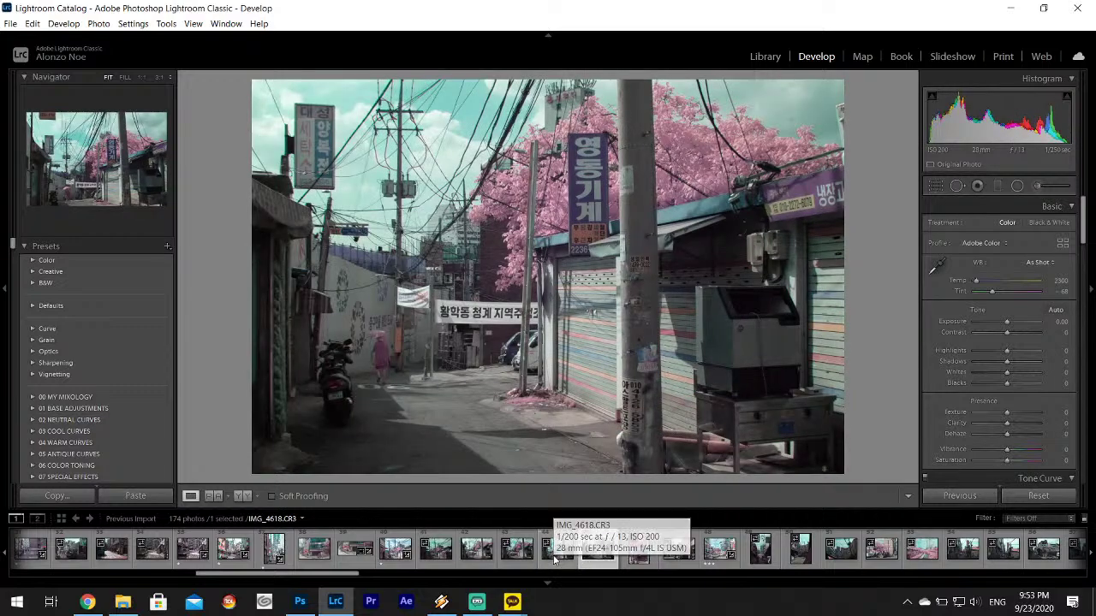
# - Select IMG_4617 and IMG_4619 together, apply the ready-made develop settings to both, and check each result
pyautogui.press('Left')
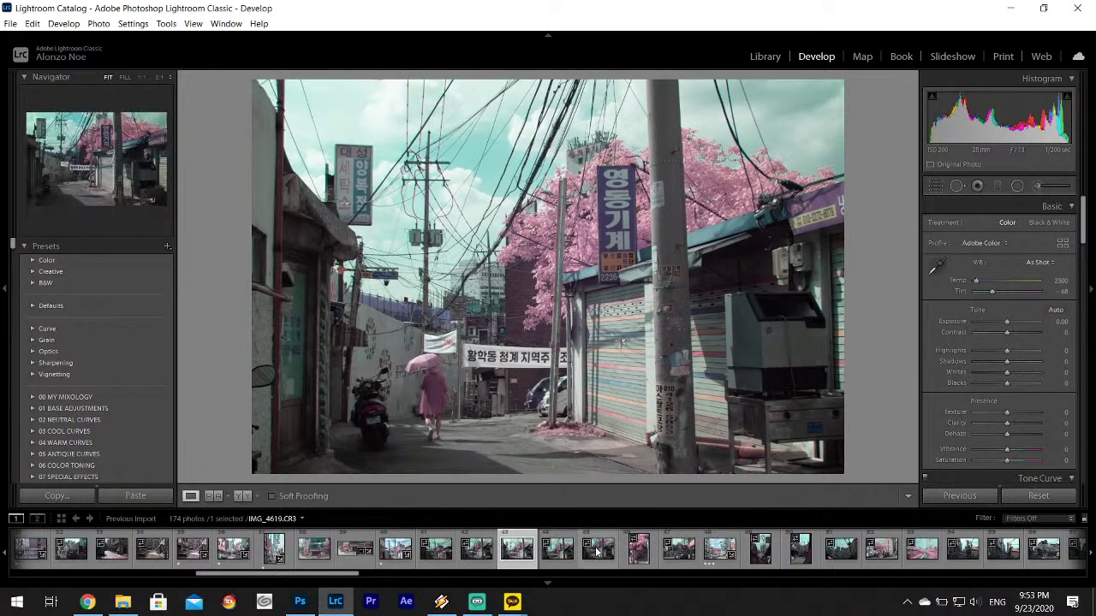
pyautogui.keyDown('ctrl'); pyautogui.click(597, 552); pyautogui.keyUp('ctrl')
pyautogui.rightClick(598, 552)
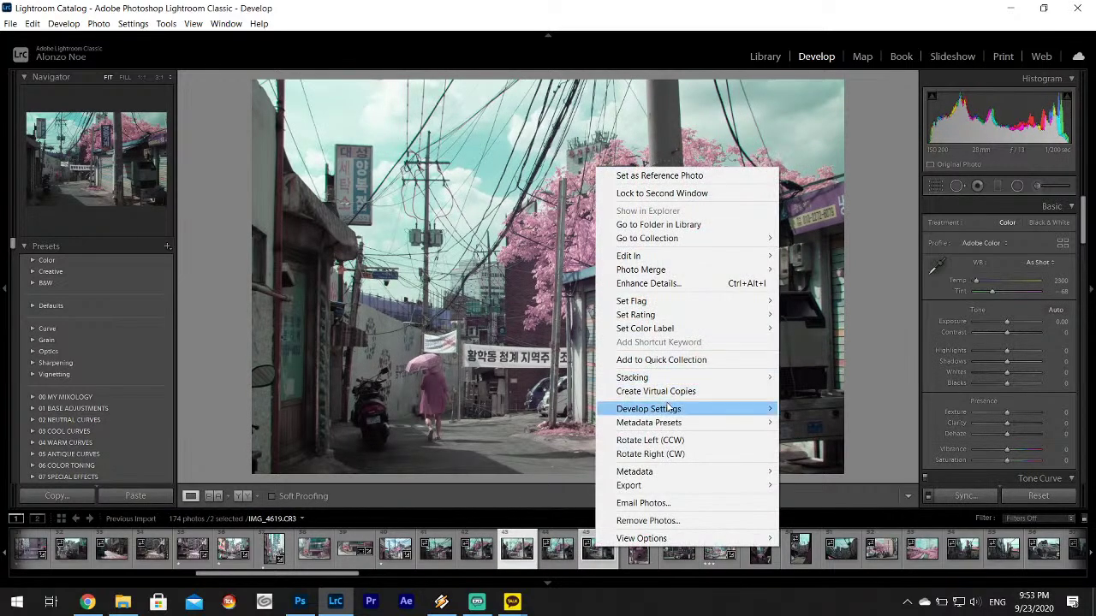
pyautogui.moveTo(669, 409)
pyautogui.click(815, 472)
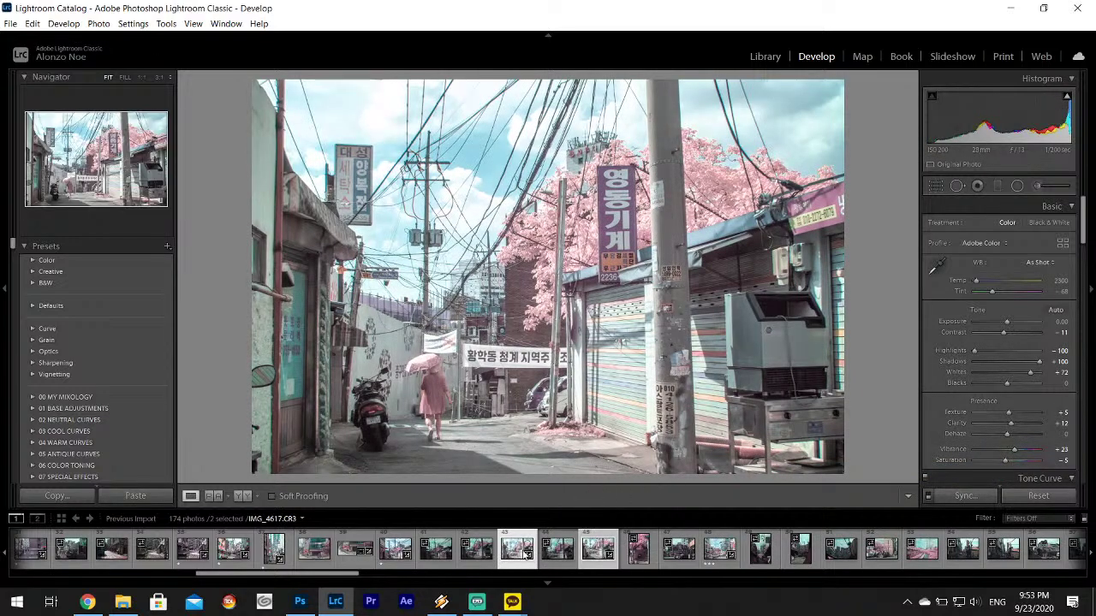
pyautogui.click(588, 555)
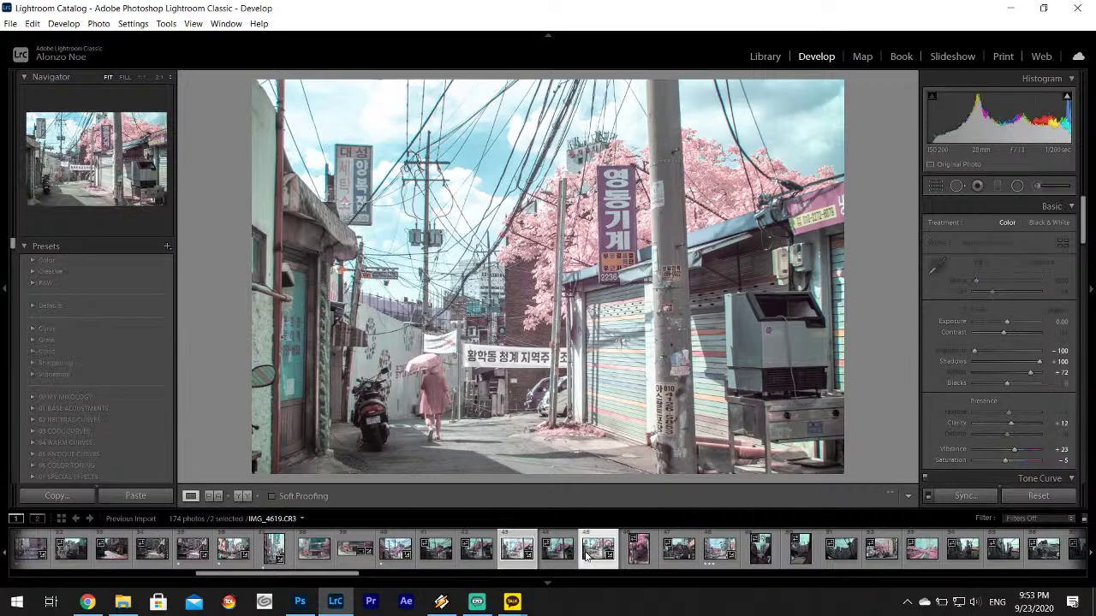
pyautogui.press('Left')
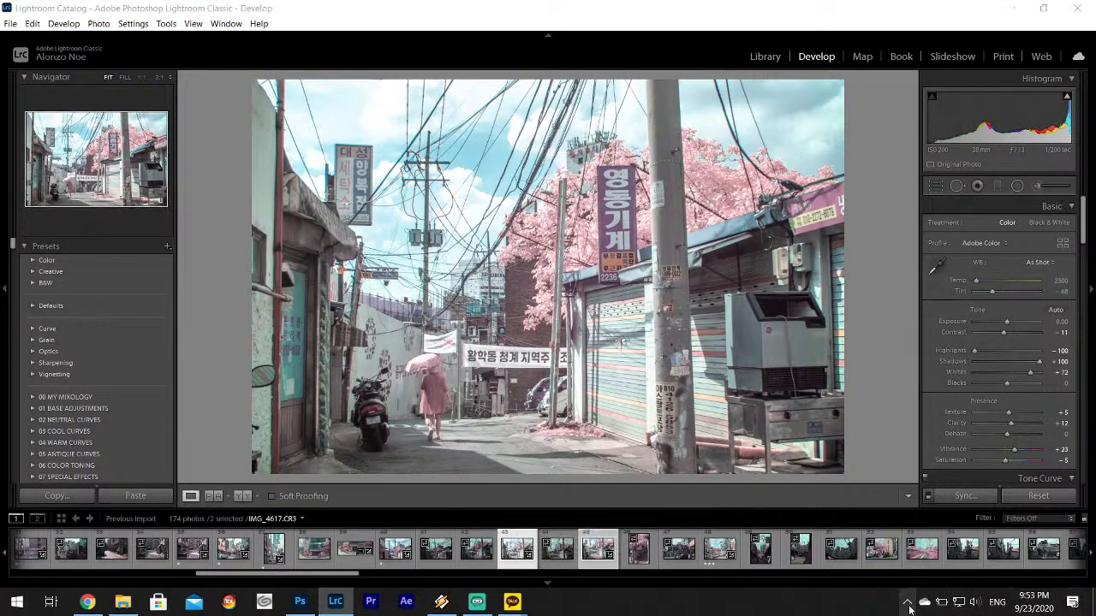
# - Quit the KakaoTalk messenger running in the background
pyautogui.click(908, 604)
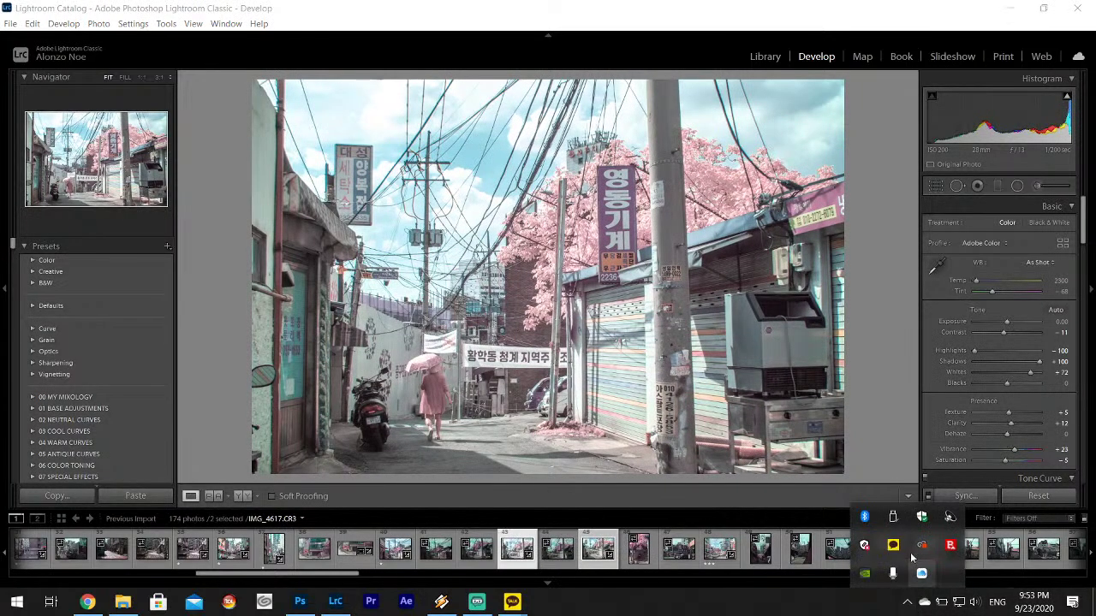
pyautogui.rightClick(917, 544)
pyautogui.click(920, 531)
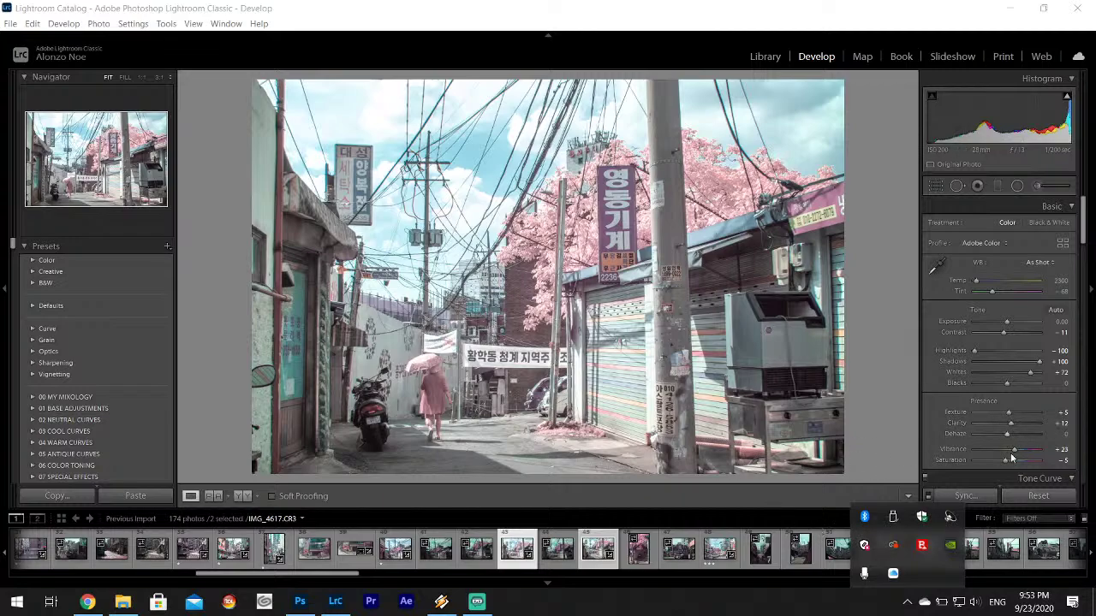
# - Reset the Saturation of IMG_4617 to 0
pyautogui.doubleClick(959, 461)
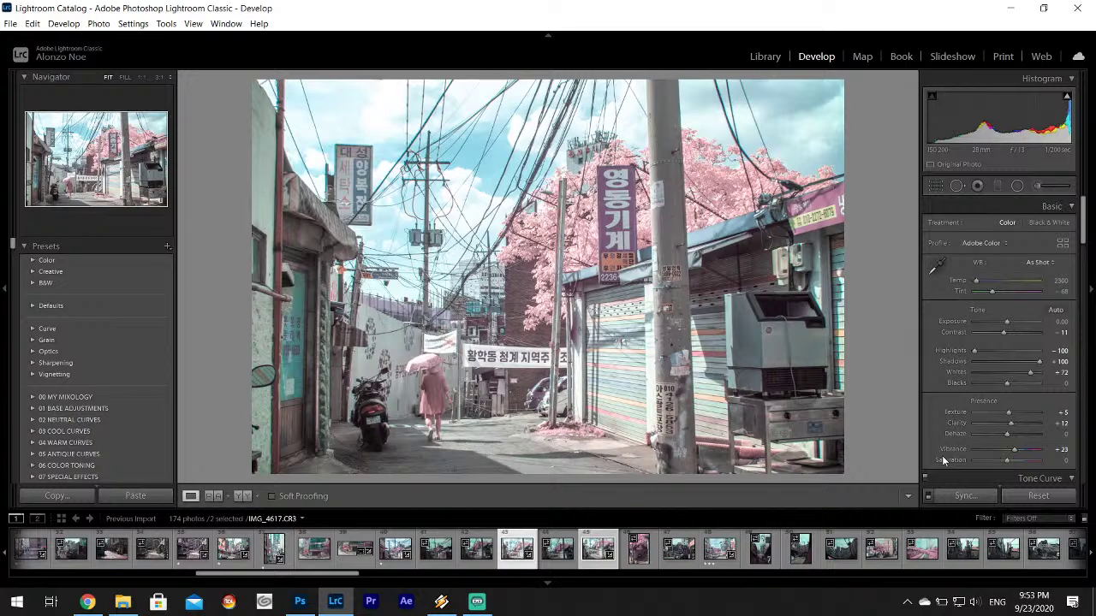
# - Crop IMG_4617 to a 1 x 1 ratio, framing more of the storefront beside the scooter
pyautogui.click(940, 185)
pyautogui.click(1036, 226)
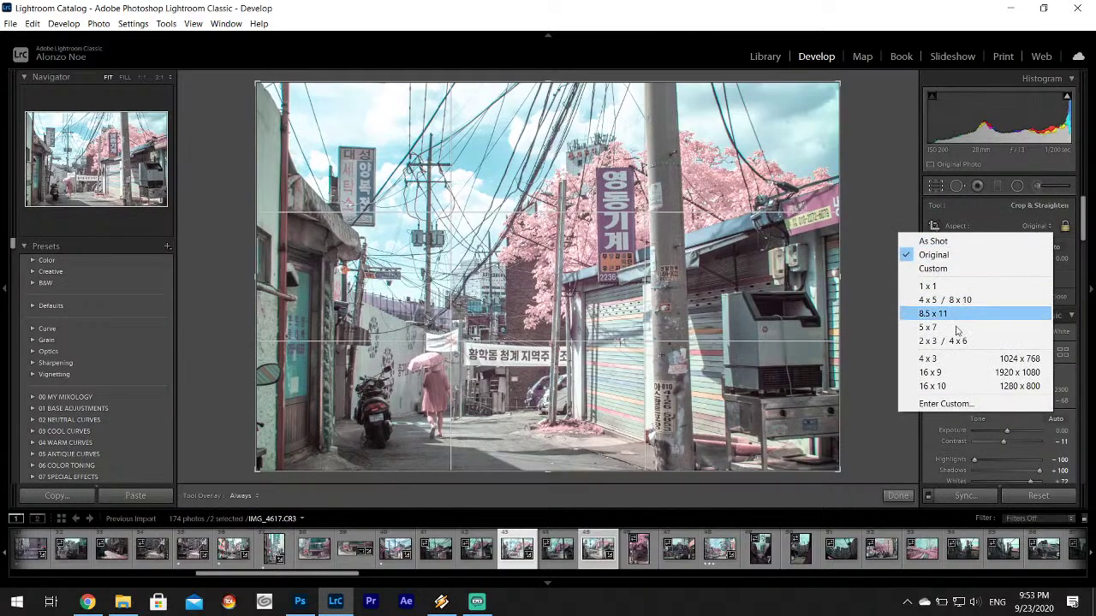
pyautogui.click(928, 286)
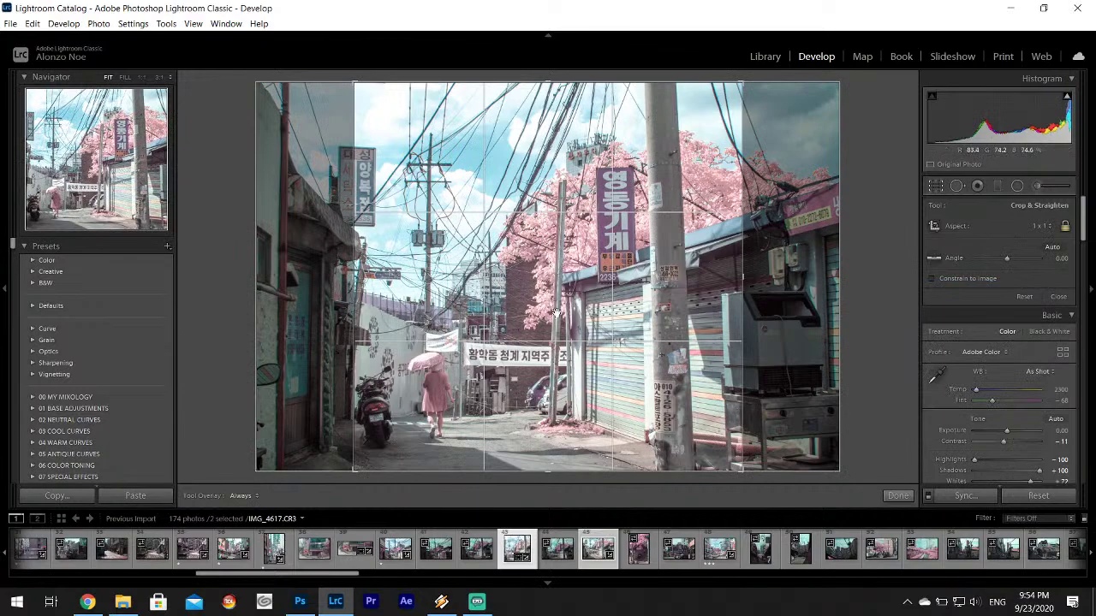
pyautogui.moveTo(560, 311); pyautogui.dragTo(636, 329)
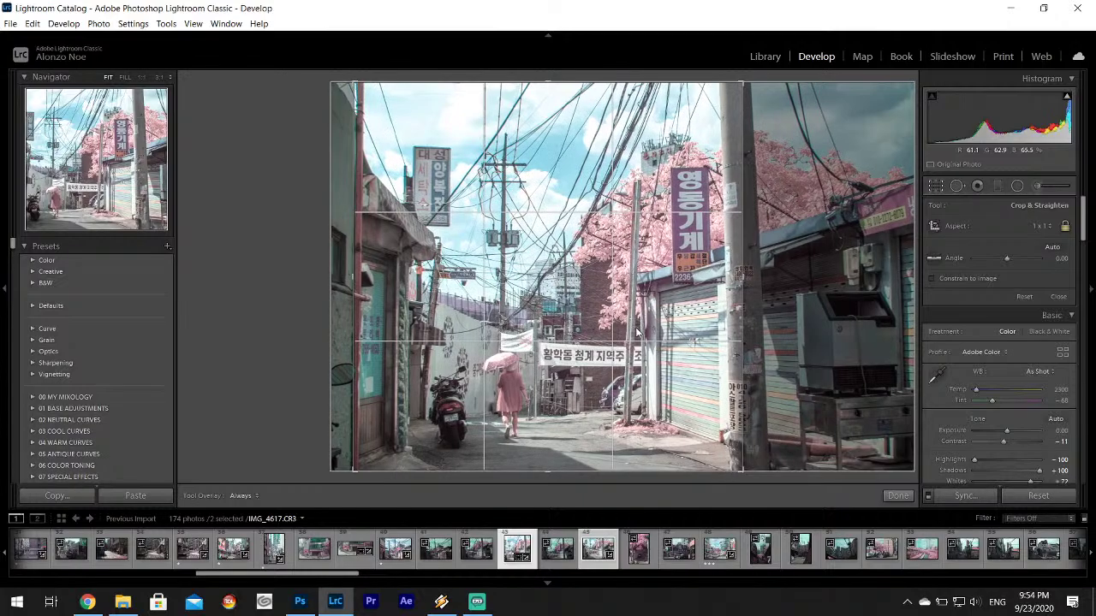
pyautogui.click(908, 501)
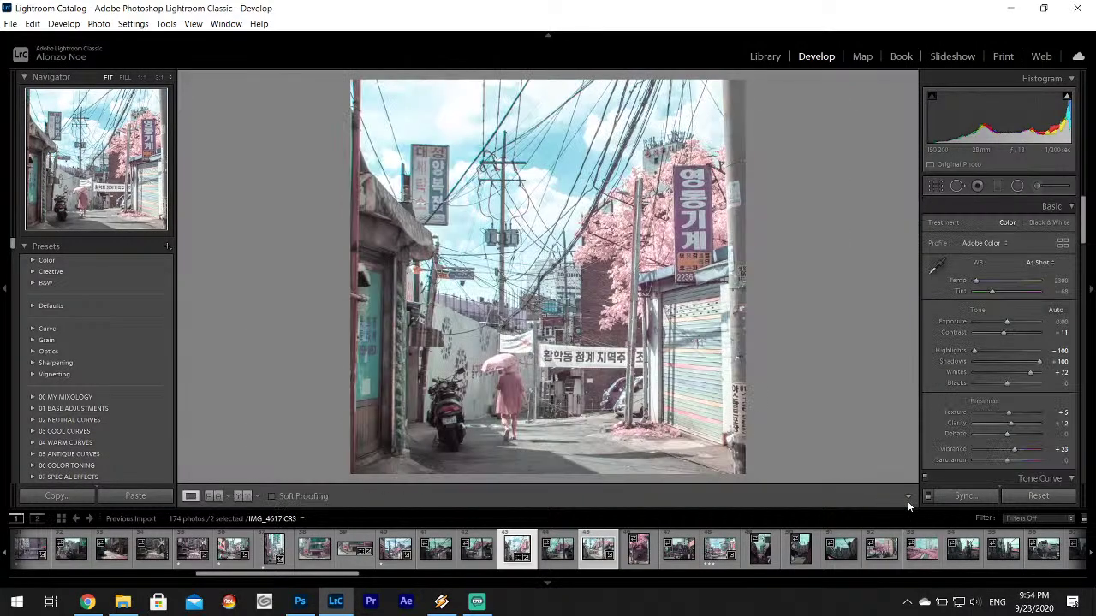
# - Return the crop of IMG_4617 to the As Shot aspect ratio
pyautogui.click(956, 186)
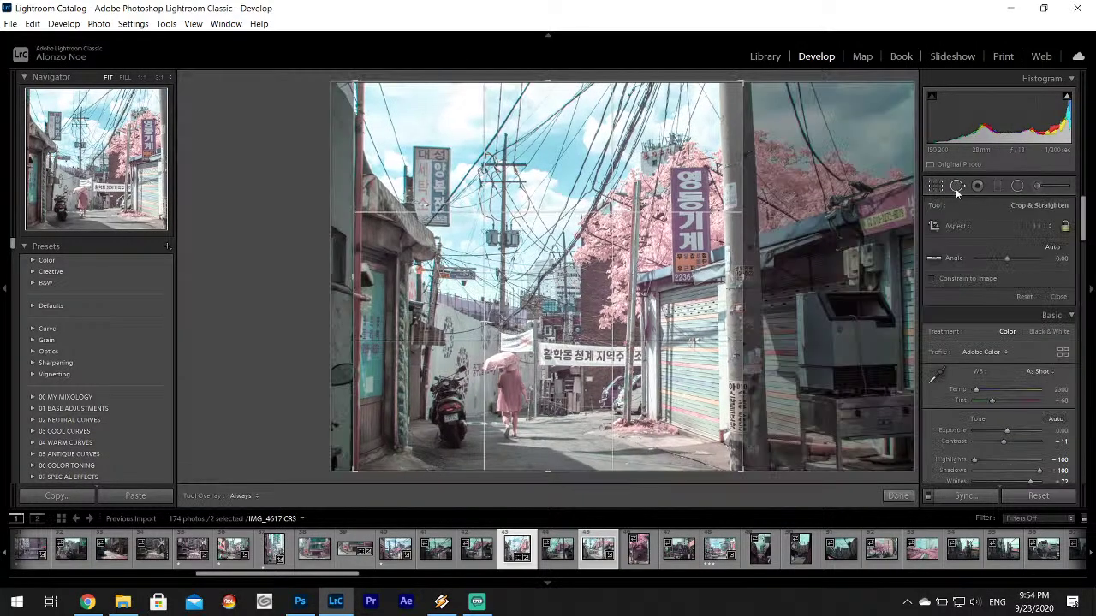
pyautogui.click(1036, 225)
pyautogui.click(1027, 238)
pyautogui.click(1088, 221)
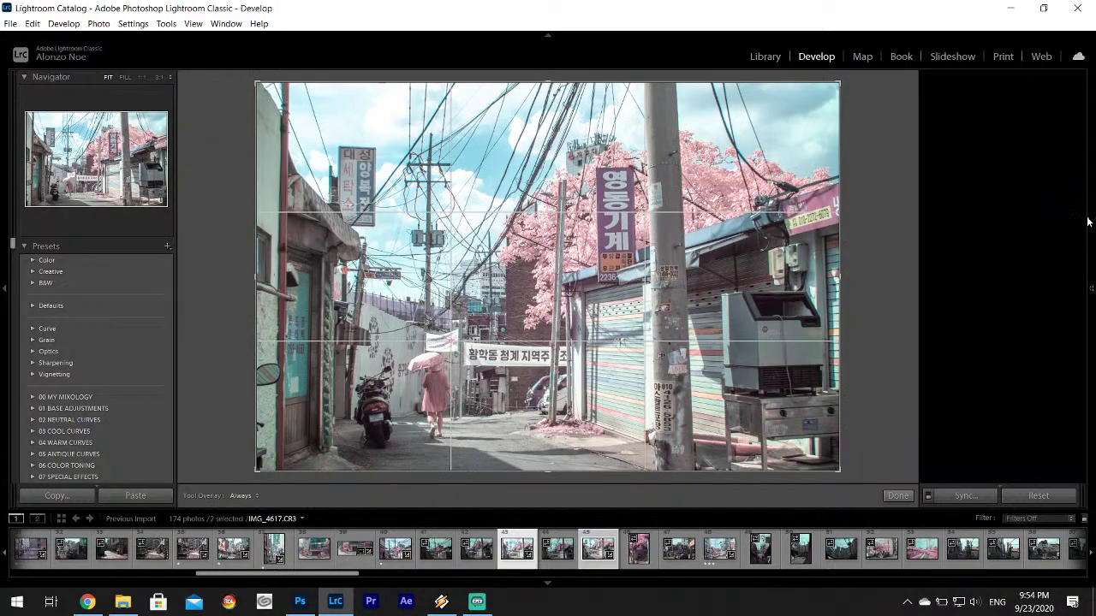
# - Straighten the vertical lines of IMG_4617 with the Vertical Upright correction
pyautogui.moveTo(1087, 221)
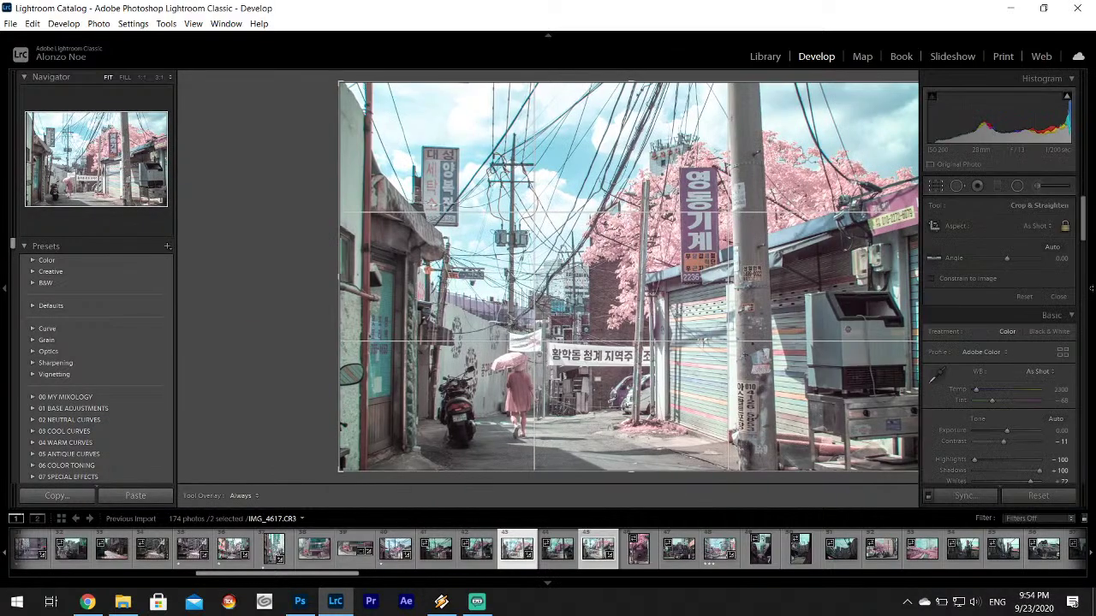
pyautogui.scroll(-10, 982, 278)
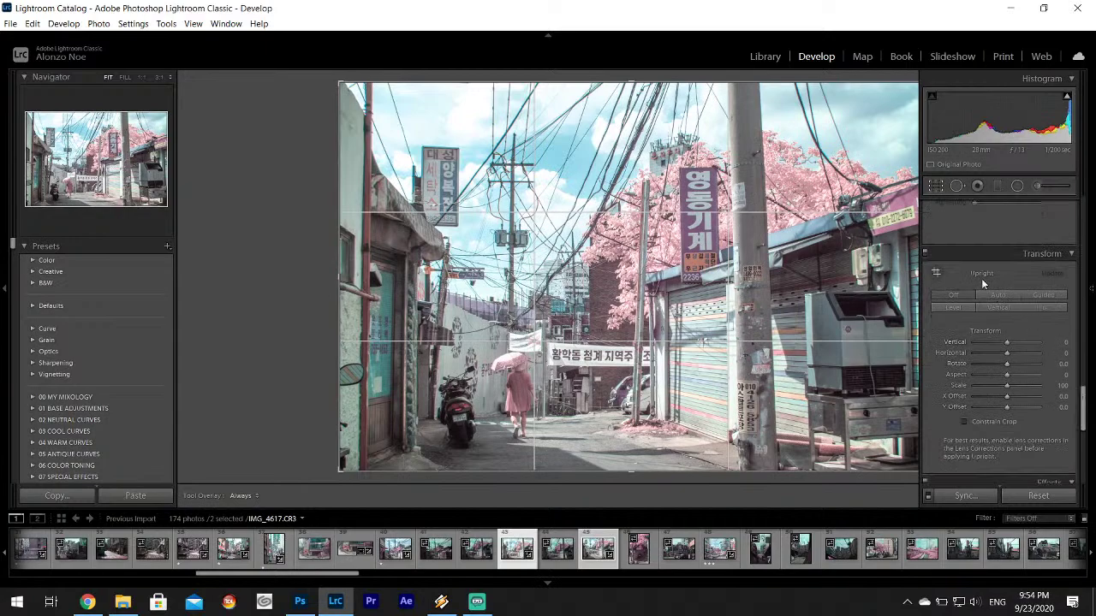
pyautogui.click(987, 308)
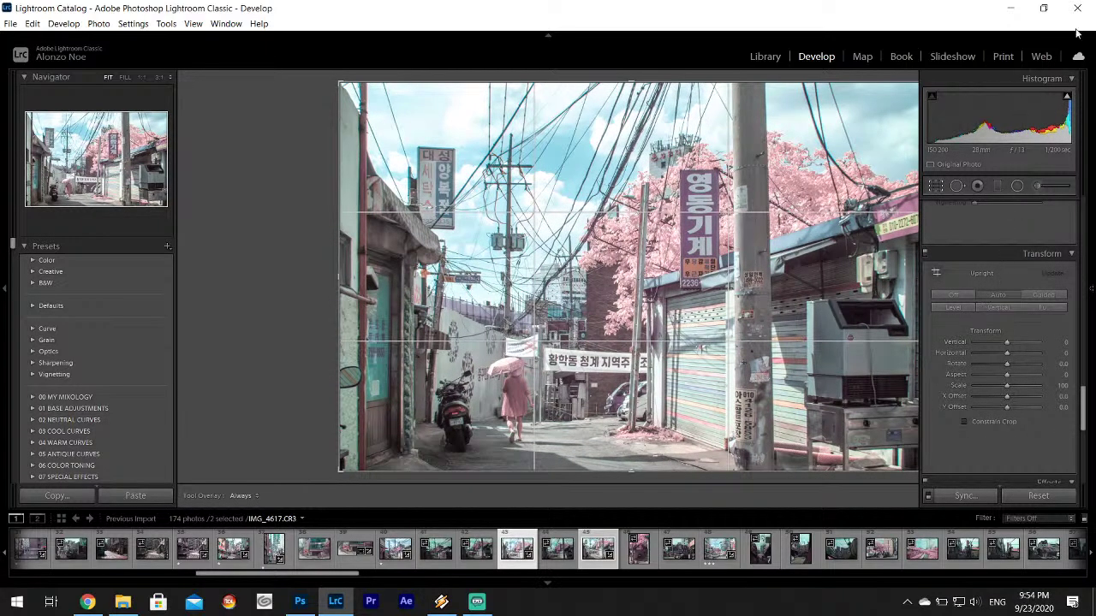
# - Crop IMG_4617 to a 1 x 1 ratio, framing the woman with the umbrella between the storefront and the utility pole
pyautogui.moveTo(1092, 244)
pyautogui.moveTo(1089, 409); pyautogui.dragTo(1085, 218)
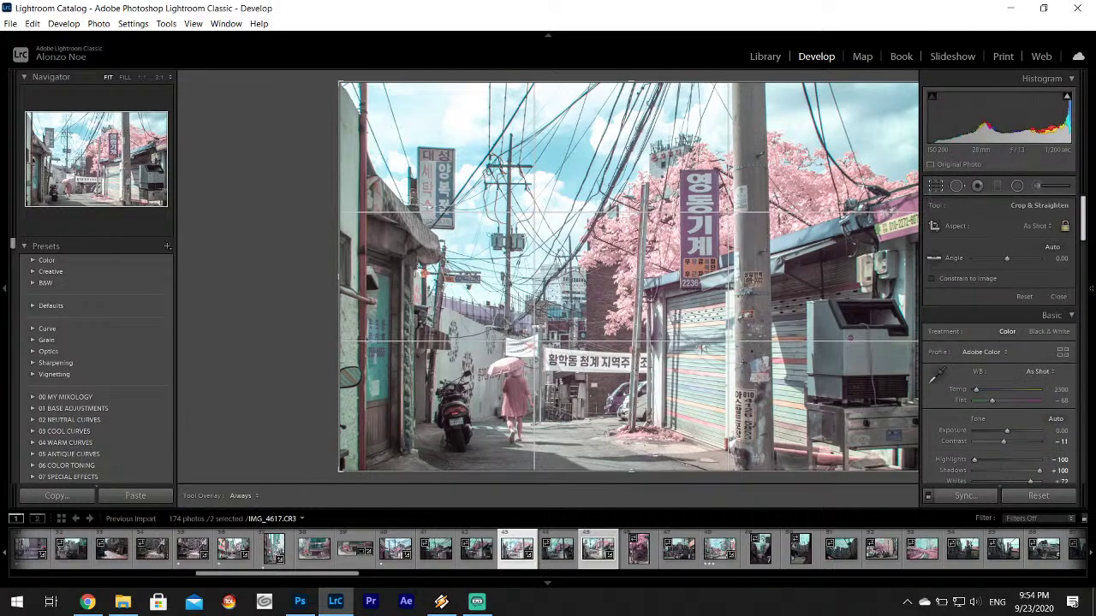
pyautogui.click(1037, 225)
pyautogui.click(946, 315)
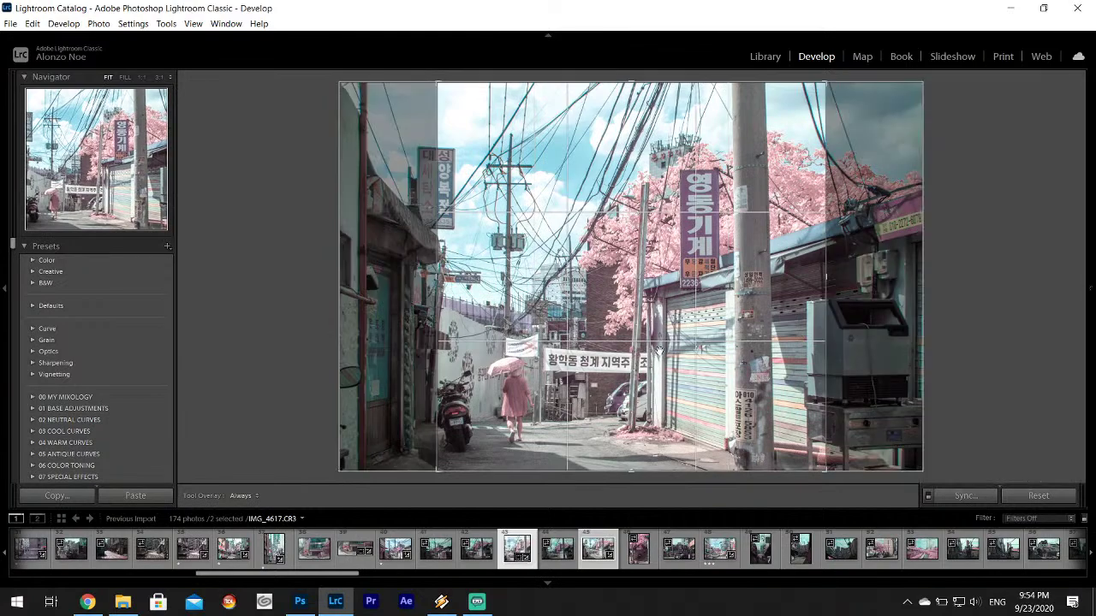
pyautogui.moveTo(590, 397); pyautogui.dragTo(556, 366)
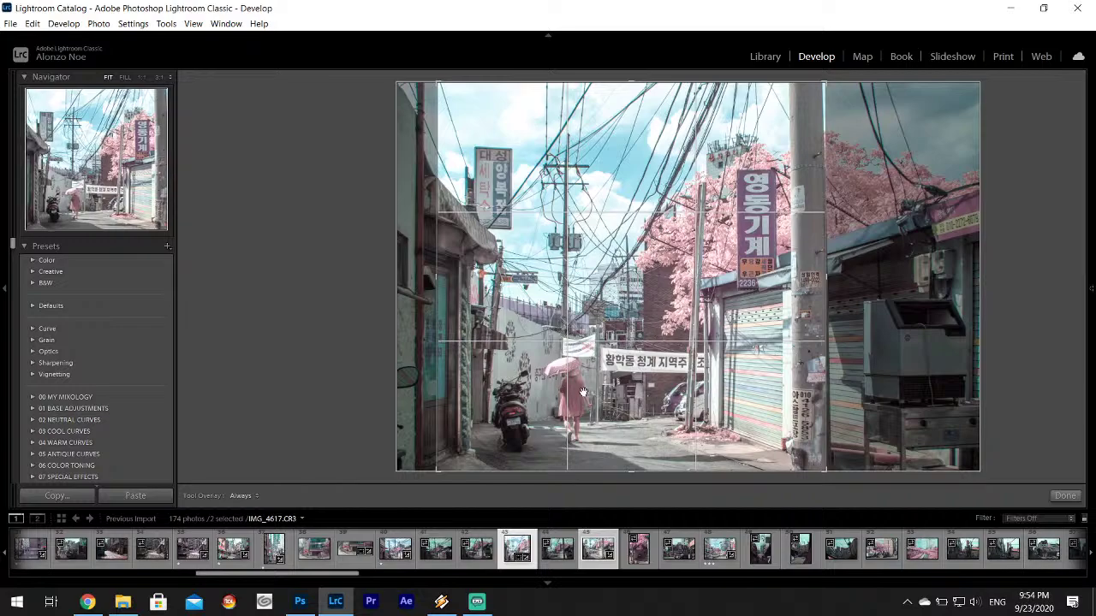
pyautogui.moveTo(620, 400); pyautogui.dragTo(642, 403)
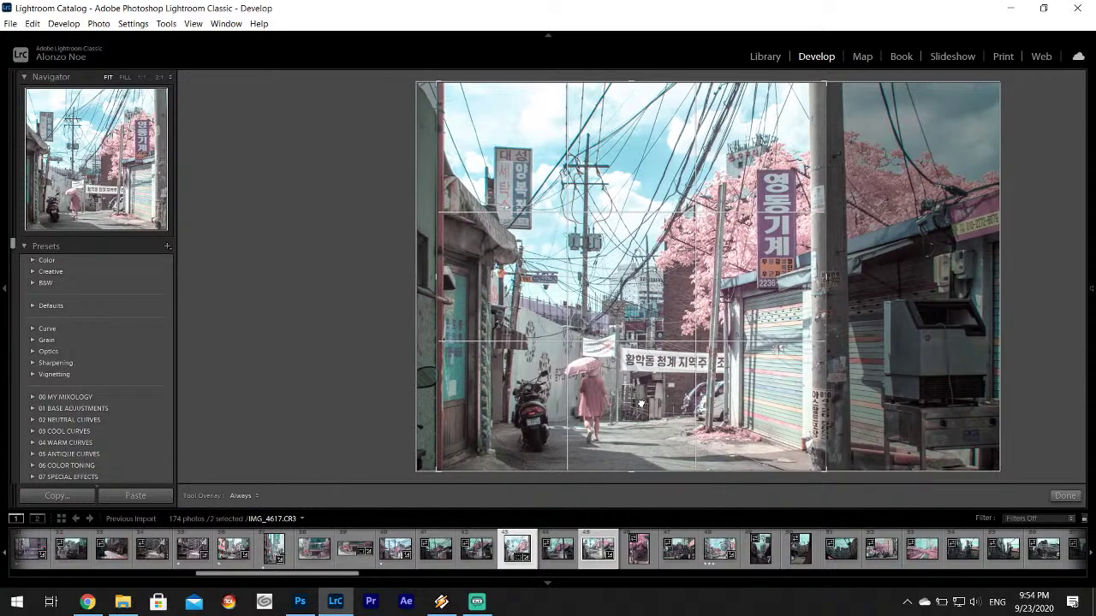
pyautogui.click(1065, 496)
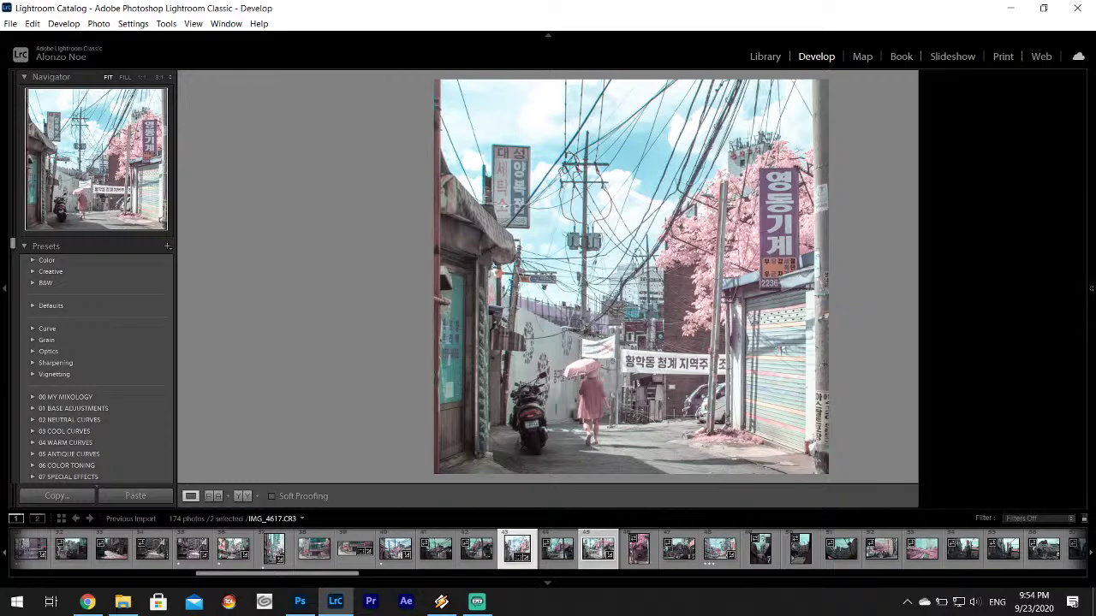
# - Shift the 1 x 1 crop of IMG_4617 along the frame so it takes in the whole utility pole beside the shutter
pyautogui.click(923, 192)
pyautogui.moveTo(644, 308); pyautogui.dragTo(629, 310)
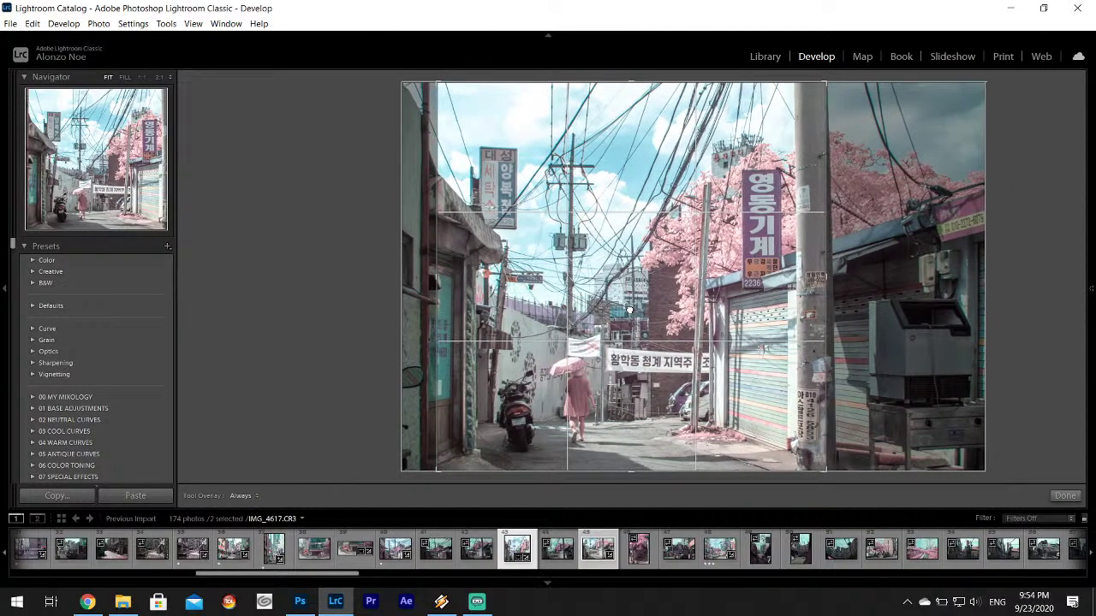
pyautogui.moveTo(630, 310); pyautogui.dragTo(625, 310)
pyautogui.click(1068, 499)
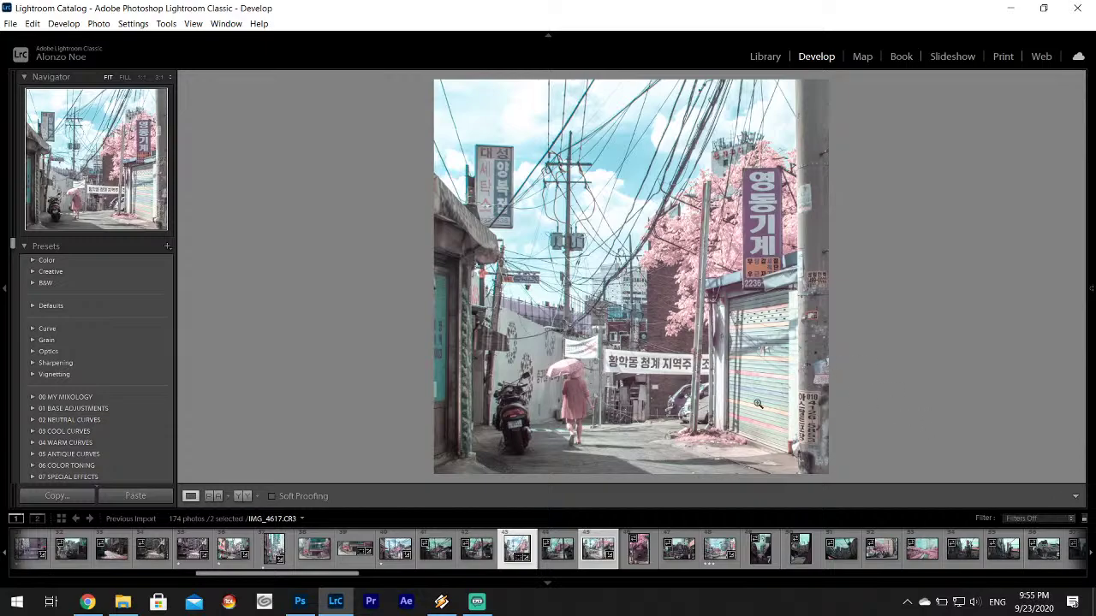
# - Reframe the 1 x 1 crop of IMG_4617 to leave out the utility pole and include the round mirror beside the storefront
pyautogui.press('F8')
pyautogui.press('r')
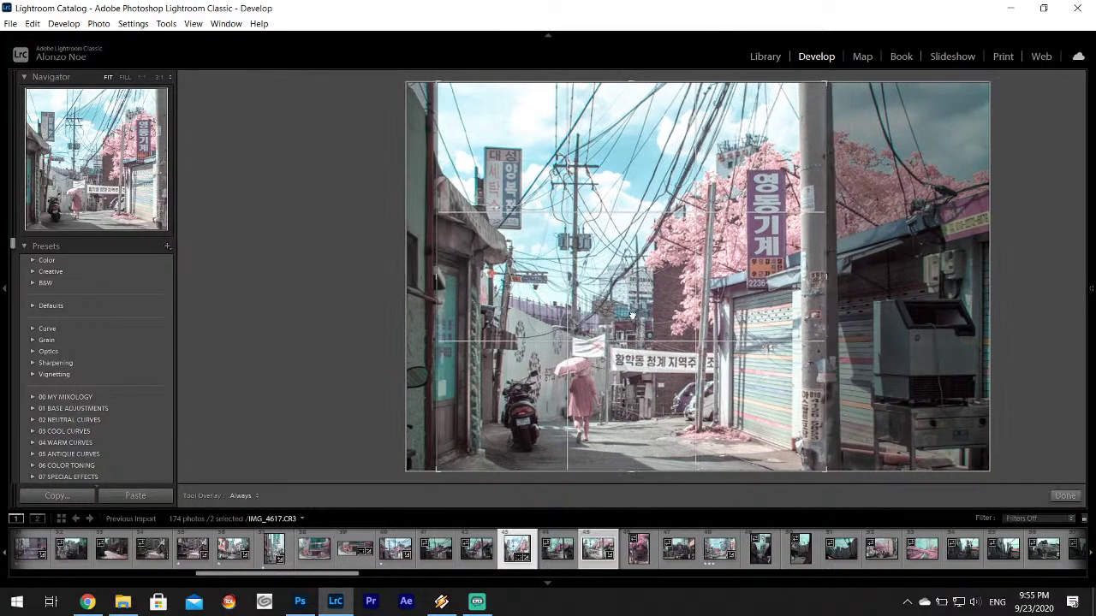
pyautogui.moveTo(565, 327); pyautogui.dragTo(602, 329)
pyautogui.click(1064, 497)
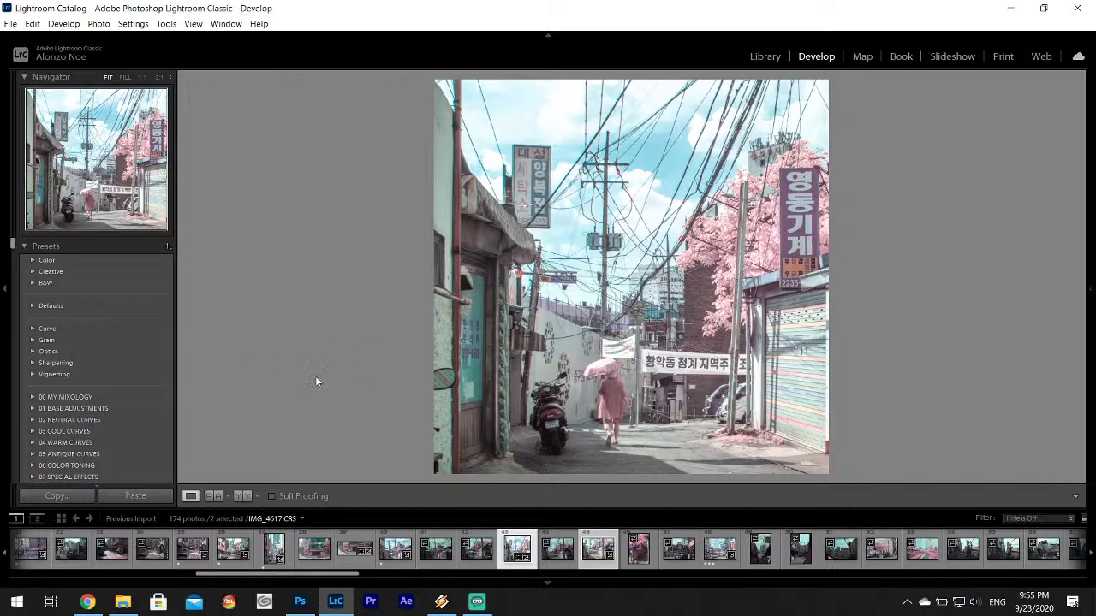
# - Inspect the round mirror at the photo's edge up close and open IMG_4617 in Photoshop for editing
pyautogui.click(444, 377)
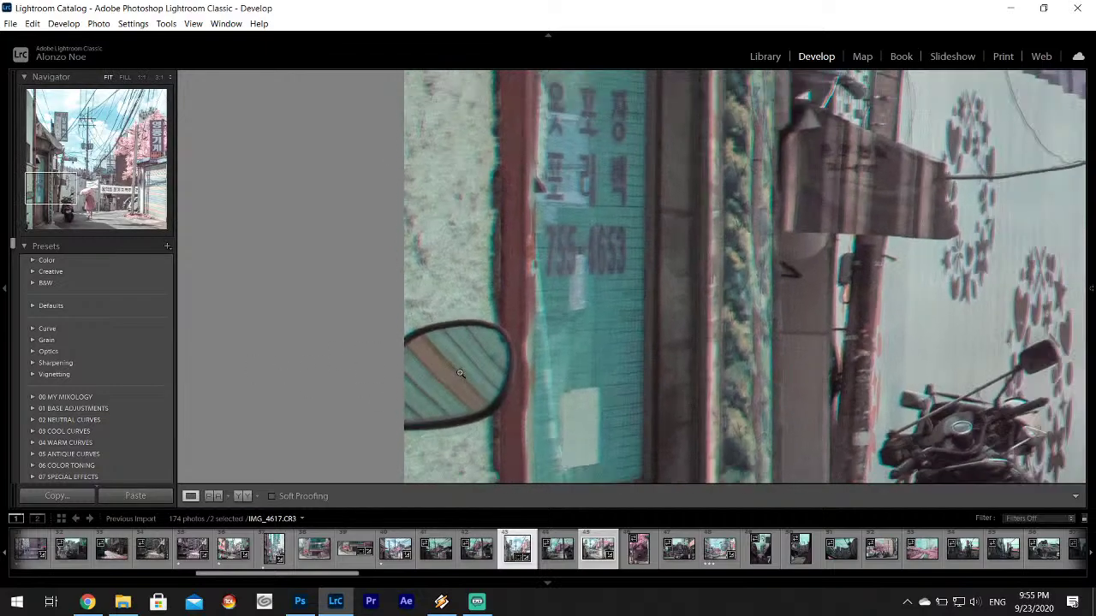
pyautogui.click(460, 374)
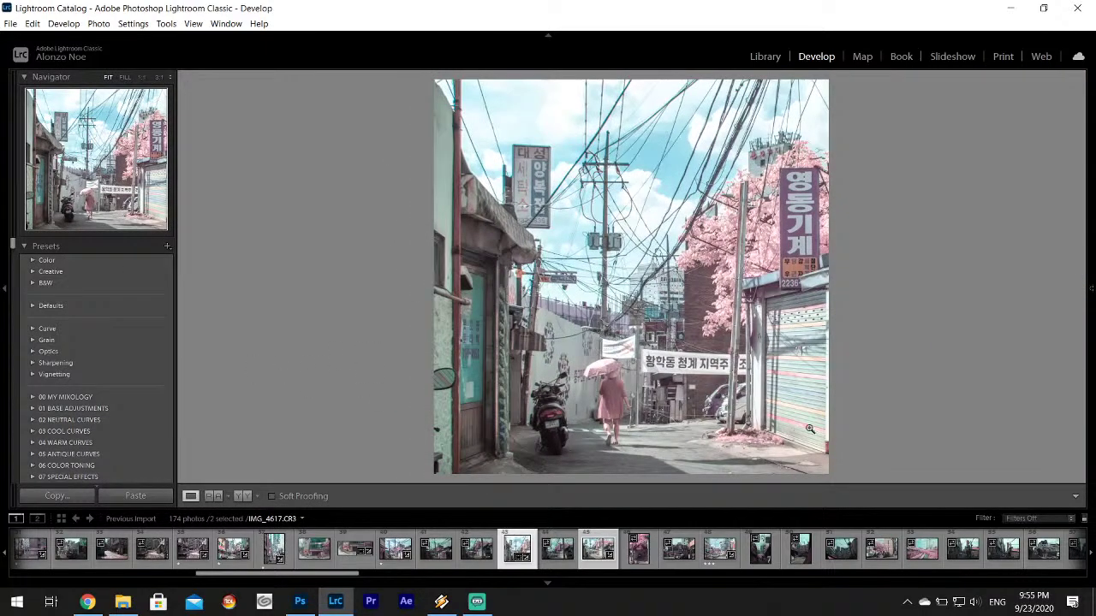
pyautogui.moveTo(1092, 316)
pyautogui.rightClick(641, 216)
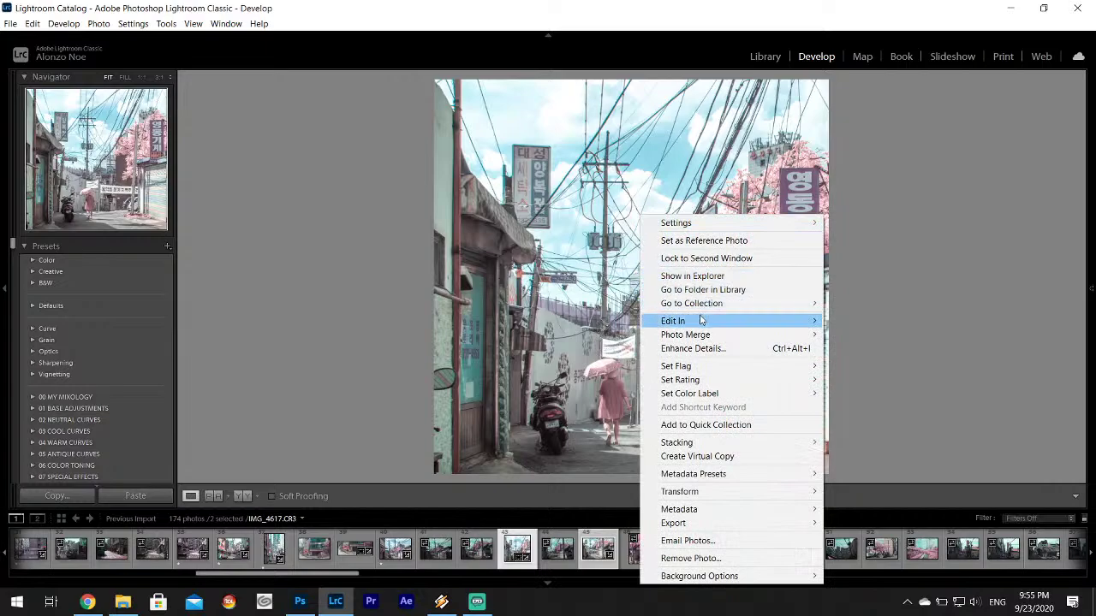
pyautogui.moveTo(700, 320)
pyautogui.click(861, 321)
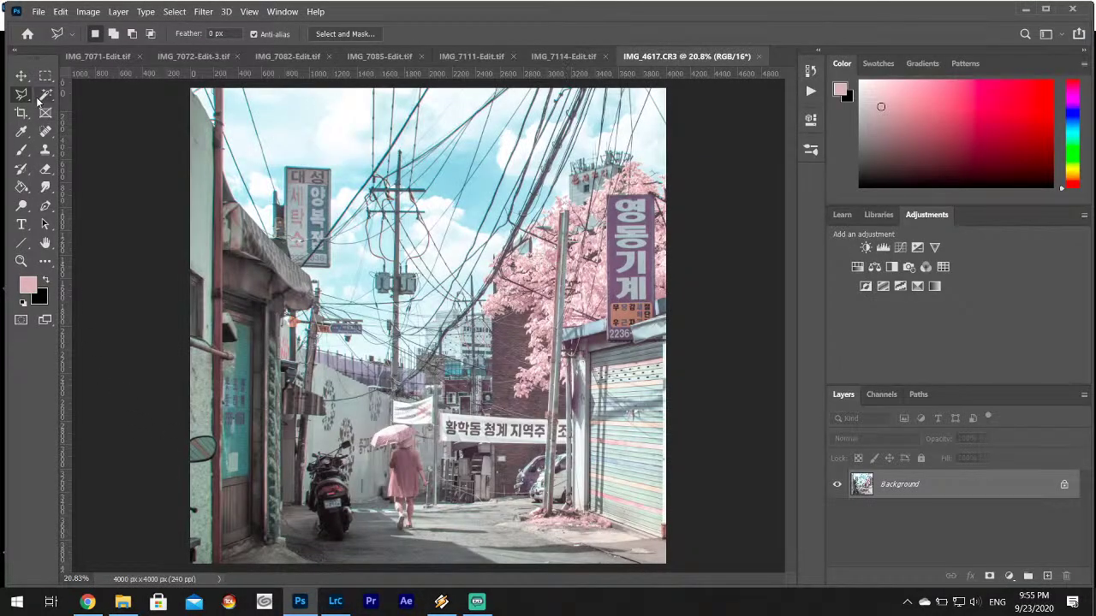
# - Remove the round mirror by filling a Polygonal Lasso selection drawn around it, and deselect the area
pyautogui.moveTo(193, 444)
pyautogui.mouseDown()
pyautogui.moveTo(223, 441)
pyautogui.moveTo(226, 466)
pyautogui.moveTo(186, 470)
pyautogui.moveTo(194, 446)
pyautogui.mouseUp()
pyautogui.rightClick(195, 446)
pyautogui.click(223, 366)
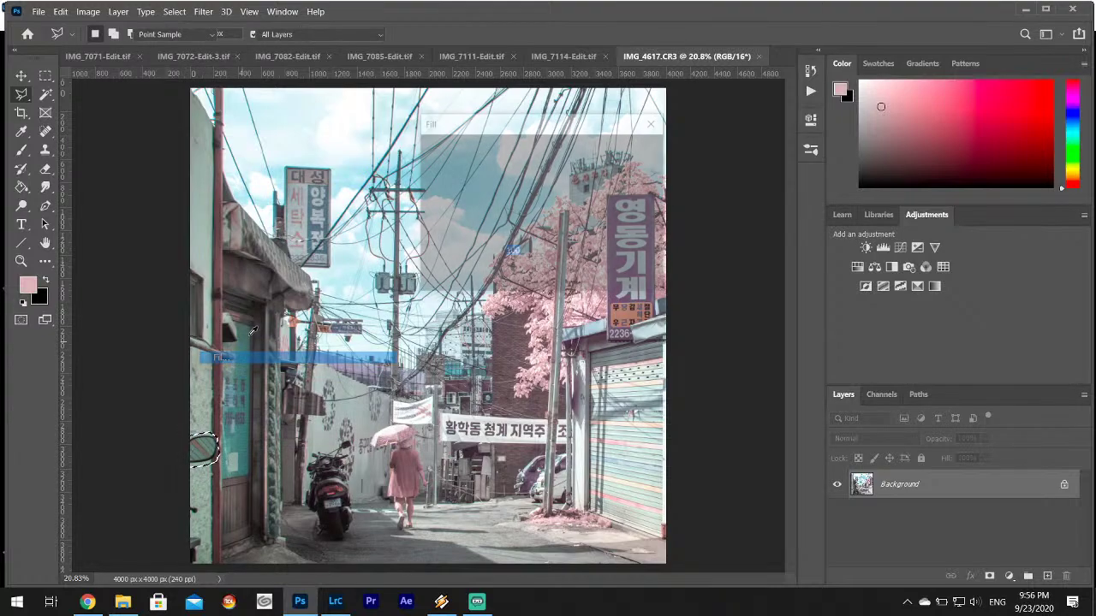
pyautogui.click(638, 150)
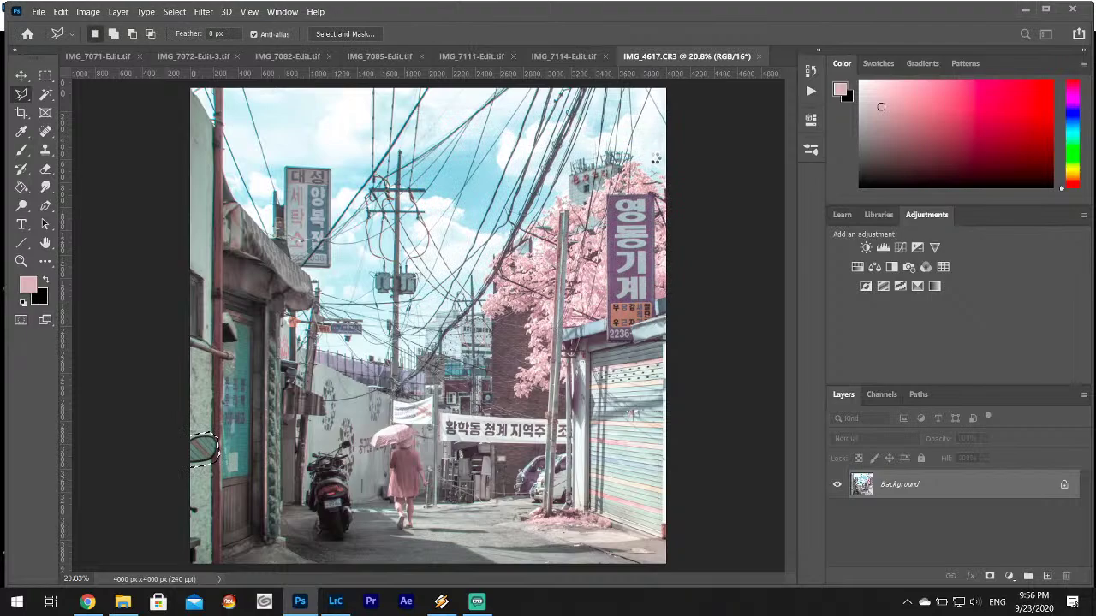
pyautogui.click(174, 12)
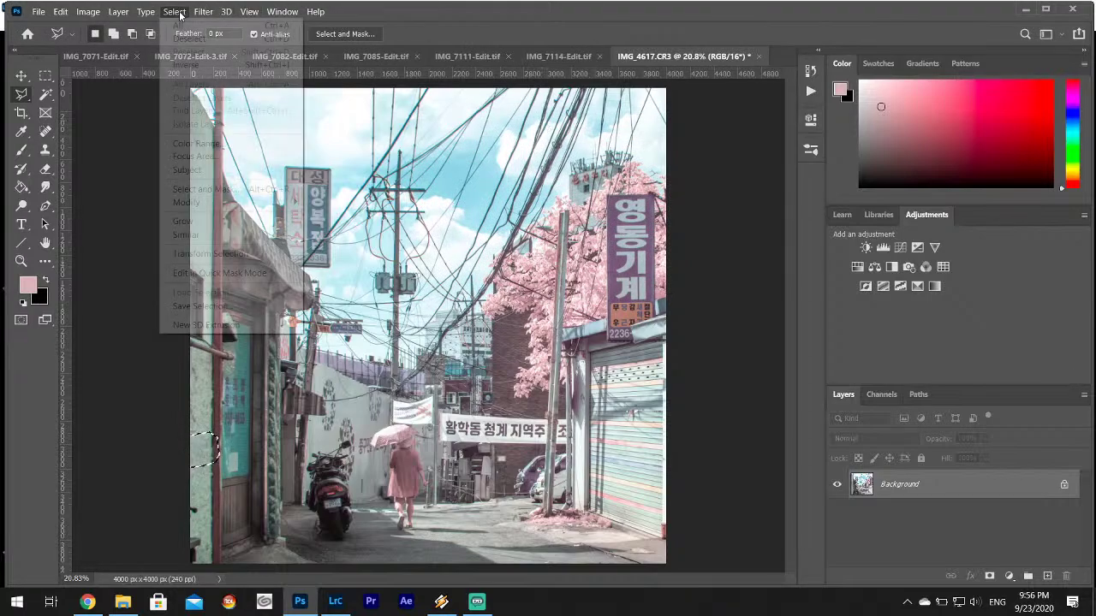
pyautogui.click(194, 38)
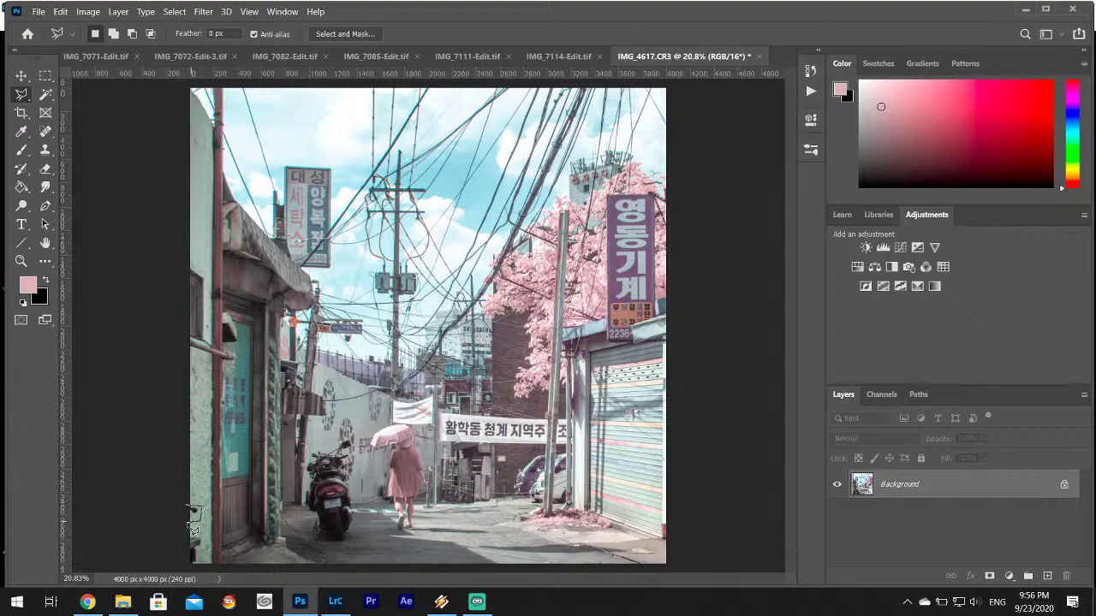
# - Lasso the dark object at the lower edge of the green wall, fill the selection to remove it, and deselect
pyautogui.moveTo(193, 529); pyautogui.dragTo(202, 556)
pyautogui.click(193, 511)
pyautogui.rightClick(186, 531)
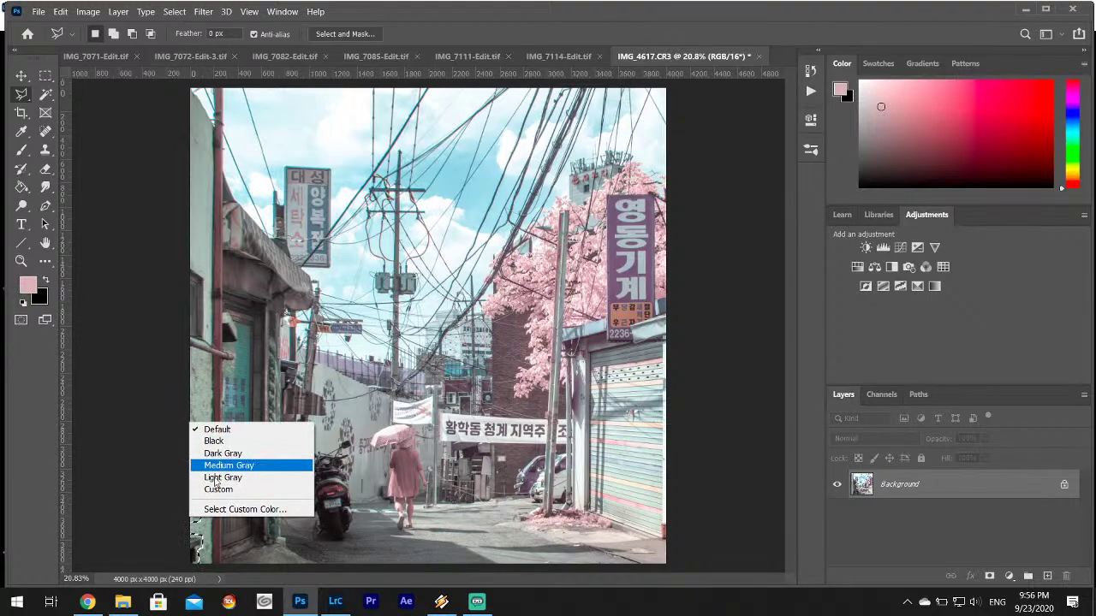
pyautogui.rightClick(196, 545)
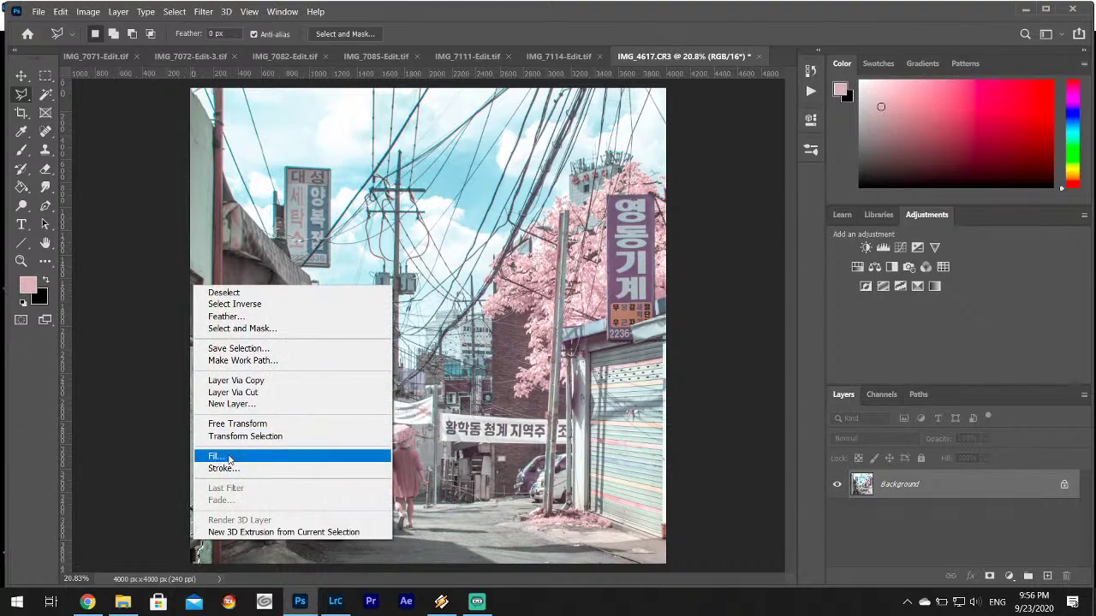
pyautogui.click(210, 458)
pyautogui.click(647, 154)
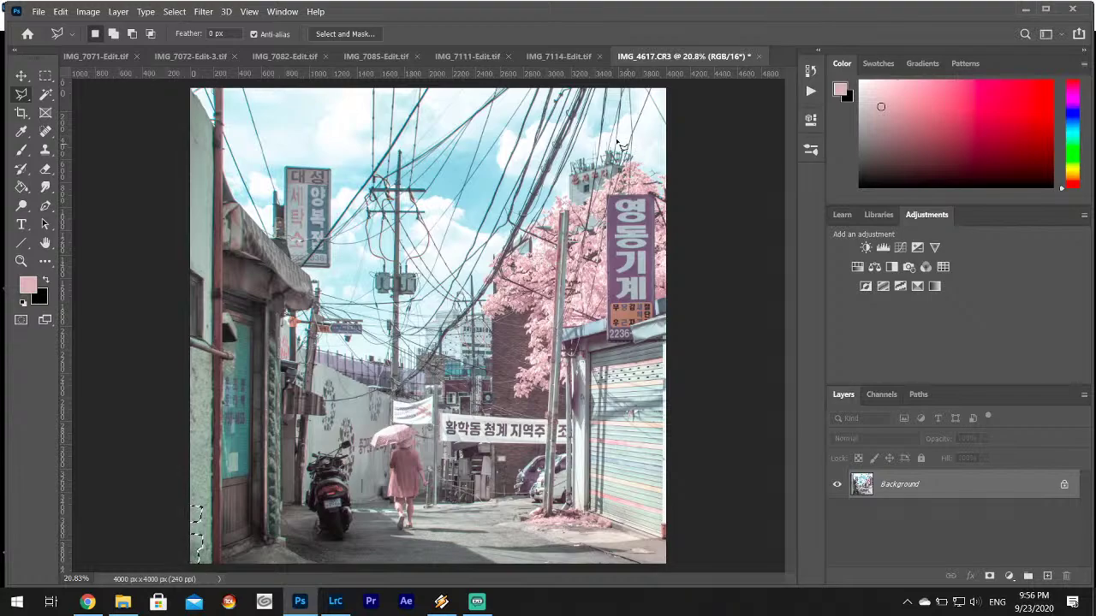
pyautogui.click(174, 12)
pyautogui.click(192, 35)
# - Save the retouched IMG_4617 and switch back to Lightroom Classic
pyautogui.click(39, 12)
pyautogui.click(41, 164)
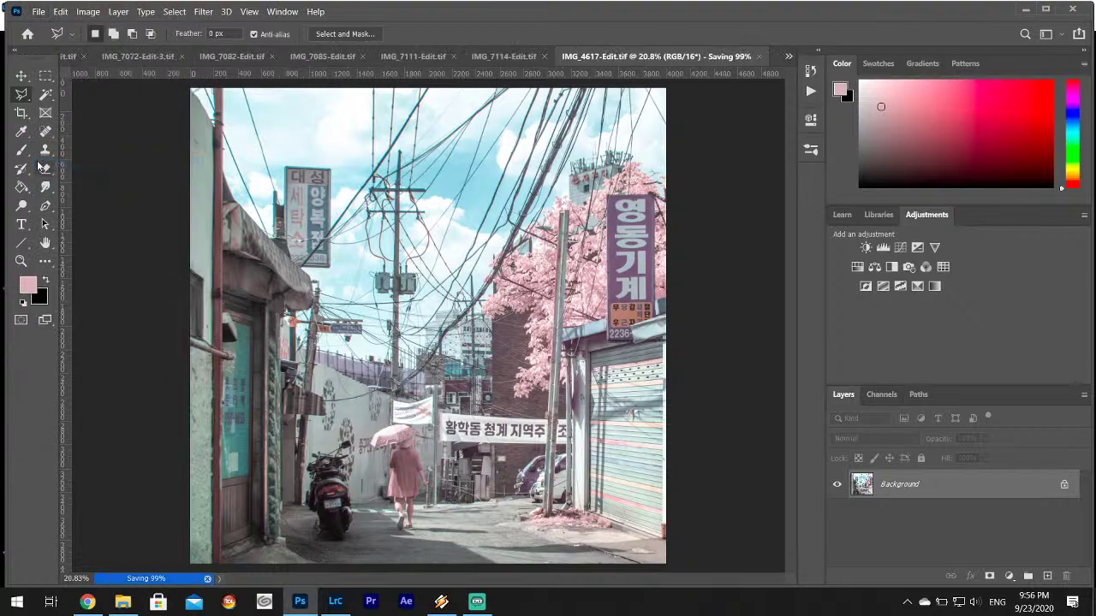
pyautogui.click(337, 602)
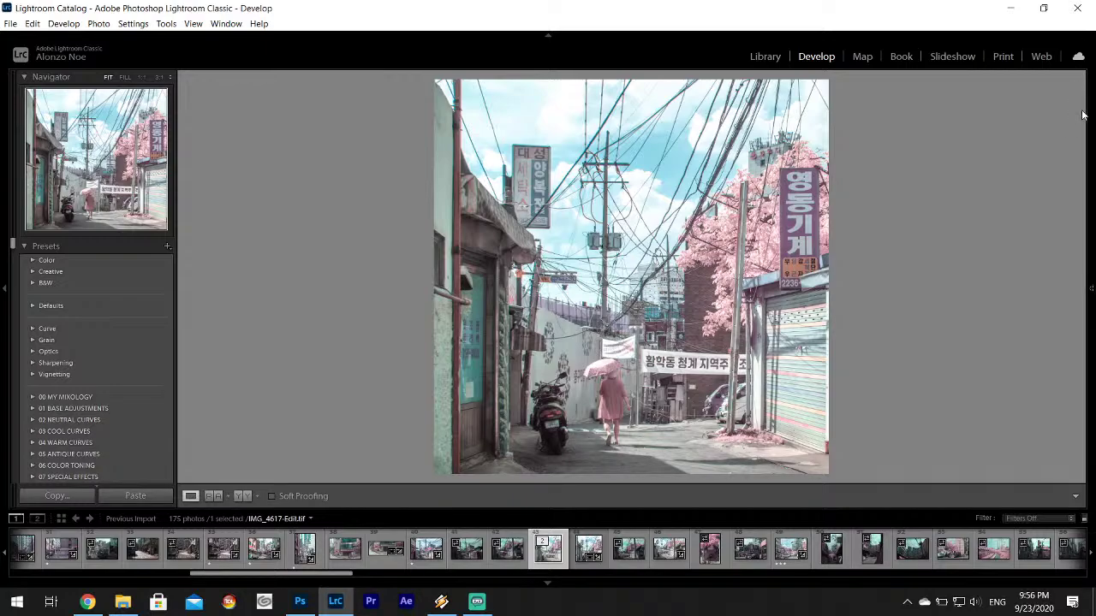
# - Raise the Vibrance of IMG_4617-Edit.tif slightly
pyautogui.moveTo(1091, 118)
pyautogui.scroll(-3, 1086, 240)
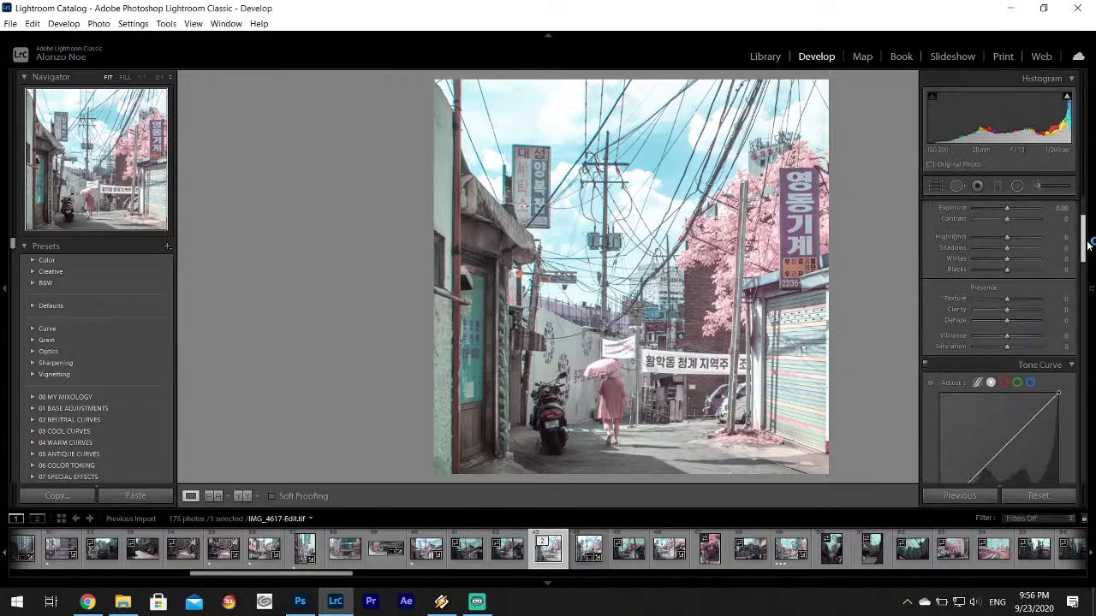
pyautogui.scroll(-10, 1086, 256)
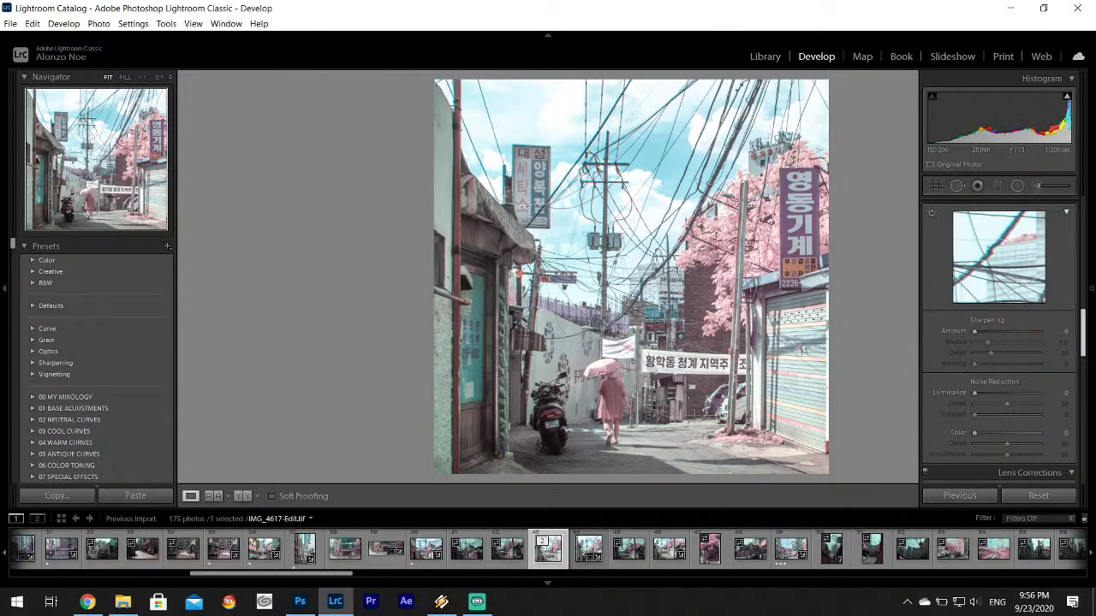
pyautogui.scroll(10, 999, 343)
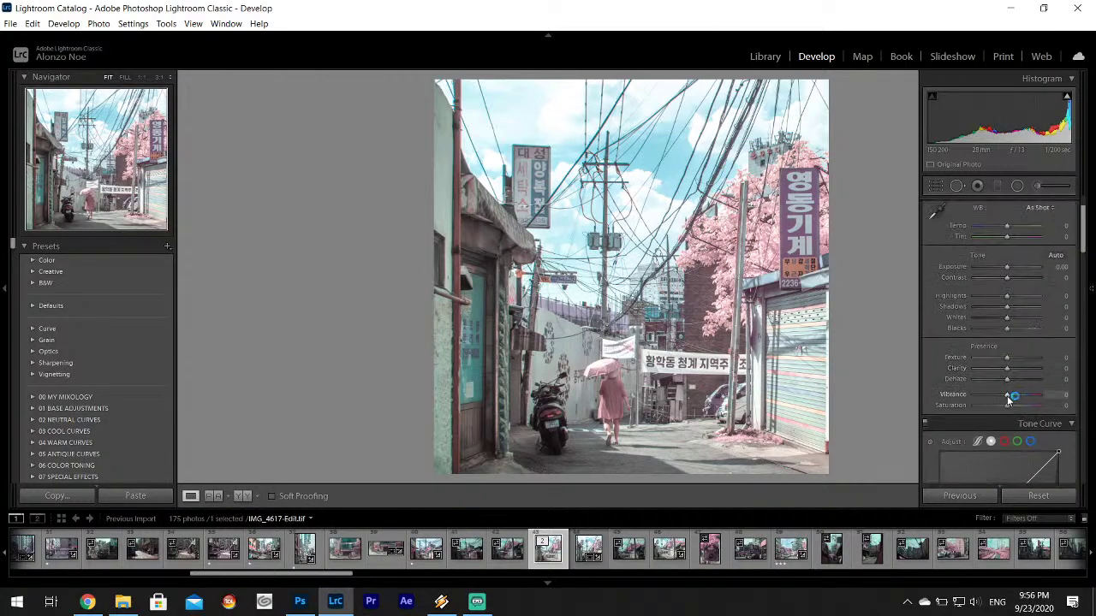
pyautogui.moveTo(1008, 400); pyautogui.dragTo(1013, 400)
# - Export IMG_4617-Edit as a JPG to the Infrared subfolder on the Desktop
pyautogui.click(10, 23)
pyautogui.click(36, 192)
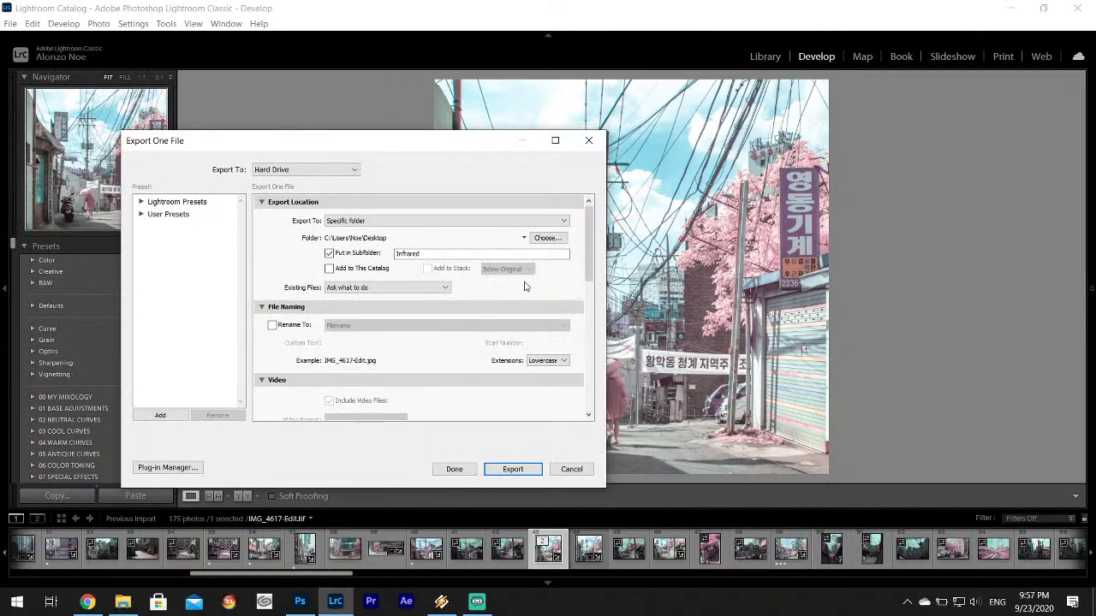
pyautogui.moveTo(589, 244); pyautogui.dragTo(589, 371)
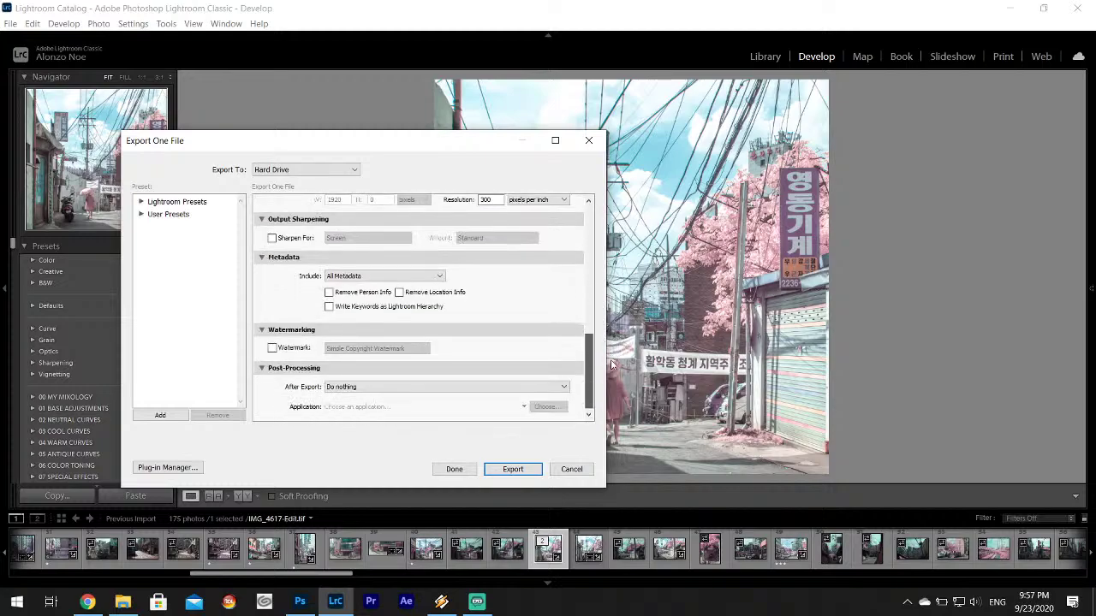
pyautogui.click(534, 466)
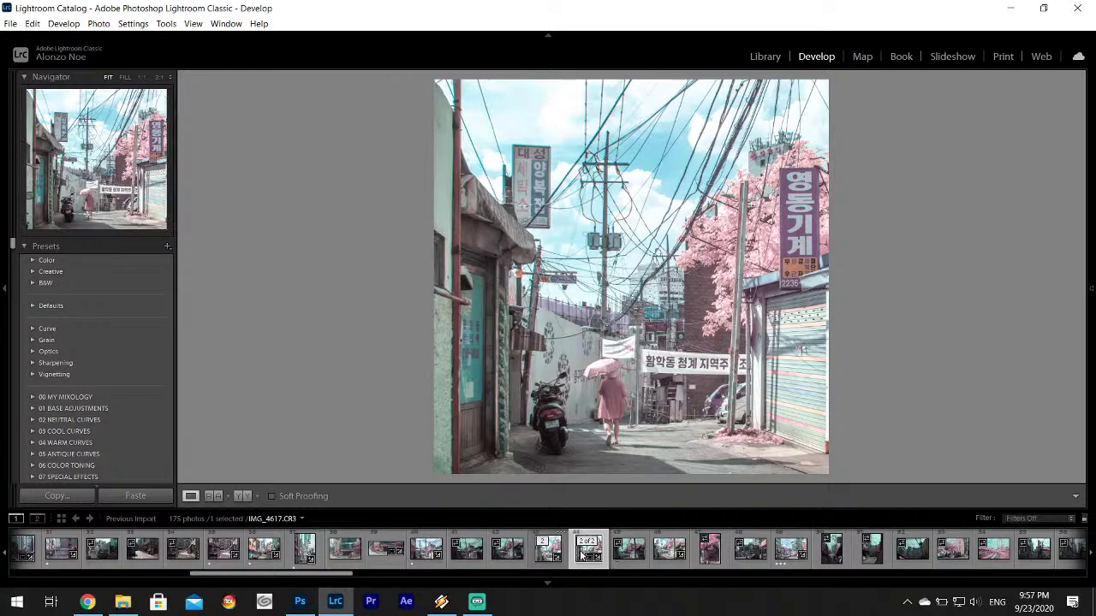
# - Restore the crop of IMG_4617.CR3 from 1 x 1 to the full landscape frame
pyautogui.moveTo(1087, 221)
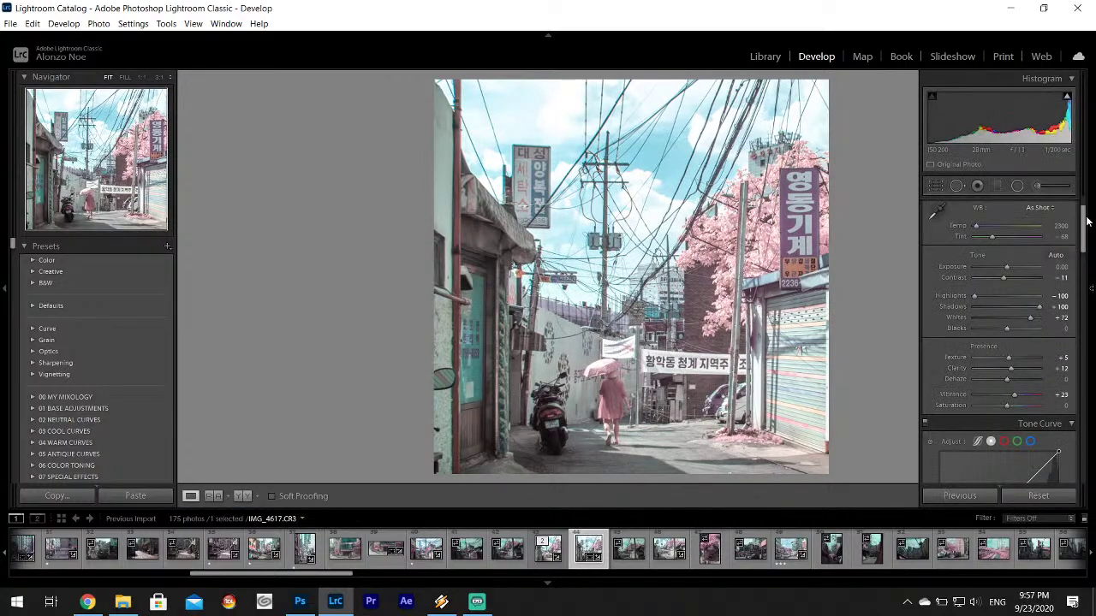
pyautogui.press('r')
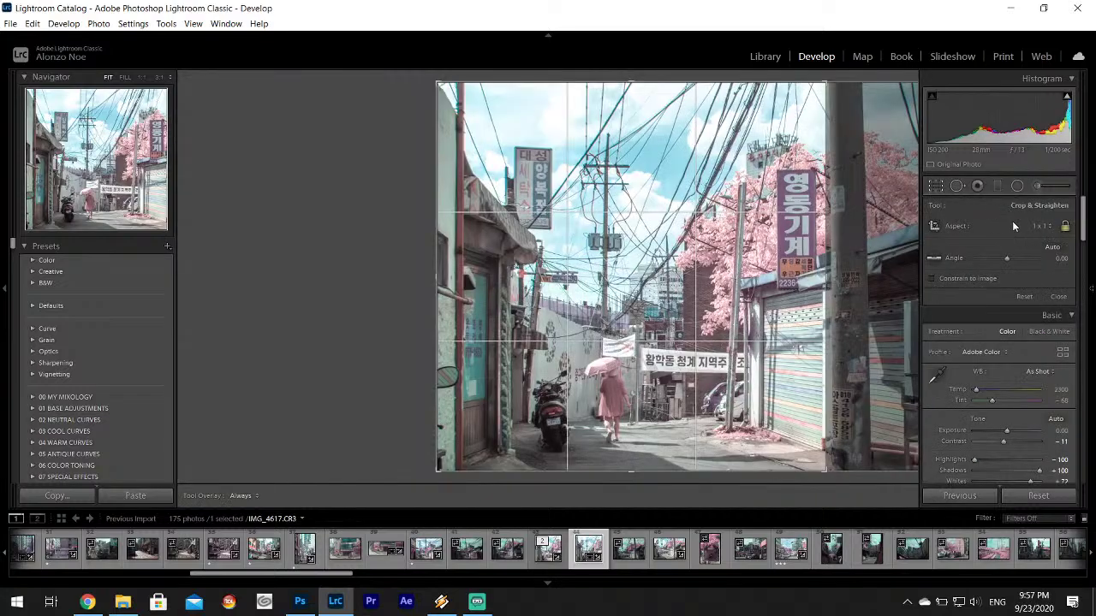
pyautogui.click(1036, 226)
pyautogui.click(942, 240)
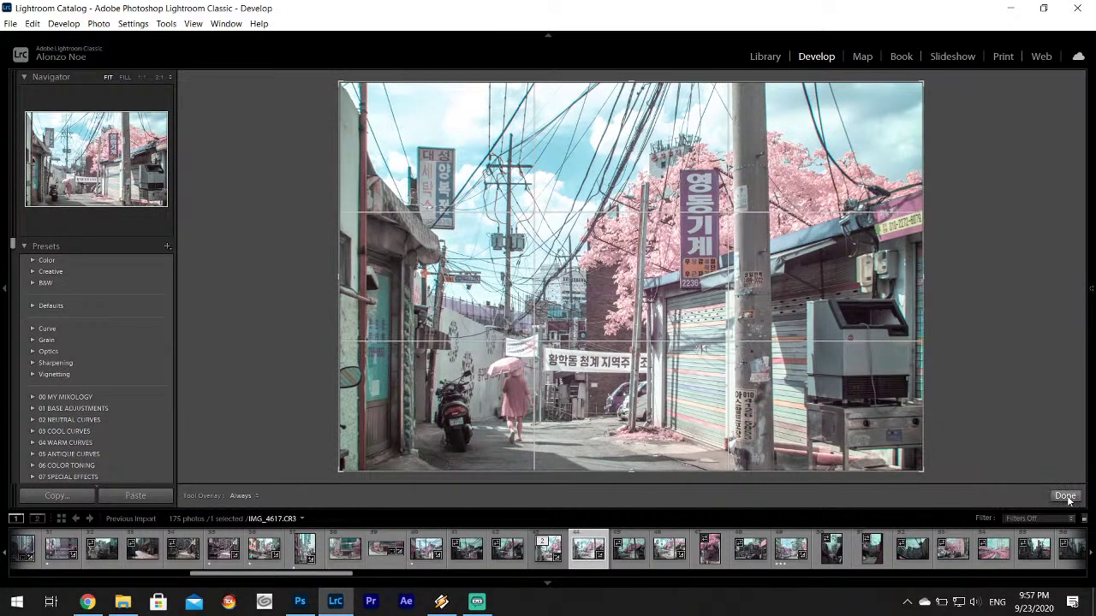
pyautogui.press('r')
pyautogui.moveTo(1092, 402)
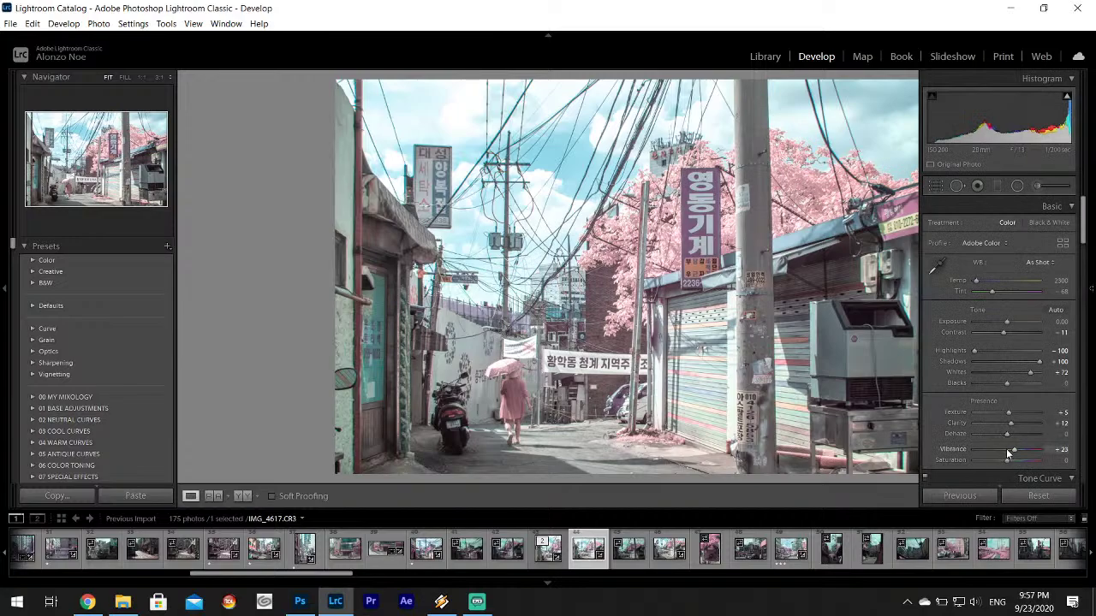
# - Export the full-frame IMG_4617 as a JPG to the Infrared subfolder on the Desktop
pyautogui.click(11, 23)
pyautogui.click(48, 193)
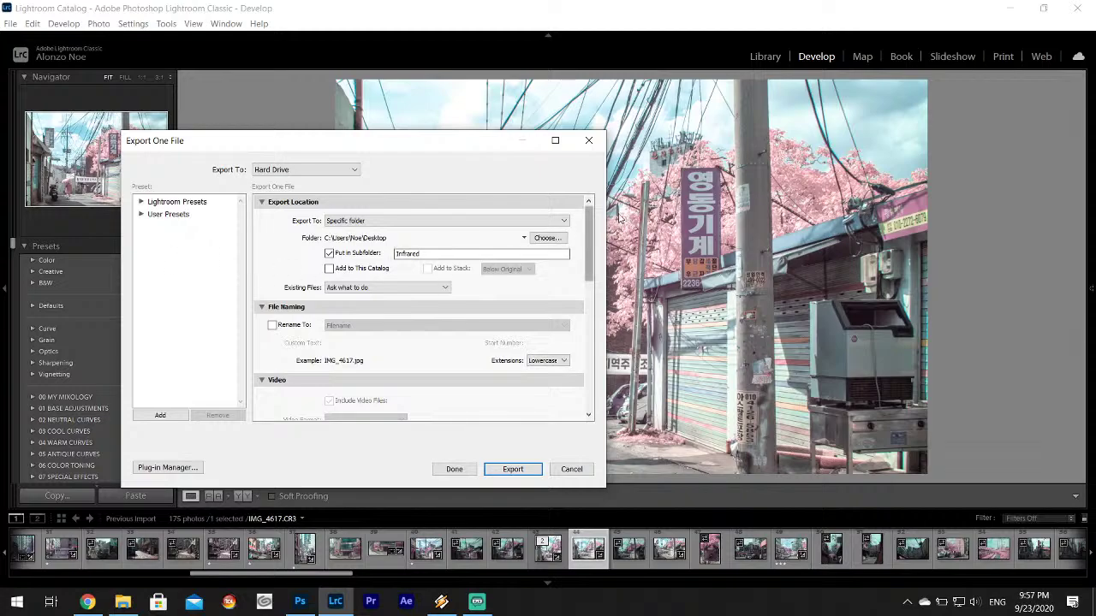
pyautogui.moveTo(589, 240); pyautogui.dragTo(589, 372)
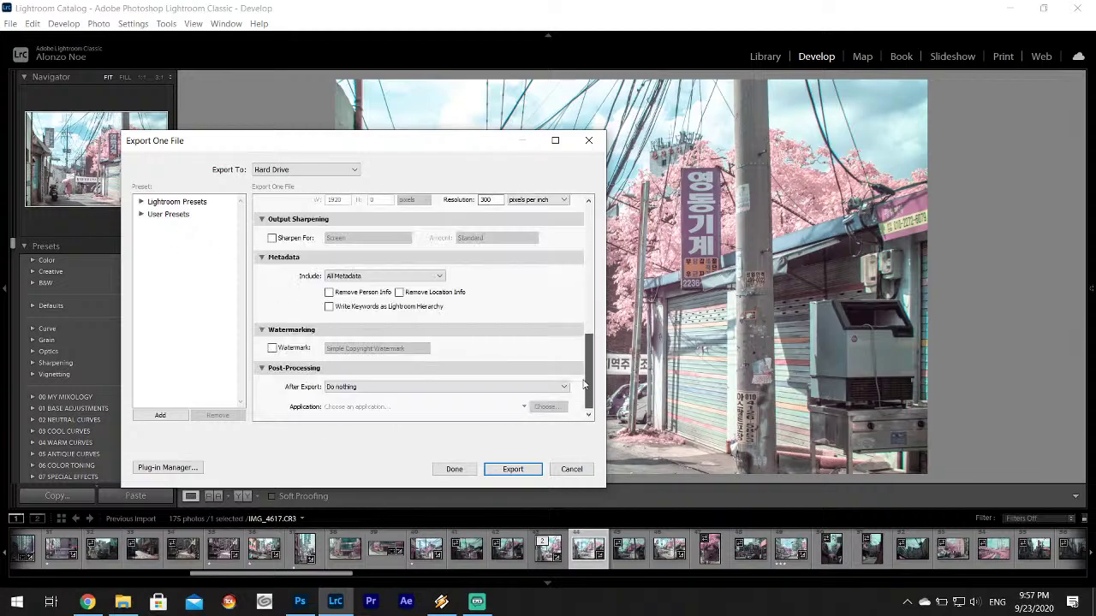
pyautogui.click(513, 470)
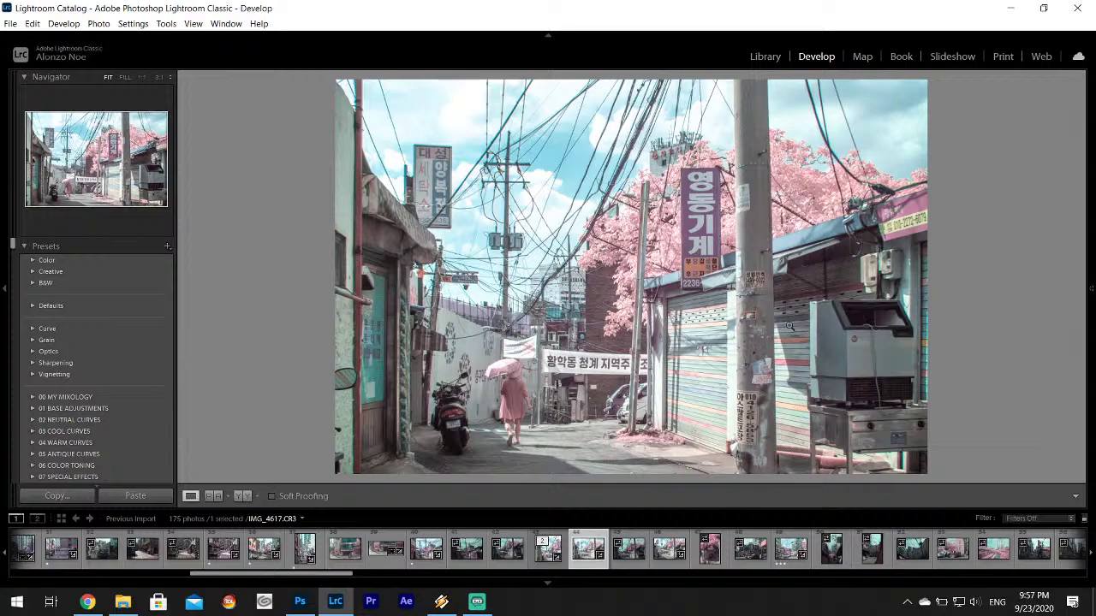
# - Paste the copied develop settings onto IMG_4623, the vertical photo of the market alley
pyautogui.click(716, 567)
pyautogui.click(798, 553)
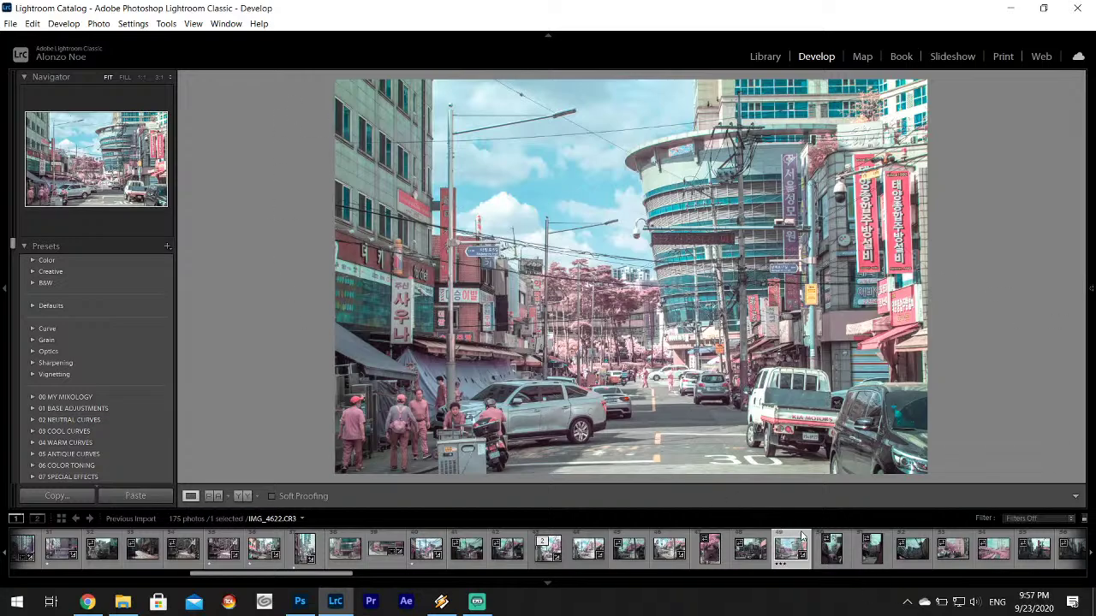
pyautogui.click(832, 552)
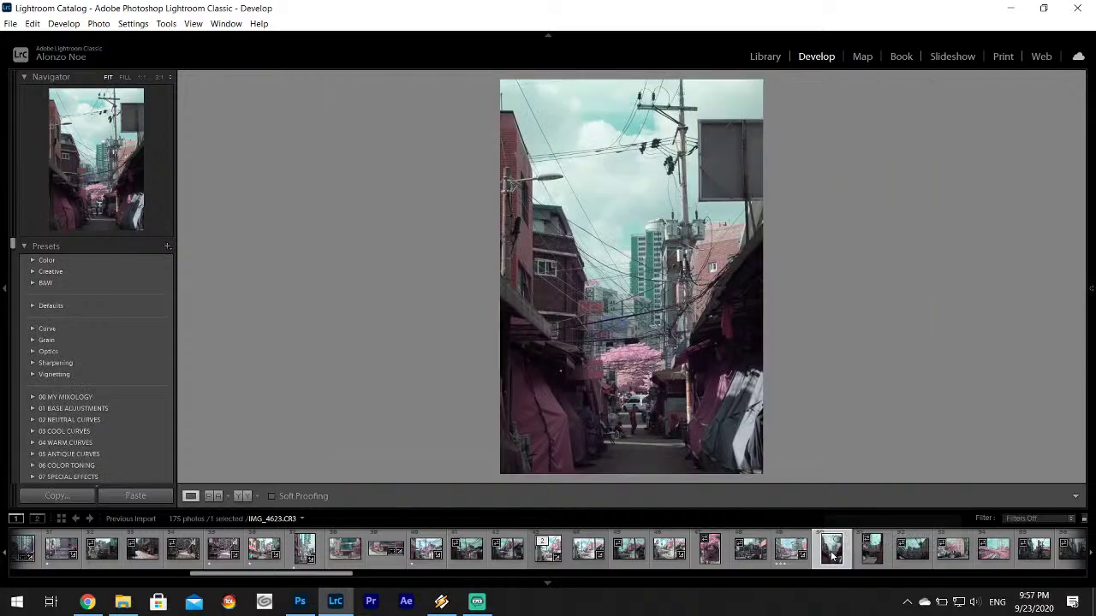
pyautogui.rightClick(831, 555)
pyautogui.moveTo(884, 414)
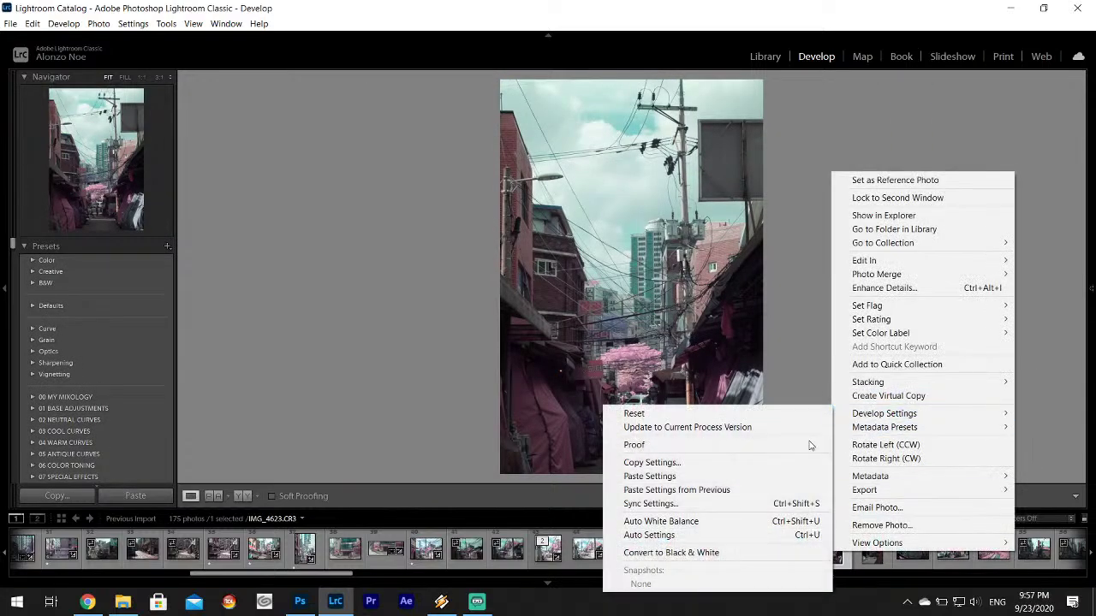
pyautogui.click(695, 476)
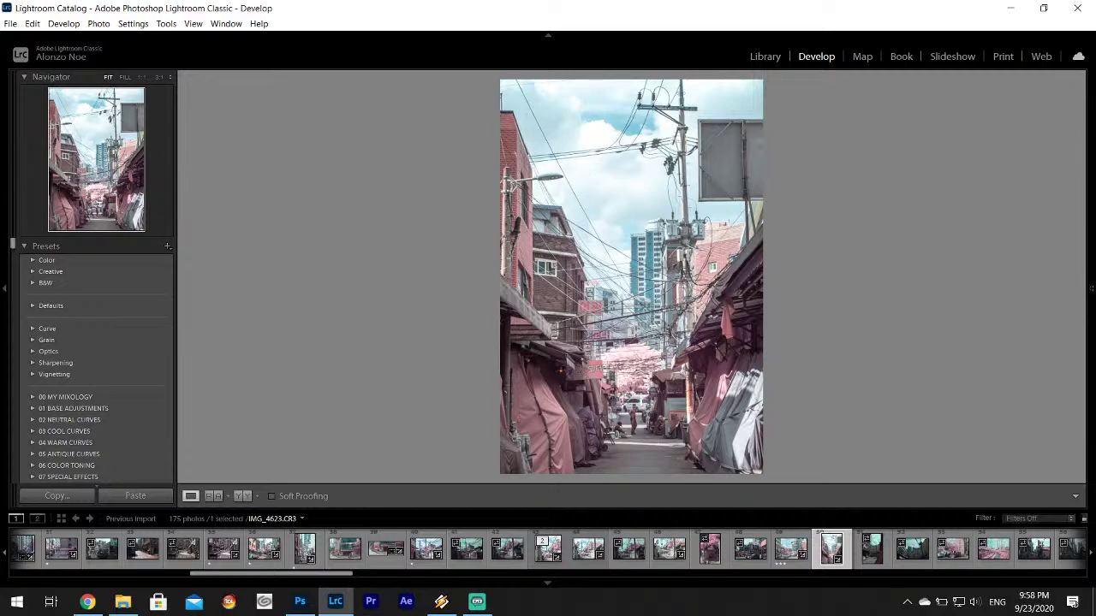
pyautogui.press('F8')
pyautogui.scroll(-4, 1002, 342)
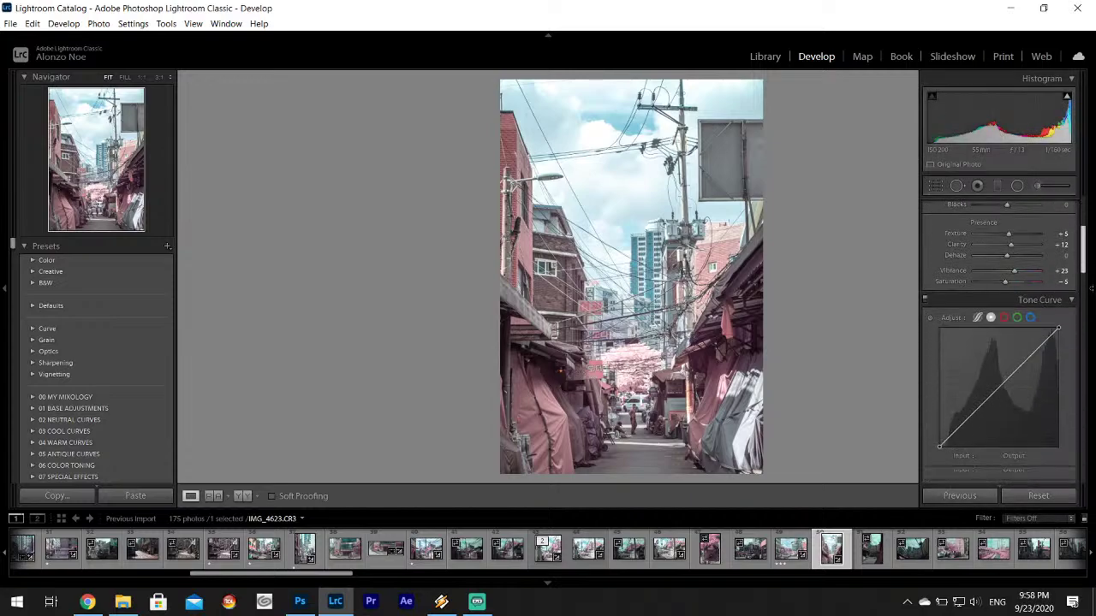
# - Increase the aqua saturation of IMG_4623 in the HSL/Color settings
pyautogui.scroll(-4, 1024, 324)
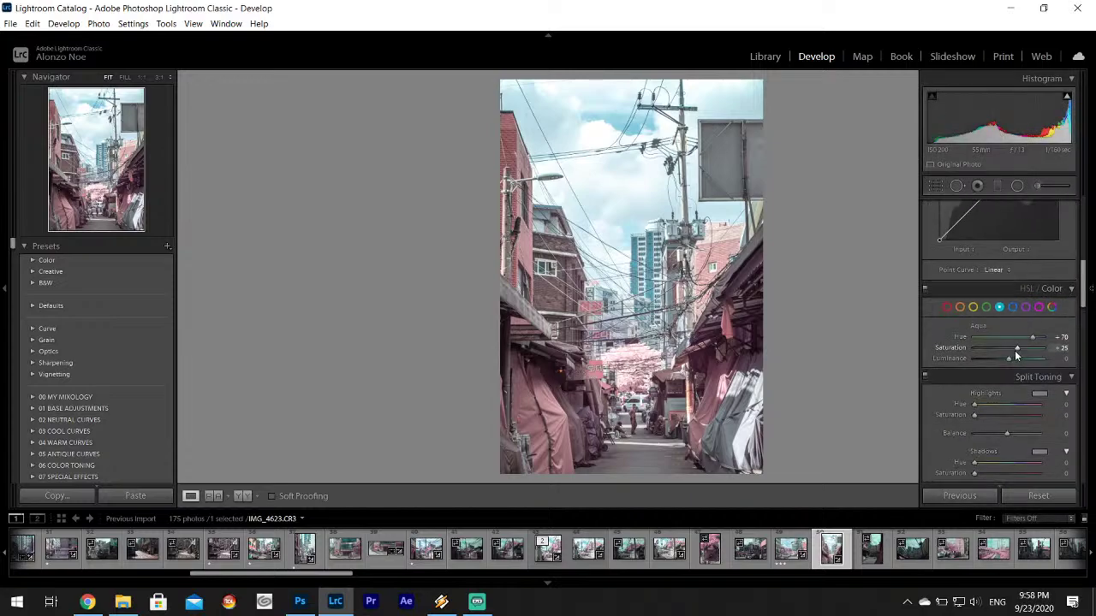
pyautogui.moveTo(1017, 348); pyautogui.dragTo(1025, 350)
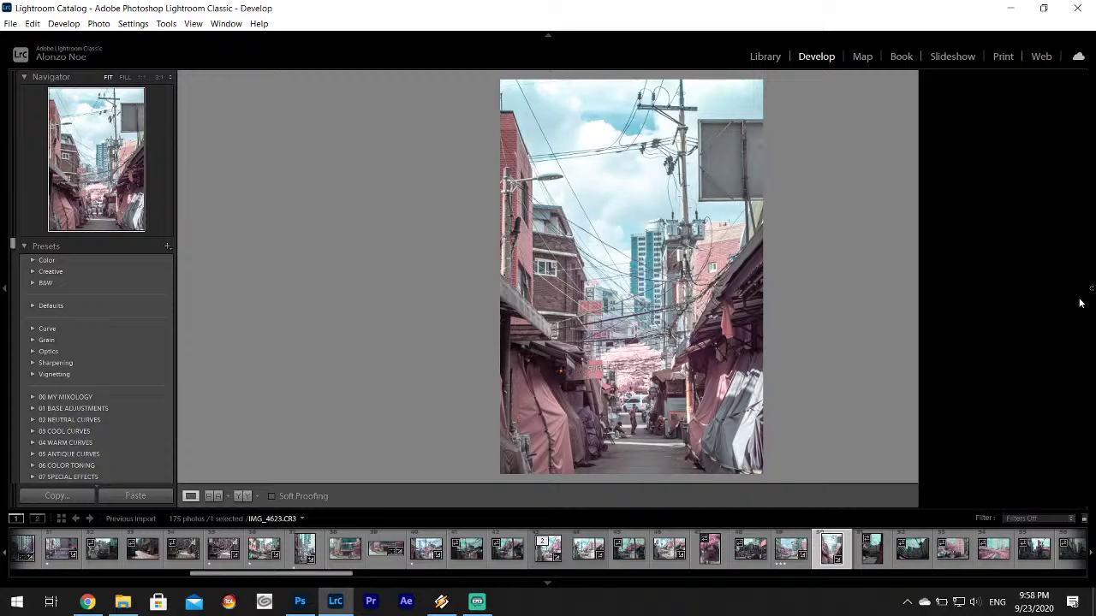
# - Try a 1 x 1 crop on IMG_4623, shifting the frame up to include more of the sky
pyautogui.moveTo(1087, 292); pyautogui.dragTo(1092, 203)
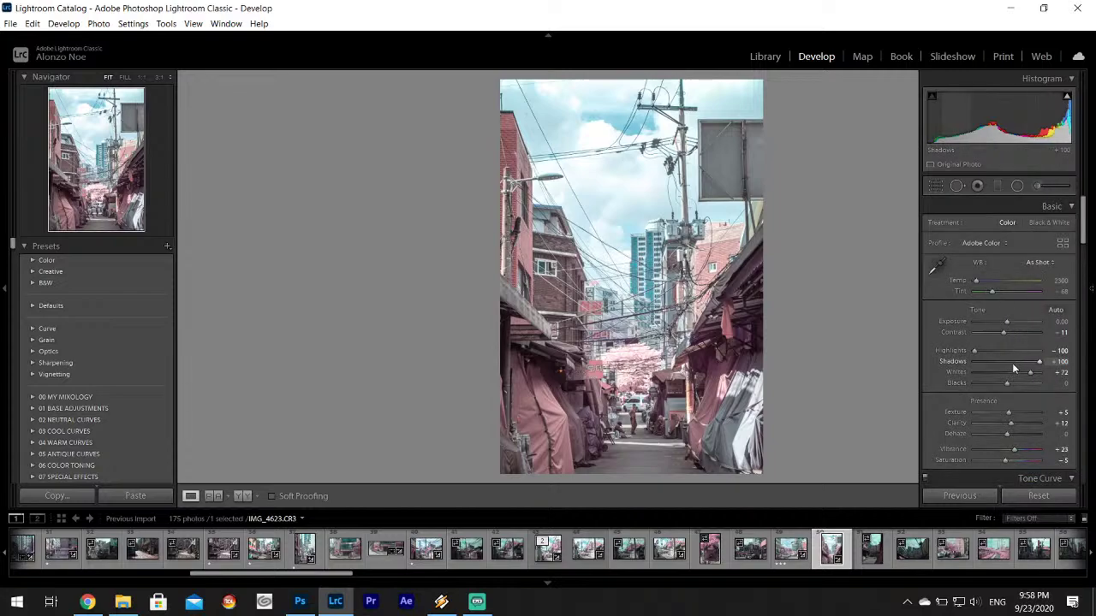
pyautogui.click(947, 184)
pyautogui.click(1034, 226)
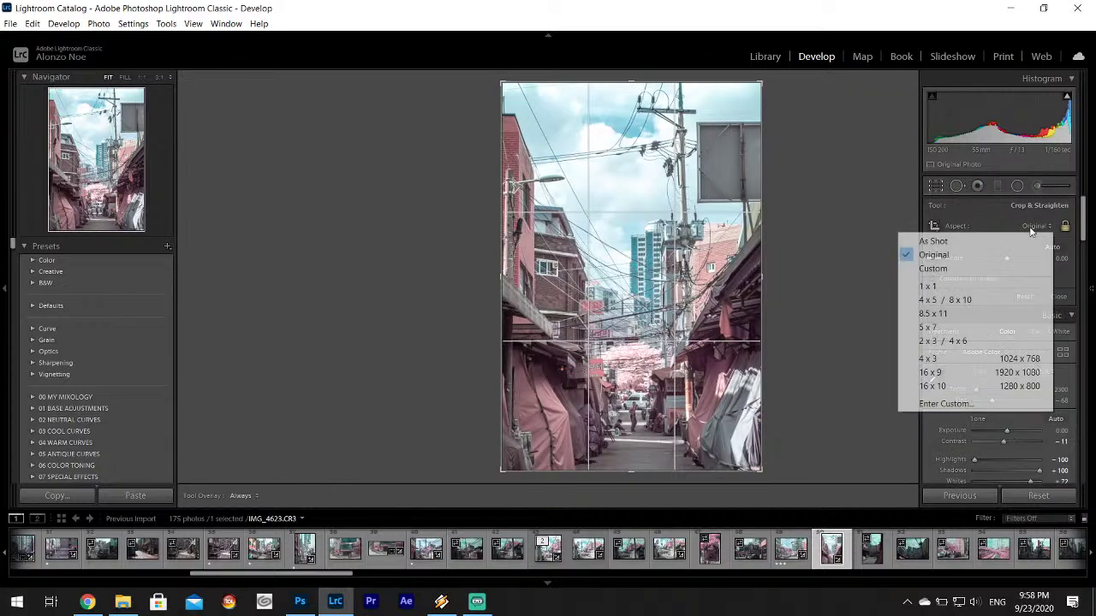
pyautogui.click(930, 286)
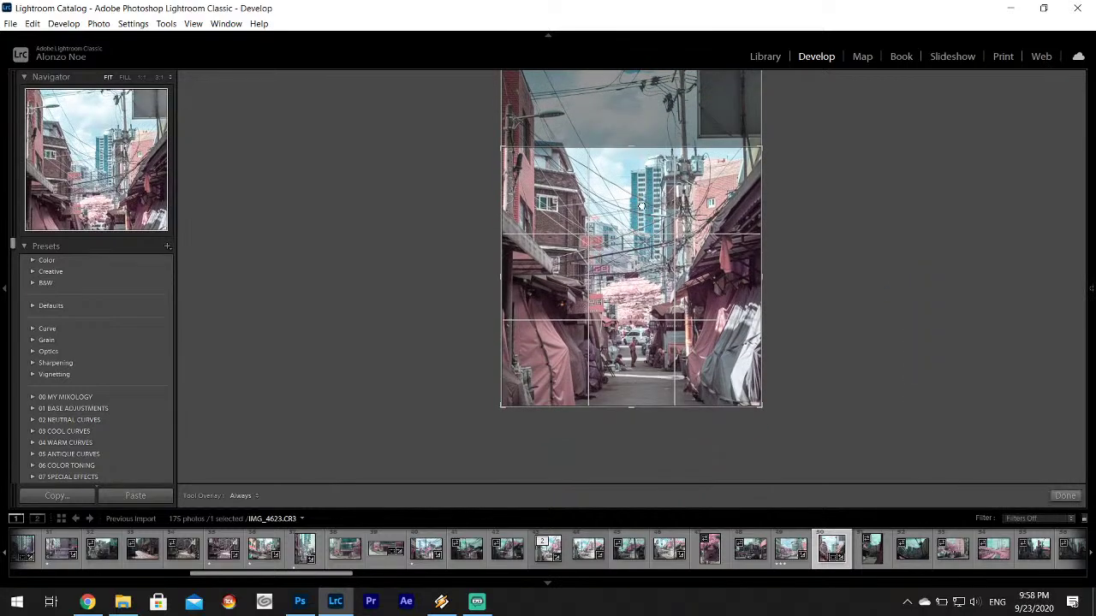
pyautogui.moveTo(630, 271)
pyautogui.mouseDown()
pyautogui.moveTo(631, 304)
pyautogui.moveTo(631, 273)
pyautogui.mouseUp()
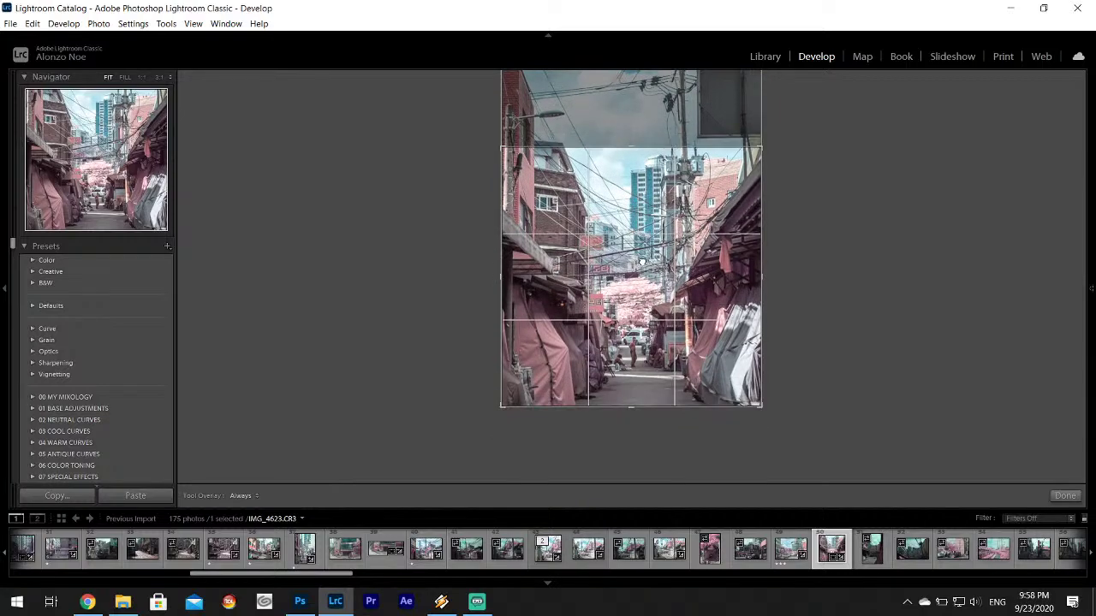
pyautogui.click(1066, 496)
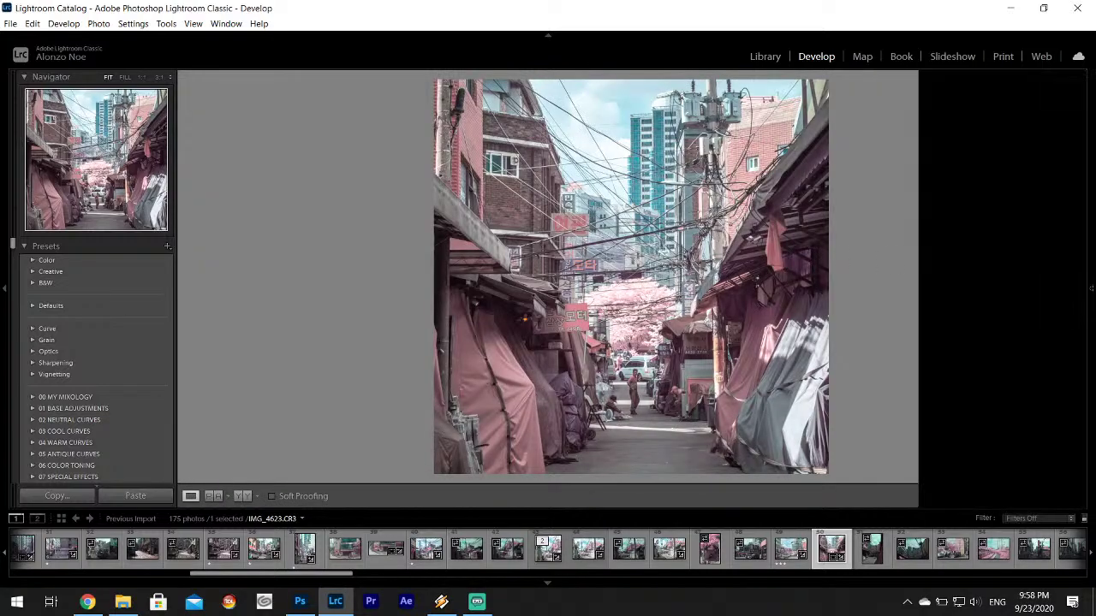
pyautogui.click(951, 184)
pyautogui.moveTo(655, 277); pyautogui.dragTo(656, 315)
pyautogui.click(1065, 497)
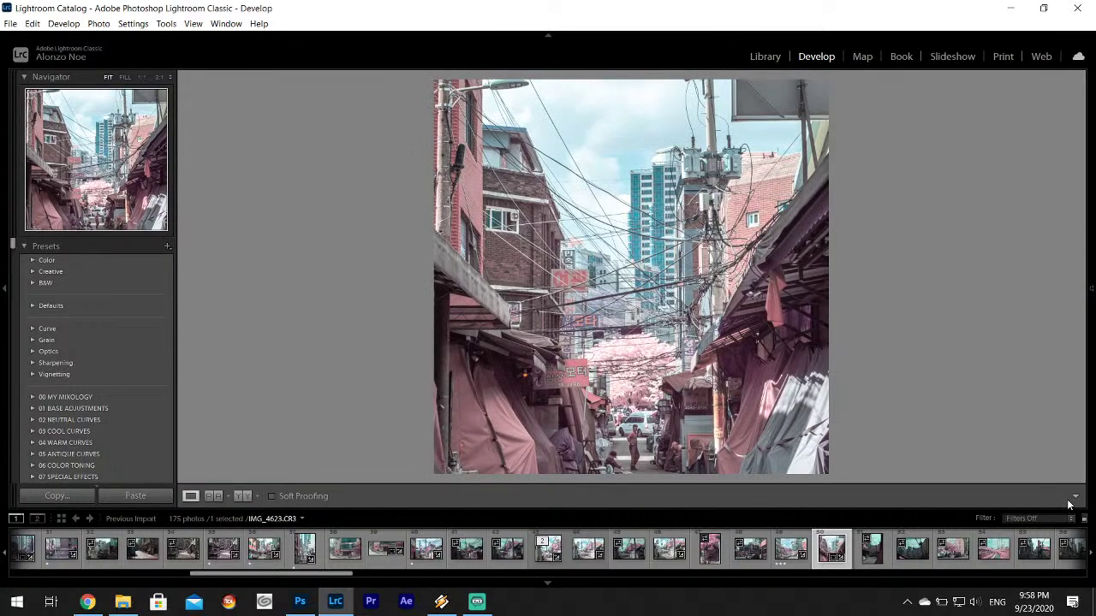
# - Restore the crop of IMG_4623 to the As Shot aspect with the full vertical frame
pyautogui.moveTo(1091, 257)
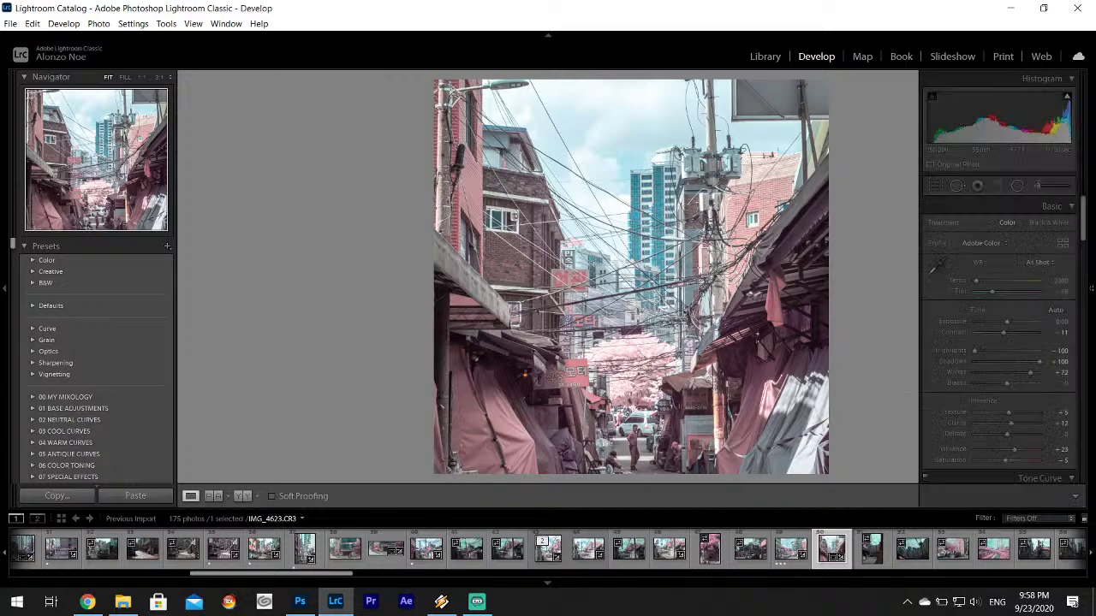
pyautogui.click(936, 185)
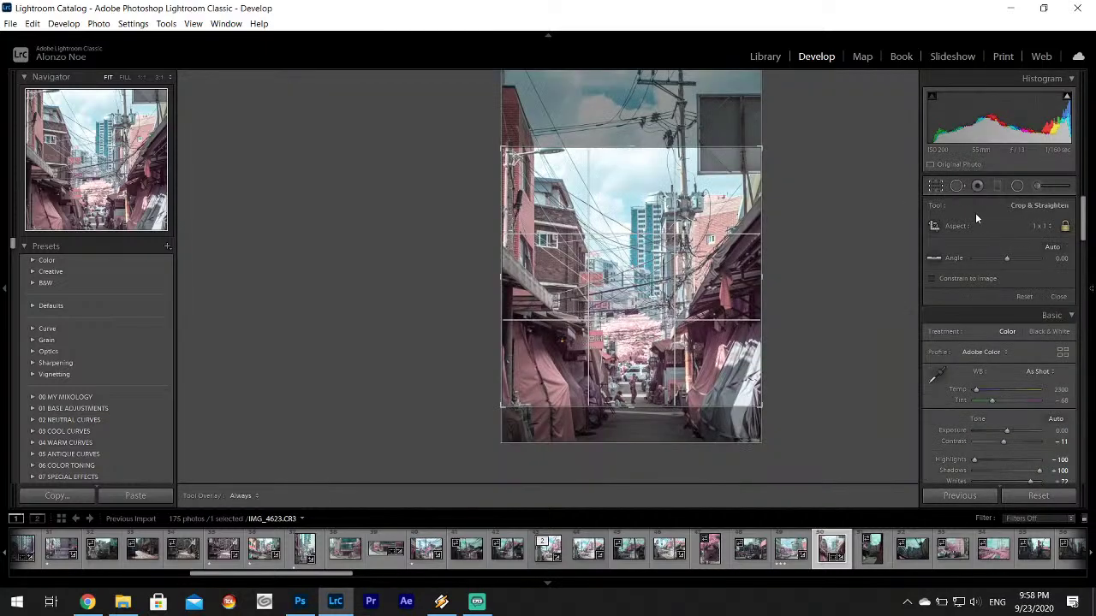
pyautogui.click(973, 226)
pyautogui.click(972, 241)
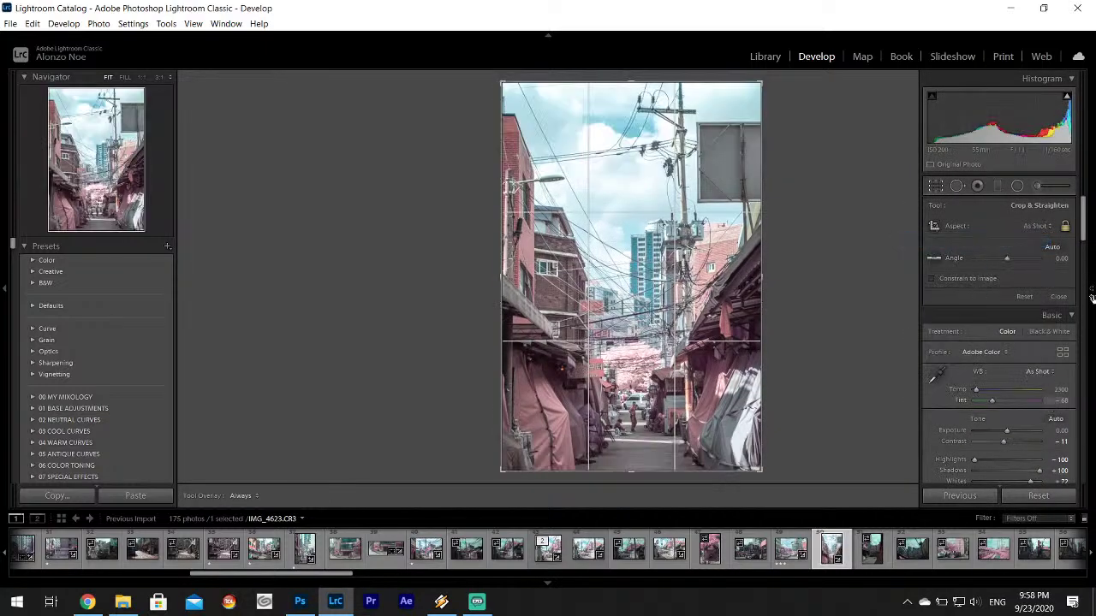
pyautogui.click(1066, 495)
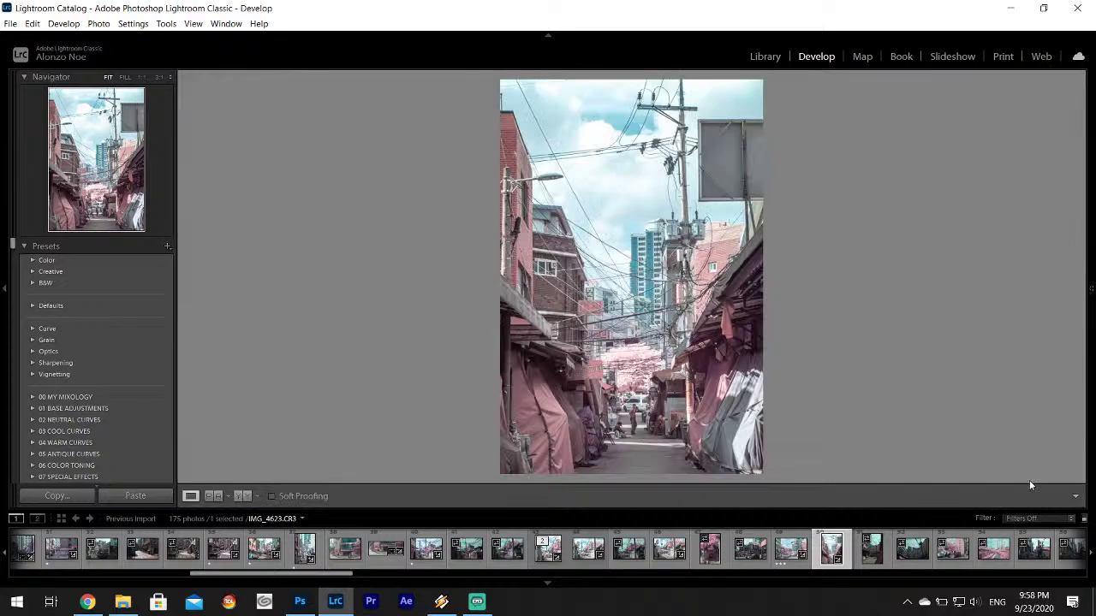
# - Export the full-frame IMG_4623 as a JPG to the Infrared subfolder on the Desktop
pyautogui.click(10, 24)
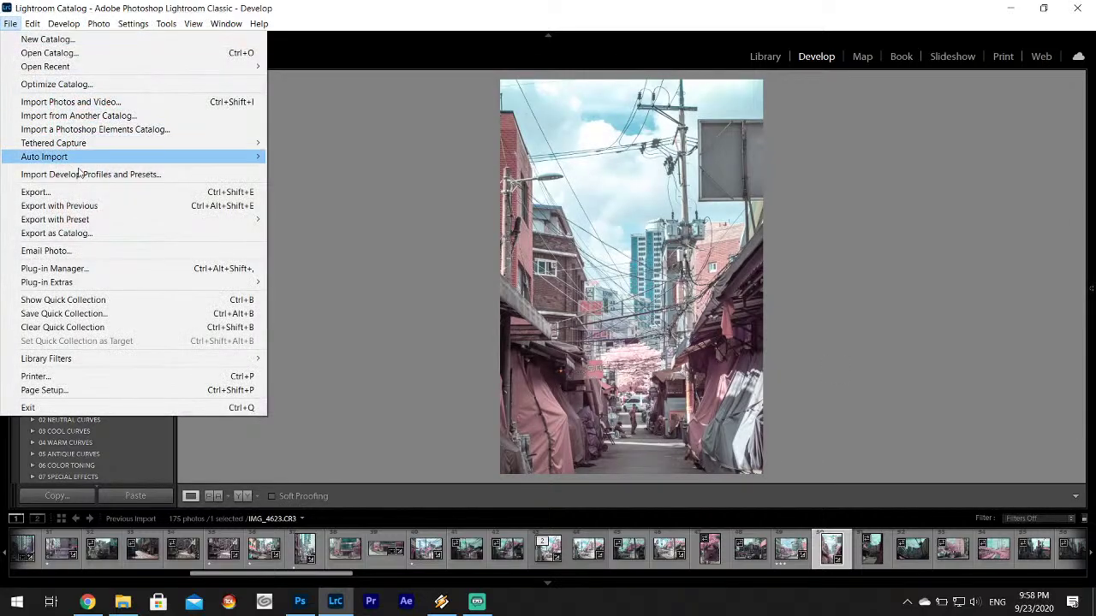
pyautogui.click(68, 194)
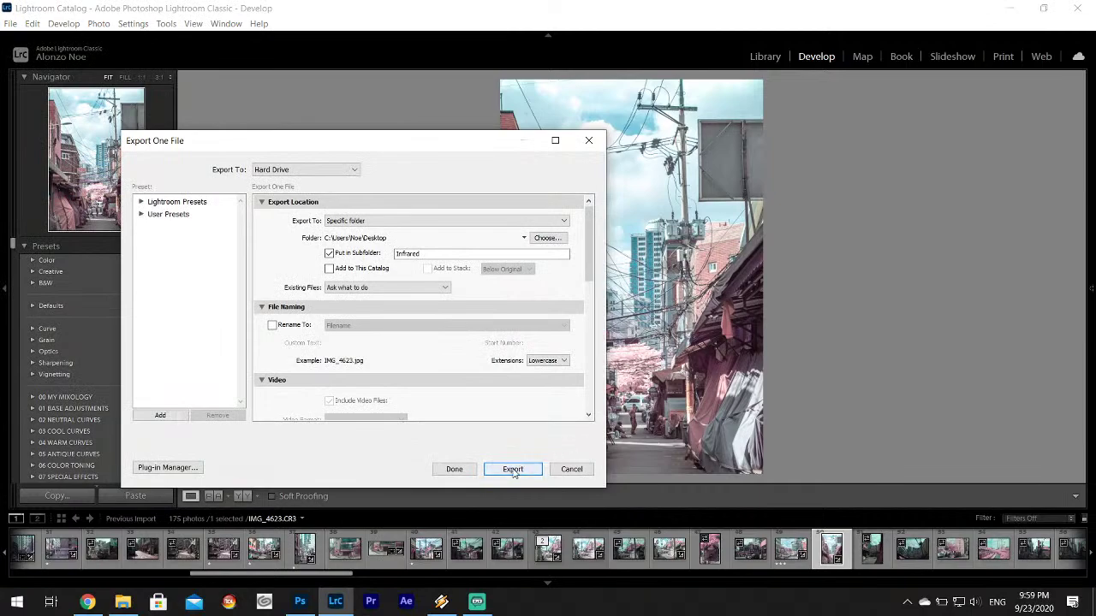
pyautogui.click(512, 467)
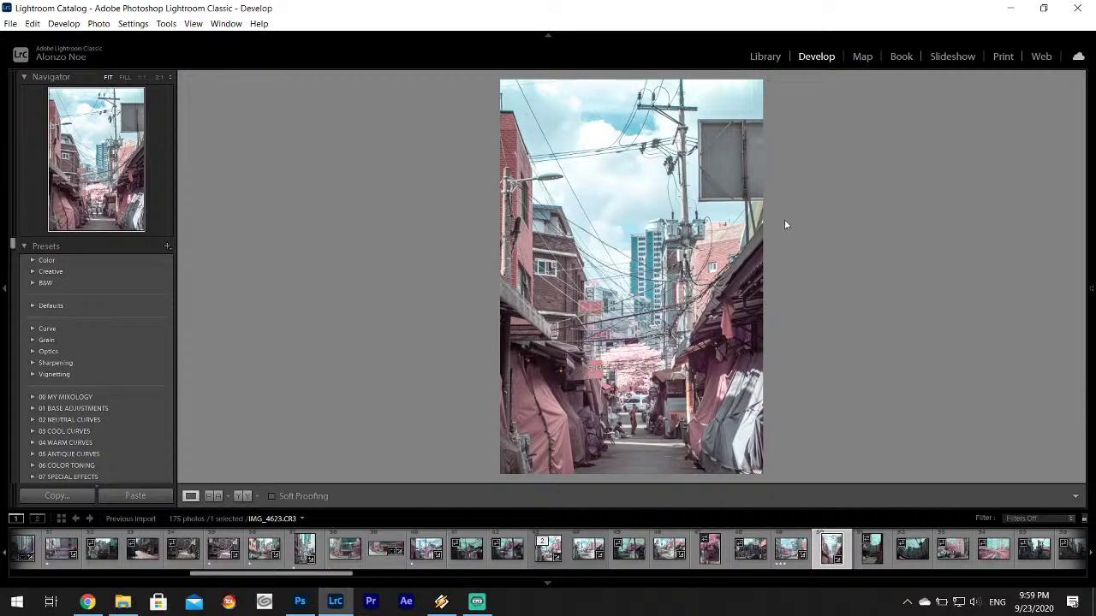
# - Paste the copied develop settings onto IMG_4624, the vertical photo of the curving market street
pyautogui.click(877, 555)
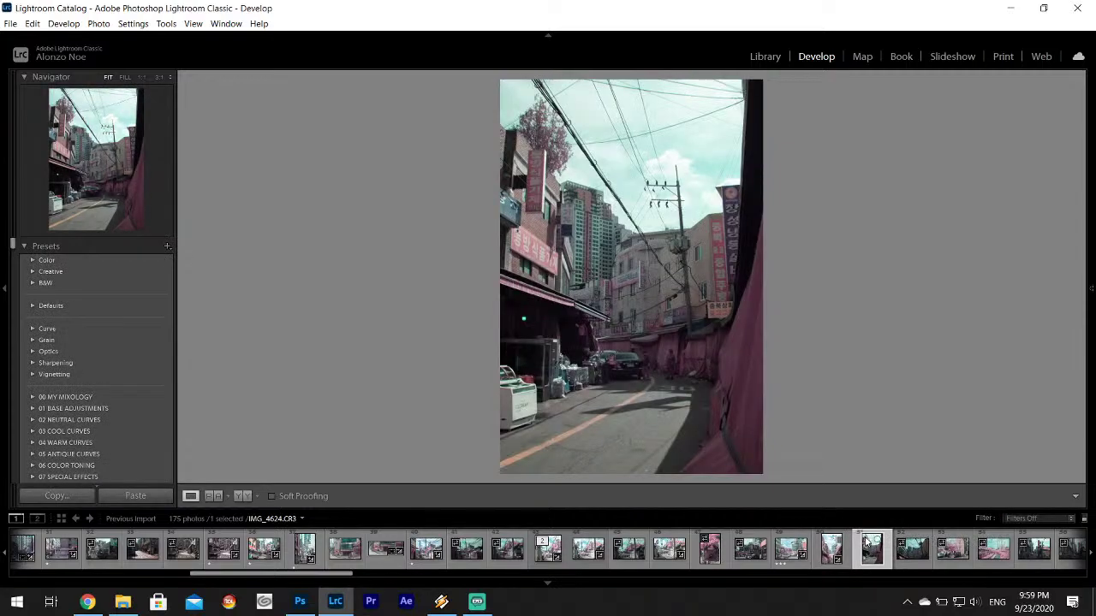
pyautogui.rightClick(867, 544)
pyautogui.moveTo(909, 424)
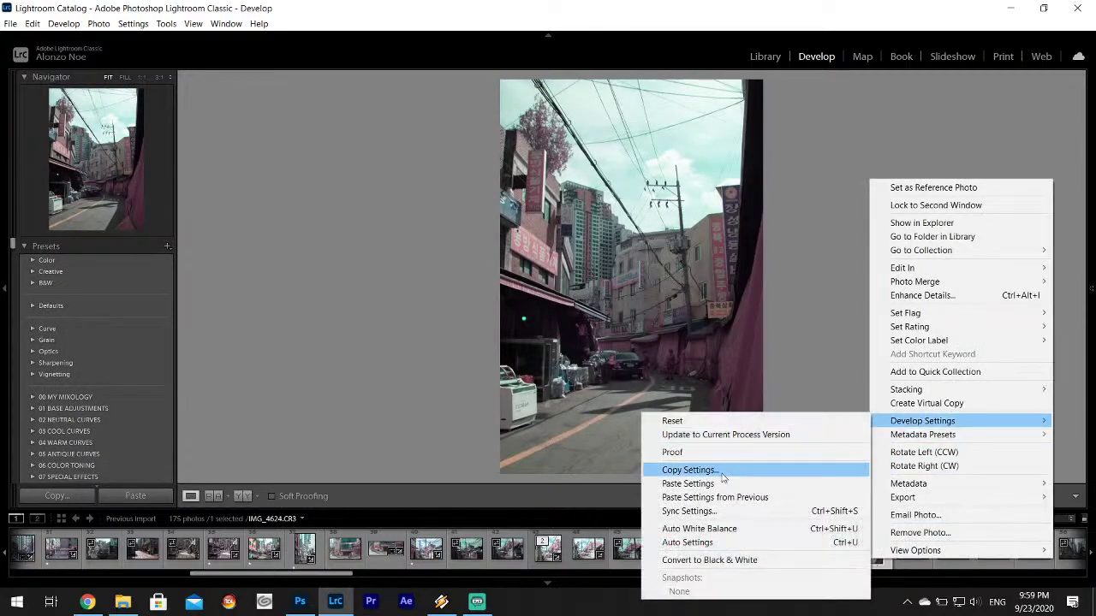
pyautogui.click(719, 483)
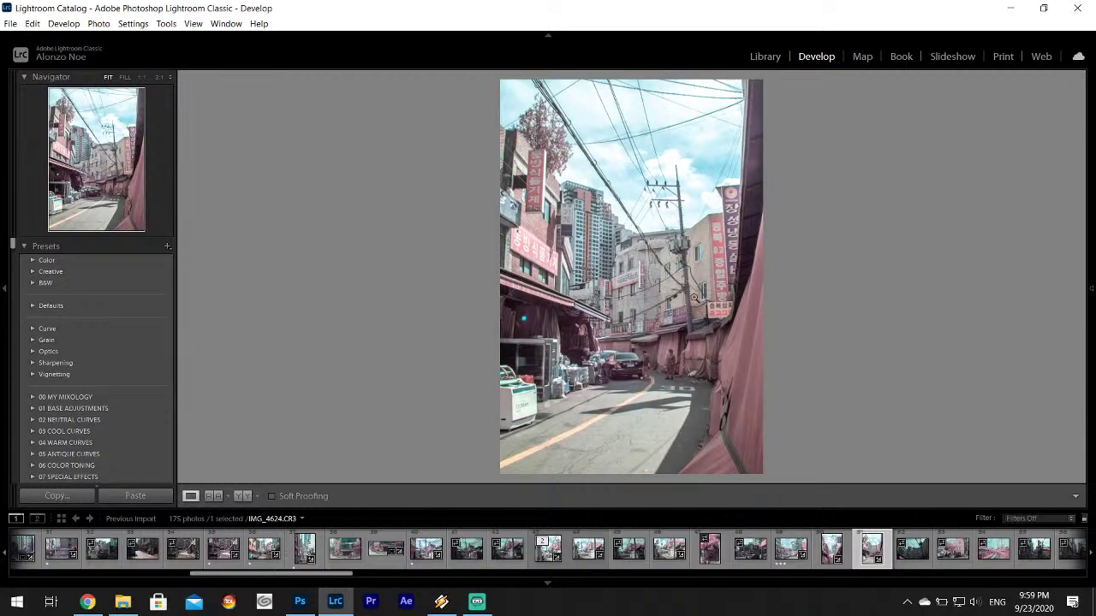
# - Crop IMG_4624 to a 1 x 1 aspect around the buildings and parked car
pyautogui.click(1092, 289)
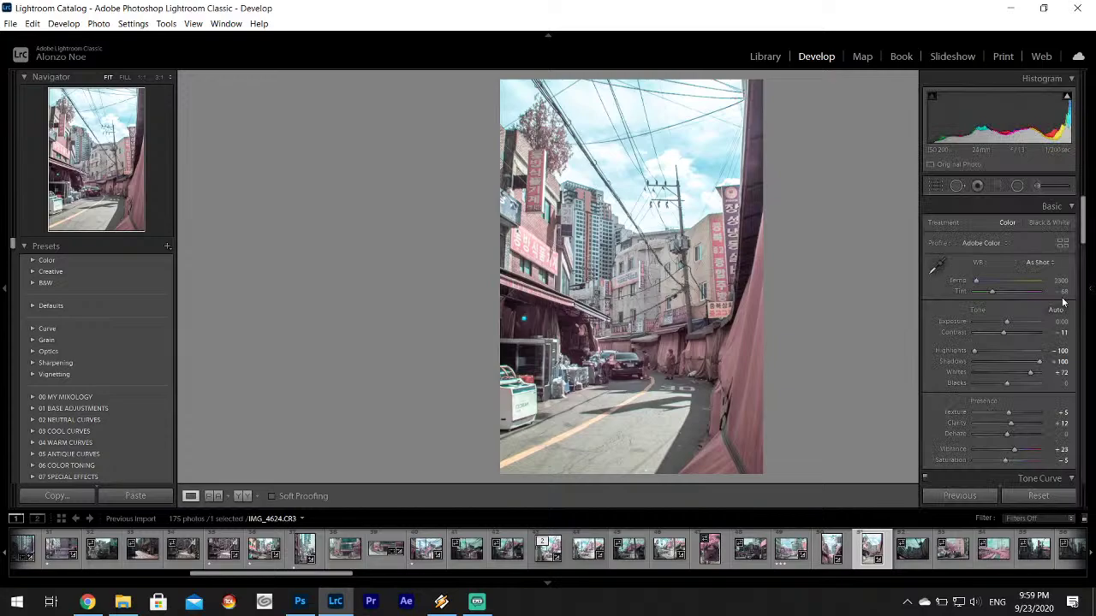
pyautogui.click(943, 191)
pyautogui.click(1032, 224)
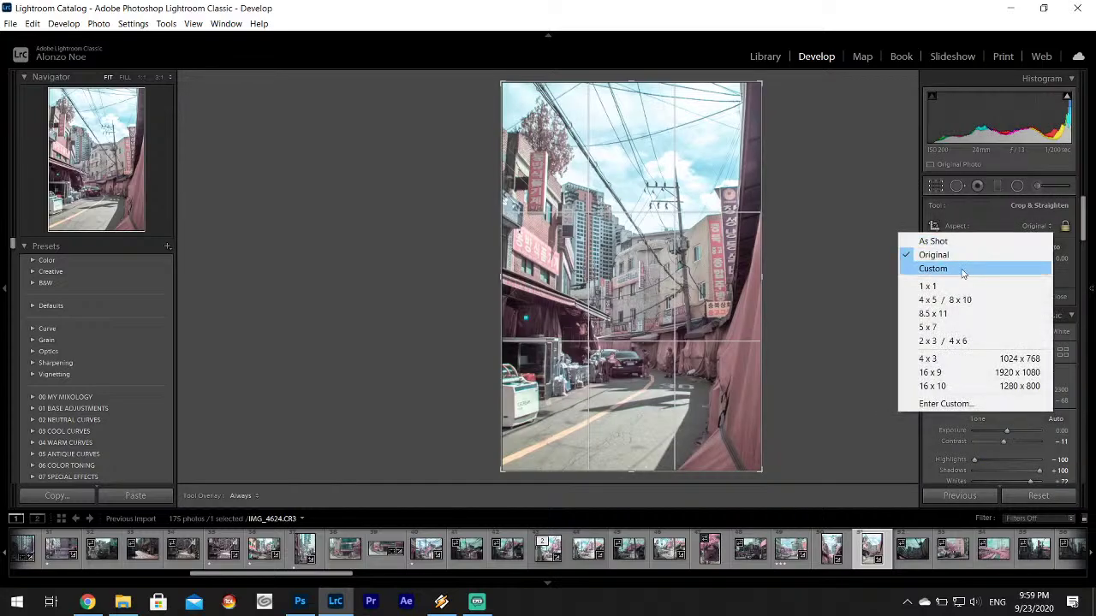
pyautogui.click(933, 283)
pyautogui.moveTo(616, 300); pyautogui.dragTo(632, 316)
pyautogui.click(1063, 496)
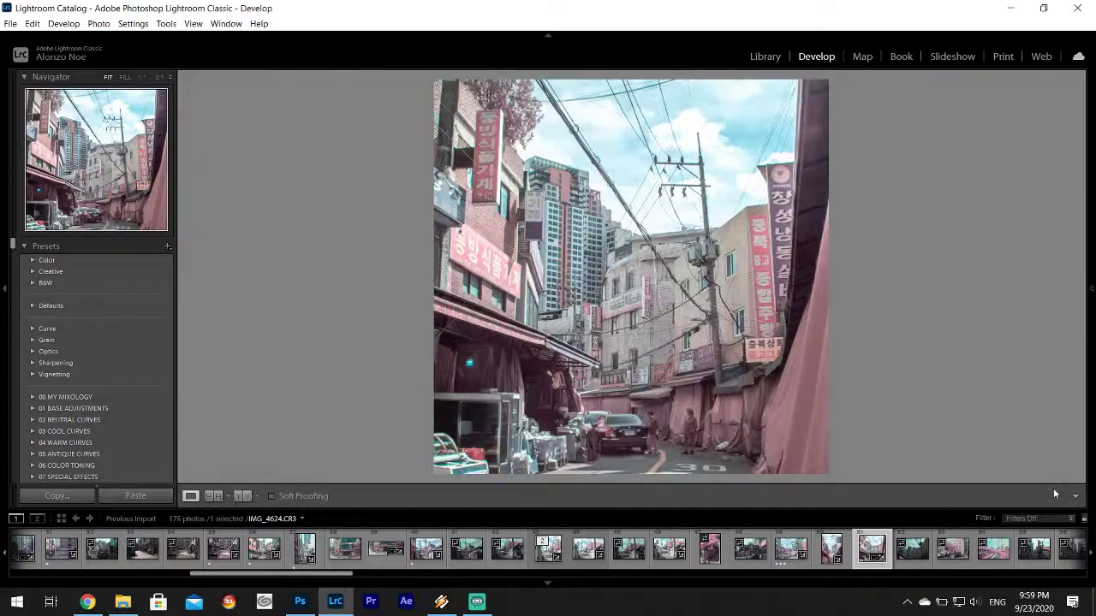
# - Shift the square crop of IMG_4624 down to include more of the road and the white freezer
pyautogui.moveTo(1093, 163)
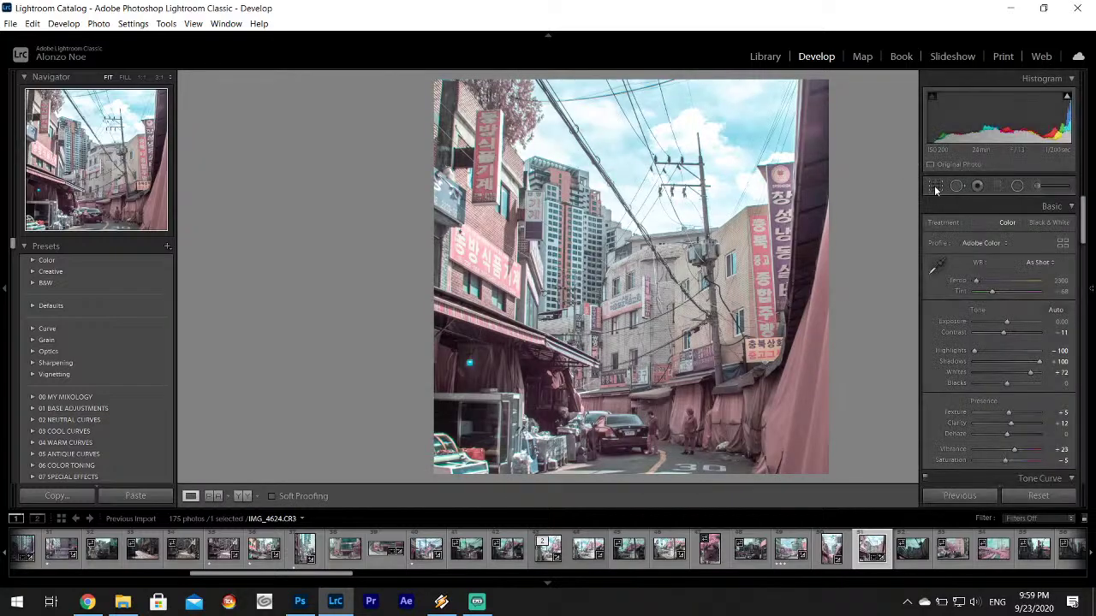
pyautogui.click(936, 186)
pyautogui.moveTo(631, 351); pyautogui.dragTo(631, 302)
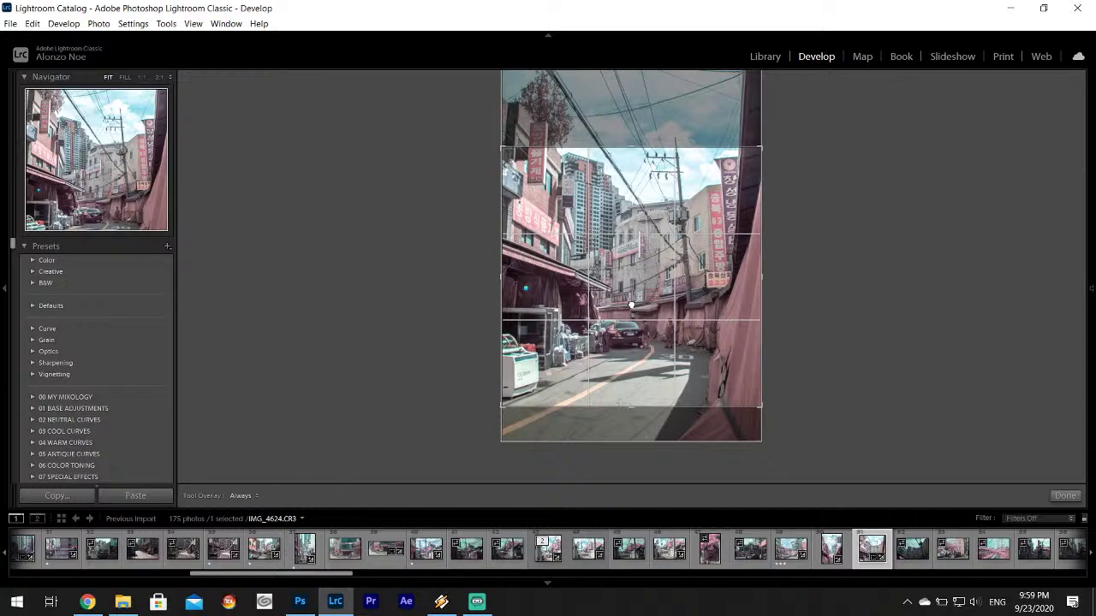
pyautogui.click(1065, 495)
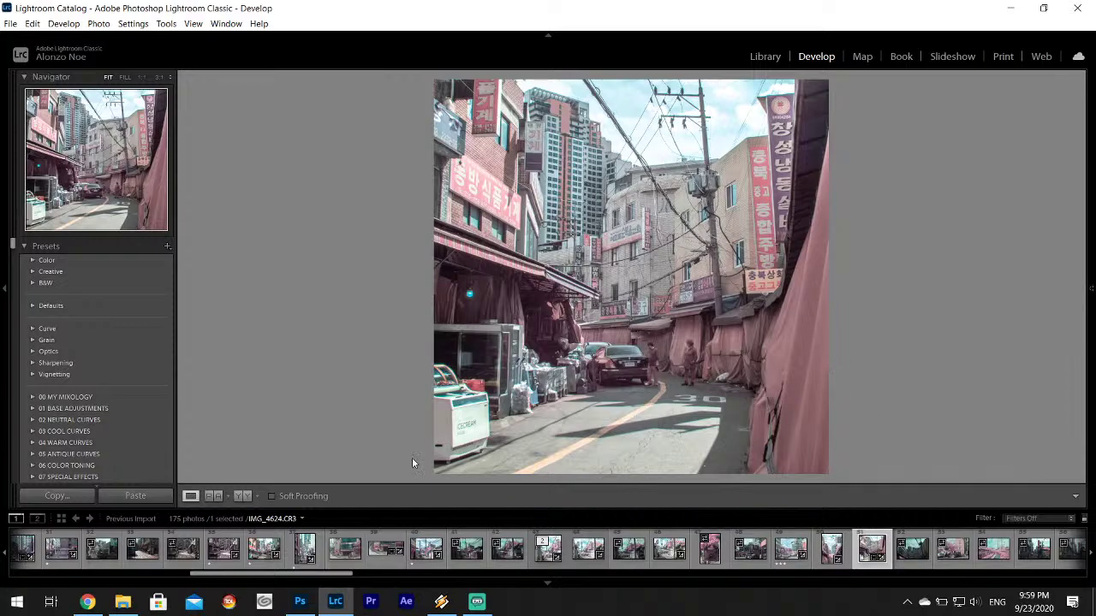
# - Browse past IMG_4625 and open IMG_4626, the street photo with the pink tree and scooter
pyautogui.click(911, 553)
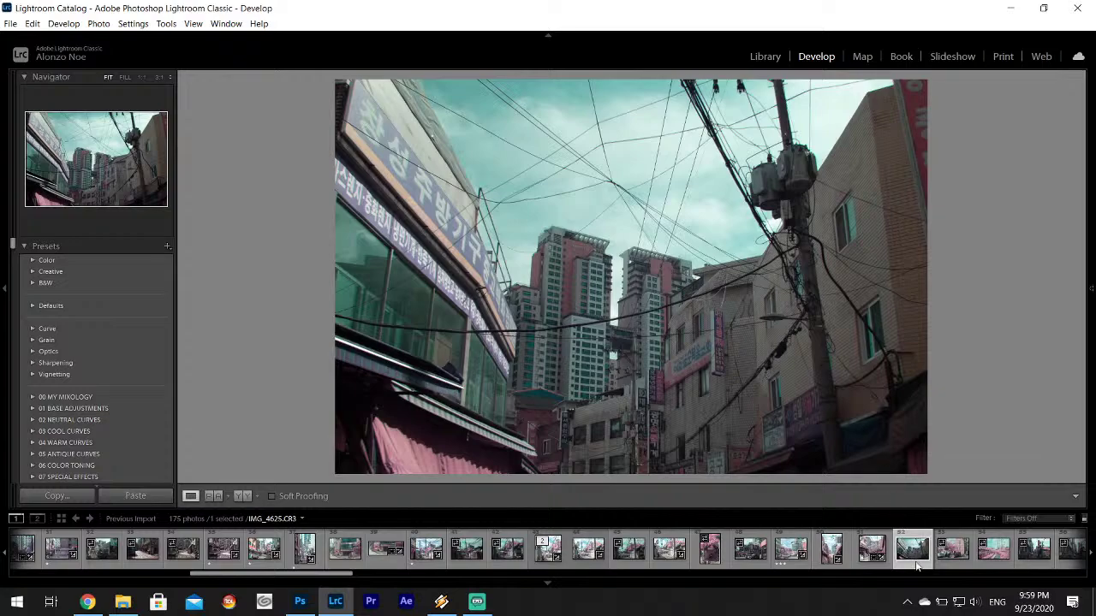
pyautogui.scroll(-3, 915, 565)
pyautogui.click(648, 548)
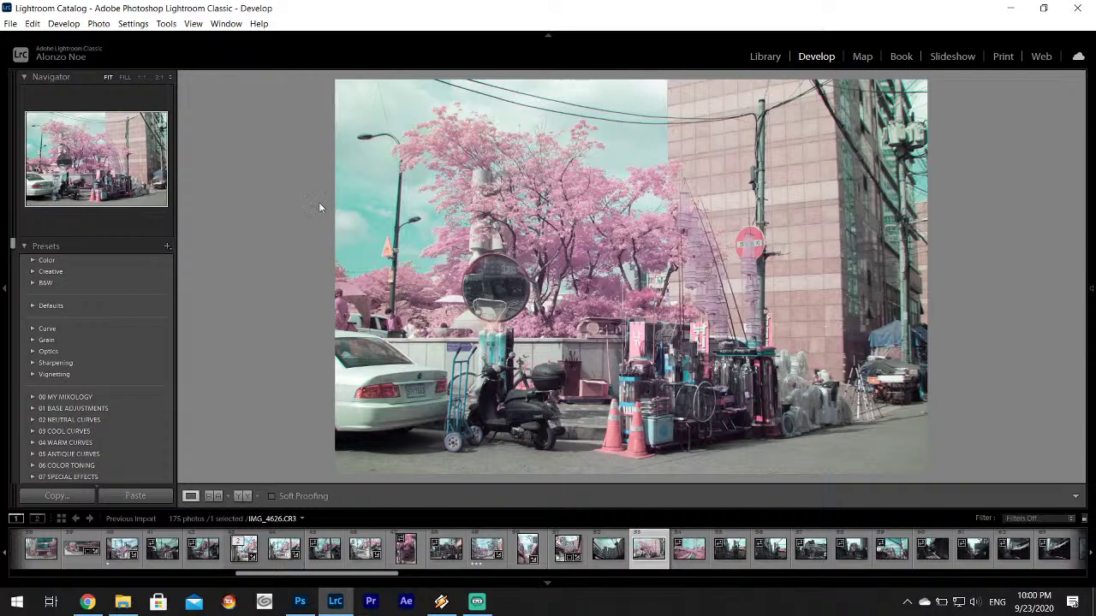
# - Switch to Chrome, close the Kolari camera product page and check the livestream chat in YouTube Studio before returning to Lightroom
pyautogui.click(87, 602)
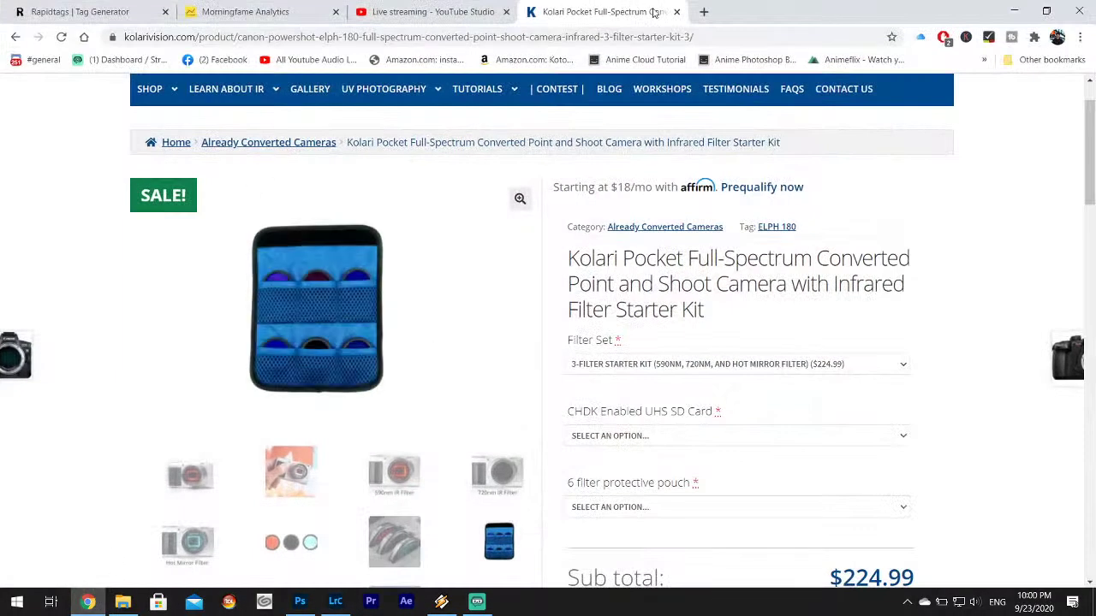
pyautogui.click(676, 11)
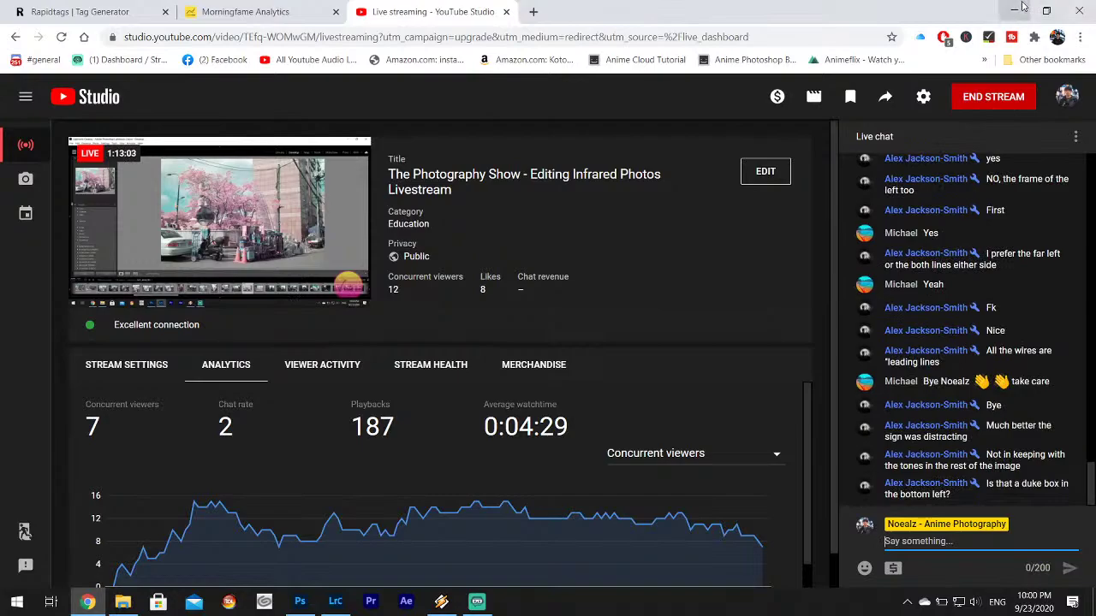
pyautogui.click(1020, 8)
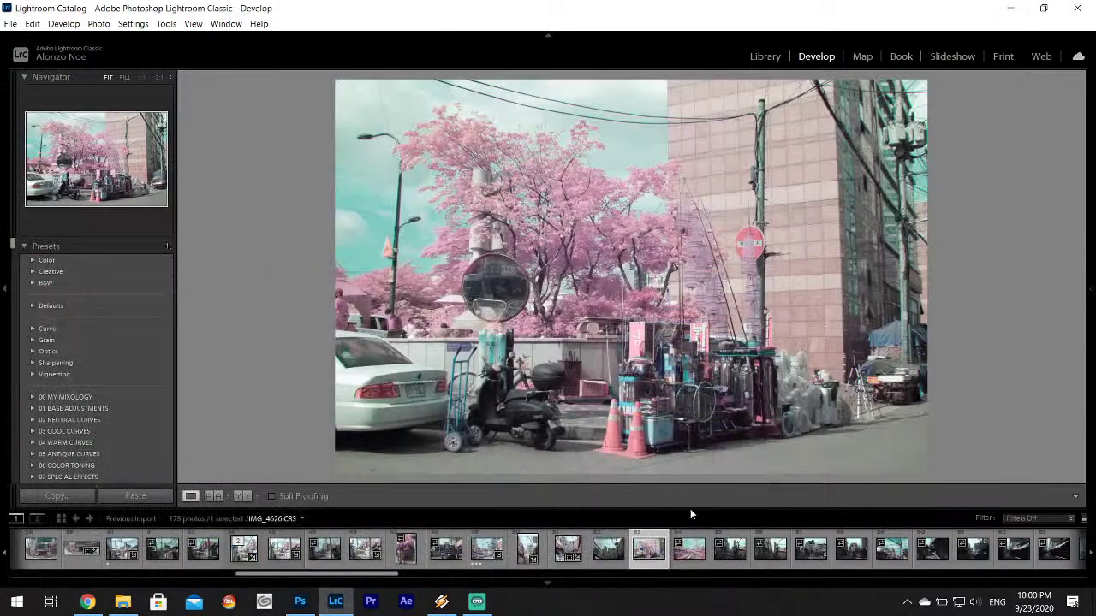
# - Paste the copied develop settings onto IMG_4626, the street photo with the pink tree
pyautogui.moveTo(1092, 274)
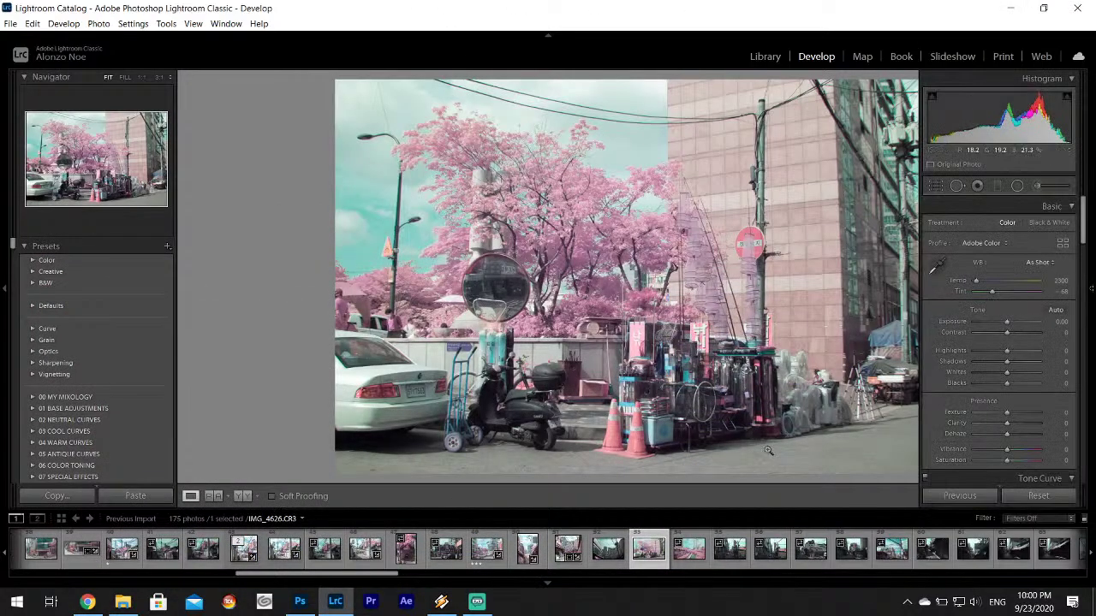
pyautogui.rightClick(647, 547)
pyautogui.moveTo(698, 409)
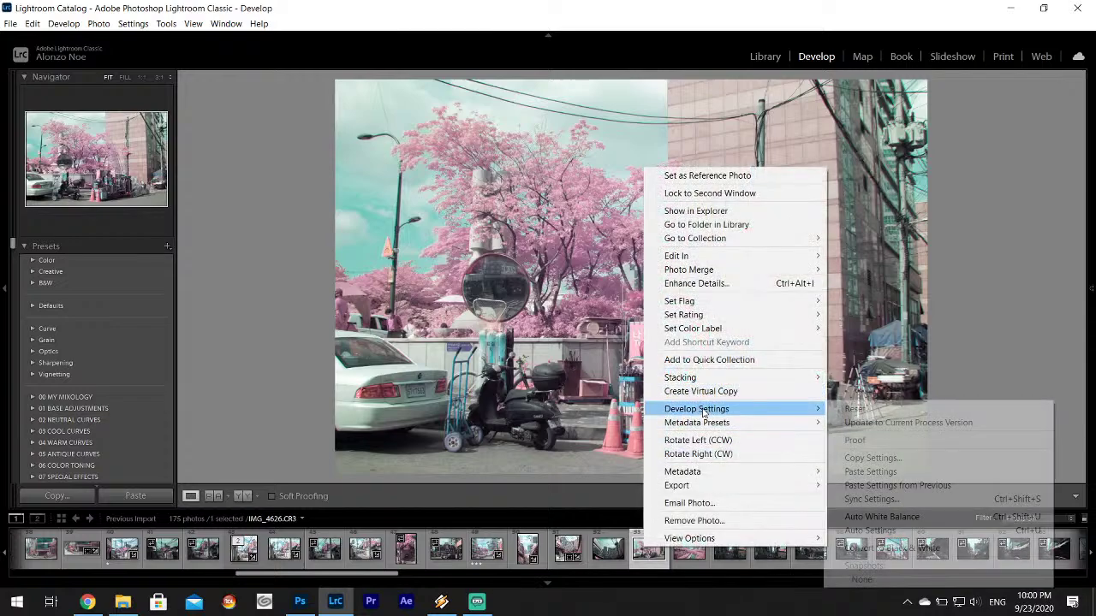
pyautogui.click(891, 470)
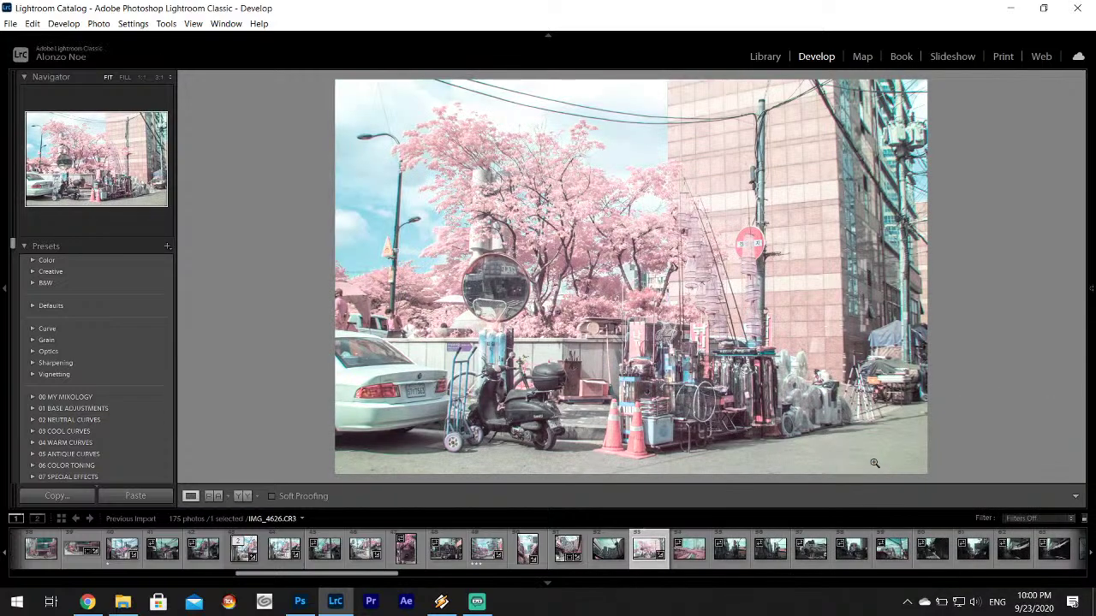
# - Reset the contrast and shadows of IMG_4626 to 0
pyautogui.moveTo(1090, 315)
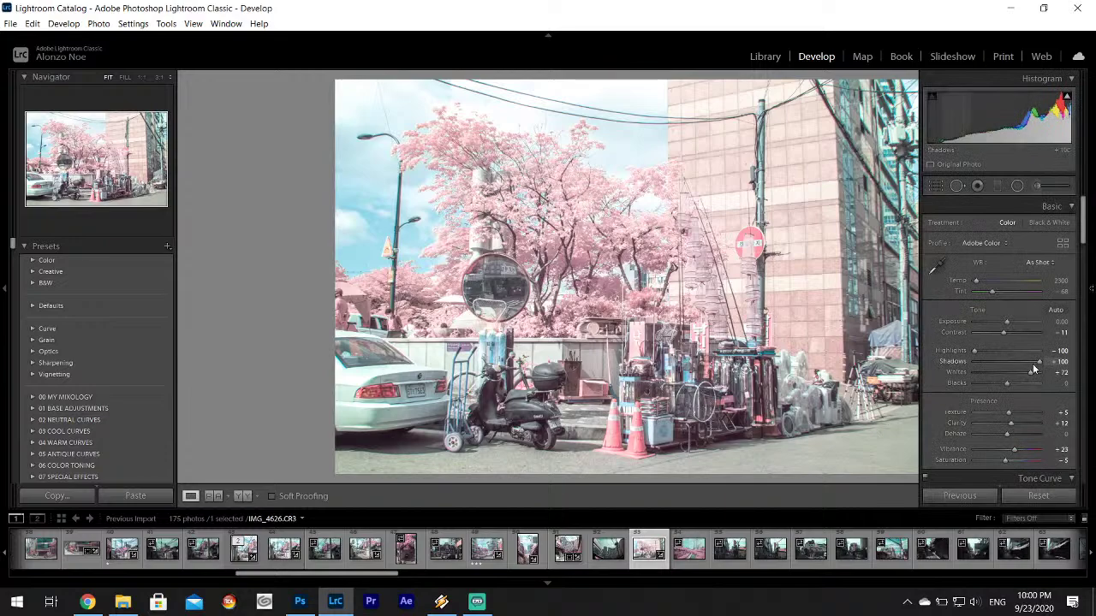
pyautogui.doubleClick(963, 331)
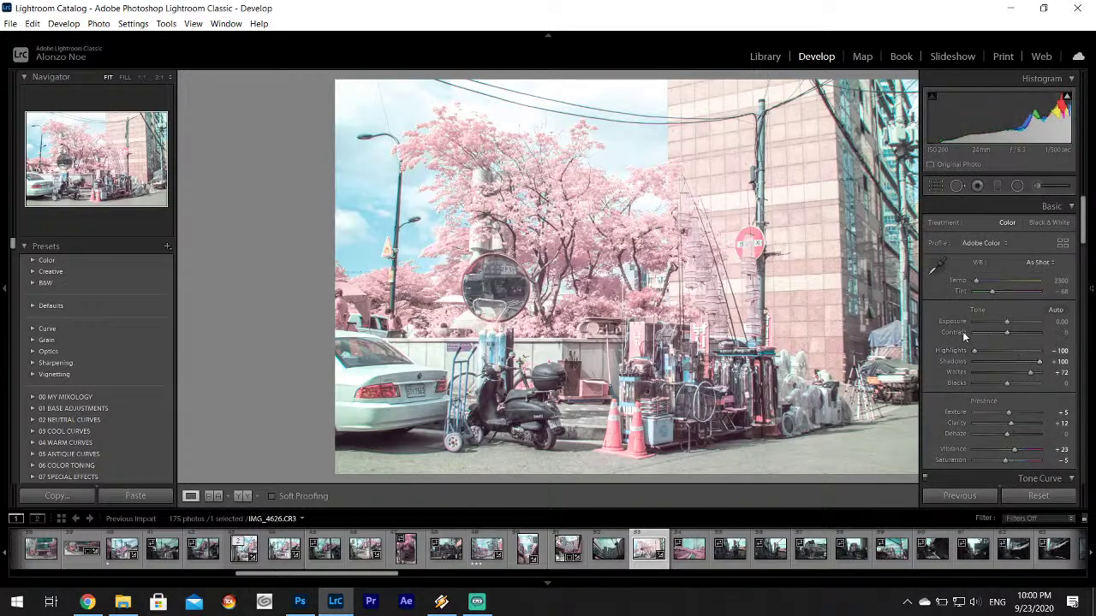
pyautogui.doubleClick(962, 363)
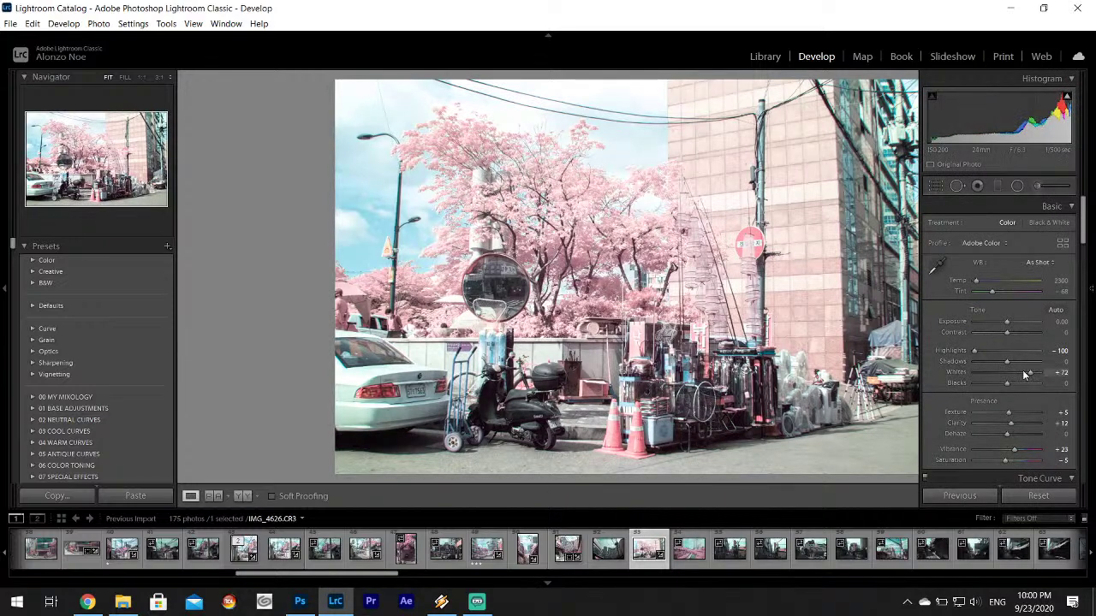
# - Set the shadows to +47 and the whites to +56 on IMG_4626, and inspect the white car up close
pyautogui.moveTo(1030, 376); pyautogui.dragTo(1023, 366)
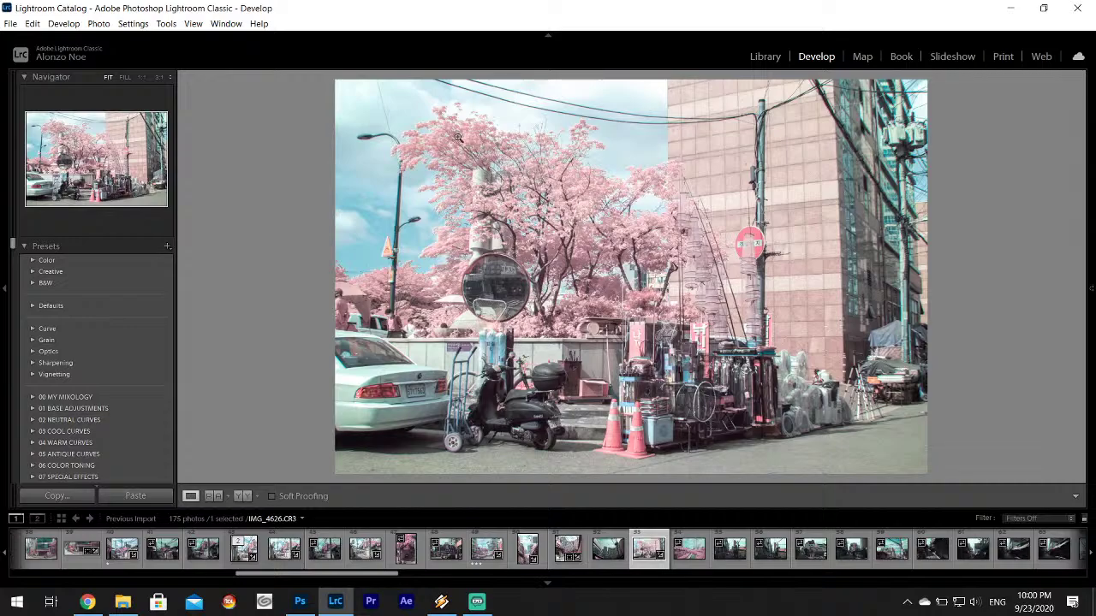
pyautogui.click(372, 403)
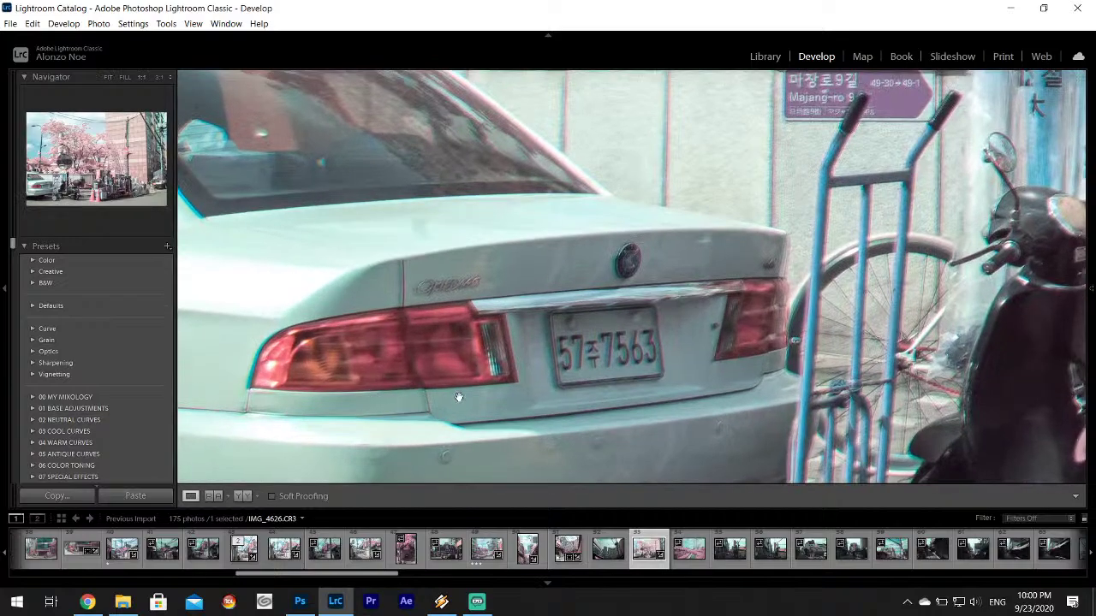
pyautogui.click(553, 372)
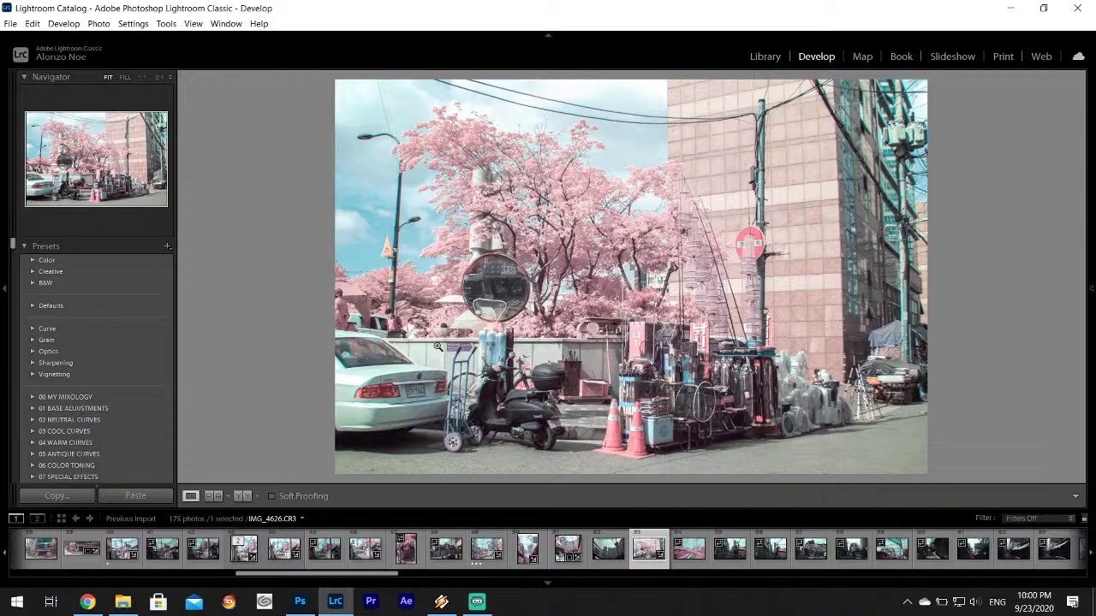
# - Try a square 1 x 1 crop on IMG_4626, framing the pink tree, scooter and street stall
pyautogui.press('F8')
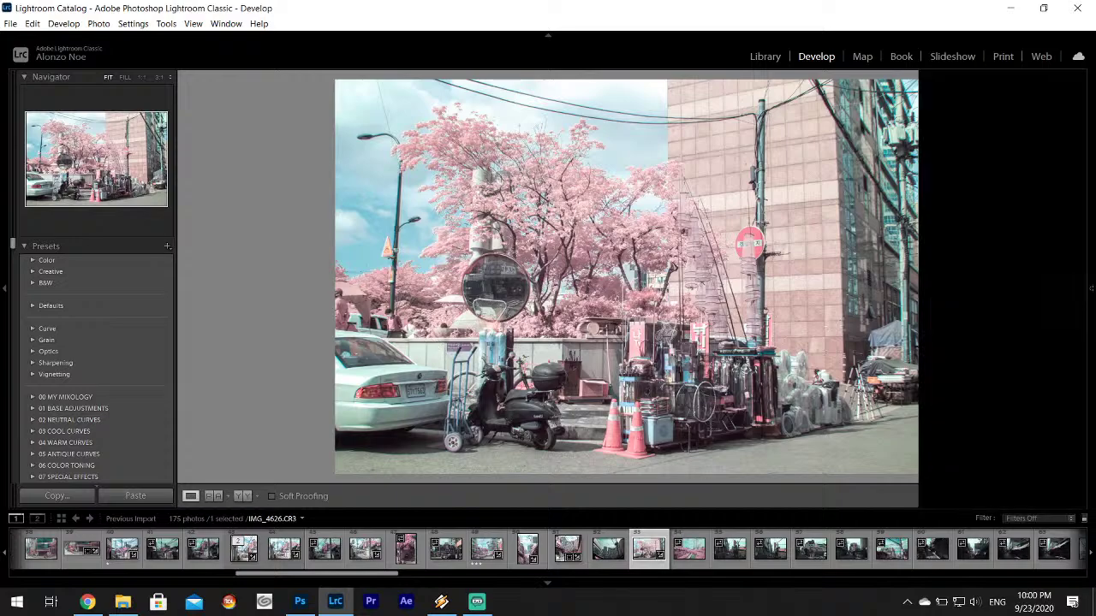
pyautogui.click(936, 186)
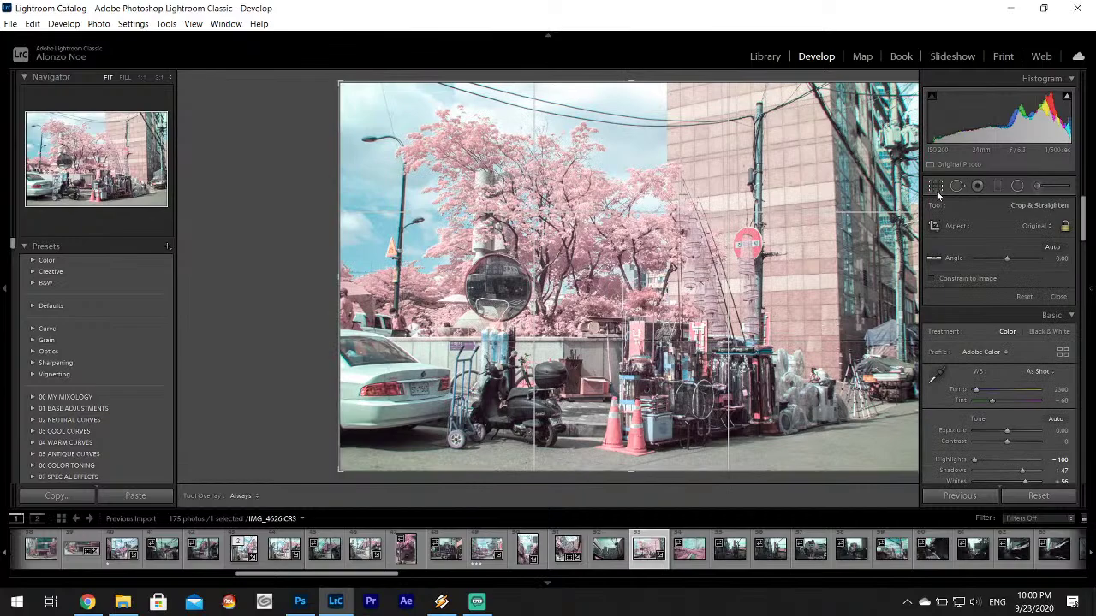
pyautogui.click(1040, 227)
pyautogui.click(946, 288)
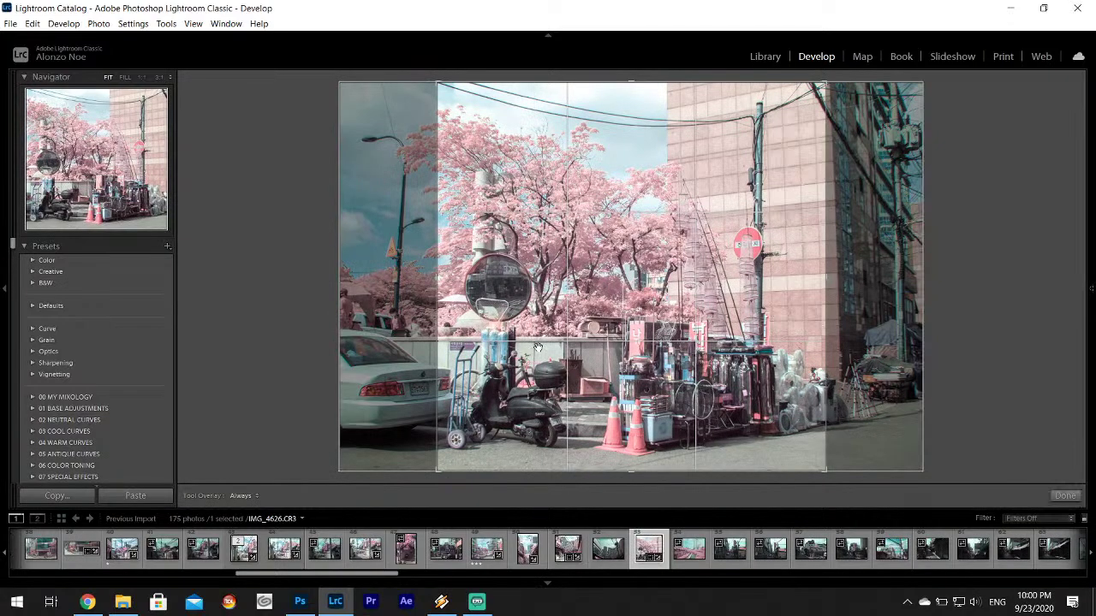
pyautogui.moveTo(539, 349); pyautogui.dragTo(565, 351)
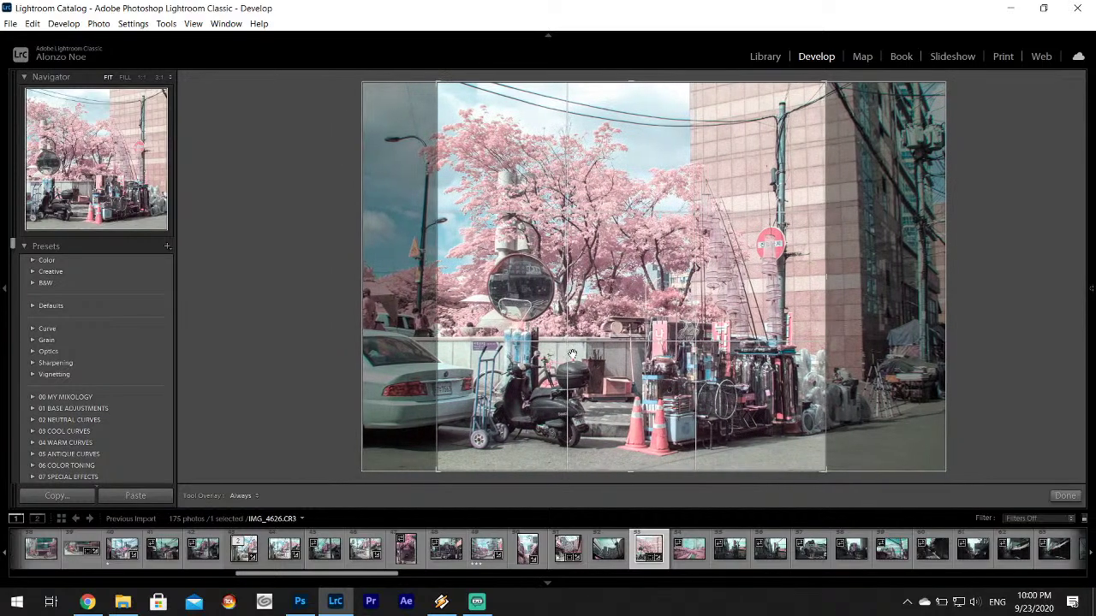
pyautogui.click(1065, 496)
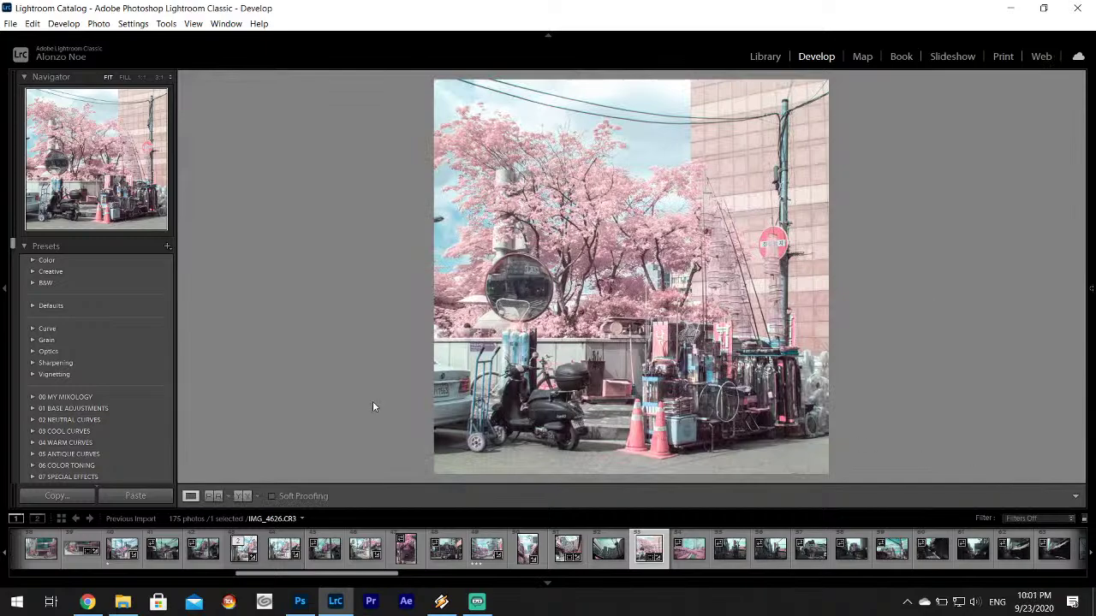
# - Restore the full original frame of IMG_4626 in place of the square crop
pyautogui.moveTo(1092, 308)
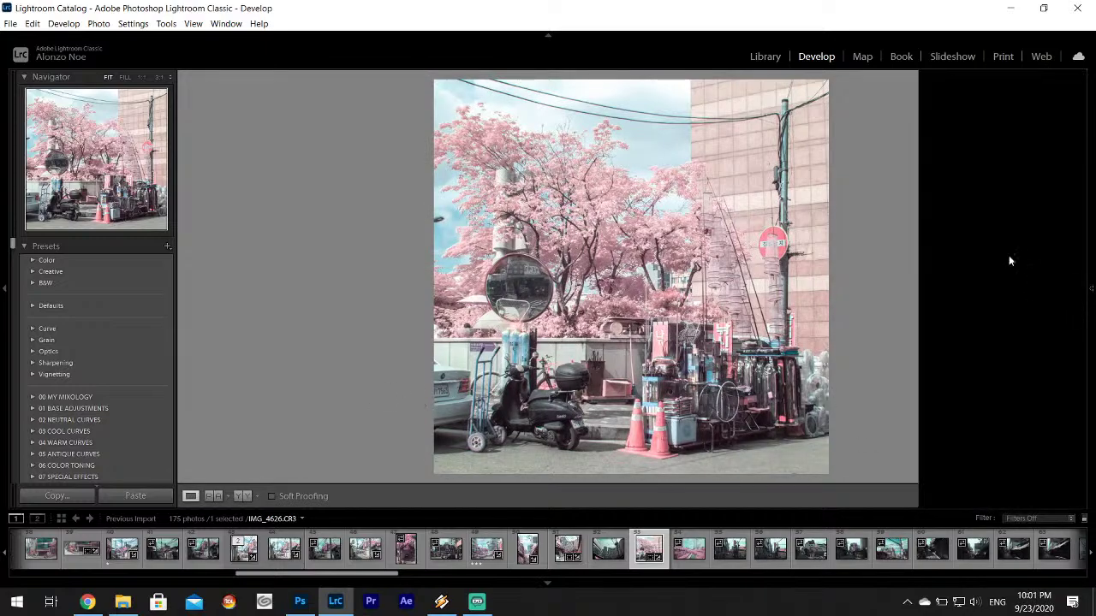
pyautogui.click(935, 187)
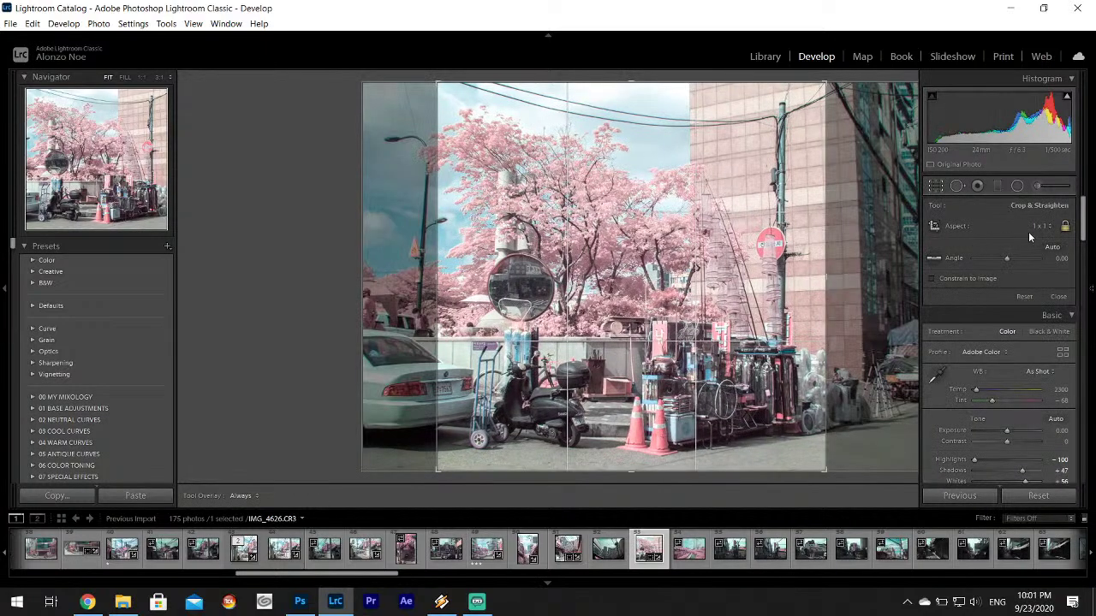
pyautogui.click(1028, 230)
pyautogui.click(987, 243)
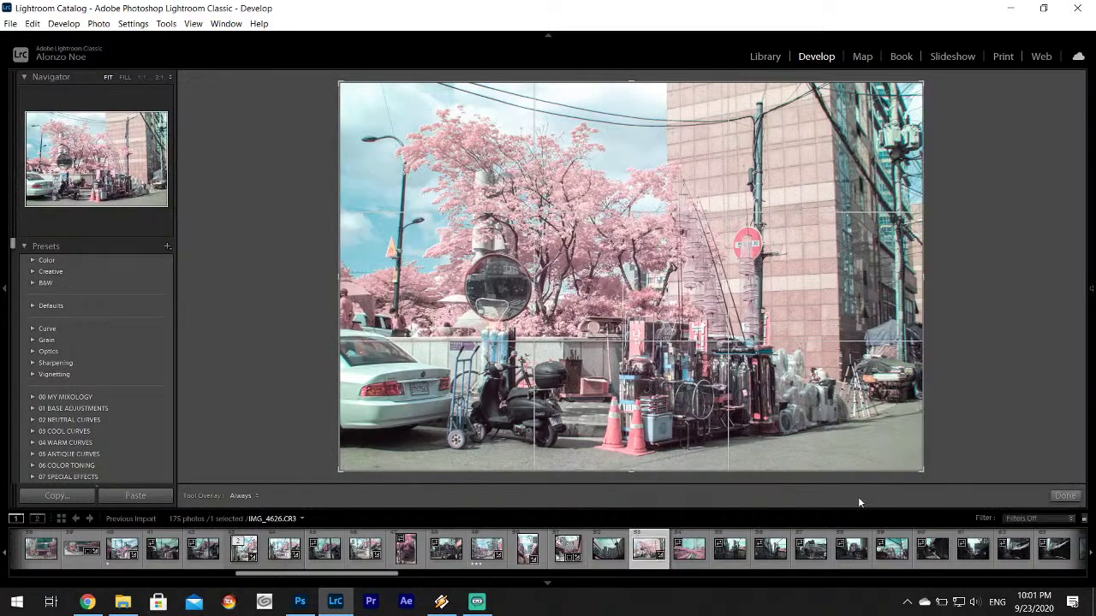
pyautogui.click(1061, 495)
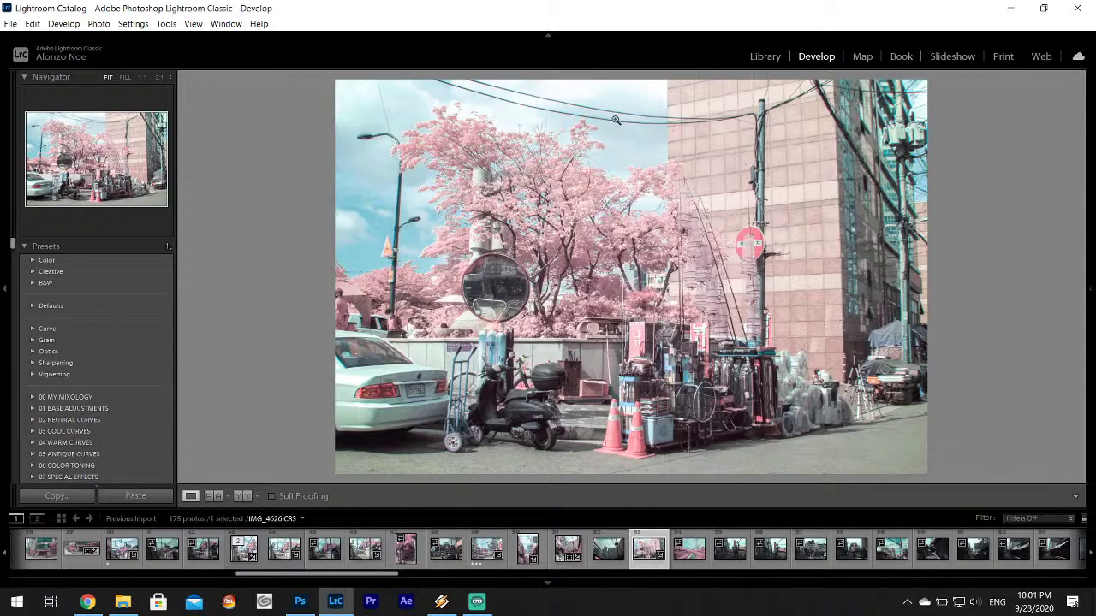
# - Set the orange saturation of IMG_4626 to +33 in the HSL / Color adjustments
pyautogui.moveTo(1093, 212)
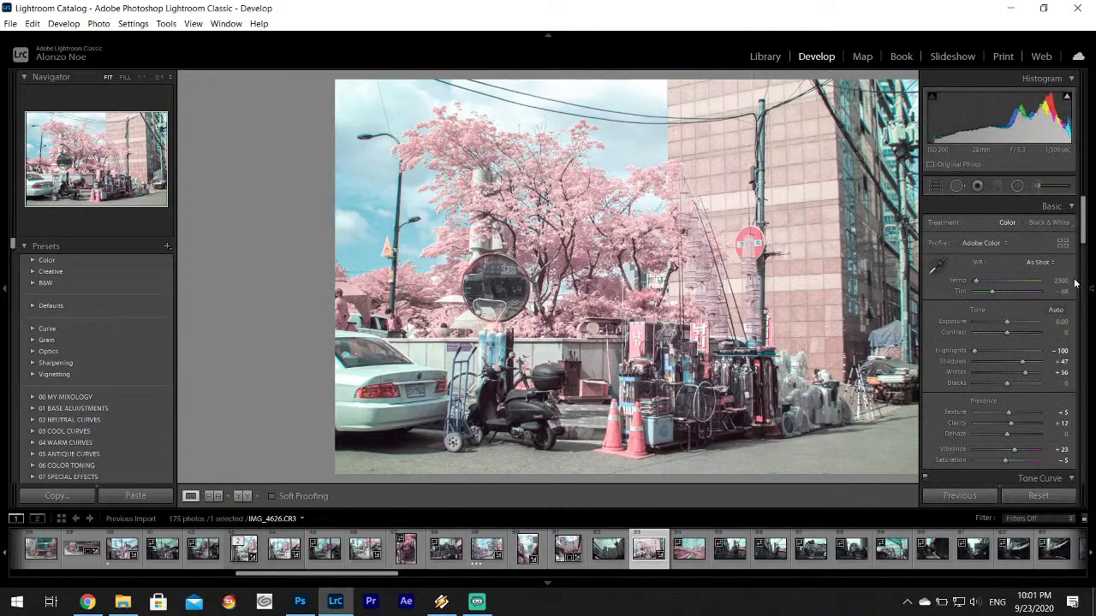
pyautogui.moveTo(1087, 214); pyautogui.dragTo(1087, 279)
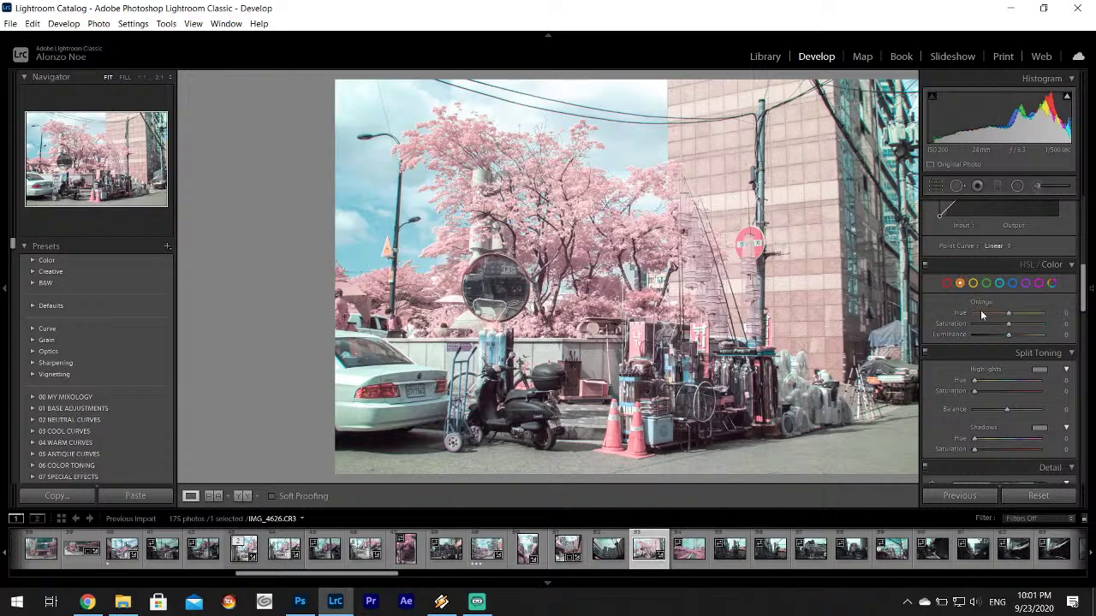
pyautogui.moveTo(1011, 324); pyautogui.dragTo(1094, 344)
pyautogui.moveTo(1018, 322); pyautogui.dragTo(1021, 322)
# - Tint the shadows of IMG_4626 with a faint purple using Split Toning
pyautogui.scroll(-2, 1082, 291)
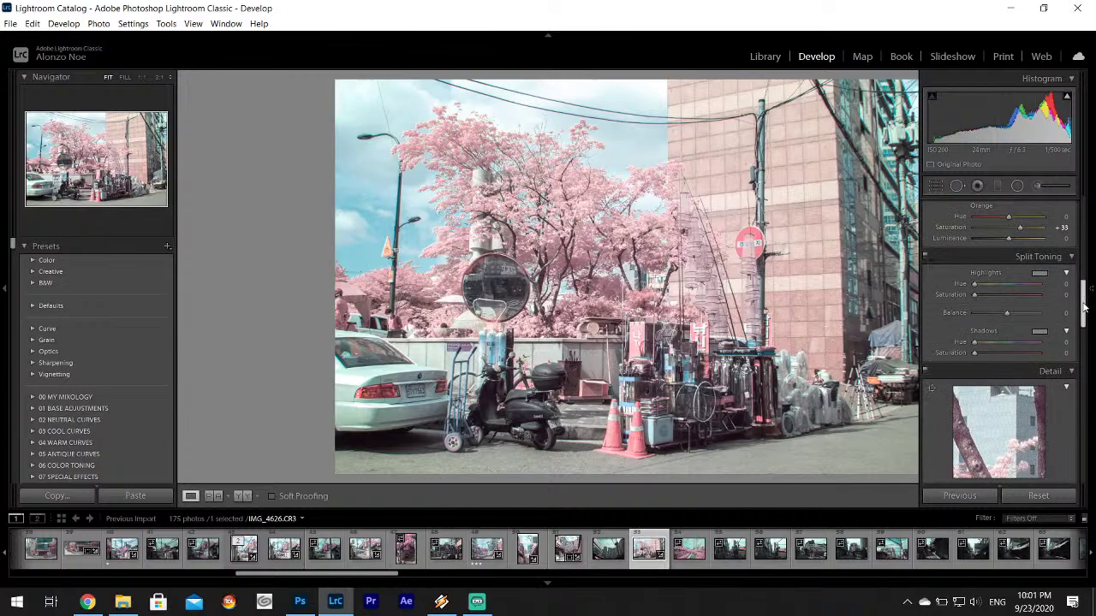
pyautogui.click(1041, 332)
pyautogui.click(965, 375)
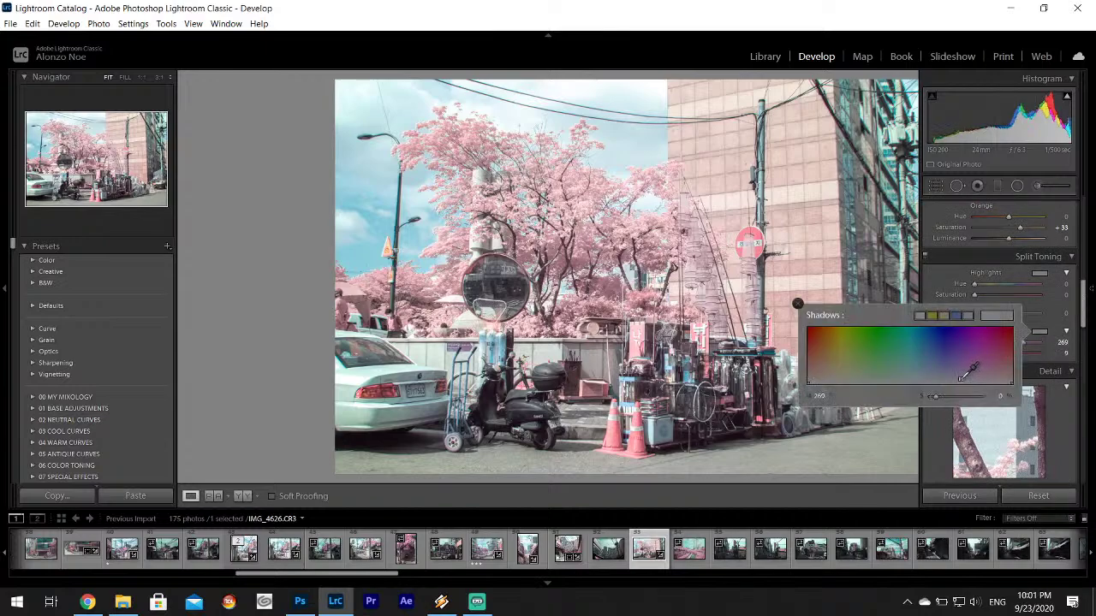
pyautogui.moveTo(965, 375); pyautogui.dragTo(969, 383)
pyautogui.click(797, 305)
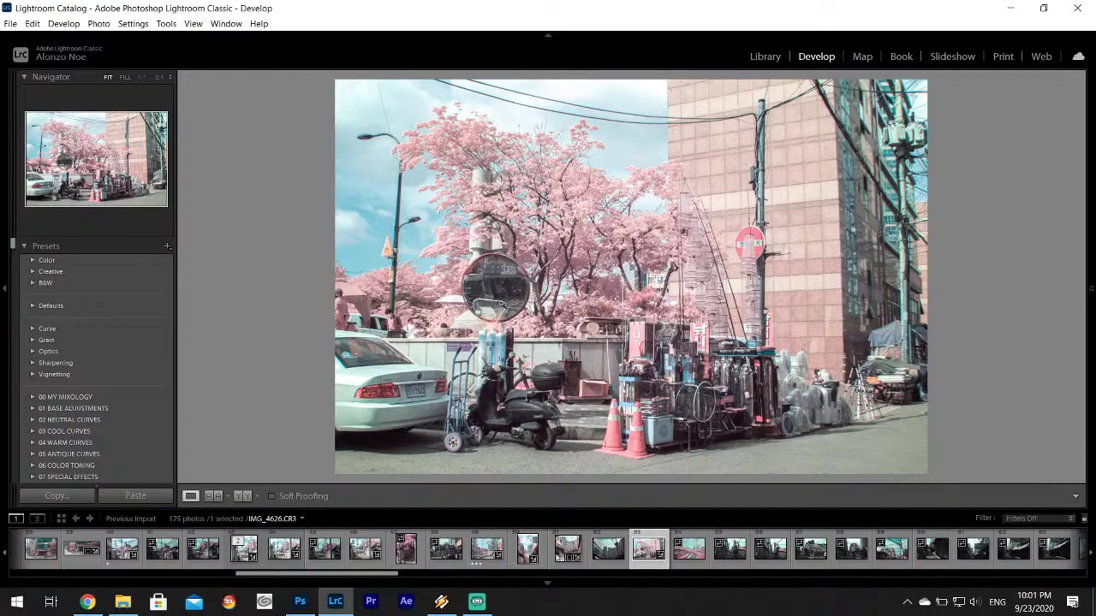
# - Check IMG_4626 up close and export it as a JPG to the Infrared subfolder on the Desktop
pyautogui.click(500, 300)
pyautogui.click(630, 311)
pyautogui.click(11, 23)
pyautogui.click(39, 188)
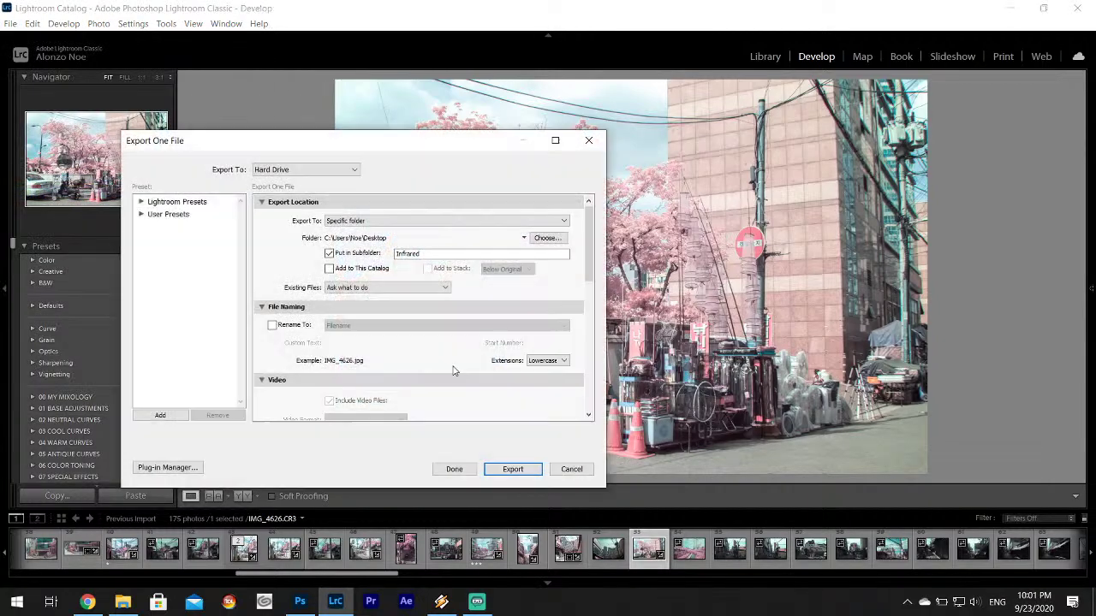
pyautogui.click(513, 470)
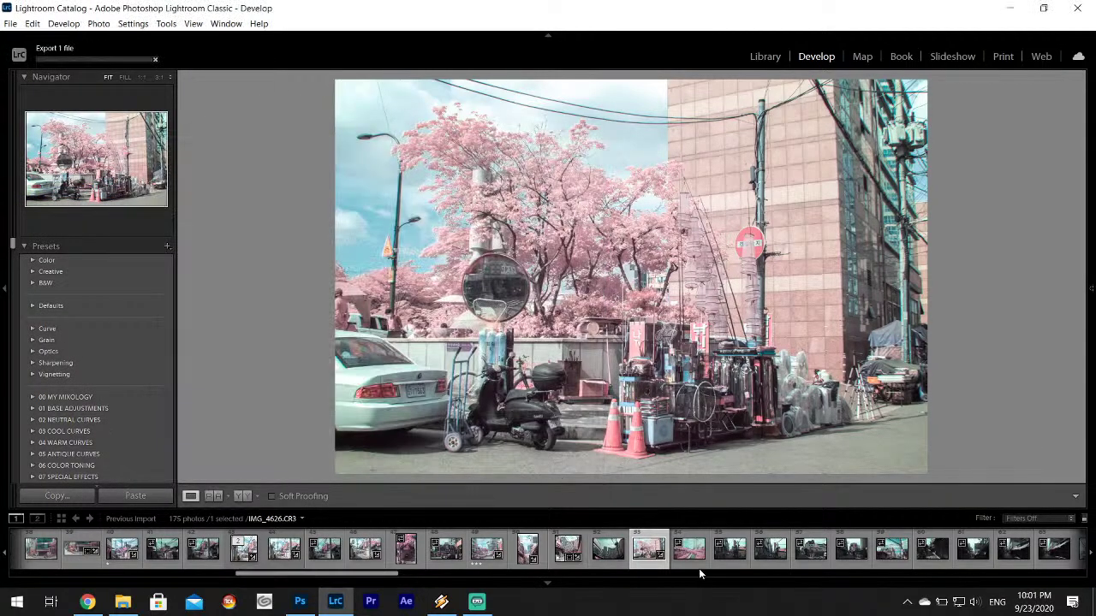
# - Browse the street photos from IMG_4627 through IMG_4633 and the next alley shot, comparing IMG_4629 with IMG_4630, for one to edit
pyautogui.click(697, 563)
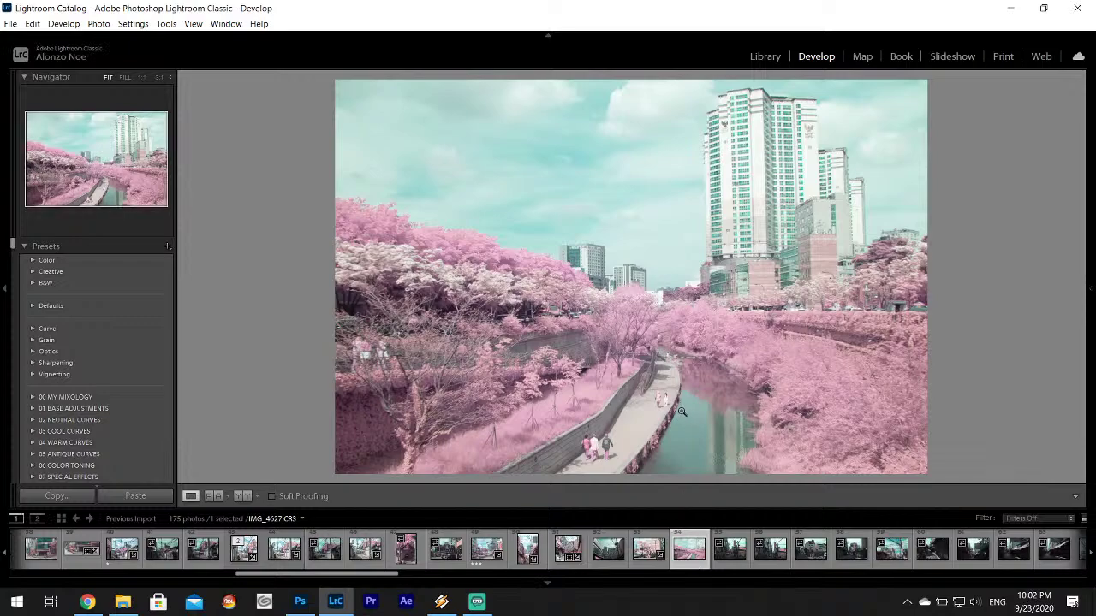
pyautogui.click(726, 560)
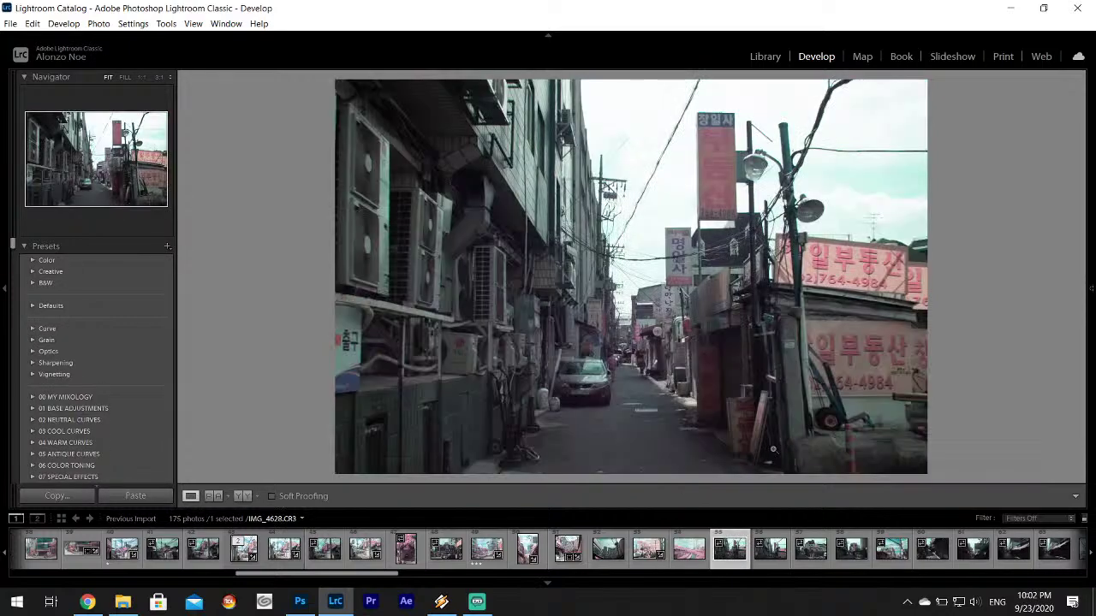
pyautogui.click(781, 552)
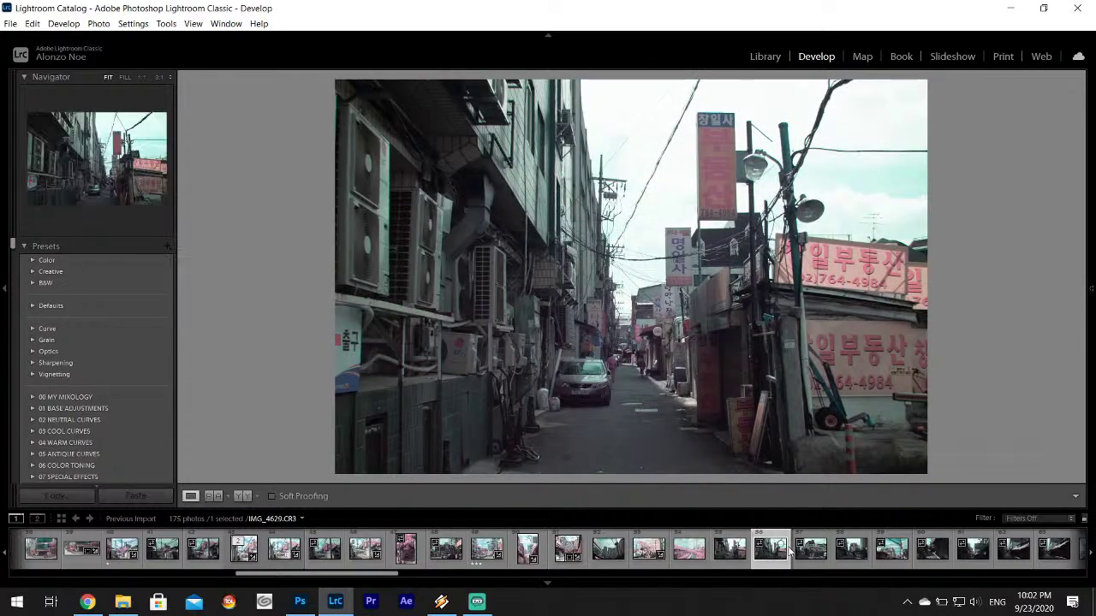
pyautogui.click(815, 561)
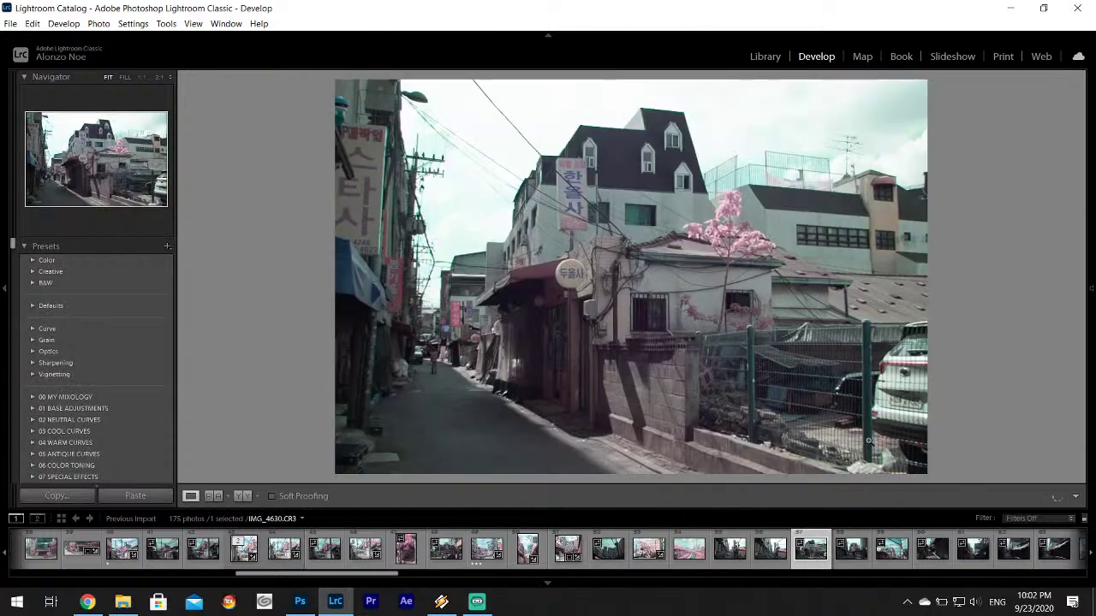
pyautogui.click(770, 552)
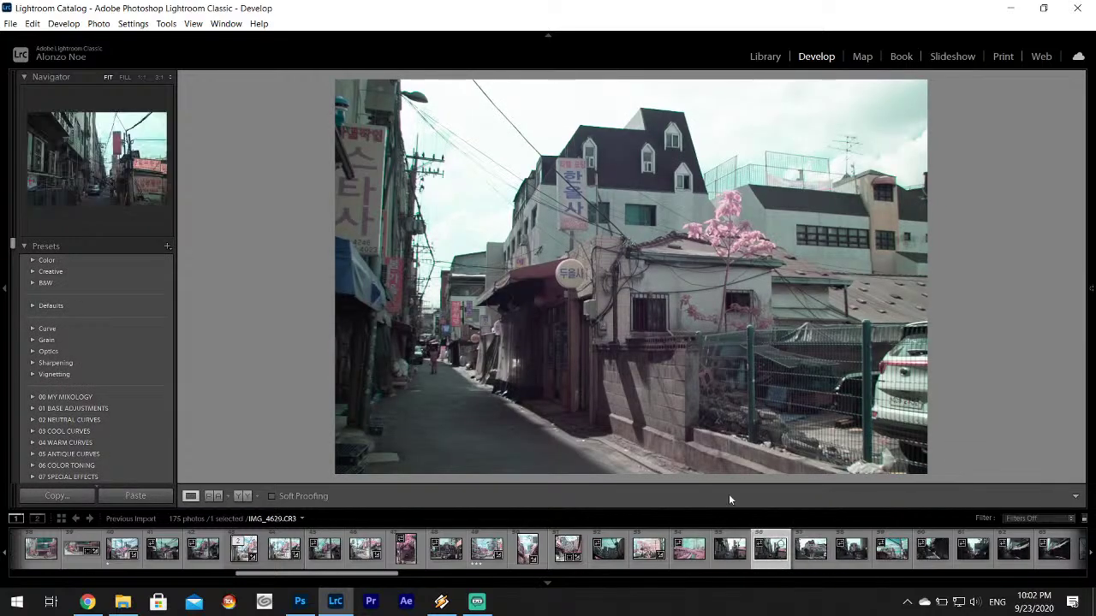
pyautogui.moveTo(702, 403); pyautogui.dragTo(717, 270)
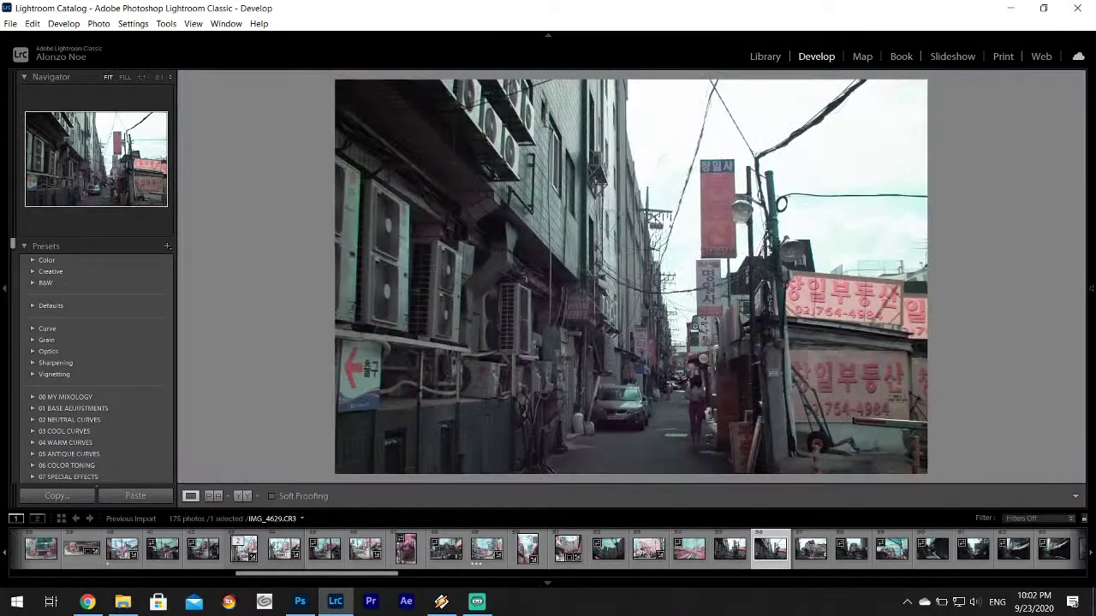
pyautogui.click(817, 558)
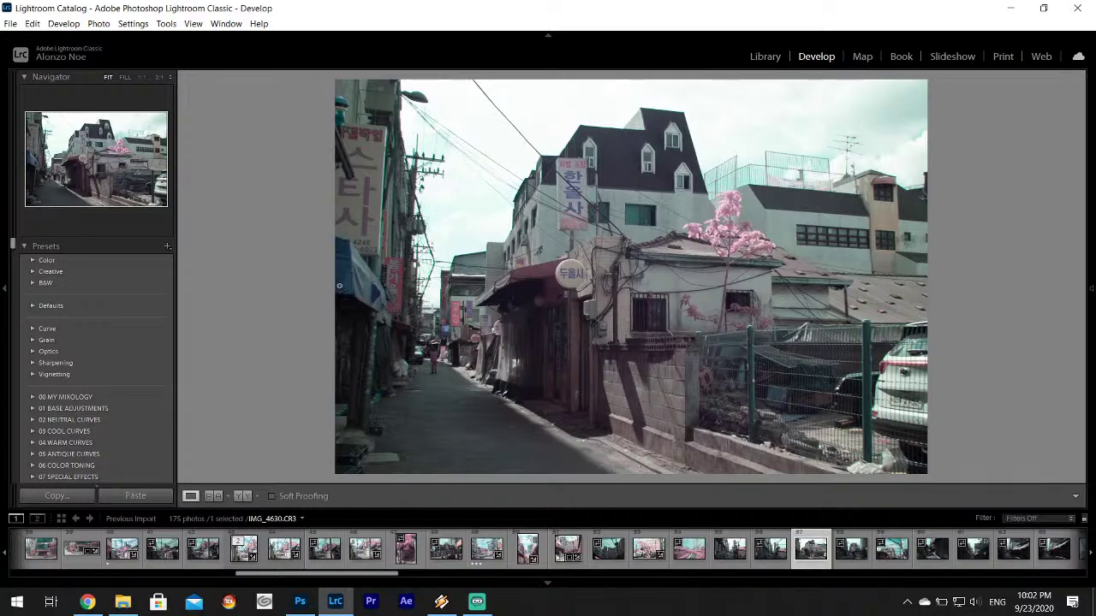
pyautogui.click(853, 556)
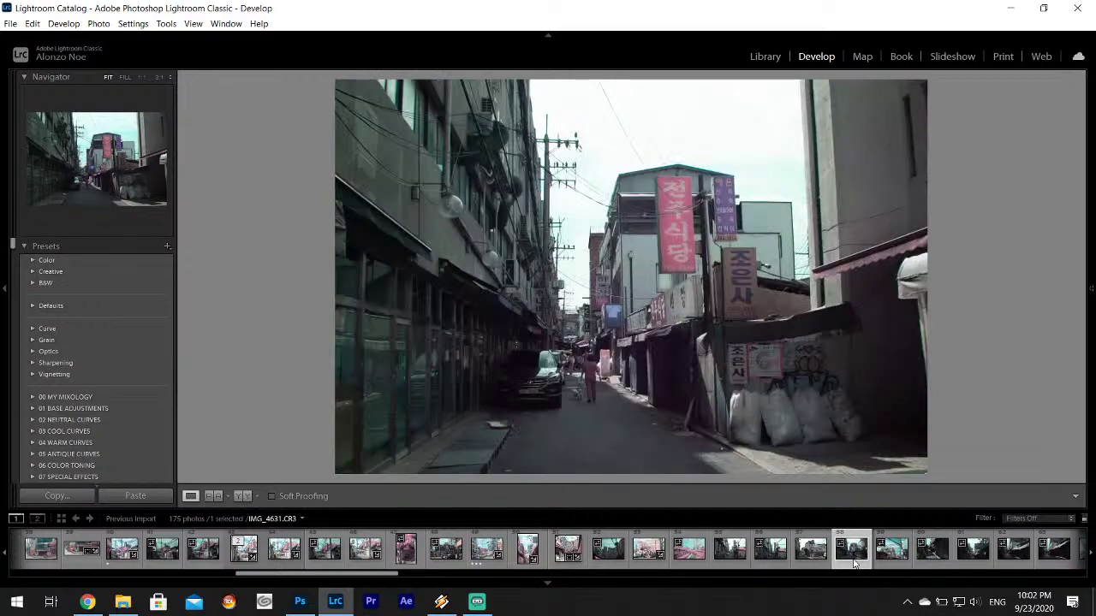
pyautogui.click(899, 558)
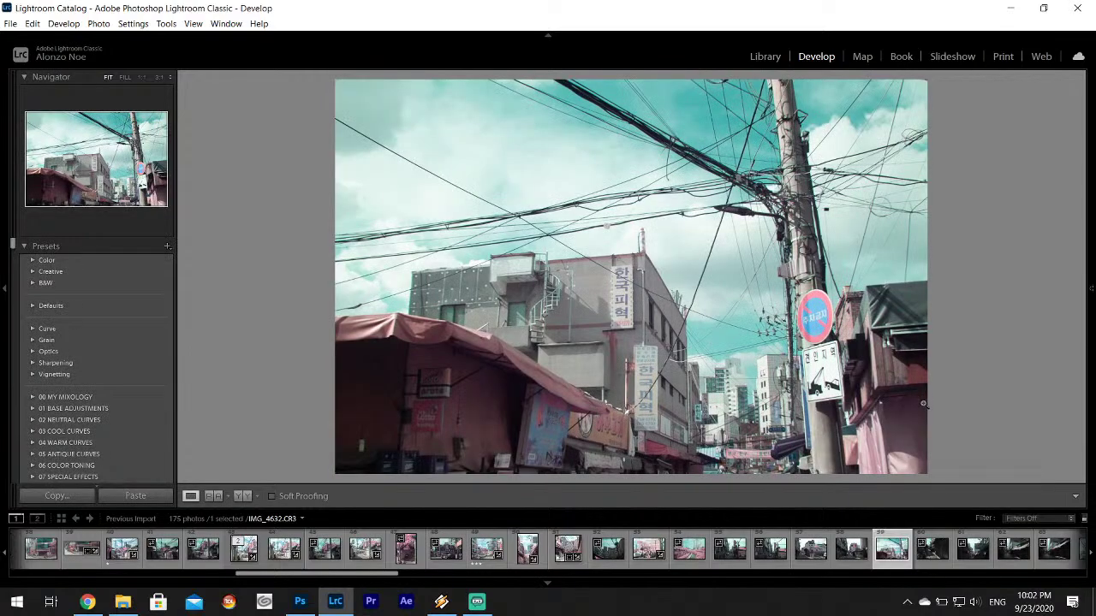
pyautogui.click(932, 549)
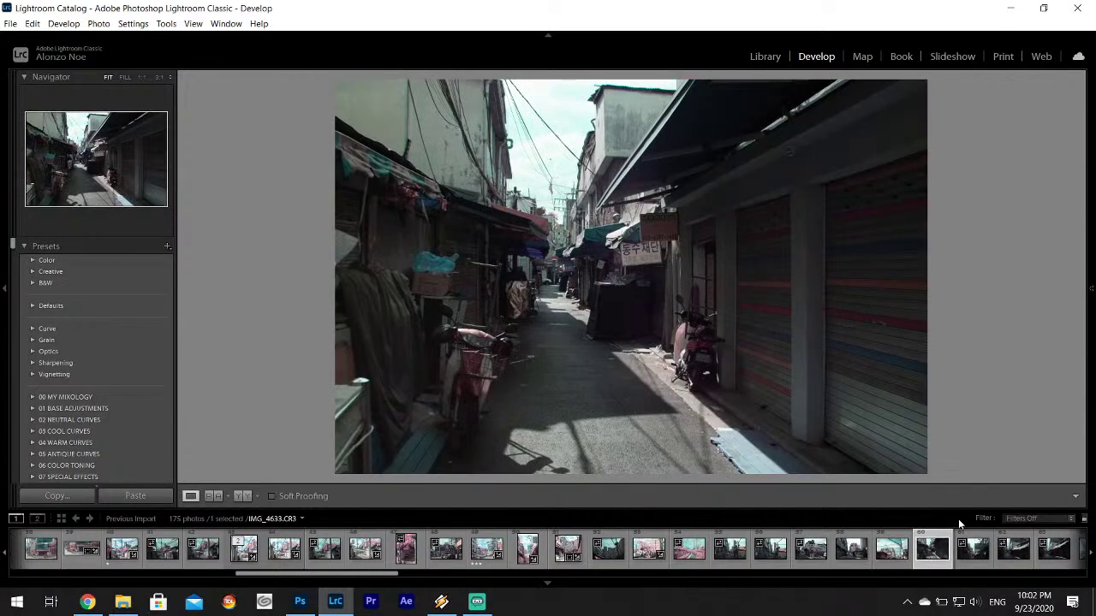
pyautogui.click(973, 549)
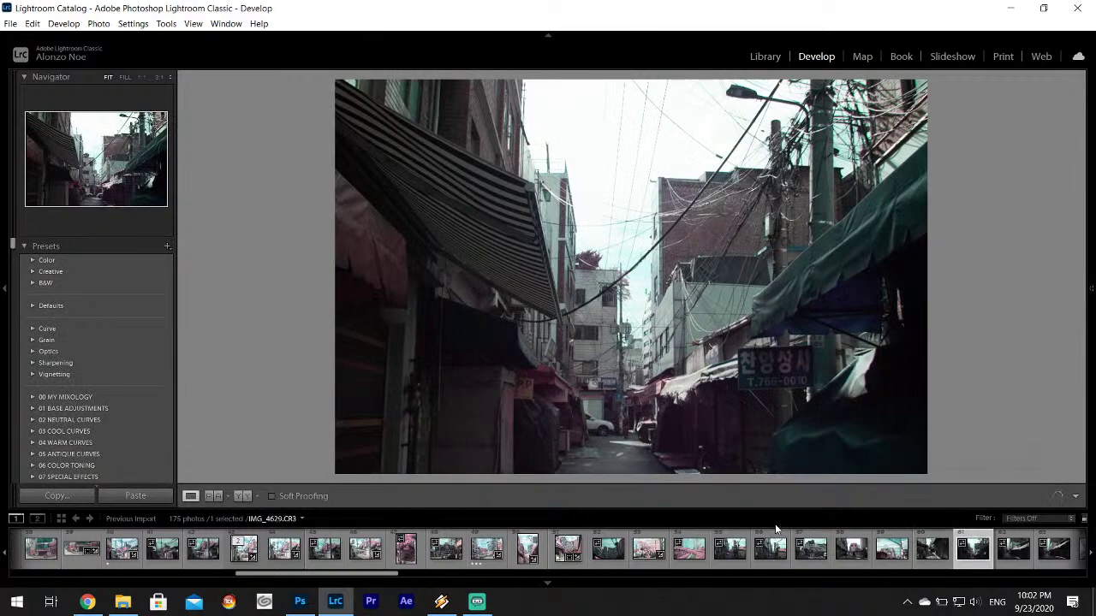
# - Browse past the dark alley photos, open IMG_4637-편집.bak.tif with the utility pole and pink tree, and show its Basic adjustments
pyautogui.scroll(-5, 764, 549)
pyautogui.click(408, 550)
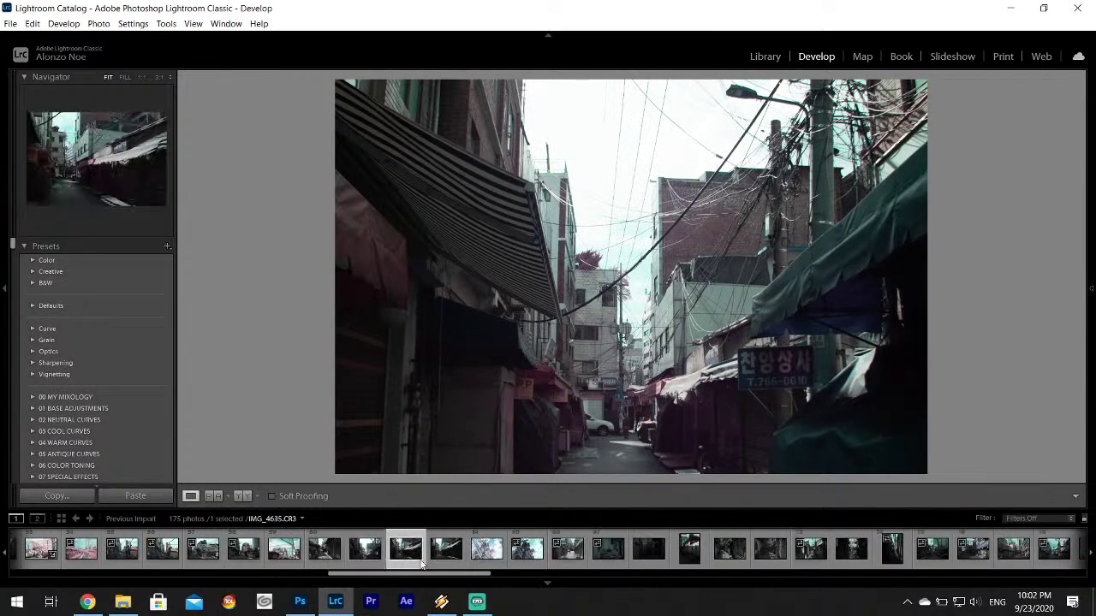
pyautogui.click(445, 546)
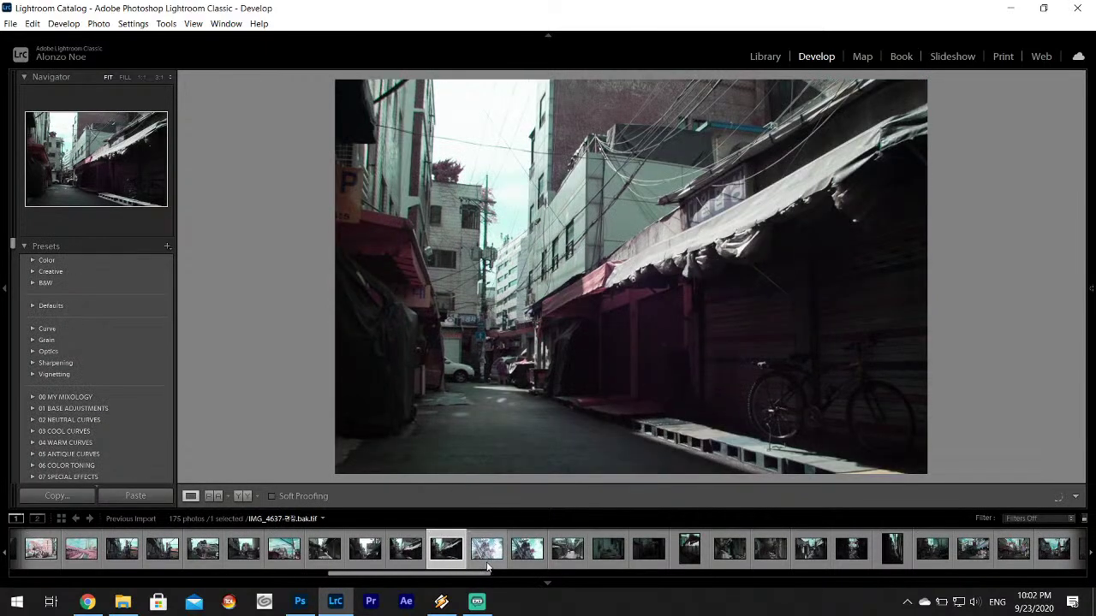
pyautogui.click(487, 560)
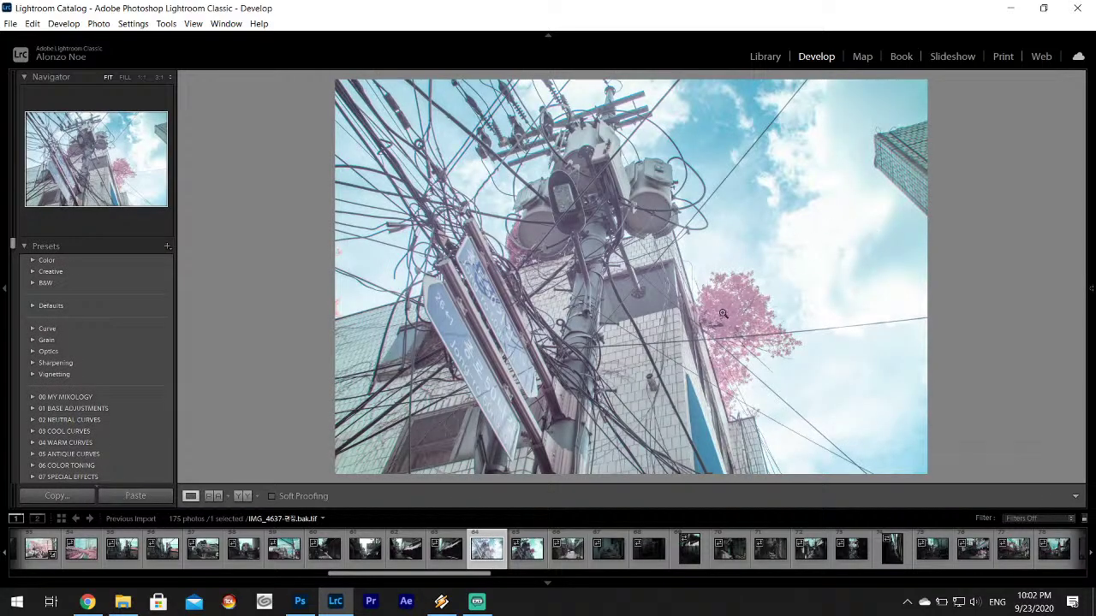
pyautogui.click(1092, 288)
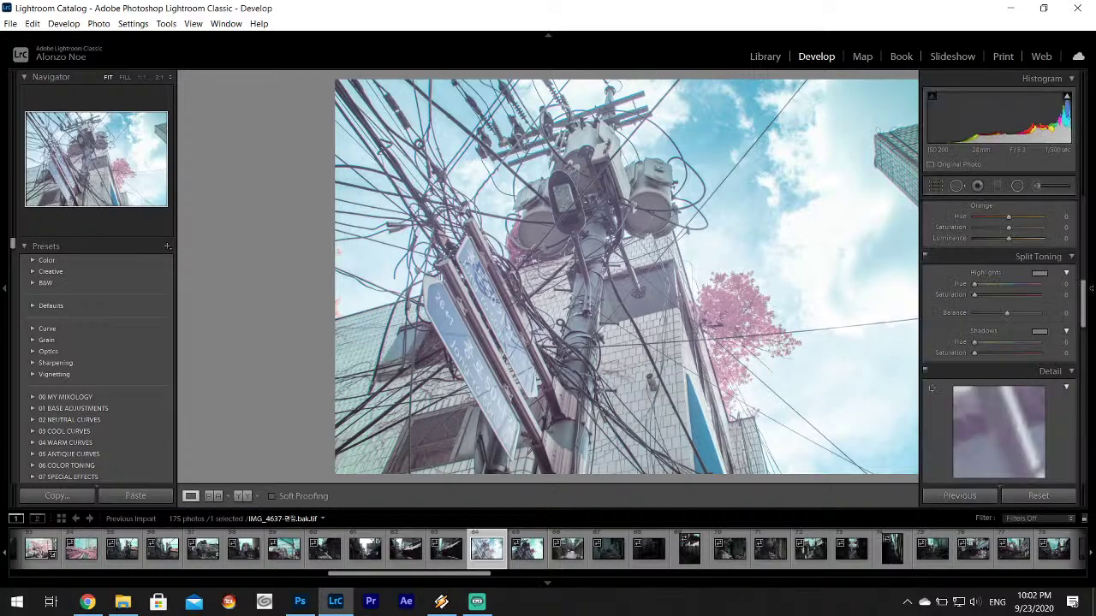
pyautogui.scroll(2, 1068, 229)
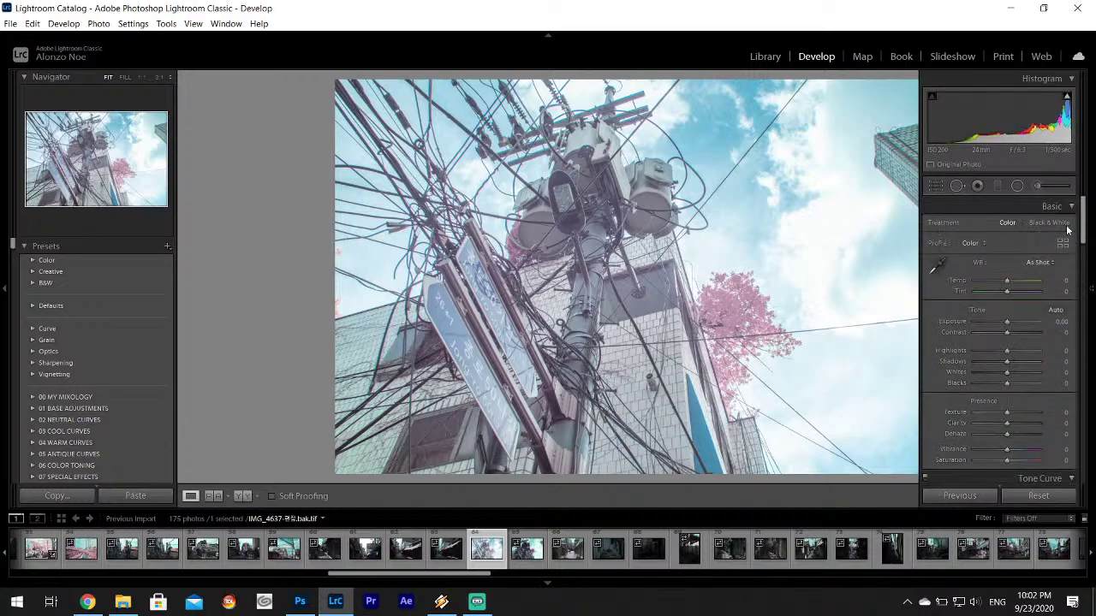
# - Lower the exposure of IMG_4637-편집.bak.tif to -0.97
pyautogui.moveTo(1006, 323); pyautogui.dragTo(1000, 323)
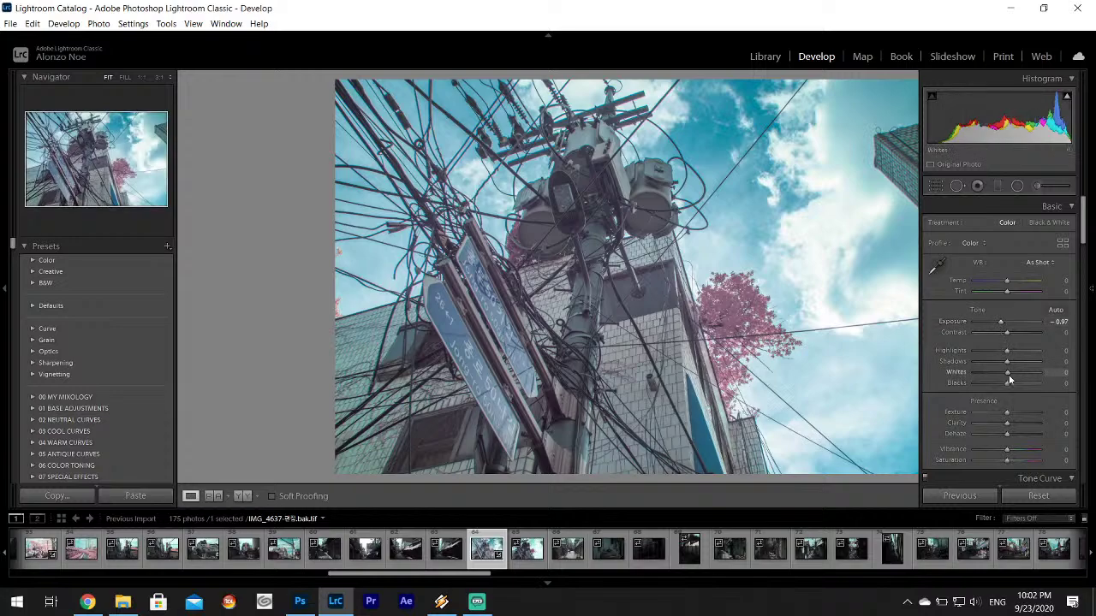
pyautogui.moveTo(1007, 373); pyautogui.dragTo(1056, 361)
pyautogui.doubleClick(959, 371)
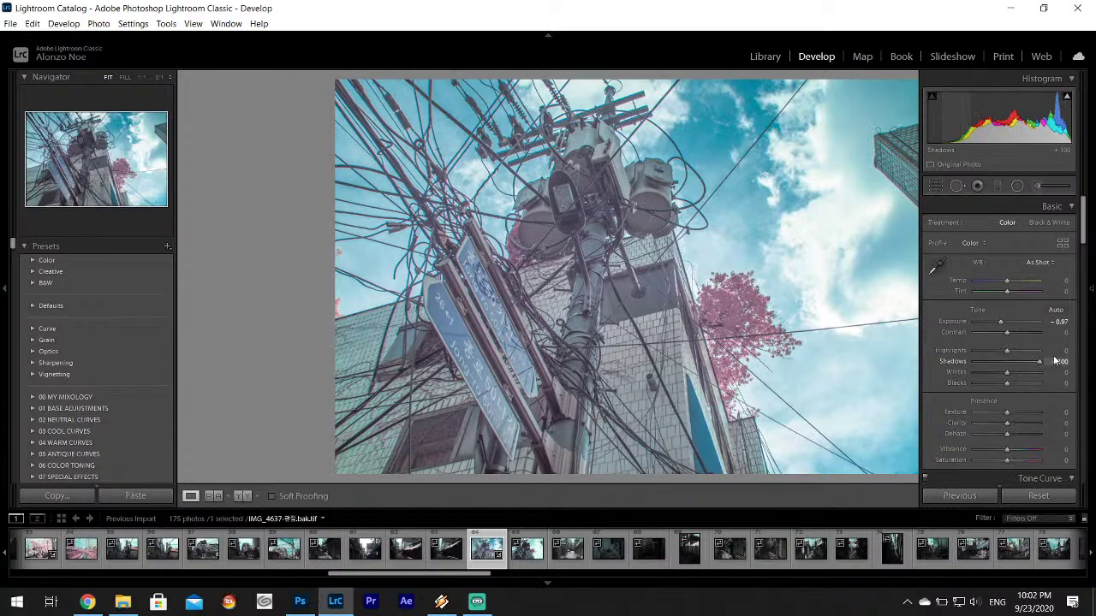
pyautogui.moveTo(1009, 333); pyautogui.dragTo(1019, 334)
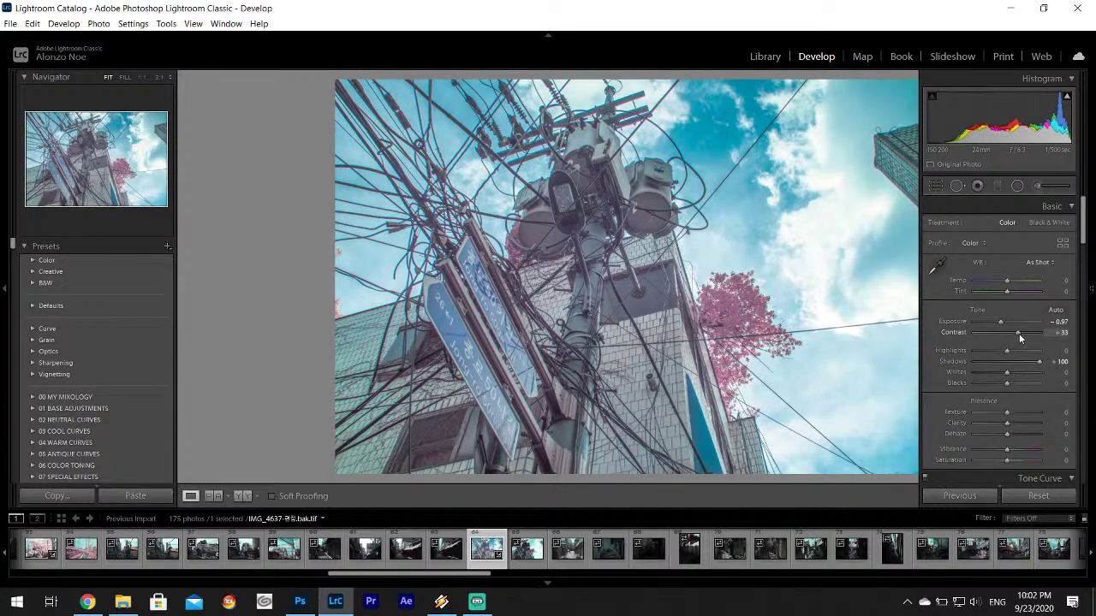
pyautogui.doubleClick(964, 334)
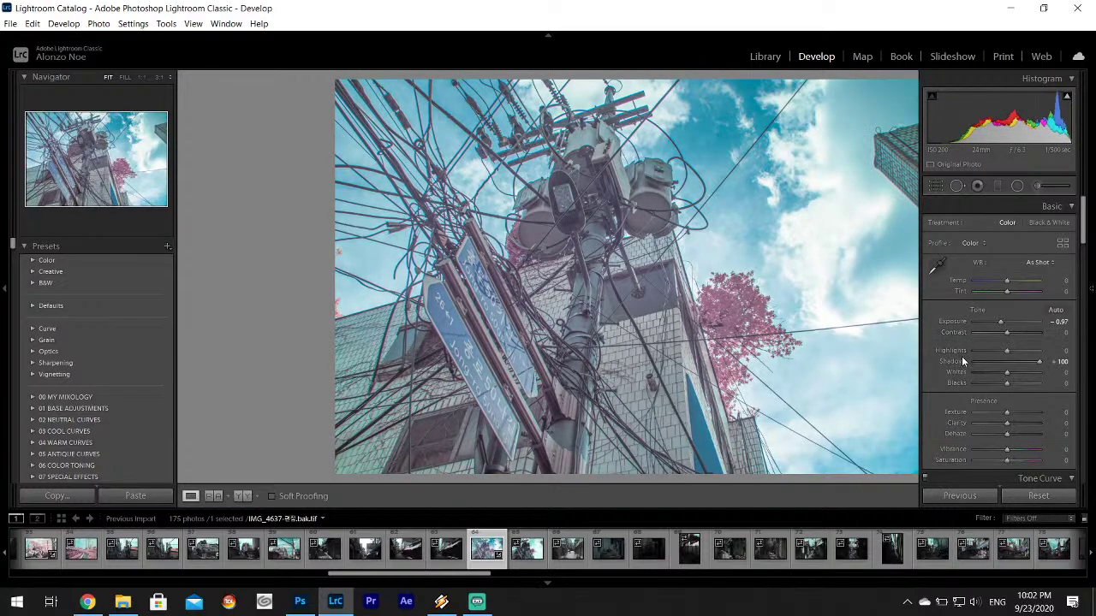
pyautogui.doubleClick(962, 360)
# - Set the photo's Highlights to -100, Whites to +75 and Vibrance to +11
pyautogui.moveTo(1007, 372); pyautogui.dragTo(927, 352)
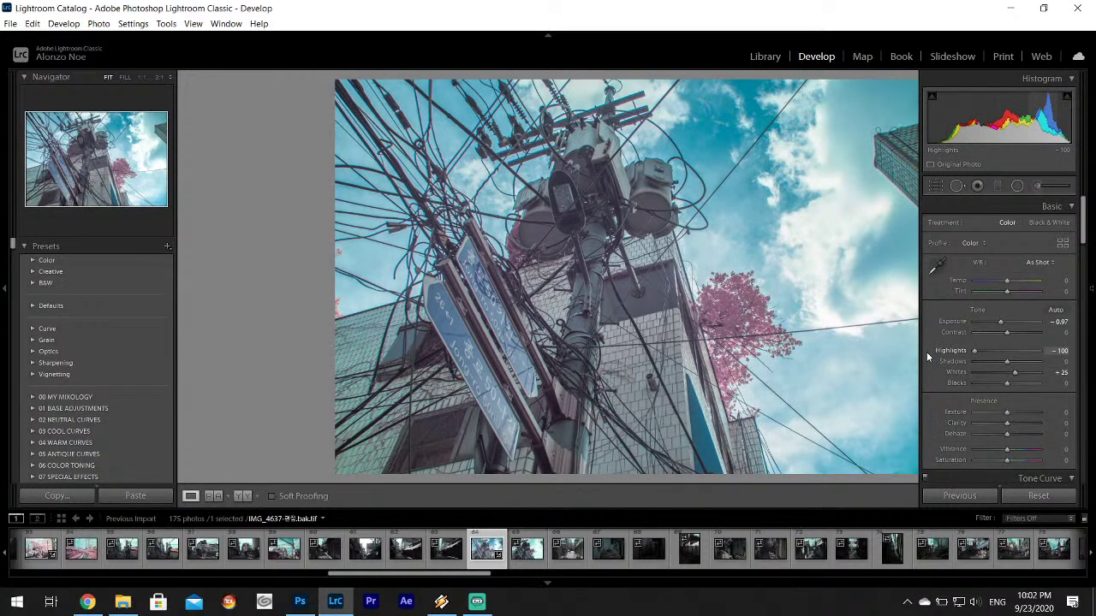
pyautogui.moveTo(1024, 376); pyautogui.dragTo(1030, 375)
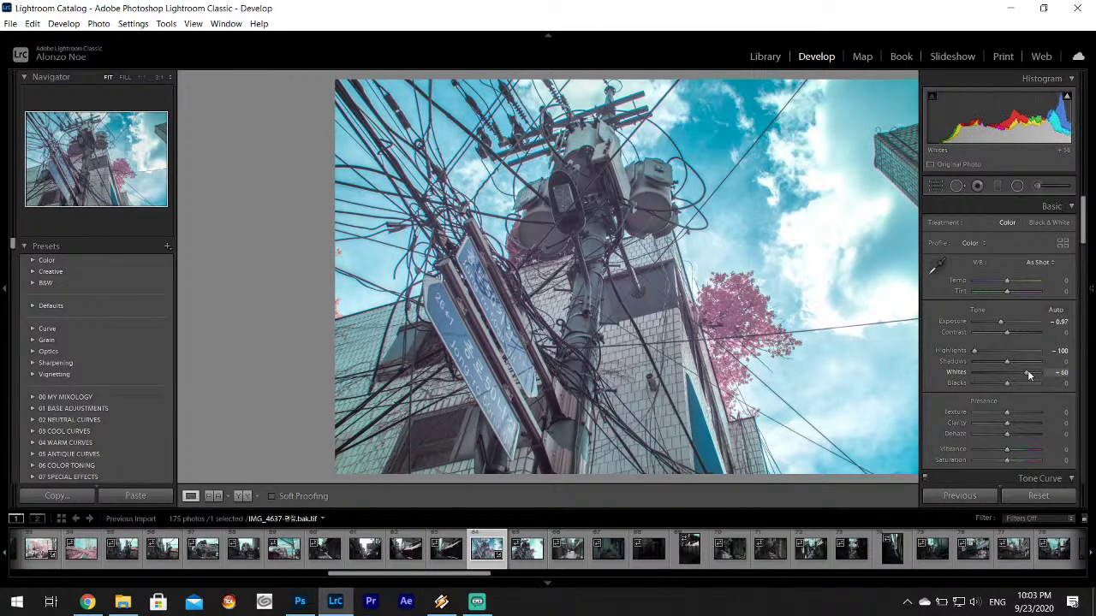
pyautogui.moveTo(1028, 375); pyautogui.dragTo(1032, 376)
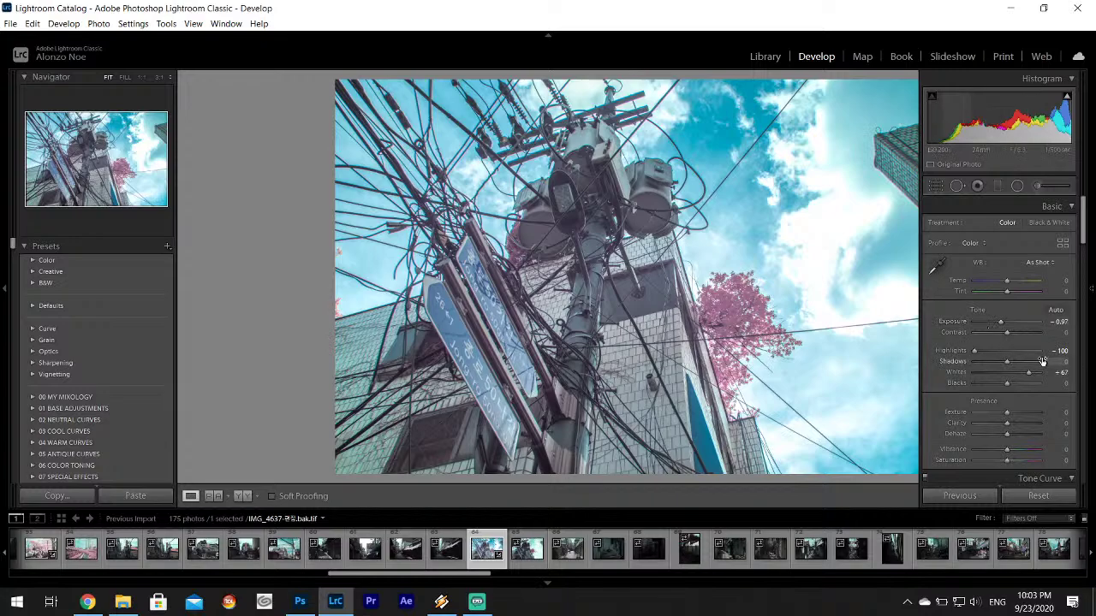
pyautogui.moveTo(1029, 374); pyautogui.dragTo(1034, 377)
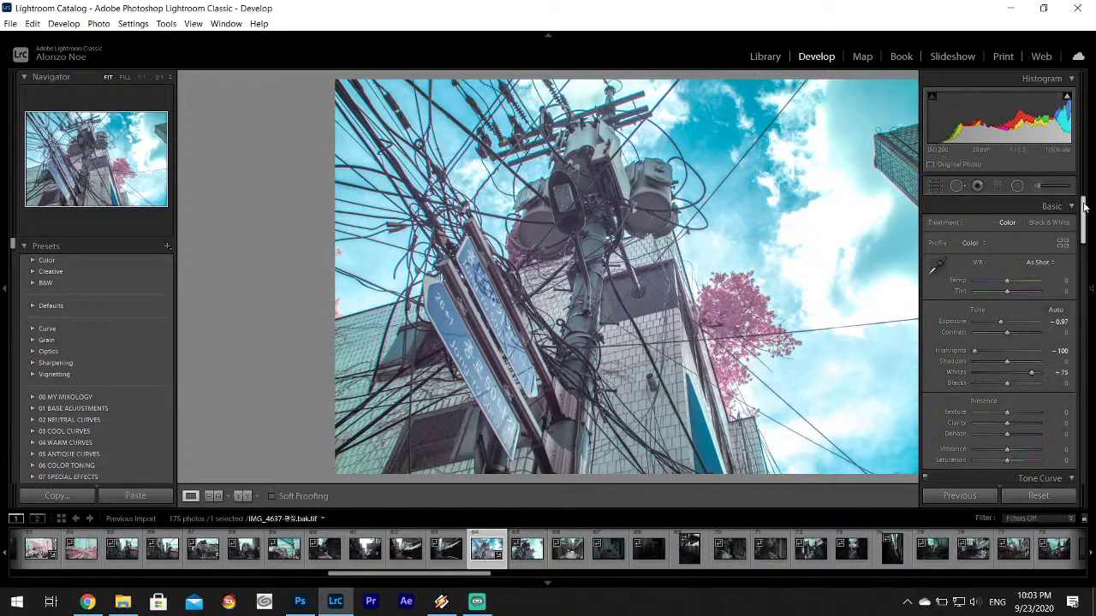
pyautogui.scroll(-4, 1087, 233)
pyautogui.moveTo(1007, 292); pyautogui.dragTo(1014, 294)
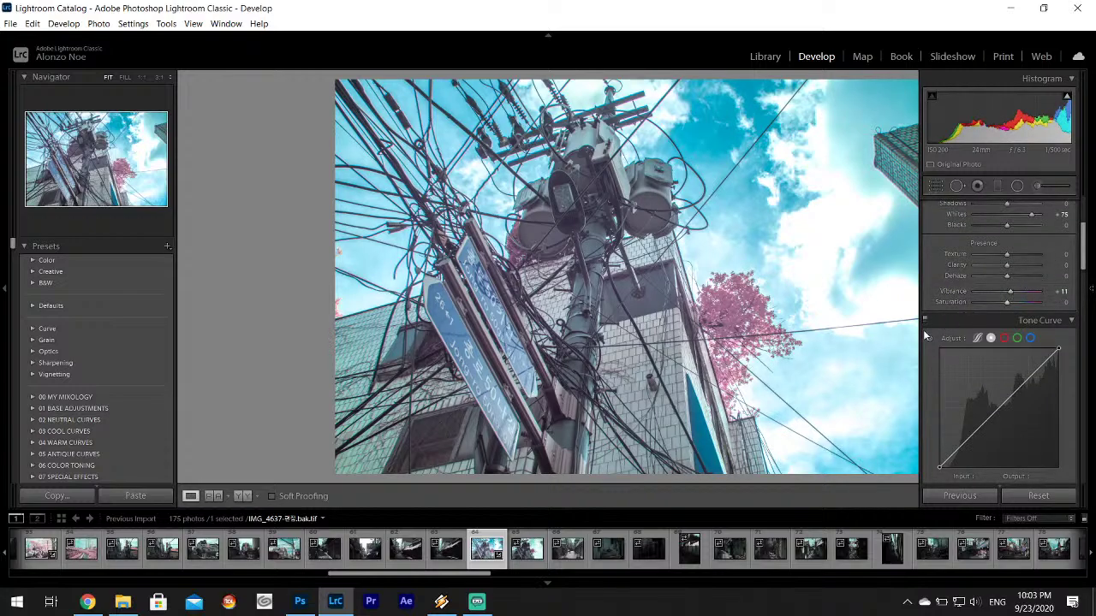
pyautogui.moveTo(1091, 231)
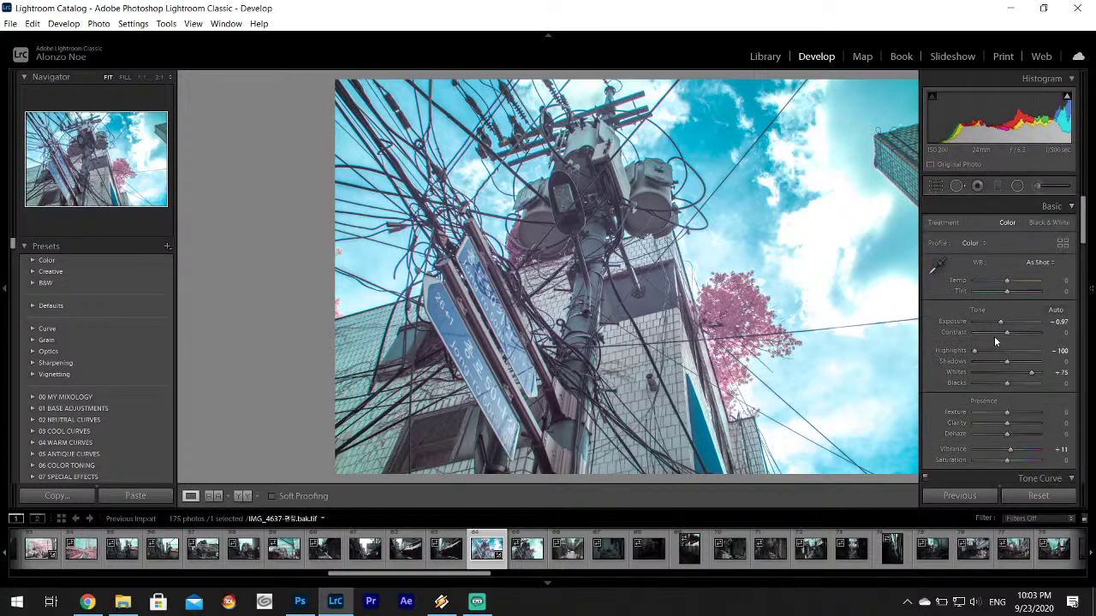
pyautogui.moveTo(1007, 332); pyautogui.dragTo(1010, 330)
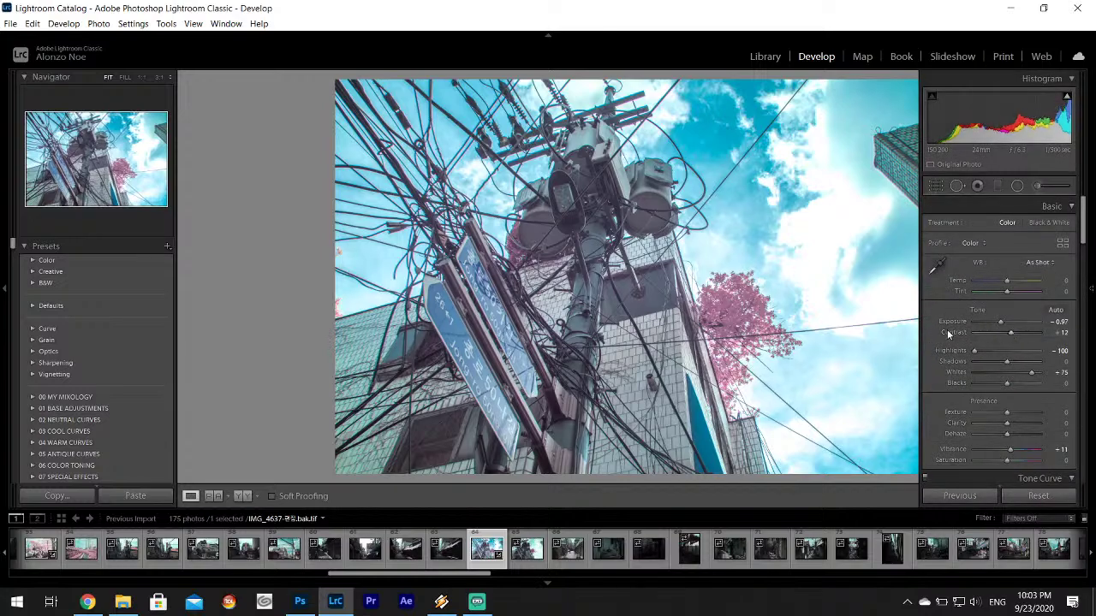
pyautogui.press('+')
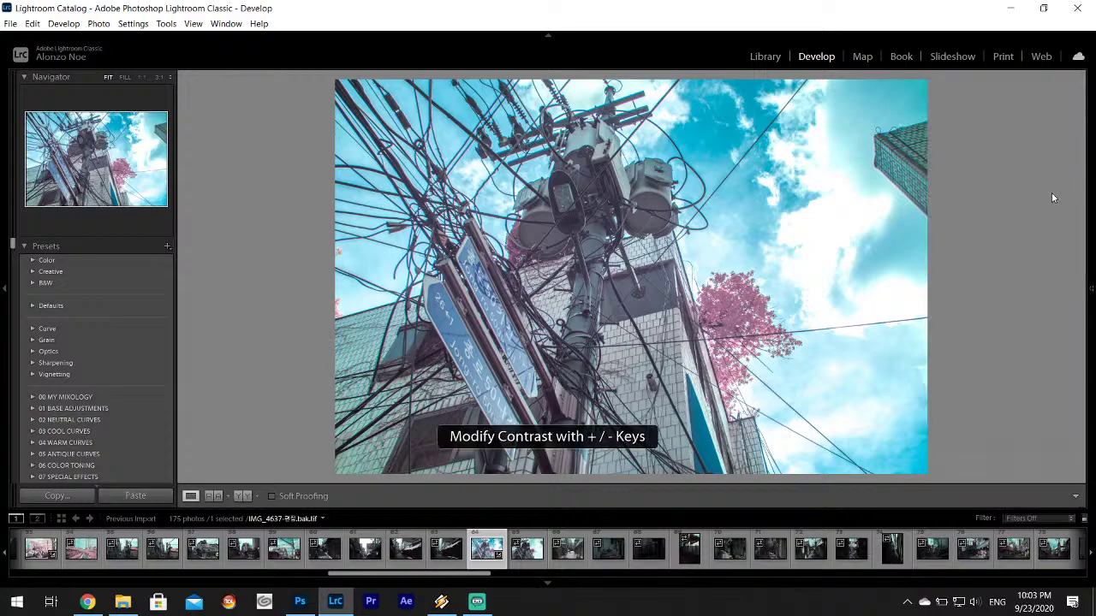
# - Set up the Adjustment Brush with Contrast 20 and undo a trial stroke over the utility pole's transformers
pyautogui.moveTo(1090, 197)
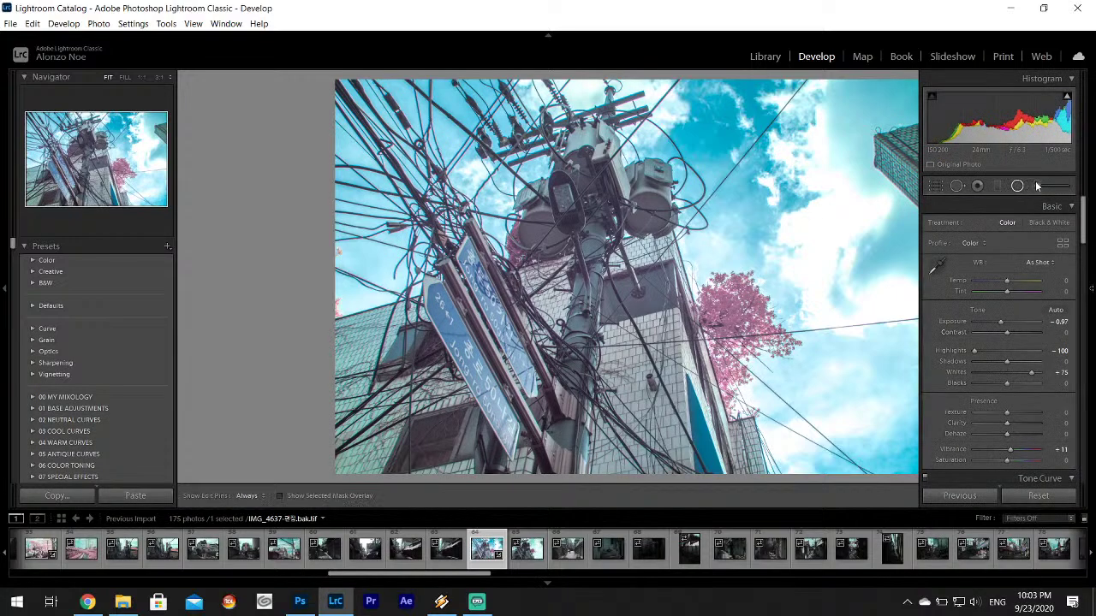
pyautogui.click(1037, 186)
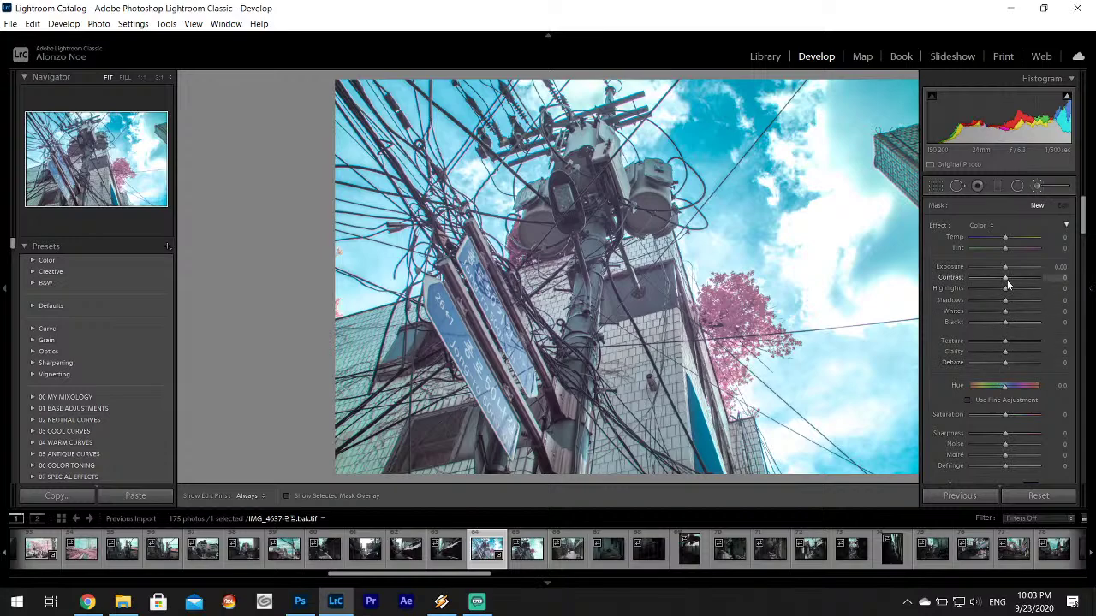
pyautogui.click(1092, 288)
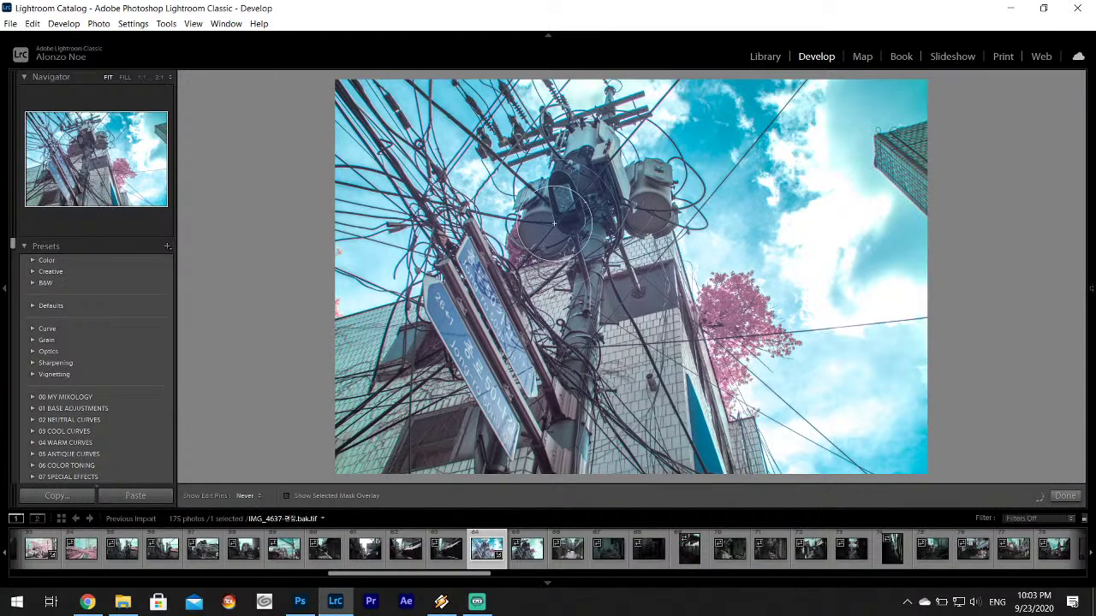
pyautogui.click(33, 23)
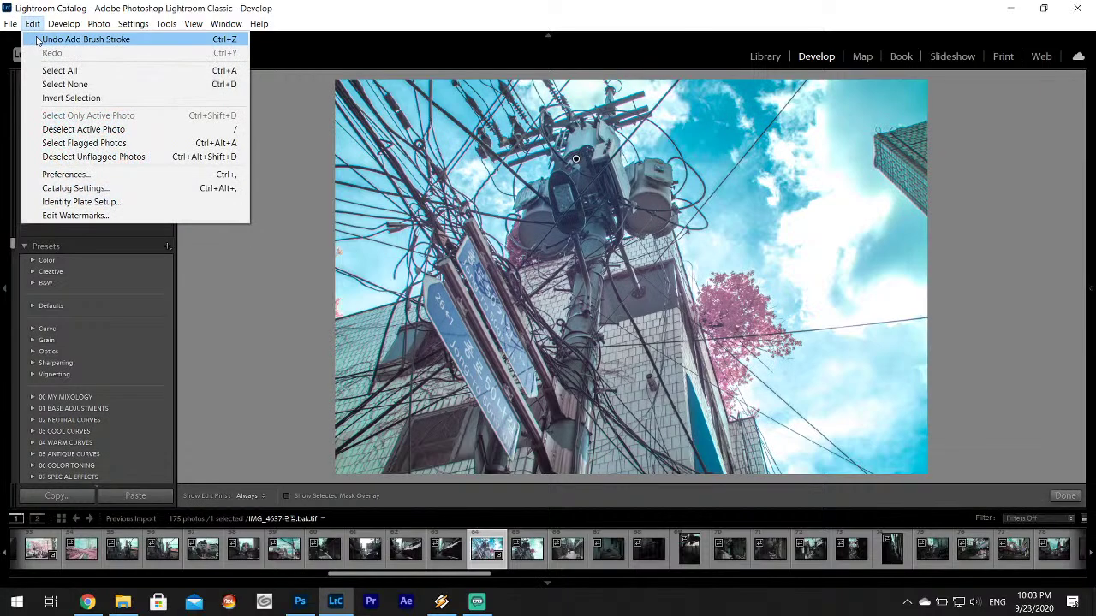
pyautogui.click(73, 38)
# - Set the Adjustment Brush's tint color to saturation 0
pyautogui.moveTo(1090, 227)
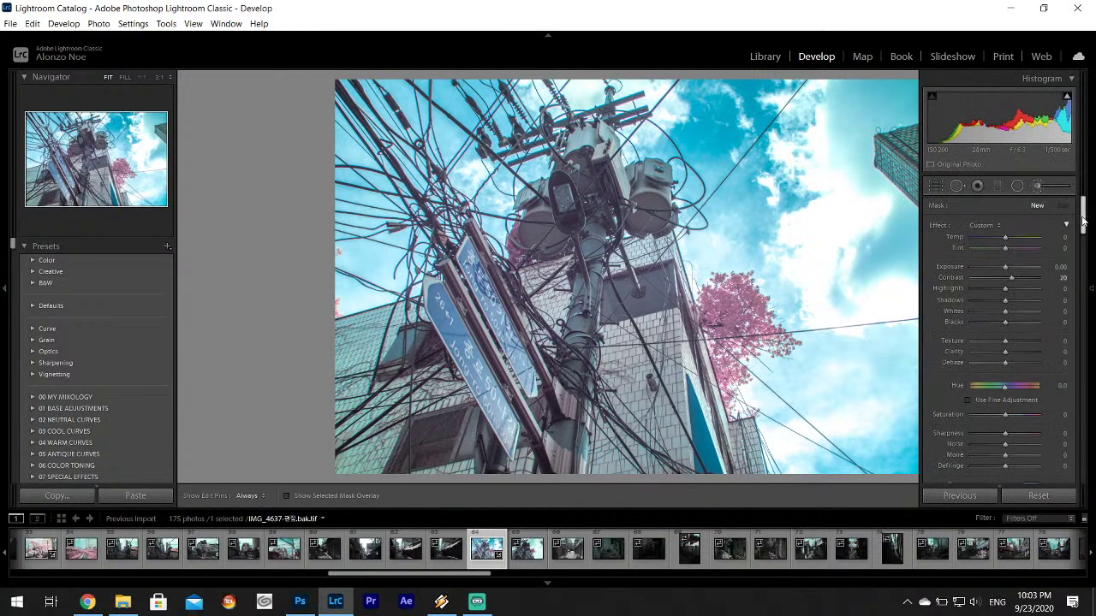
pyautogui.scroll(-3, 1054, 290)
pyautogui.click(1028, 270)
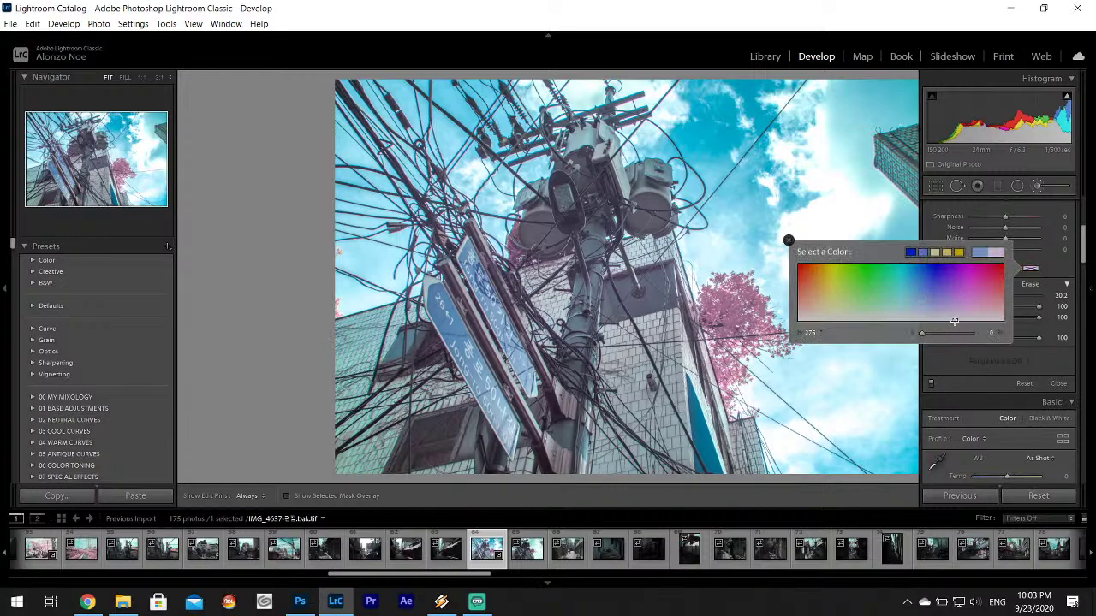
pyautogui.moveTo(1091, 257)
pyautogui.scroll(3, 1007, 293)
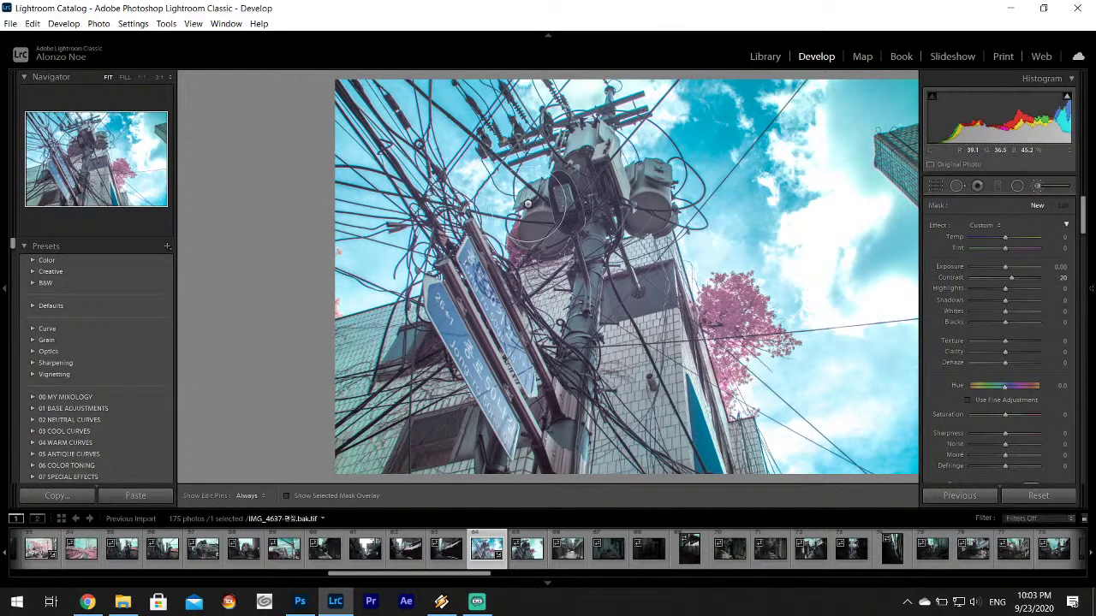
# - Paint over the utility pole's transformers with the Adjustment Brush at Contrast 20, and close the brush
pyautogui.press('h')
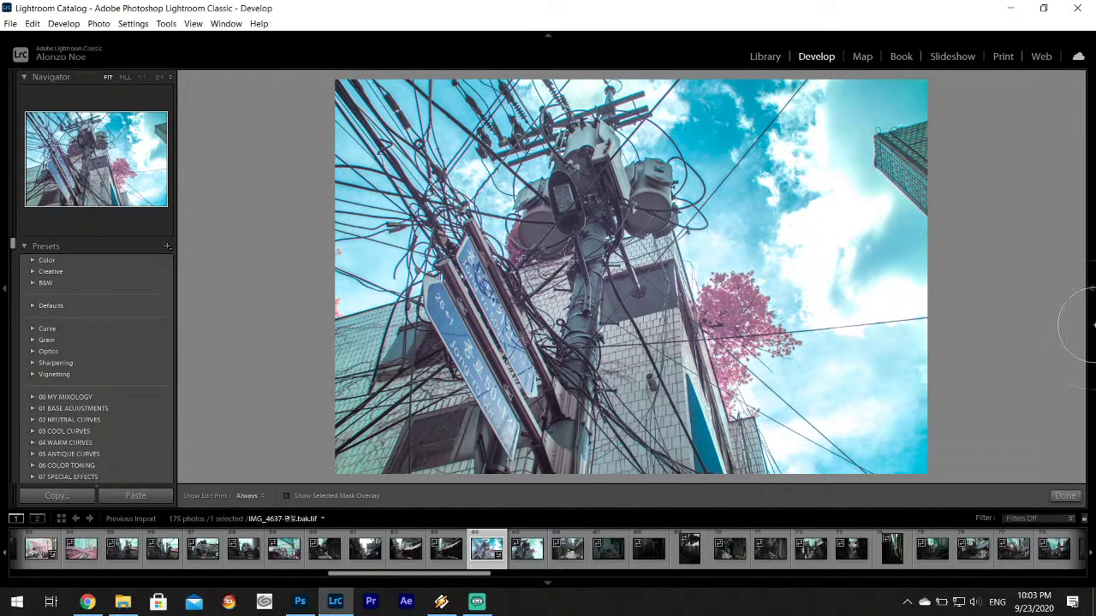
pyautogui.press('h')
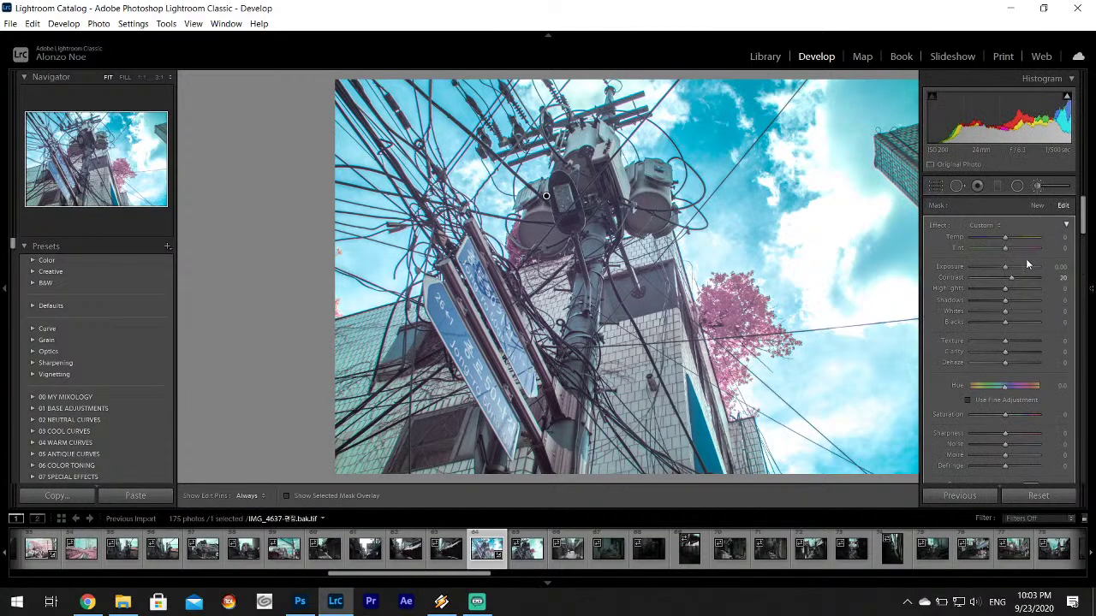
pyautogui.moveTo(1013, 277); pyautogui.dragTo(1013, 278)
pyautogui.click(1043, 185)
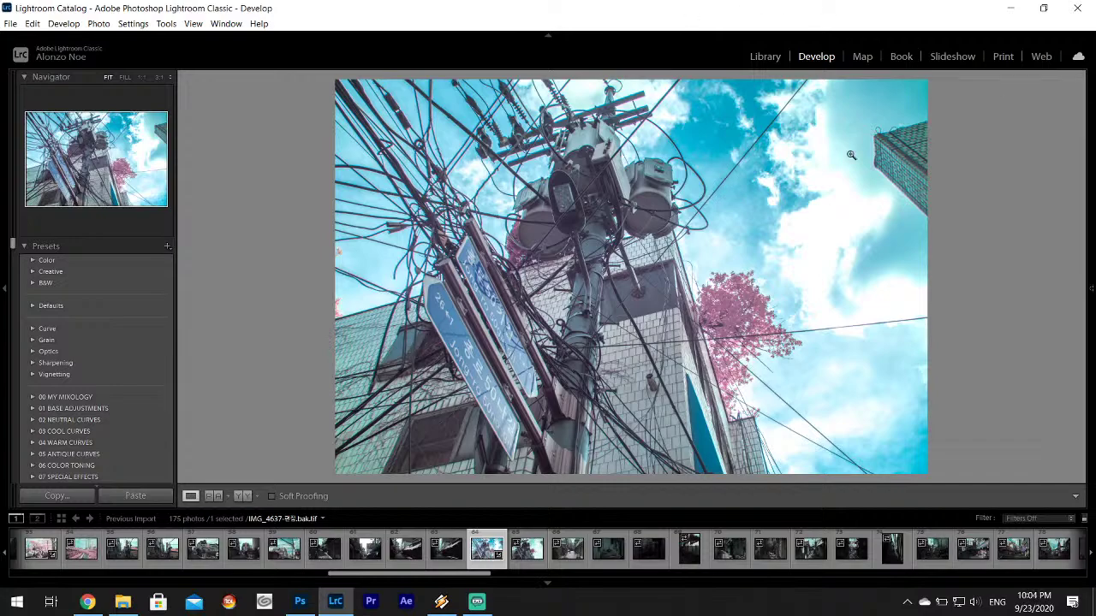
# - Try a 1 x 1 crop on the utility pole photo, repositioned to include the whole pink tree
pyautogui.moveTo(1092, 257)
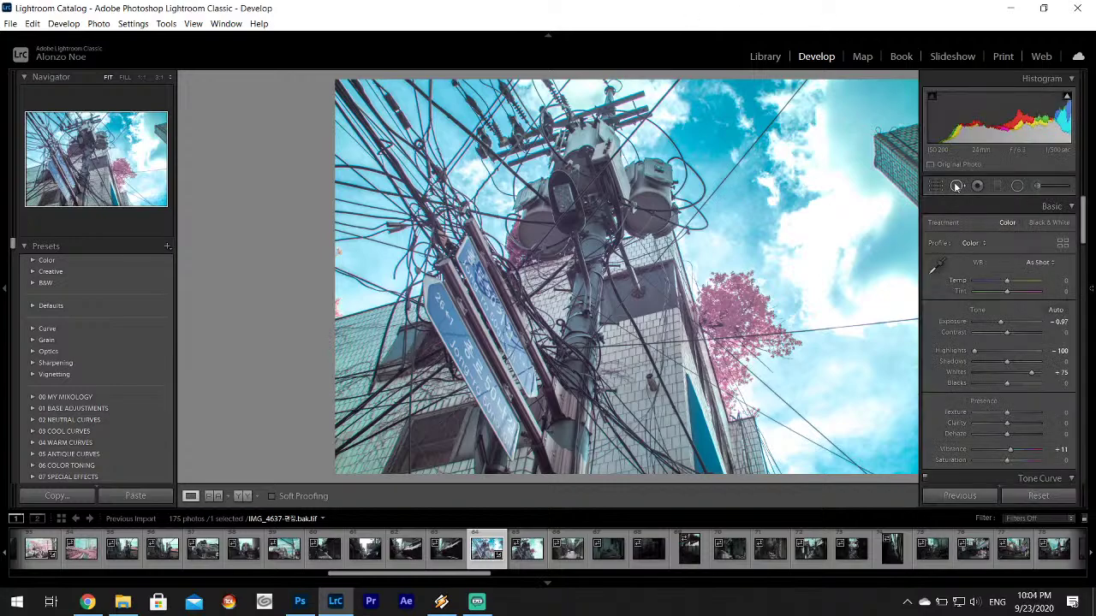
pyautogui.click(939, 191)
pyautogui.click(1035, 227)
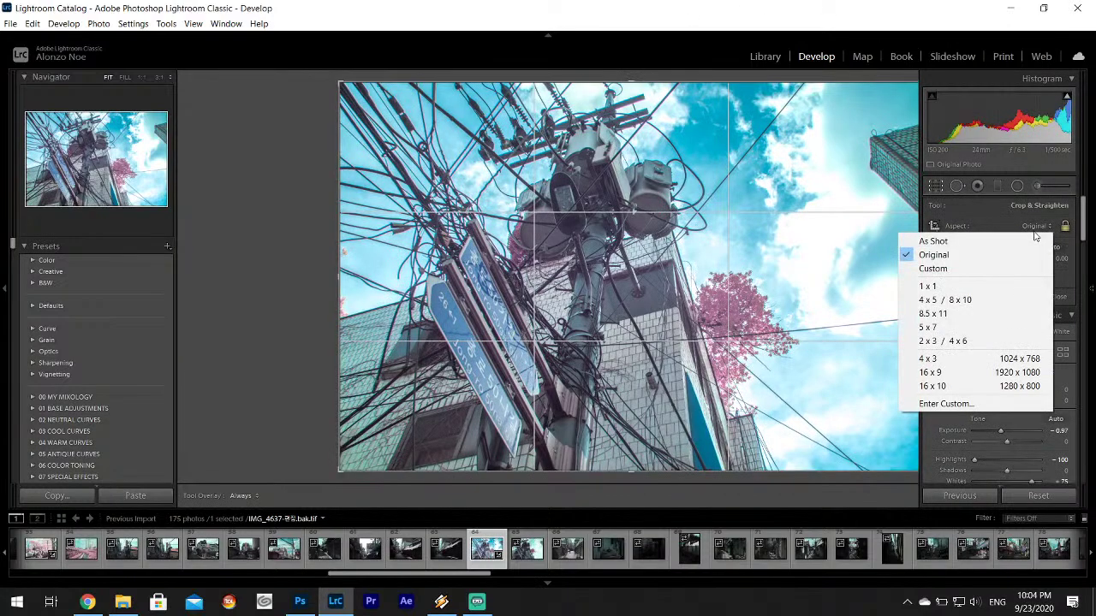
pyautogui.click(961, 287)
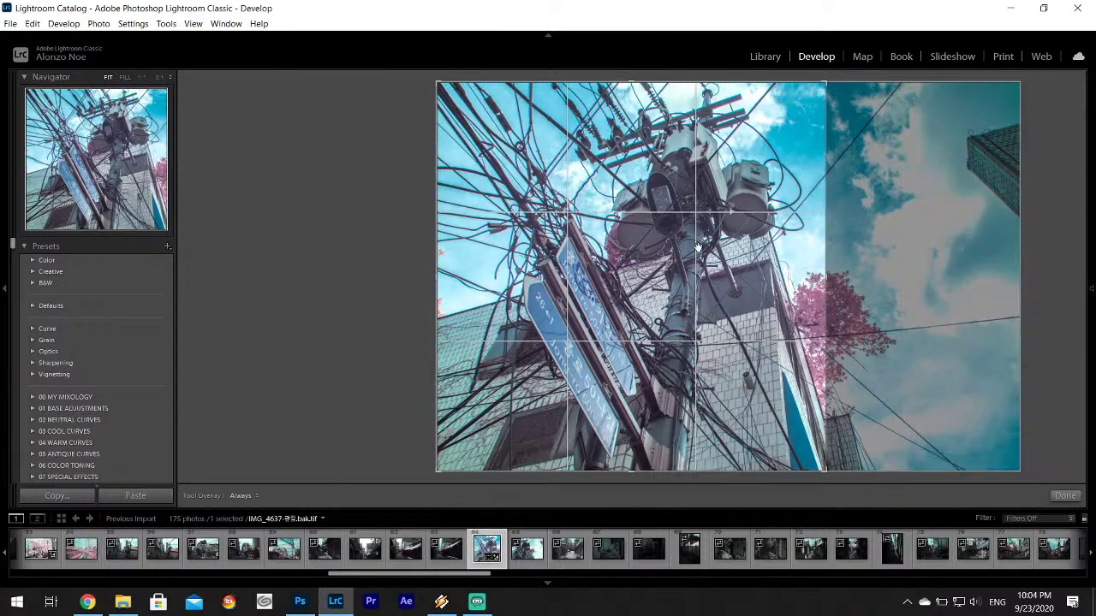
pyautogui.click(1065, 496)
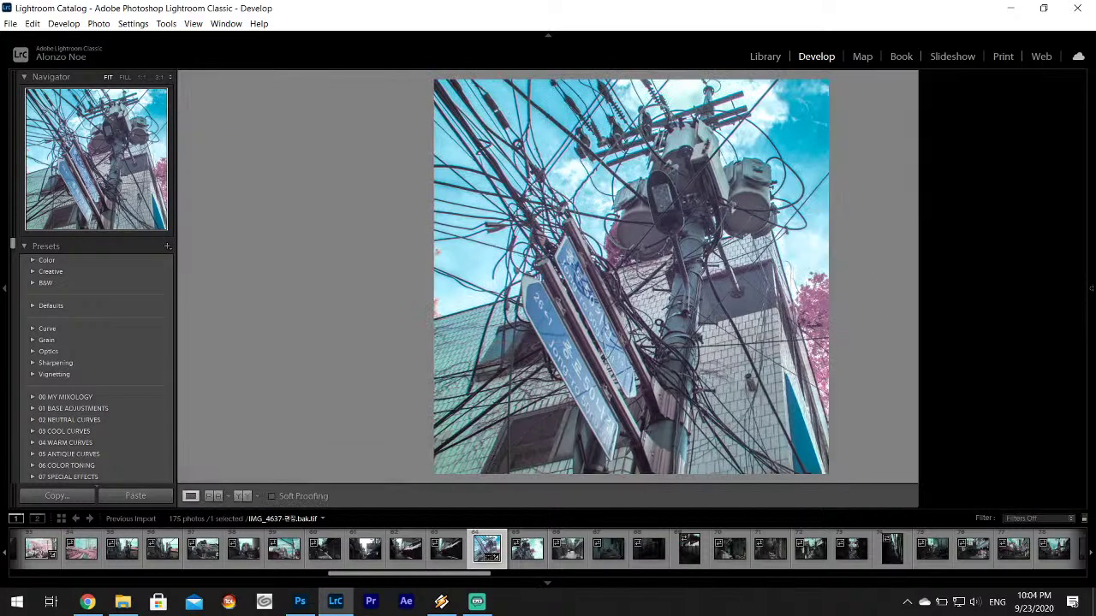
pyautogui.click(928, 189)
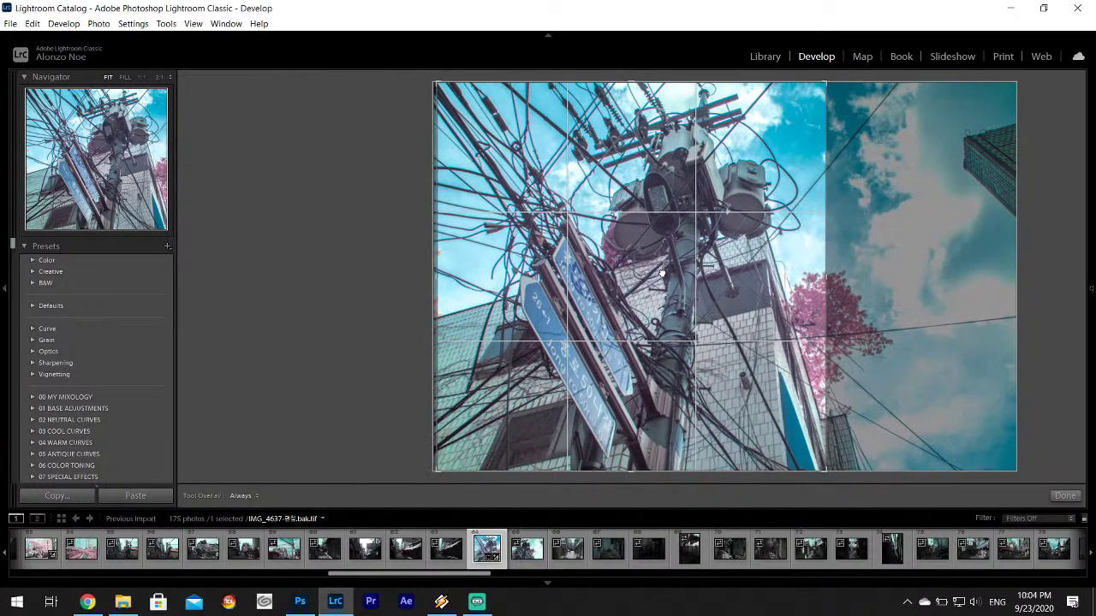
pyautogui.moveTo(661, 274); pyautogui.dragTo(603, 288)
pyautogui.click(1065, 496)
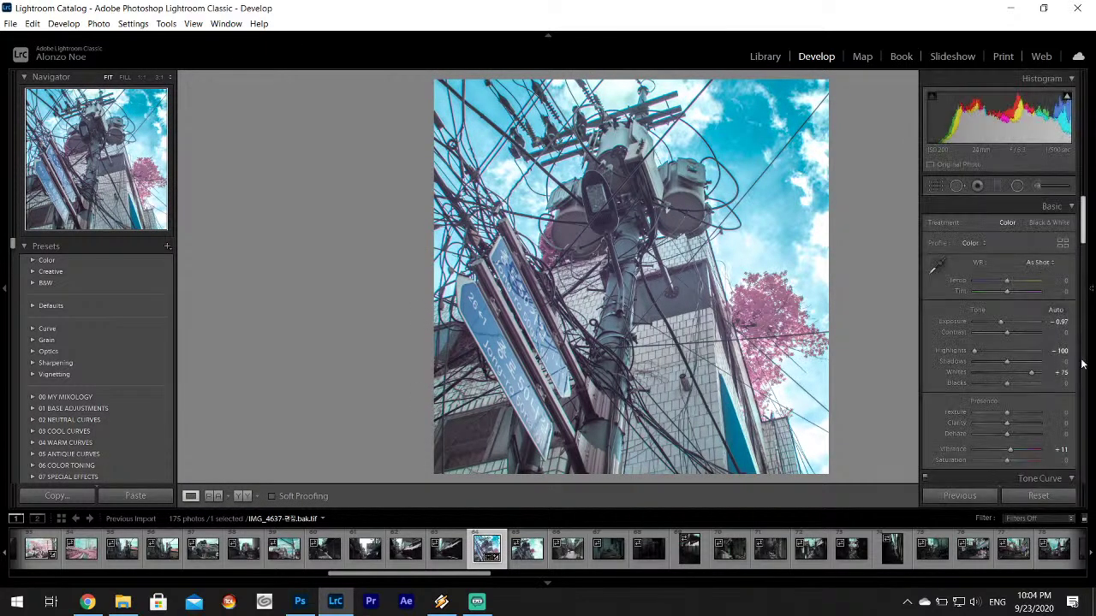
# - Return the utility pole photo's crop to the As Shot aspect and apply it
pyautogui.click(936, 186)
pyautogui.click(1036, 226)
pyautogui.click(998, 240)
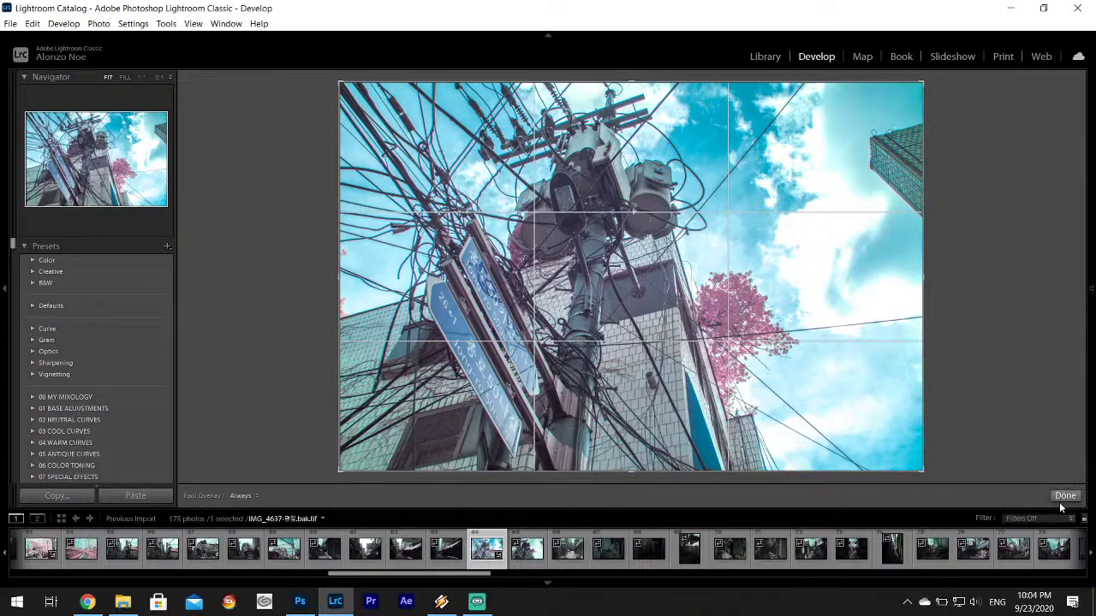
pyautogui.click(1064, 496)
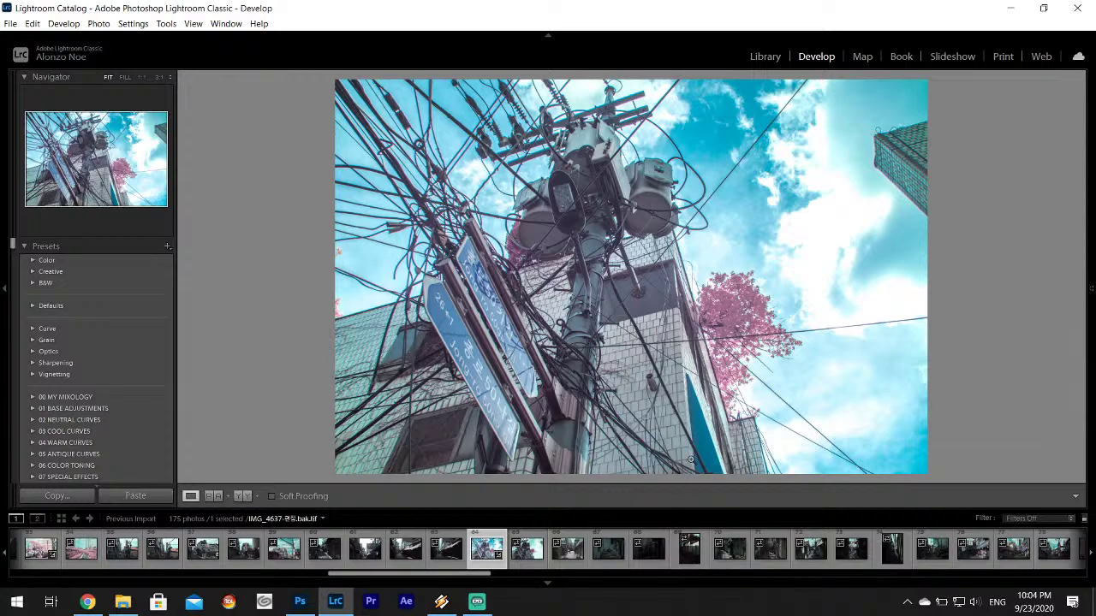
# - Export the edited utility pole photo as a JPG to the Infrared subfolder on the Desktop
pyautogui.click(12, 24)
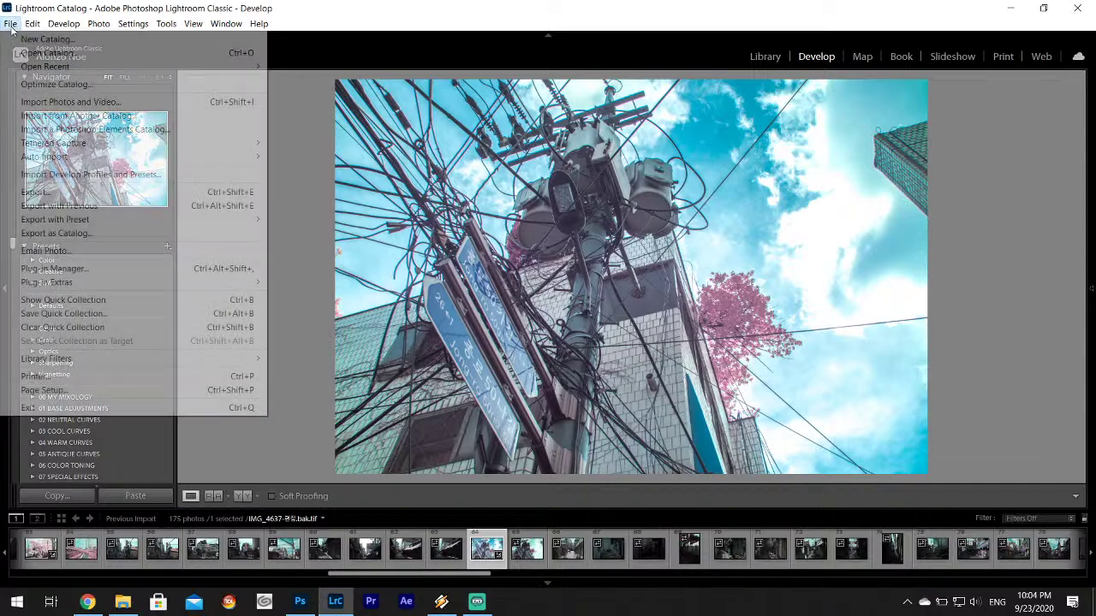
pyautogui.click(35, 191)
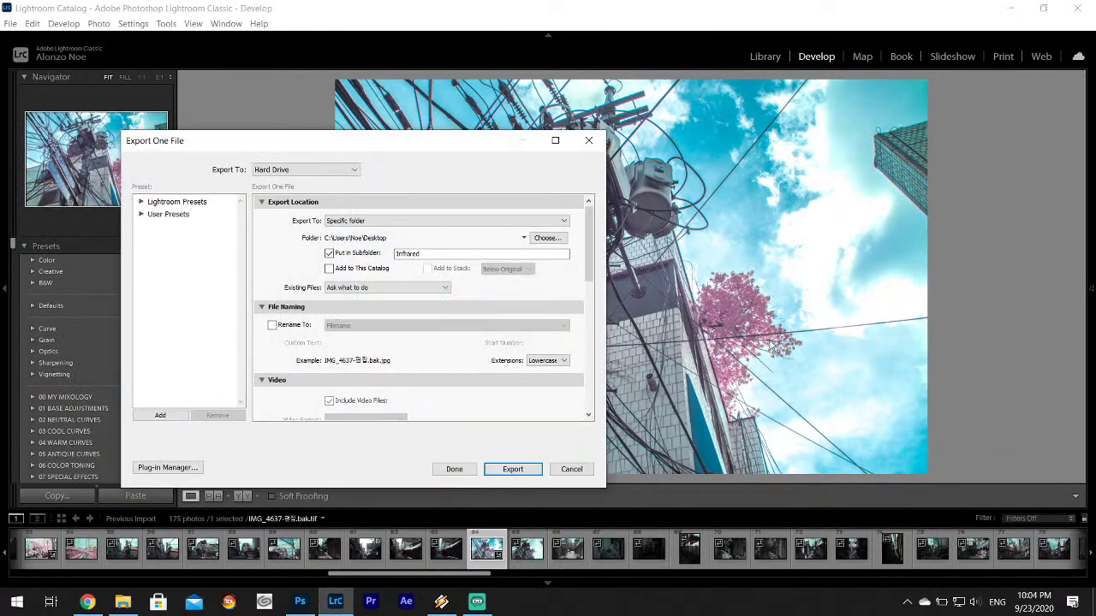
pyautogui.click(526, 473)
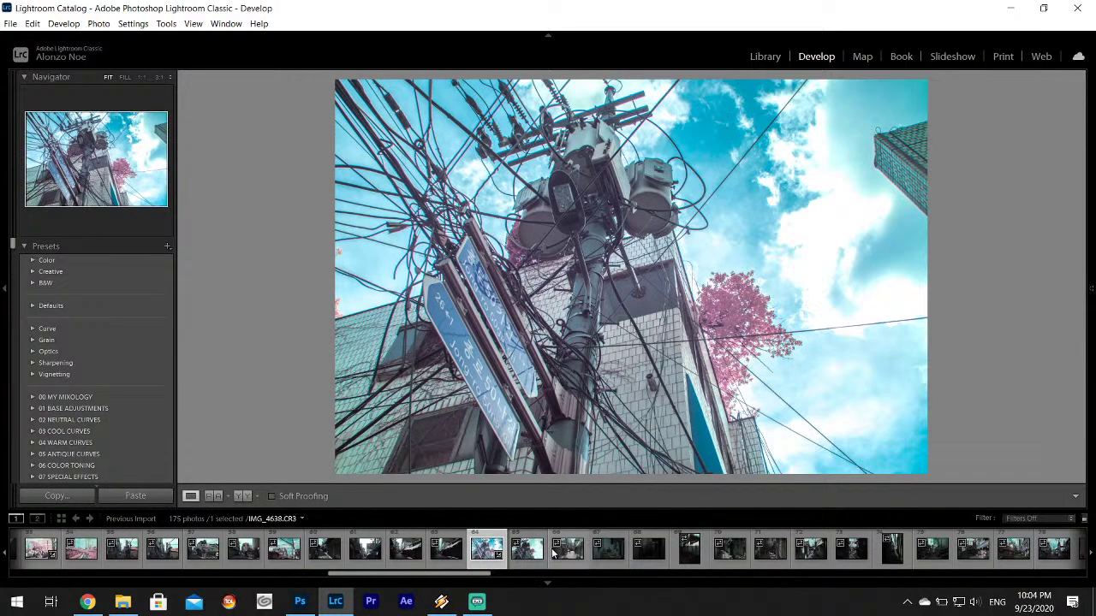
# - Paste the copied develop settings onto the photo of potted pink plants against the white wall
pyautogui.click(581, 548)
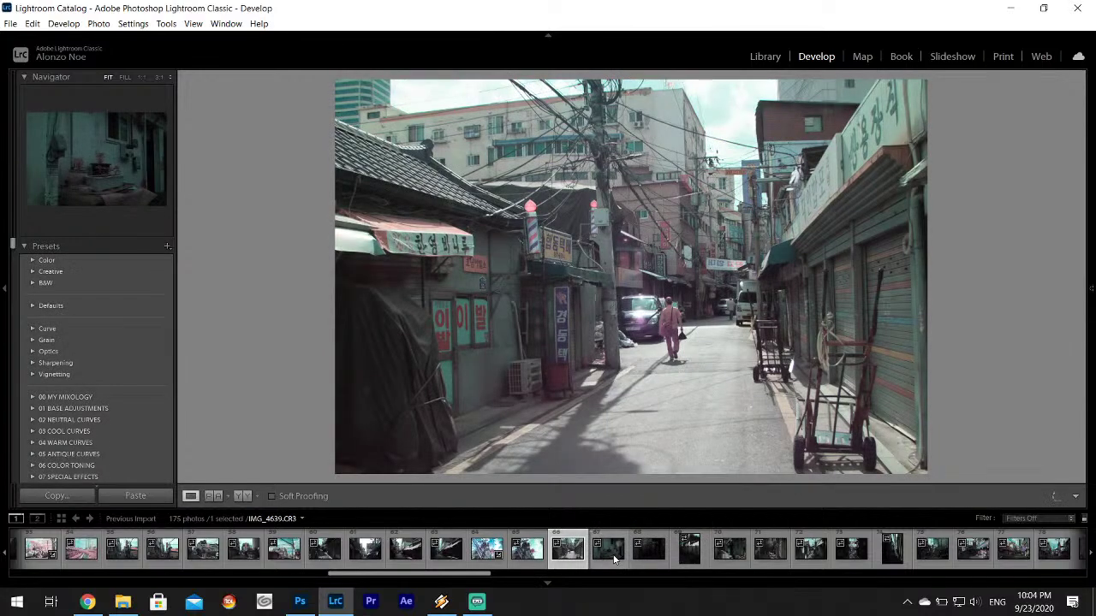
pyautogui.click(614, 557)
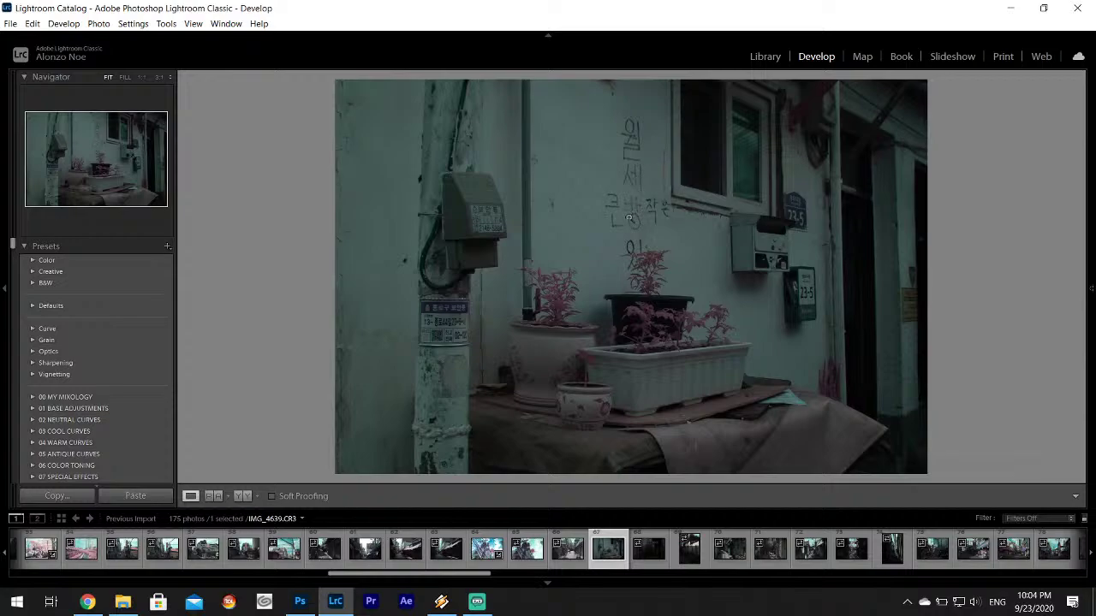
pyautogui.rightClick(599, 558)
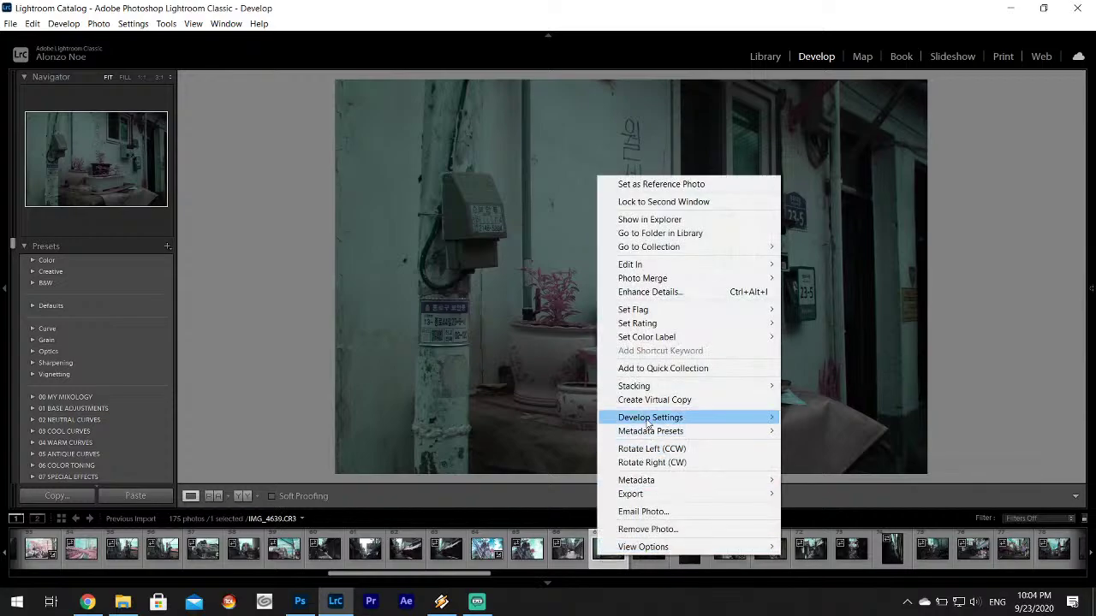
pyautogui.moveTo(648, 419)
pyautogui.click(891, 480)
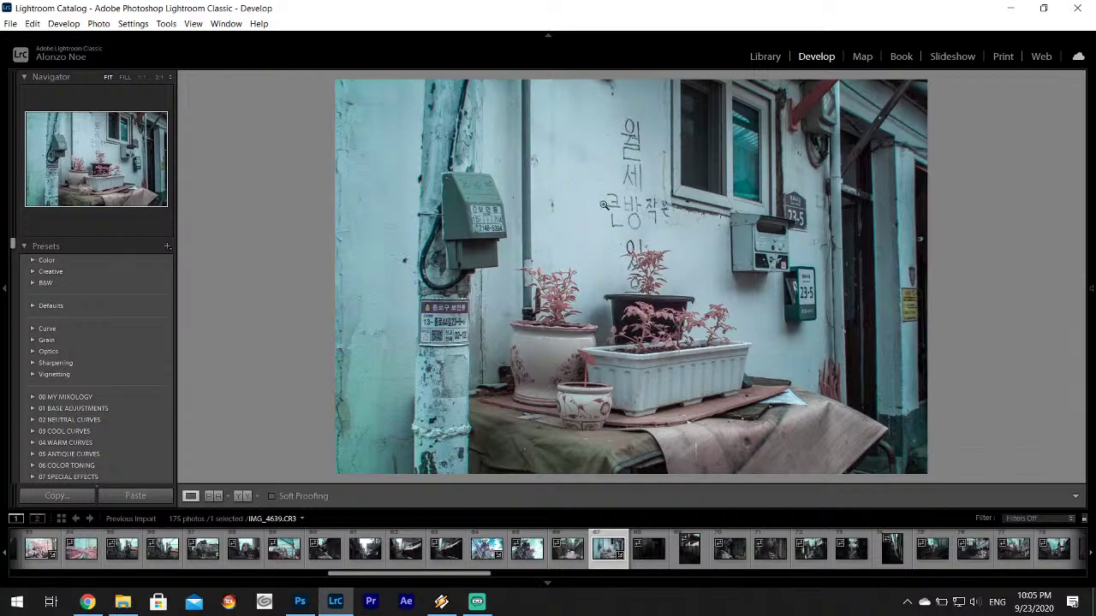
# - Paste the copied develop settings onto IMG_4640, the alley with potted pink trees, and raise its Exposure to +0.97
pyautogui.press('Right')
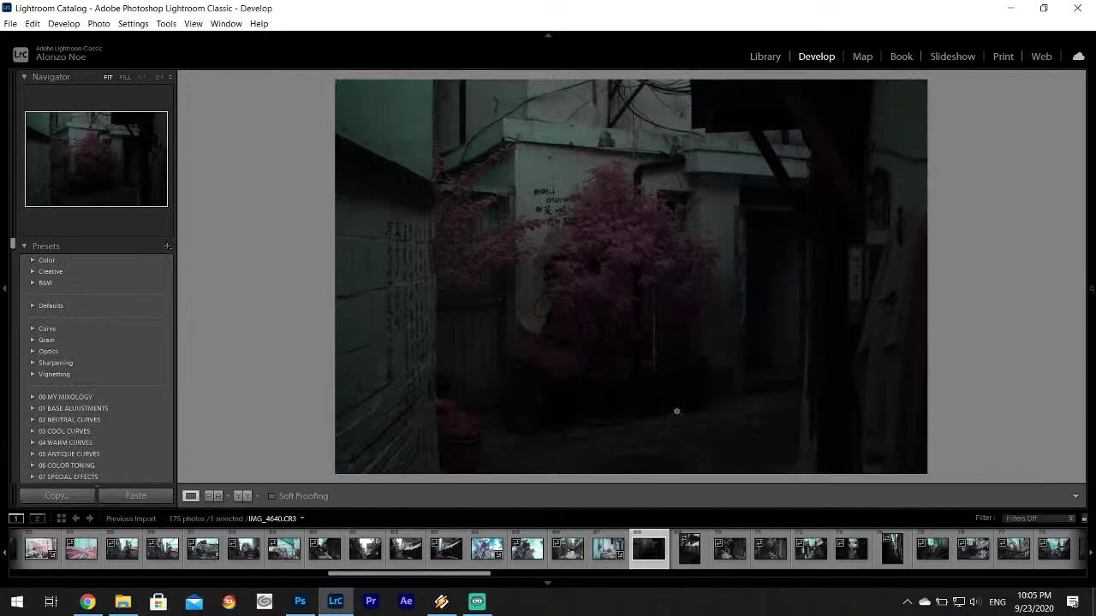
pyautogui.rightClick(643, 554)
pyautogui.moveTo(693, 419)
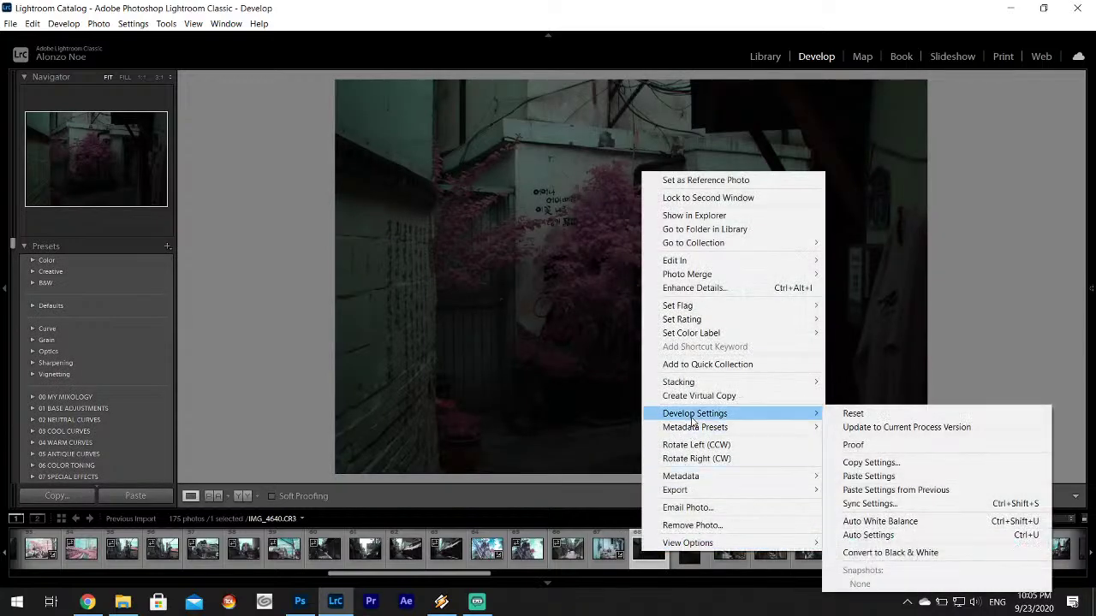
pyautogui.click(869, 476)
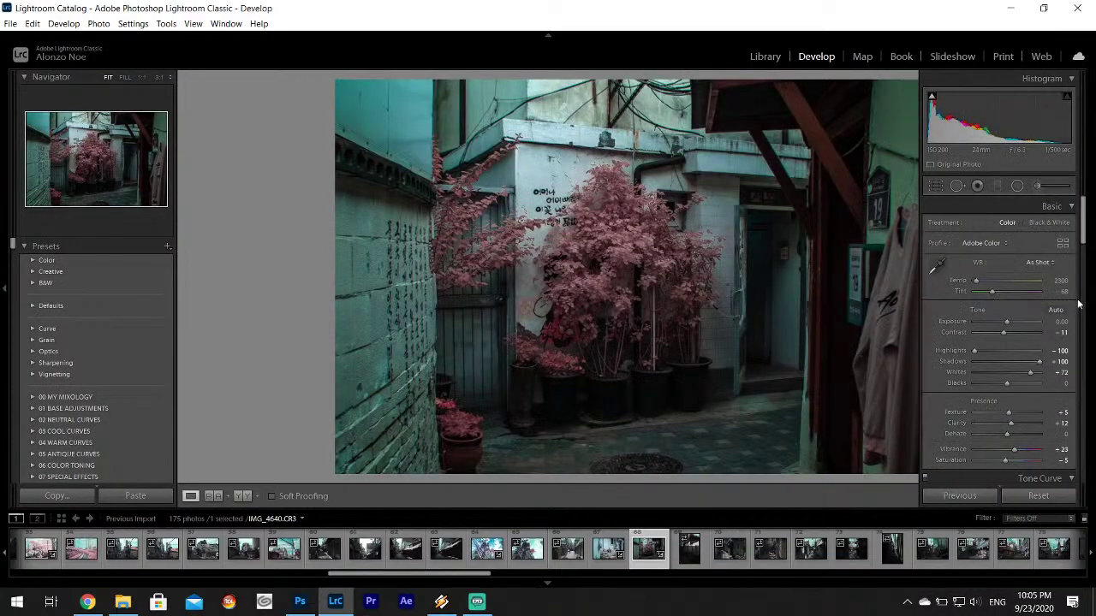
pyautogui.moveTo(1009, 320); pyautogui.dragTo(1013, 323)
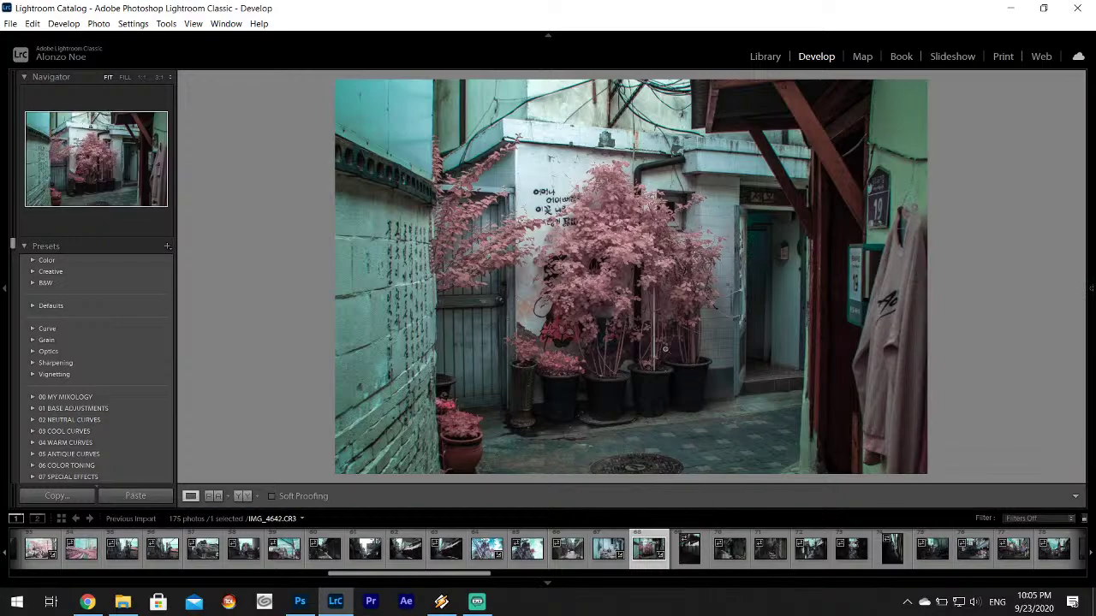
# - Neutralize the potted-tree photo's white balance by sampling the gray pavement at the front of the alley
pyautogui.moveTo(1082, 320)
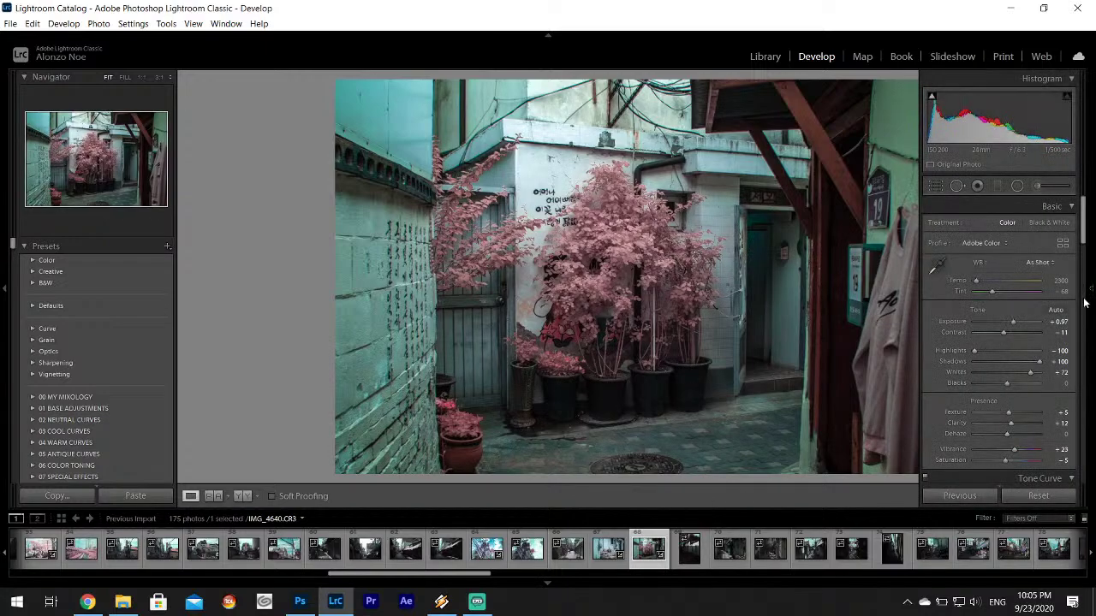
pyautogui.click(936, 269)
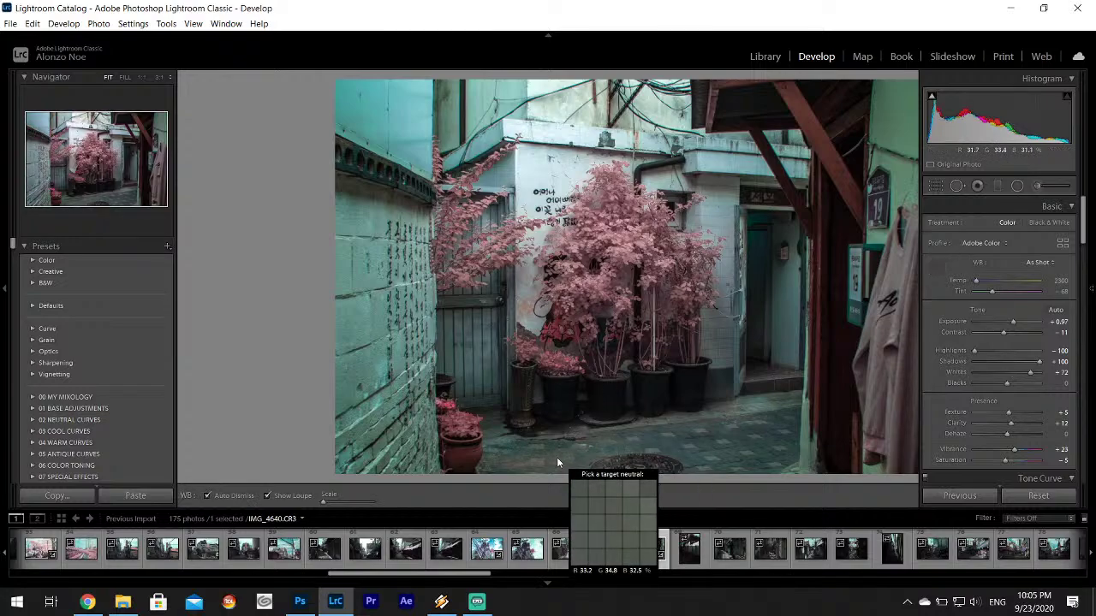
pyautogui.press('Escape')
pyautogui.moveTo(1091, 282)
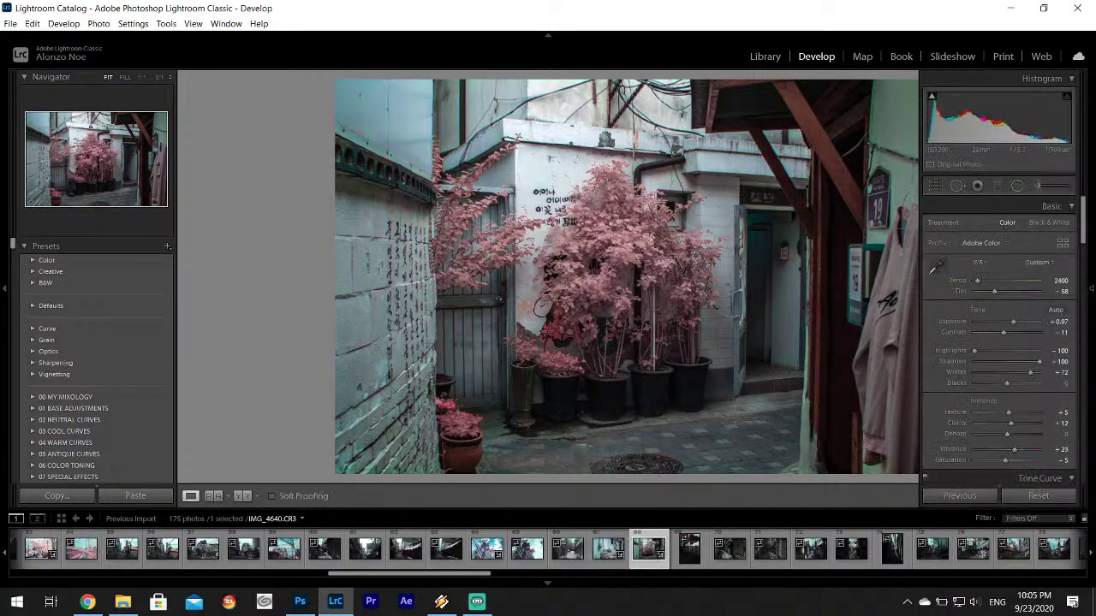
# - Strengthen the pink foliage in the potted-tree photo with HSL color saturation adjustments, including the purple range
pyautogui.moveTo(1083, 218); pyautogui.dragTo(1085, 267)
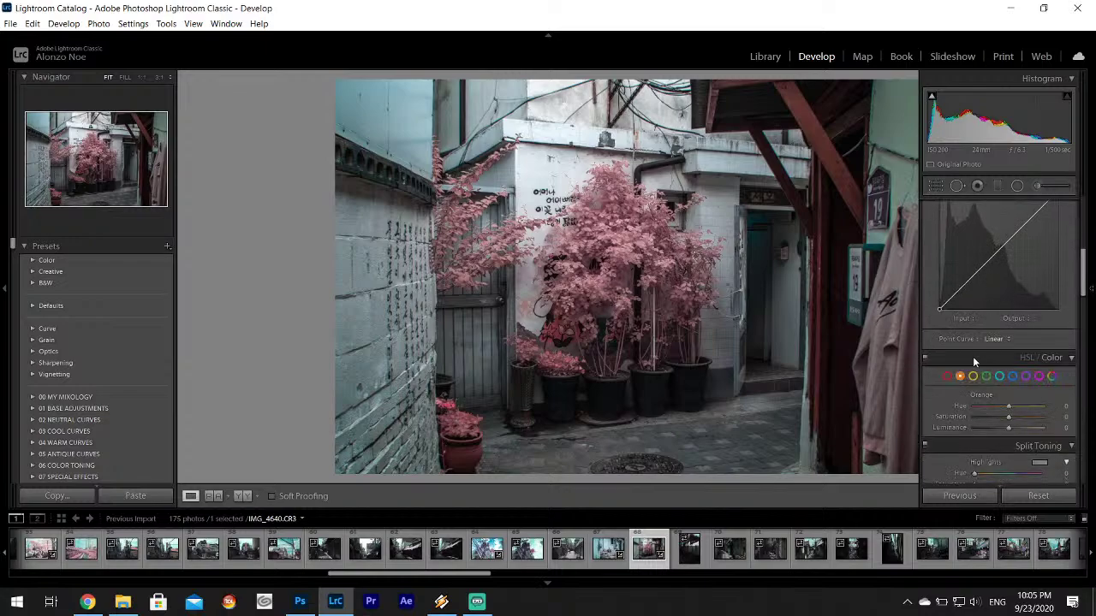
pyautogui.moveTo(1008, 417); pyautogui.dragTo(1019, 427)
pyautogui.click(1026, 376)
pyautogui.moveTo(1010, 415); pyautogui.dragTo(1011, 415)
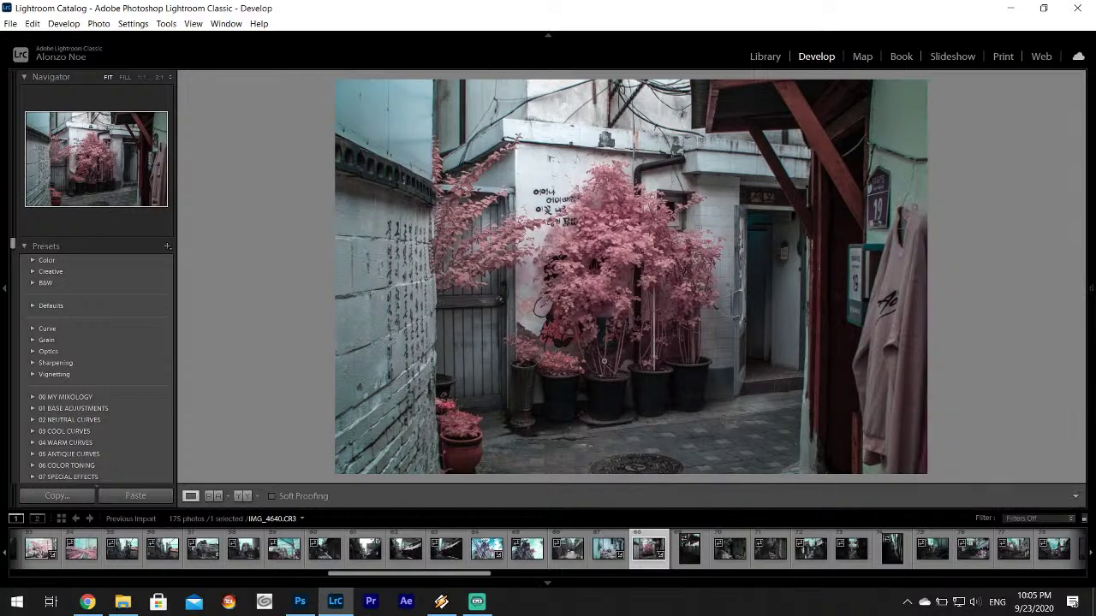
# - Export the edited potted-tree photo IMG_4640 with the existing export settings
pyautogui.click(11, 24)
pyautogui.click(43, 193)
pyautogui.click(513, 470)
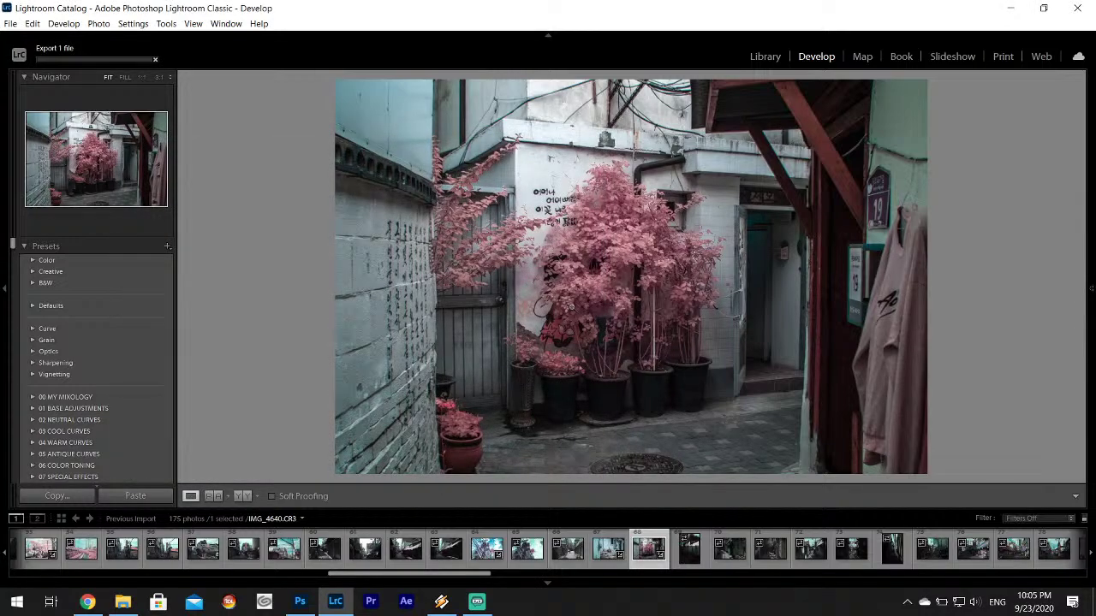
# - Paste the copied develop settings onto IMG_4642, the alley with the blue-tiled wall and parked bicycle
pyautogui.click(692, 548)
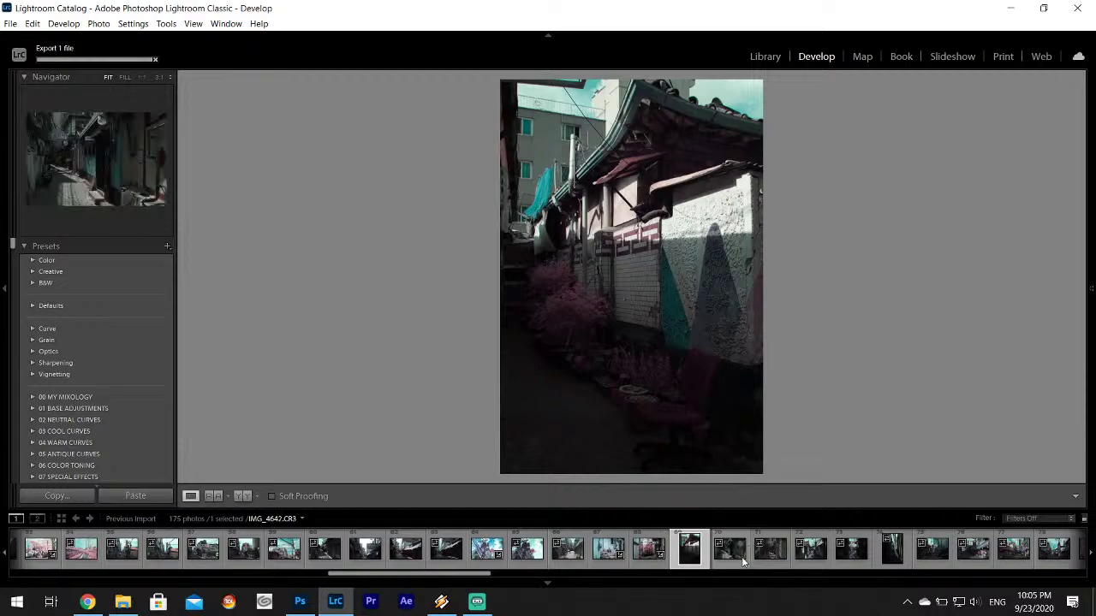
pyautogui.click(743, 541)
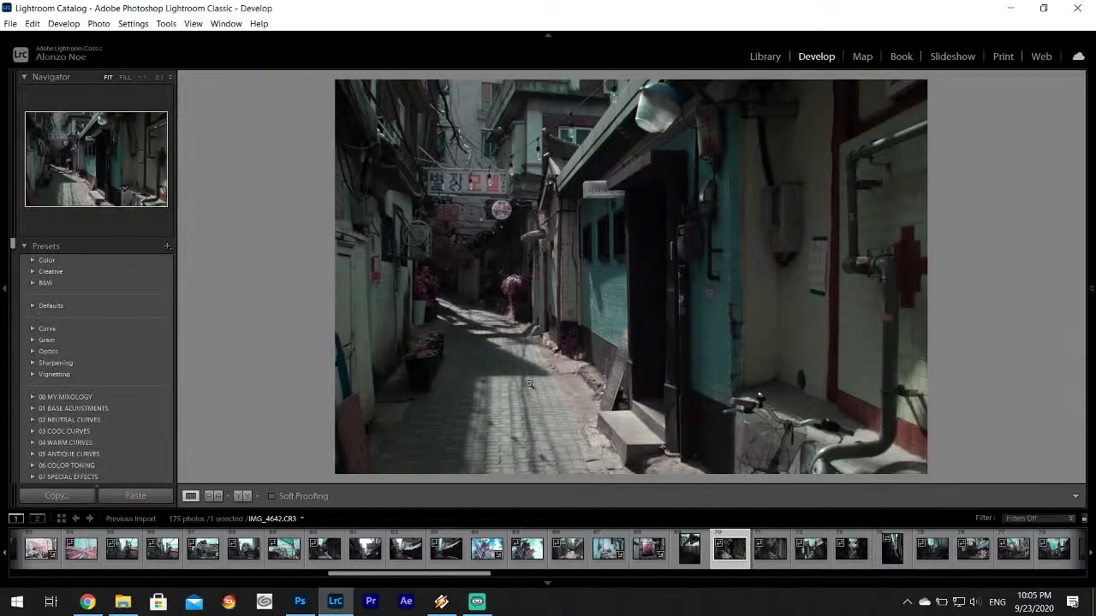
pyautogui.rightClick(738, 561)
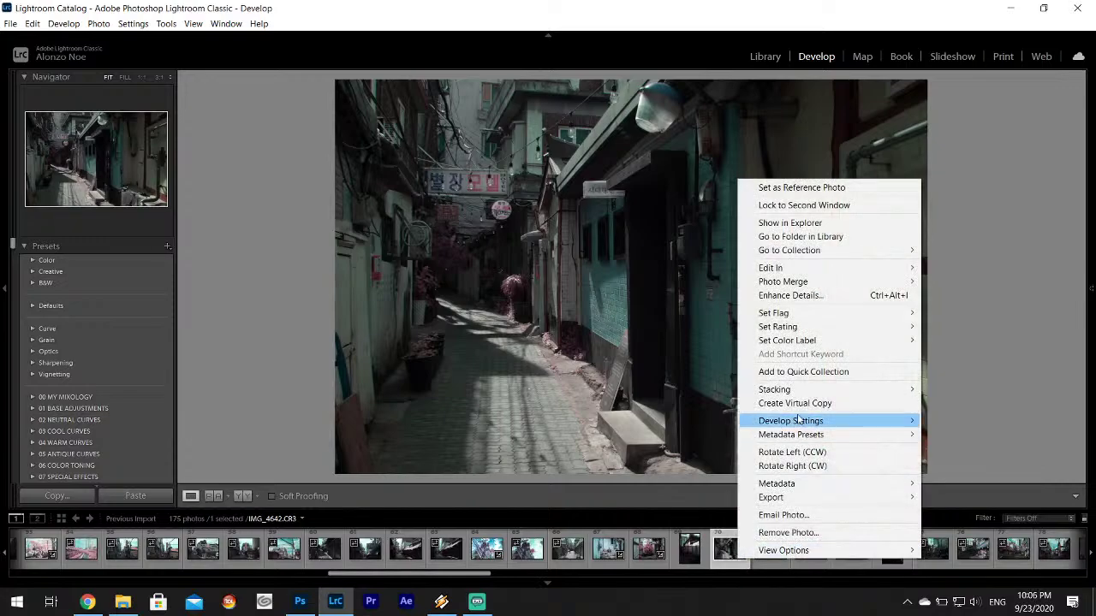
pyautogui.moveTo(796, 420)
pyautogui.click(557, 483)
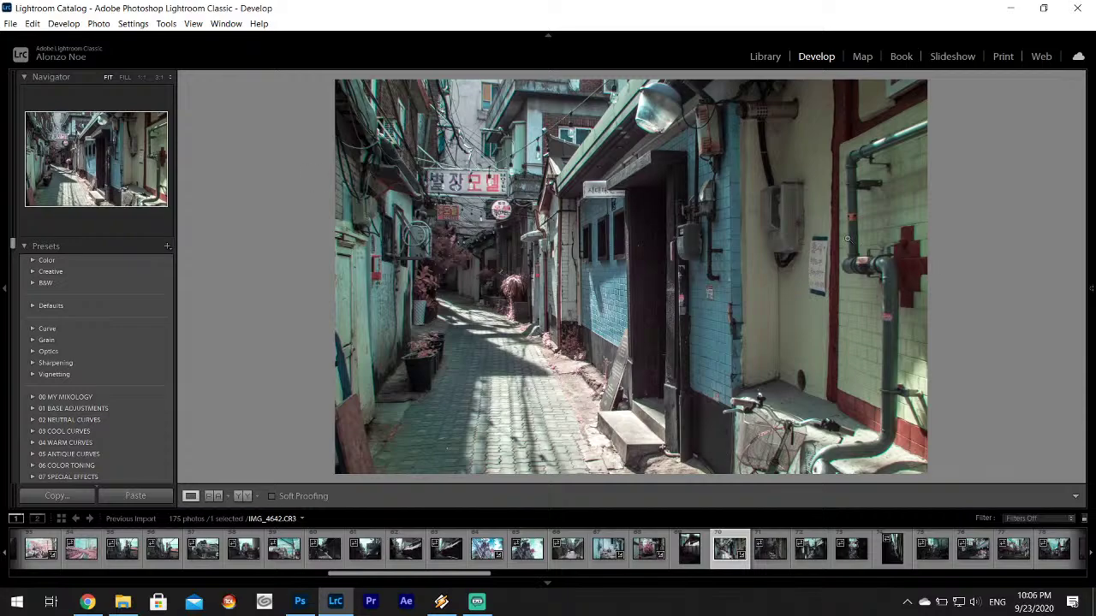
# - Export the edited blue-tiled alley photo IMG_4642 with the existing export settings
pyautogui.click(10, 23)
pyautogui.click(34, 190)
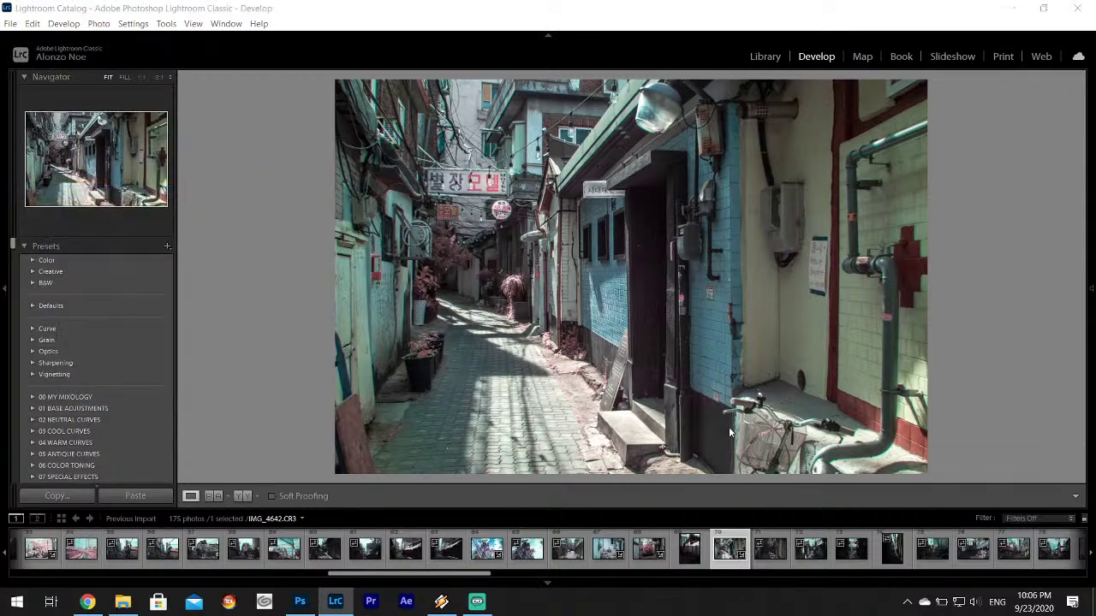
pyautogui.click(508, 468)
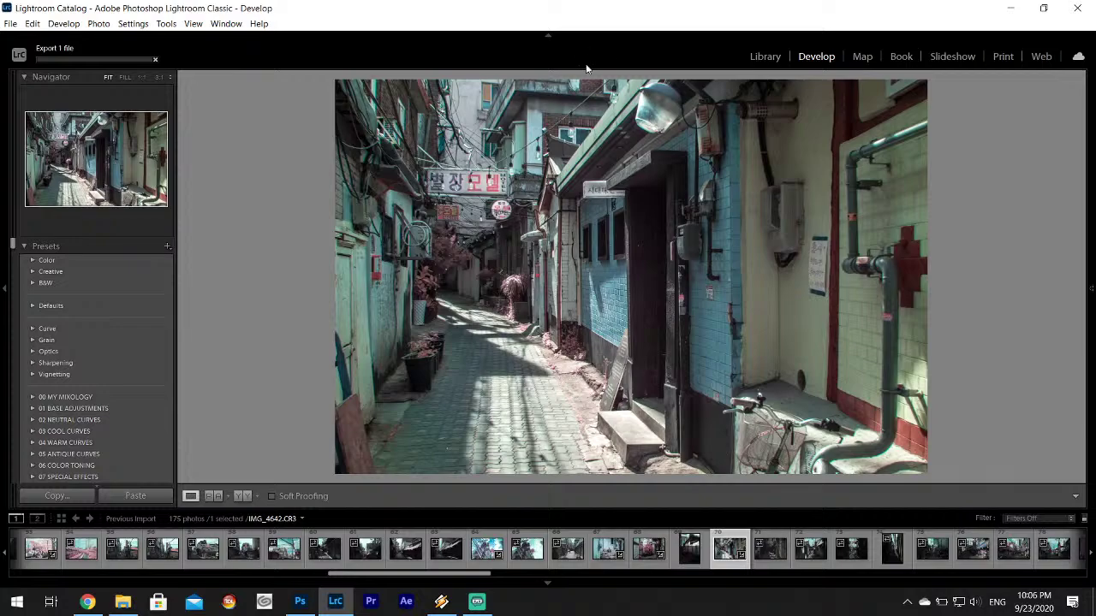
# - Paste the copied develop settings onto IMG_4643, the motel-sign alley with the white planter, and fine-tune its color saturation
pyautogui.click(778, 546)
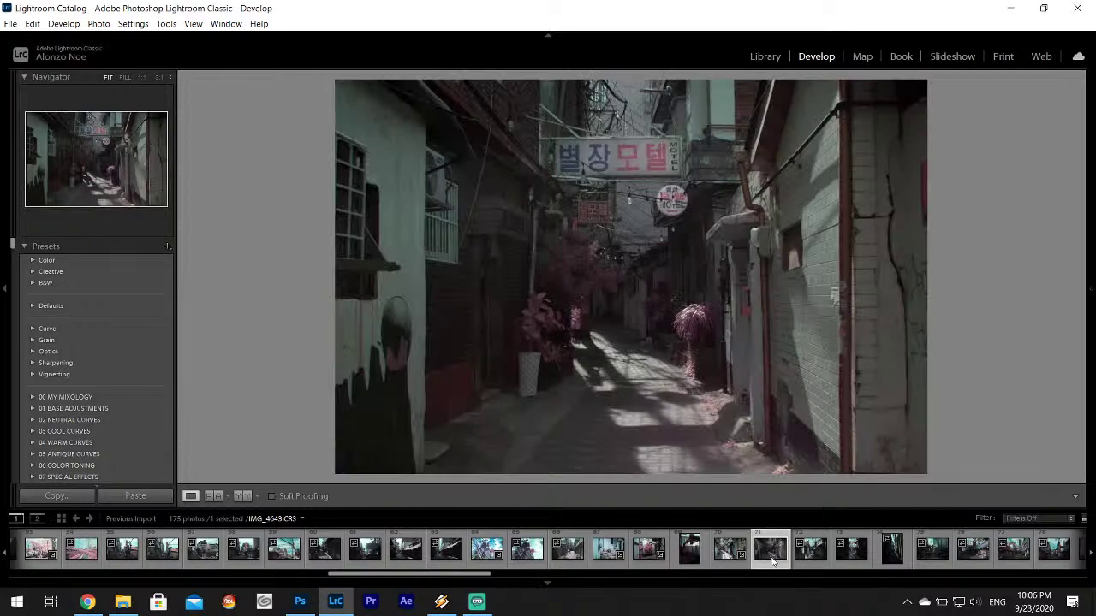
pyautogui.rightClick(773, 558)
pyautogui.moveTo(823, 418)
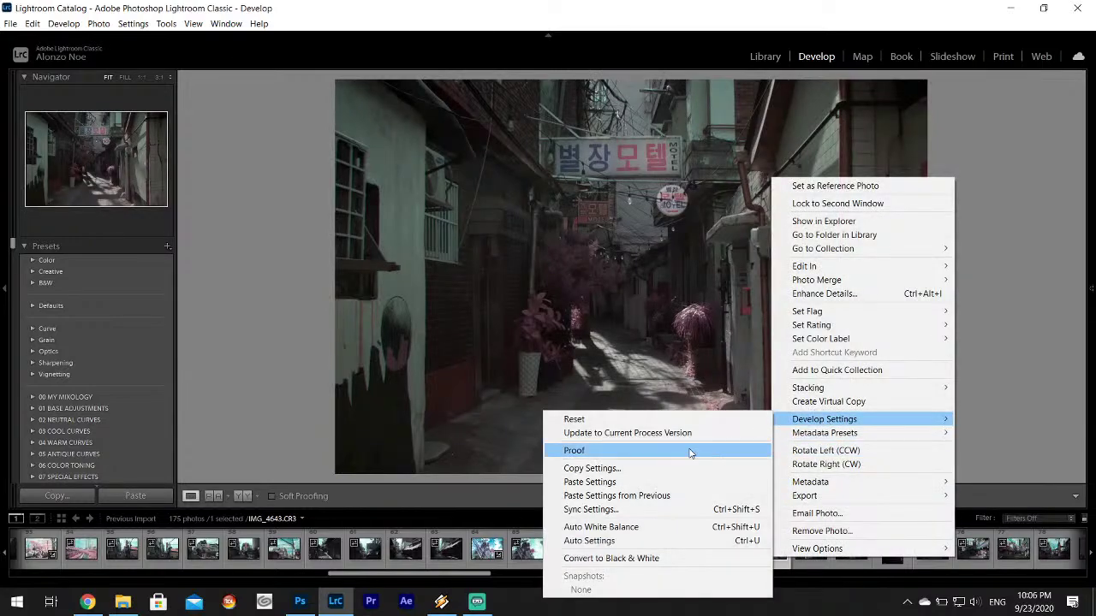
pyautogui.click(617, 482)
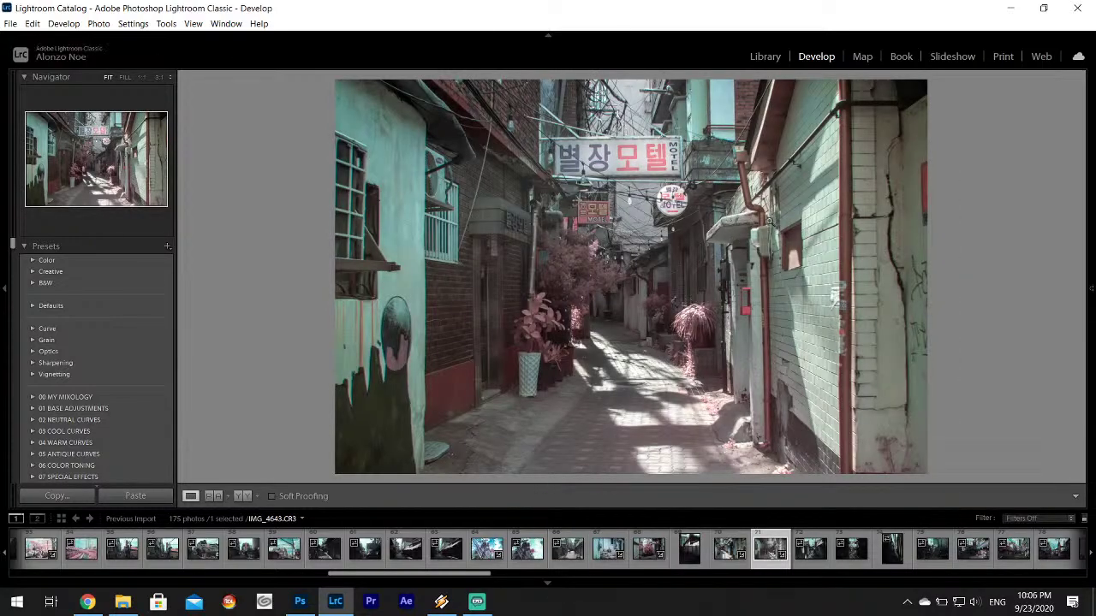
pyautogui.moveTo(1092, 257)
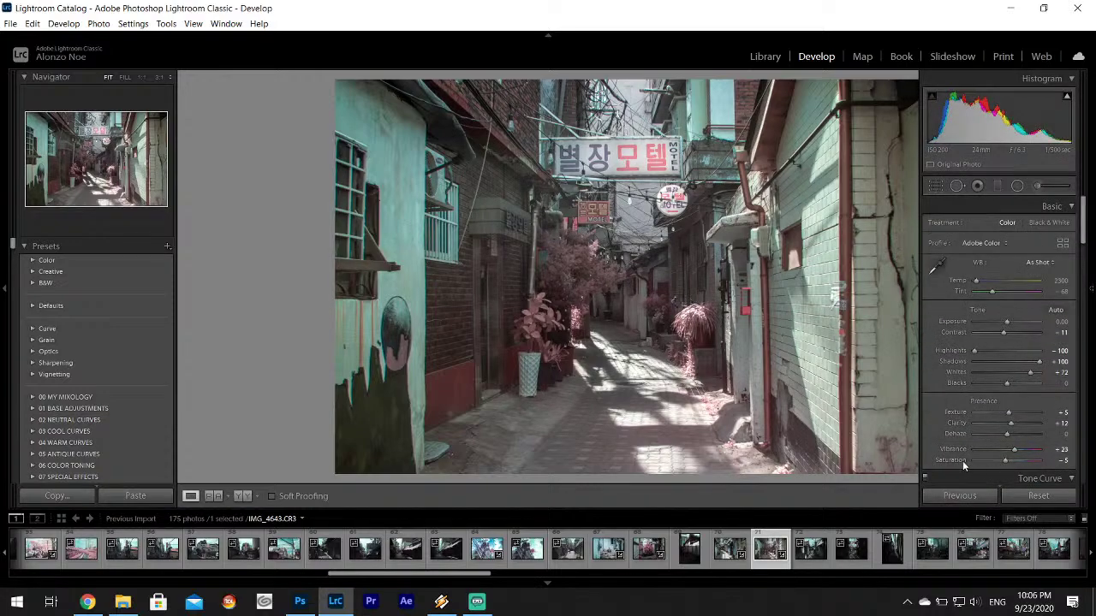
pyautogui.moveTo(962, 460); pyautogui.dragTo(1007, 465)
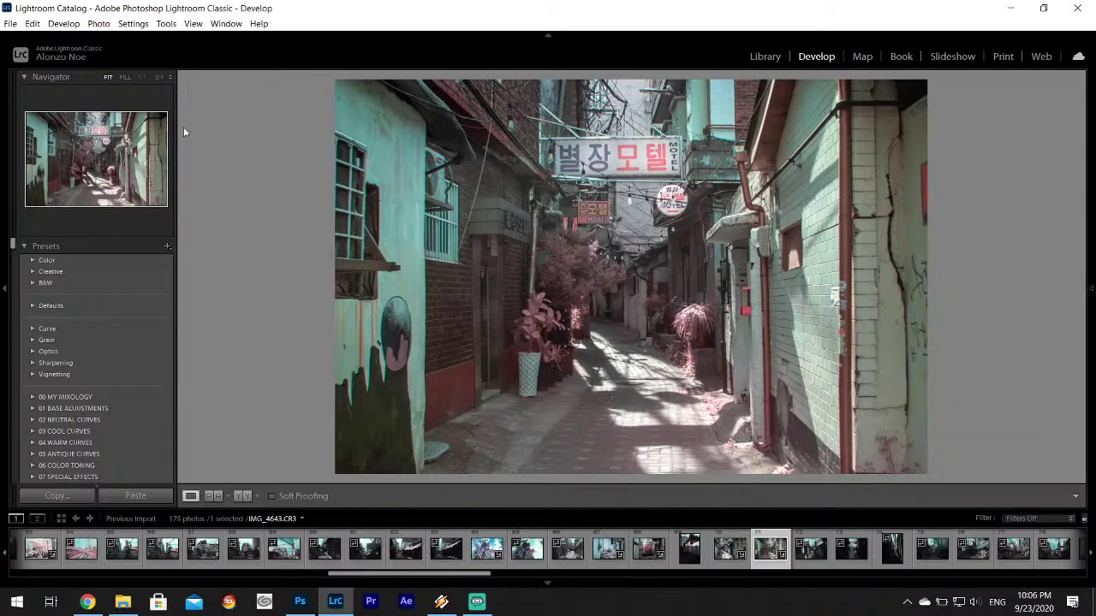
# - Export the edited motel-sign alley photo IMG_4643 with the existing export settings
pyautogui.click(10, 24)
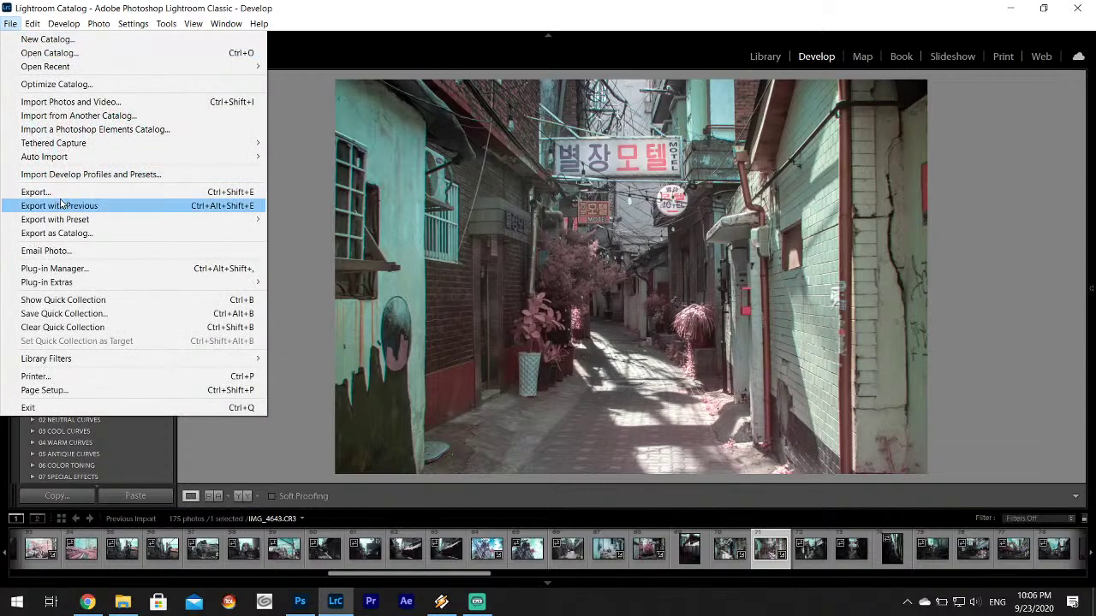
pyautogui.click(82, 192)
pyautogui.click(522, 462)
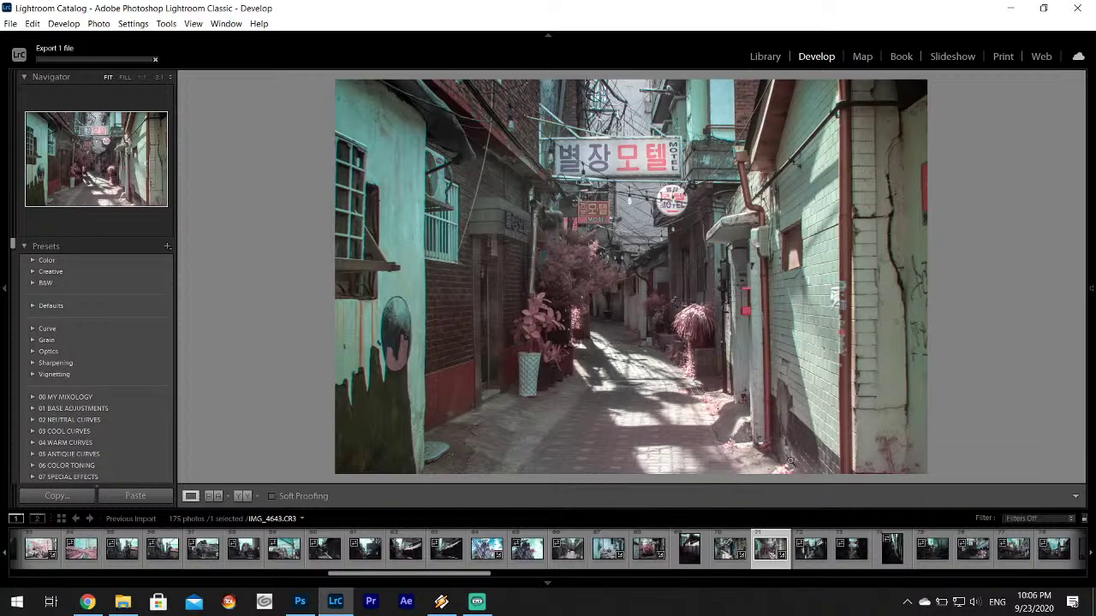
# - Paste the copied develop settings onto IMG_4645, the dark motel alley with a pink bush, and raise Whites to +77
pyautogui.press('Right')
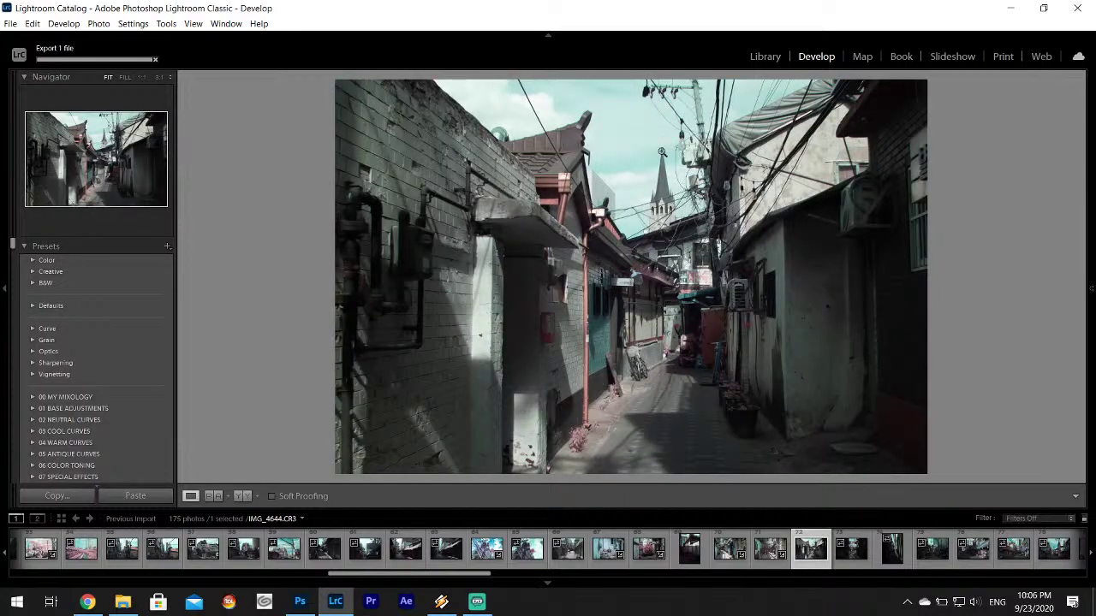
pyautogui.moveTo(662, 153); pyautogui.dragTo(725, 352)
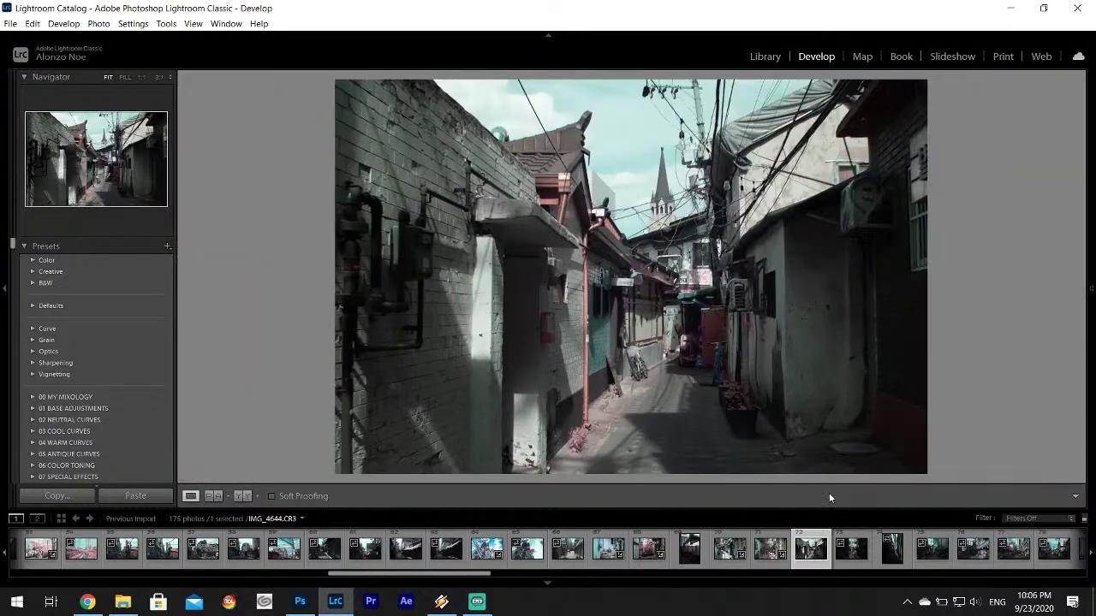
pyautogui.click(852, 548)
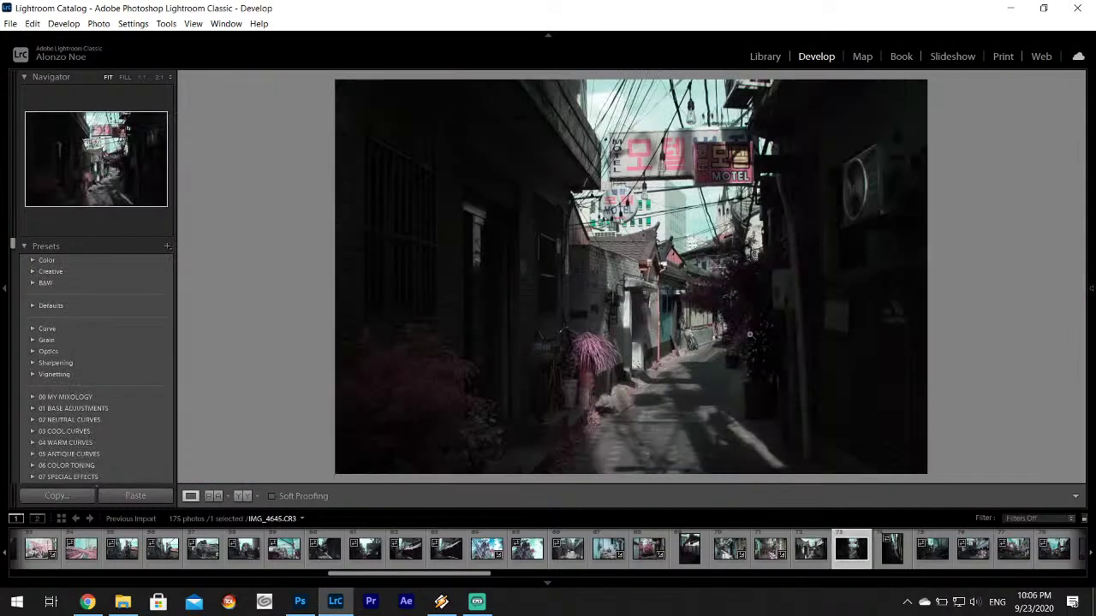
pyautogui.rightClick(841, 531)
pyautogui.moveTo(881, 416)
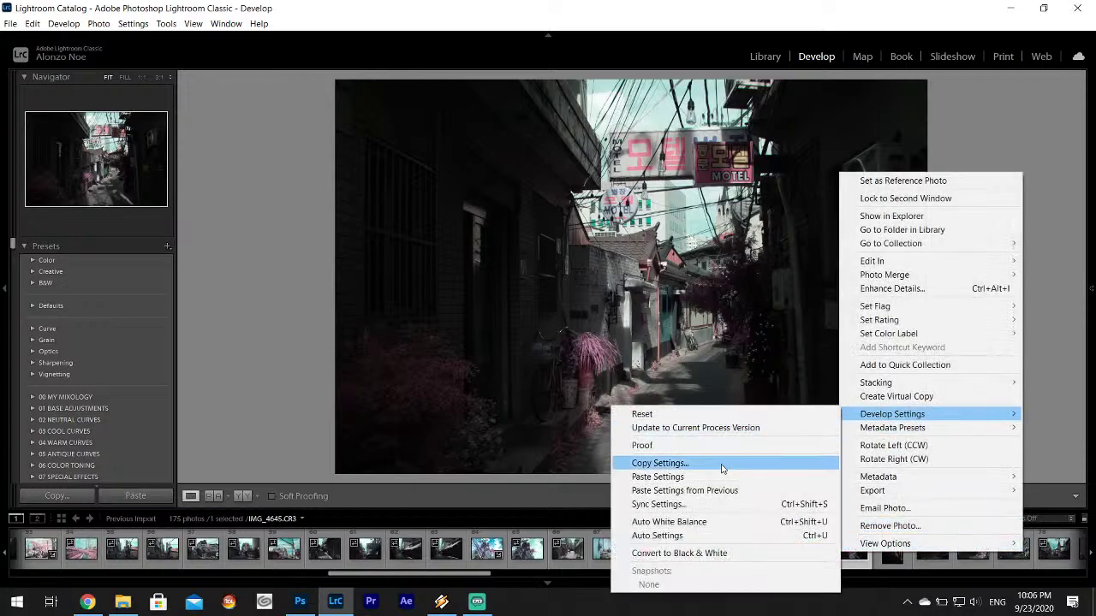
pyautogui.click(725, 473)
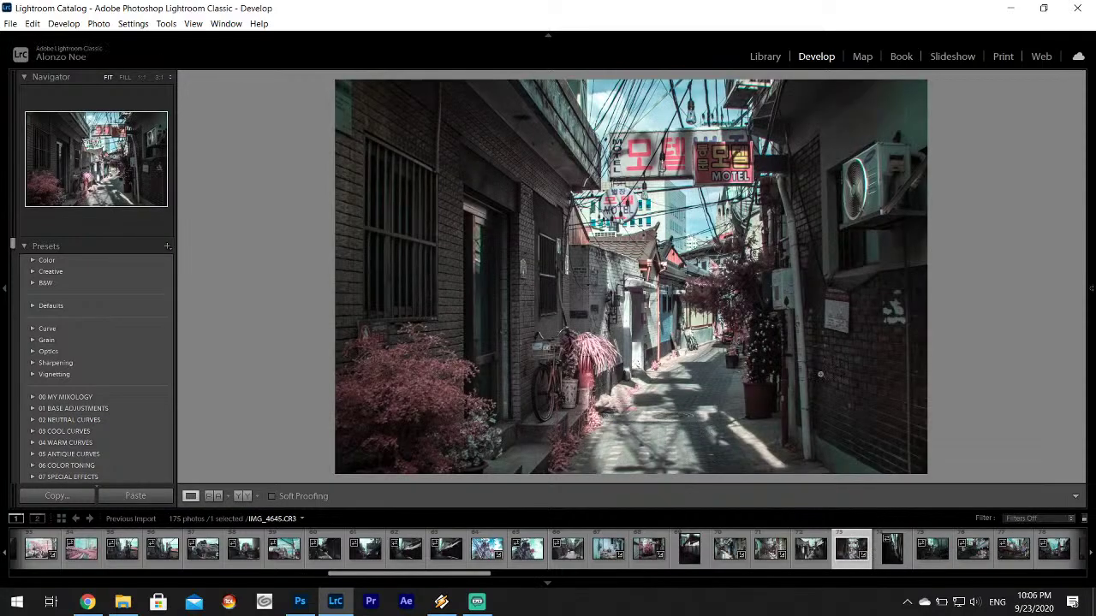
pyautogui.moveTo(1091, 287)
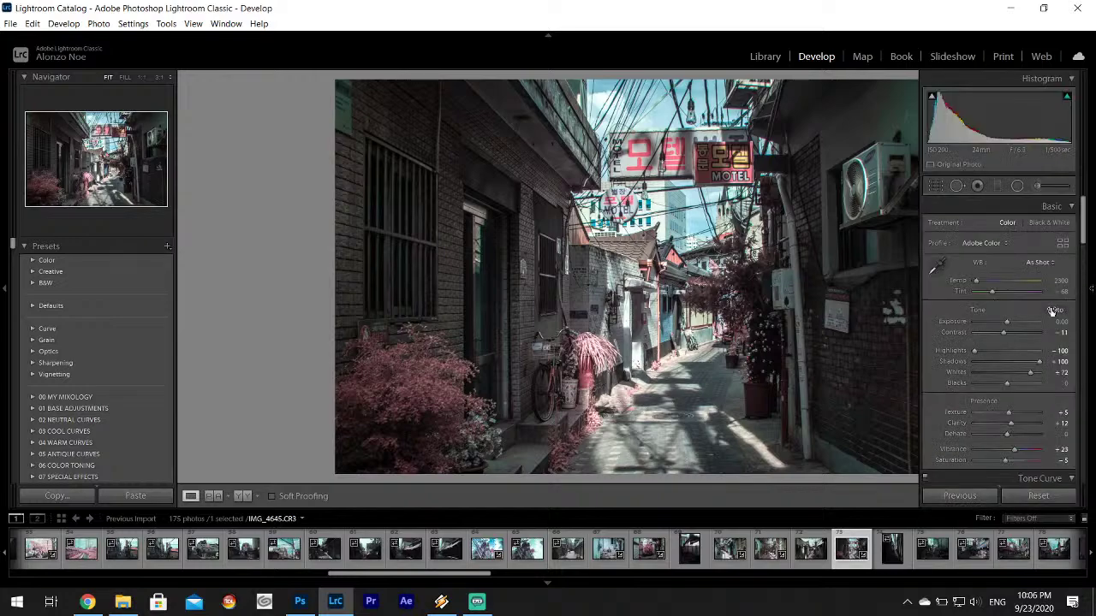
pyautogui.moveTo(1015, 372); pyautogui.dragTo(1033, 374)
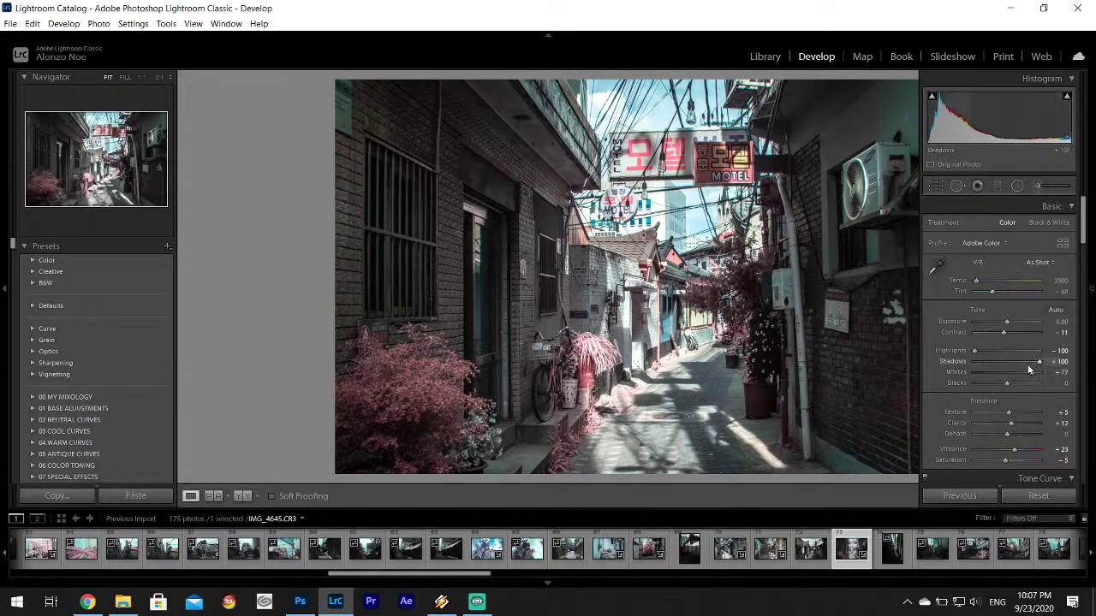
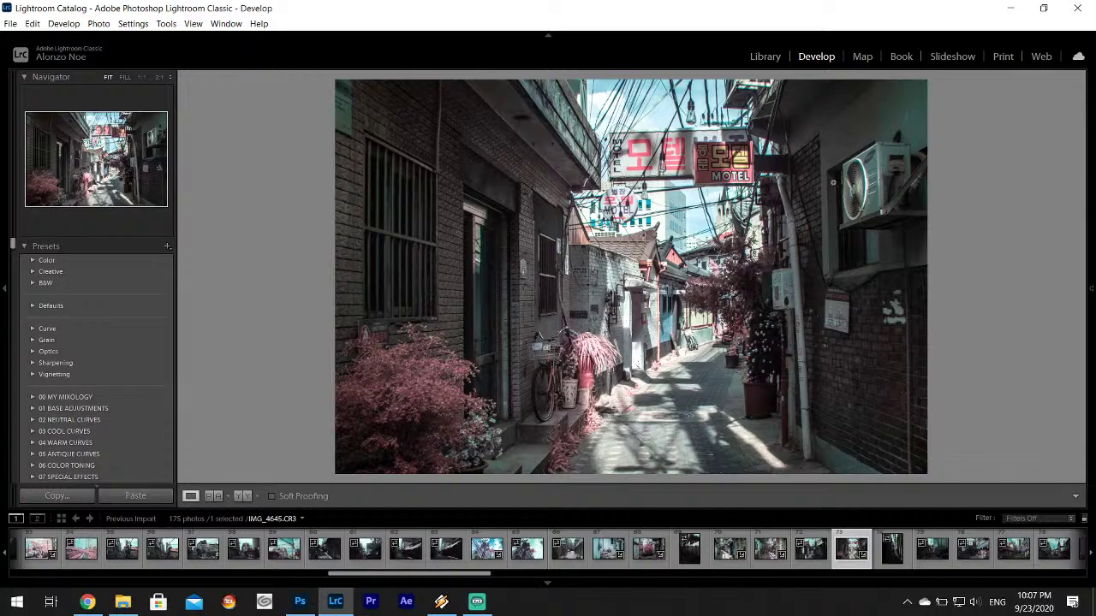
# - Export the edited dark motel alley photo IMG_4645 to the Infrared subfolder with the existing export settings
pyautogui.click(10, 23)
pyautogui.click(51, 193)
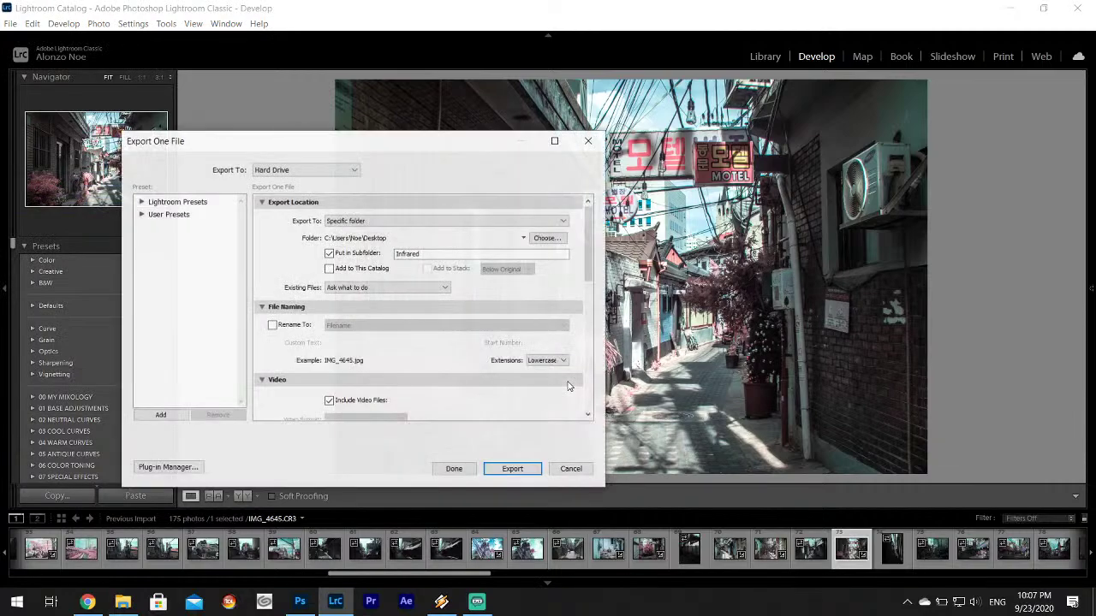
pyautogui.click(523, 465)
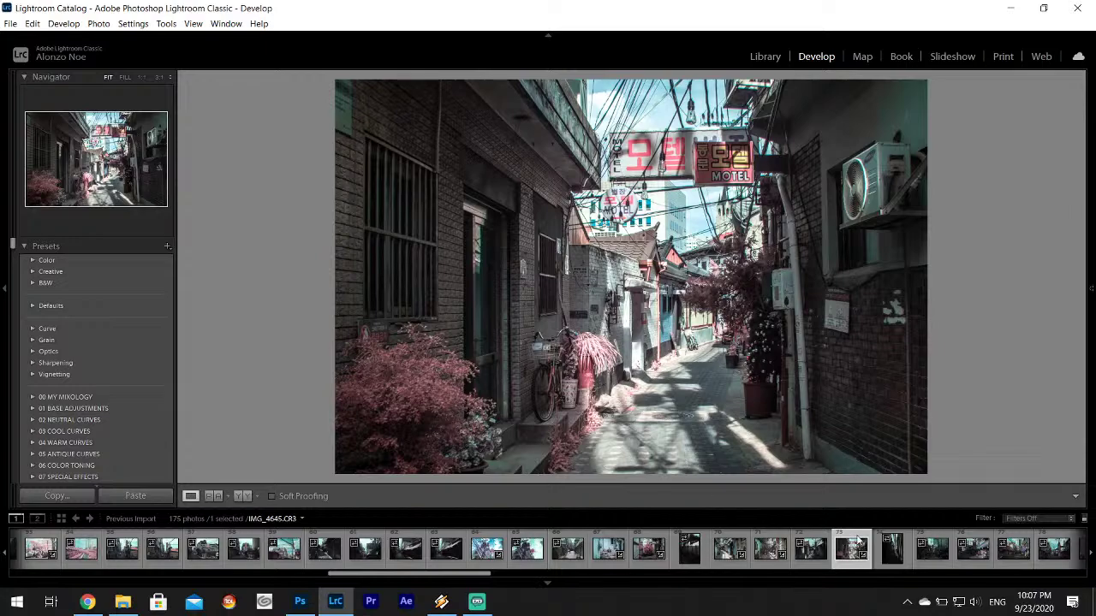
# - Paste the copied develop settings onto IMG_4646, the vertical dark alley with the hanging sign, and raise its Whites slightly
pyautogui.scroll(-3, 861, 544)
pyautogui.click(590, 555)
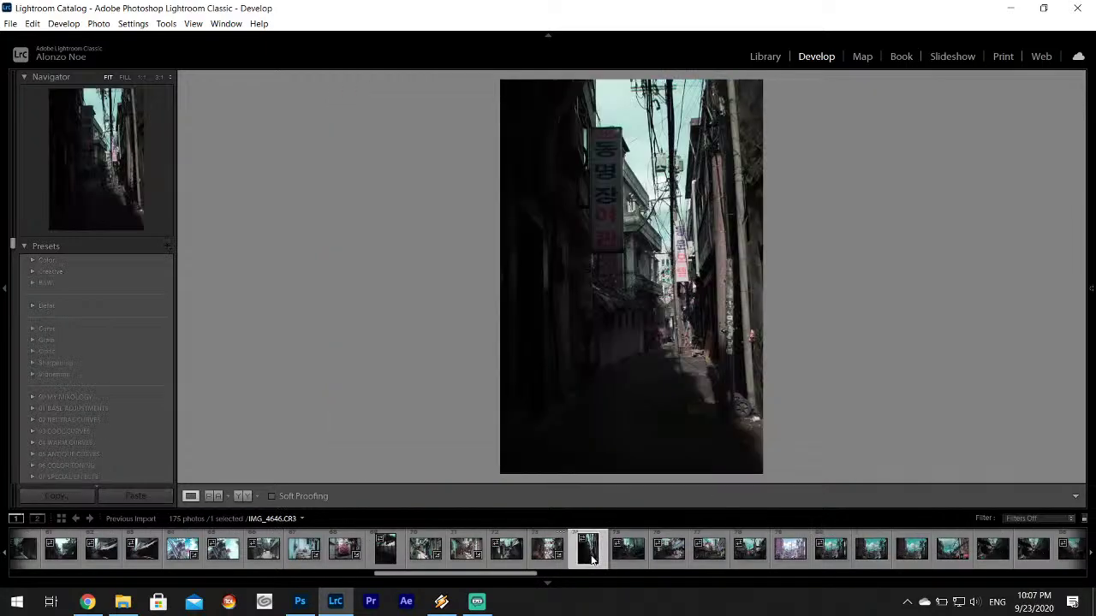
pyautogui.rightClick(588, 559)
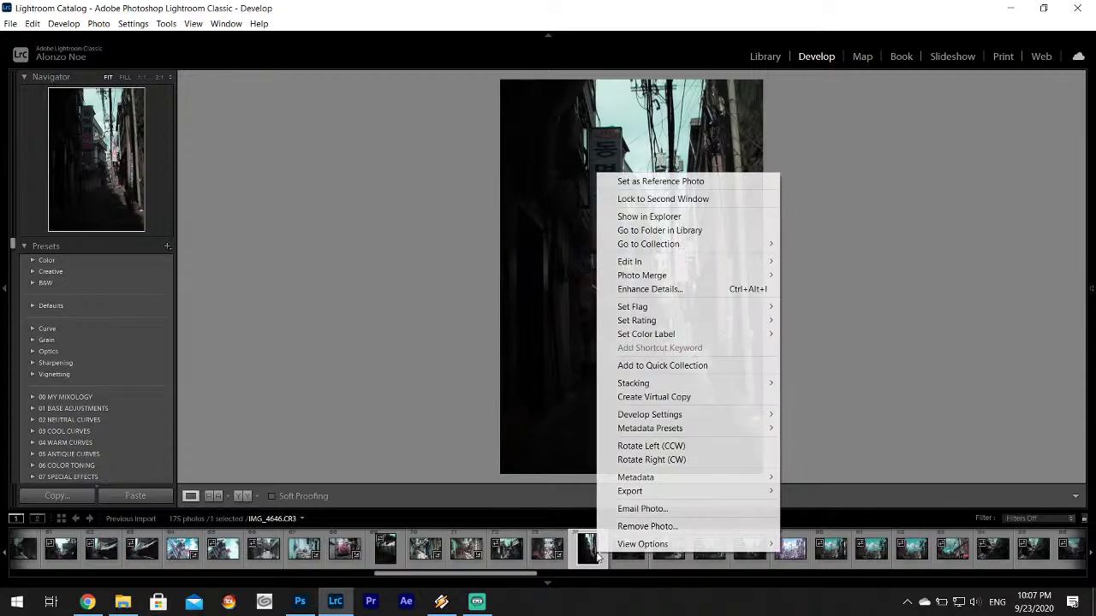
pyautogui.moveTo(668, 415)
pyautogui.click(865, 478)
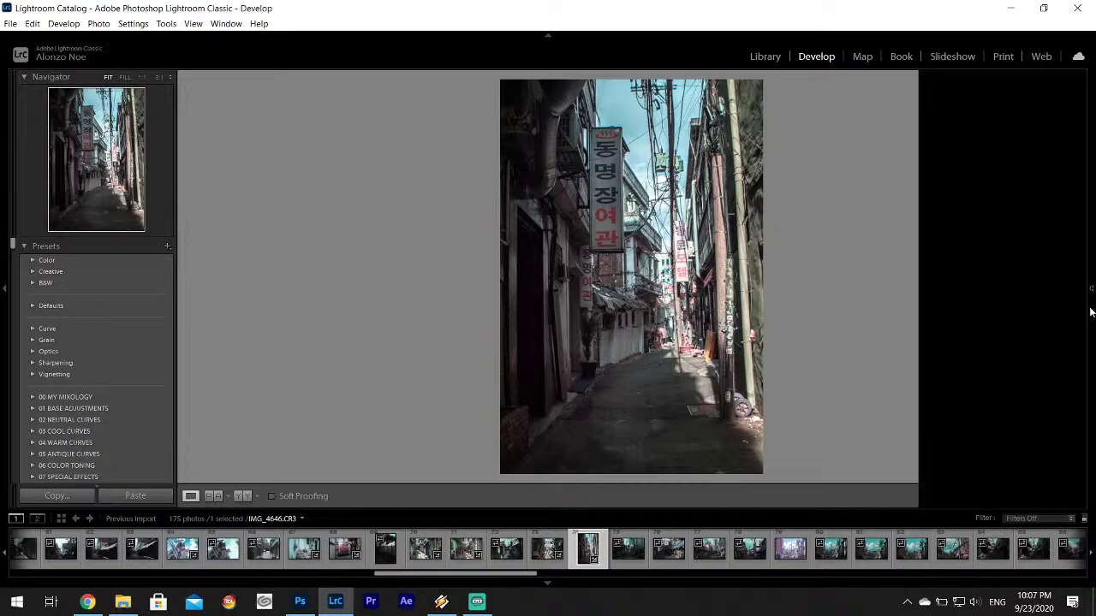
pyautogui.moveTo(1091, 310)
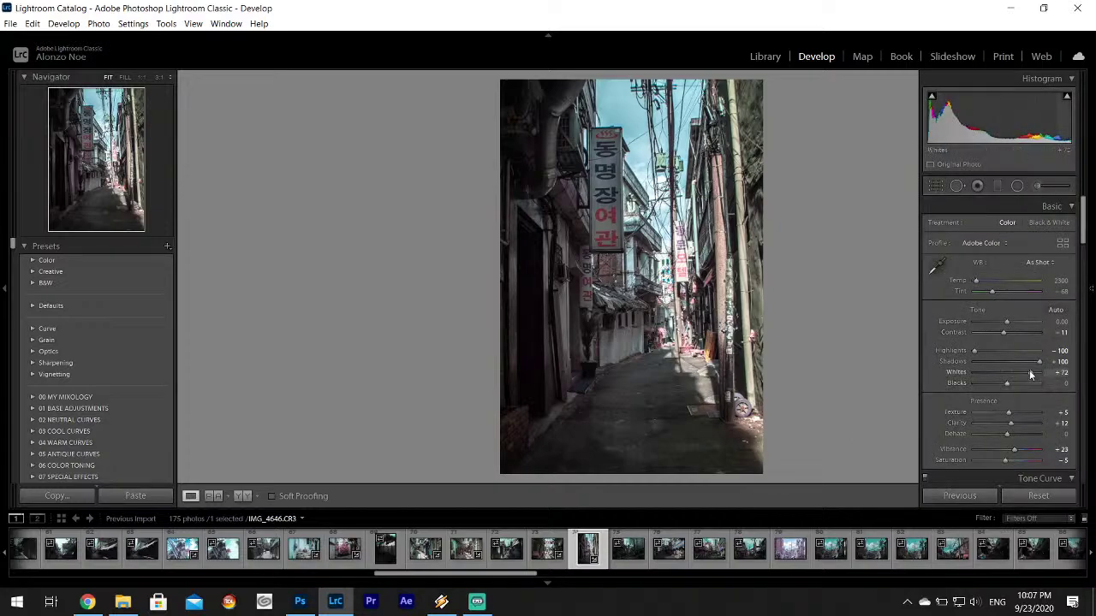
pyautogui.moveTo(1030, 374); pyautogui.dragTo(1033, 375)
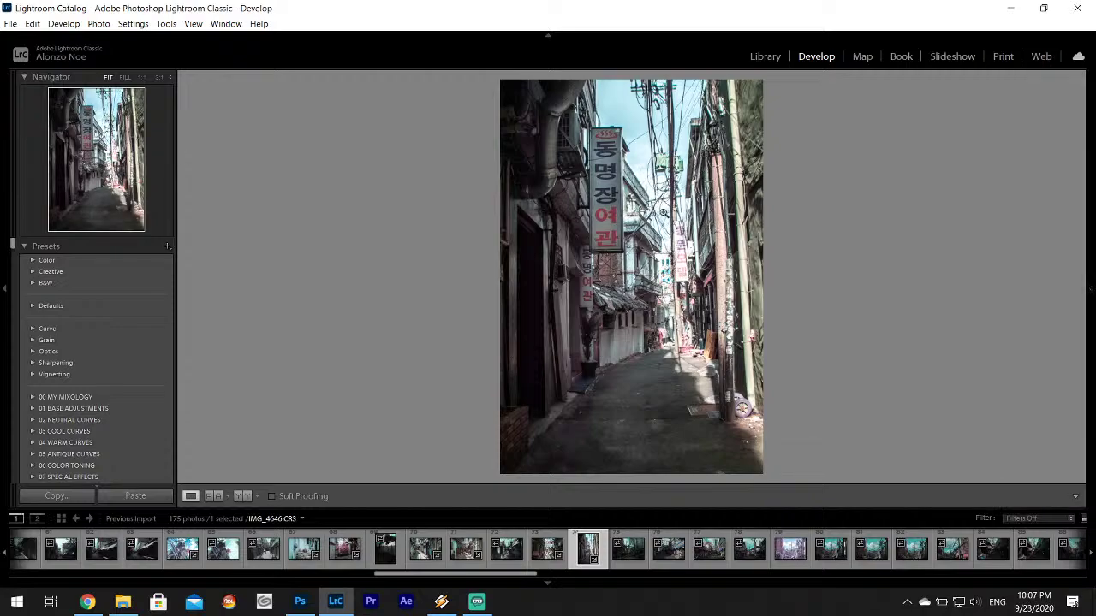
# - Export the edited vertical alley photo IMG_4646 with the existing export settings
pyautogui.moveTo(1091, 289)
pyautogui.click(10, 24)
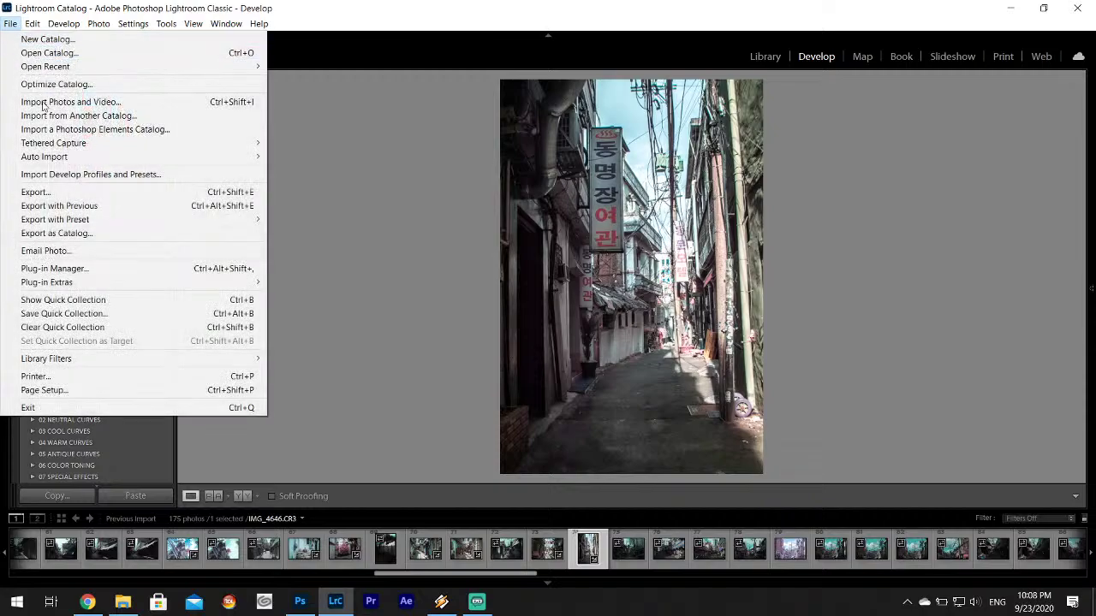
pyautogui.click(39, 193)
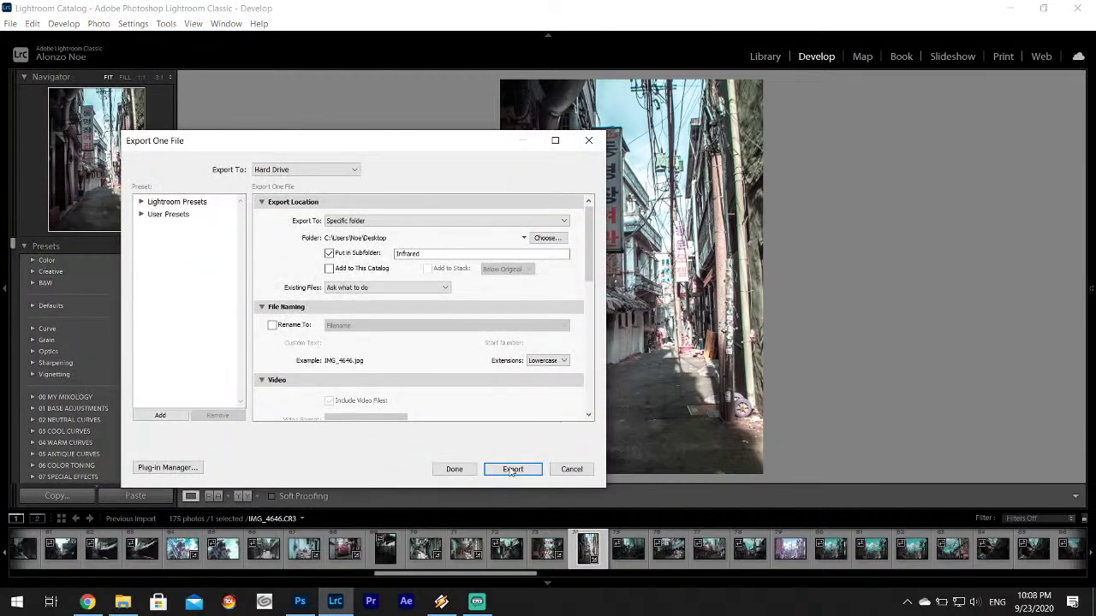
pyautogui.click(508, 465)
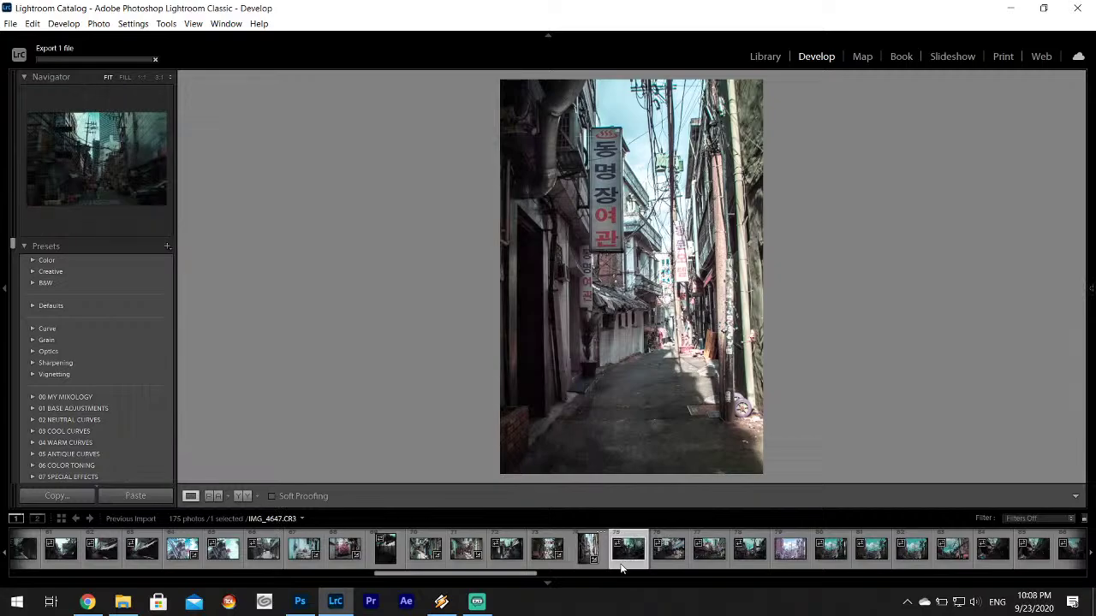
# - Paste the copied develop settings onto IMG_4648, the street corner with the blue restaurant sign and round lanterns
pyautogui.click(638, 541)
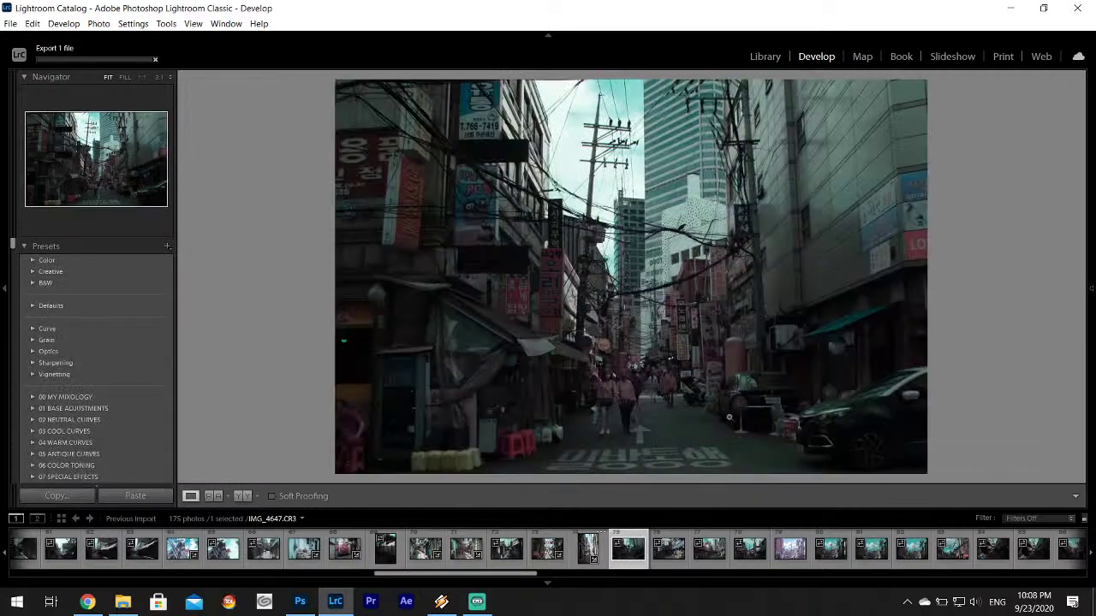
pyautogui.click(672, 553)
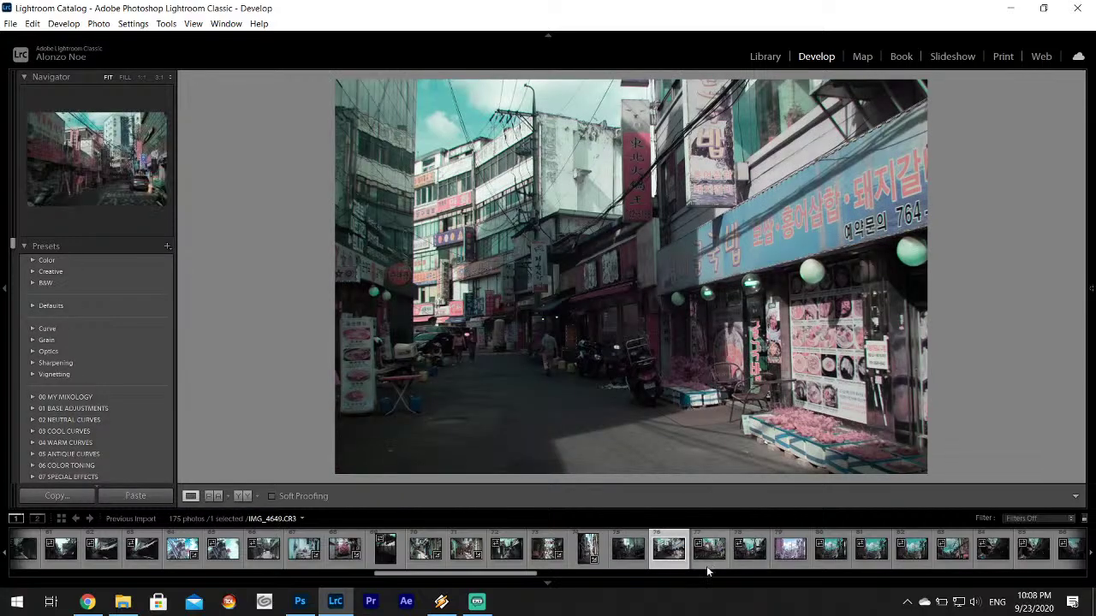
pyautogui.rightClick(666, 553)
pyautogui.moveTo(719, 415)
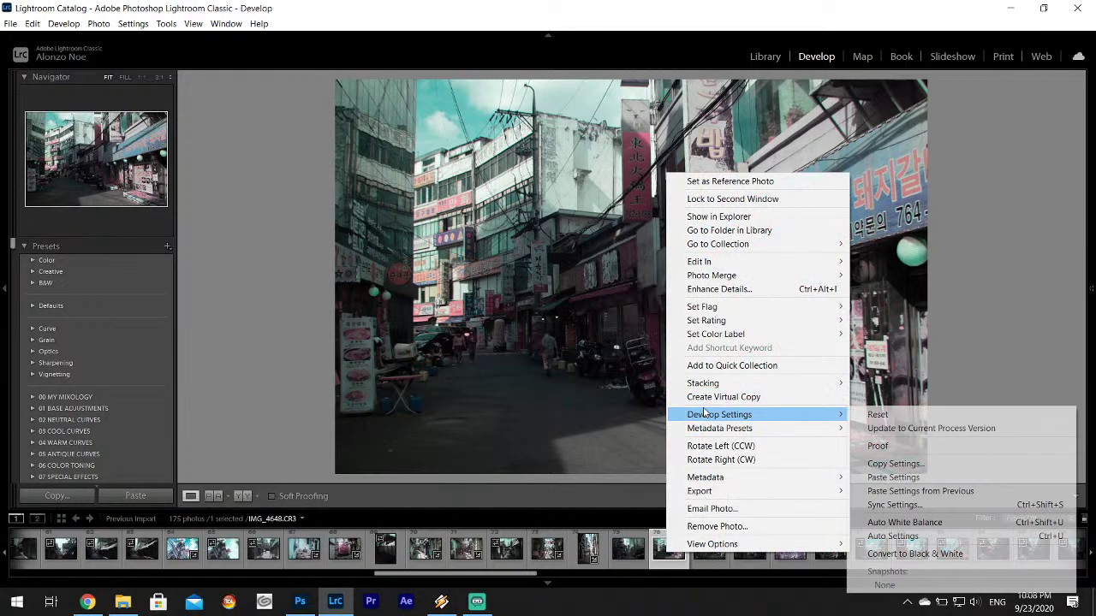
pyautogui.click(891, 471)
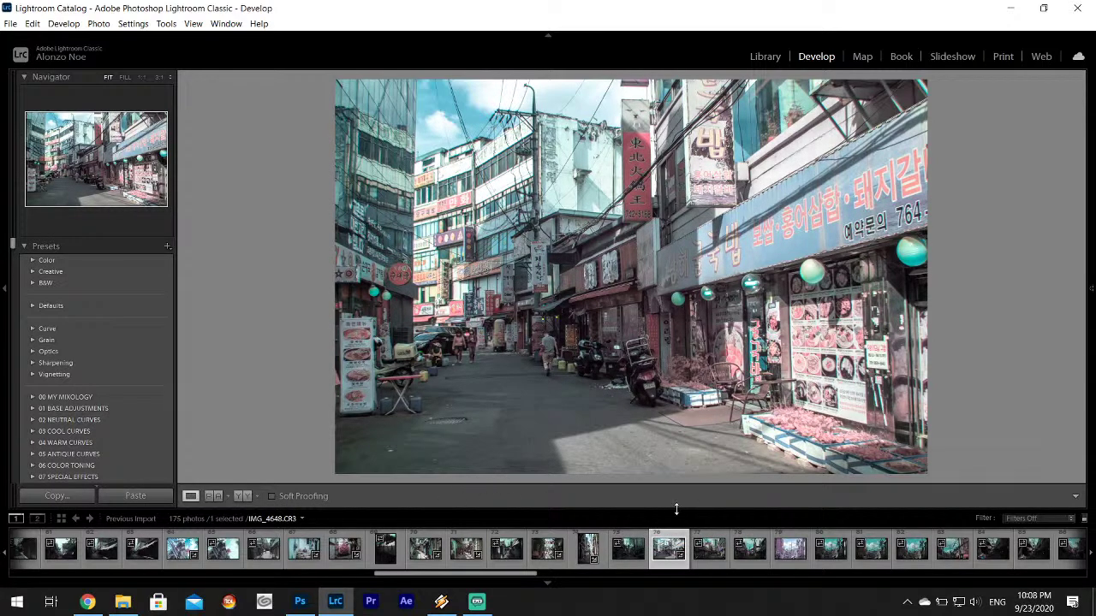
# - Paste the copied develop settings onto IMG_4649, the shopping street with the parked scooter and SUV
pyautogui.click(710, 553)
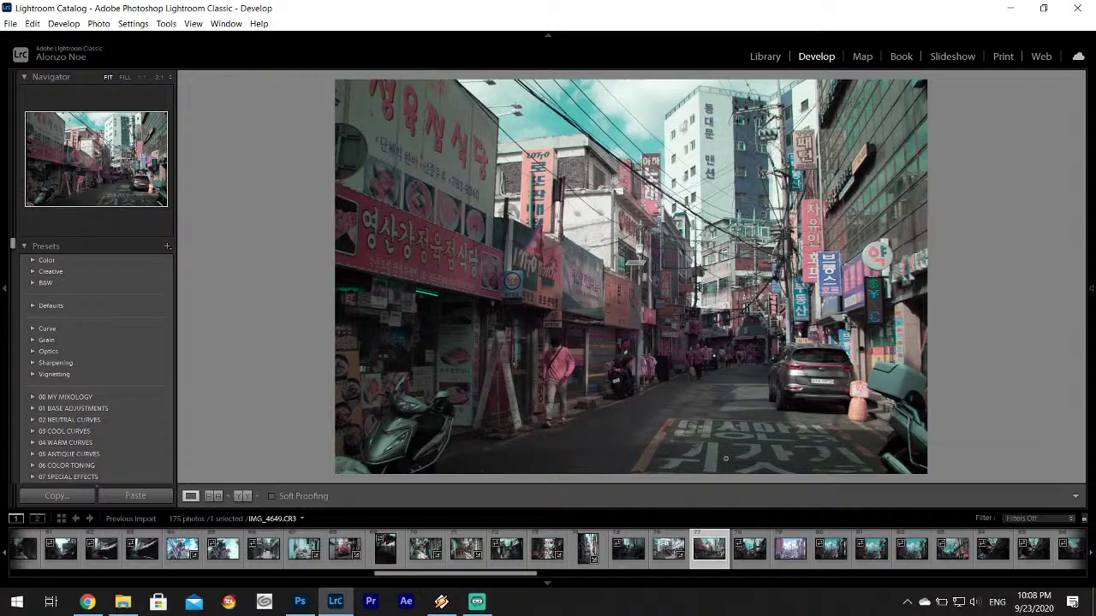
pyautogui.rightClick(704, 553)
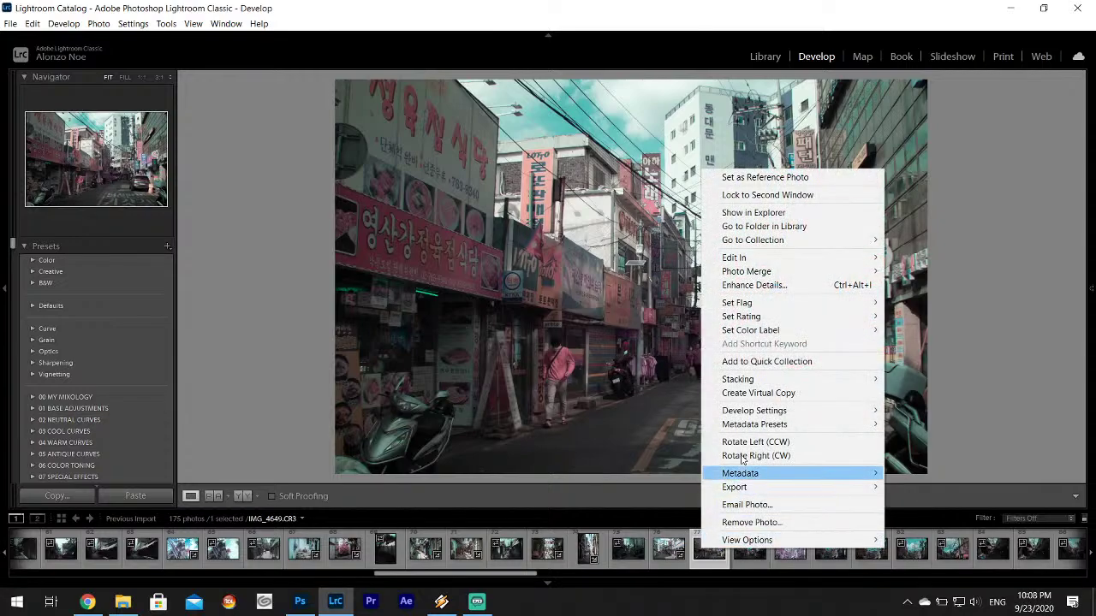
pyautogui.moveTo(758, 411)
pyautogui.click(522, 473)
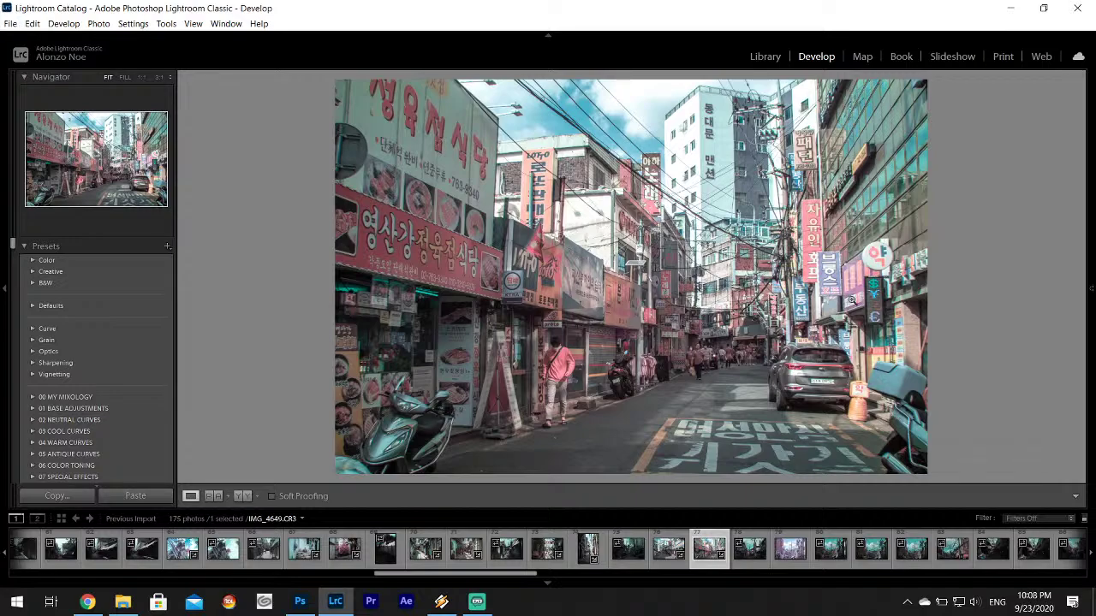
# - Export the edited shopping street photo IMG_4649 with the existing export settings
pyautogui.click(702, 555)
pyautogui.click(11, 23)
pyautogui.click(41, 197)
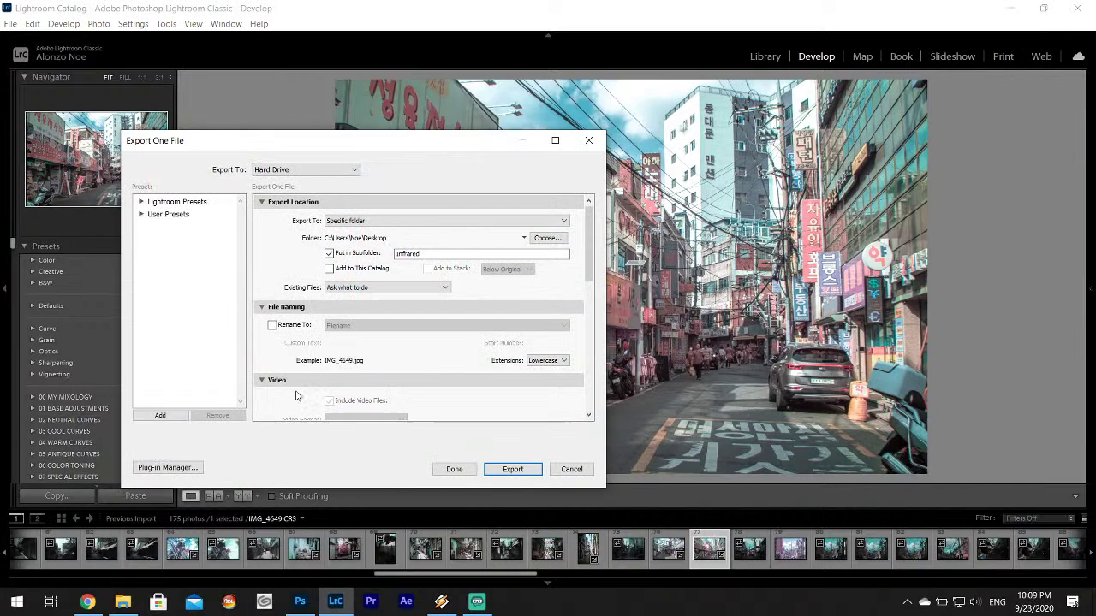
pyautogui.click(506, 468)
# - Export the already edited pink-toned street photo IMG_4651-편집.tif with the existing export settings, leaving it uncropped
pyautogui.click(743, 558)
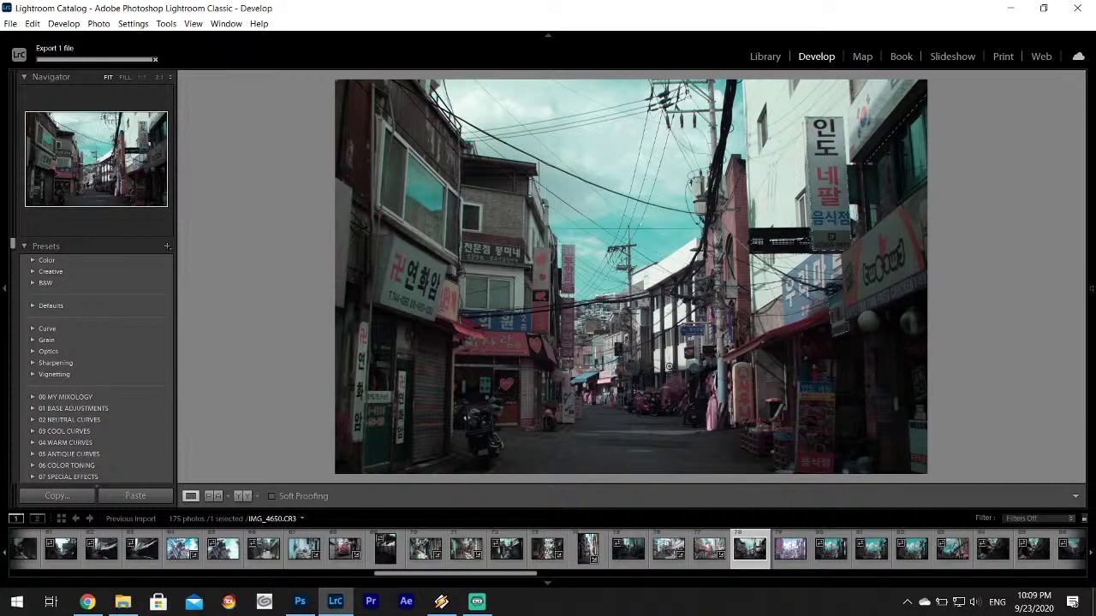
pyautogui.click(786, 543)
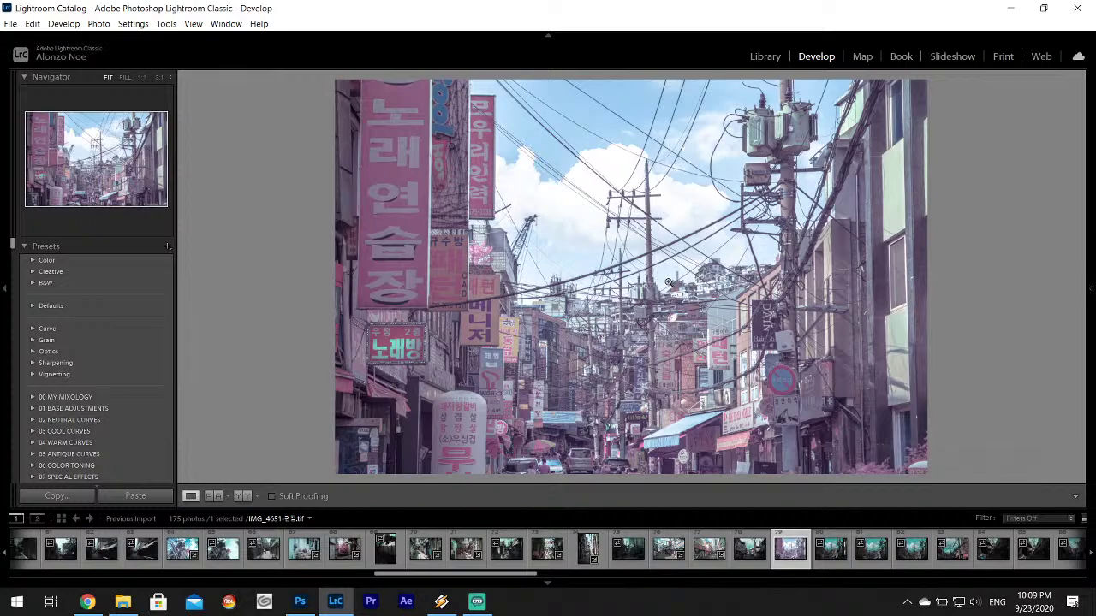
pyautogui.moveTo(1092, 290)
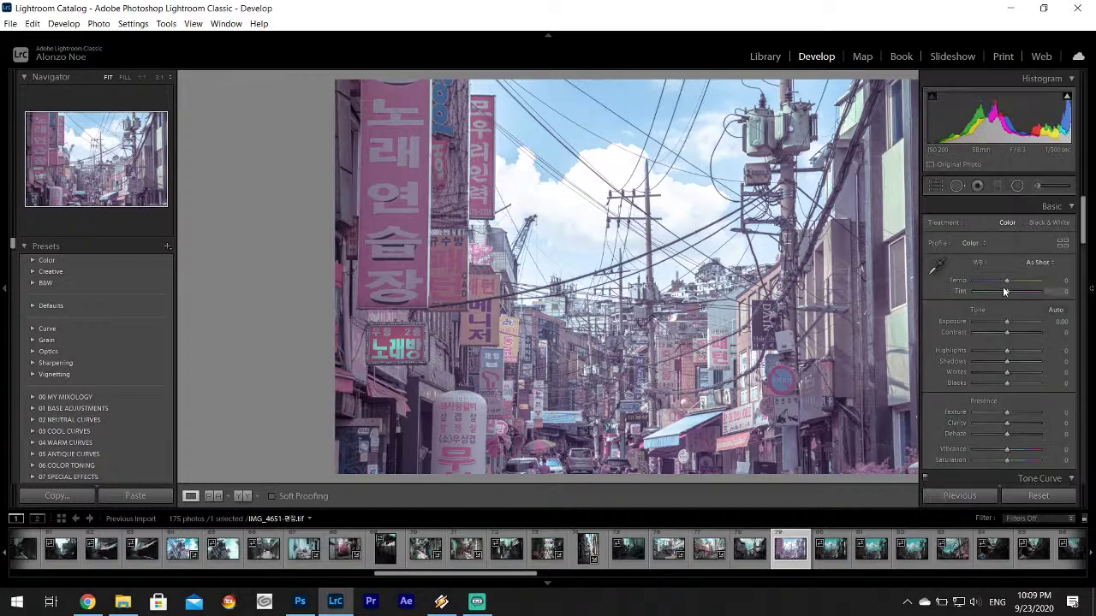
pyautogui.click(933, 188)
pyautogui.click(933, 189)
pyautogui.click(10, 23)
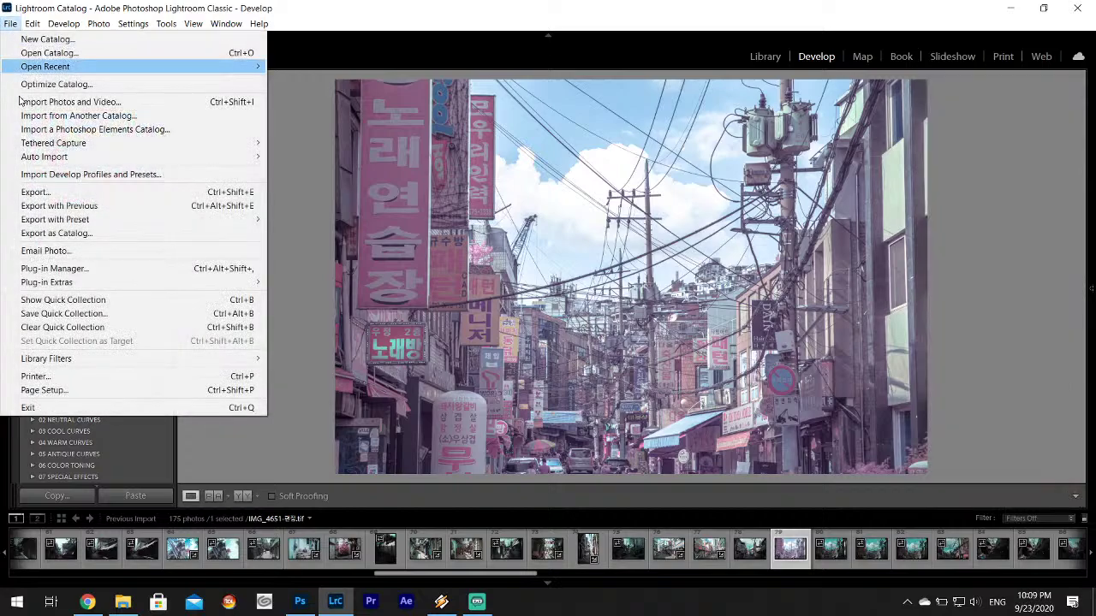
pyautogui.click(43, 194)
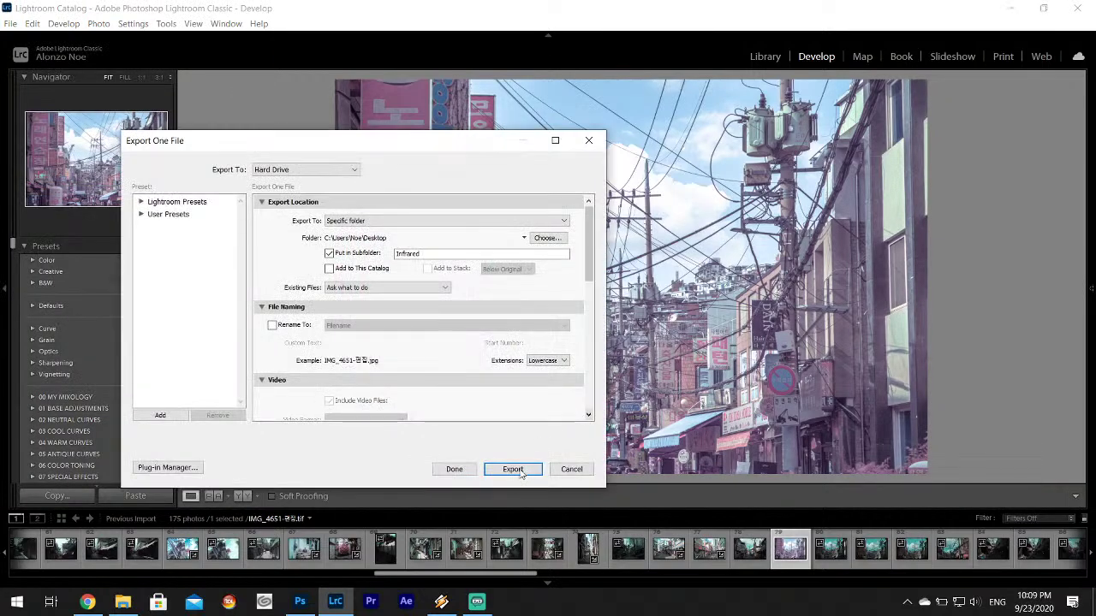
pyautogui.click(516, 469)
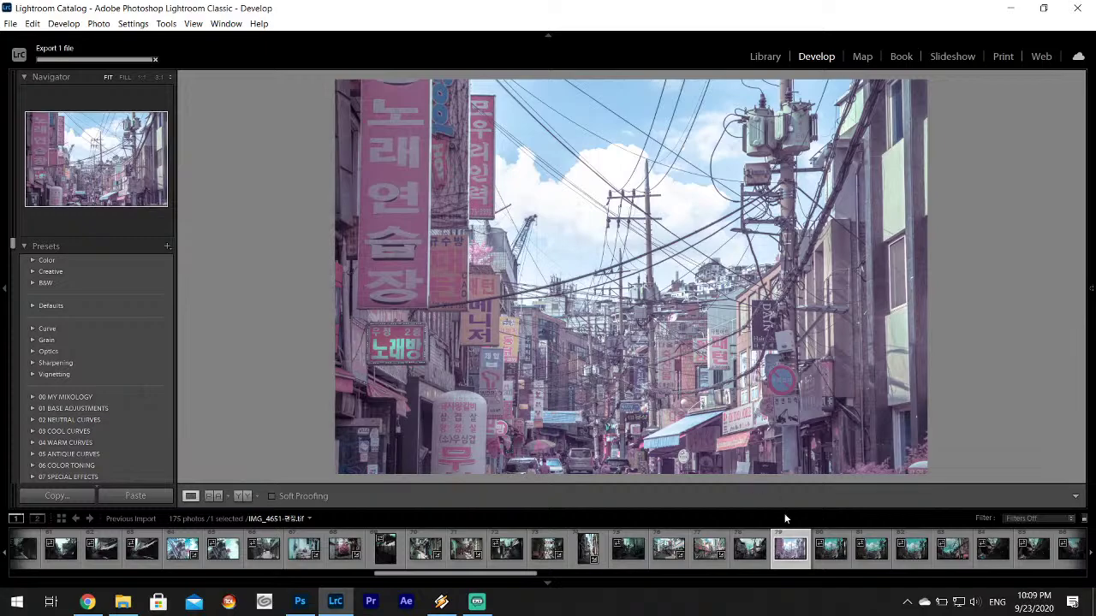
# - Paste the copied develop settings onto IMG_4650, the dark street beside the IMG_4651 edit in the filmstrip
pyautogui.click(762, 567)
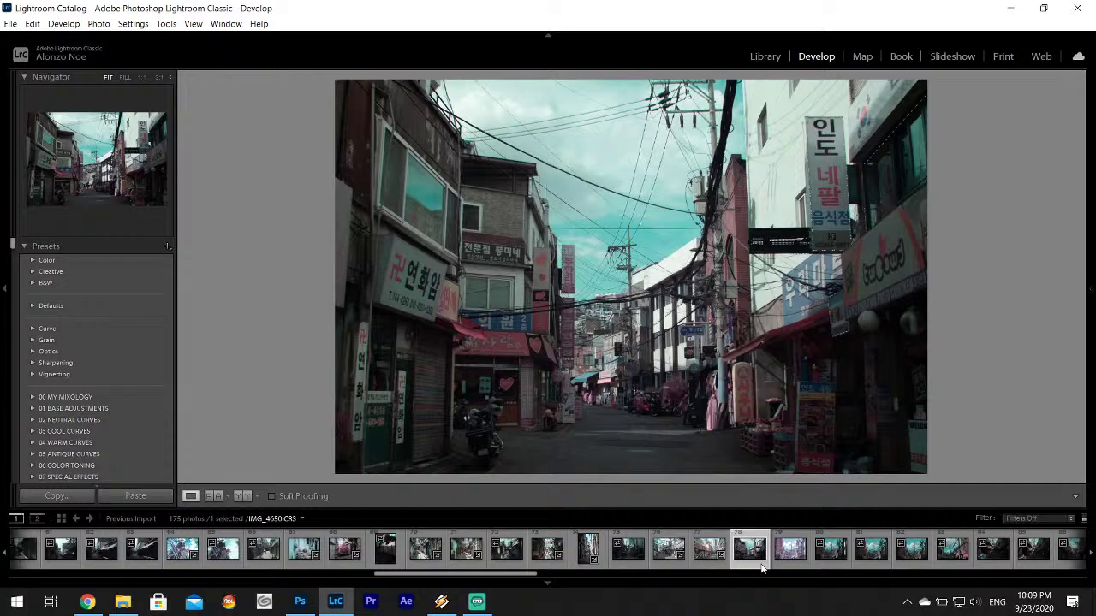
pyautogui.rightClick(762, 568)
pyautogui.moveTo(830, 425)
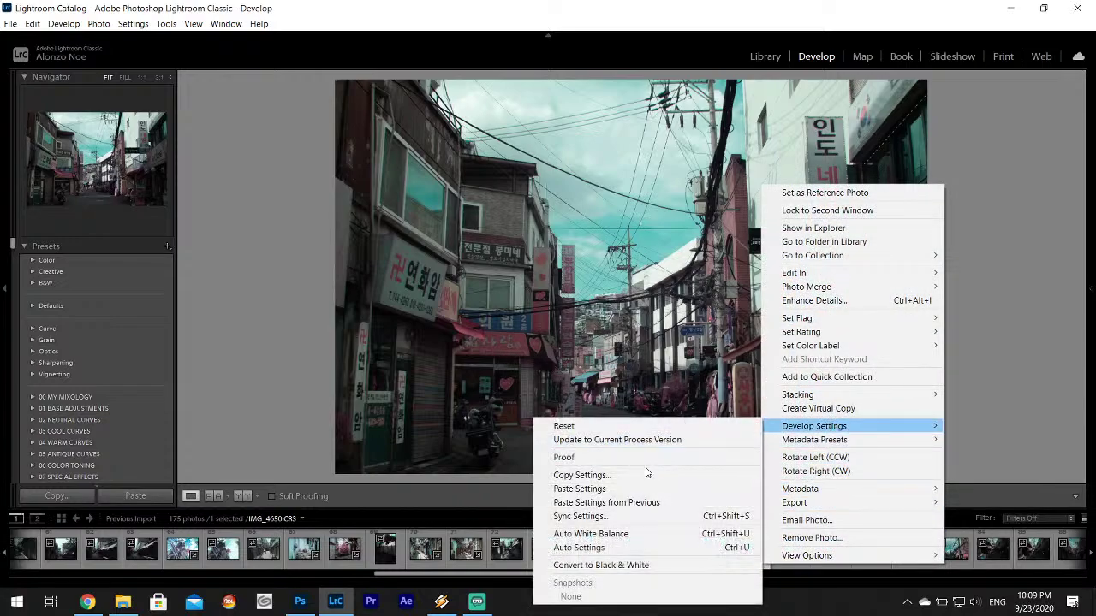
pyautogui.click(616, 489)
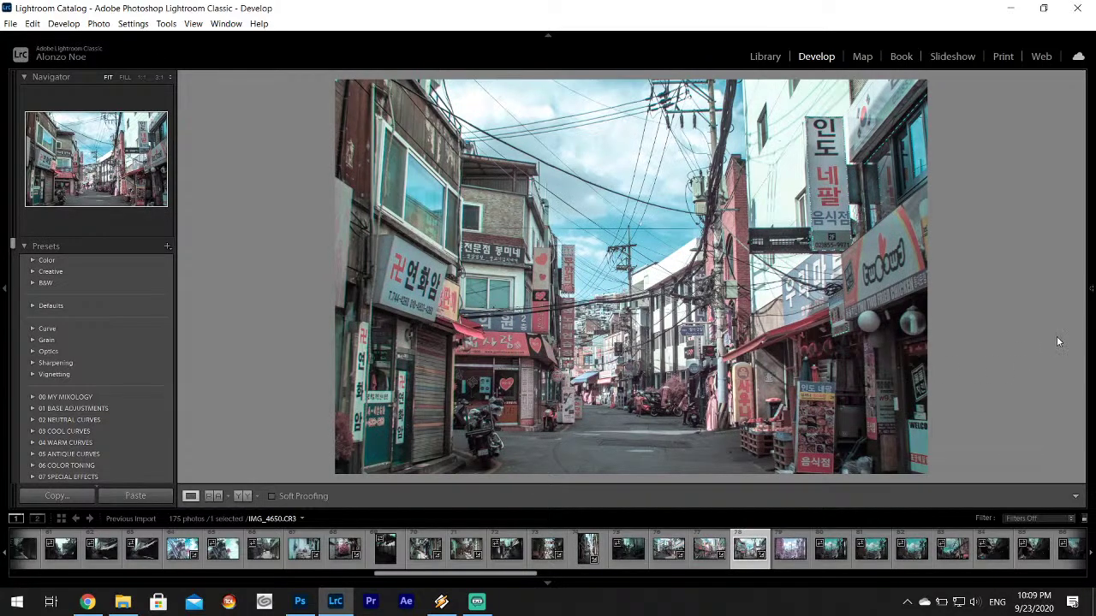
# - Crop IMG_4650 to a 1 x 1 aspect ratio, with the frame shifted slightly toward the photo's left side
pyautogui.moveTo(1092, 229)
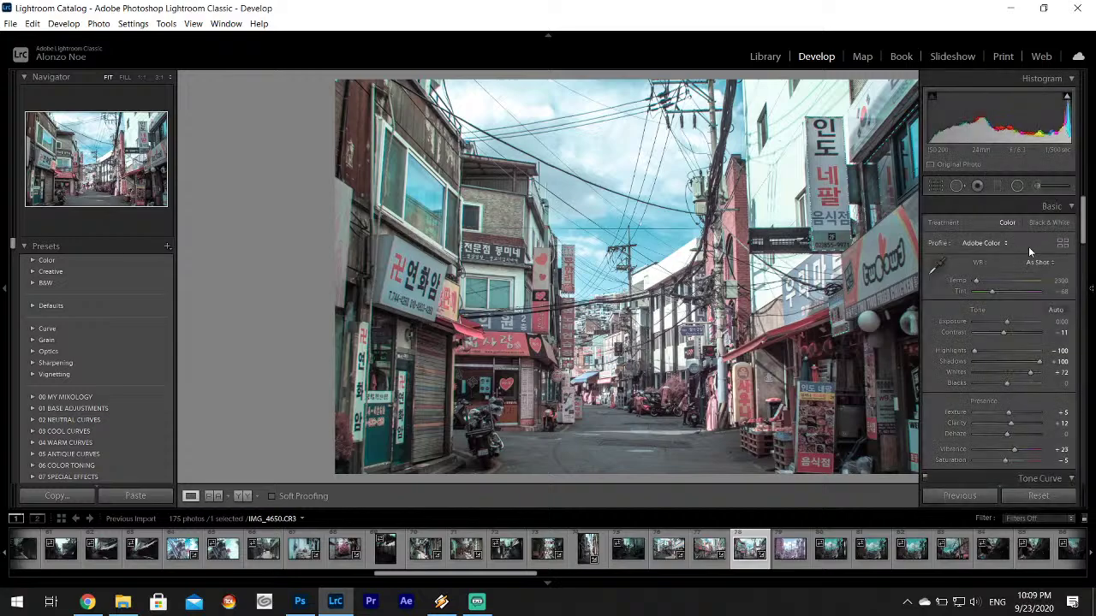
pyautogui.click(989, 244)
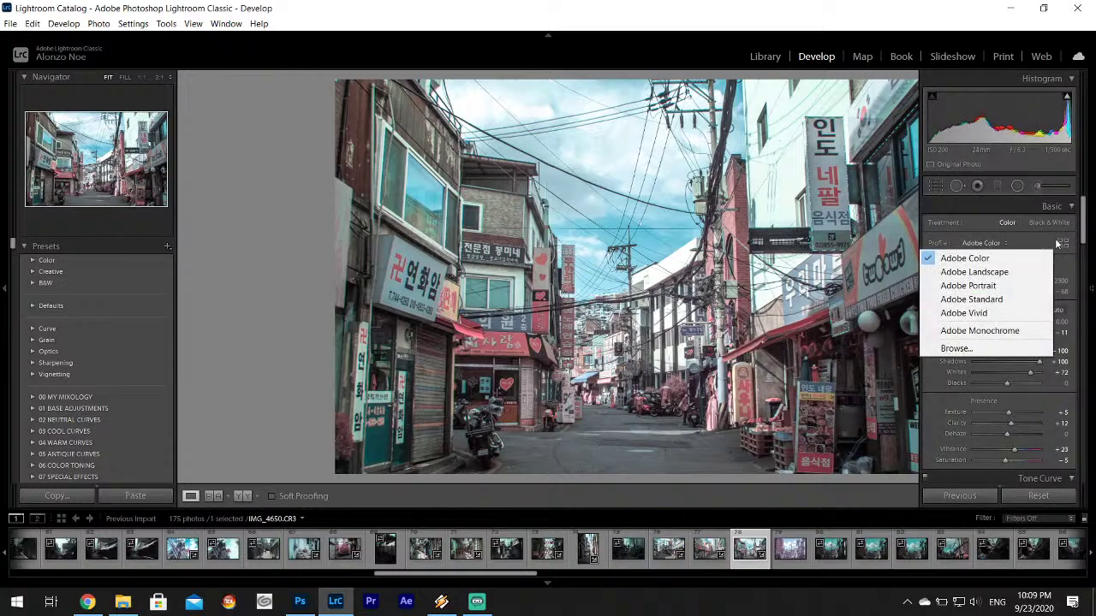
pyautogui.click(938, 191)
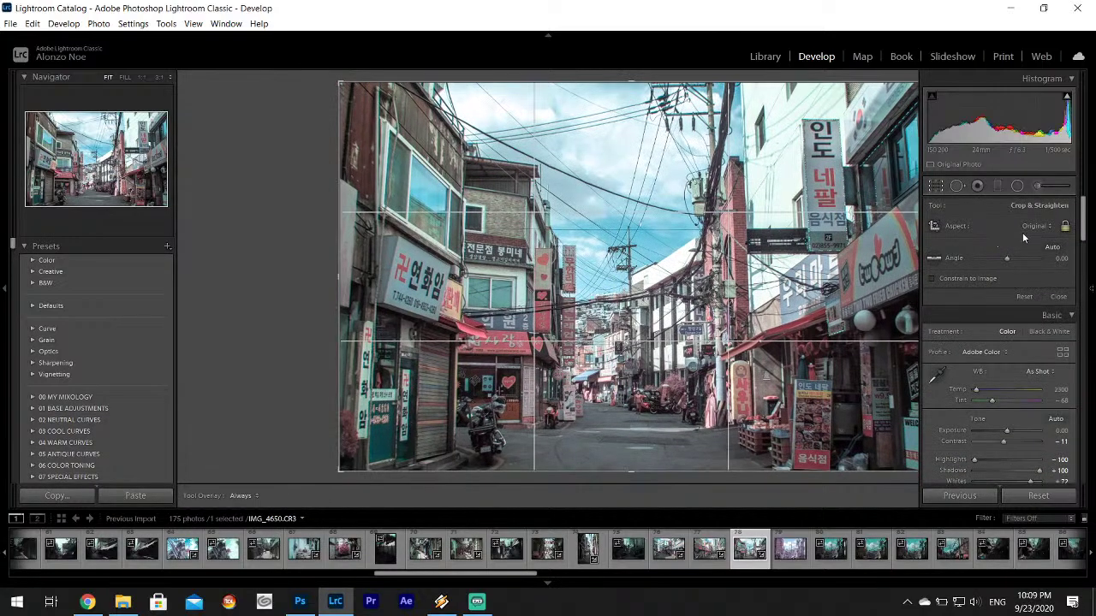
pyautogui.click(1032, 226)
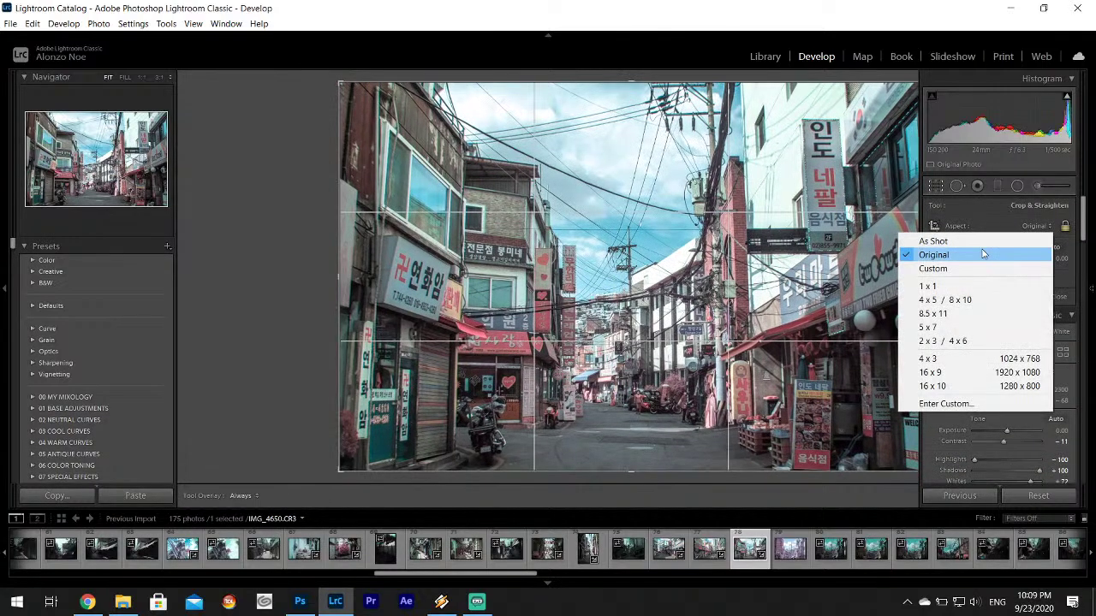
pyautogui.click(930, 286)
pyautogui.moveTo(648, 336); pyautogui.dragTo(676, 335)
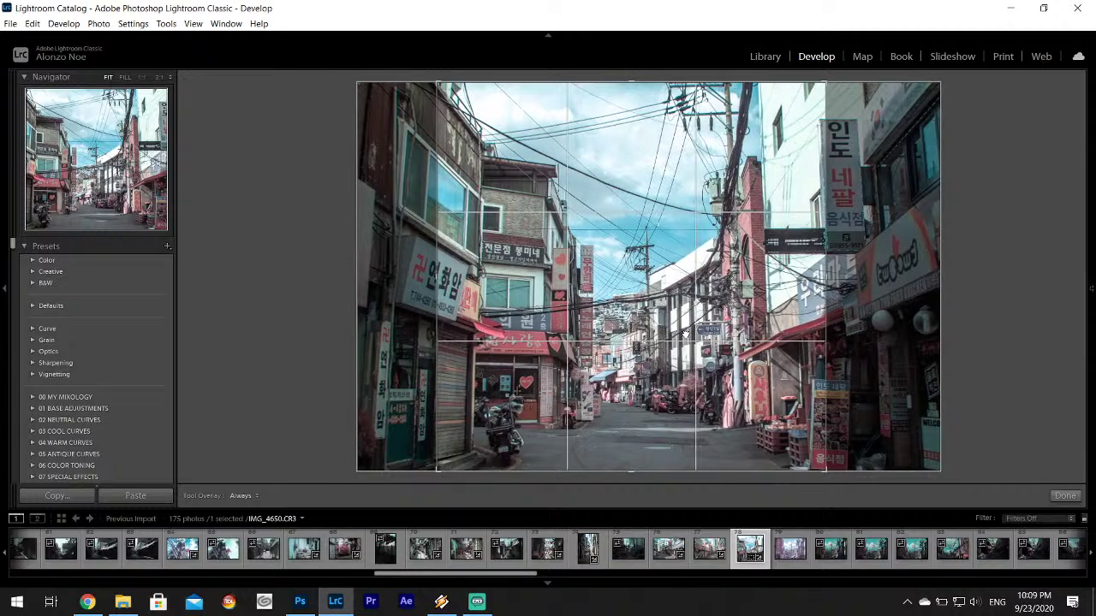
pyautogui.click(1066, 496)
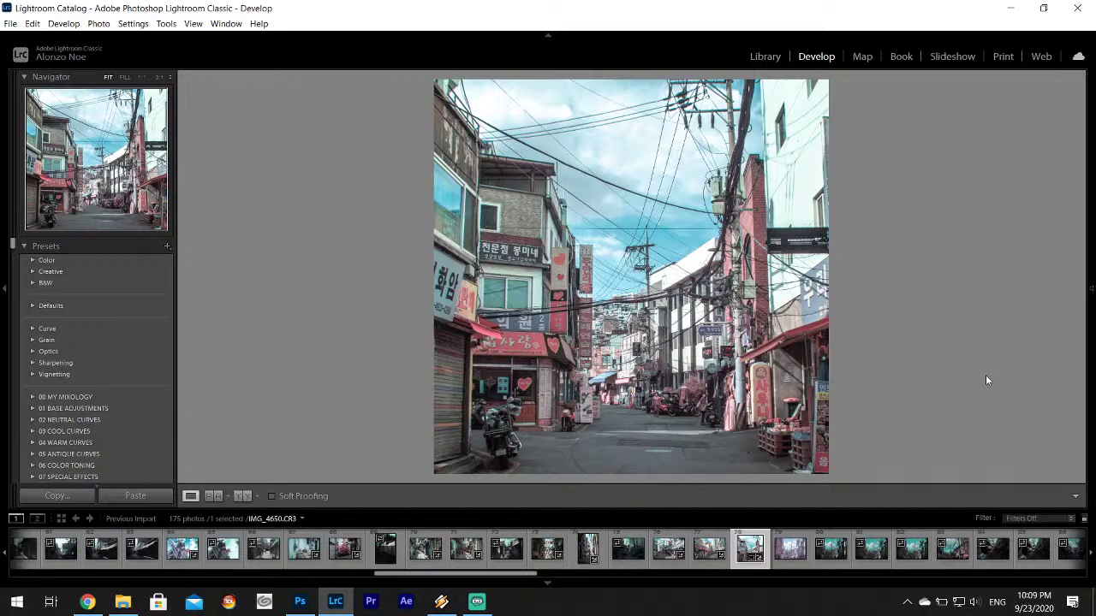
# - Restore IMG_4650's crop to the As Shot aspect ratio so the whole street frame is included again
pyautogui.moveTo(1091, 288)
pyautogui.click(935, 185)
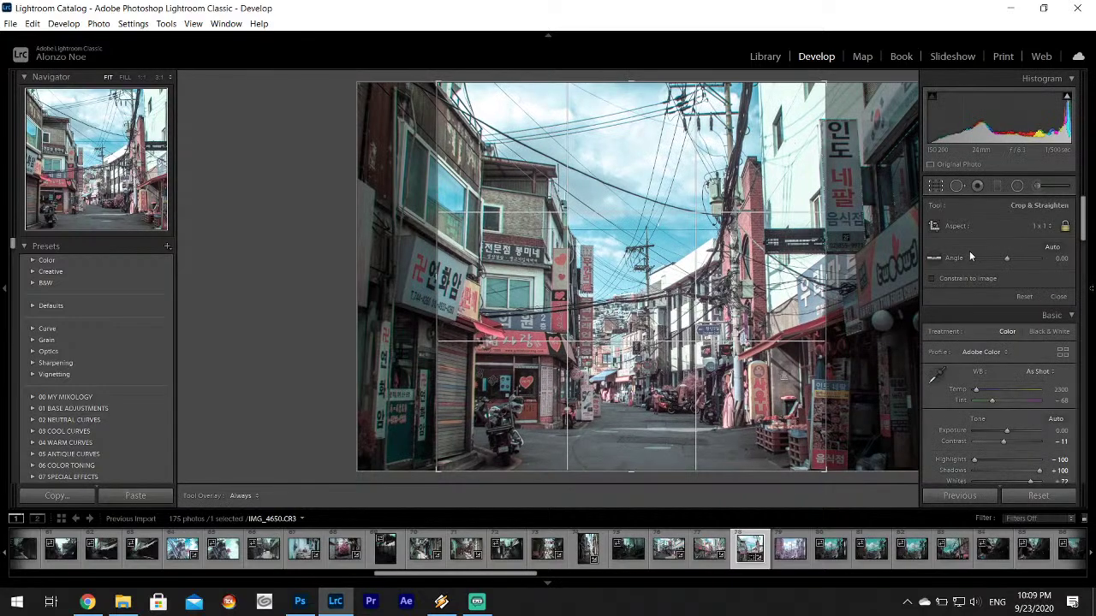
pyautogui.click(1043, 226)
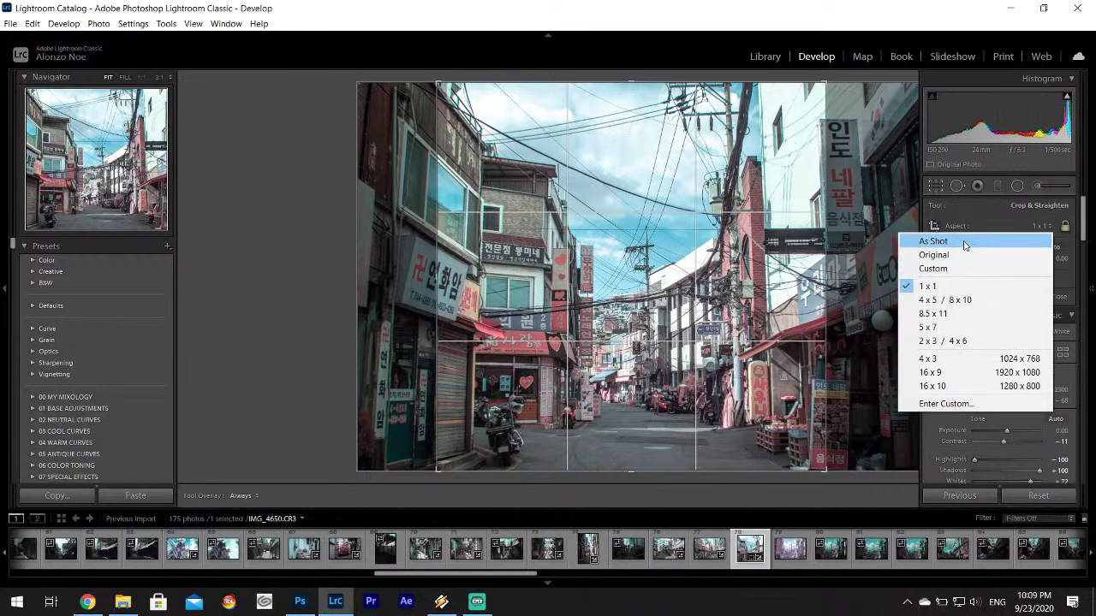
pyautogui.click(963, 241)
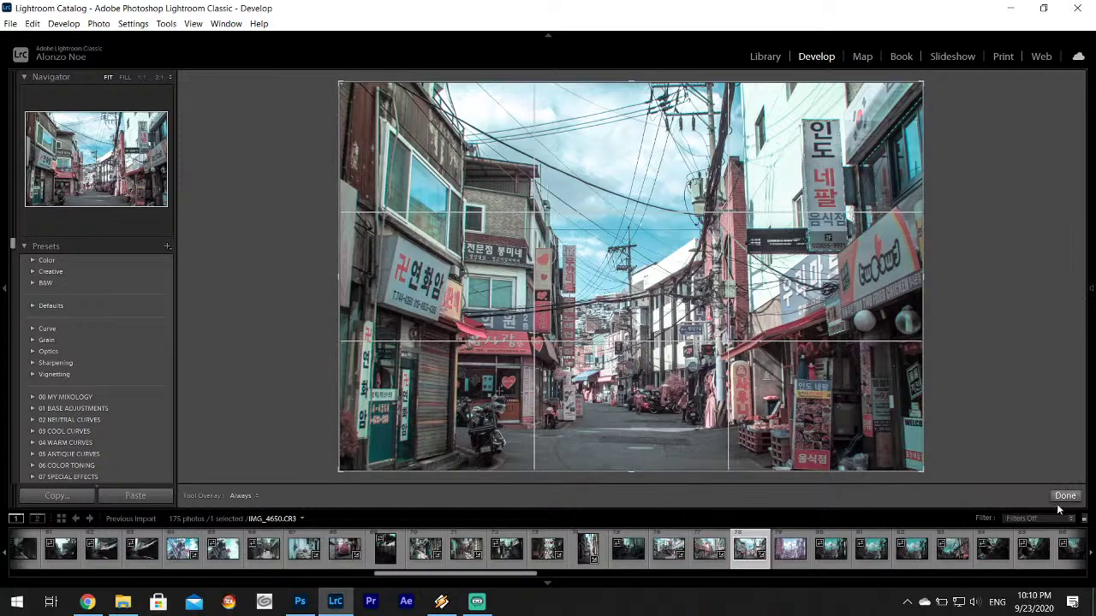
pyautogui.click(1064, 496)
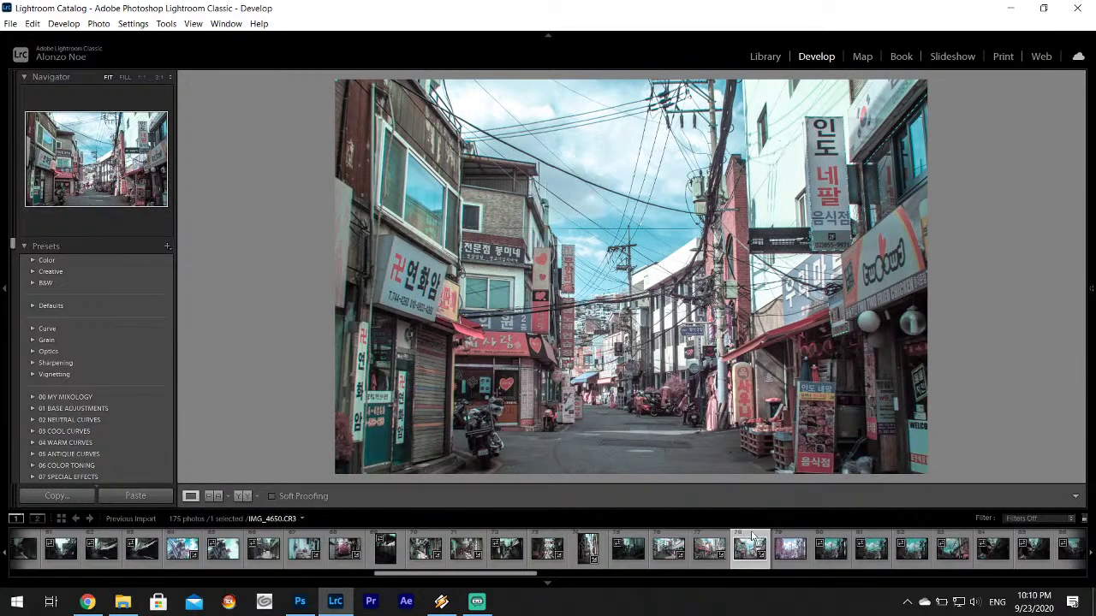
# - Export the uncropped street photo IMG_4650 to the Infrared subfolder with the existing export settings
pyautogui.click(10, 23)
pyautogui.moveTo(32, 24)
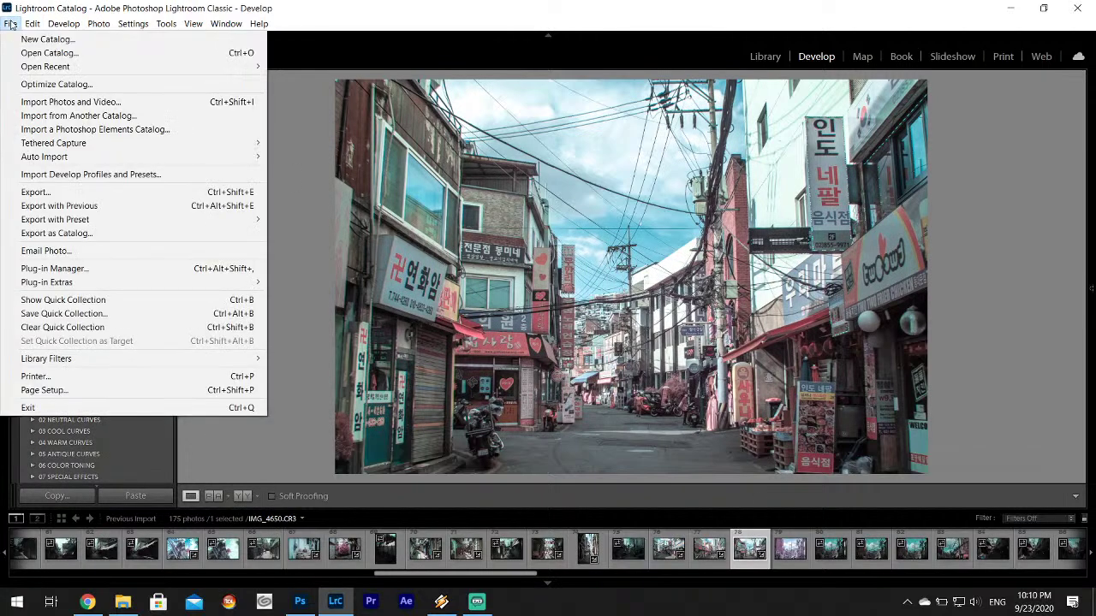
pyautogui.click(419, 220)
pyautogui.hotkey('ctrl', 'shift', 'e')
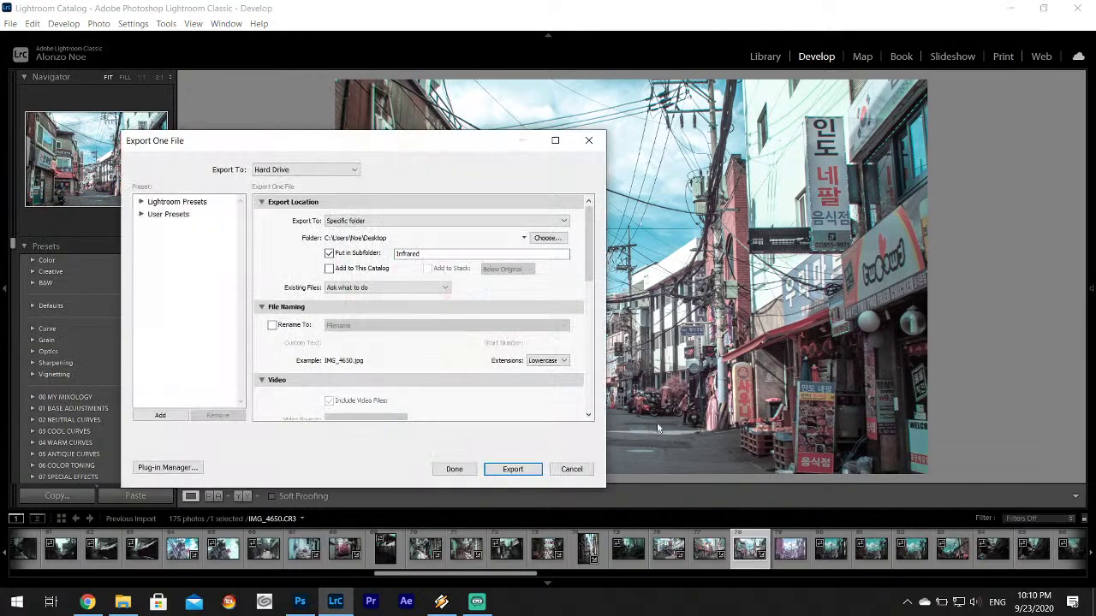
pyautogui.click(508, 467)
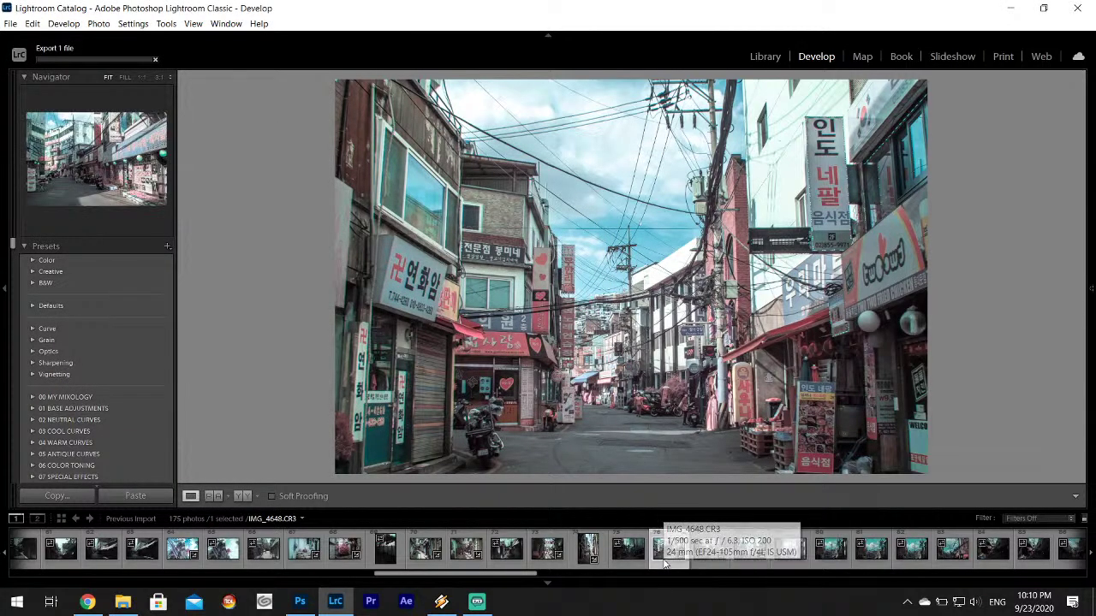
# - Look through the neighbouring street photos from IMG_4648 to IMG_4654 for another shot worth editing
pyautogui.click(667, 548)
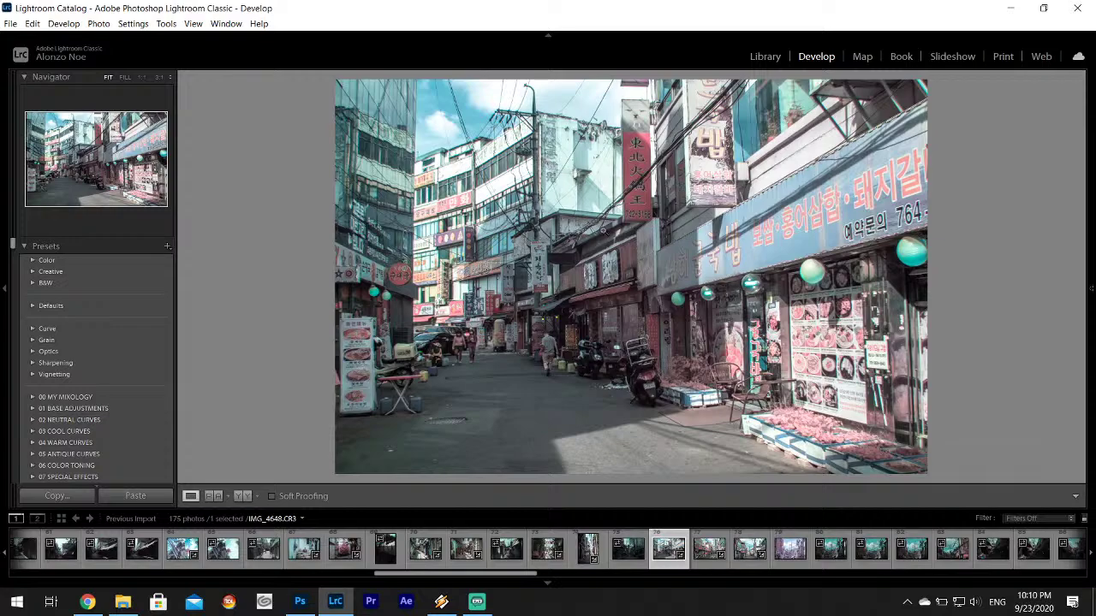
pyautogui.click(778, 554)
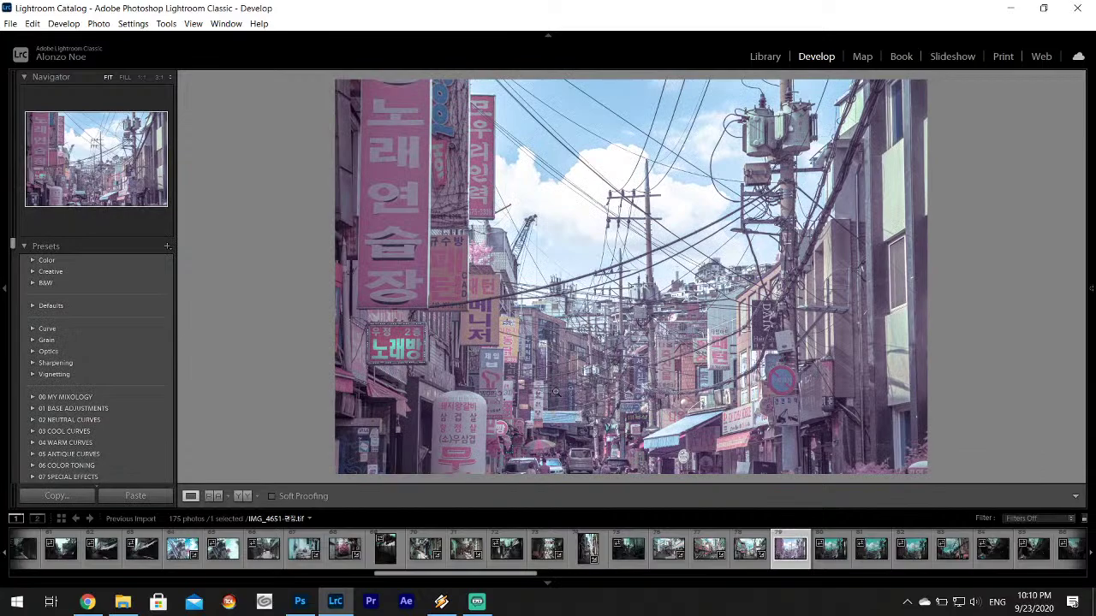
pyautogui.click(830, 556)
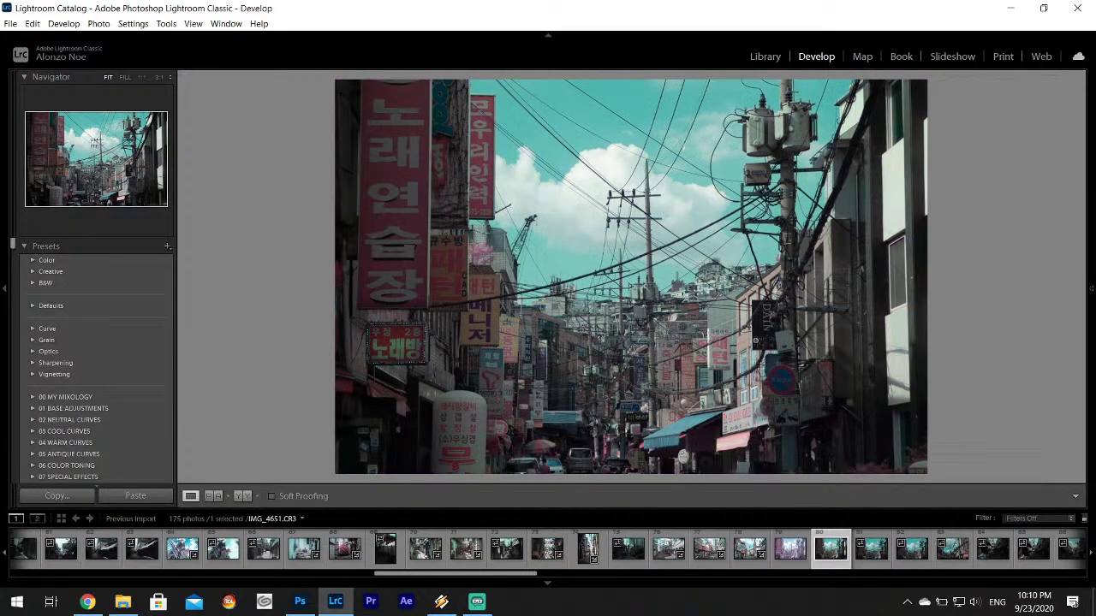
pyautogui.press('F8')
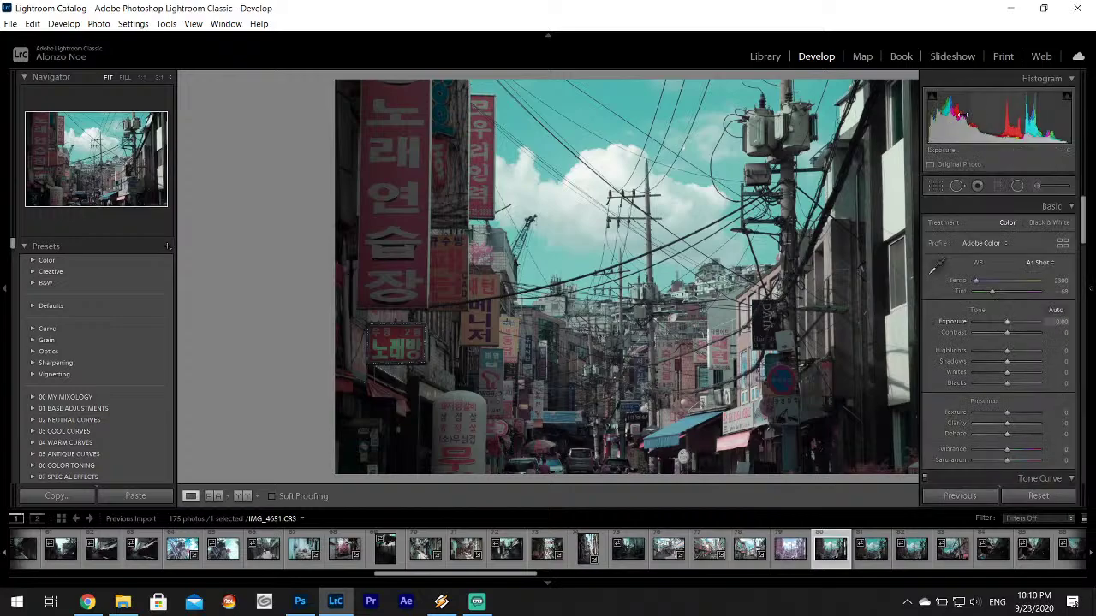
pyautogui.click(939, 187)
pyautogui.click(939, 186)
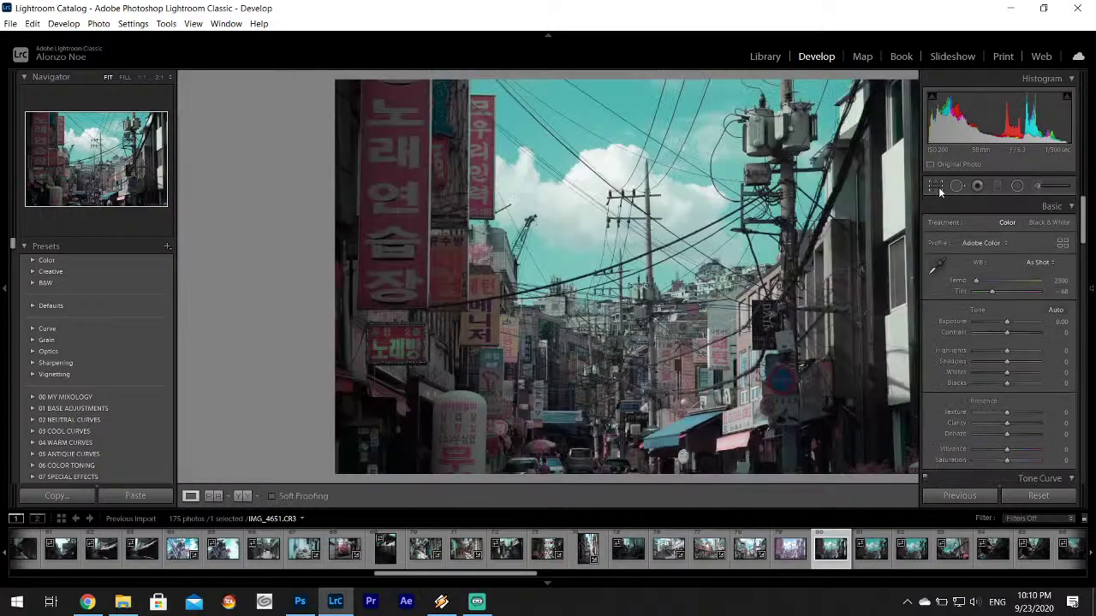
pyautogui.press('F8')
pyautogui.click(871, 535)
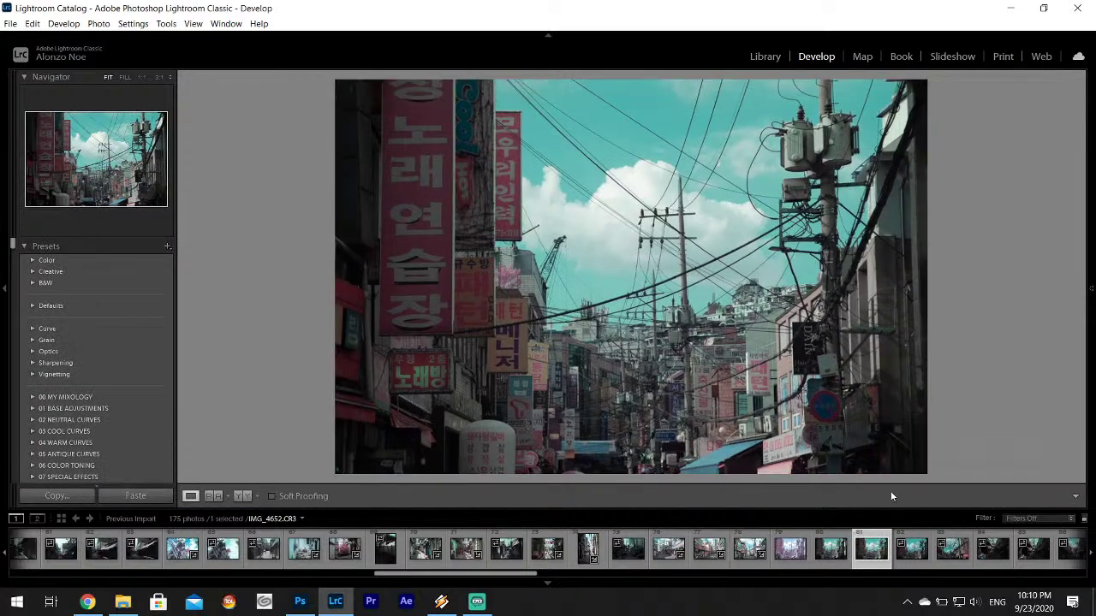
pyautogui.click(910, 548)
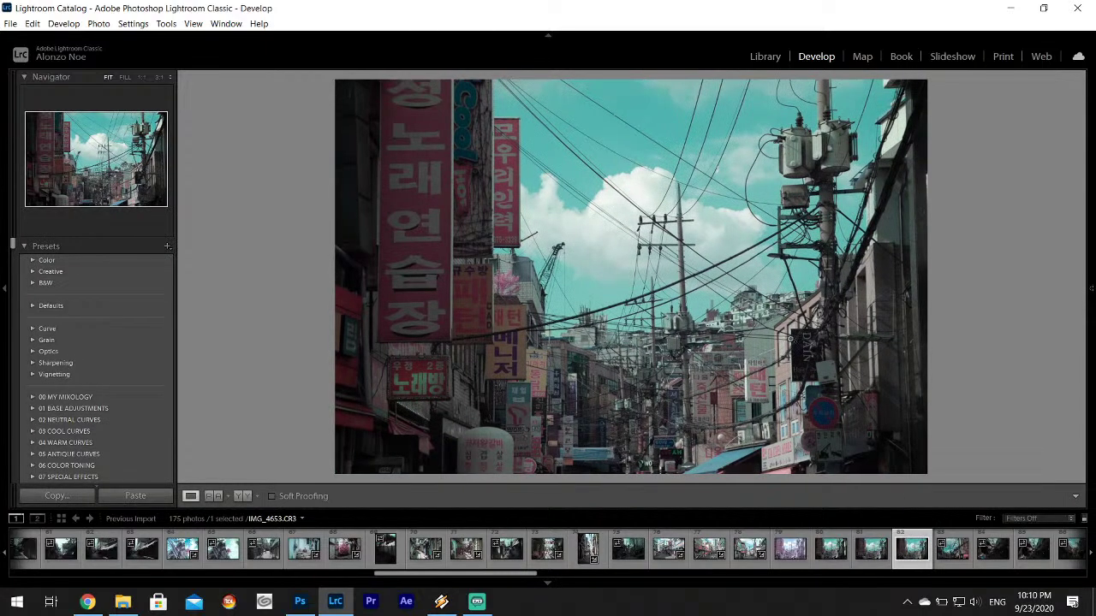
pyautogui.click(952, 548)
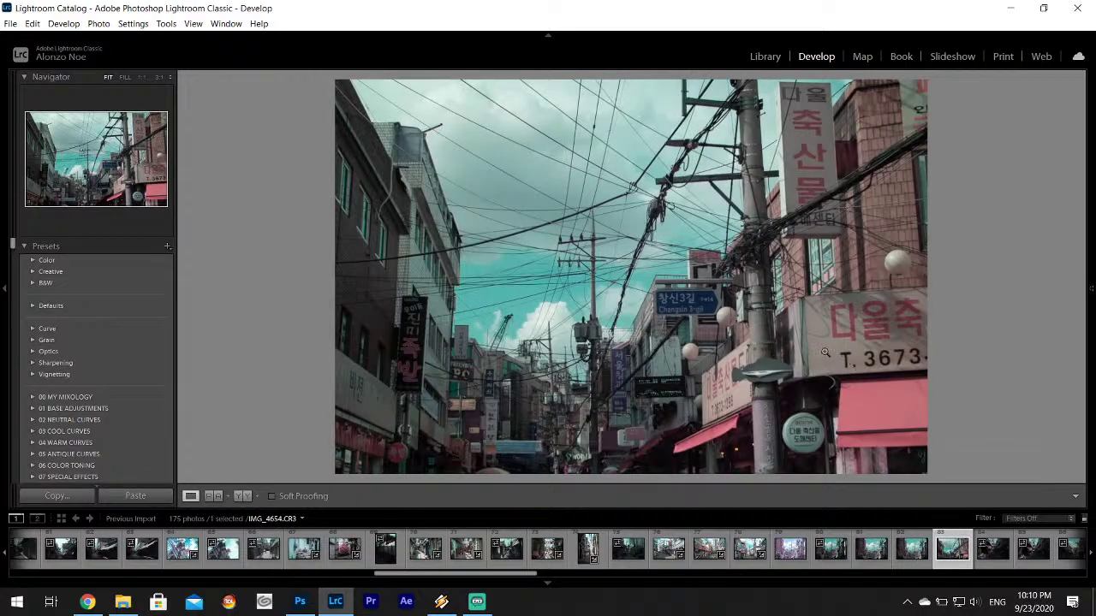
pyautogui.click(910, 555)
pyautogui.click(872, 552)
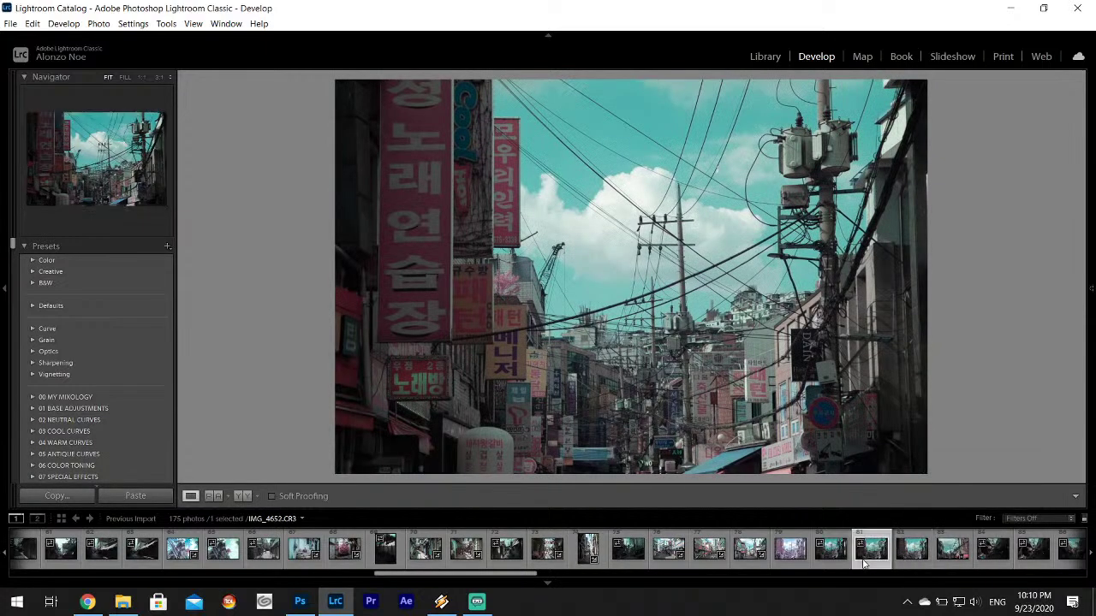
# - Compare the pink-toned IMG_4651-편집.tif edit with IMG_4650, and lower IMG_4650's contrast to -32
pyautogui.click(788, 553)
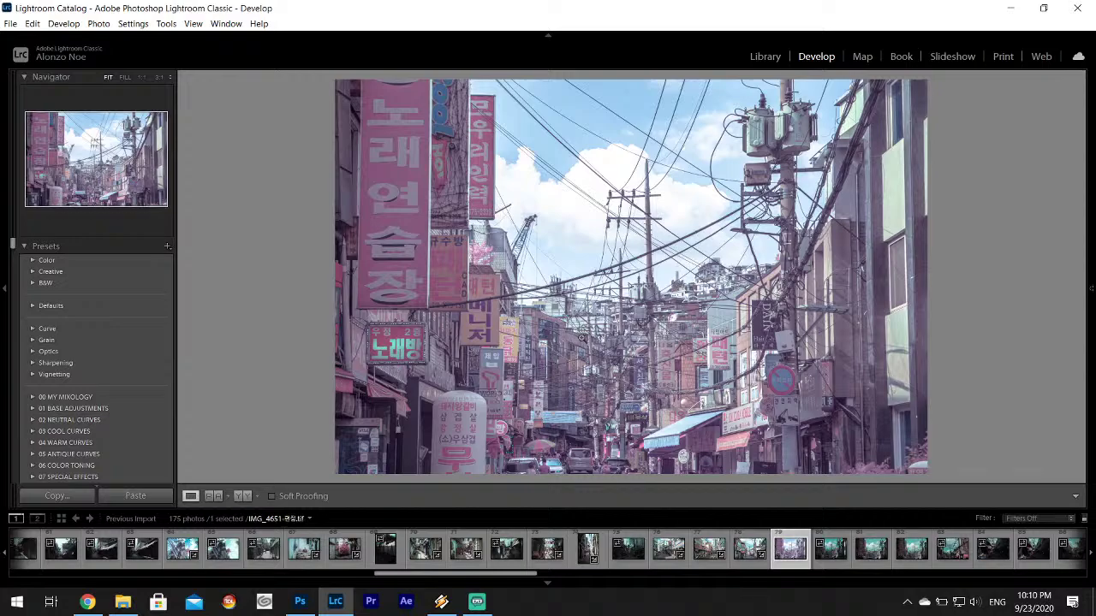
pyautogui.click(750, 553)
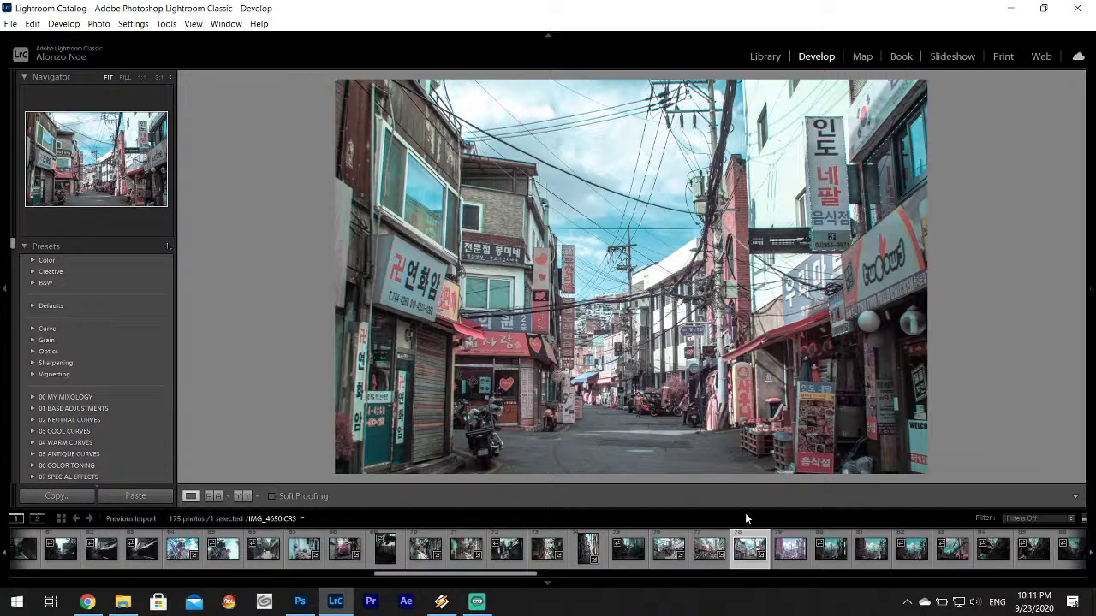
pyautogui.click(785, 558)
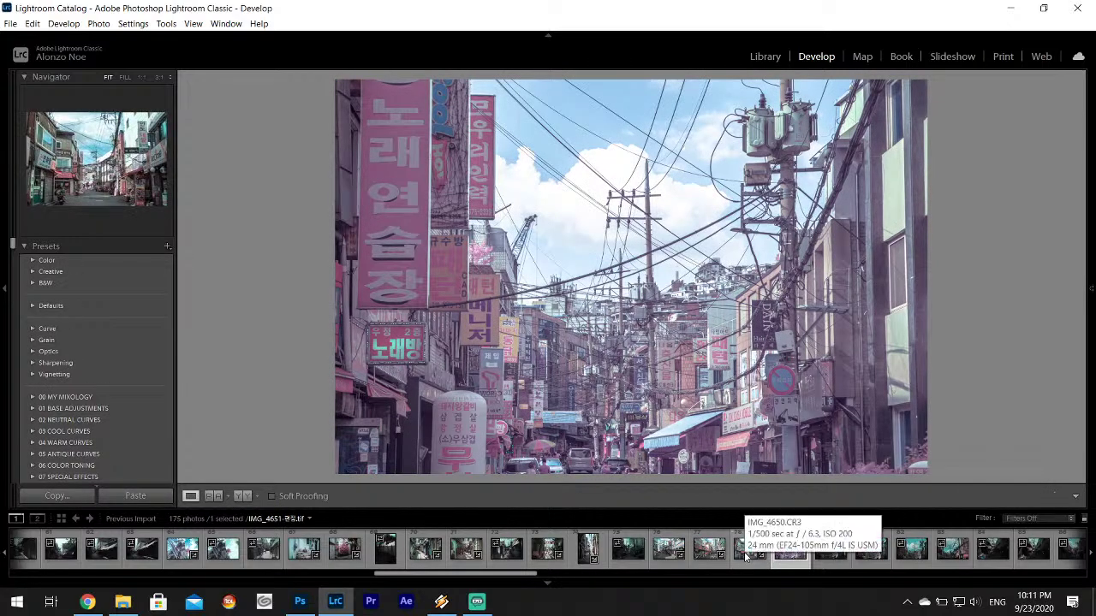
pyautogui.click(744, 556)
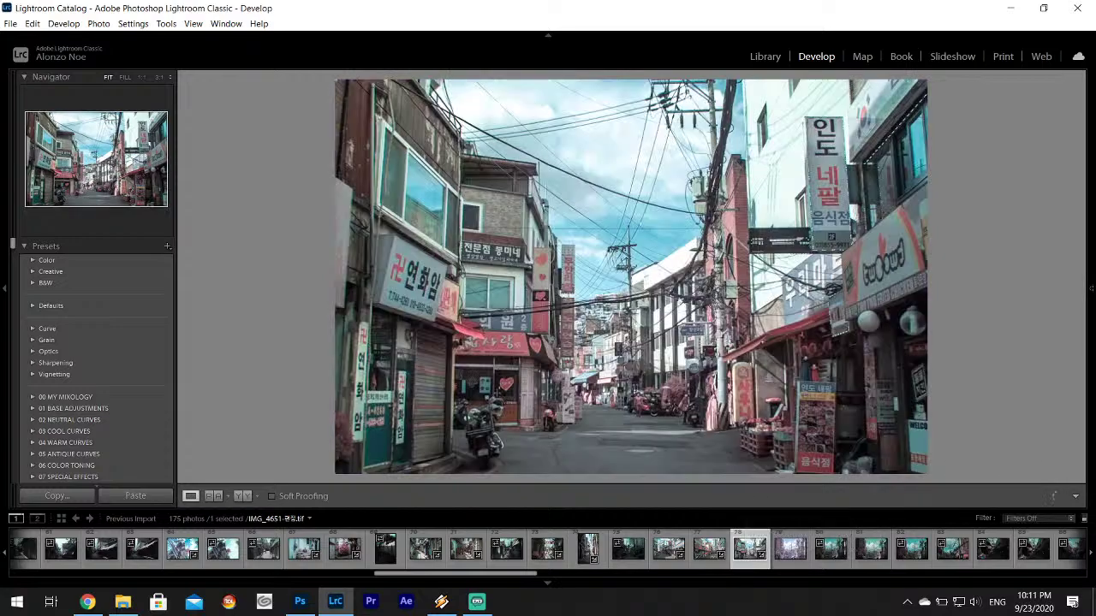
pyautogui.moveTo(1089, 327)
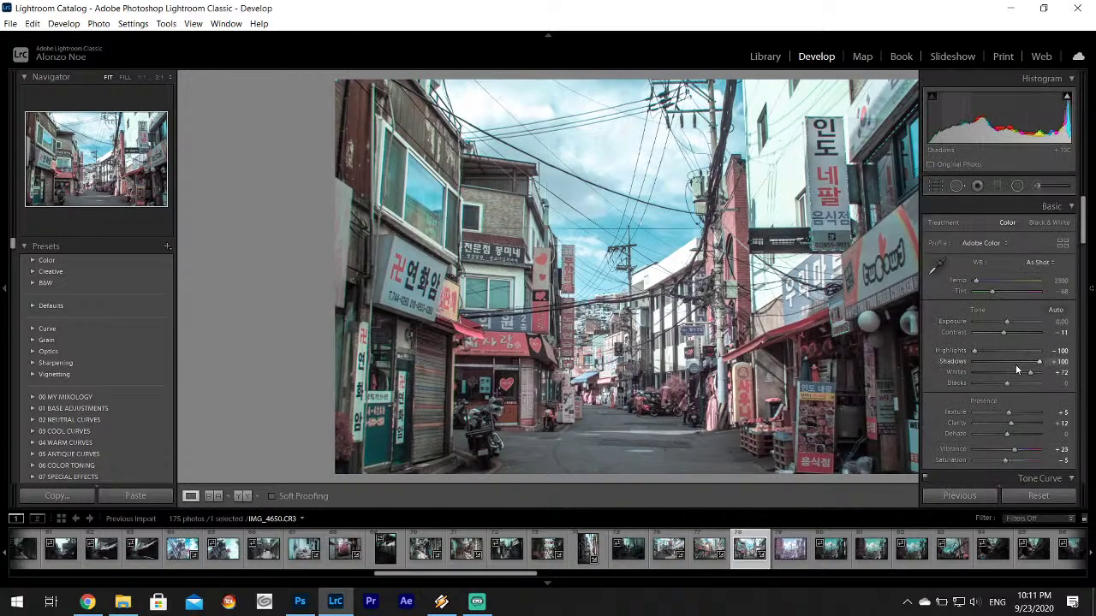
pyautogui.press('Right')
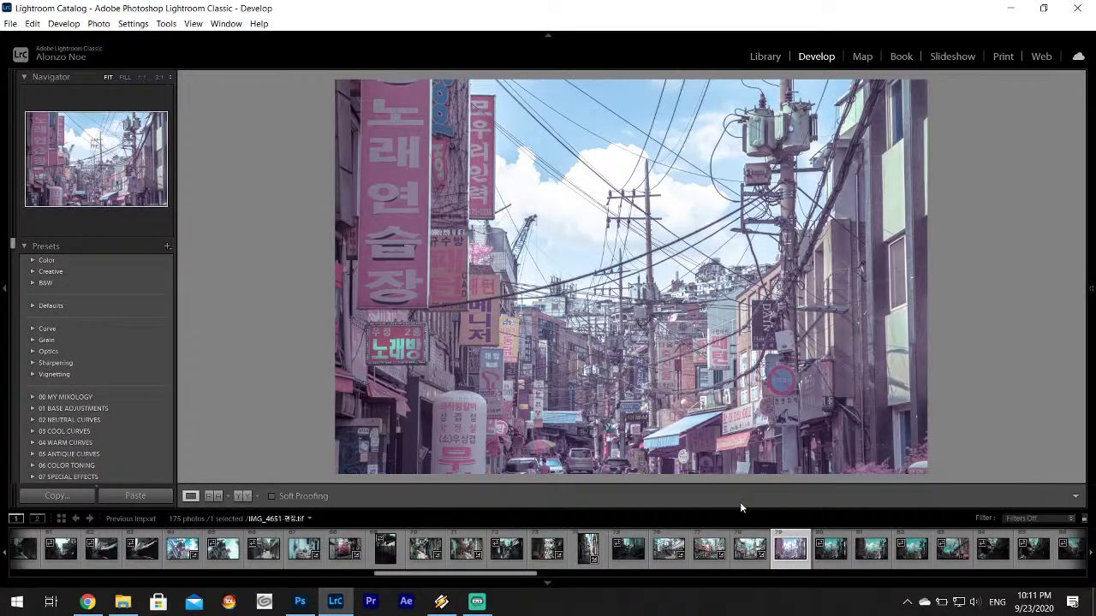
pyautogui.click(741, 554)
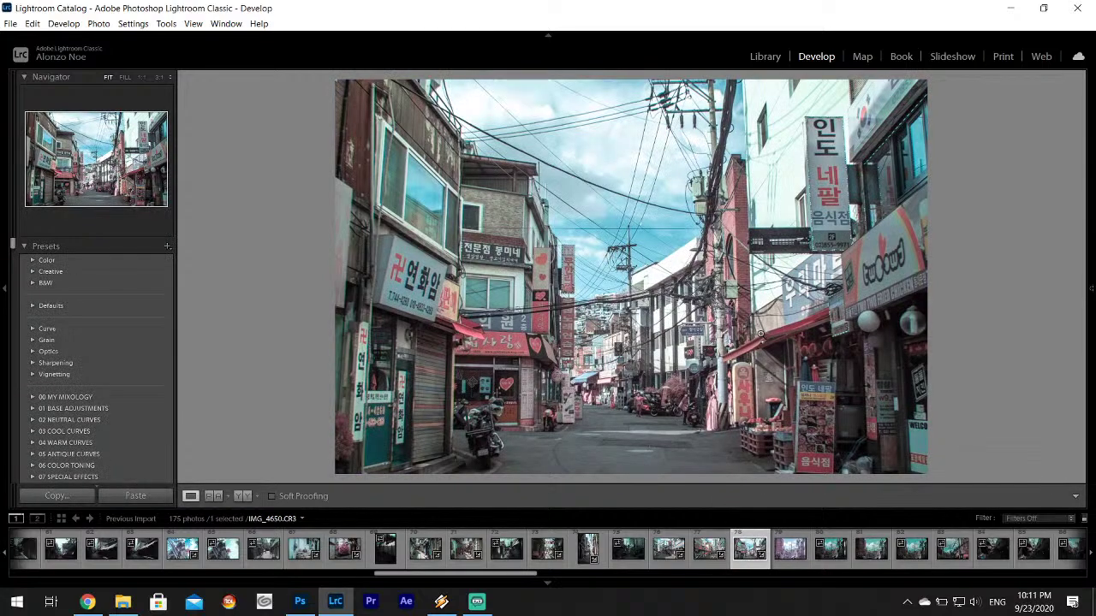
pyautogui.moveTo(1092, 290)
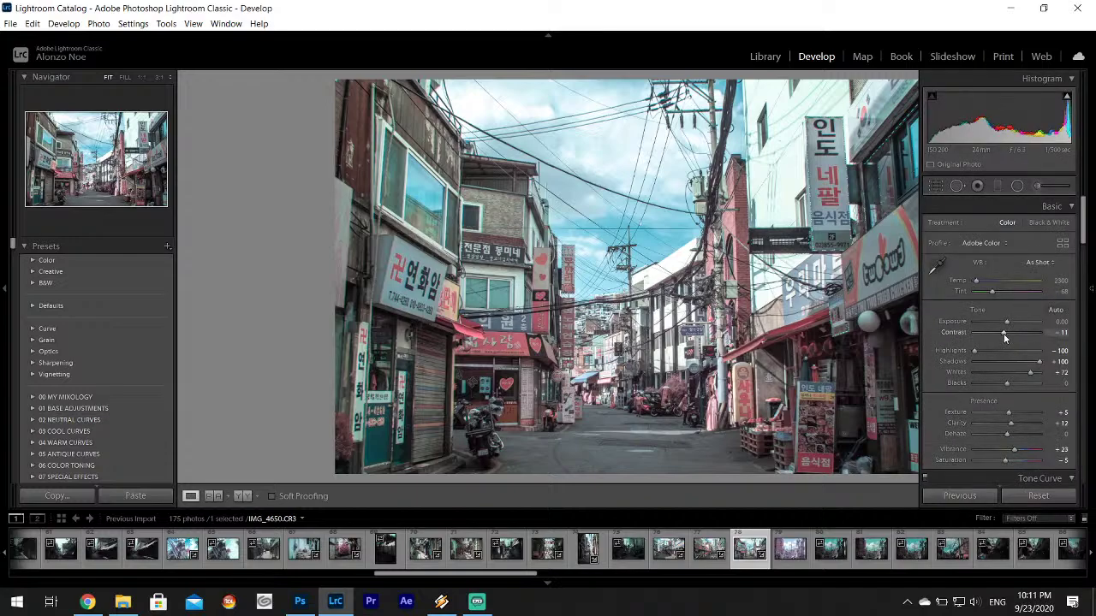
pyautogui.moveTo(1000, 334); pyautogui.dragTo(997, 334)
# - Try a white balance sampled from the road surface in IMG_4650, and undo it
pyautogui.press('w')
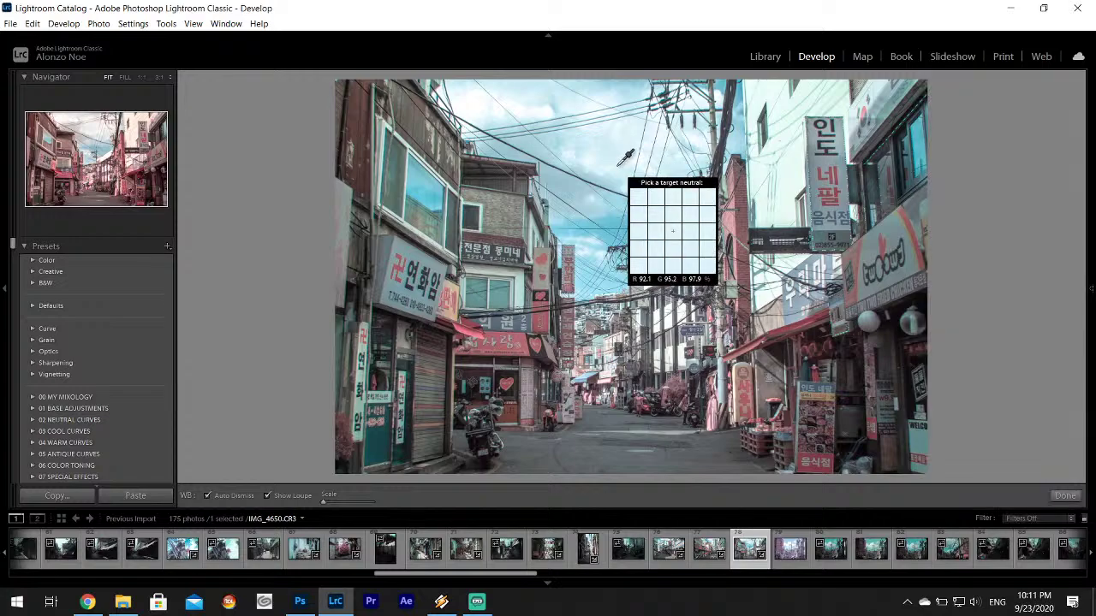
pyautogui.click(571, 448)
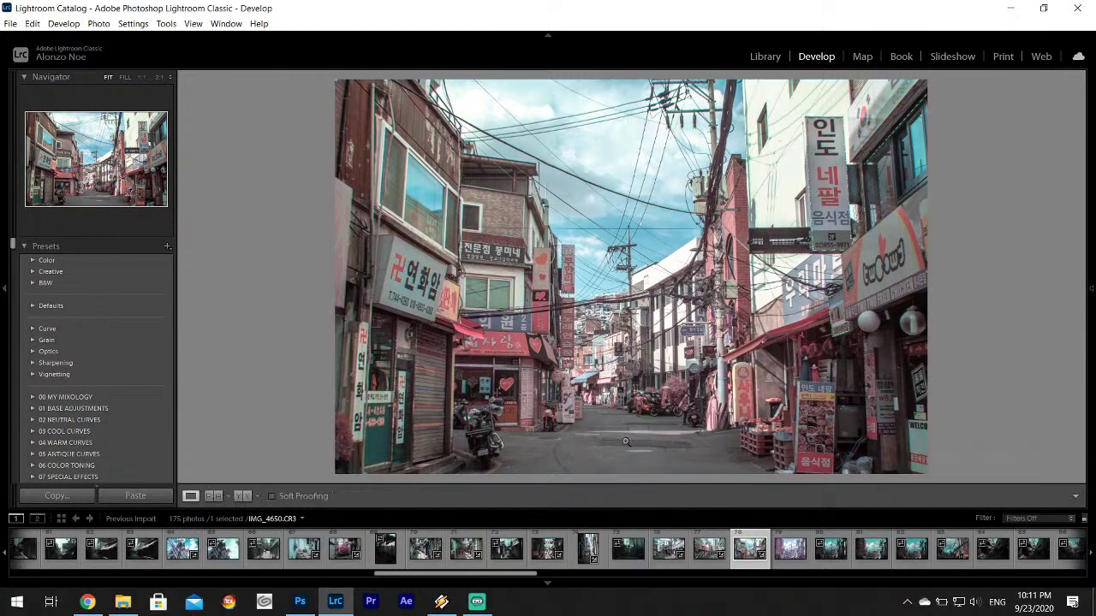
pyautogui.click(32, 23)
pyautogui.click(68, 37)
# - Tint IMG_4650's shadows bluish purple with split toning at hue 256 and saturation 18
pyautogui.moveTo(1093, 280)
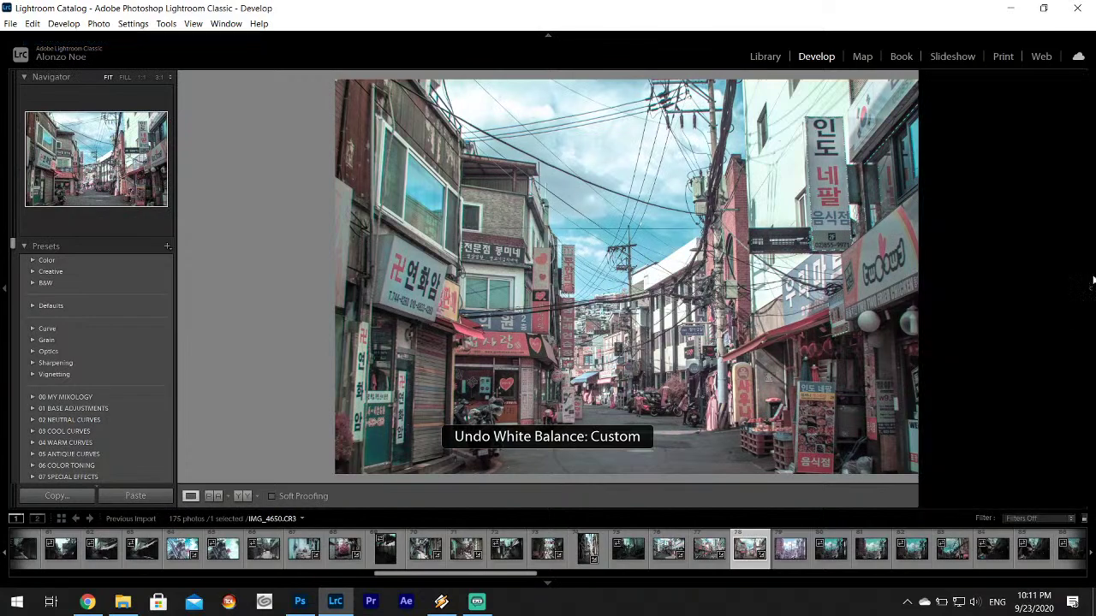
pyautogui.scroll(-10, 1048, 369)
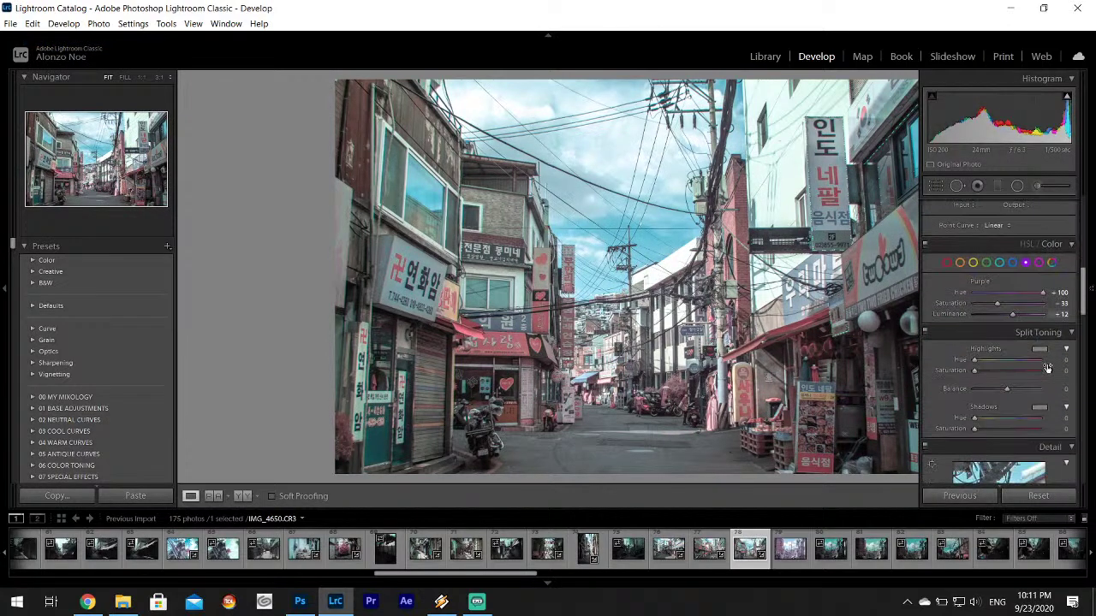
pyautogui.click(1039, 408)
pyautogui.moveTo(974, 435); pyautogui.dragTo(953, 449)
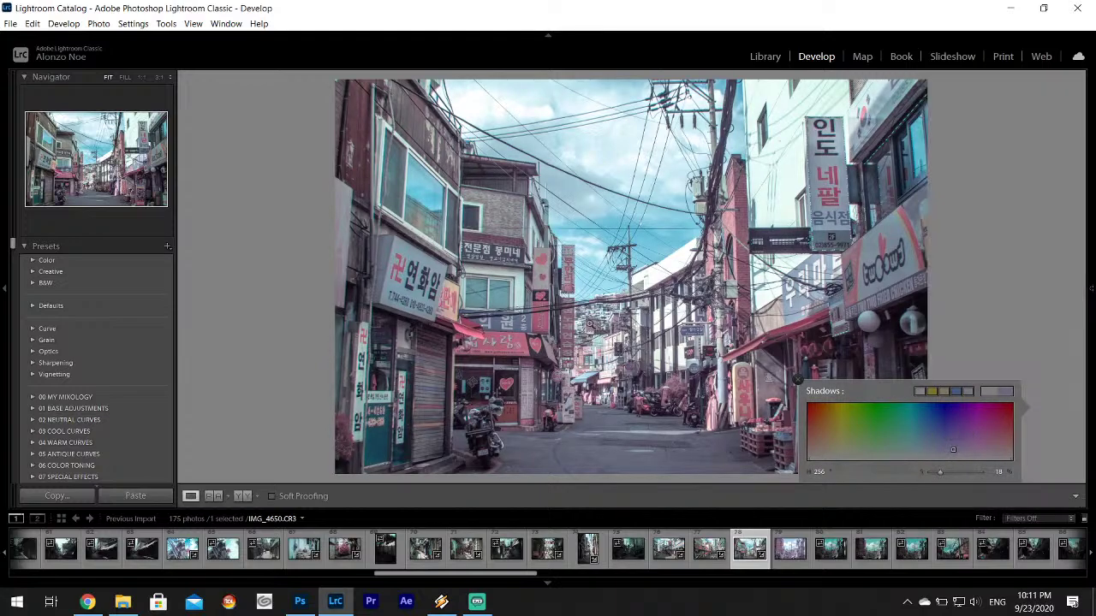
# - Check IMG_4650's toning against the IMG_4651-편집.tif edit, and reduce IMG_4650's saturation to -33
pyautogui.click(789, 550)
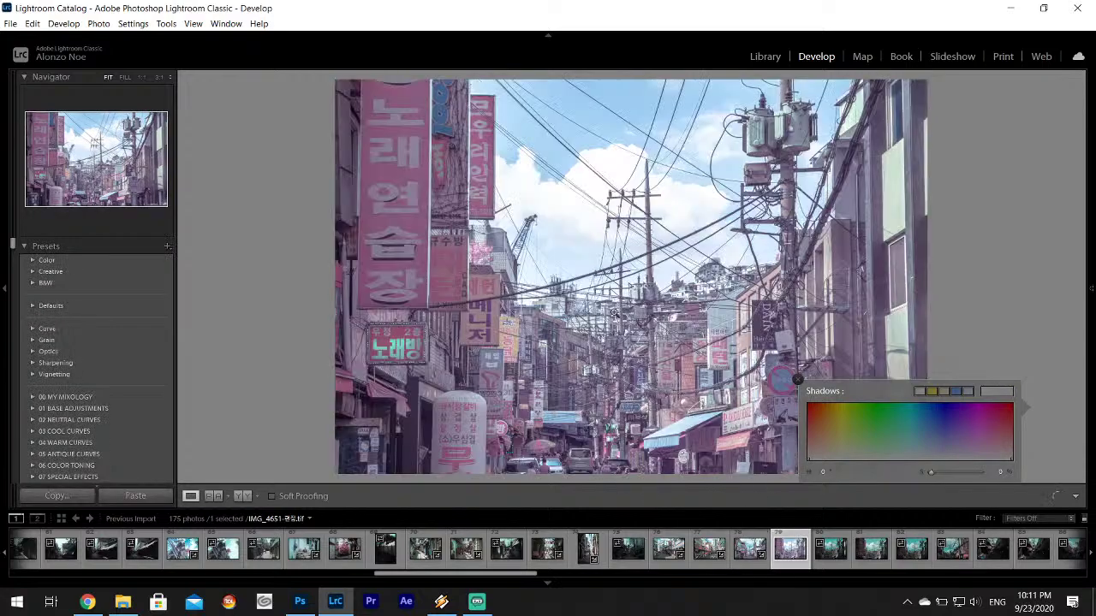
pyautogui.click(538, 355)
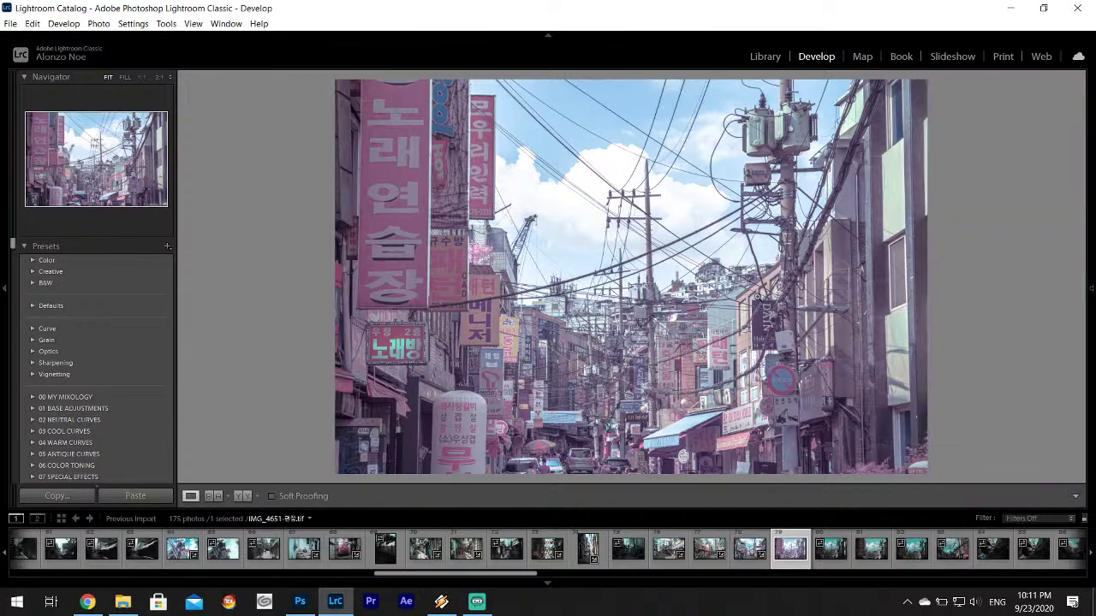
pyautogui.moveTo(1089, 257)
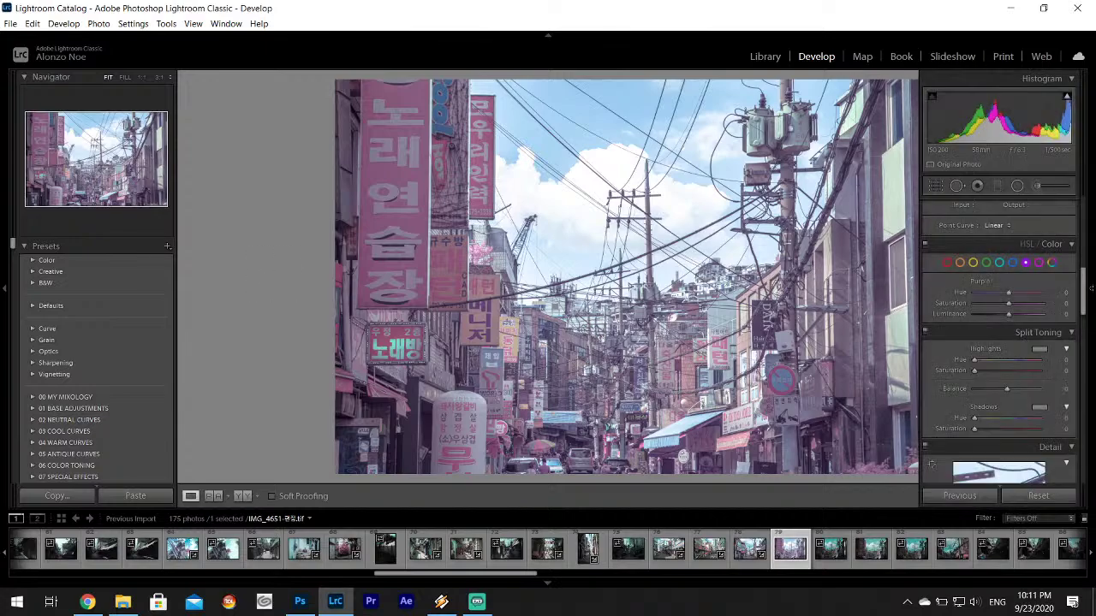
pyautogui.click(745, 558)
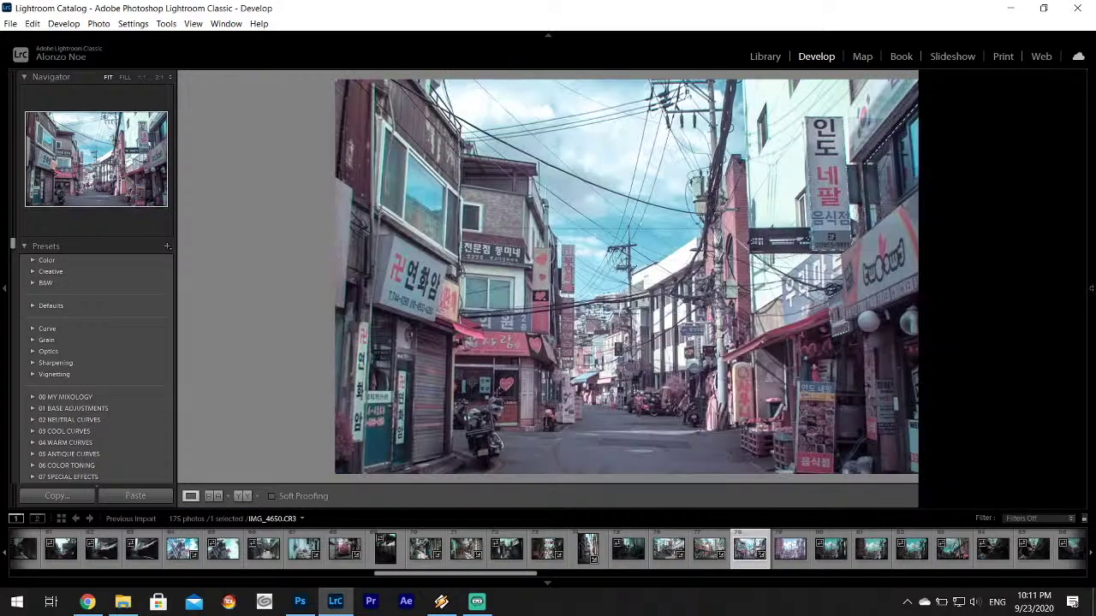
pyautogui.scroll(8, 1074, 291)
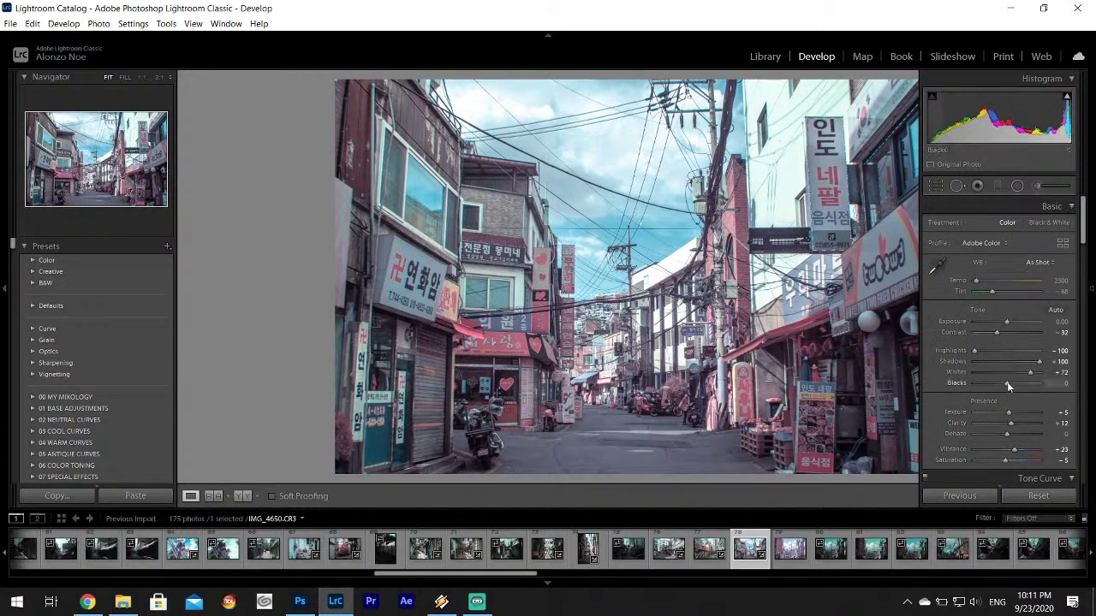
pyautogui.moveTo(1004, 459); pyautogui.dragTo(997, 459)
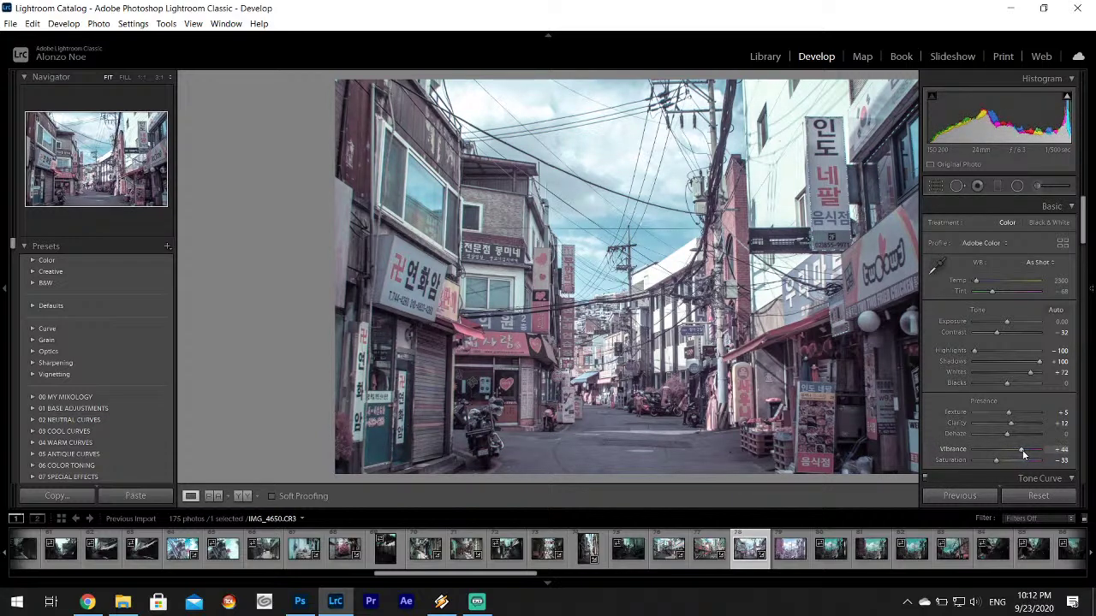
# - Strengthen IMG_4650's bluish purple shadow tint to hue 261 and saturation 39, and compare it with the IMG_4651-편집.tif edit
pyautogui.moveTo(1081, 212); pyautogui.dragTo(1081, 287)
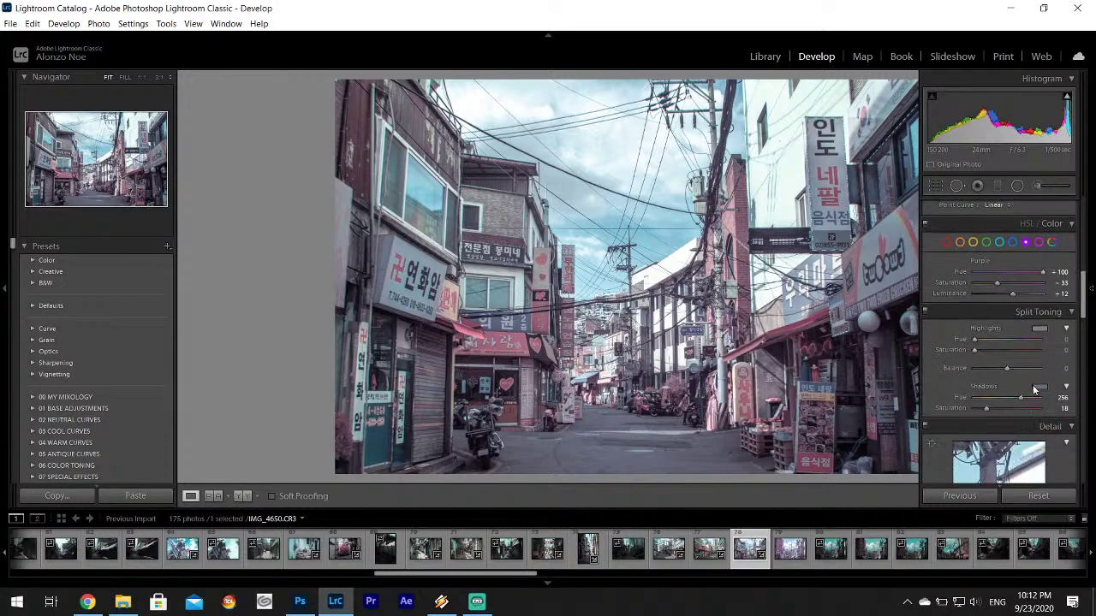
pyautogui.click(1038, 387)
pyautogui.click(956, 422)
pyautogui.moveTo(954, 424); pyautogui.dragTo(957, 419)
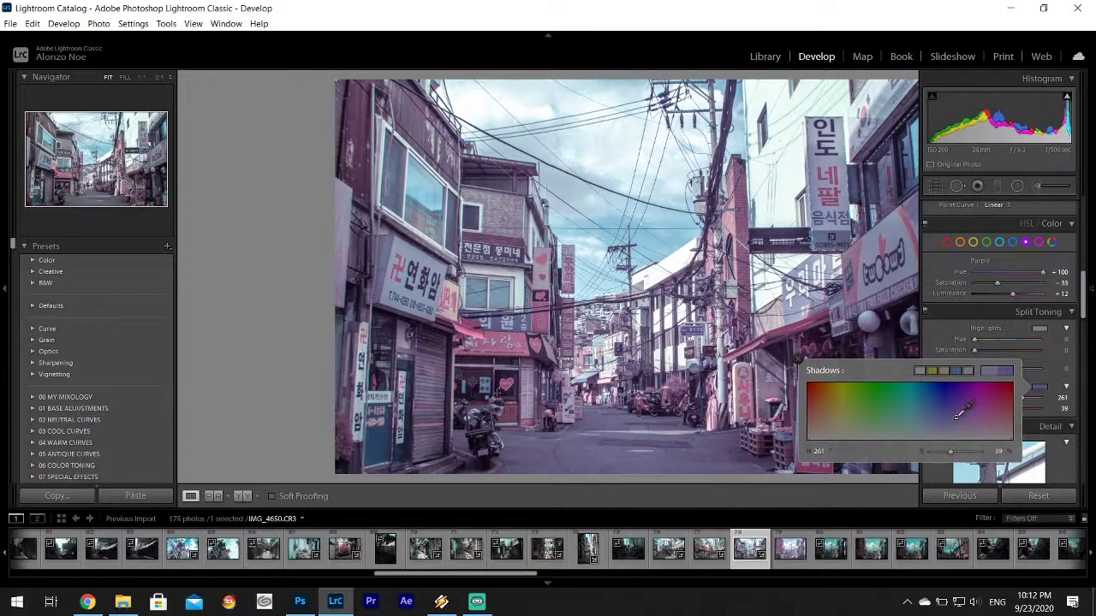
pyautogui.press('F8')
pyautogui.click(798, 357)
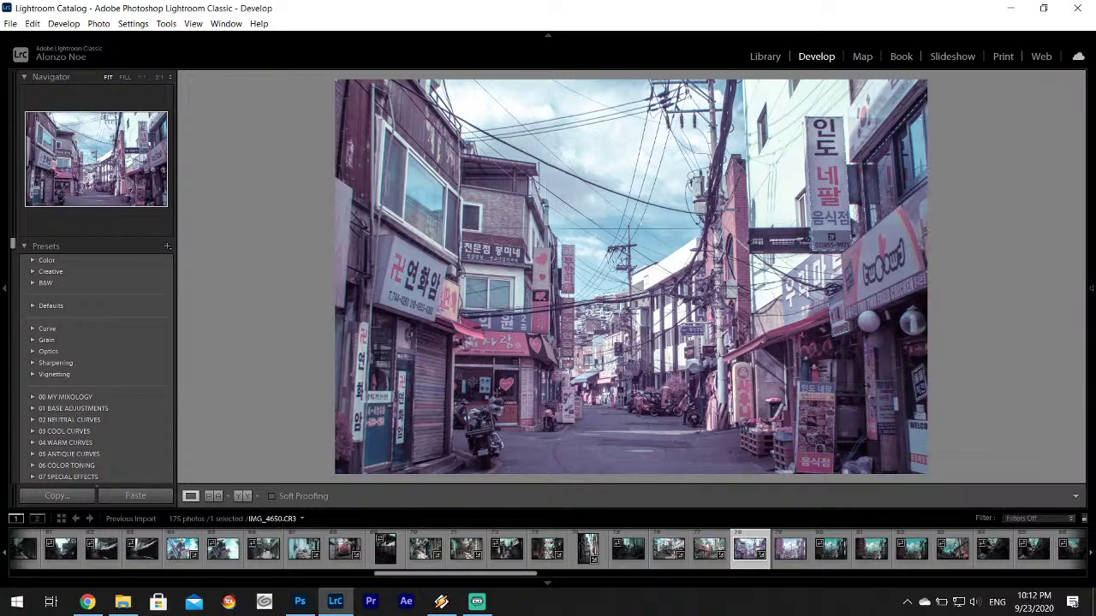
pyautogui.click(781, 548)
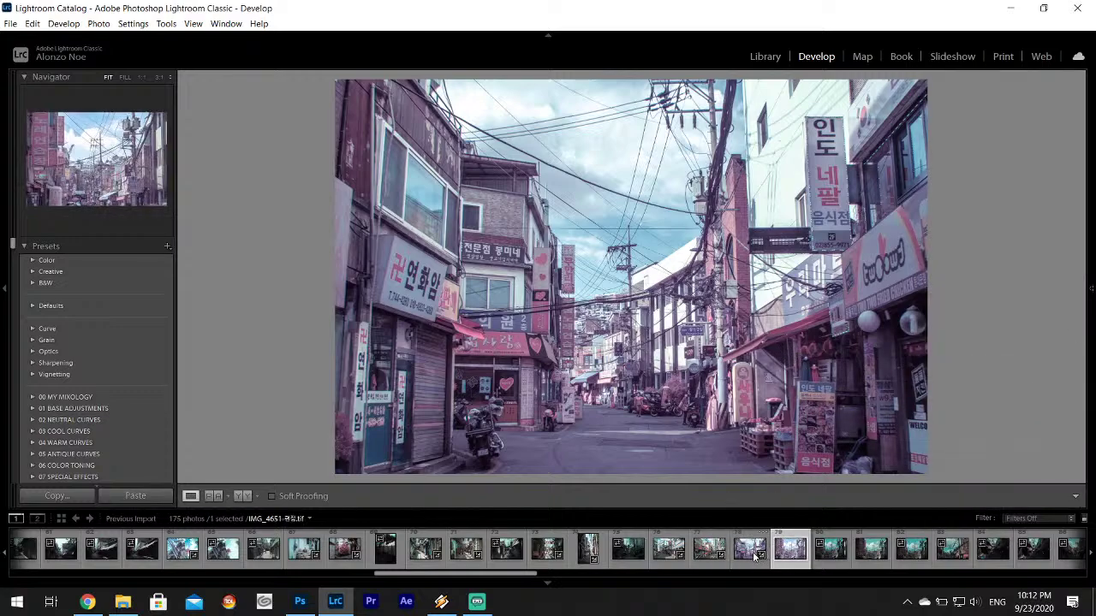
pyautogui.click(754, 556)
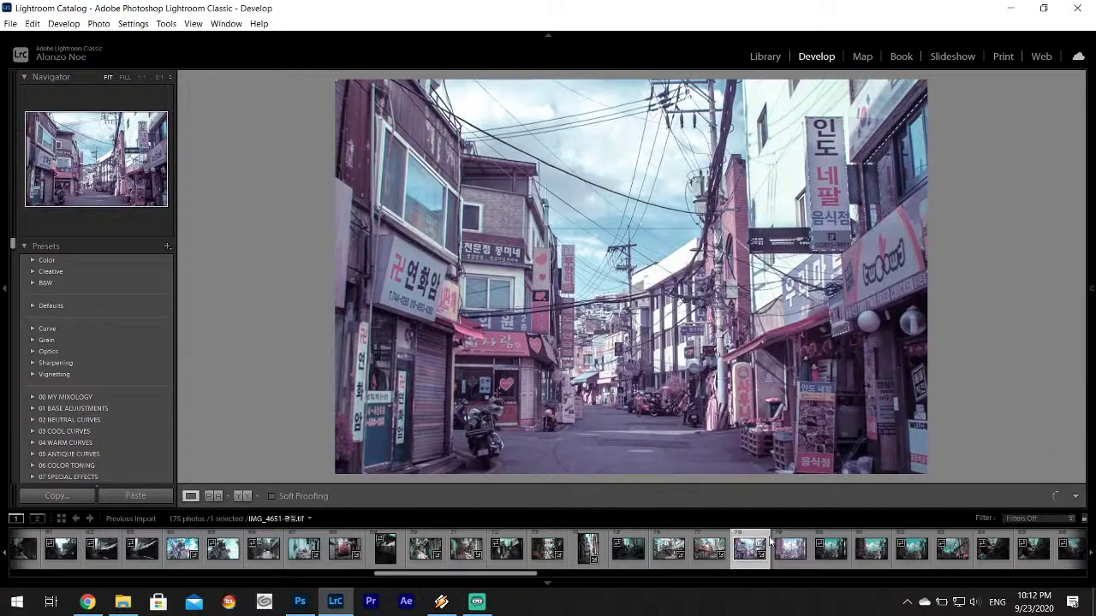
# - Lift the black point of IMG_4650's tone curve with a shadow point at input 54, output 61, and set texture to +11
pyautogui.moveTo(1086, 275)
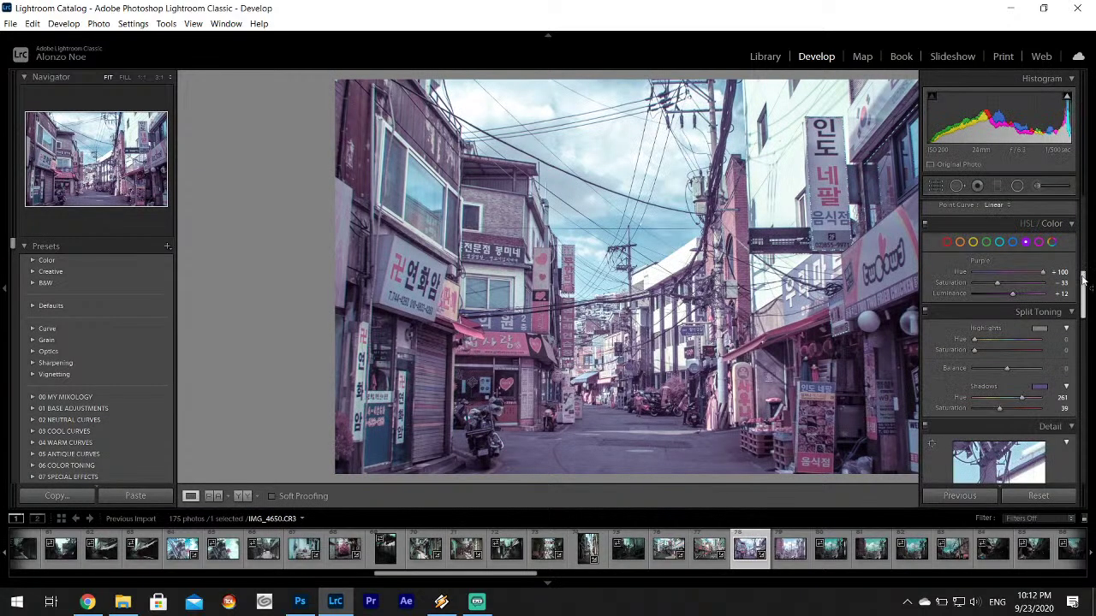
pyautogui.scroll(4, 947, 363)
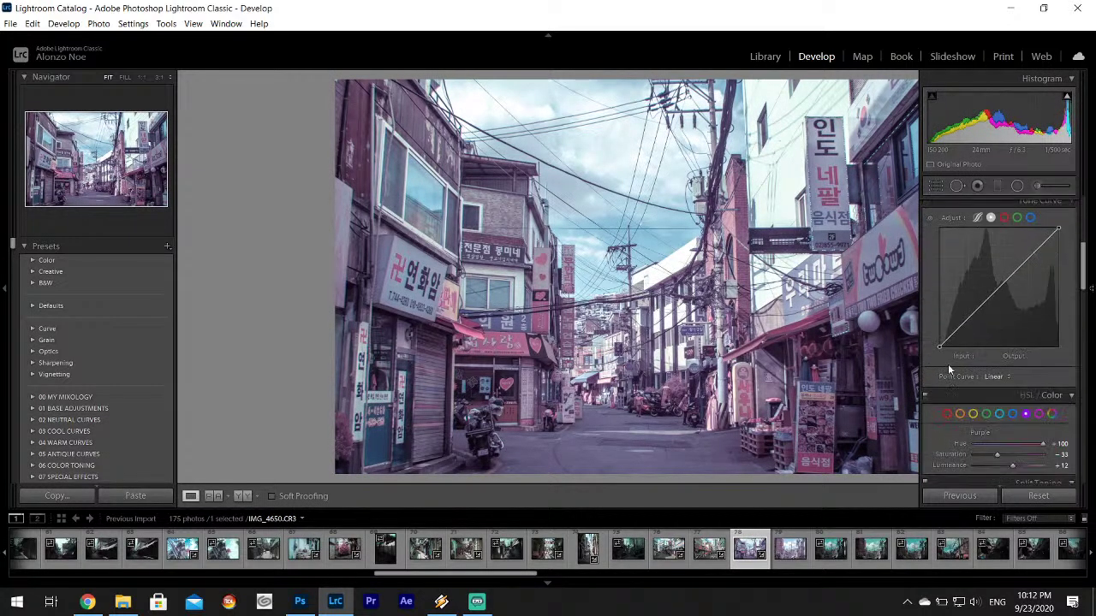
pyautogui.moveTo(940, 347); pyautogui.dragTo(937, 341)
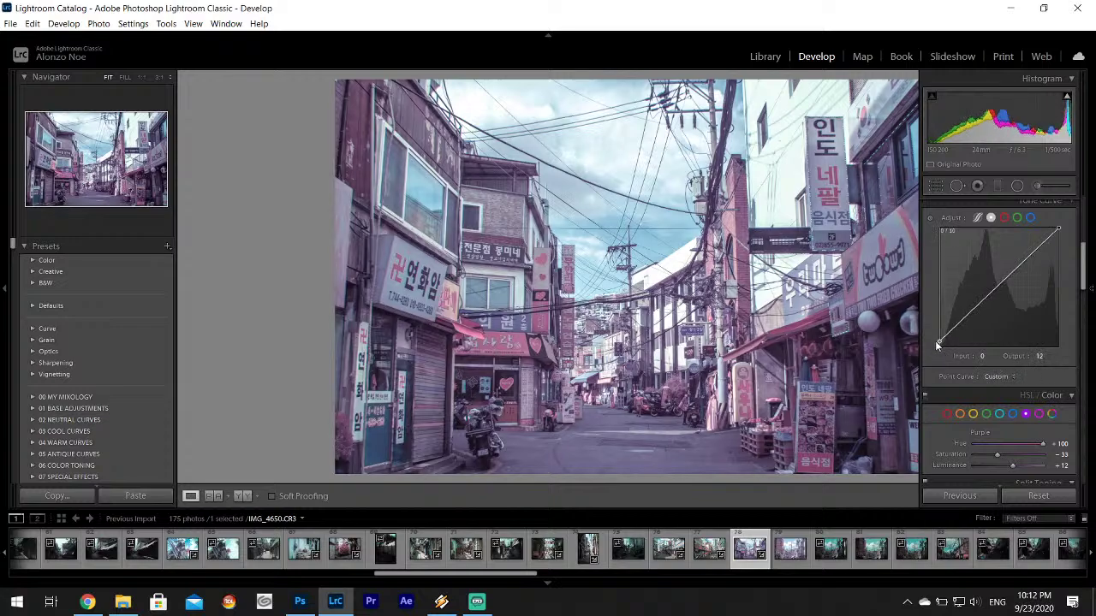
pyautogui.click(964, 321)
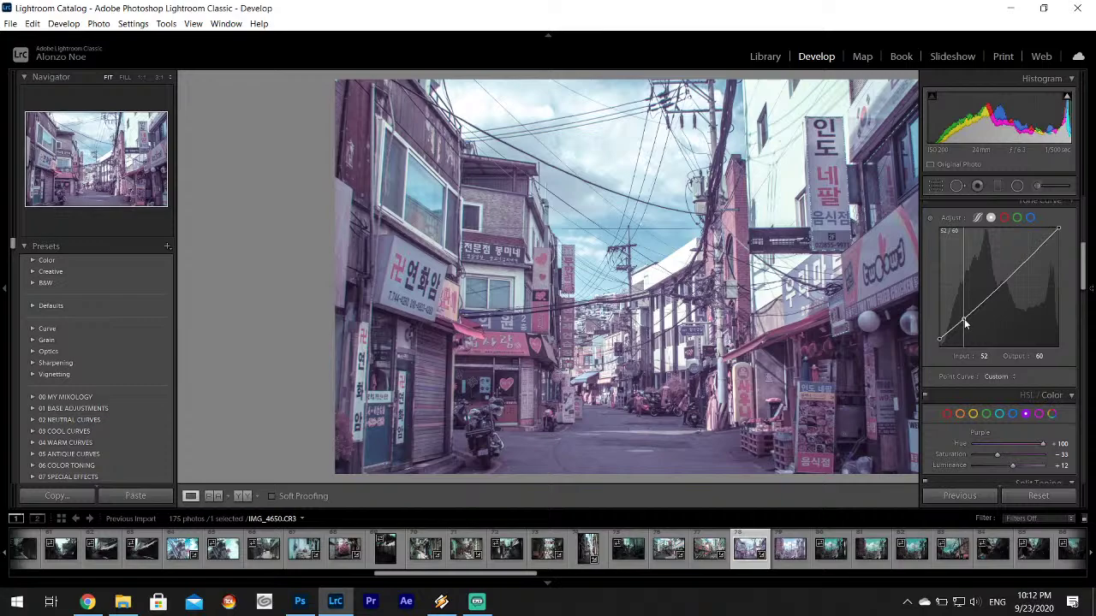
pyautogui.moveTo(964, 319); pyautogui.dragTo(964, 318)
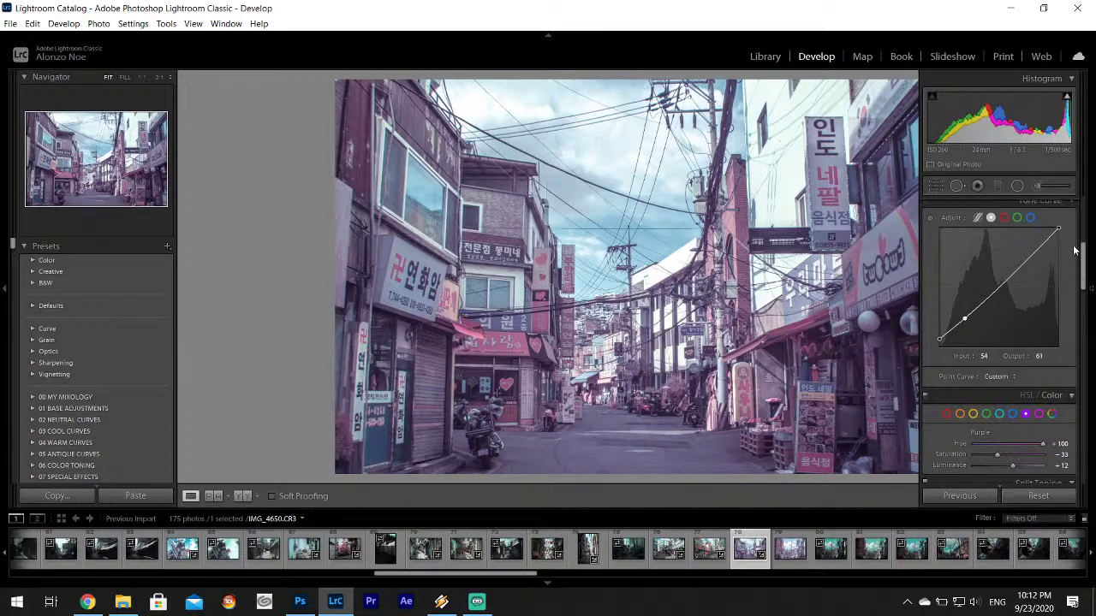
pyautogui.moveTo(1080, 248); pyautogui.dragTo(1080, 206)
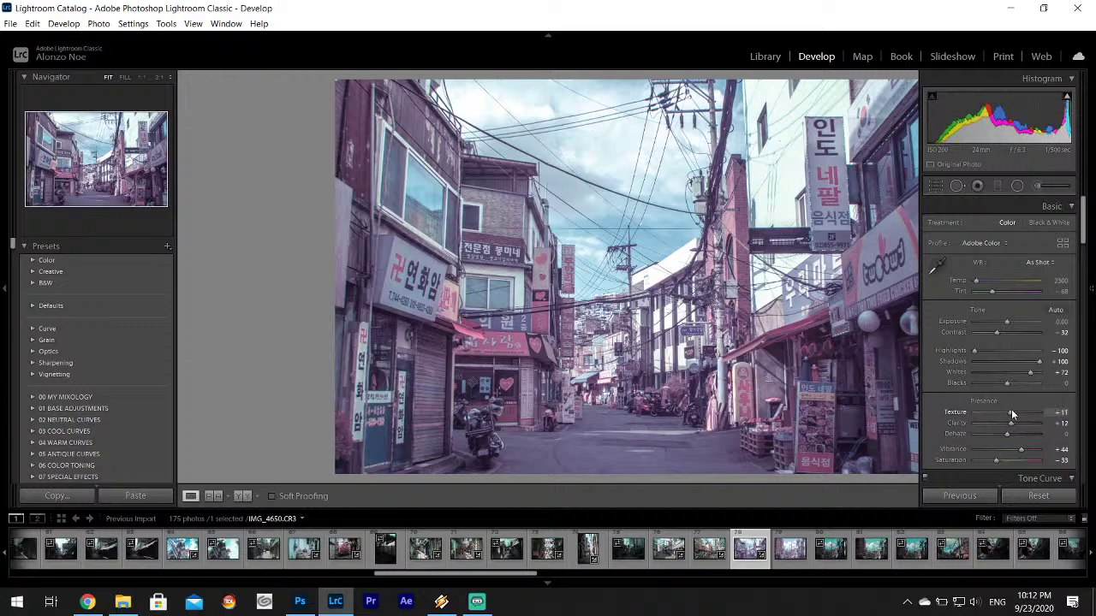
# - Examine the clouds, power lines and rooftops of the IMG_4651-편집.tif edit at 1:1 magnification, and return to the full image
pyautogui.click(789, 548)
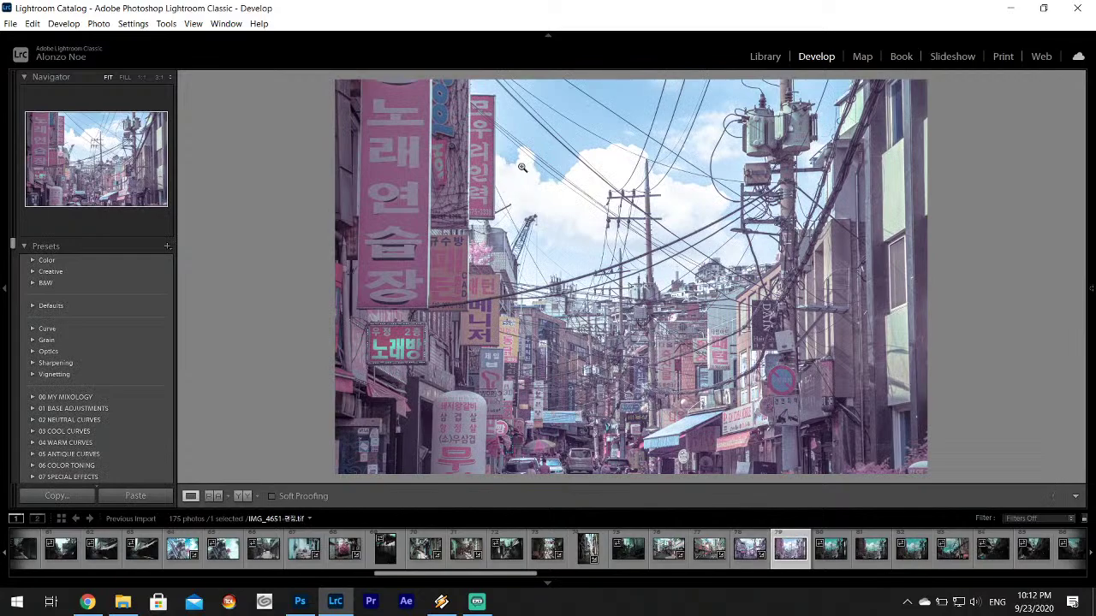
pyautogui.click(523, 167)
pyautogui.moveTo(636, 232); pyautogui.dragTo(367, 399)
pyautogui.moveTo(634, 305); pyautogui.dragTo(418, 248)
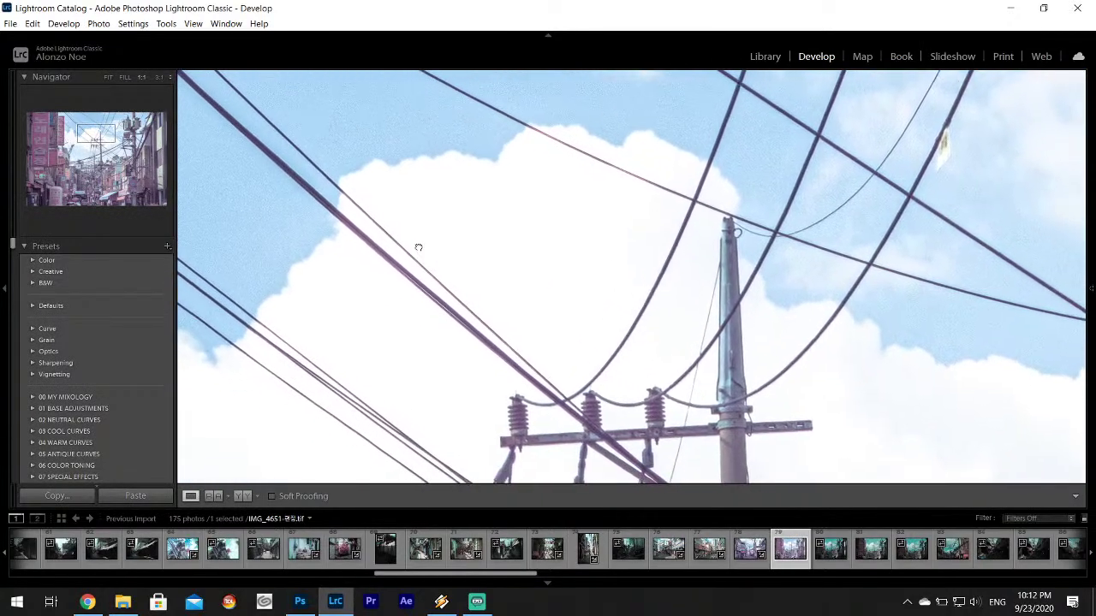
pyautogui.moveTo(609, 336); pyautogui.dragTo(572, 248)
pyautogui.moveTo(653, 323); pyautogui.dragTo(654, 184)
pyautogui.moveTo(709, 346); pyautogui.dragTo(690, 250)
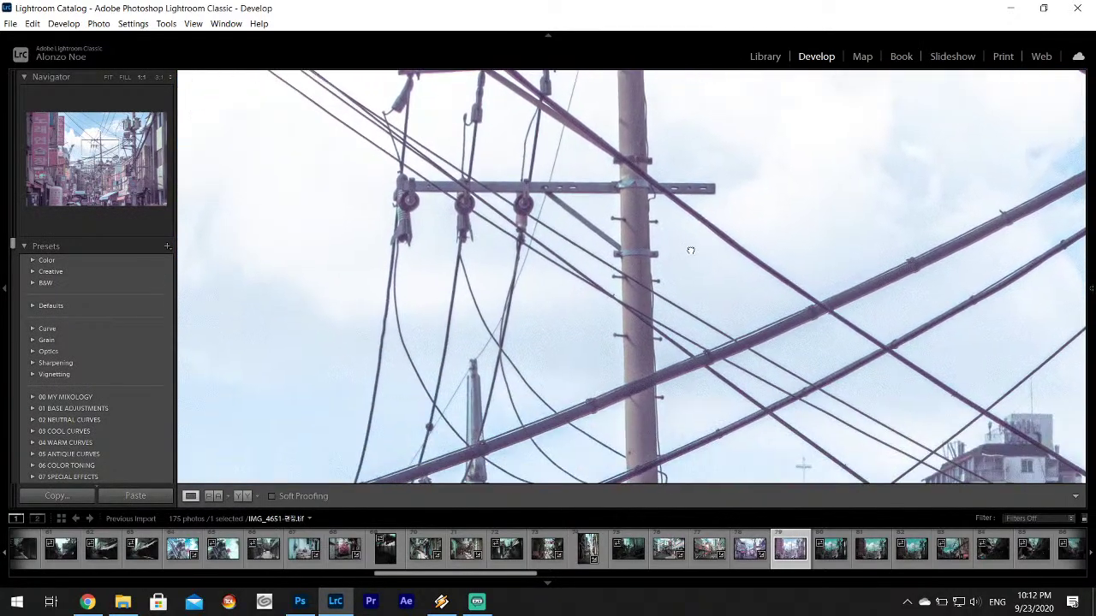
pyautogui.moveTo(661, 392); pyautogui.dragTo(606, 291)
pyautogui.moveTo(625, 402); pyautogui.dragTo(600, 257)
pyautogui.moveTo(616, 360); pyautogui.dragTo(598, 264)
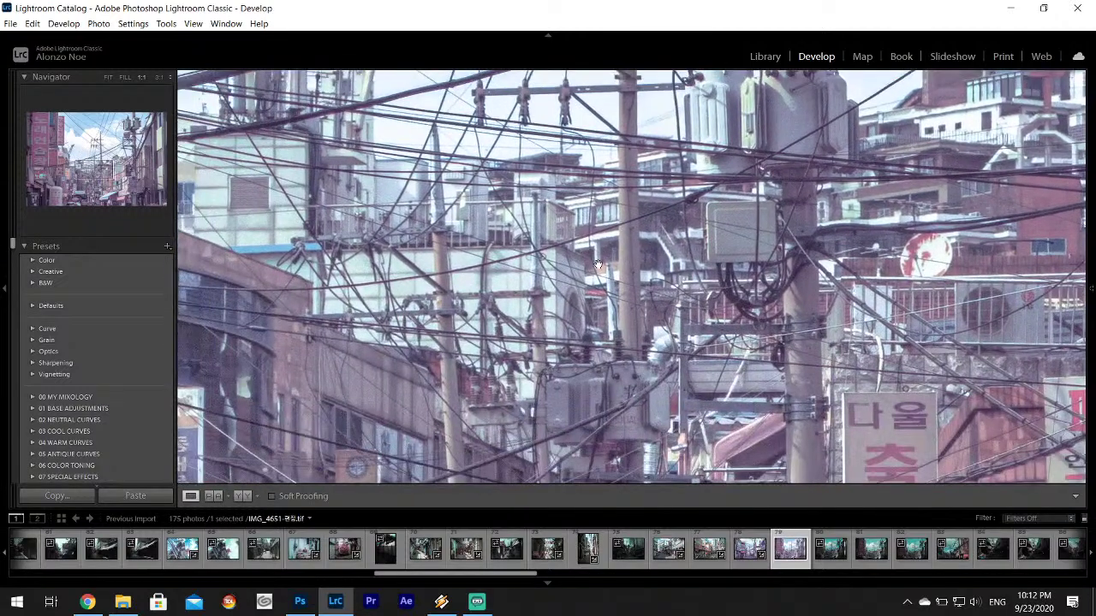
pyautogui.click(598, 264)
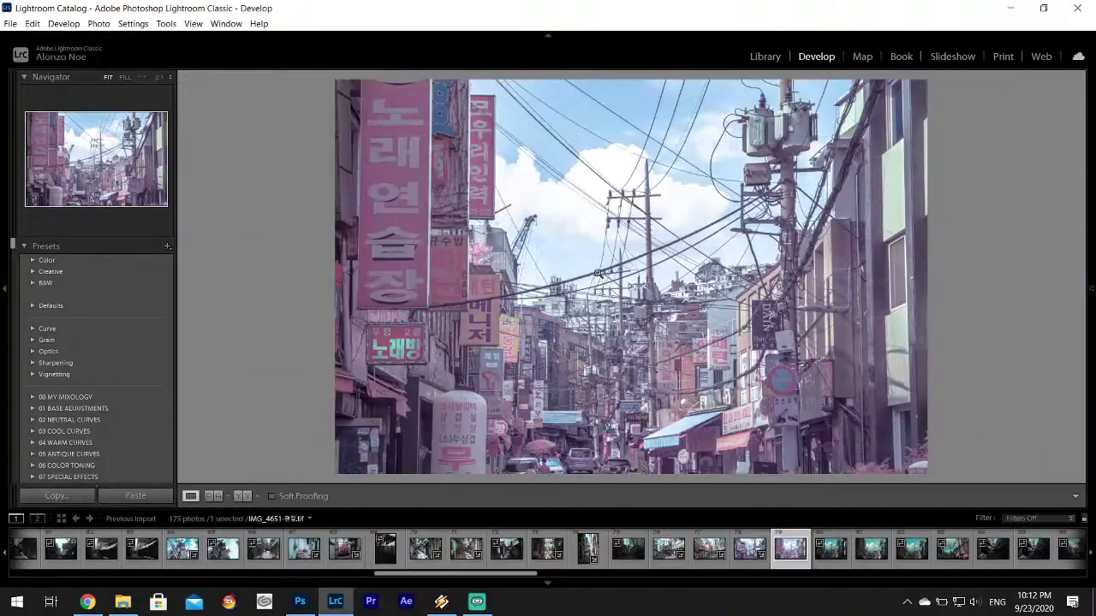
# - Set IMG_4650's saturation to -19 and compare its colours with the IMG_4651-편집.tif edit
pyautogui.click(750, 558)
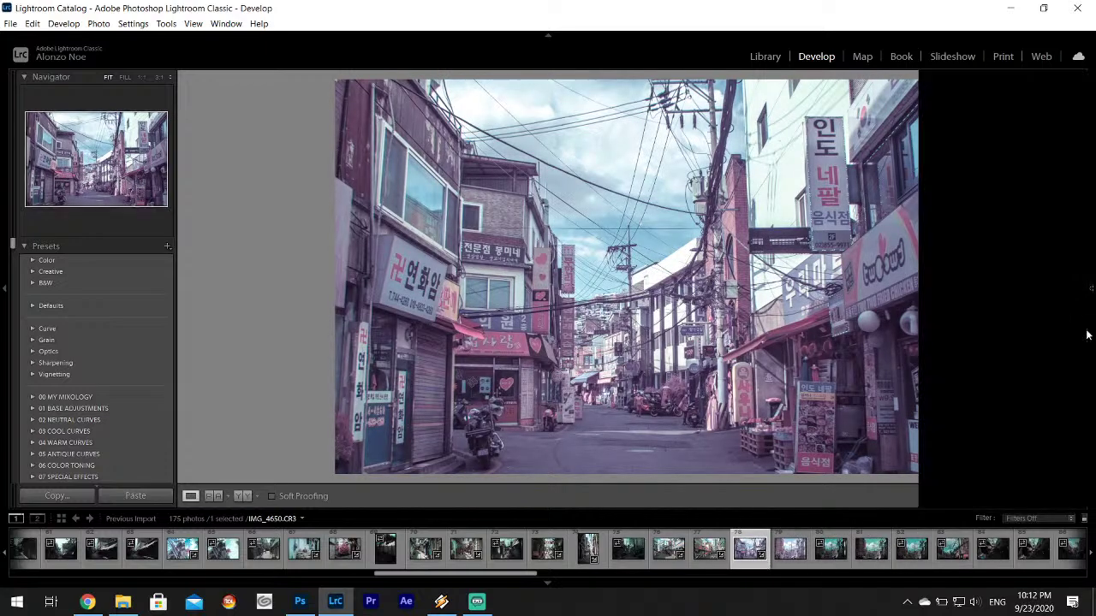
pyautogui.moveTo(1090, 335)
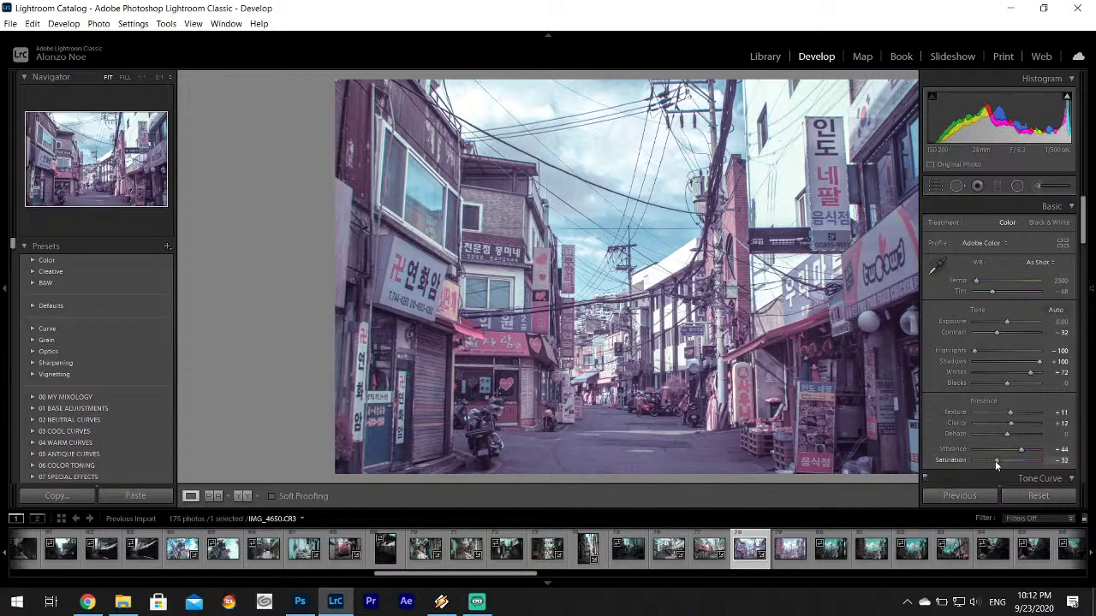
pyautogui.click(796, 552)
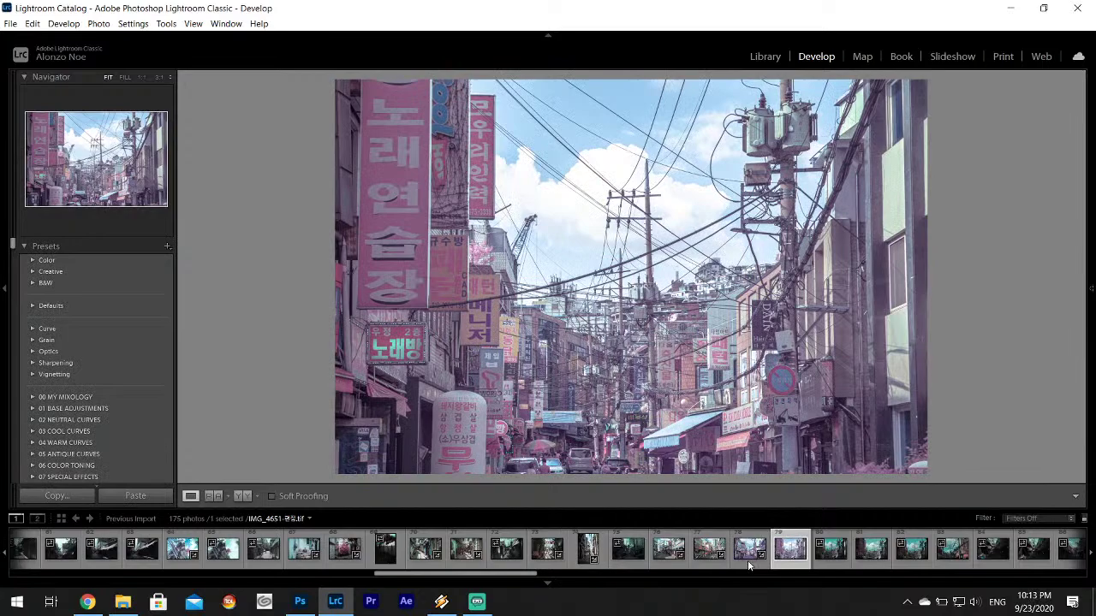
pyautogui.click(747, 548)
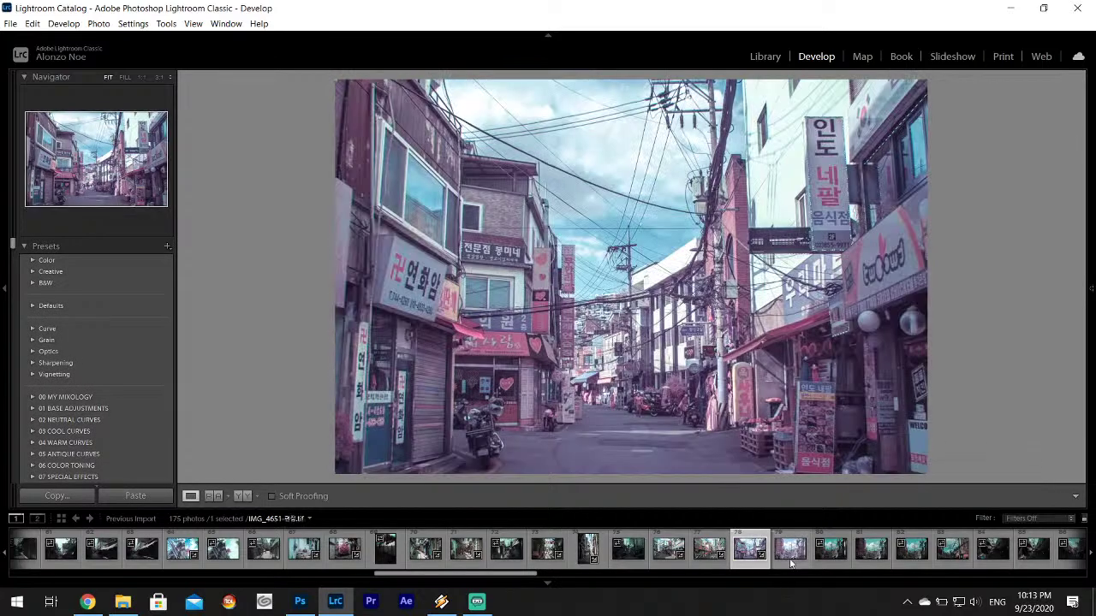
pyautogui.click(782, 562)
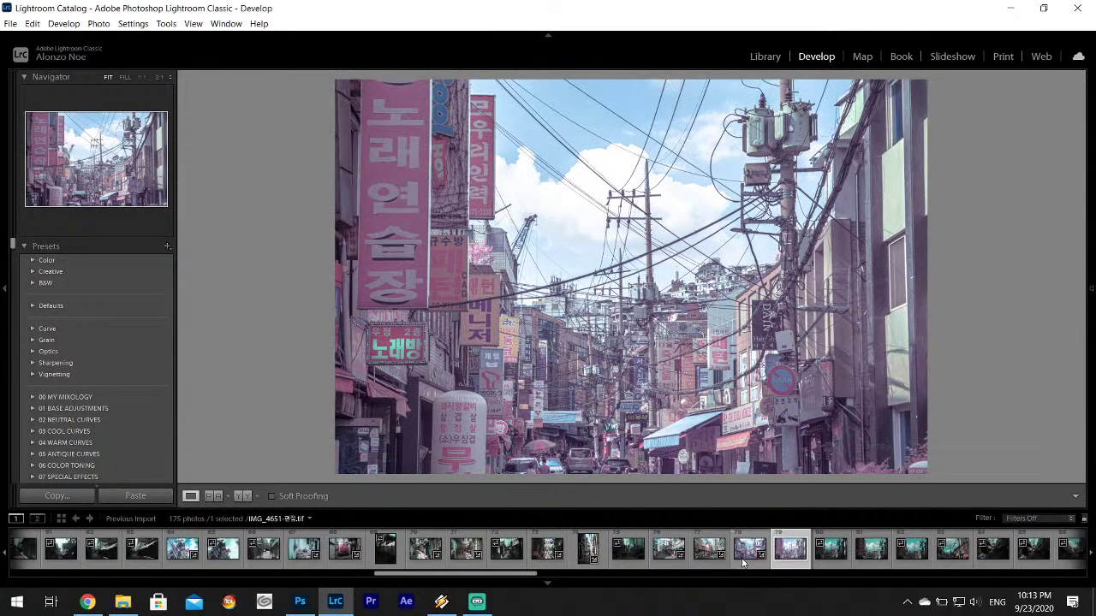
pyautogui.click(743, 560)
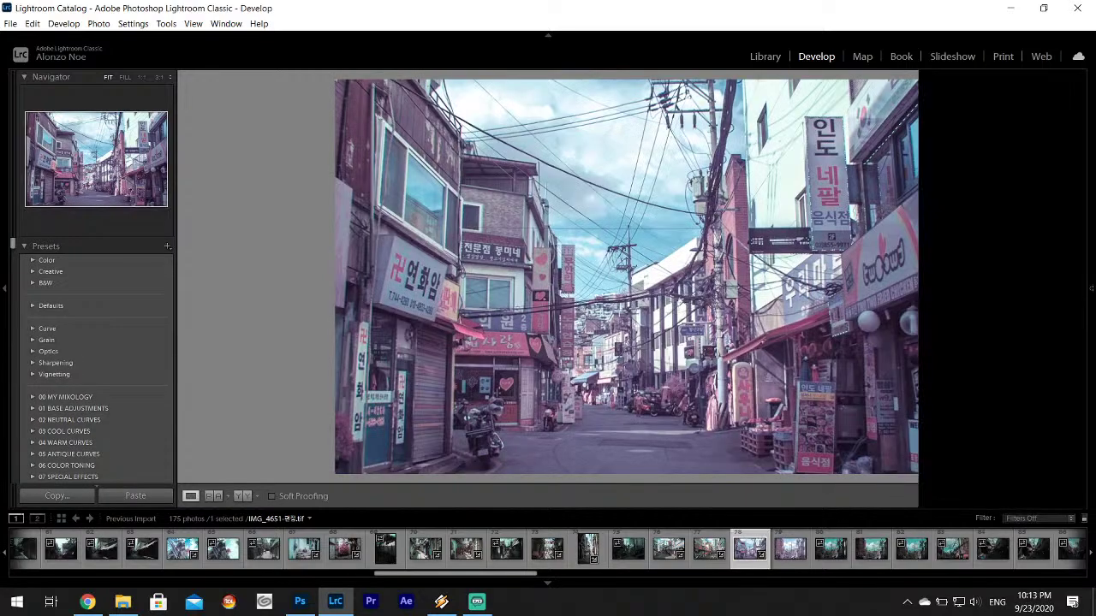
# - Adjust the aqua tones in IMG_4650's HSL color settings to make the sky less cyan
pyautogui.moveTo(1092, 283)
pyautogui.scroll(-5, 1084, 257)
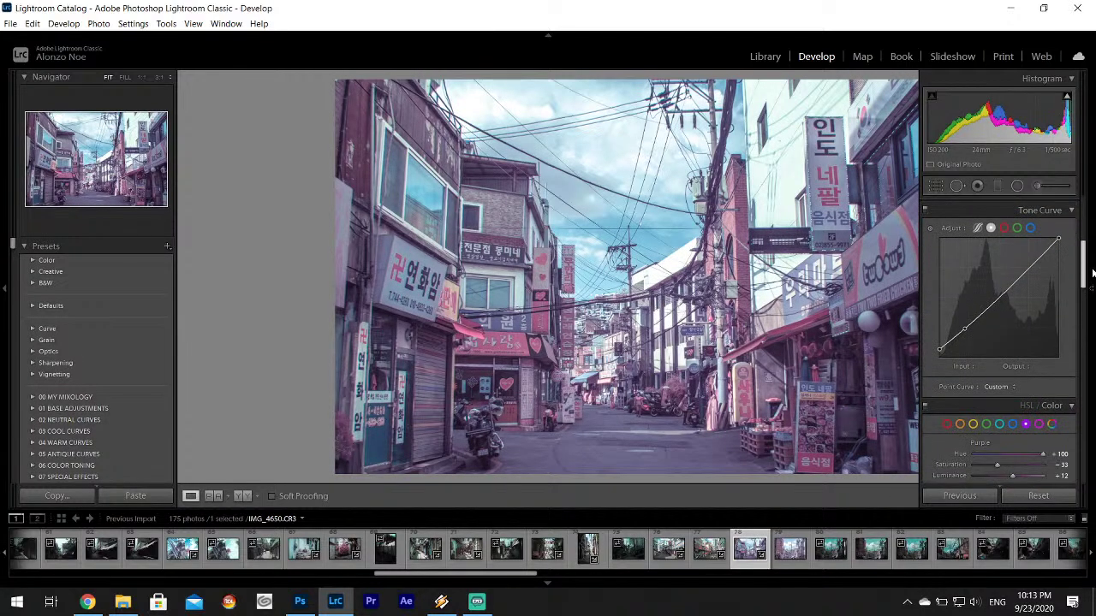
pyautogui.scroll(-1, 1084, 272)
pyautogui.click(999, 377)
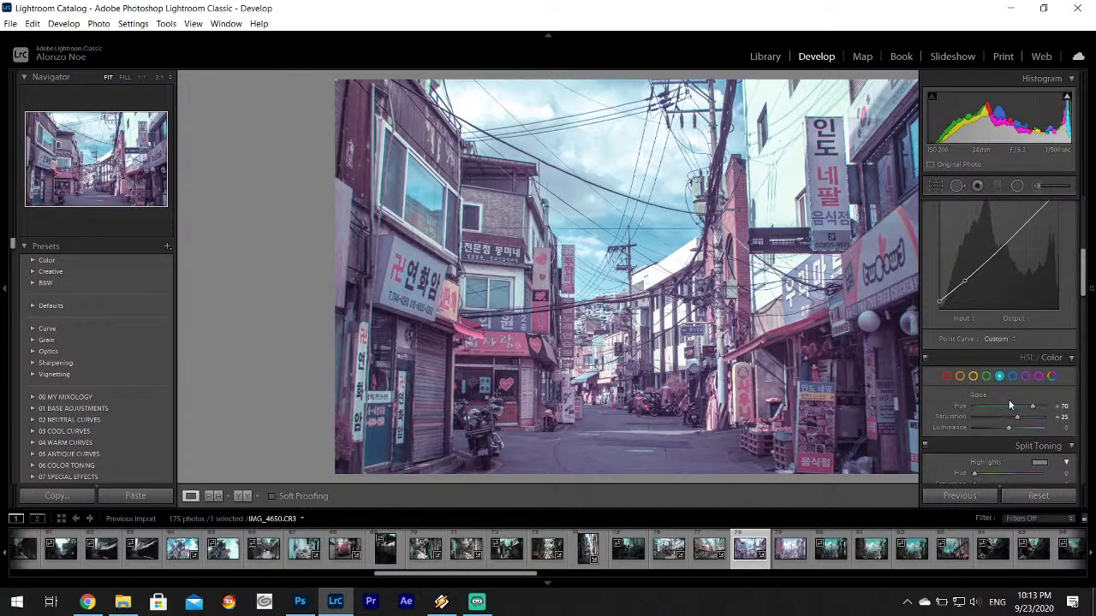
pyautogui.moveTo(1035, 410); pyautogui.dragTo(1025, 415)
# - Find and launch the KakaoTalk app on the computer
pyautogui.click(17, 602)
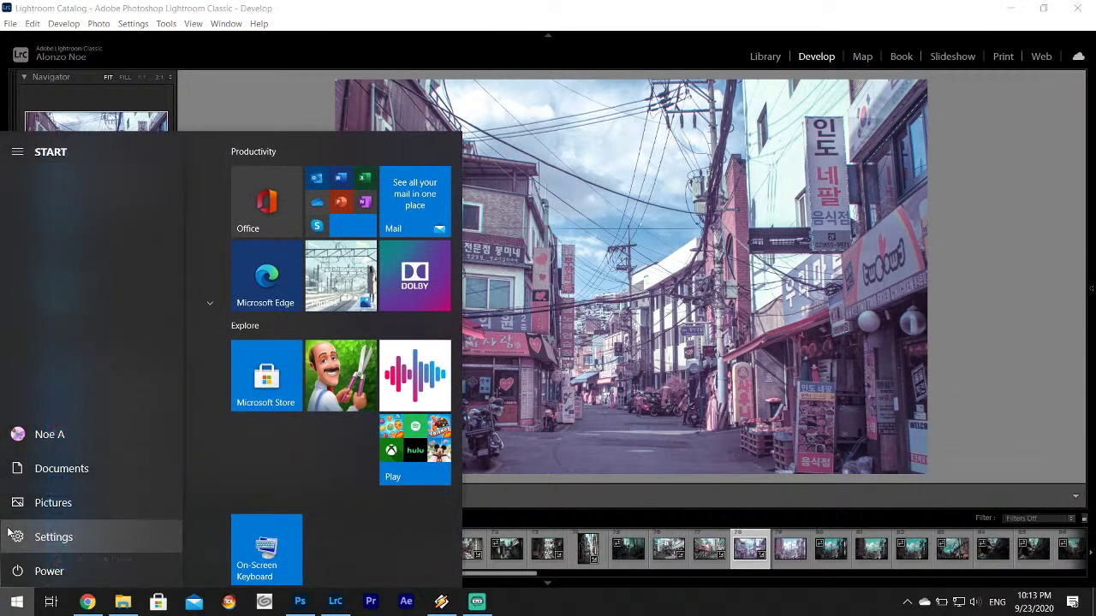
pyautogui.write('kak')
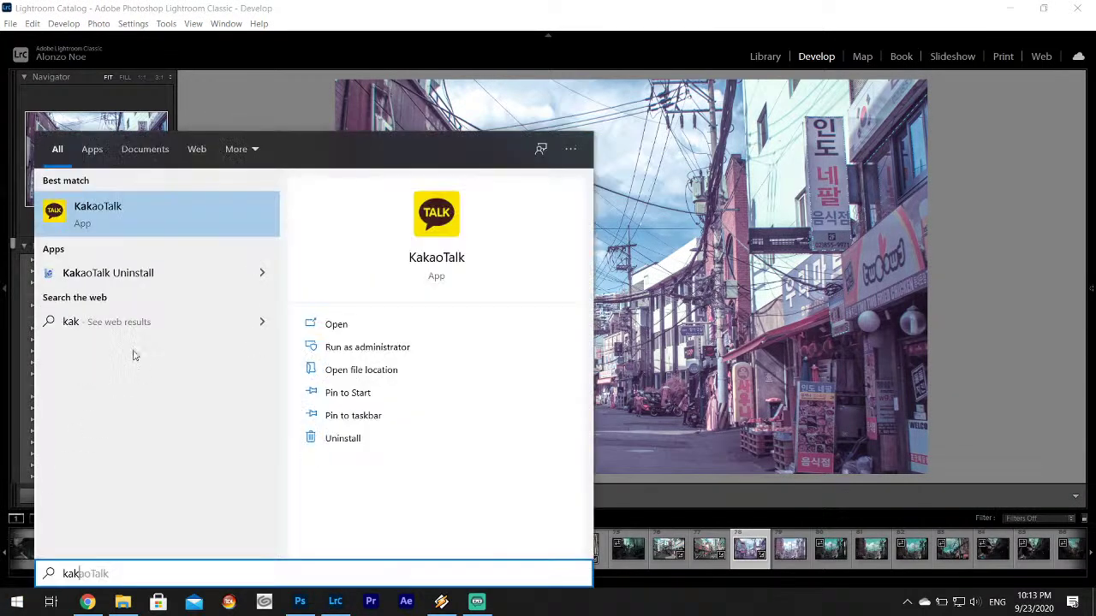
pyautogui.click(197, 205)
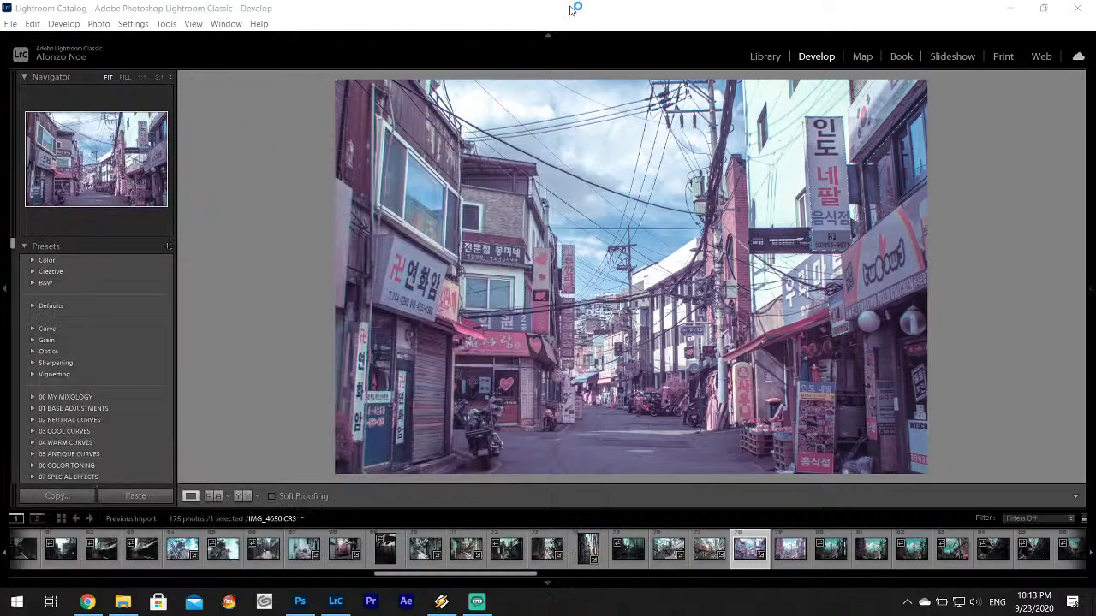
# - Compare IMG_4650 with the IMG_4651-편집.tif edit, and set IMG_4650's contrast to -61 and exposure to +0.44
pyautogui.click(789, 548)
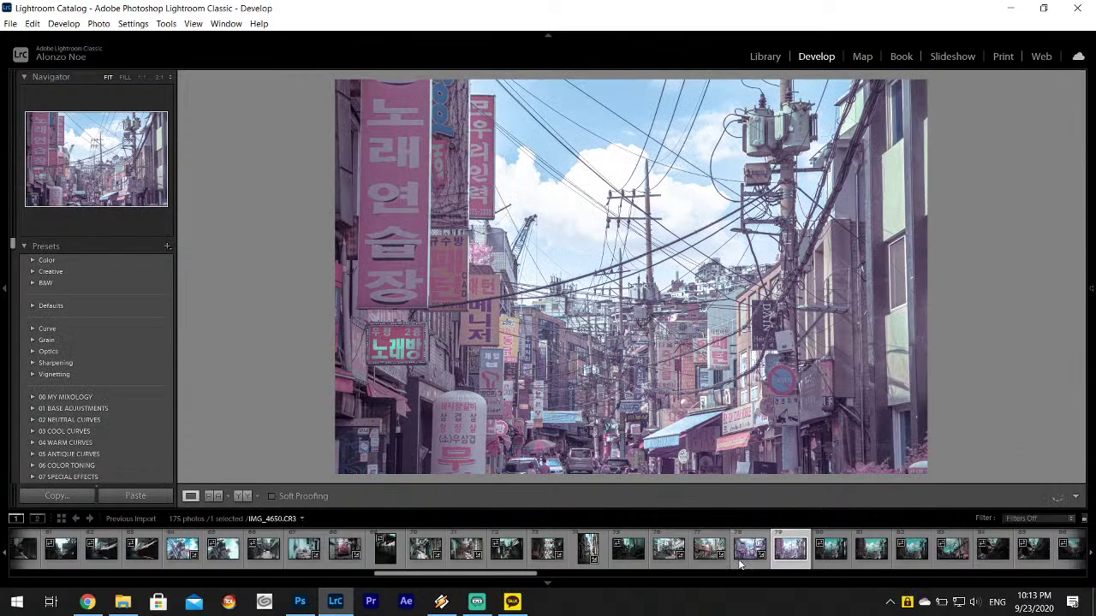
pyautogui.click(741, 561)
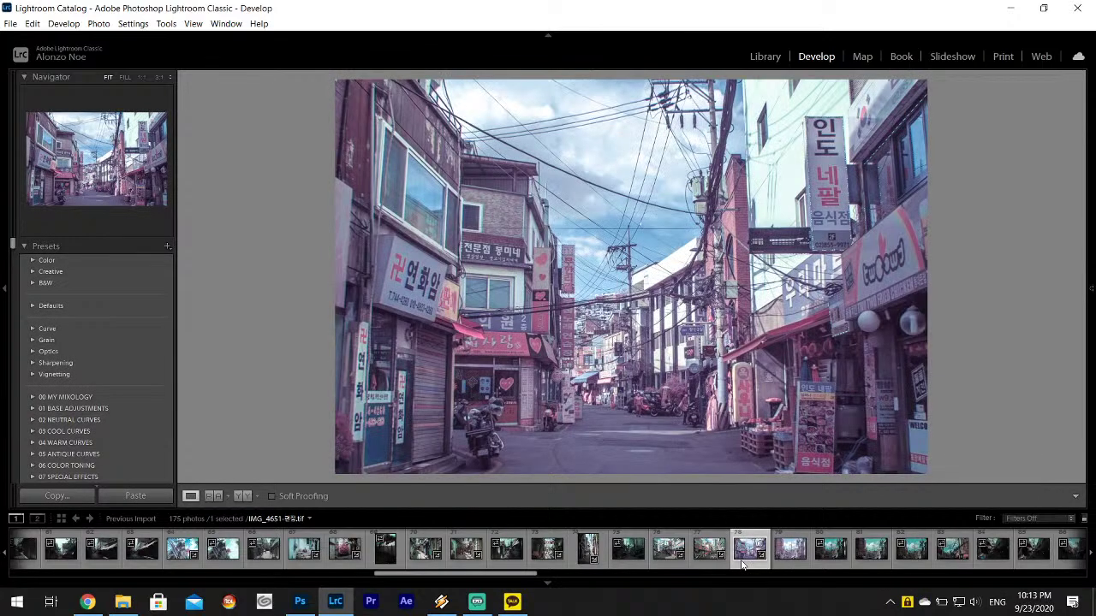
pyautogui.moveTo(1086, 283); pyautogui.dragTo(1090, 215)
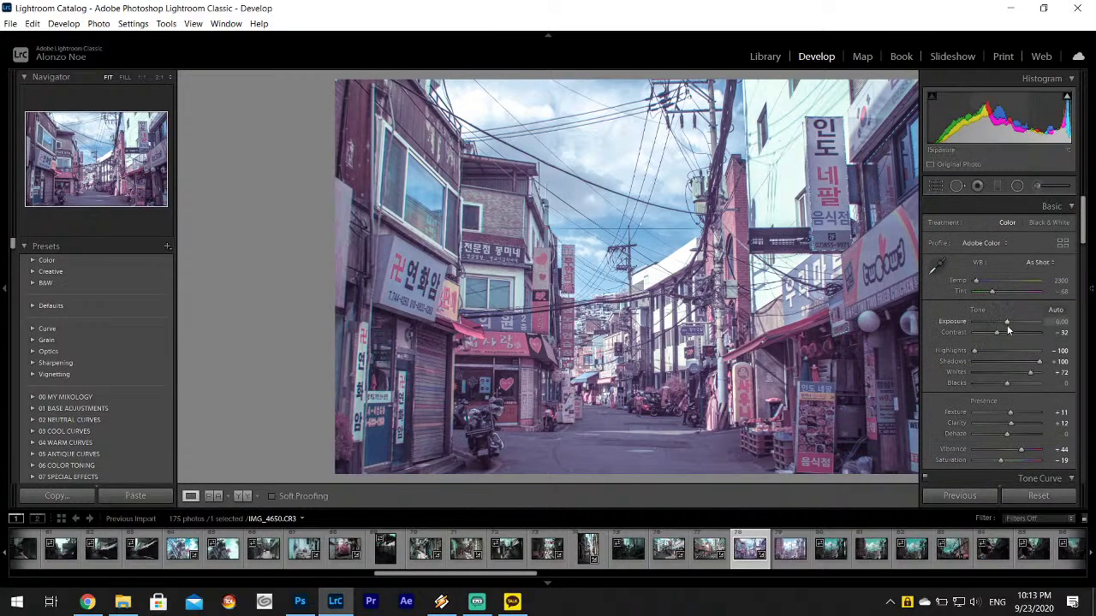
pyautogui.moveTo(997, 333)
pyautogui.mouseDown()
pyautogui.moveTo(981, 333)
pyautogui.moveTo(1011, 327)
pyautogui.mouseUp()
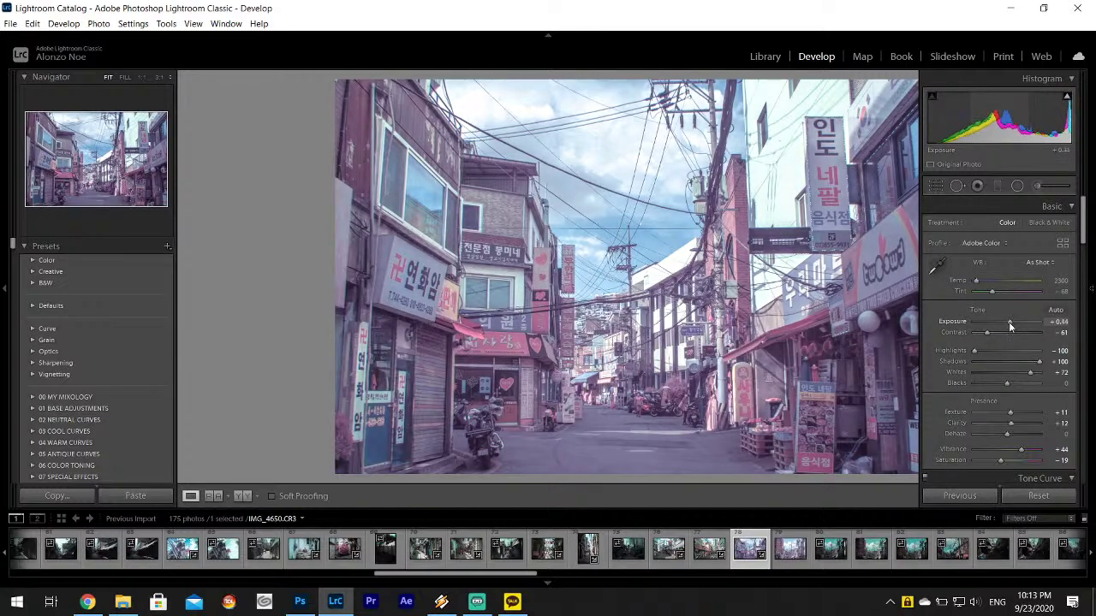
# - Check IMG_4650's brightness against the IMG_4651-편집.tif edit, and set IMG_4650's contrast to -47
pyautogui.click(789, 555)
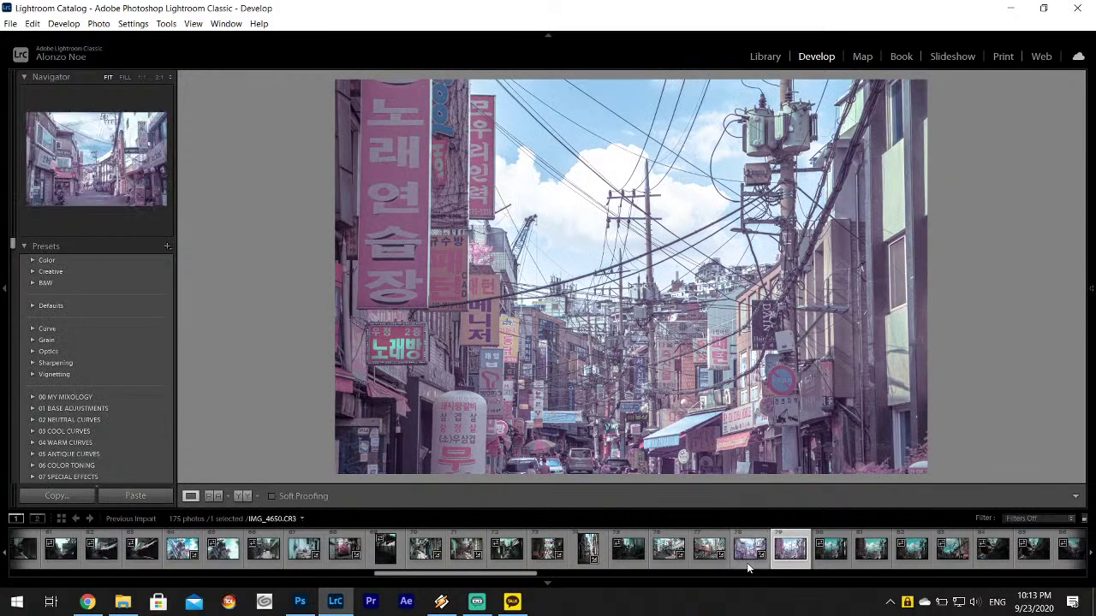
pyautogui.click(748, 557)
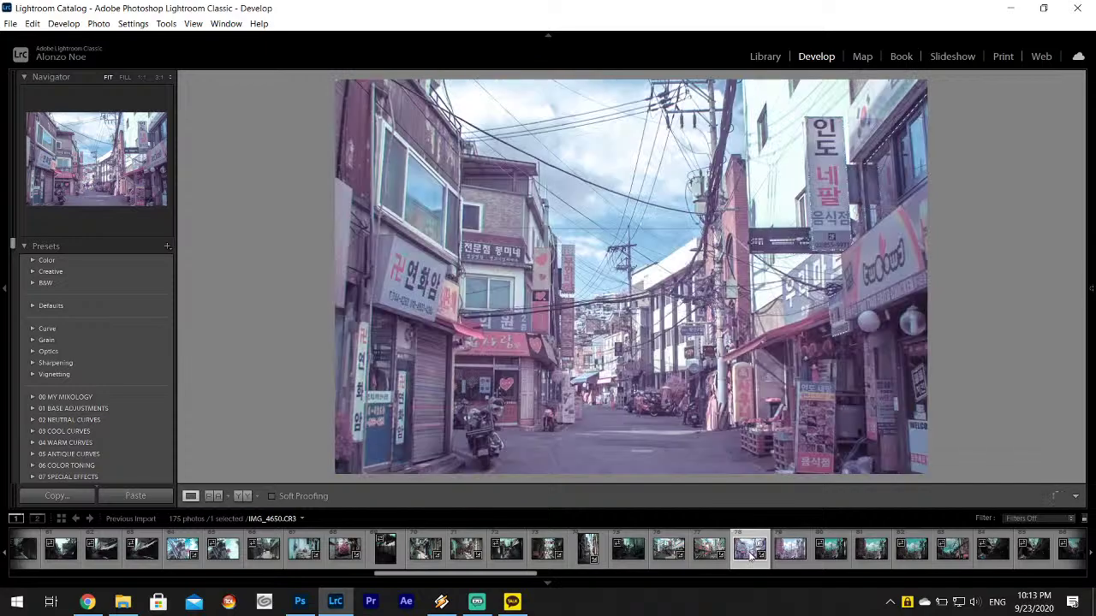
pyautogui.moveTo(1091, 334)
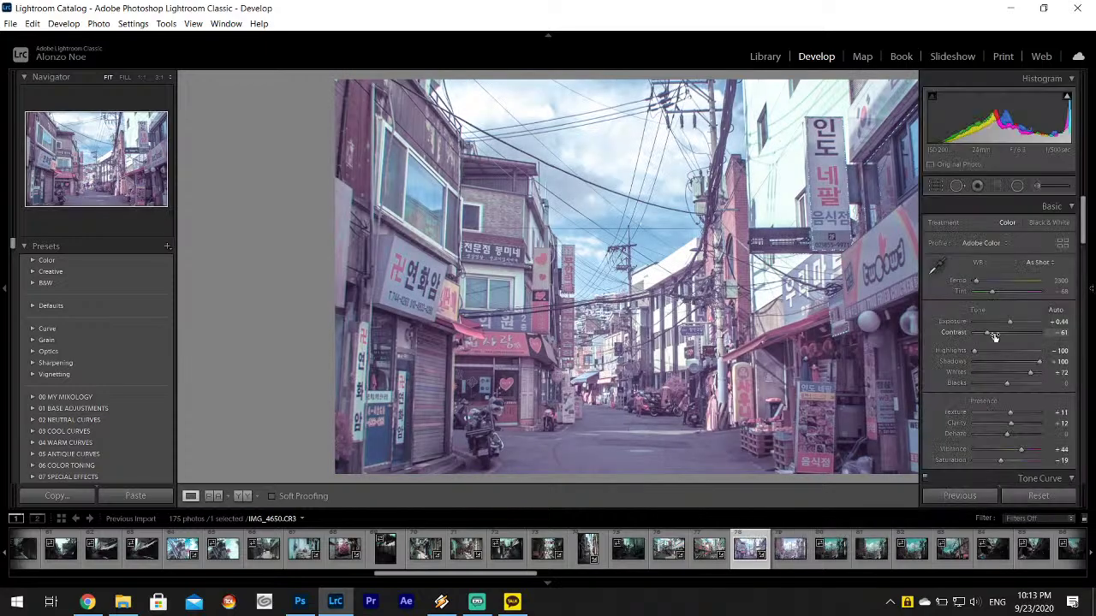
pyautogui.moveTo(983, 331); pyautogui.dragTo(992, 330)
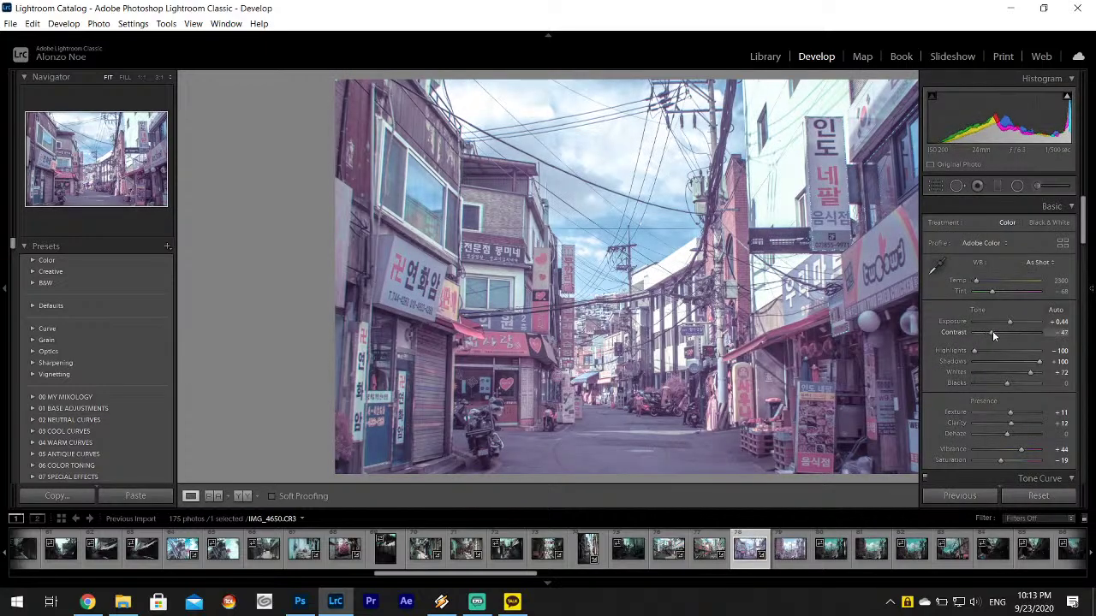
# - Set IMG_4650's saturation to -7 and texture to +15
pyautogui.moveTo(1001, 461); pyautogui.dragTo(1004, 459)
pyautogui.click(1060, 412)
pyautogui.write('15')
pyautogui.press('Return')
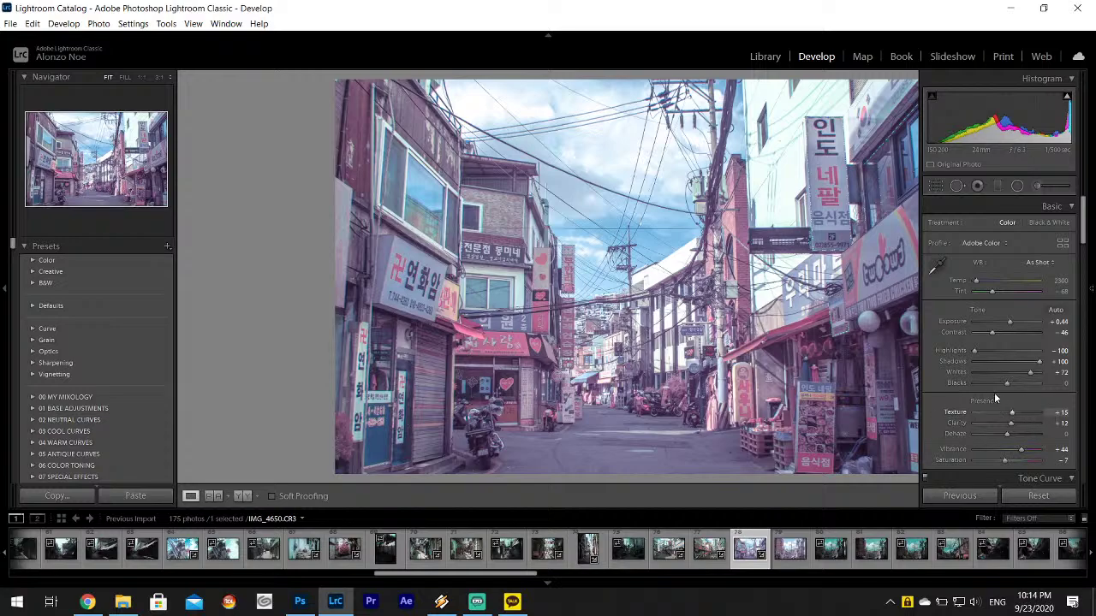
# - Export IMG_4650 to the Infrared subfolder on the desktop, using a unique name instead of overwriting the existing file
pyautogui.click(11, 24)
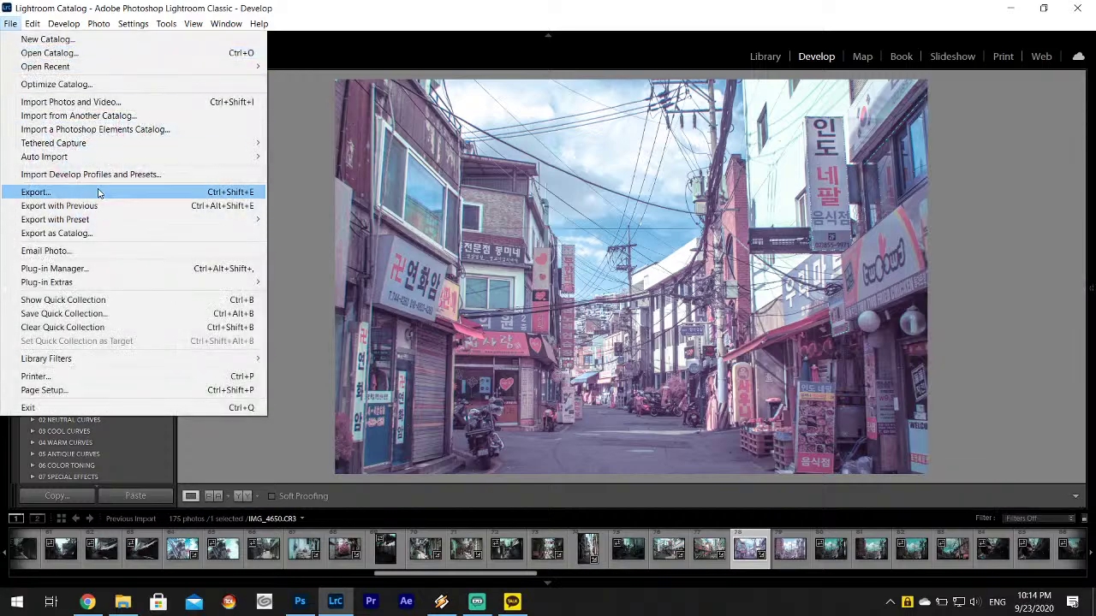
pyautogui.click(98, 194)
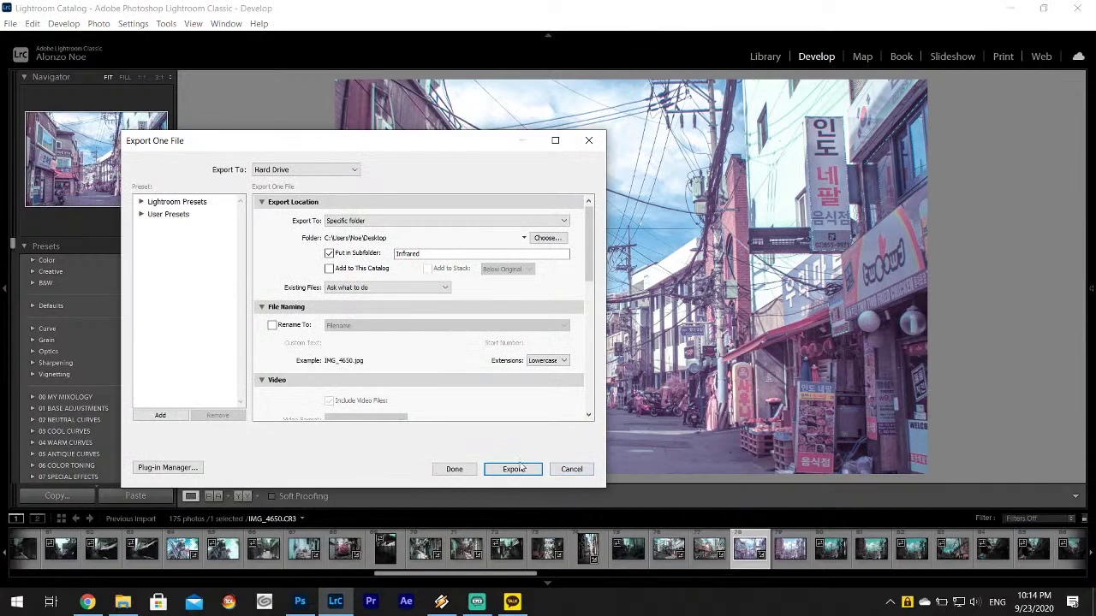
pyautogui.click(514, 469)
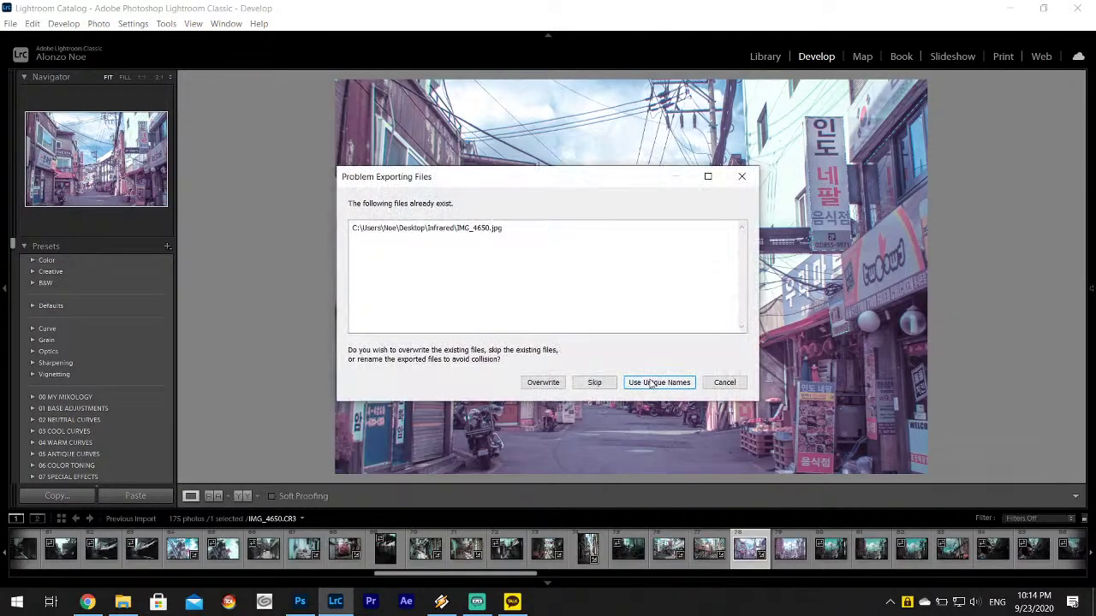
pyautogui.click(651, 382)
# - Switch to KakaoTalk, unlock it with the account password, and open the chat with the client
pyautogui.click(512, 602)
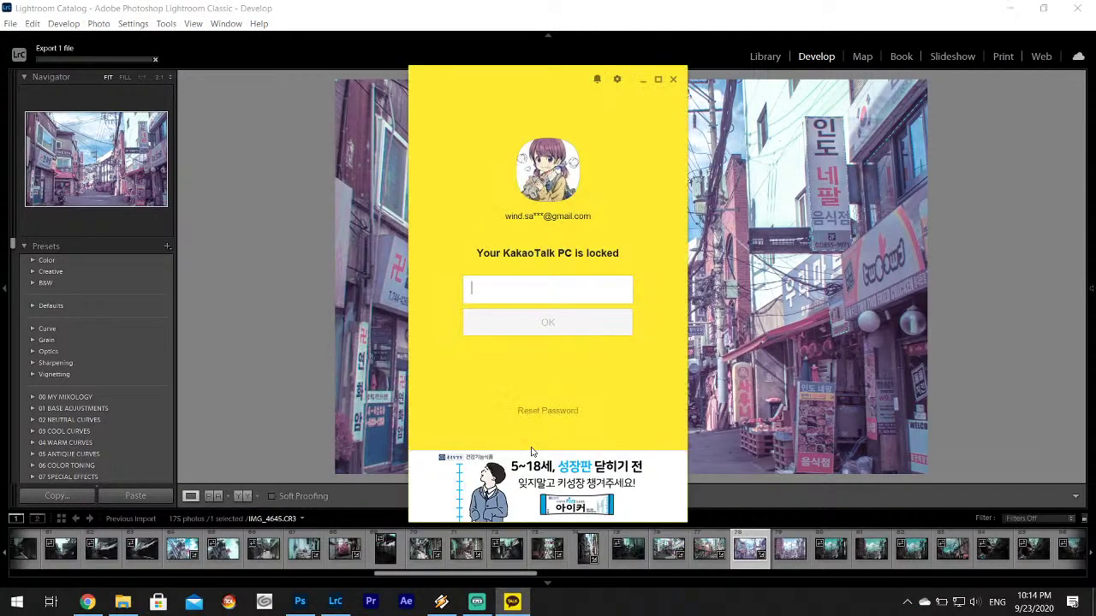
pyautogui.write('********')
pyautogui.press('Return')
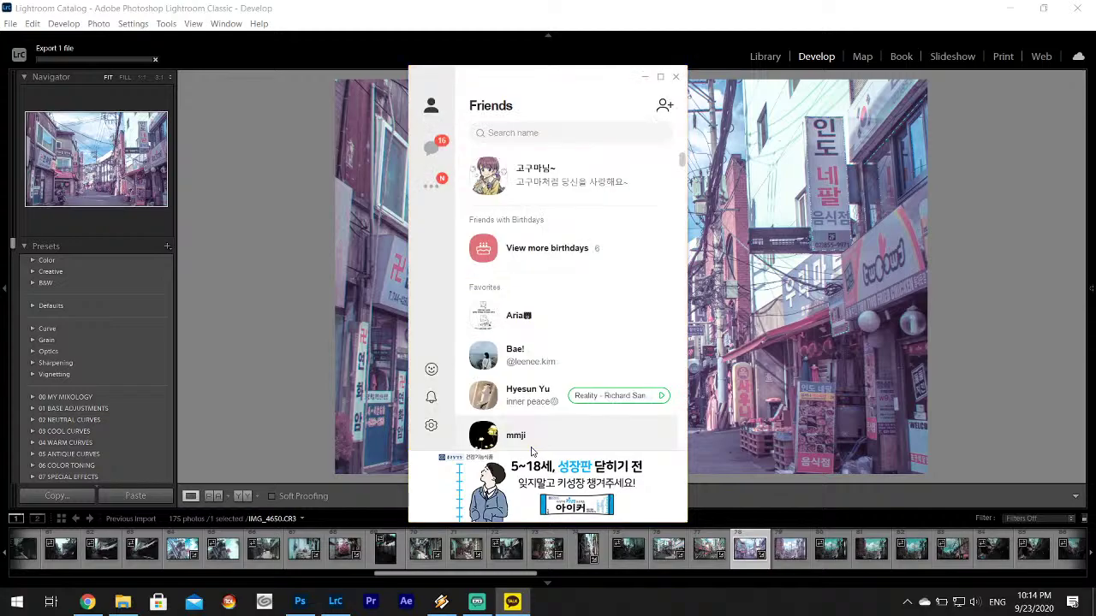
pyautogui.click(431, 152)
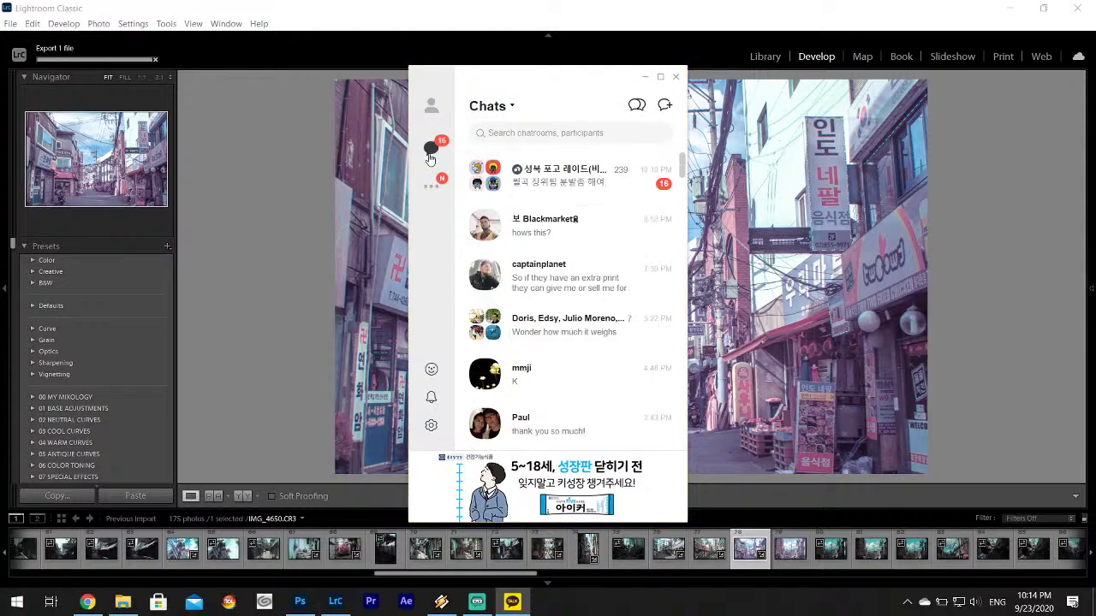
pyautogui.doubleClick(565, 235)
pyautogui.click(646, 78)
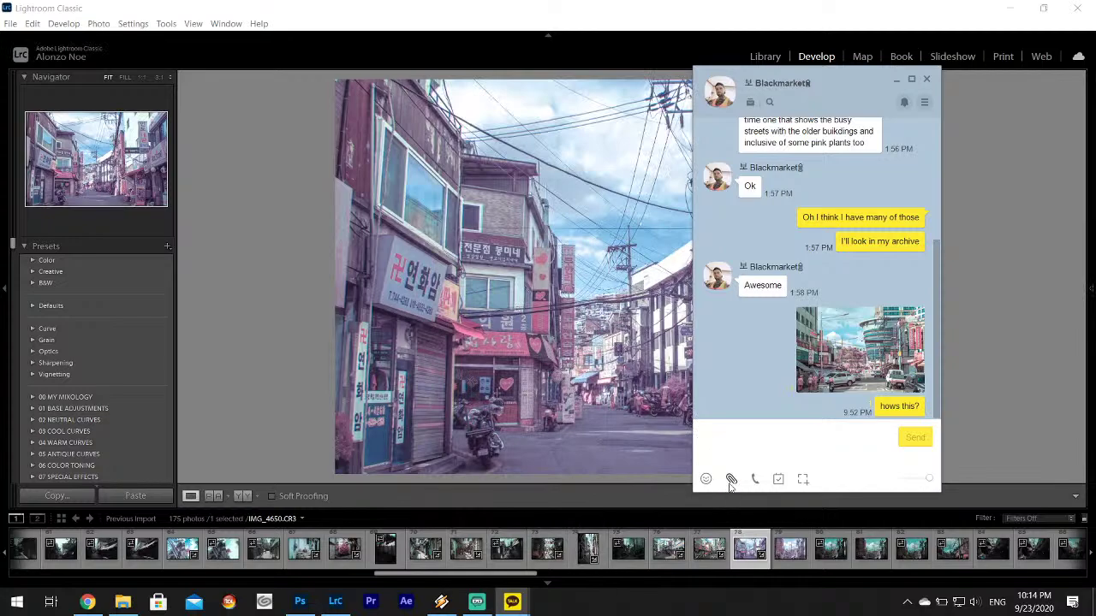
# - Send IMG_4650-2.jpg from the Infrared folder as a file in the client's chat
pyautogui.click(732, 479)
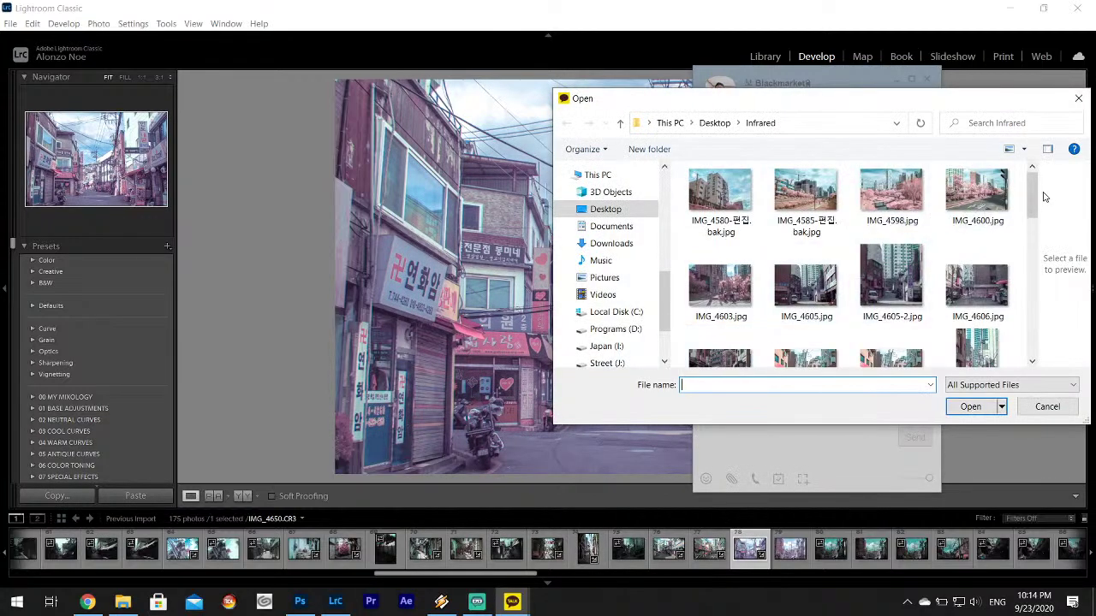
pyautogui.moveTo(1034, 196); pyautogui.dragTo(1039, 307)
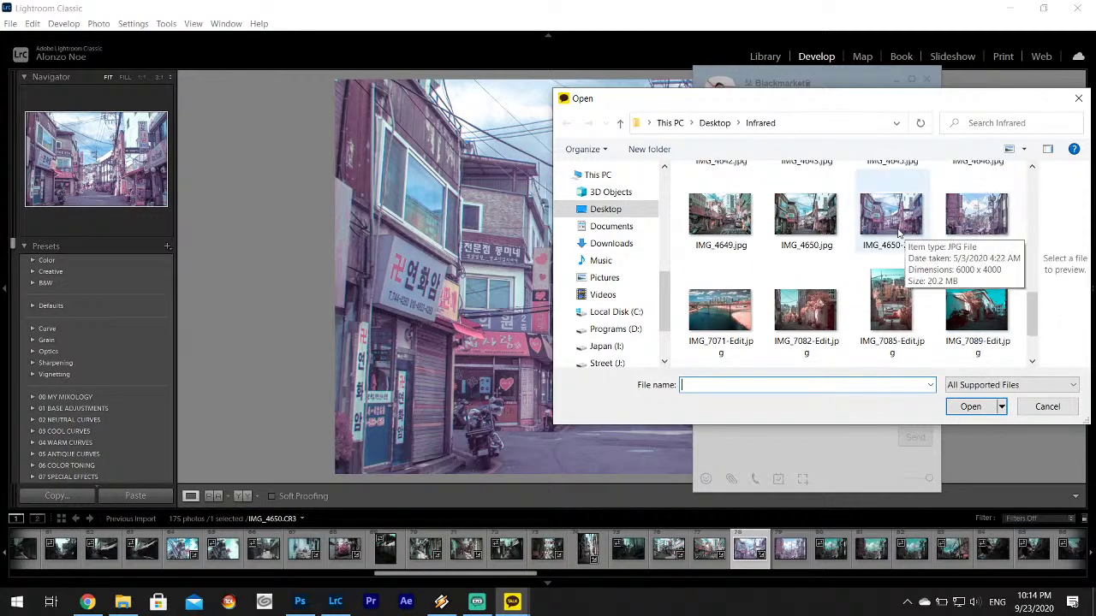
pyautogui.click(1000, 217)
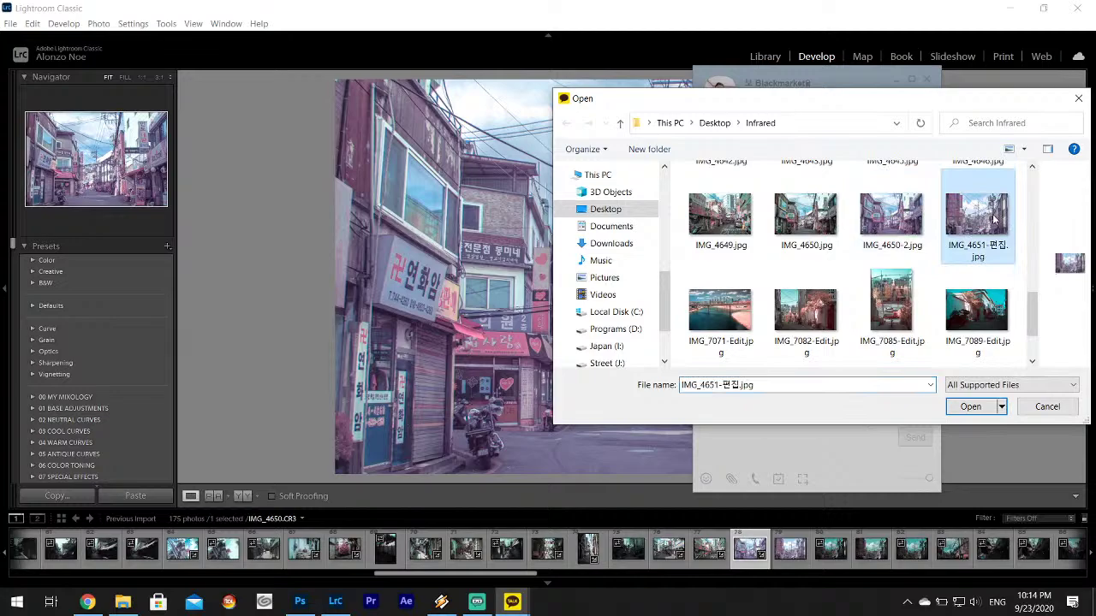
pyautogui.click(890, 215)
pyautogui.click(971, 407)
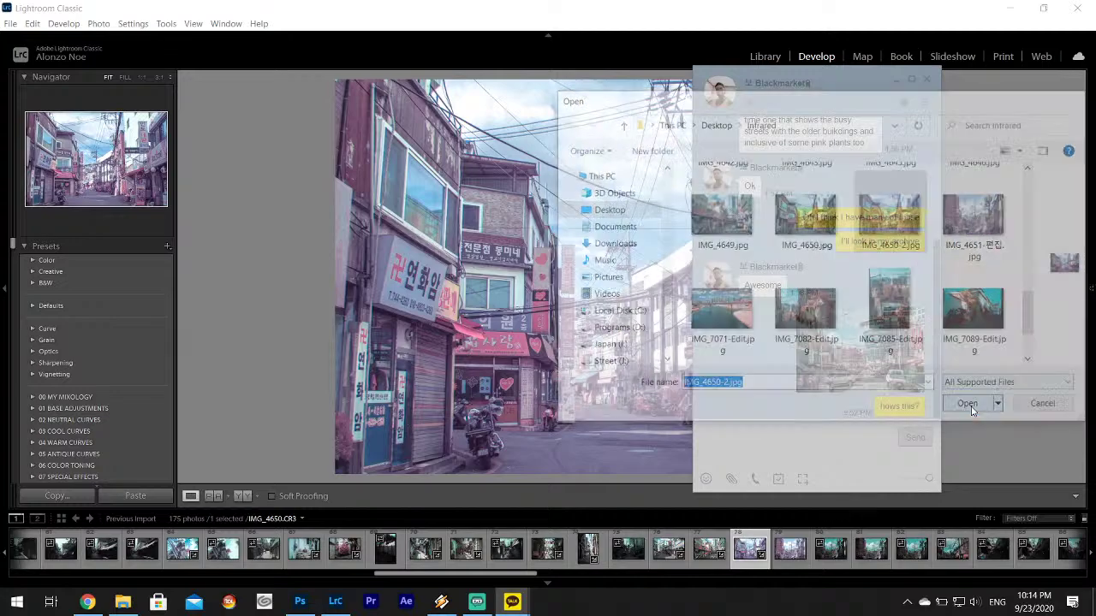
# - Send the client the message "Here is the picture of that street, wide" and return to Lightroom
pyautogui.write('Here ')
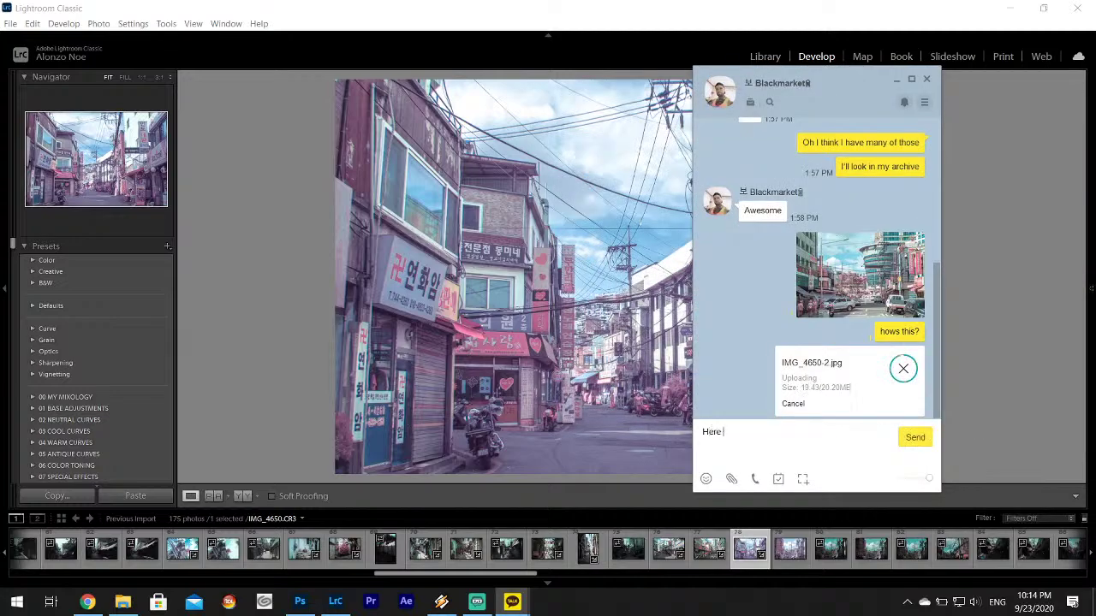
pyautogui.write('is a ')
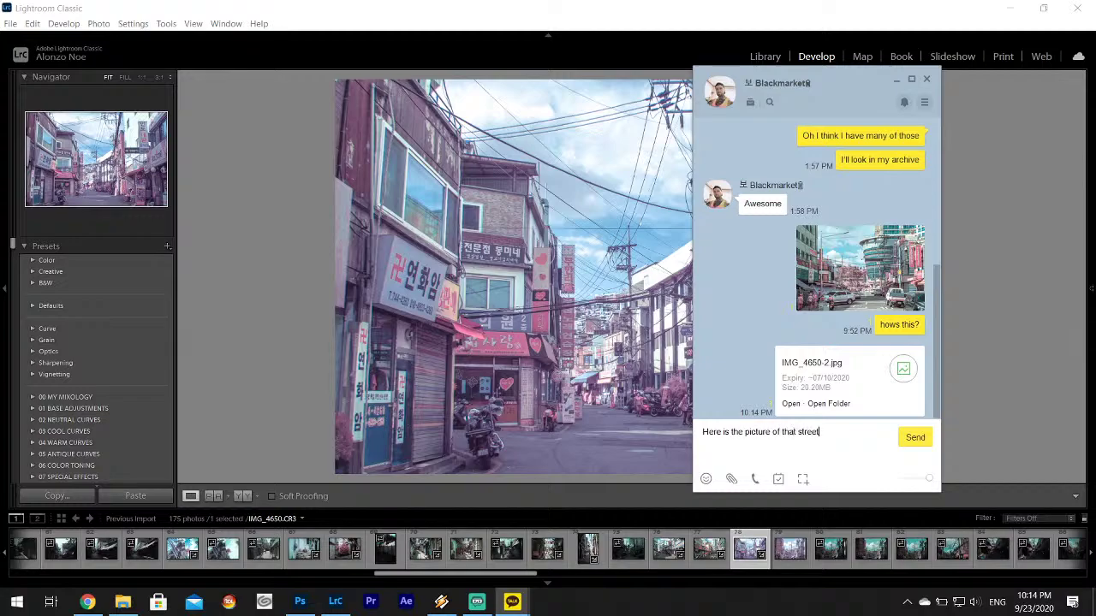
pyautogui.write(', wide')
pyautogui.press('Return')
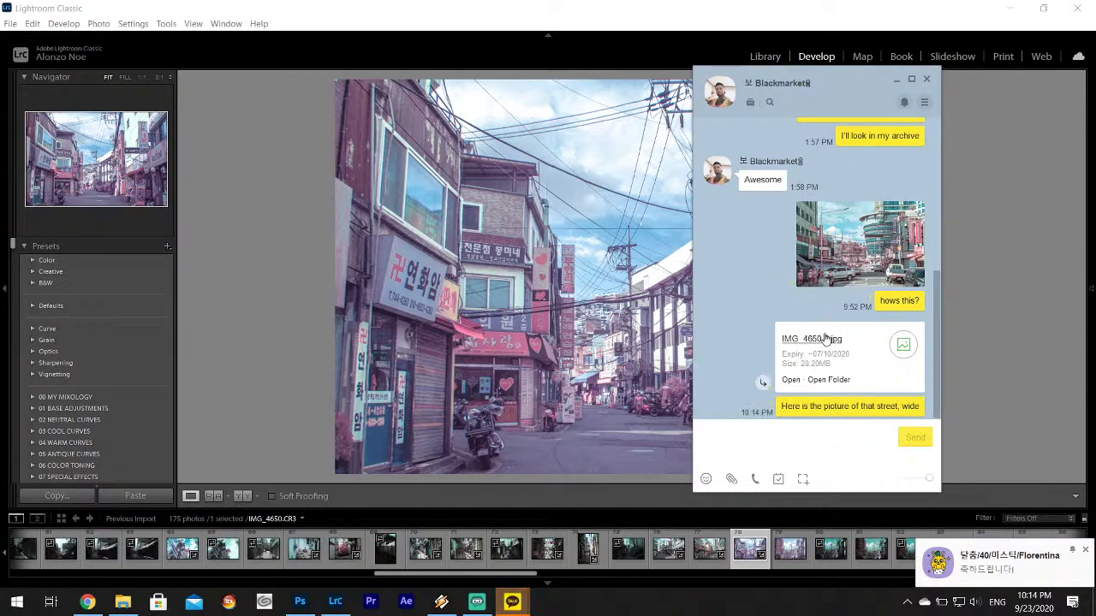
pyautogui.click(512, 601)
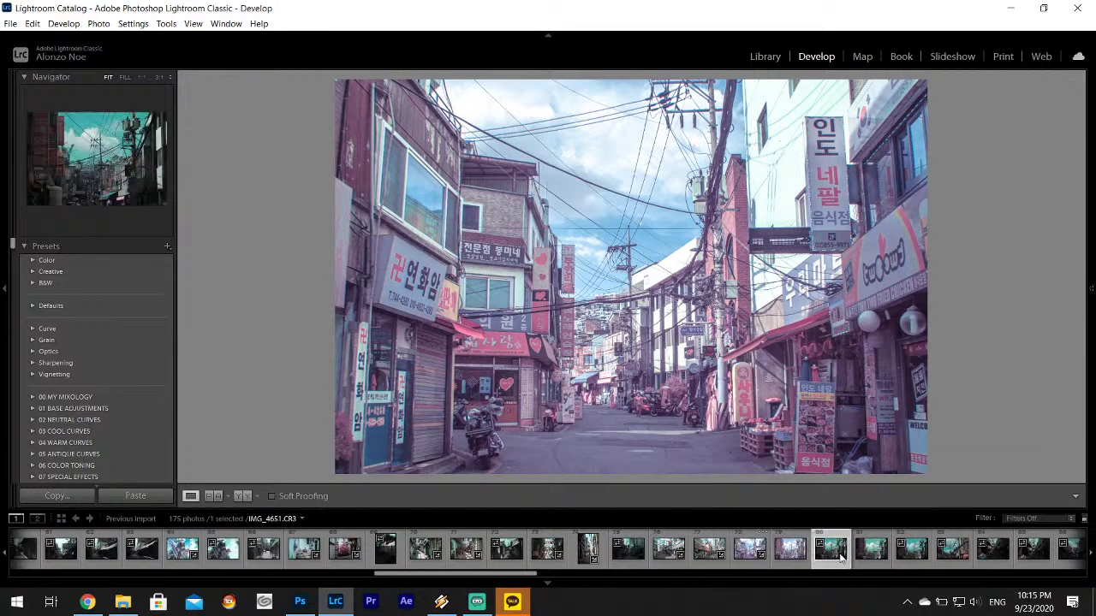
# - Look at IMG_4652, return to IMG_4651-편집.tif, and slightly raise its vibrance
pyautogui.click(841, 558)
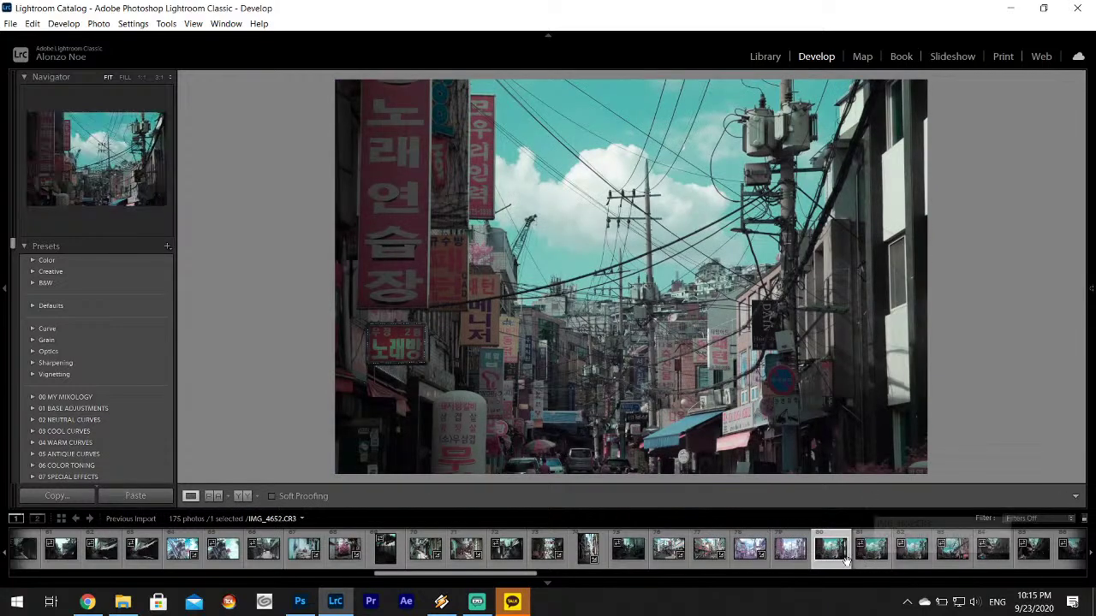
pyautogui.click(791, 560)
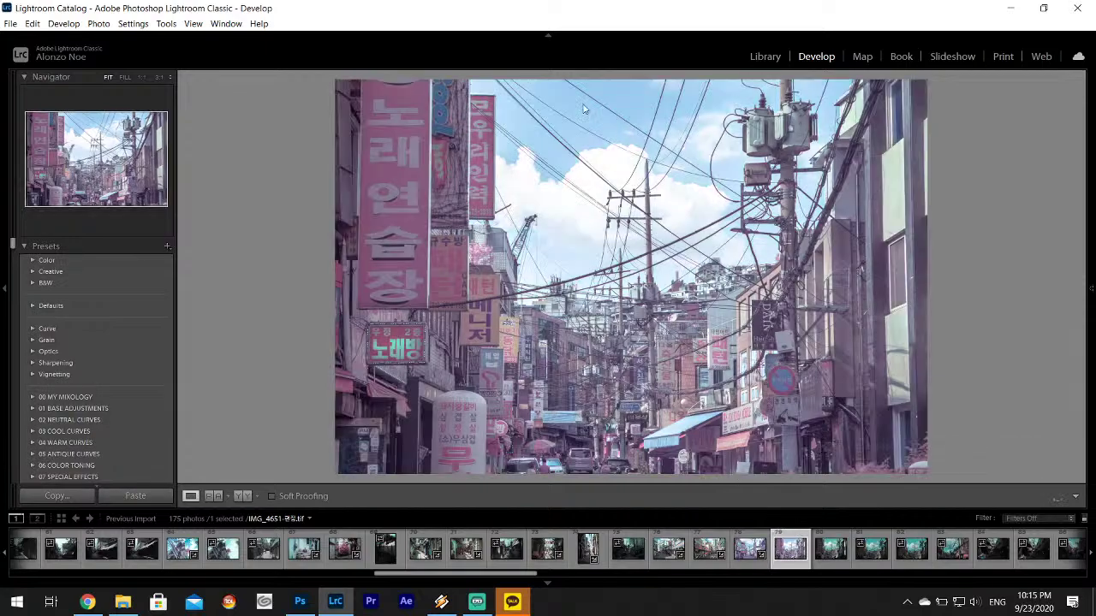
pyautogui.moveTo(1093, 326)
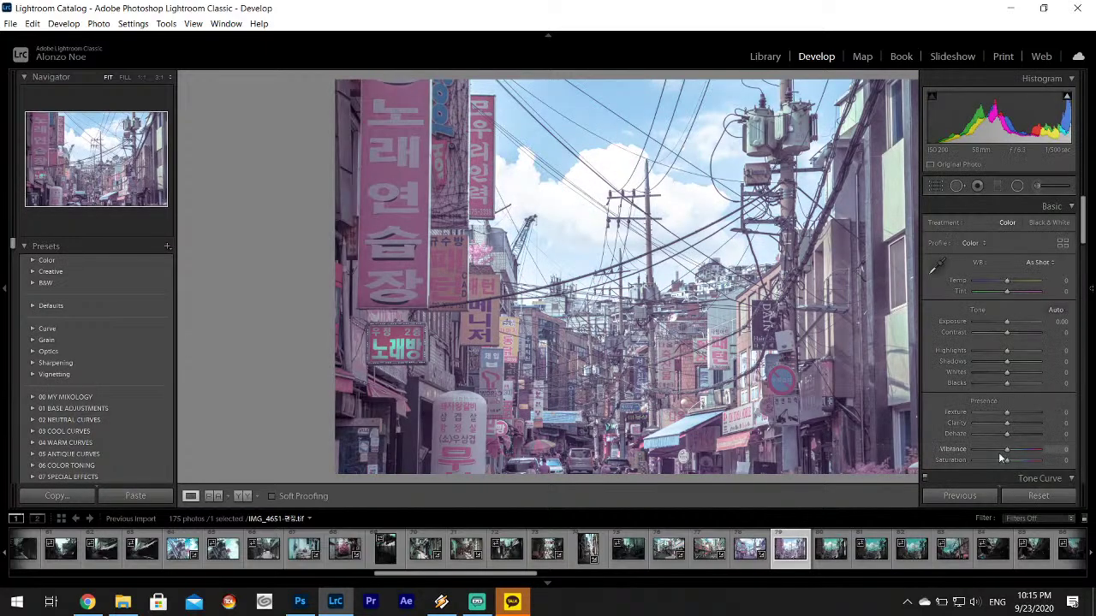
pyautogui.moveTo(1005, 450); pyautogui.dragTo(1009, 450)
# - Export IMG_4651-편집.tif to the Infrared folder, using a unique name instead of overwriting the existing file
pyautogui.click(10, 23)
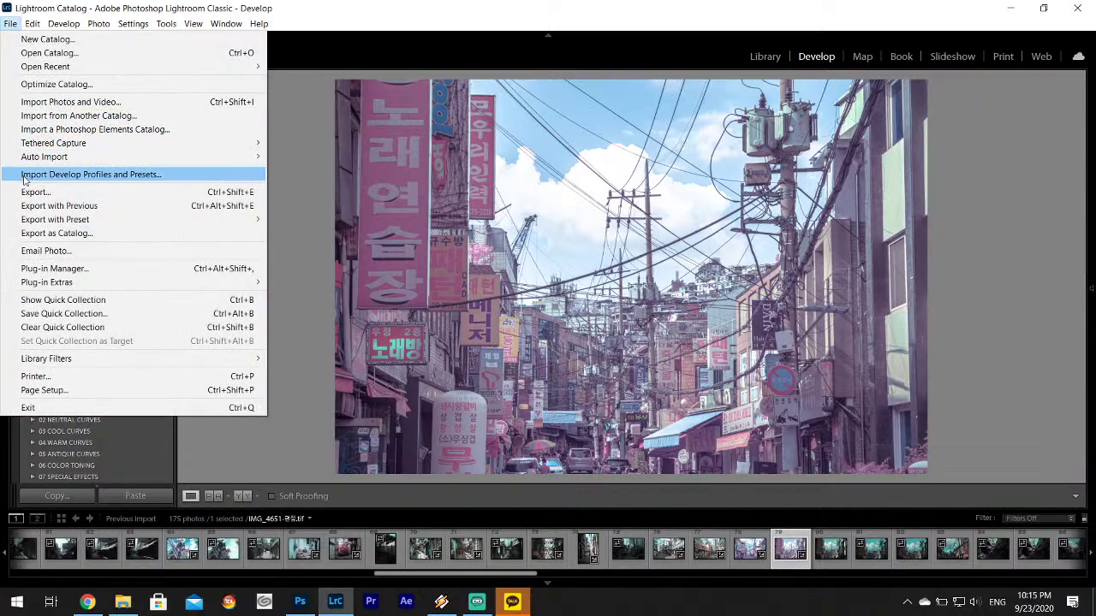
pyautogui.click(30, 192)
pyautogui.click(517, 468)
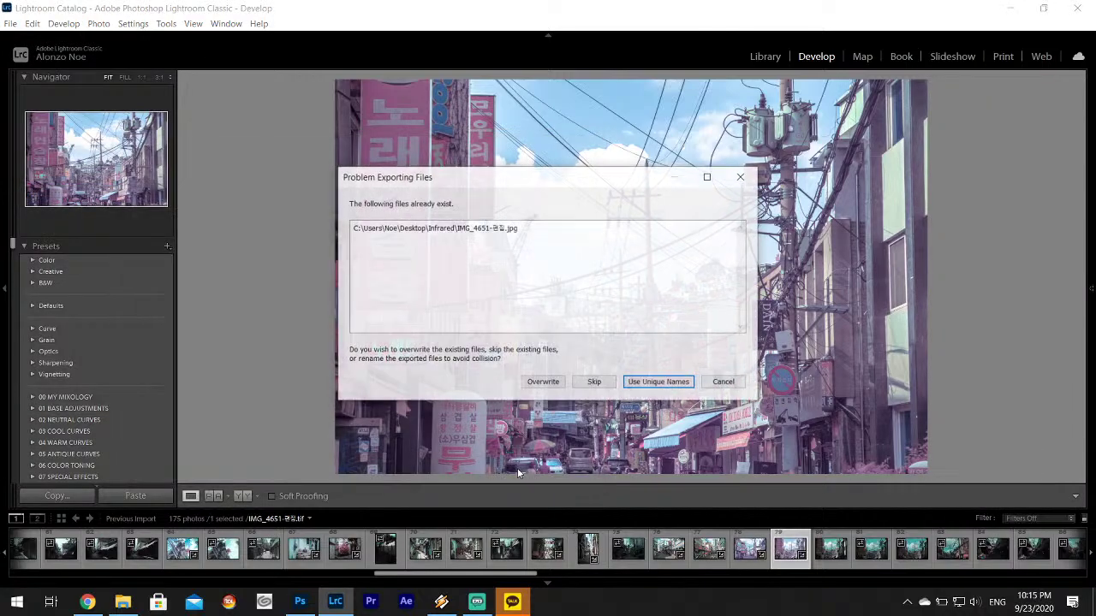
pyautogui.click(671, 387)
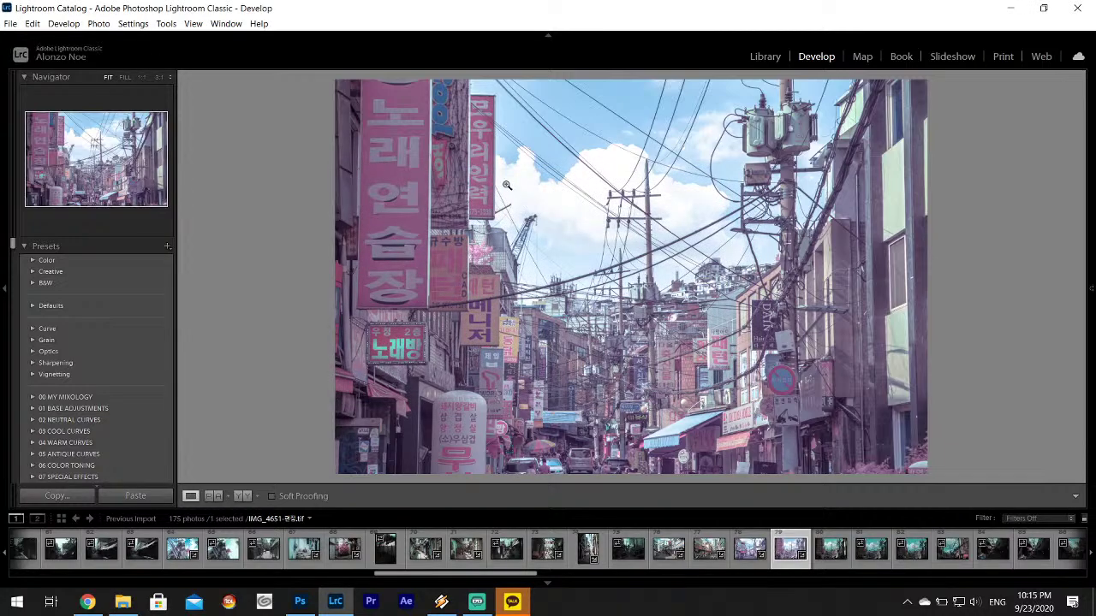
# - Inspect the shop signboard in IMG_4650 at 1:1 magnification
pyautogui.click(734, 558)
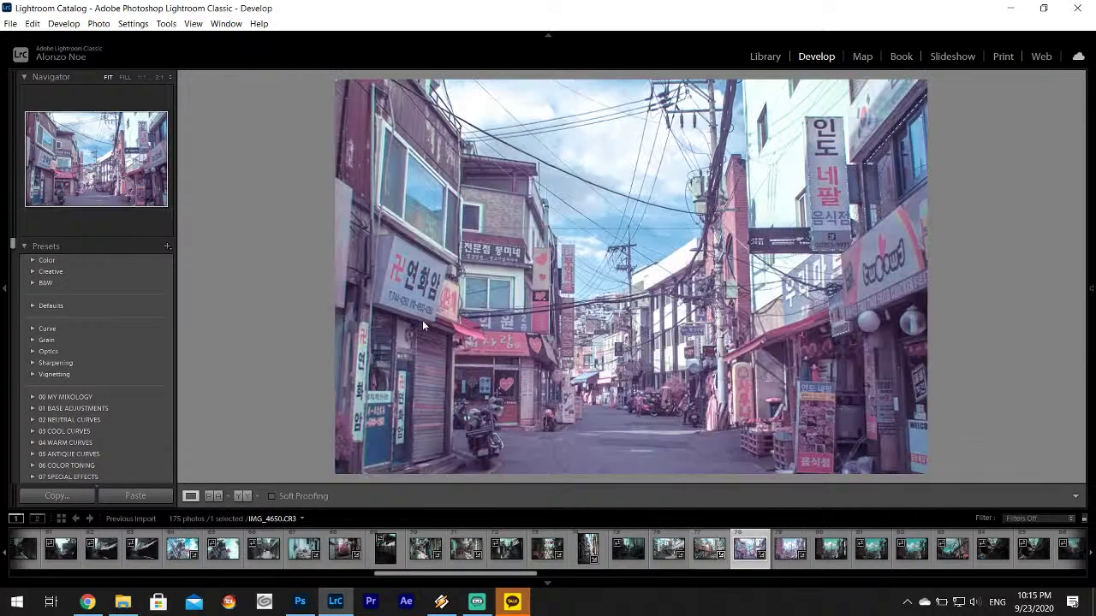
pyautogui.moveTo(393, 268); pyautogui.dragTo(431, 267)
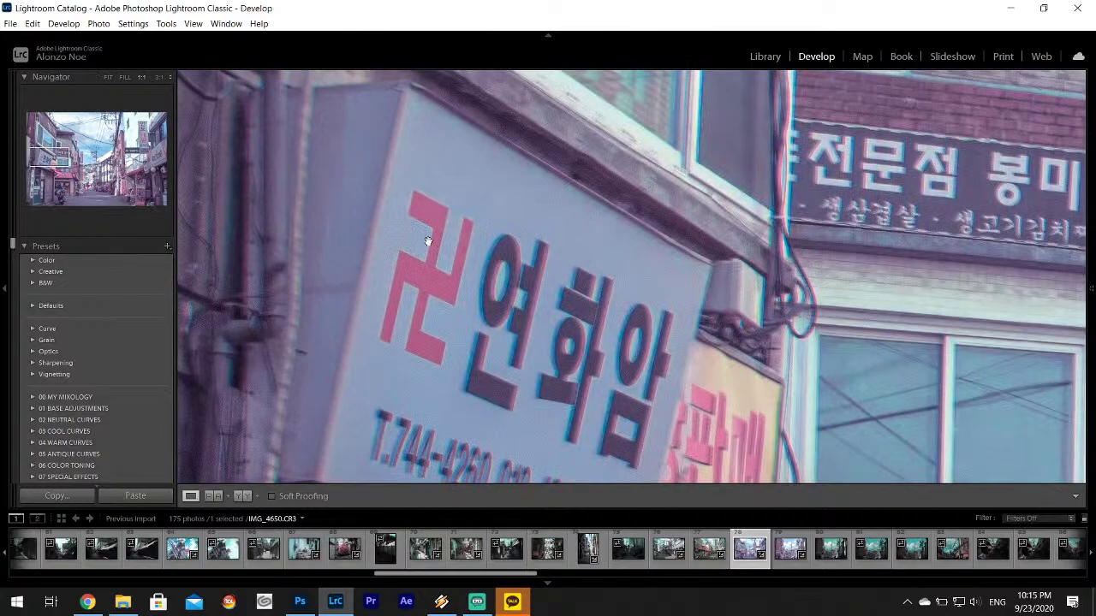
# - Switch to Chrome and search Google for "nazi vs buddhist swastica"
pyautogui.click(88, 602)
pyautogui.click(534, 11)
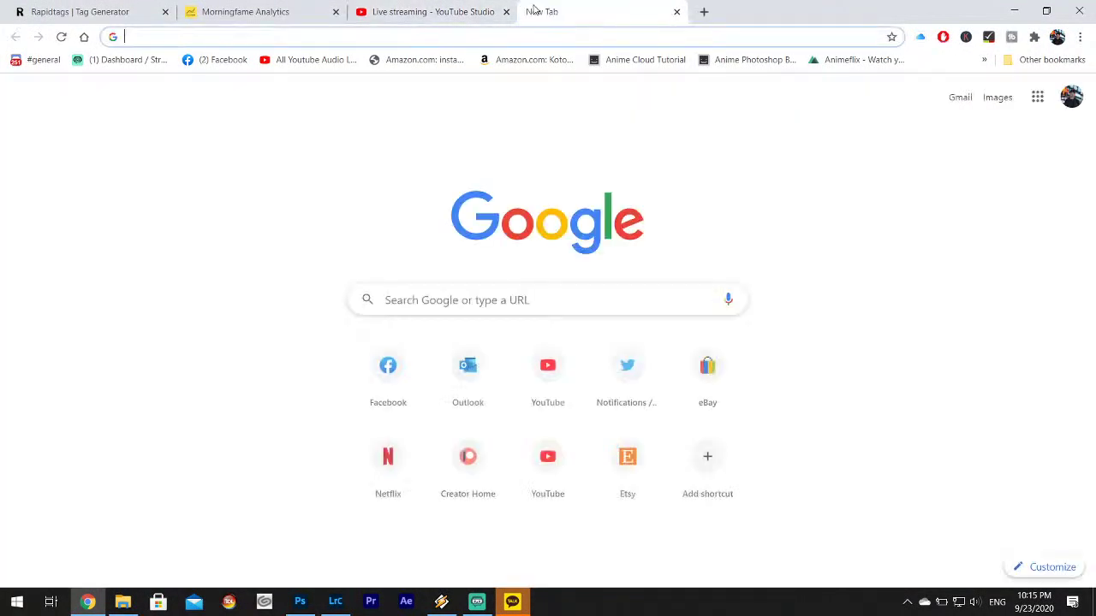
pyautogui.write('nazi vs b')
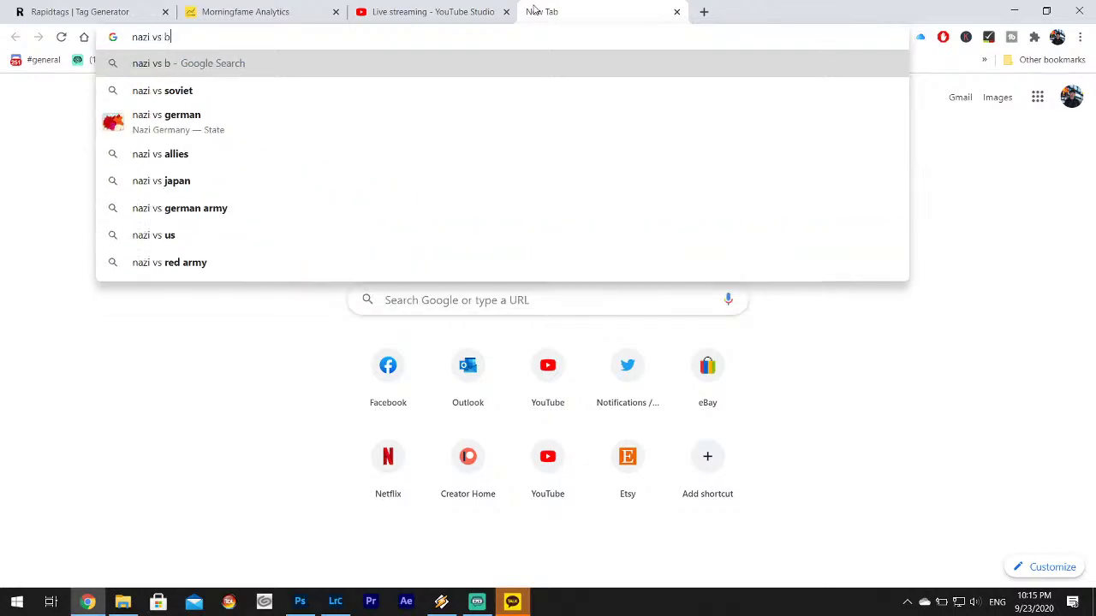
pyautogui.write('uddhist s')
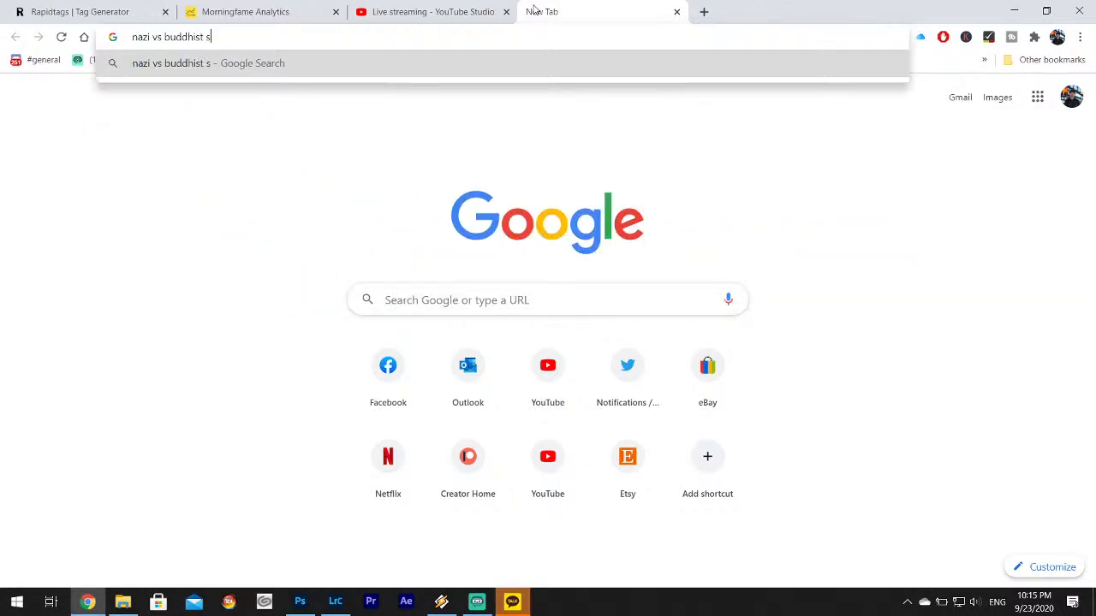
pyautogui.write('wastica')
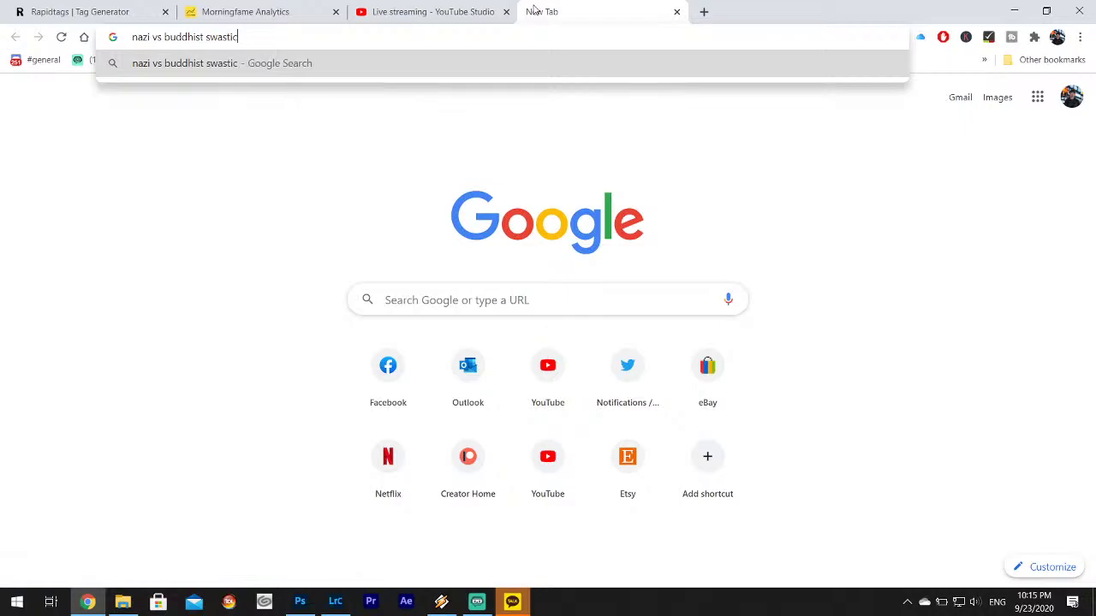
pyautogui.press('Return')
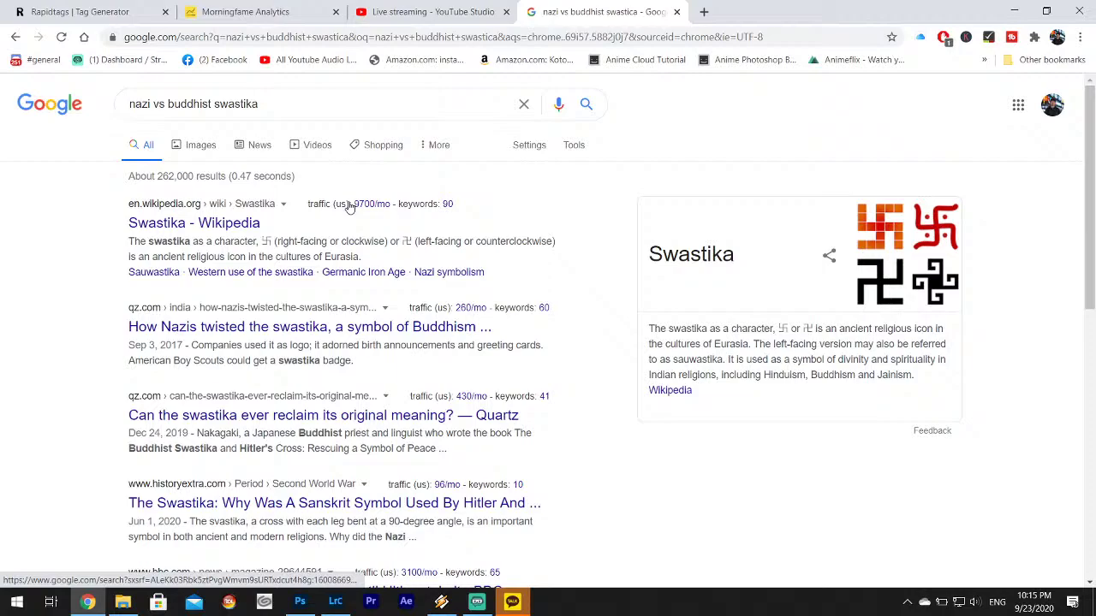
# - Open the Quartz article on how Nazis twisted the swastika, skim it to the end and return to the search results
pyautogui.click(283, 330)
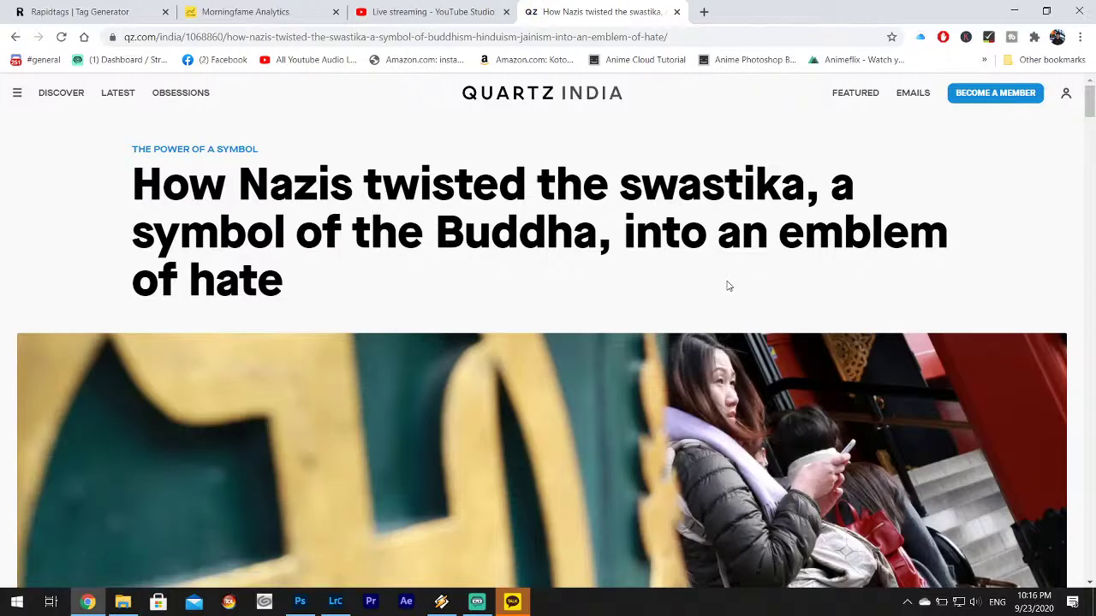
pyautogui.scroll(-20, 728, 286)
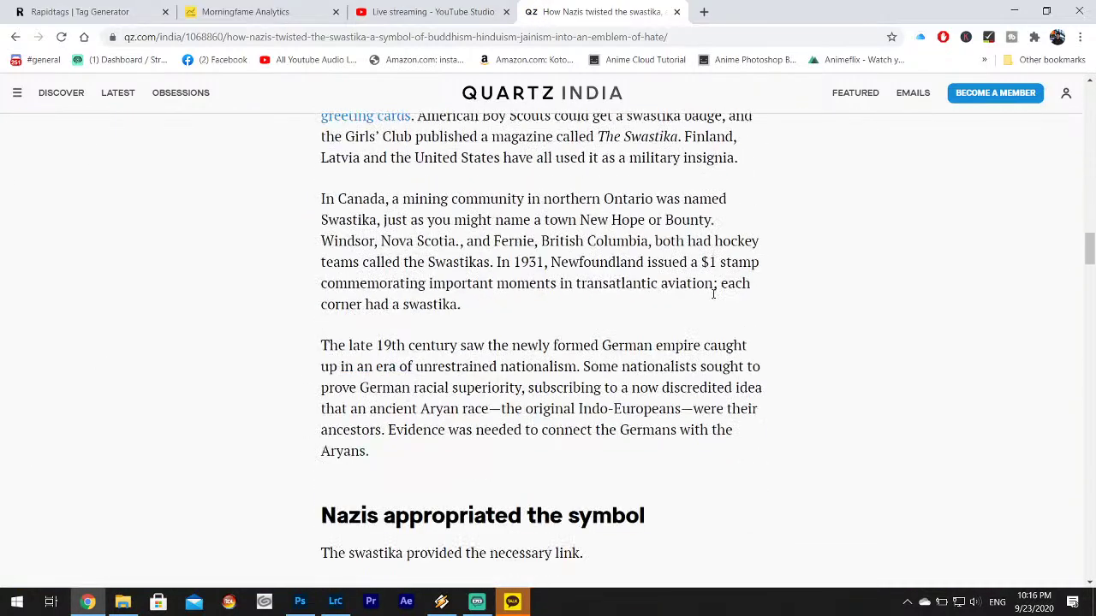
pyautogui.scroll(-20, 702, 286)
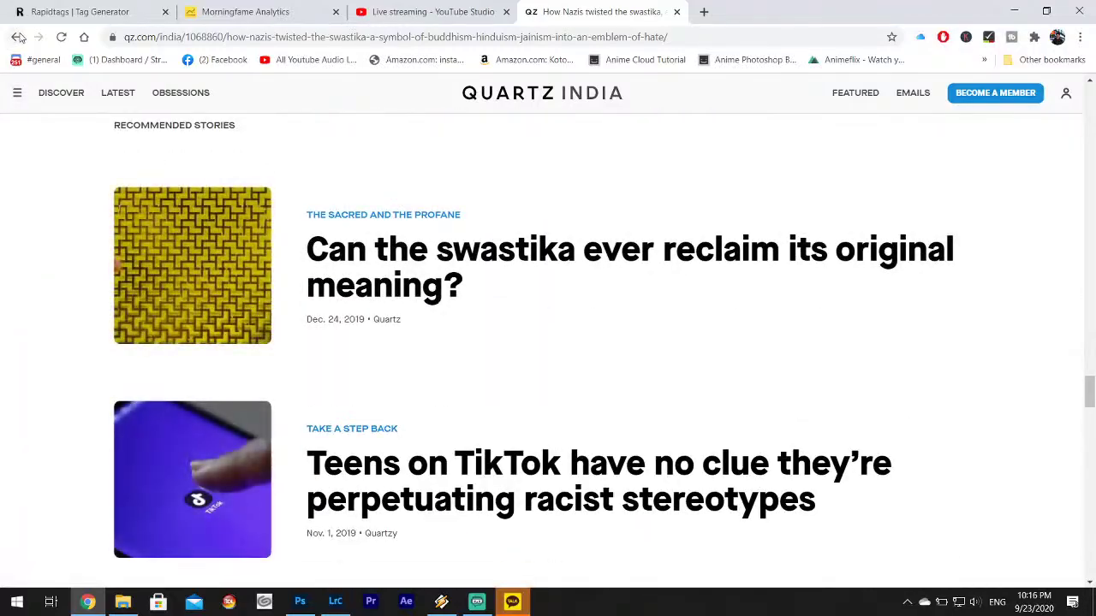
pyautogui.click(17, 37)
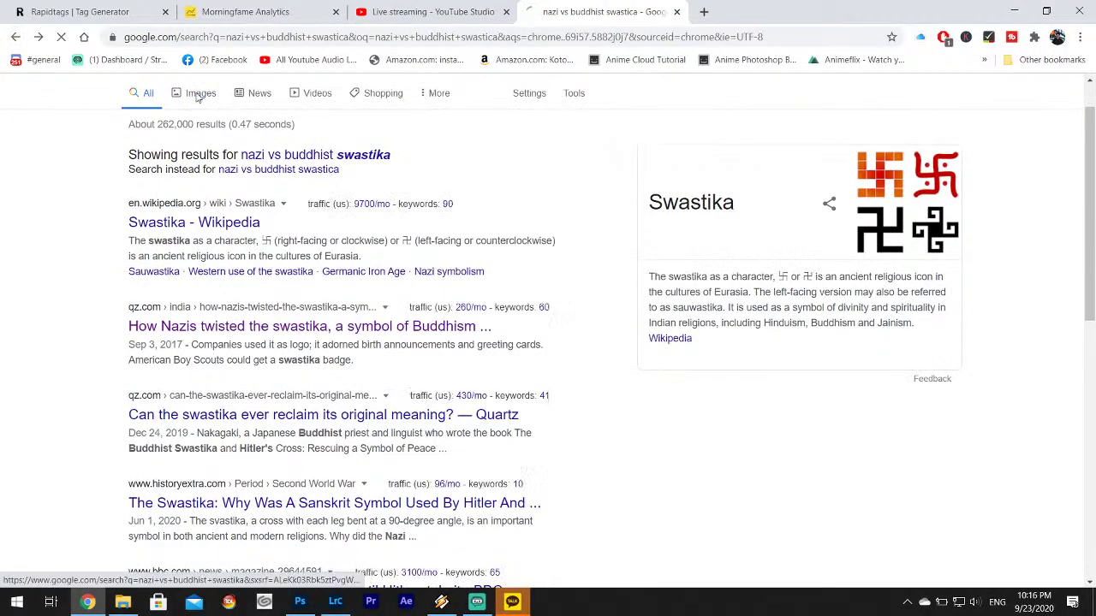
# - Show the image results and open the Pinterest pin comparing the Buddhist swastika with the Nazi Hakenkreuz, closing the search results
pyautogui.click(197, 96)
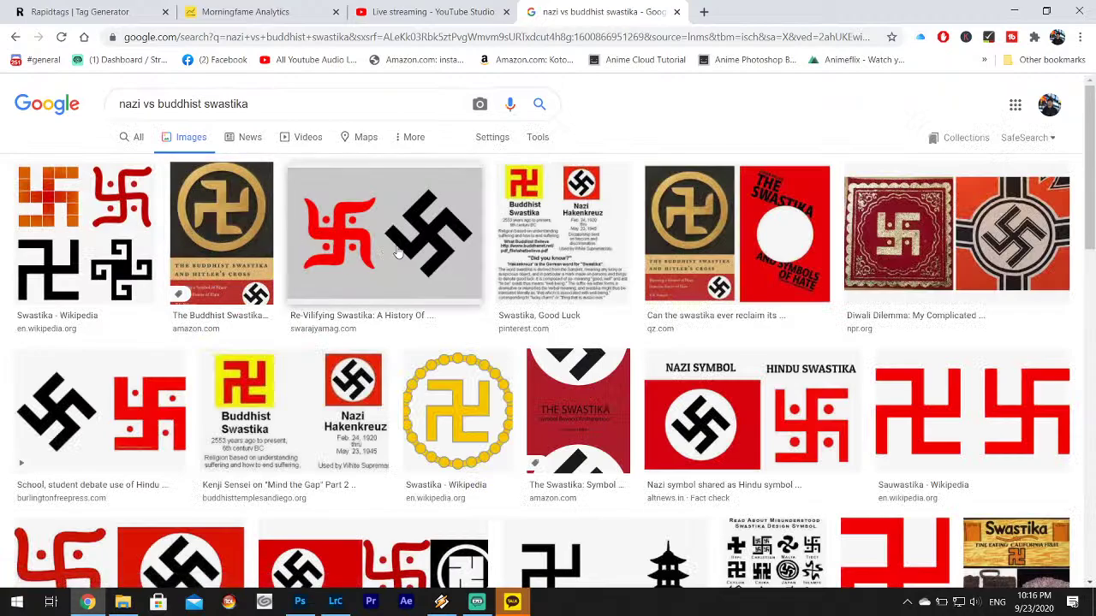
pyautogui.click(565, 227)
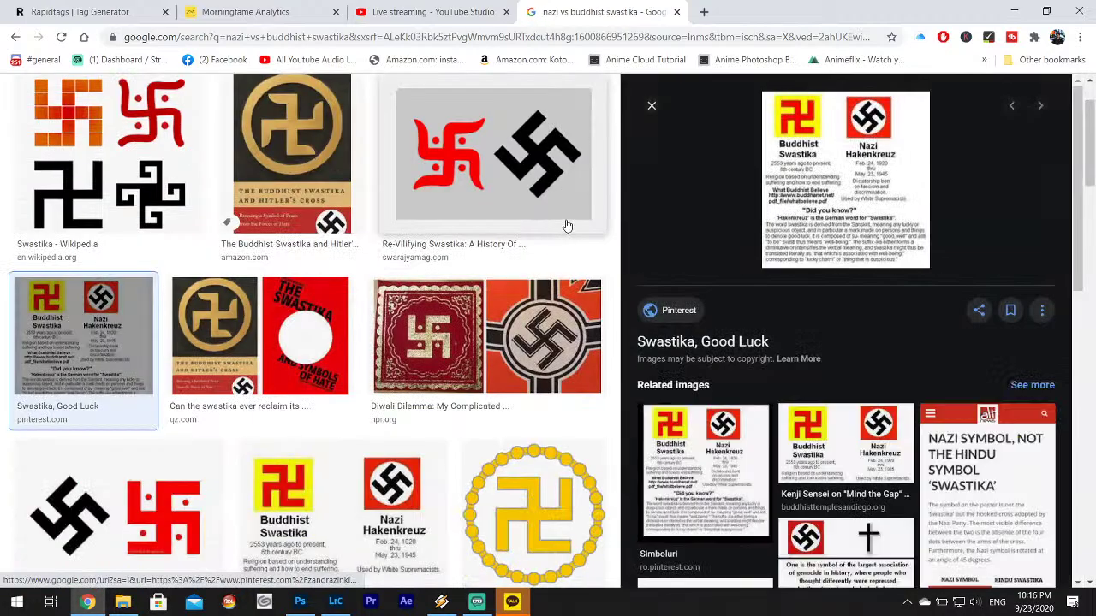
pyautogui.click(824, 161)
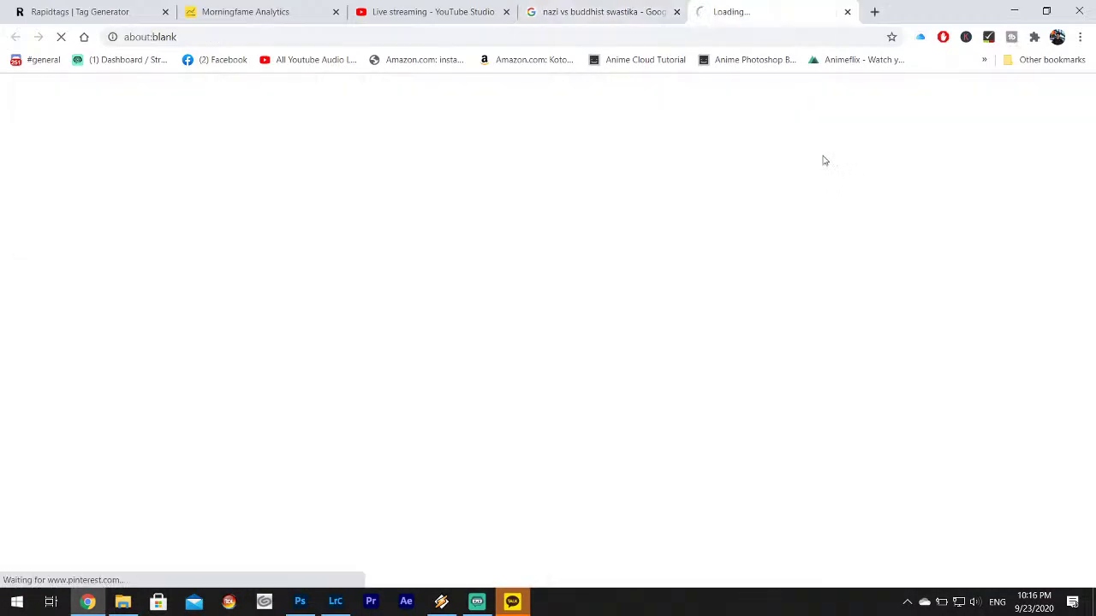
pyautogui.click(676, 12)
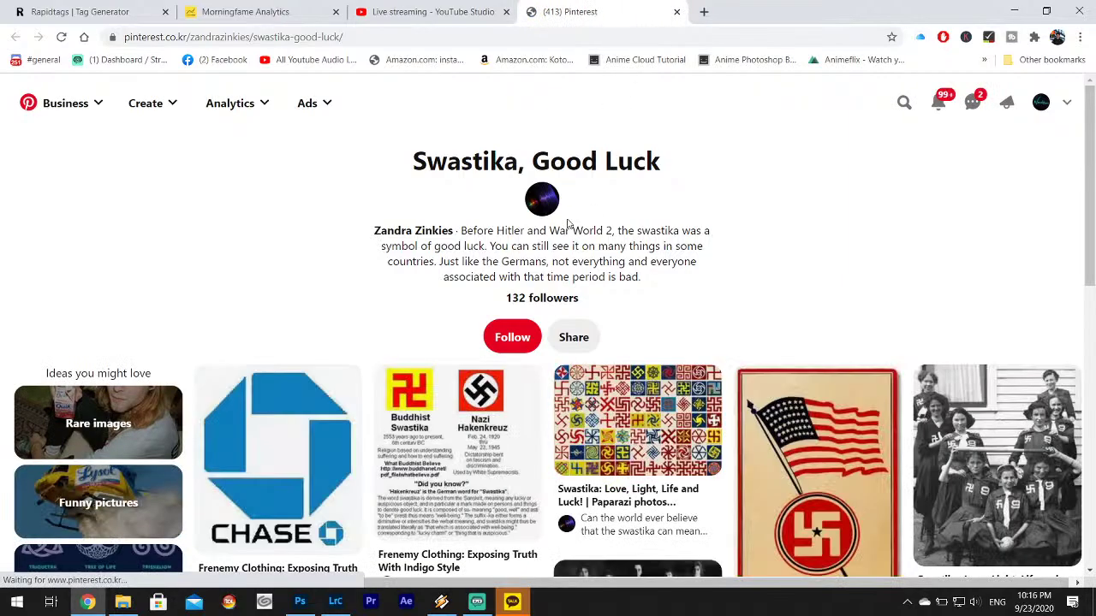
pyautogui.click(430, 387)
pyautogui.click(428, 403)
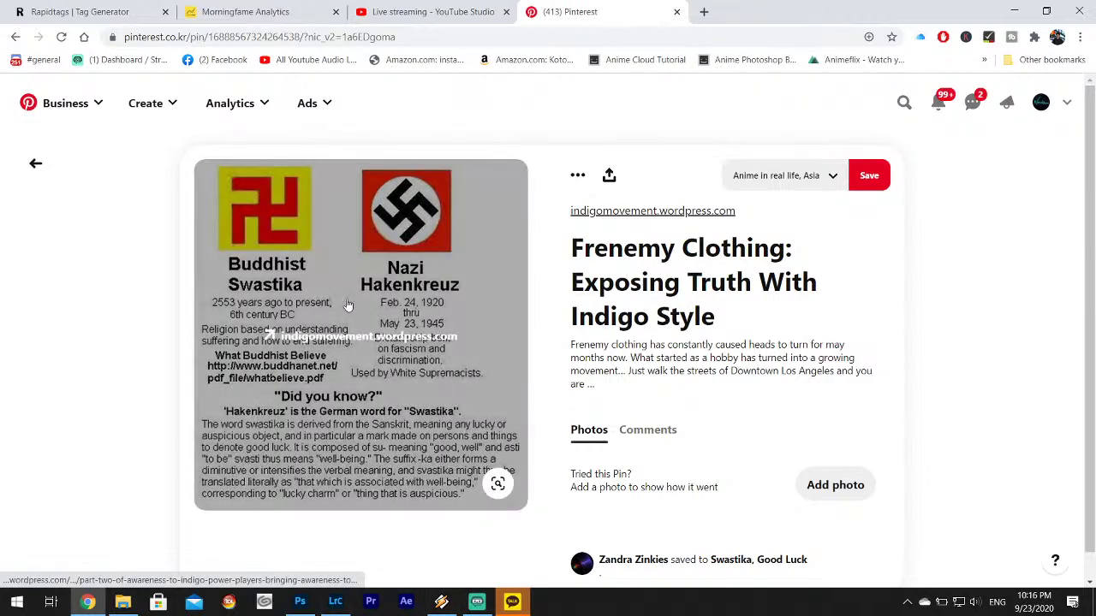
# - Switch back to Lightroom Classic and paste the copied develop settings onto the street photo IMG_4654.CR3
pyautogui.click(335, 604)
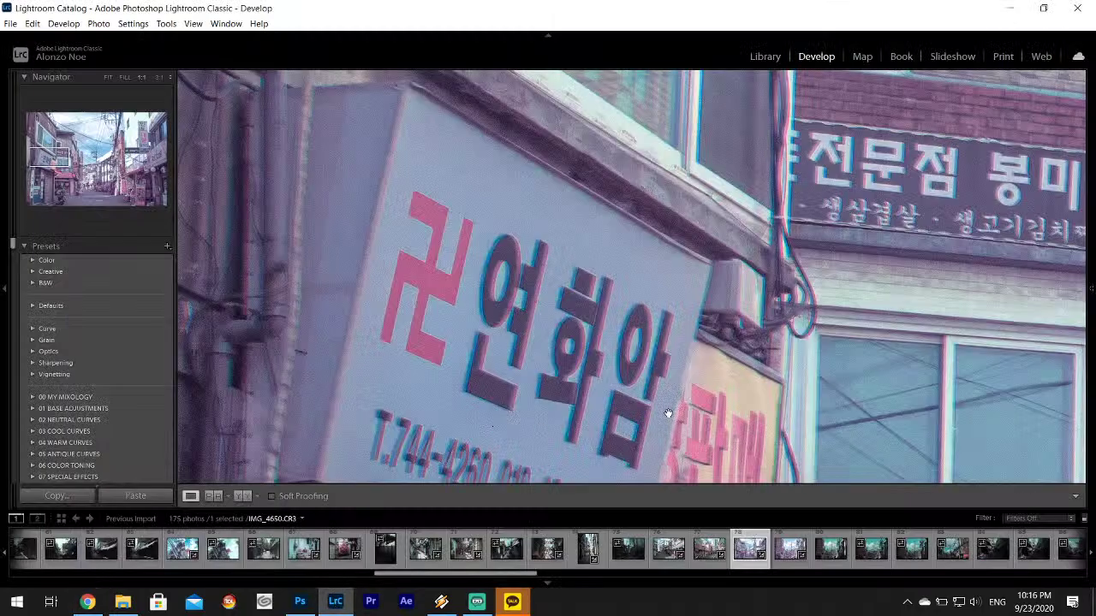
pyautogui.click(710, 377)
pyautogui.click(831, 548)
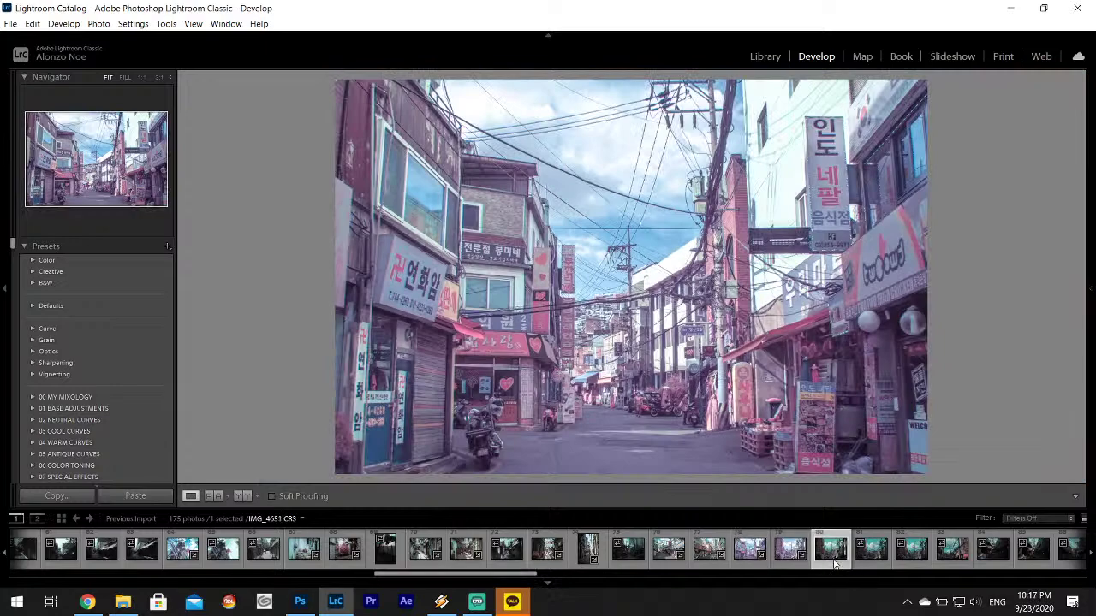
pyautogui.click(904, 563)
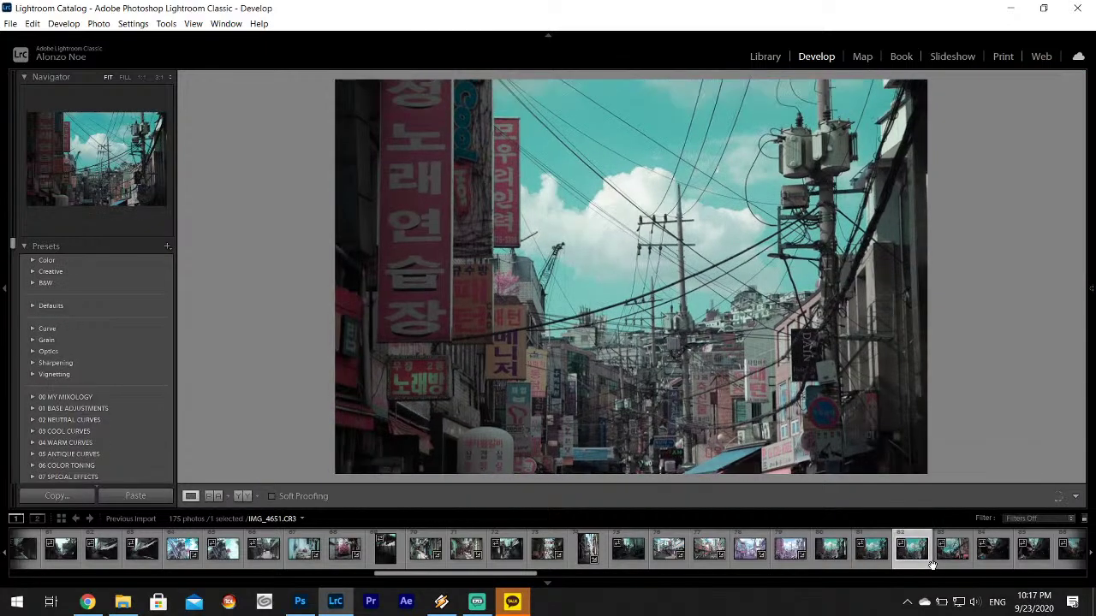
pyautogui.click(961, 558)
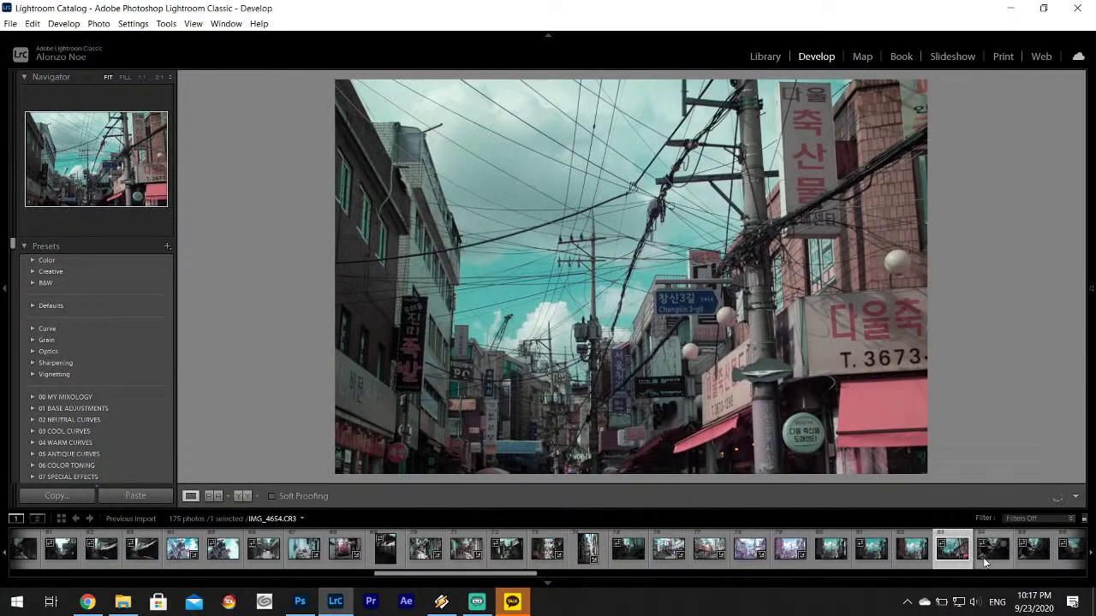
pyautogui.rightClick(971, 567)
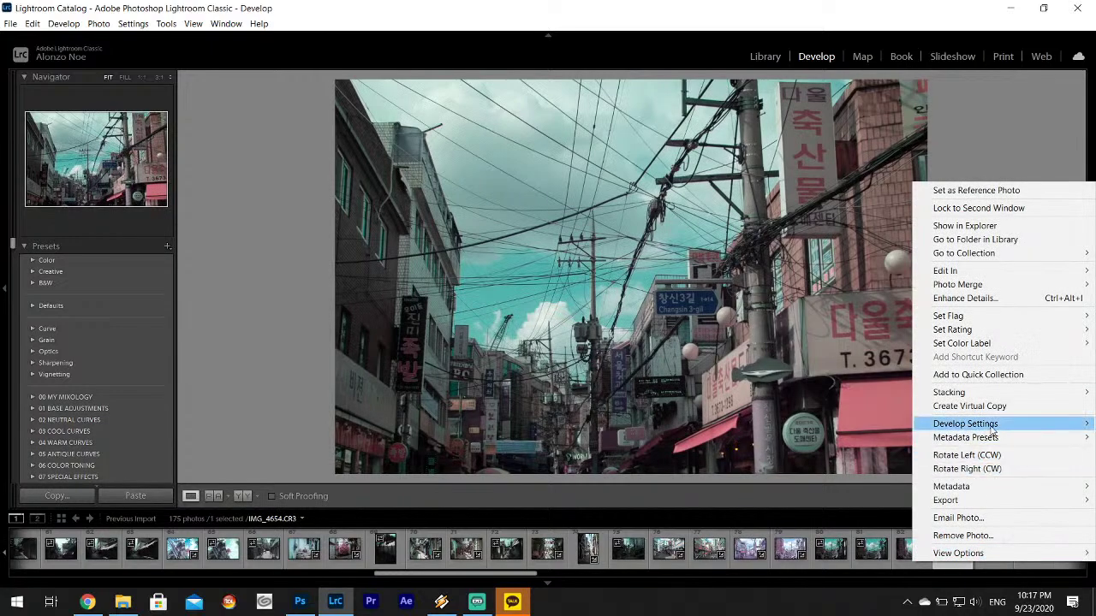
pyautogui.moveTo(968, 424)
pyautogui.click(731, 486)
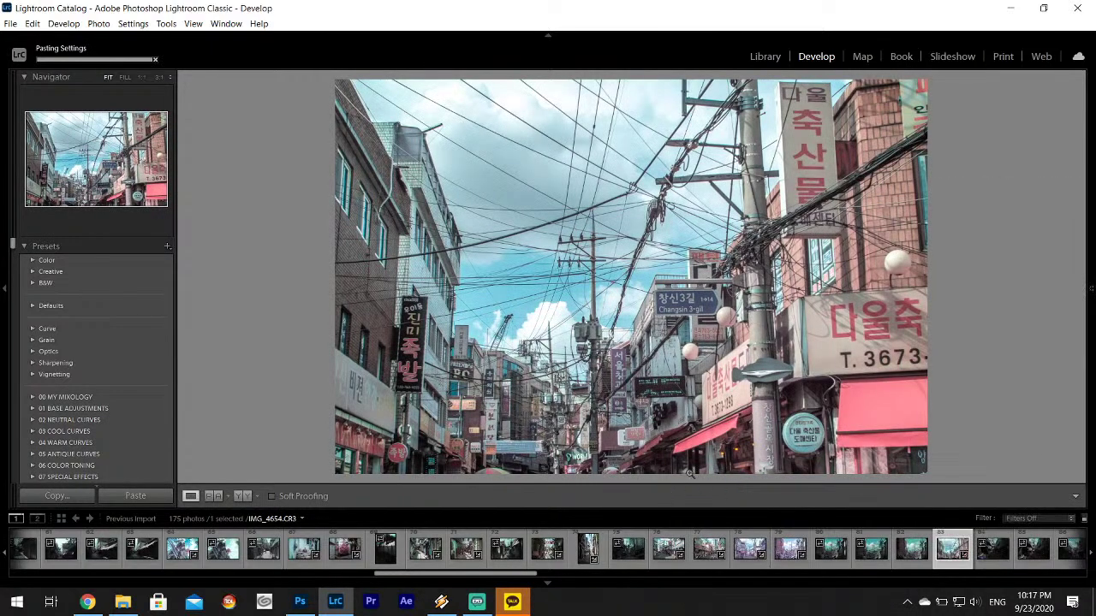
# - Export IMG_4654 to the hard drive, into the Infrared subfolder on the Desktop
pyautogui.moveTo(1092, 288)
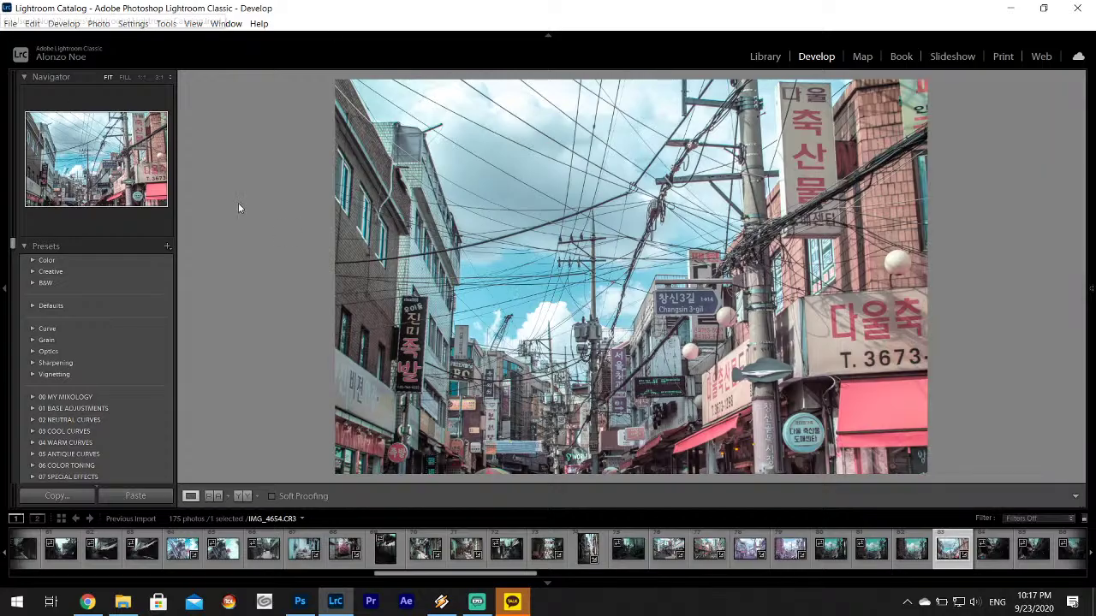
pyautogui.click(556, 309)
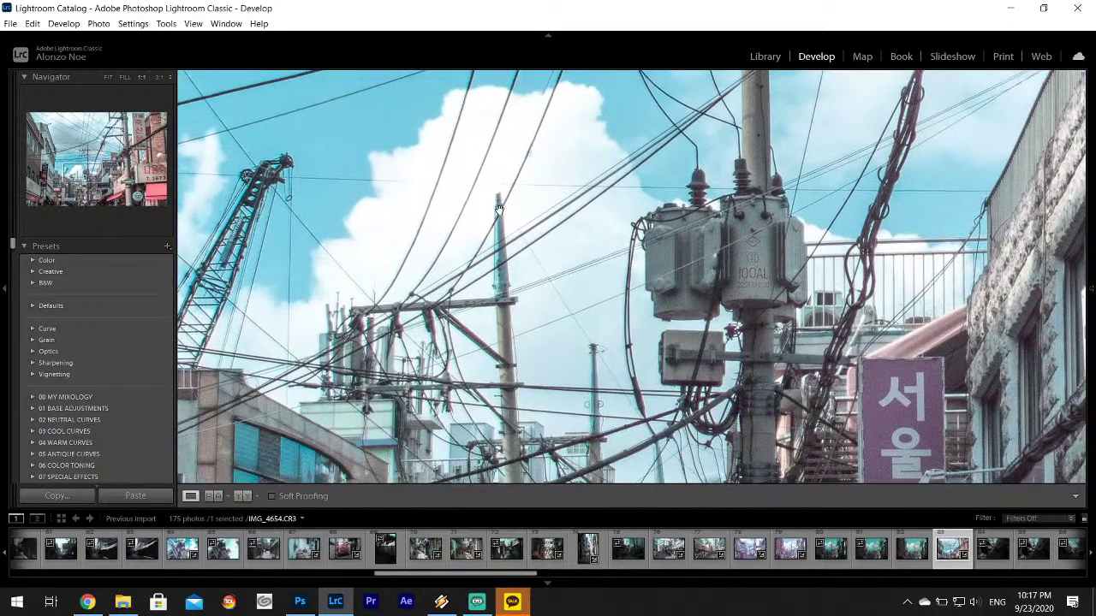
pyautogui.click(500, 211)
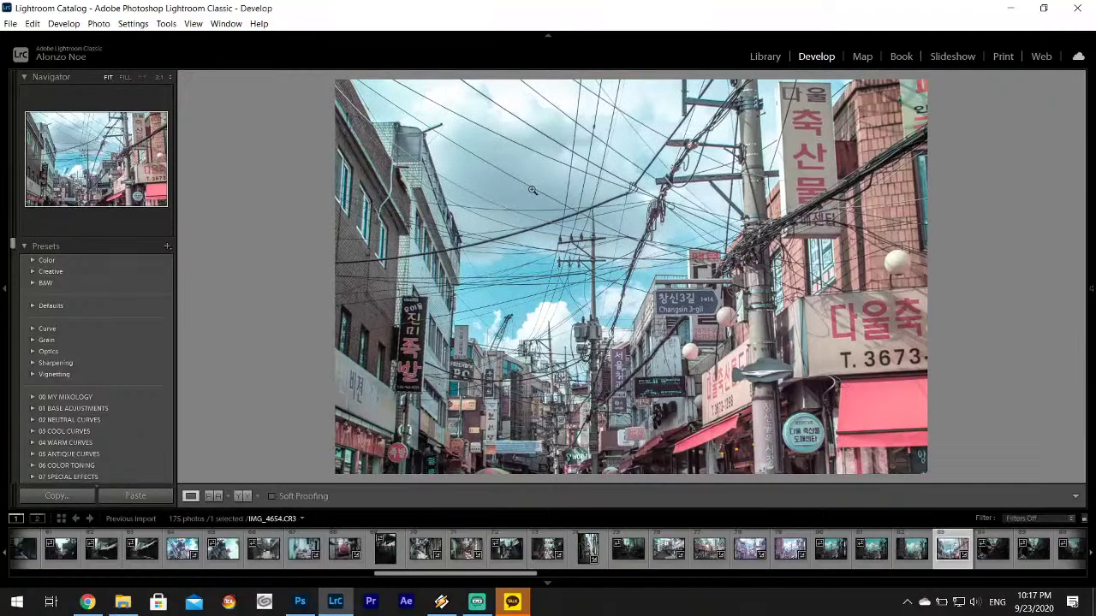
pyautogui.click(10, 23)
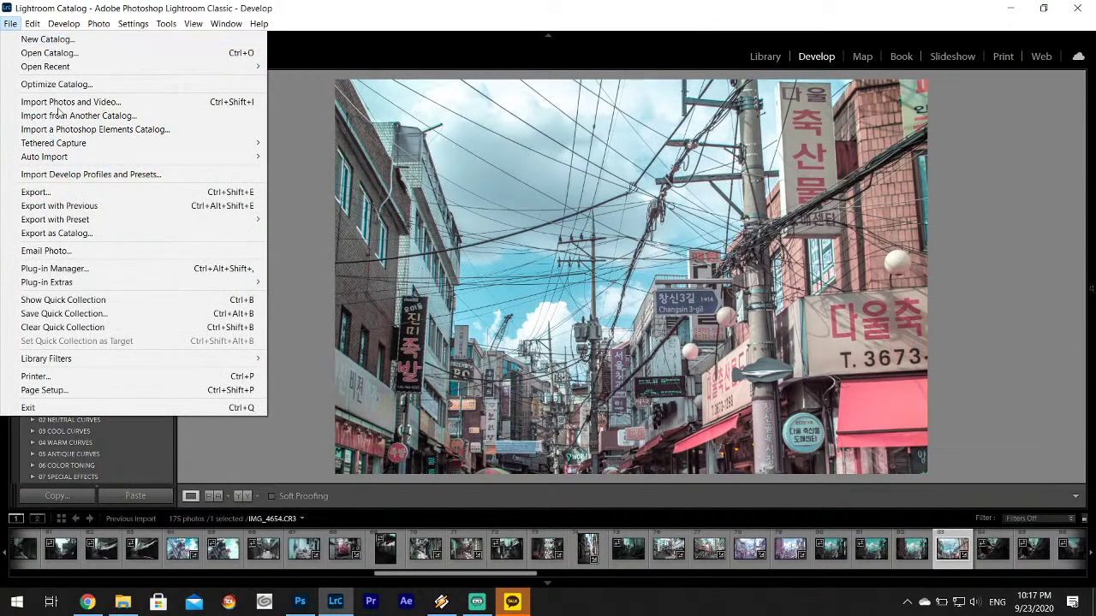
pyautogui.click(60, 190)
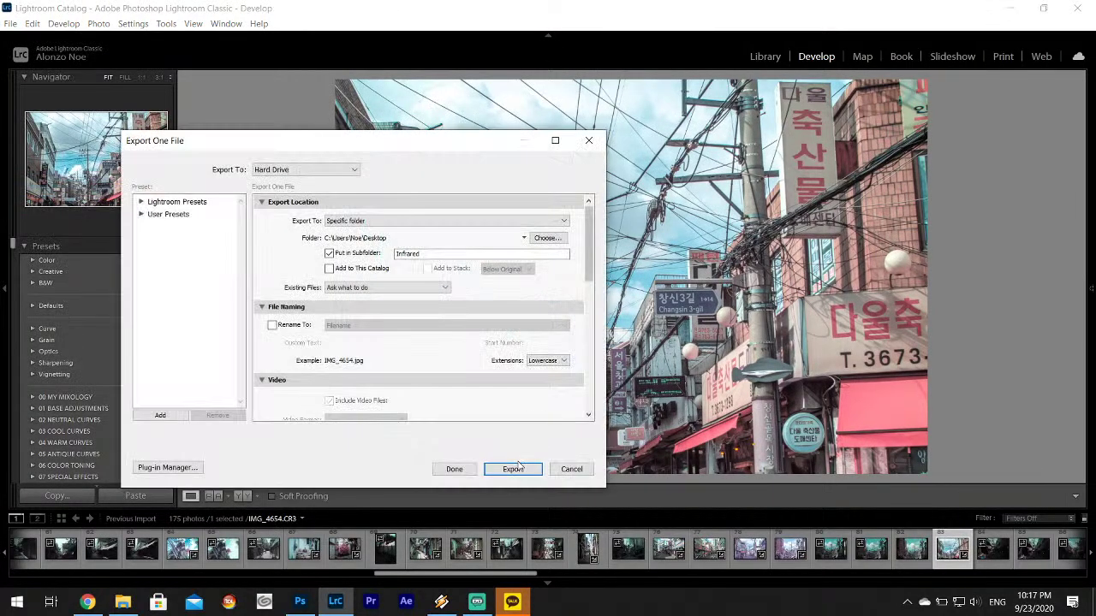
pyautogui.click(516, 467)
# - Paste the copied develop settings onto IMG_4657.CR3 and check the people in the street up close
pyautogui.scroll(-5, 939, 548)
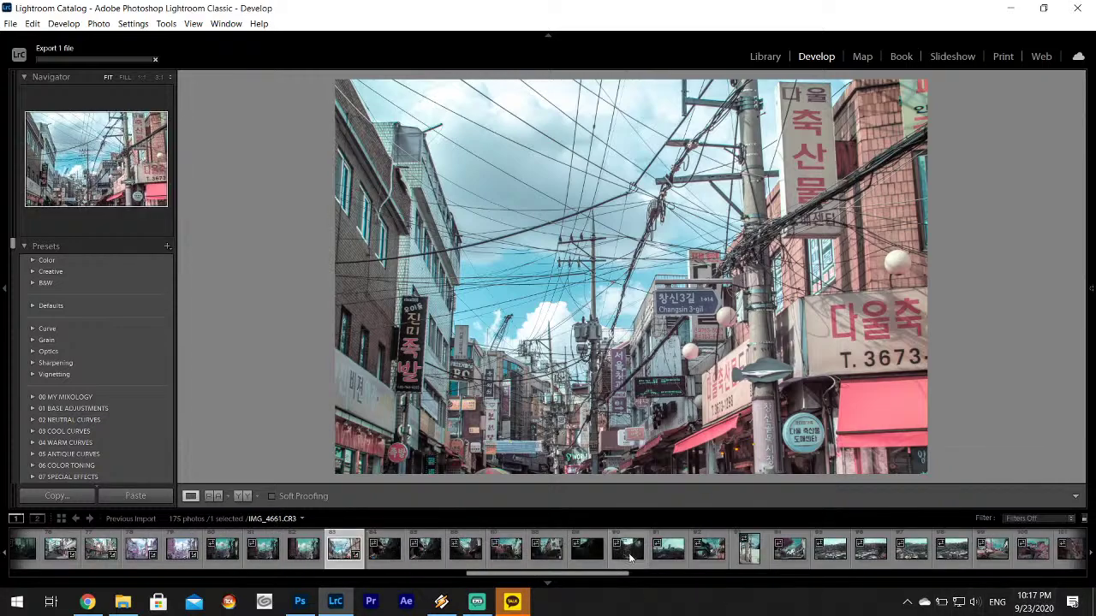
pyautogui.click(402, 557)
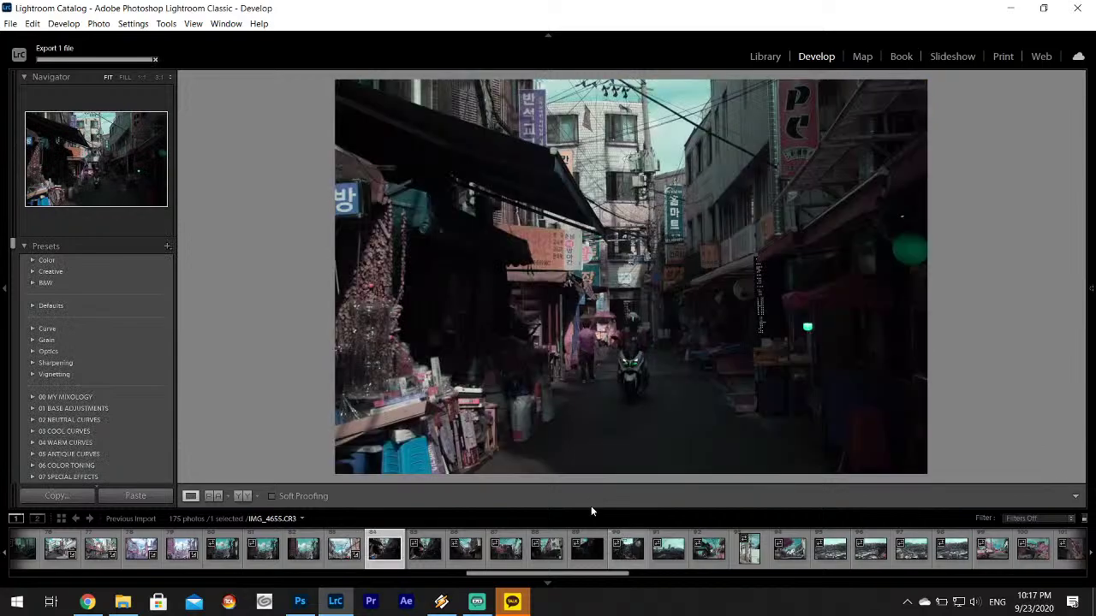
pyautogui.click(425, 548)
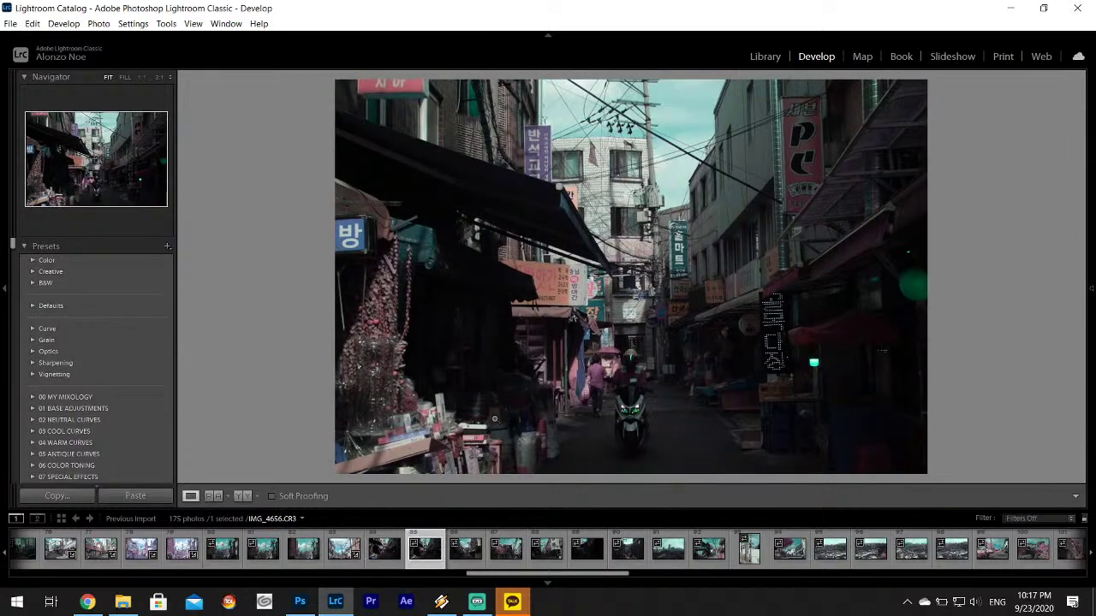
pyautogui.click(477, 546)
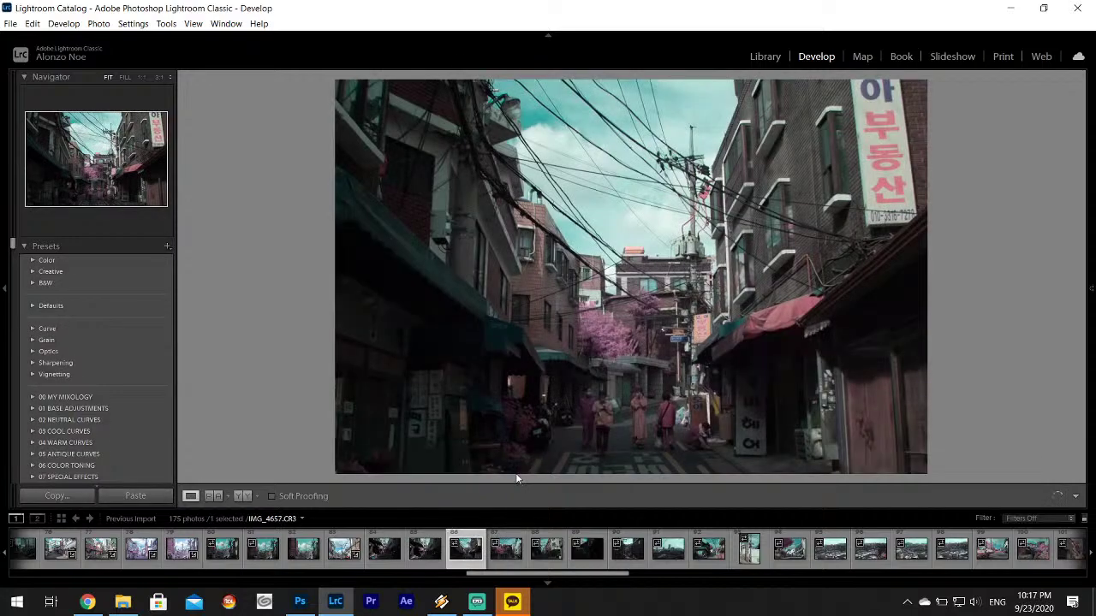
pyautogui.rightClick(471, 558)
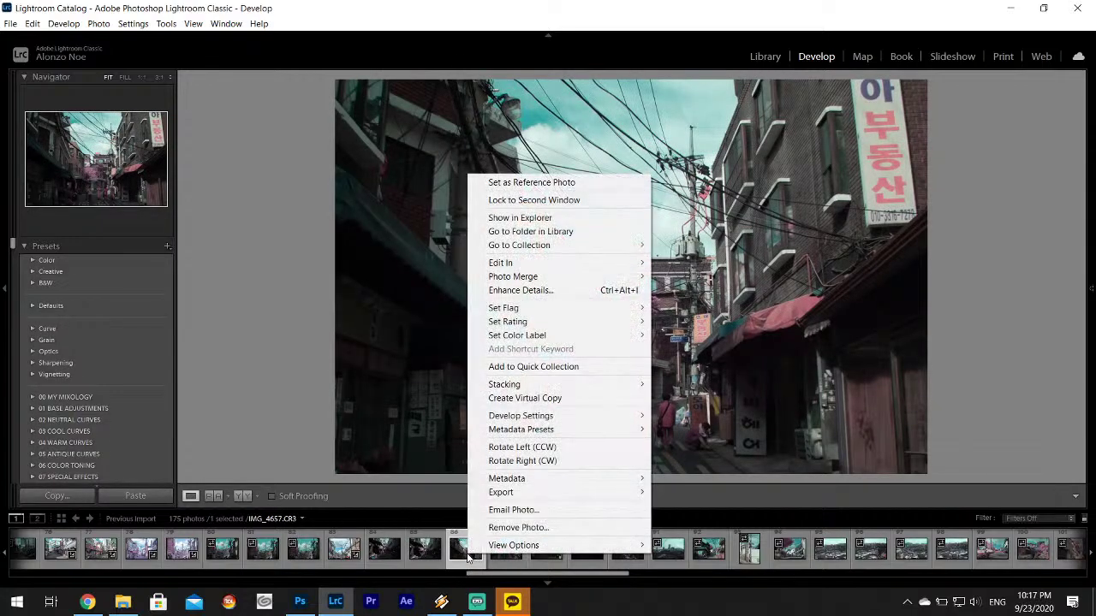
pyautogui.moveTo(599, 415)
pyautogui.click(705, 478)
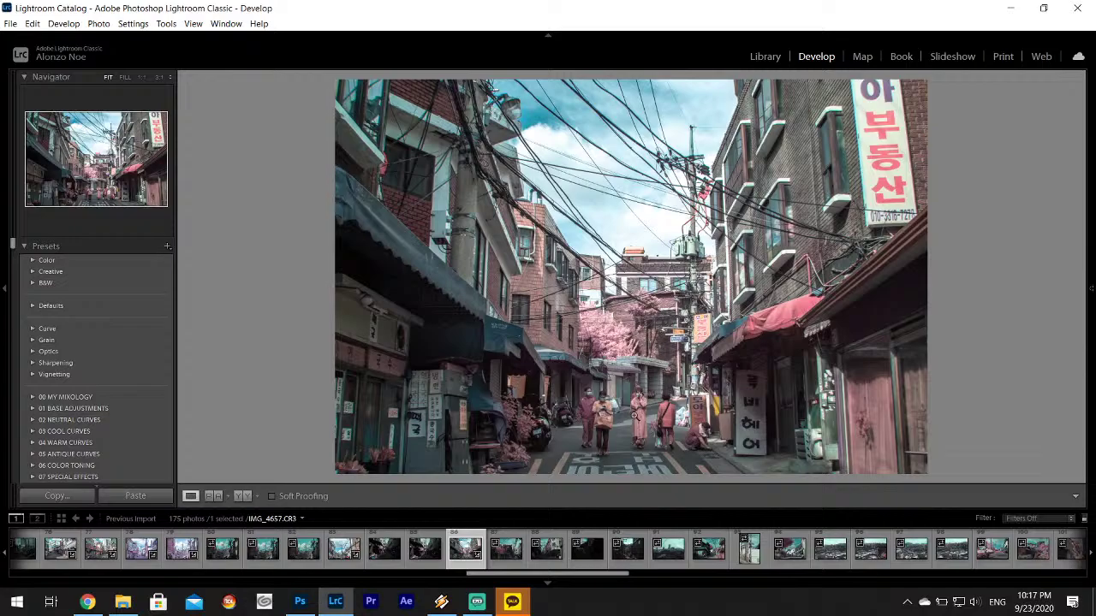
pyautogui.click(634, 415)
pyautogui.moveTo(638, 318); pyautogui.dragTo(650, 184)
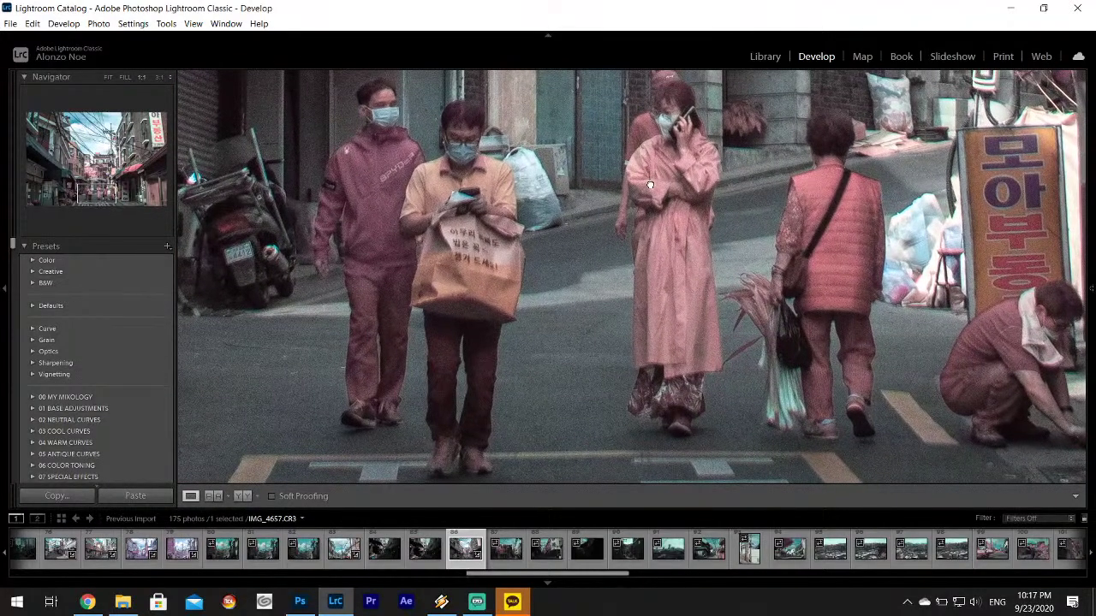
pyautogui.click(650, 185)
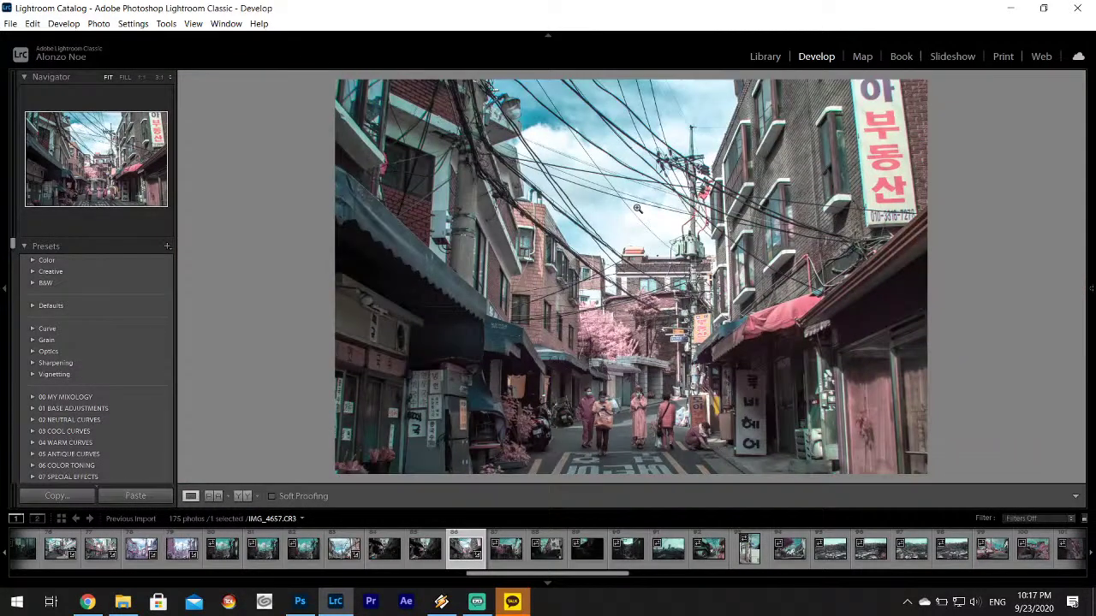
# - Compare the neighbouring street photos and paste the copied develop settings onto IMG_4658.CR3
pyautogui.click(505, 552)
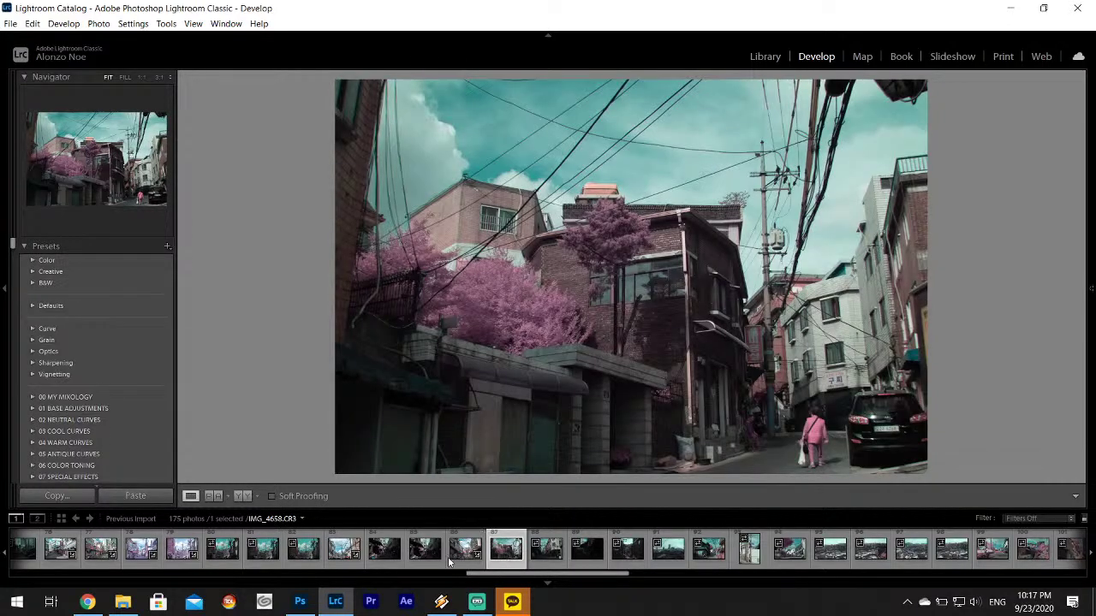
pyautogui.click(424, 548)
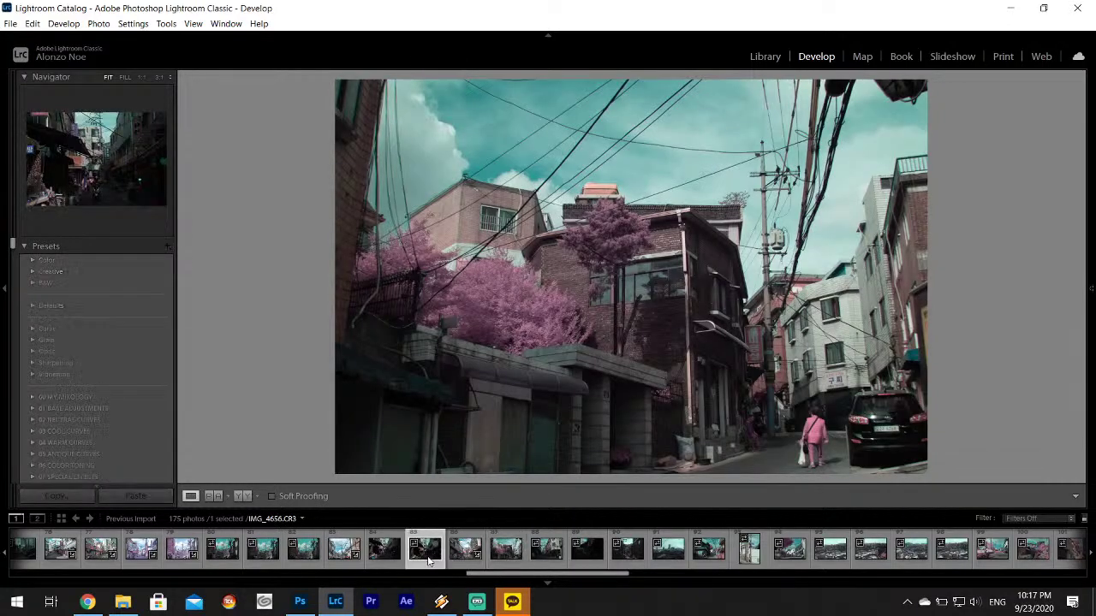
pyautogui.click(518, 558)
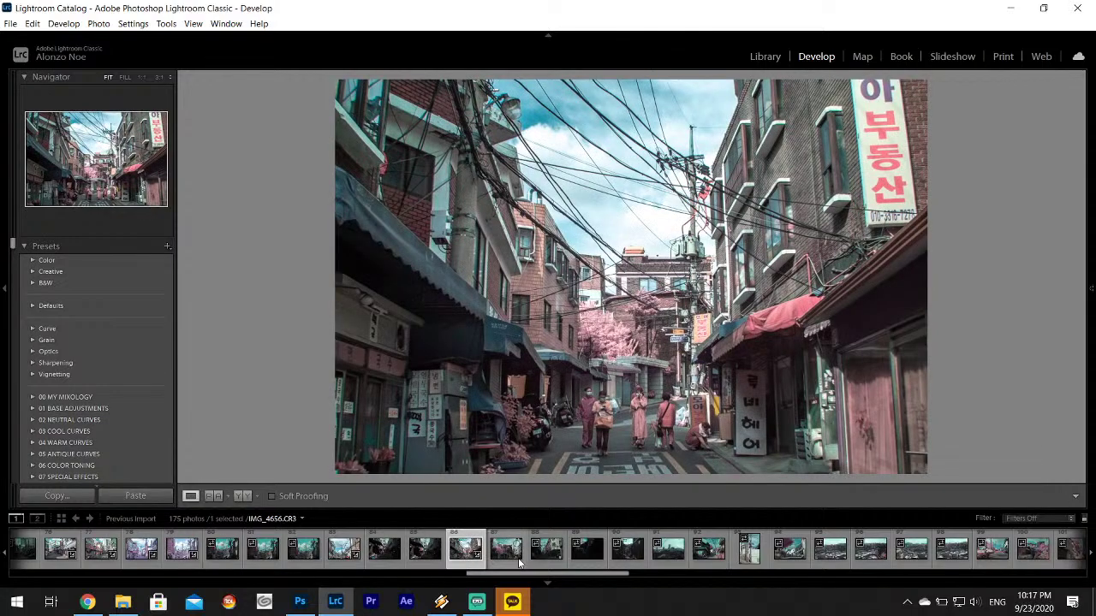
pyautogui.click(522, 561)
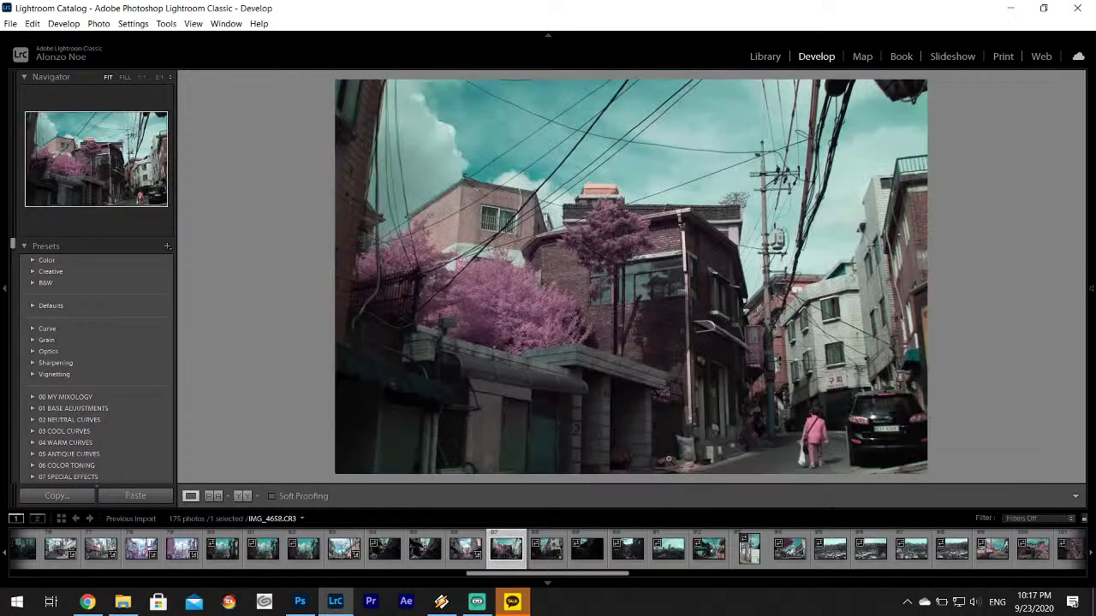
pyautogui.rightClick(506, 561)
pyautogui.moveTo(586, 426)
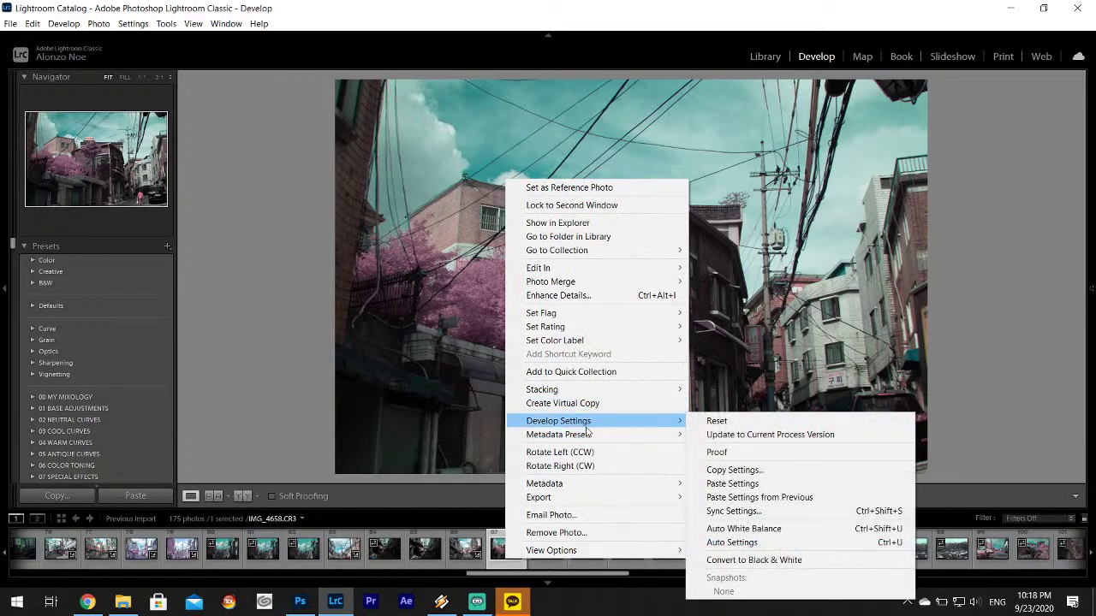
pyautogui.click(751, 484)
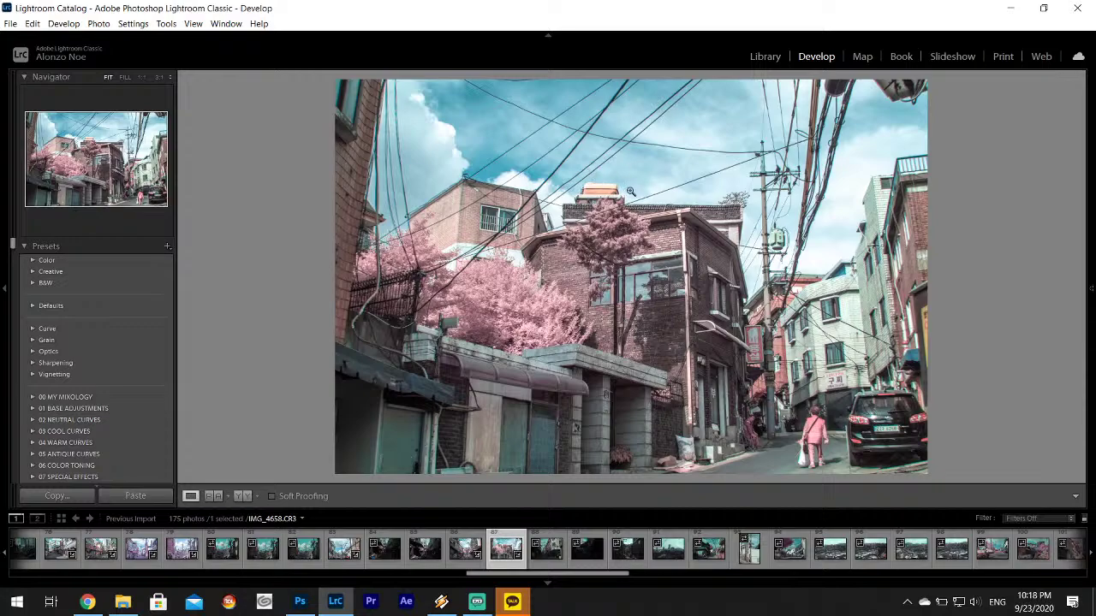
# - Set the Aqua colour of IMG_4658.CR3 to Hue +55 and Saturation +47
pyautogui.moveTo(1091, 236)
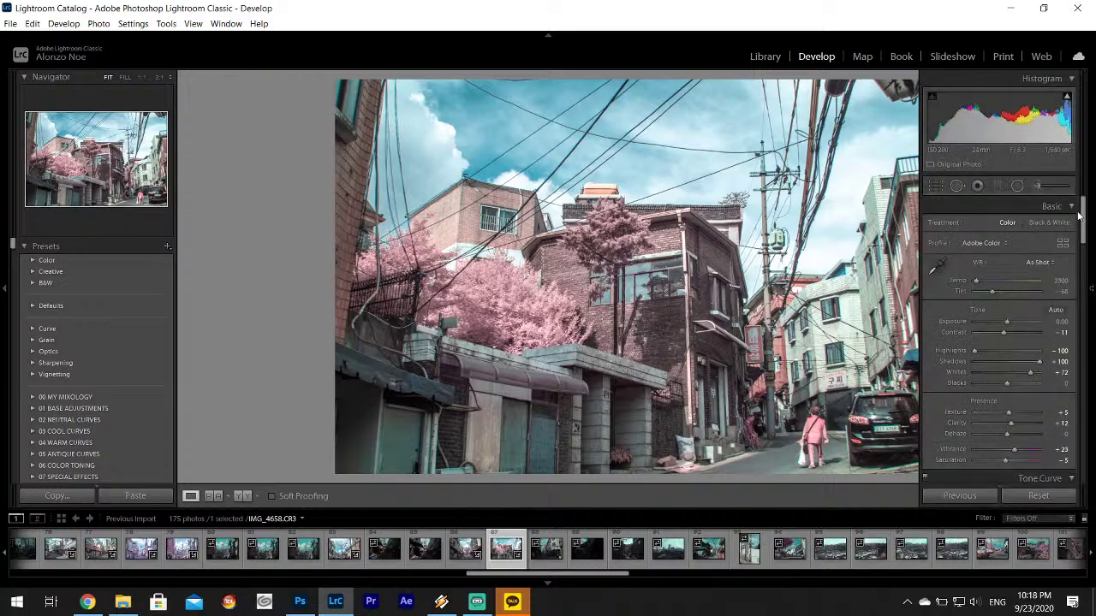
pyautogui.scroll(-5, 1089, 233)
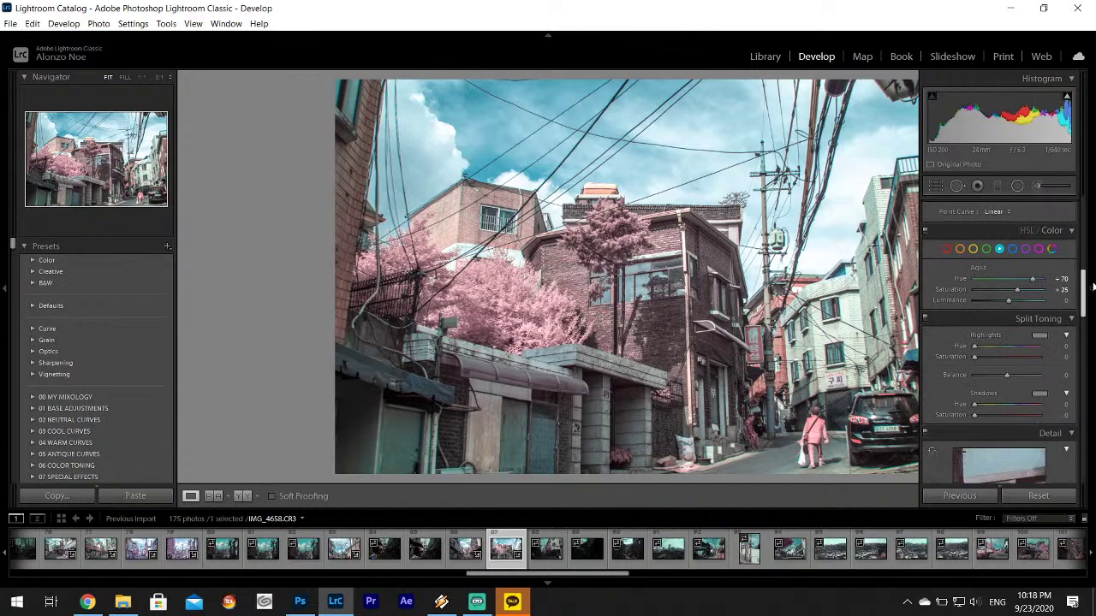
pyautogui.moveTo(1091, 288)
pyautogui.moveTo(1018, 292); pyautogui.dragTo(1029, 279)
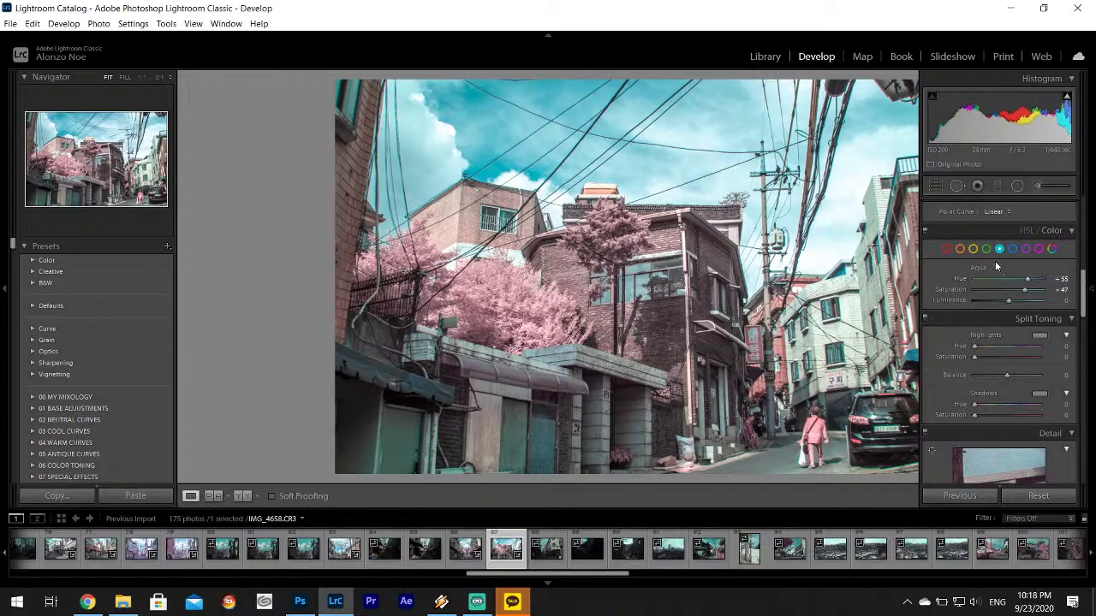
# - Select IMG_4657 and IMG_4658 together and export them to the hard drive, into the Infrared subfolder on the Desktop
pyautogui.click(463, 550)
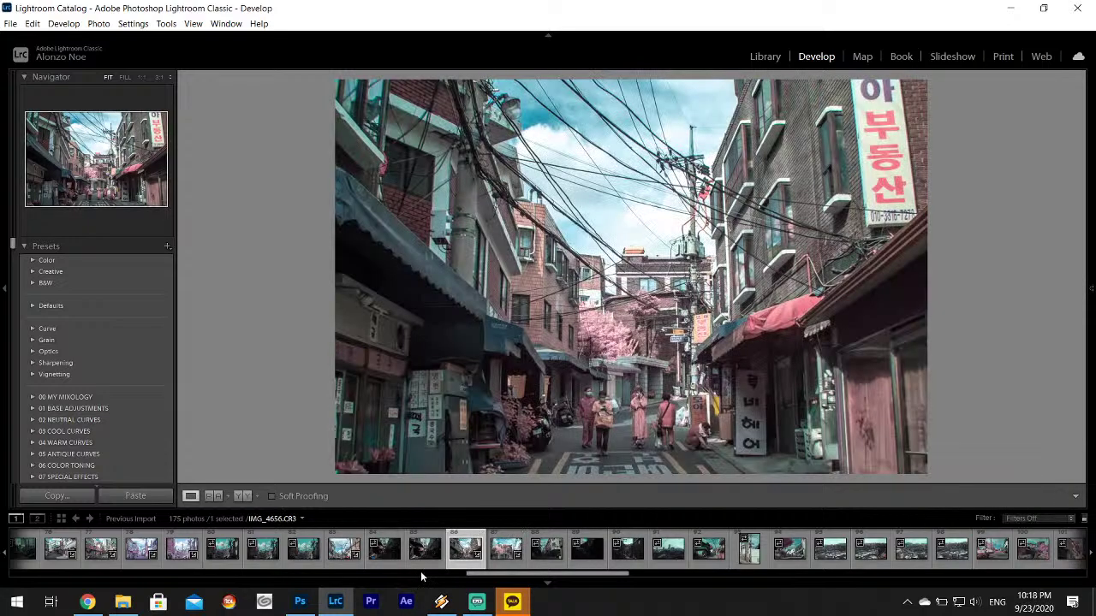
pyautogui.click(426, 555)
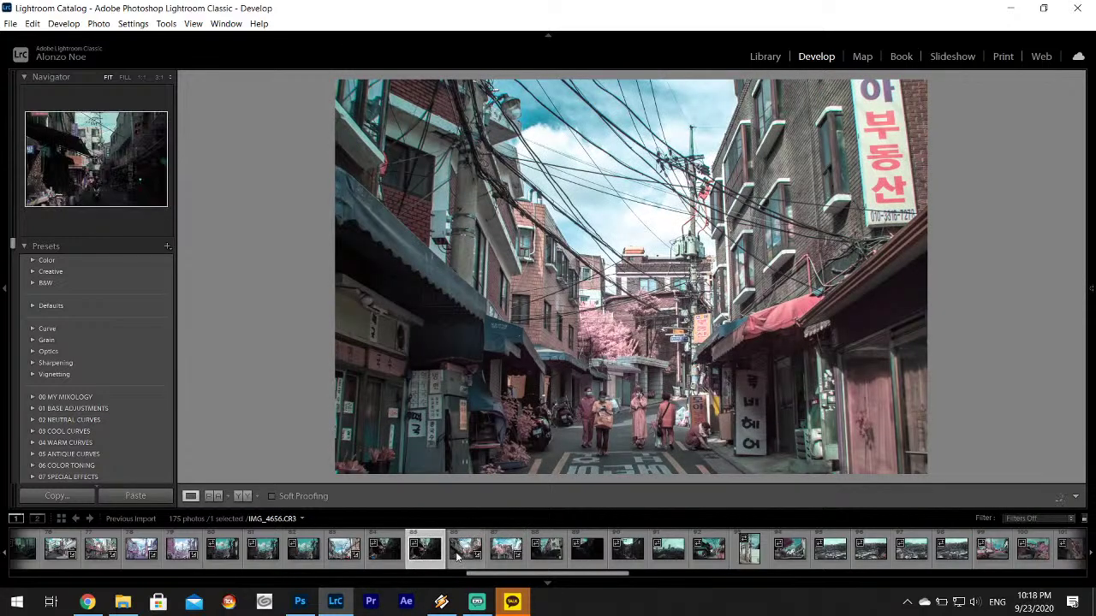
pyautogui.click(494, 557)
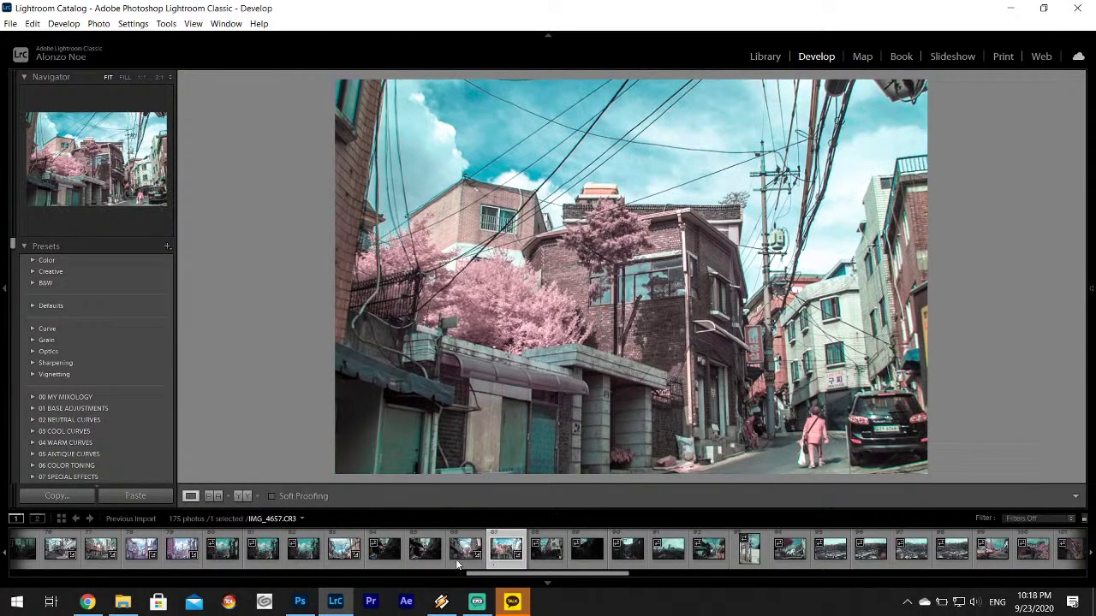
pyautogui.keyDown('ctrl'); pyautogui.click(462, 561); pyautogui.keyUp('ctrl')
pyautogui.click(10, 23)
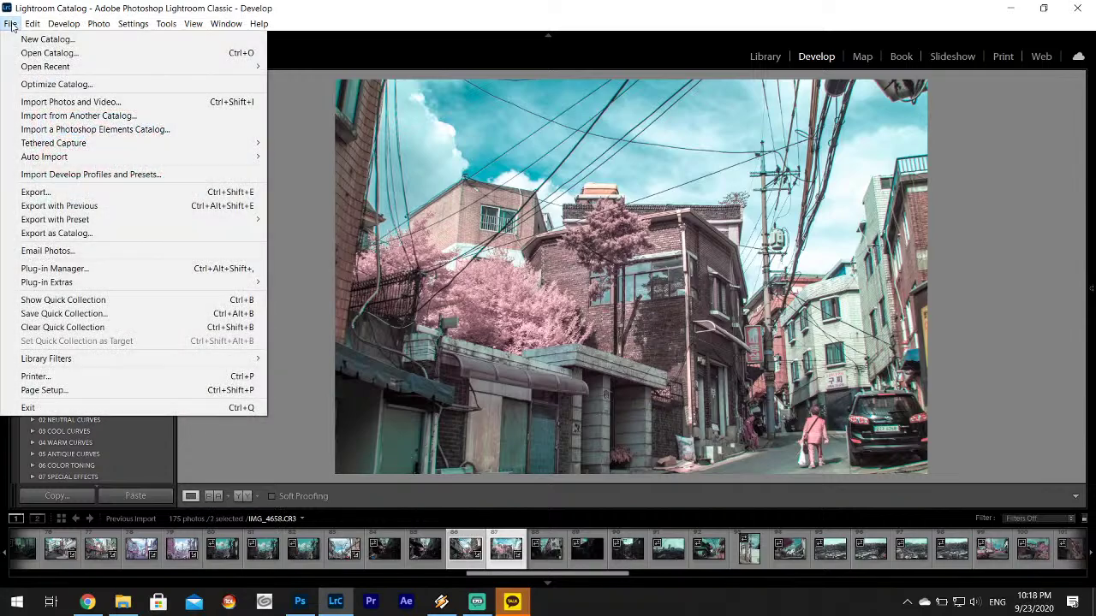
pyautogui.click(67, 196)
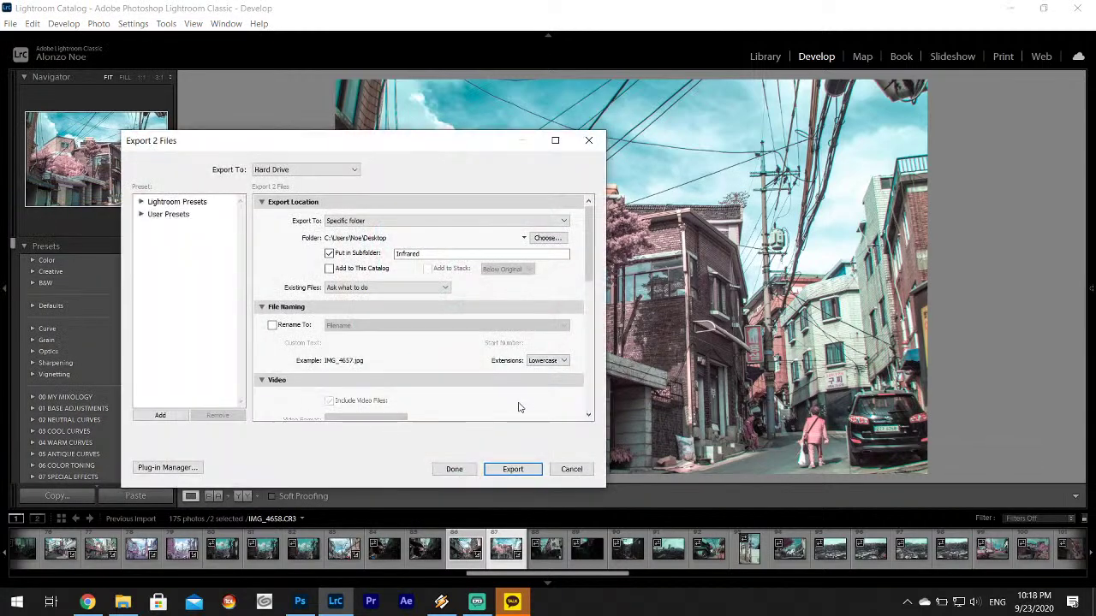
pyautogui.click(513, 468)
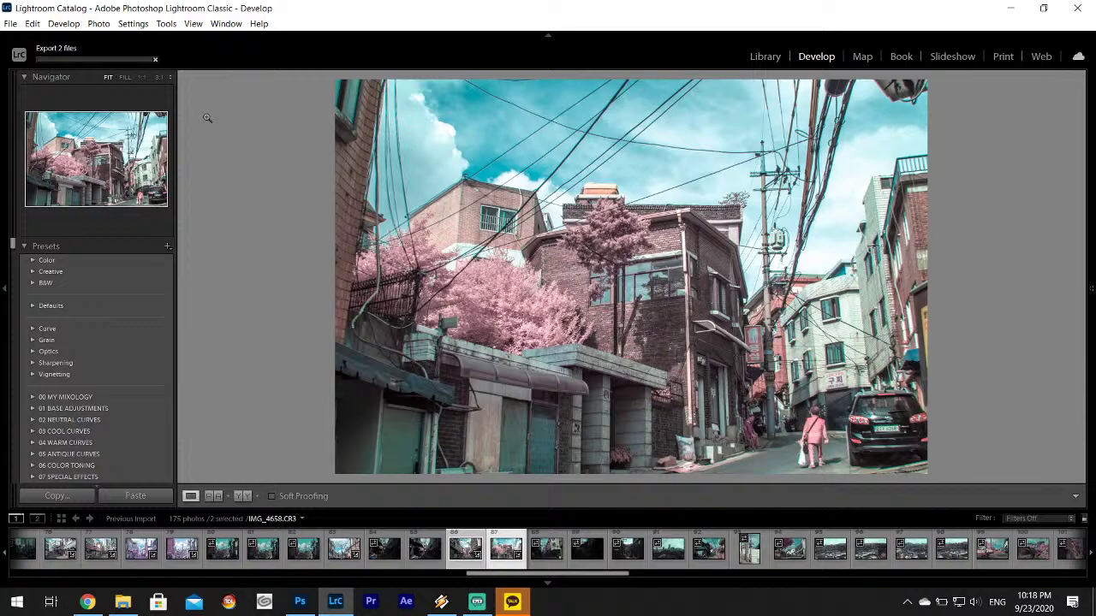
# - Paste the copied develop settings onto IMG_4659.CR3 and inspect the person sitting beside the street
pyautogui.click(553, 561)
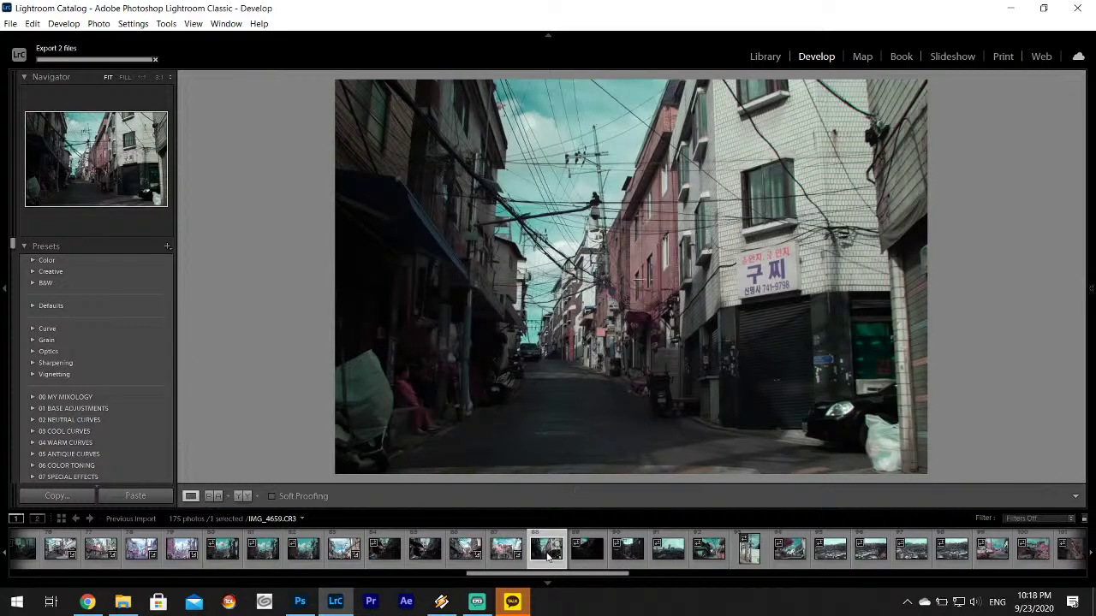
pyautogui.rightClick(548, 557)
pyautogui.moveTo(617, 418)
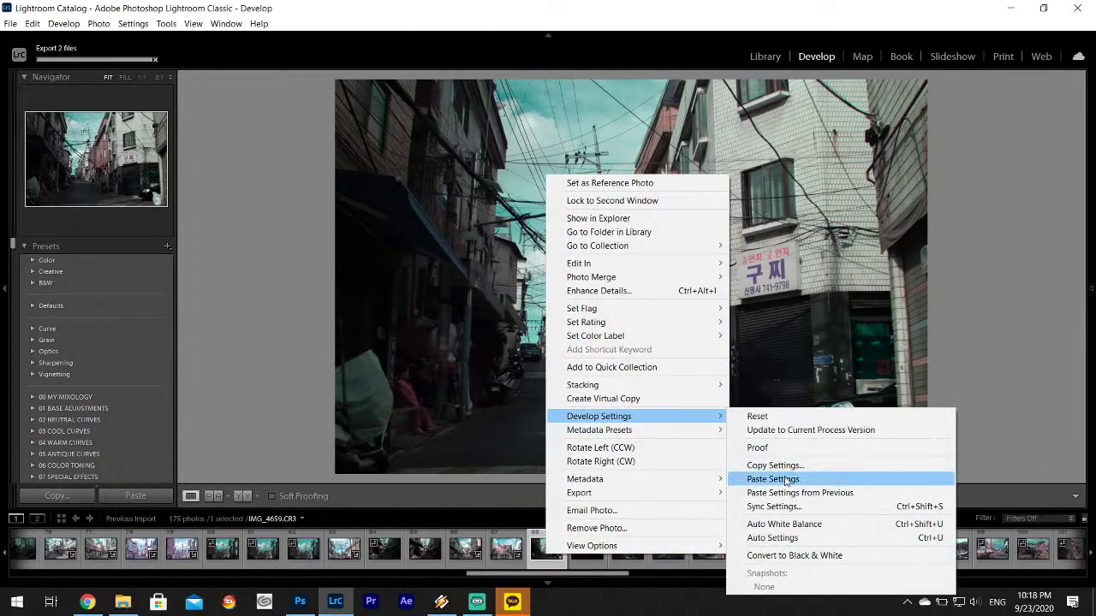
pyautogui.click(773, 479)
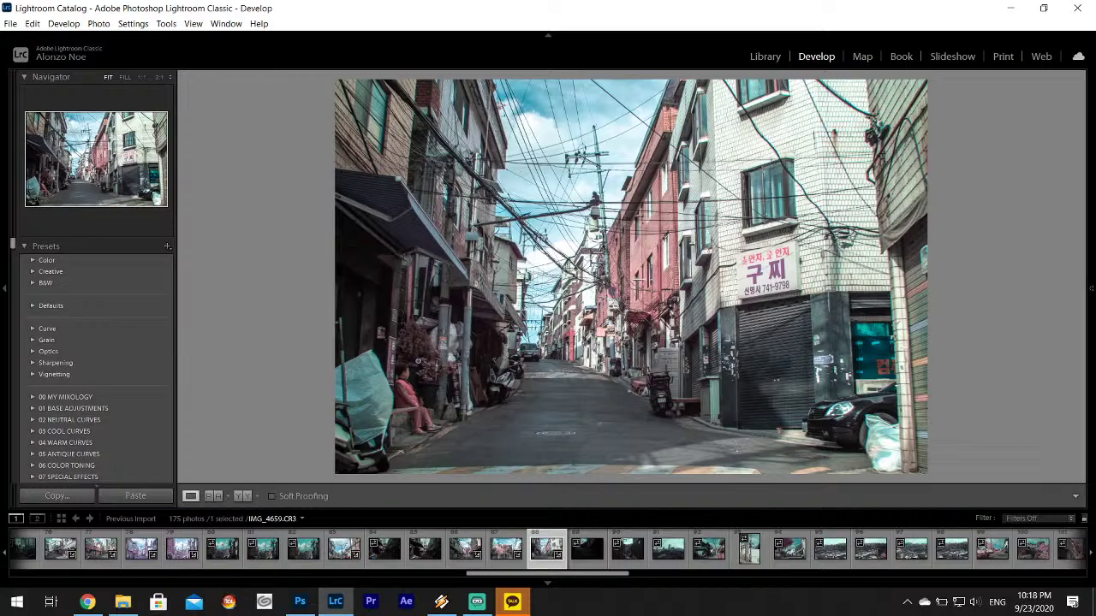
pyautogui.moveTo(418, 361); pyautogui.dragTo(638, 234)
# - Export IMG_4659 with the existing export settings
pyautogui.click(11, 23)
pyautogui.click(567, 370)
pyautogui.click(511, 468)
# - Skip the dark alley photo IMG_4660 and paste the copied develop settings onto IMG_4661.CR3
pyautogui.click(580, 552)
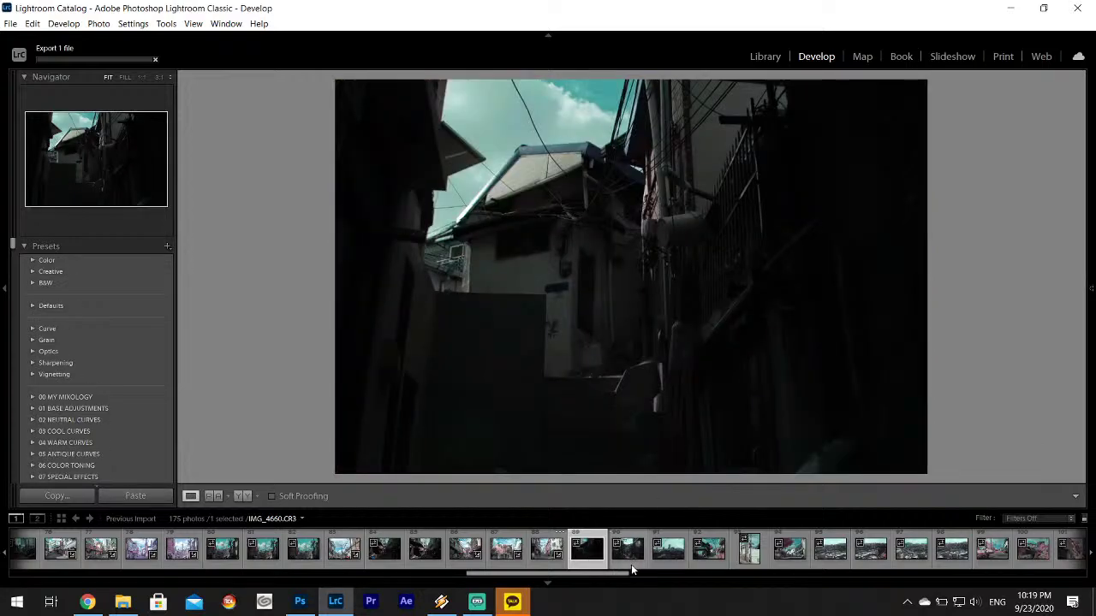
pyautogui.click(631, 564)
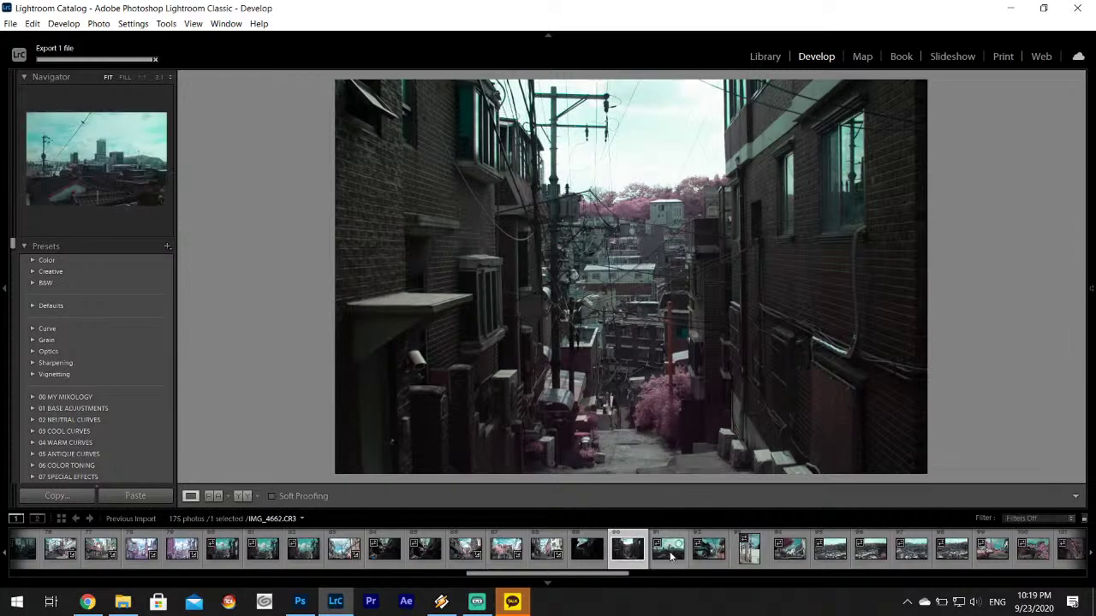
pyautogui.rightClick(629, 561)
pyautogui.moveTo(698, 418)
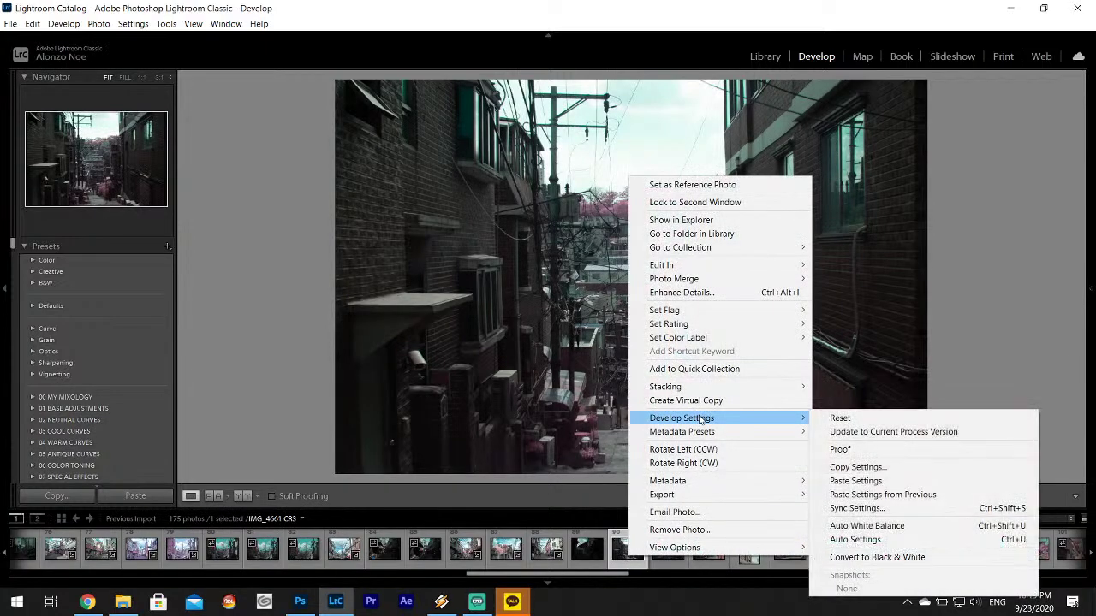
pyautogui.click(878, 491)
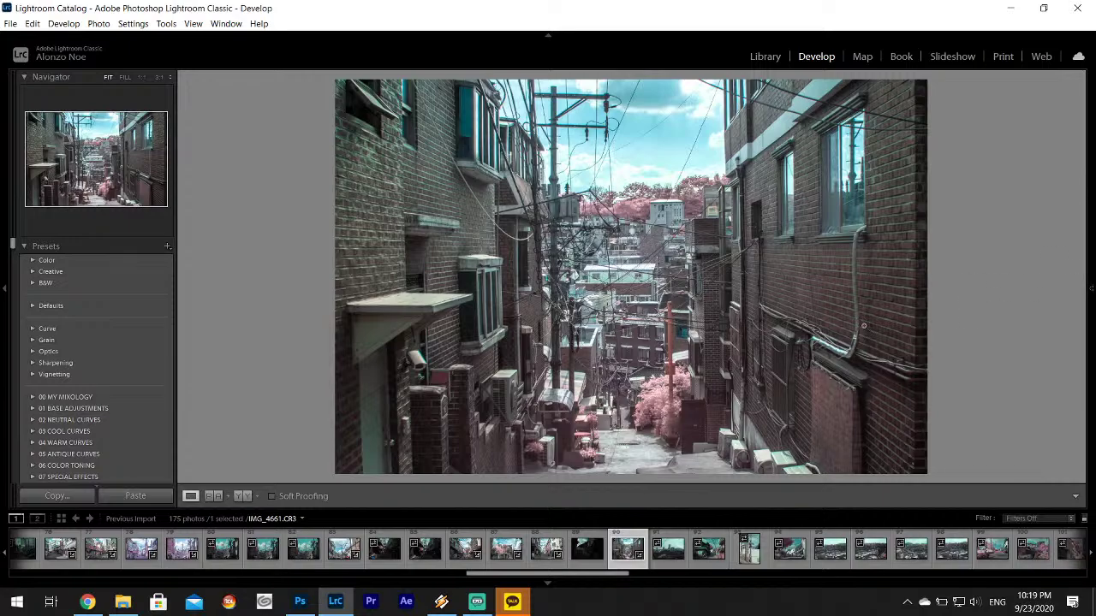
# - Adjust the overall Saturation of IMG_4661.CR3 in the Basic adjustments
pyautogui.moveTo(1089, 285)
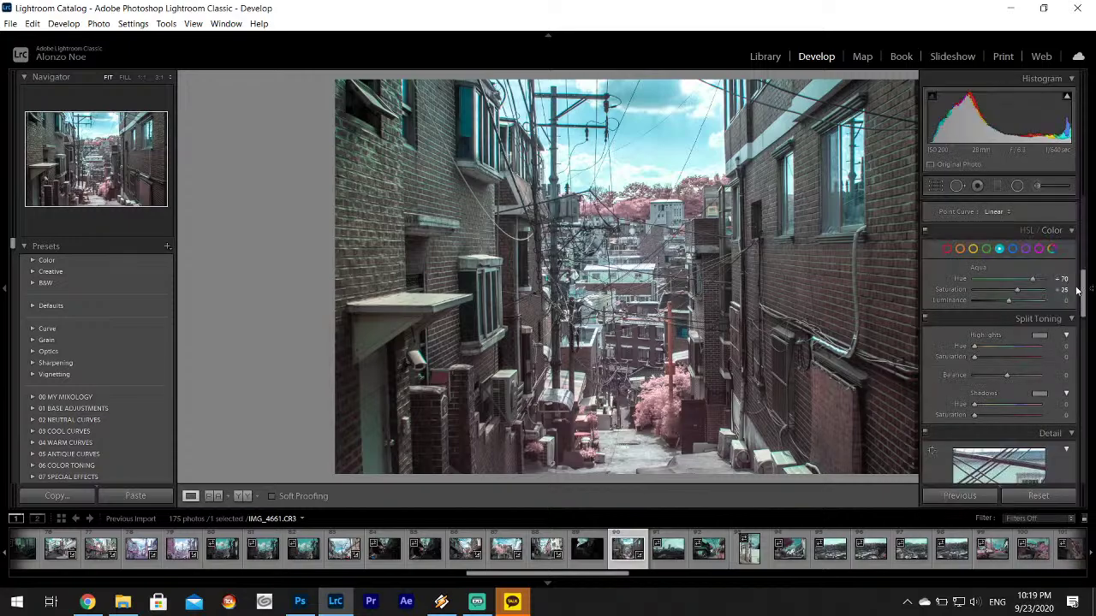
pyautogui.scroll(8, 1070, 291)
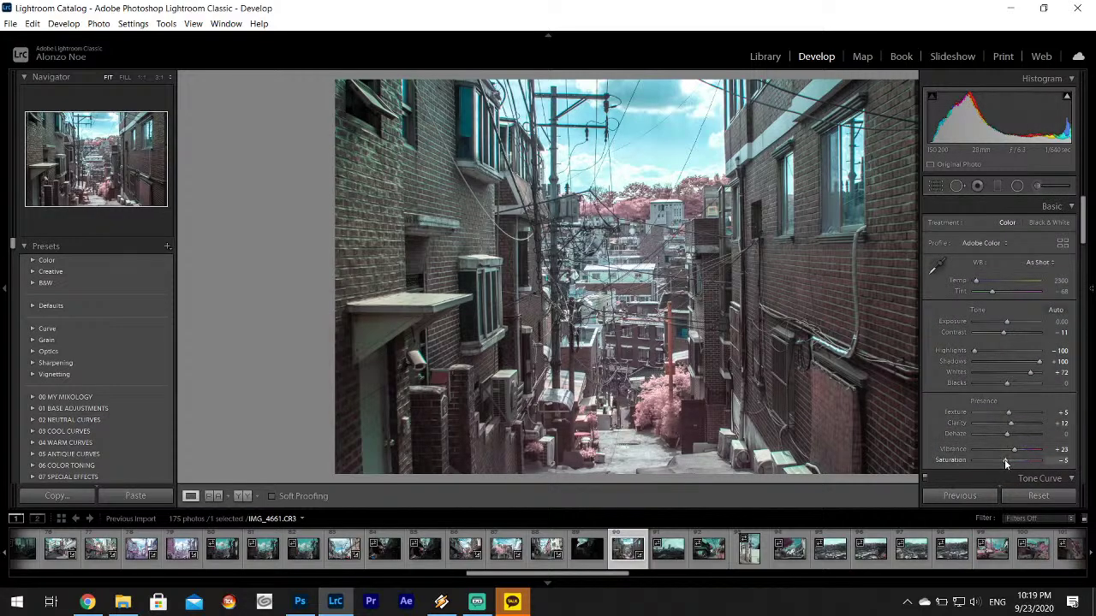
pyautogui.doubleClick(1004, 459)
pyautogui.press('F8')
# - Export IMG_4661 to the hard drive, into the Infrared subfolder on the Desktop
pyautogui.click(11, 24)
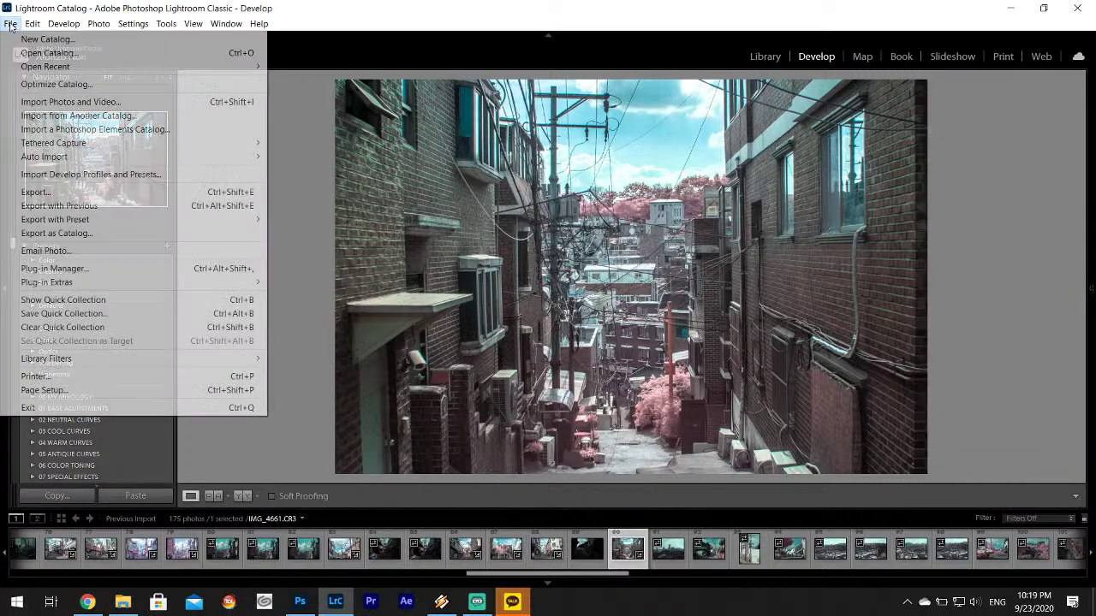
pyautogui.click(58, 192)
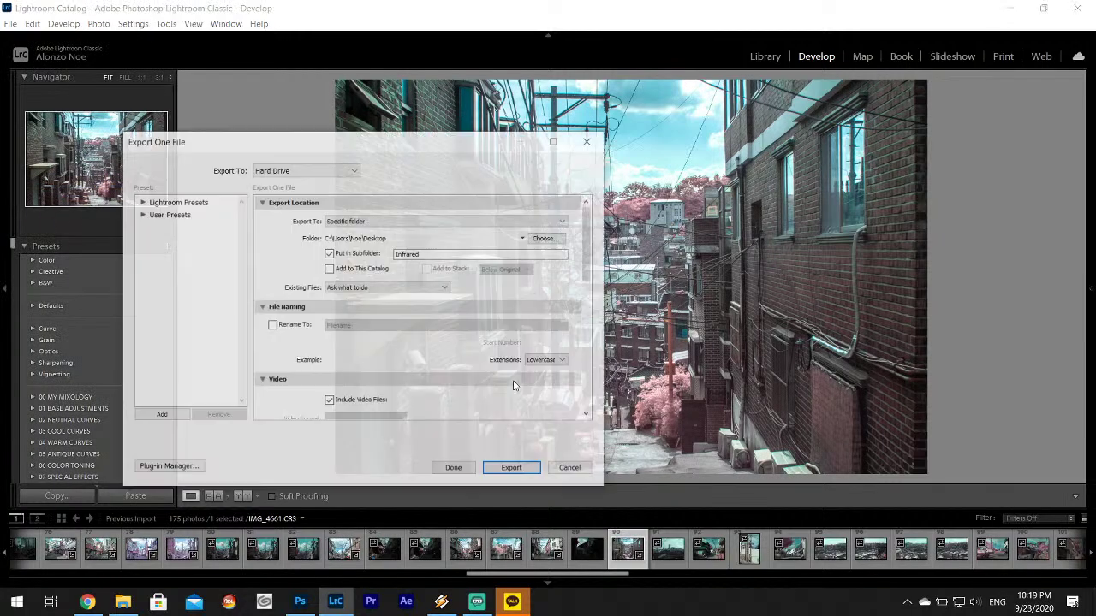
pyautogui.click(525, 471)
# - Select the run of photos from IMG_4661 through IMG_4735 and paste the copied develop settings onto all of them
pyautogui.press('Right')
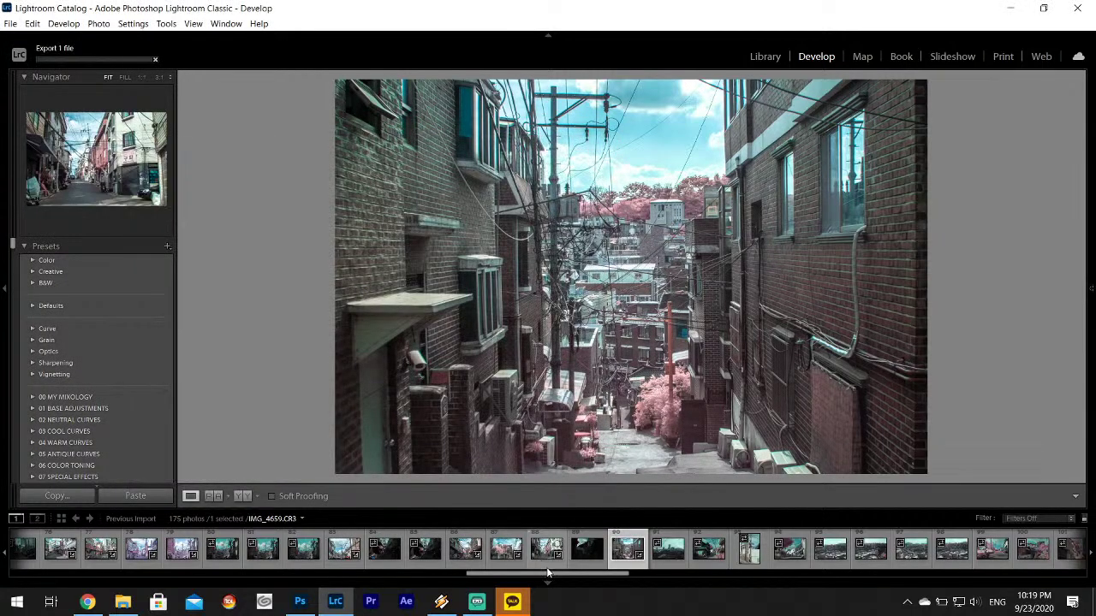
pyautogui.press('Right')
pyautogui.scroll(-5, 536, 559)
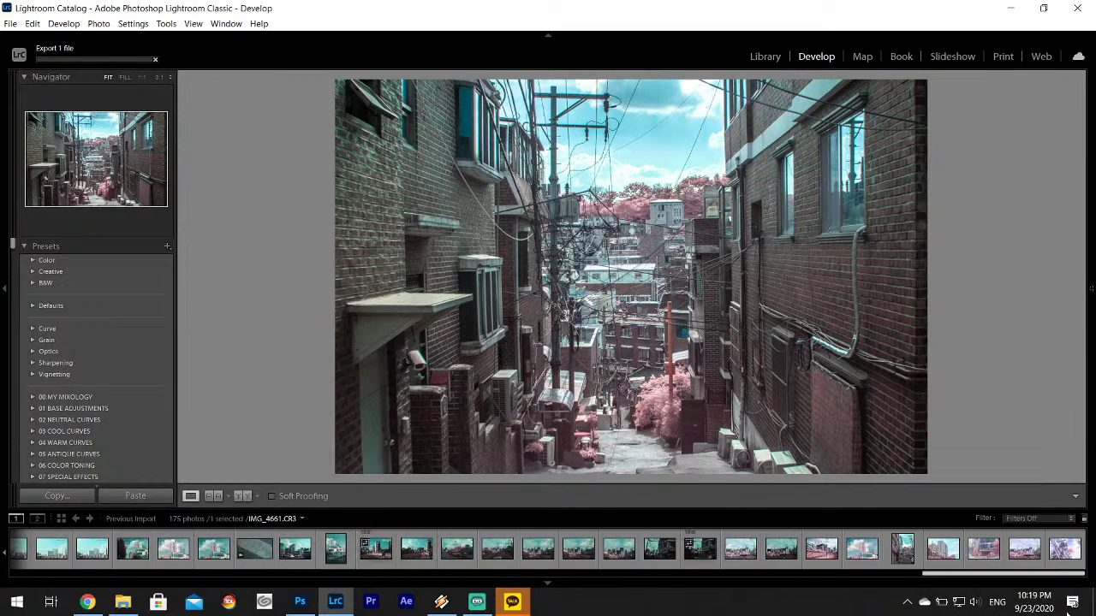
pyautogui.keyDown('shift'); pyautogui.click(697, 567); pyautogui.keyUp('shift')
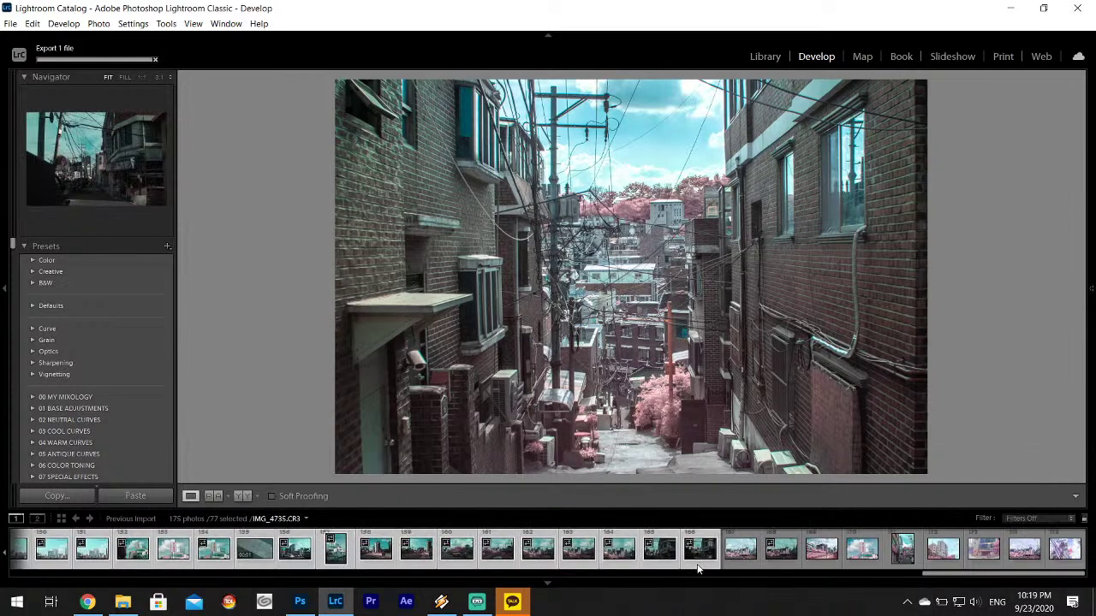
pyautogui.moveTo(964, 575); pyautogui.dragTo(744, 612)
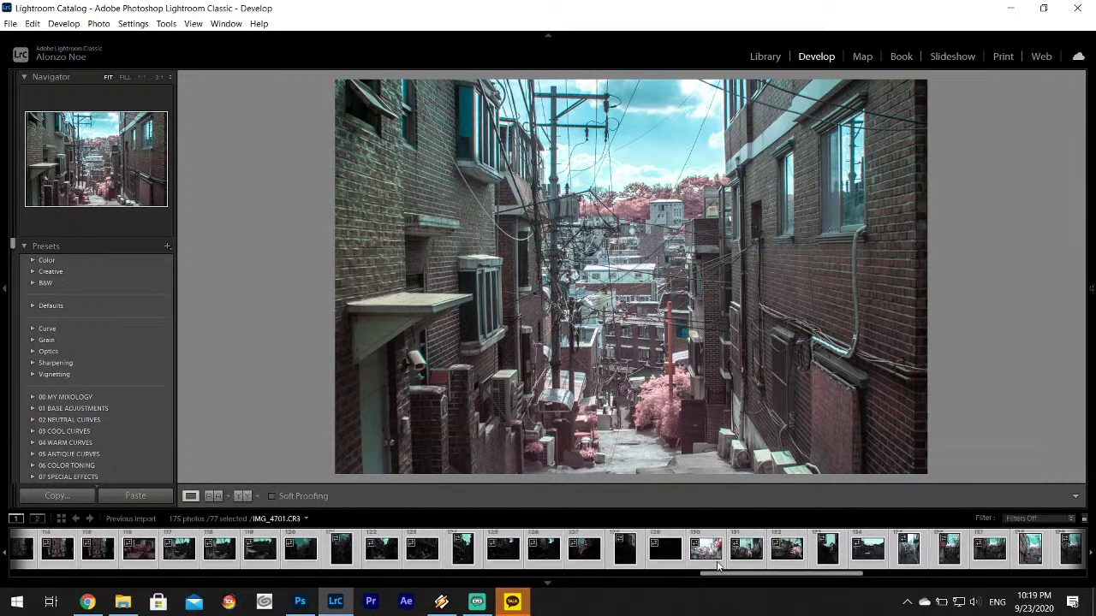
pyautogui.moveTo(749, 579); pyautogui.dragTo(536, 599)
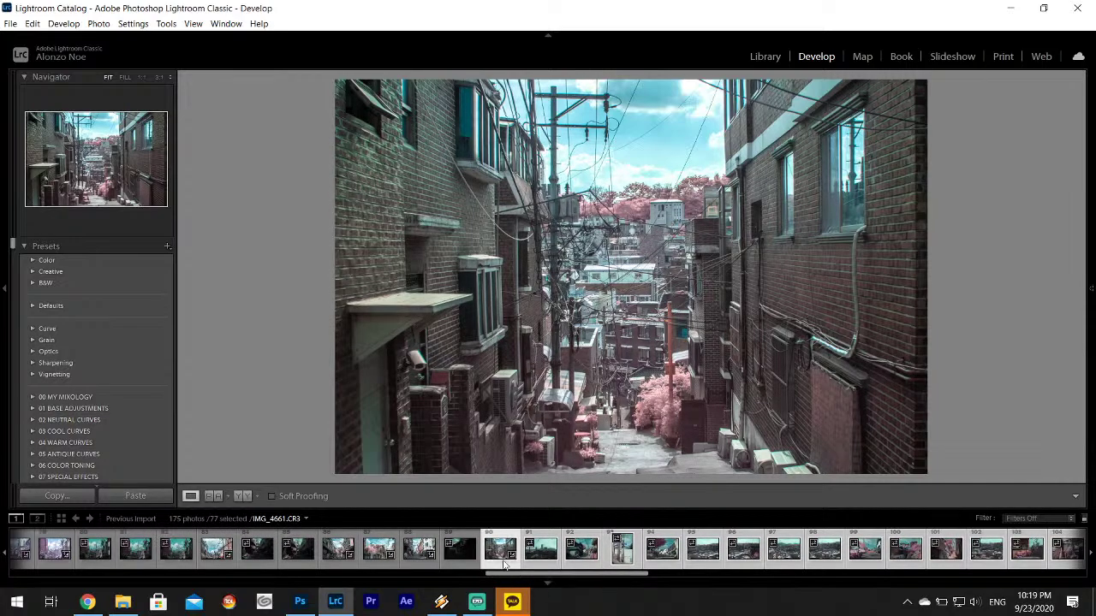
pyautogui.rightClick(505, 565)
pyautogui.moveTo(565, 438)
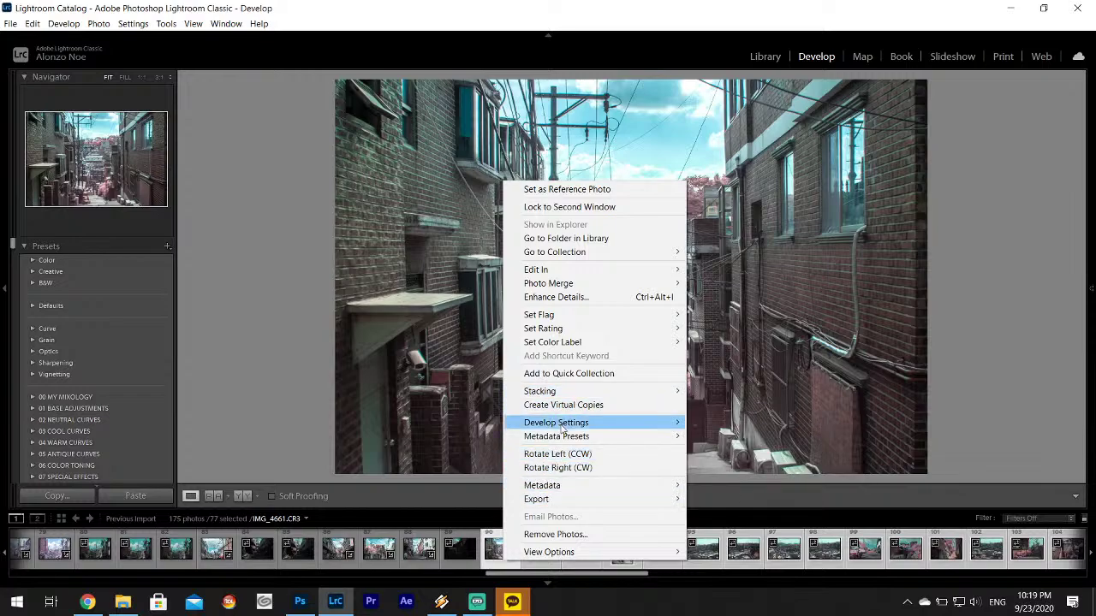
pyautogui.click(720, 487)
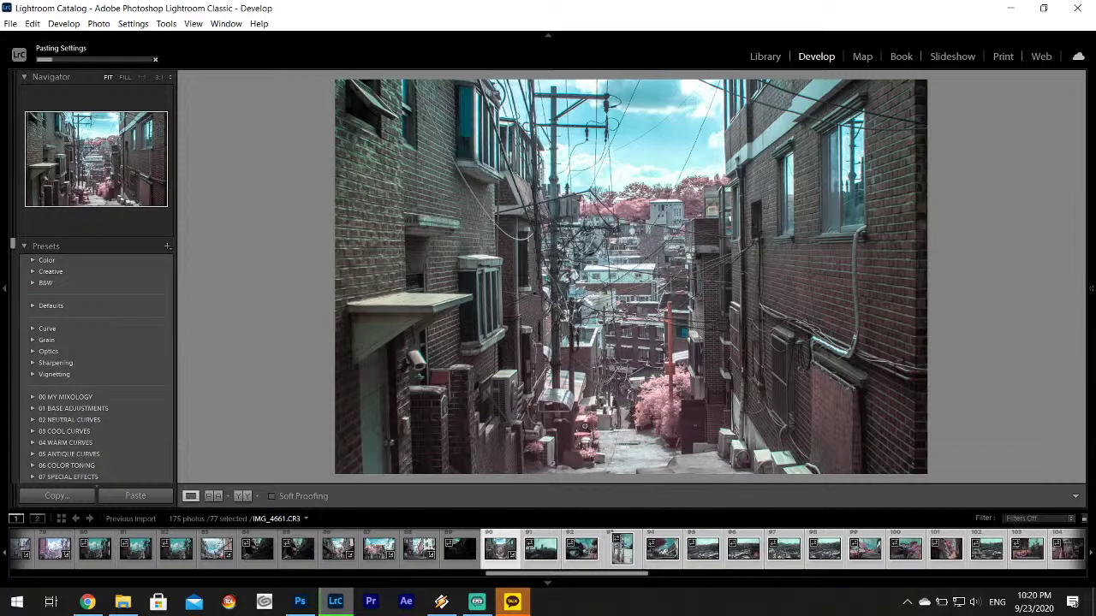
# - Close the KakaoTalk chat window and quit the messenger still running in the background
pyautogui.moveTo(518, 598)
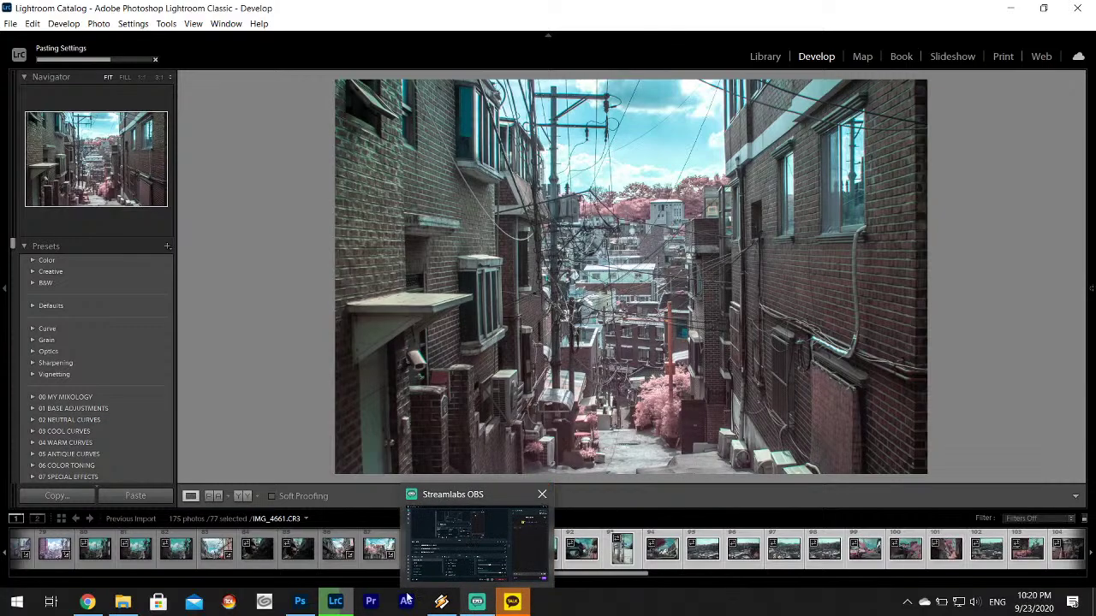
pyautogui.click(512, 602)
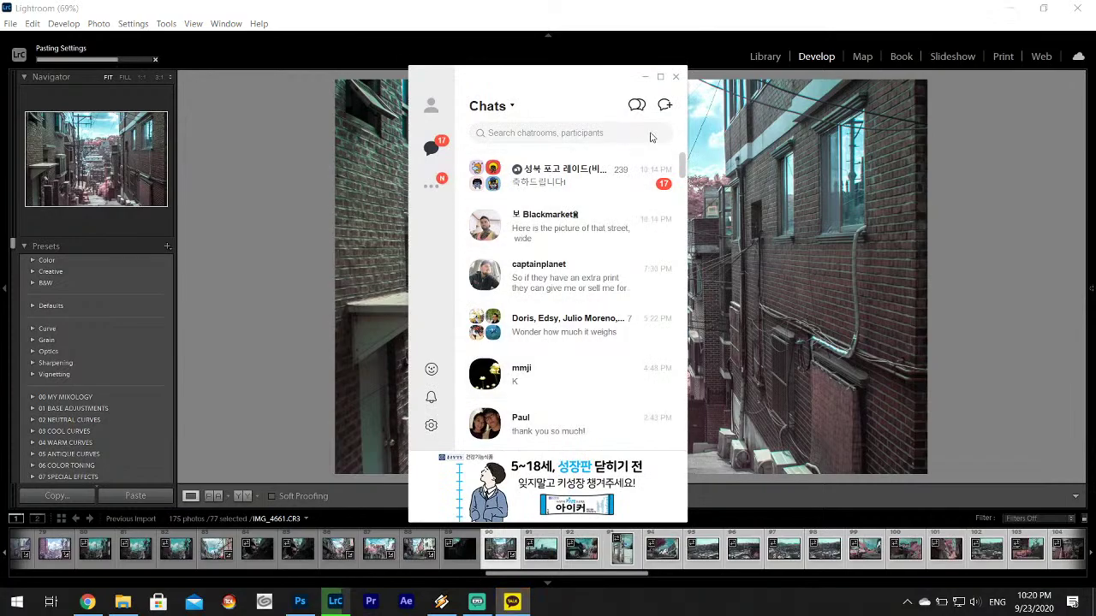
pyautogui.click(675, 77)
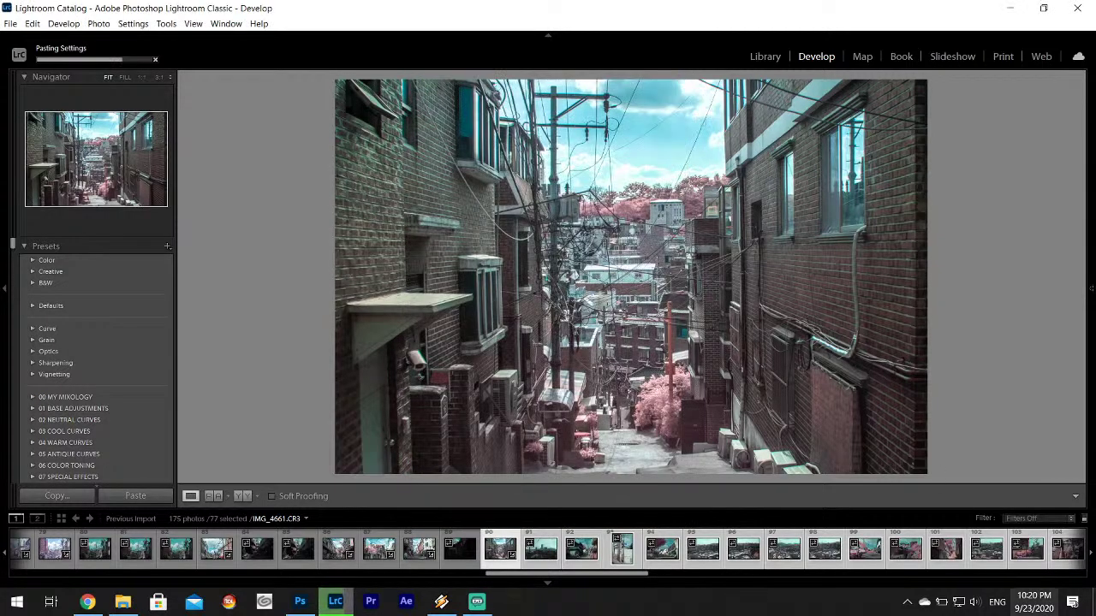
pyautogui.click(905, 602)
pyautogui.rightClick(893, 544)
pyautogui.click(920, 532)
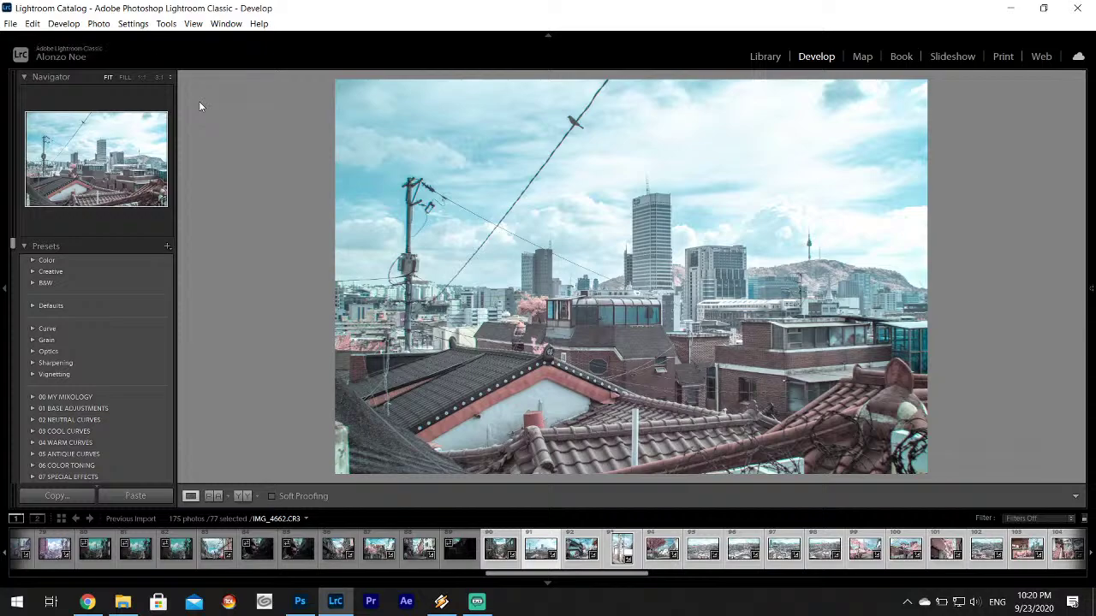
# - Inspect the bird on the wire in the rooftop skyline photo IMG_4662.CR3 at 1:1 and return to the fitted view
pyautogui.moveTo(567, 122); pyautogui.dragTo(608, 292)
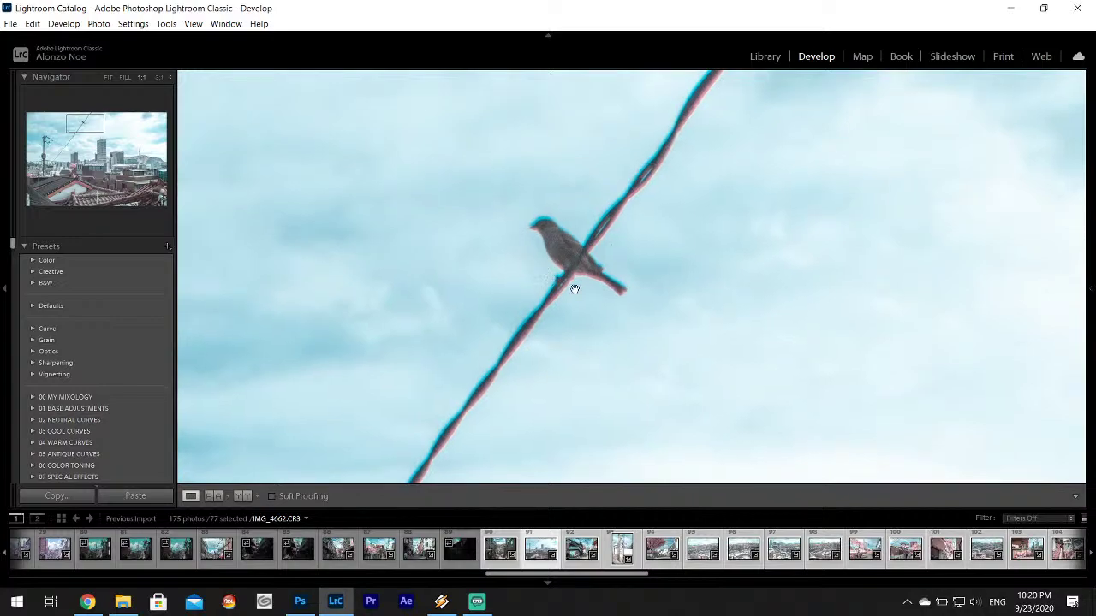
pyautogui.click(637, 284)
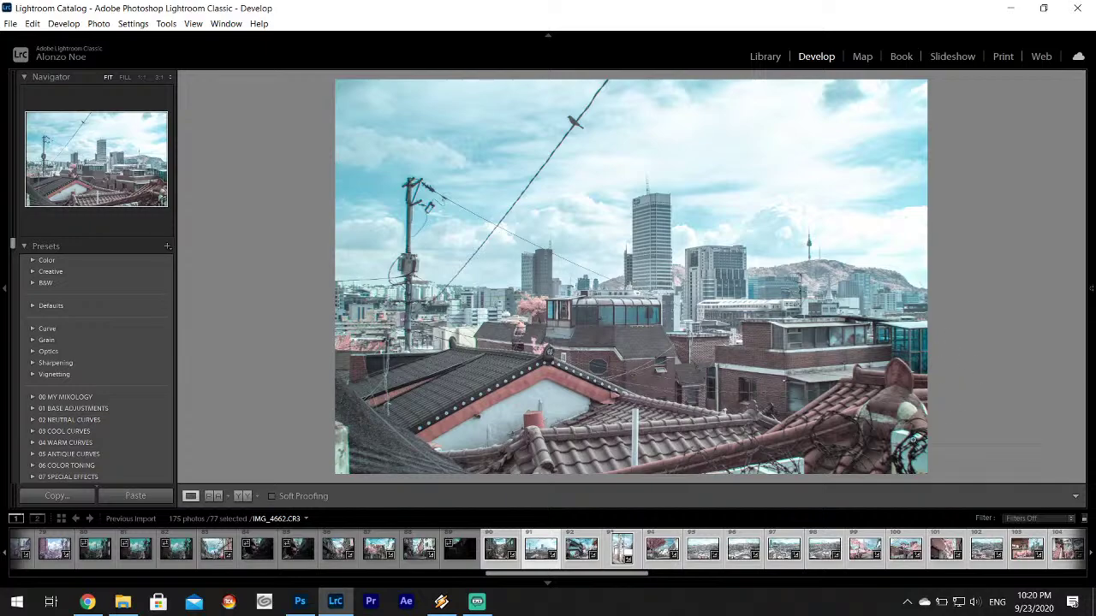
pyautogui.moveTo(854, 462); pyautogui.dragTo(849, 336)
# - Reset and fine-tune the Saturation of the rooftop skyline photo IMG_4662.CR3 in the Basic adjustments
pyautogui.moveTo(1092, 289)
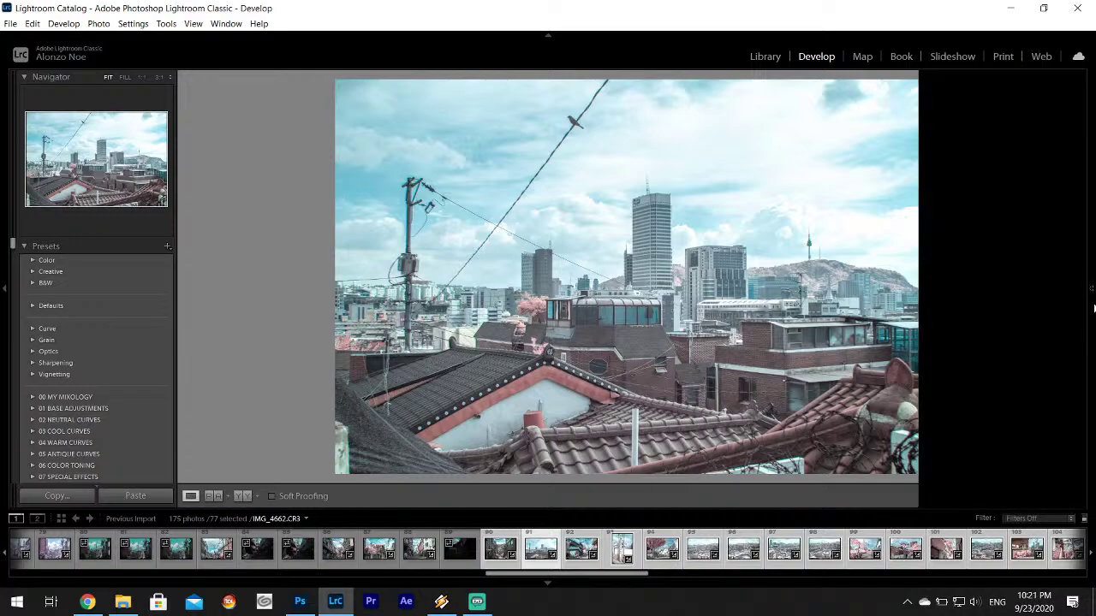
pyautogui.moveTo(1086, 232); pyautogui.dragTo(1090, 259)
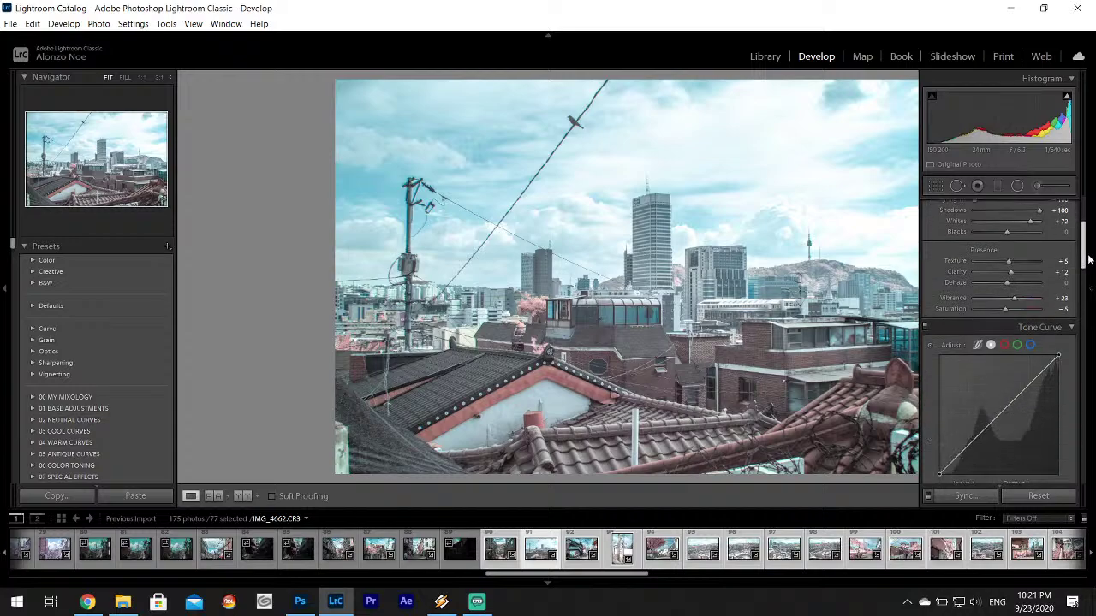
pyautogui.moveTo(1092, 287)
pyautogui.doubleClick(958, 309)
pyautogui.press('-')
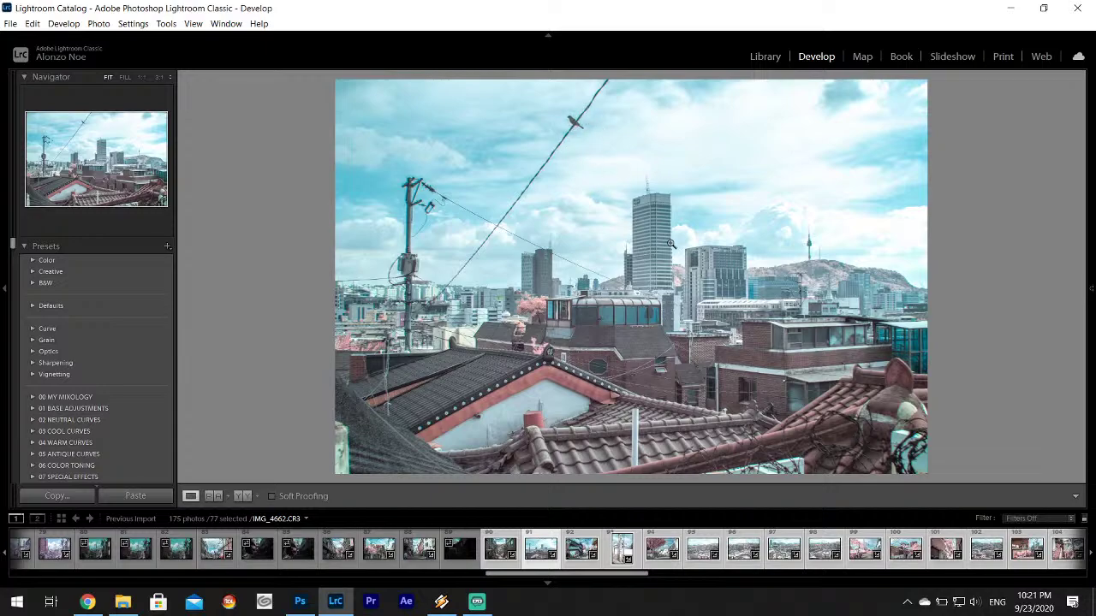
pyautogui.click(10, 23)
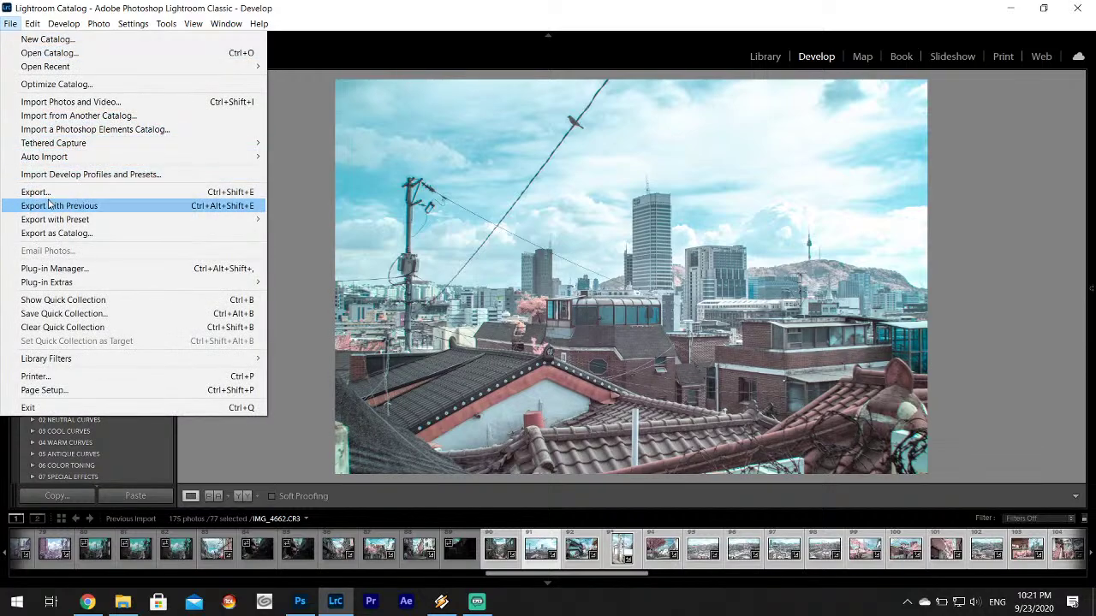
pyautogui.click(43, 192)
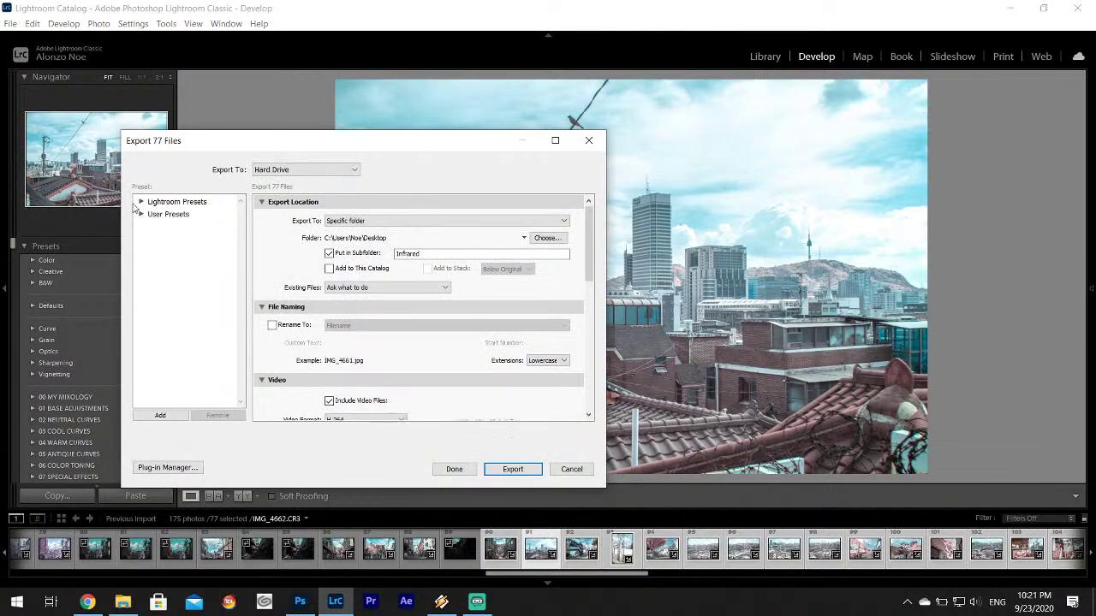
pyautogui.click(505, 470)
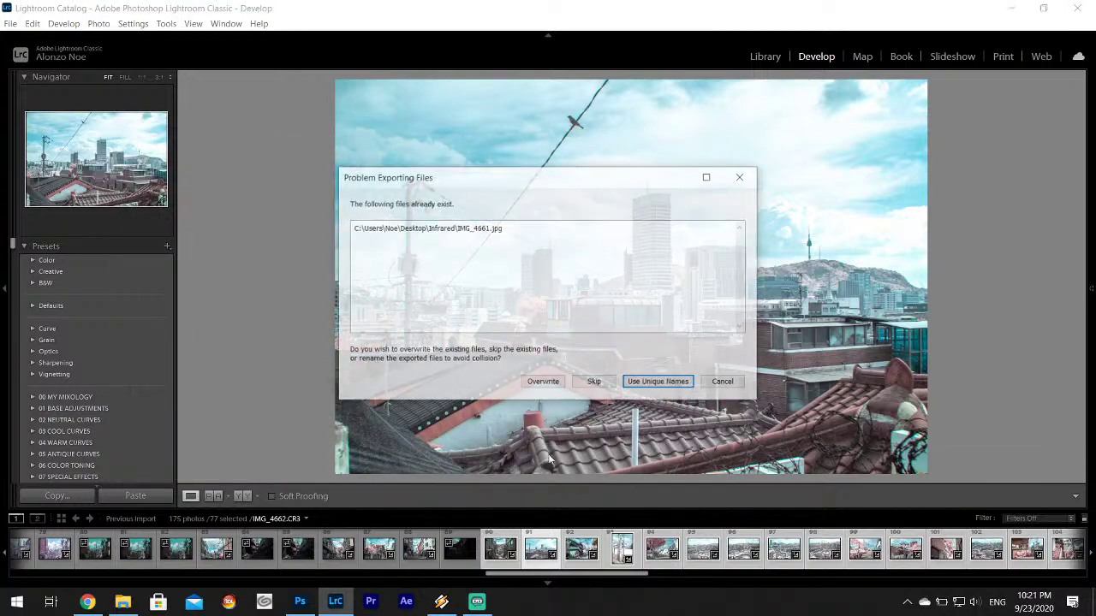
pyautogui.click(724, 382)
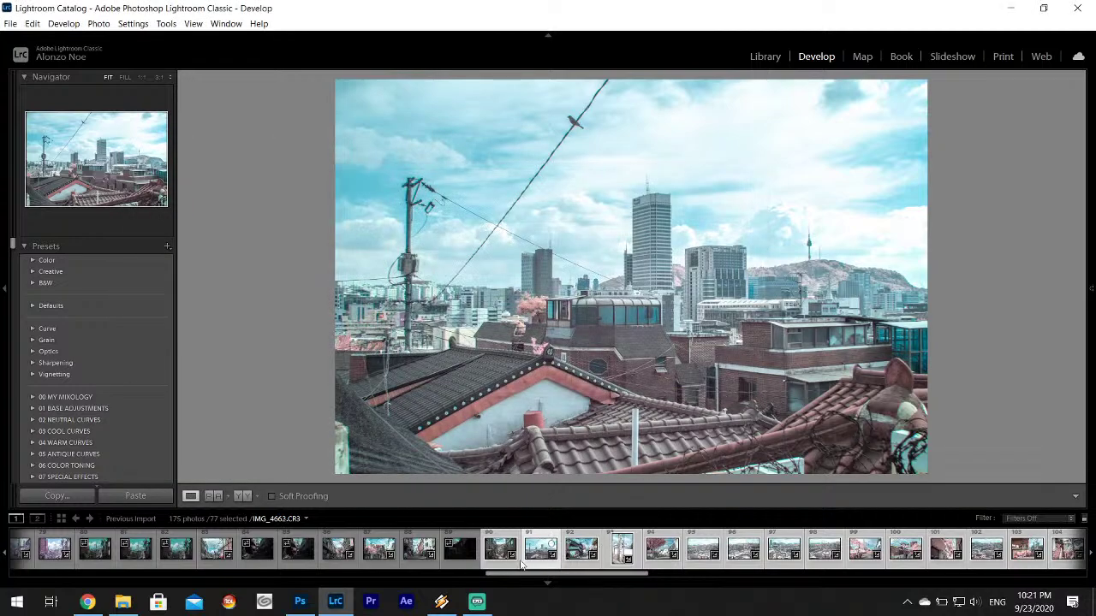
# - Select only IMG_4662.CR3 and export it to the hard drive, into the Infrared subfolder on the Desktop
pyautogui.click(493, 565)
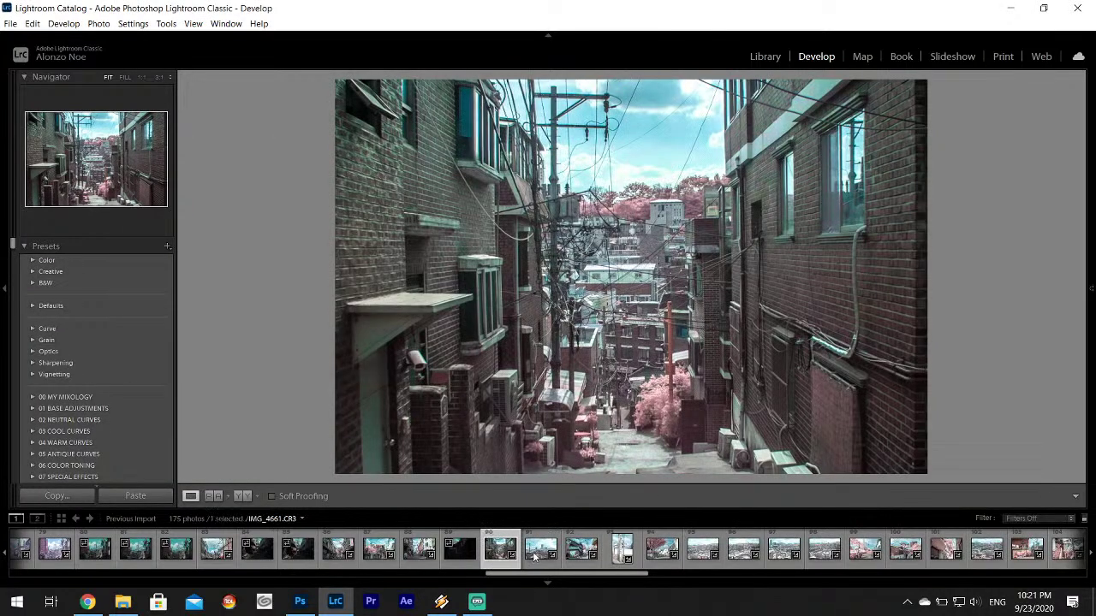
pyautogui.click(535, 557)
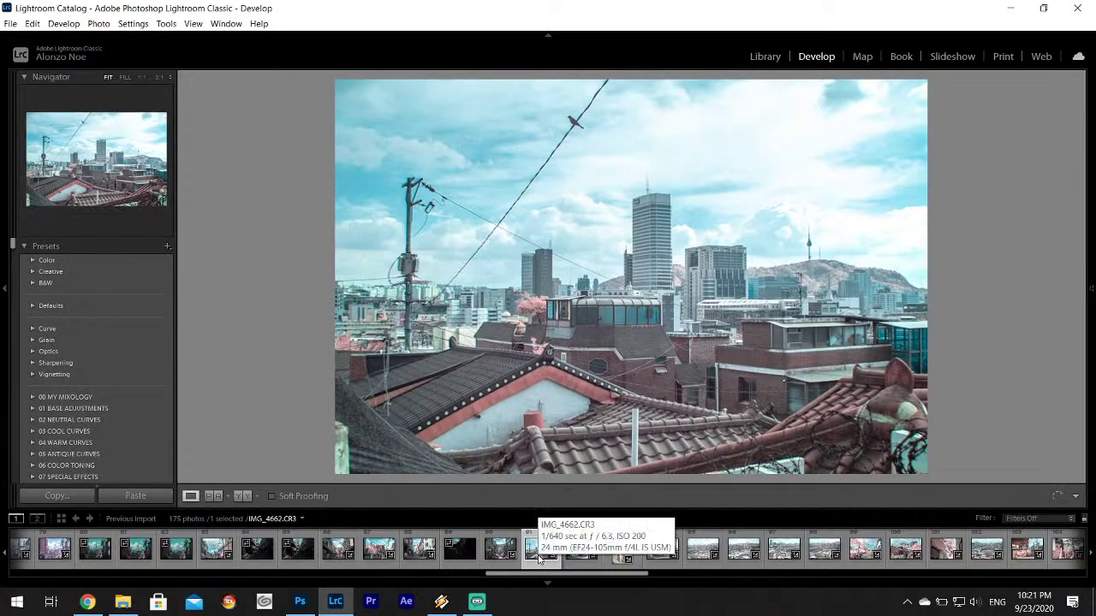
pyautogui.click(10, 23)
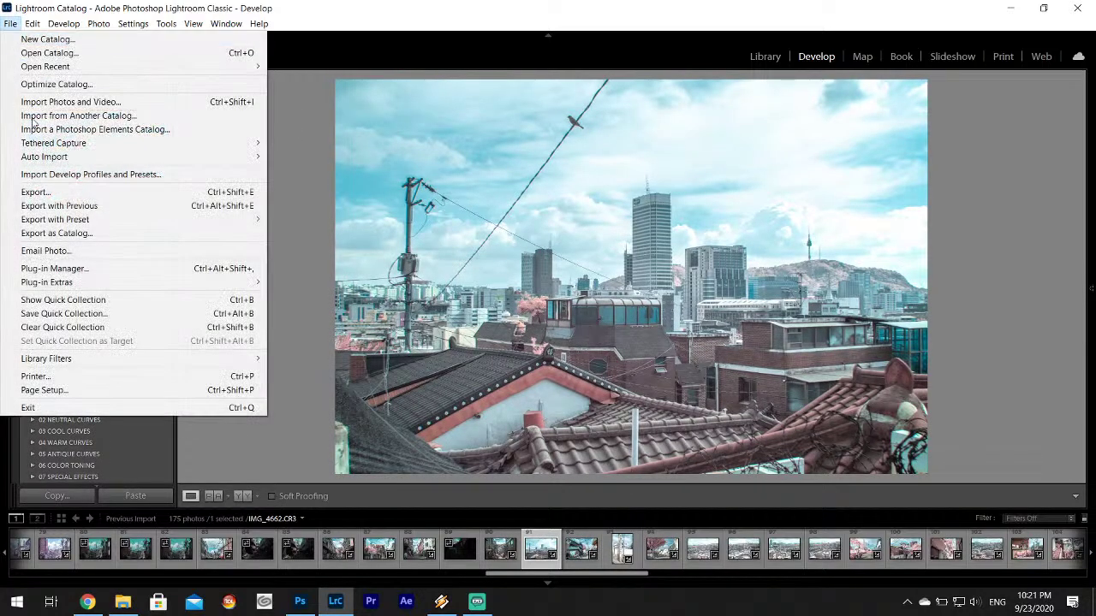
pyautogui.click(38, 192)
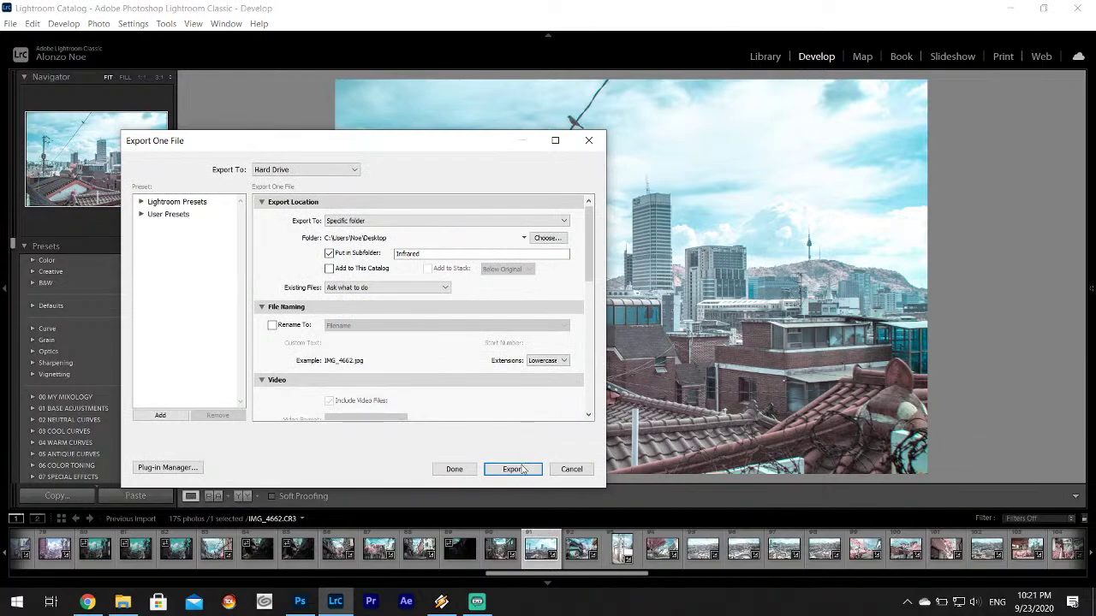
pyautogui.click(520, 471)
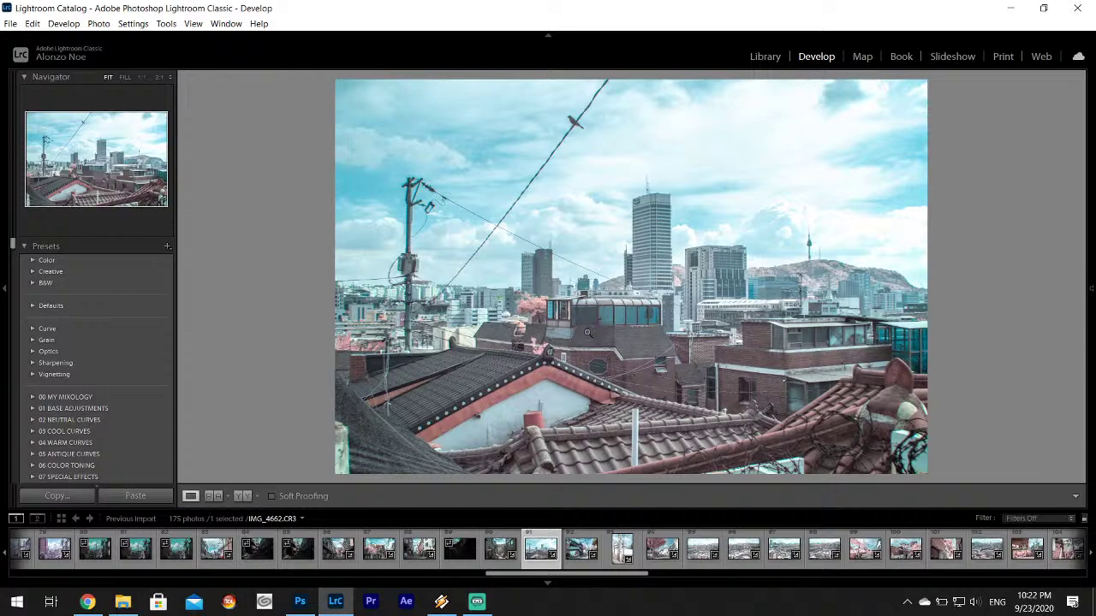
# - Pass over IMG_4663.CR3 and lower the Whites of the overexposed utility pole photo IMG_4664.CR3
pyautogui.click(582, 558)
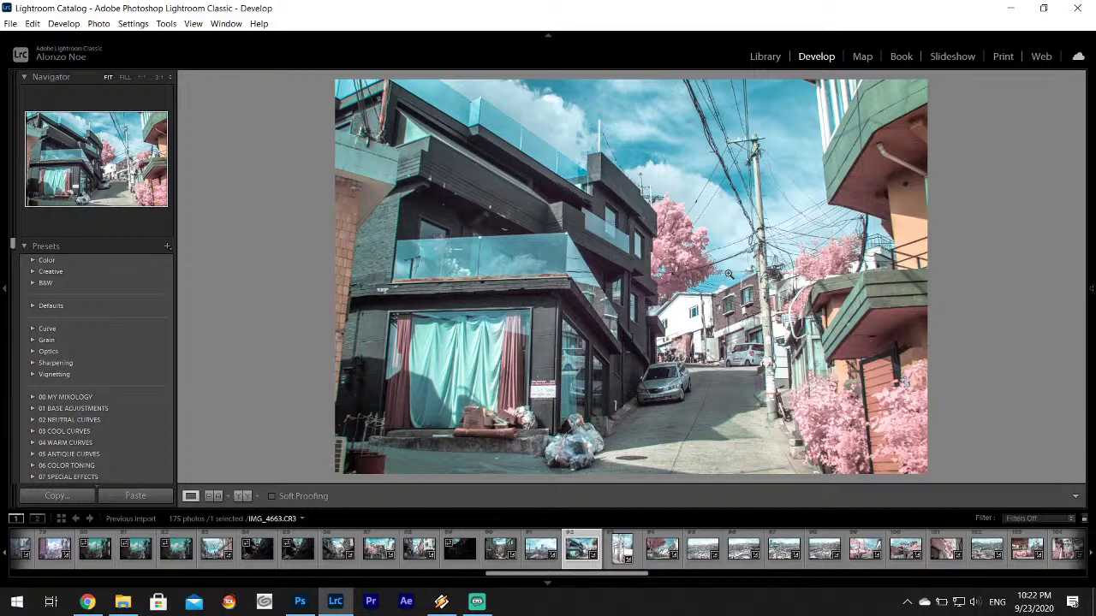
pyautogui.click(618, 559)
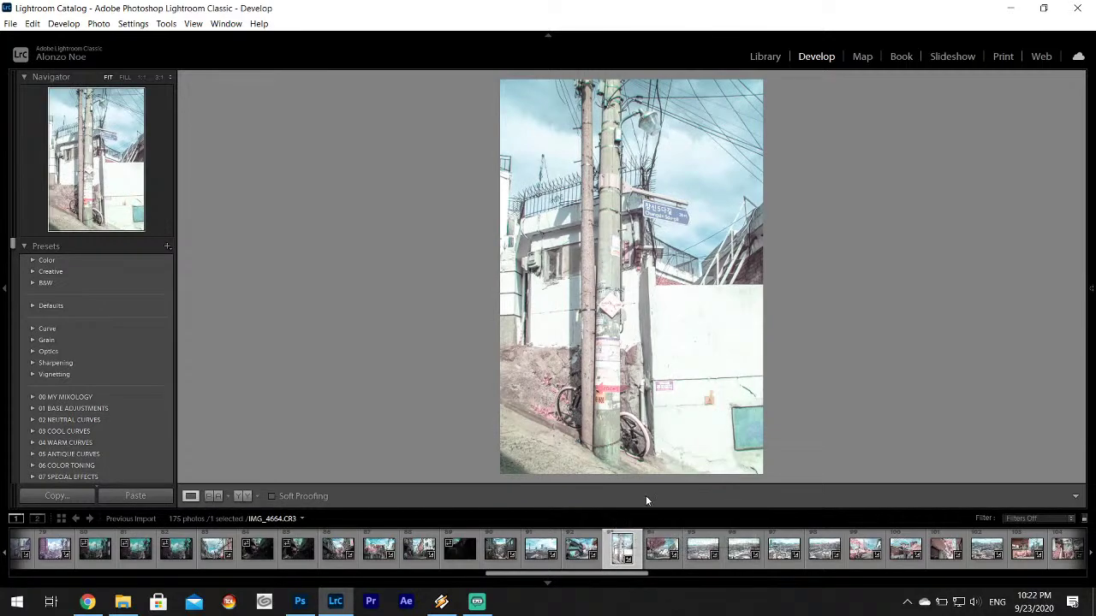
pyautogui.moveTo(1084, 318)
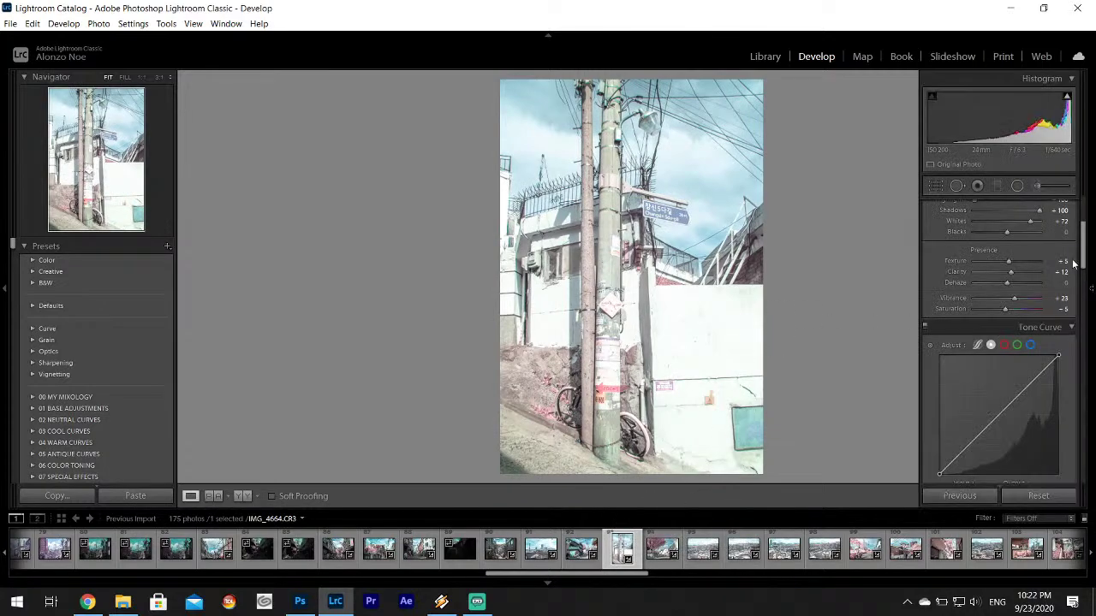
pyautogui.scroll(3, 1082, 244)
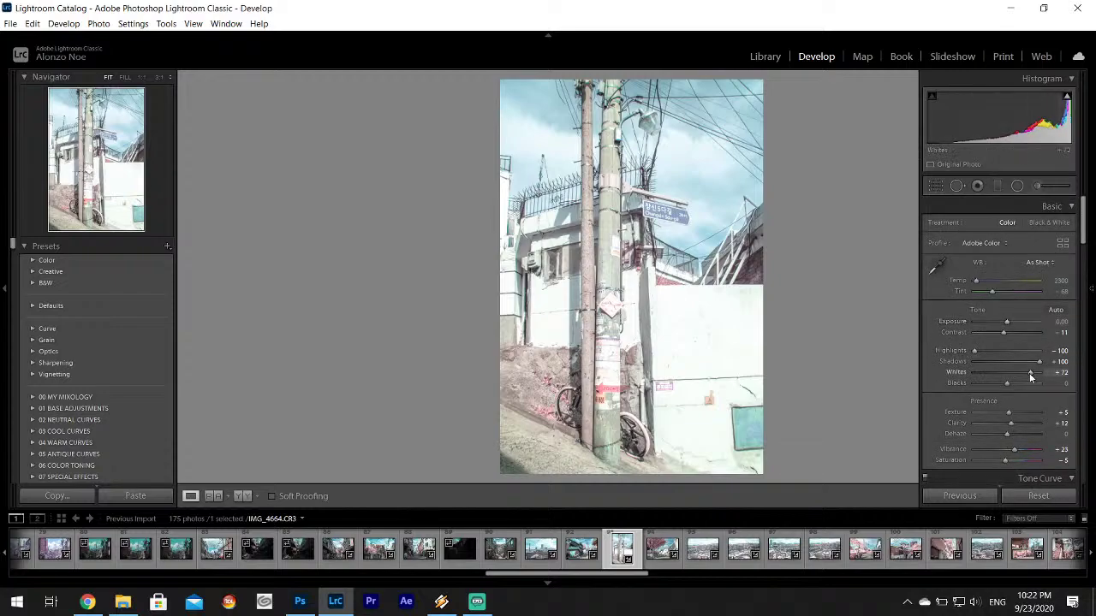
pyautogui.moveTo(1030, 377); pyautogui.dragTo(1014, 379)
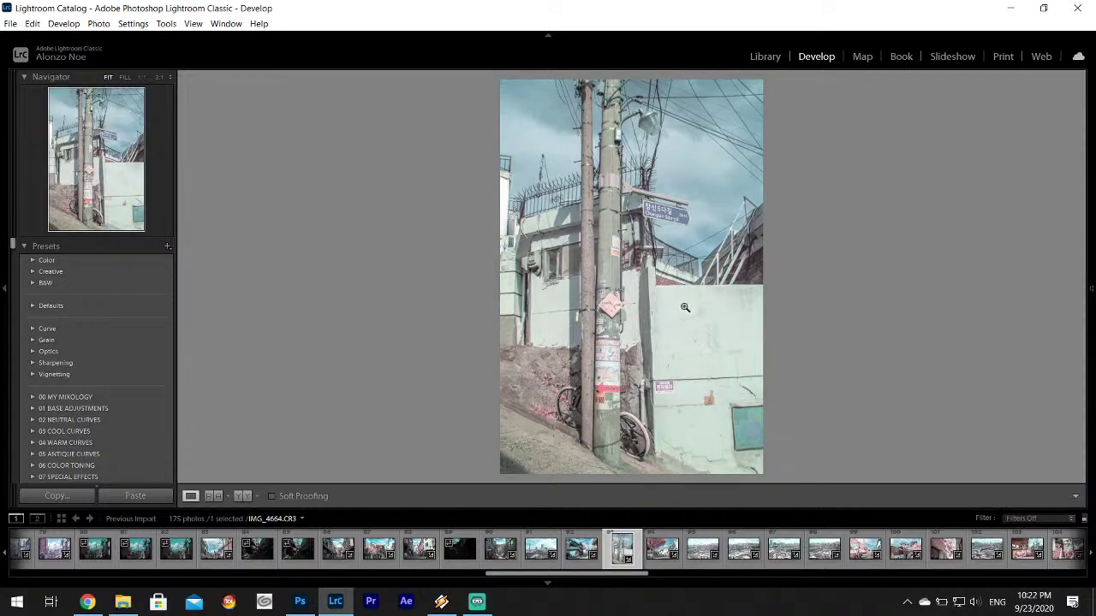
# - Export the pink tree street photo IMG_4665.CR3 to the hard drive, into the Infrared subfolder on the Desktop
pyautogui.click(663, 565)
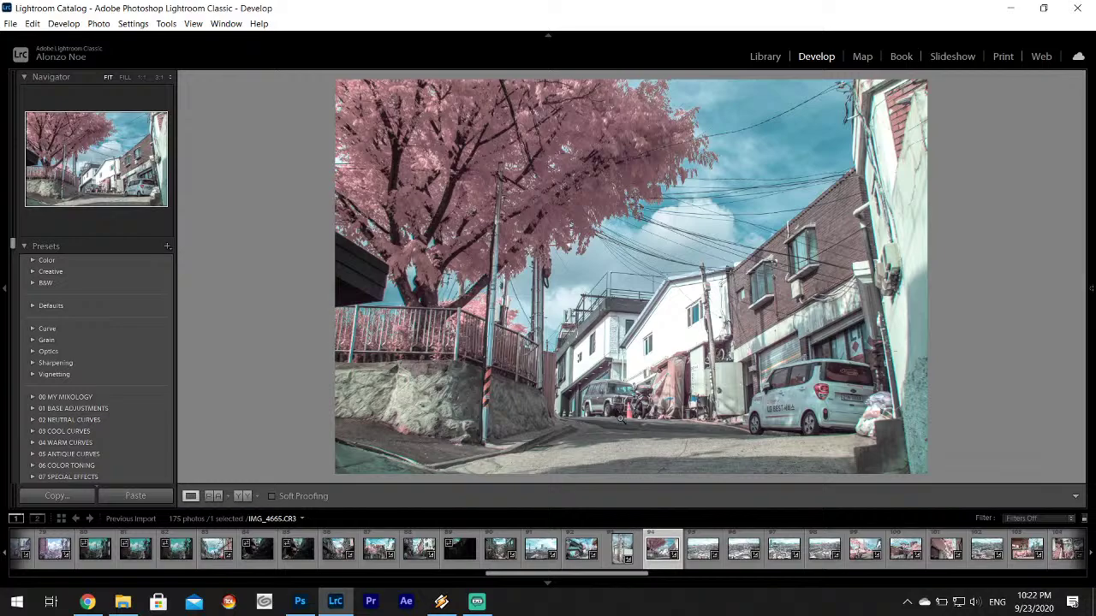
pyautogui.click(9, 24)
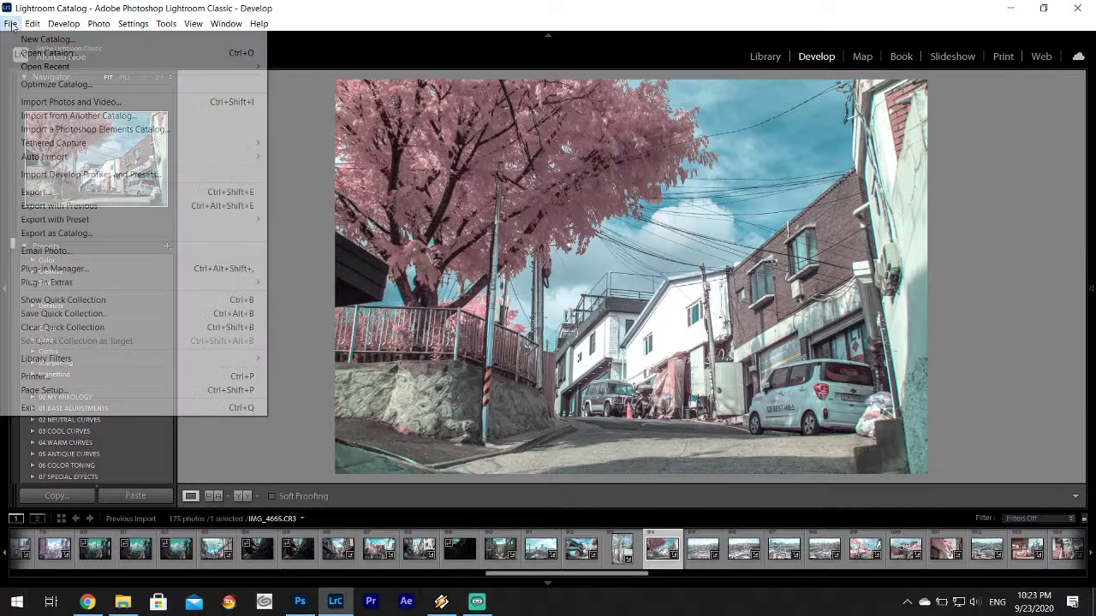
pyautogui.click(42, 187)
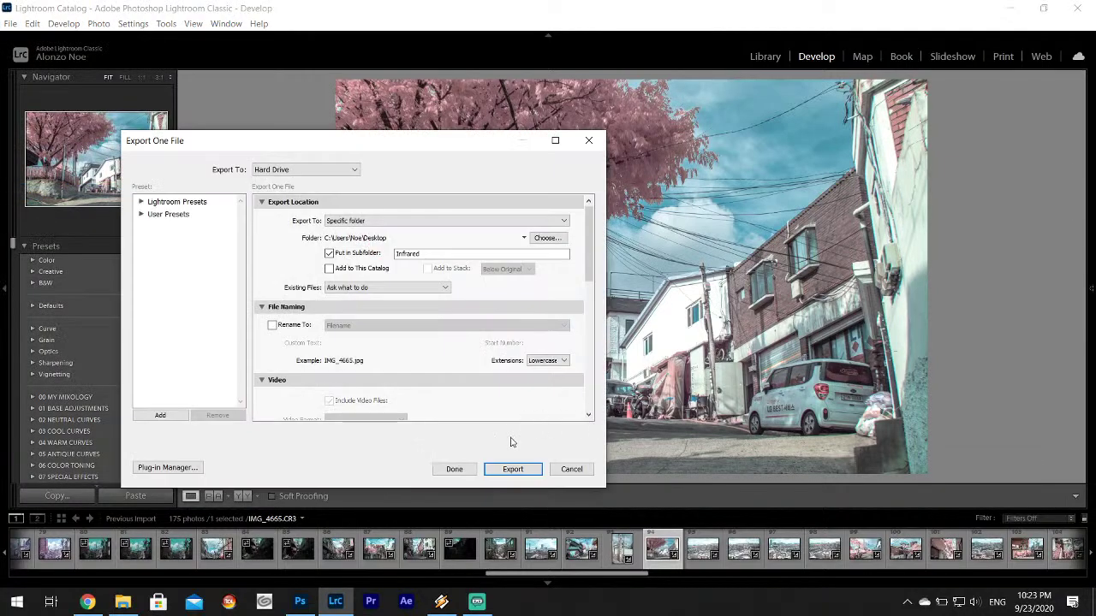
pyautogui.click(507, 470)
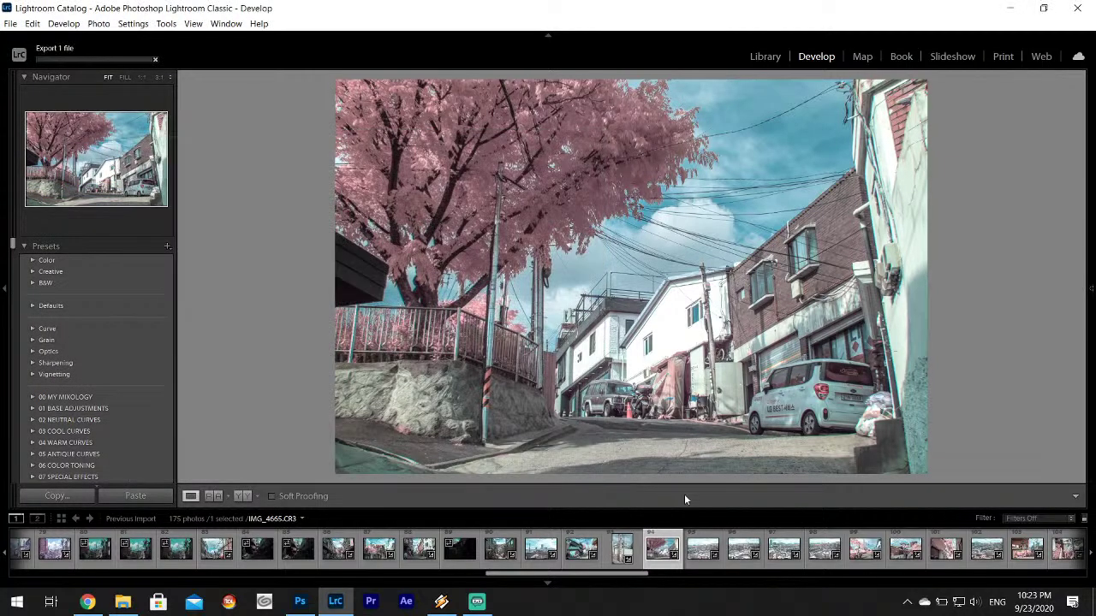
# - Set the Whites of the hillside cityscape photo IMG_4666.CR3 to +42
pyautogui.click(693, 552)
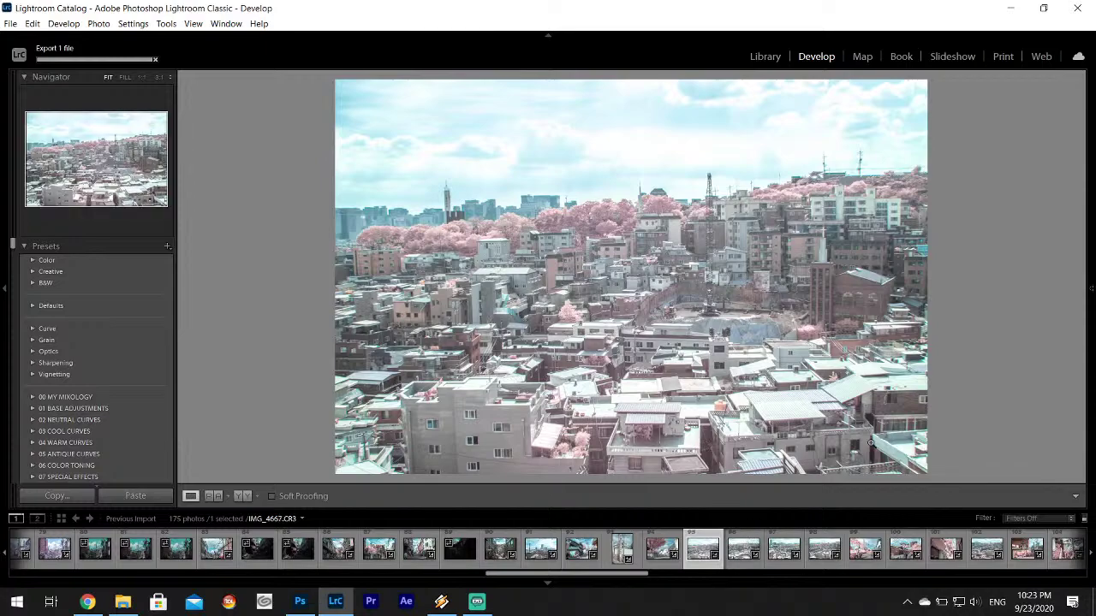
pyautogui.moveTo(1092, 368)
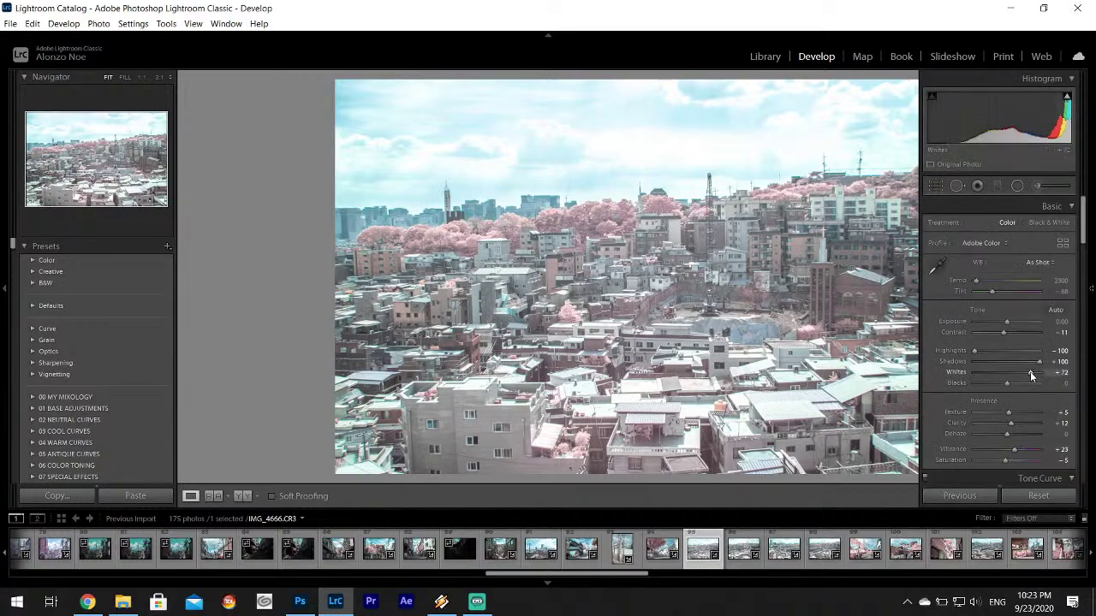
pyautogui.moveTo(1031, 375)
pyautogui.mouseDown()
pyautogui.moveTo(999, 377)
pyautogui.moveTo(1024, 377)
pyautogui.mouseUp()
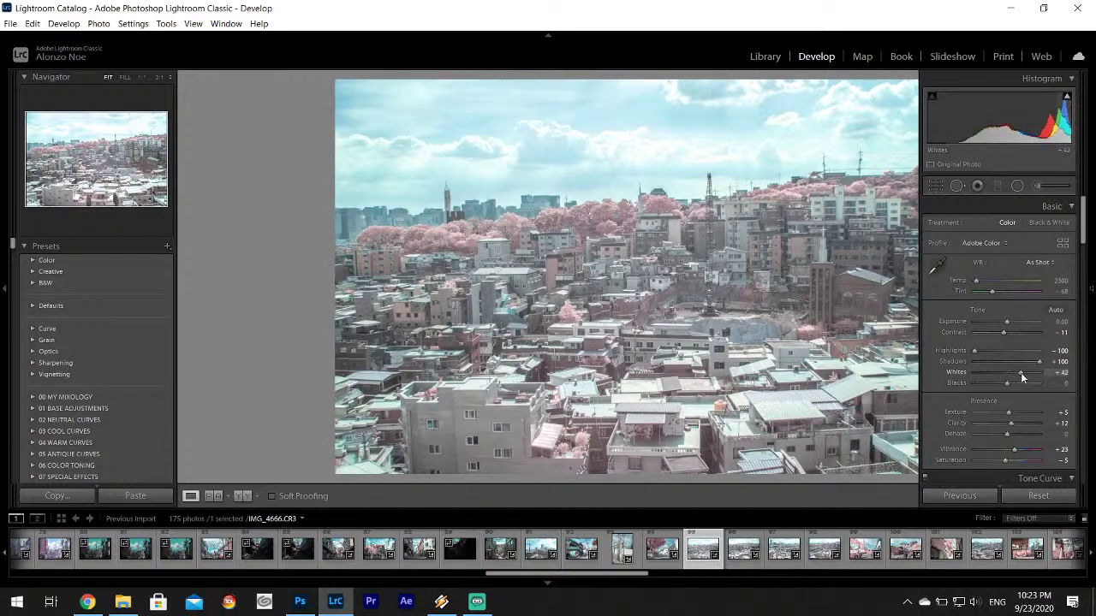
# - Try an Exposure of −0.53 on IMG_4666.CR3 and reset it to 0.00
pyautogui.moveTo(1009, 324); pyautogui.dragTo(1006, 322)
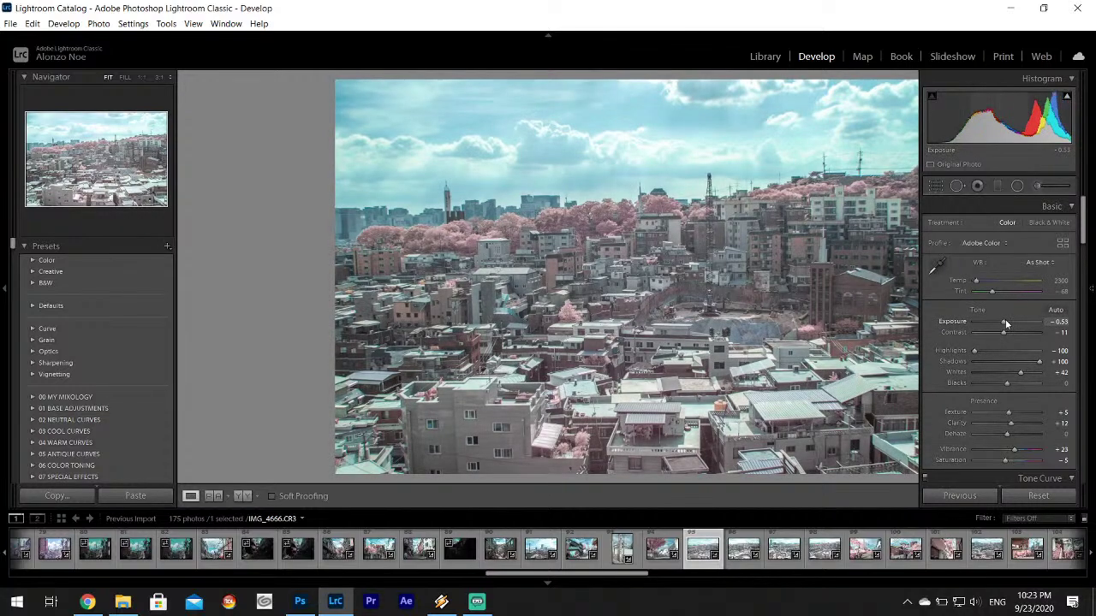
pyautogui.doubleClick(960, 324)
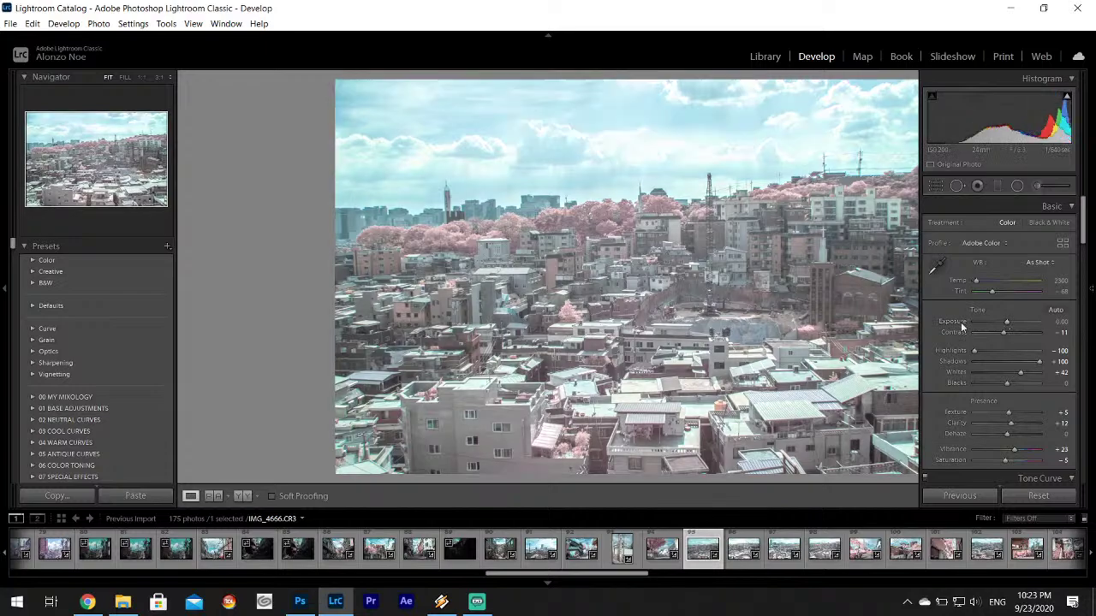
pyautogui.press('F8')
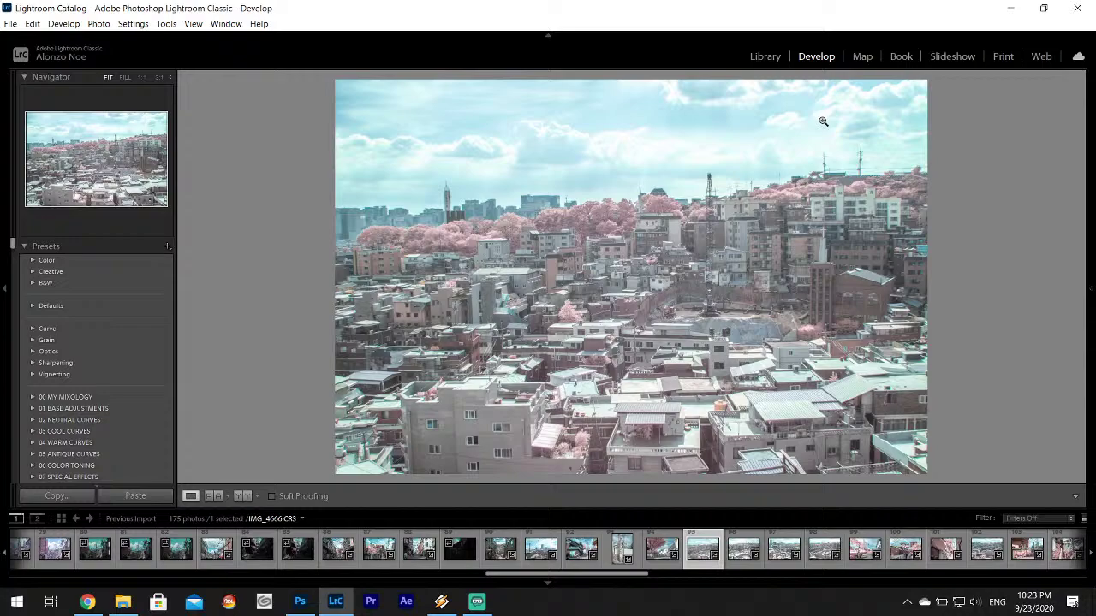
# - Set the Saturation of the hillside cityscape photo IMG_4666.CR3 to +16 and its Contrast to 0
pyautogui.moveTo(1077, 164)
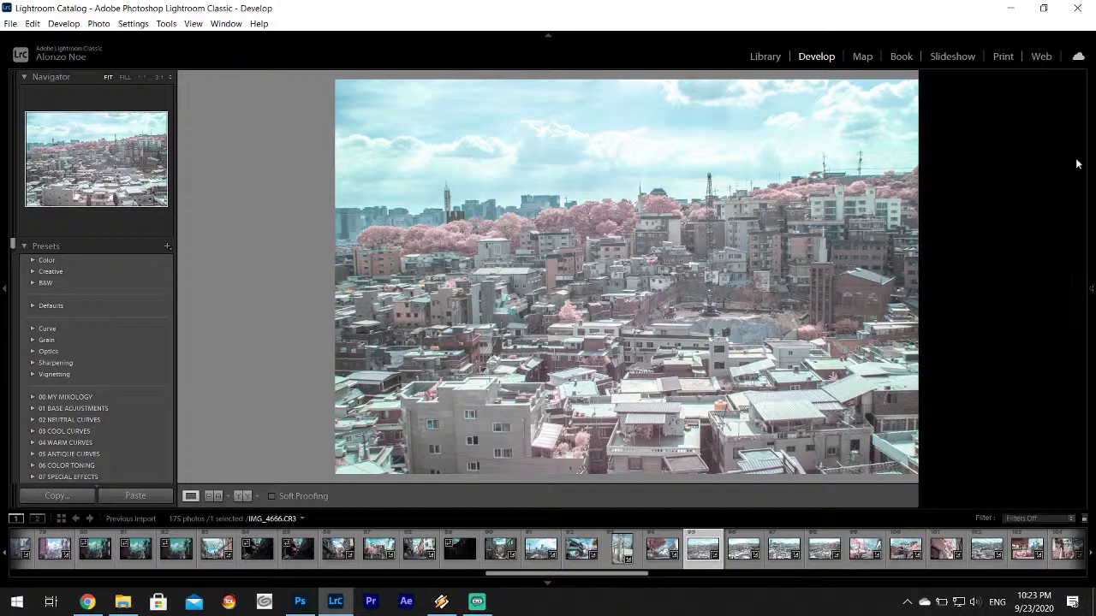
pyautogui.moveTo(1072, 291)
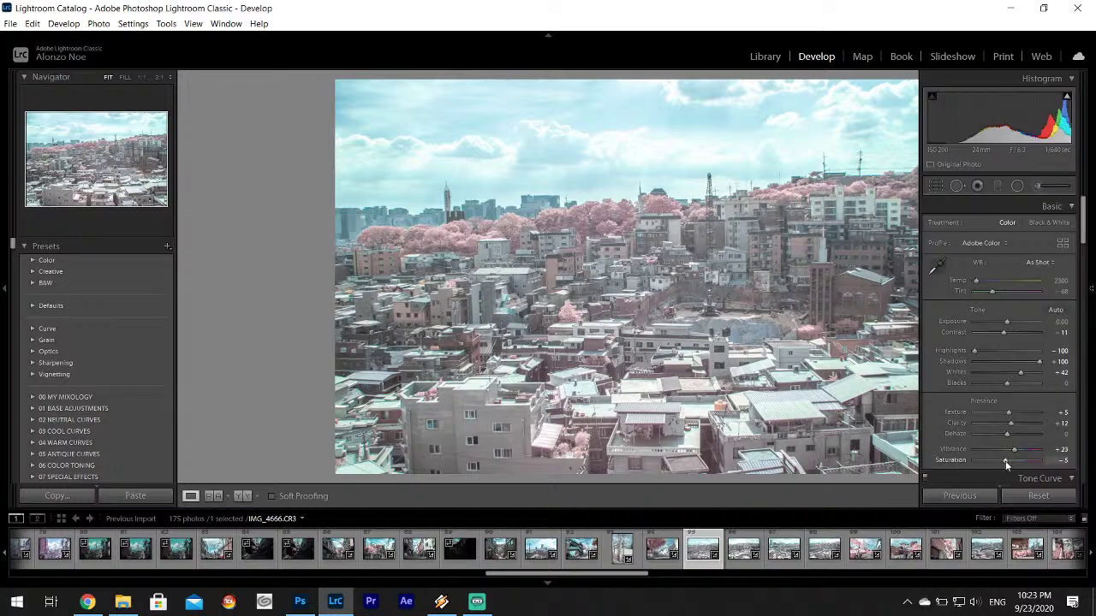
pyautogui.moveTo(1005, 460); pyautogui.dragTo(1010, 461)
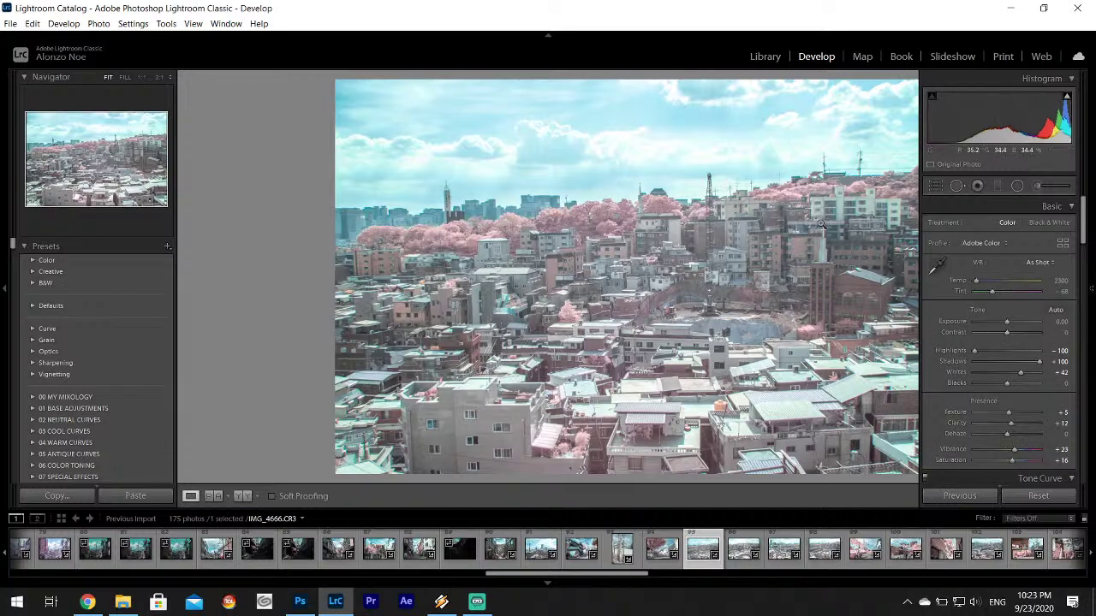
pyautogui.press('F8')
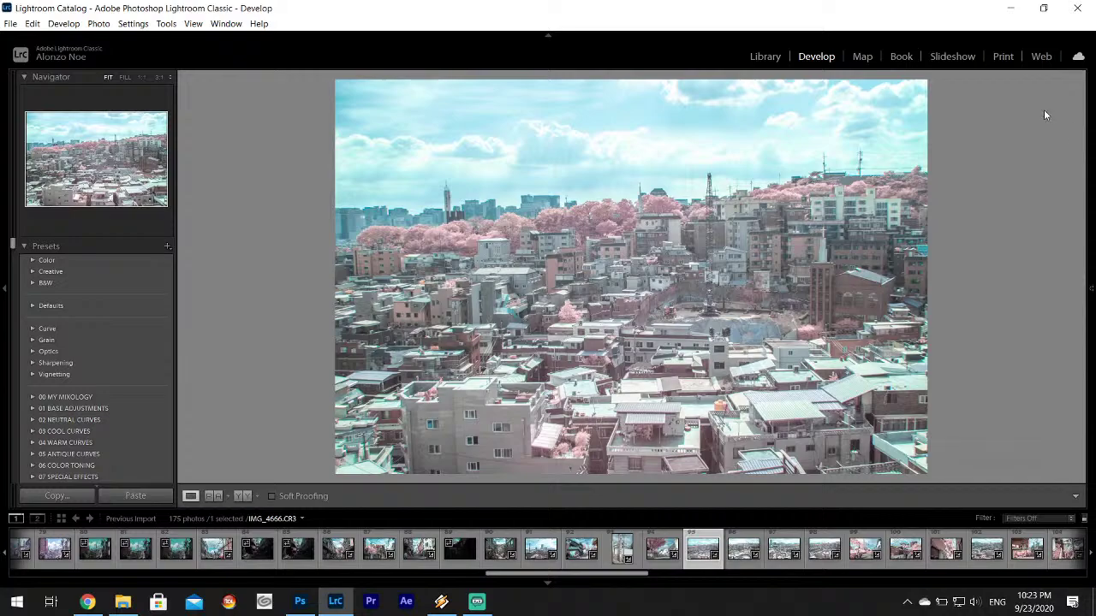
# - Set the Texture of IMG_4666.CR3 to +12 and its Dehaze to +7
pyautogui.press('F8')
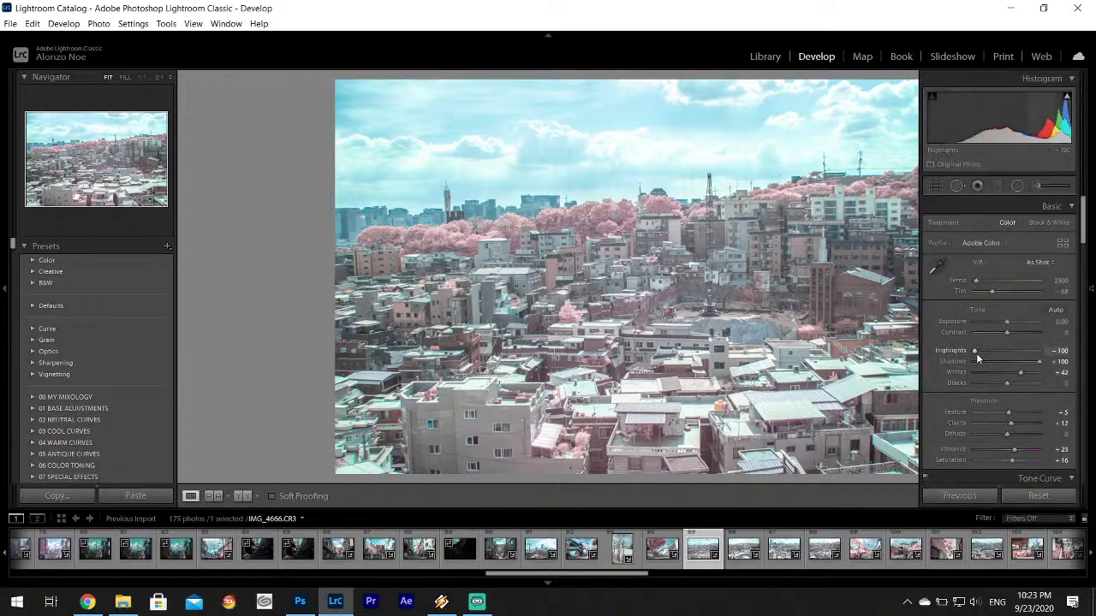
pyautogui.moveTo(974, 352)
pyautogui.mouseDown()
pyautogui.moveTo(983, 351)
pyautogui.moveTo(960, 351)
pyautogui.moveTo(970, 352)
pyautogui.mouseUp()
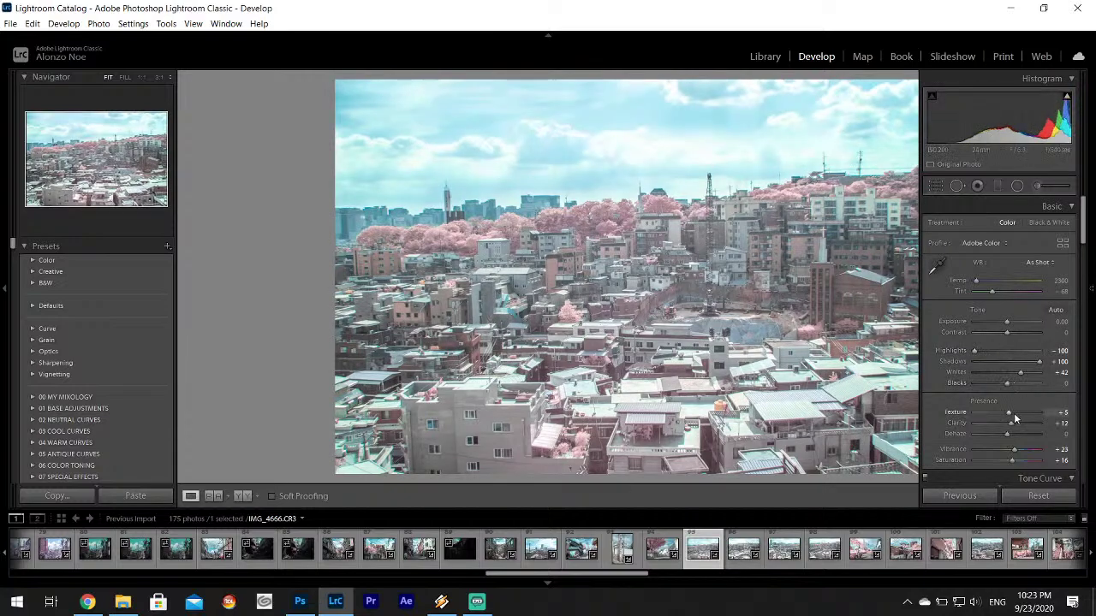
pyautogui.moveTo(1011, 412); pyautogui.dragTo(1007, 434)
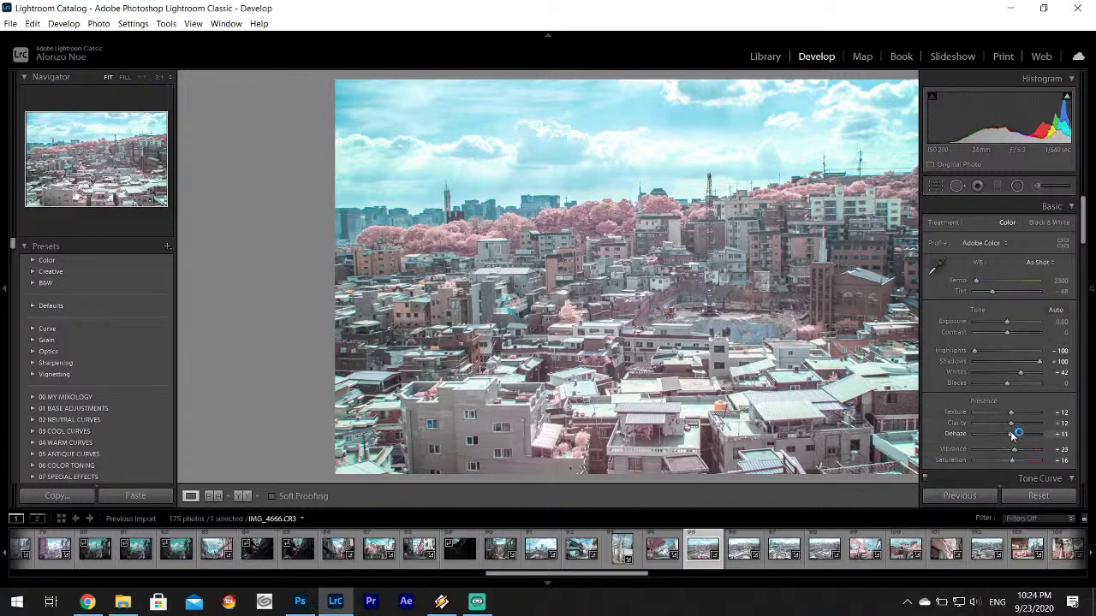
pyautogui.click(1063, 437)
pyautogui.write('7')
pyautogui.click(974, 422)
pyautogui.moveTo(1007, 431); pyautogui.dragTo(1005, 431)
pyautogui.press('F8')
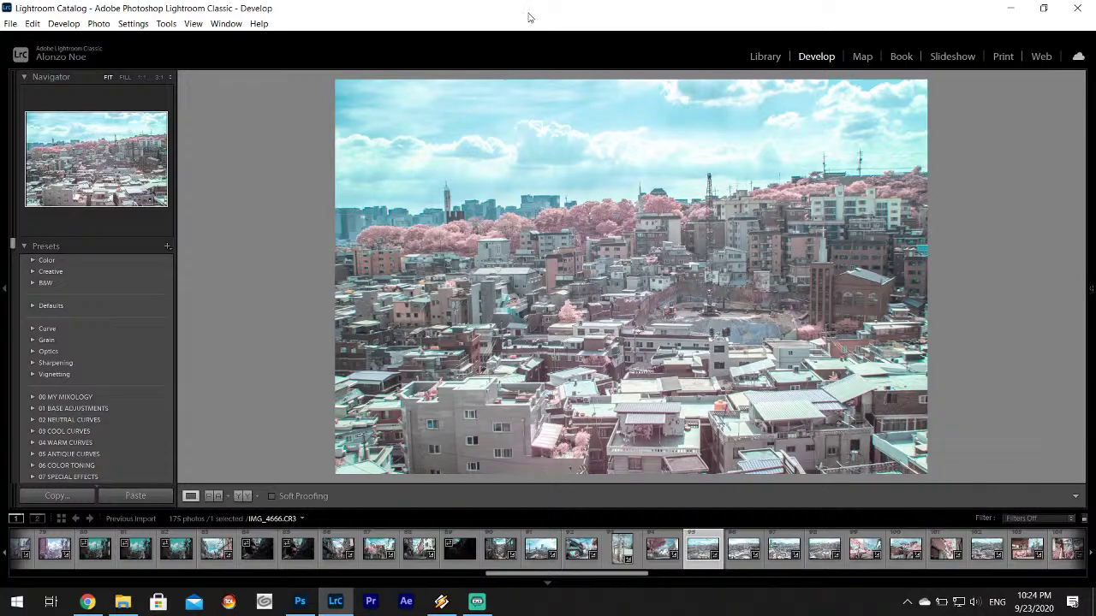
# - Export IMG_4666.CR3 to the hard drive, into the Infrared subfolder on the Desktop
pyautogui.click(10, 23)
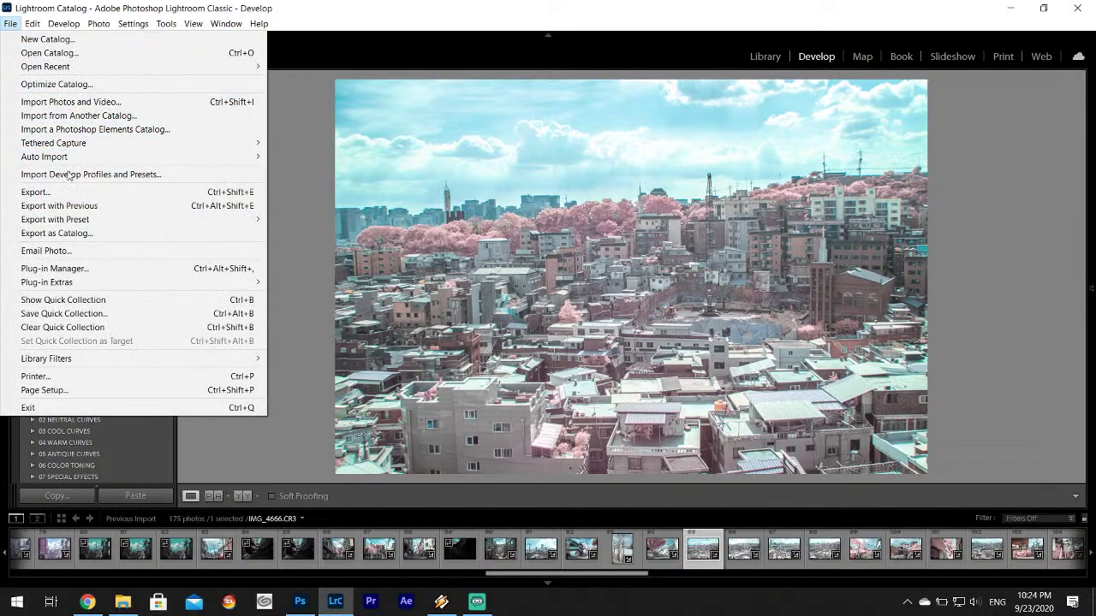
pyautogui.click(67, 191)
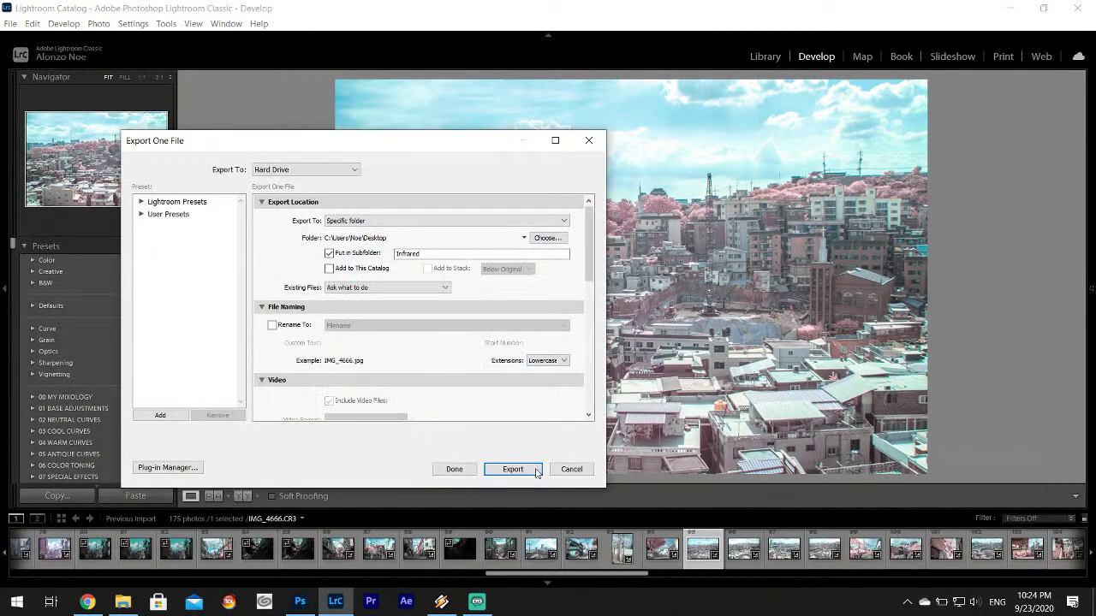
pyautogui.click(533, 471)
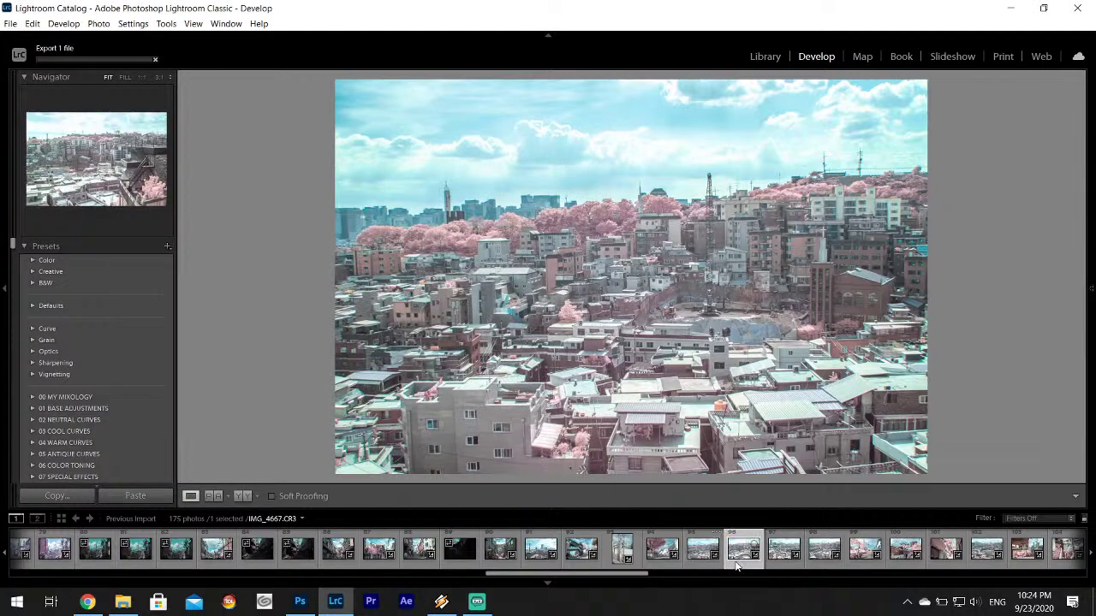
# - Copy the develop settings of IMG_4666.CR3, leaving spot removal, crop, transform and local adjustments out
pyautogui.click(737, 564)
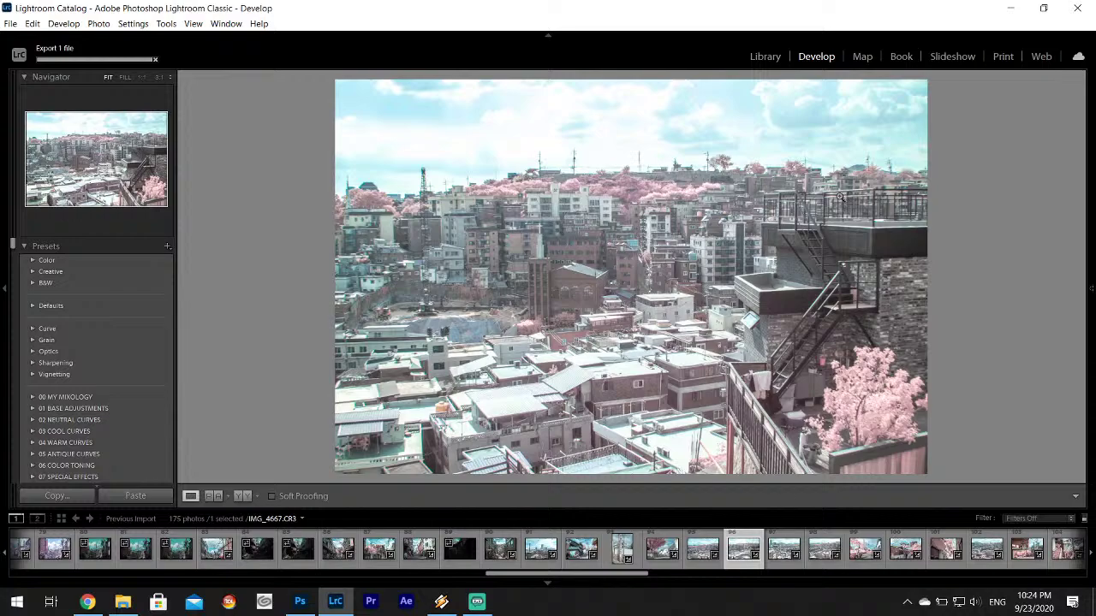
pyautogui.click(698, 558)
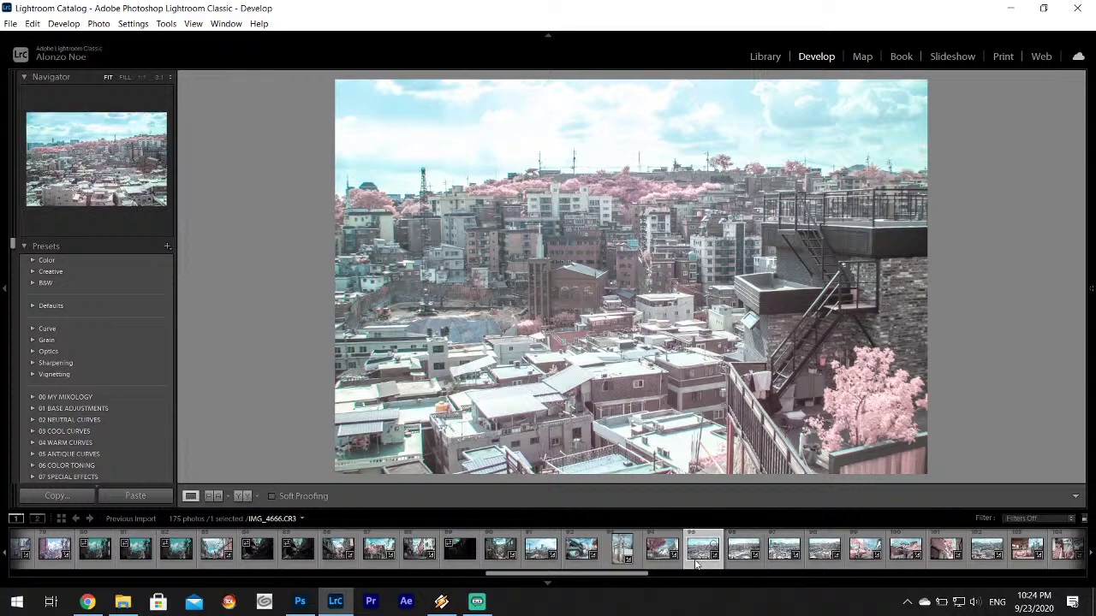
pyautogui.rightClick(706, 560)
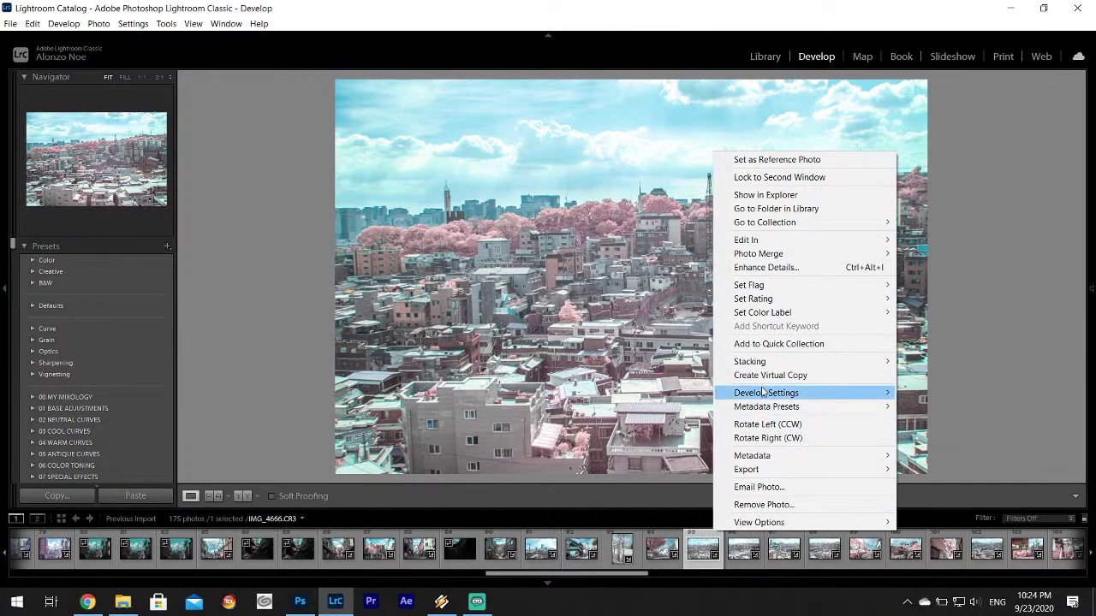
pyautogui.moveTo(754, 393)
pyautogui.click(590, 442)
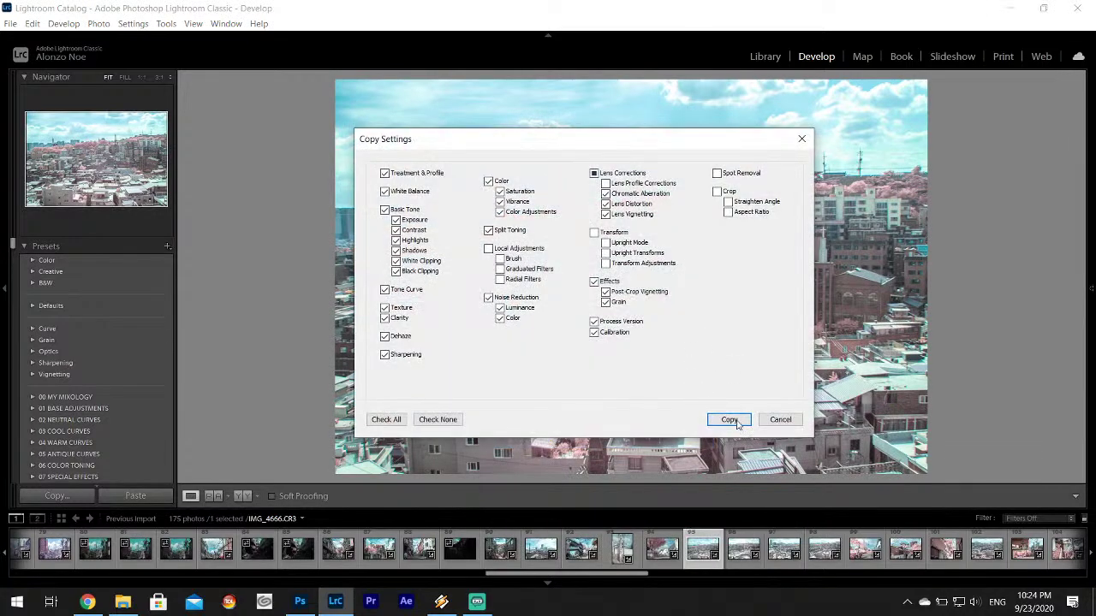
pyautogui.click(733, 420)
# - Paste the copied develop settings onto IMG_4667.CR3, the cityscape with the metal staircase and pink tree
pyautogui.click(736, 551)
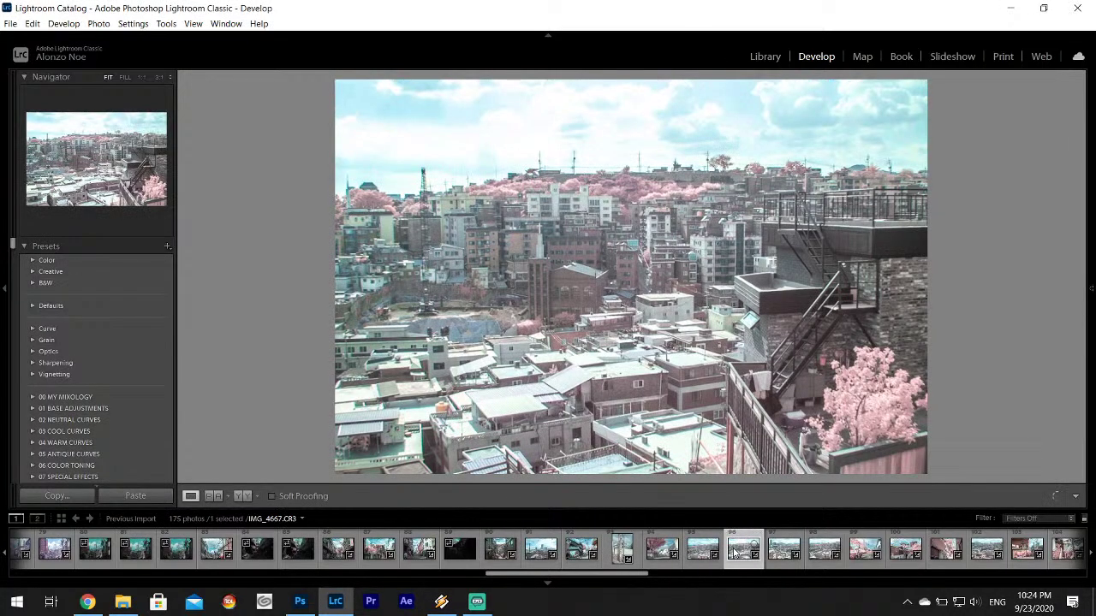
pyautogui.rightClick(733, 552)
pyautogui.moveTo(792, 409)
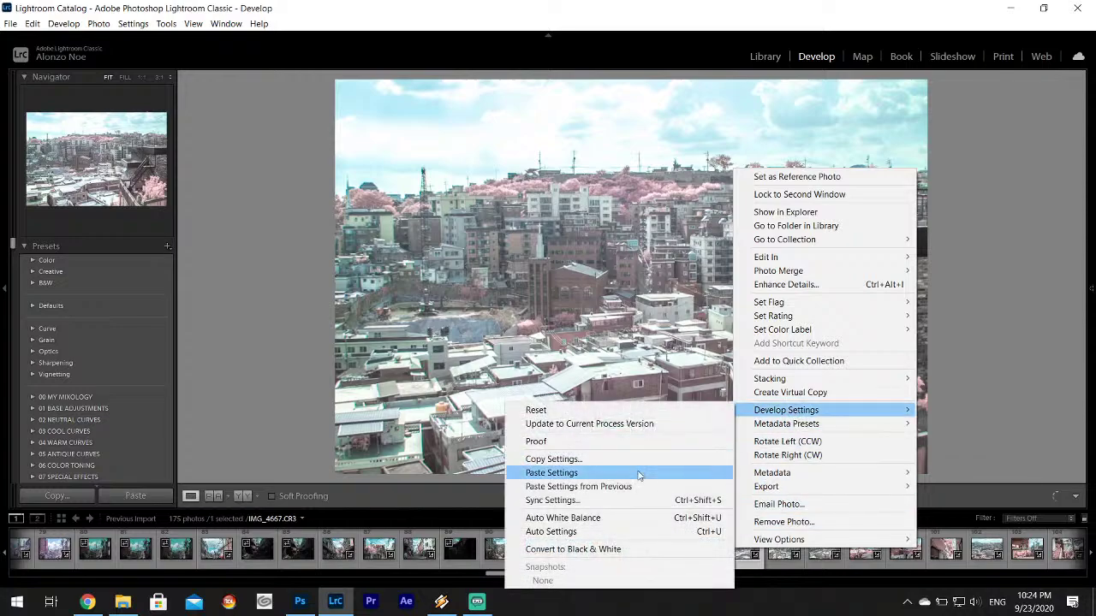
pyautogui.click(636, 473)
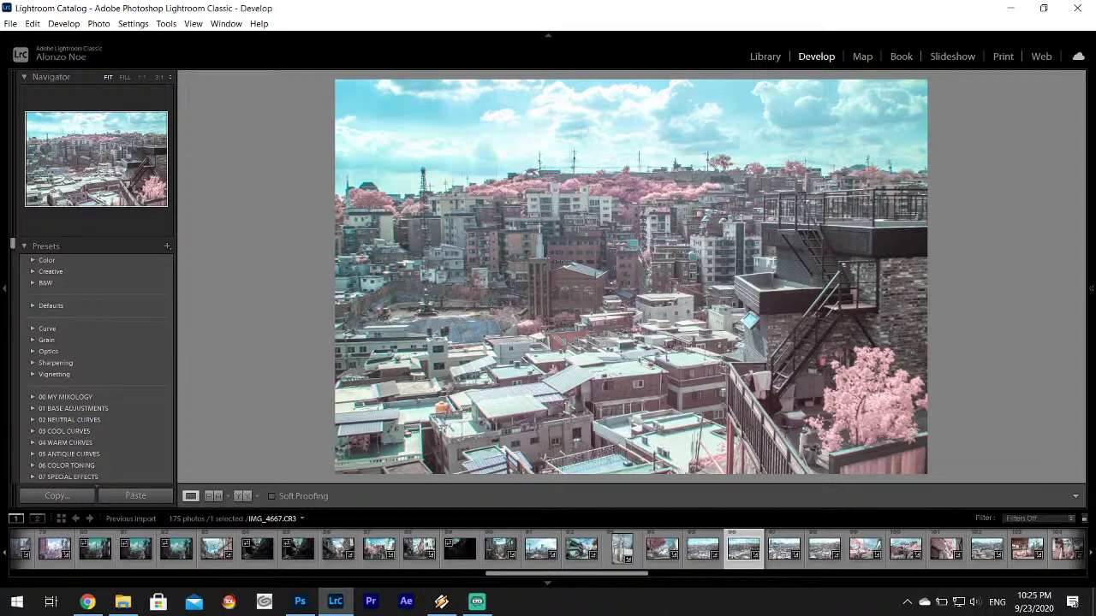
# - Set the Dehaze of IMG_4667.CR3 to +9 and its Exposure to +0.18
pyautogui.moveTo(1089, 186)
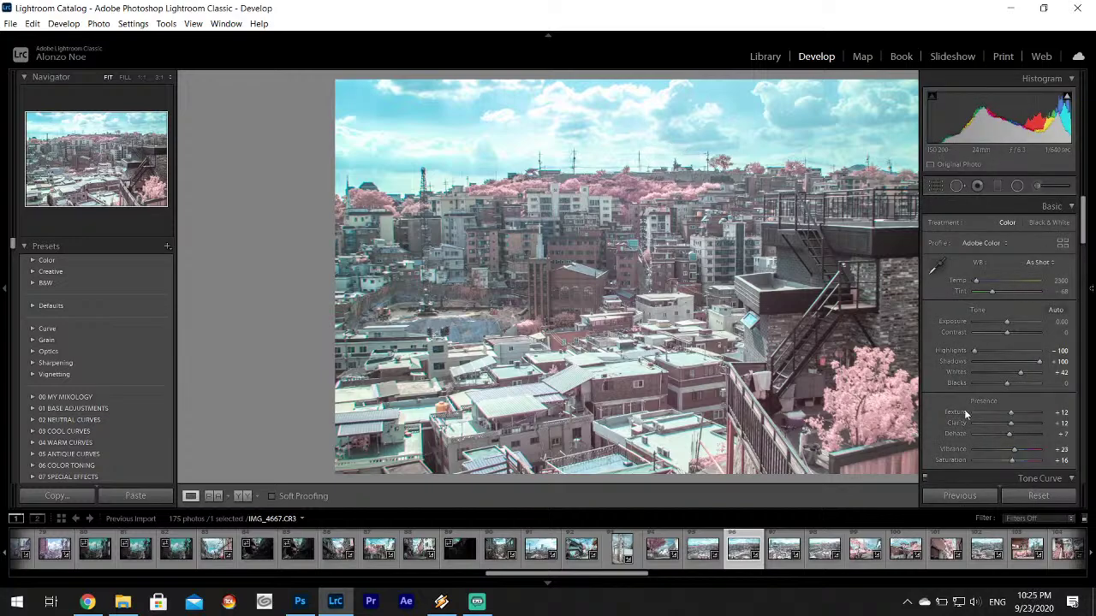
pyautogui.doubleClick(958, 437)
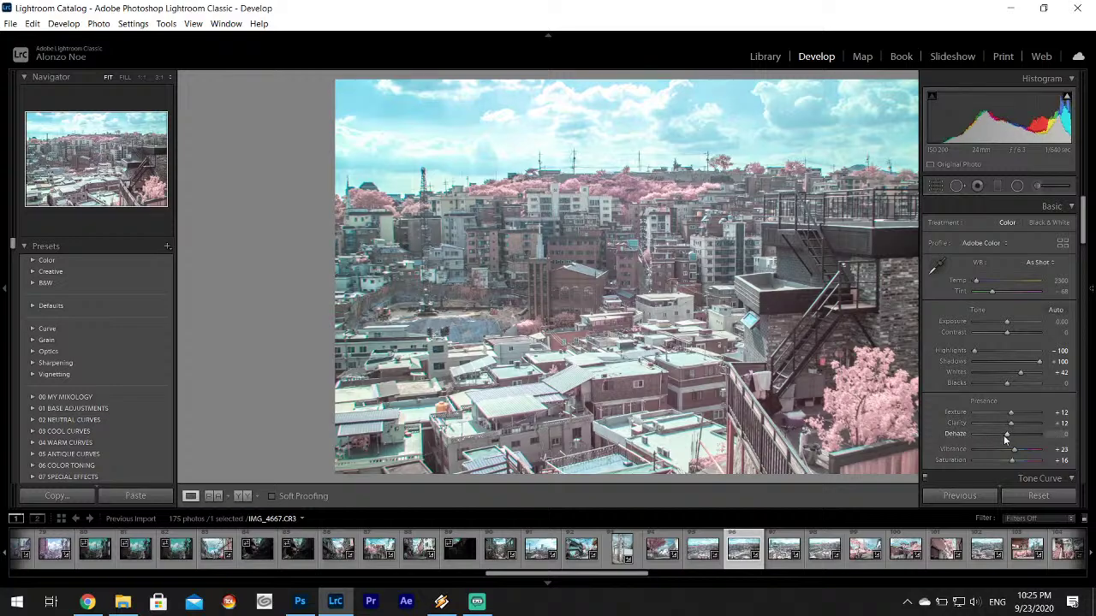
pyautogui.moveTo(1007, 435); pyautogui.dragTo(1009, 435)
pyautogui.moveTo(1009, 322); pyautogui.dragTo(1011, 322)
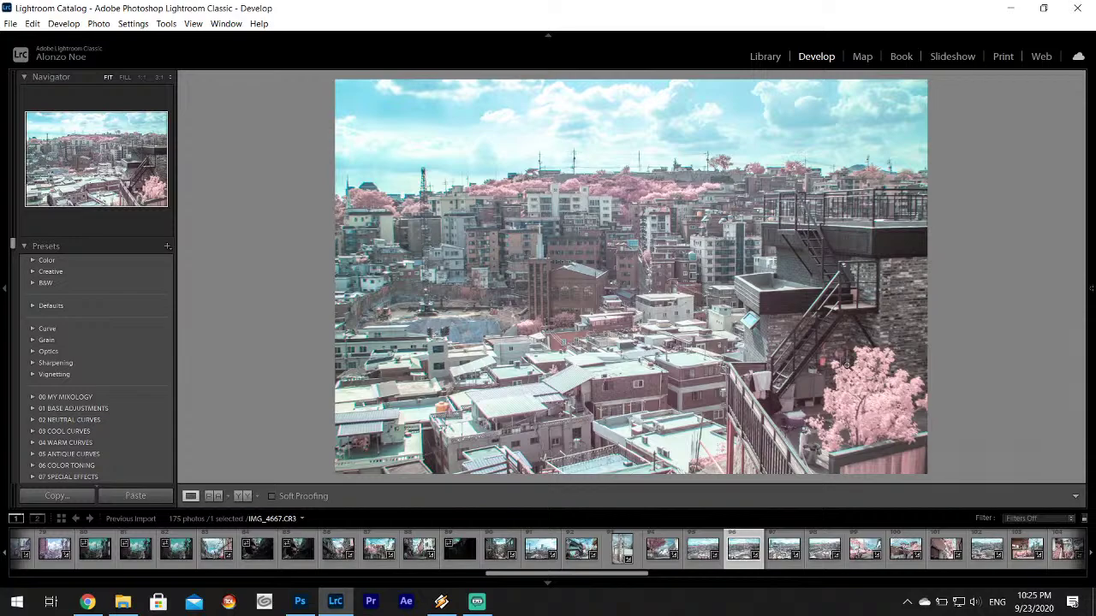
pyautogui.moveTo(1092, 291)
pyautogui.click(1054, 188)
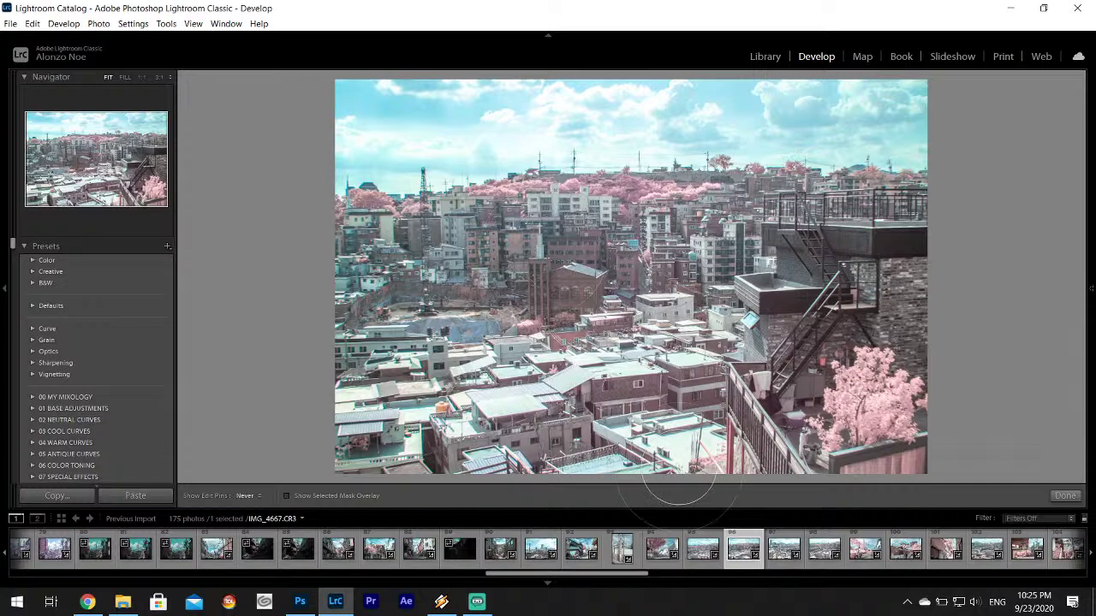
pyautogui.click(1065, 495)
pyautogui.moveTo(1092, 381)
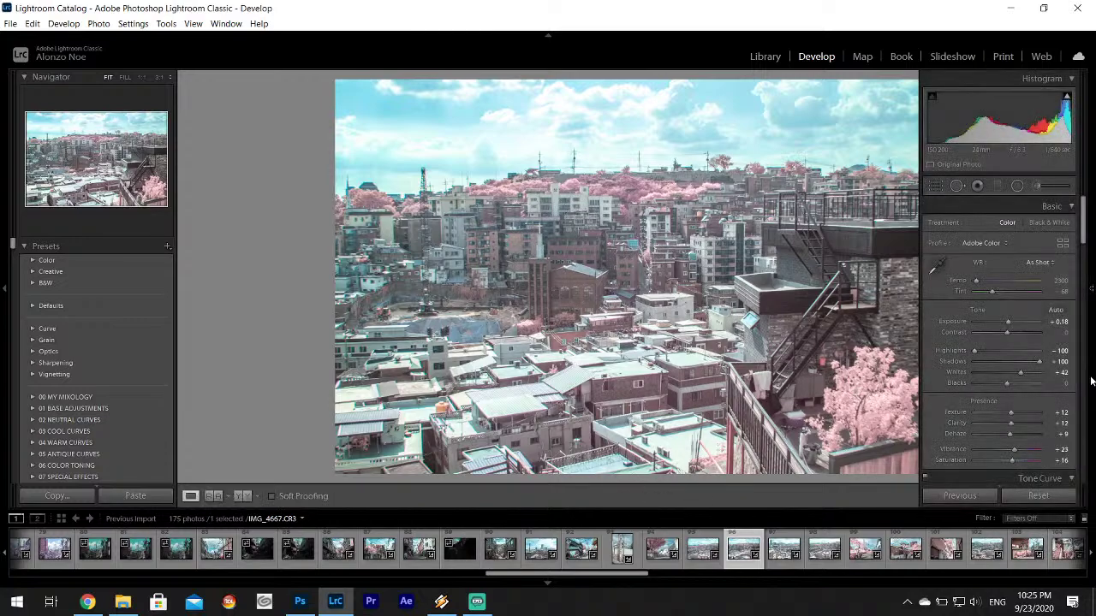
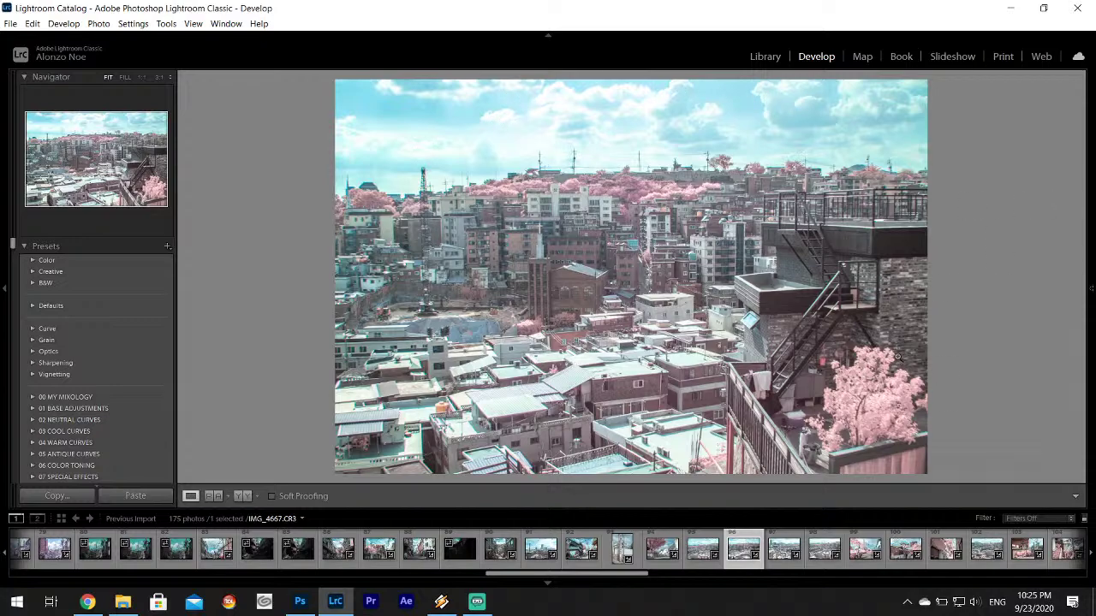
# - Export the staircase cityscape photo IMG_4667.CR3 to the hard drive, into the Infrared subfolder on the Desktop
pyautogui.moveTo(1093, 257)
pyautogui.click(10, 23)
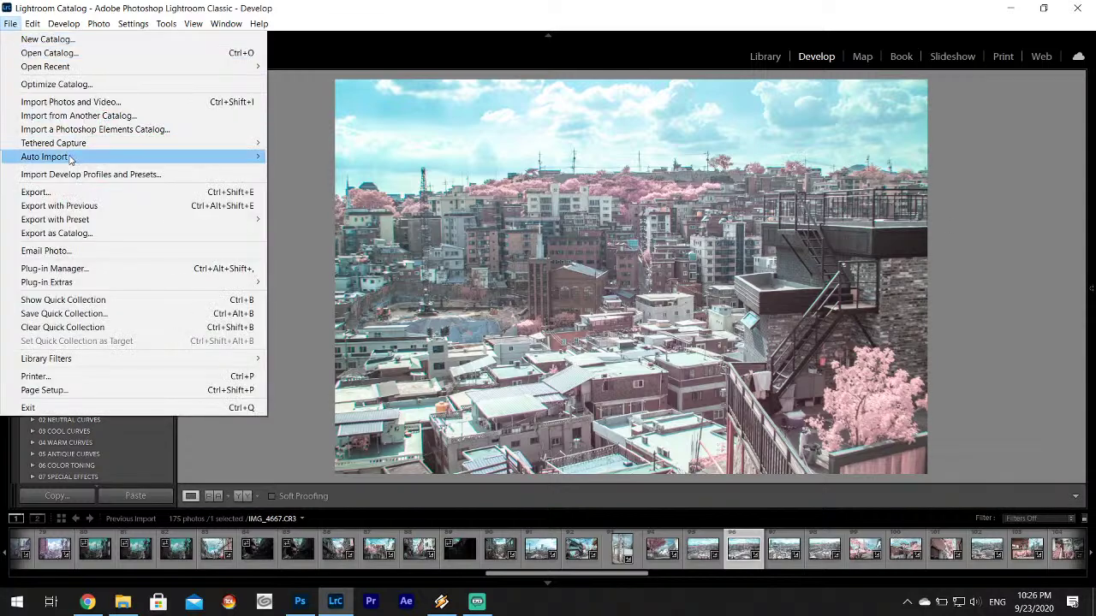
pyautogui.click(902, 439)
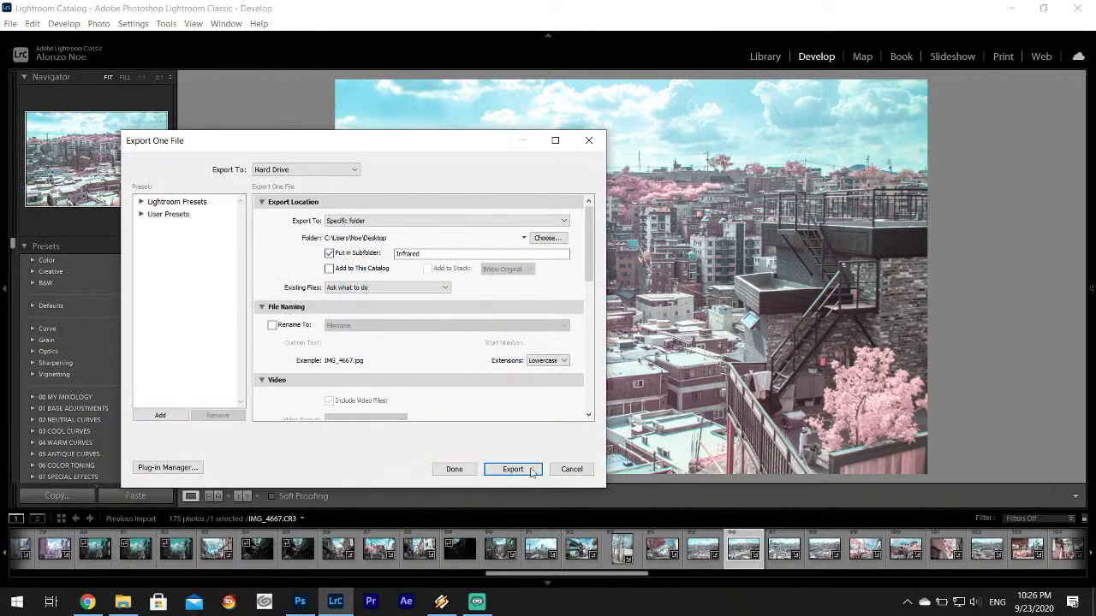
pyautogui.click(524, 469)
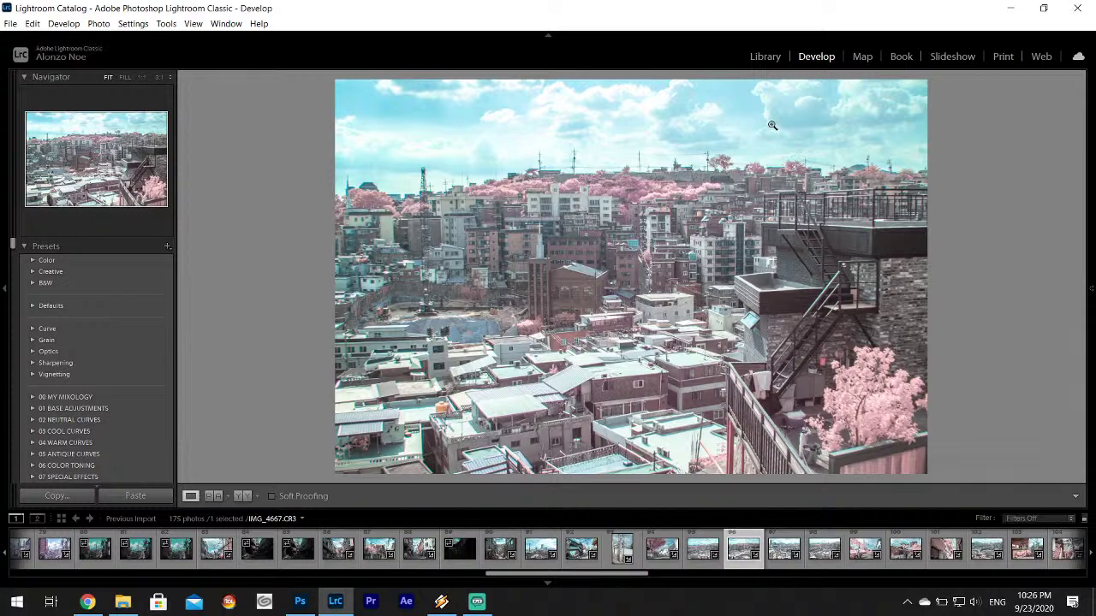
# - Pass over IMG_4668.CR3 and paste the copied develop settings onto the rooftop cityscape photo IMG_4669.CR3
pyautogui.click(791, 553)
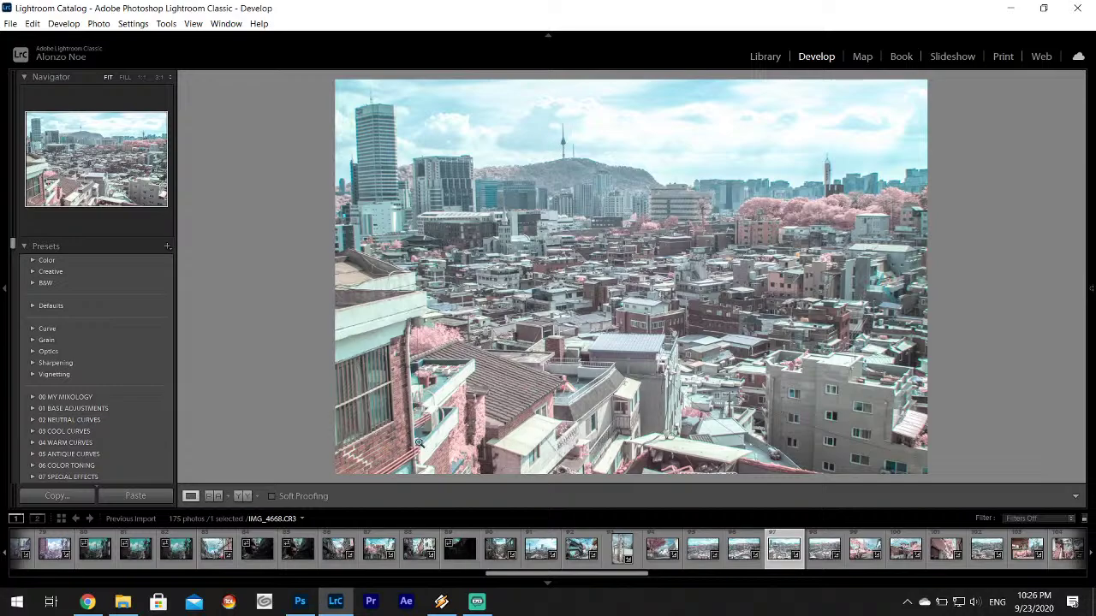
pyautogui.click(818, 552)
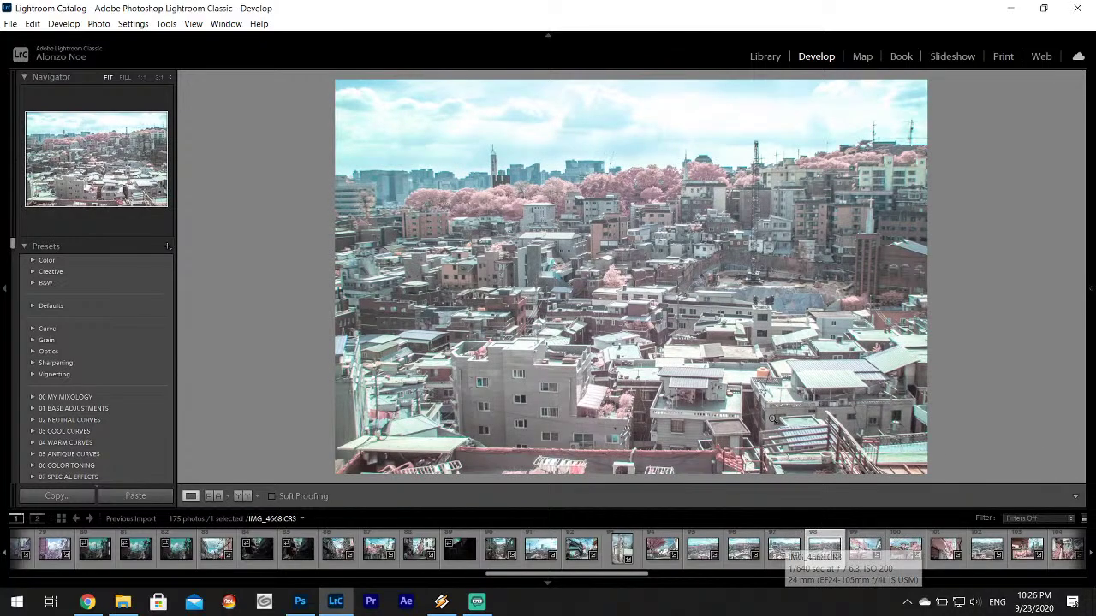
pyautogui.rightClick(824, 561)
pyautogui.moveTo(865, 420)
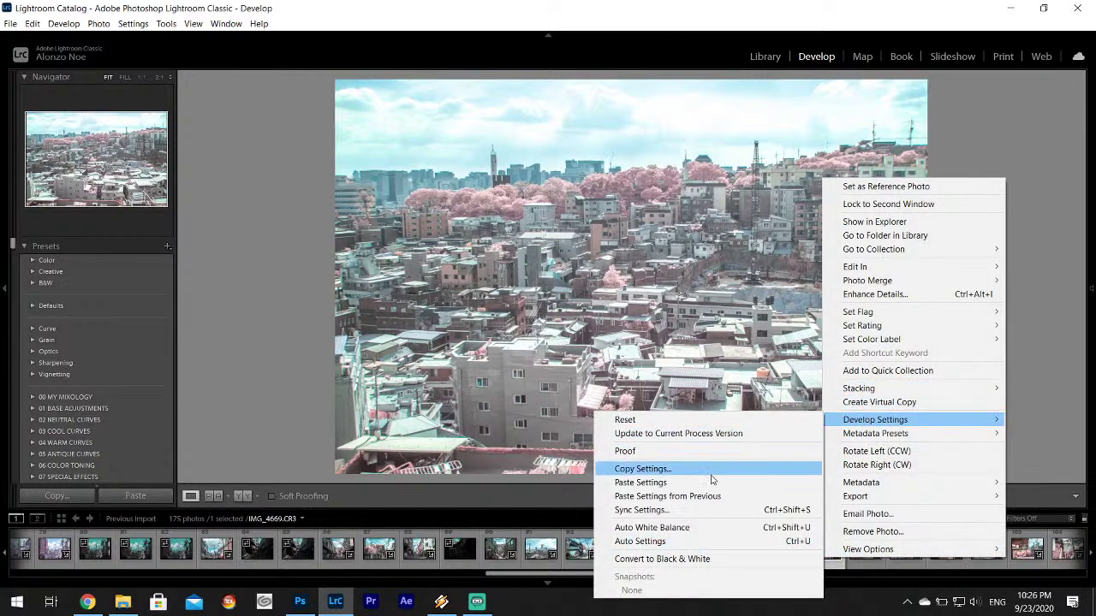
pyautogui.click(711, 482)
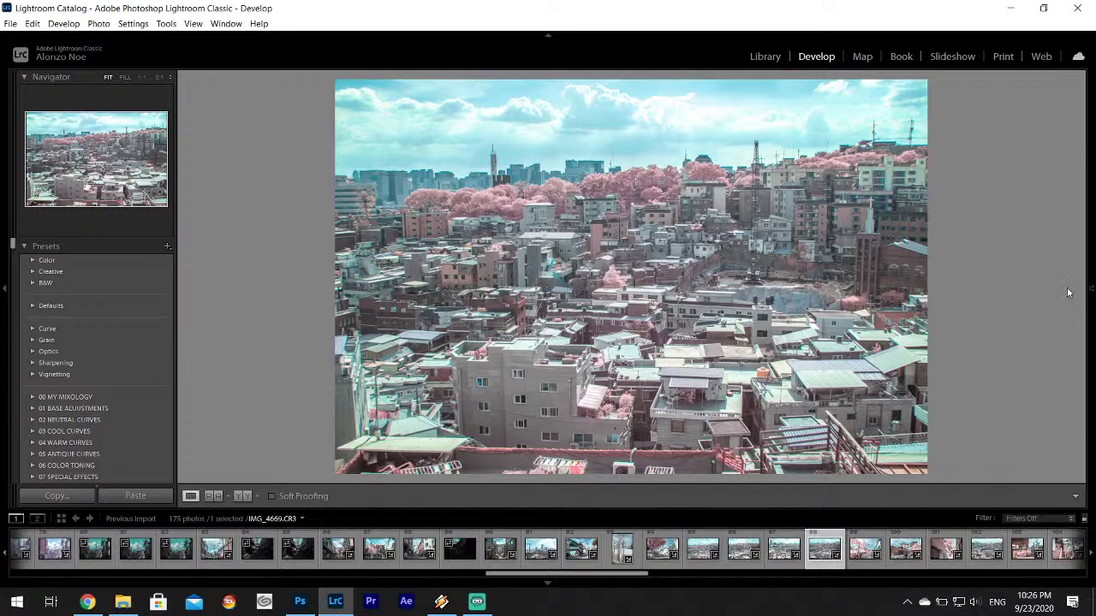
# - Set the Exposure of IMG_4669.CR3 to +0.30
pyautogui.moveTo(1094, 279)
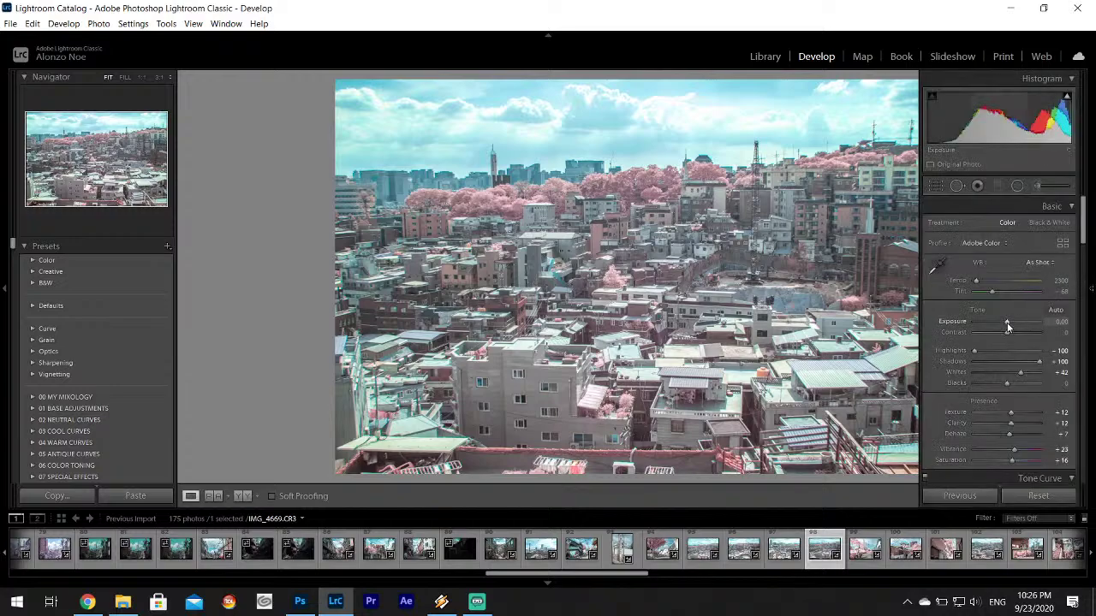
pyautogui.moveTo(1007, 322); pyautogui.dragTo(1009, 323)
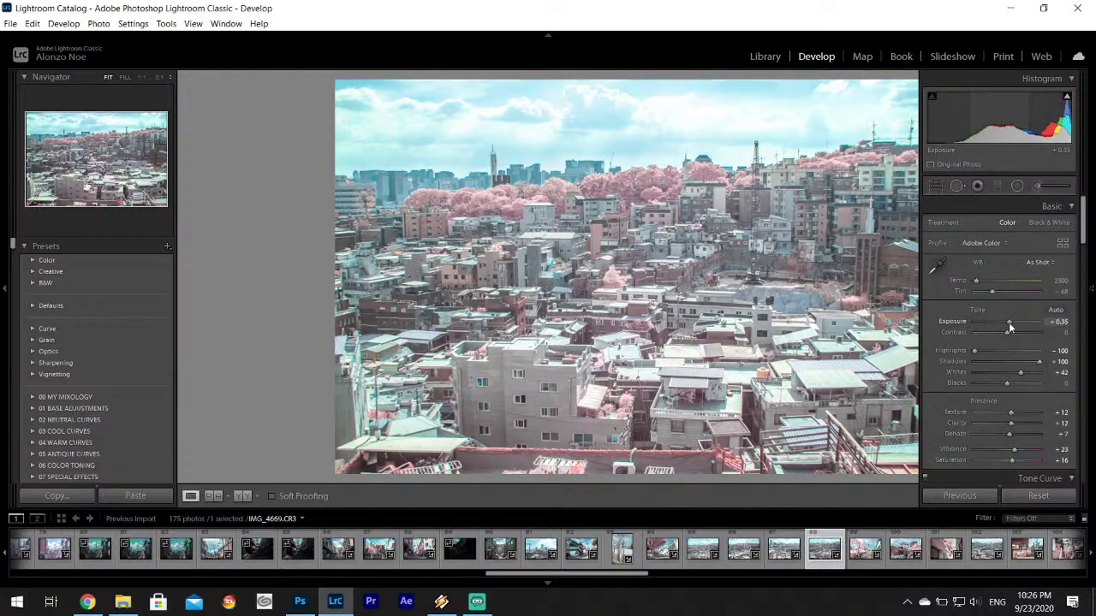
pyautogui.click(1055, 321)
pyautogui.write('.3')
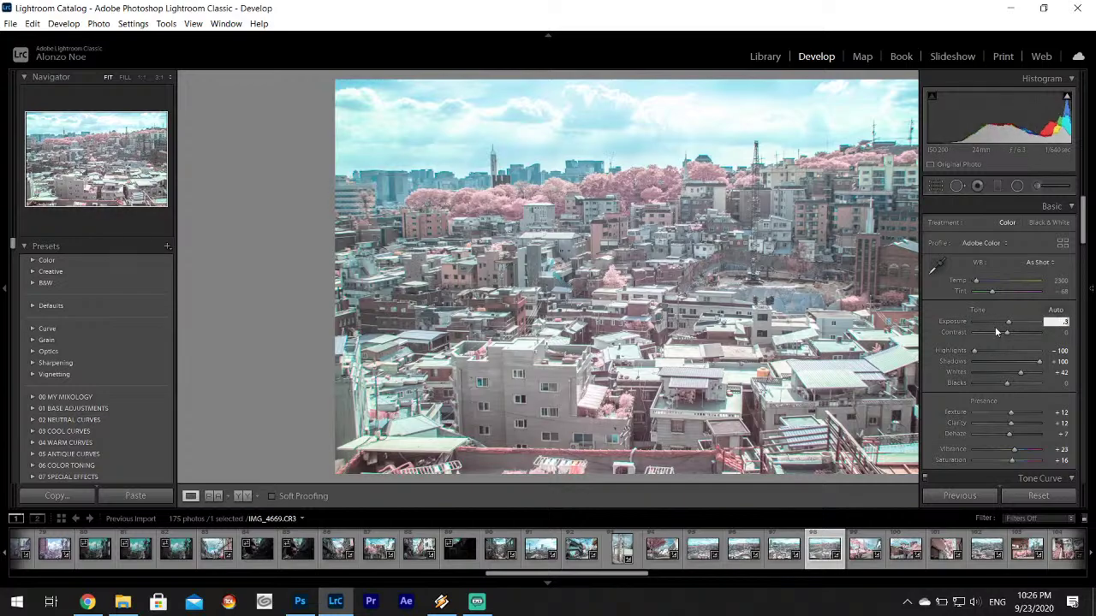
pyautogui.press('Return')
# - Brush a local adjustment with Contrast 20 over the buildings of IMG_4669.CR3 and close the Adjustment Brush
pyautogui.click(1040, 188)
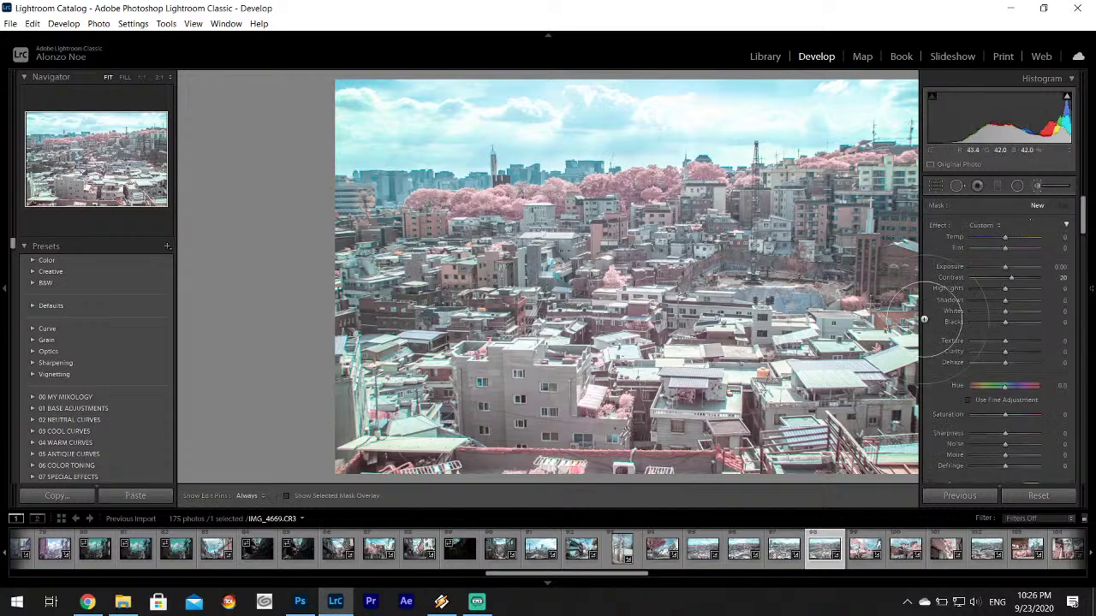
pyautogui.press('h')
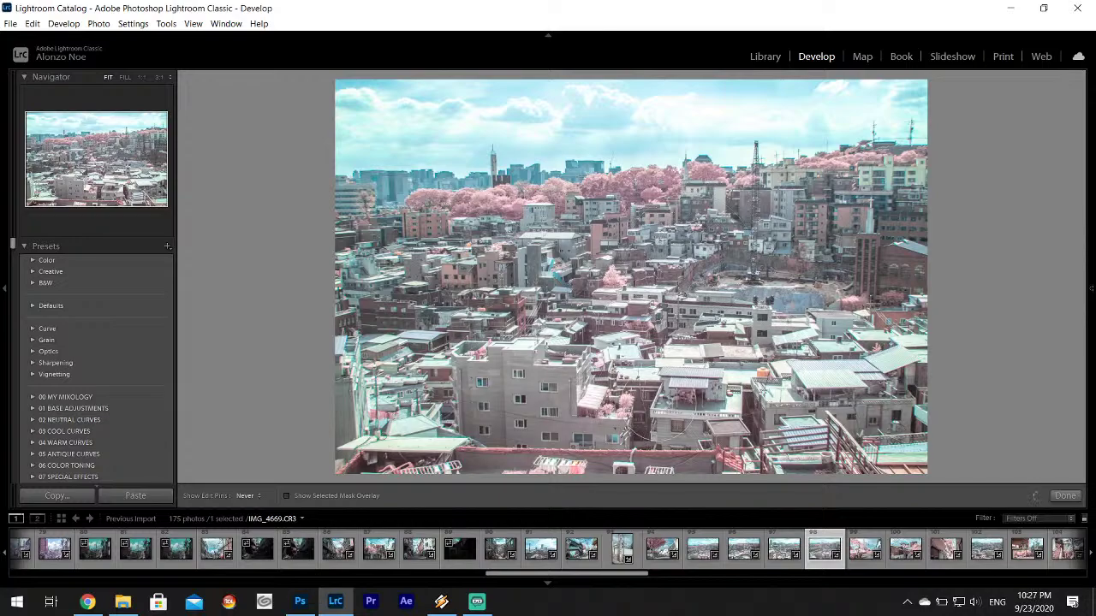
pyautogui.press('h')
pyautogui.moveTo(1089, 283)
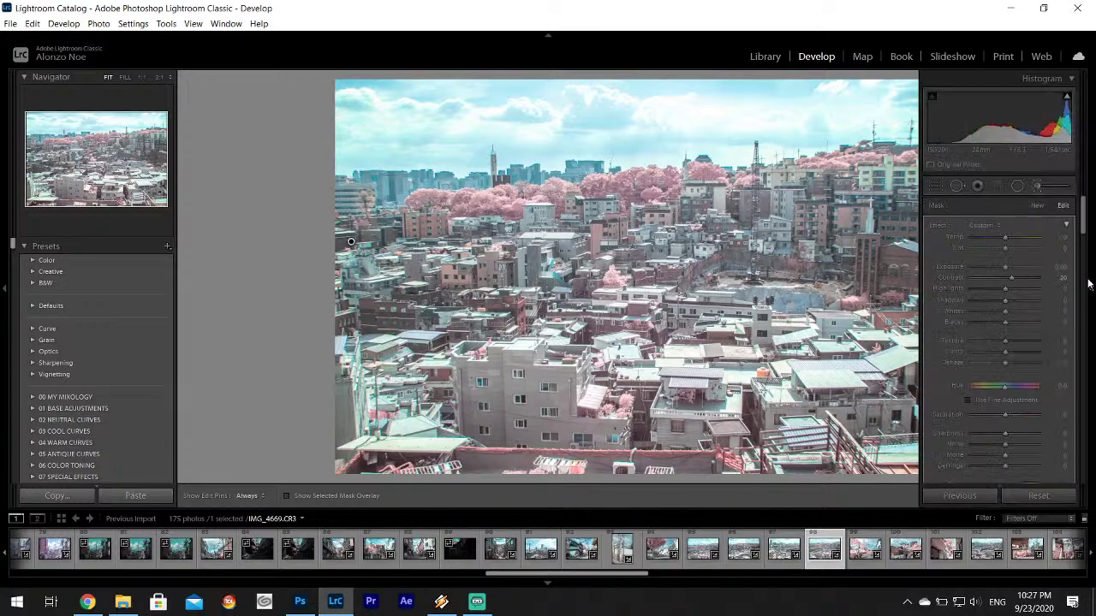
pyautogui.moveTo(1011, 279); pyautogui.dragTo(1013, 277)
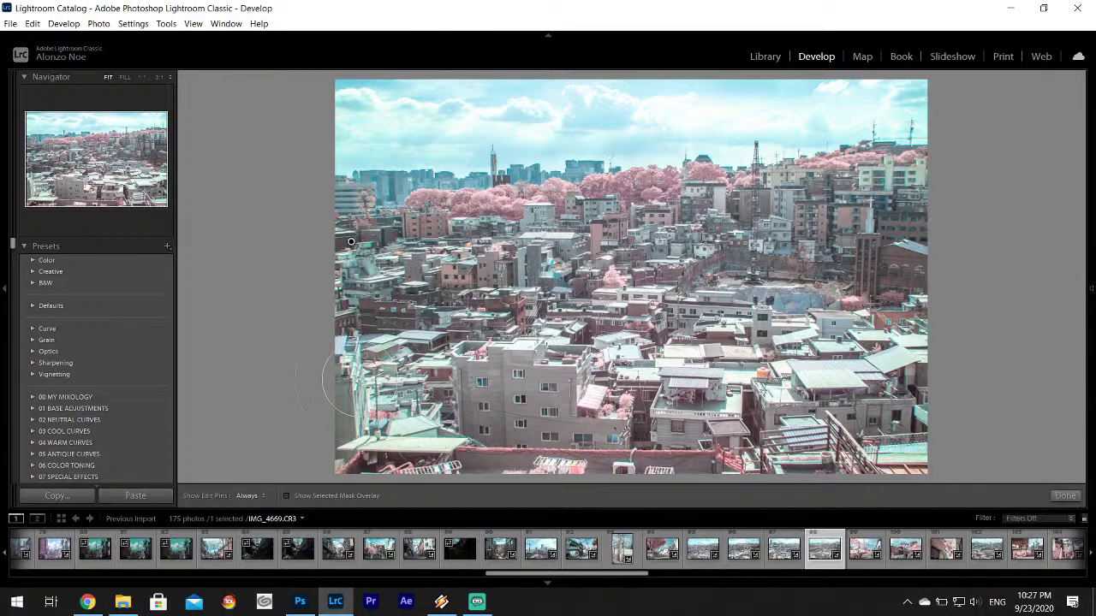
pyautogui.click(1076, 496)
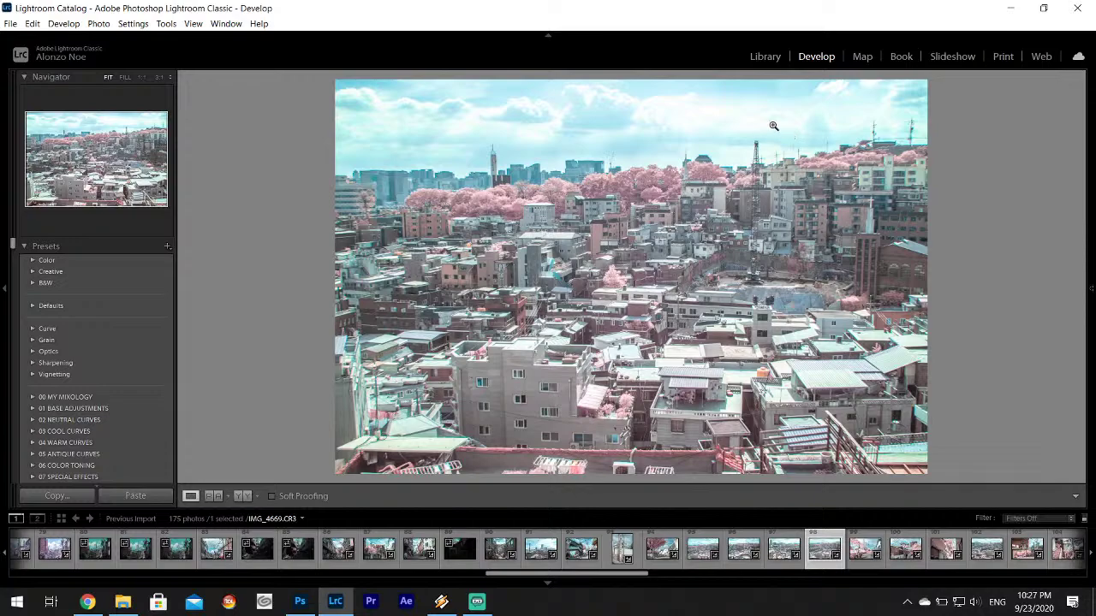
# - Export the rooftop cityscape photo IMG_4669.CR3 to the hard drive using the existing export settings
pyautogui.click(10, 23)
pyautogui.click(51, 191)
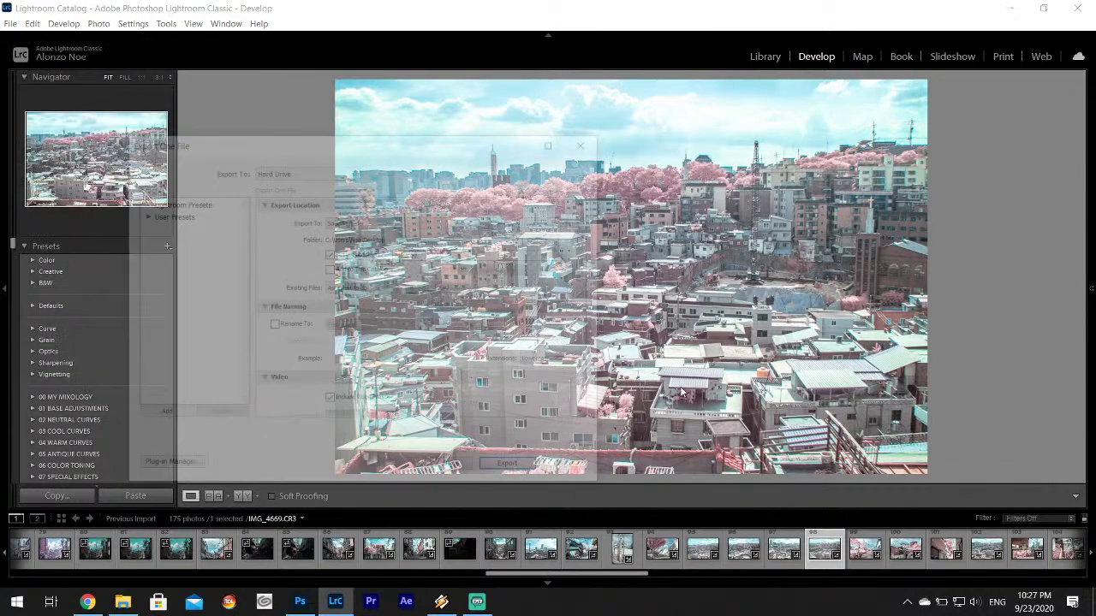
pyautogui.click(503, 469)
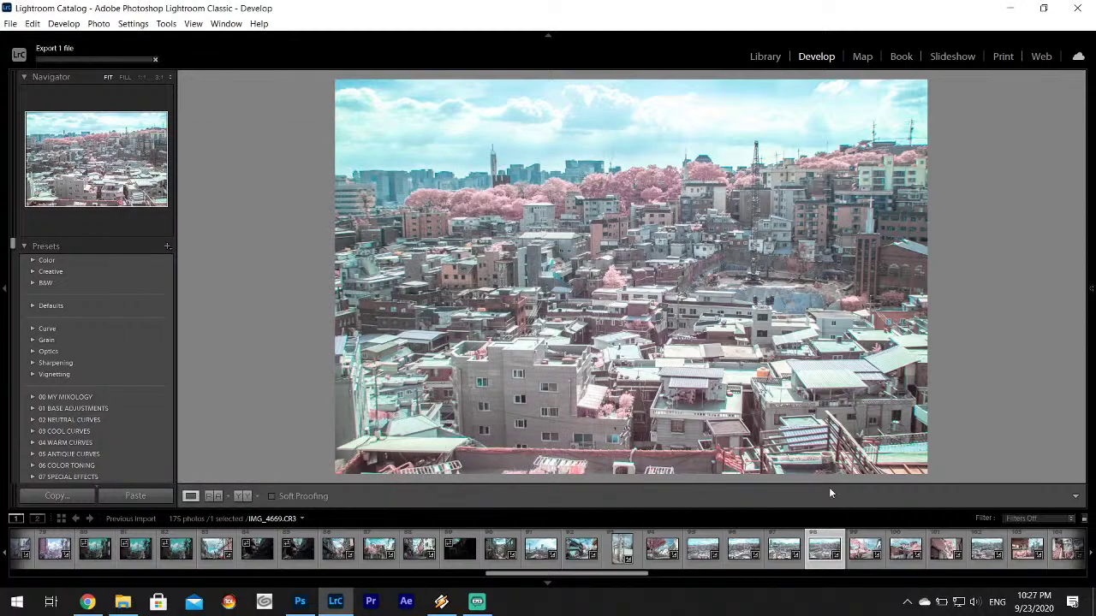
# - Pass over IMG_4670.CR3 to IMG_4672.CR3 and paste the copied develop settings onto the rooftop laundry cityscape IMG_4673.CR3
pyautogui.click(865, 552)
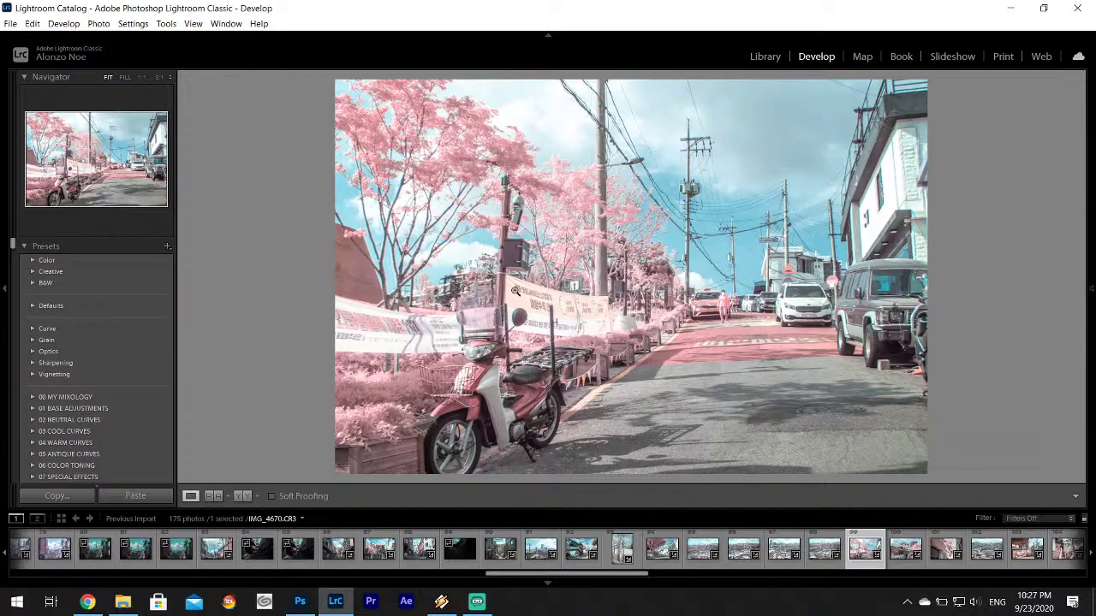
pyautogui.click(905, 548)
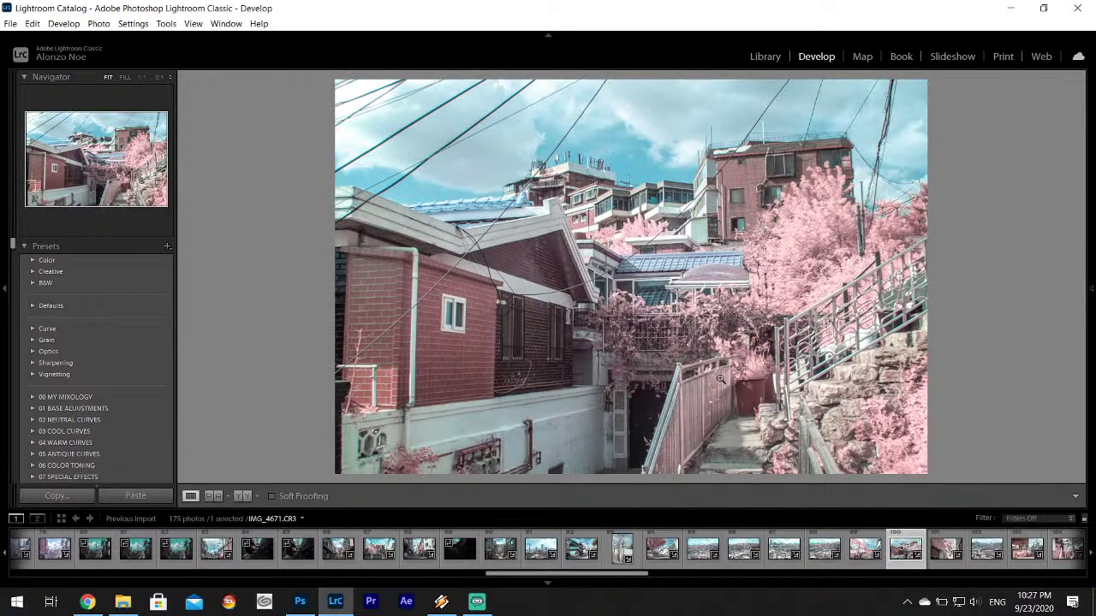
pyautogui.click(946, 548)
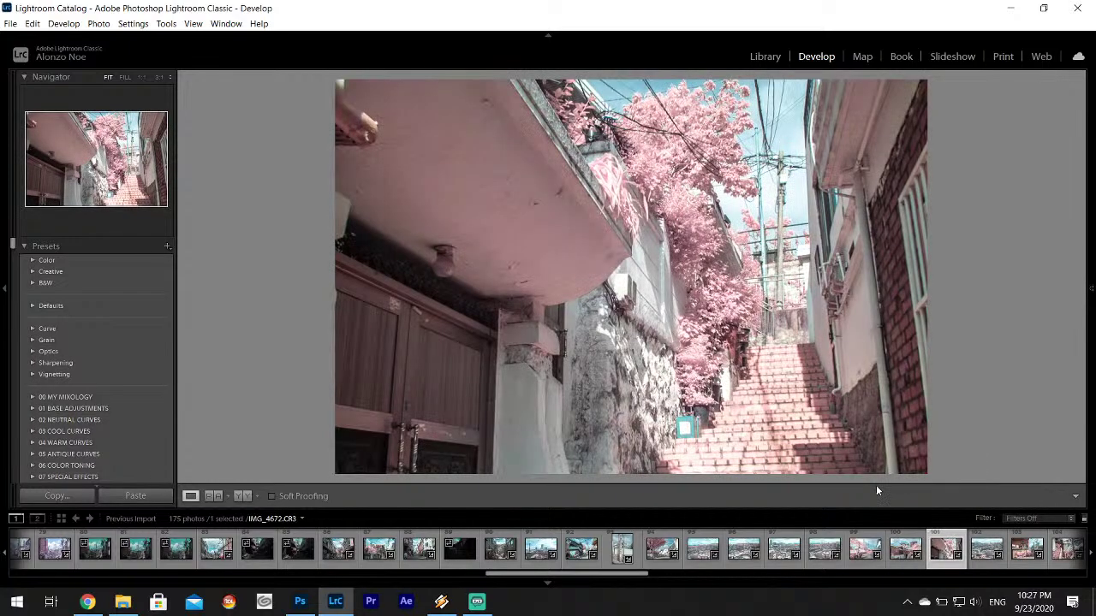
pyautogui.scroll(-5, 814, 548)
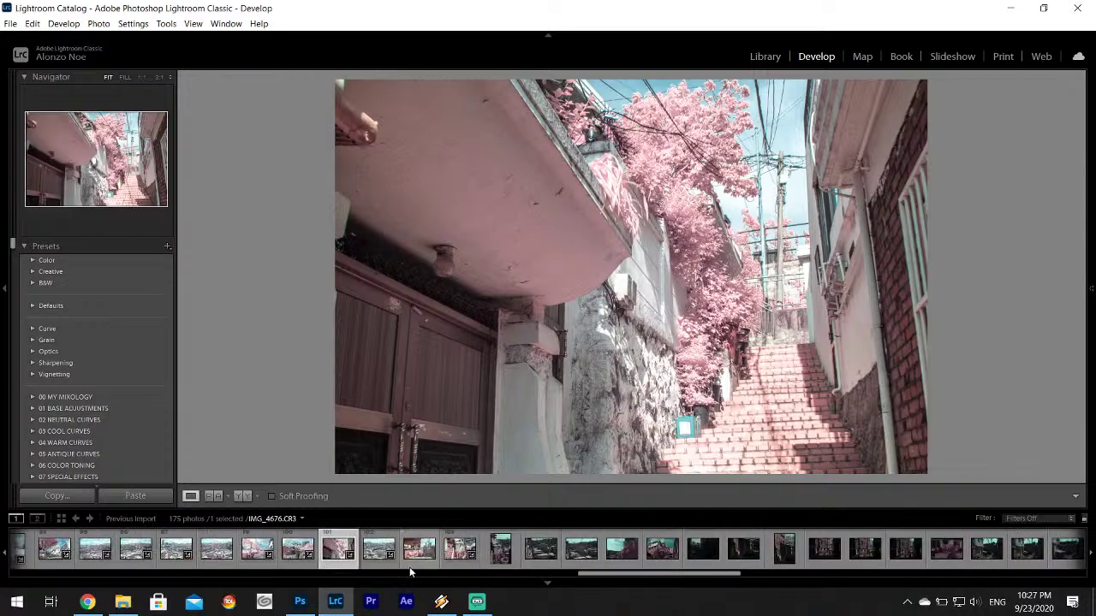
pyautogui.click(379, 548)
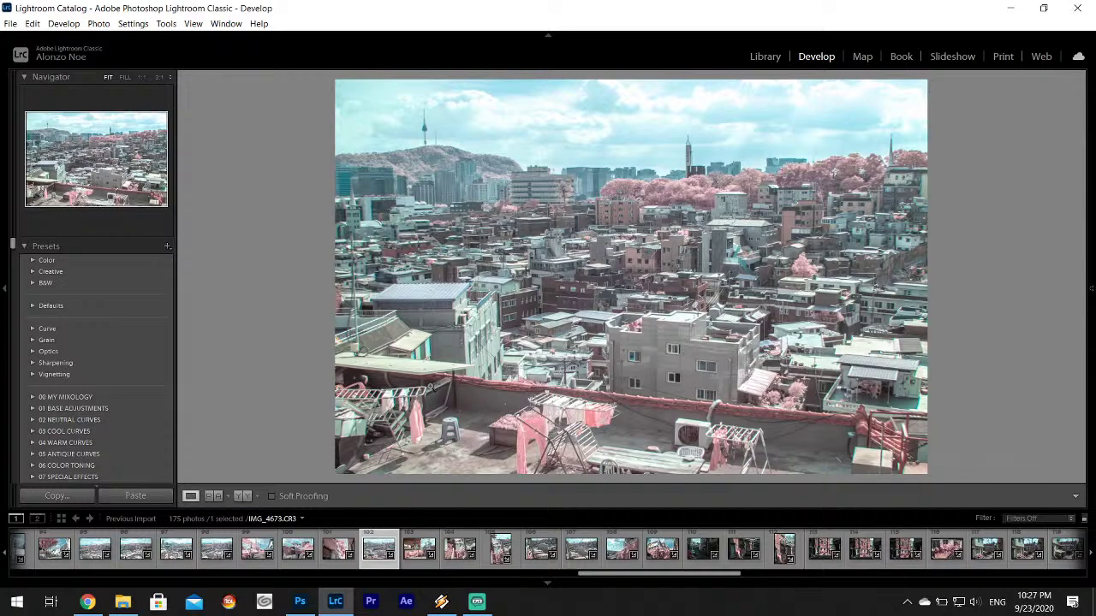
pyautogui.rightClick(377, 556)
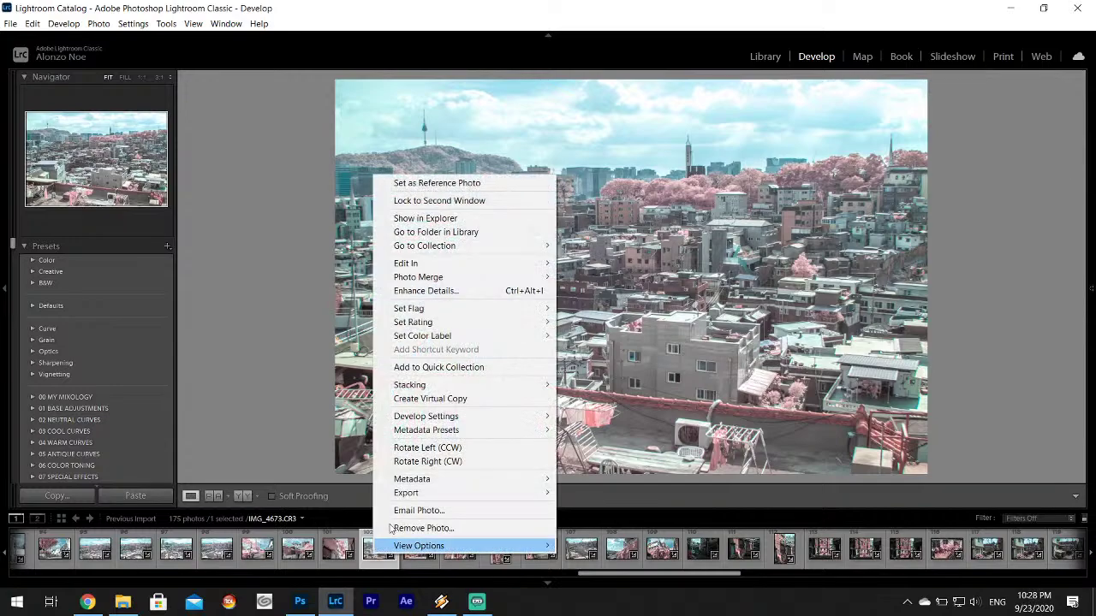
pyautogui.moveTo(462, 416)
pyautogui.click(621, 480)
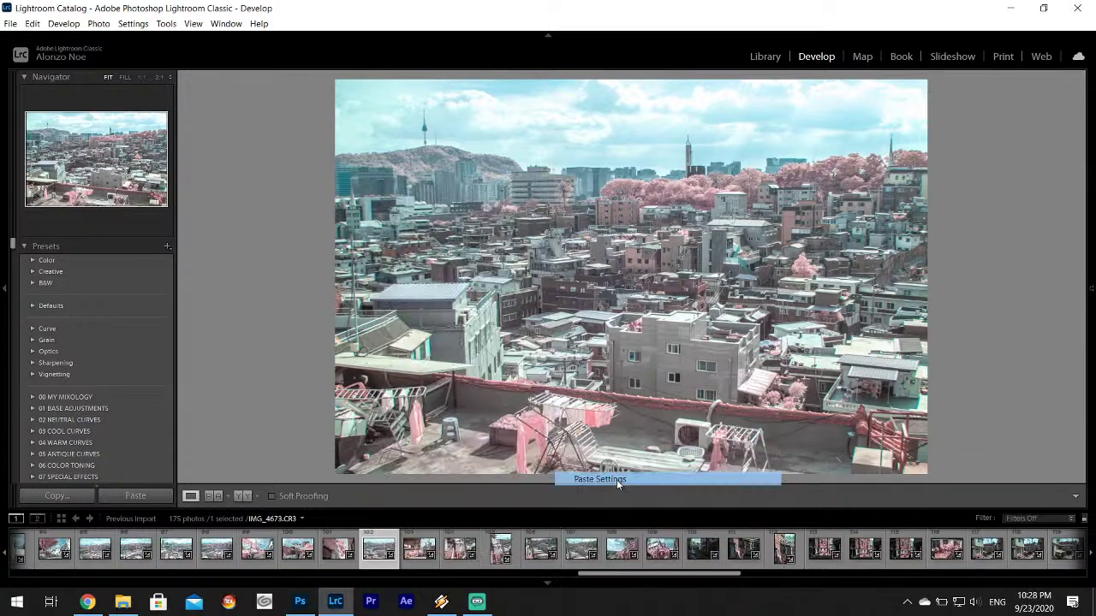
# - Set the Exposure of IMG_4673.CR3 to +0.35 and inspect the rooftop laundry racks at full size
pyautogui.click(1091, 289)
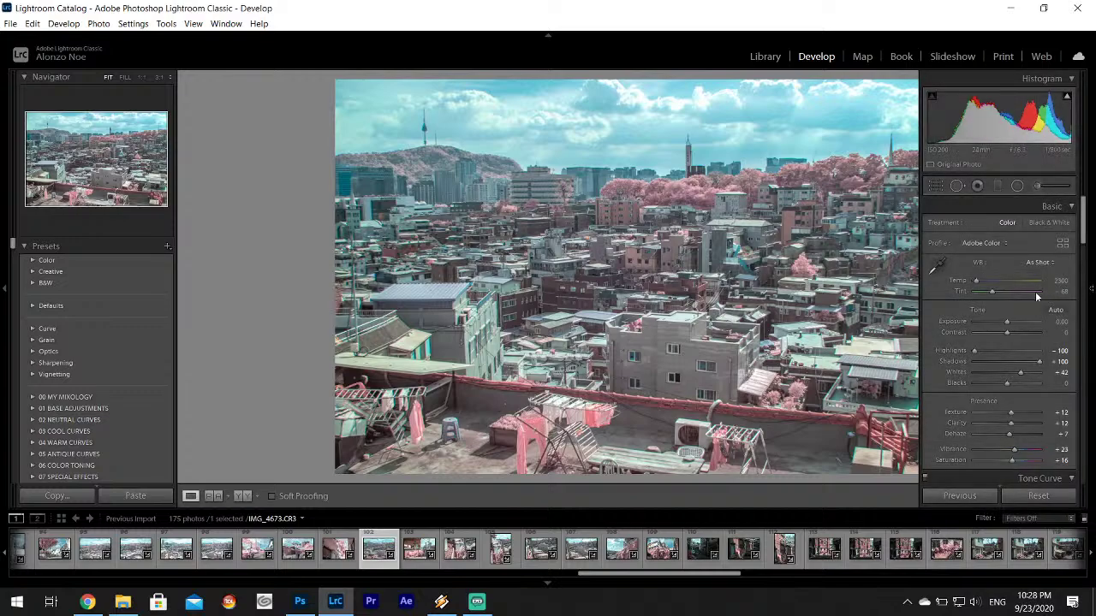
pyautogui.moveTo(1006, 322); pyautogui.dragTo(1010, 323)
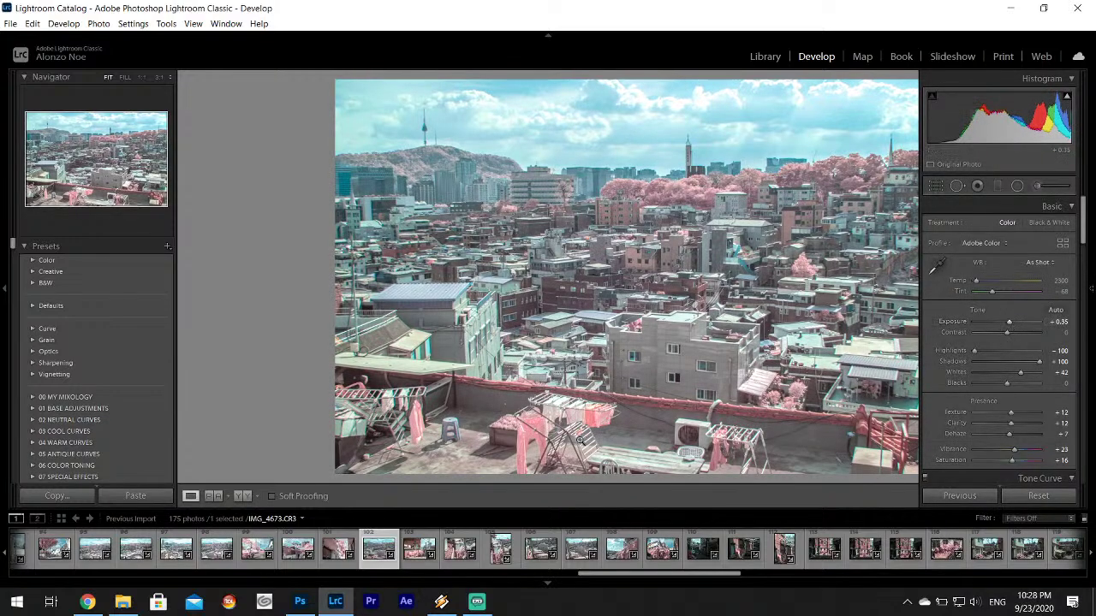
pyautogui.click(544, 424)
pyautogui.moveTo(544, 424); pyautogui.dragTo(443, 279)
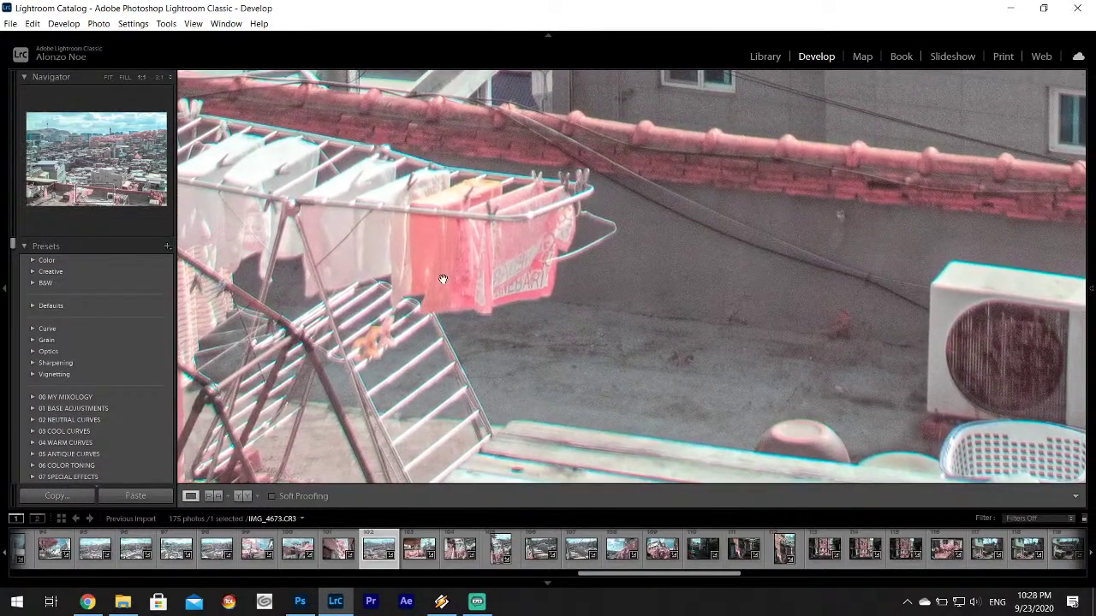
pyautogui.click(515, 293)
pyautogui.click(734, 445)
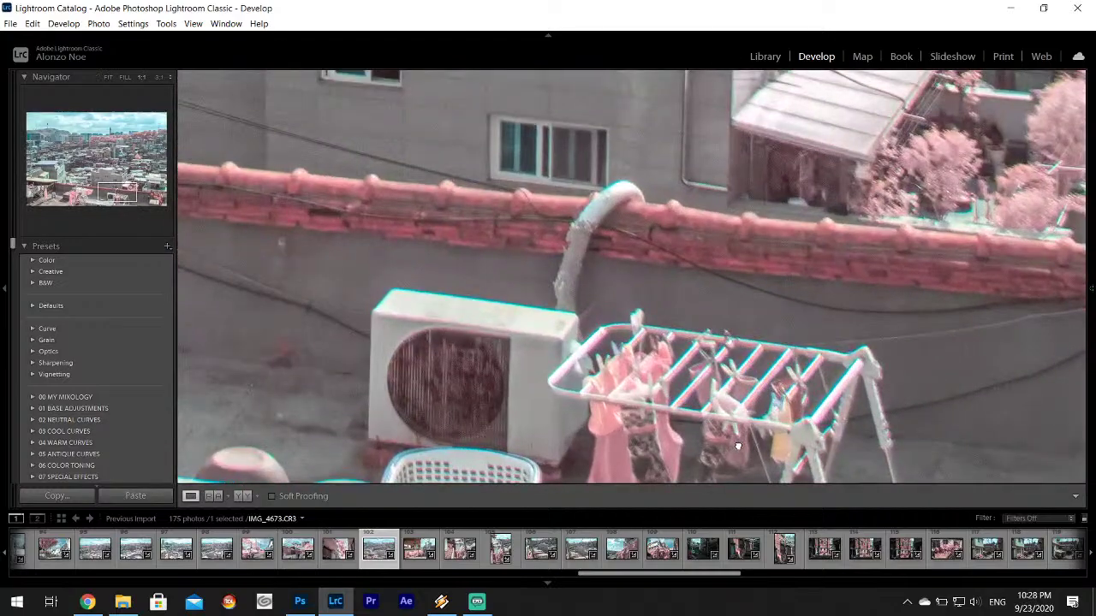
pyautogui.moveTo(734, 445); pyautogui.dragTo(586, 284)
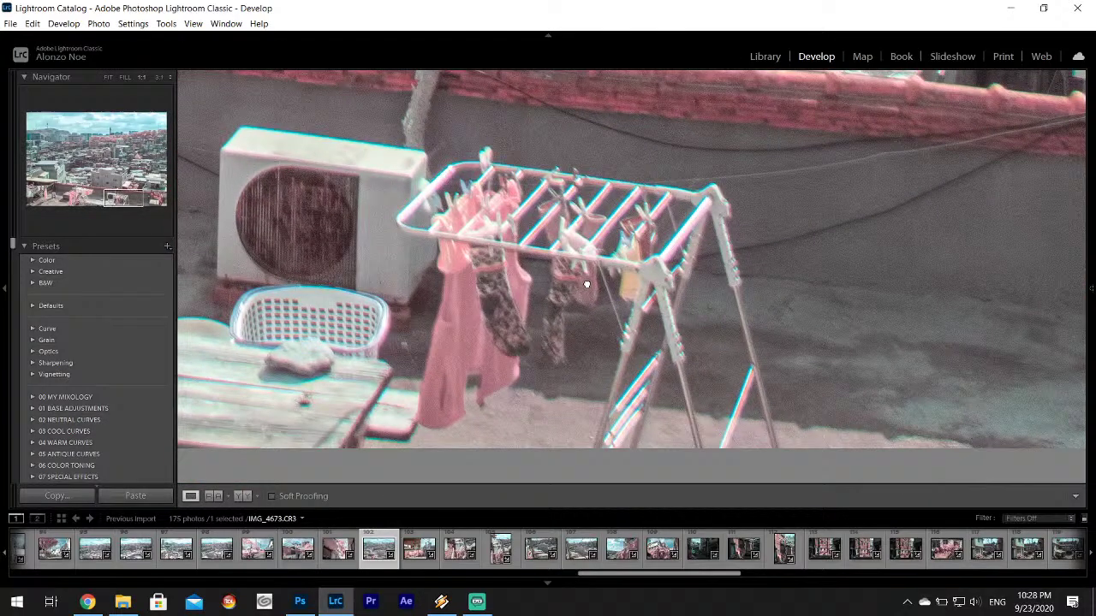
pyautogui.click(505, 313)
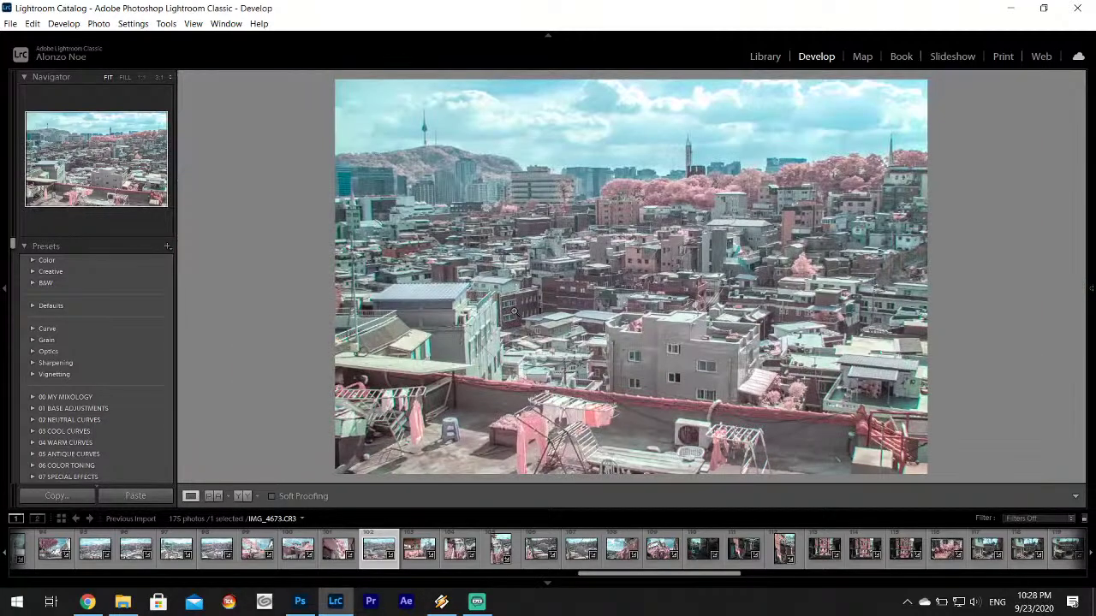
# - Crop IMG_4673.CR3 from a 16 x 9 frame at its upper edge, unlocking the aspect to make a wide skyline panorama without the rooftop
pyautogui.moveTo(1093, 282)
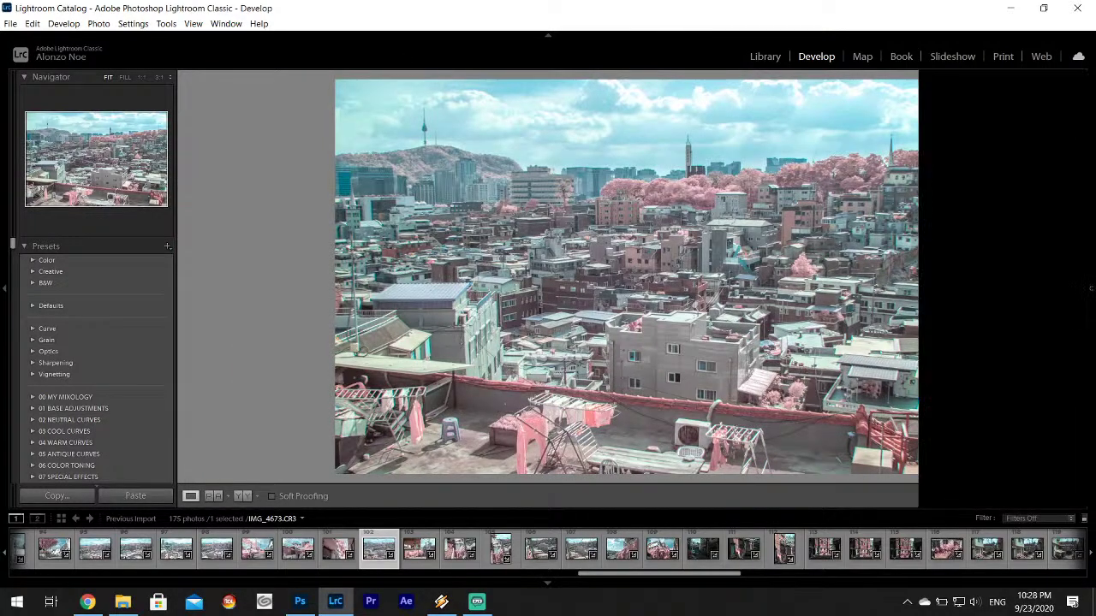
pyautogui.click(934, 186)
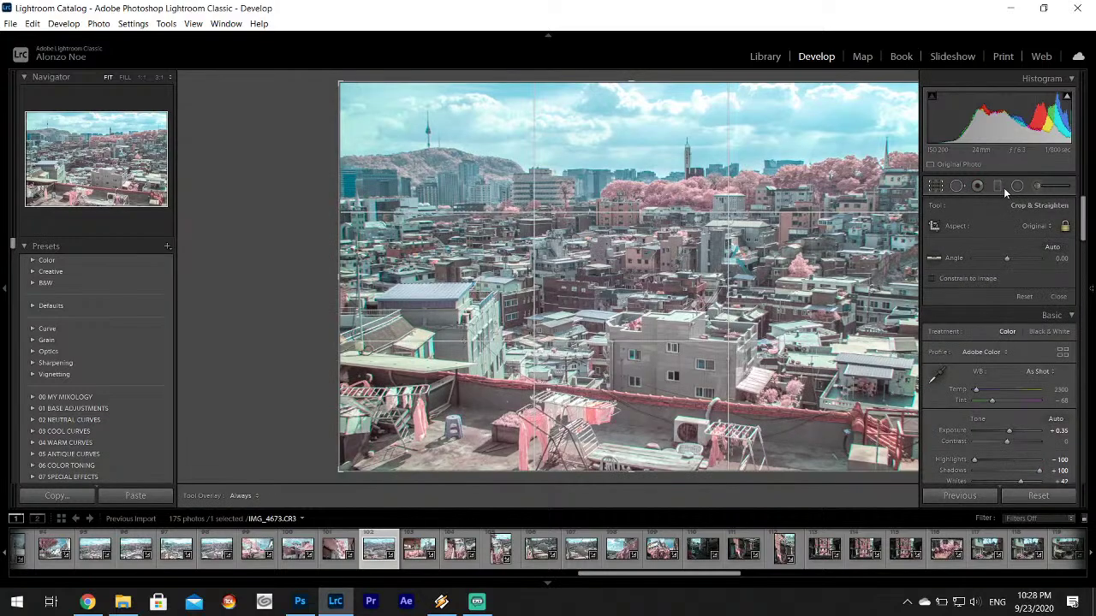
pyautogui.click(1033, 227)
pyautogui.click(966, 367)
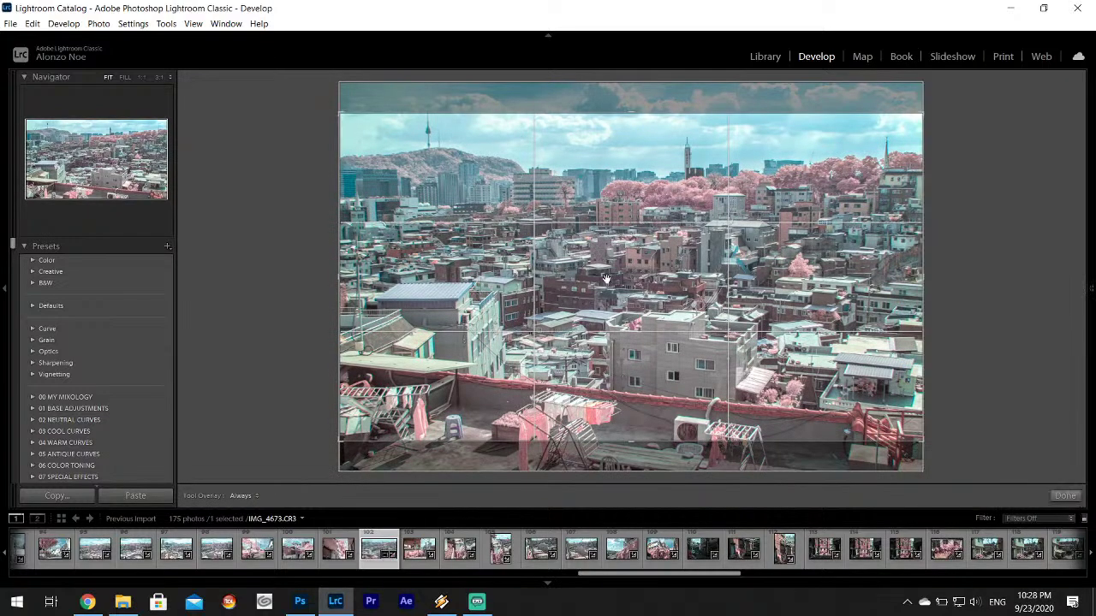
pyautogui.moveTo(605, 279); pyautogui.dragTo(599, 402)
pyautogui.moveTo(1092, 287)
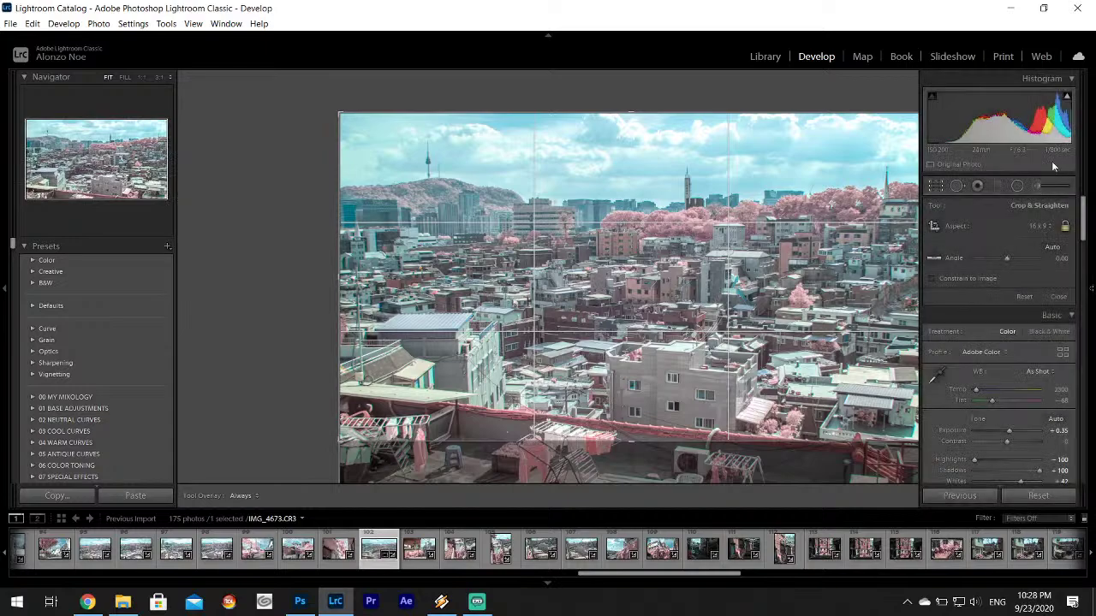
pyautogui.click(1066, 227)
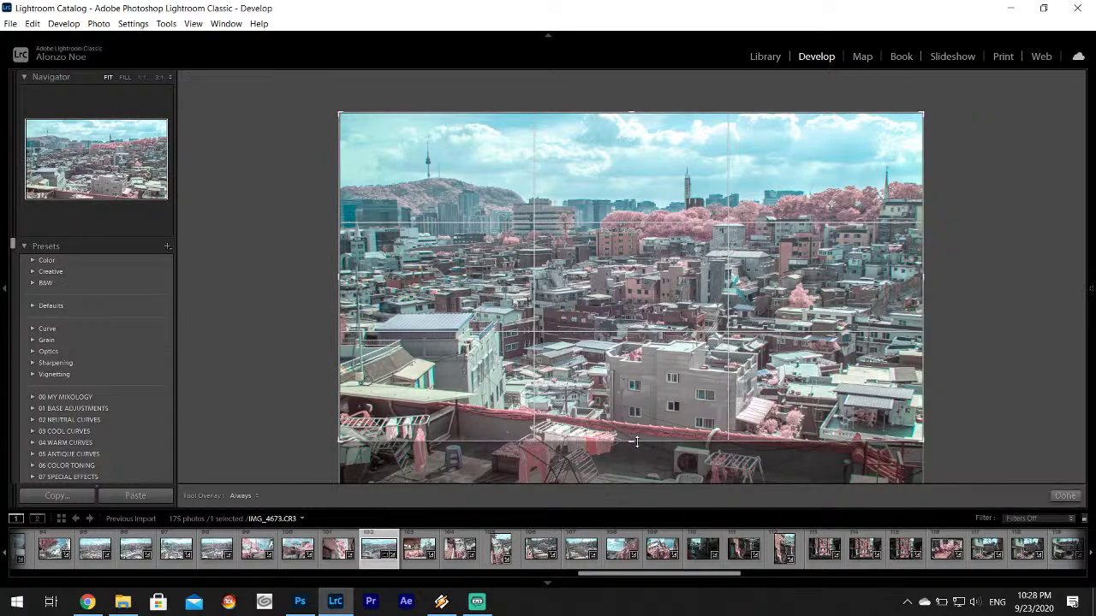
pyautogui.moveTo(640, 441); pyautogui.dragTo(646, 359)
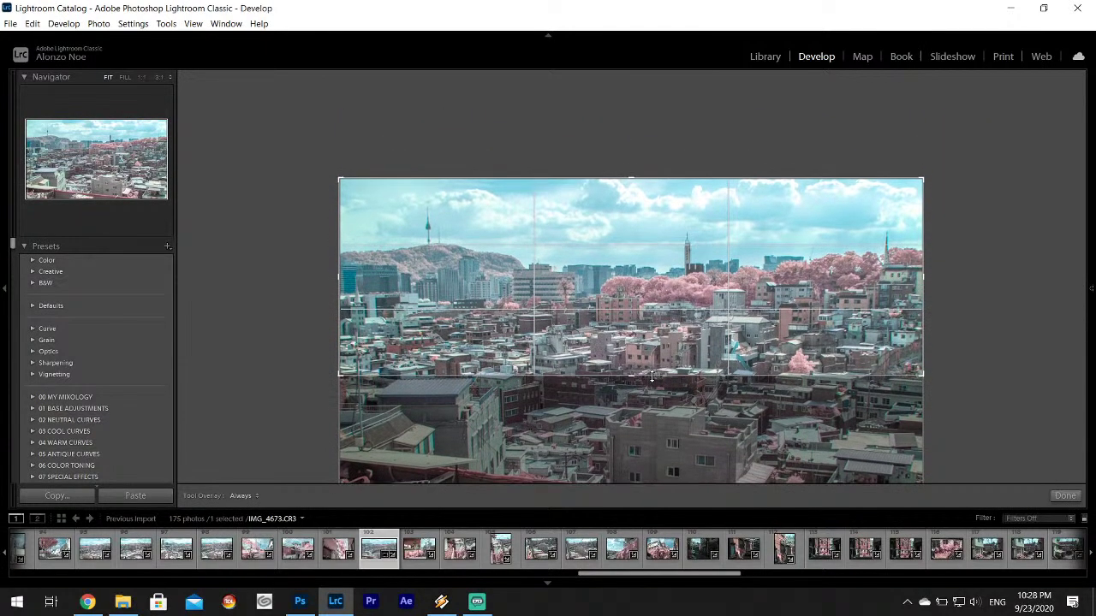
pyautogui.click(1066, 495)
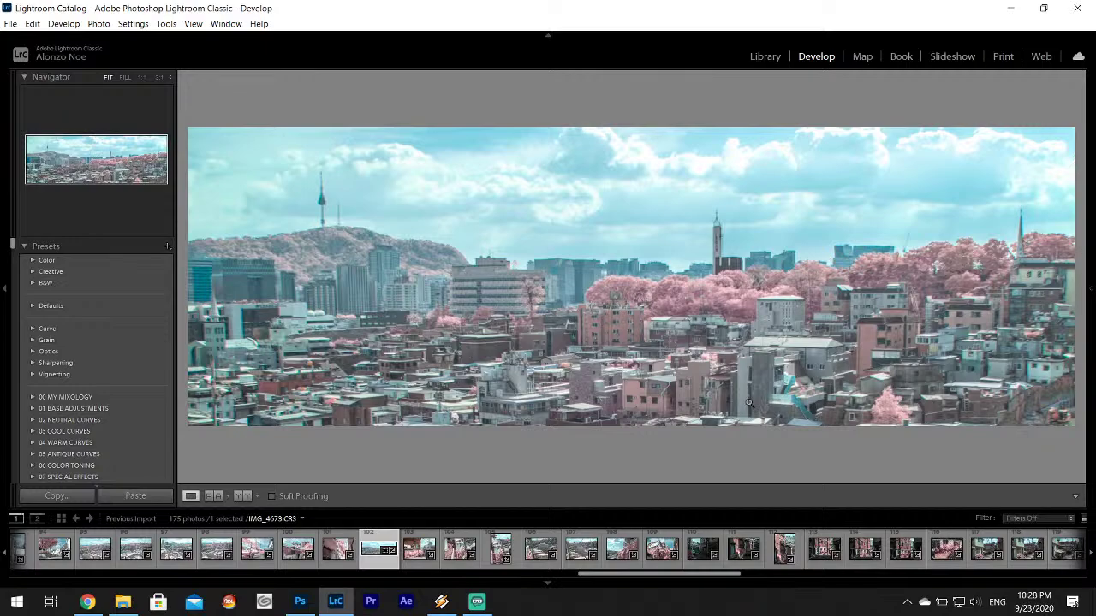
# - Brush a local adjustment over the buildings in the cropped panorama IMG_4673.CR3 and close the Adjustment Brush
pyautogui.click(1091, 294)
pyautogui.moveTo(1091, 289)
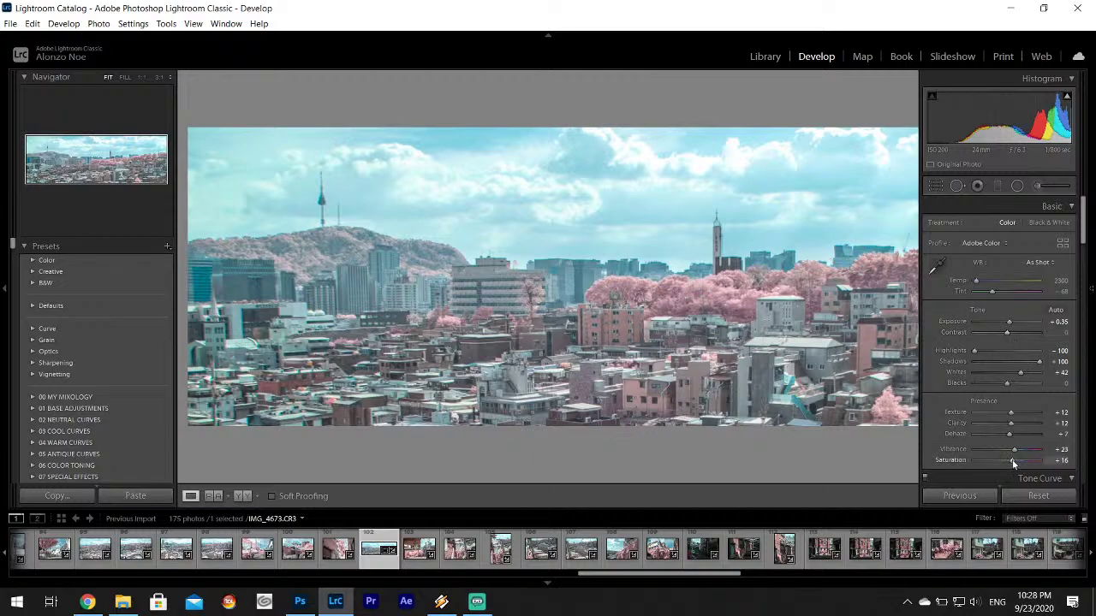
pyautogui.click(1037, 185)
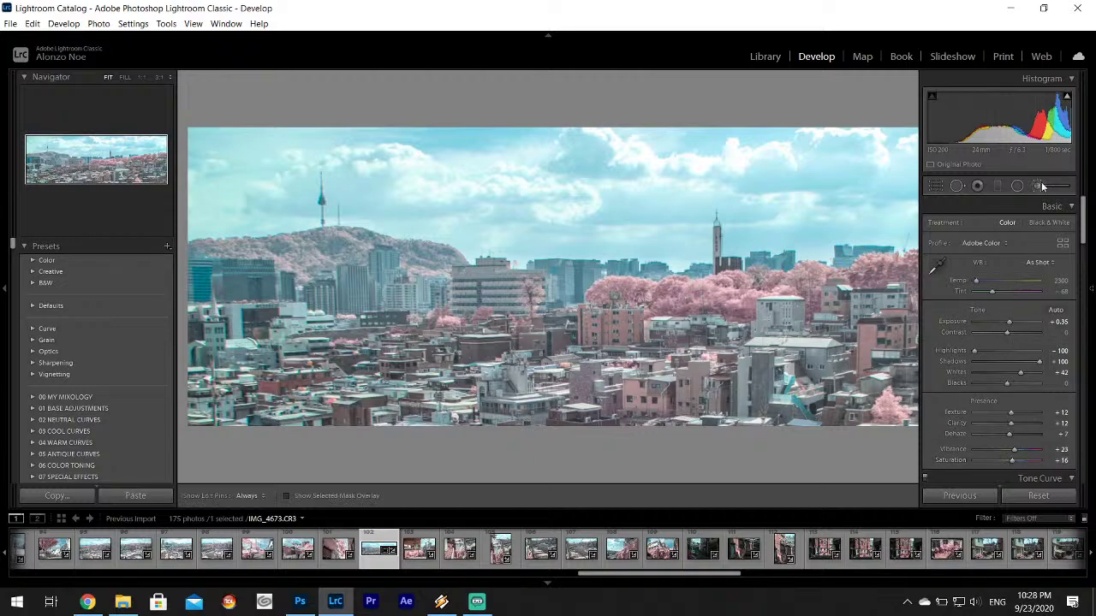
pyautogui.press('h')
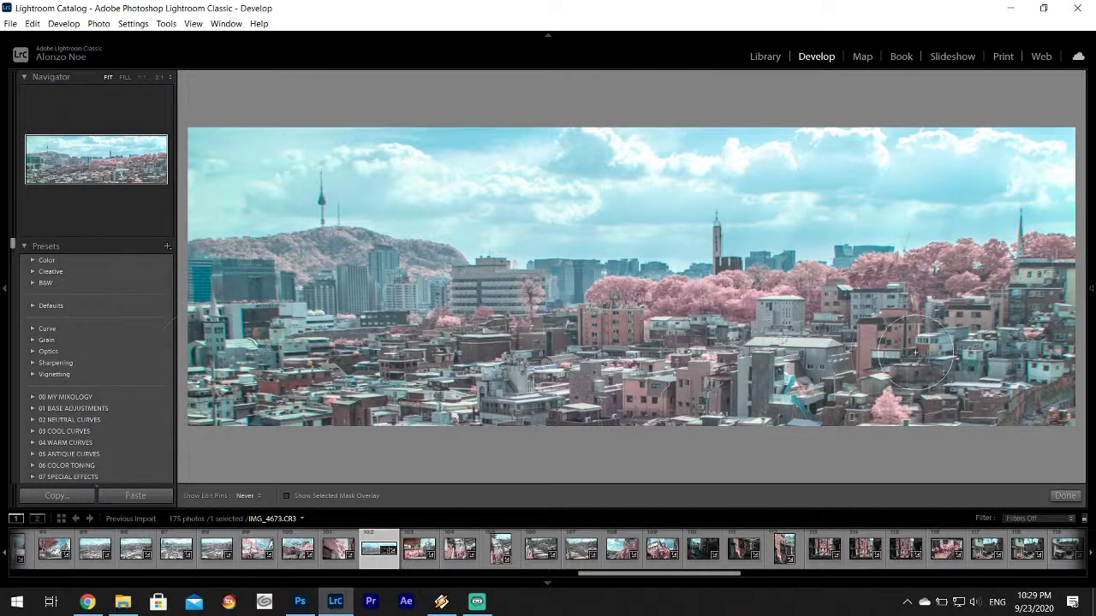
pyautogui.press('h')
pyautogui.click(1065, 496)
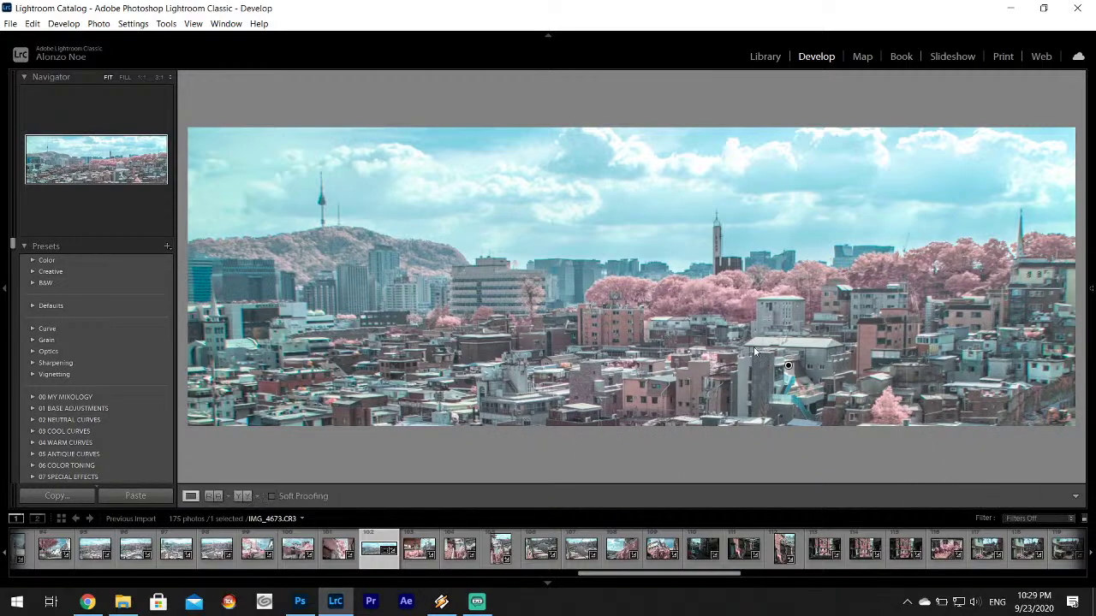
# - Switch to Chrome, open YouTube in a new tab and search for "complete guide on infrared noealz"
pyautogui.moveTo(88, 602)
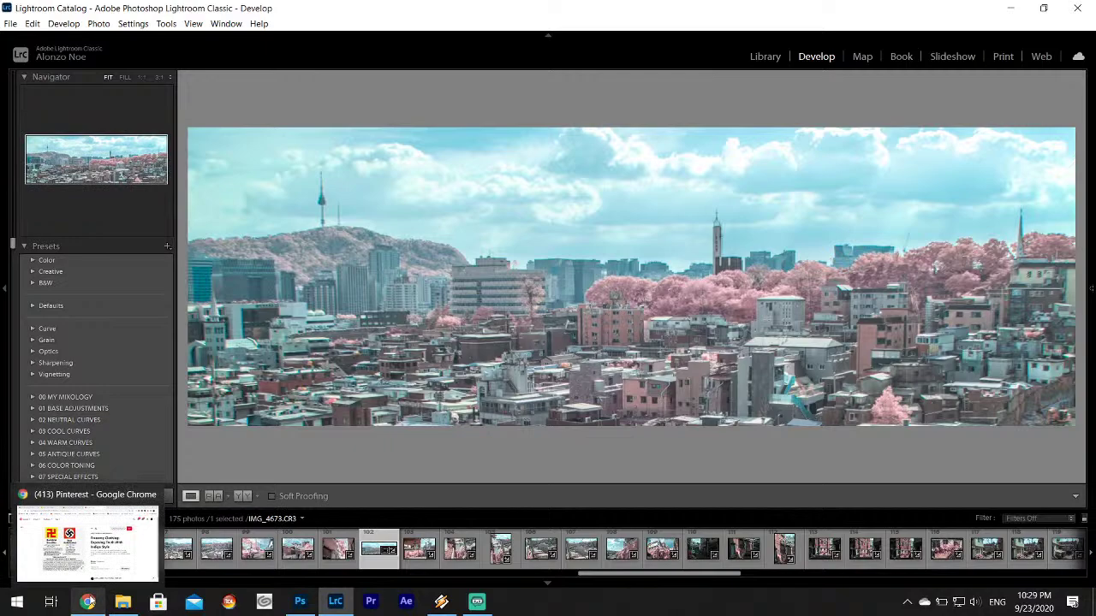
pyautogui.click(87, 602)
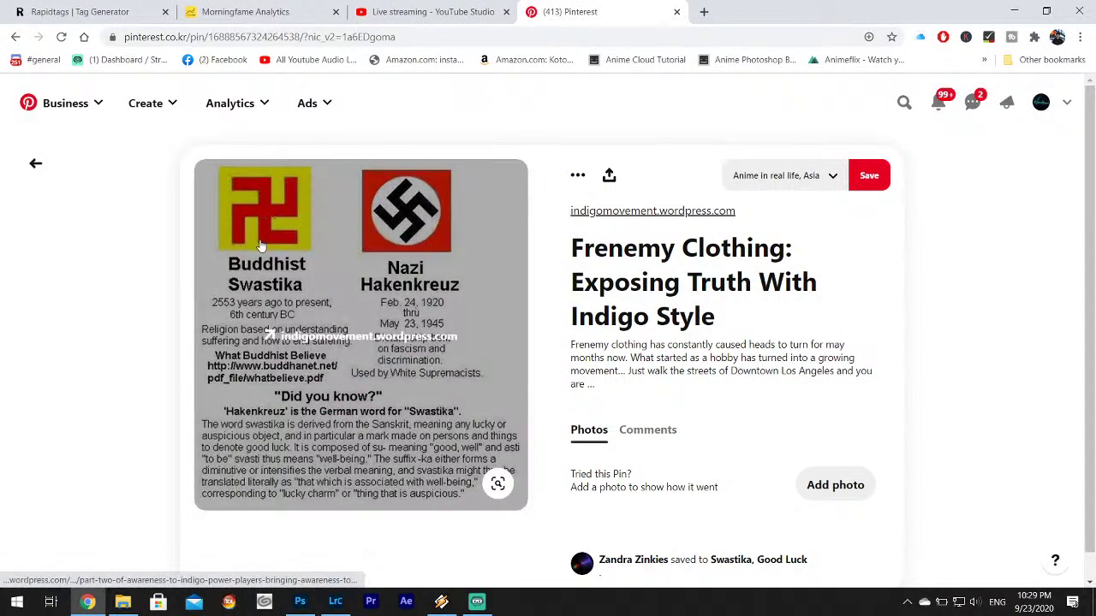
pyautogui.click(704, 11)
pyautogui.click(570, 357)
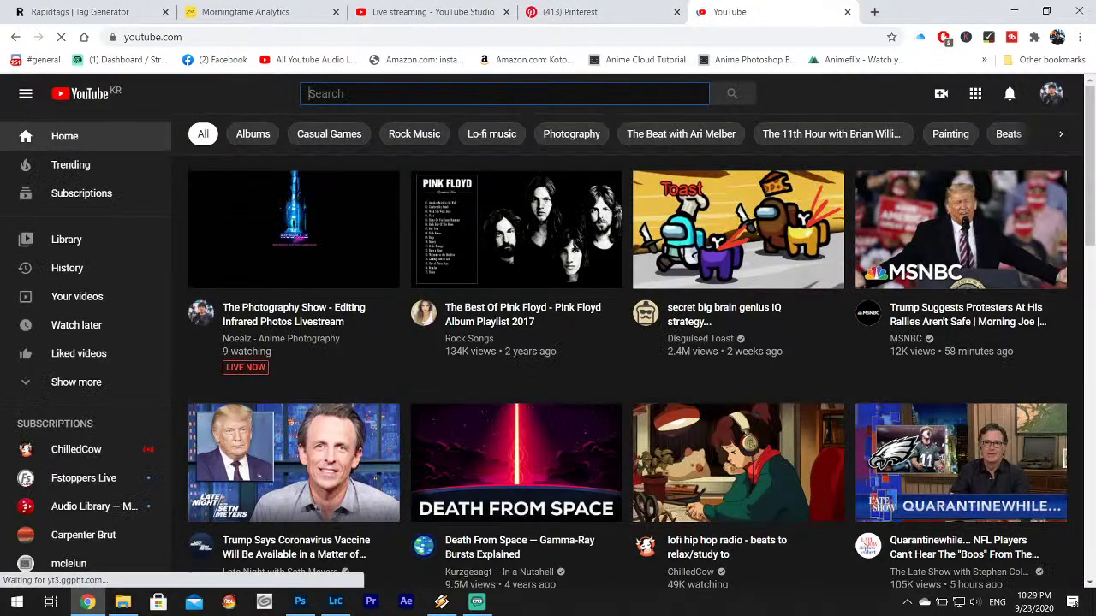
pyautogui.click(503, 94)
pyautogui.write('complete gui')
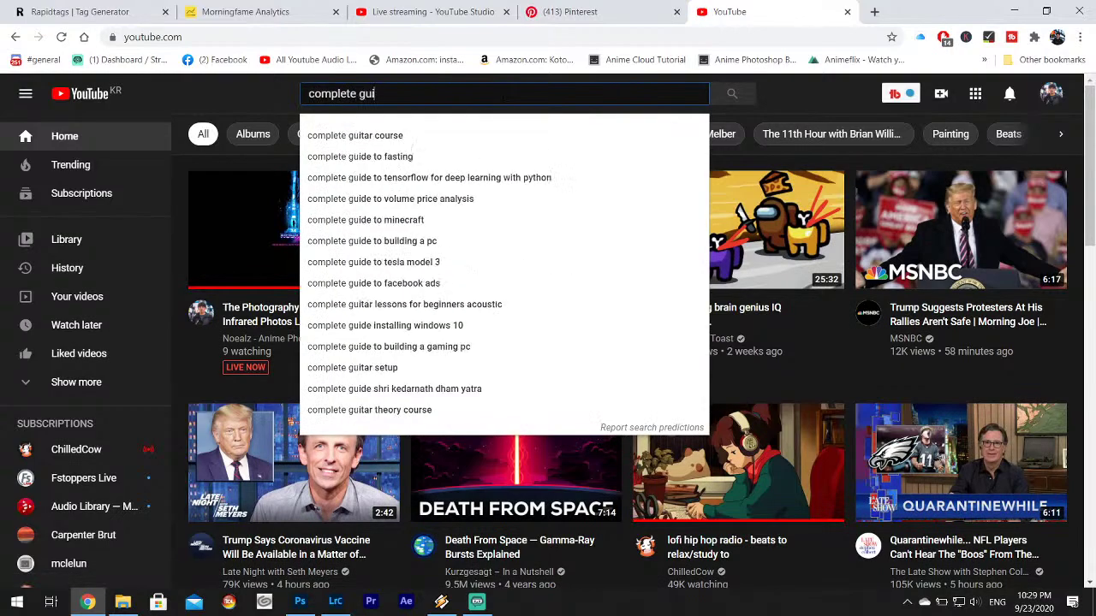
pyautogui.write('de on infrared noealz')
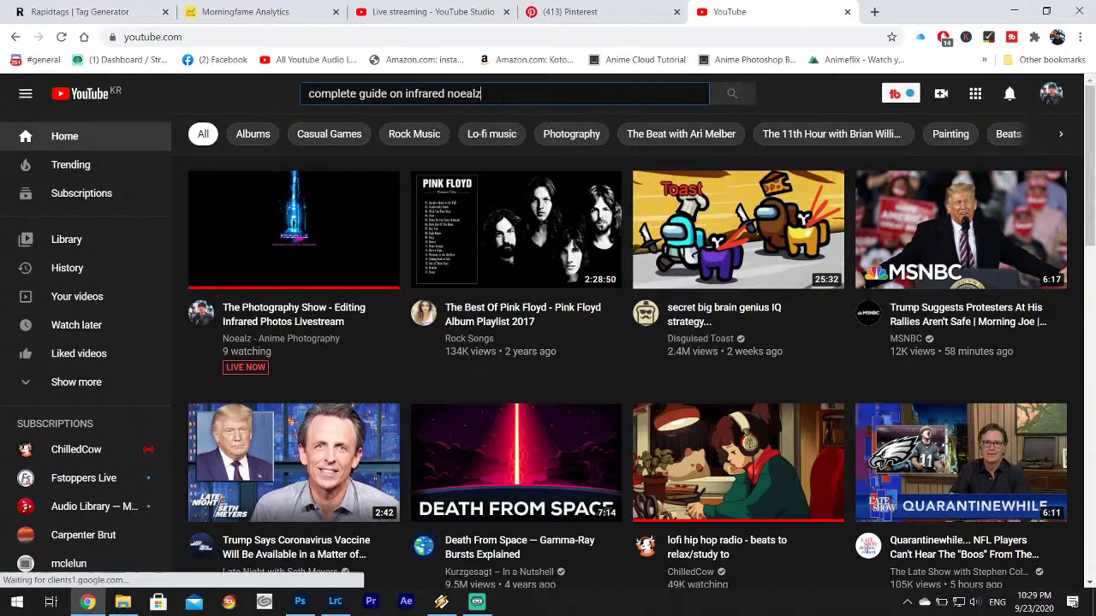
pyautogui.press('Return')
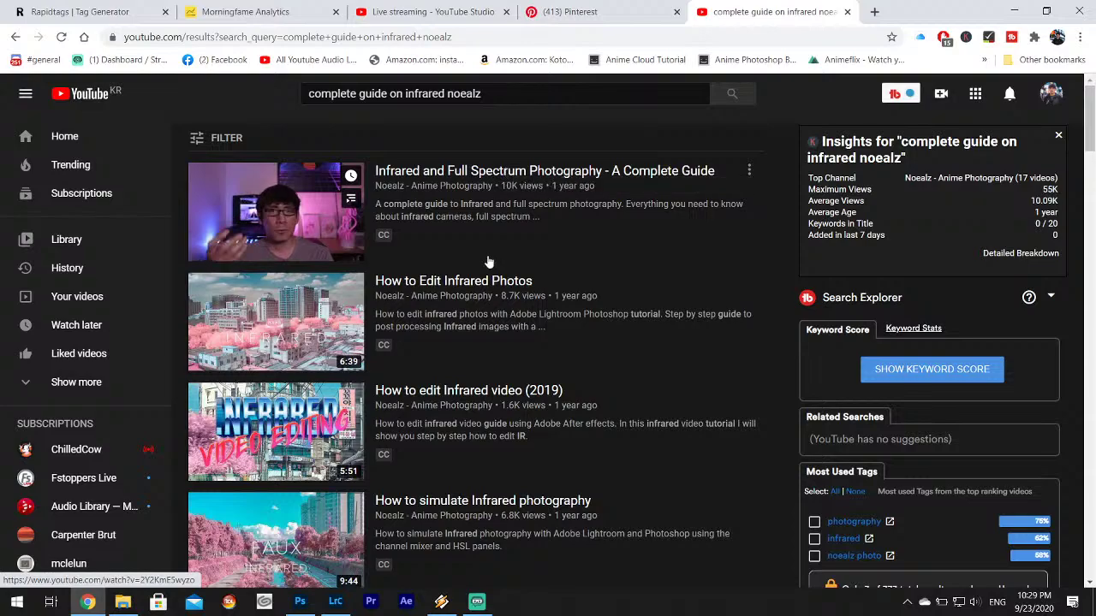
# - Look through the infrared guide search results, close the YouTube tab and return to Lightroom Classic
pyautogui.scroll(-1, 436, 295)
pyautogui.scroll(-4, 437, 295)
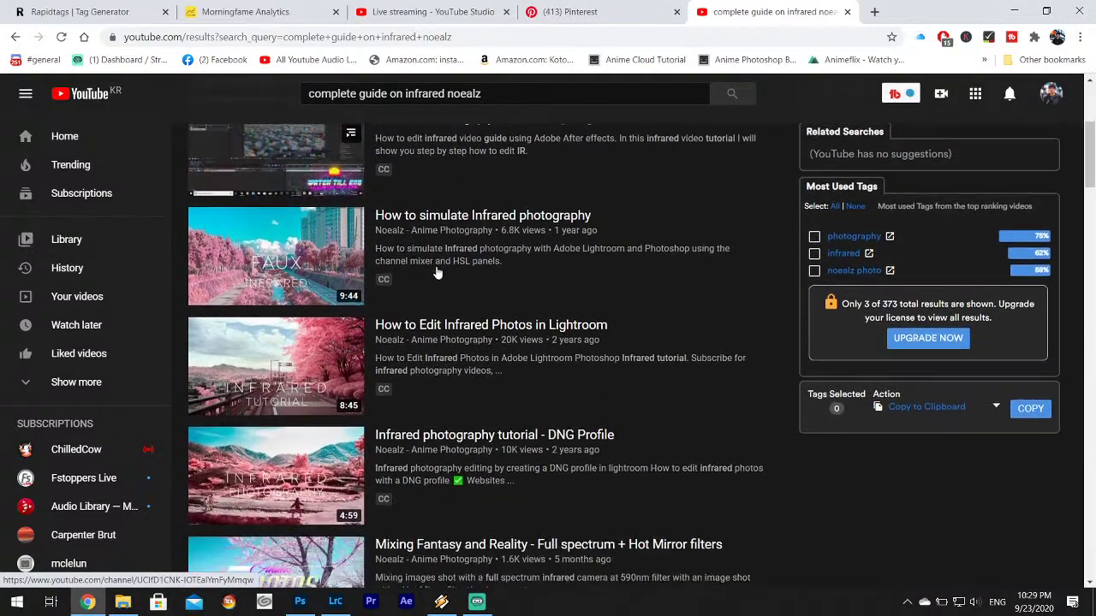
pyautogui.scroll(-5, 260, 336)
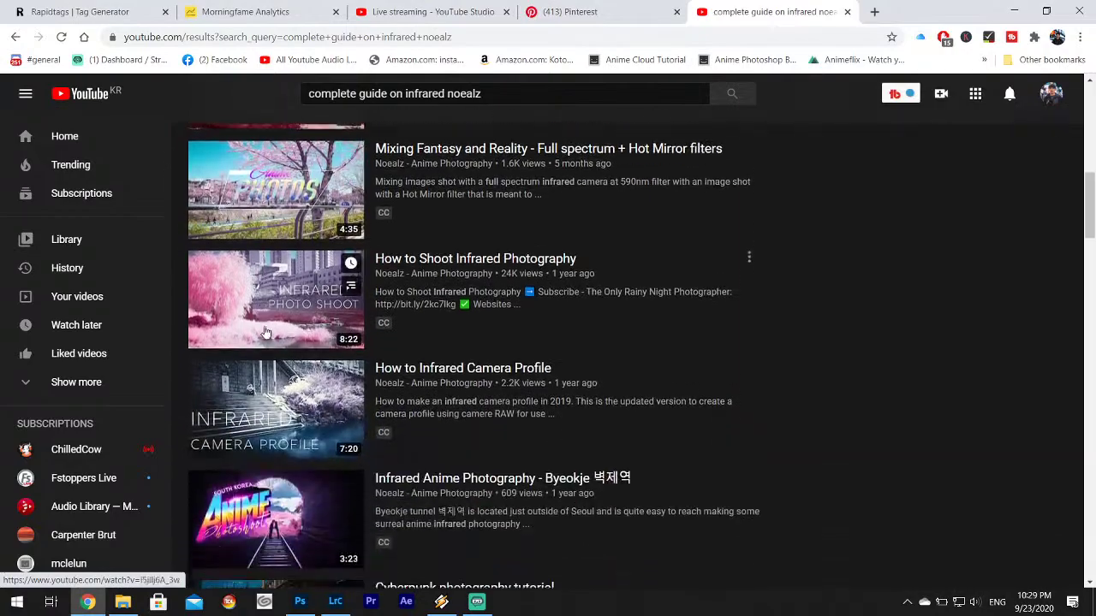
pyautogui.scroll(10, 689, 353)
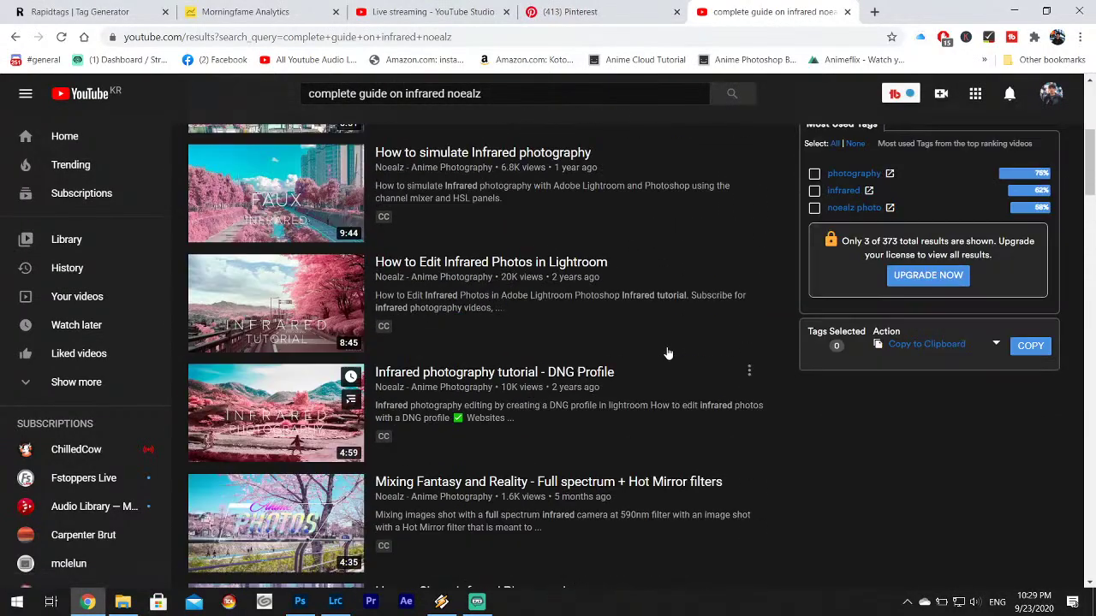
pyautogui.click(847, 11)
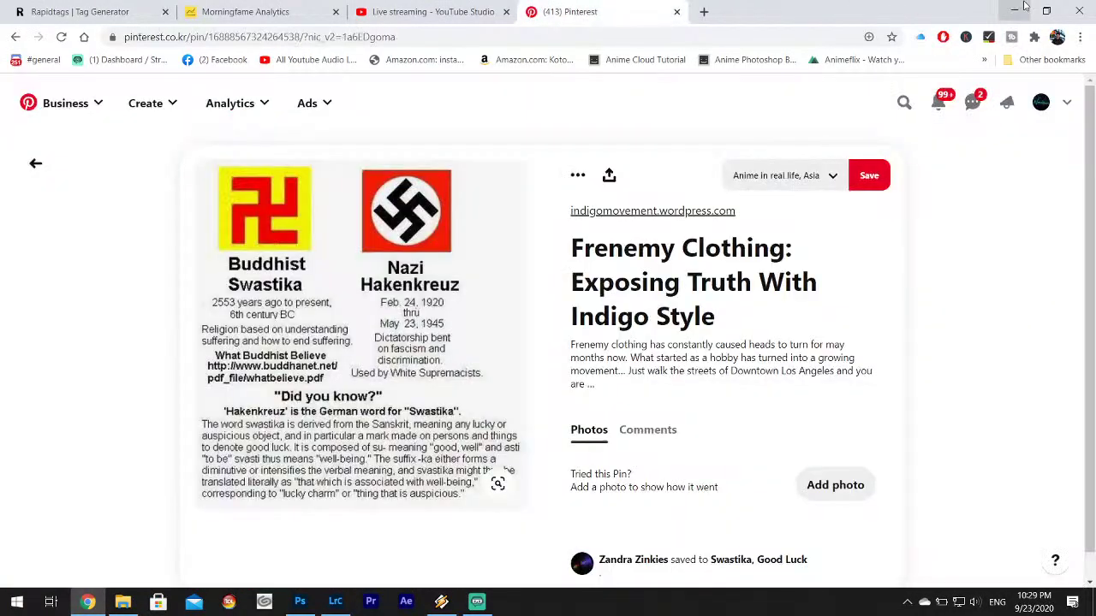
pyautogui.click(1014, 10)
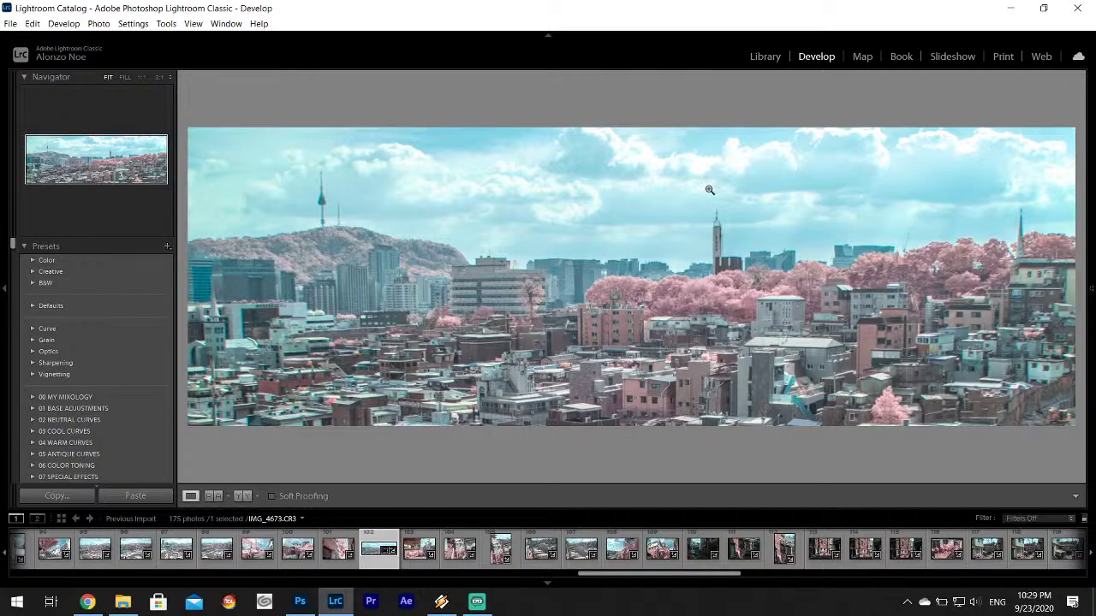
# - Switch back to Chrome, open YouTube in a new tab and search for "anime noealz infrared"
pyautogui.click(88, 602)
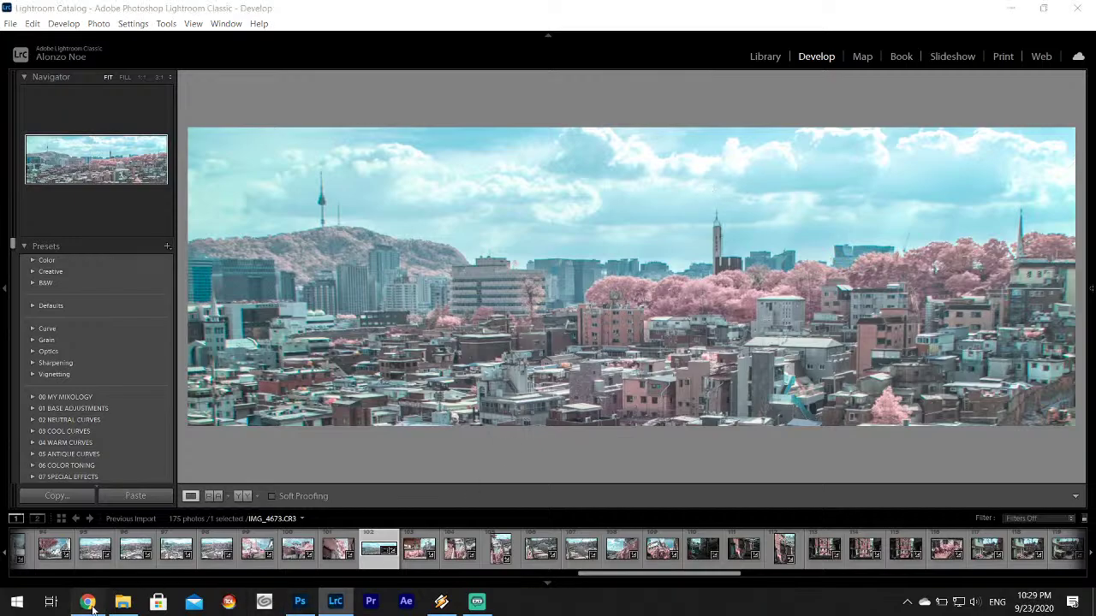
pyautogui.click(704, 11)
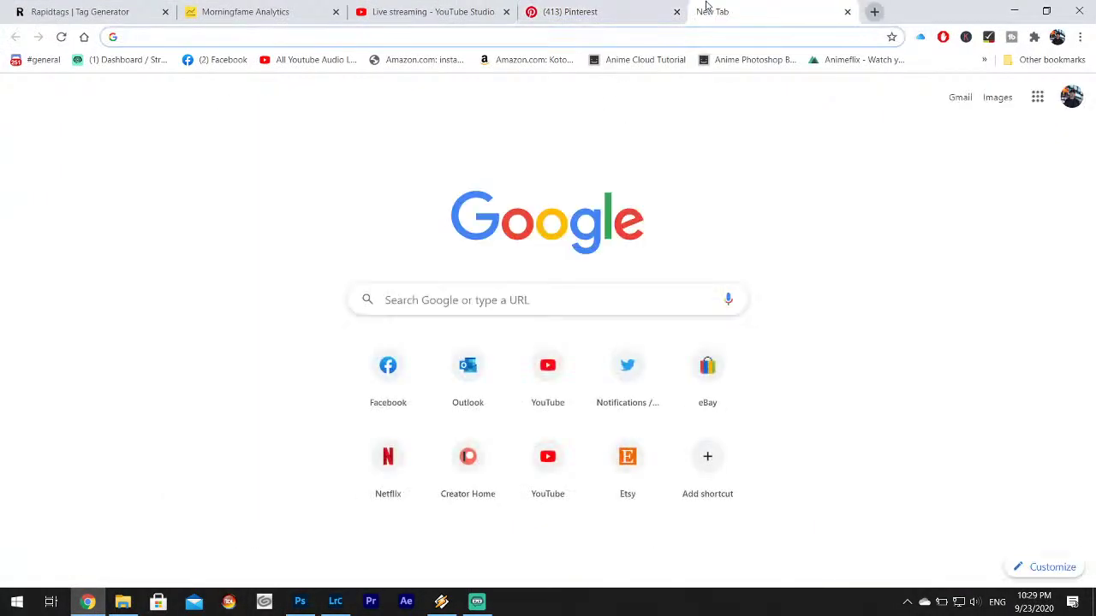
pyautogui.write('you')
pyautogui.press('Return')
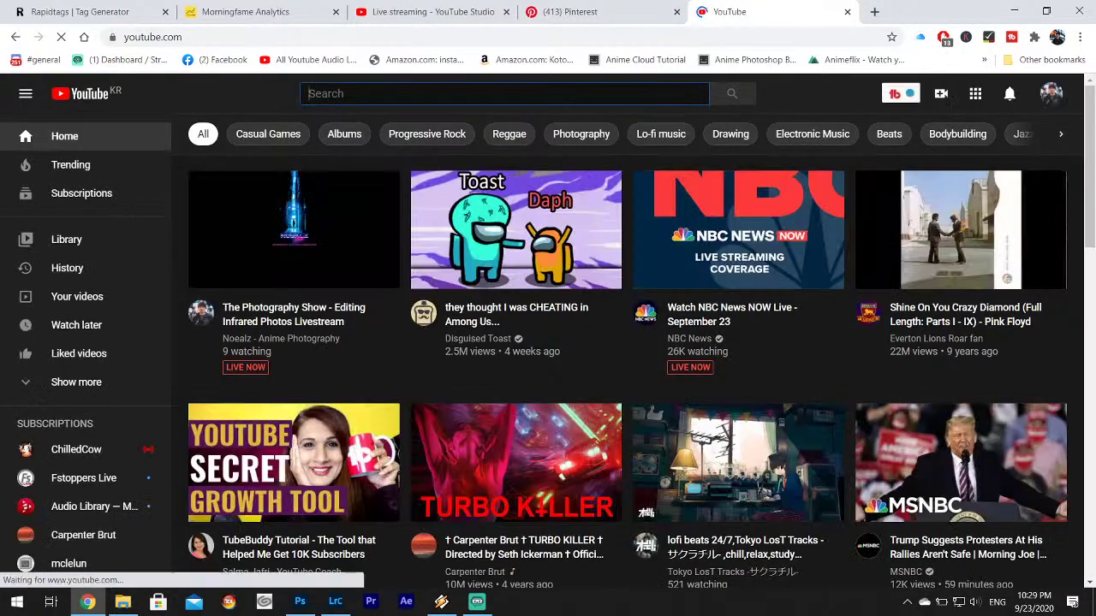
pyautogui.write('anime noeazl')
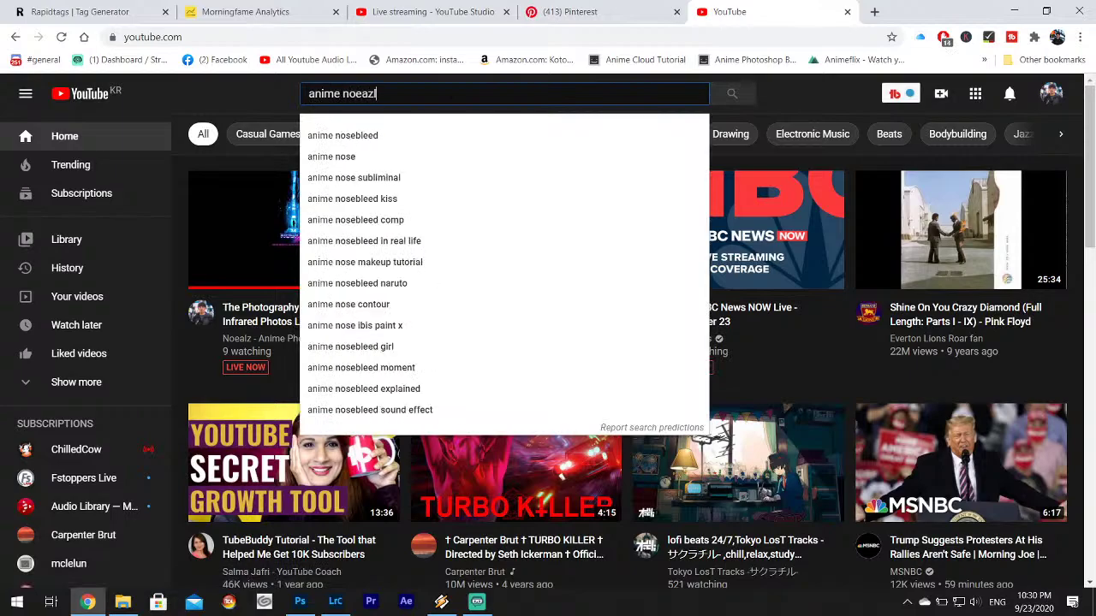
pyautogui.press('BackSpace')
pyautogui.press('BackSpace')
pyautogui.write('lz infrared')
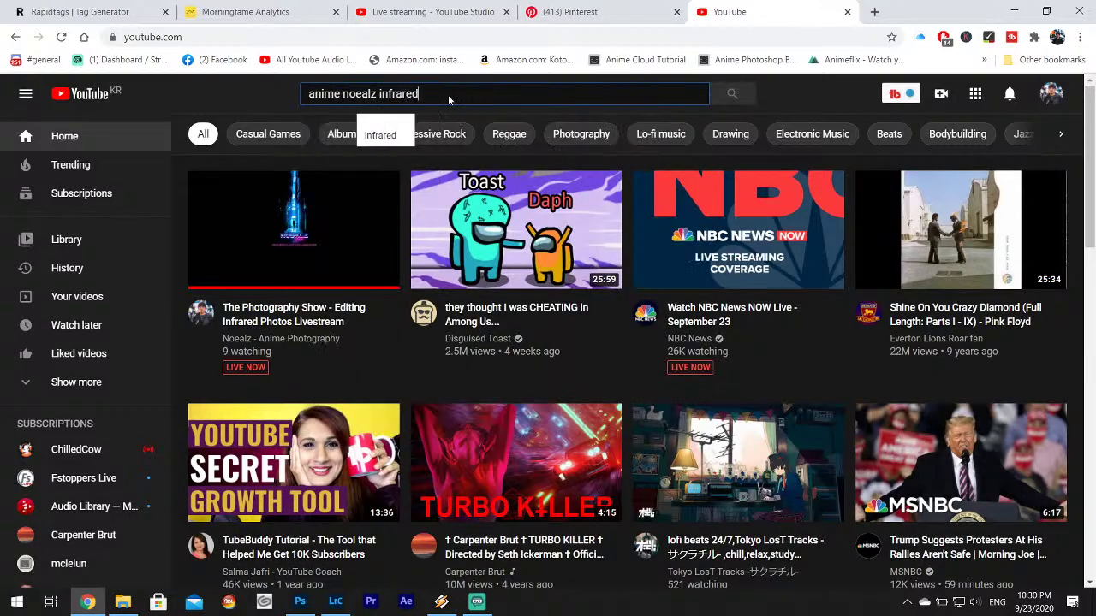
pyautogui.press('Return')
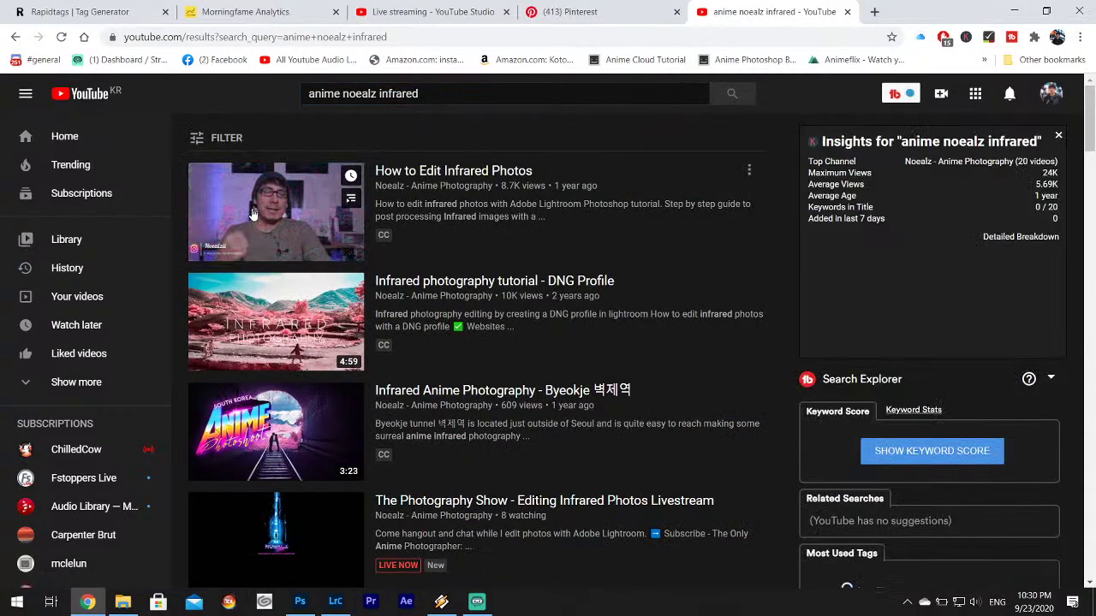
# - Browse the "anime noealz infrared" results down to the related searches and return to Lightroom Classic
pyautogui.scroll(-7, 253, 214)
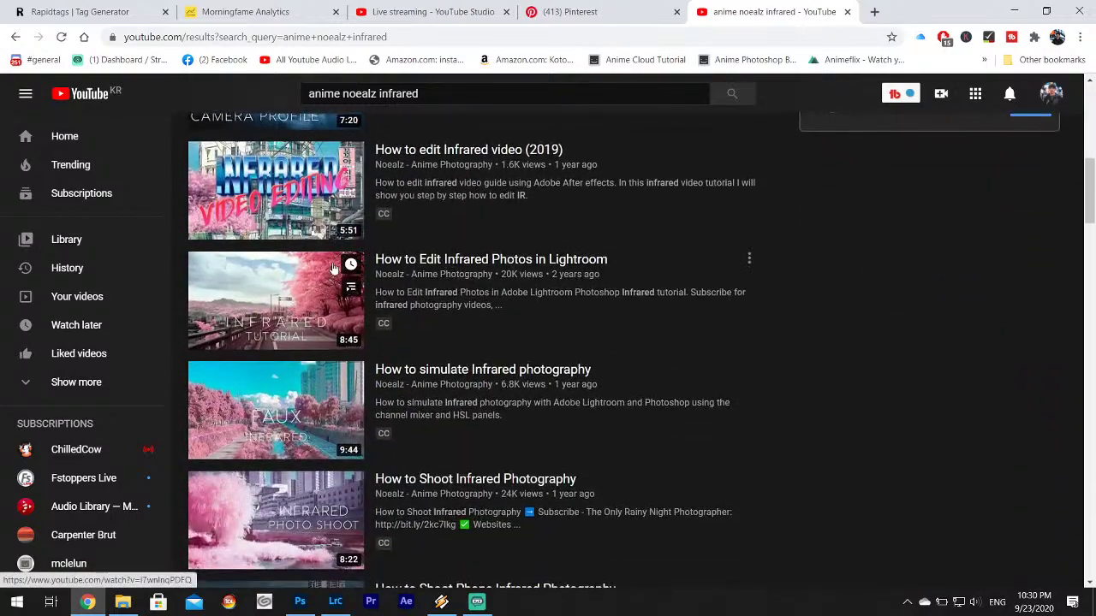
pyautogui.scroll(-6, 333, 268)
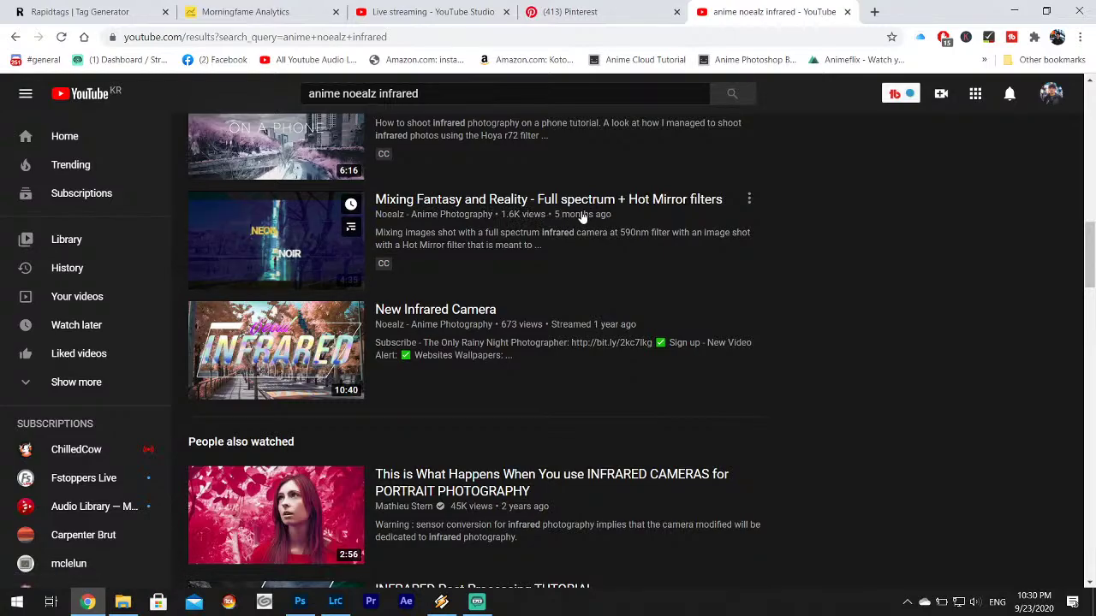
pyautogui.click(1011, 9)
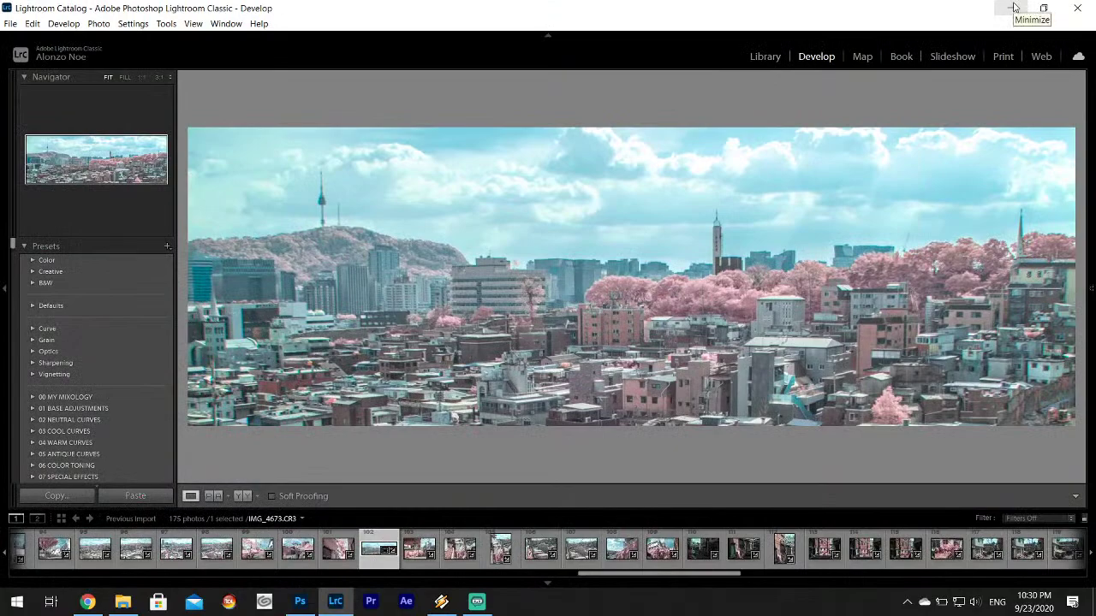
pyautogui.click(87, 602)
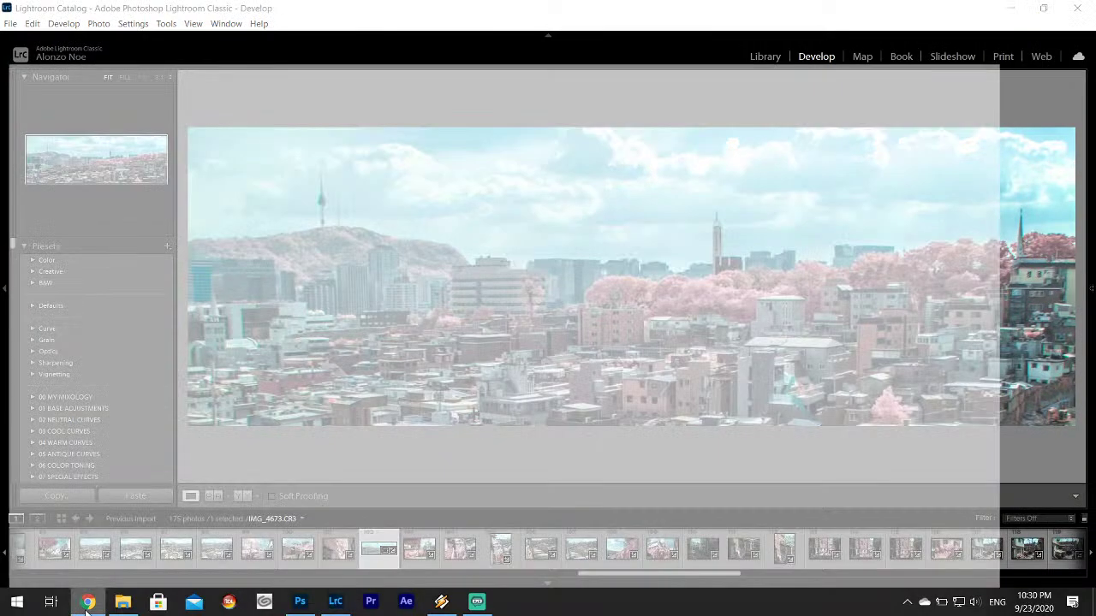
pyautogui.scroll(-2, 612, 443)
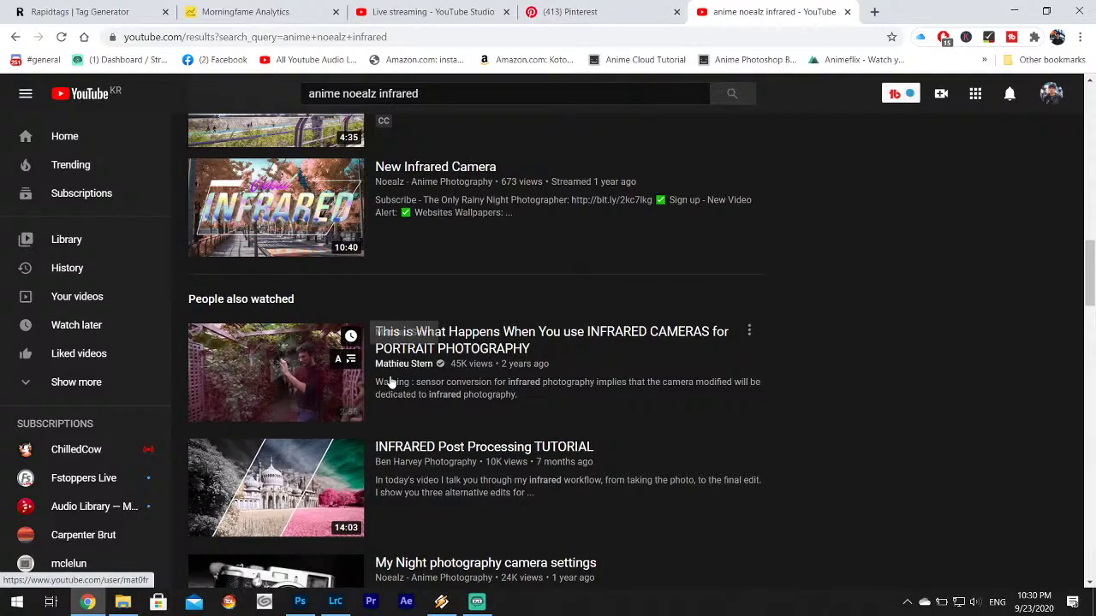
pyautogui.scroll(-10, 358, 391)
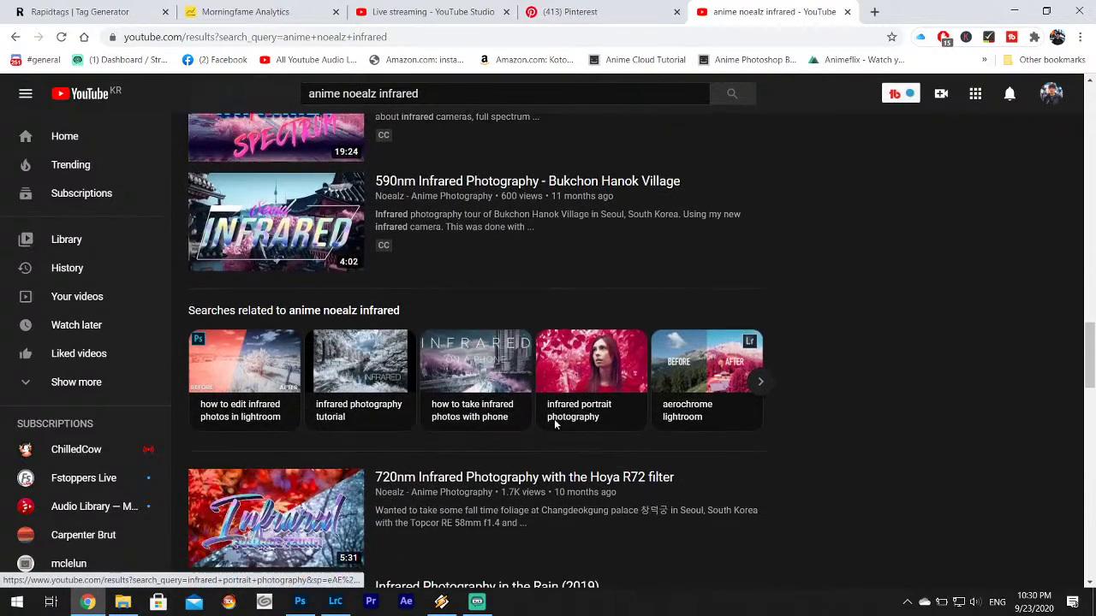
pyautogui.scroll(-4, 575, 426)
pyautogui.scroll(12, 626, 410)
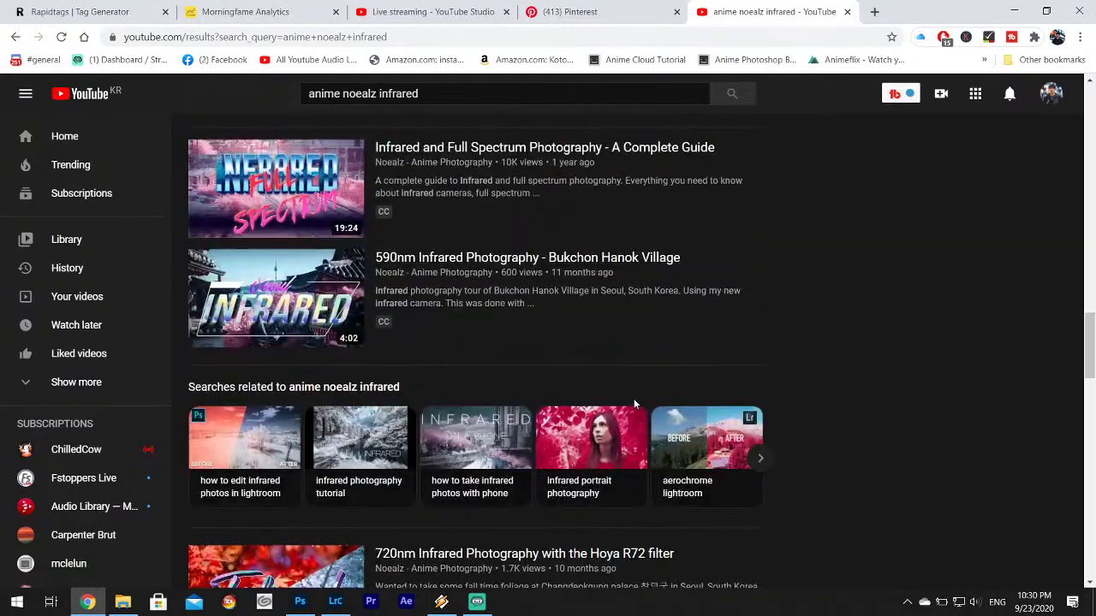
pyautogui.scroll(1, 621, 410)
pyautogui.click(1015, 11)
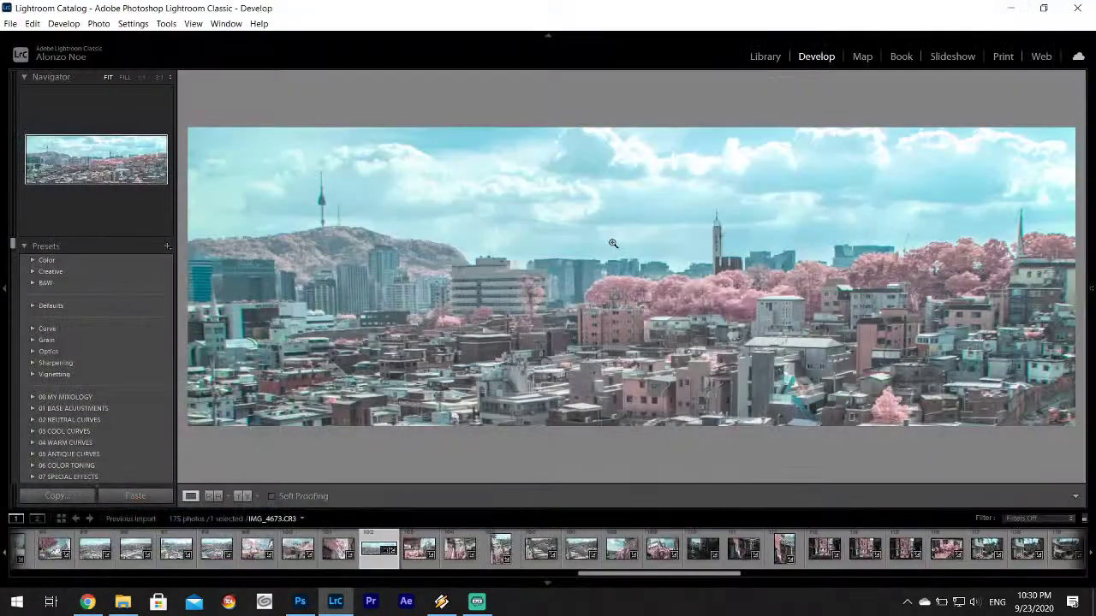
# - Export the cropped skyline panorama IMG_4673 as a JPG to the Infrared subfolder on the Desktop
pyautogui.press('F8')
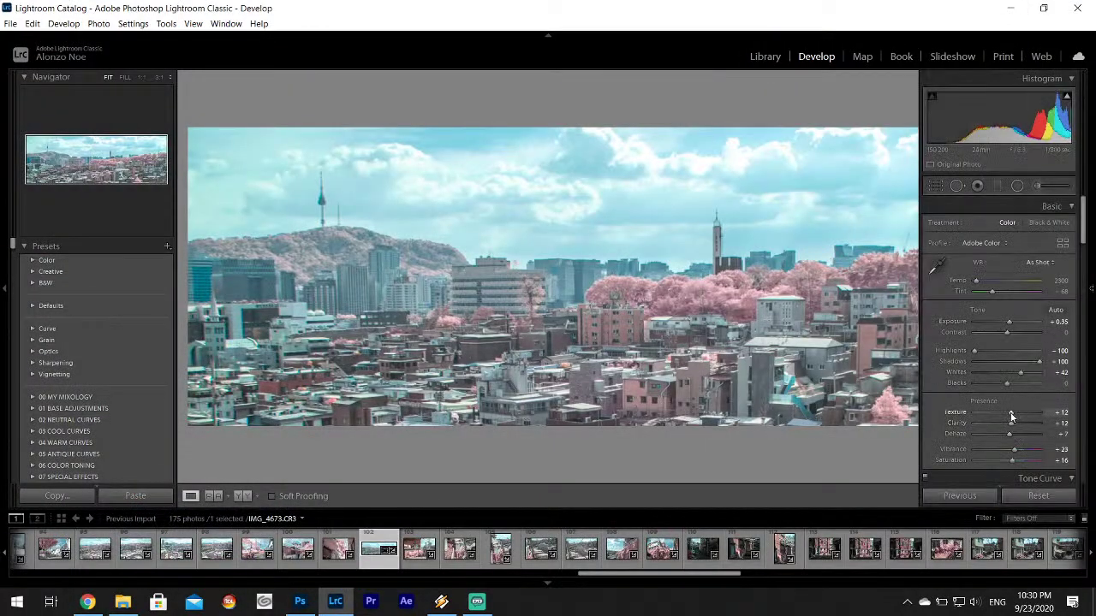
pyautogui.press('F8')
pyautogui.click(10, 23)
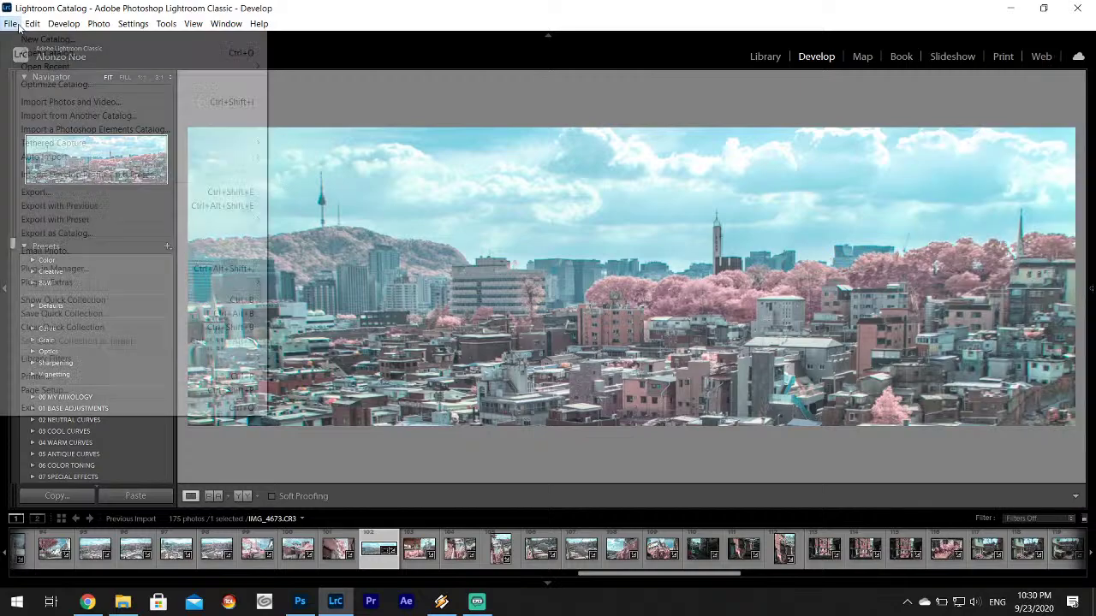
pyautogui.click(34, 188)
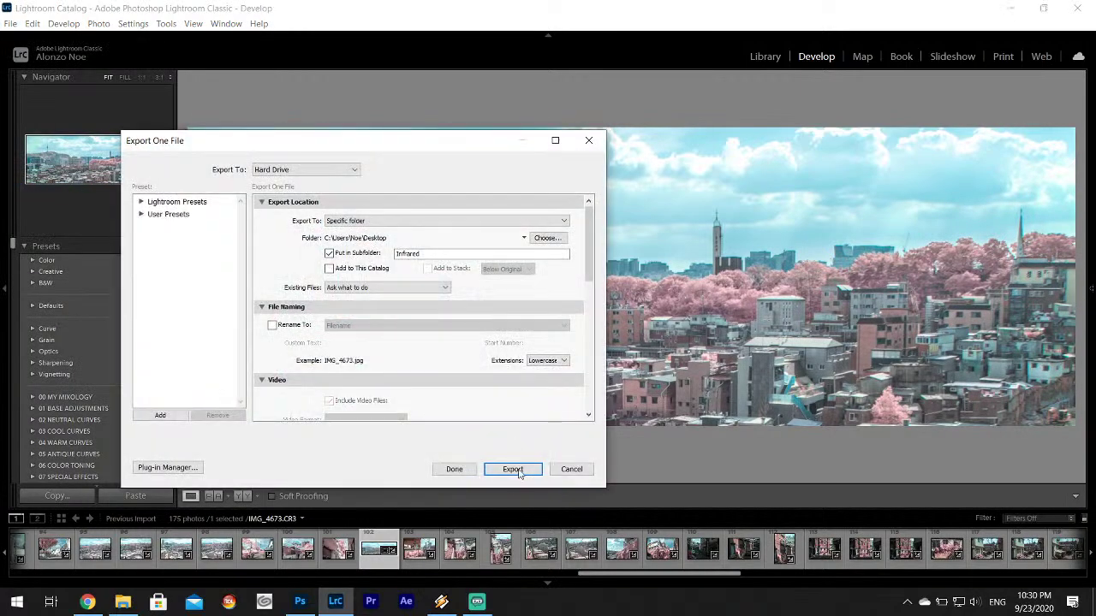
pyautogui.click(519, 469)
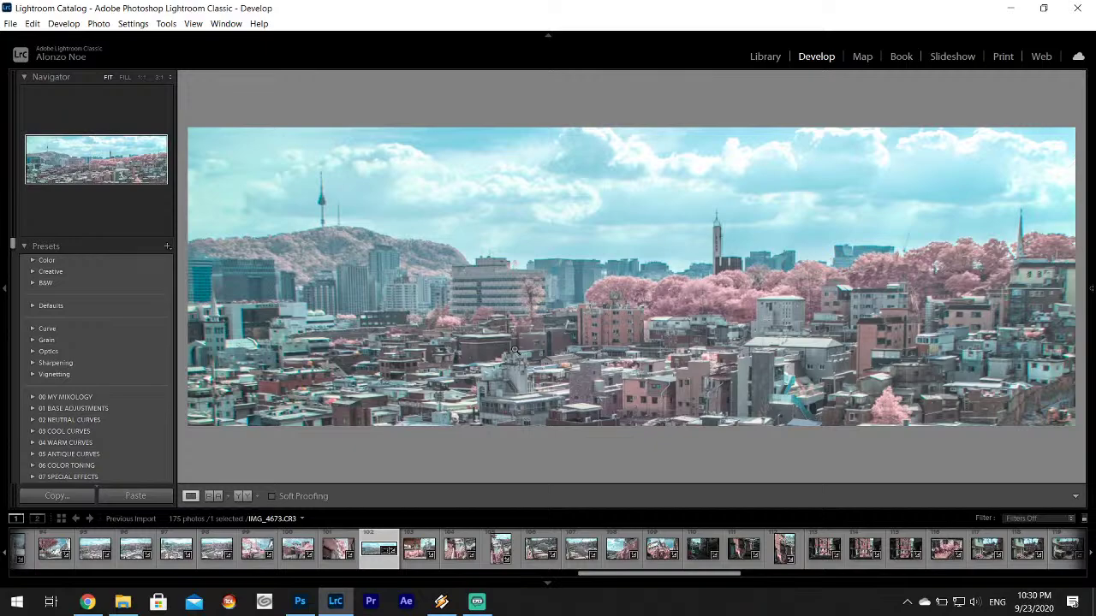
# - Change the crop aspect of IMG_4673.CR3 to As Shot, restoring the full frame with the rooftop laundry, and close the crop tool
pyautogui.press('F8')
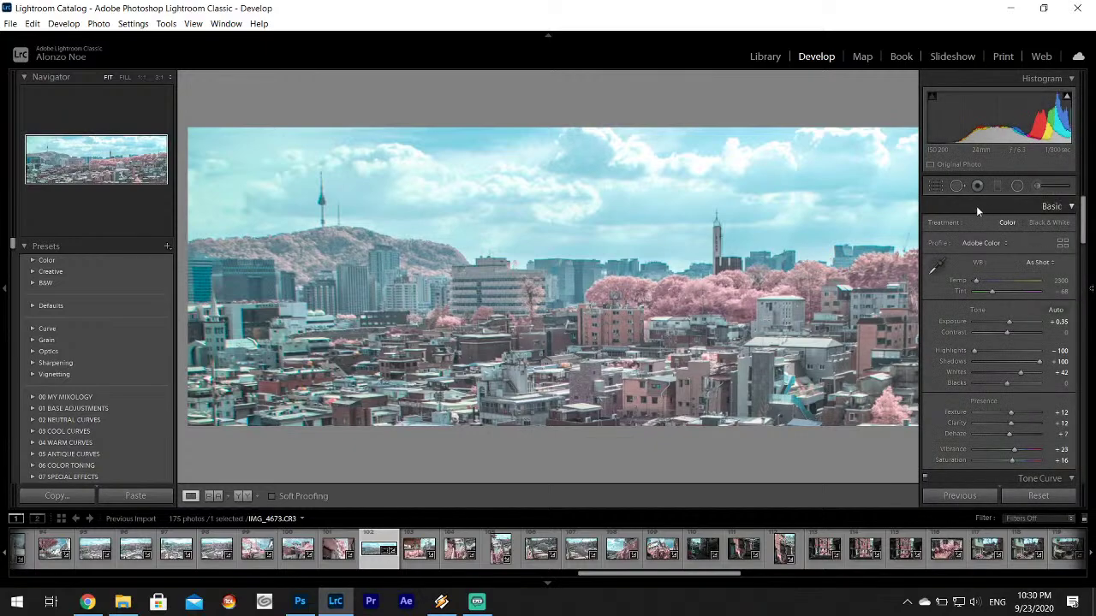
pyautogui.click(936, 186)
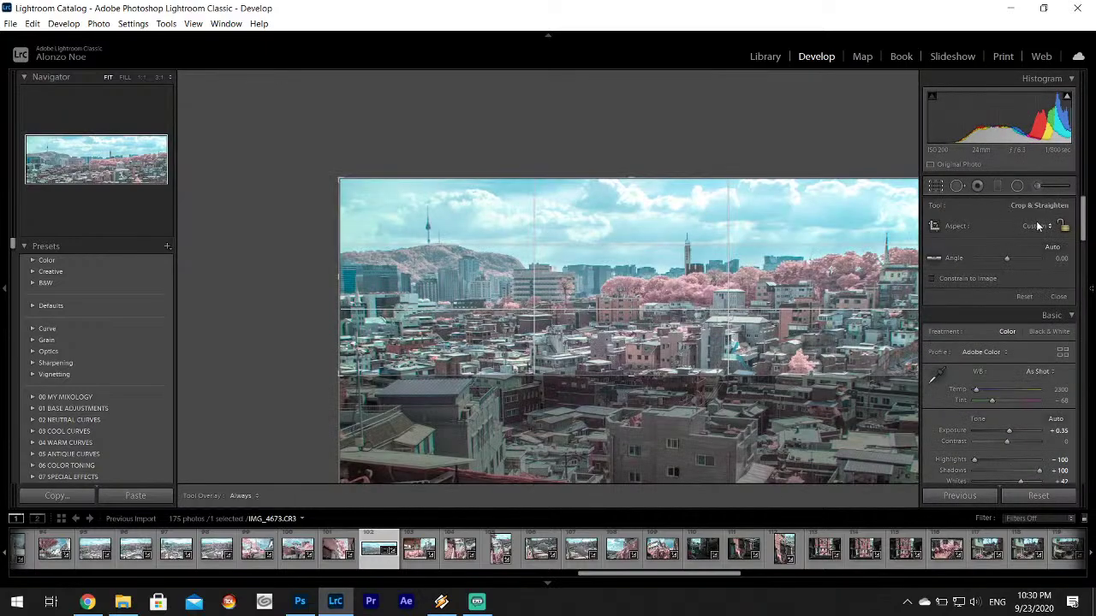
pyautogui.click(1038, 225)
pyautogui.click(968, 227)
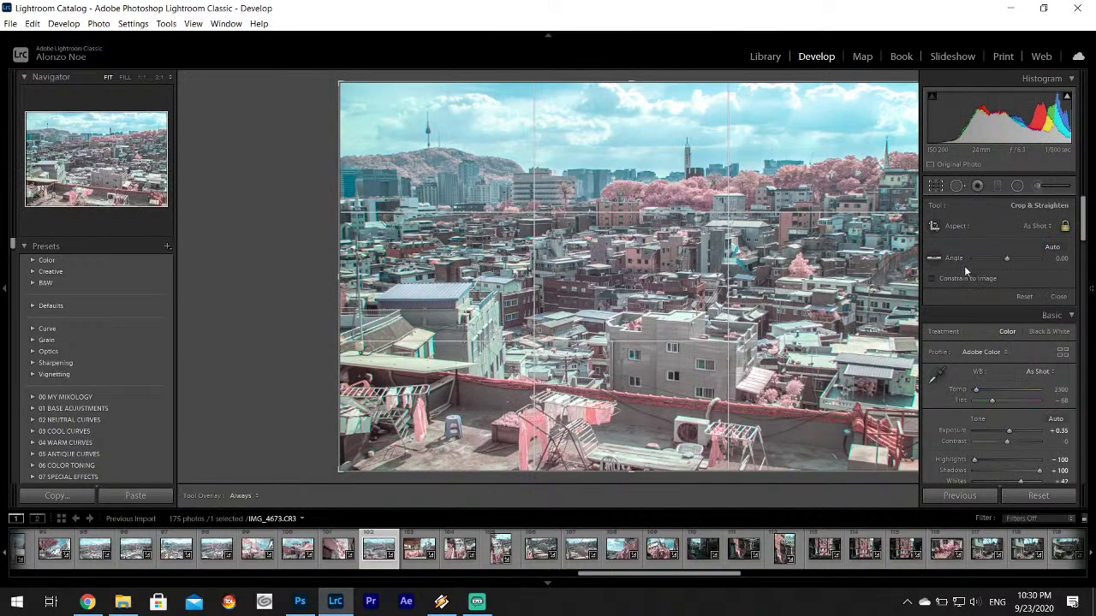
pyautogui.press('F8')
pyautogui.press('r')
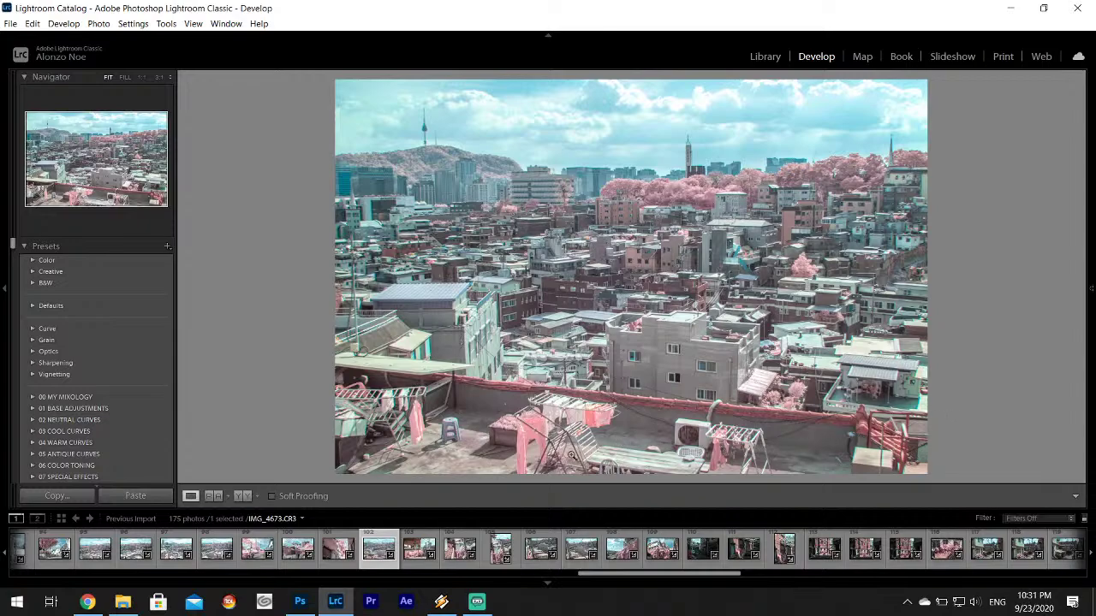
# - Export the full-frame IMG_4673 as a JPG to the Infrared subfolder on the Desktop, using a unique name to avoid overwriting the existing file
pyautogui.click(10, 23)
pyautogui.click(35, 191)
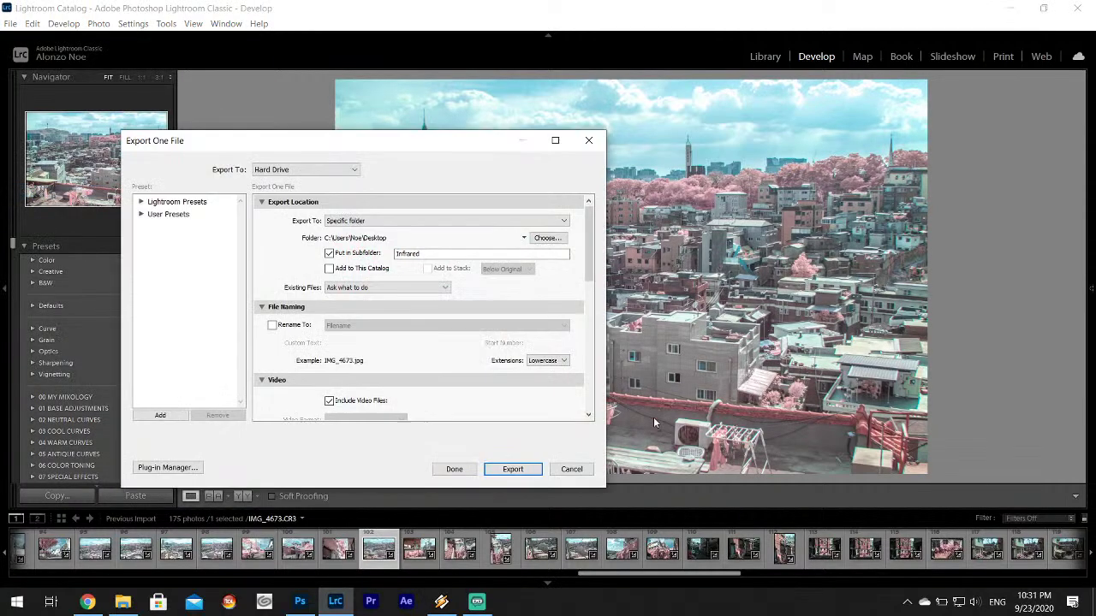
pyautogui.click(496, 467)
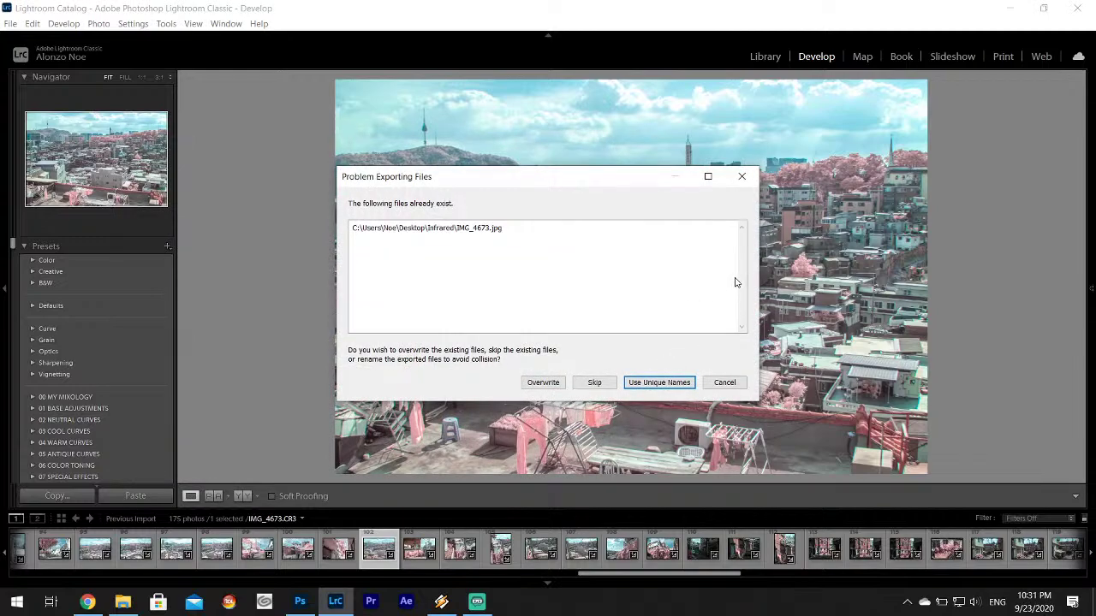
pyautogui.click(656, 382)
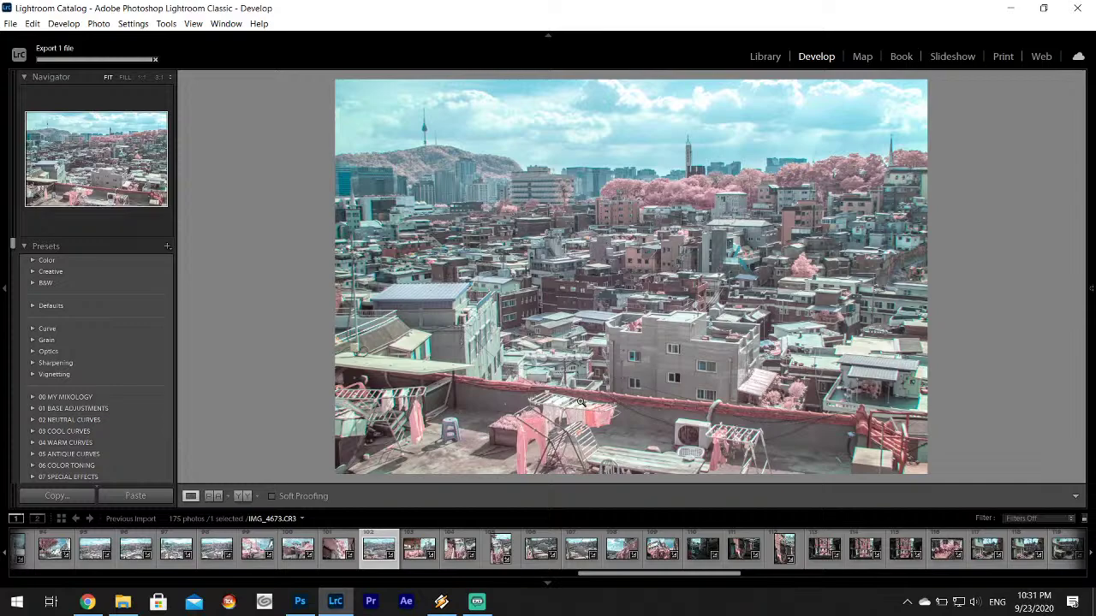
# - Open IMG_4674.CR3, the orange house with laundry and pink potted plants, and look through the neighbouring filmstrip photos
pyautogui.click(420, 553)
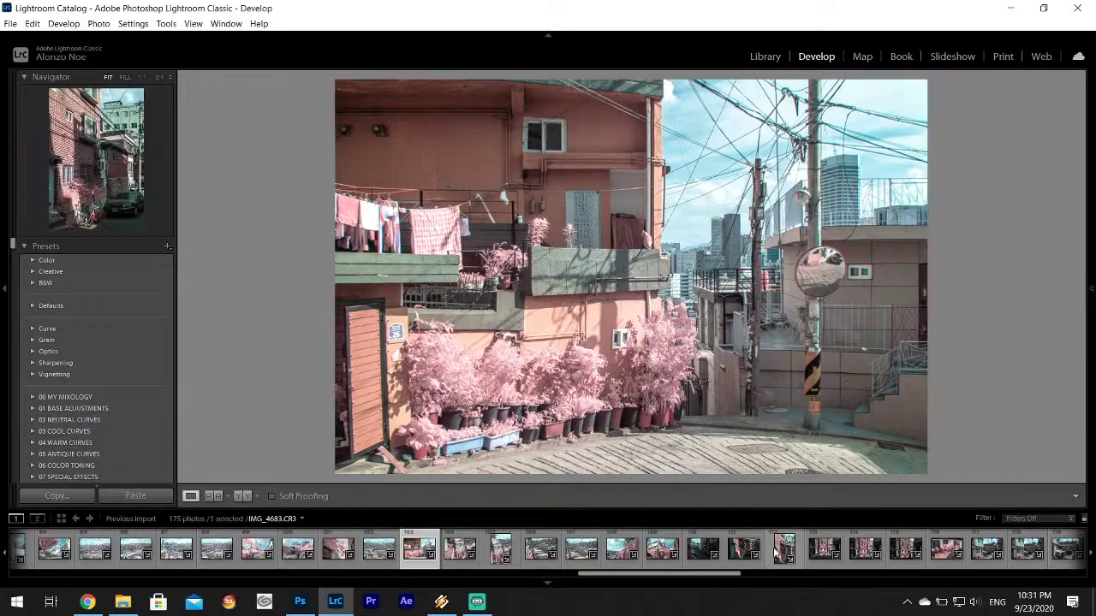
pyautogui.scroll(-6, 775, 552)
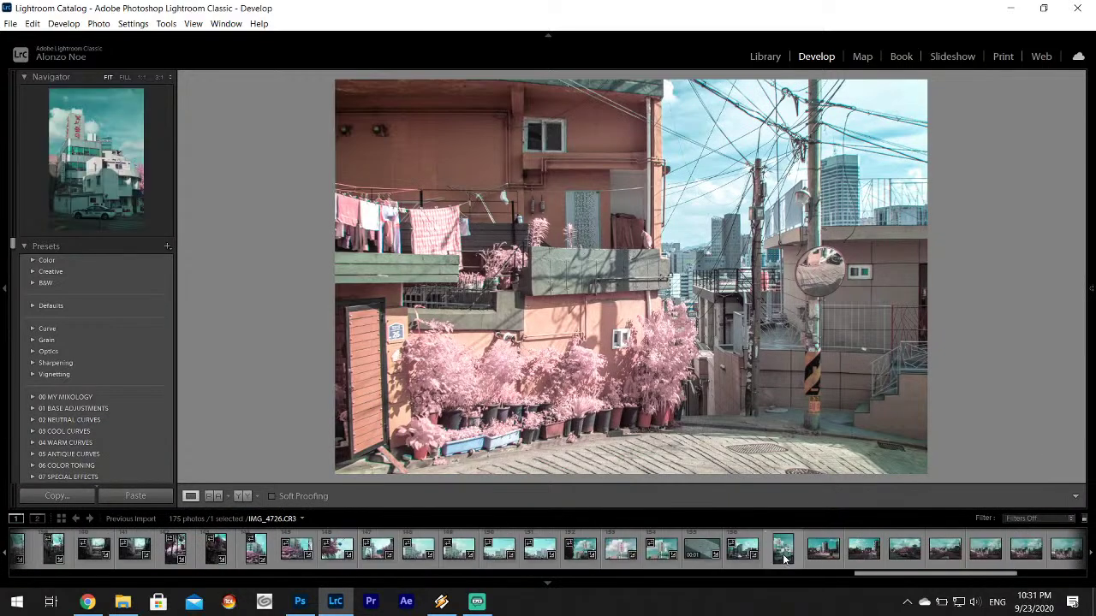
pyautogui.scroll(12, 784, 557)
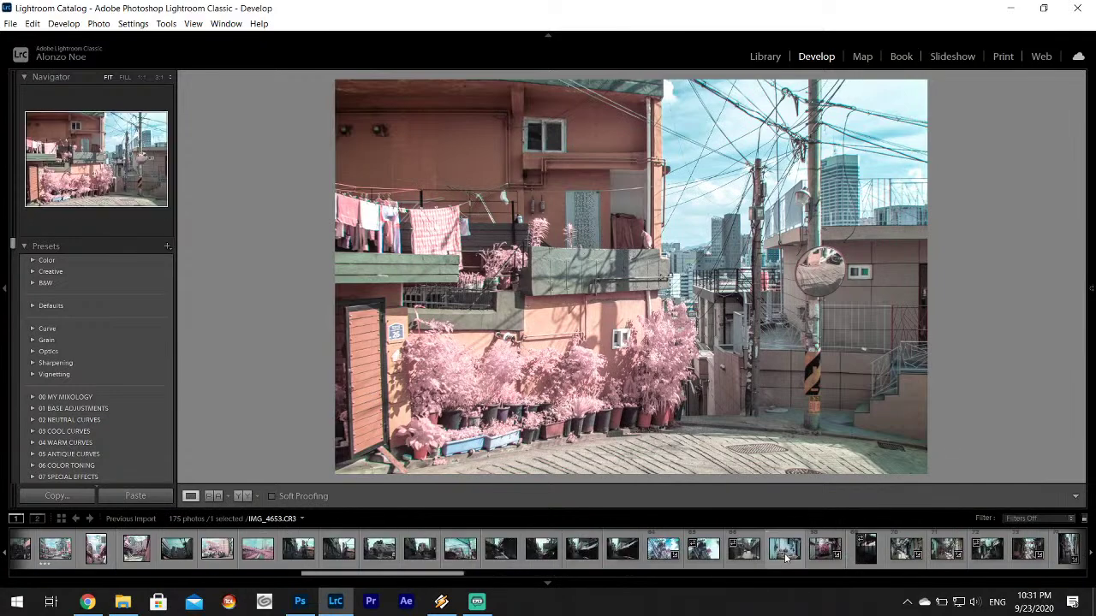
pyautogui.scroll(-7, 771, 557)
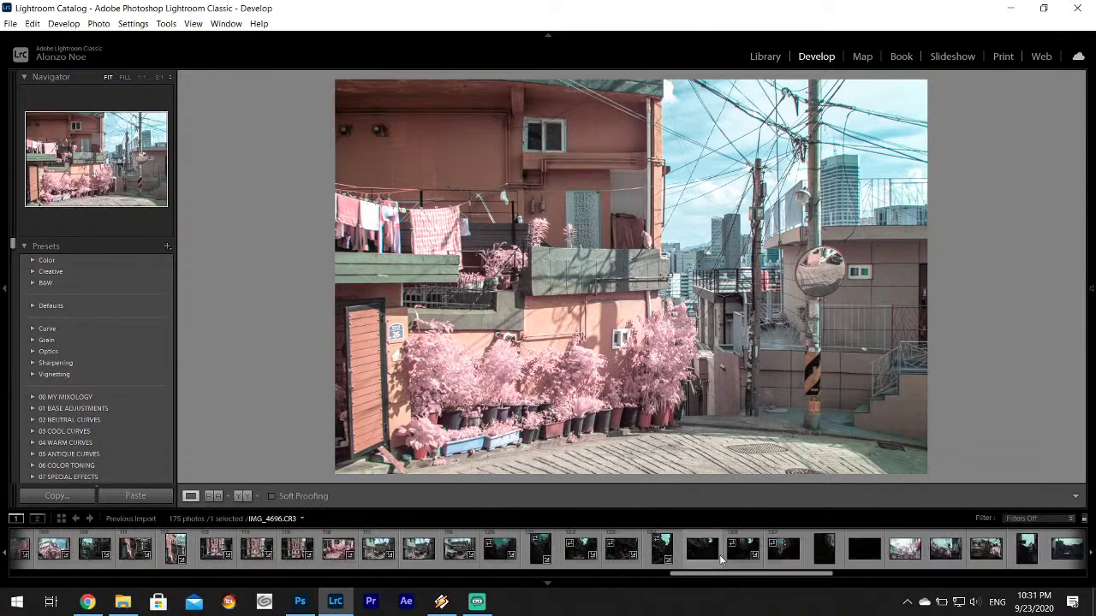
pyautogui.scroll(3, 720, 556)
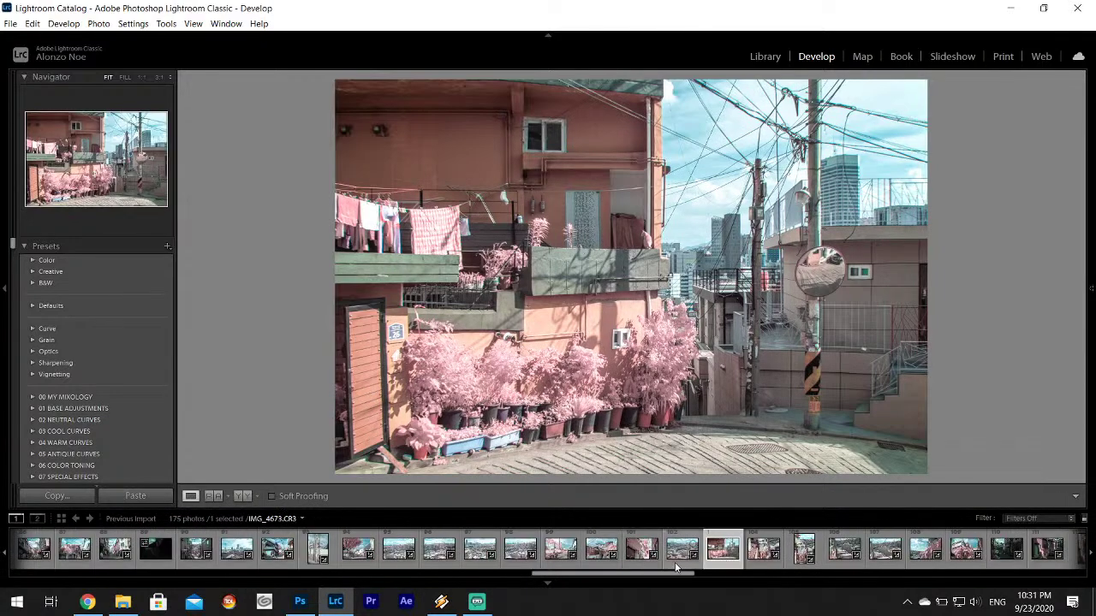
pyautogui.moveTo(680, 574); pyautogui.dragTo(700, 575)
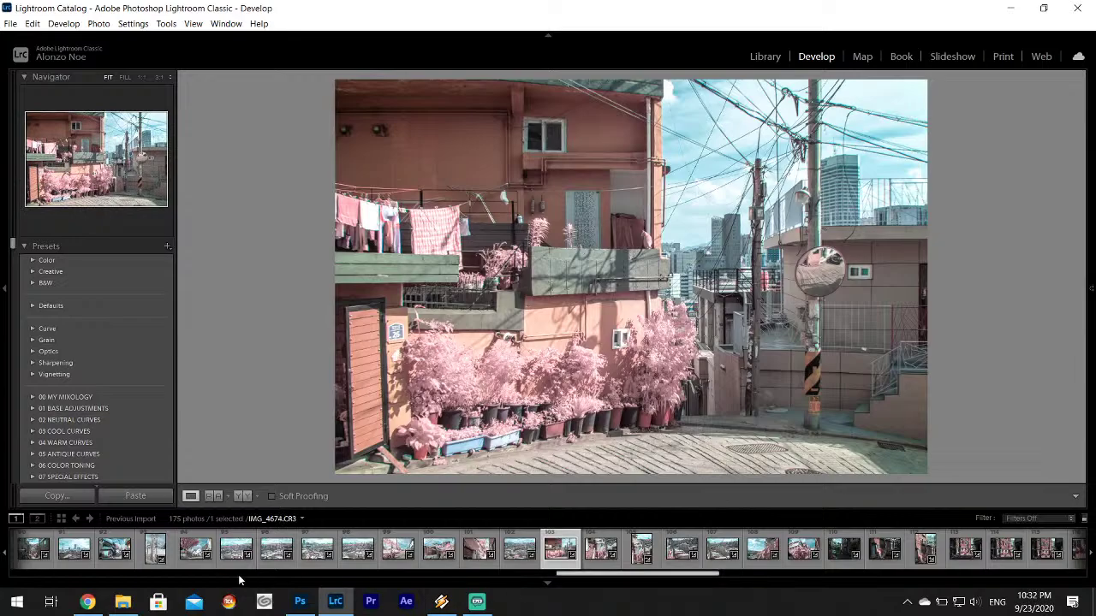
# - Switch to Chrome, search YouTube for "seoulites noealz", preview the Seoul timelapse result and return to Lightroom Classic
pyautogui.click(89, 592)
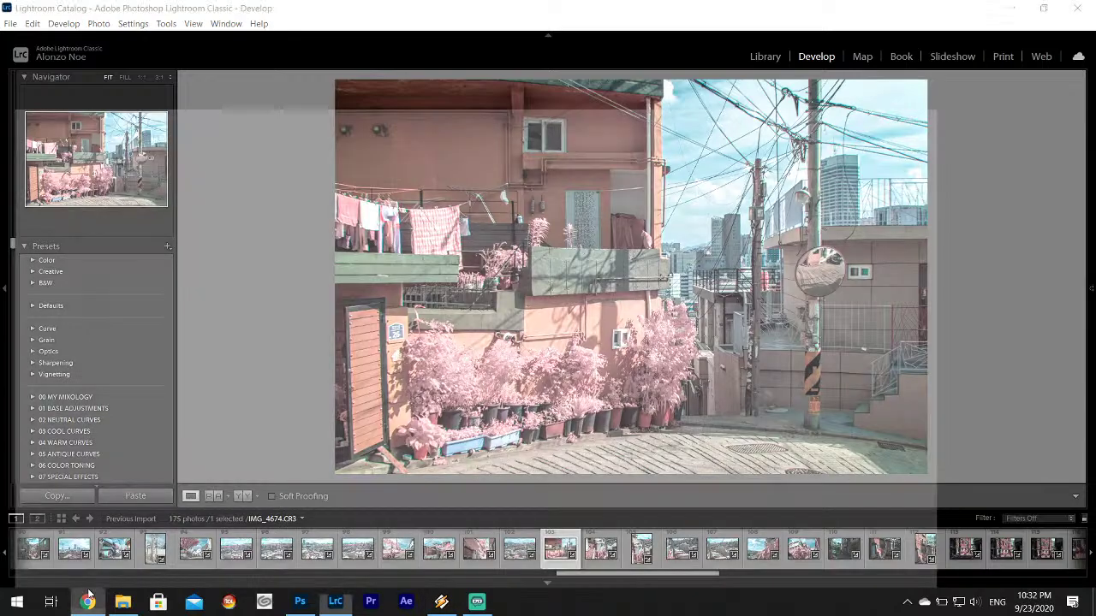
pyautogui.click(492, 7)
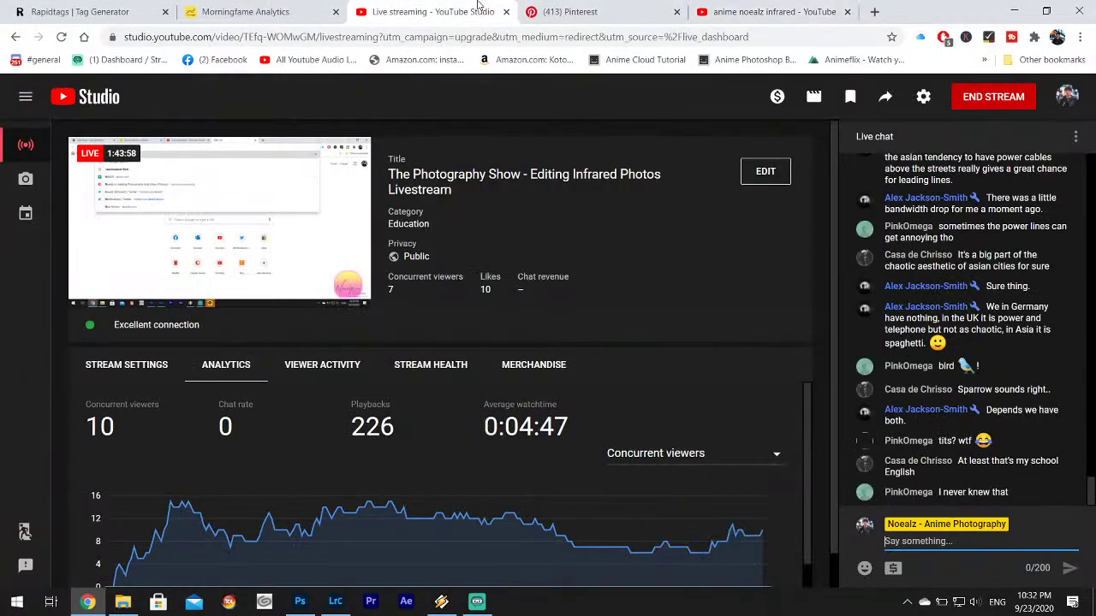
pyautogui.click(743, 12)
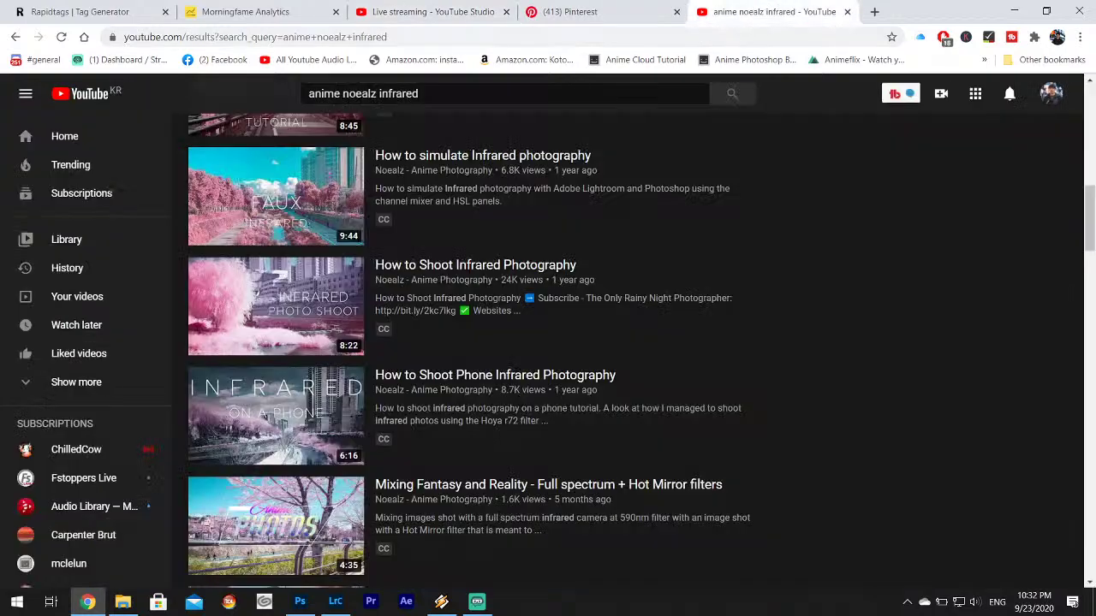
pyautogui.click(306, 99)
pyautogui.write('s')
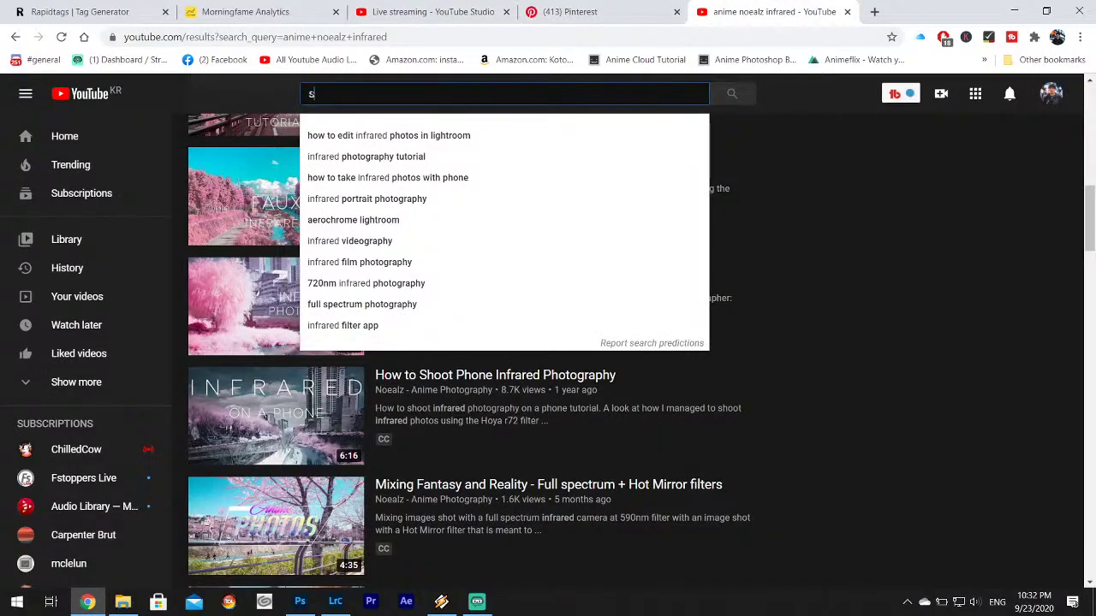
pyautogui.write('eoulites noealz')
pyautogui.press('Return')
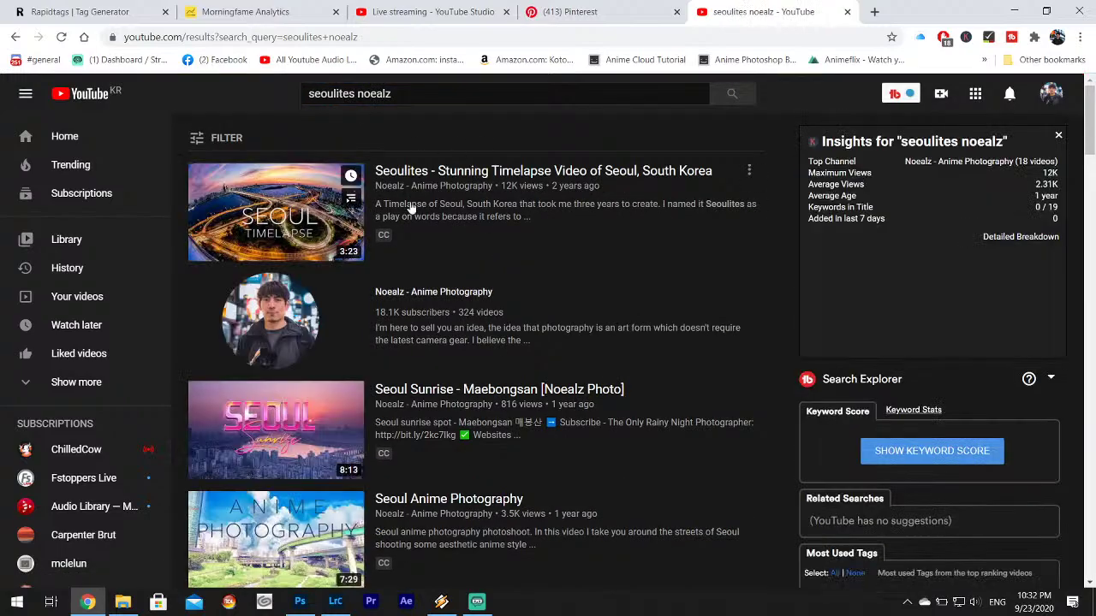
pyautogui.moveTo(246, 226)
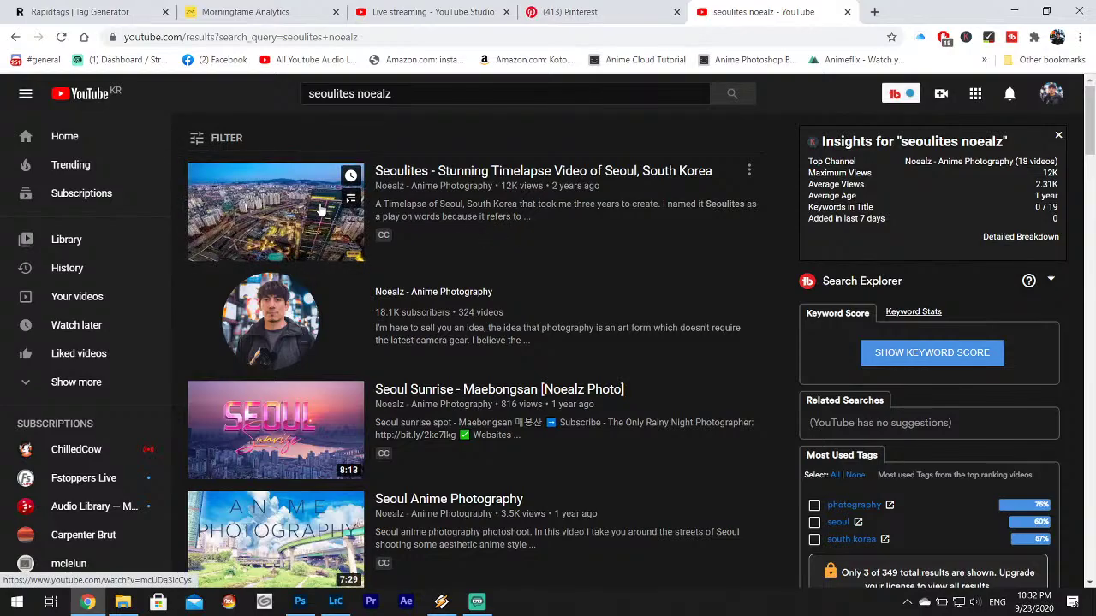
pyautogui.click(1013, 11)
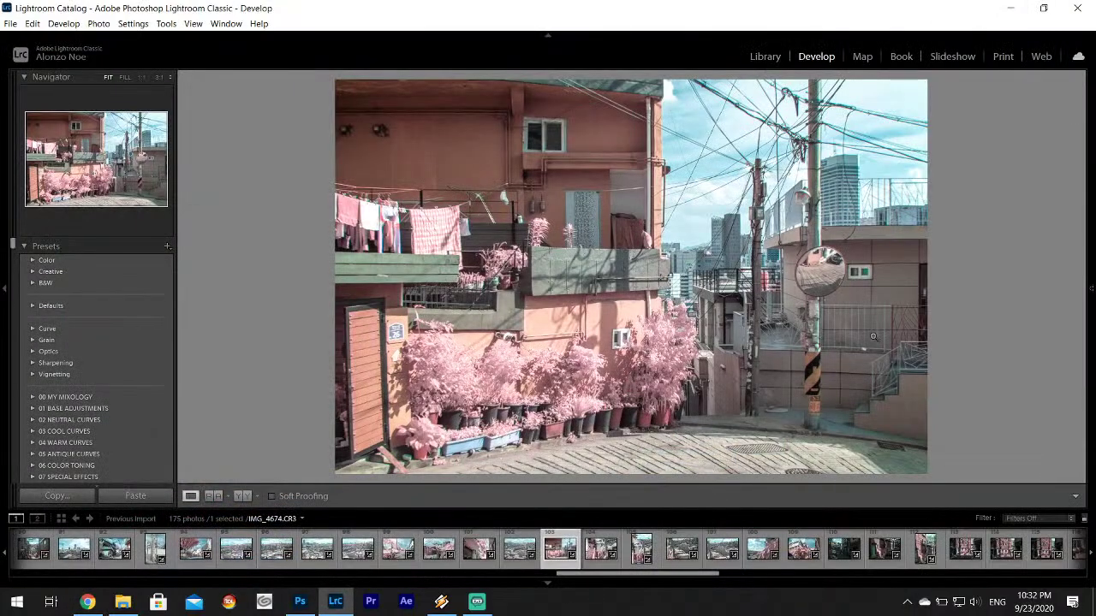
# - Export IMG_4674.CR3 with the same export settings and open the vertical hillside alley photo IMG_4676.CR3
pyautogui.moveTo(1093, 409)
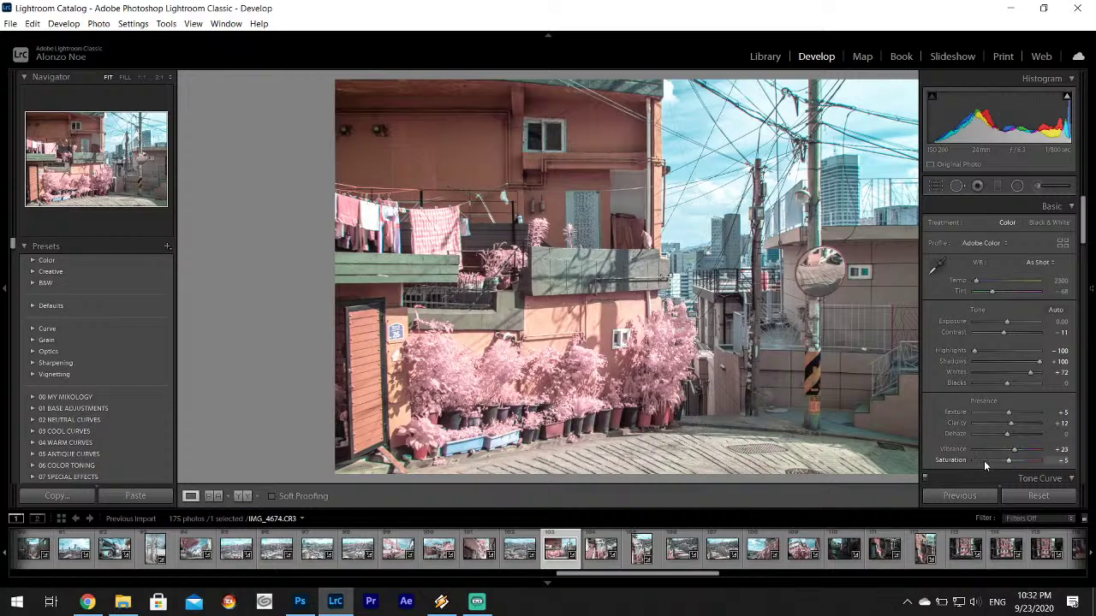
pyautogui.click(11, 23)
pyautogui.click(34, 192)
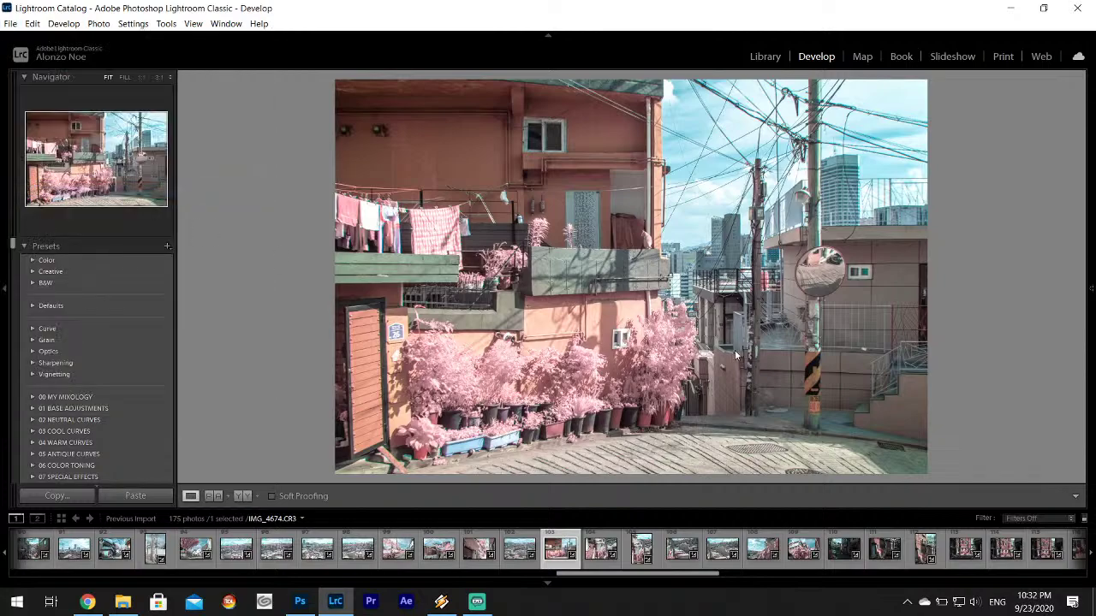
pyautogui.click(514, 468)
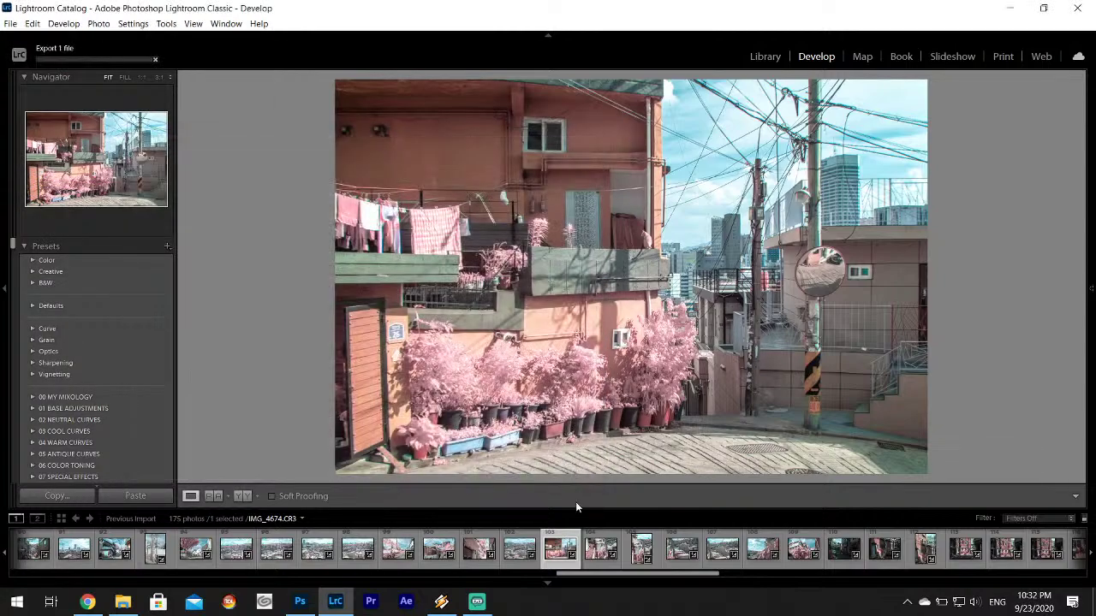
pyautogui.click(631, 552)
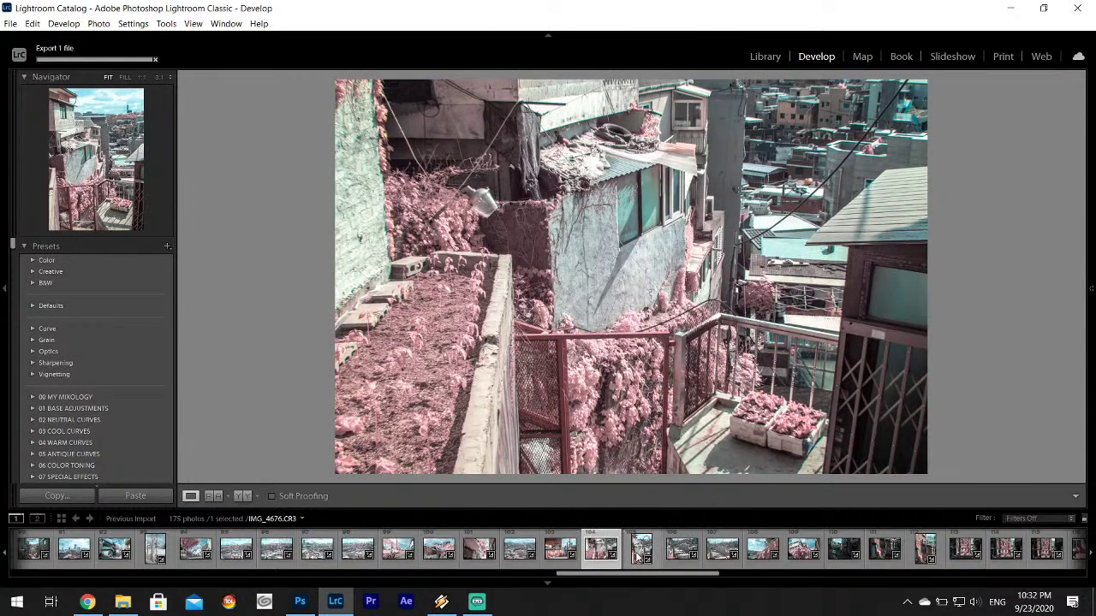
pyautogui.click(639, 552)
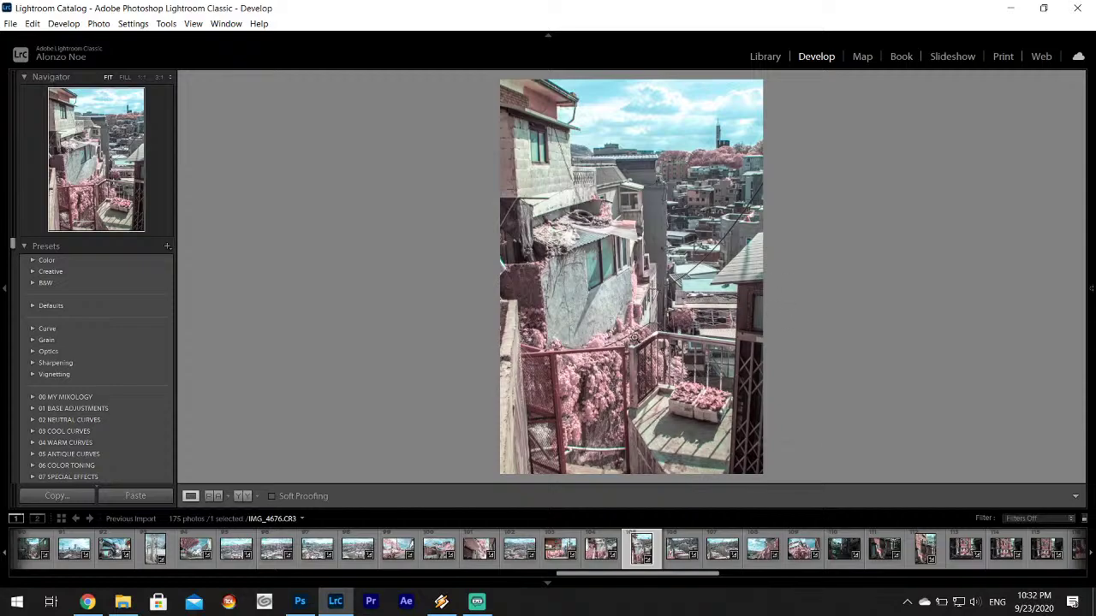
# - Switch to Chrome and search YouTube for "complete guide to infrared noealz"
pyautogui.click(87, 602)
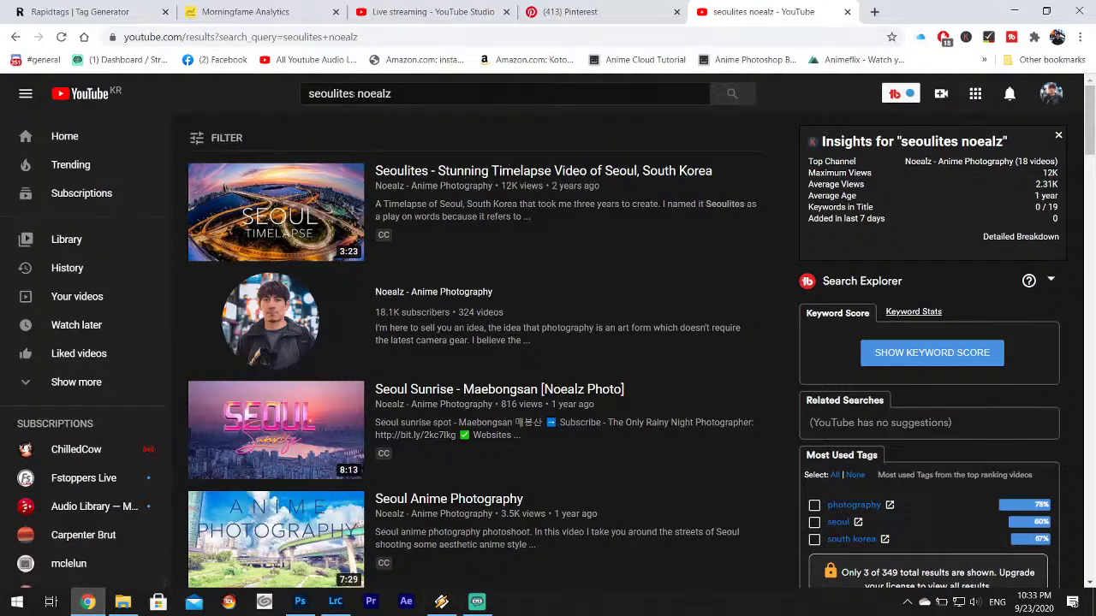
pyautogui.moveTo(355, 93); pyautogui.dragTo(267, 79)
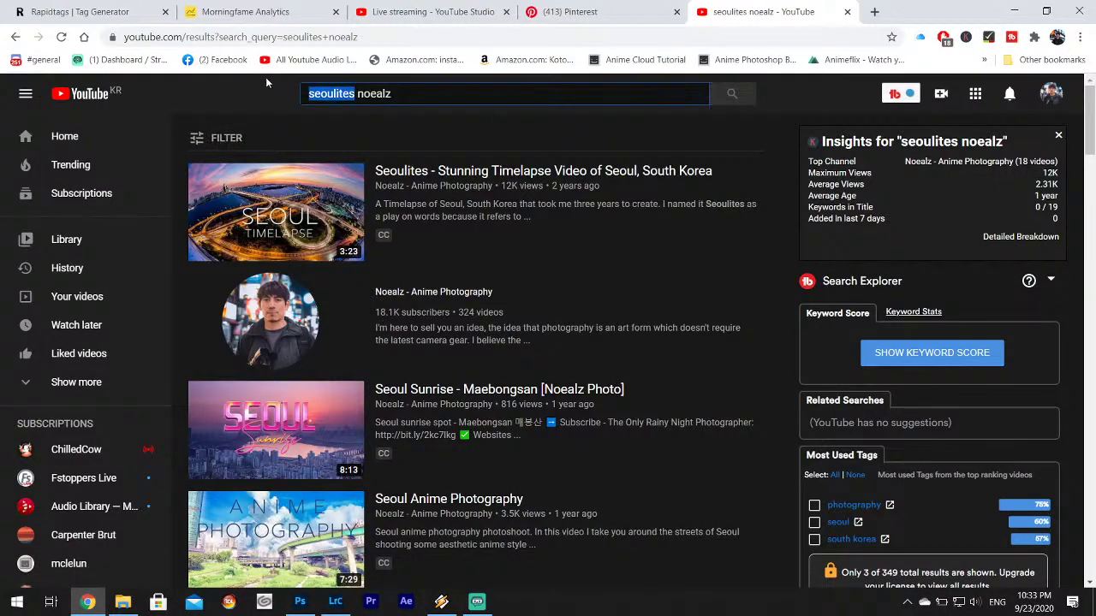
pyautogui.write('complete guide')
pyautogui.write(' to infrared')
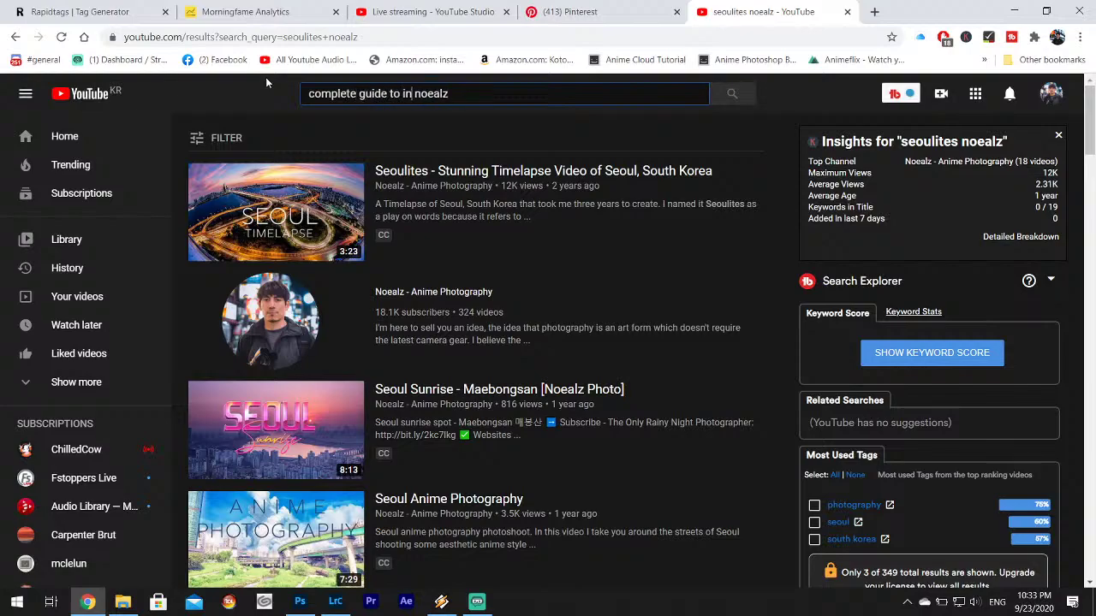
pyautogui.press('Return')
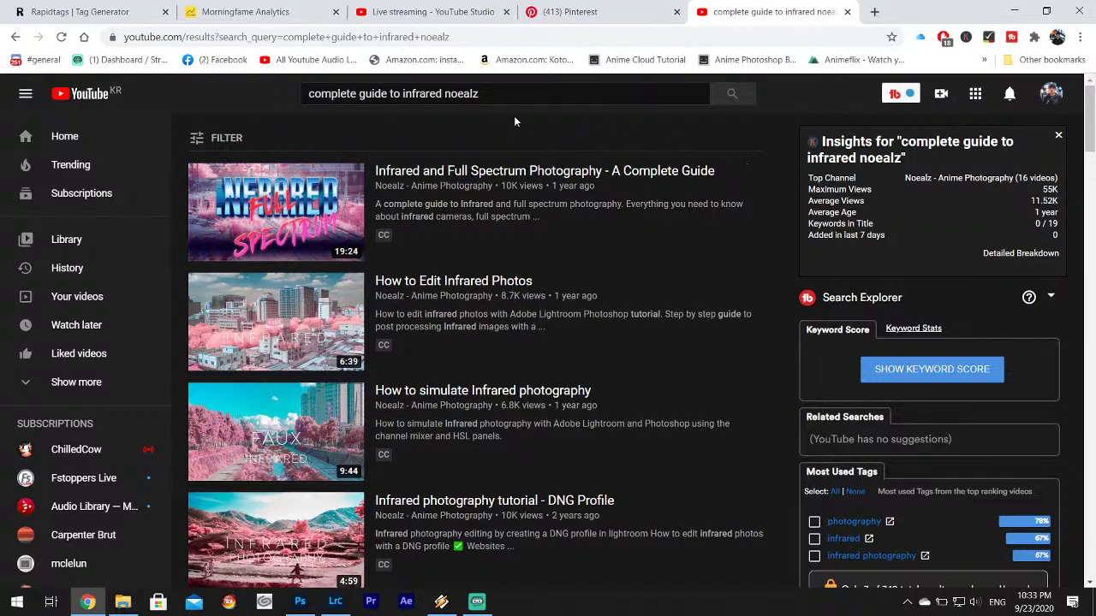
# - Search Google for "r72 filter" in a new tab and browse the image results for sample infrared photos
pyautogui.click(873, 8)
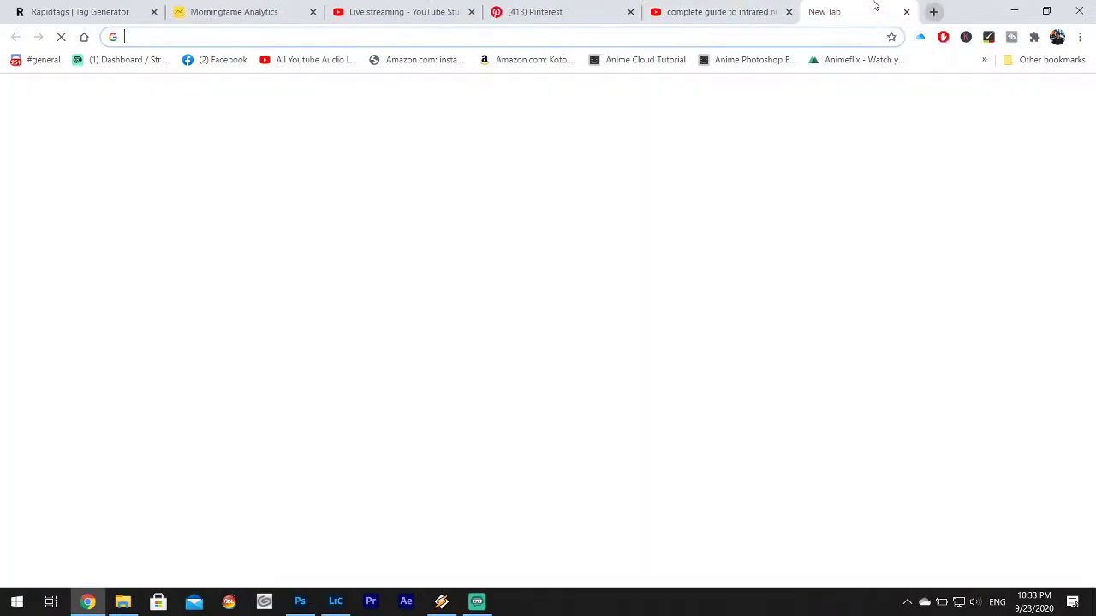
pyautogui.write('r72 filter')
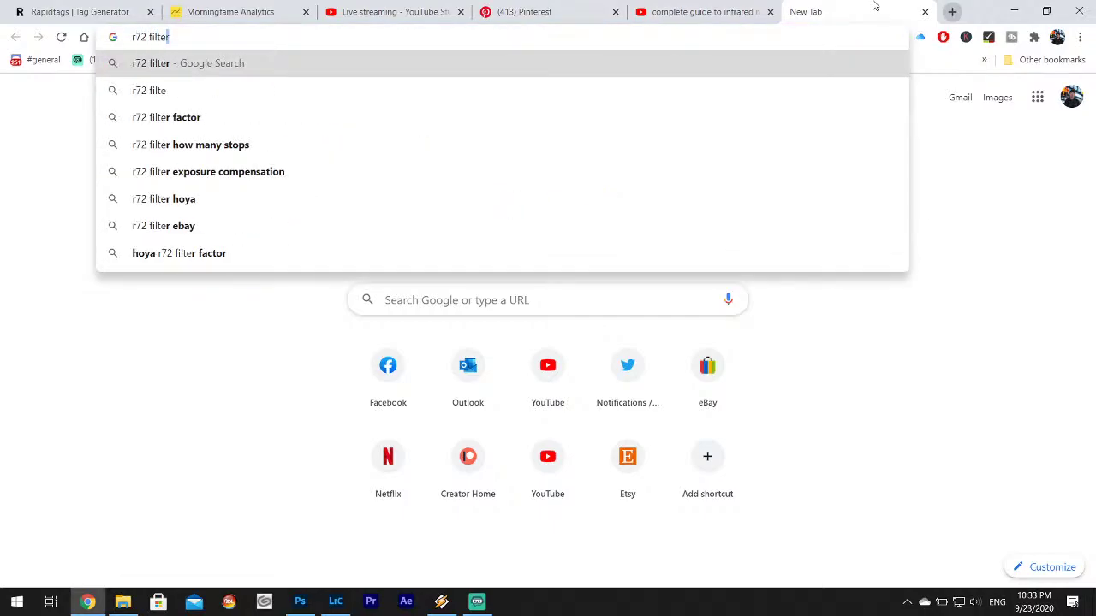
pyautogui.press('Return')
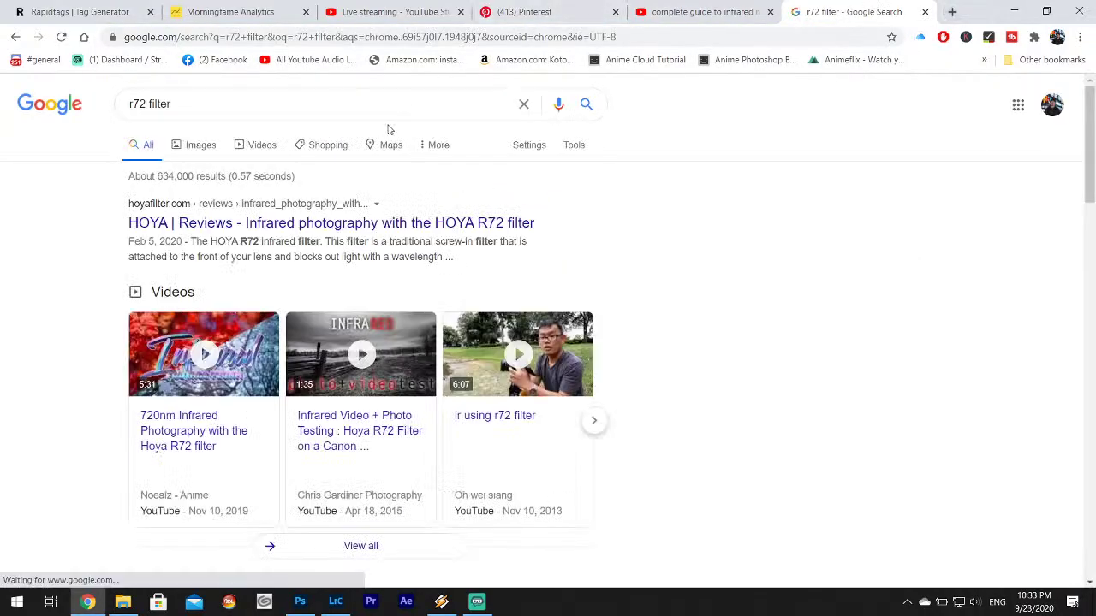
pyautogui.click(199, 145)
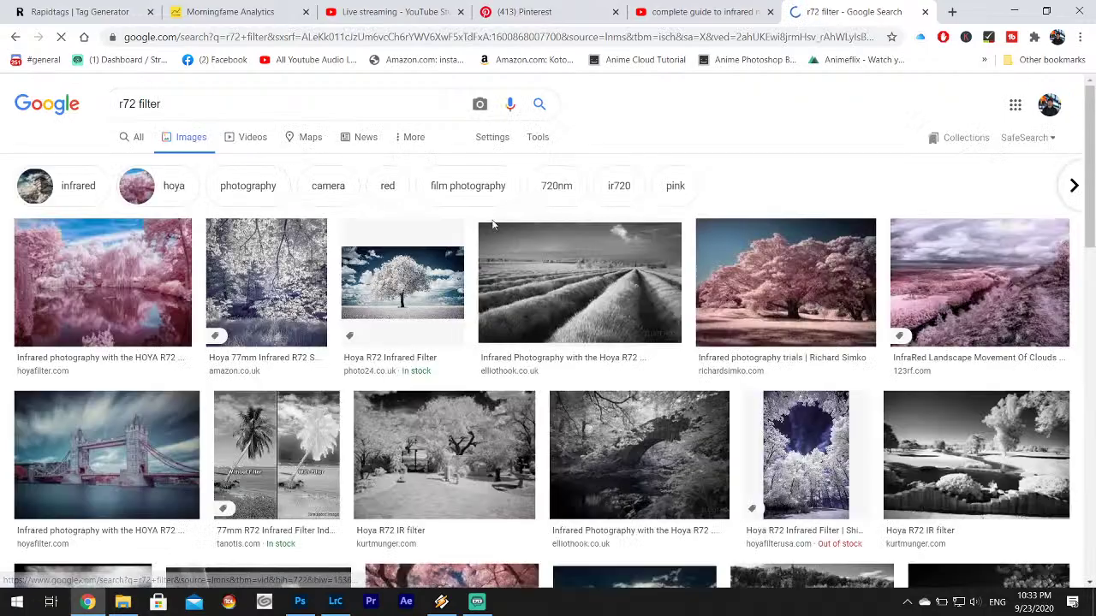
pyautogui.scroll(-3, 403, 291)
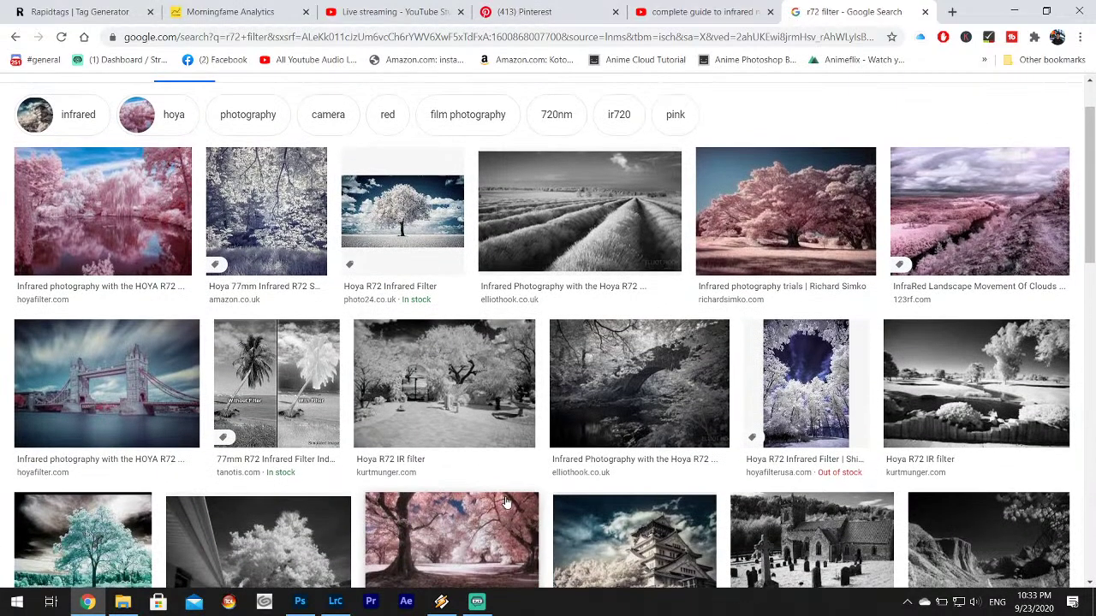
pyautogui.scroll(-2, 645, 441)
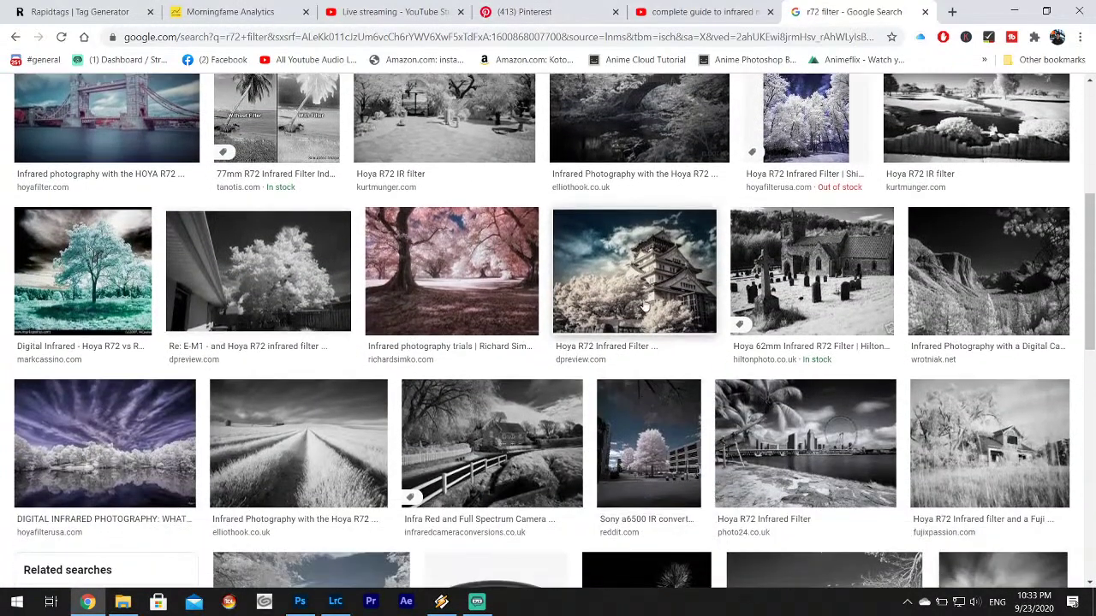
pyautogui.scroll(5, 647, 304)
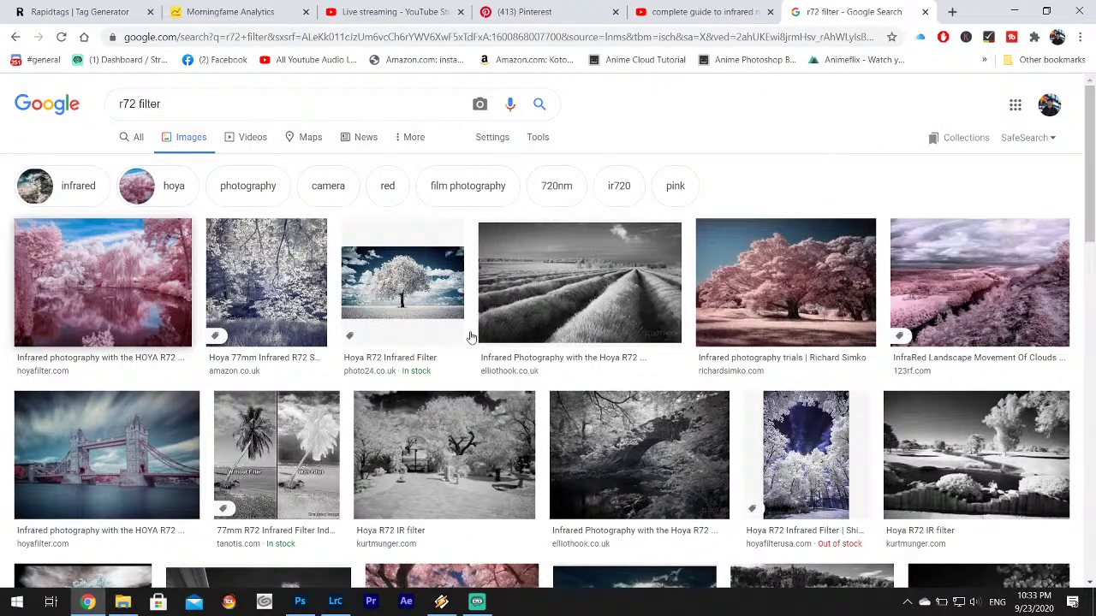
# - Go back to the YouTube infrared guide results, skim through them and return to Lightroom Classic
pyautogui.click(677, 9)
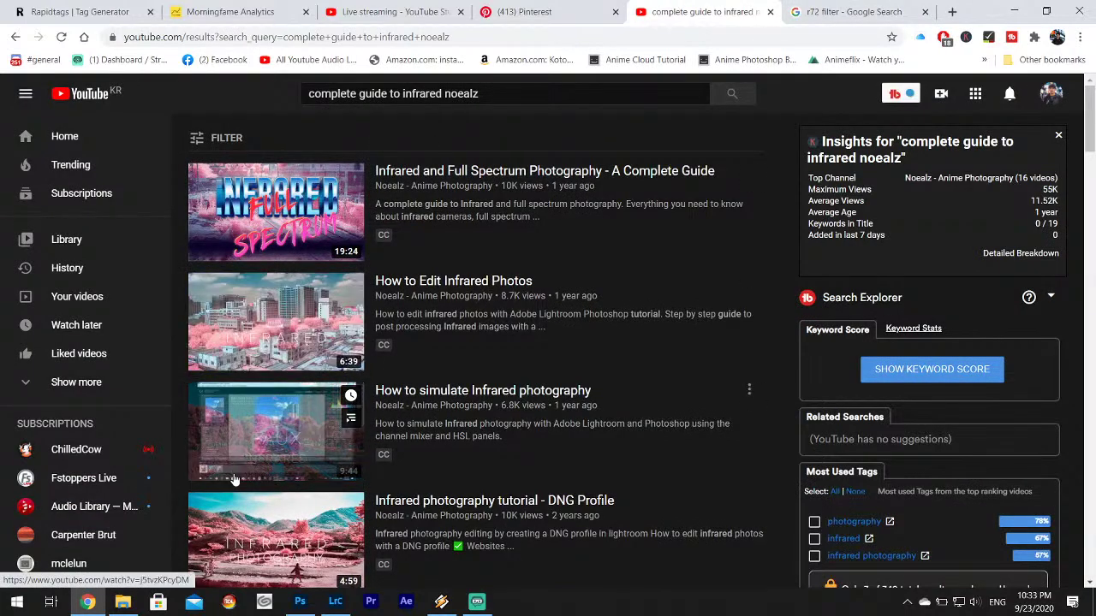
pyautogui.scroll(-3, 358, 460)
pyautogui.scroll(3, 358, 461)
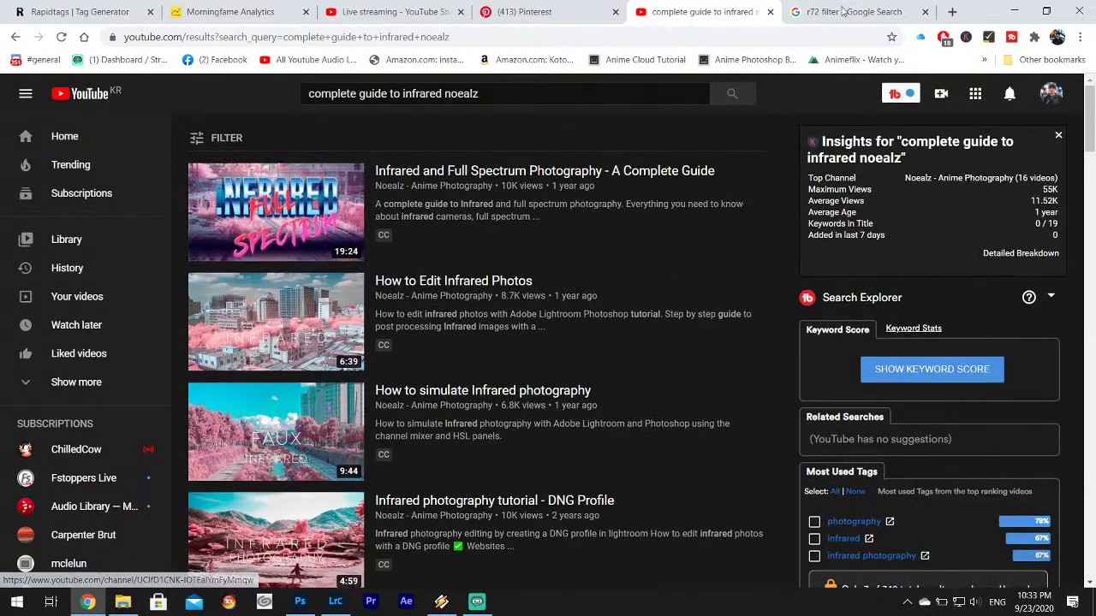
pyautogui.click(1013, 10)
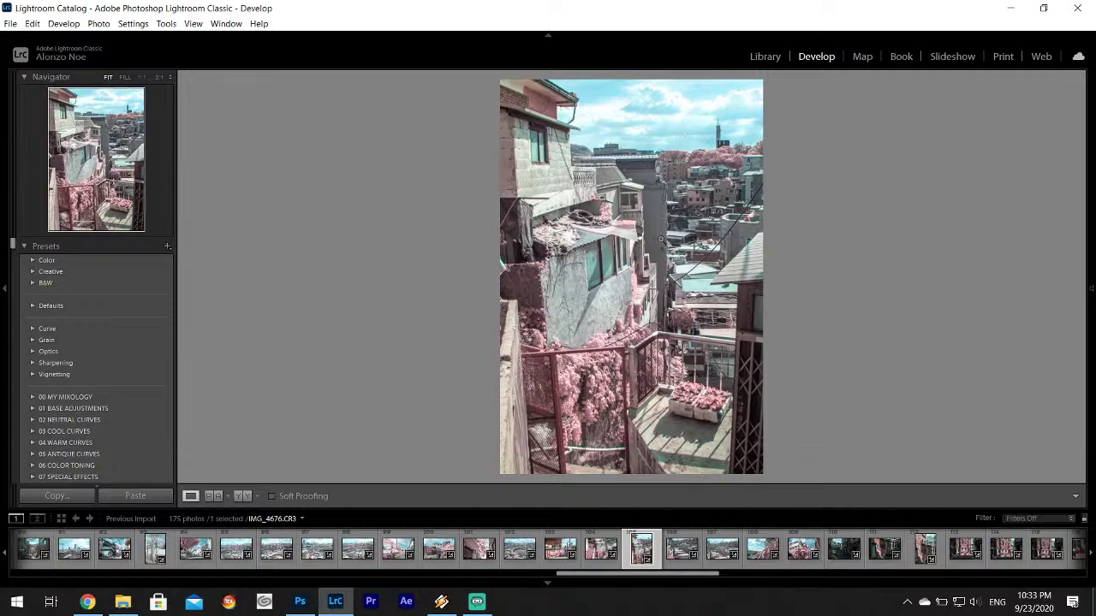
# - Open IMG_4677.CR3, raise its saturation slightly and inspect the laundry rooftop in close-up
pyautogui.press('Right')
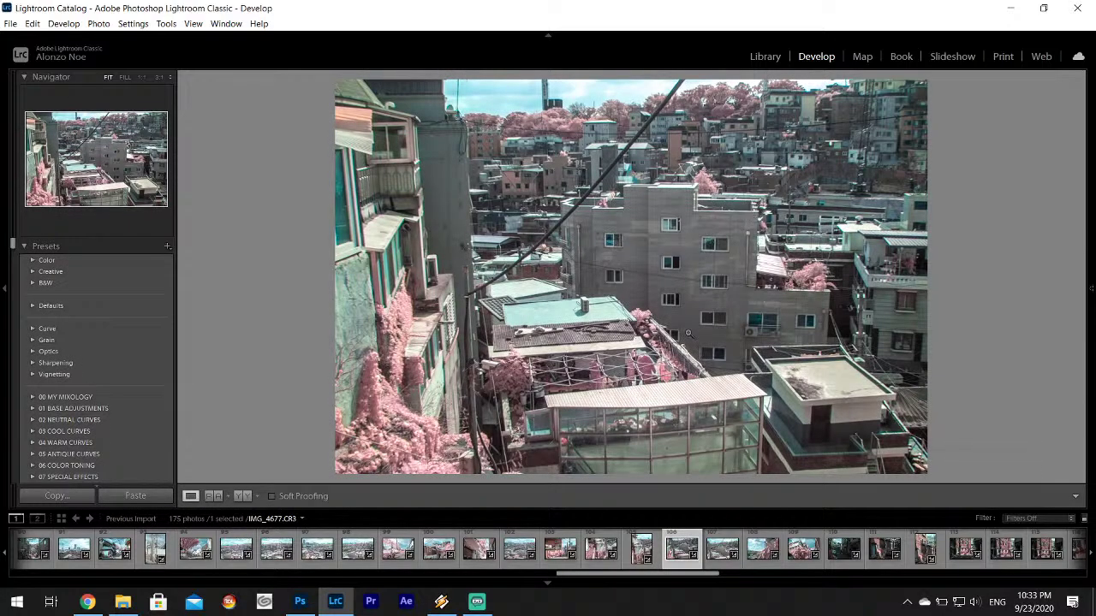
pyautogui.moveTo(1092, 369)
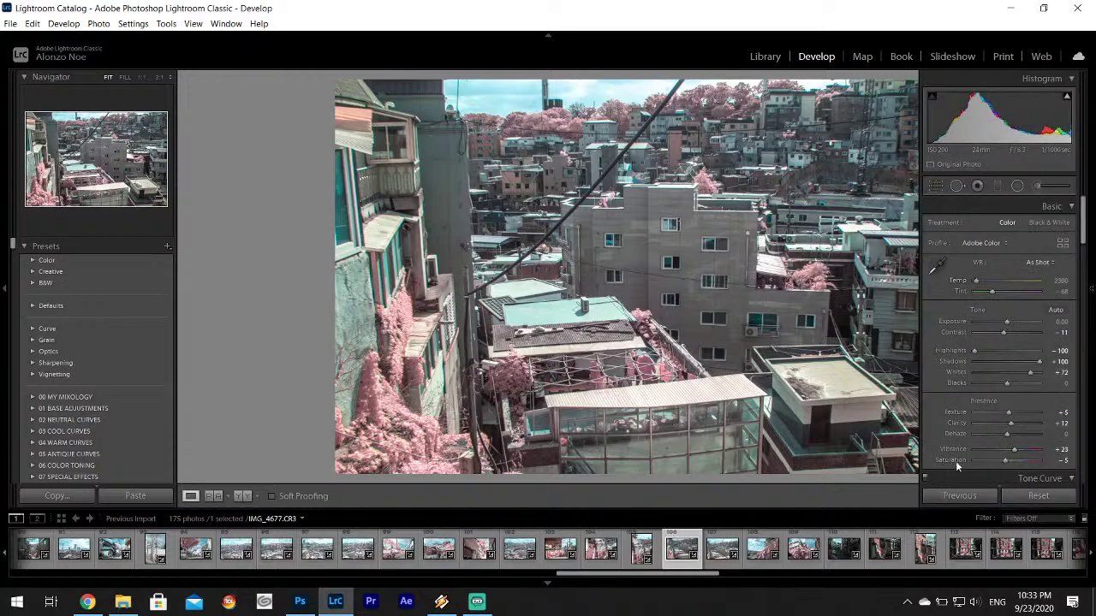
pyautogui.moveTo(956, 461); pyautogui.dragTo(1007, 462)
pyautogui.click(612, 387)
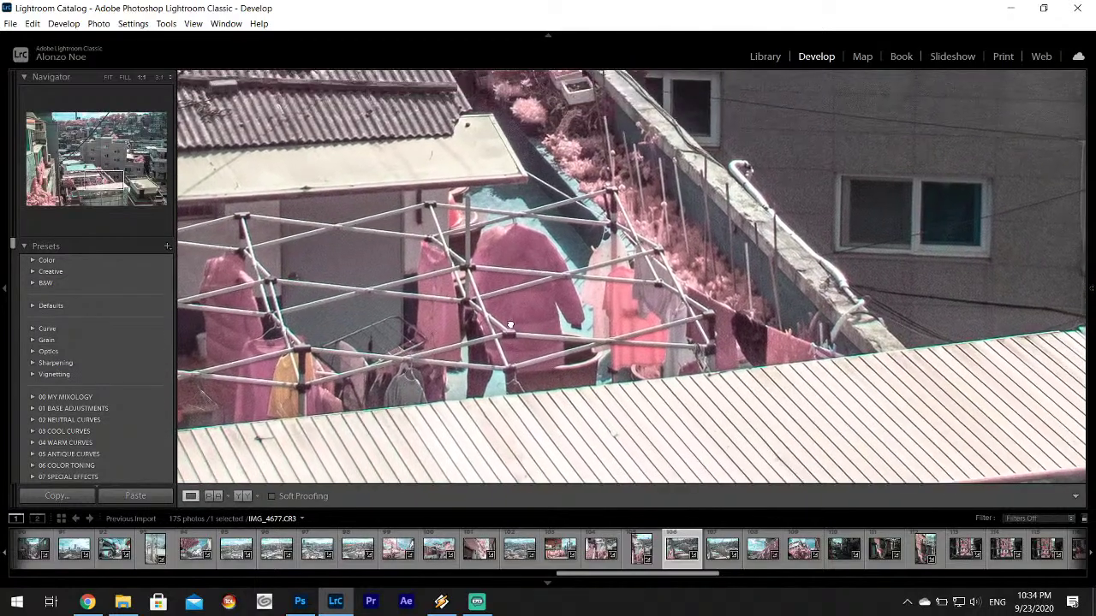
pyautogui.moveTo(510, 325); pyautogui.dragTo(650, 302)
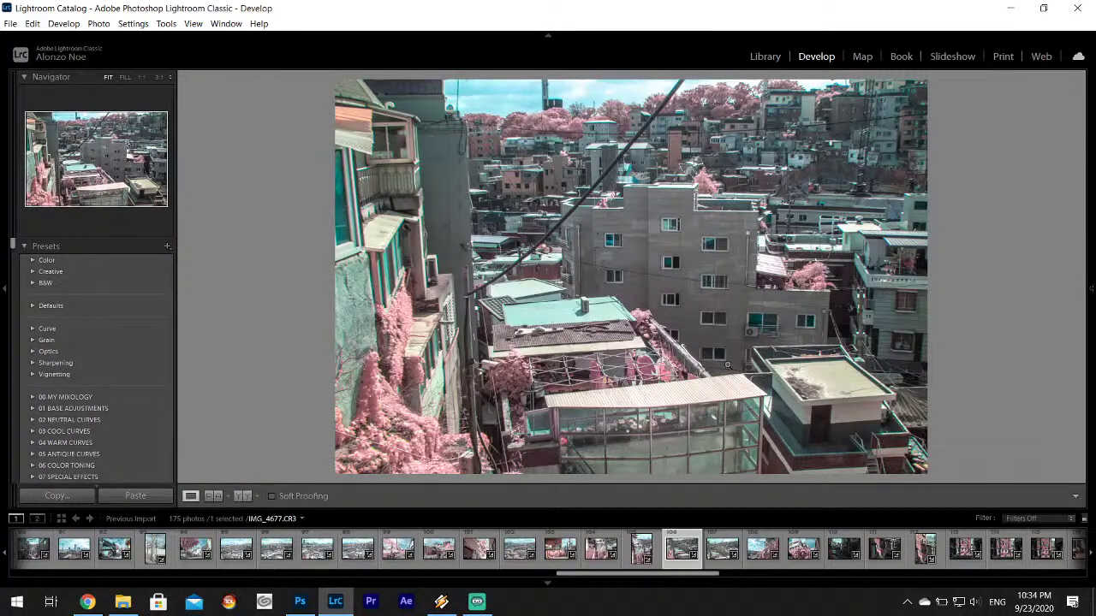
# - Open IMG_4679.CR3 and crop it to a 1 x 1 square that keeps the cloudy sky and the near edge of the pink cliff
pyautogui.click(719, 552)
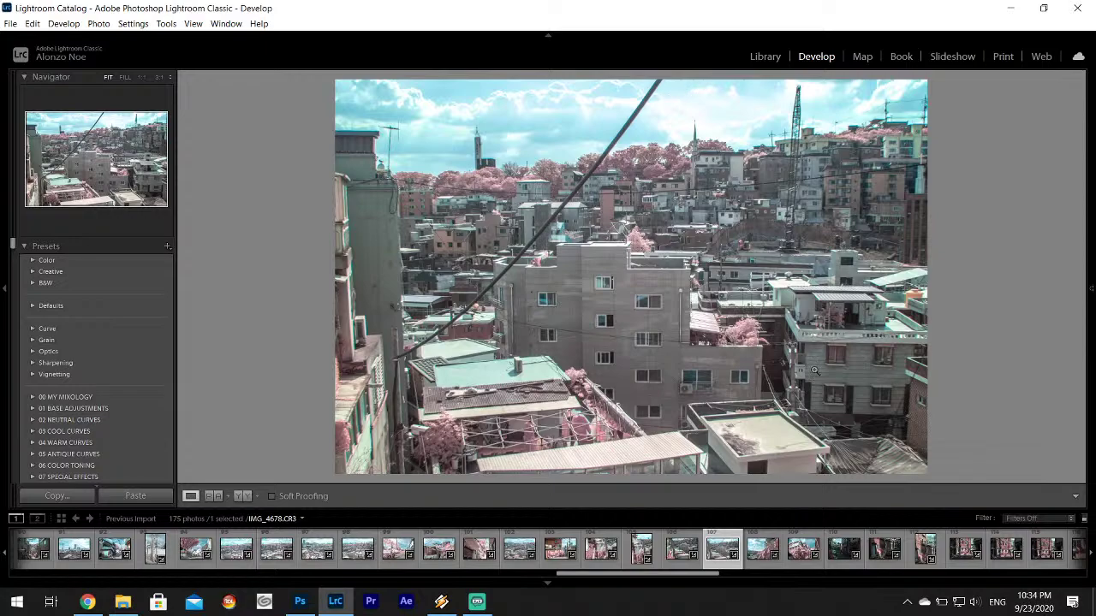
pyautogui.click(762, 548)
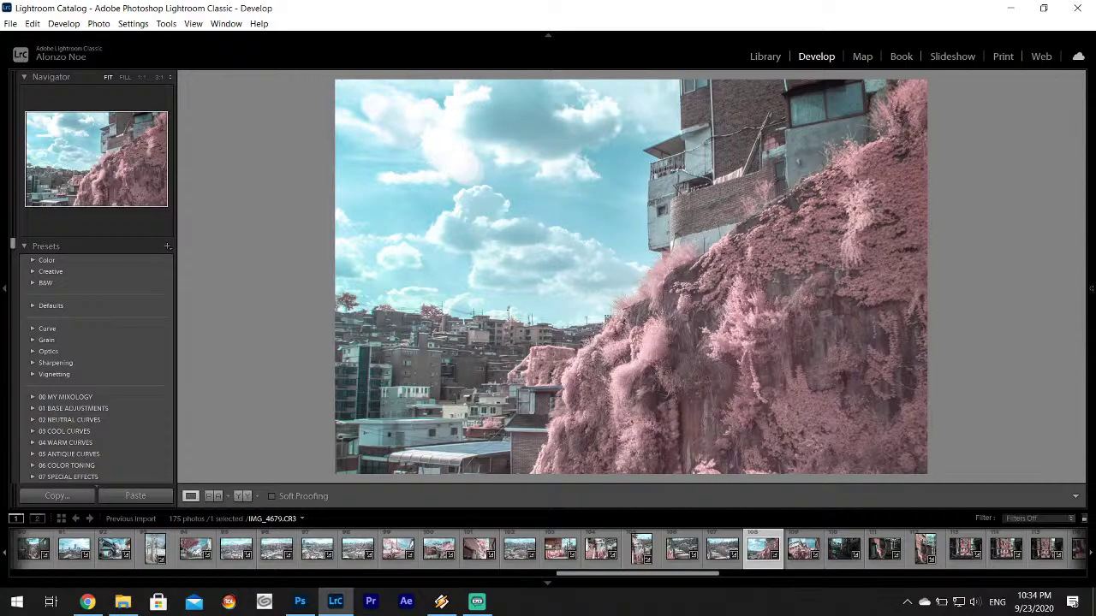
pyautogui.moveTo(1091, 289)
pyautogui.click(936, 186)
pyautogui.click(1034, 226)
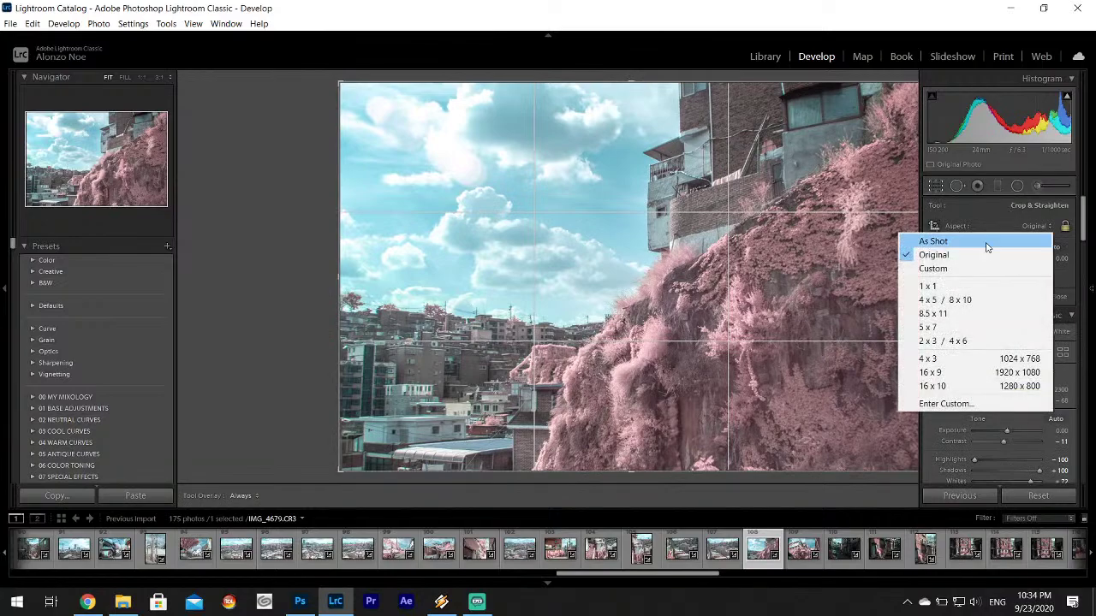
pyautogui.click(942, 282)
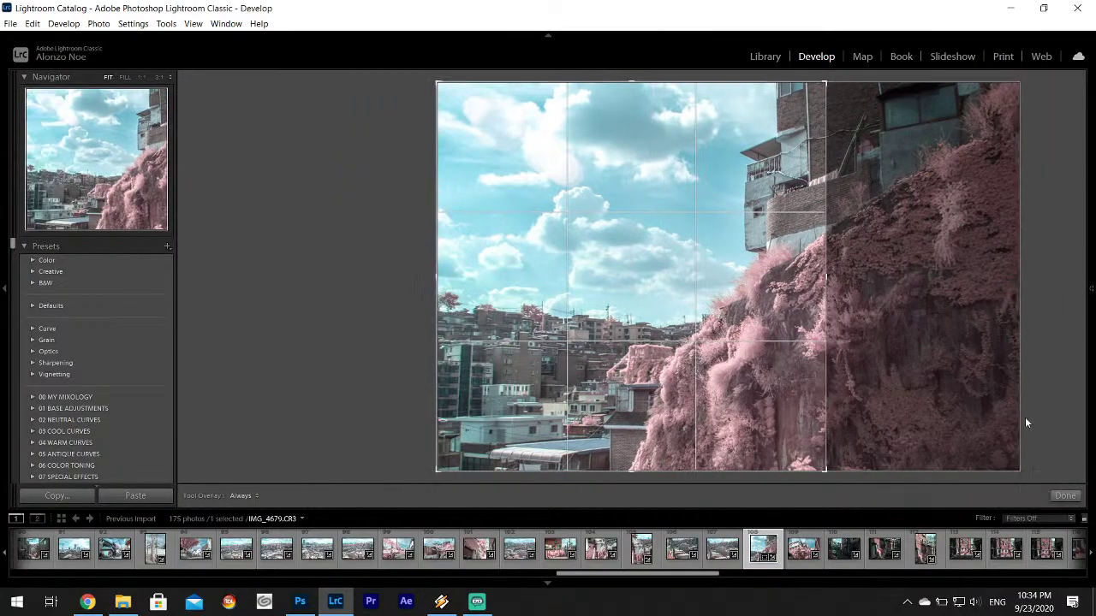
pyautogui.click(1065, 496)
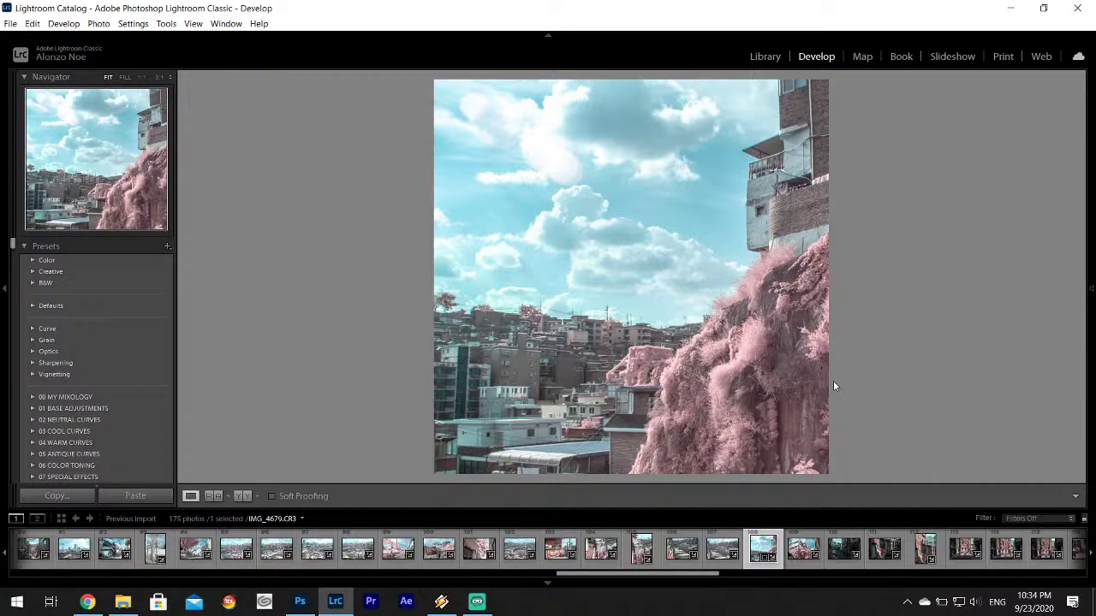
# - Open the dark alley photo IMG_4681.CR3 and raise its exposure to about +1.40
pyautogui.click(803, 548)
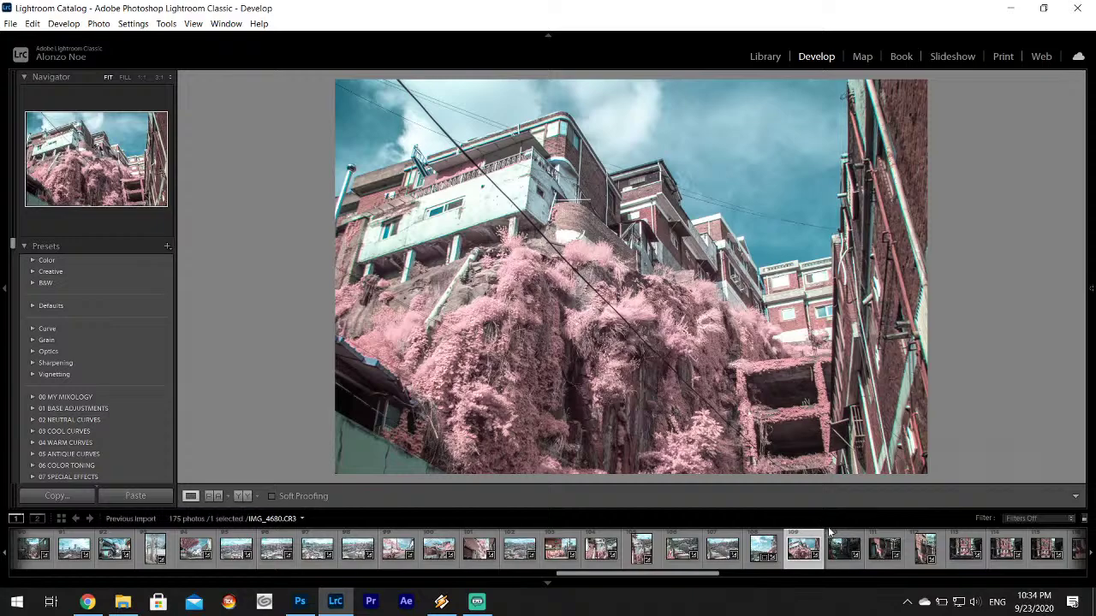
pyautogui.press('Right')
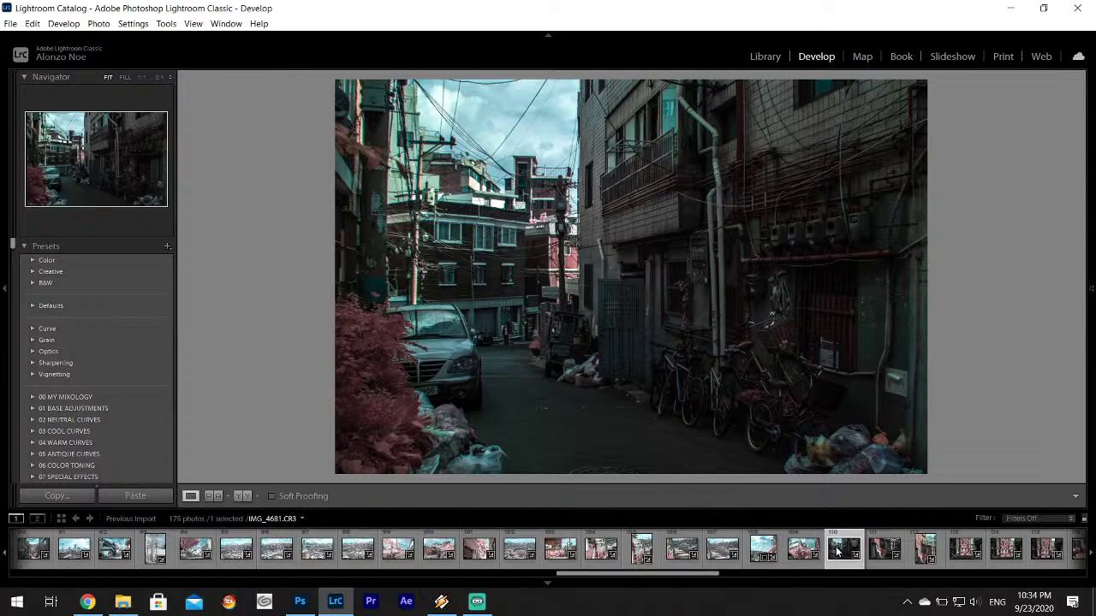
pyautogui.moveTo(1091, 289)
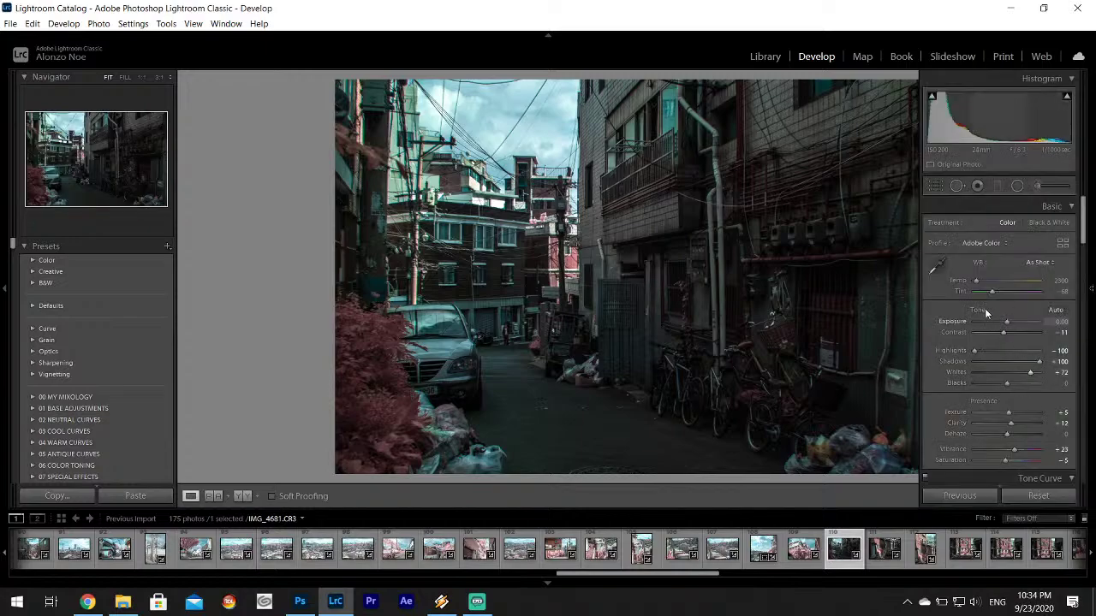
pyautogui.moveTo(1006, 323); pyautogui.dragTo(1016, 321)
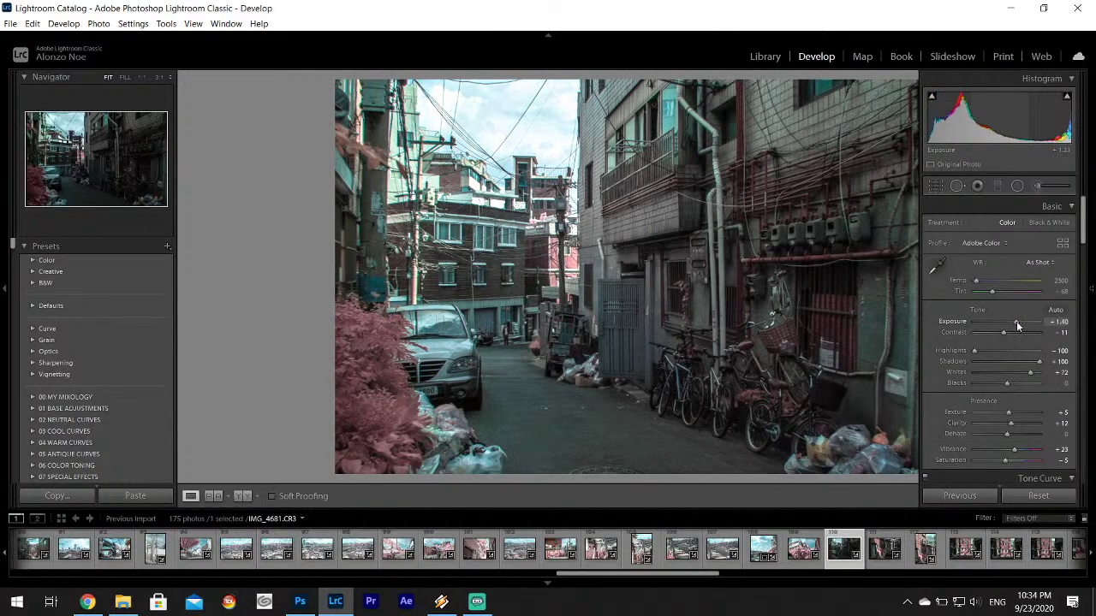
# - Inspect the brightened alley photo in close-up around the bicycles, pipes and wall cables
pyautogui.moveTo(755, 449); pyautogui.dragTo(694, 285)
pyautogui.moveTo(776, 302); pyautogui.dragTo(639, 364)
pyautogui.click(599, 377)
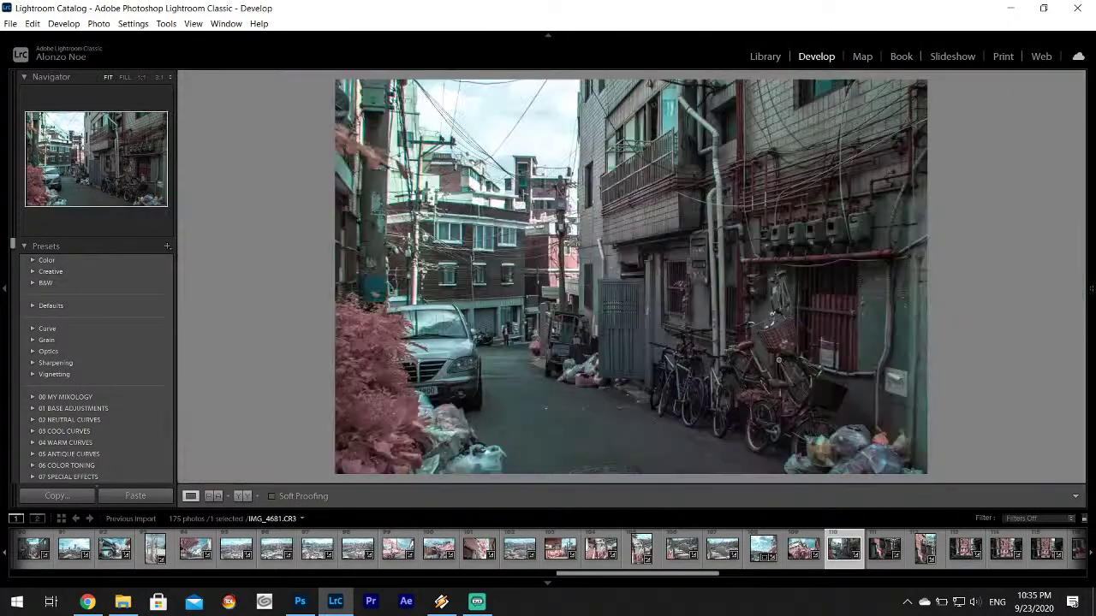
pyautogui.moveTo(779, 362); pyautogui.dragTo(666, 345)
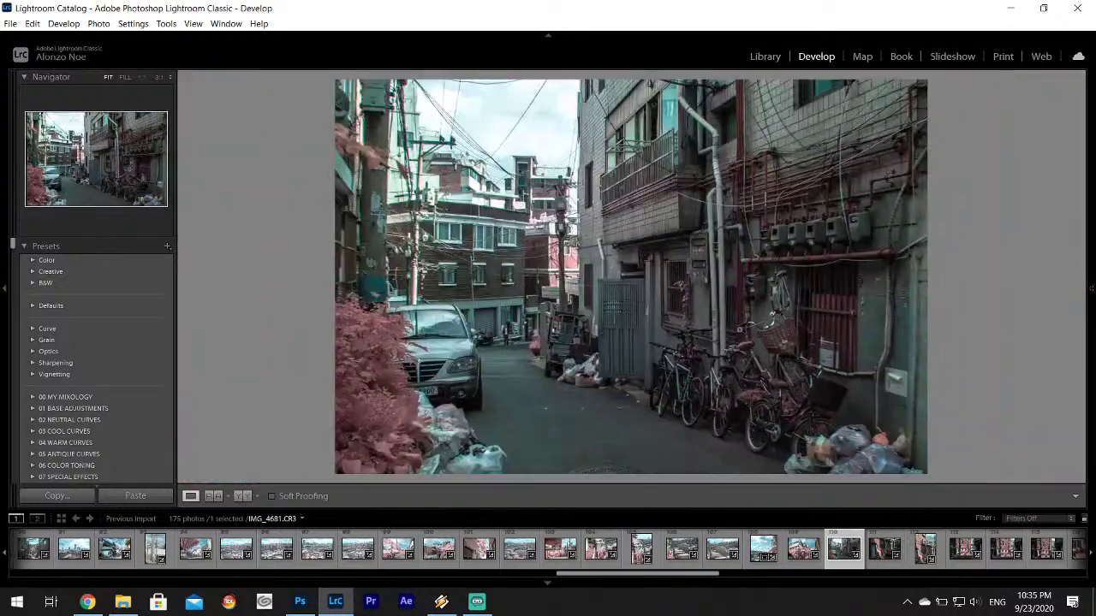
pyautogui.click(793, 328)
pyautogui.moveTo(782, 345); pyautogui.dragTo(616, 312)
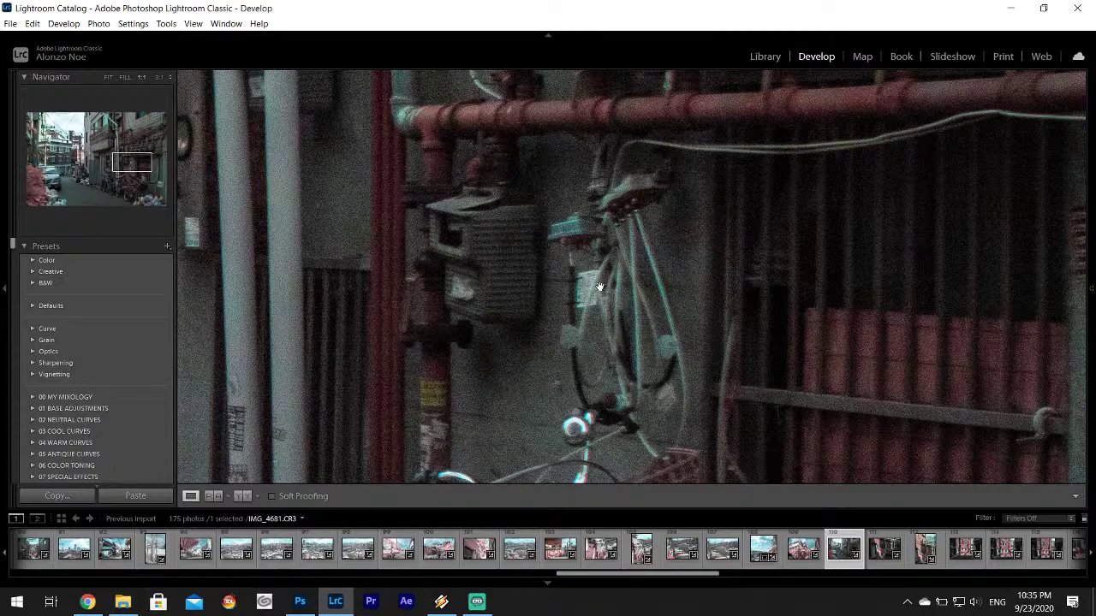
pyautogui.click(601, 286)
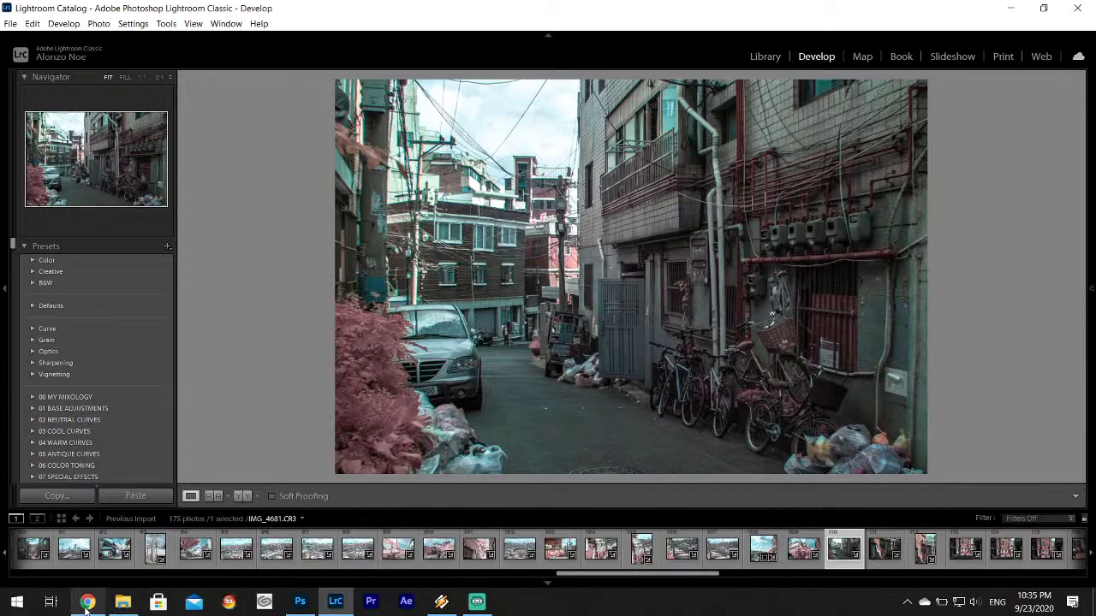
# - Switch to Chrome, preview the castle, pink tree and pond samples in the r72 filter image results, and return to Lightroom Classic
pyautogui.click(86, 535)
pyautogui.hotkey('ctrl', 'Tab')
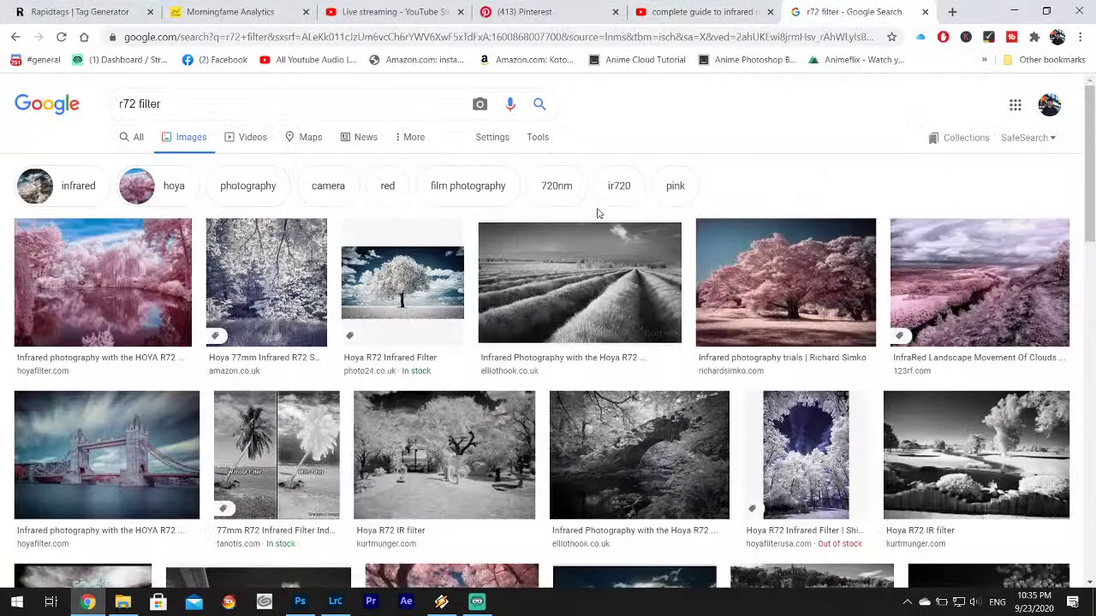
pyautogui.scroll(-1, 449, 247)
pyautogui.scroll(-4, 450, 247)
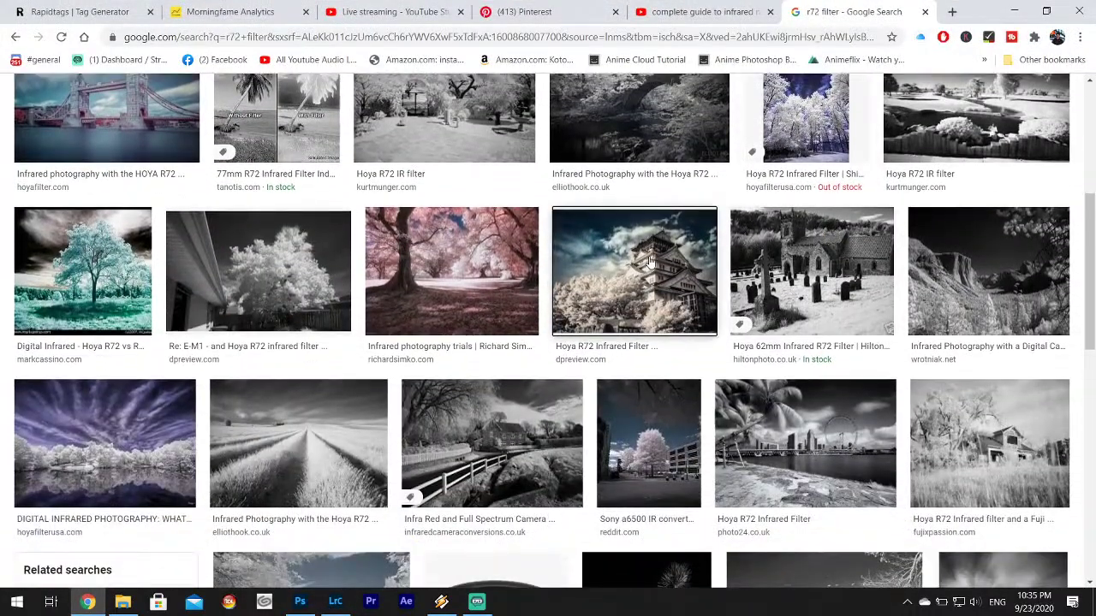
pyautogui.click(655, 265)
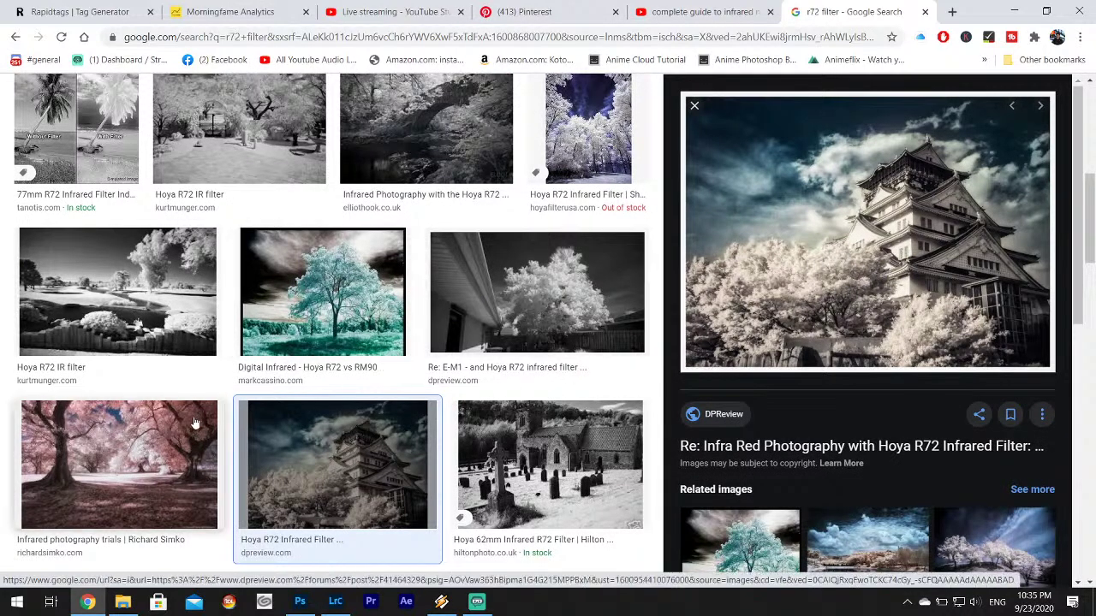
pyautogui.scroll(3, 196, 425)
pyautogui.click(143, 238)
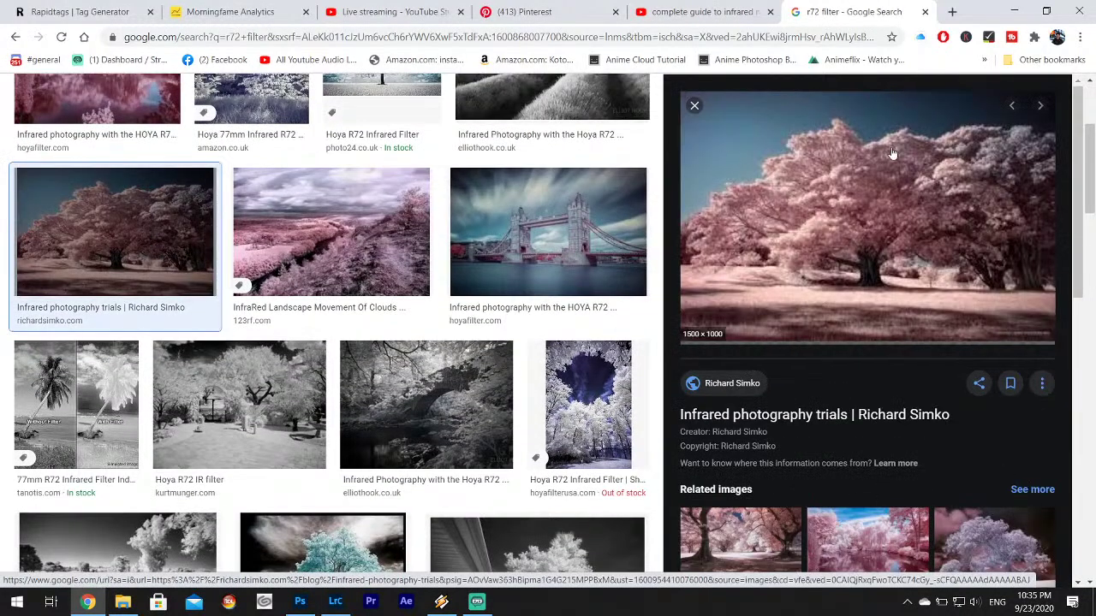
pyautogui.scroll(-2, 851, 509)
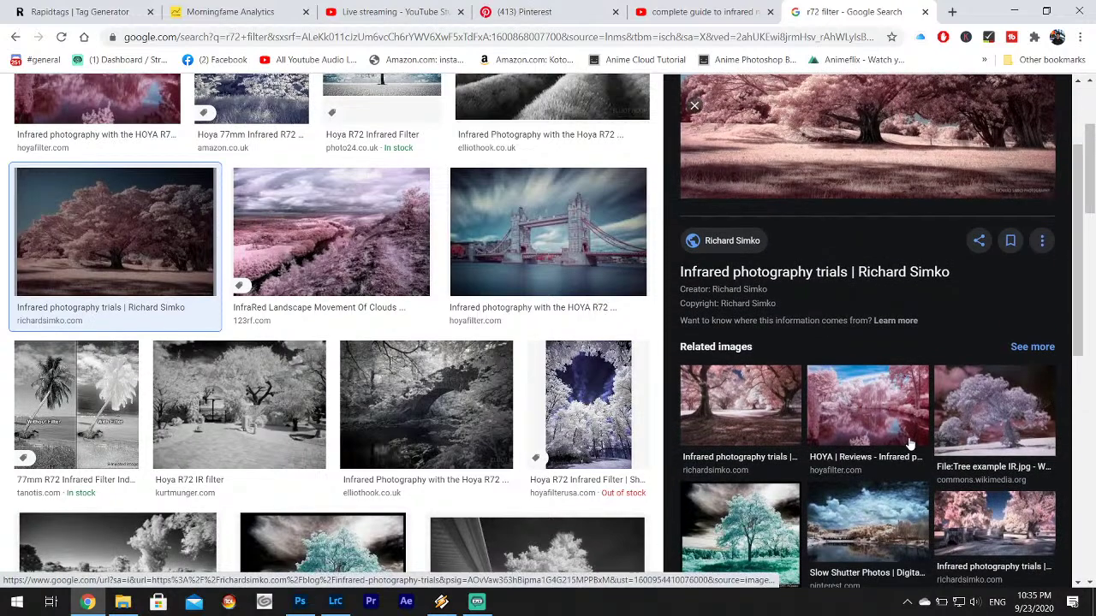
pyautogui.click(896, 395)
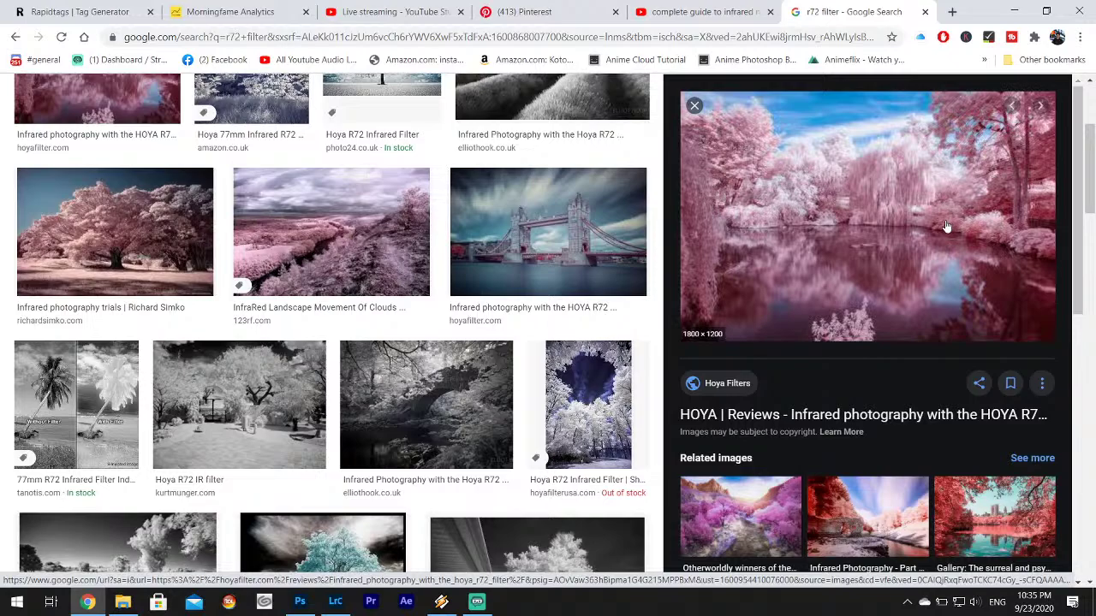
pyautogui.click(694, 105)
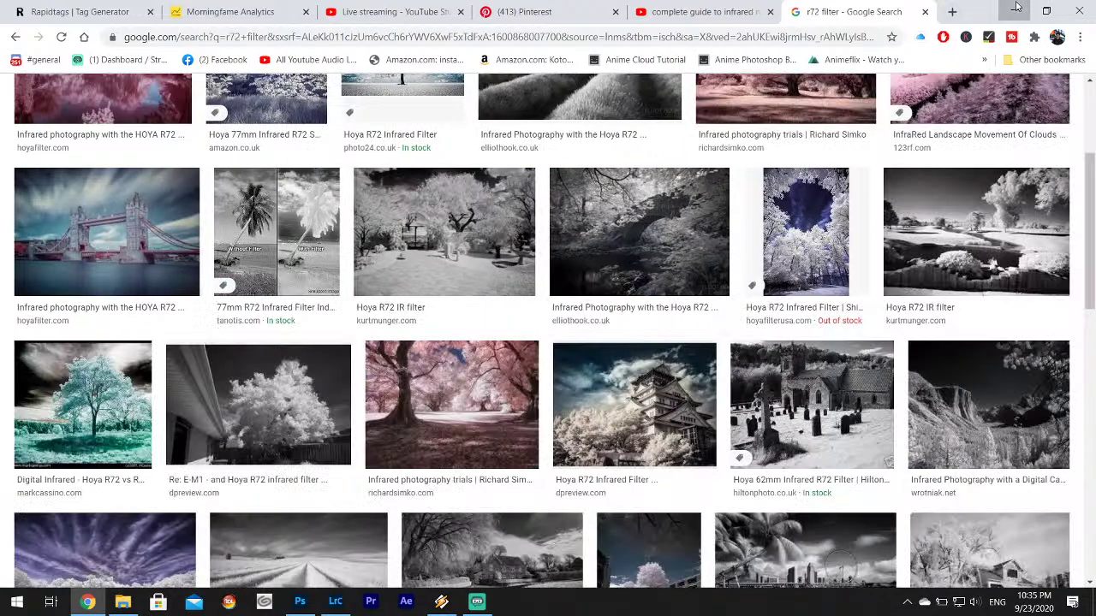
pyautogui.click(1014, 8)
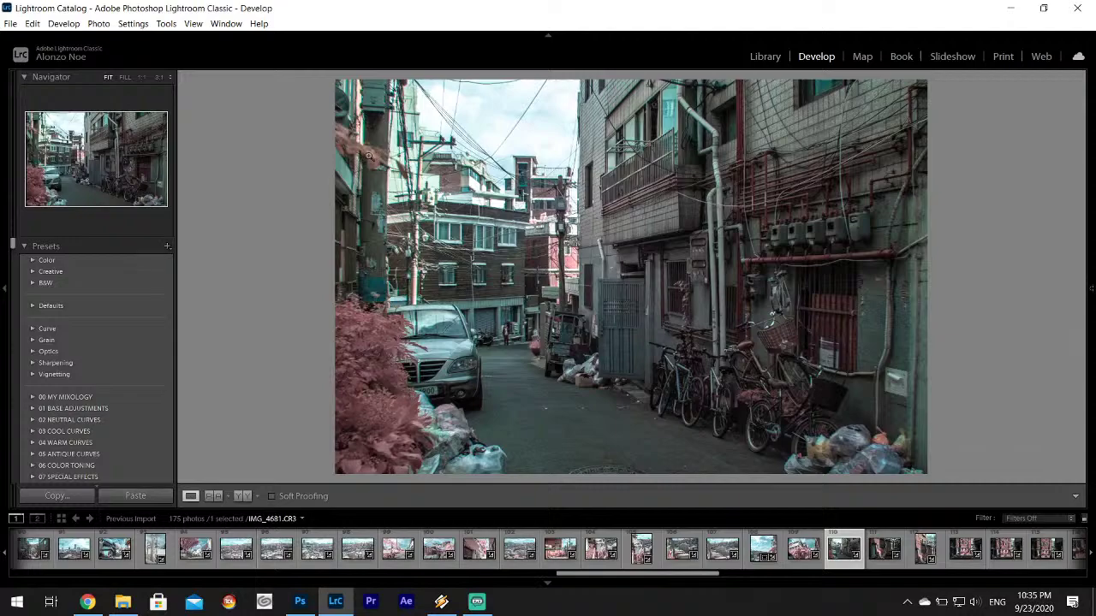
# - Open the brick house and parked car photo IMG_4682.CR3 and raise its exposure moderately
pyautogui.click(885, 547)
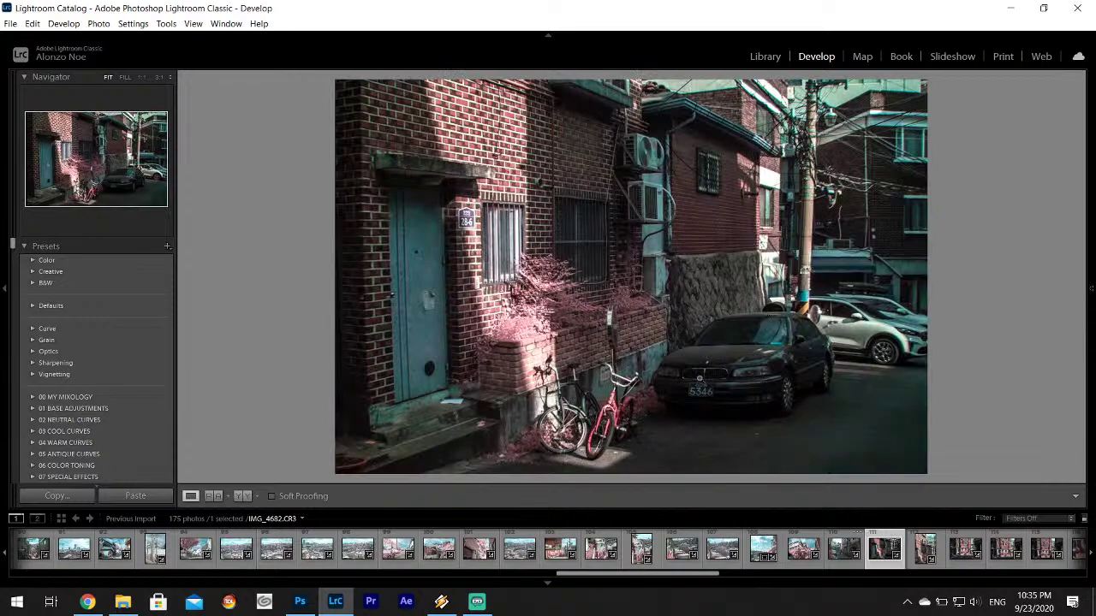
pyautogui.moveTo(1090, 328)
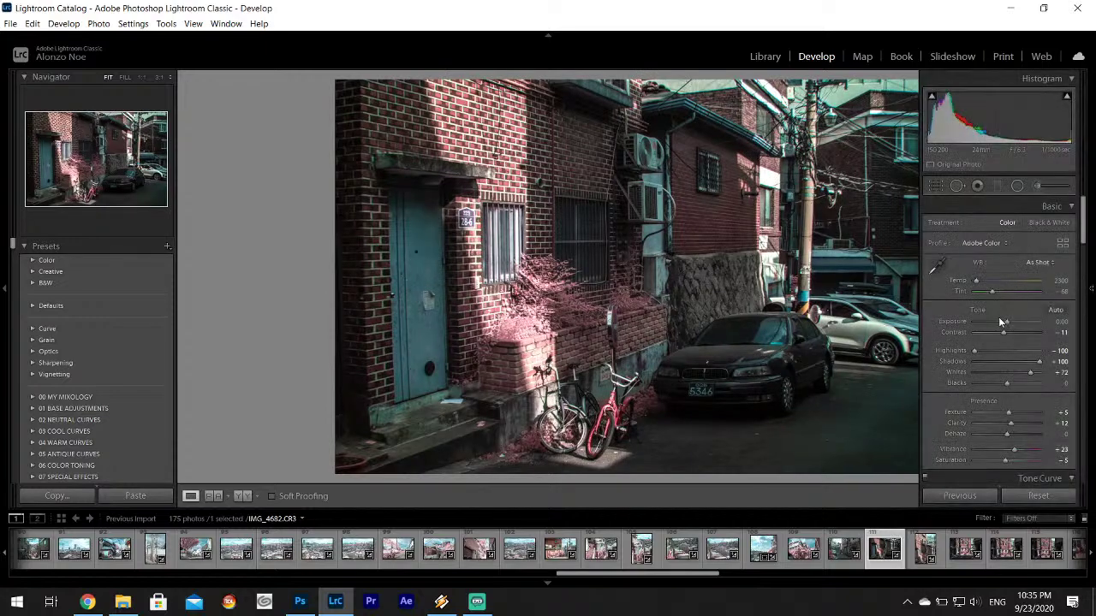
pyautogui.moveTo(1002, 321); pyautogui.dragTo(1014, 325)
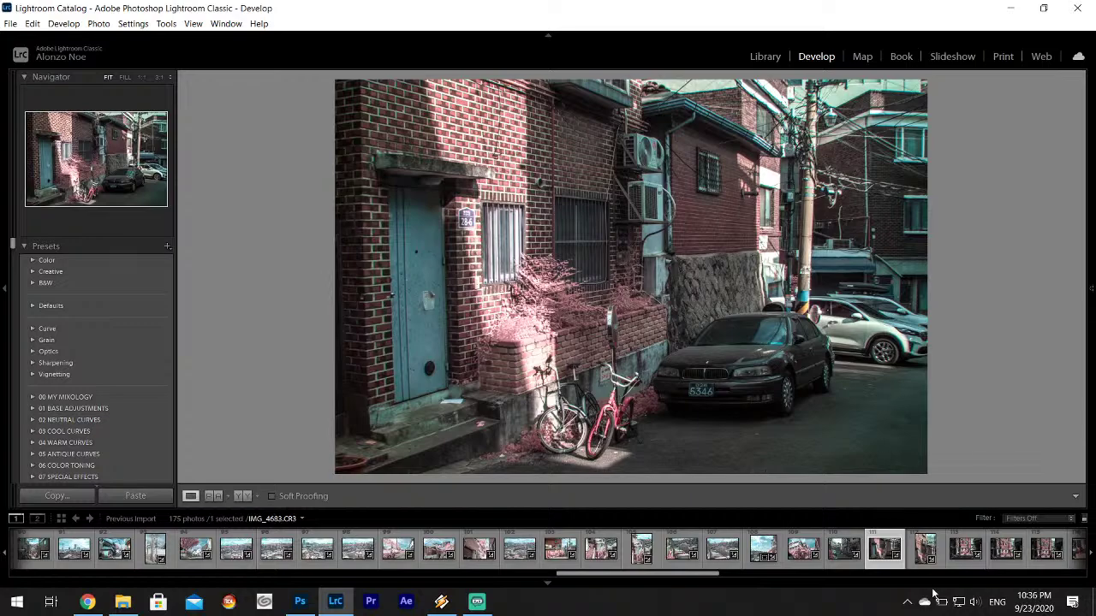
# - Open the vertical brick alley photo IMG_4683.CR3 and export it with the same export settings
pyautogui.click(925, 553)
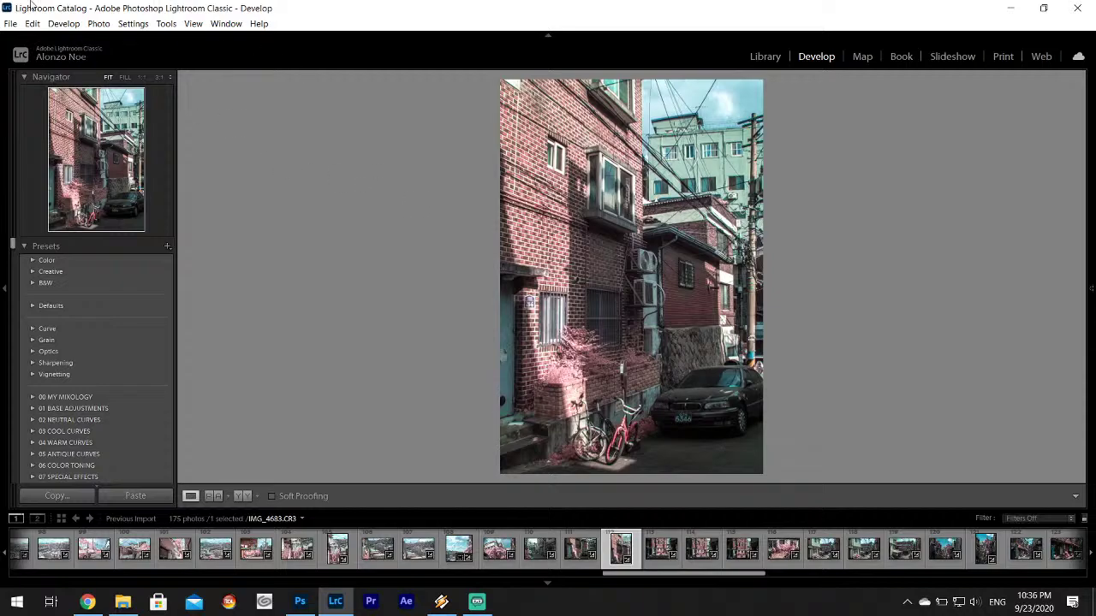
pyautogui.click(11, 23)
pyautogui.click(36, 192)
pyautogui.click(513, 469)
# - Open the red brick street corner photo IMG_4684.CR3 and lower its contrast to -19
pyautogui.click(661, 548)
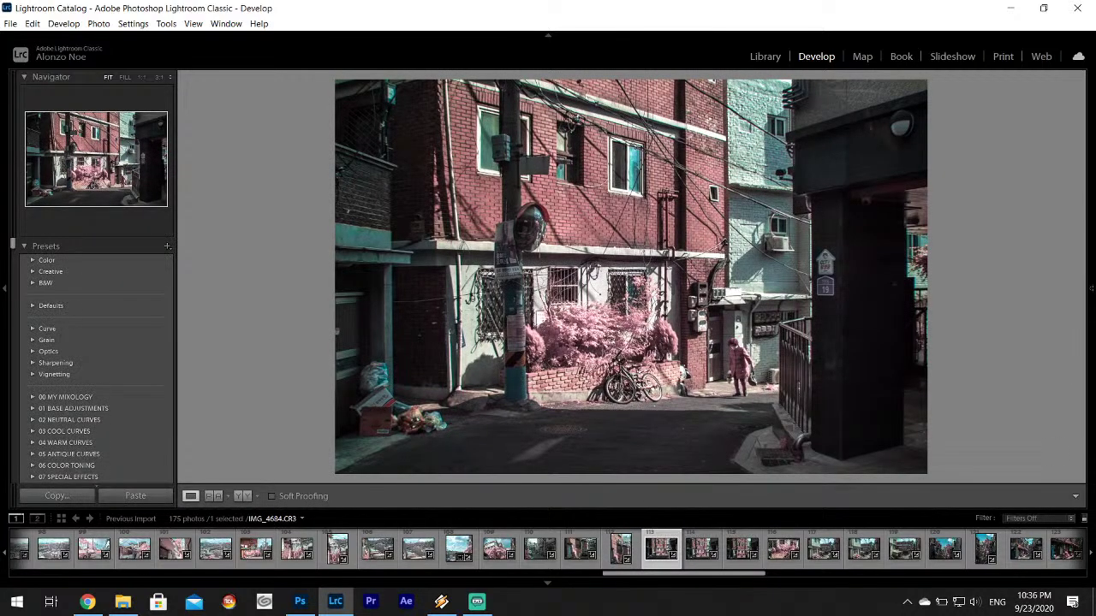
pyautogui.moveTo(1093, 239)
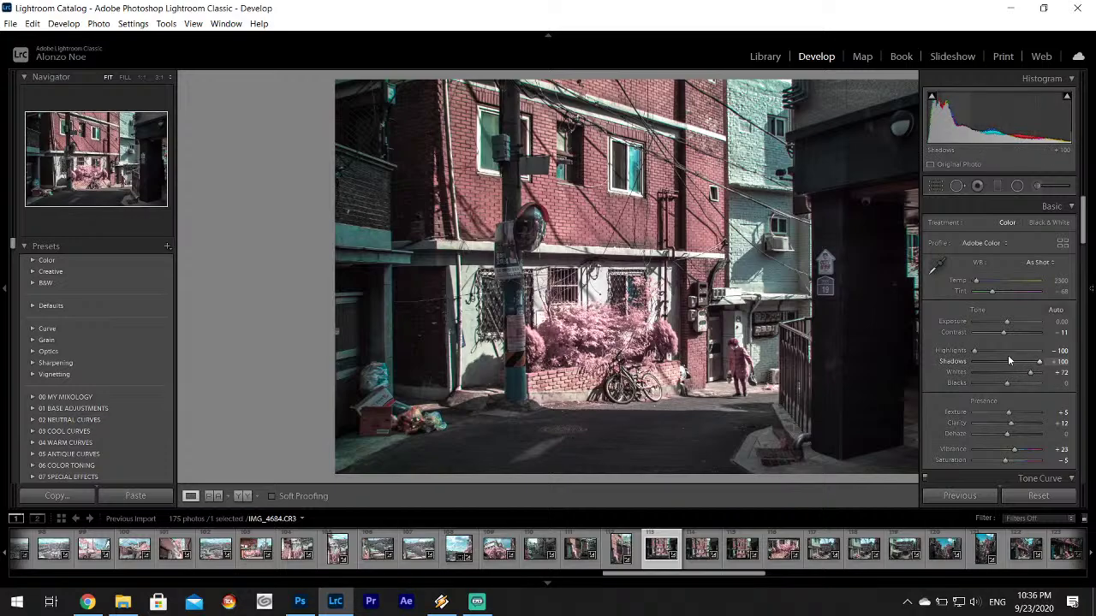
pyautogui.moveTo(1004, 334); pyautogui.dragTo(1002, 331)
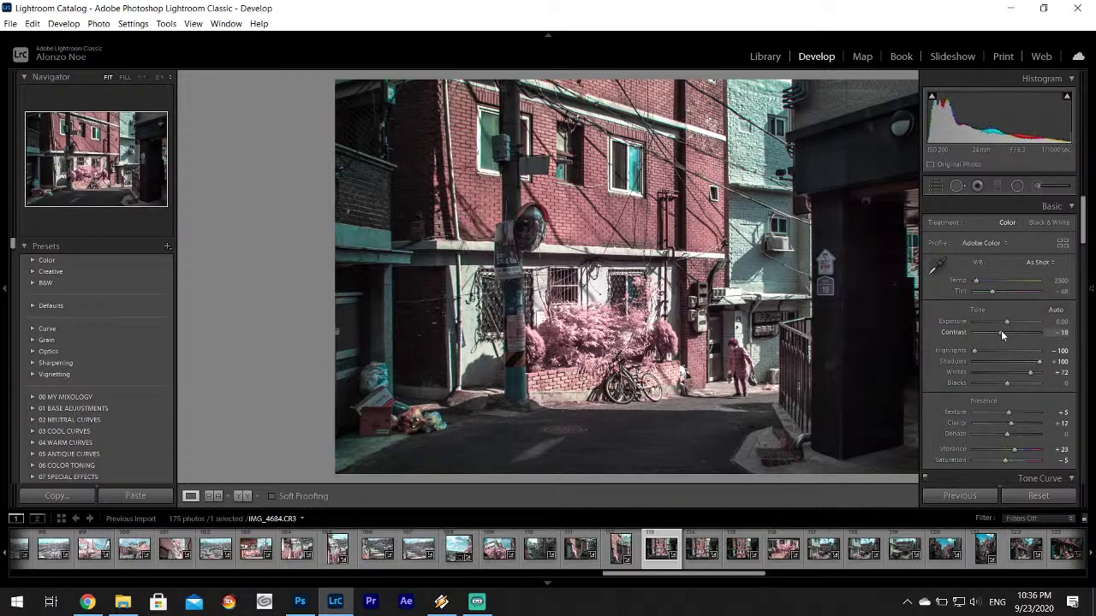
# - Crop the red brick street corner photo to a 1 x 1 square, shifting the image slightly right within the frame
pyautogui.click(938, 187)
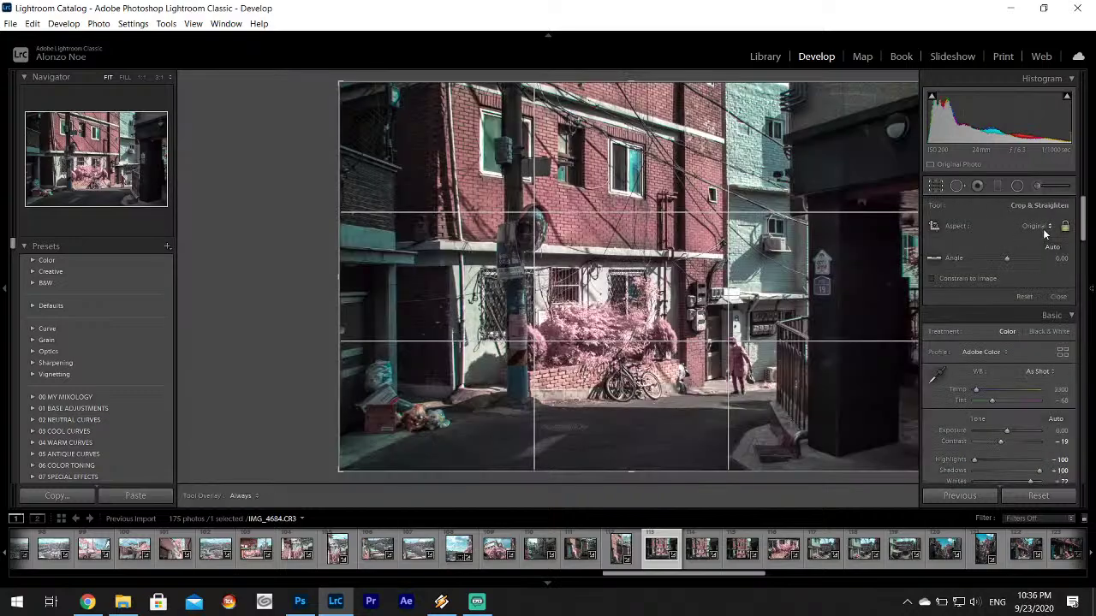
pyautogui.click(1036, 226)
pyautogui.click(948, 298)
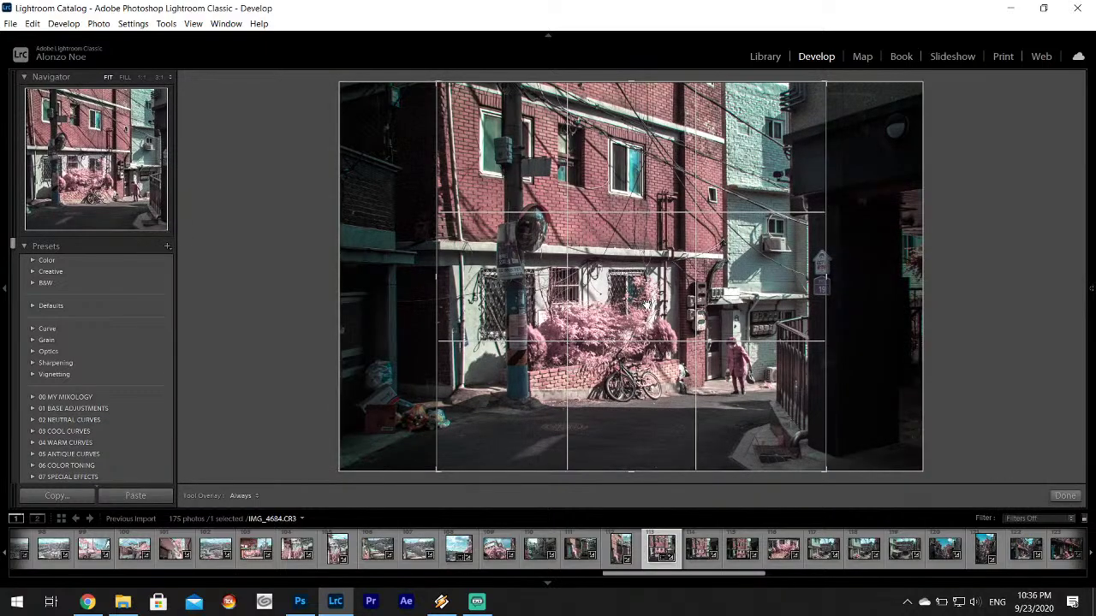
pyautogui.moveTo(648, 310); pyautogui.dragTo(660, 312)
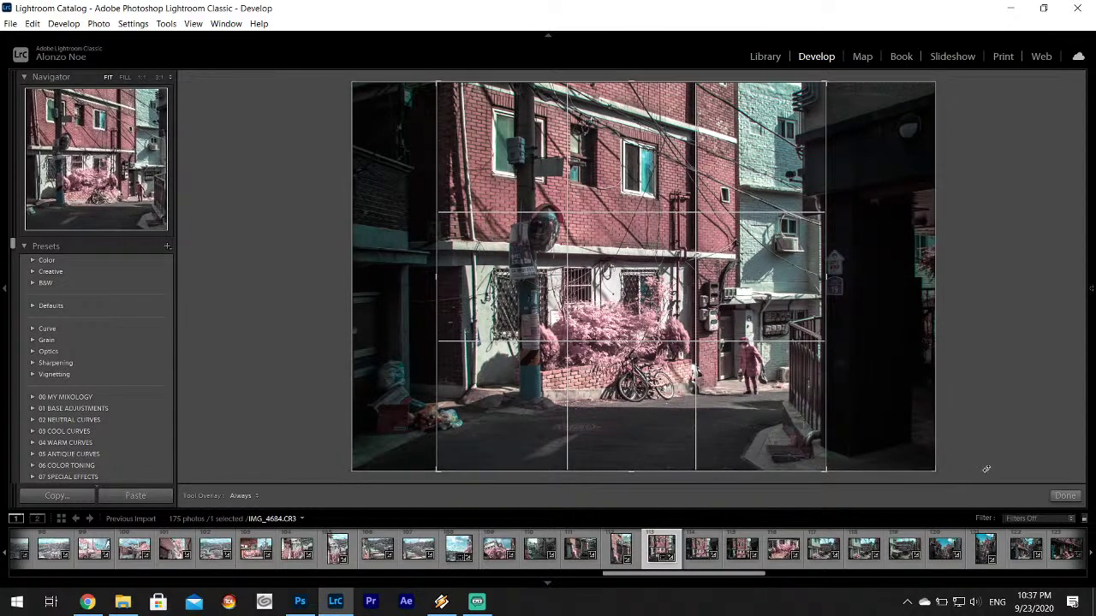
pyautogui.click(1065, 496)
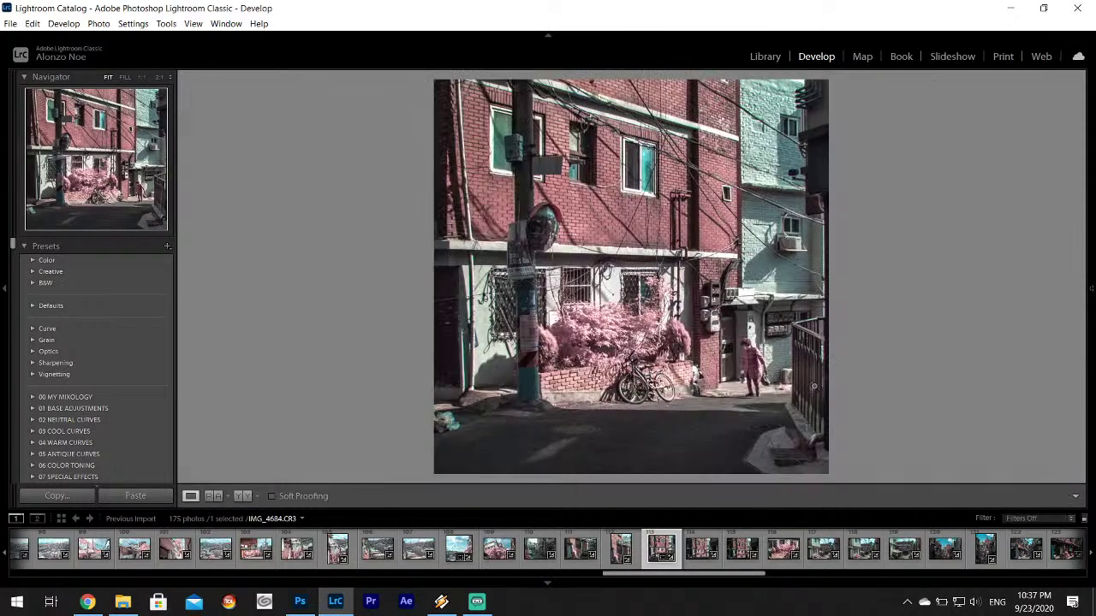
# - Set the blacks of the cropped street corner photo to -9
pyautogui.moveTo(1091, 359)
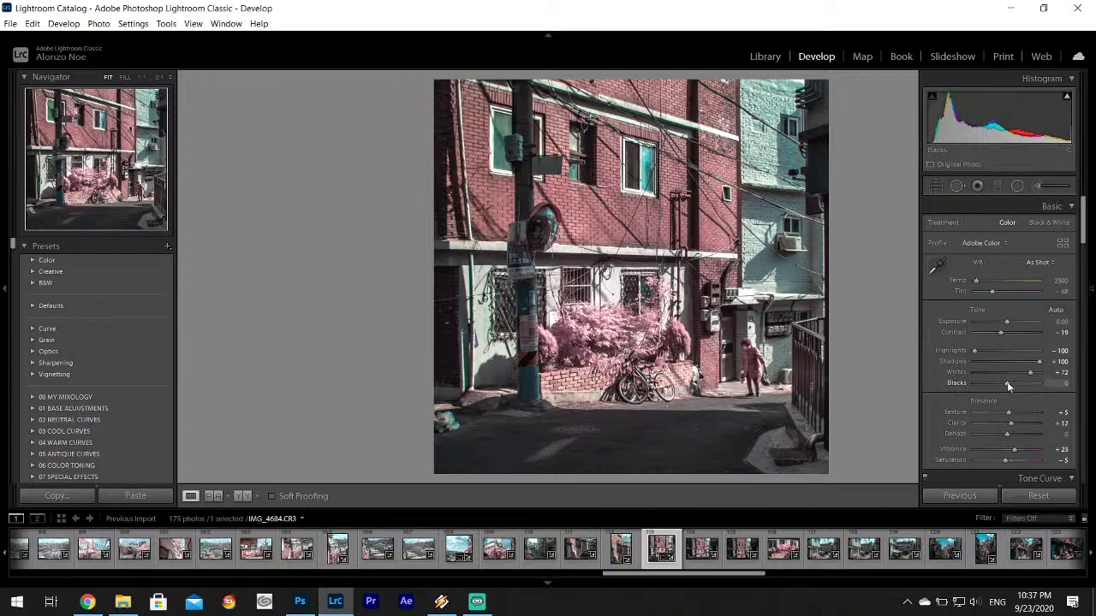
pyautogui.moveTo(1009, 387); pyautogui.dragTo(1005, 388)
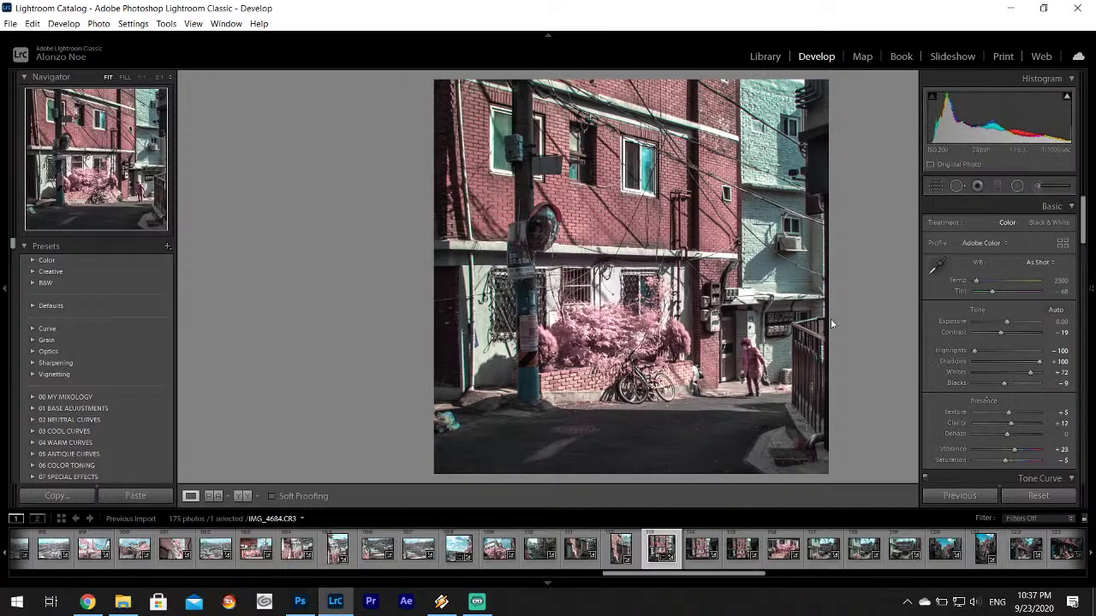
pyautogui.press('F8')
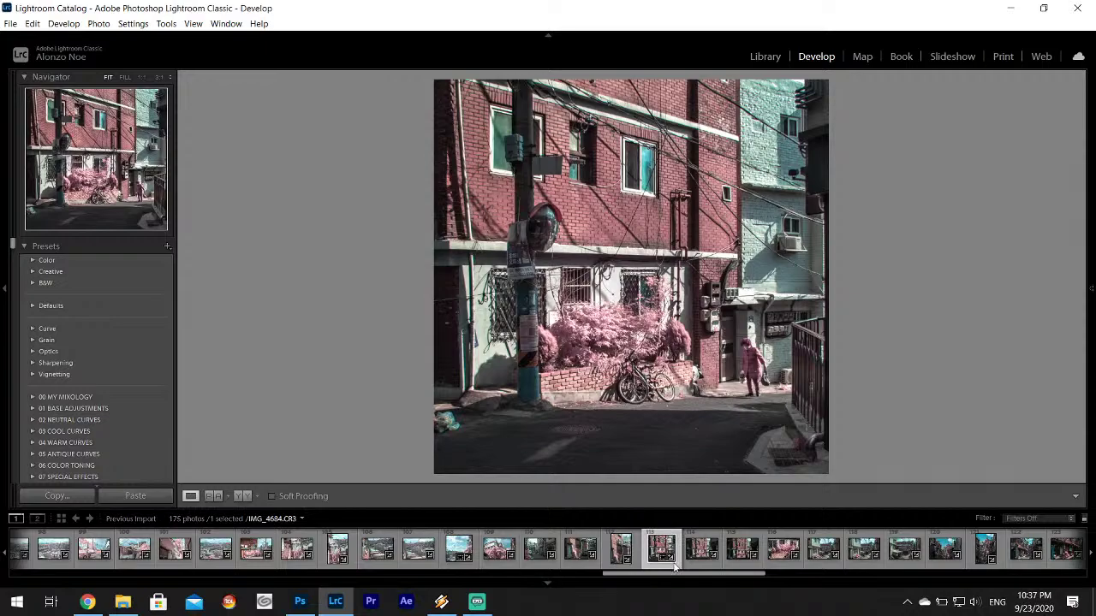
# - Export the street corner photo IMG_4684.CR3 with the same export settings
pyautogui.click(704, 560)
pyautogui.click(10, 23)
pyautogui.click(54, 191)
pyautogui.click(511, 469)
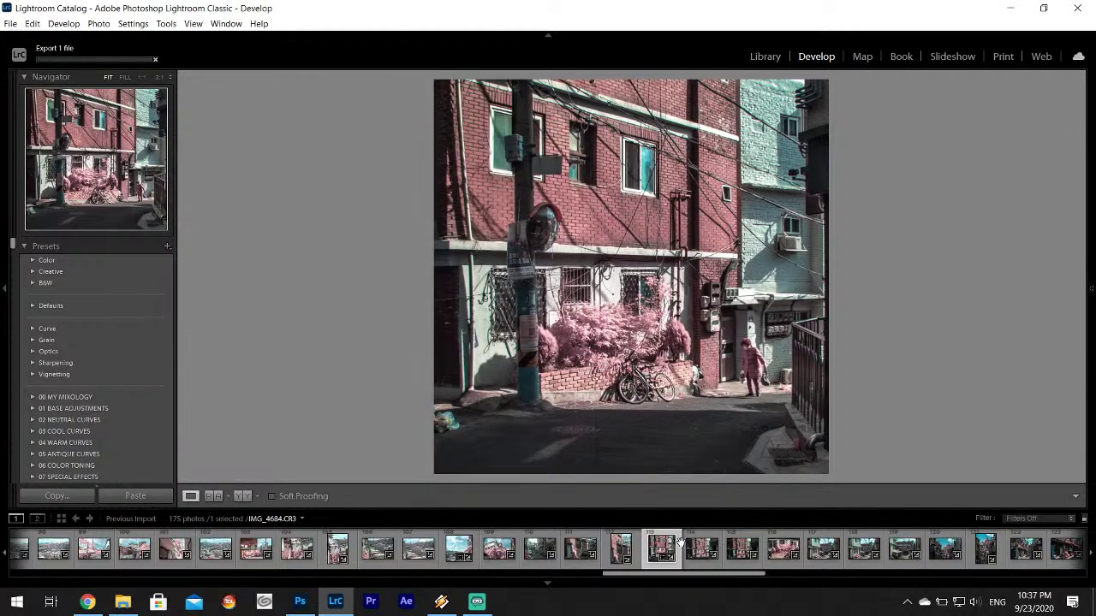
# - Review the following photos one by one, from the other red brick corner shots through the vertical church street view IMG_4692.CR3
pyautogui.click(693, 549)
pyautogui.click(743, 555)
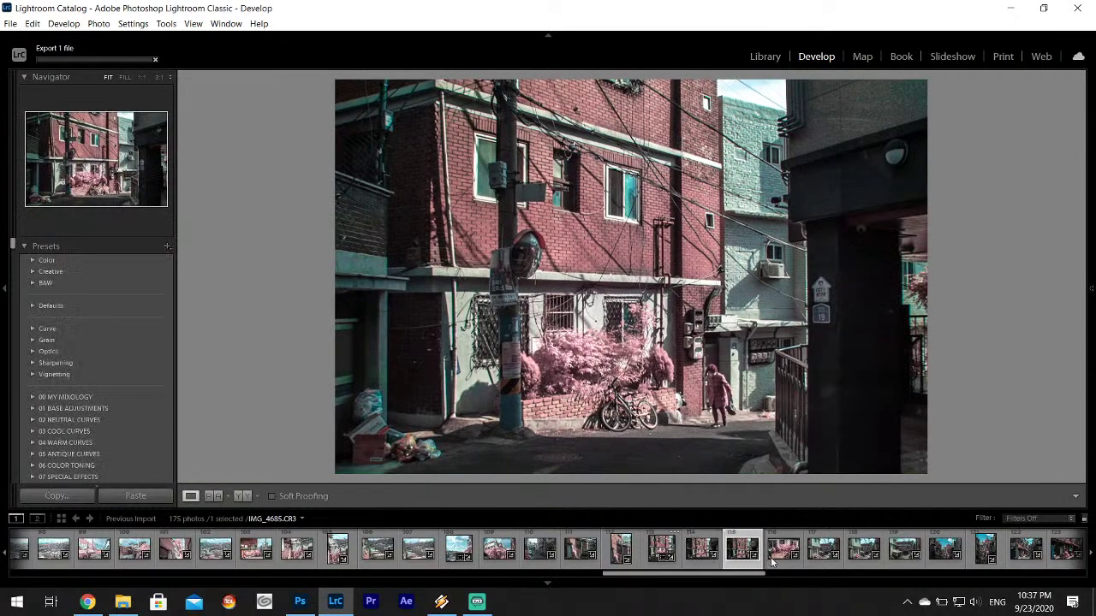
pyautogui.click(772, 554)
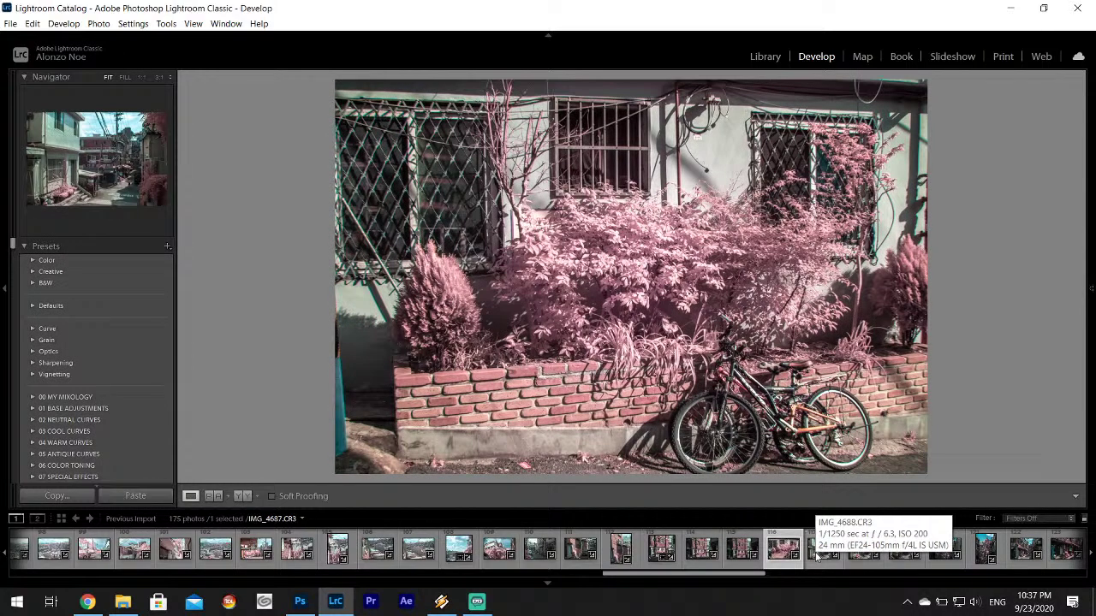
pyautogui.click(818, 555)
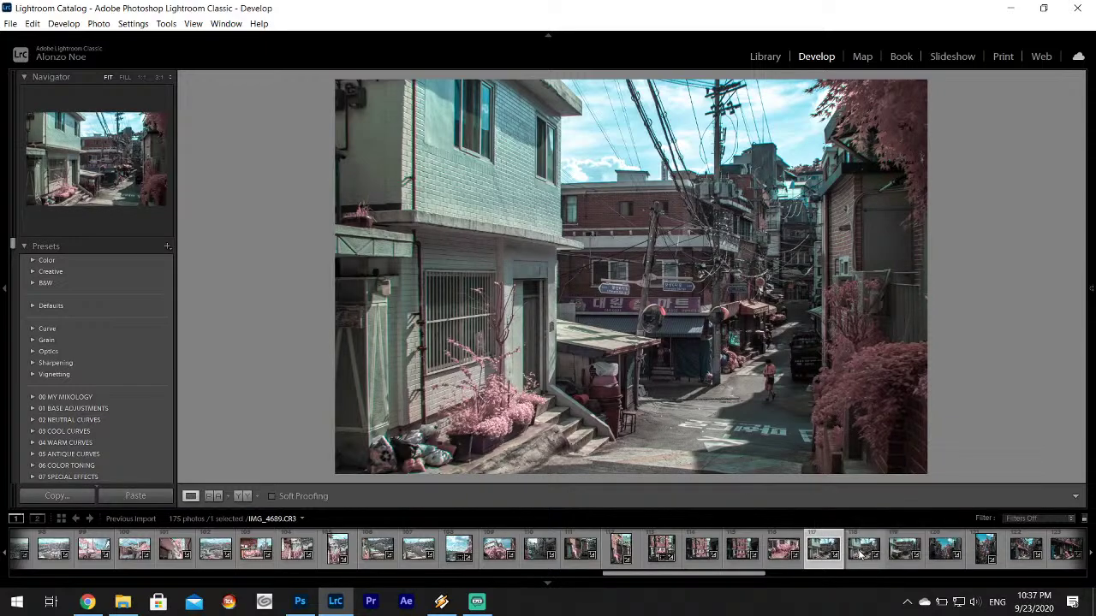
pyautogui.click(903, 553)
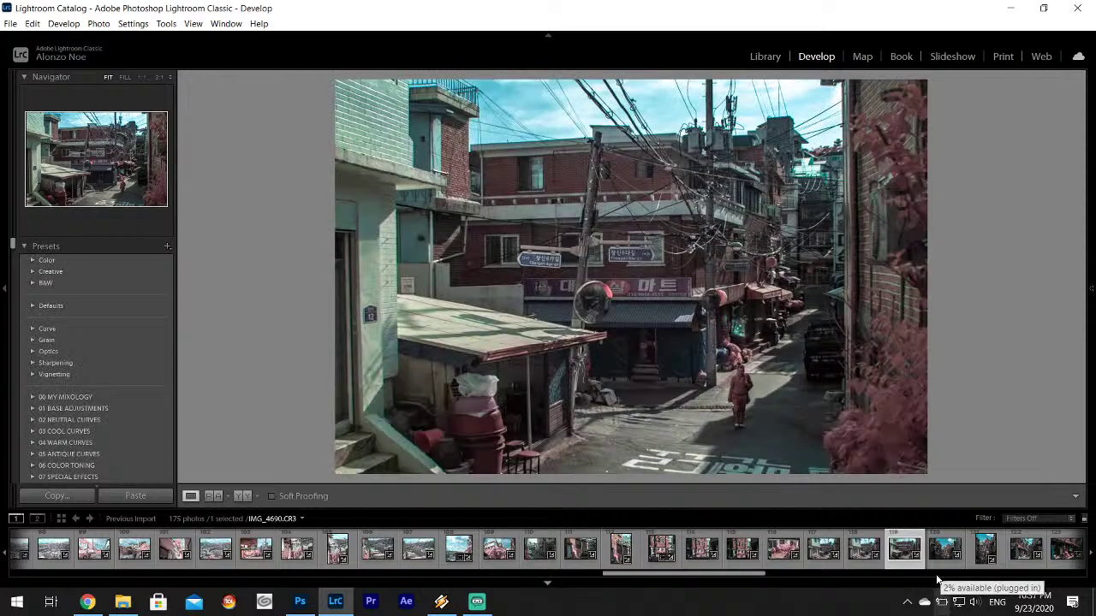
pyautogui.click(942, 555)
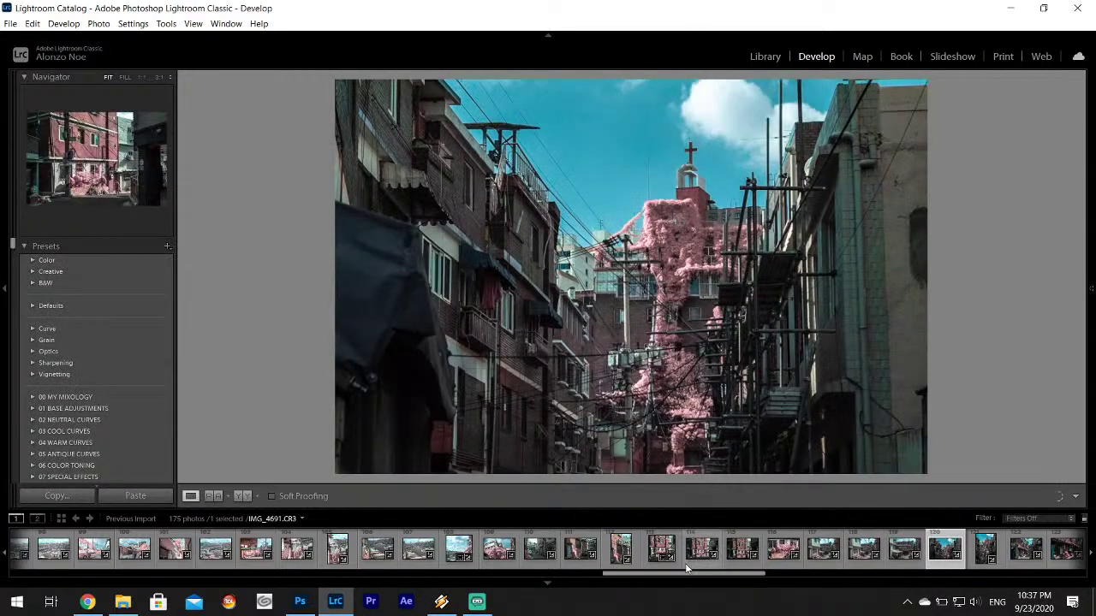
pyautogui.moveTo(710, 575); pyautogui.dragTo(733, 575)
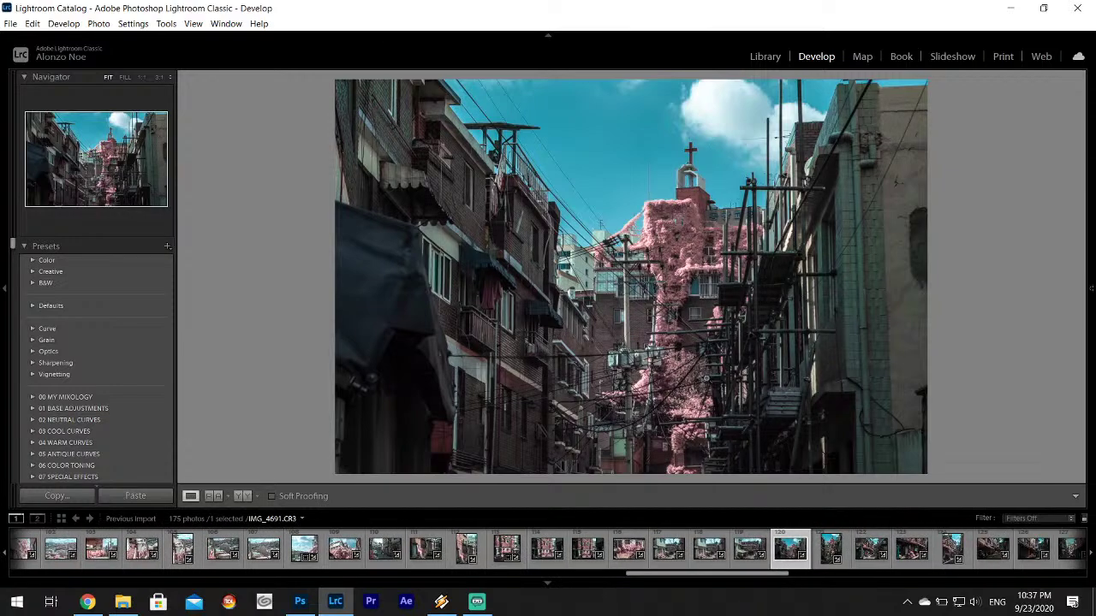
pyautogui.click(835, 547)
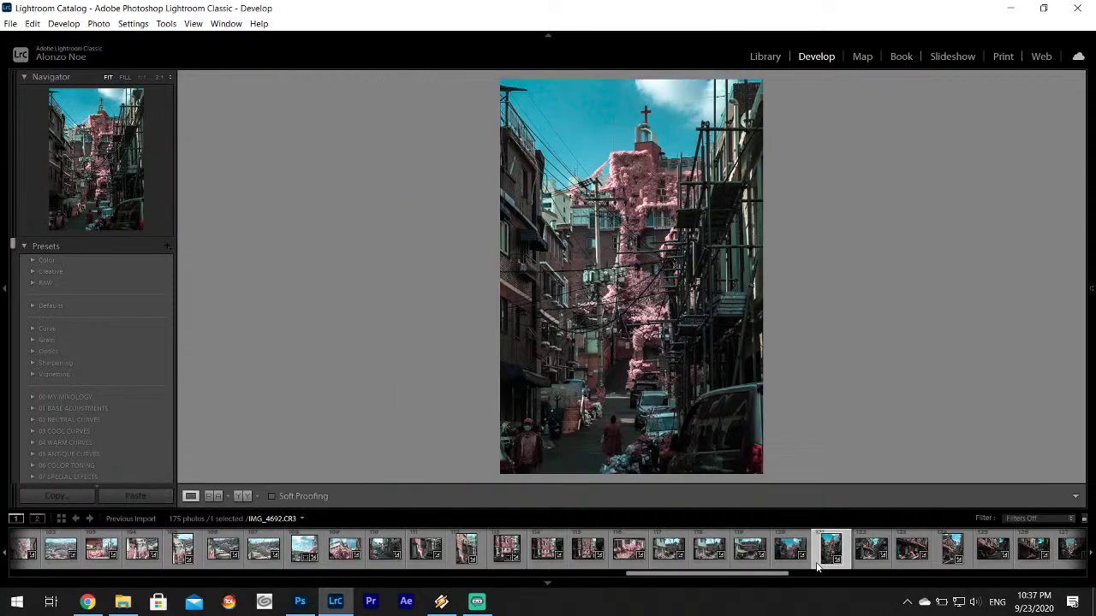
# - Return to the horizontal church street photo IMG_4691.CR3 and crop it to a 1 x 1 square, shifting the image slightly right within the frame
pyautogui.click(779, 557)
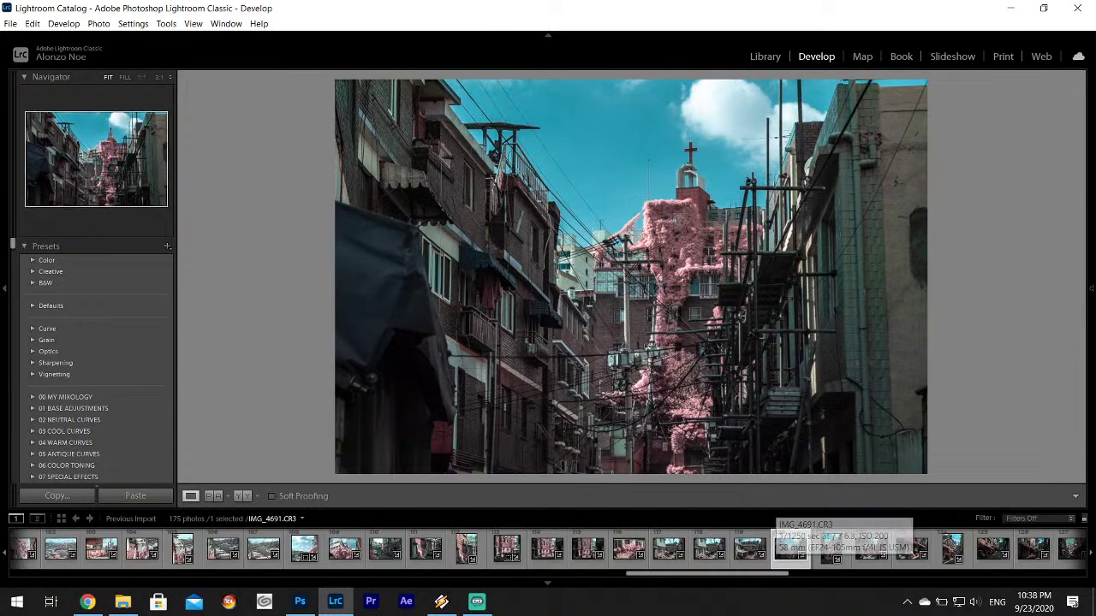
pyautogui.moveTo(1092, 256)
pyautogui.click(936, 184)
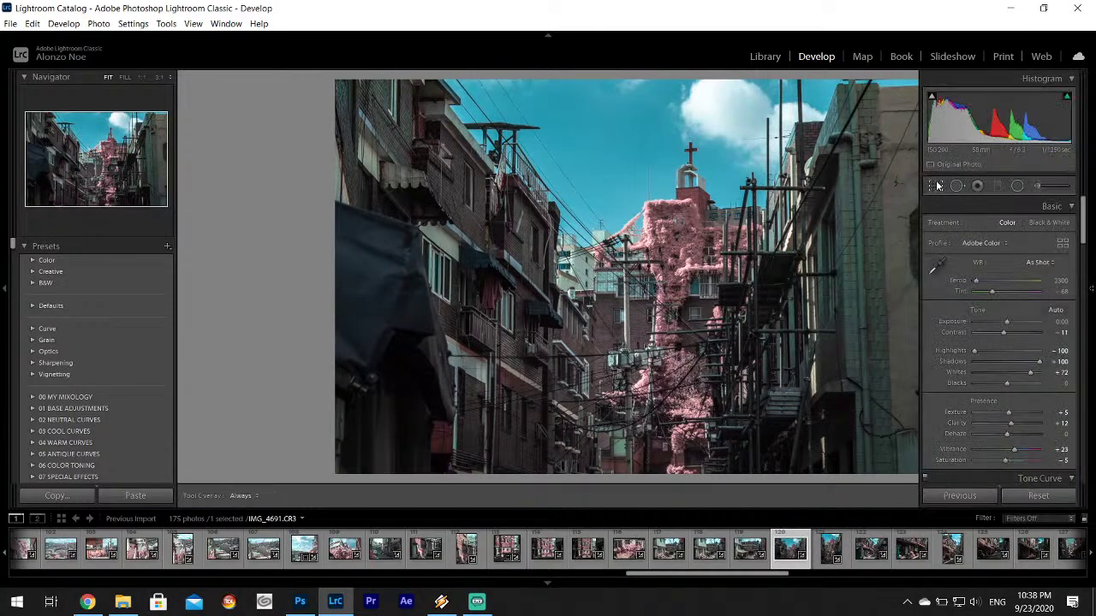
pyautogui.click(1036, 226)
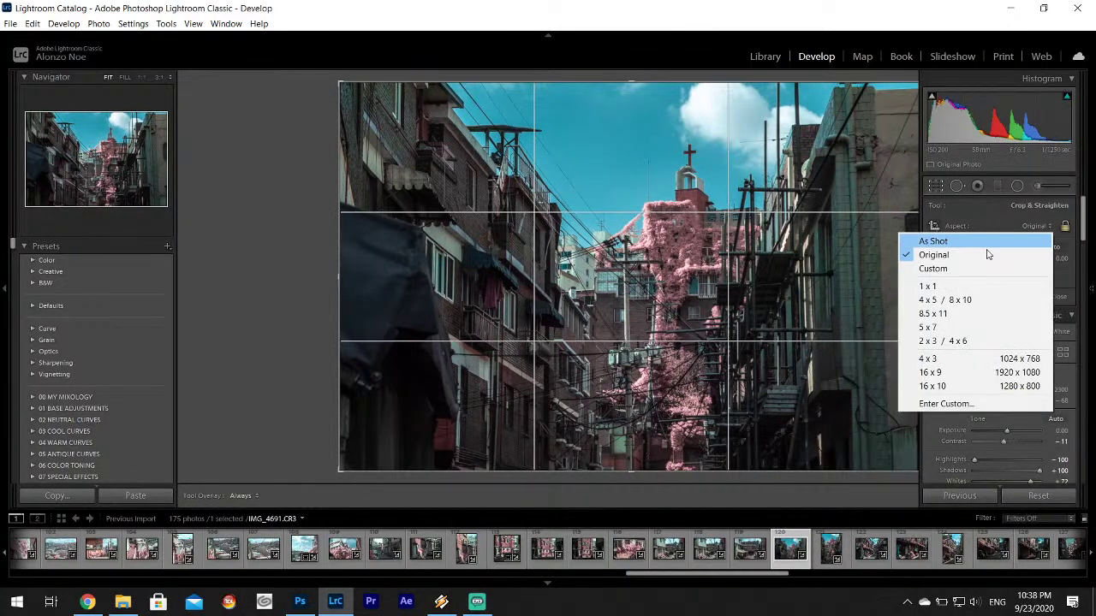
pyautogui.click(942, 286)
pyautogui.moveTo(669, 358)
pyautogui.mouseDown()
pyautogui.moveTo(647, 367)
pyautogui.moveTo(682, 367)
pyautogui.mouseUp()
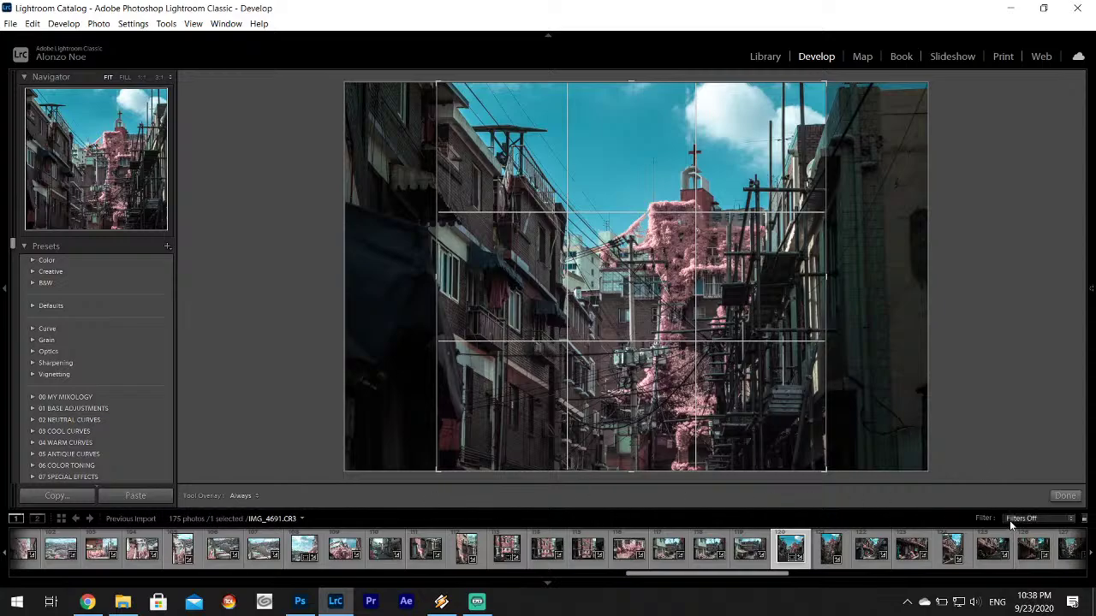
pyautogui.click(1066, 496)
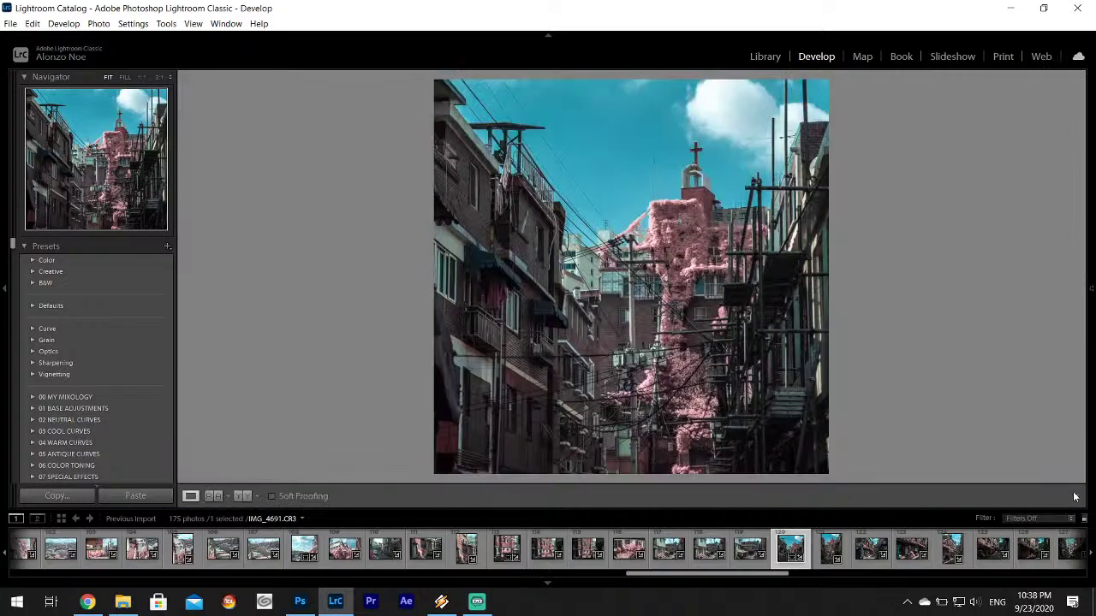
# - Raise the exposure of the cropped church street photo moderately
pyautogui.moveTo(658, 360); pyautogui.dragTo(638, 191)
pyautogui.moveTo(1091, 289)
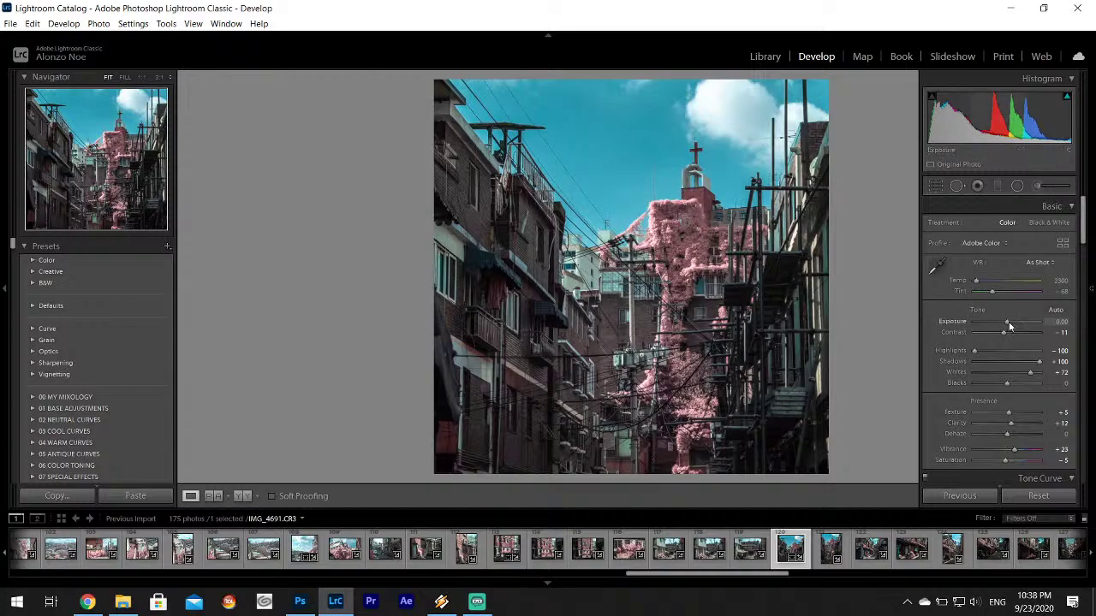
pyautogui.moveTo(1008, 324); pyautogui.dragTo(1014, 325)
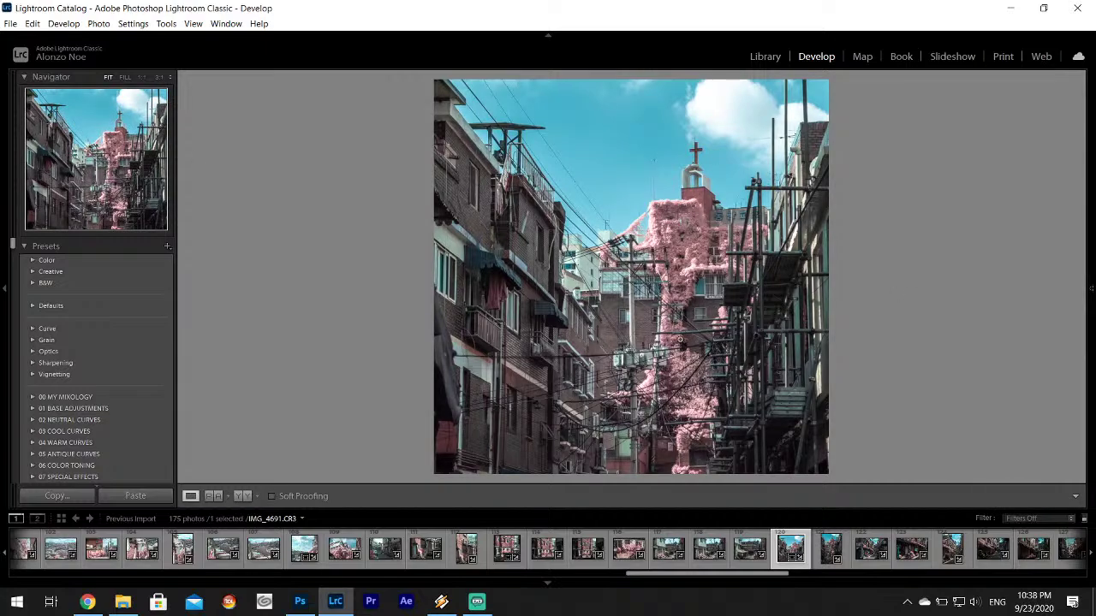
# - Export the church street photo IMG_4691.CR3 to the Infrared subfolder on the Desktop
pyautogui.click(7, 23)
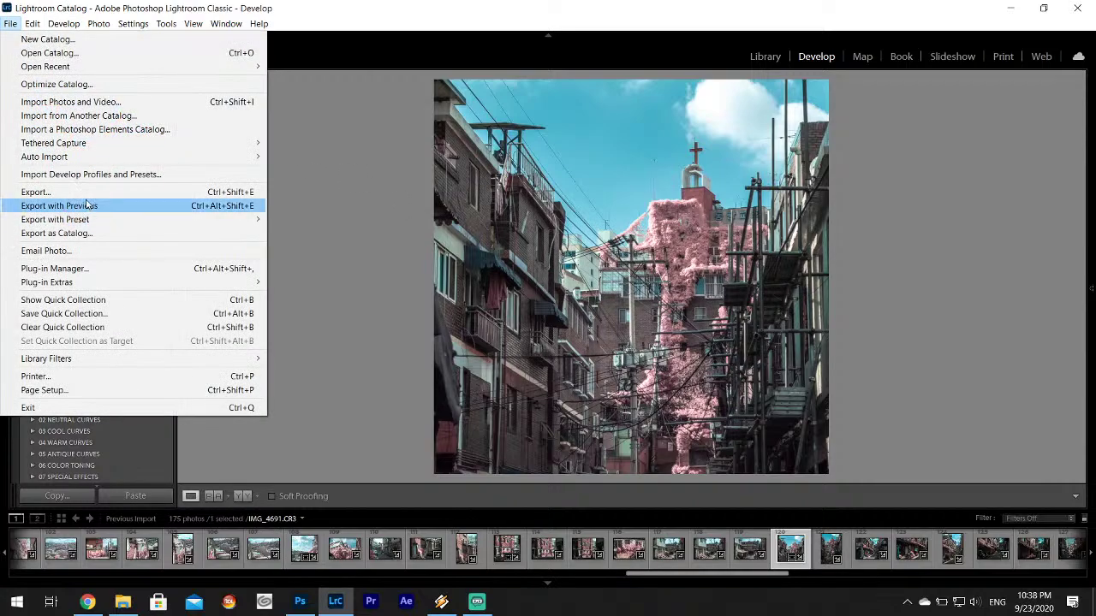
pyautogui.click(77, 189)
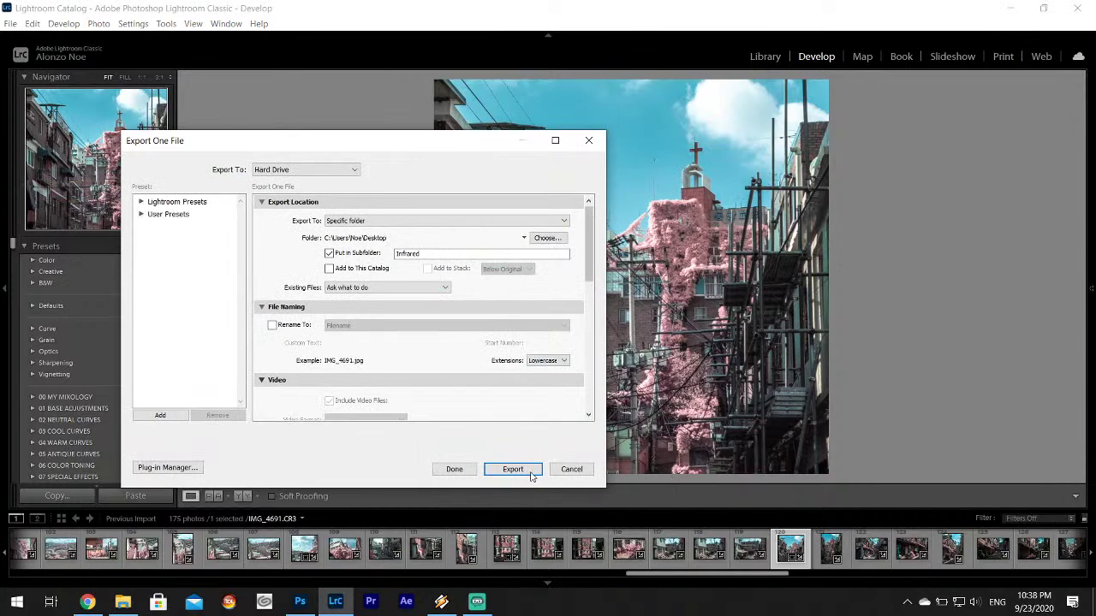
pyautogui.click(513, 469)
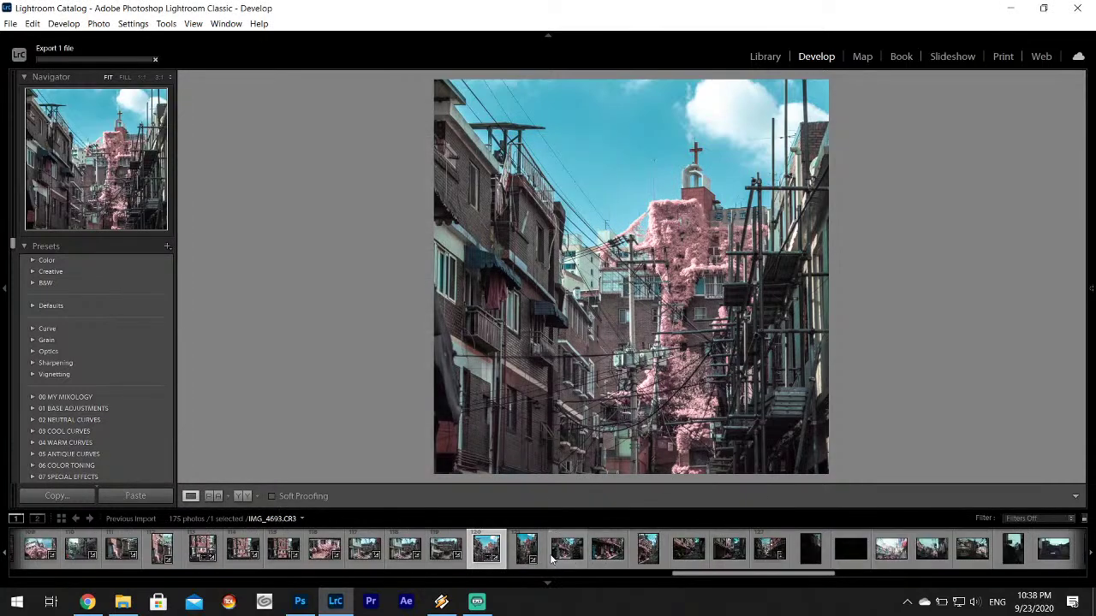
# - Compare the next two alley photos, open IMG_4693.CR3 with the parked truck, and set its exposure to +0.79 and luminance noise reduction to 12
pyautogui.click(554, 555)
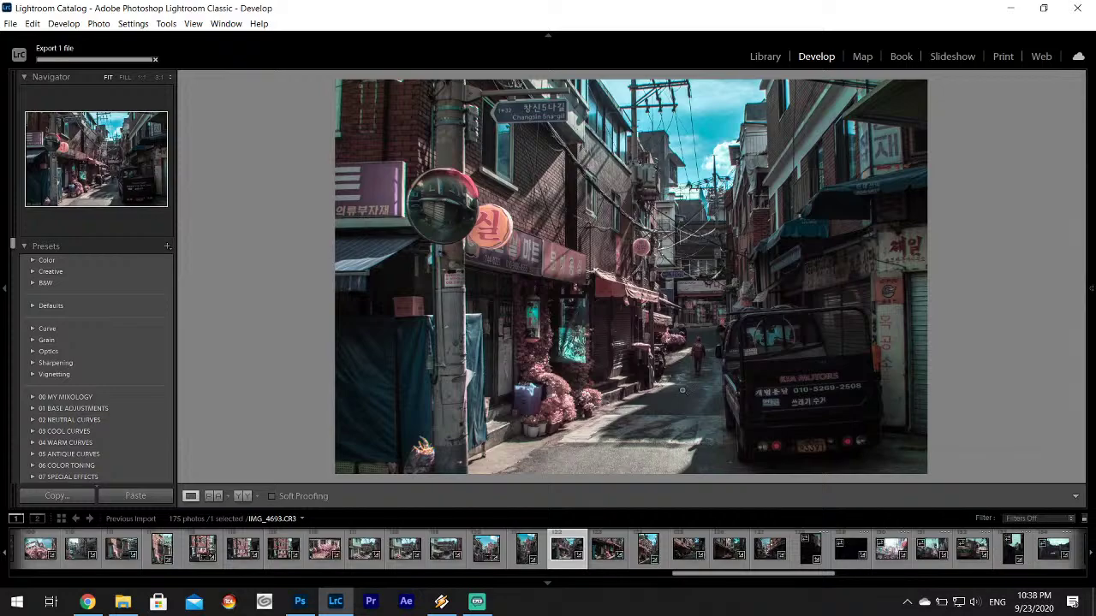
pyautogui.click(614, 555)
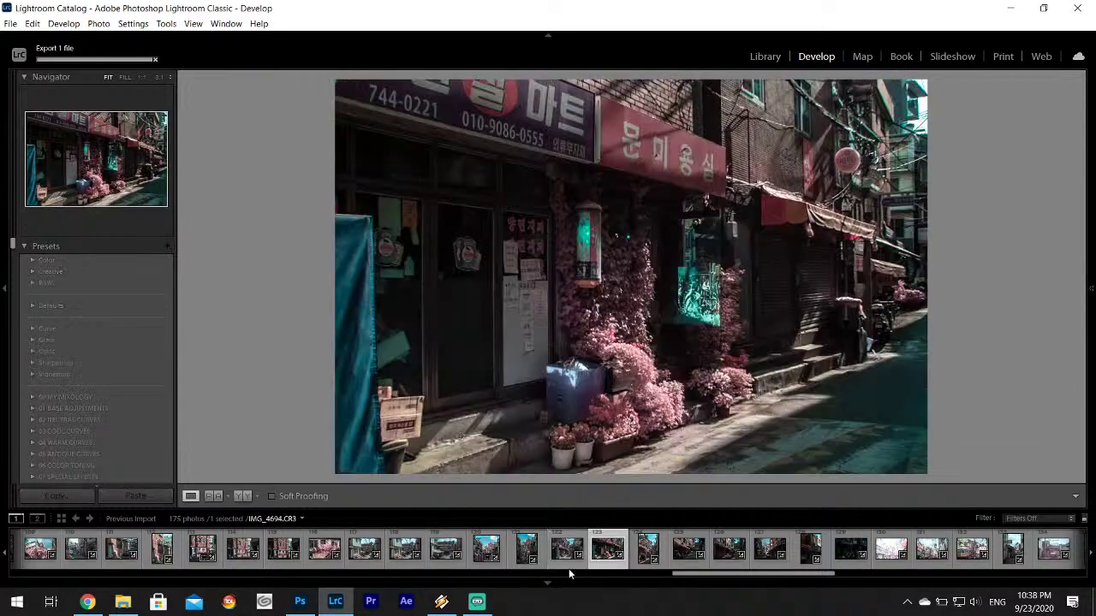
pyautogui.click(567, 552)
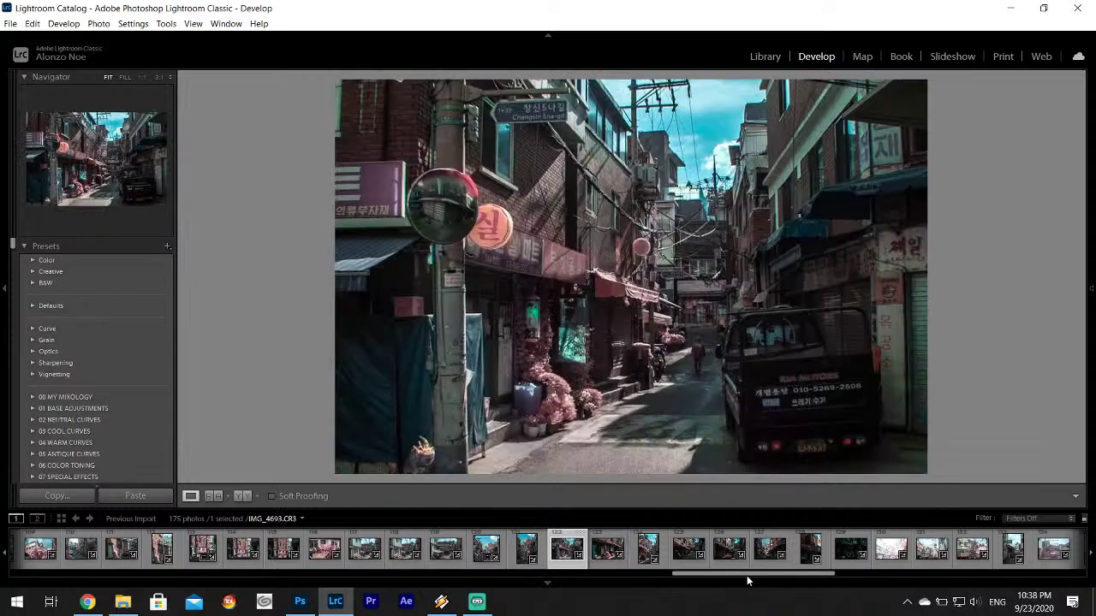
pyautogui.moveTo(1092, 334)
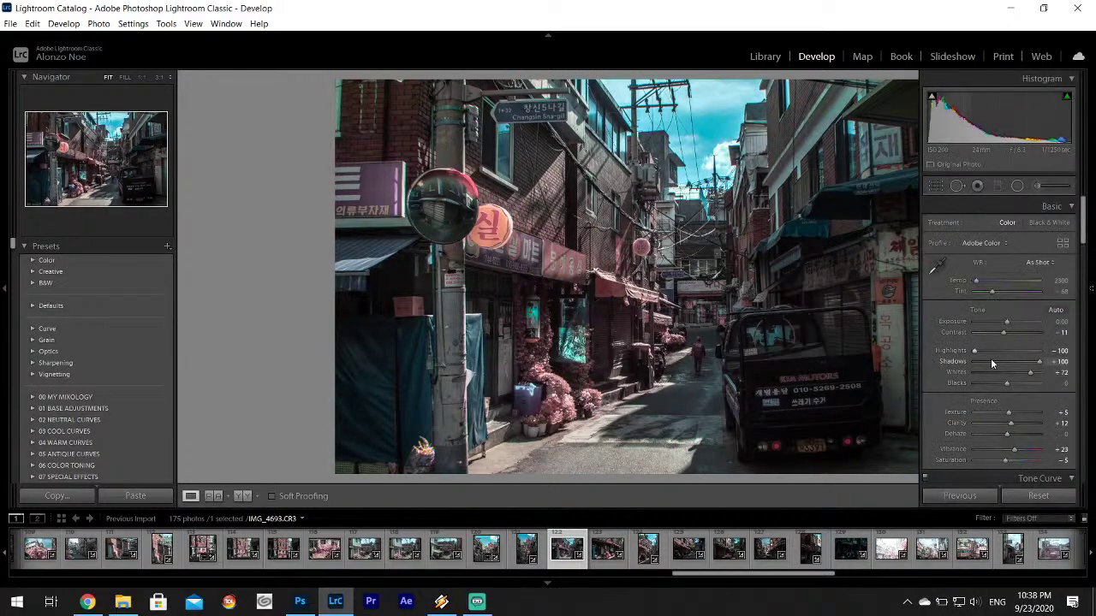
pyautogui.moveTo(1007, 322); pyautogui.dragTo(1013, 321)
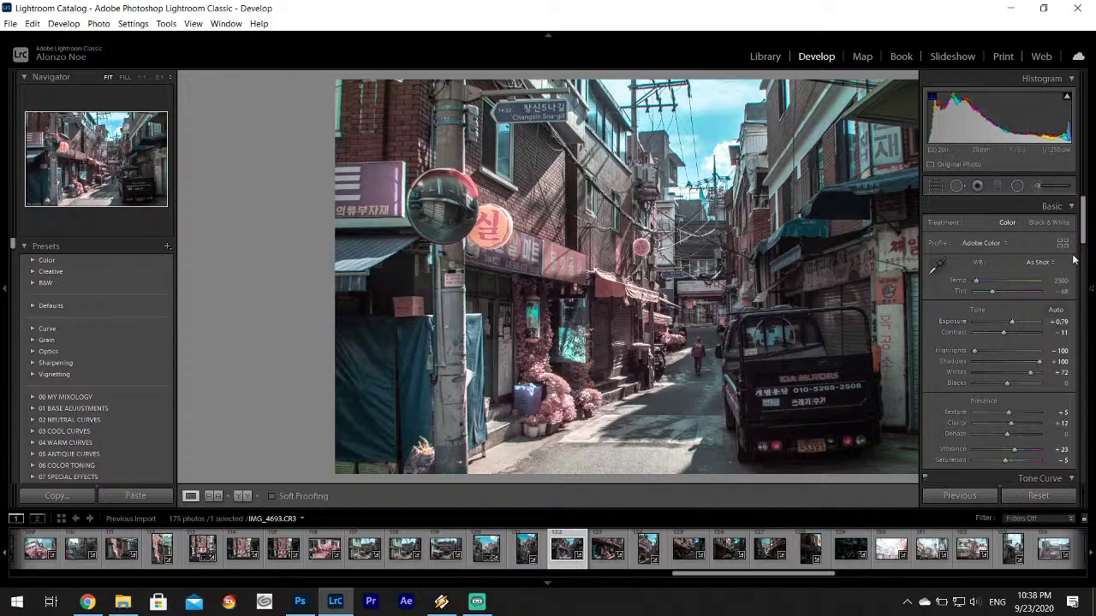
pyautogui.moveTo(1084, 227); pyautogui.dragTo(1092, 348)
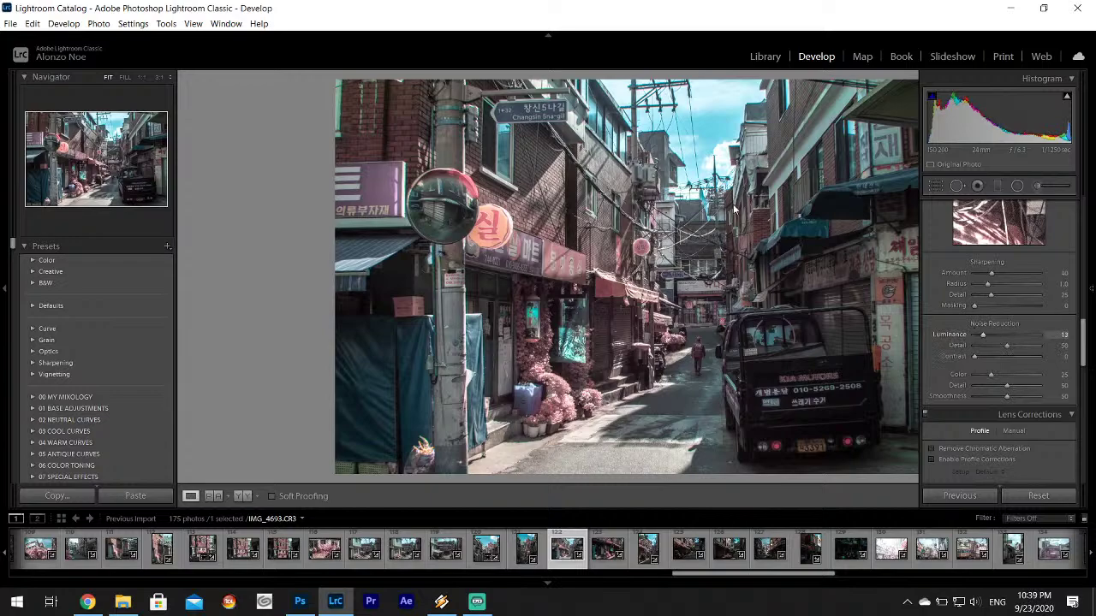
pyautogui.press('F8')
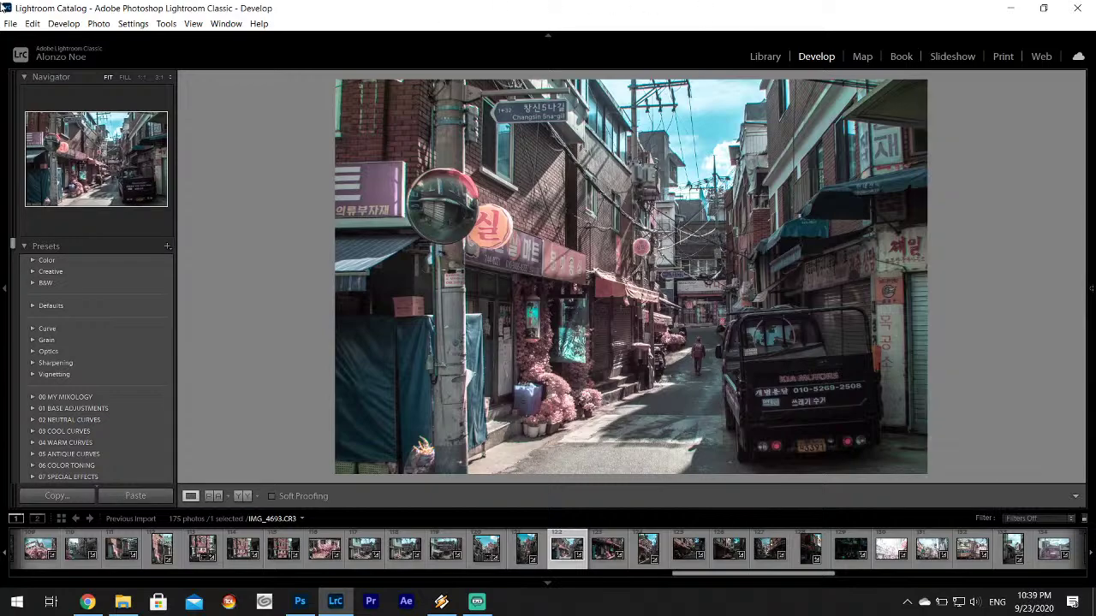
# - Export the parked truck alley photo IMG_4693.CR3 with the same export settings
pyautogui.click(11, 23)
pyautogui.click(51, 194)
pyautogui.click(512, 472)
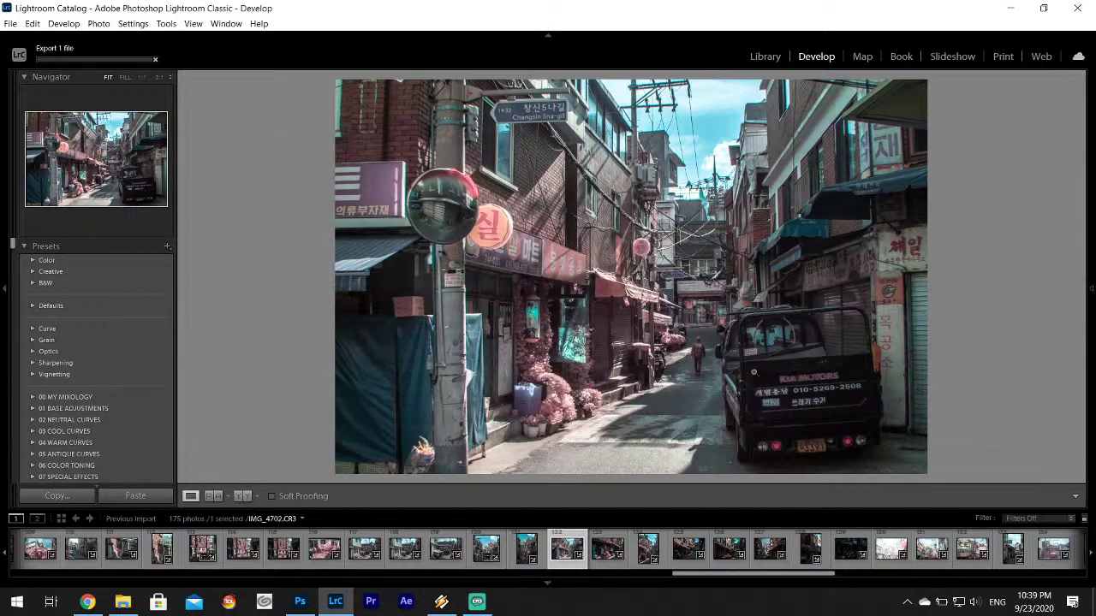
# - Open IMG_4694.CR3, the flower-lined shopfront photo, and set its exposure to +1.23
pyautogui.click(604, 561)
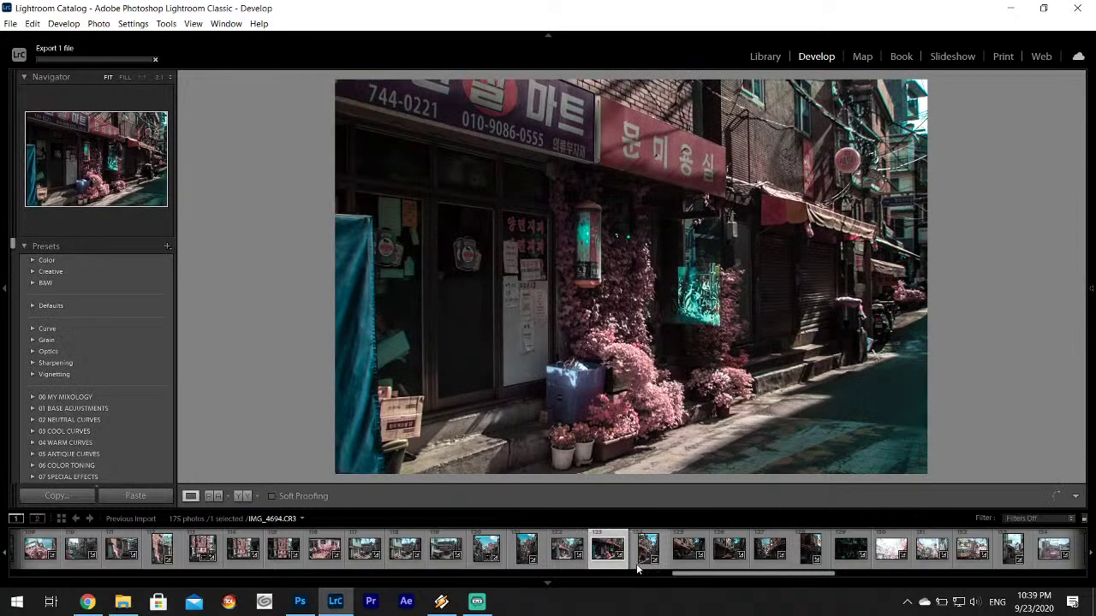
pyautogui.moveTo(1091, 257)
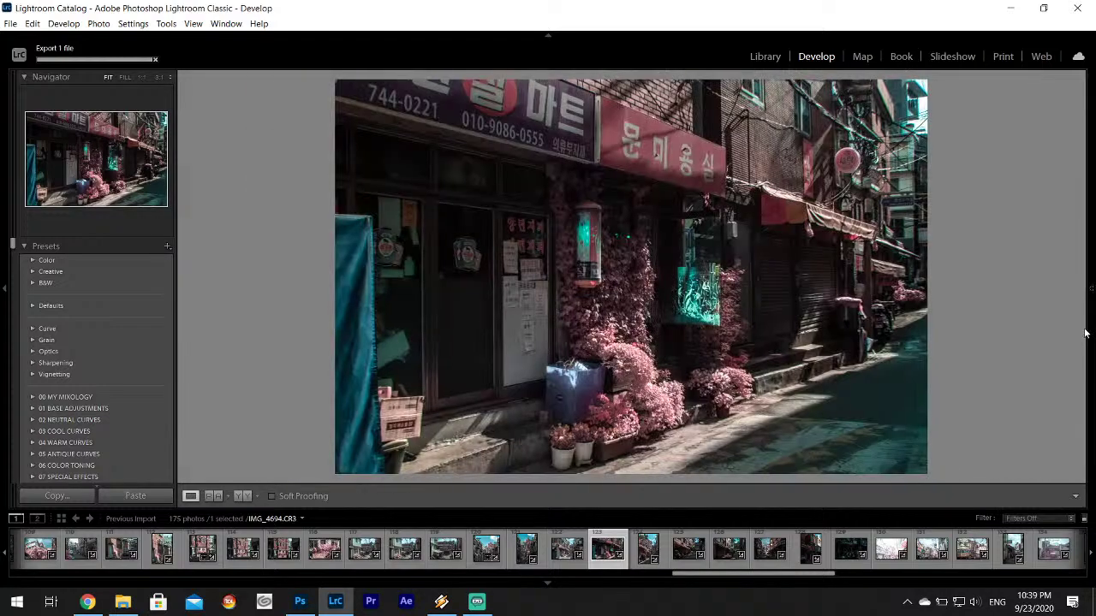
pyautogui.click(1091, 315)
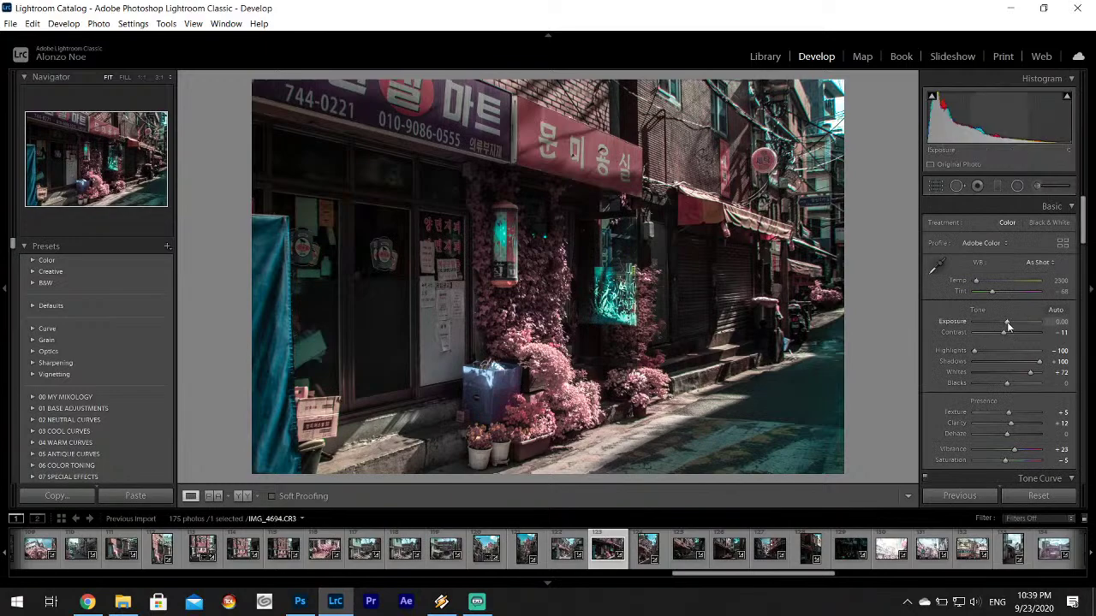
pyautogui.moveTo(1007, 322); pyautogui.dragTo(1016, 321)
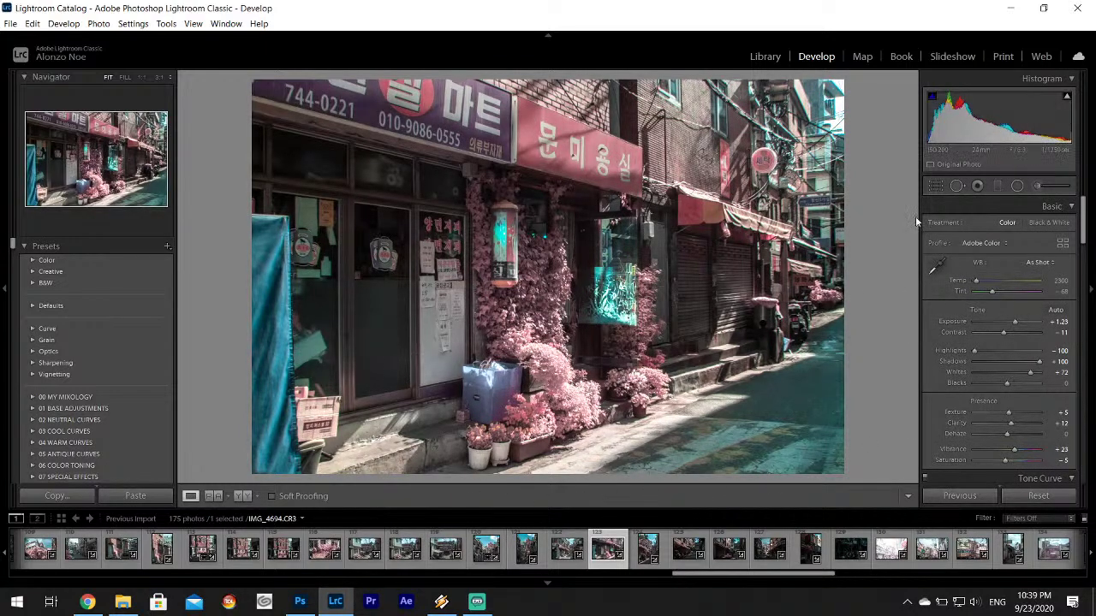
# - Crop the shopfront photo to a 1 x 1 square, shifting the frame towards the pink flowers and the street beyond
pyautogui.click(936, 185)
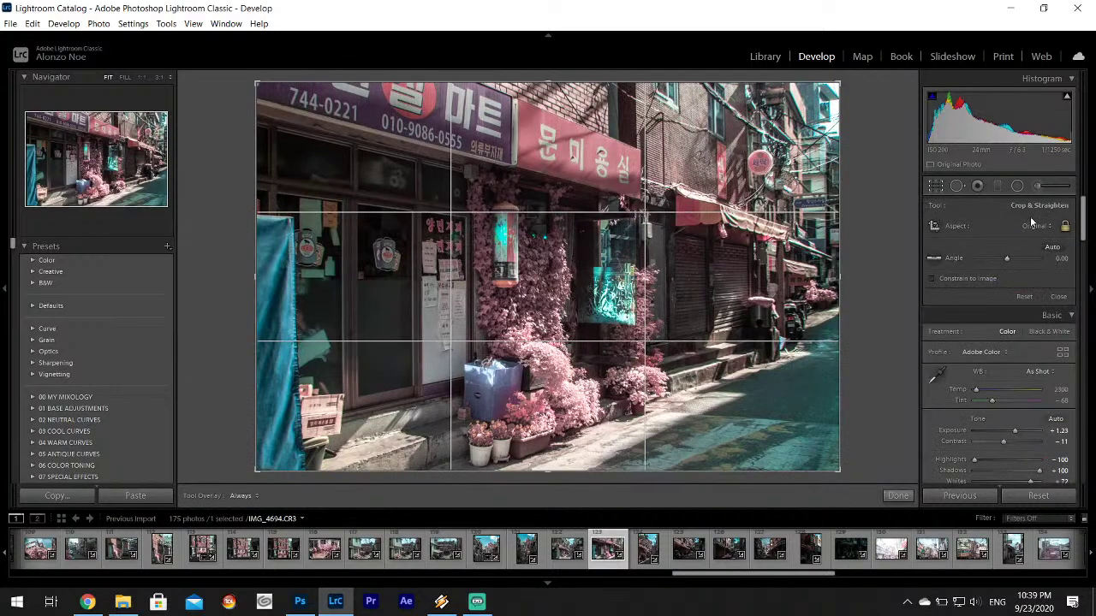
pyautogui.click(1033, 225)
pyautogui.click(950, 291)
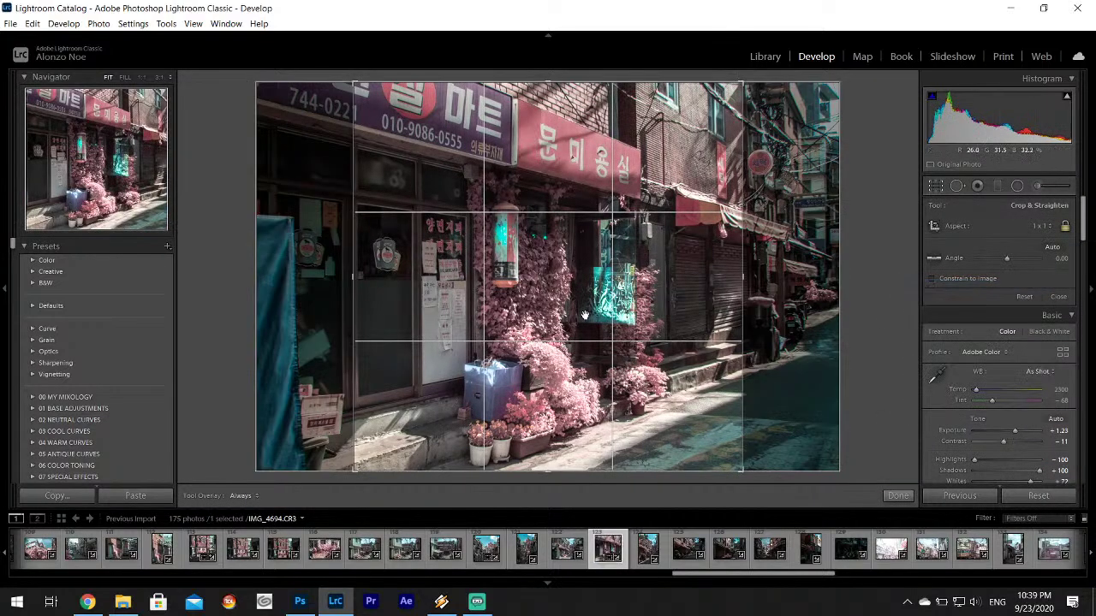
pyautogui.moveTo(585, 315); pyautogui.dragTo(531, 334)
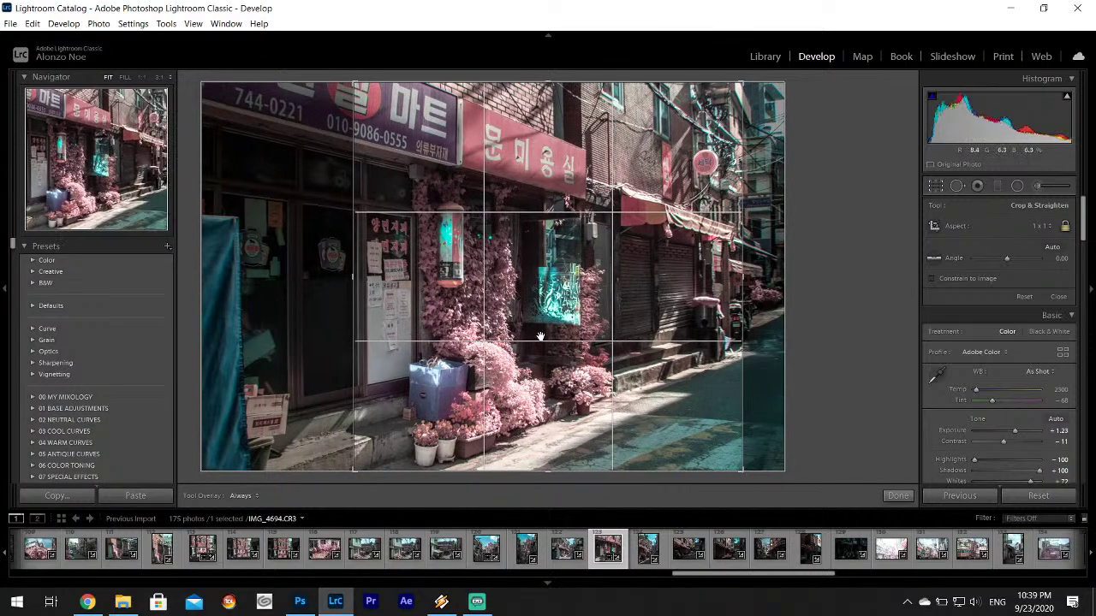
pyautogui.click(898, 495)
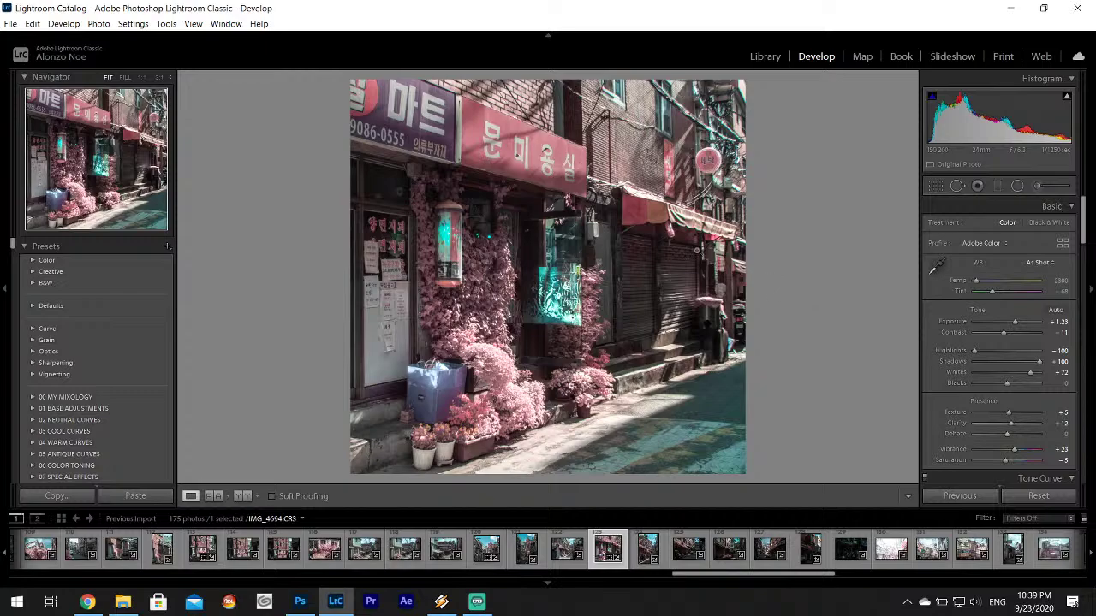
# - Set the exposure of the alley photos IMG_4695.CR3 to +0.70 and IMG_4696.CR3 to +1.32
pyautogui.click(634, 556)
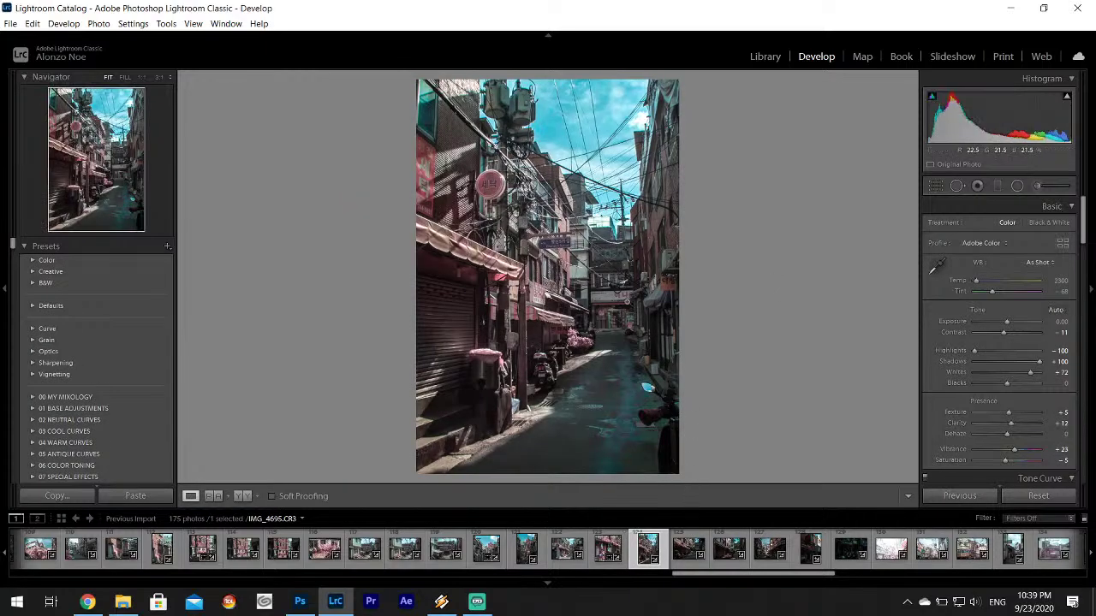
pyautogui.moveTo(1005, 321); pyautogui.dragTo(1011, 322)
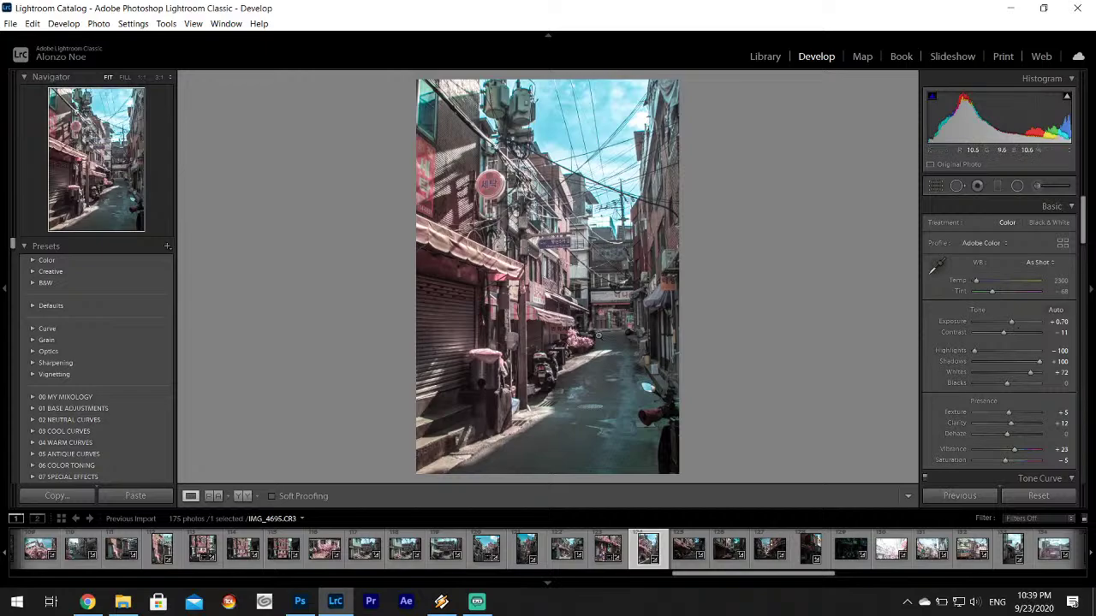
pyautogui.click(692, 550)
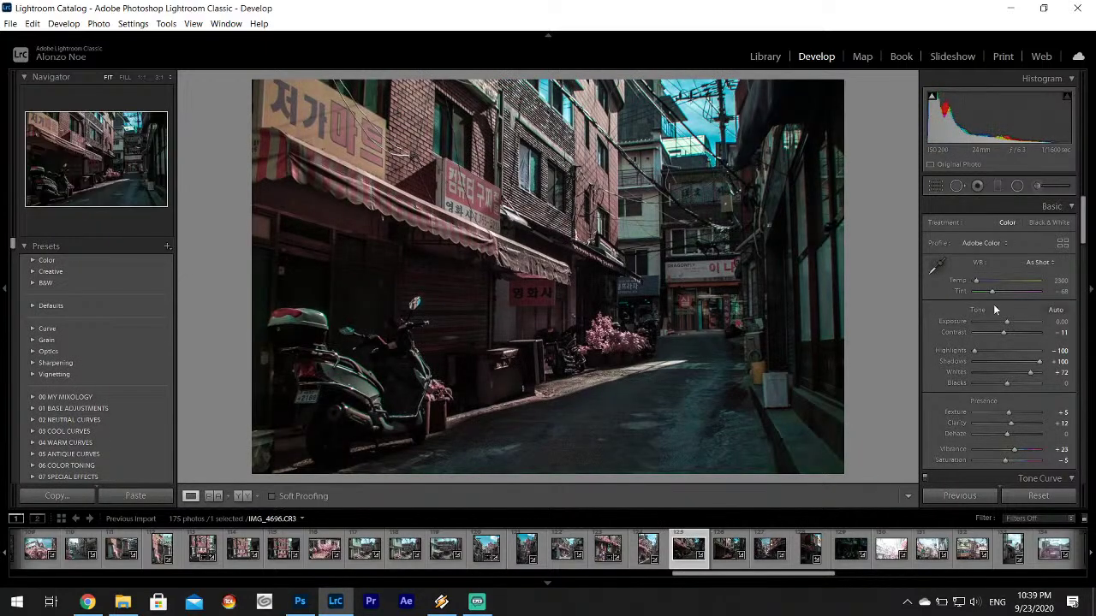
pyautogui.moveTo(1006, 321); pyautogui.dragTo(1015, 323)
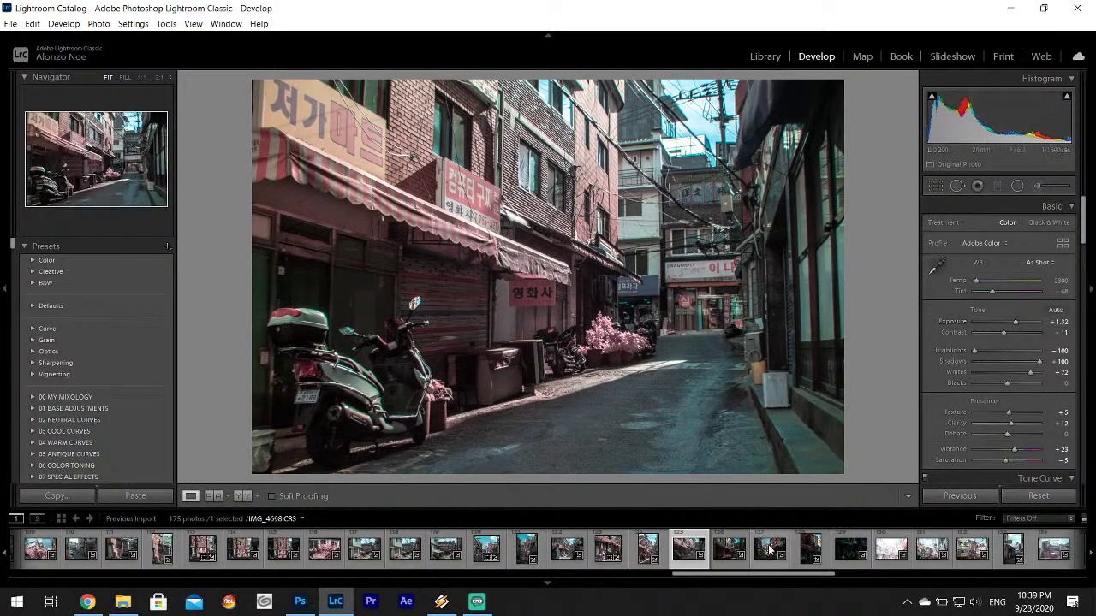
# - Skip past IMG_4697.CR3 and raise the exposure of the dark street photo IMG_4698.CR3
pyautogui.click(723, 555)
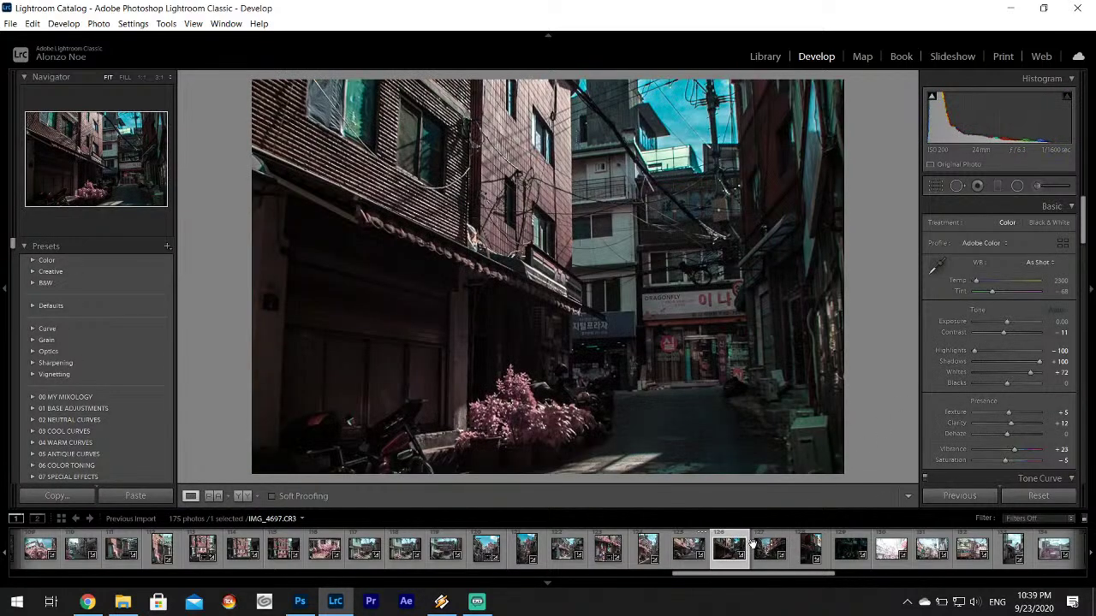
pyautogui.click(758, 549)
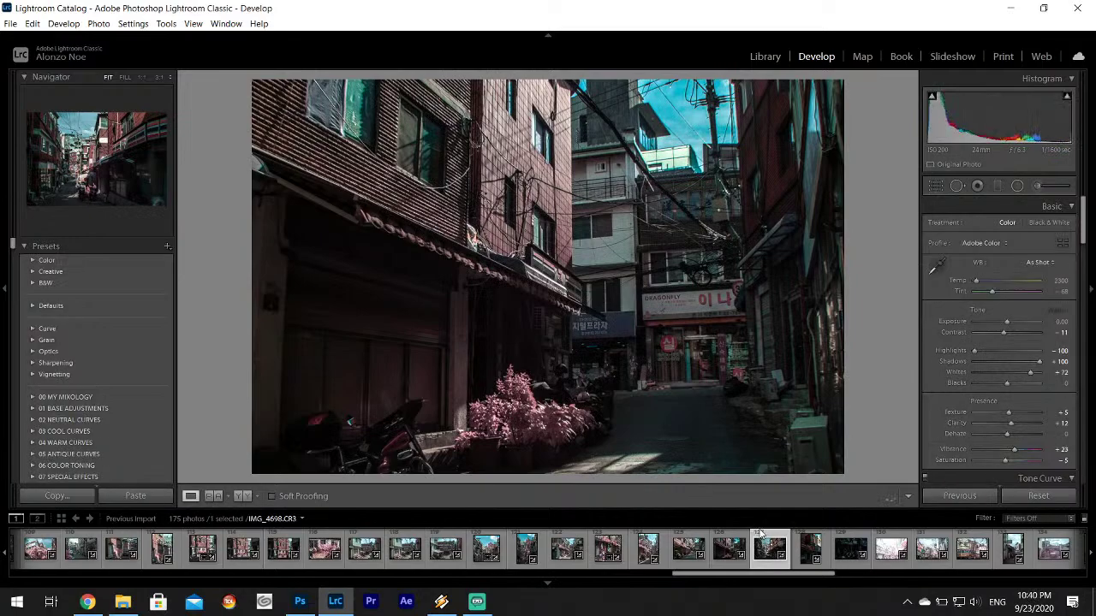
pyautogui.moveTo(1007, 322); pyautogui.dragTo(1017, 323)
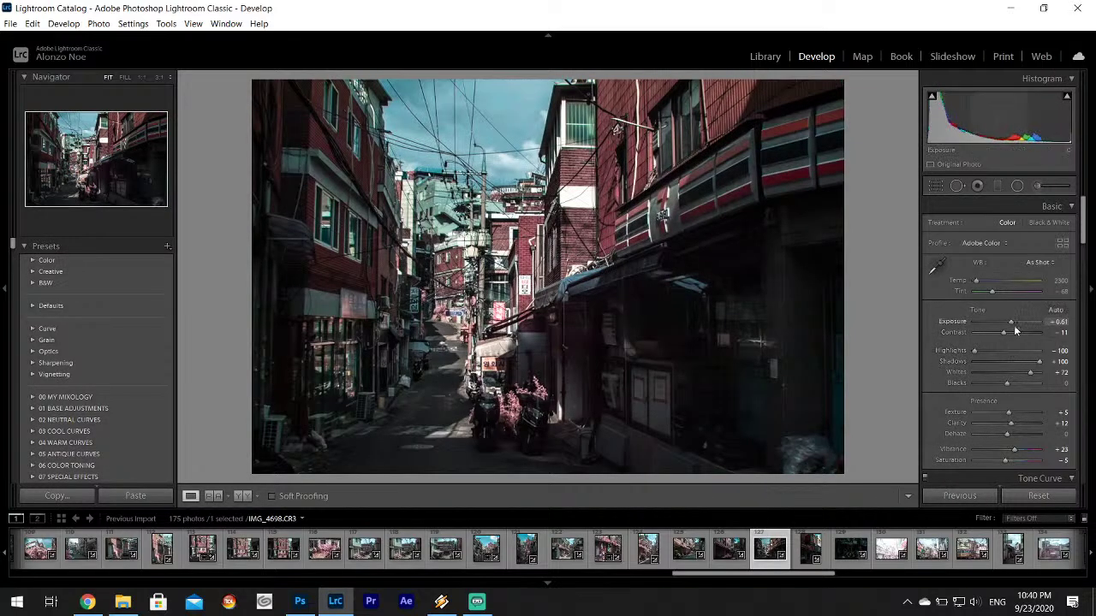
# - Review the street photos from IMG_4699.CR3 onward and open the edited IMG_4709 TIFF of the street with hanging lanterns
pyautogui.click(809, 552)
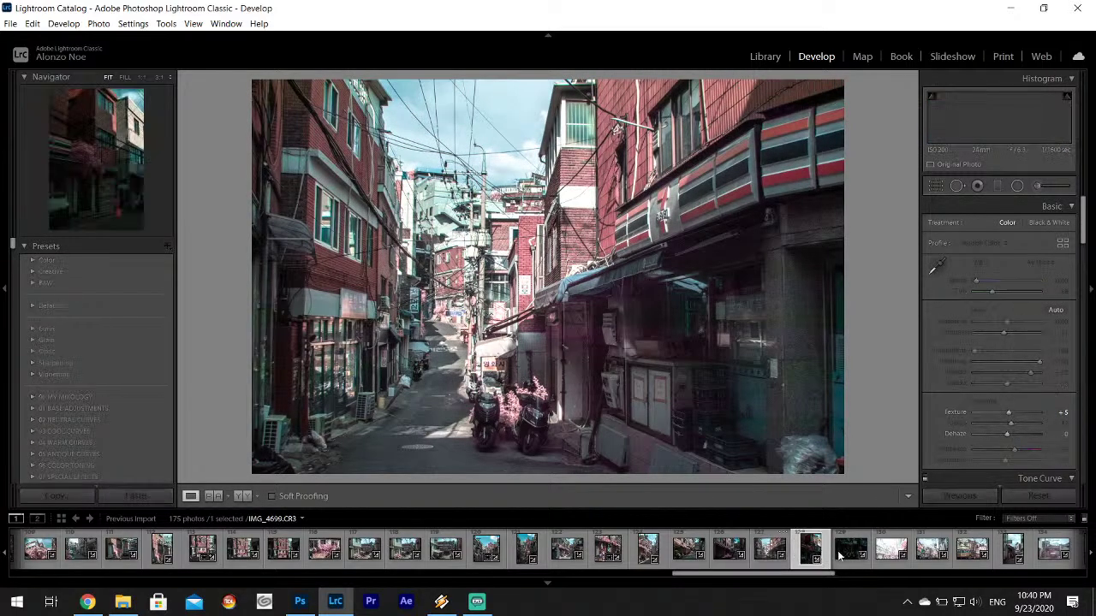
pyautogui.click(850, 552)
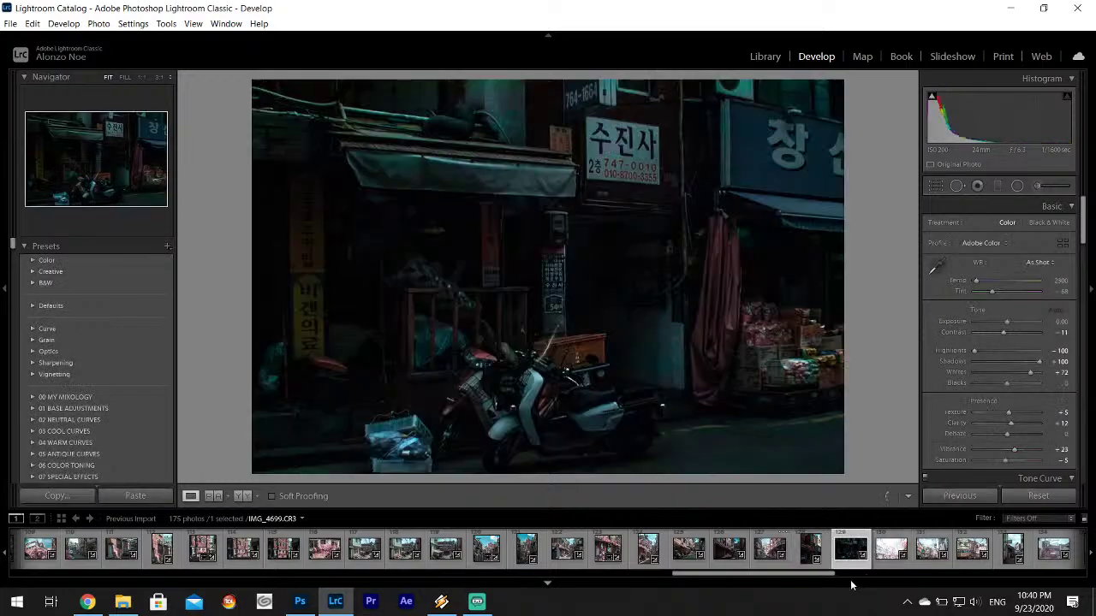
pyautogui.click(840, 573)
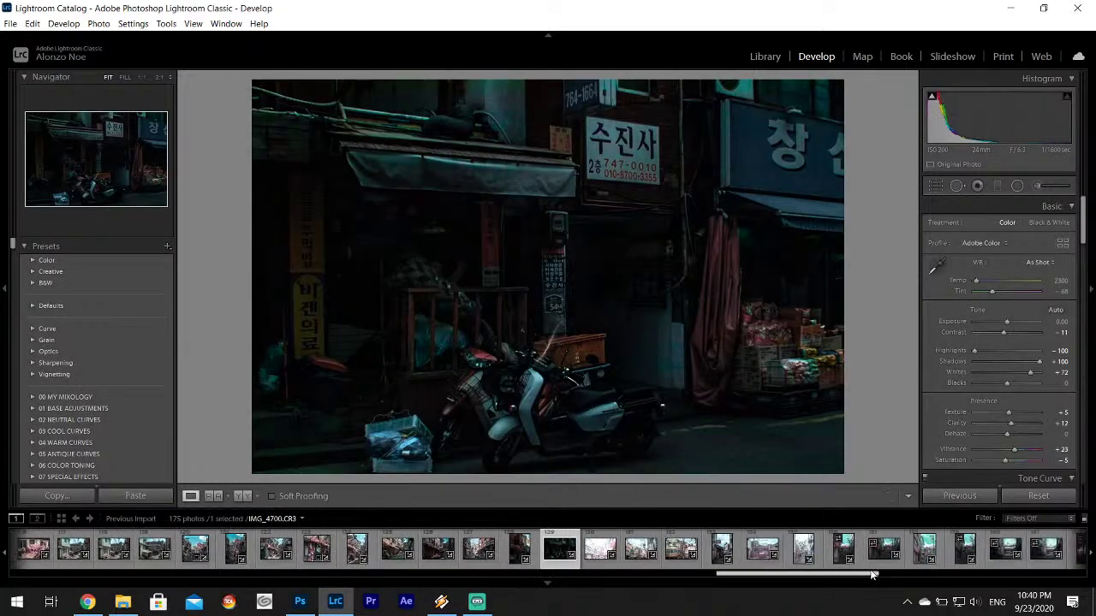
pyautogui.click(599, 551)
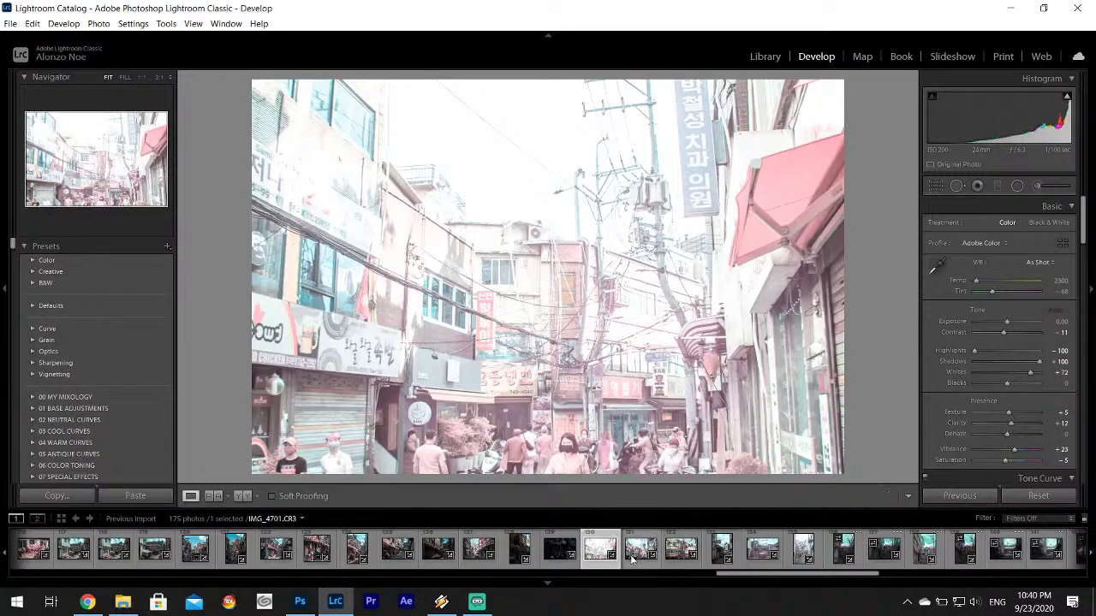
pyautogui.click(633, 554)
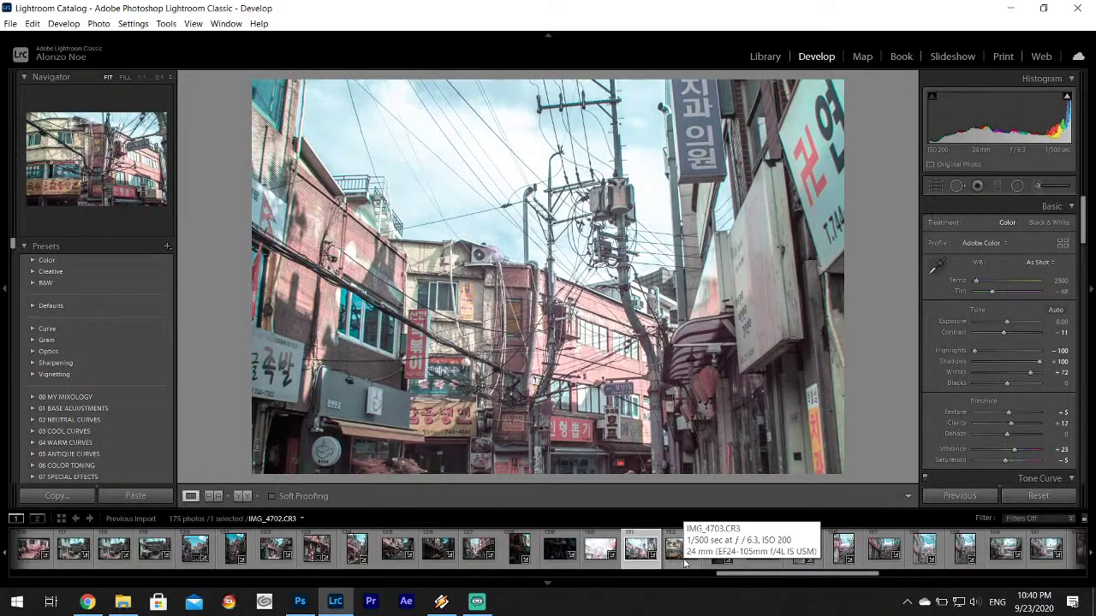
pyautogui.click(682, 548)
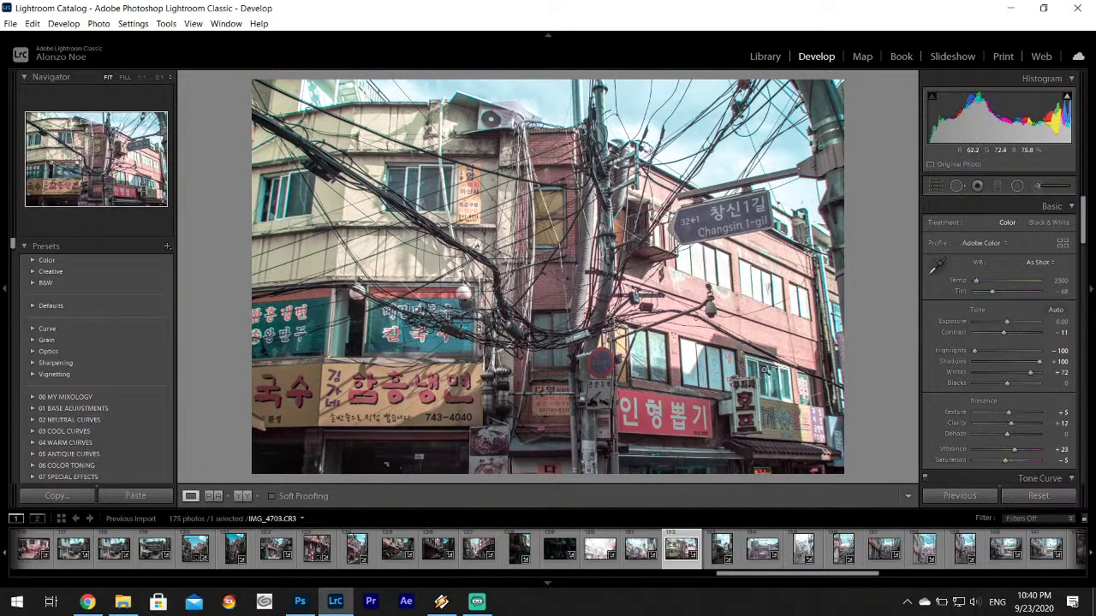
pyautogui.click(916, 552)
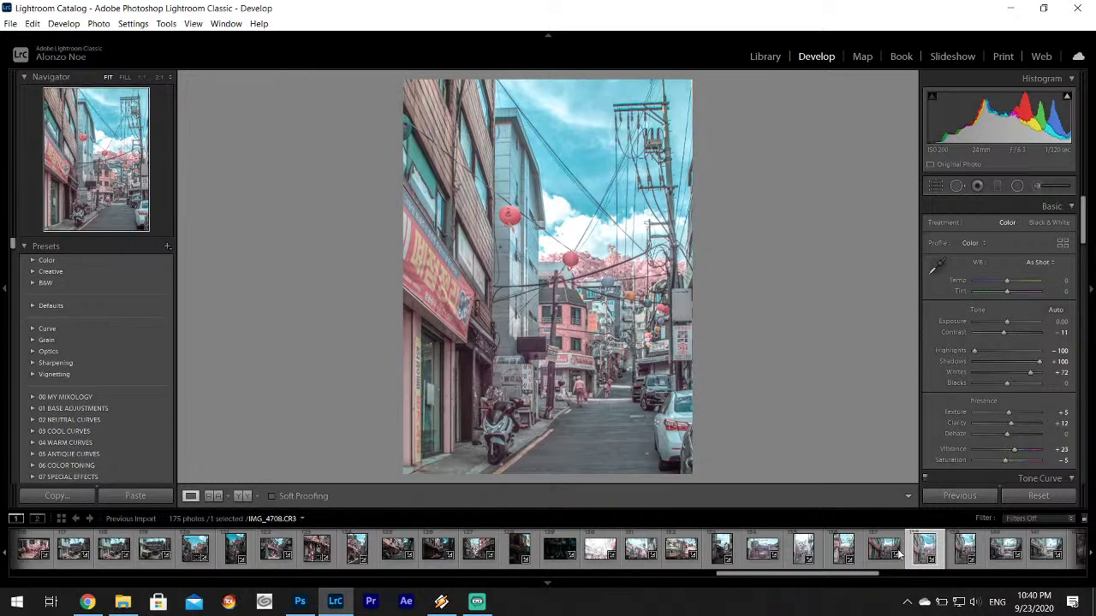
pyautogui.scroll(-3, 897, 552)
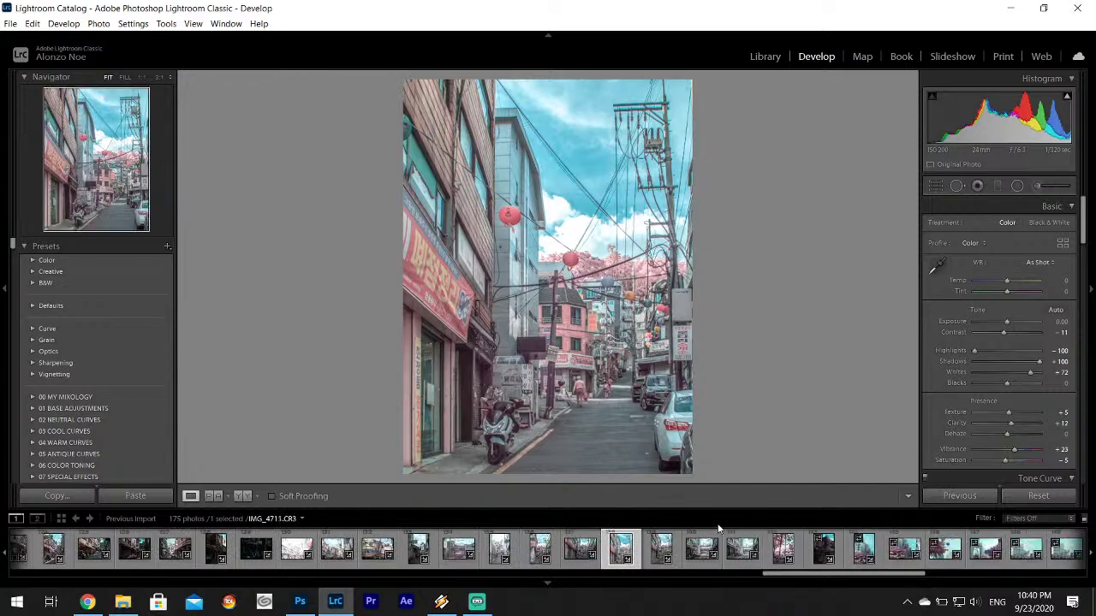
pyautogui.scroll(-6, 794, 553)
pyautogui.scroll(4, 783, 555)
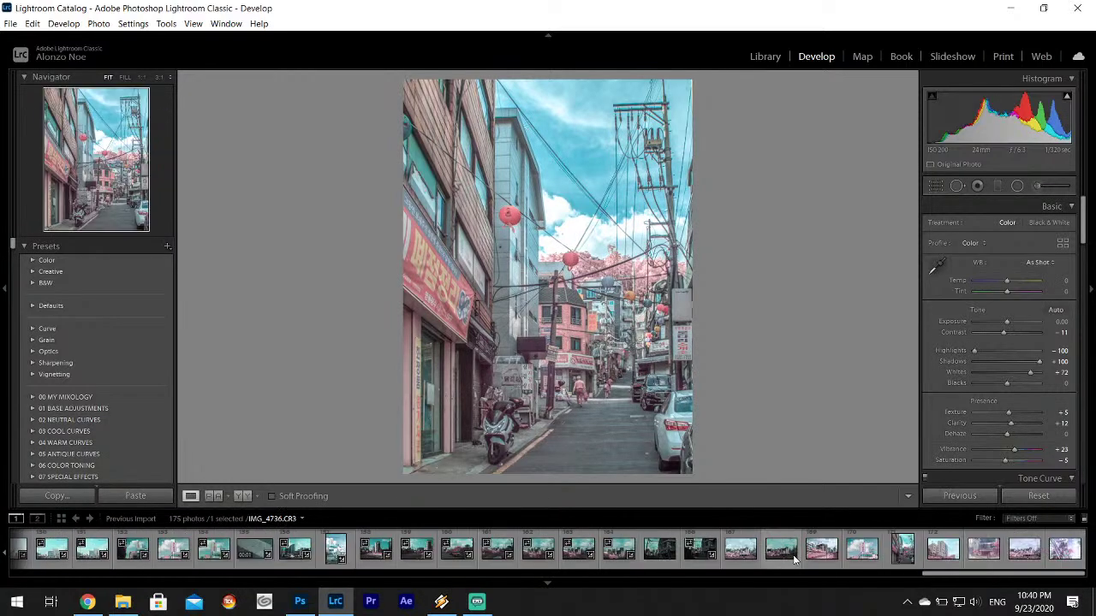
pyautogui.scroll(3, 737, 554)
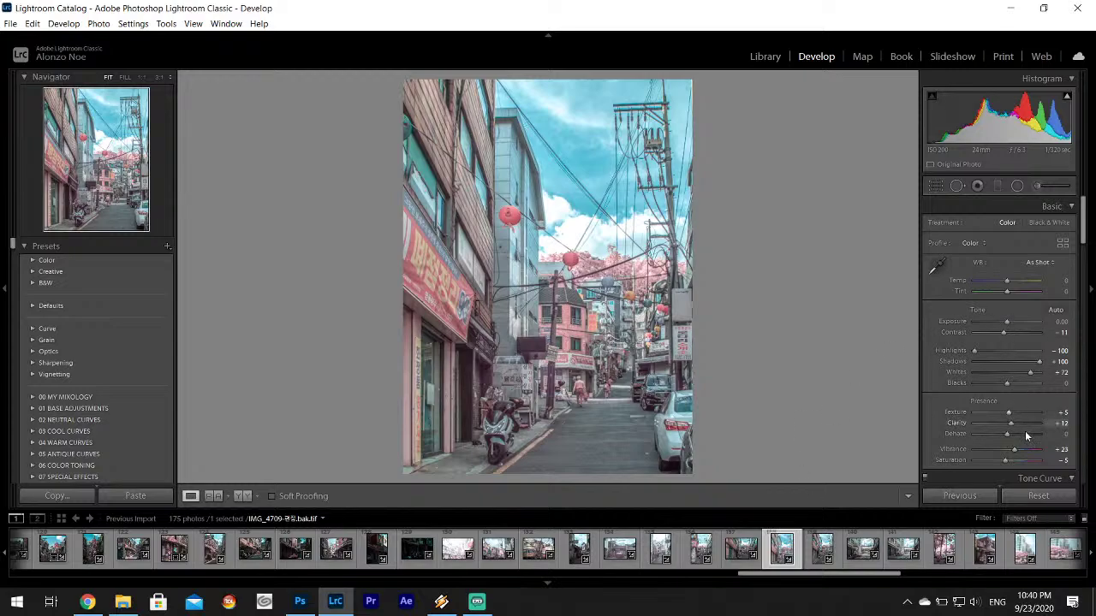
# - Set the lantern street photo's saturation to +5 and exposure to -0.09, and inspect its lanterns at full magnification
pyautogui.doubleClick(962, 460)
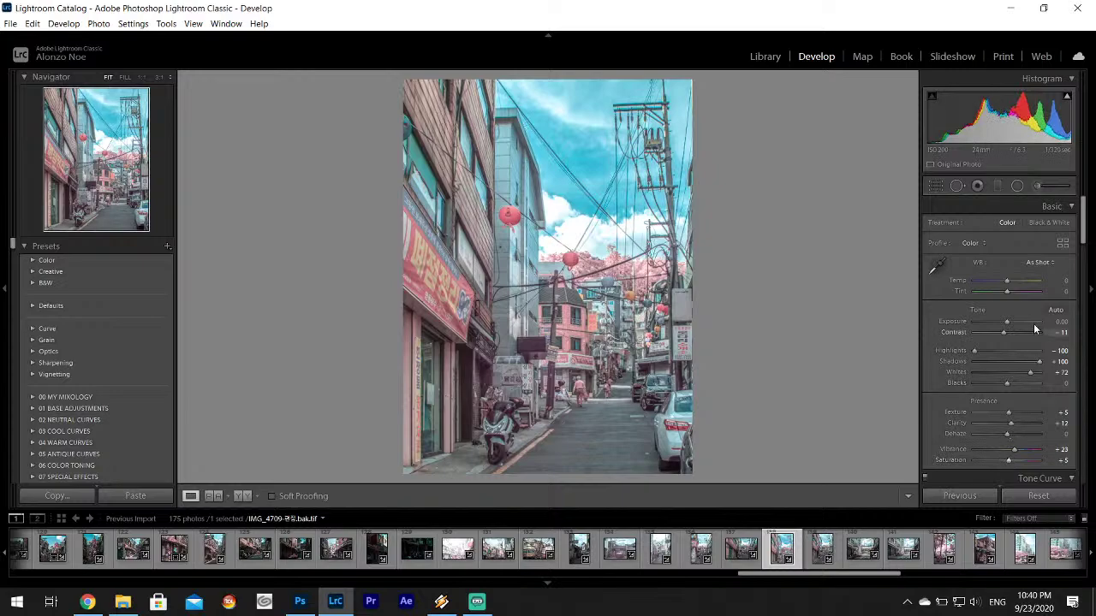
pyautogui.moveTo(1009, 321); pyautogui.dragTo(1009, 321)
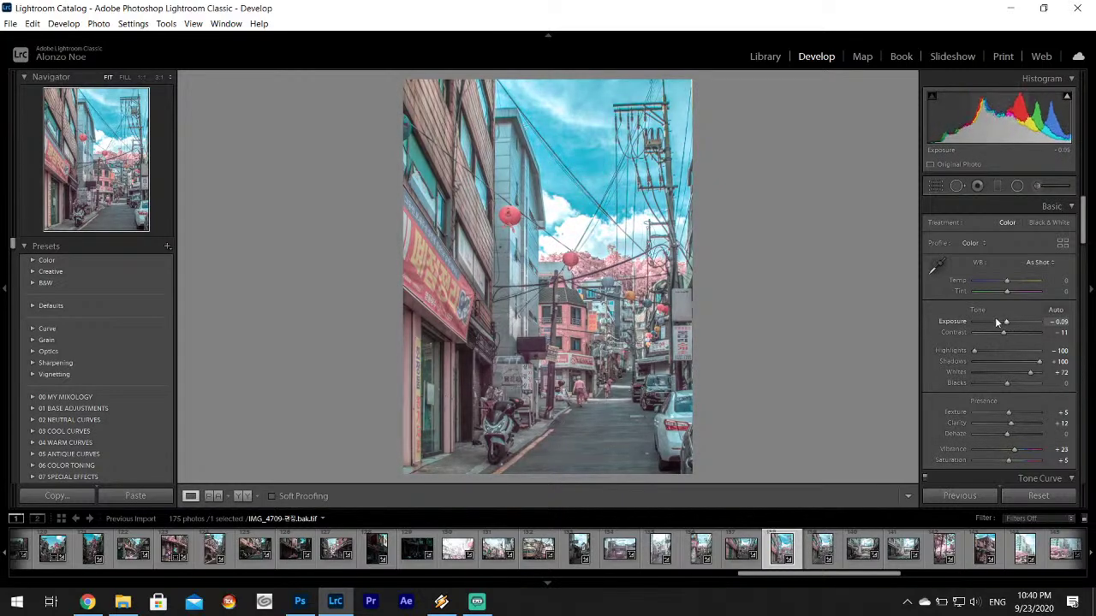
pyautogui.click(540, 213)
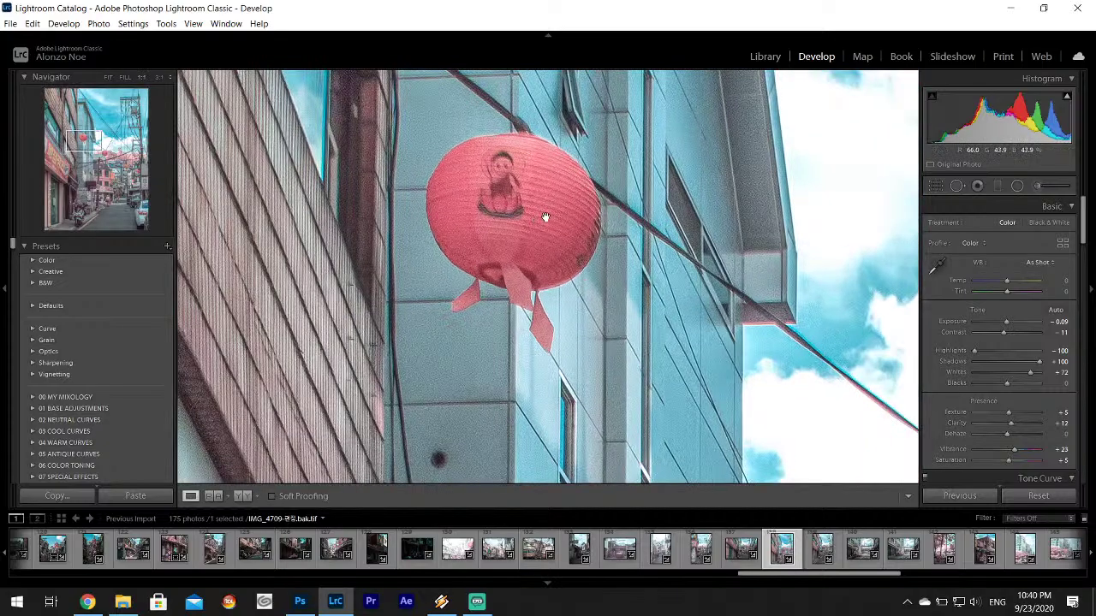
pyautogui.moveTo(540, 214); pyautogui.dragTo(293, 21)
pyautogui.moveTo(857, 411); pyautogui.dragTo(488, 214)
pyautogui.moveTo(770, 385); pyautogui.dragTo(624, 300)
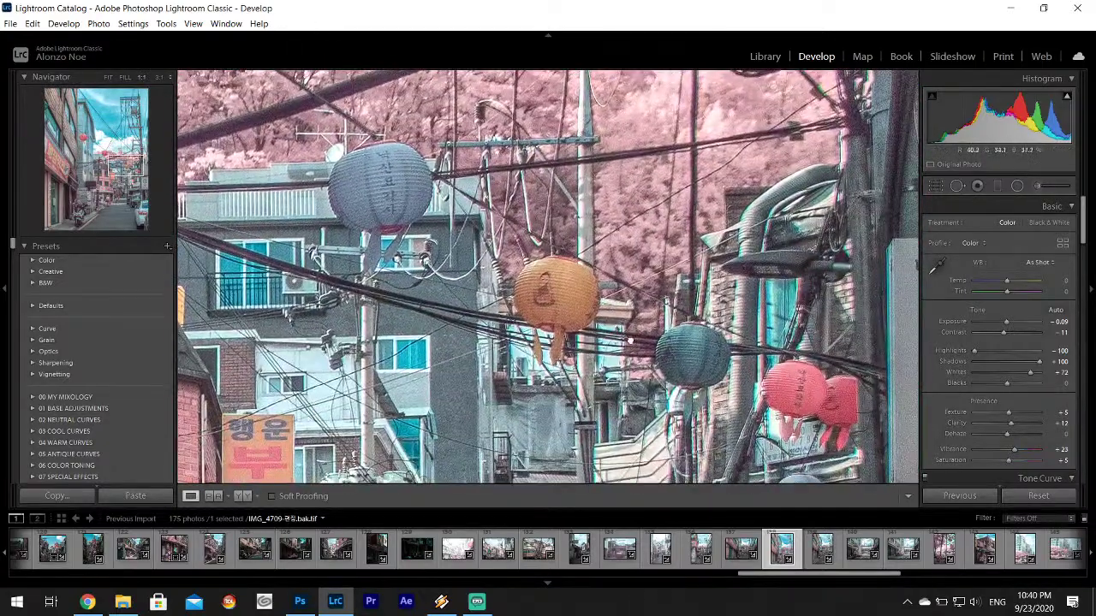
pyautogui.moveTo(750, 410); pyautogui.dragTo(627, 299)
pyautogui.click(627, 300)
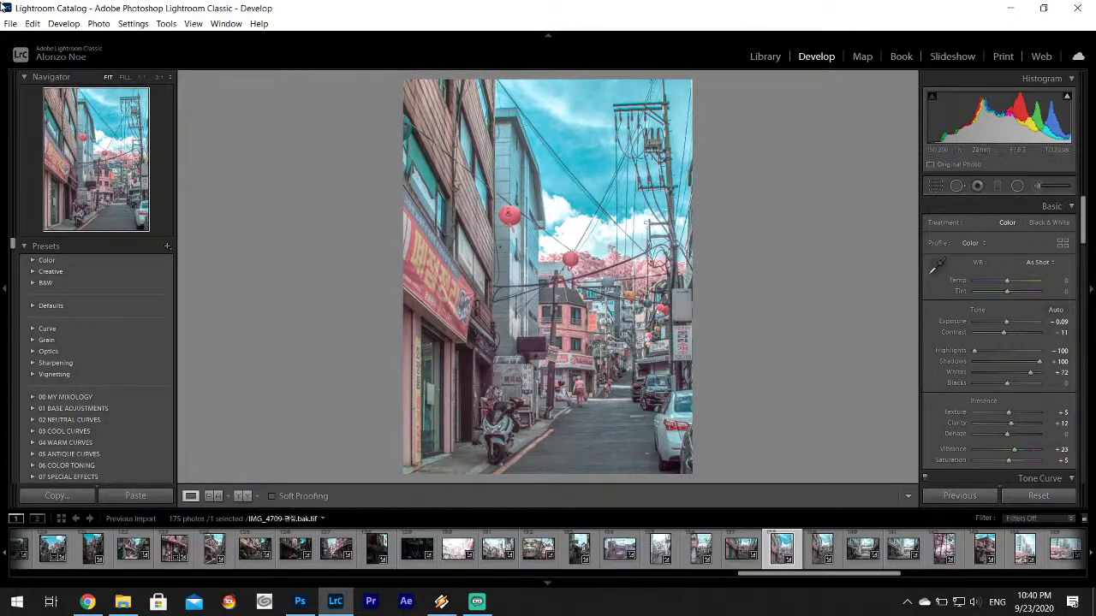
# - Export the edited lantern street photo IMG_4709
pyautogui.click(10, 23)
pyautogui.click(52, 193)
pyautogui.click(512, 469)
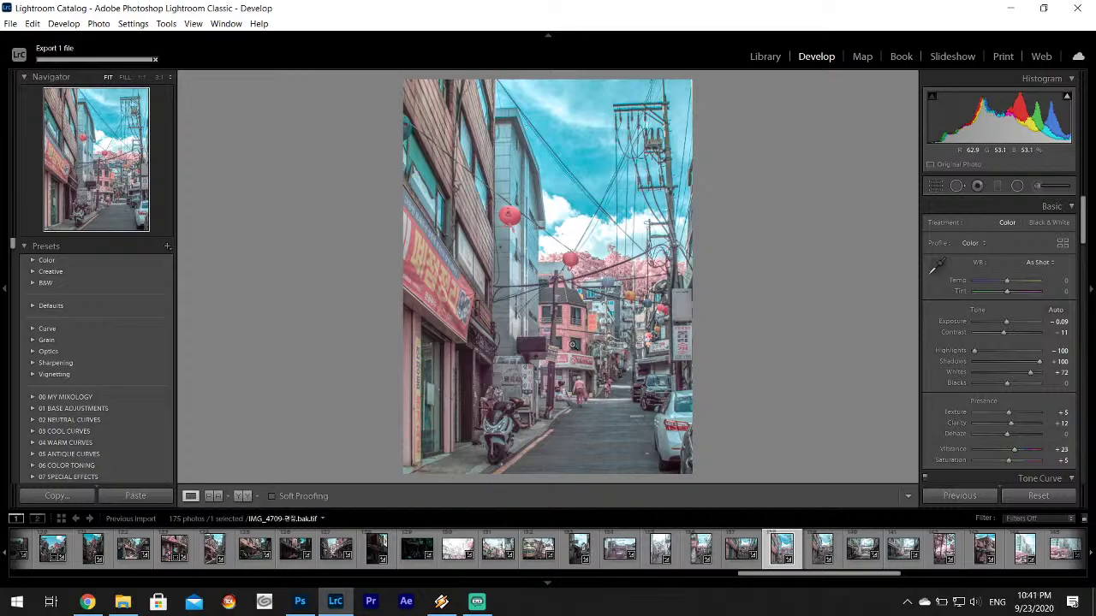
# - Switch to Chrome, close the R72 filter image search, and open the YouTube video "Infrared and Full Spectrum Photography - A Complete Guide"
pyautogui.click(87, 602)
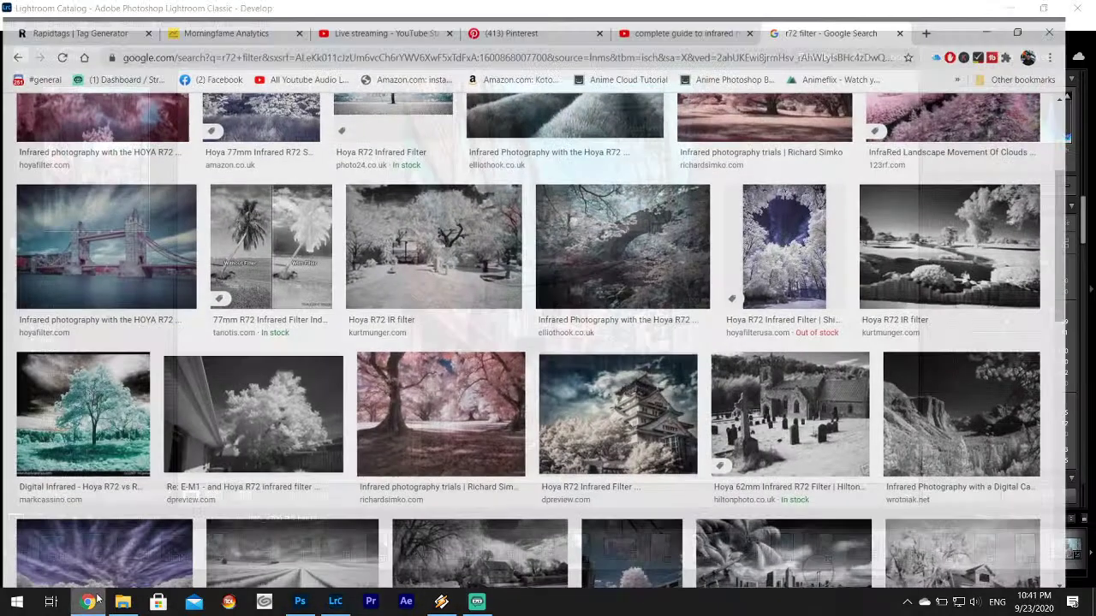
pyautogui.click(925, 14)
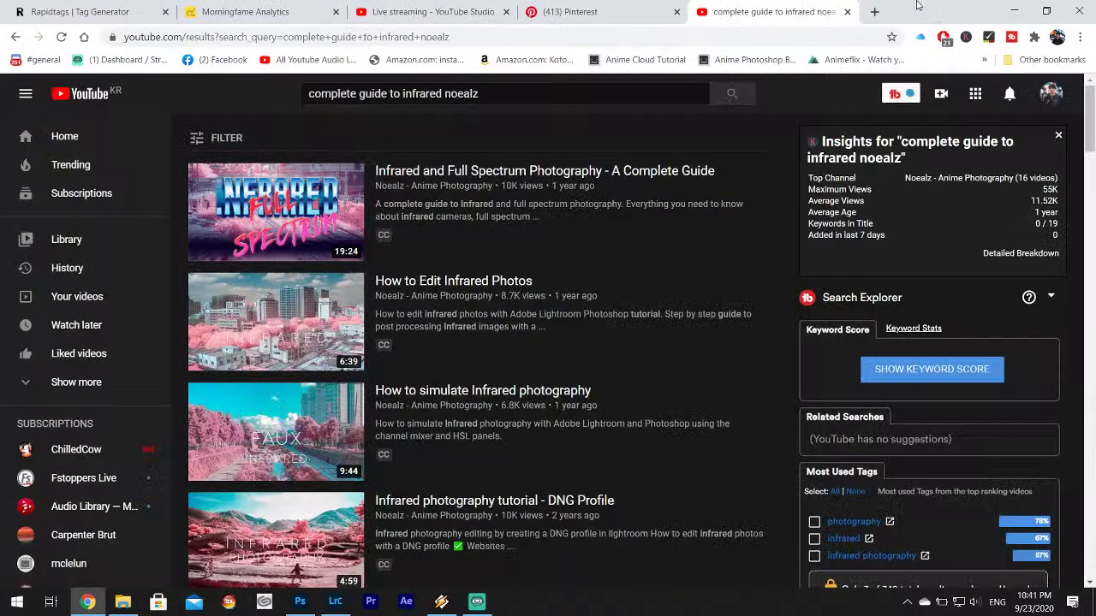
pyautogui.moveTo(433, 175)
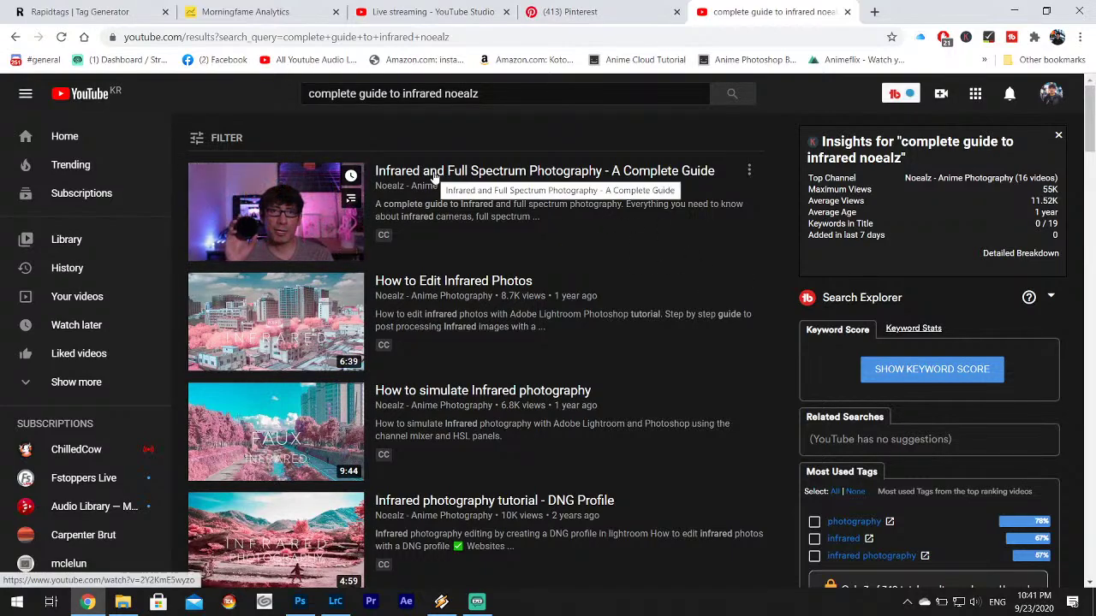
pyautogui.tripleClick(711, 172)
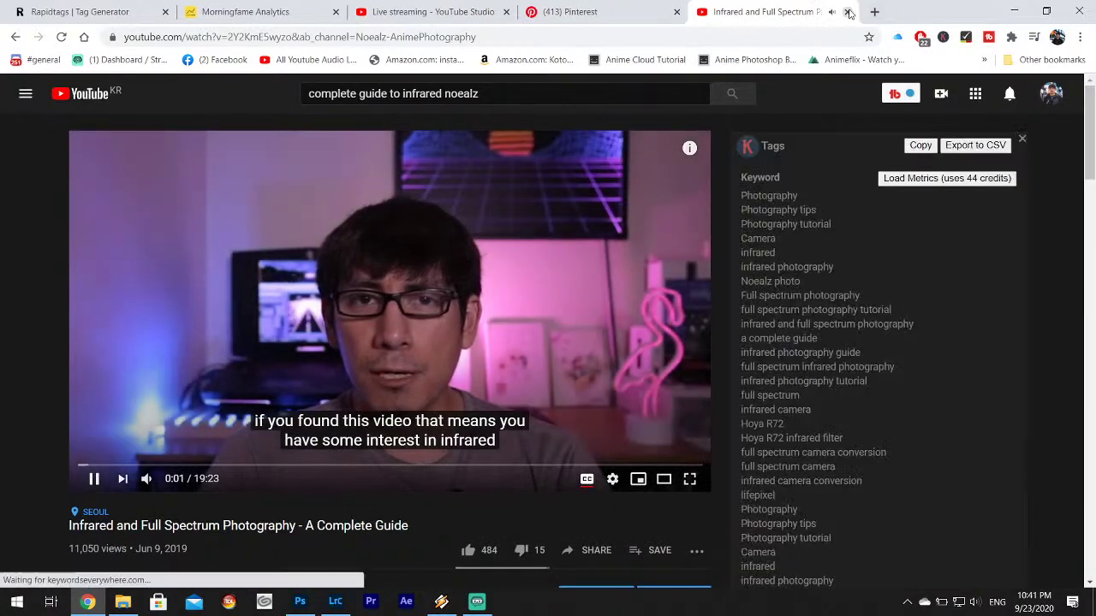
# - Close the infrared guide video and Pinterest pages to return to the YouTube Studio livestream dashboard
pyautogui.click(846, 12)
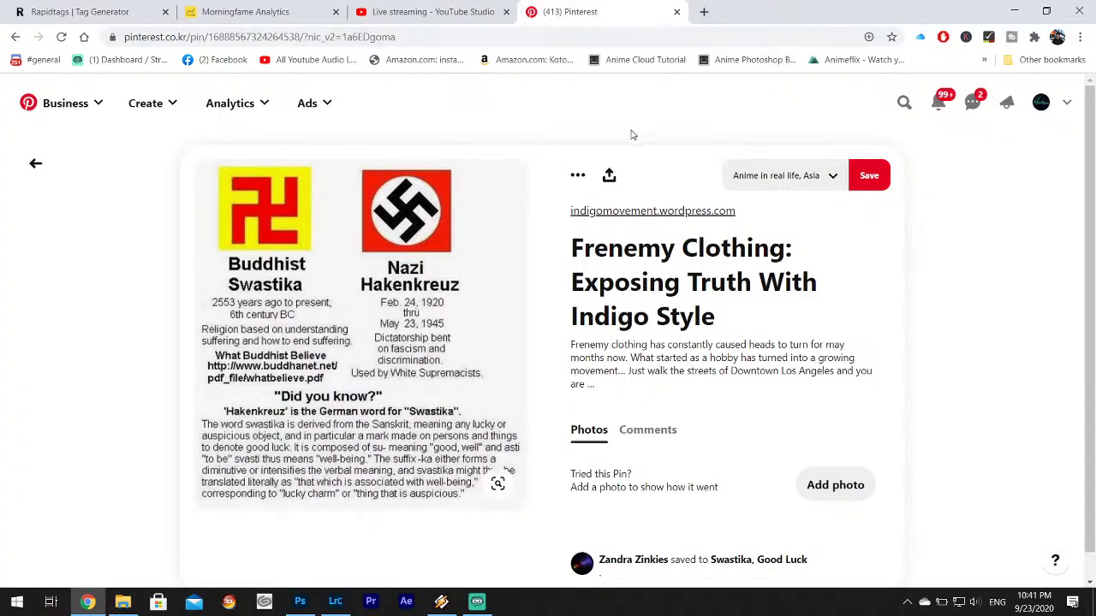
pyautogui.click(677, 12)
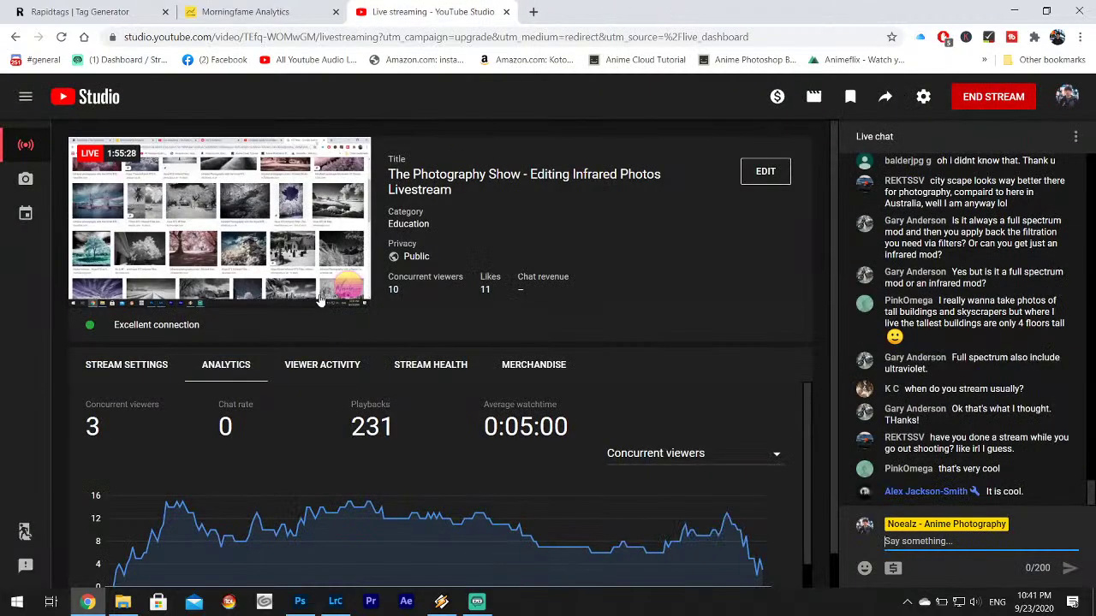